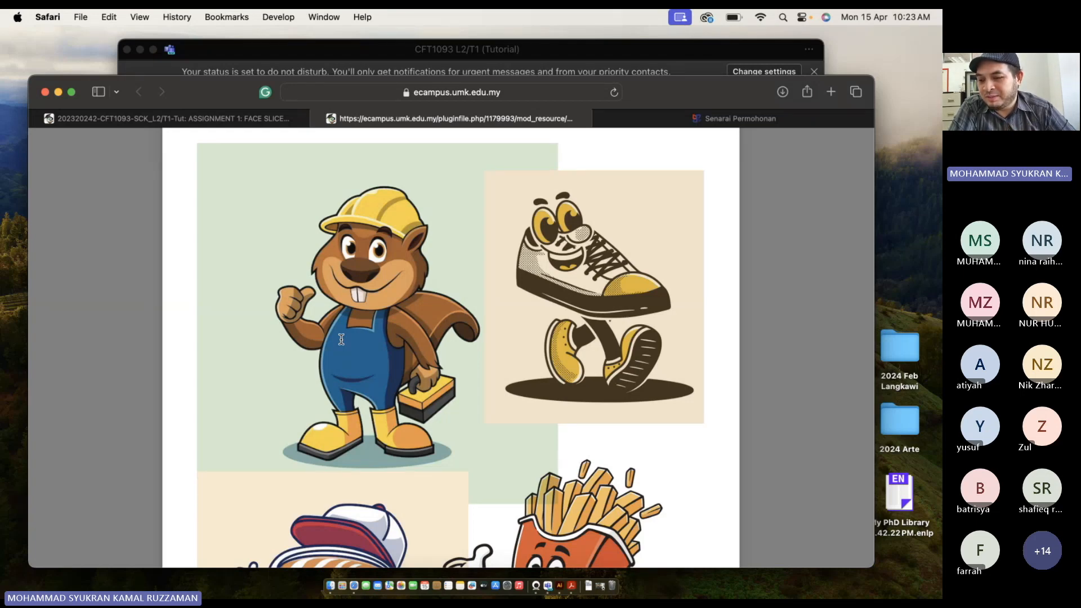
Examine the Artworks example page of the project brief, comparing the beaver, sneaker, coffee cup and fries characters.
{"action": "scroll", "coordinate": [342, 339], "scroll_direction": "down", "scroll_amount": 1}
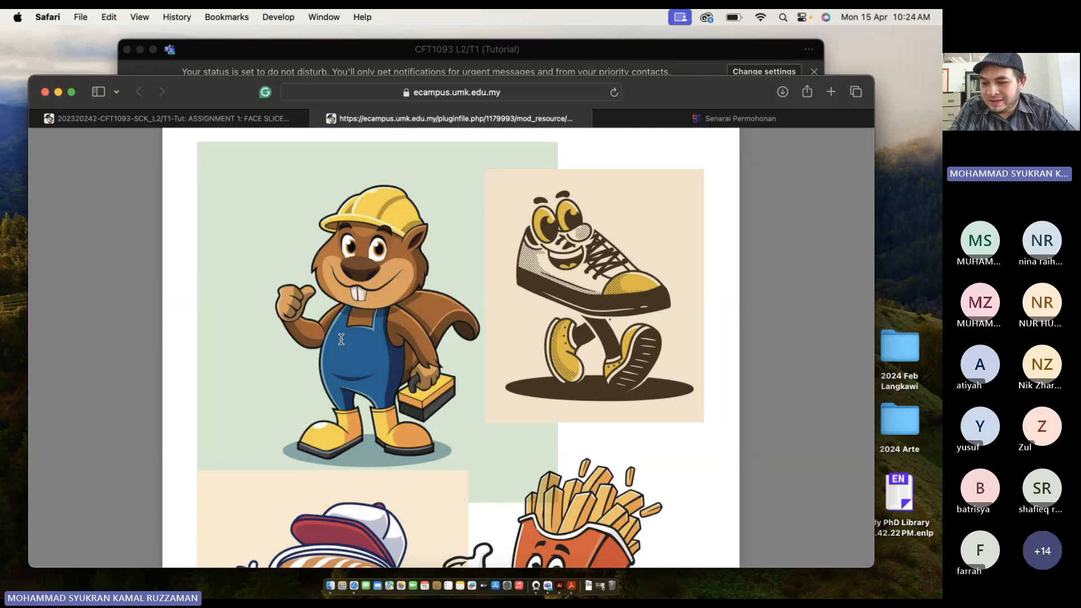
{"action": "scroll", "coordinate": [342, 339], "scroll_direction": "down", "scroll_amount": 1}
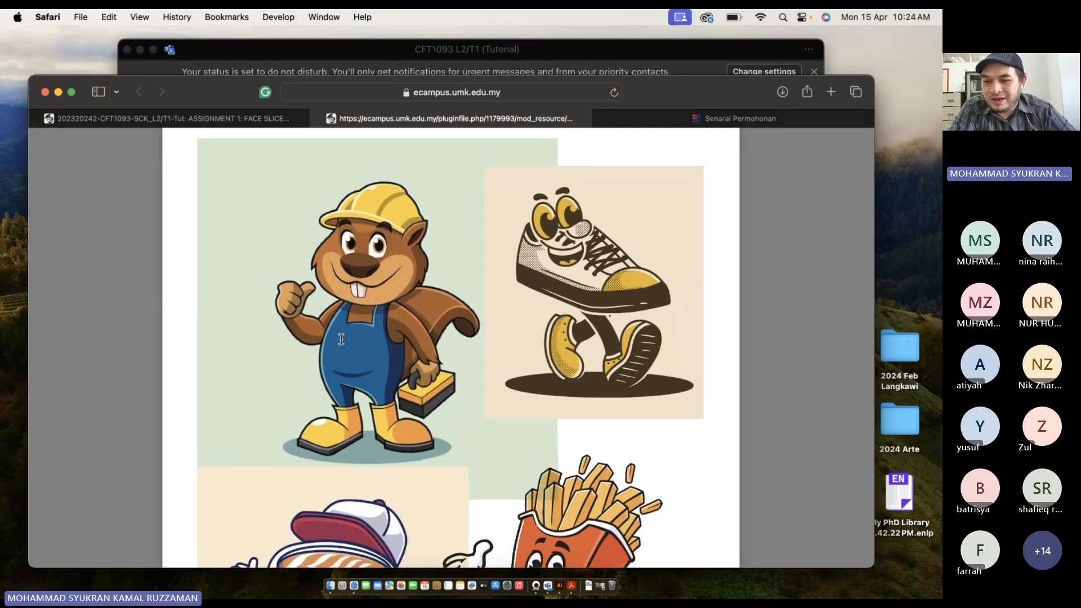
{"action": "scroll", "coordinate": [342, 339], "scroll_direction": "down", "scroll_amount": 1}
{"action": "scroll", "coordinate": [341, 339], "scroll_direction": "down", "scroll_amount": 1}
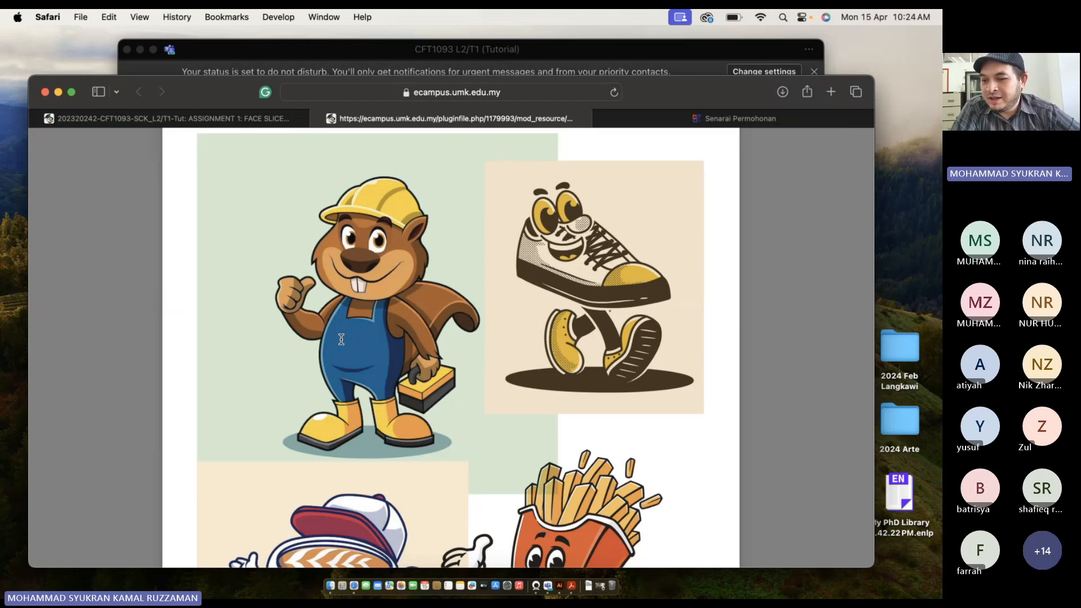
{"action": "scroll", "coordinate": [341, 340], "scroll_direction": "down", "scroll_amount": 5}
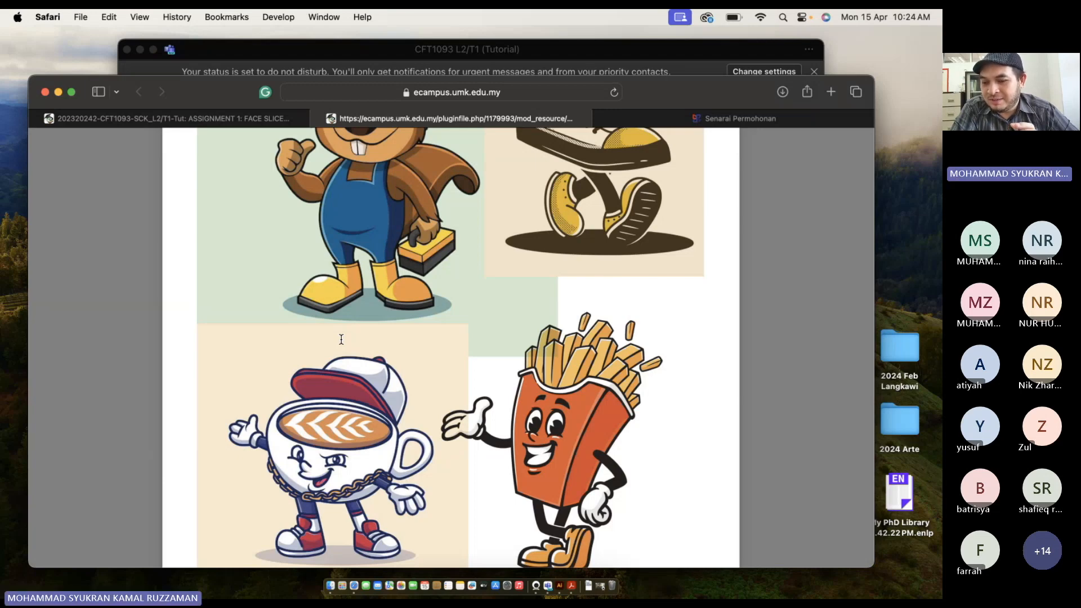
{"action": "scroll", "coordinate": [341, 339], "scroll_direction": "down", "scroll_amount": 2}
{"action": "scroll", "coordinate": [342, 339], "scroll_direction": "down", "scroll_amount": 5}
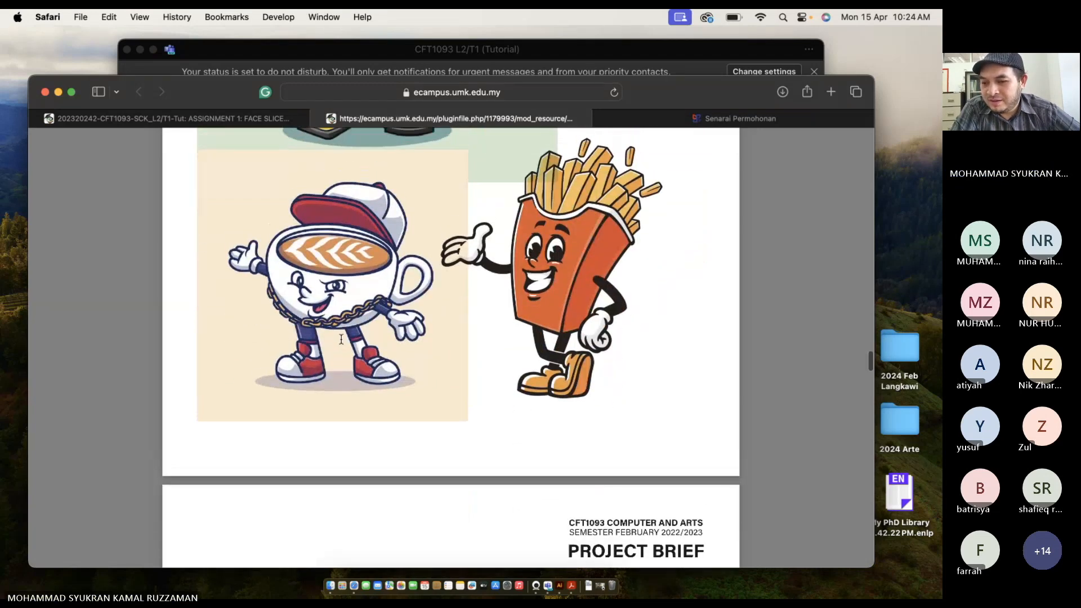
{"action": "scroll", "coordinate": [342, 339], "scroll_direction": "up", "scroll_amount": 3}
{"action": "scroll", "coordinate": [201, 437], "scroll_direction": "up", "scroll_amount": 3}
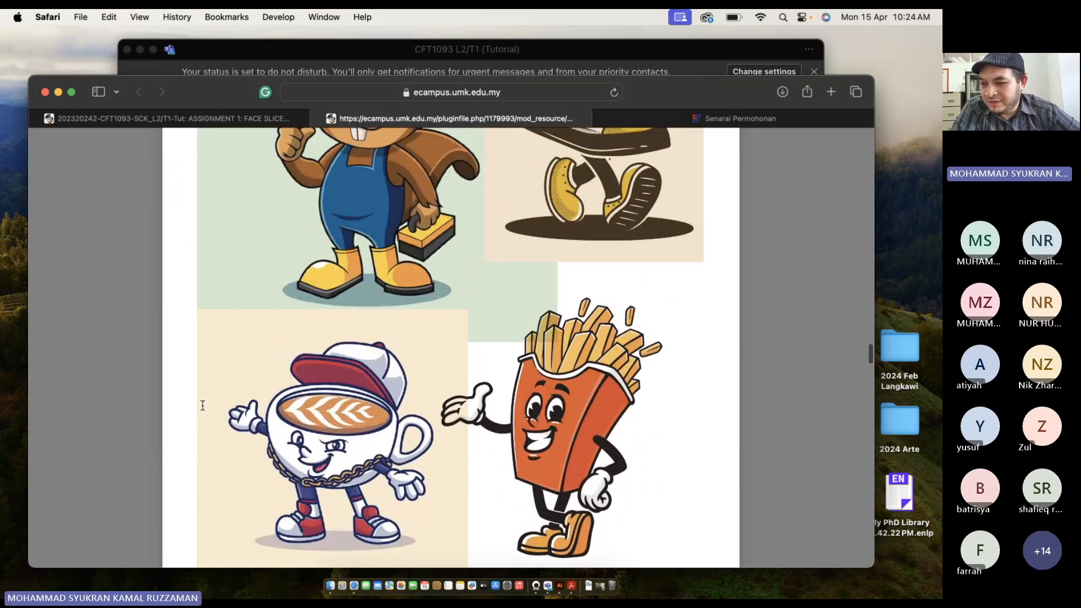
{"action": "scroll", "coordinate": [200, 437], "scroll_direction": "down", "scroll_amount": 3}
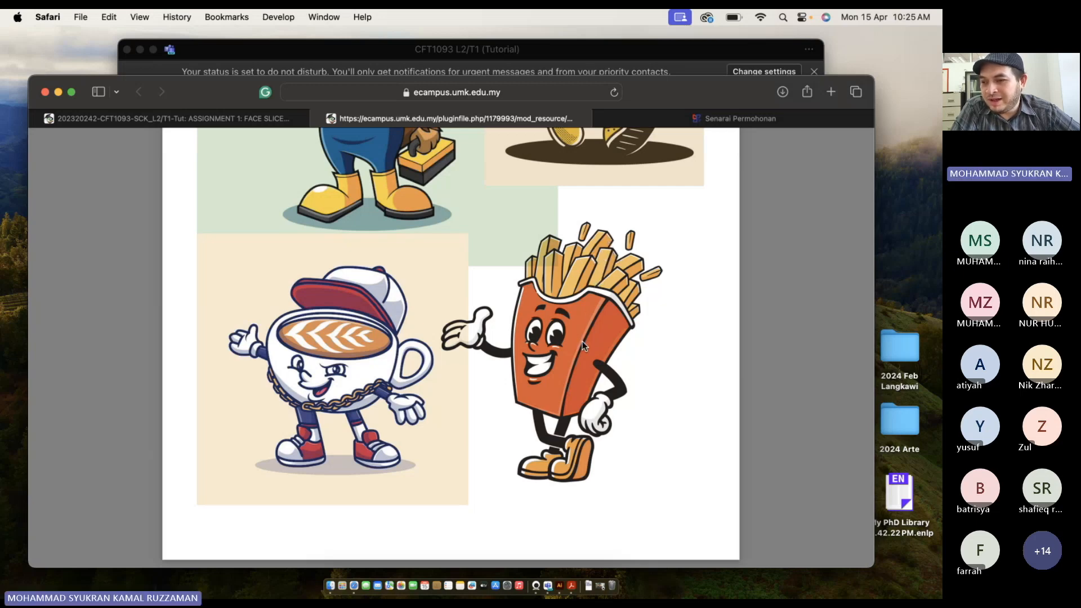
{"action": "scroll", "coordinate": [582, 342], "scroll_direction": "up", "scroll_amount": 10}
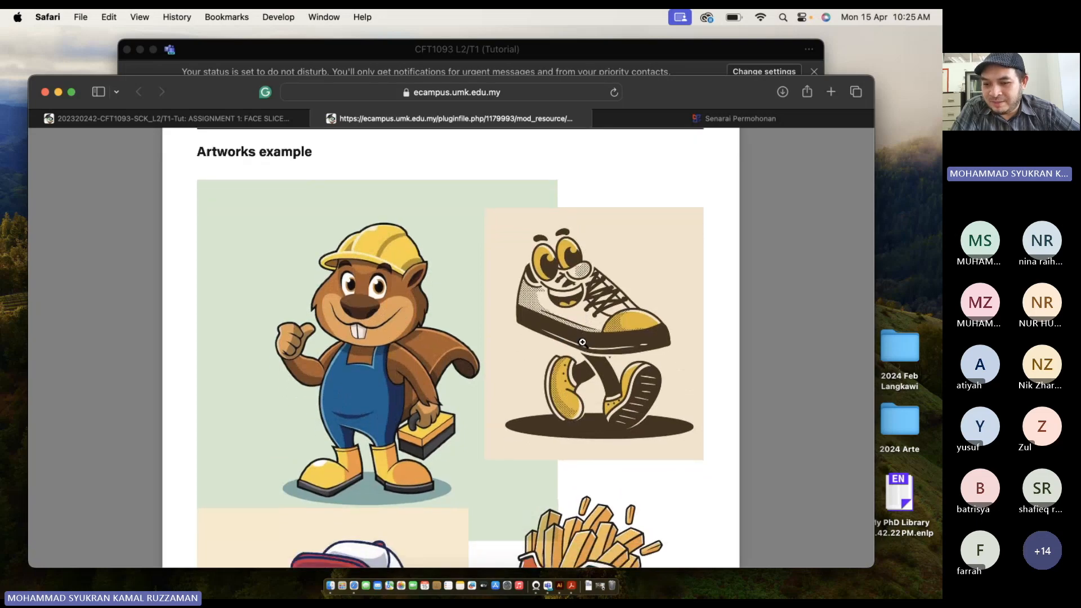
{"action": "scroll", "coordinate": [487, 314], "scroll_direction": "down", "scroll_amount": 4}
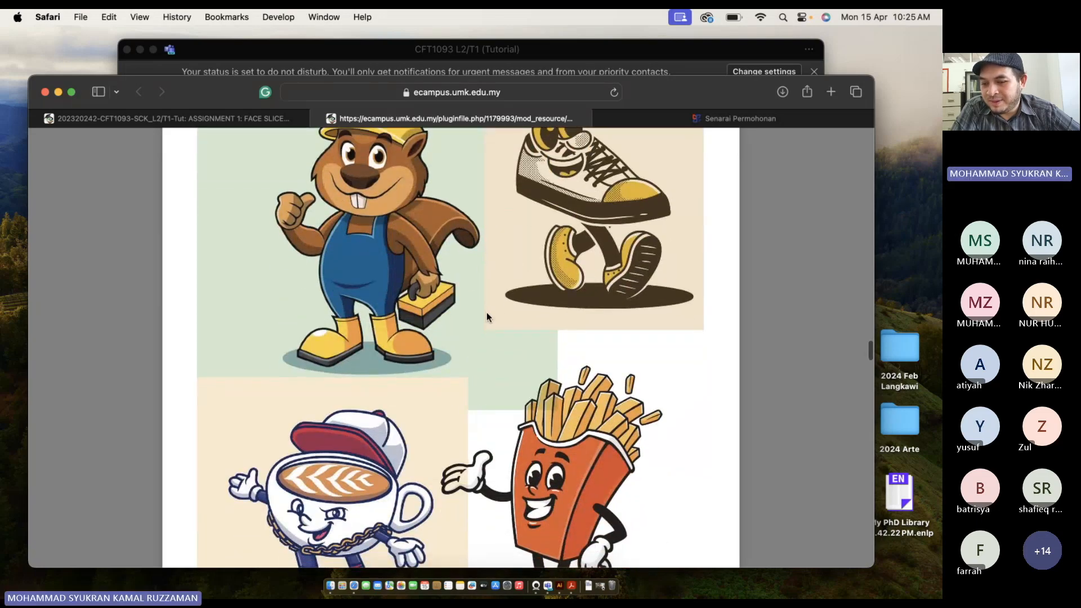
{"action": "scroll", "coordinate": [488, 315], "scroll_direction": "up", "scroll_amount": 4}
{"action": "scroll", "coordinate": [488, 315], "scroll_direction": "down", "scroll_amount": 4}
{"action": "scroll", "coordinate": [486, 316], "scroll_direction": "up", "scroll_amount": 4}
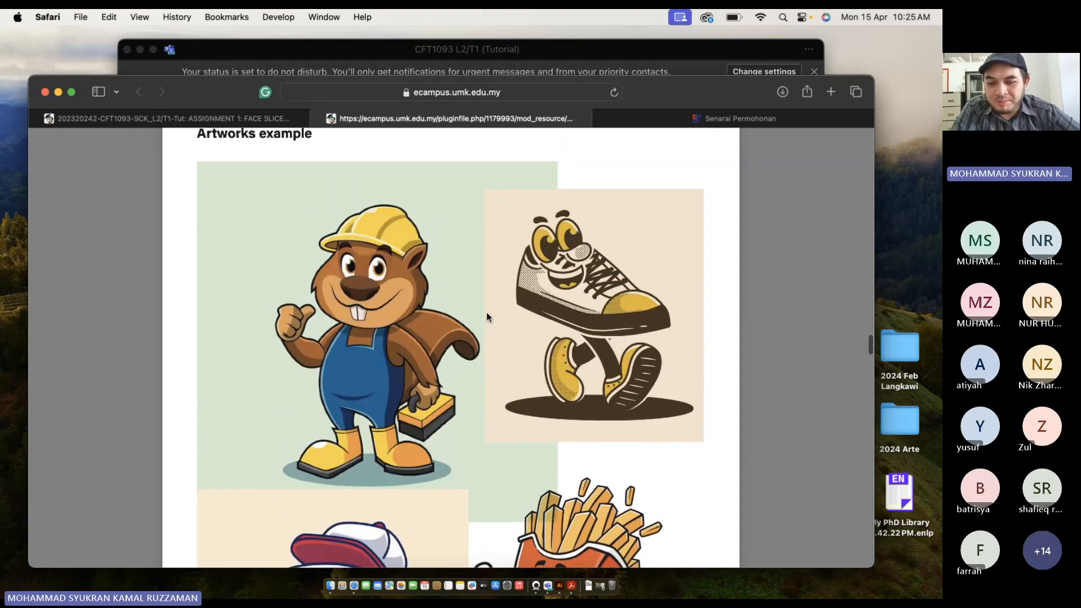
{"action": "scroll", "coordinate": [486, 317], "scroll_direction": "down", "scroll_amount": 1}
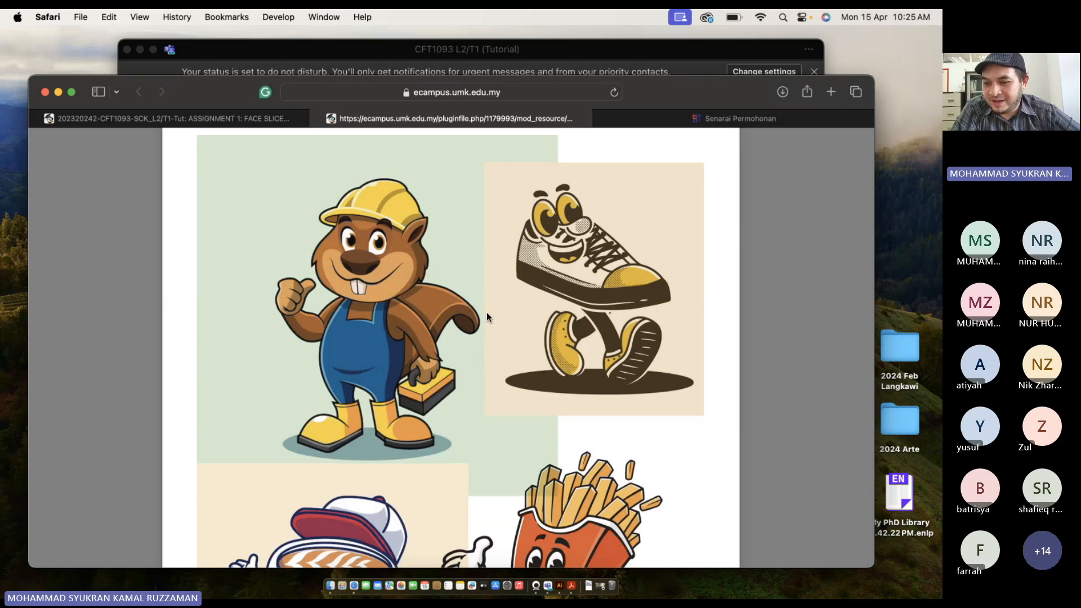
{"action": "scroll", "coordinate": [487, 317], "scroll_direction": "up", "scroll_amount": 10}
{"action": "scroll", "coordinate": [487, 317], "scroll_direction": "down", "scroll_amount": 10}
{"action": "scroll", "coordinate": [487, 318], "scroll_direction": "up", "scroll_amount": 1}
{"action": "scroll", "coordinate": [487, 316], "scroll_direction": "up", "scroll_amount": 1}
{"action": "scroll", "coordinate": [486, 316], "scroll_direction": "up", "scroll_amount": 1}
{"action": "scroll", "coordinate": [487, 316], "scroll_direction": "down", "scroll_amount": 1}
{"action": "scroll", "coordinate": [487, 317], "scroll_direction": "down", "scroll_amount": 2}
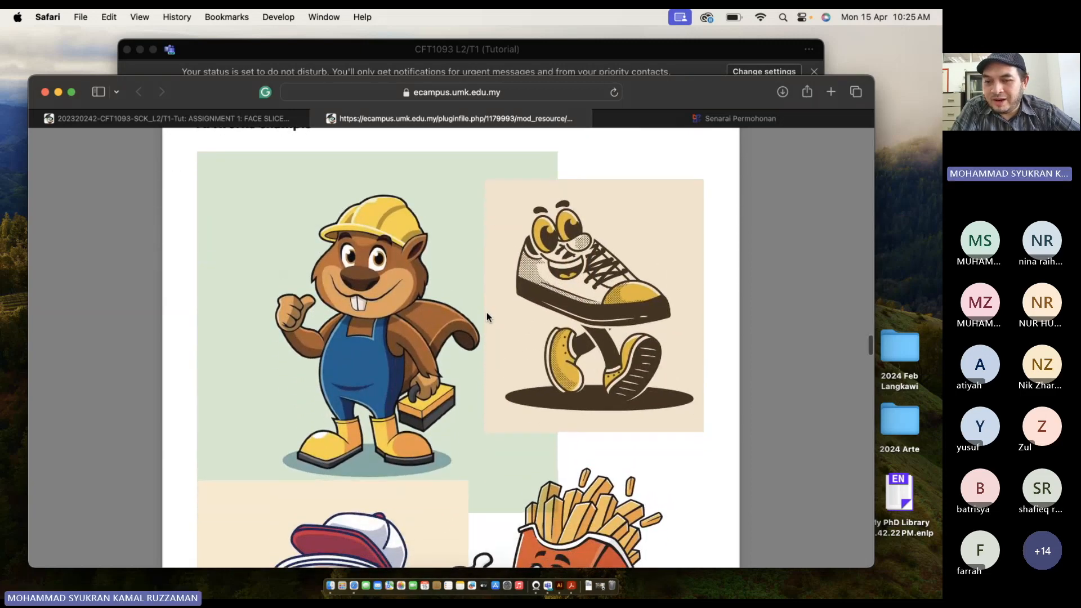
Search Google for "haracter design inspiration" in a new browser tab.
{"action": "left_click", "coordinate": [654, 120]}
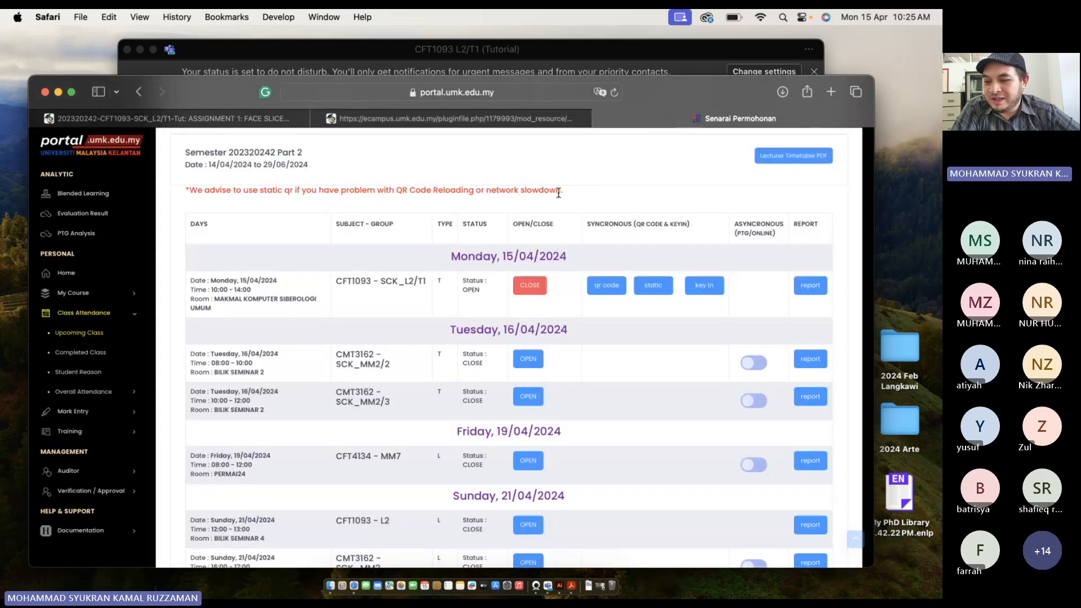
{"action": "key", "text": "super+shift+backslash"}
{"action": "left_click", "coordinate": [674, 201]}
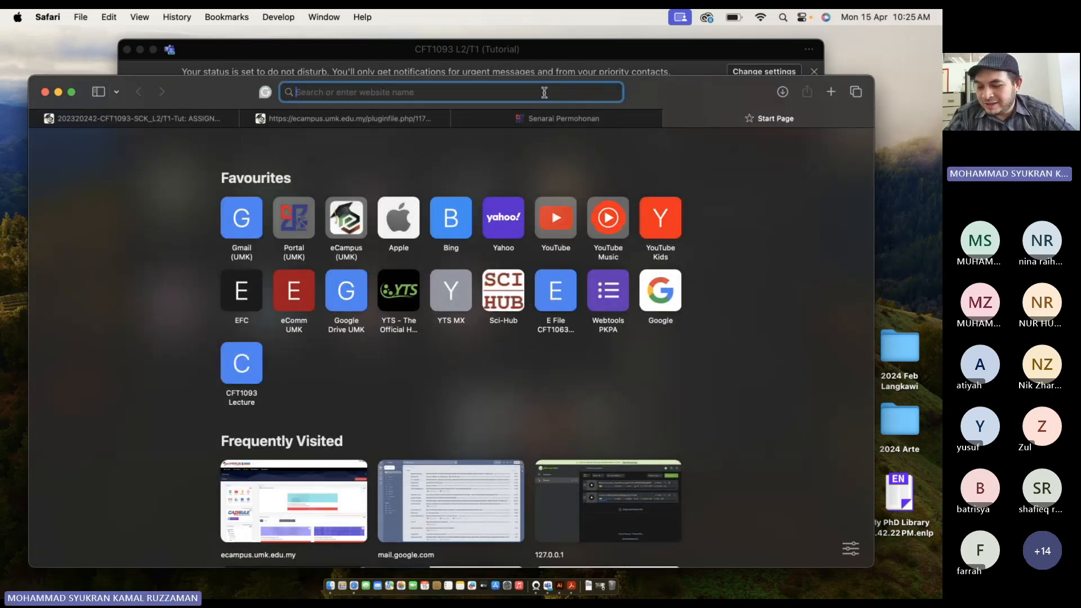
{"action": "type", "text": "ha"}
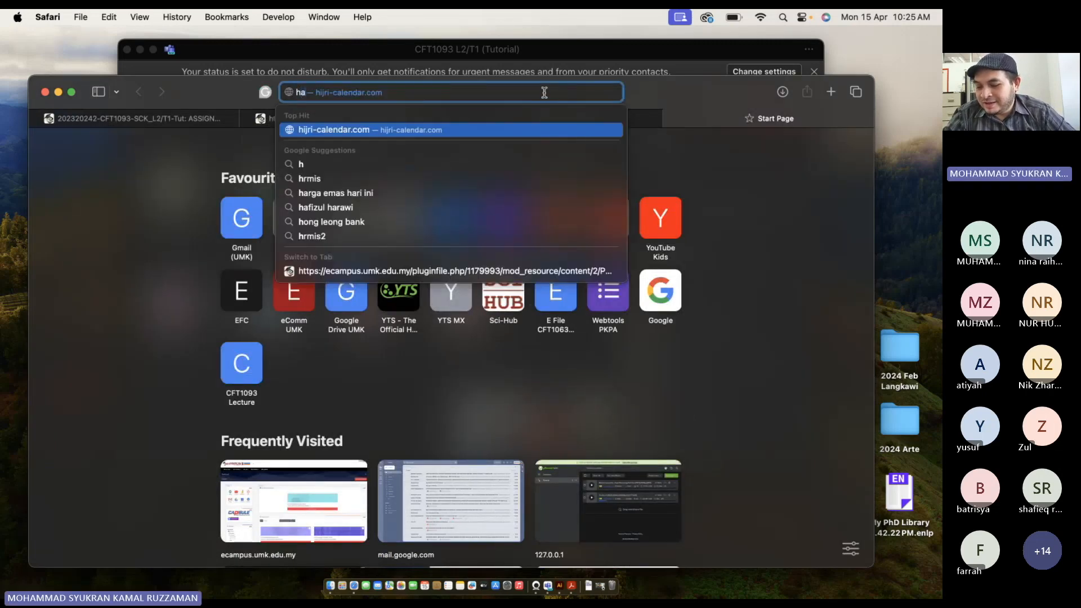
{"action": "type", "text": "racter de"}
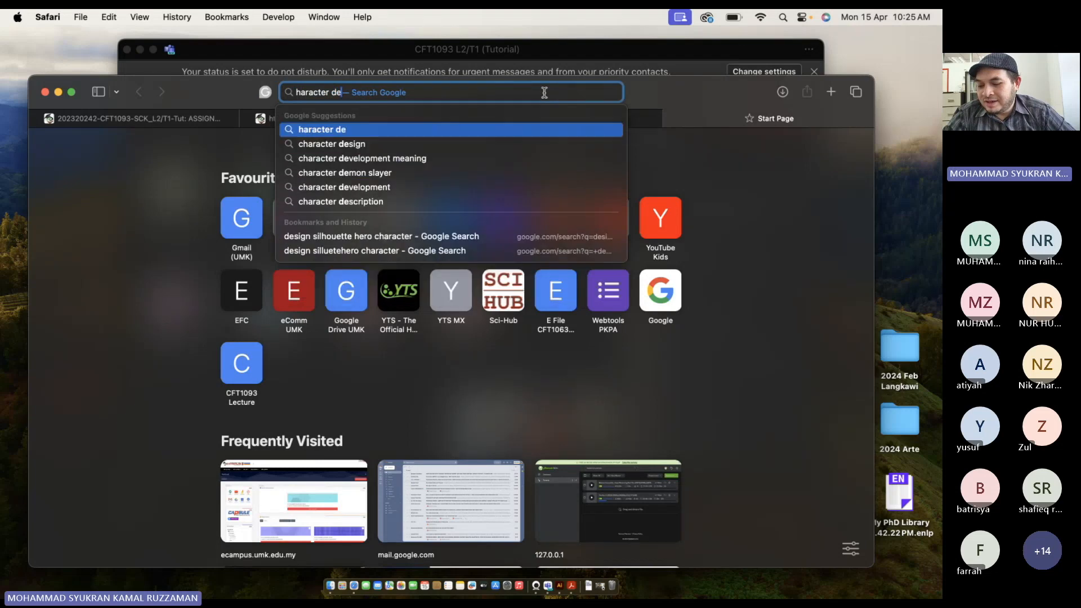
{"action": "type", "text": "sign insp"}
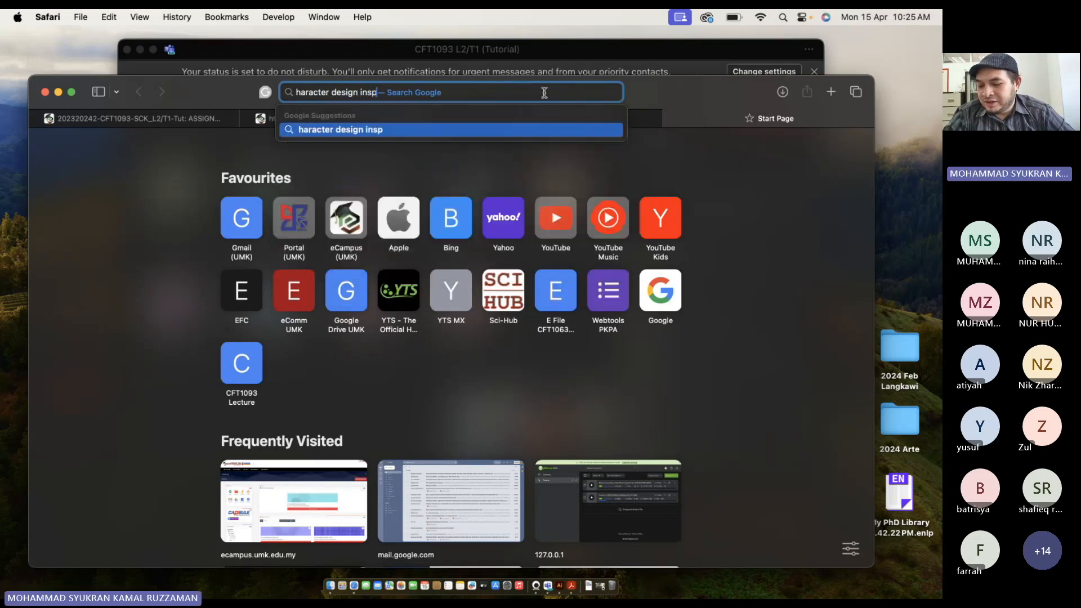
{"action": "type", "text": "iration"}
{"action": "key", "text": "Return"}
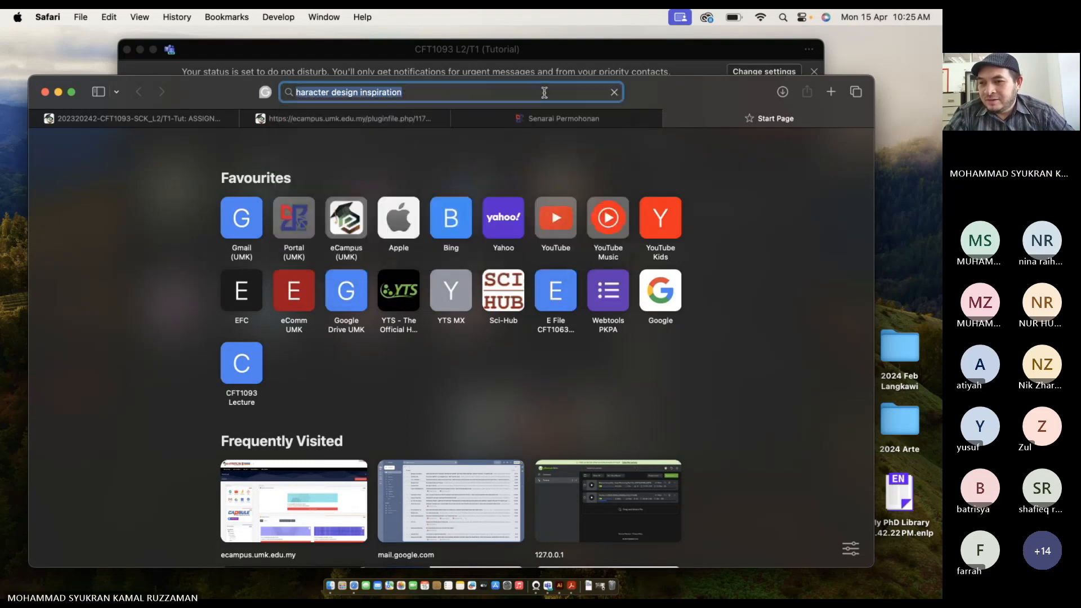
Search Google for "malasian local brand" in another new tab and look through the listed brands.
{"action": "left_click", "coordinate": [832, 91]}
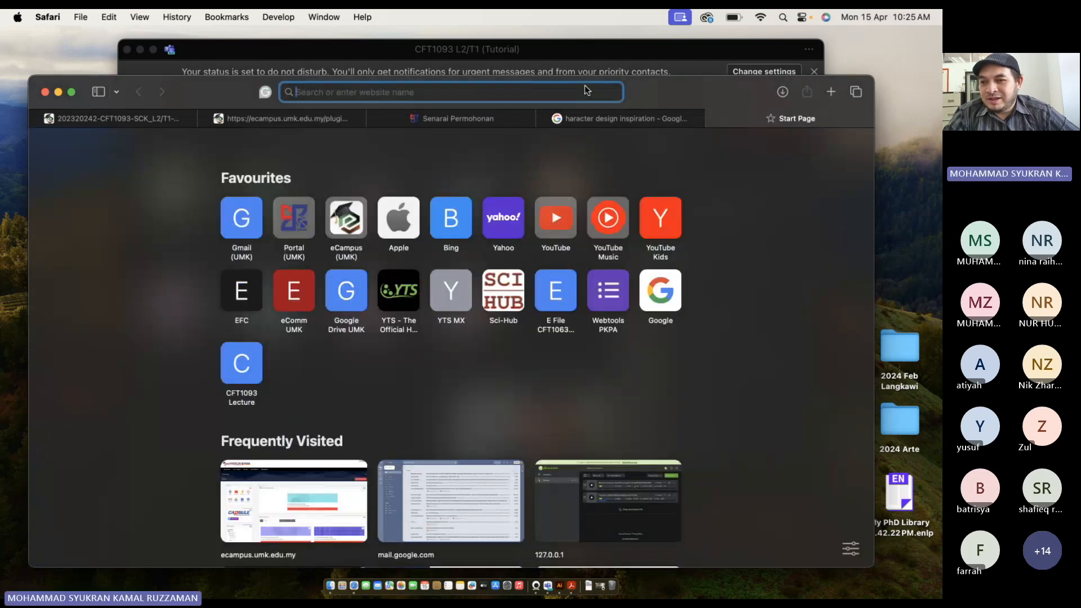
{"action": "type", "text": "malasian lo"}
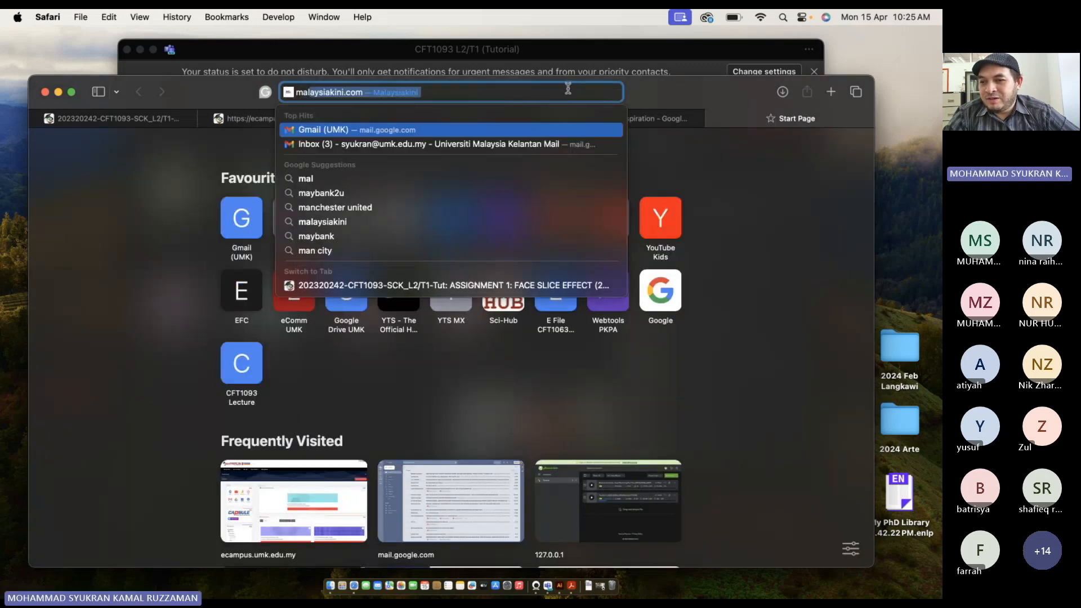
{"action": "type", "text": "cal"}
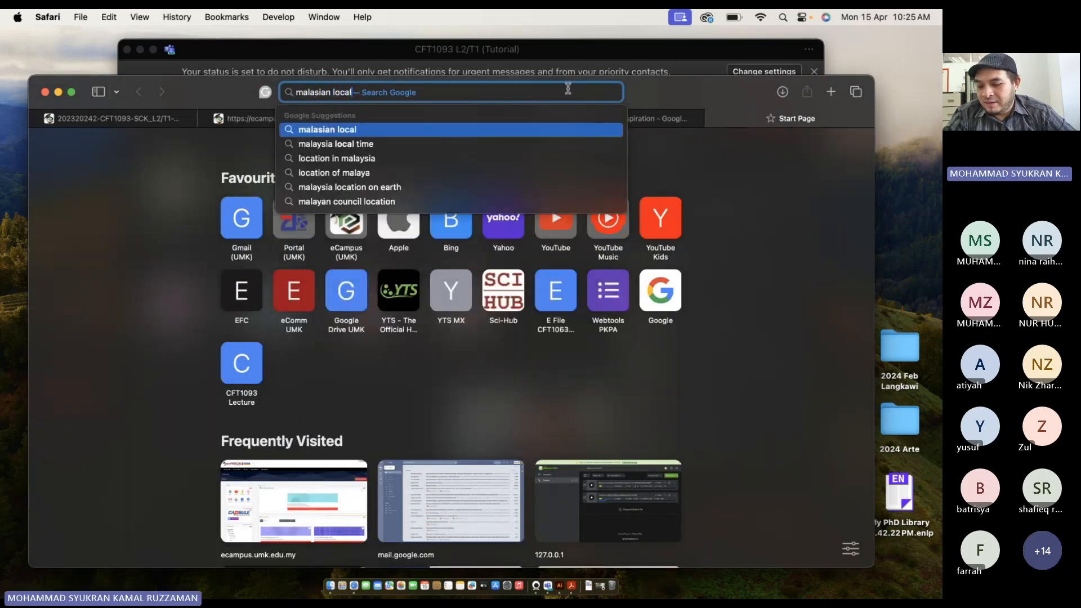
{"action": "type", "text": " brand"}
{"action": "key", "text": "Return"}
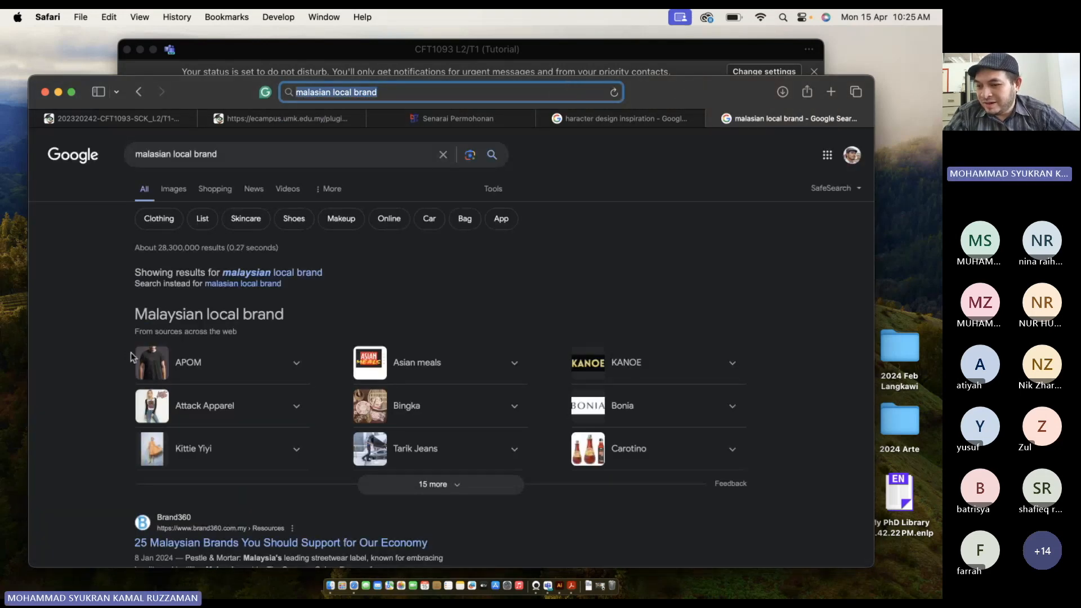
{"action": "scroll", "coordinate": [132, 357], "scroll_direction": "down", "scroll_amount": 2}
{"action": "scroll", "coordinate": [130, 357], "scroll_direction": "down", "scroll_amount": 1}
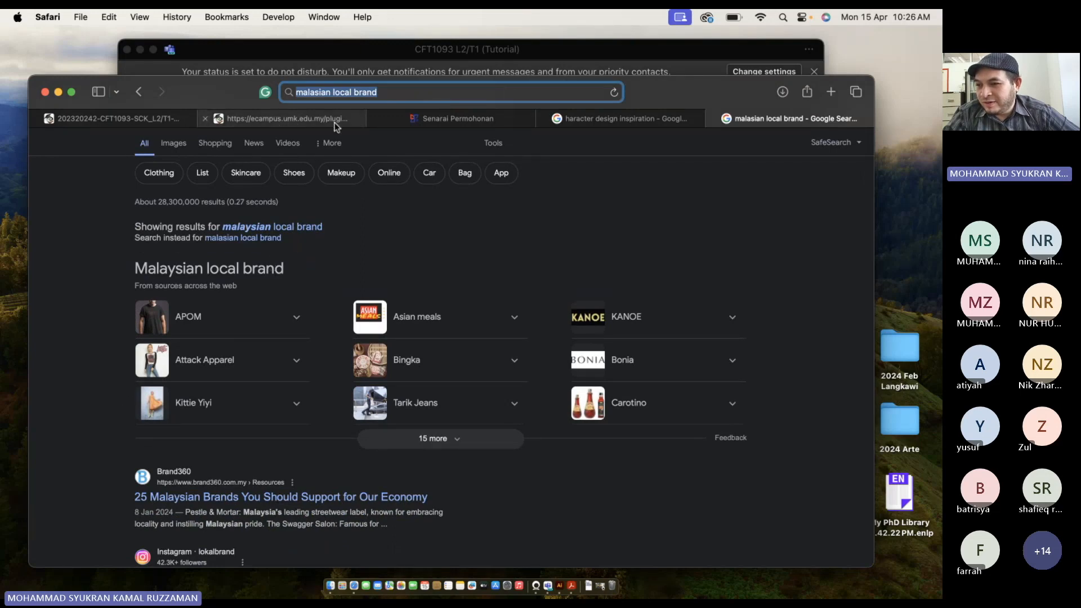
Change the search query to "malasian local fnb" and run it in the same tab.
{"action": "left_click", "coordinate": [398, 91]}
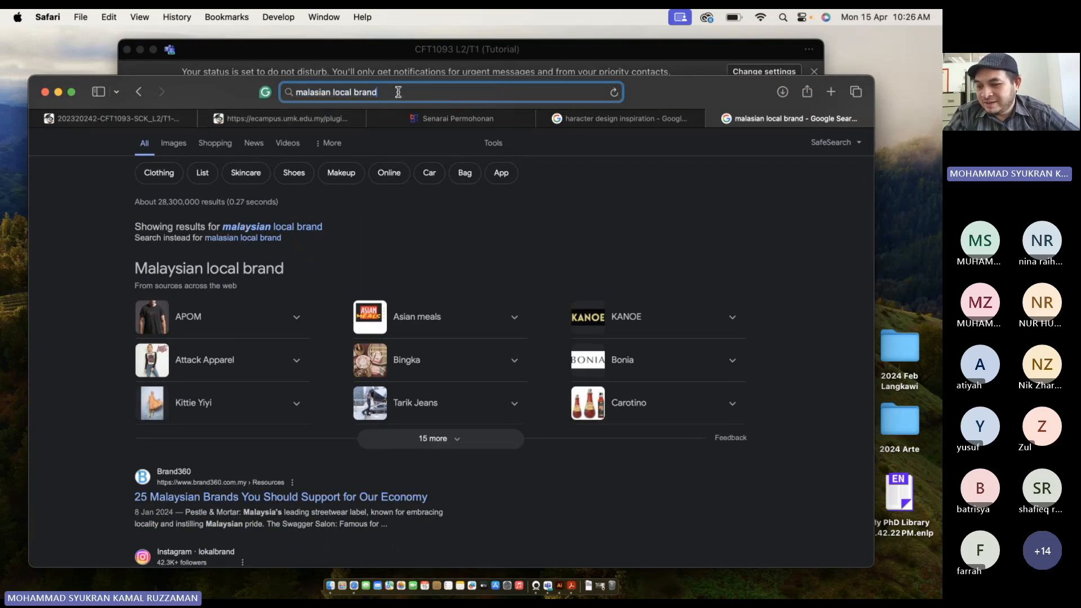
{"action": "key", "text": "BackSpace"}
{"action": "key", "text": "BackSpace"}
{"action": "key", "text": "BackSpace"}
{"action": "key", "text": "BackSpace"}
{"action": "key", "text": "BackSpace"}
{"action": "key", "text": "BackSpace"}
{"action": "type", "text": "fm"}
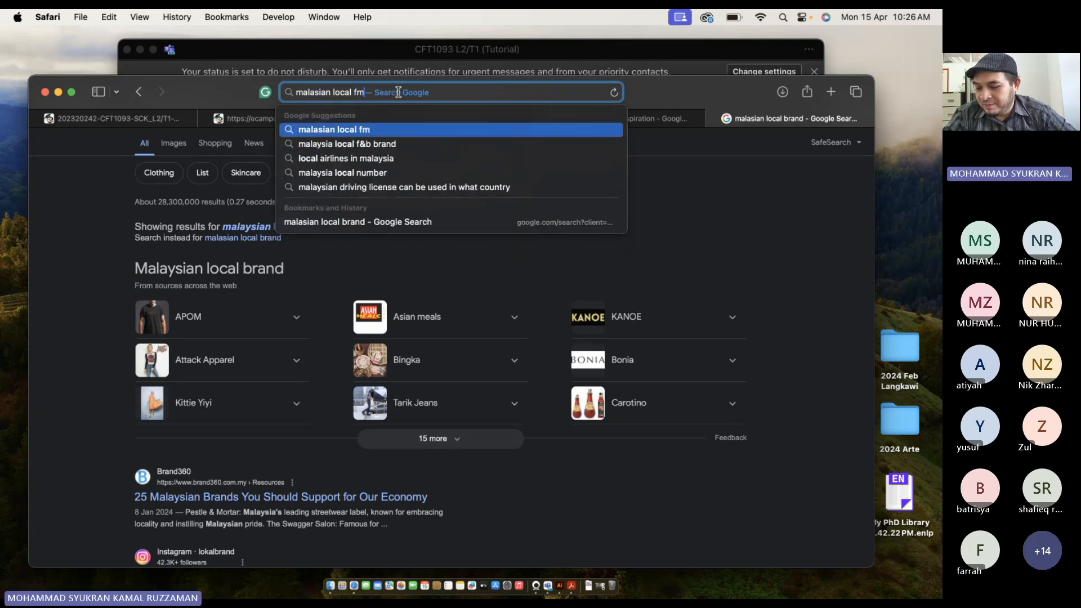
{"action": "key", "text": "BackSpace"}
{"action": "type", "text": "n"}
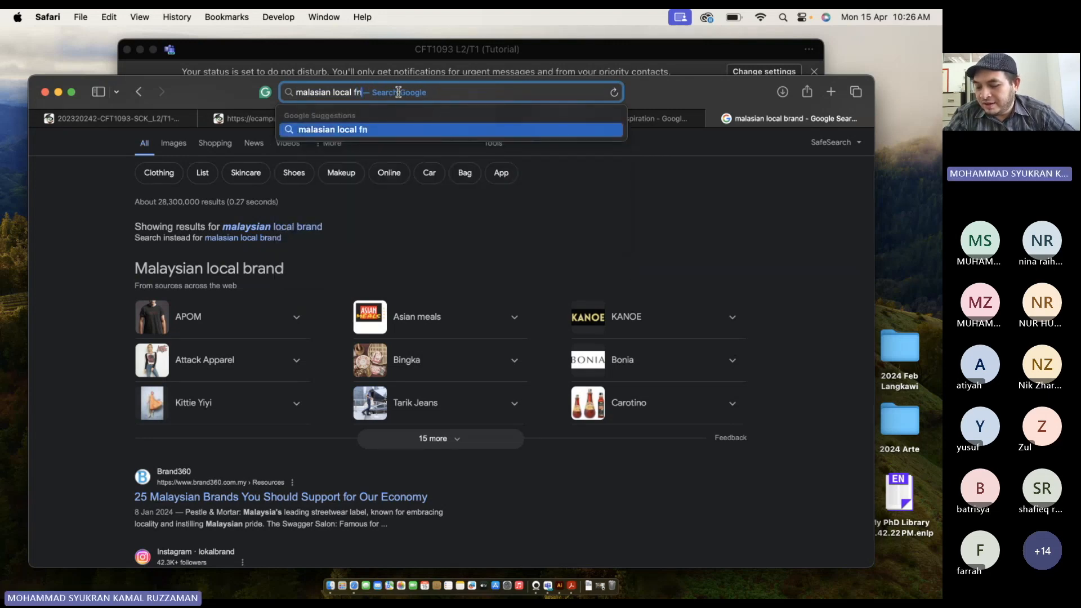
{"action": "type", "text": "b"}
{"action": "key", "text": "Return"}
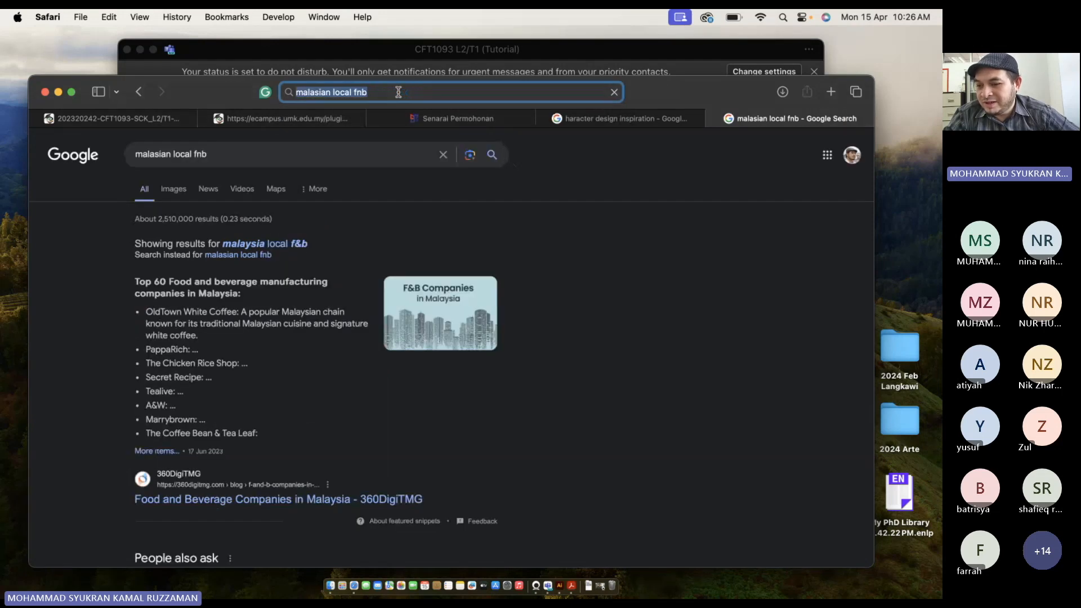
Replace "fnb" in the query with "food and baverages brand" and run the search again.
{"action": "left_click", "coordinate": [376, 93]}
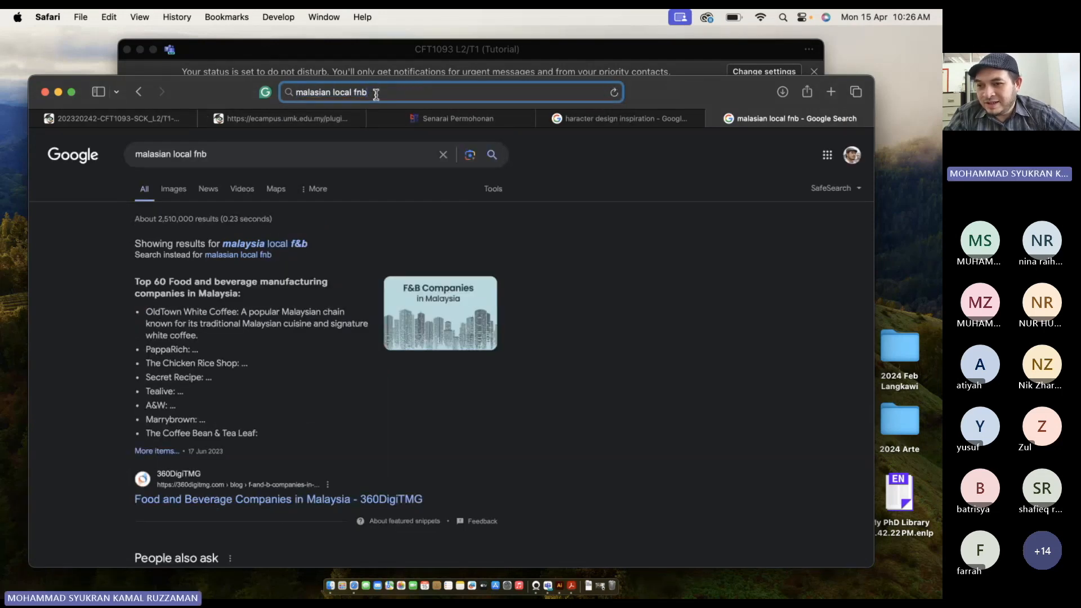
{"action": "key", "text": "BackSpace"}
{"action": "key", "text": "BackSpace"}
{"action": "key", "text": "BackSpace"}
{"action": "type", "text": "f"}
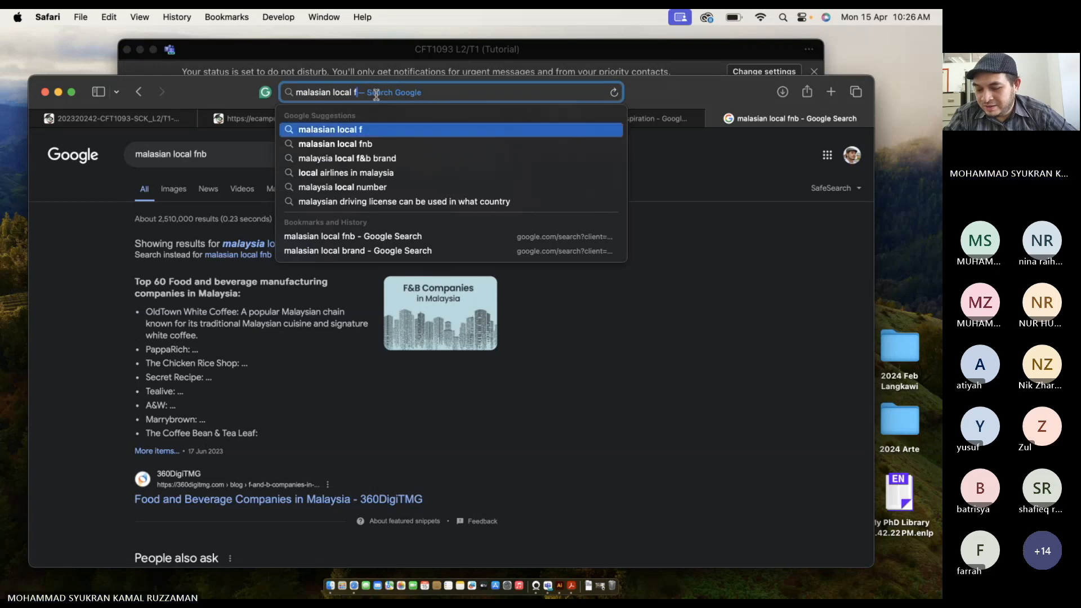
{"action": "type", "text": "ood and b"}
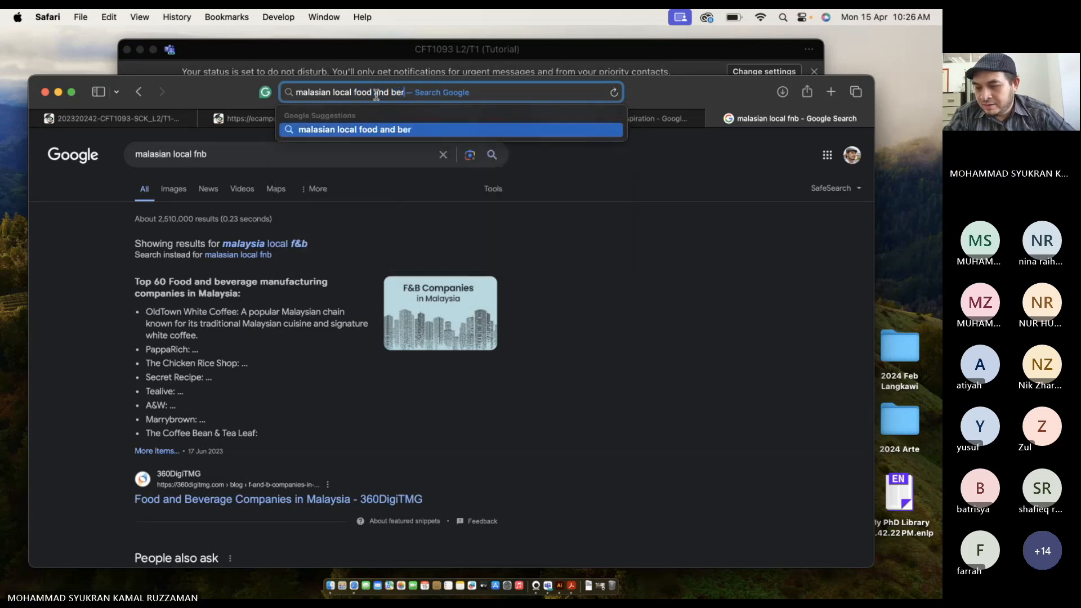
{"action": "type", "text": "ave"}
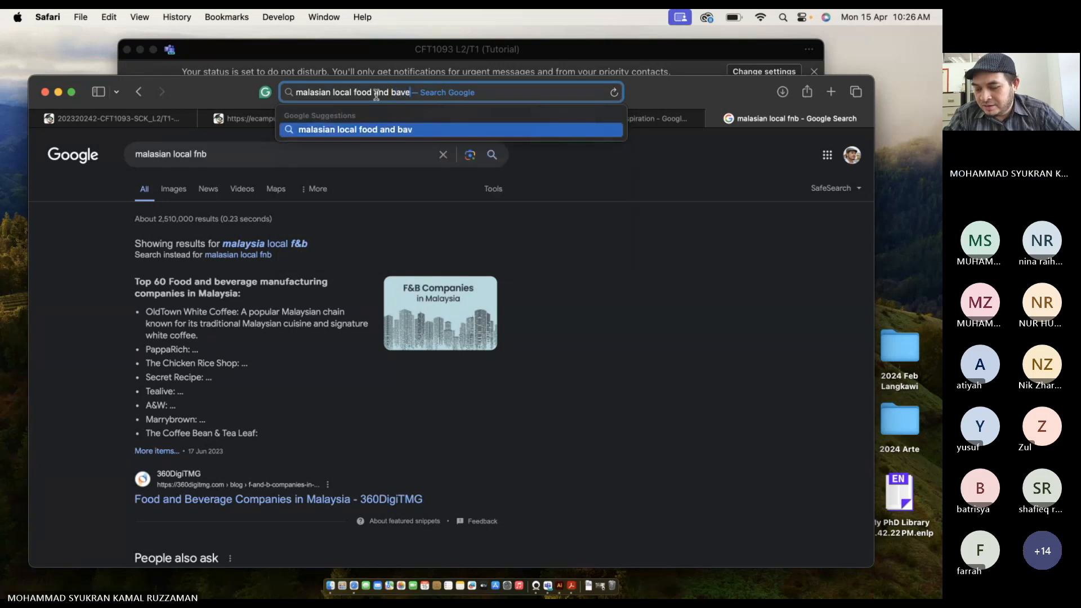
{"action": "type", "text": "rages "}
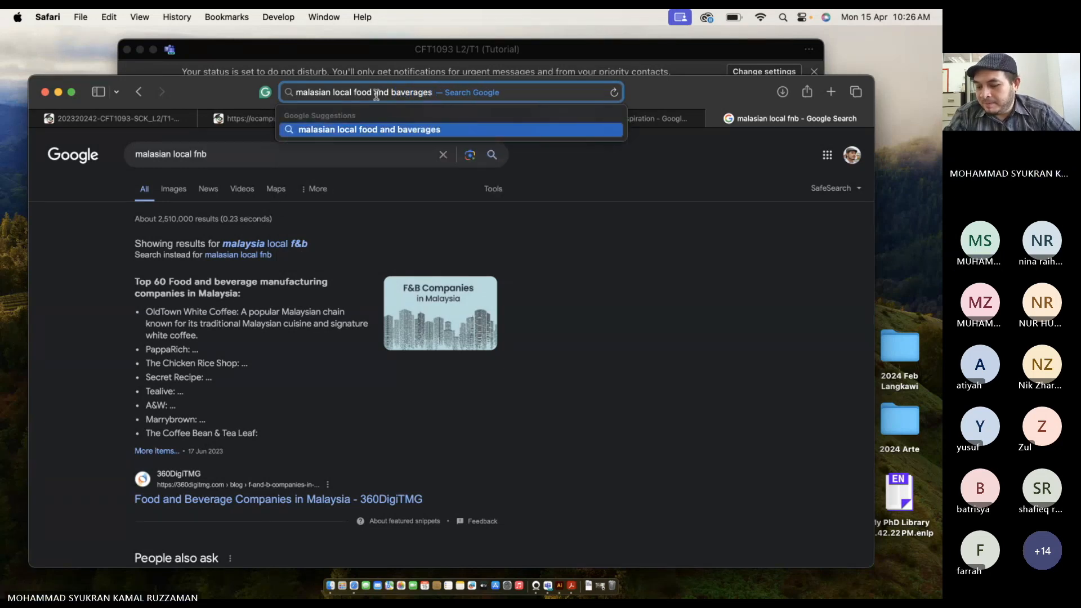
{"action": "type", "text": "brand"}
{"action": "key", "text": "Return"}
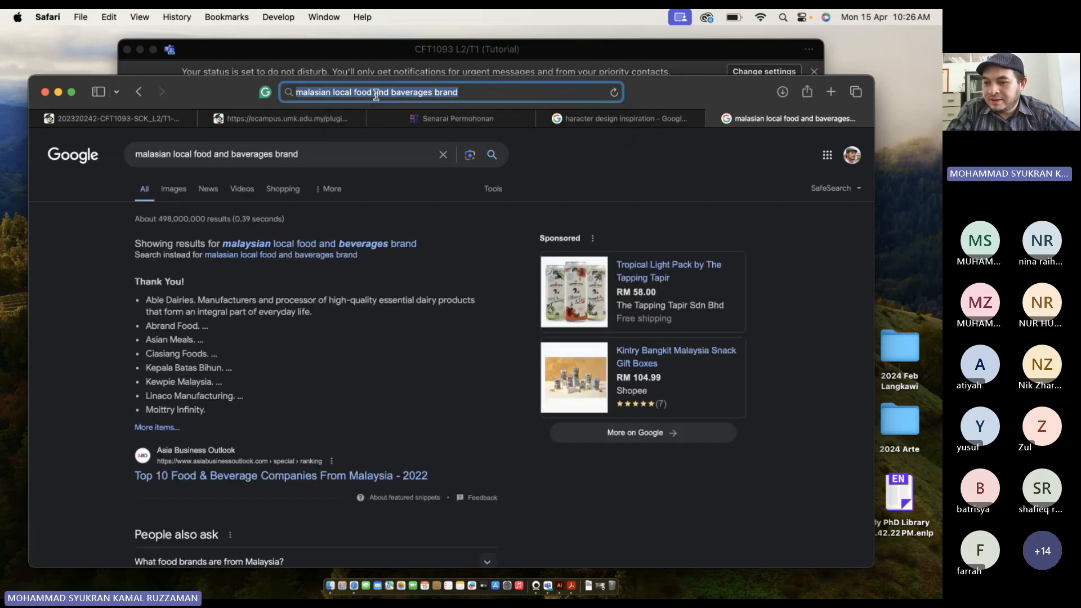
Highlight Asian Meals and Kewpie Malaysia as example brands in the featured list of food and beverage companies.
{"action": "left_click_drag", "start_coordinate": [148, 340], "coordinate": [193, 340]}
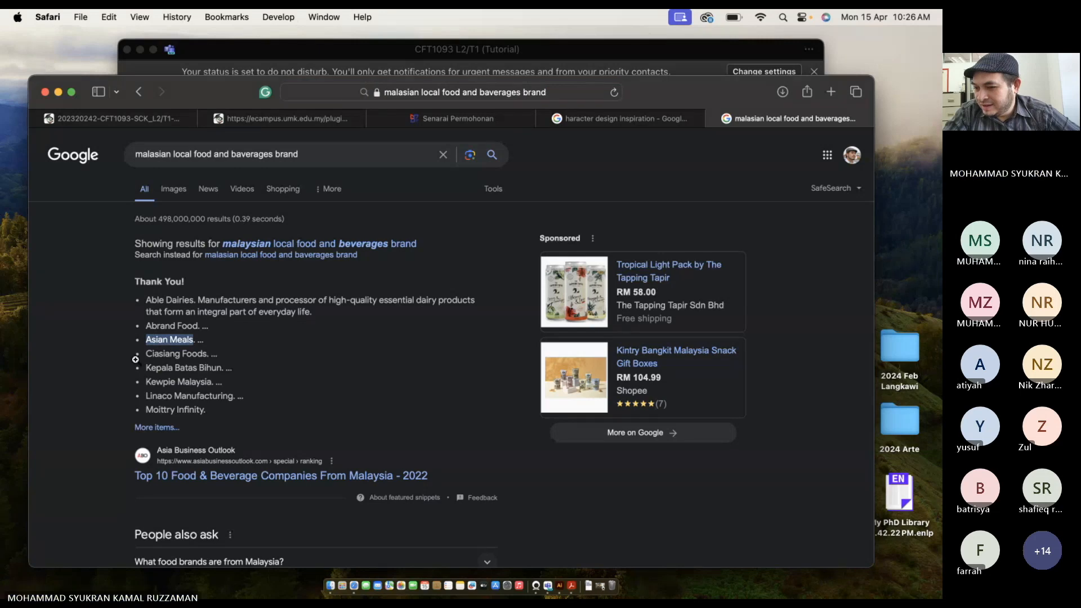
{"action": "left_click_drag", "start_coordinate": [147, 368], "coordinate": [186, 382]}
{"action": "left_click", "coordinate": [153, 381]}
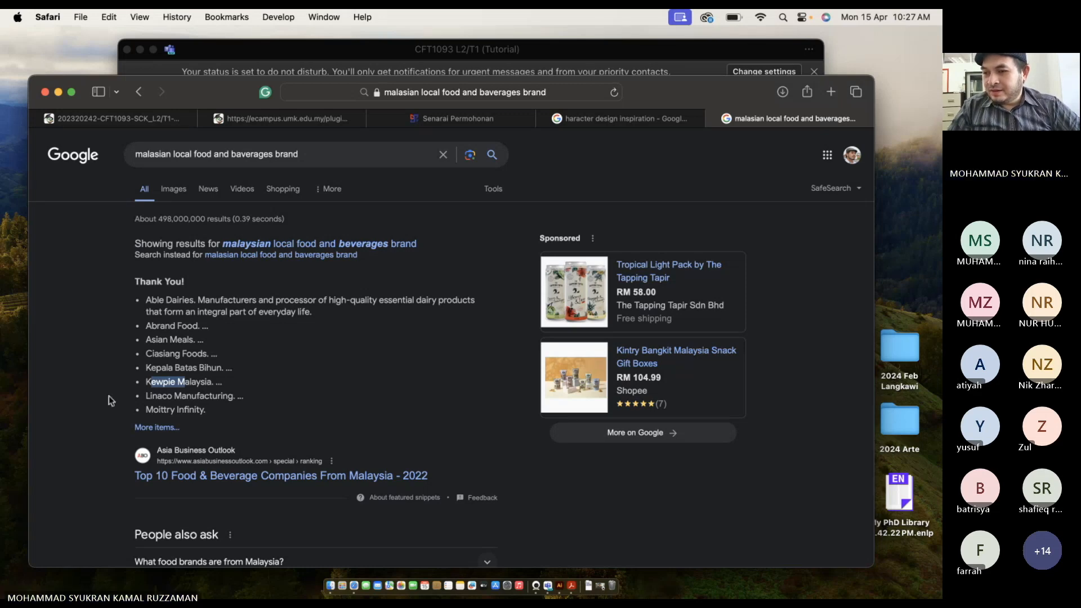
Look through the search results for Malaysian food and beverage companies below the featured list.
{"action": "scroll", "coordinate": [108, 357], "scroll_direction": "down", "scroll_amount": 3}
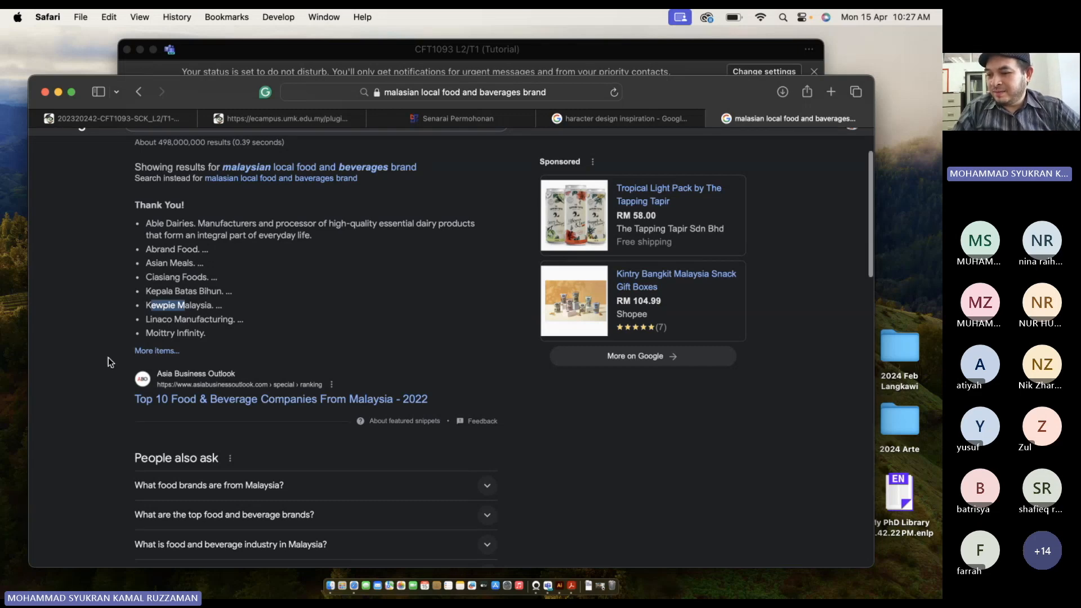
{"action": "scroll", "coordinate": [108, 358], "scroll_direction": "down", "scroll_amount": 10}
{"action": "scroll", "coordinate": [109, 357], "scroll_direction": "down", "scroll_amount": 2}
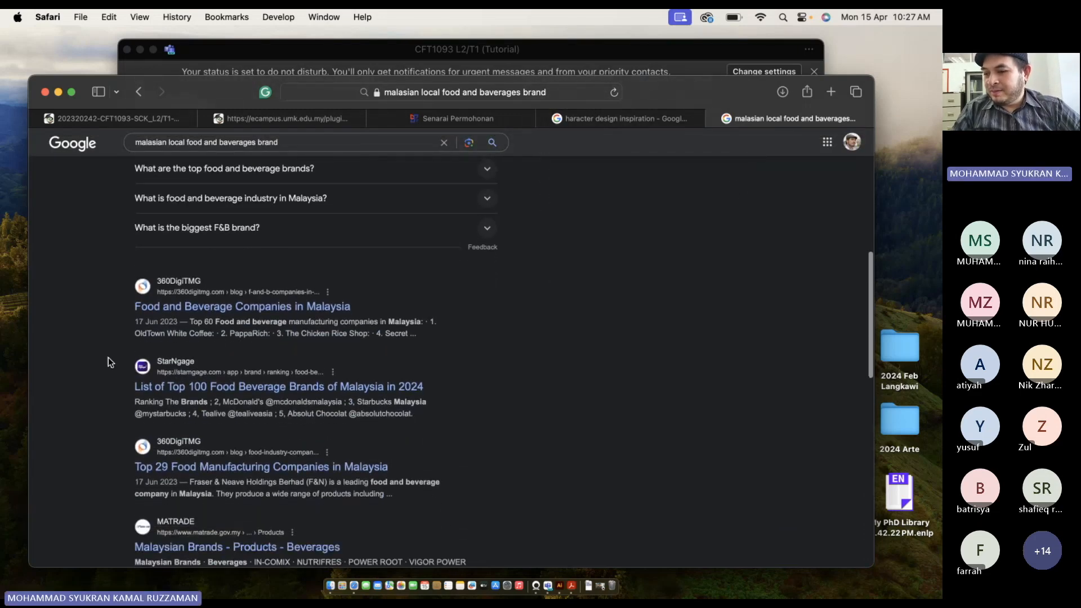
{"action": "scroll", "coordinate": [108, 357], "scroll_direction": "up", "scroll_amount": 10}
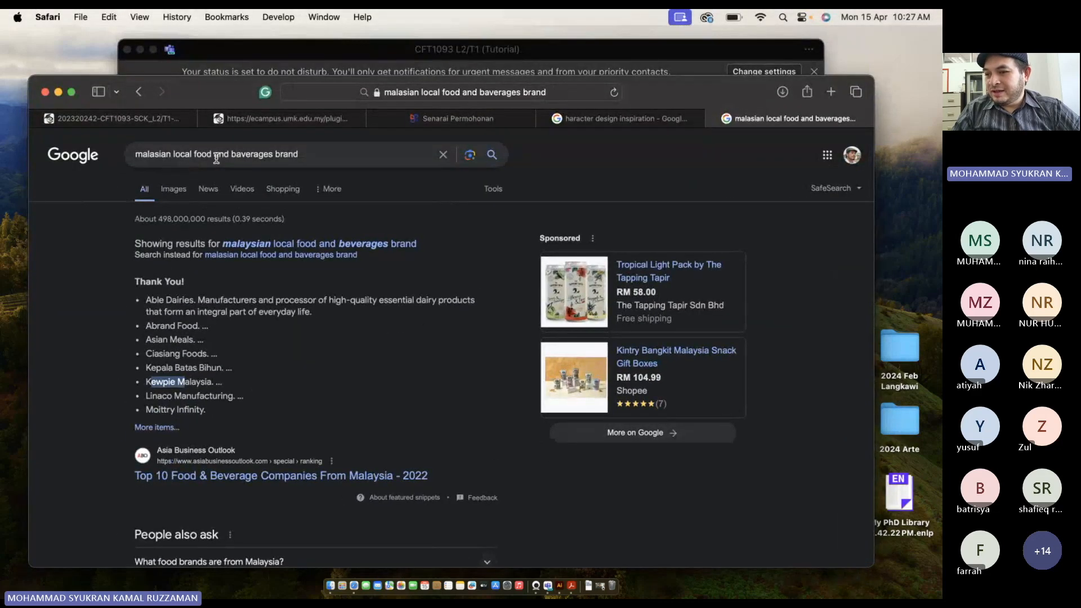
Change the search query to "malasian localfashjion brand", run it, and look over the Malaysian fashion brands.
{"action": "left_click", "coordinate": [237, 156]}
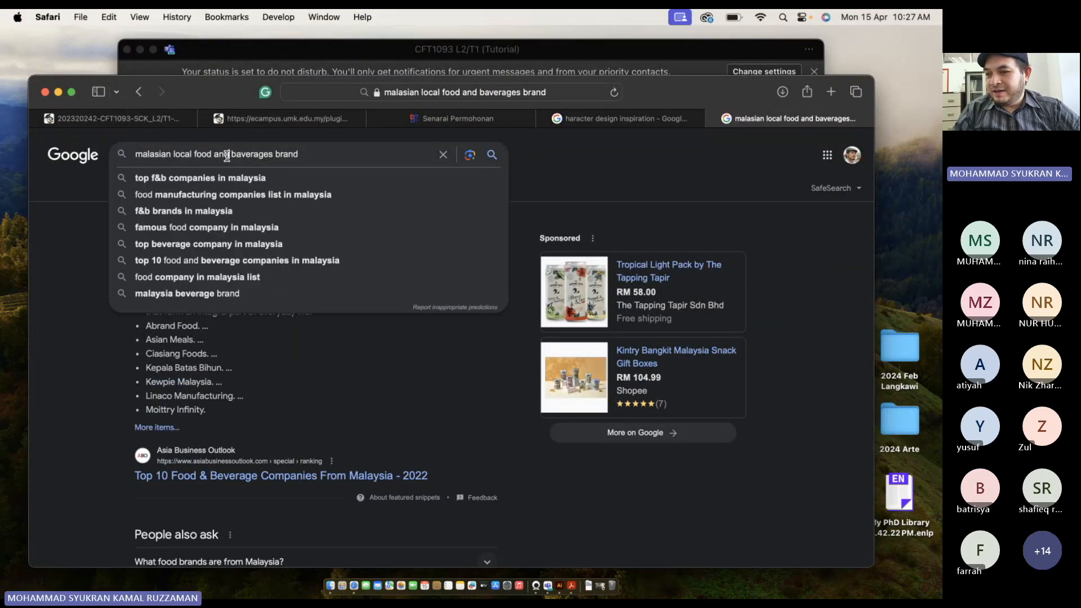
{"action": "triple_click", "coordinate": [227, 157]}
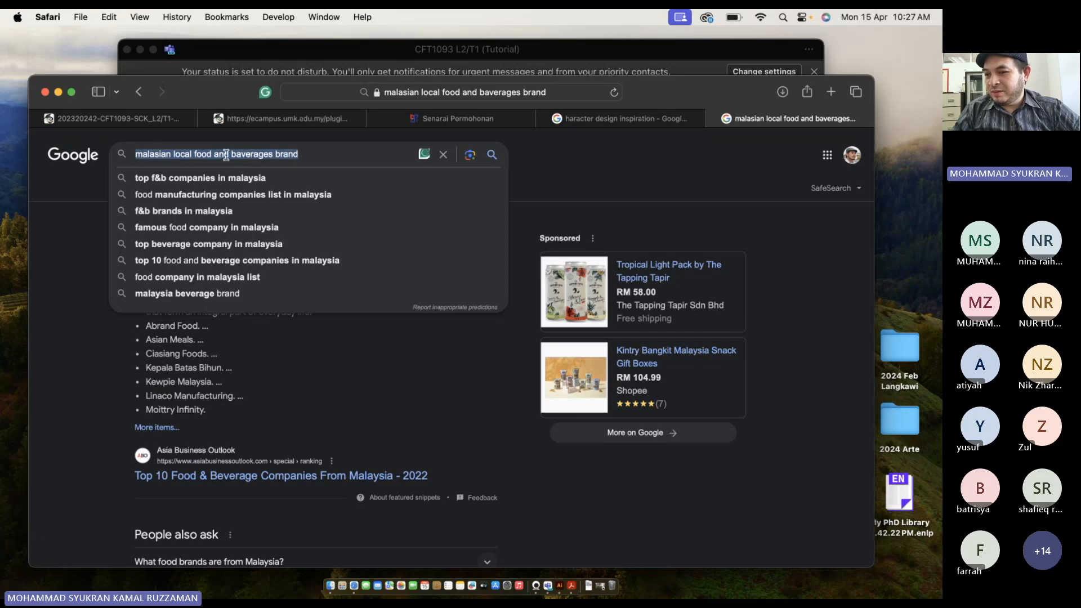
{"action": "left_click", "coordinate": [220, 154]}
{"action": "left_click_drag", "start_coordinate": [221, 154], "coordinate": [241, 154]}
{"action": "key", "text": "BackSpace"}
{"action": "key", "text": "BackSpace"}
{"action": "key", "text": "BackSpace"}
{"action": "key", "text": "BackSpace"}
{"action": "key", "text": "BackSpace"}
{"action": "key", "text": "BackSpace"}
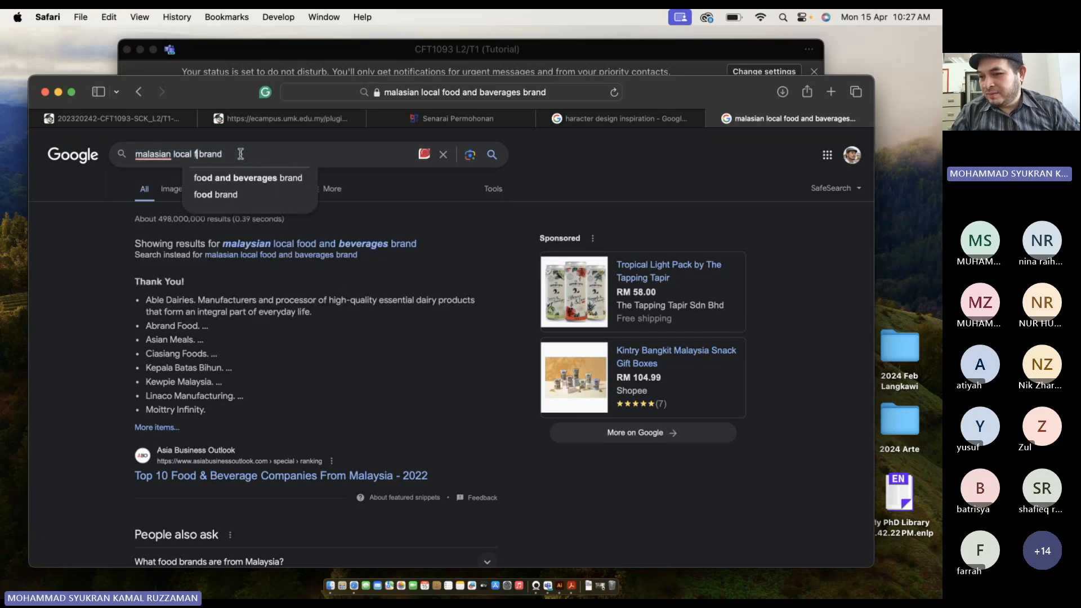
{"action": "key", "text": "BackSpace"}
{"action": "type", "text": "fashjio"}
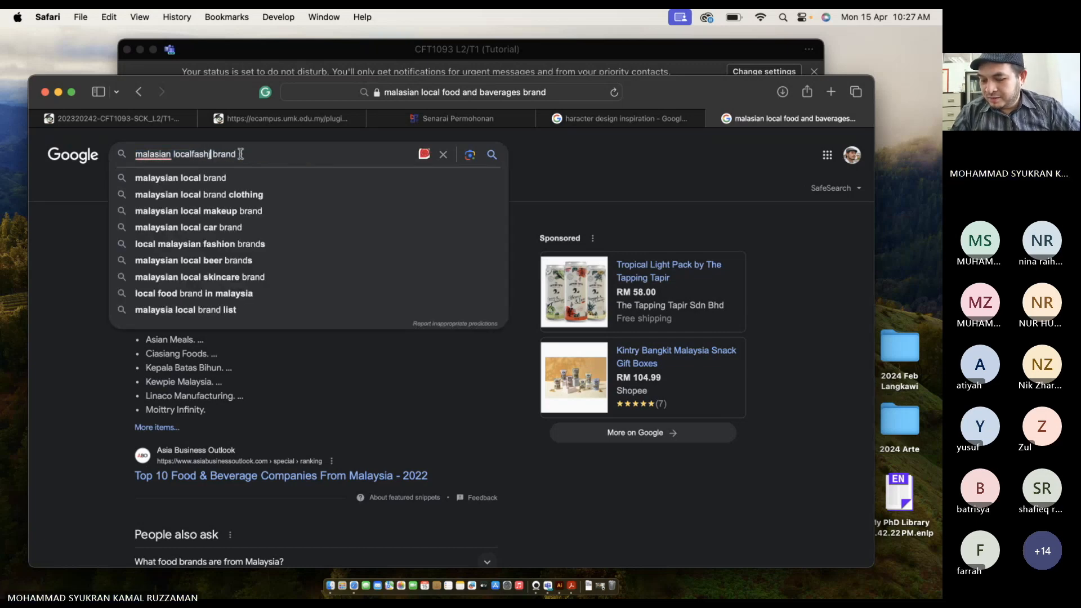
{"action": "type", "text": "n"}
{"action": "key", "text": "Return"}
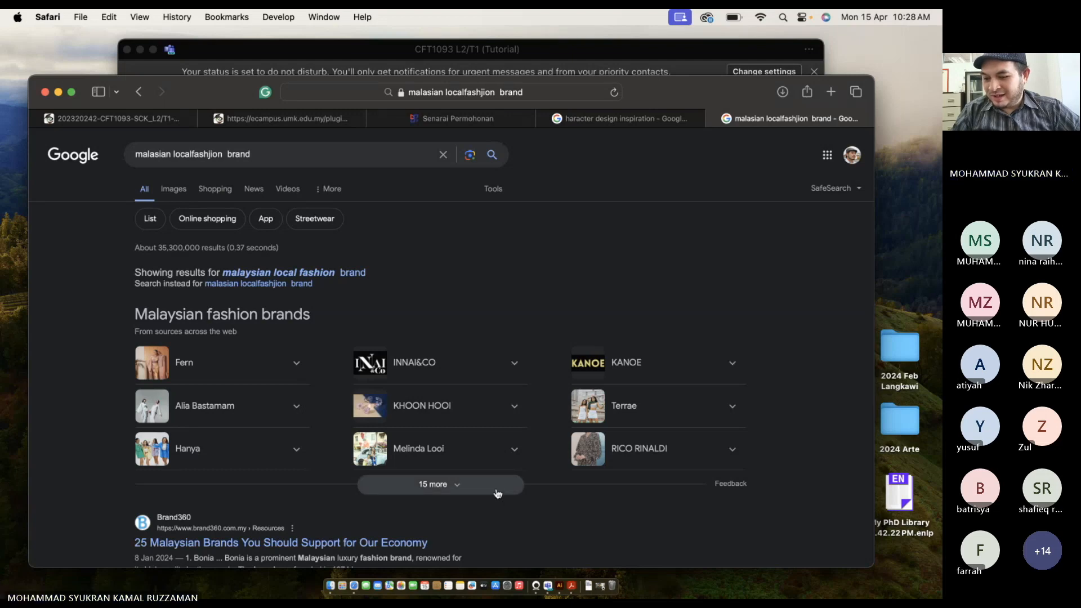
{"action": "scroll", "coordinate": [498, 494], "scroll_direction": "down", "scroll_amount": 3}
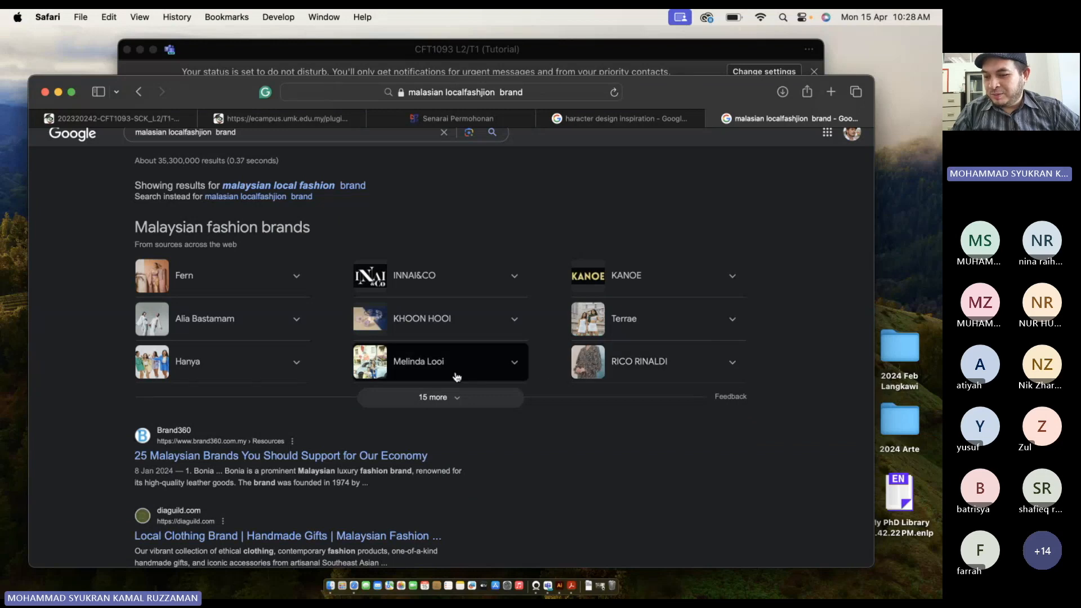
{"action": "scroll", "coordinate": [294, 304], "scroll_direction": "up", "scroll_amount": 3}
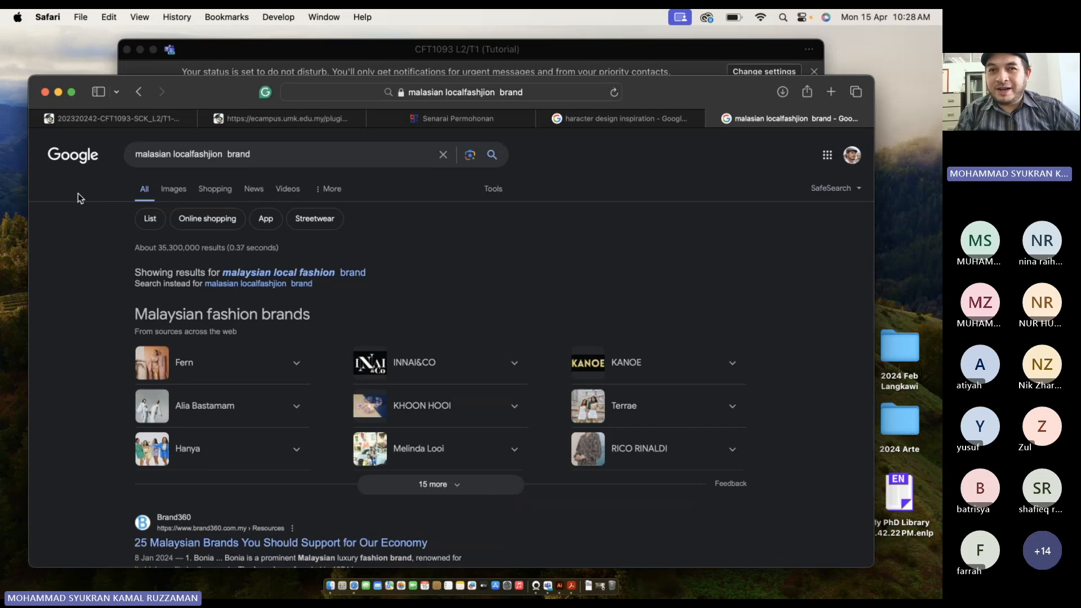
Change the search query to "malasian technology company" and run the search.
{"action": "double_click", "coordinate": [208, 156]}
{"action": "key", "text": "BackSpace"}
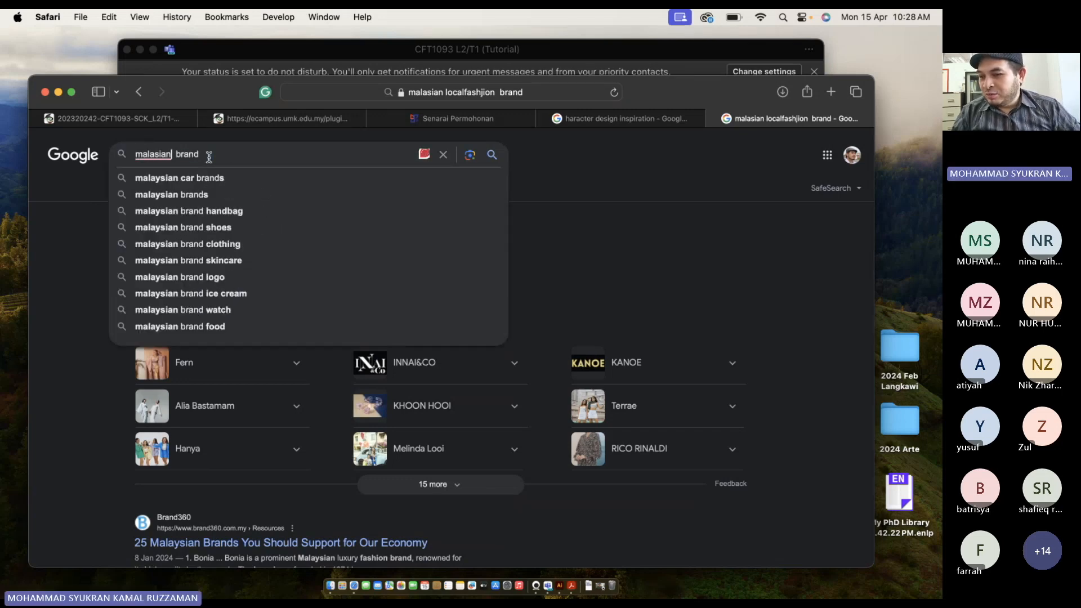
{"action": "left_click", "coordinate": [216, 158]}
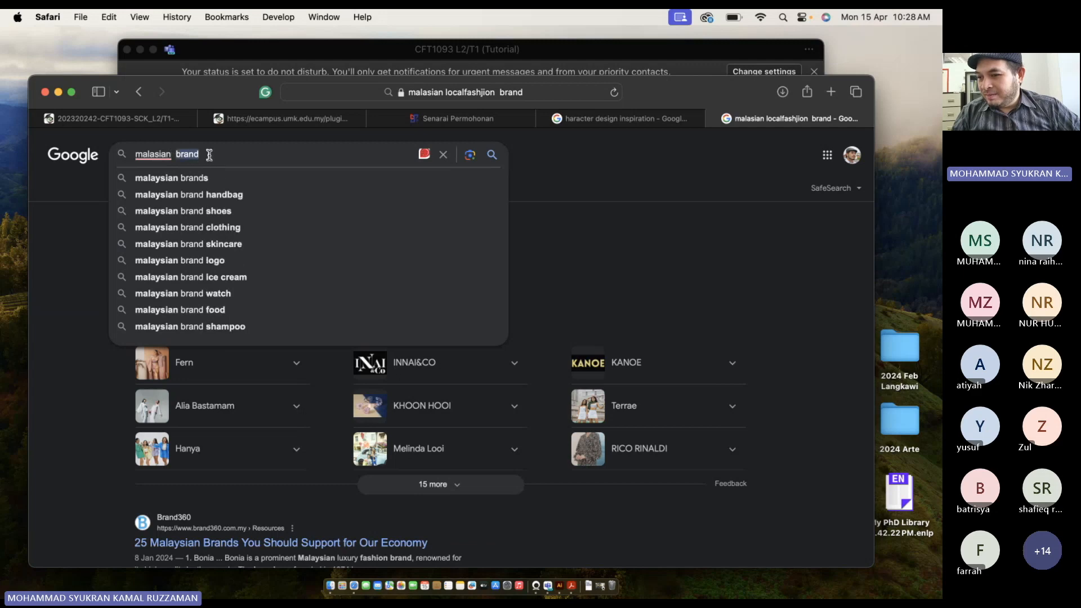
{"action": "key", "text": "BackSpace"}
{"action": "key", "text": "BackSpace"}
{"action": "key", "text": "BackSpace"}
{"action": "key", "text": "BackSpace"}
{"action": "key", "text": "BackSpace"}
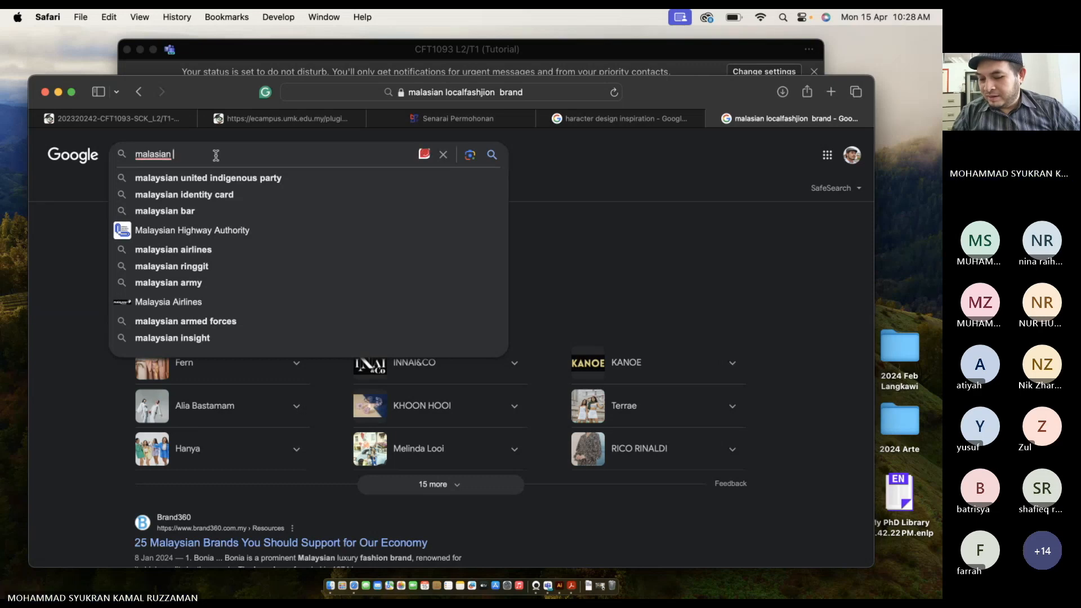
{"action": "type", "text": "tech"}
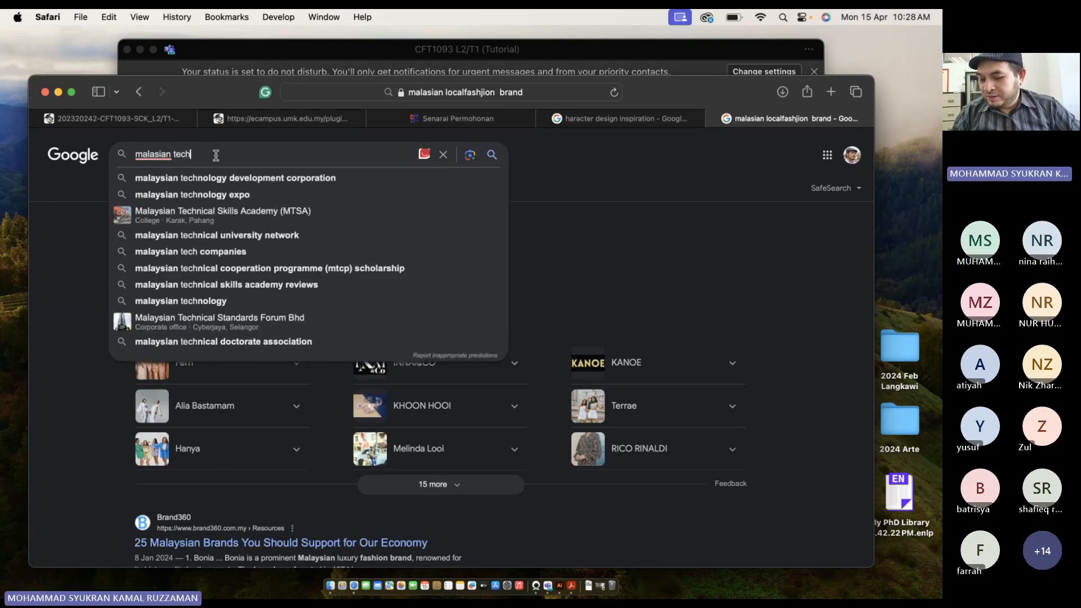
{"action": "type", "text": "nology com"}
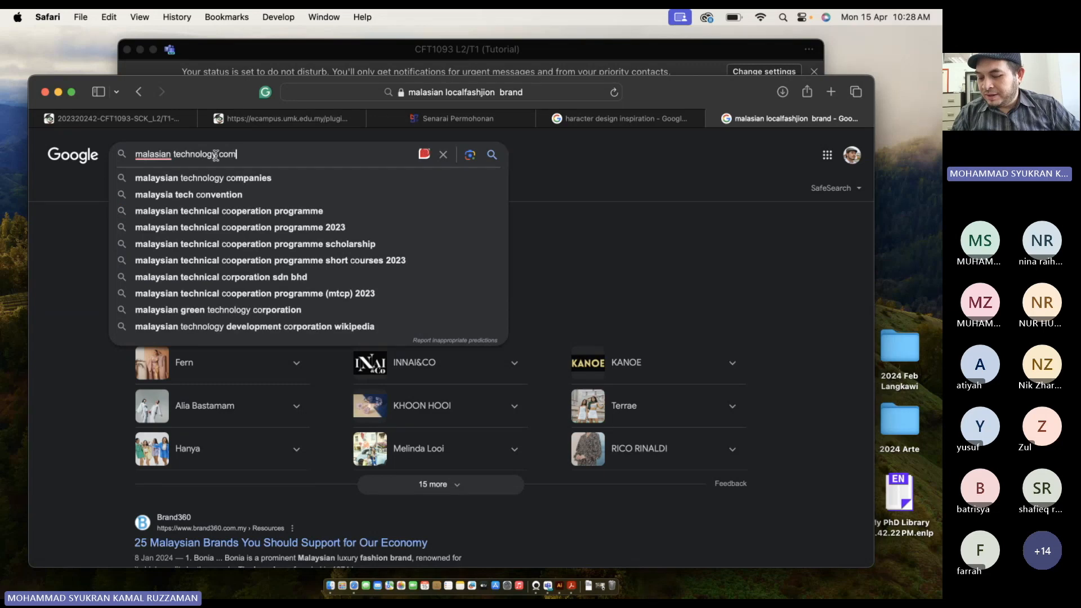
{"action": "type", "text": "pany"}
{"action": "key", "text": "Return"}
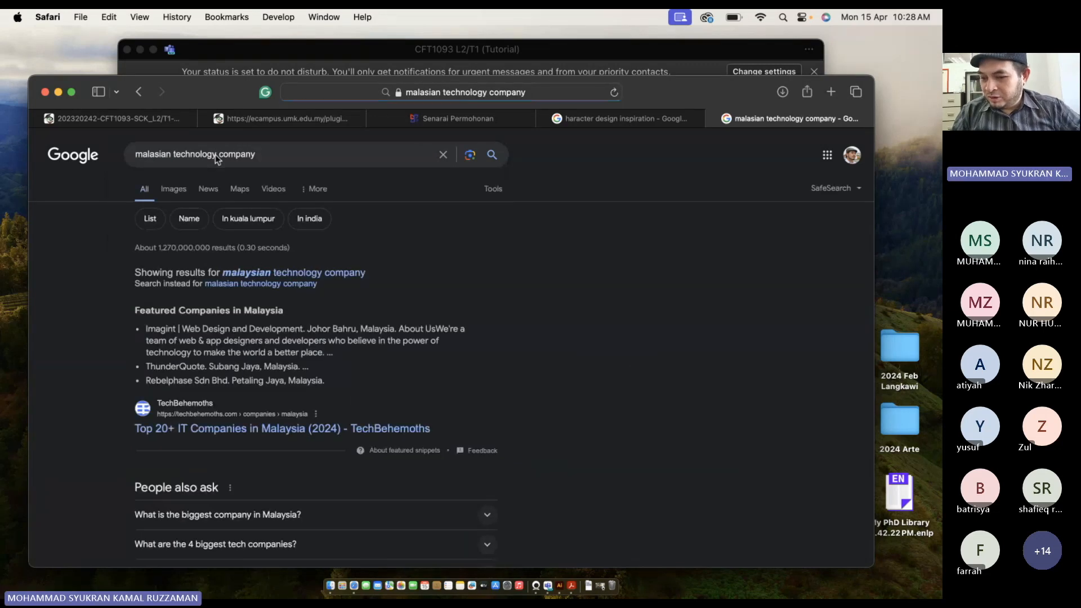
{"action": "left_click", "coordinate": [215, 154]}
{"action": "left_click", "coordinate": [85, 290]}
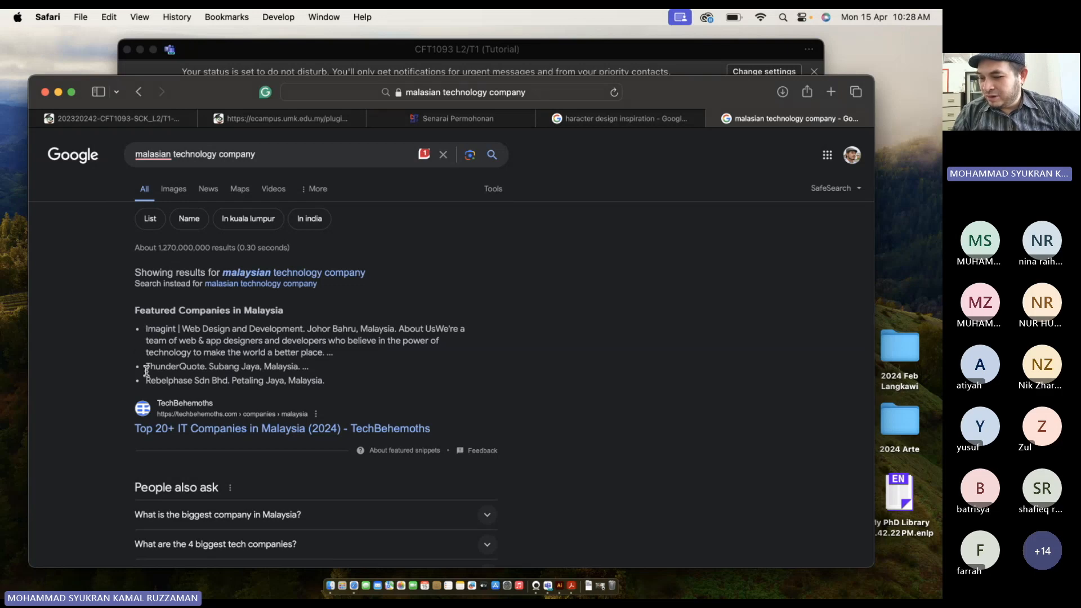
Open the Medium article "Top 7 Tech Companies in Malaysia" from the results and dismiss its sign-up overlay.
{"action": "scroll", "coordinate": [141, 370], "scroll_direction": "down", "scroll_amount": 5}
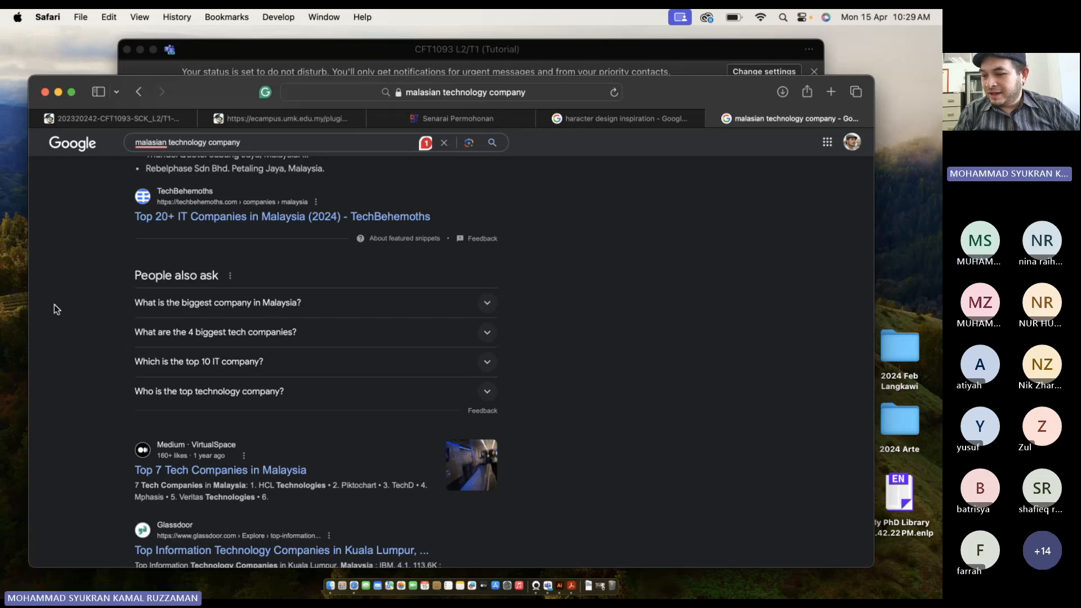
{"action": "scroll", "coordinate": [54, 304], "scroll_direction": "down", "scroll_amount": 5}
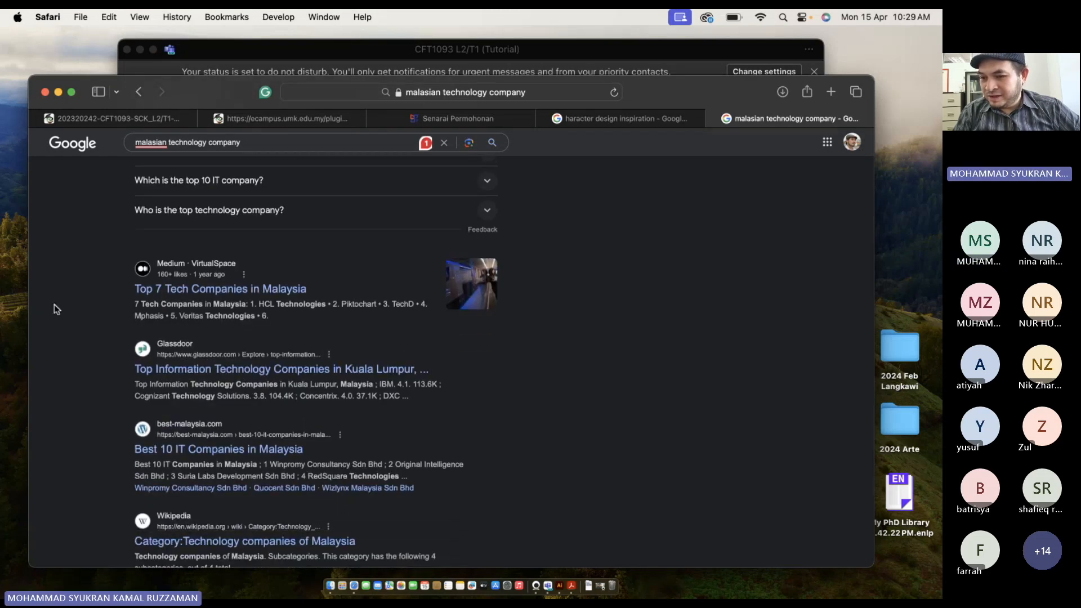
{"action": "left_click", "coordinate": [153, 289]}
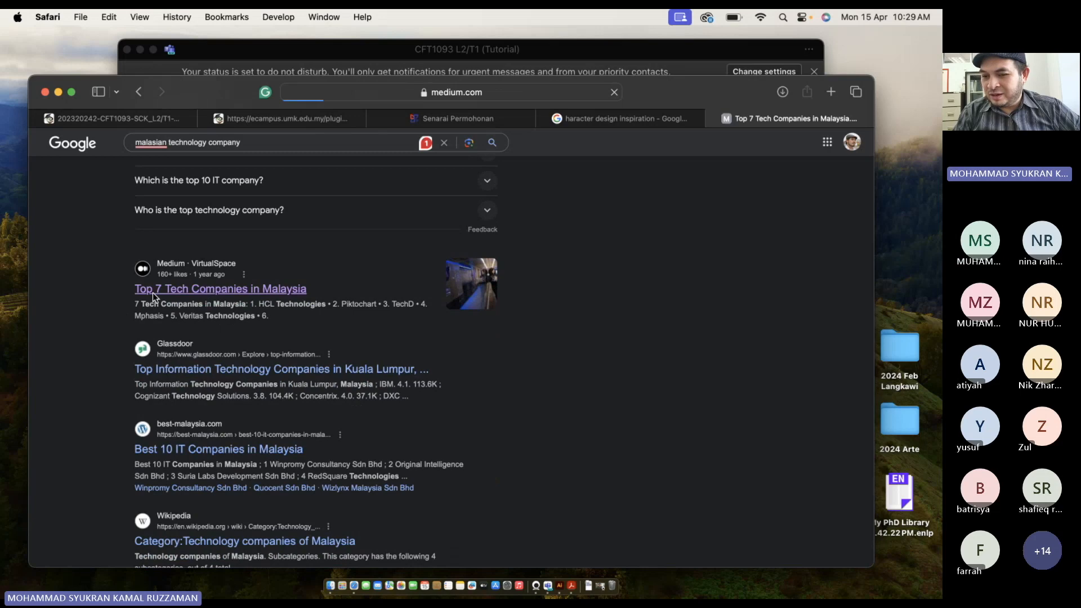
{"action": "scroll", "coordinate": [153, 298], "scroll_direction": "down", "scroll_amount": 5}
{"action": "scroll", "coordinate": [153, 297], "scroll_direction": "down", "scroll_amount": 4}
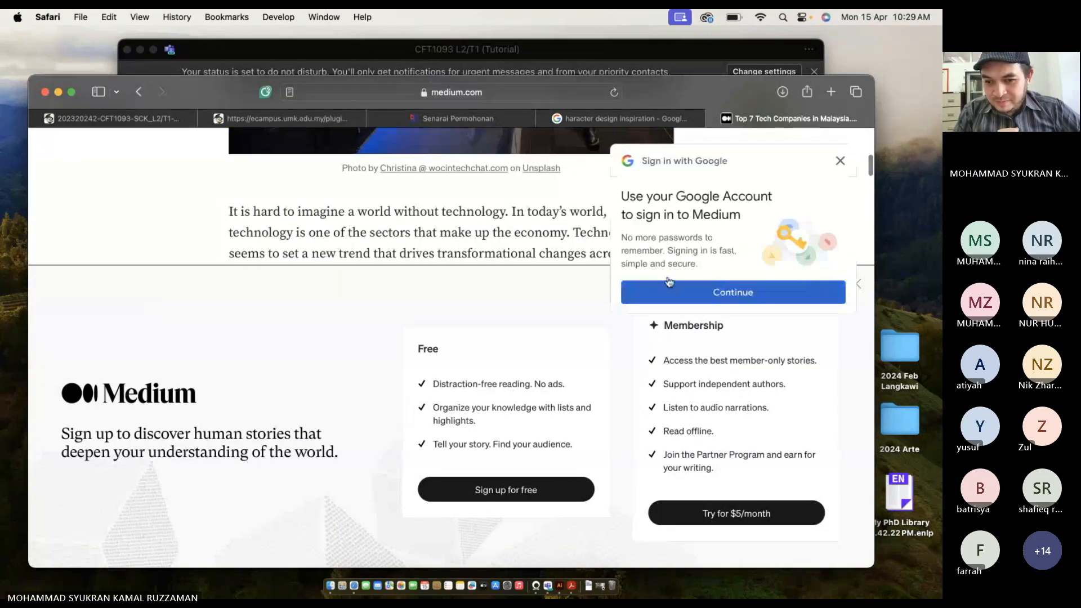
{"action": "left_click", "coordinate": [859, 284]}
Examine the article's introduction and its entries on HCL Technologies Malaysia and Piktochart.
{"action": "scroll", "coordinate": [573, 346], "scroll_direction": "down", "scroll_amount": 10}
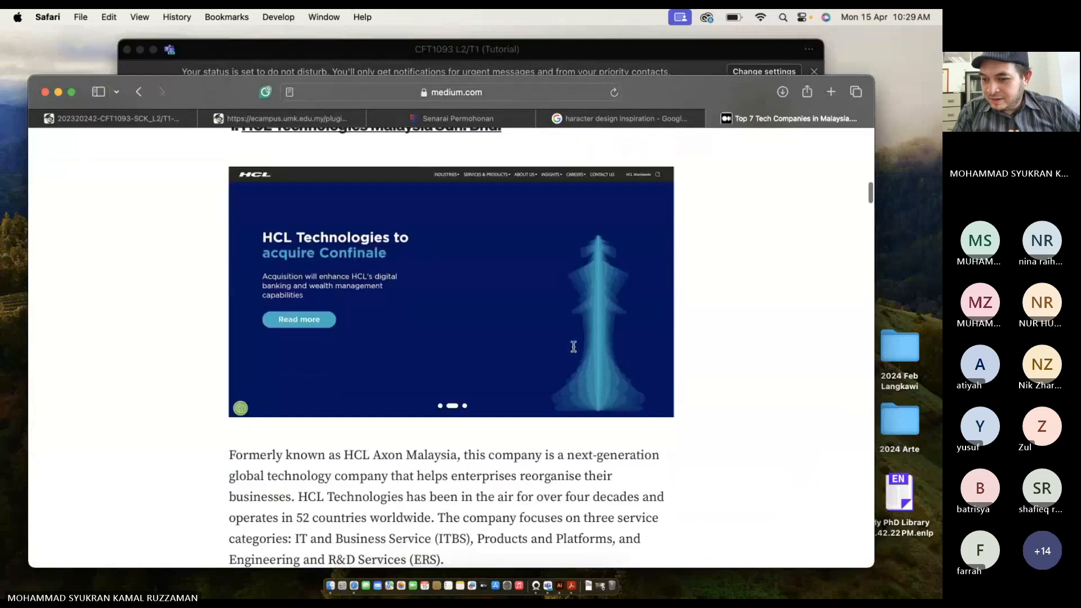
{"action": "scroll", "coordinate": [573, 346], "scroll_direction": "down", "scroll_amount": 7}
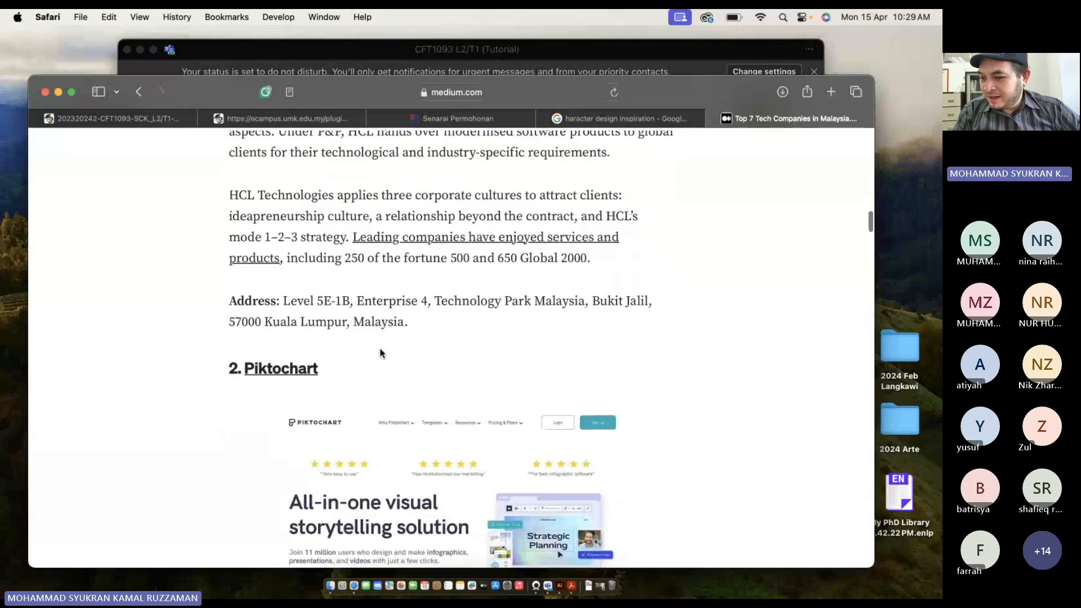
{"action": "scroll", "coordinate": [379, 352], "scroll_direction": "up", "scroll_amount": 15}
{"action": "scroll", "coordinate": [379, 352], "scroll_direction": "up", "scroll_amount": 2}
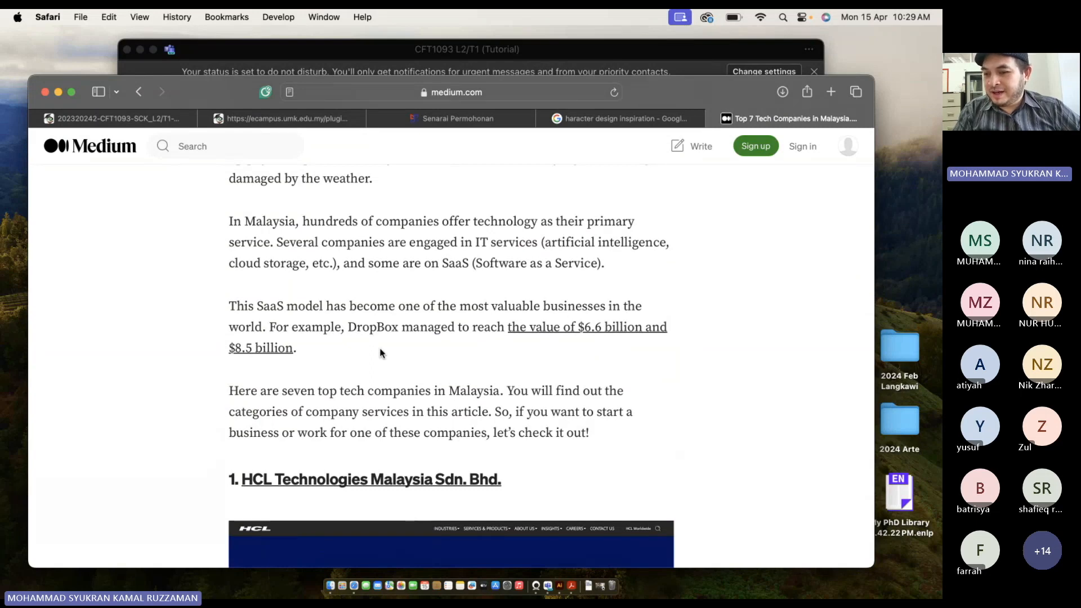
{"action": "scroll", "coordinate": [381, 353], "scroll_direction": "down", "scroll_amount": 4}
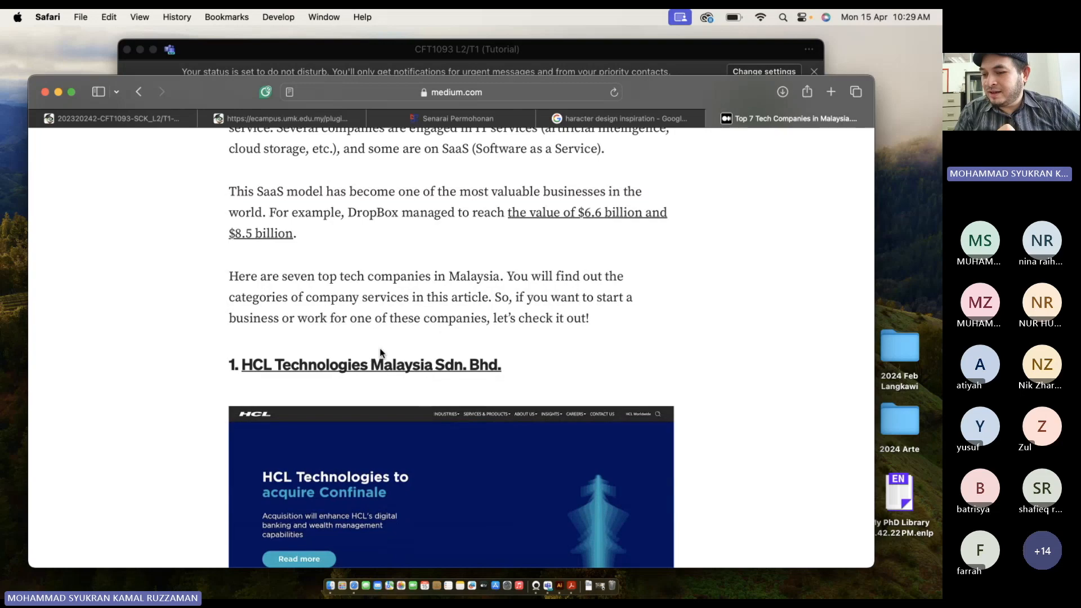
{"action": "scroll", "coordinate": [381, 352], "scroll_direction": "down", "scroll_amount": 5}
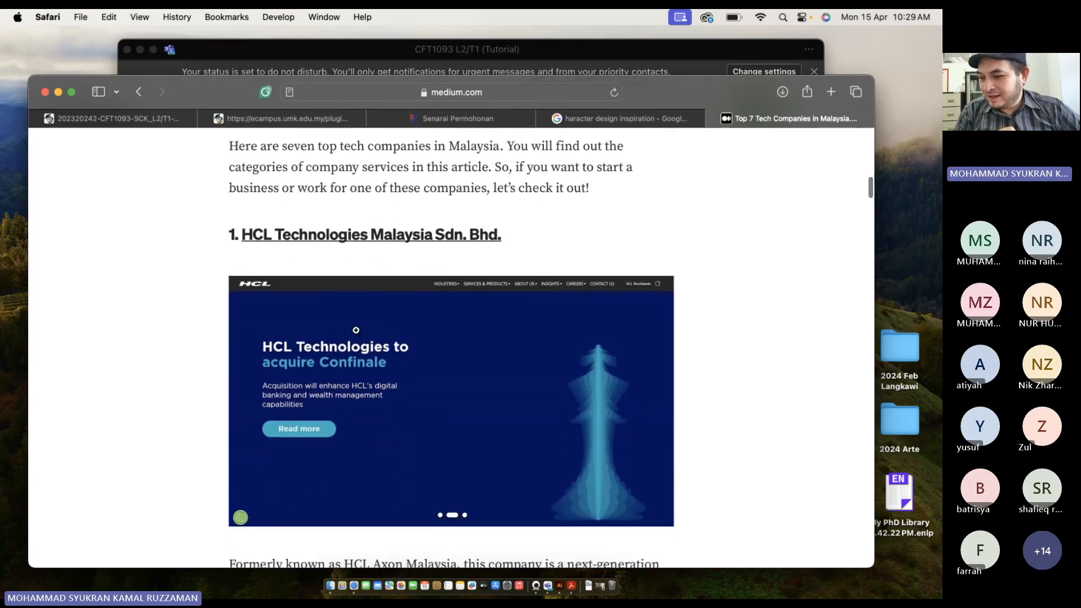
{"action": "scroll", "coordinate": [306, 282], "scroll_direction": "down", "scroll_amount": 15}
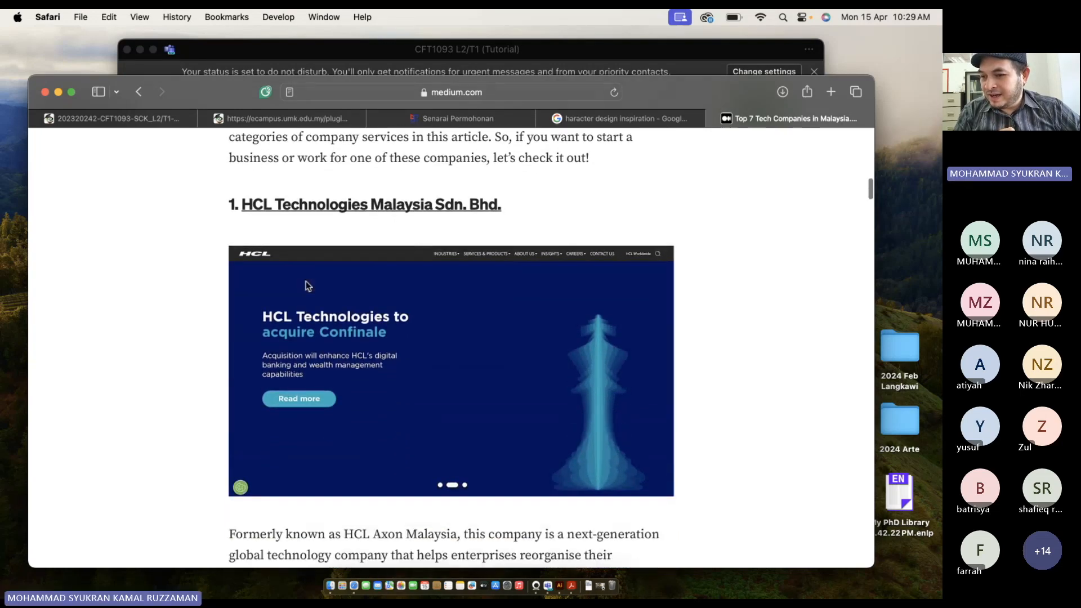
{"action": "scroll", "coordinate": [306, 282], "scroll_direction": "down", "scroll_amount": 10}
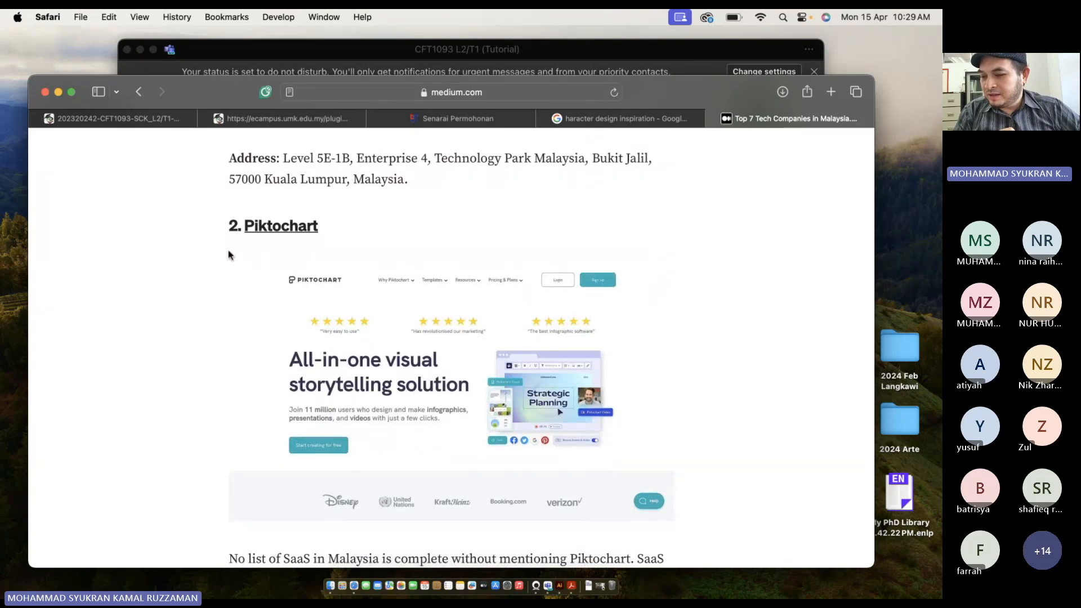
Review the article's remaining tech company entries from Tech Data Advanced Solutions Malaysia through DXC Technologies.
{"action": "scroll", "coordinate": [230, 254], "scroll_direction": "down", "scroll_amount": 15}
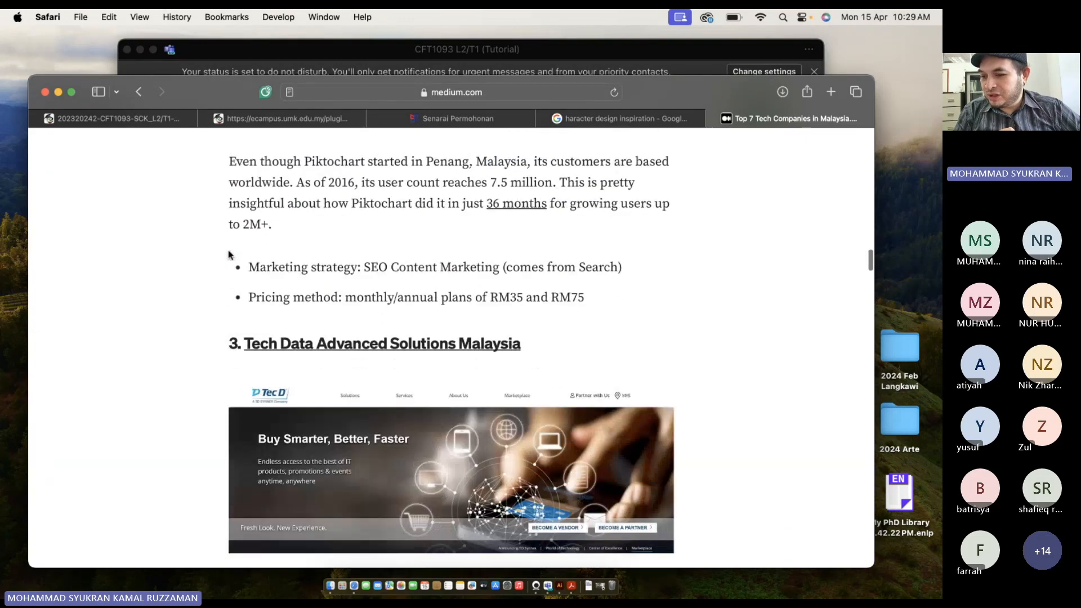
{"action": "scroll", "coordinate": [230, 251], "scroll_direction": "up", "scroll_amount": 3}
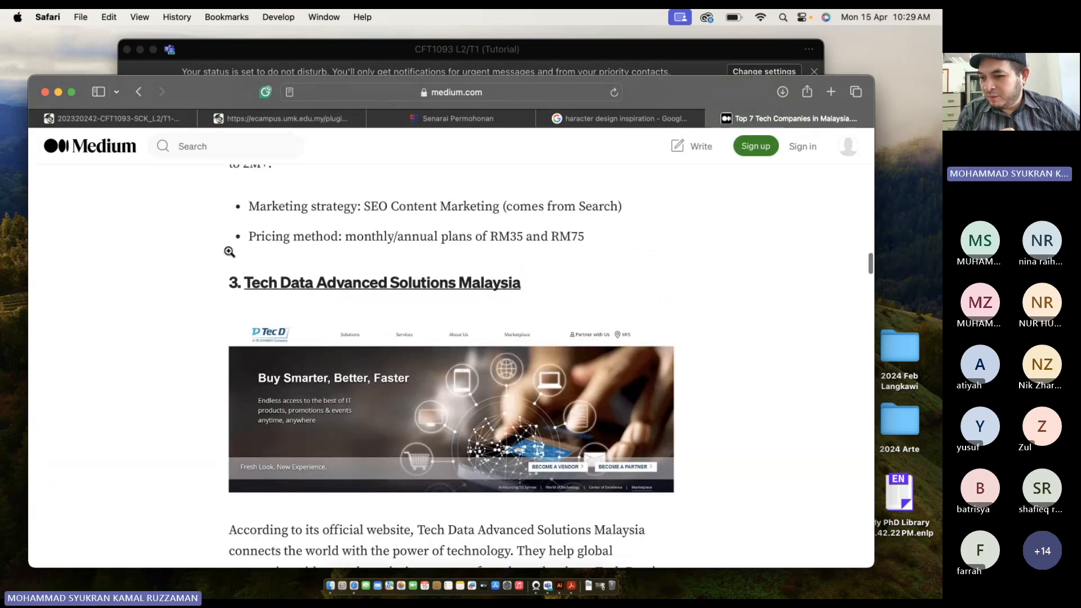
{"action": "scroll", "coordinate": [229, 252], "scroll_direction": "up", "scroll_amount": 1}
{"action": "scroll", "coordinate": [230, 254], "scroll_direction": "down", "scroll_amount": 10}
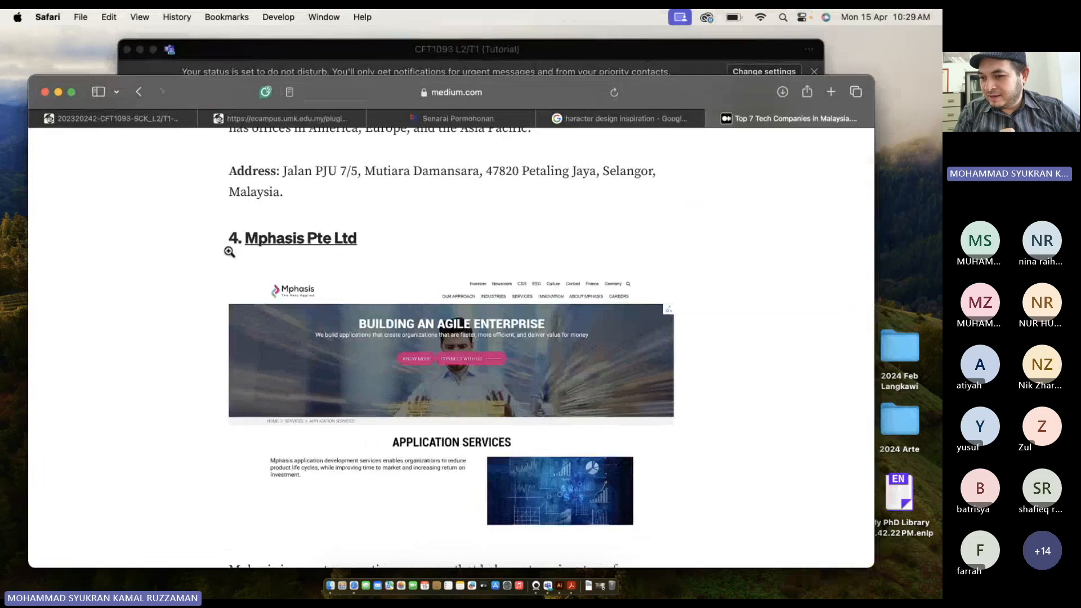
{"action": "scroll", "coordinate": [229, 254], "scroll_direction": "down", "scroll_amount": 10}
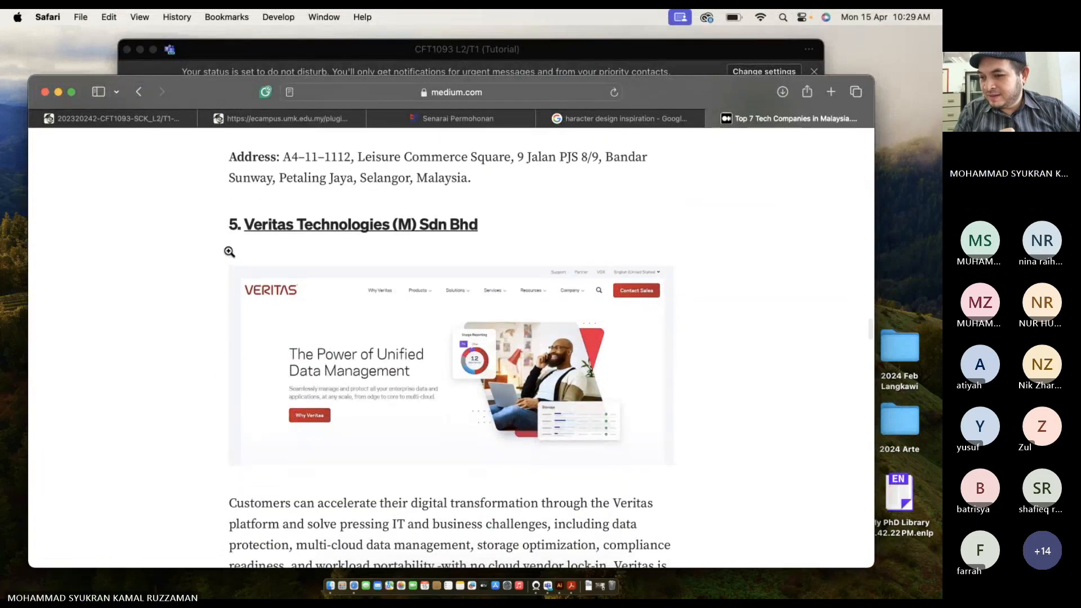
{"action": "scroll", "coordinate": [229, 255], "scroll_direction": "down", "scroll_amount": 1}
{"action": "scroll", "coordinate": [229, 255], "scroll_direction": "down", "scroll_amount": 10}
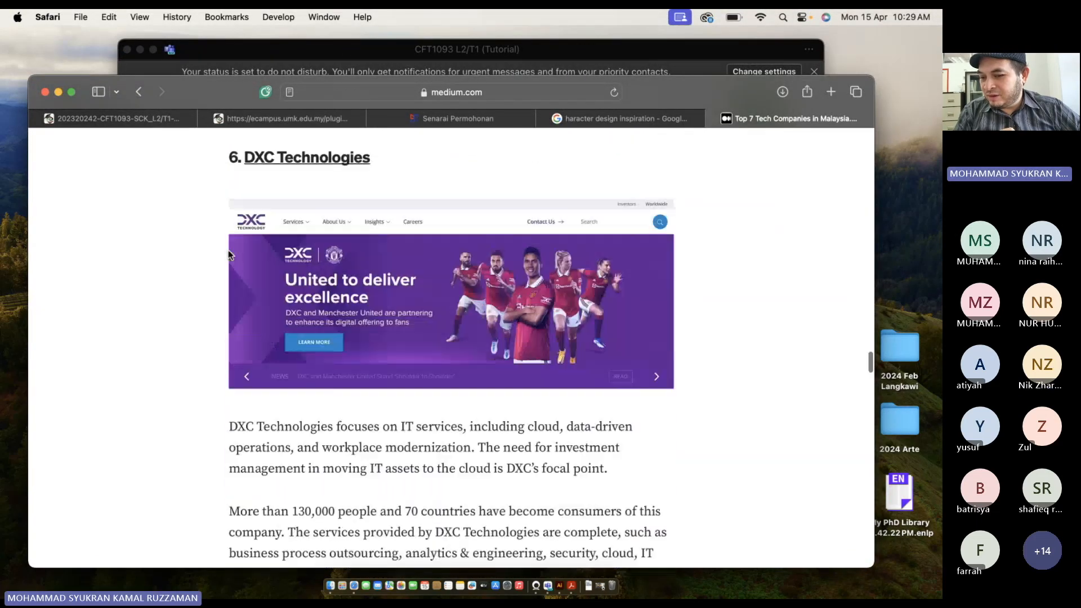
{"action": "scroll", "coordinate": [230, 255], "scroll_direction": "up", "scroll_amount": 3}
{"action": "scroll", "coordinate": [189, 272], "scroll_direction": "up", "scroll_amount": 2}
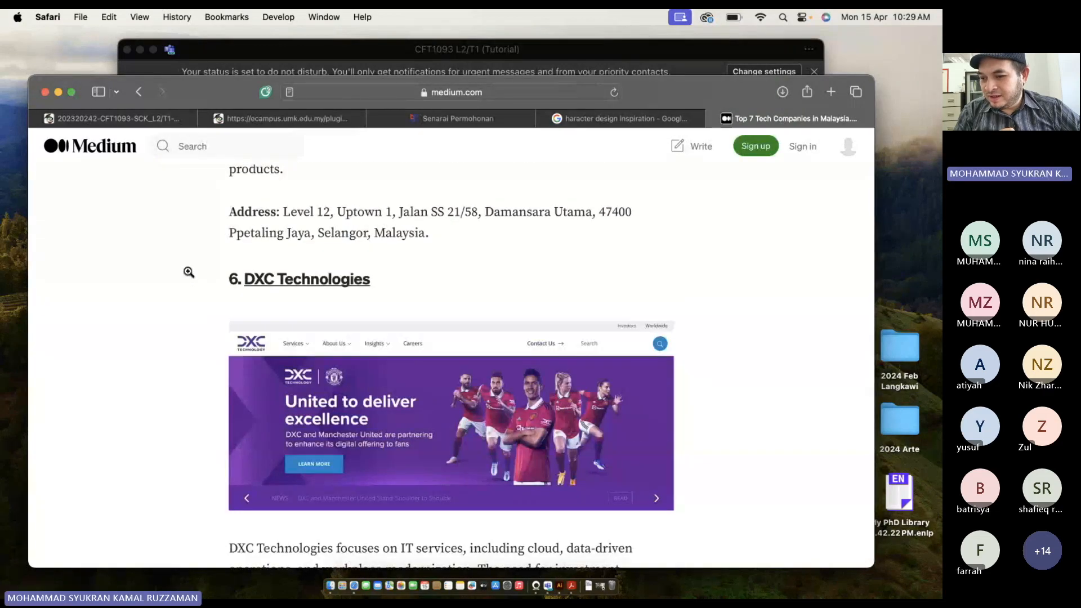
{"action": "scroll", "coordinate": [188, 274], "scroll_direction": "up", "scroll_amount": 20}
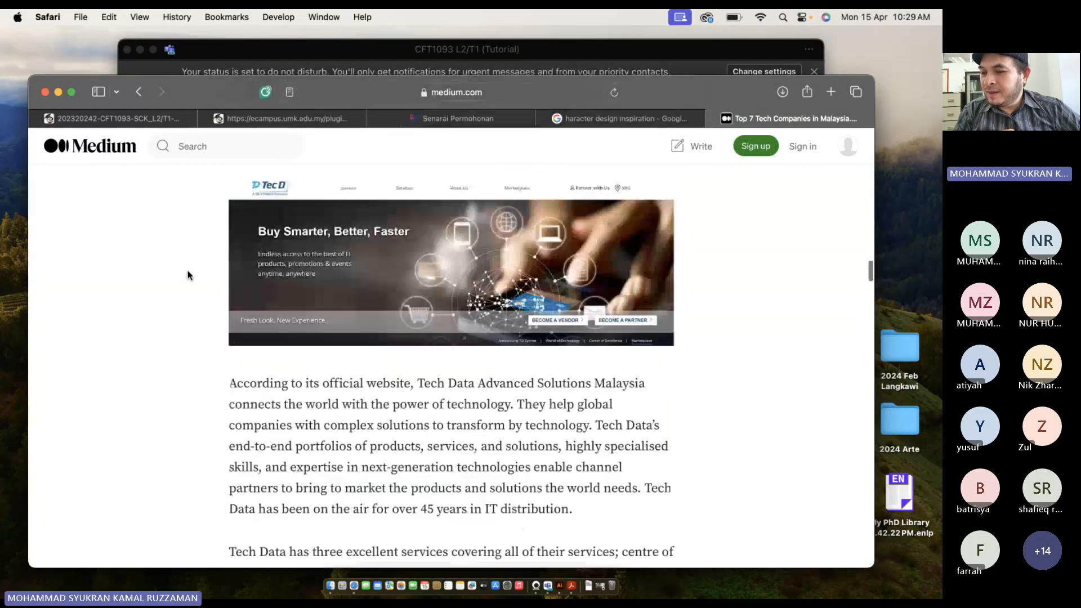
Leave the Medium article for the tech company search results, and close that tab to return to the character design search.
{"action": "scroll", "coordinate": [189, 276], "scroll_direction": "up", "scroll_amount": 3}
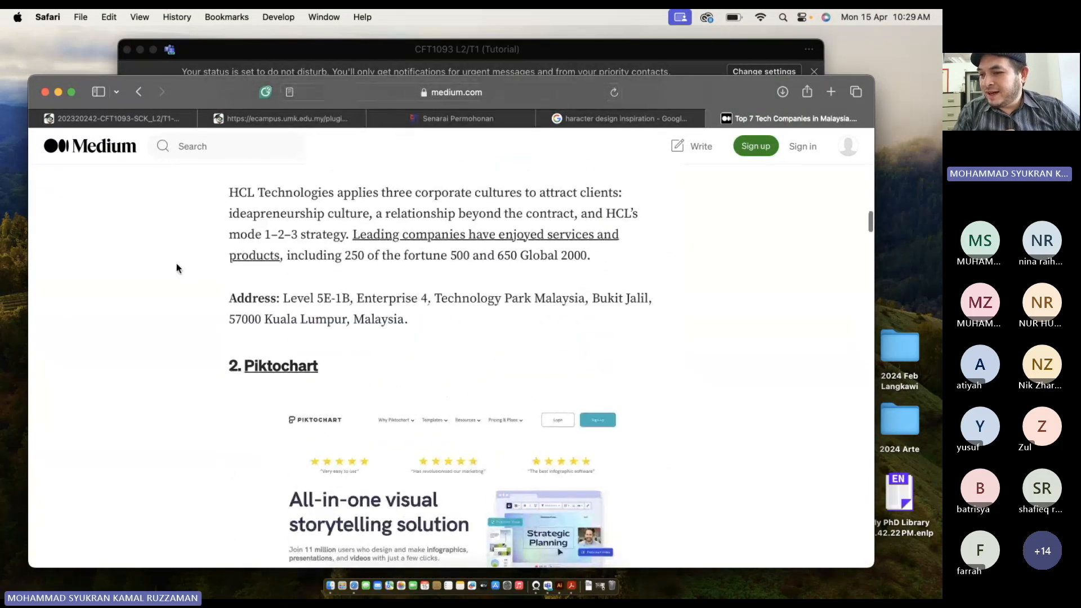
{"action": "left_click", "coordinate": [150, 96]}
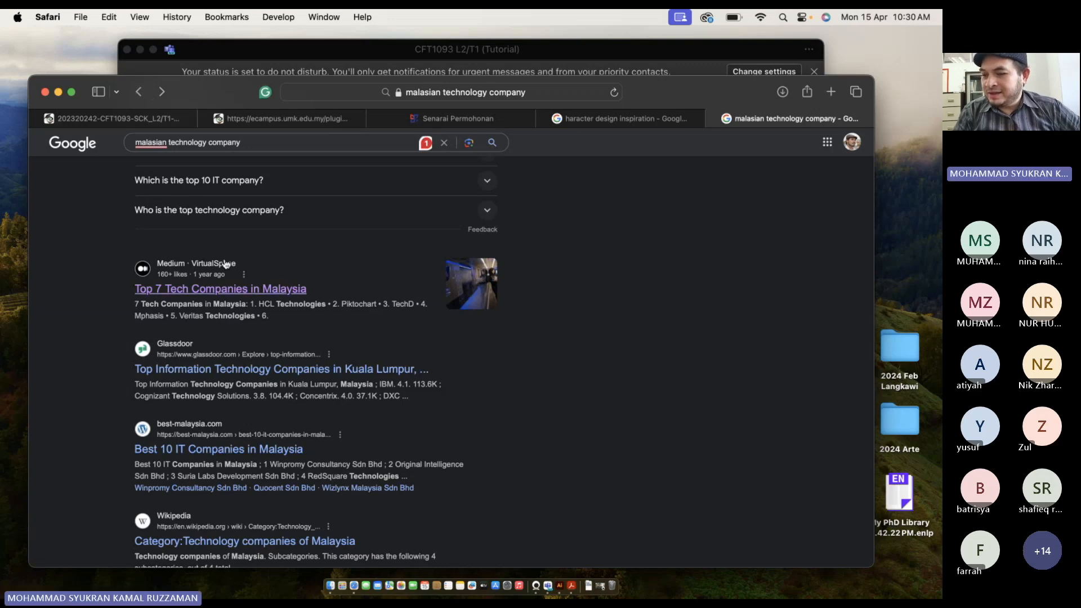
{"action": "scroll", "coordinate": [225, 264], "scroll_direction": "down", "scroll_amount": 1}
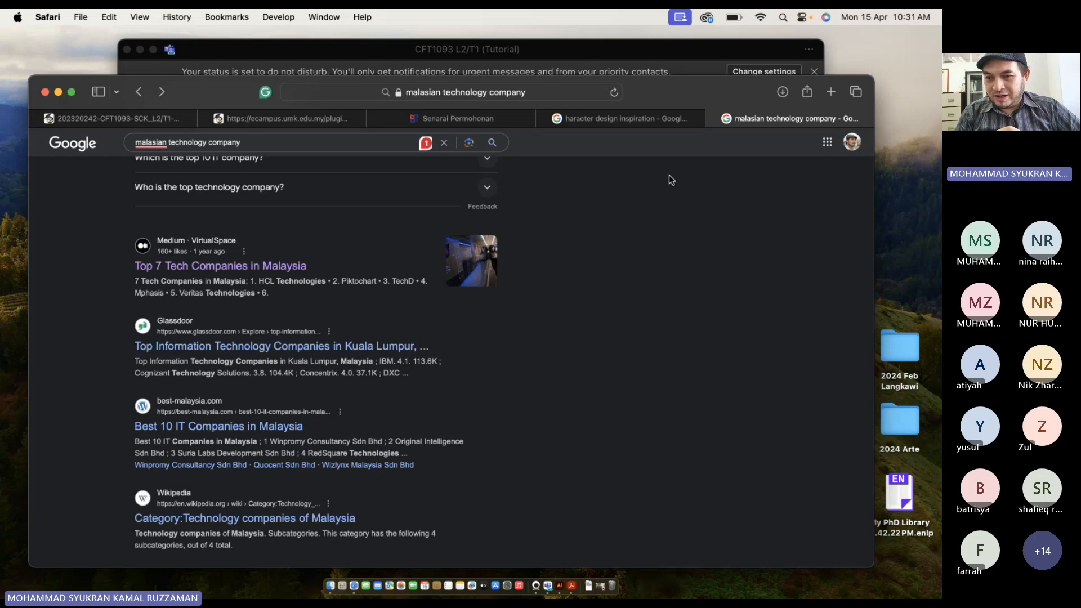
{"action": "left_click", "coordinate": [713, 118]}
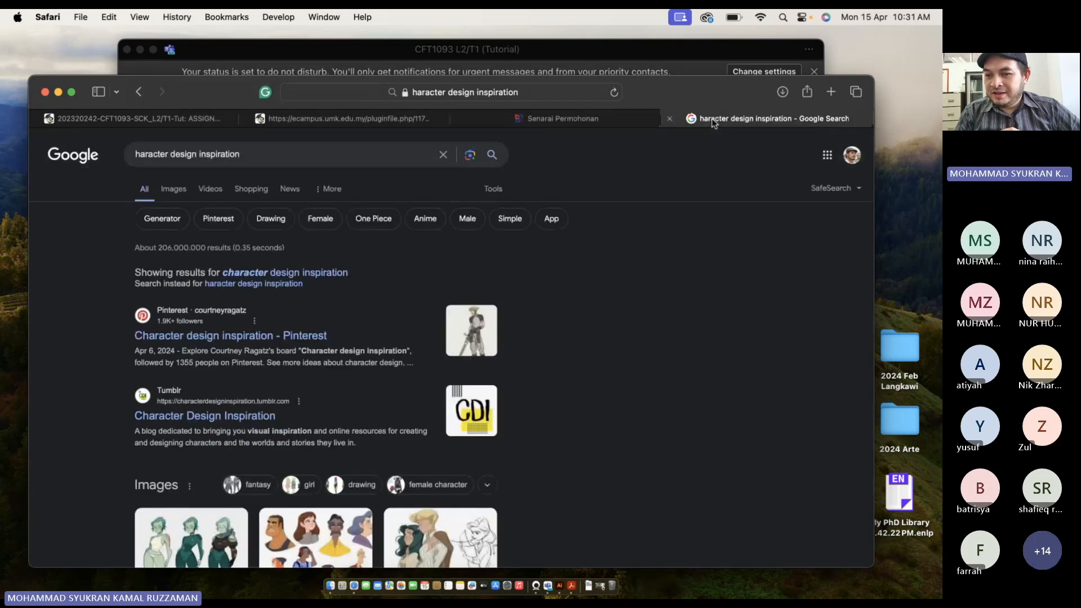
Look over the results, correct the misspelled search query to "character design inspiration" and run the search.
{"action": "scroll", "coordinate": [361, 259], "scroll_direction": "down", "scroll_amount": 4}
{"action": "scroll", "coordinate": [363, 256], "scroll_direction": "down", "scroll_amount": 1}
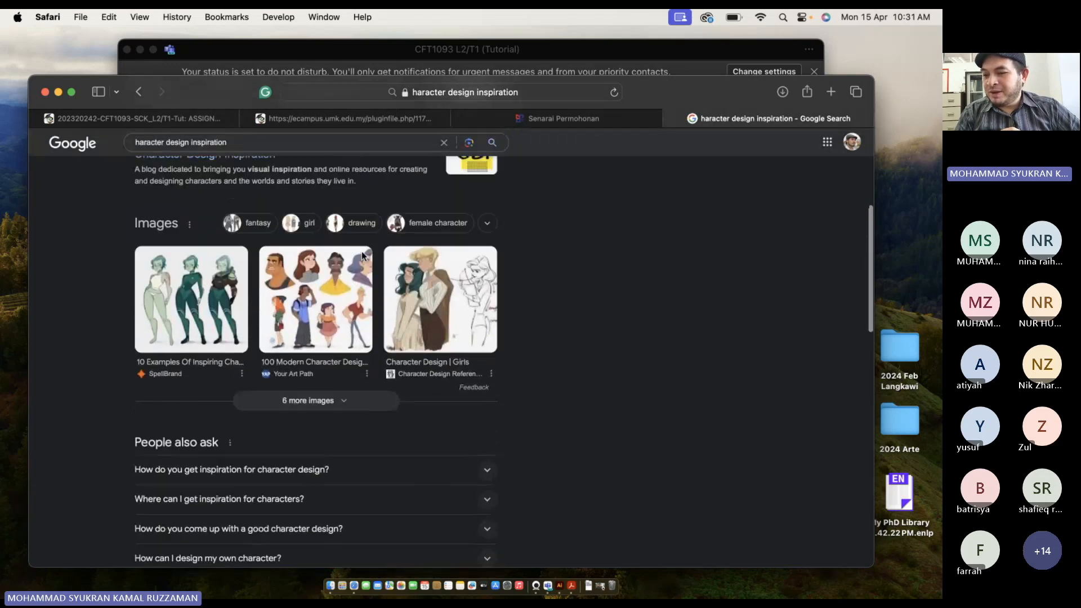
{"action": "scroll", "coordinate": [362, 254], "scroll_direction": "up", "scroll_amount": 5}
{"action": "scroll", "coordinate": [362, 253], "scroll_direction": "down", "scroll_amount": 4}
{"action": "scroll", "coordinate": [362, 254], "scroll_direction": "up", "scroll_amount": 4}
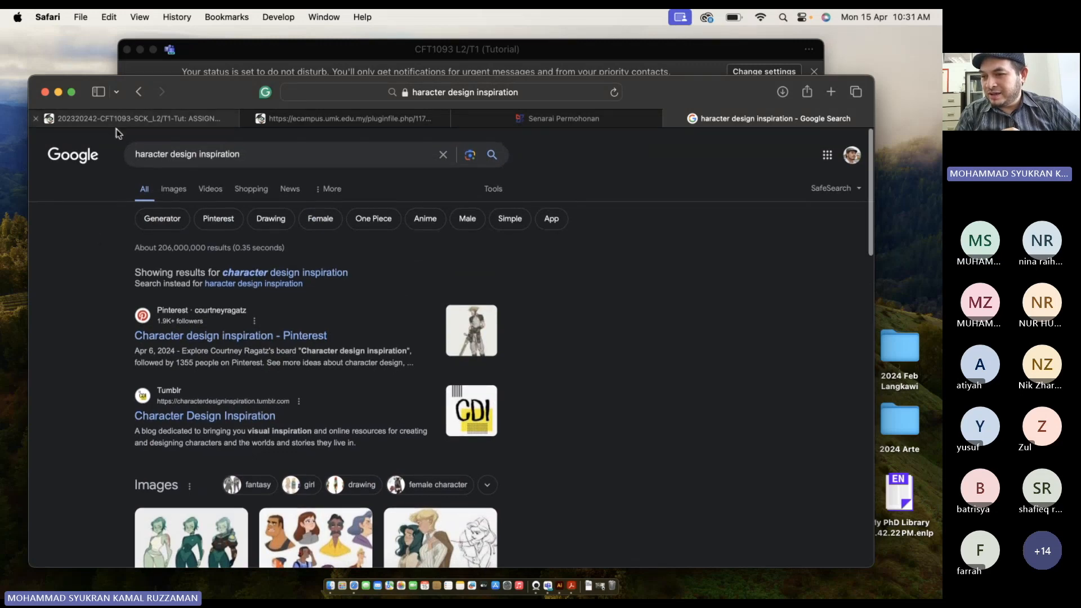
{"action": "left_click", "coordinate": [136, 154]}
{"action": "type", "text": "c"}
{"action": "key", "text": "BackSpace"}
{"action": "key", "text": "BackSpace"}
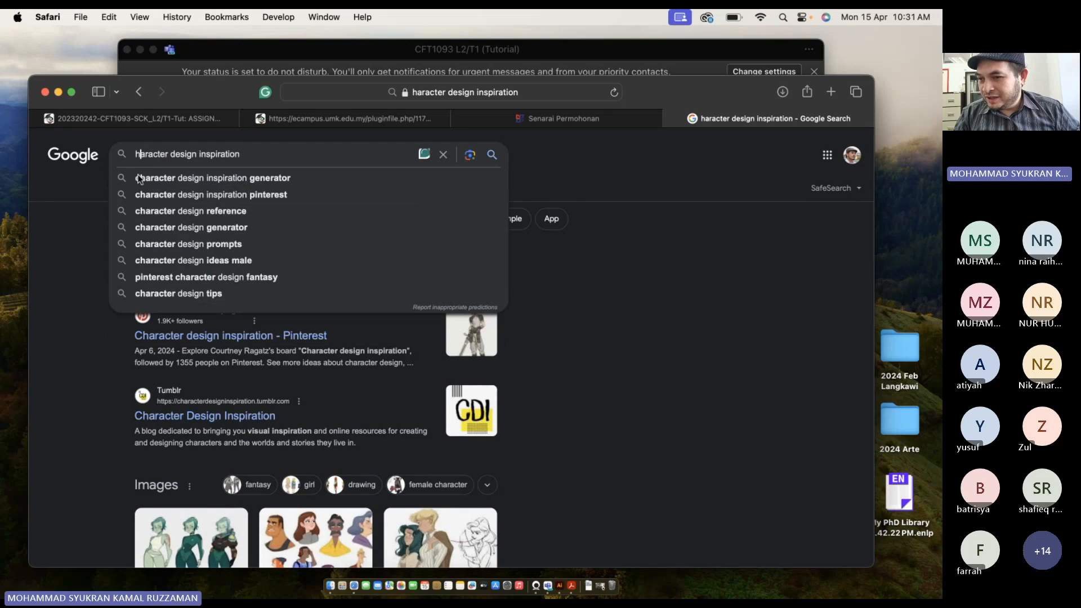
{"action": "type", "text": "ch"}
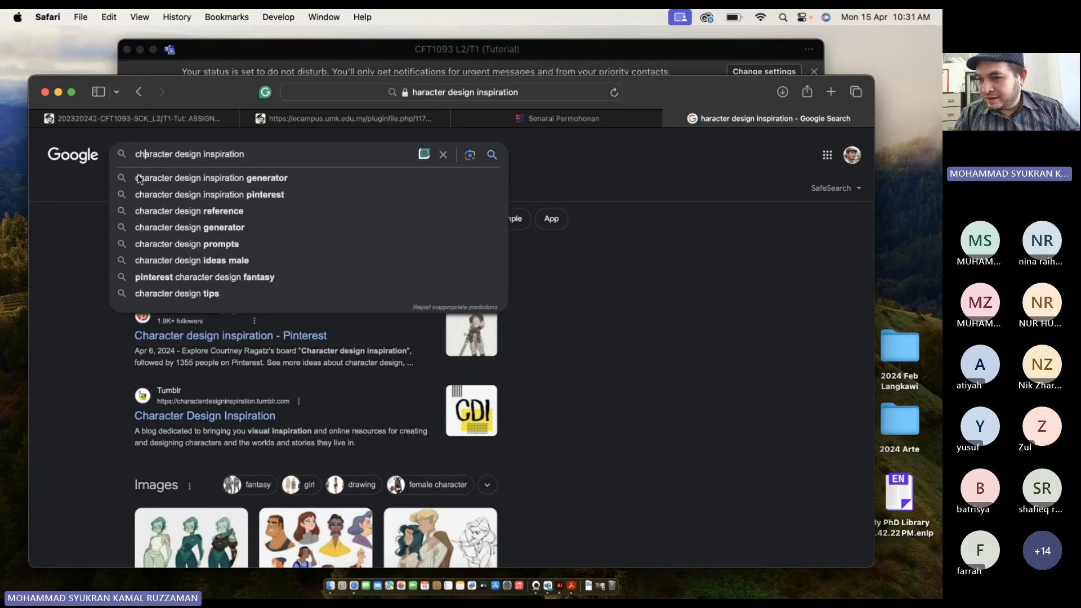
{"action": "key", "text": "Return"}
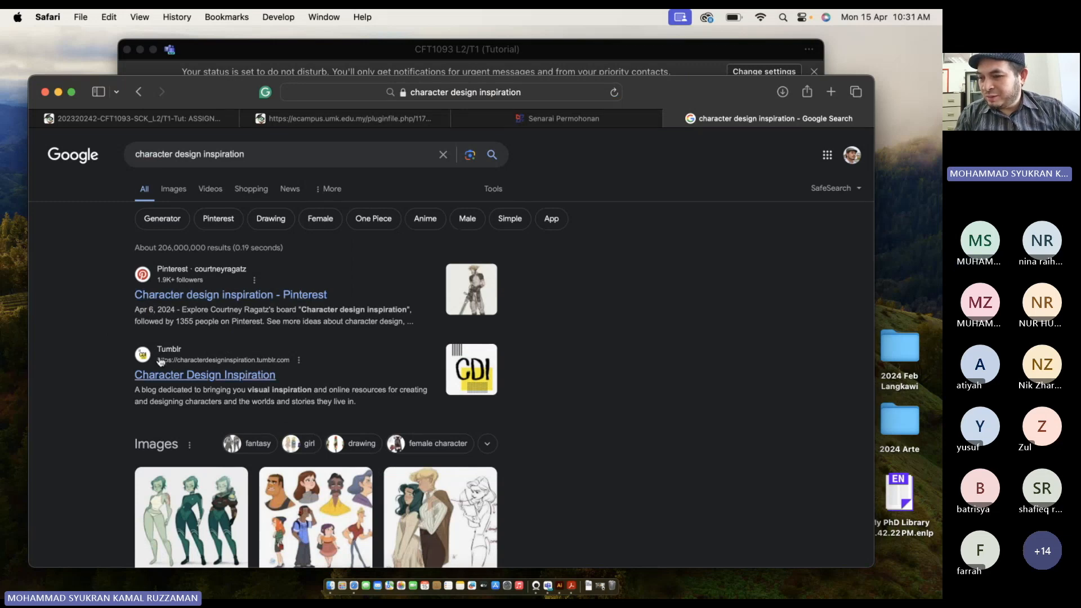
Show the image results and preview the Really Good Designs picture of four characters on a blue background.
{"action": "left_click", "coordinate": [170, 196]}
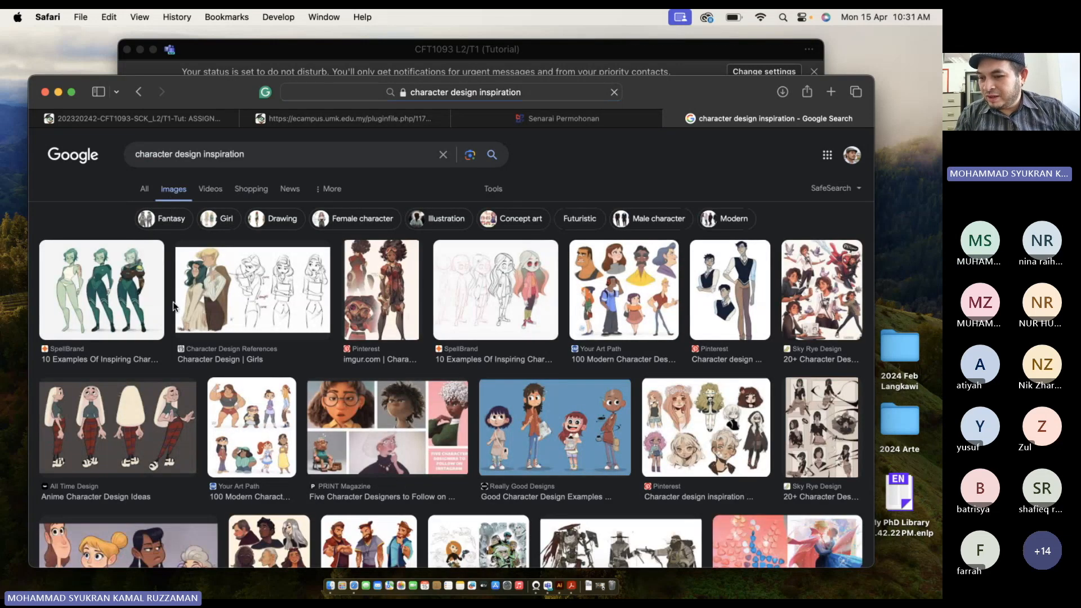
{"action": "scroll", "coordinate": [425, 395], "scroll_direction": "down", "scroll_amount": 5}
{"action": "scroll", "coordinate": [425, 396], "scroll_direction": "up", "scroll_amount": 3}
{"action": "scroll", "coordinate": [425, 395], "scroll_direction": "up", "scroll_amount": 3}
{"action": "left_click", "coordinate": [562, 410]}
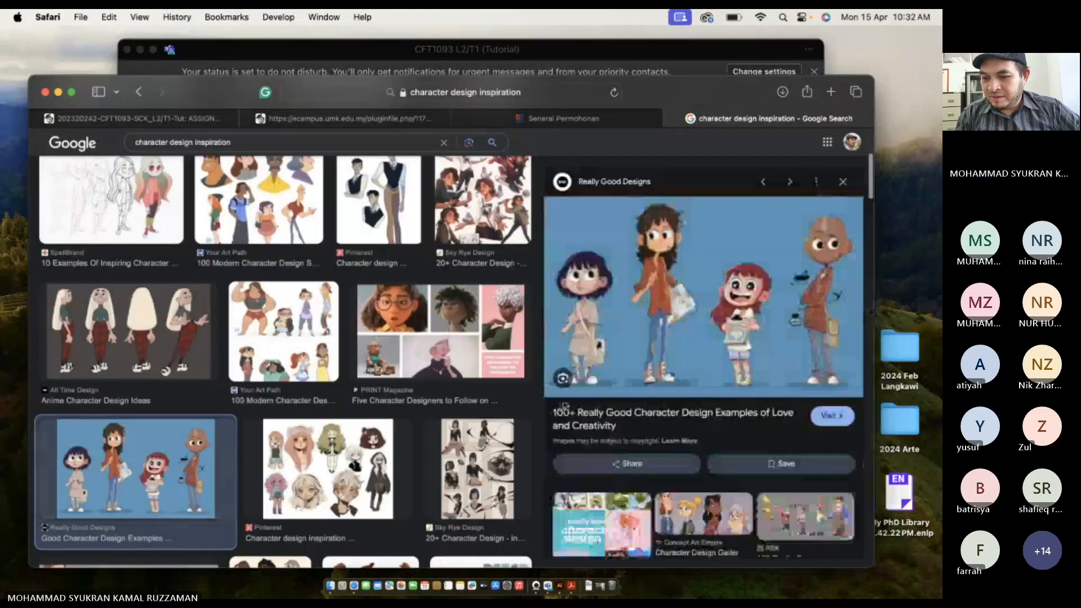
Check the Assignment 1: Face Slice Effect page and return to the character design image results.
{"action": "left_click", "coordinate": [234, 123]}
{"action": "key", "text": "ctrl+Up"}
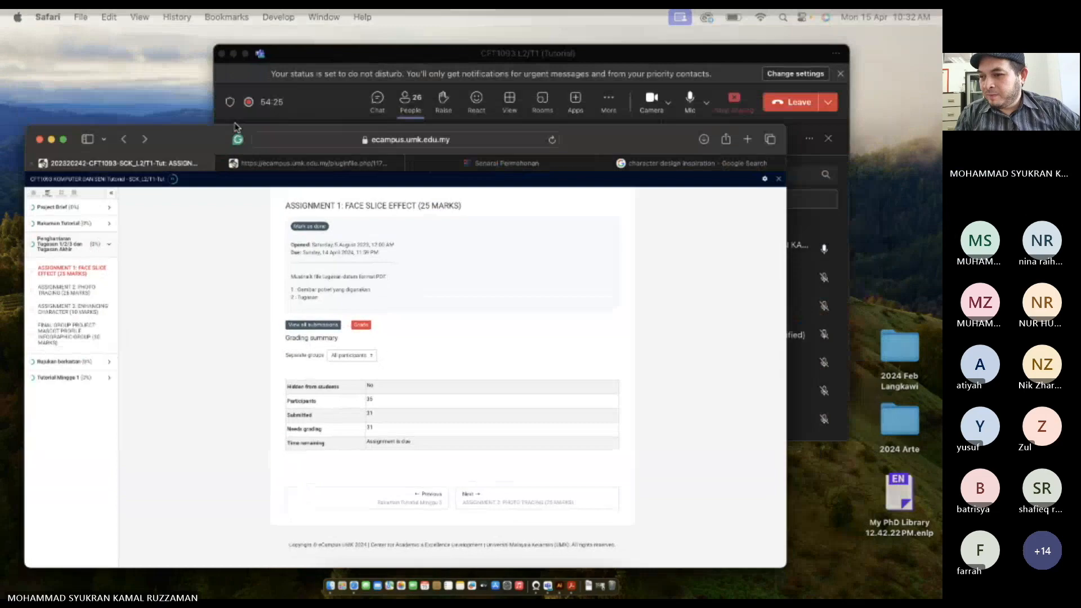
{"action": "left_click", "coordinate": [306, 353]}
{"action": "key", "text": "shift+super+backslash"}
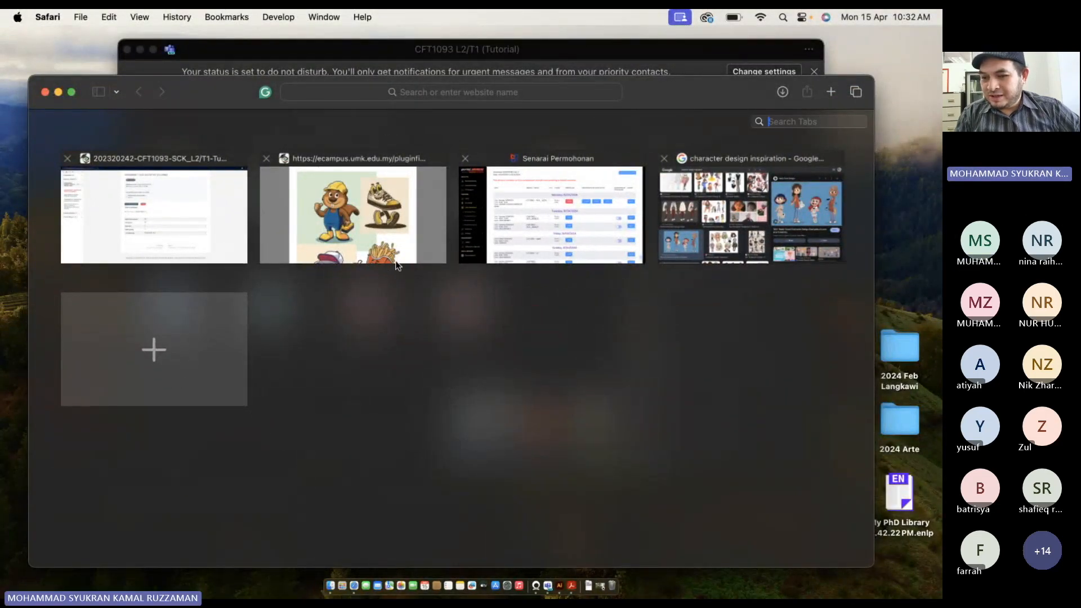
{"action": "left_click", "coordinate": [680, 191]}
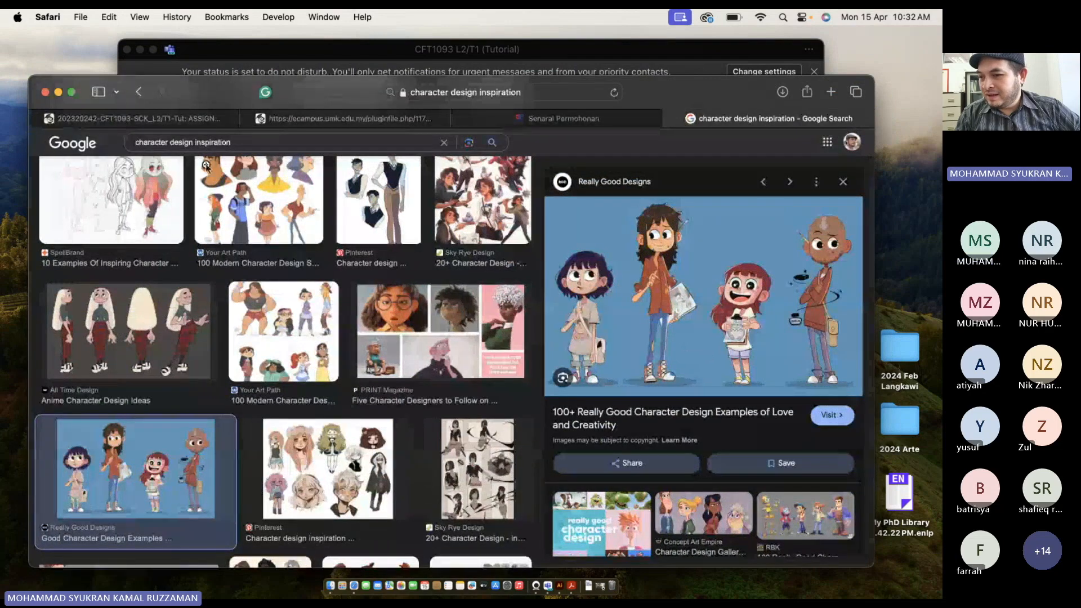
Change the image search query to "mascot design inspiration" and run the search.
{"action": "double_click", "coordinate": [152, 142]}
{"action": "type", "text": "mascot"}
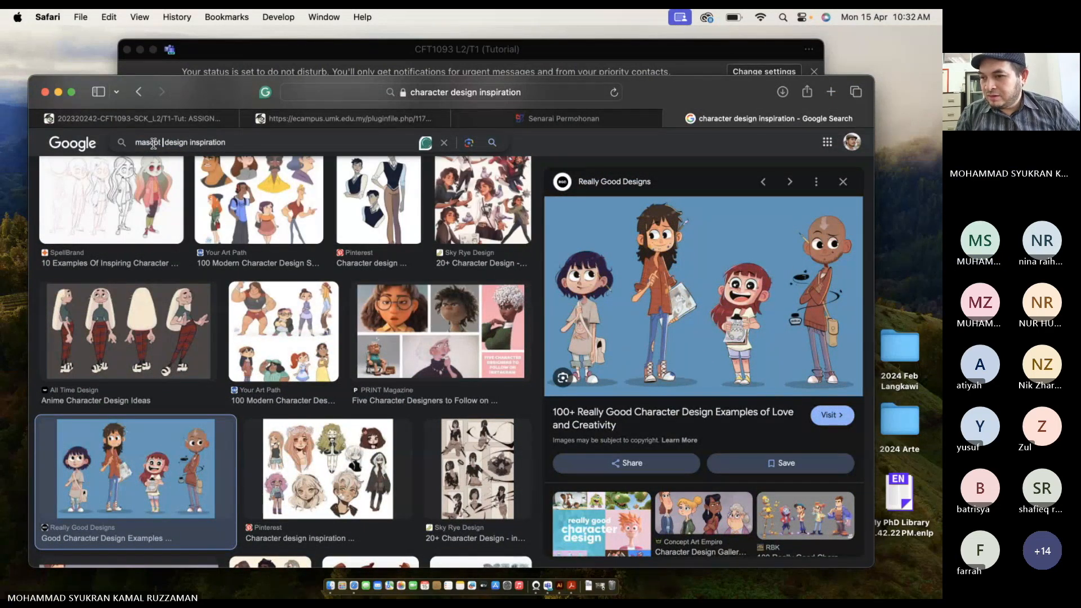
{"action": "key", "text": "Return"}
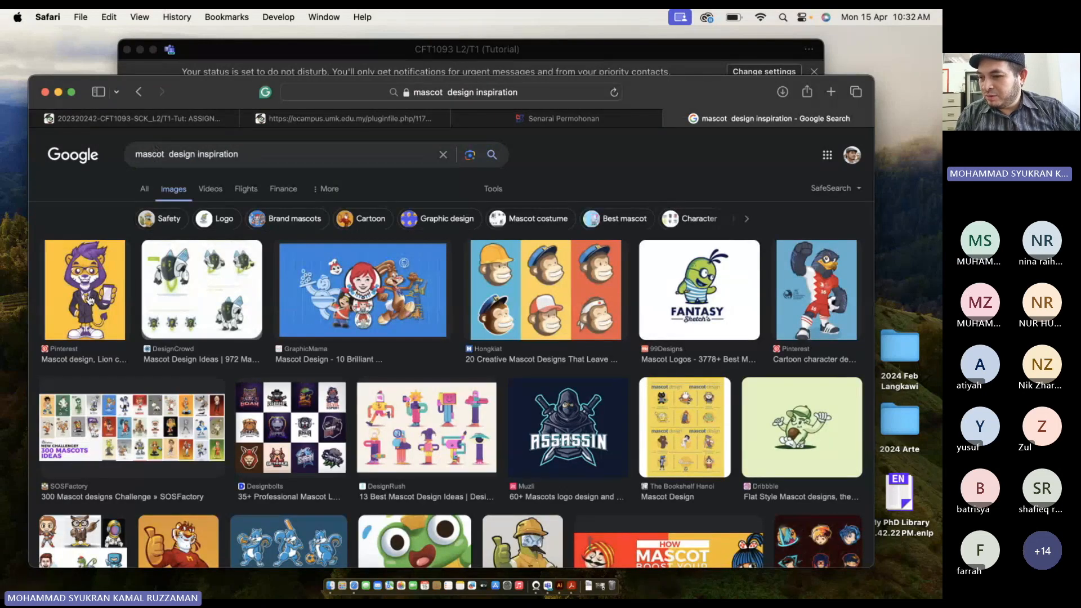
Preview the Pinterest lion, Hongkiat monkey, GraphicMama famous mascots and SOSFactory 300 mascots images in turn.
{"action": "left_click", "coordinate": [90, 298]}
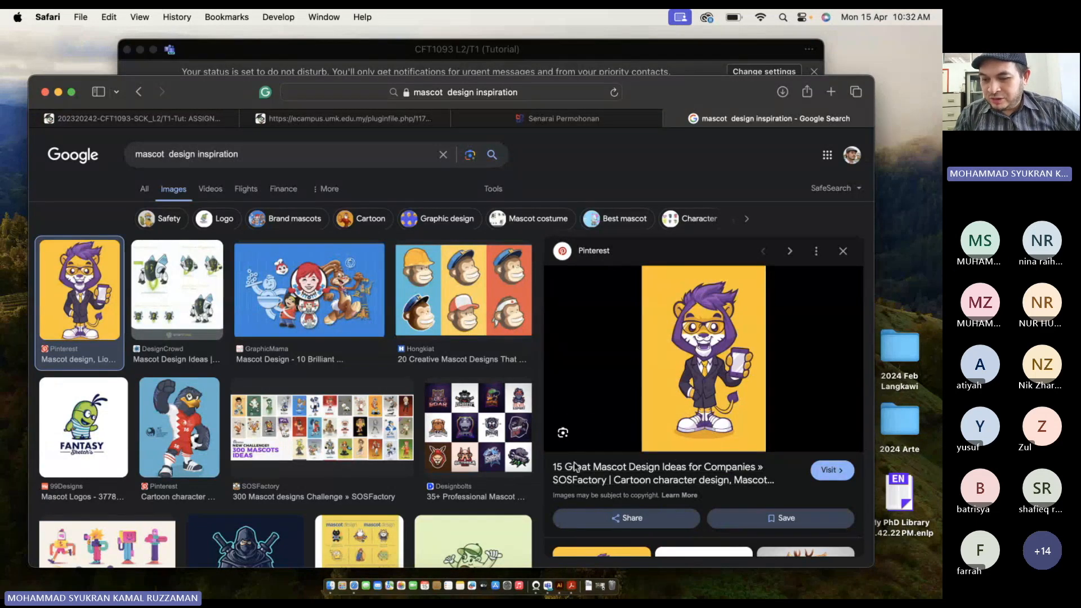
{"action": "left_click", "coordinate": [482, 322]}
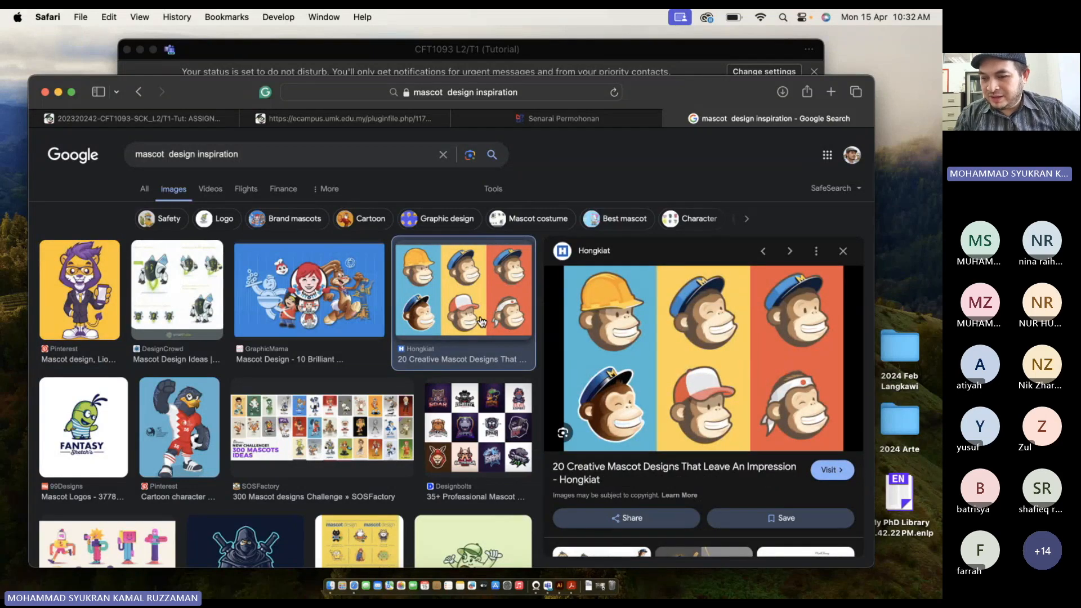
{"action": "left_click", "coordinate": [325, 297]}
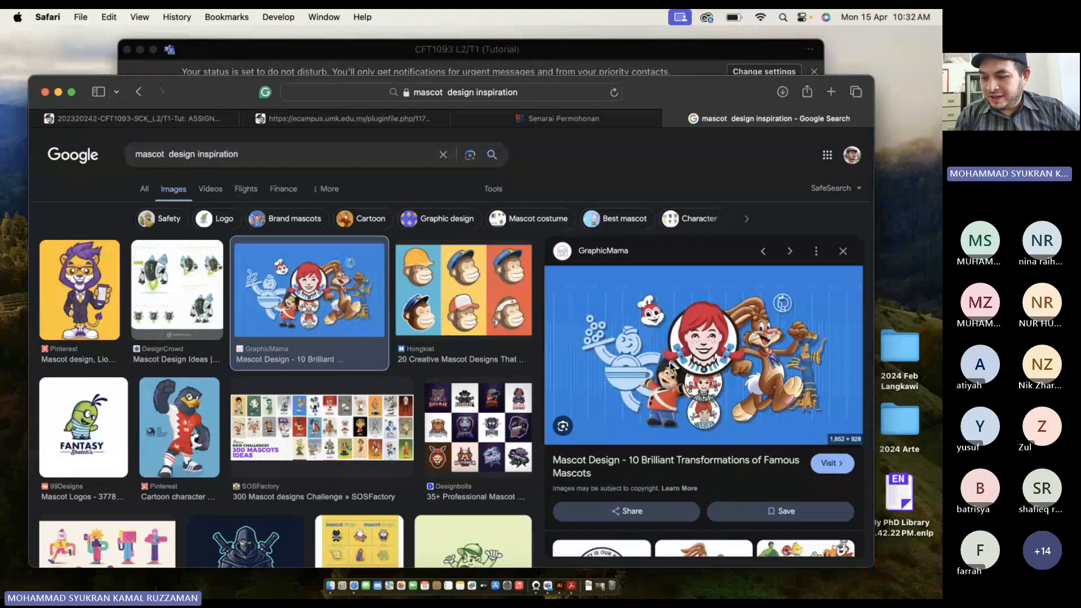
{"action": "left_click", "coordinate": [334, 417]}
Preview the designerpeople elephant mascot further down the results and open the Qatar 2019 dolphin from its related images.
{"action": "scroll", "coordinate": [360, 422], "scroll_direction": "down", "scroll_amount": 5}
{"action": "scroll", "coordinate": [370, 426], "scroll_direction": "down", "scroll_amount": 3}
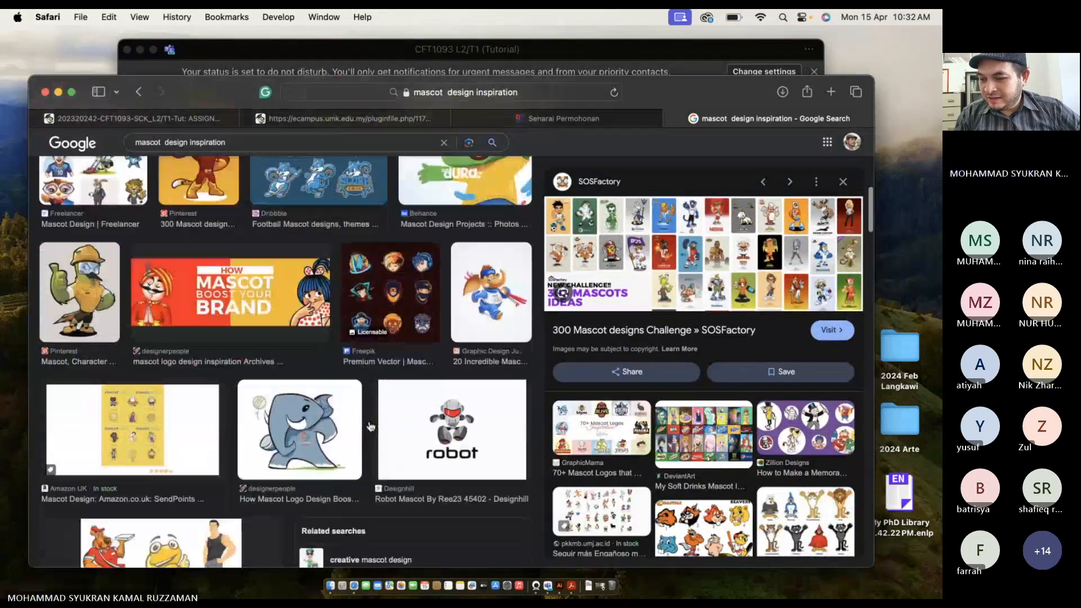
{"action": "mouse_move", "coordinate": [1, 598]}
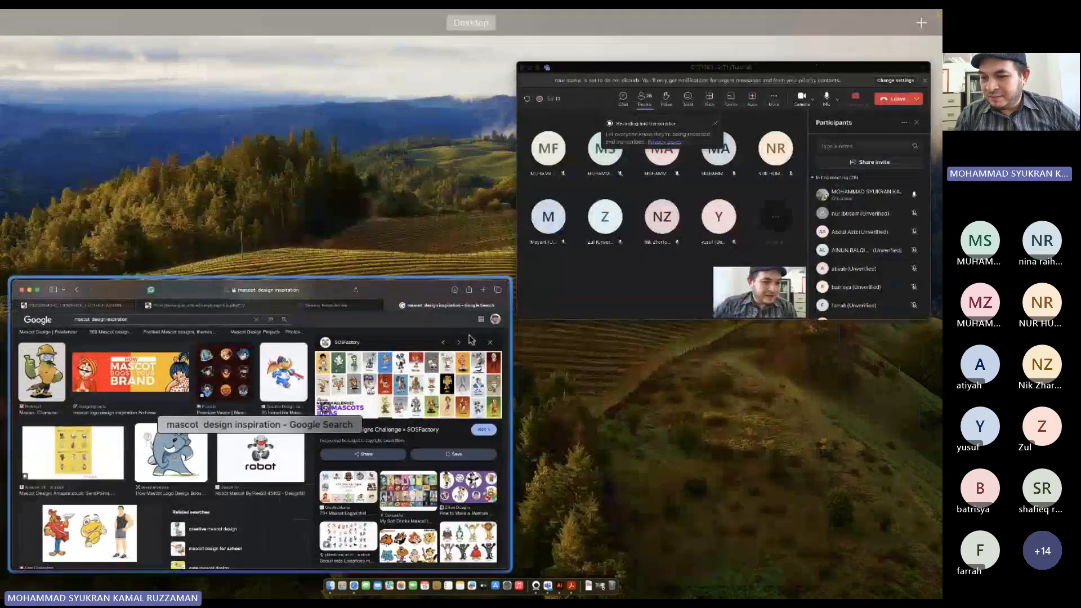
{"action": "left_click", "coordinate": [417, 345]}
{"action": "left_click", "coordinate": [333, 348]}
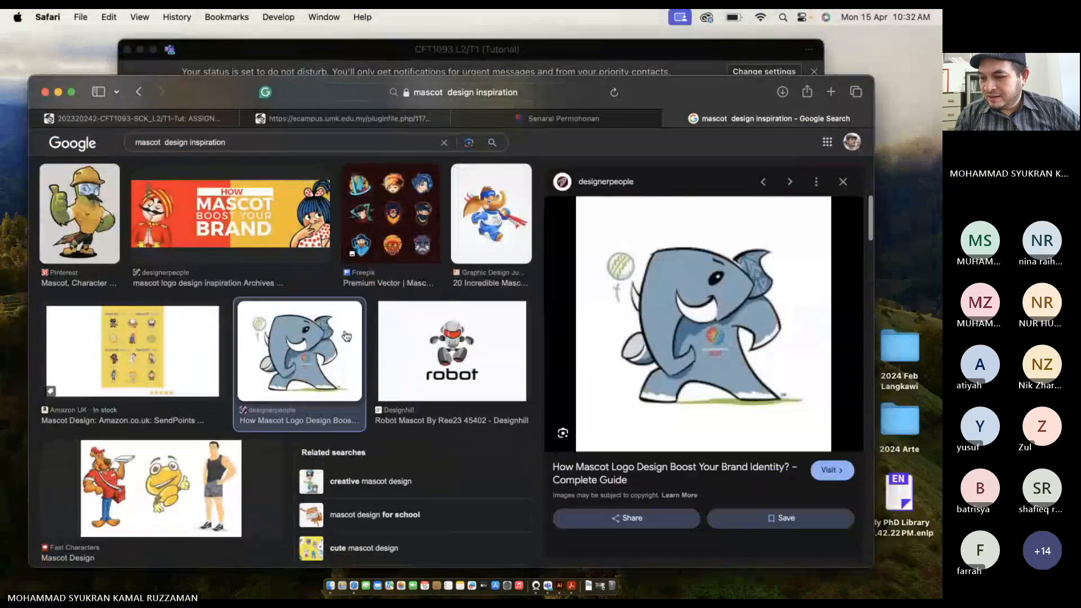
{"action": "scroll", "coordinate": [759, 351], "scroll_direction": "down", "scroll_amount": 10}
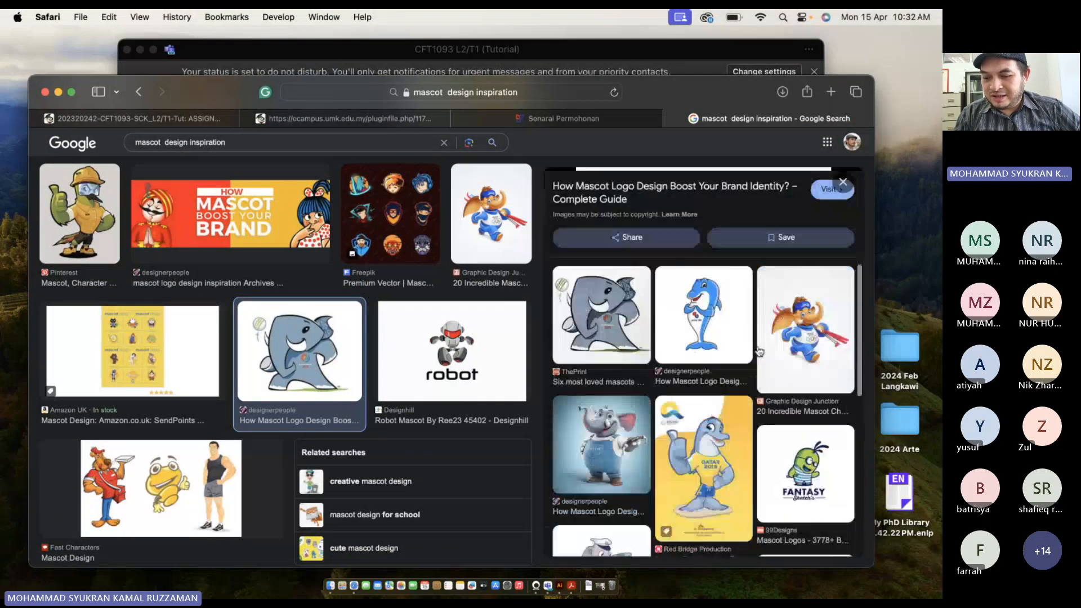
{"action": "left_click", "coordinate": [691, 352]}
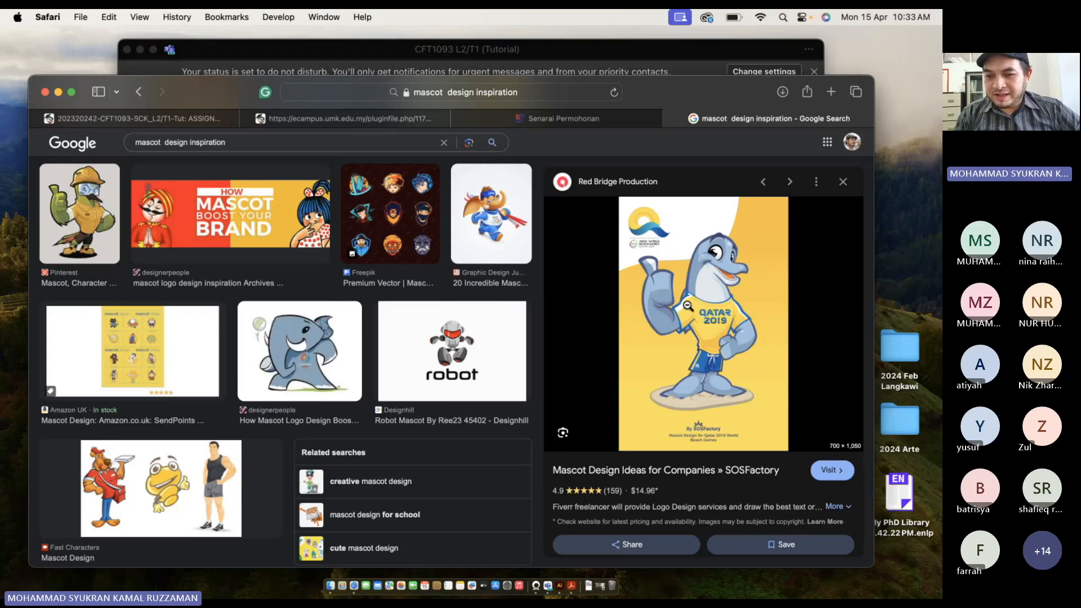
Examine the Qatar 2019 dolphin mascot up close and look over its related mascot images.
{"action": "scroll", "coordinate": [770, 310], "scroll_direction": "up", "scroll_amount": 5}
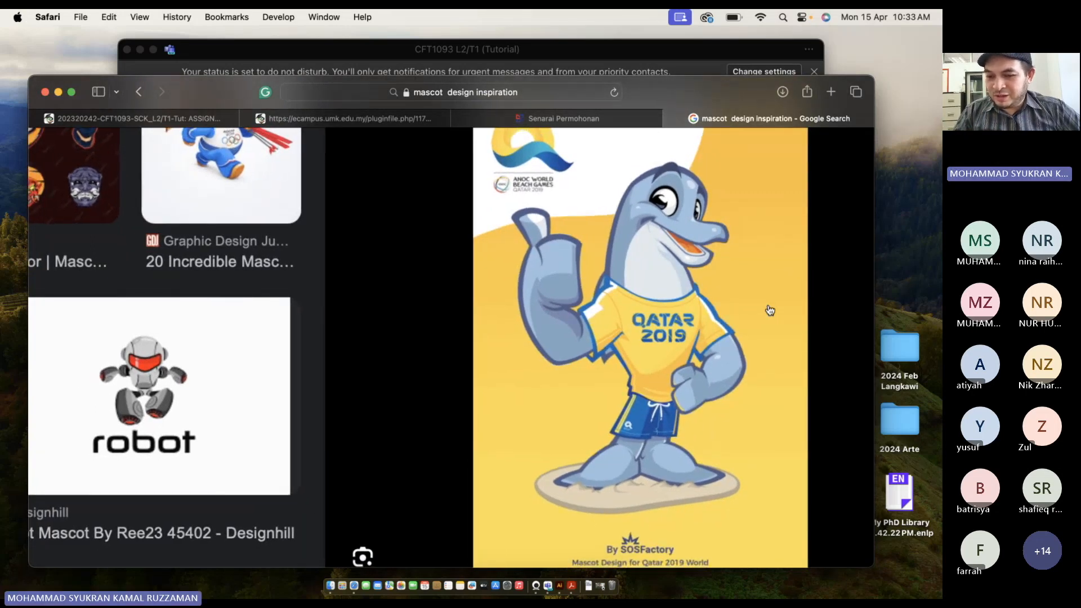
{"action": "scroll", "coordinate": [770, 310], "scroll_direction": "down", "scroll_amount": 5}
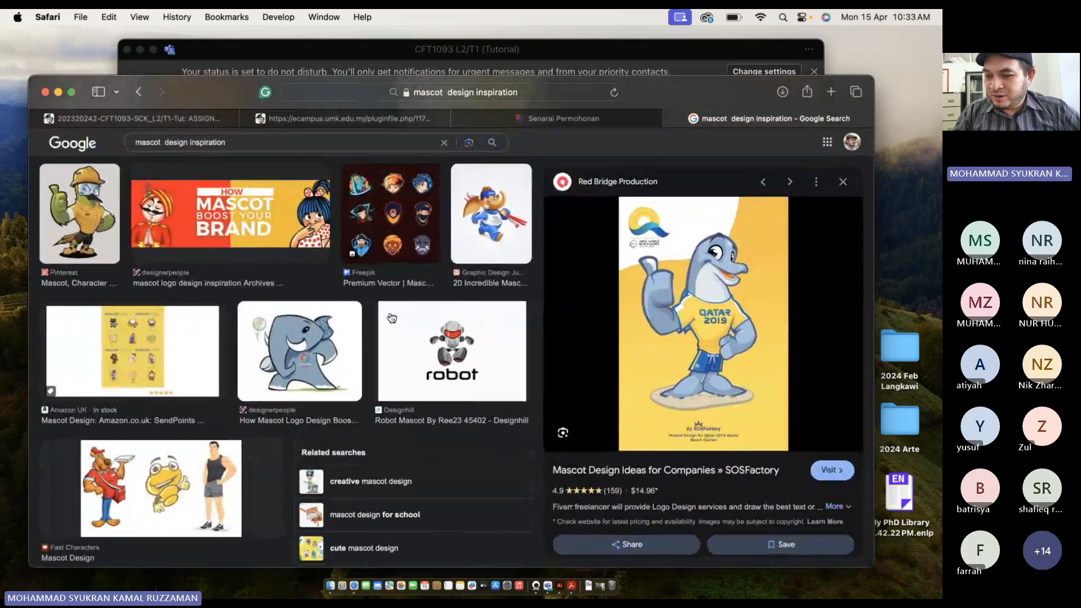
{"action": "scroll", "coordinate": [704, 316], "scroll_direction": "down", "scroll_amount": 4}
{"action": "scroll", "coordinate": [392, 317], "scroll_direction": "up", "scroll_amount": 1}
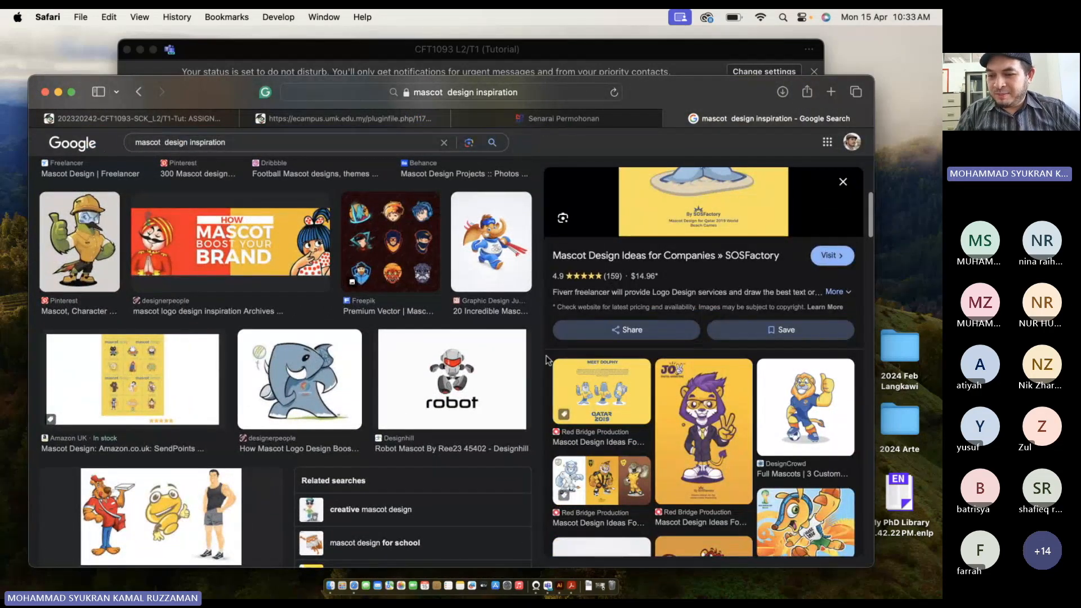
{"action": "scroll", "coordinate": [649, 355], "scroll_direction": "up", "scroll_amount": 4}
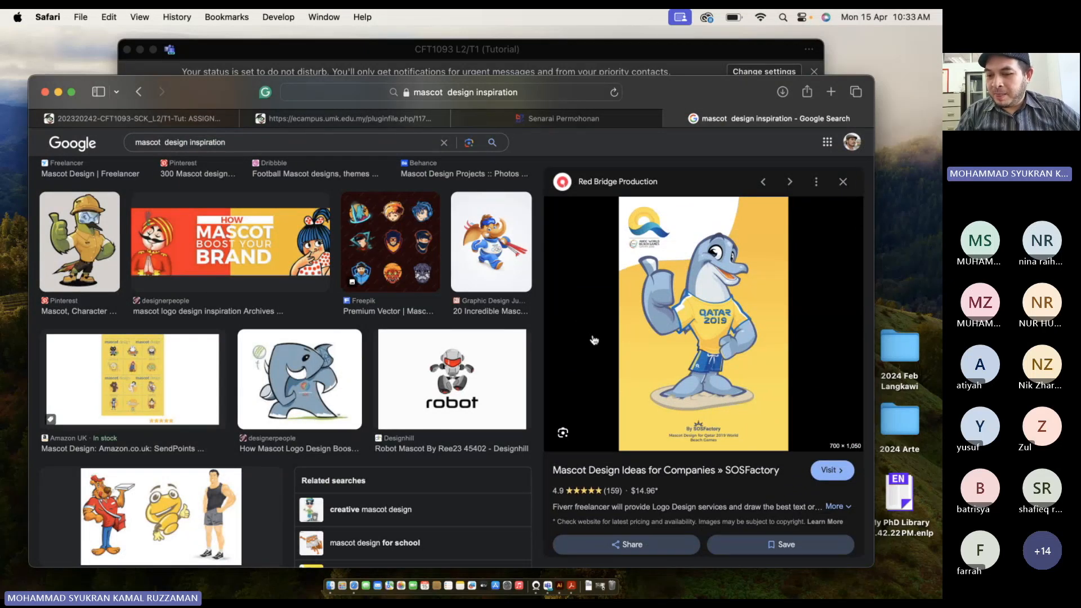
{"action": "scroll", "coordinate": [698, 374], "scroll_direction": "down", "scroll_amount": 2}
{"action": "scroll", "coordinate": [732, 366], "scroll_direction": "up", "scroll_amount": 2}
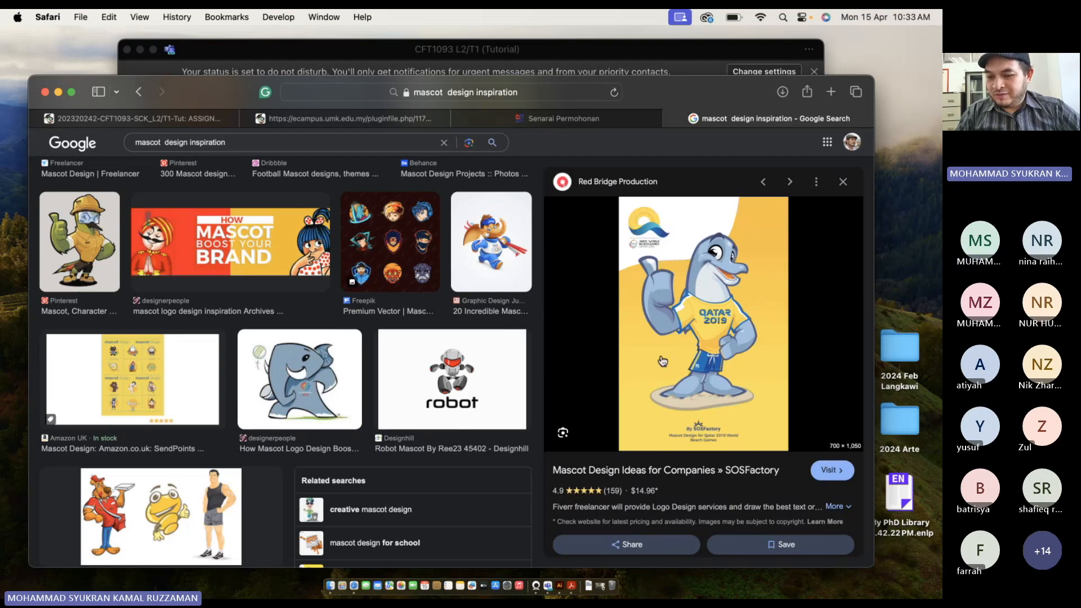
Preview the Fast Characters three-version mascot, Vecteezy lemon set, Behance mascot logos, Freepik Caffeine Dreams and Kinder egg mascot images.
{"action": "scroll", "coordinate": [439, 415], "scroll_direction": "down", "scroll_amount": 10}
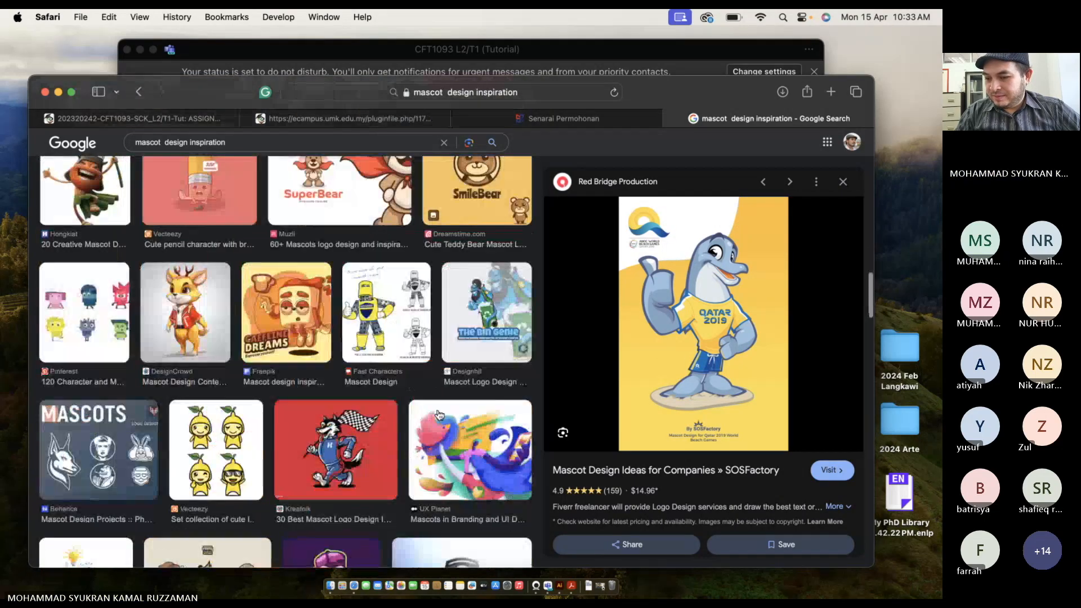
{"action": "left_click", "coordinate": [388, 351]}
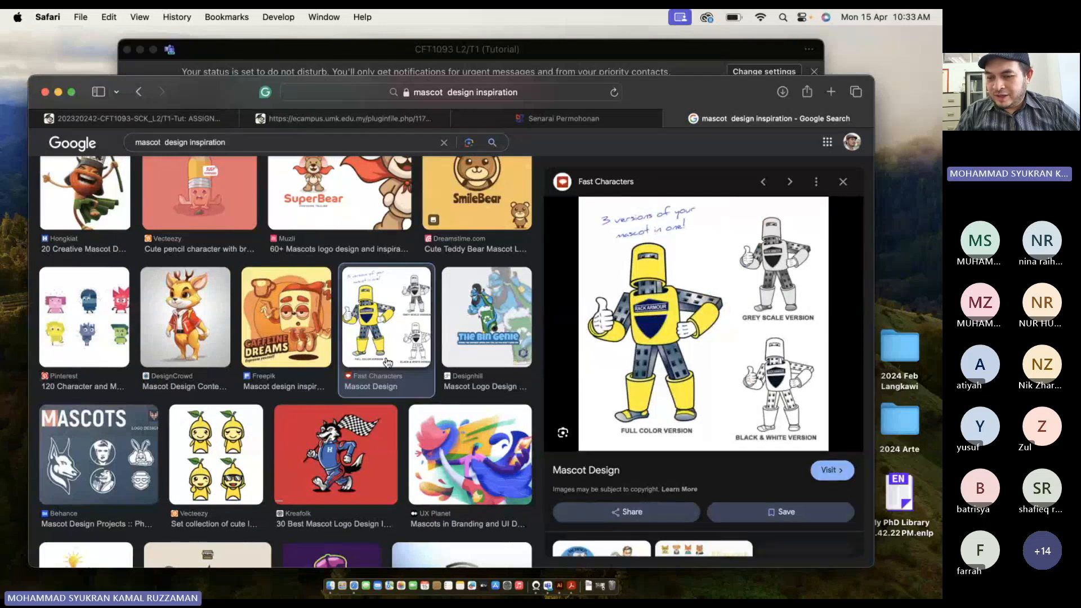
{"action": "left_click", "coordinate": [229, 461]}
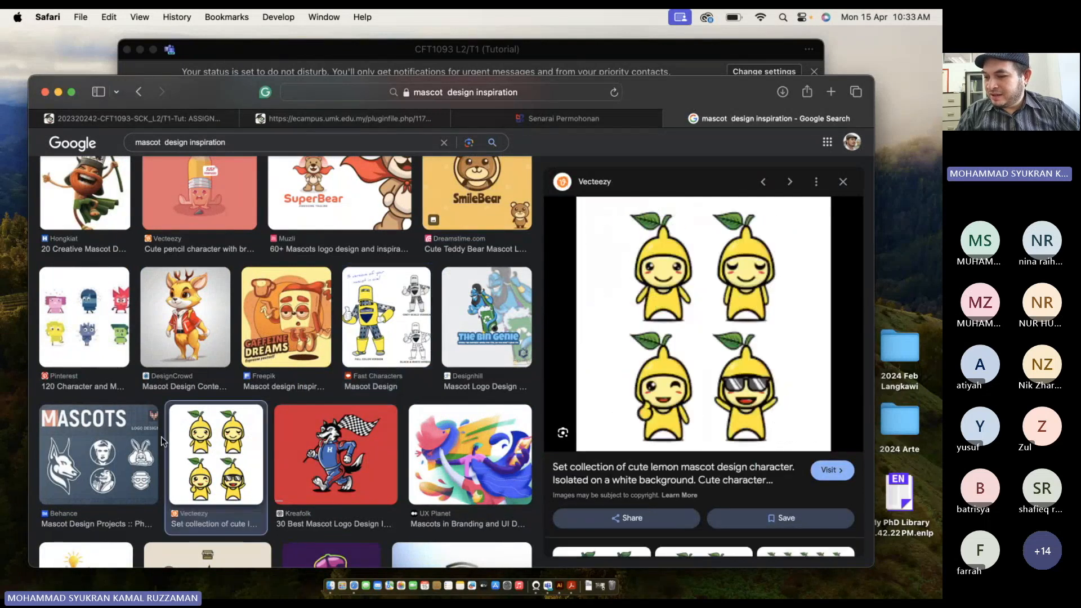
{"action": "left_click", "coordinate": [132, 438]}
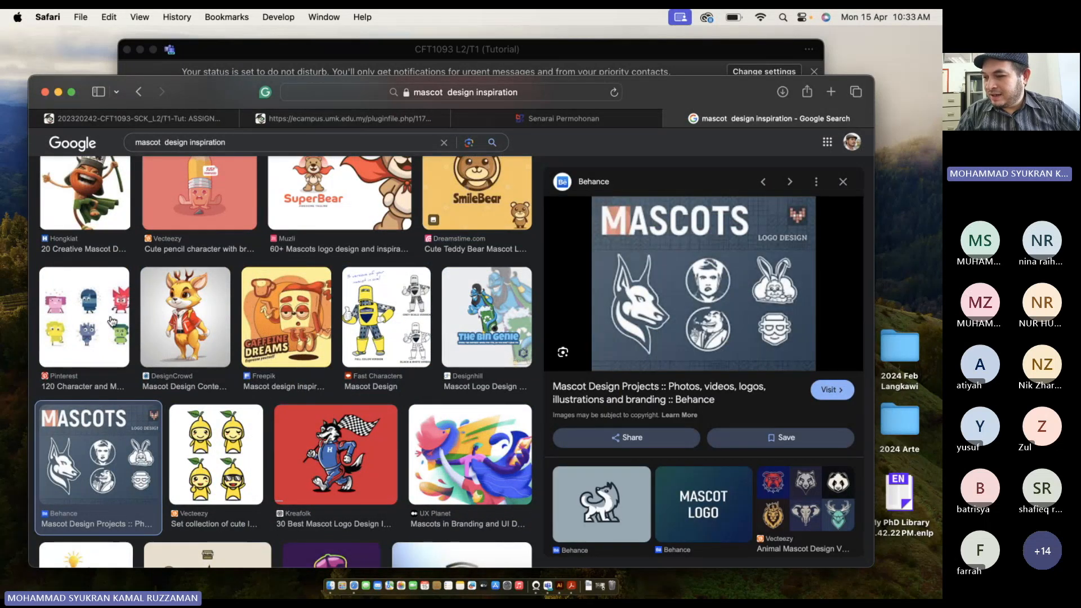
{"action": "left_click", "coordinate": [281, 333]}
{"action": "scroll", "coordinate": [281, 332], "scroll_direction": "down", "scroll_amount": 3}
{"action": "scroll", "coordinate": [281, 332], "scroll_direction": "down", "scroll_amount": 4}
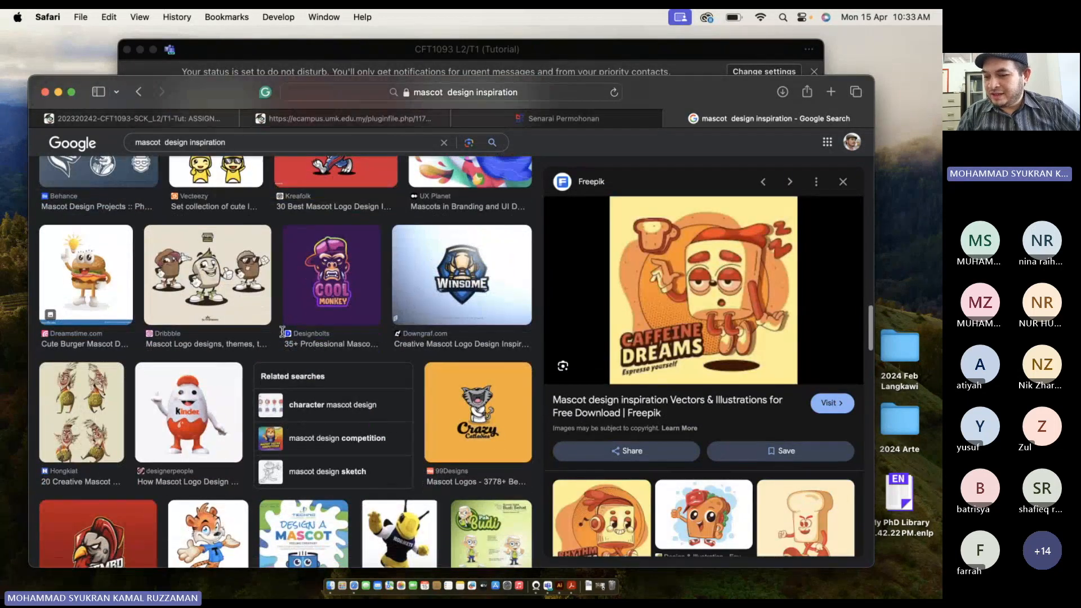
{"action": "left_click", "coordinate": [207, 348]}
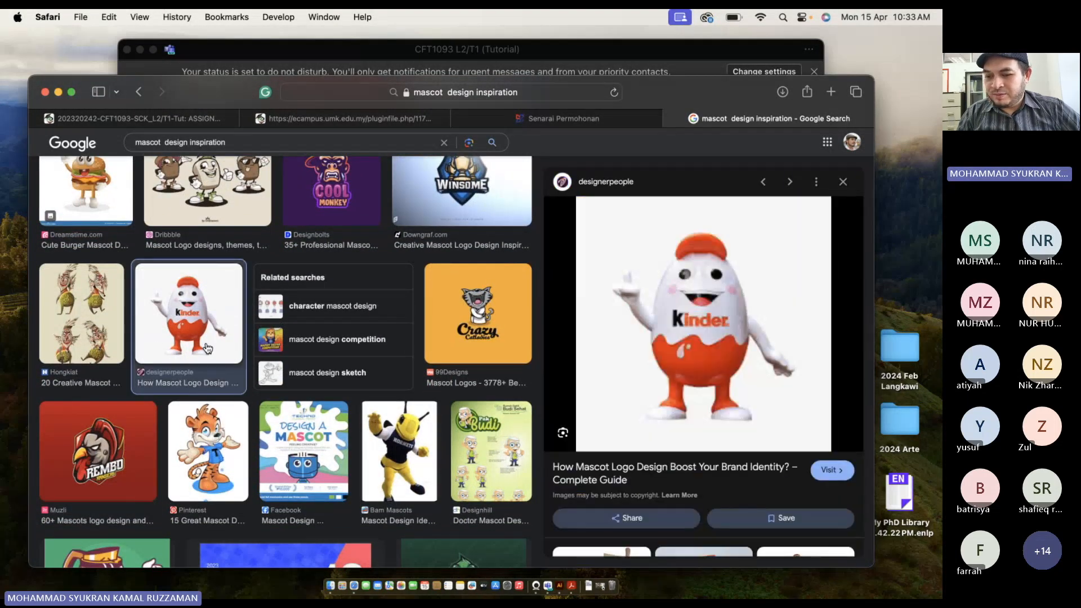
Preview the Wix Talkcom robot, Sribu devil and angel, and Pinterest karate dolphin mascot images further down the results.
{"action": "scroll", "coordinate": [207, 348], "scroll_direction": "up", "scroll_amount": 1}
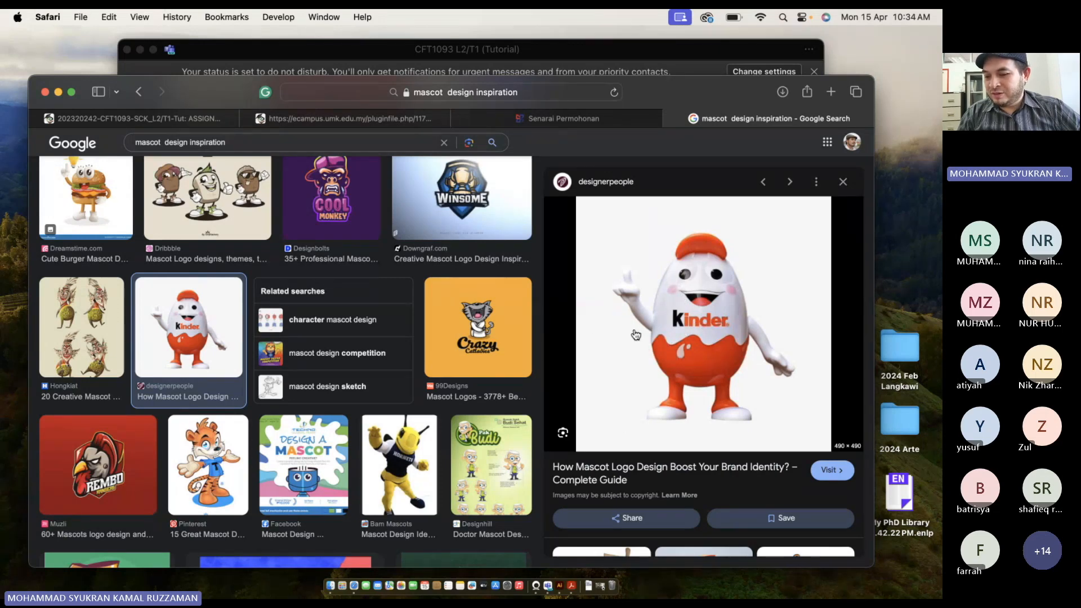
{"action": "scroll", "coordinate": [459, 369], "scroll_direction": "down", "scroll_amount": 3}
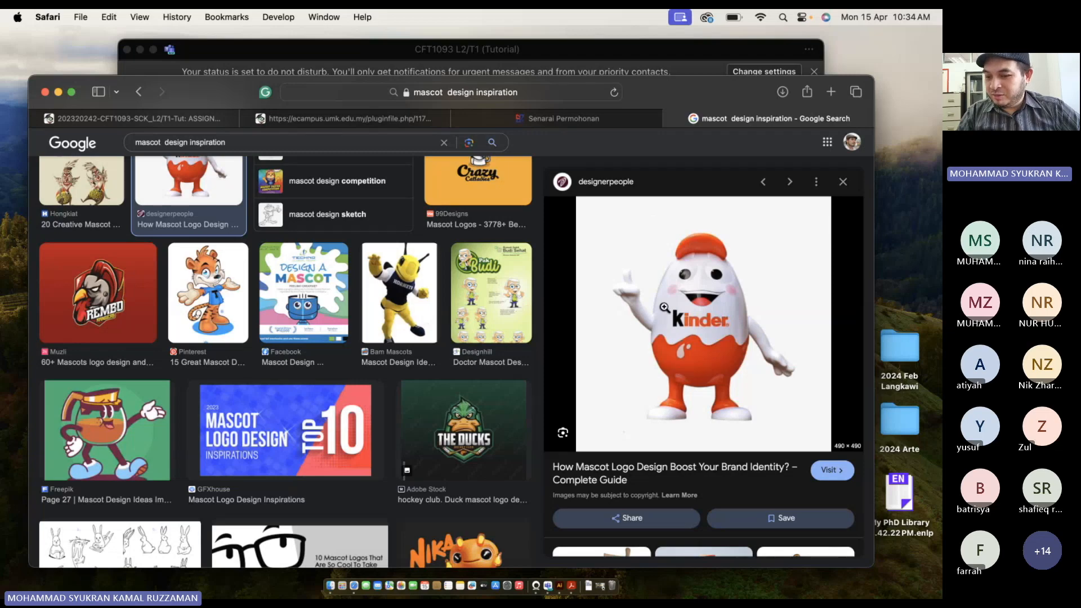
{"action": "scroll", "coordinate": [319, 369], "scroll_direction": "down", "scroll_amount": 3}
{"action": "scroll", "coordinate": [357, 369], "scroll_direction": "down", "scroll_amount": 5}
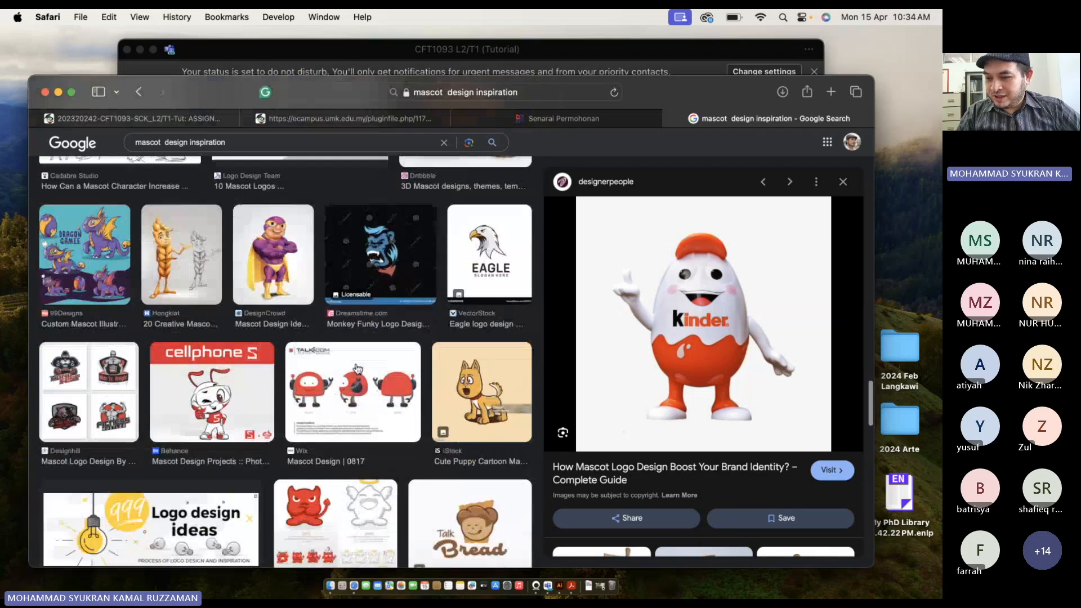
{"action": "left_click", "coordinate": [336, 338]}
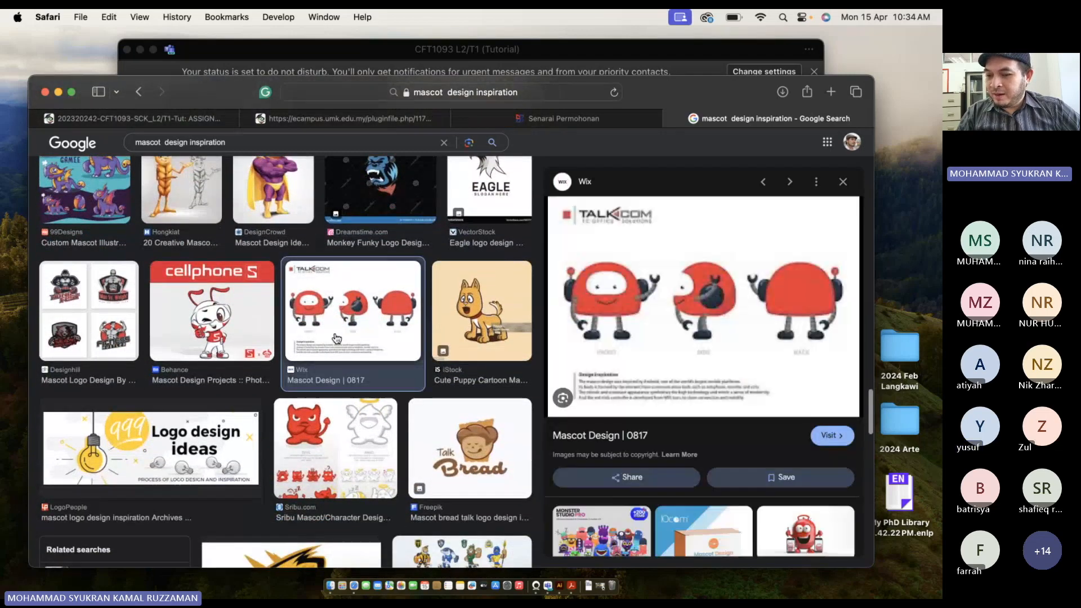
{"action": "scroll", "coordinate": [336, 338], "scroll_direction": "down", "scroll_amount": 2}
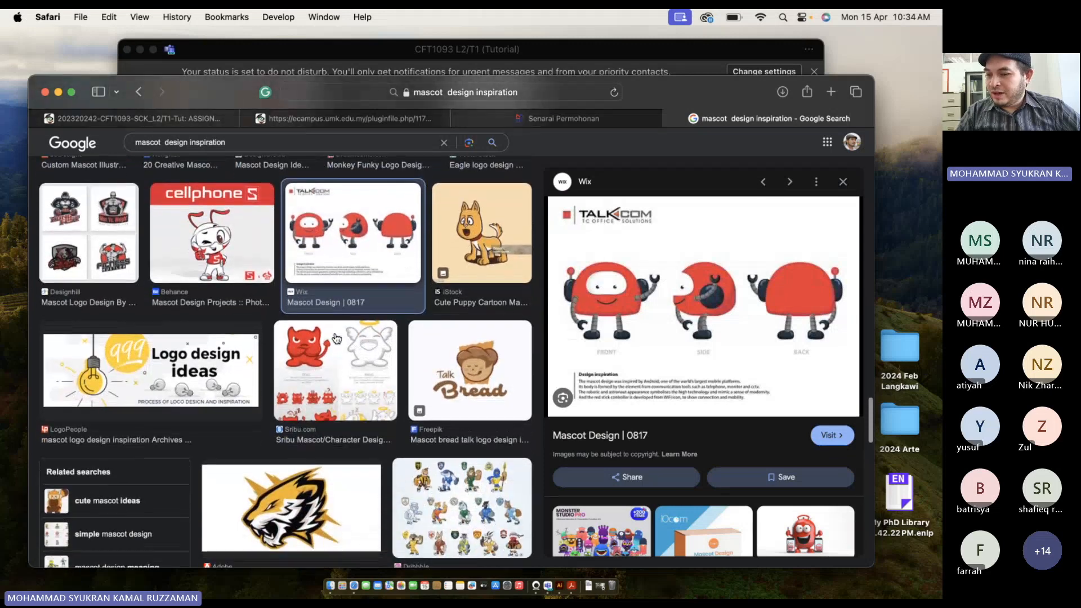
{"action": "left_click", "coordinate": [338, 365]}
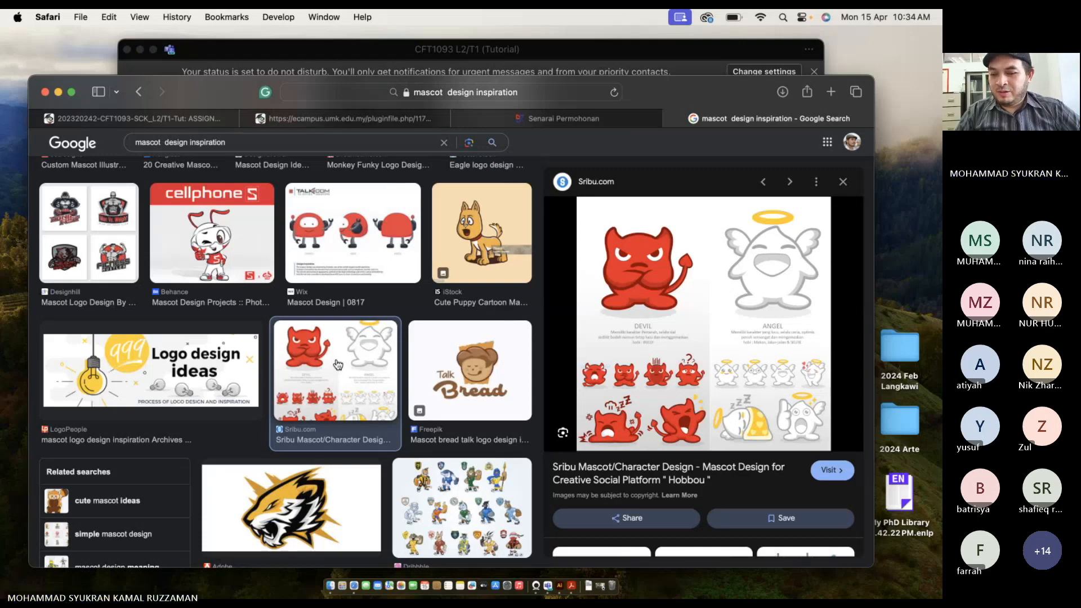
{"action": "scroll", "coordinate": [338, 365], "scroll_direction": "down", "scroll_amount": 5}
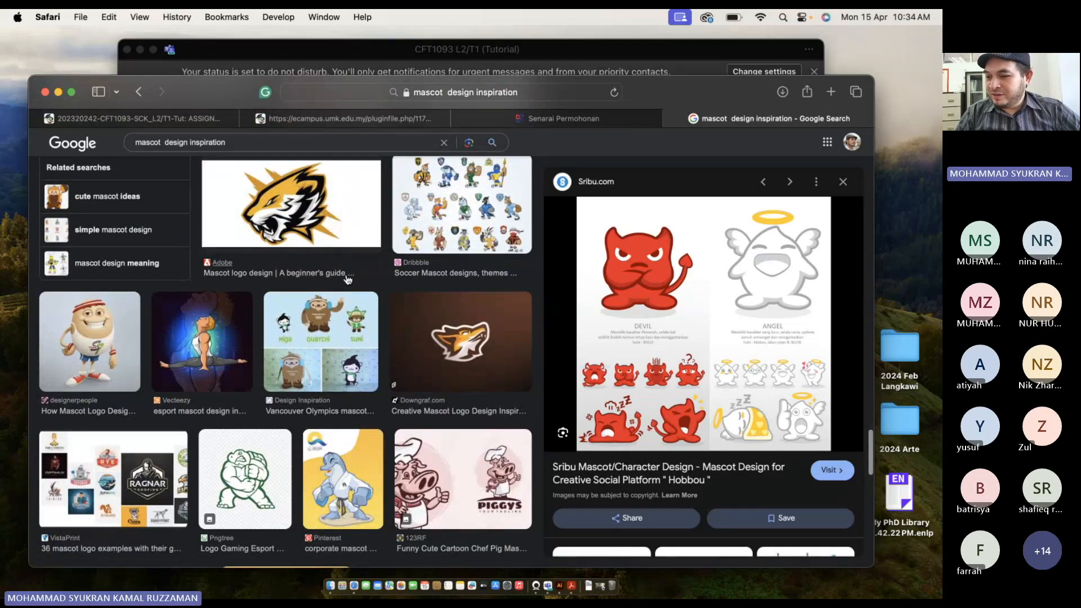
{"action": "scroll", "coordinate": [348, 282], "scroll_direction": "down", "scroll_amount": 3}
{"action": "left_click", "coordinate": [349, 308]}
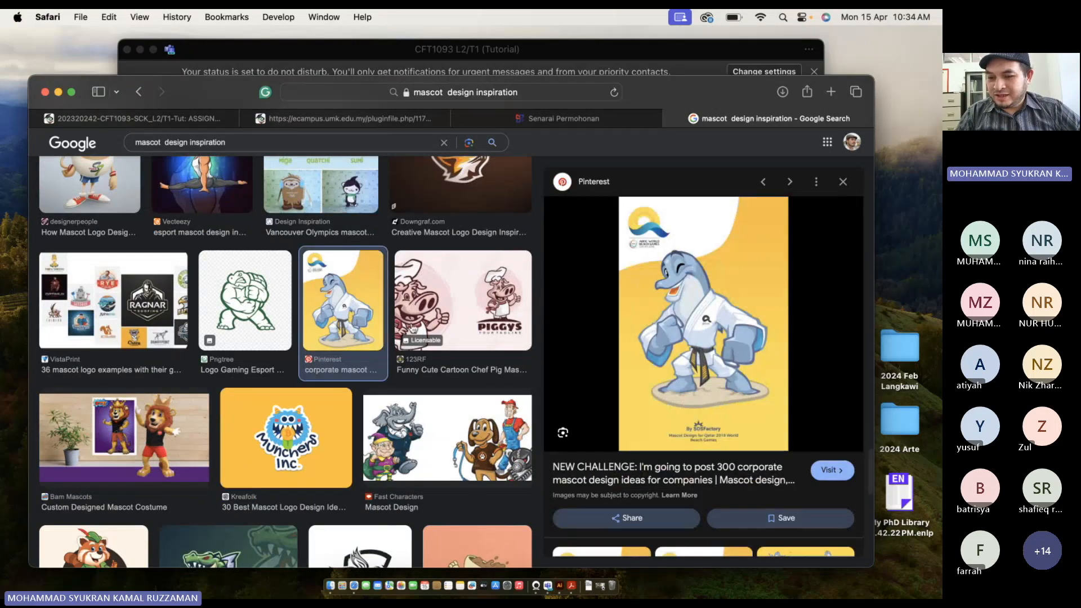
Preview the Shutterstock Talk Bread mascot logo and browse the surrounding mascot design results.
{"action": "scroll", "coordinate": [301, 370], "scroll_direction": "down", "scroll_amount": 2}
{"action": "scroll", "coordinate": [301, 370], "scroll_direction": "up", "scroll_amount": 5}
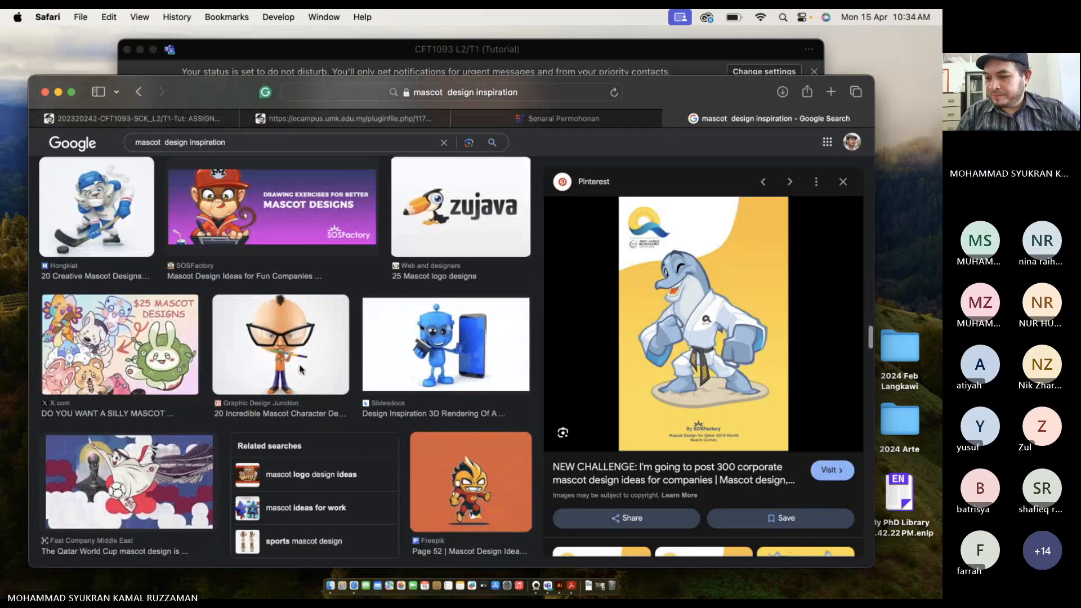
{"action": "scroll", "coordinate": [366, 394], "scroll_direction": "down", "scroll_amount": 10}
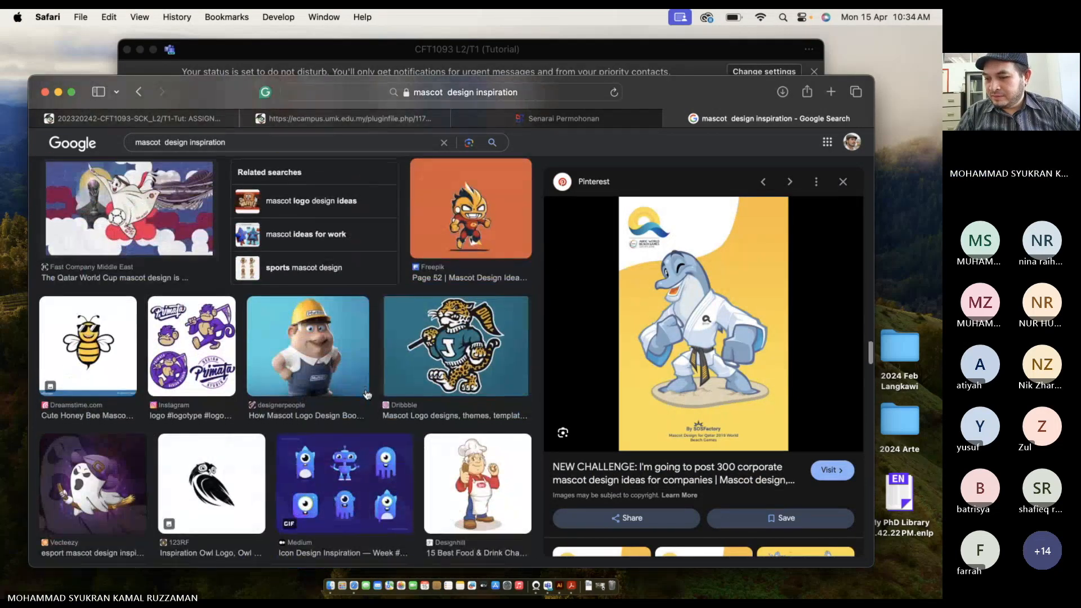
{"action": "scroll", "coordinate": [367, 395], "scroll_direction": "down", "scroll_amount": 15}
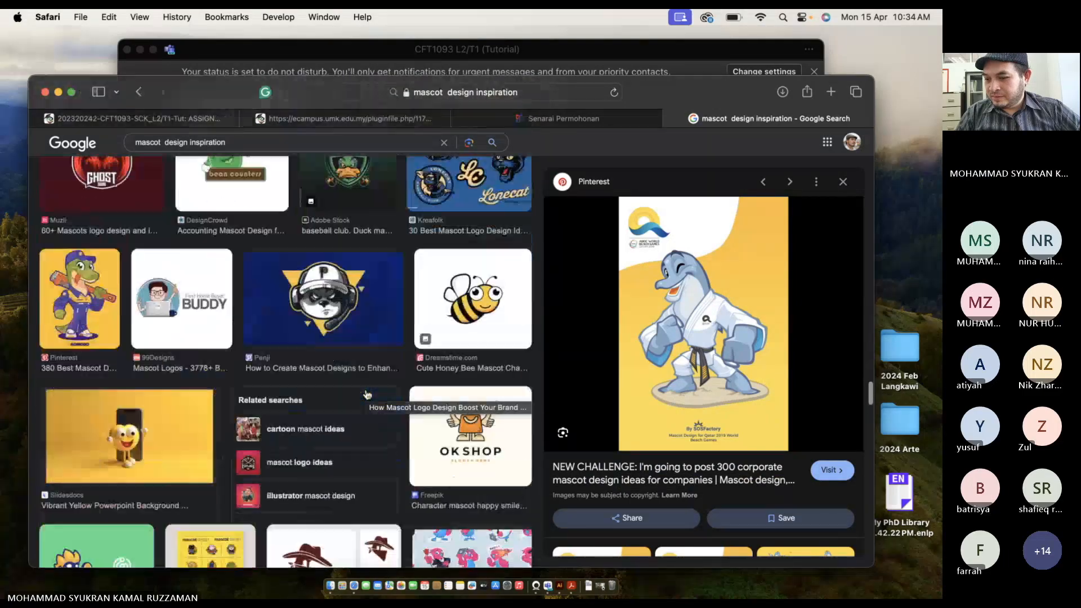
{"action": "left_click", "coordinate": [340, 389]}
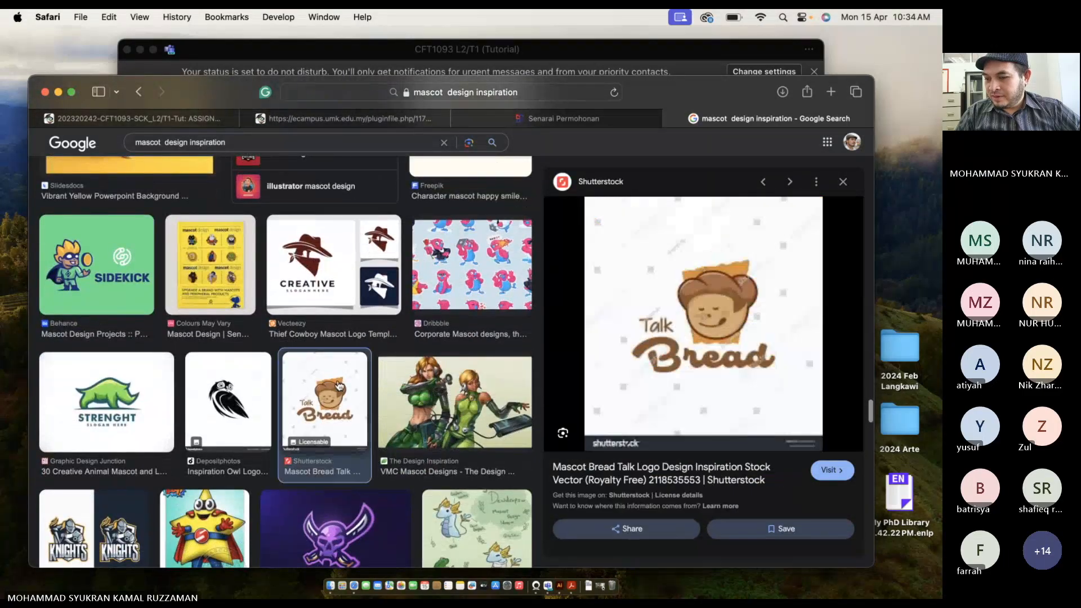
{"action": "scroll", "coordinate": [340, 389], "scroll_direction": "down", "scroll_amount": 10}
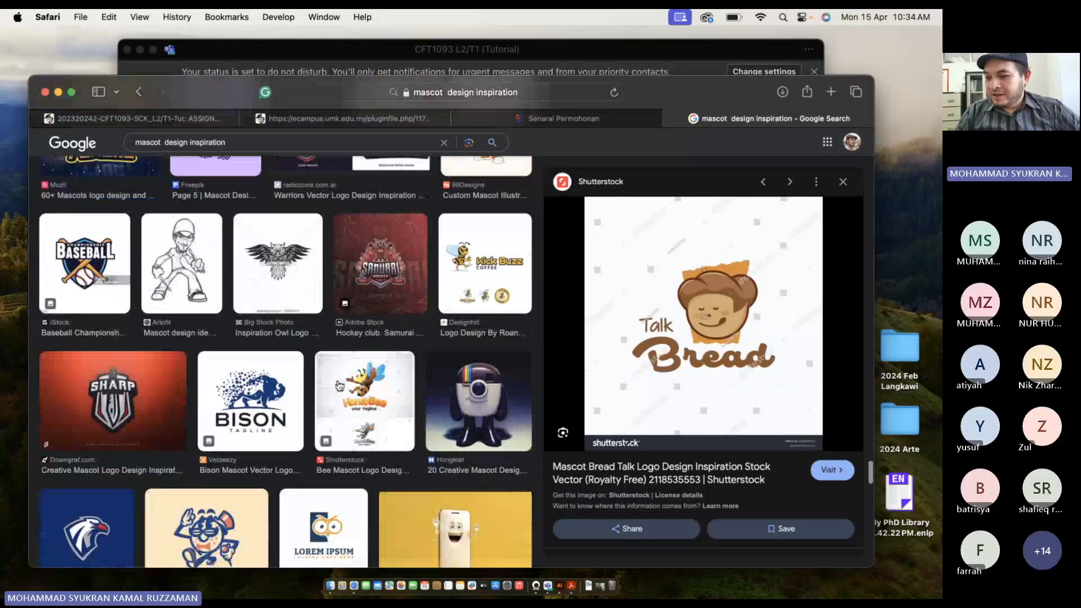
{"action": "scroll", "coordinate": [340, 387], "scroll_direction": "down", "scroll_amount": 3}
{"action": "scroll", "coordinate": [340, 386], "scroll_direction": "up", "scroll_amount": 5}
{"action": "scroll", "coordinate": [340, 387], "scroll_direction": "down", "scroll_amount": 10}
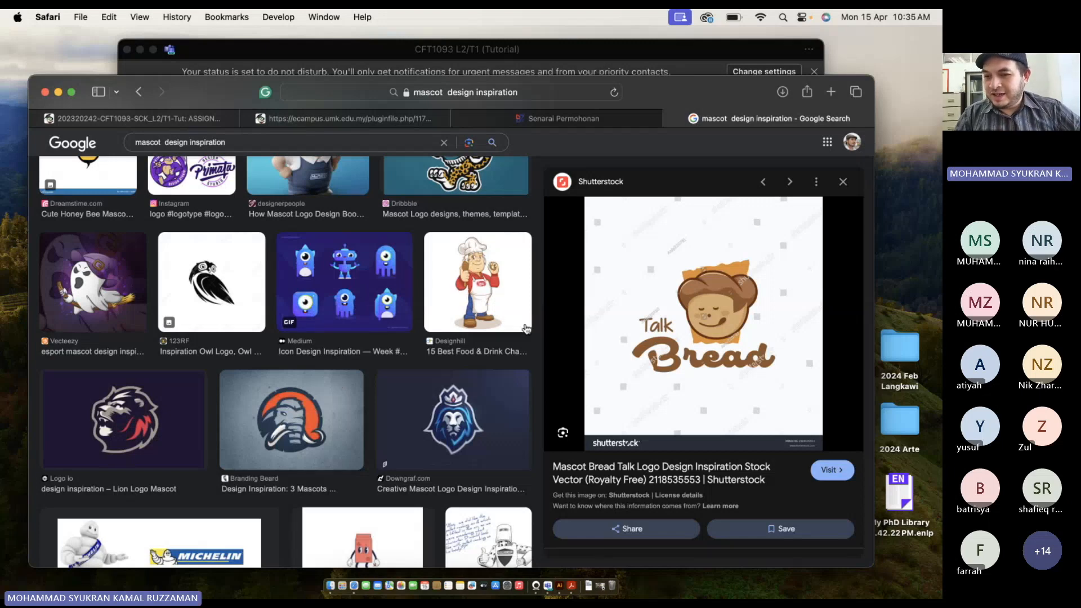
Search the web for "artline" in a new browser tab.
{"action": "left_click", "coordinate": [832, 93]}
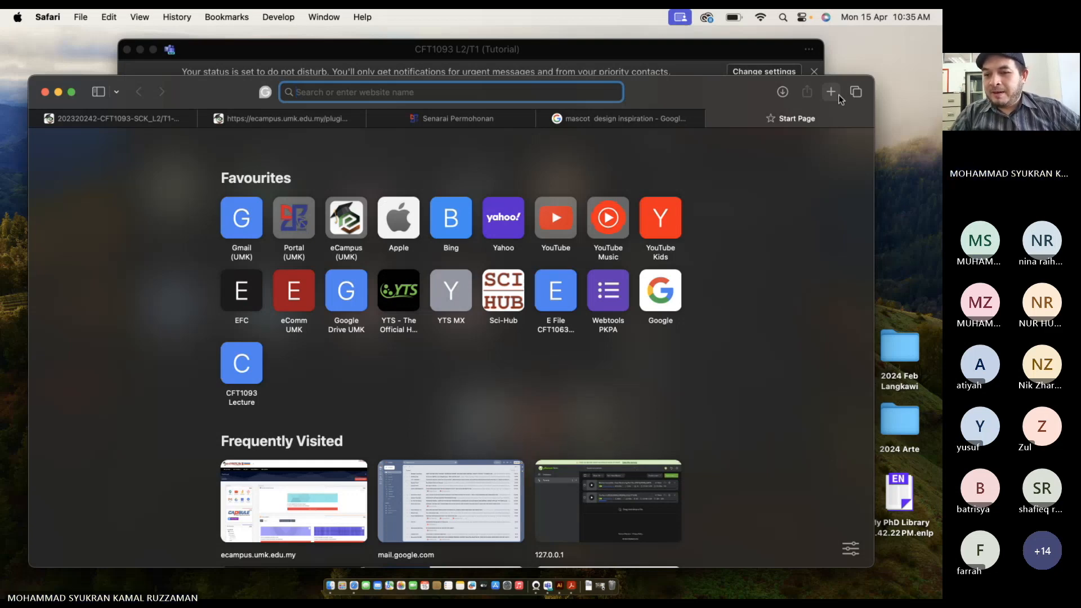
{"action": "left_click", "coordinate": [189, 181]}
{"action": "left_click", "coordinate": [429, 96]}
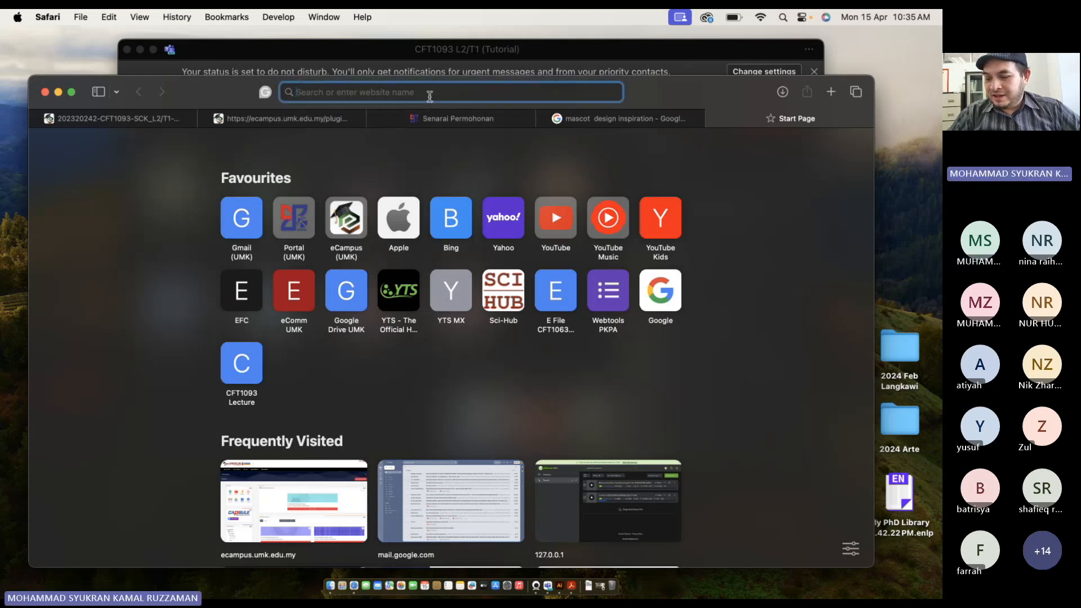
{"action": "type", "text": "artline"}
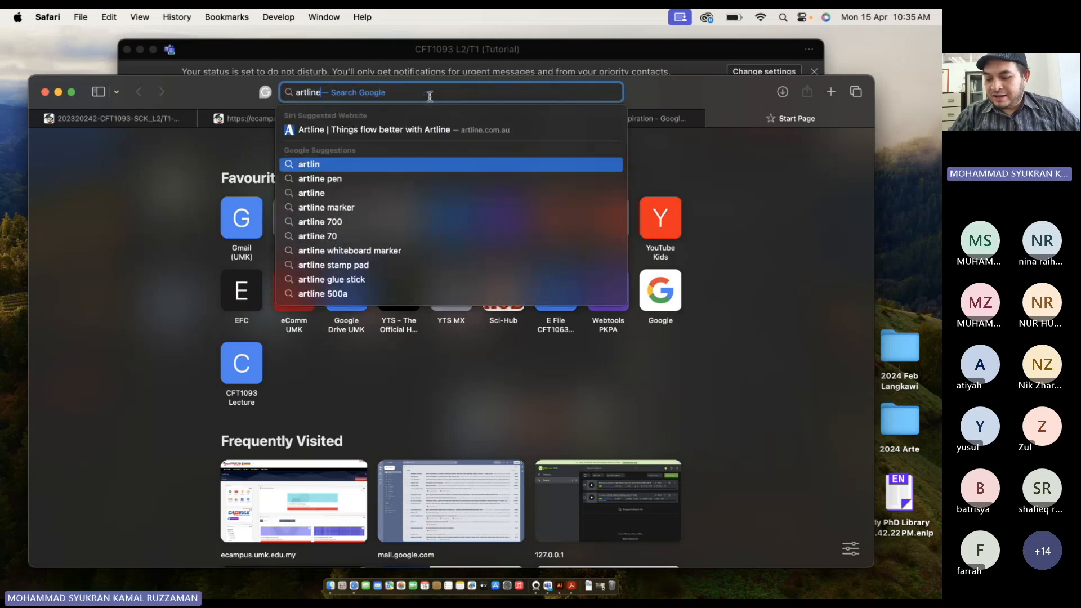
{"action": "key", "text": "Return"}
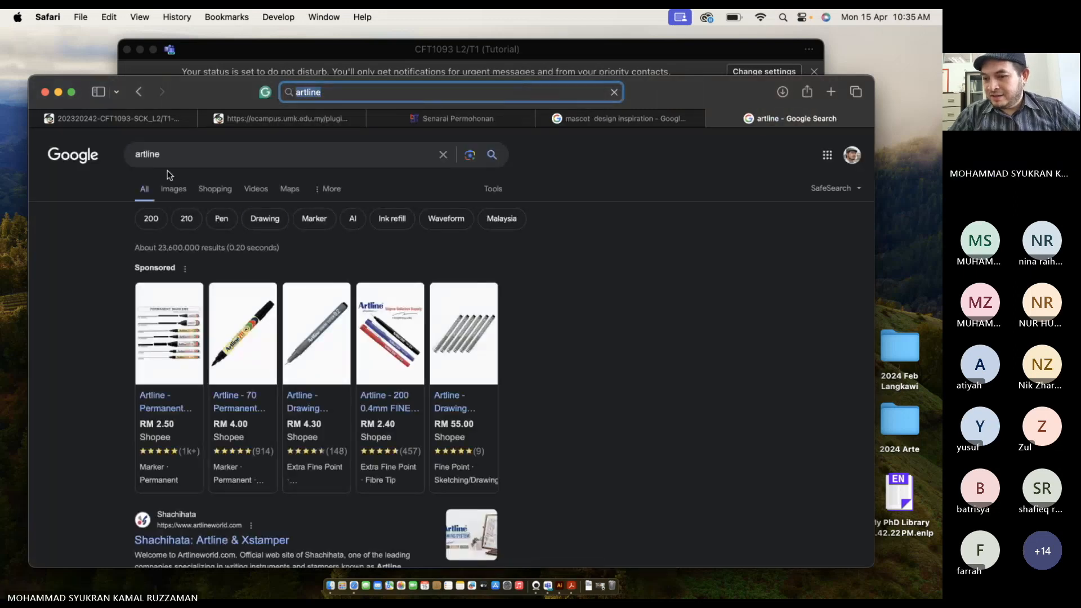
Search for "line art" instead, refine the query to "line art character" and show only image results.
{"action": "triple_click", "coordinate": [316, 149]}
{"action": "type", "text": "line art"}
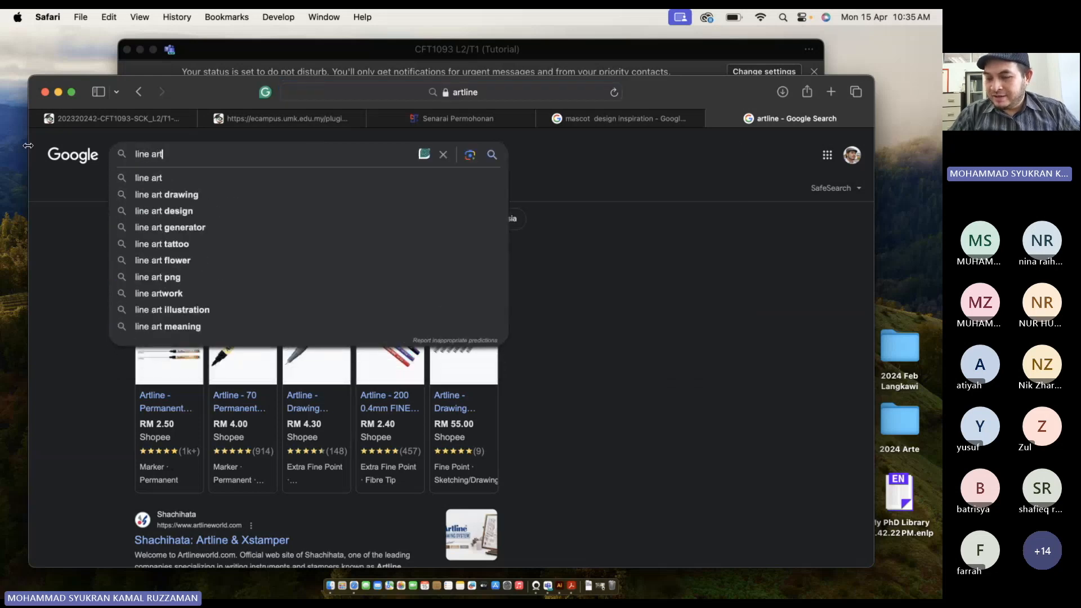
{"action": "key", "text": "Return"}
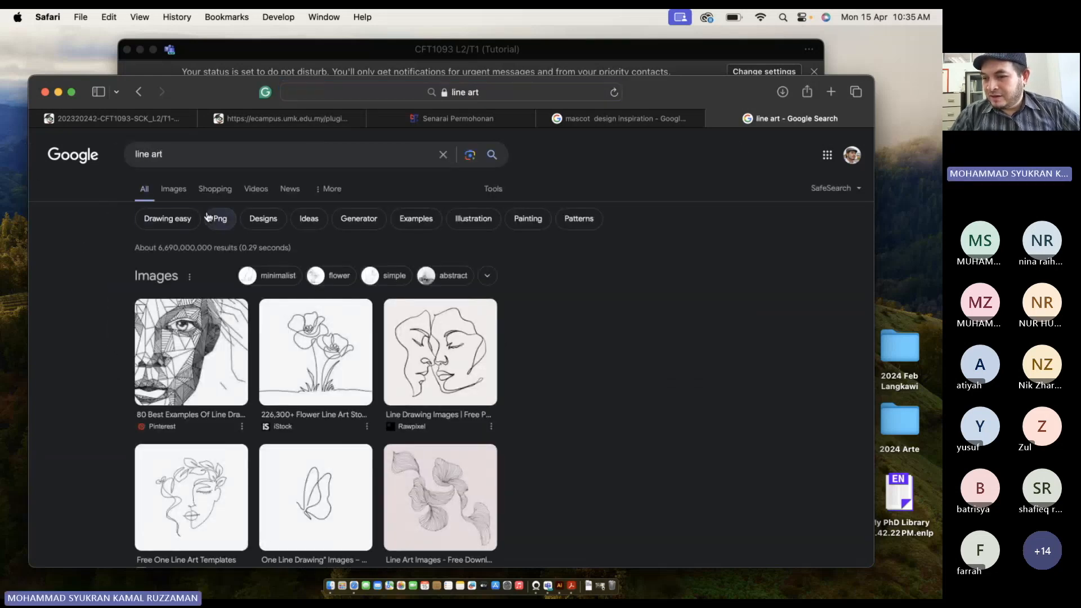
{"action": "left_click", "coordinate": [209, 160]}
{"action": "type", "text": "char"}
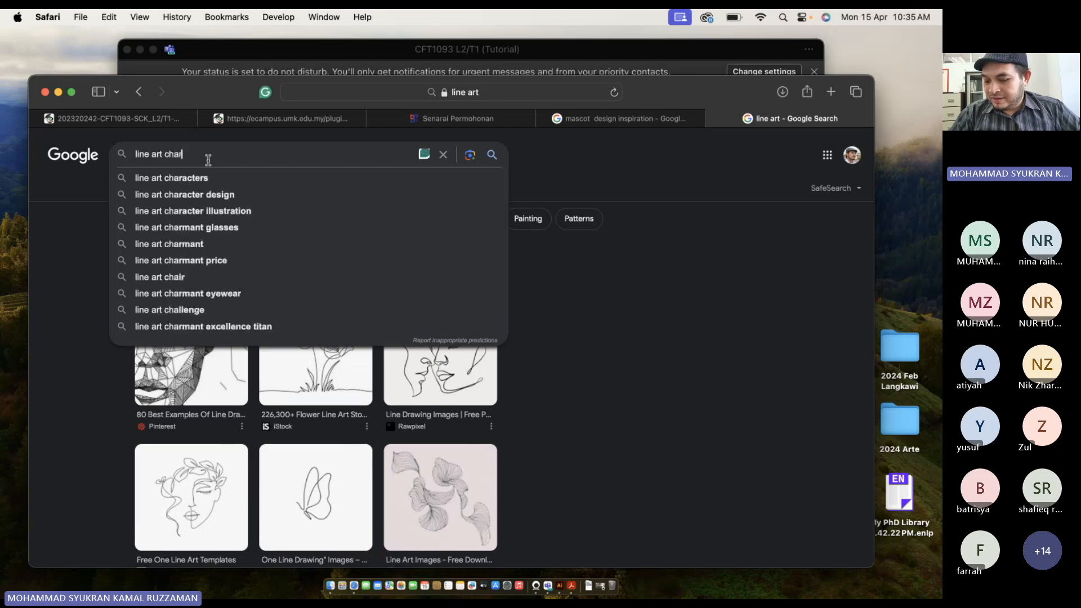
{"action": "type", "text": "acter"}
{"action": "key", "text": "Return"}
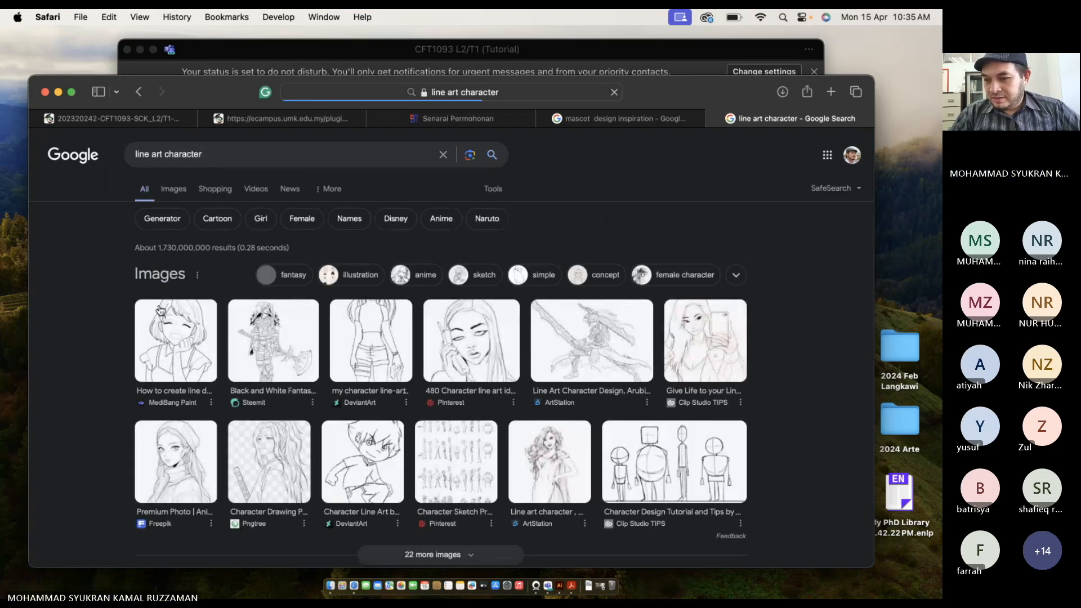
{"action": "left_click", "coordinate": [175, 190]}
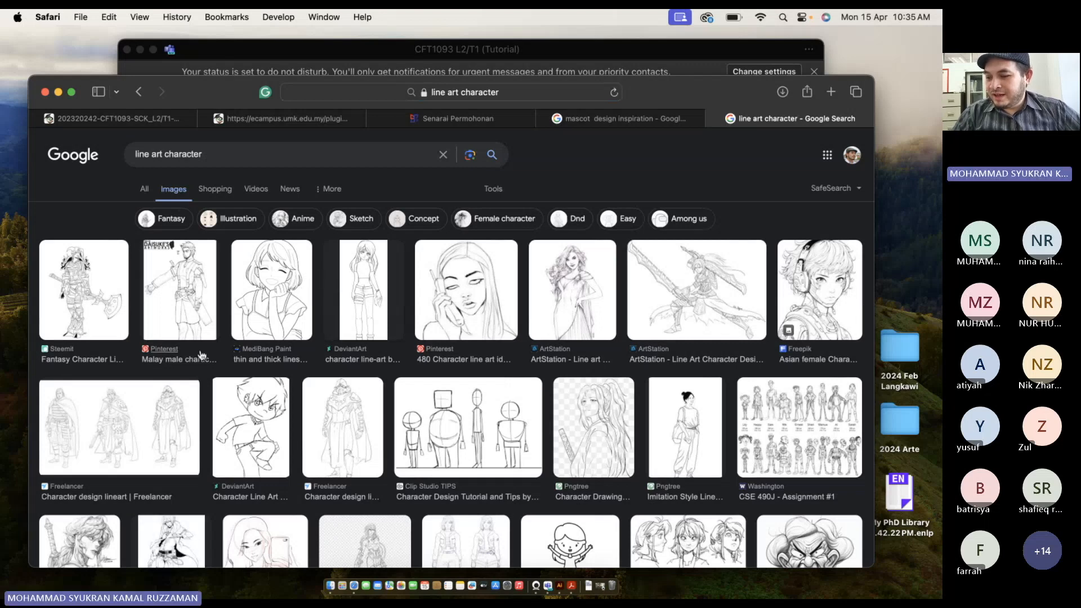
Preview the Pinterest woman portrait and the Freelancer three-figure character lineart, and look over the neighbouring line art results.
{"action": "left_click", "coordinate": [479, 261]}
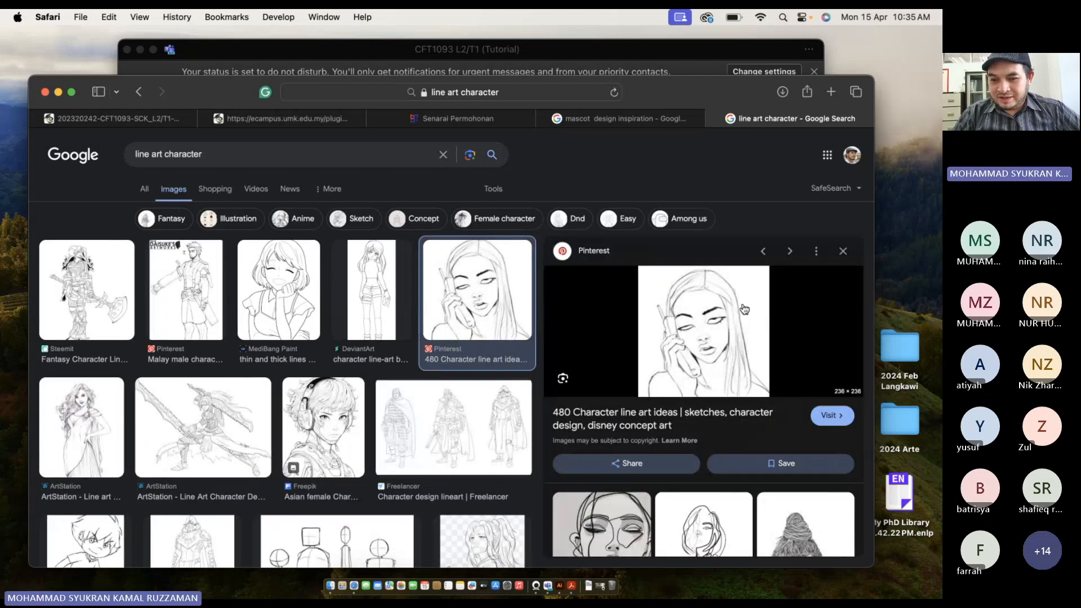
{"action": "left_click", "coordinate": [447, 408]}
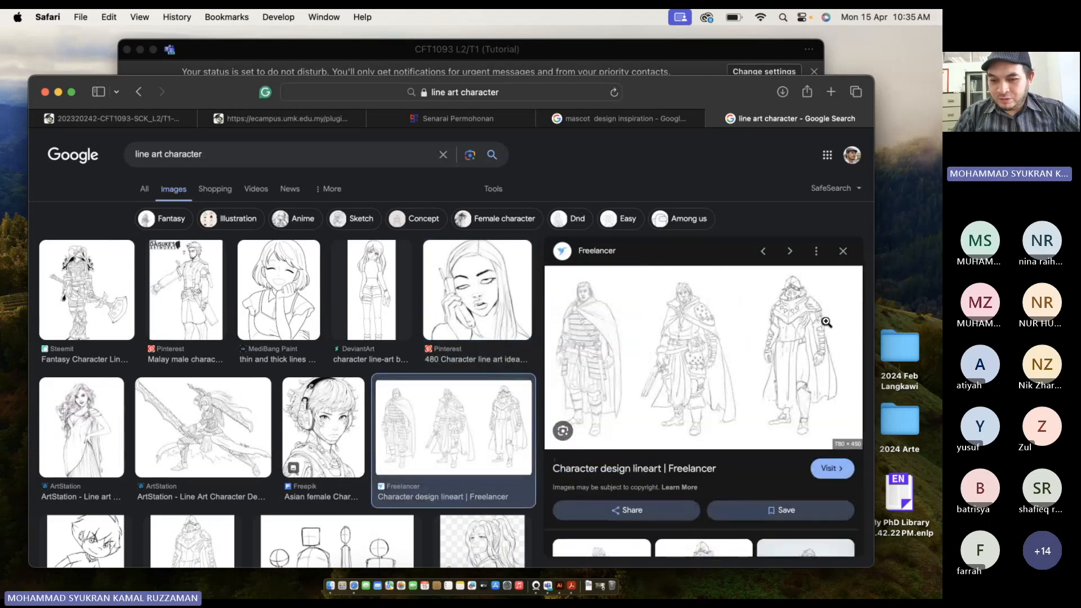
{"action": "scroll", "coordinate": [352, 356], "scroll_direction": "down", "scroll_amount": 5}
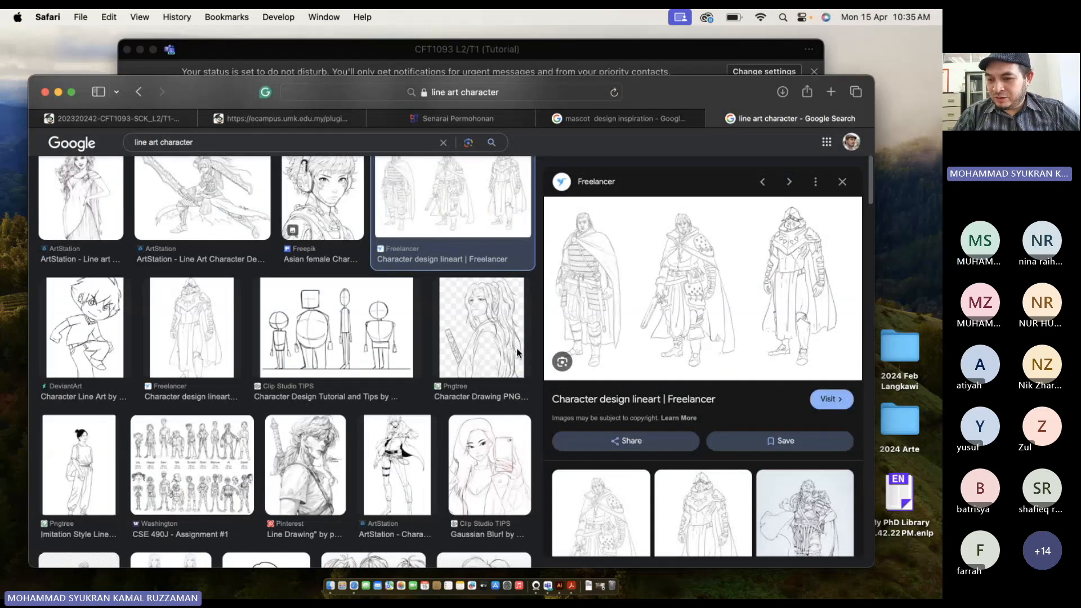
{"action": "scroll", "coordinate": [231, 349], "scroll_direction": "down", "scroll_amount": 2}
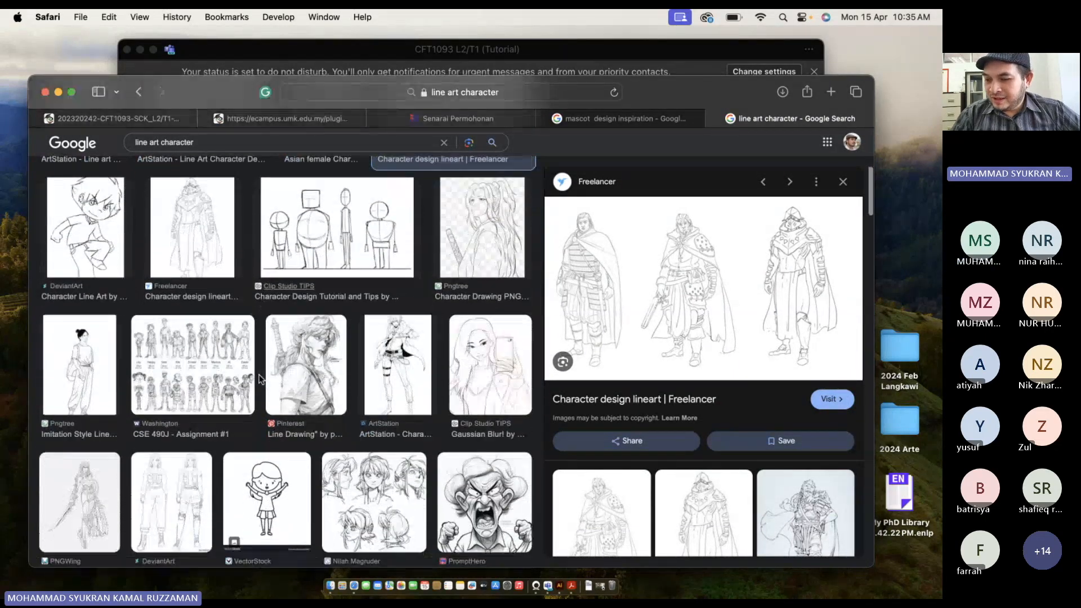
{"action": "scroll", "coordinate": [231, 349], "scroll_direction": "up", "scroll_amount": 7}
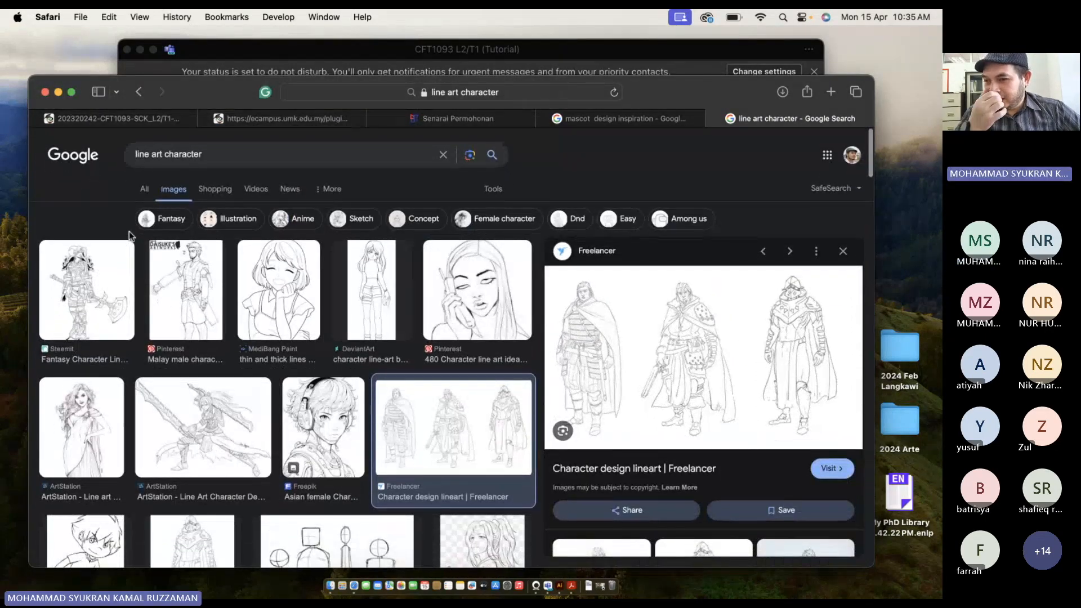
Change the image search to "line art mario" and preview the Clipart Library thumbs-up Mario drawing.
{"action": "left_click", "coordinate": [225, 153]}
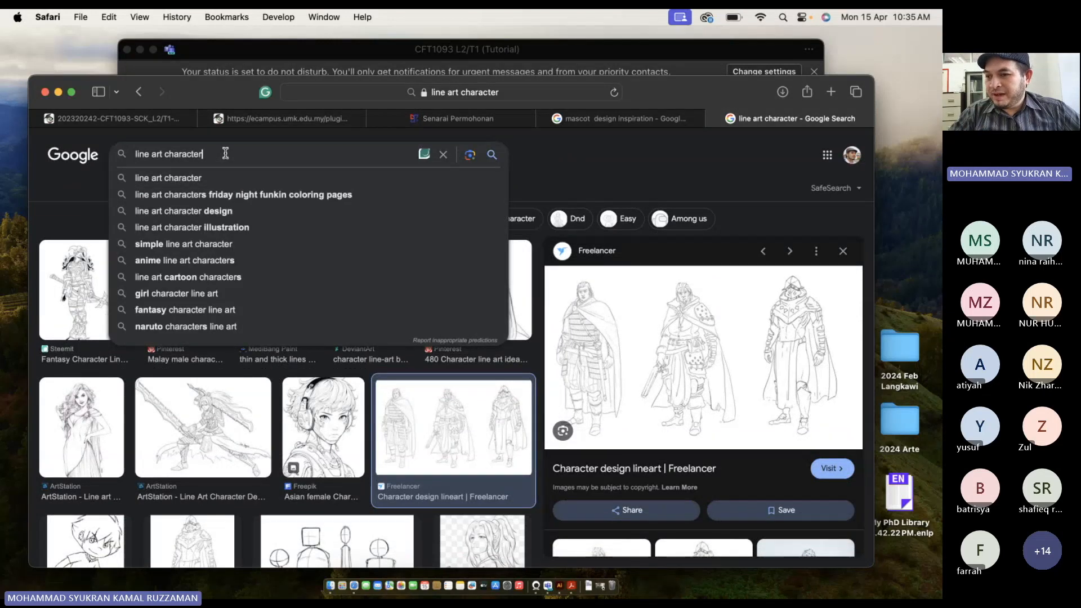
{"action": "double_click", "coordinate": [189, 153]}
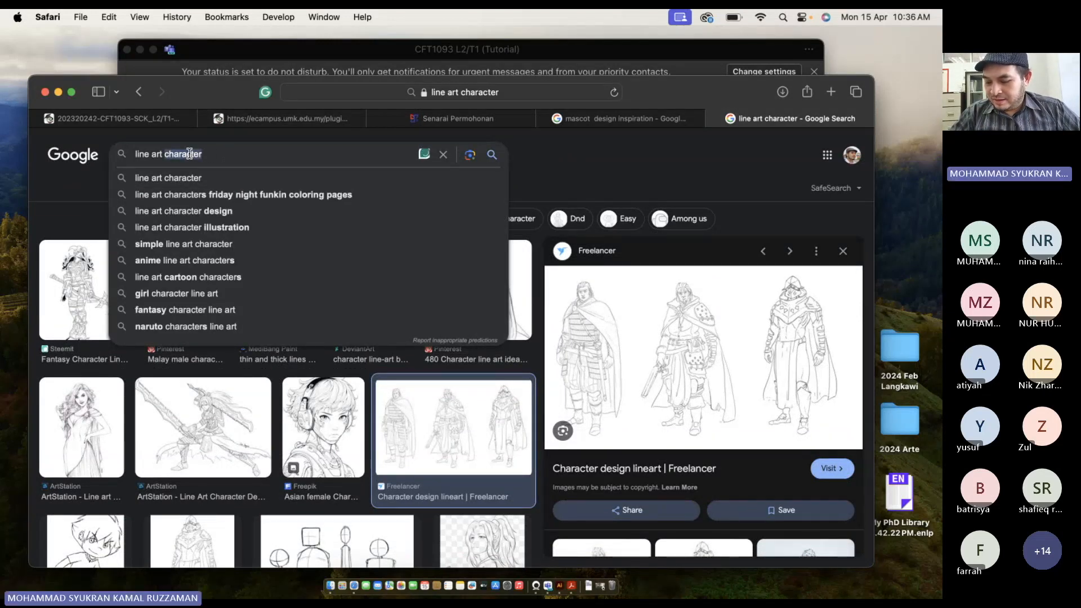
{"action": "type", "text": "mario"}
{"action": "key", "text": "Return"}
{"action": "right_click", "coordinate": [223, 238]}
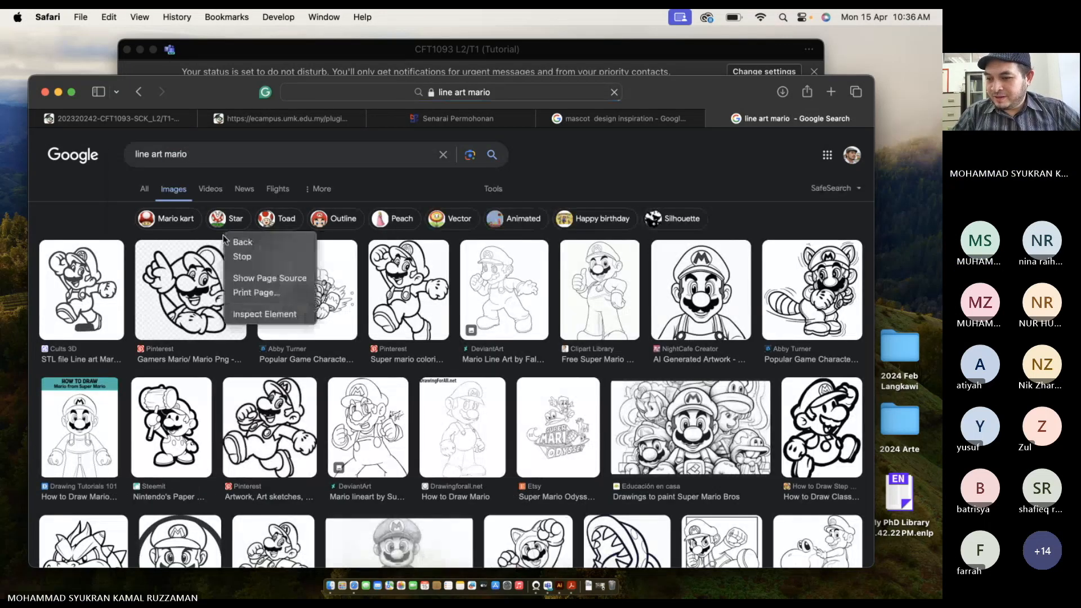
{"action": "left_click", "coordinate": [648, 322]}
{"action": "left_click", "coordinate": [606, 306]}
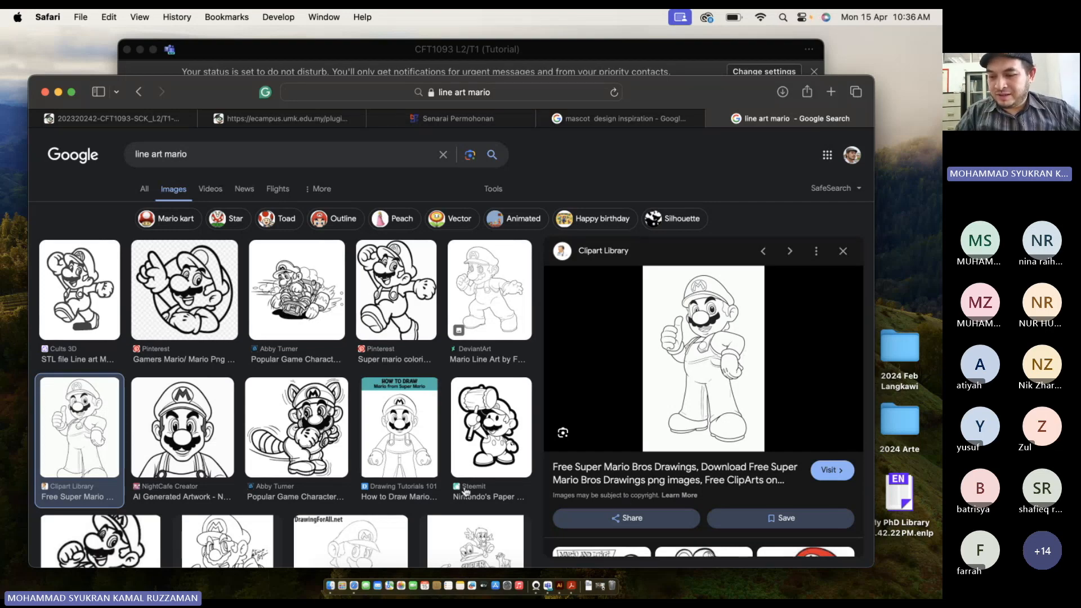
Look over the other Mario line art results and switch to the Microsoft Teams meeting window.
{"action": "scroll", "coordinate": [370, 463], "scroll_direction": "down", "scroll_amount": 5}
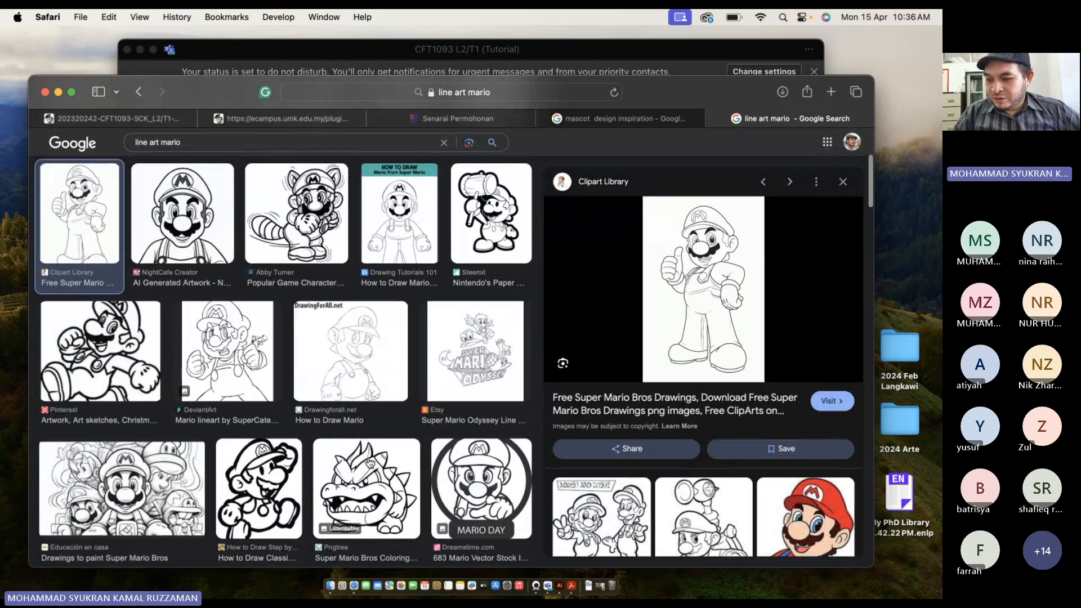
{"action": "scroll", "coordinate": [370, 463], "scroll_direction": "up", "scroll_amount": 5}
{"action": "scroll", "coordinate": [370, 462], "scroll_direction": "down", "scroll_amount": 1}
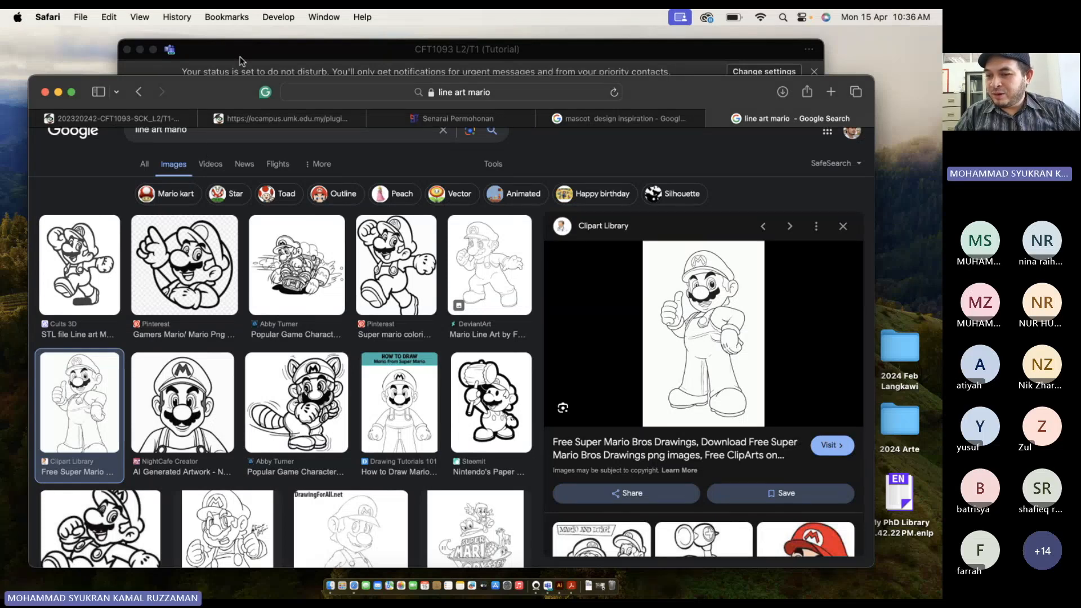
{"action": "left_click", "coordinate": [240, 57]}
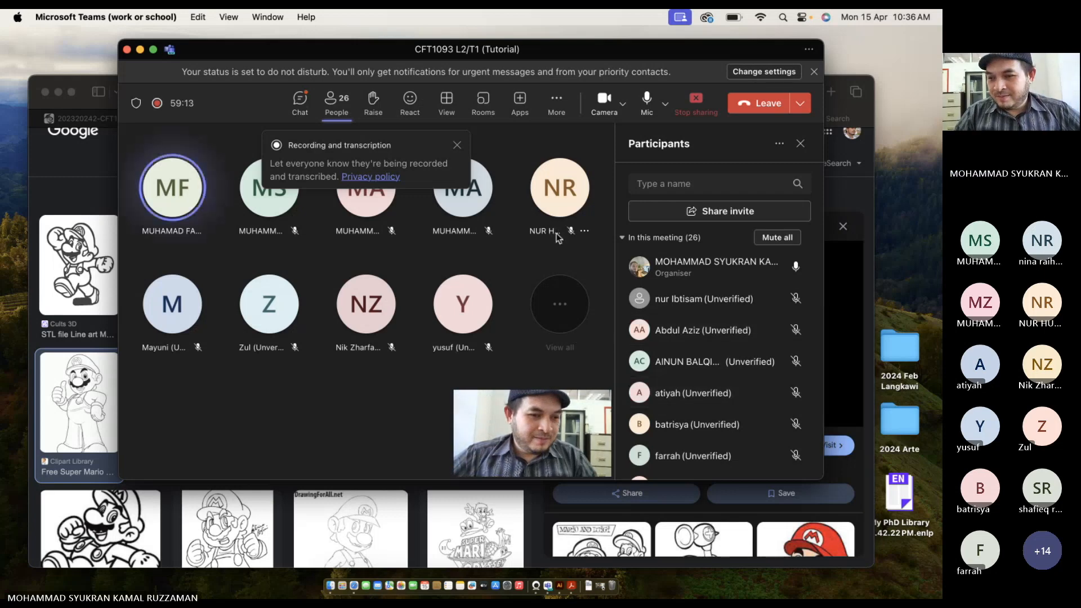
Read the recent messages in the meeting chat and switch back to the Safari image results.
{"action": "left_click", "coordinate": [309, 114]}
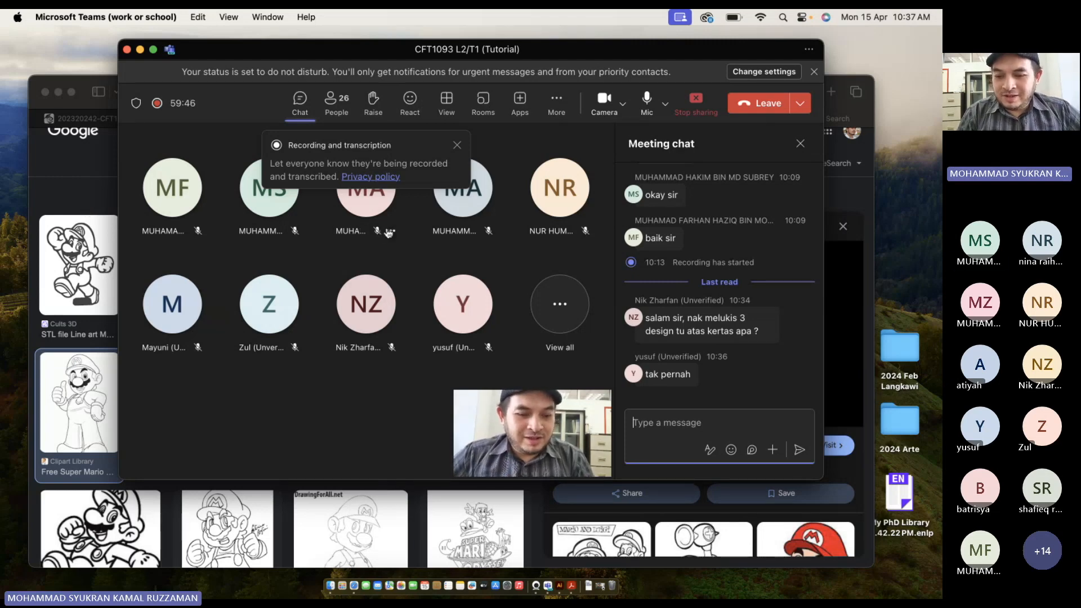
{"action": "mouse_move", "coordinate": [482, 281]}
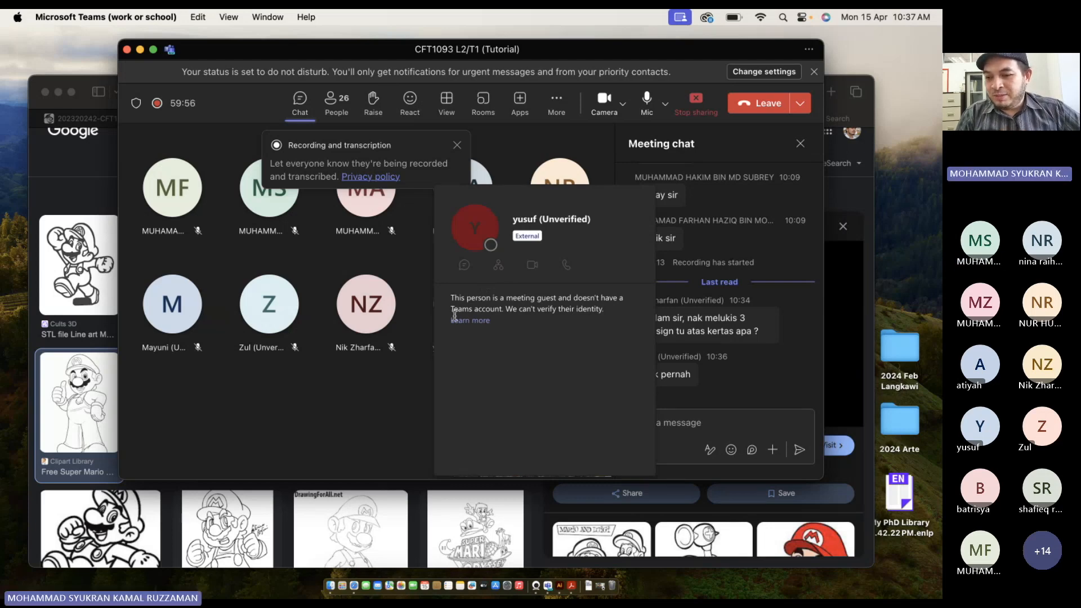
{"action": "left_click", "coordinate": [59, 198]}
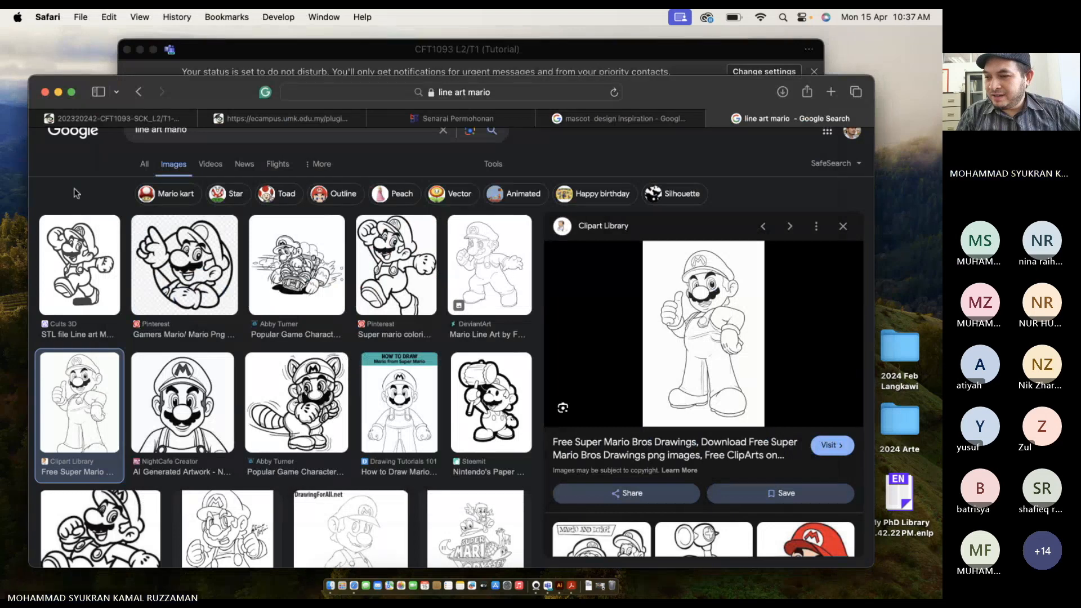
Change the image search to "apple logo" and preview the black Apple logo from 1000 Logos.
{"action": "scroll", "coordinate": [74, 190], "scroll_direction": "up", "scroll_amount": 1}
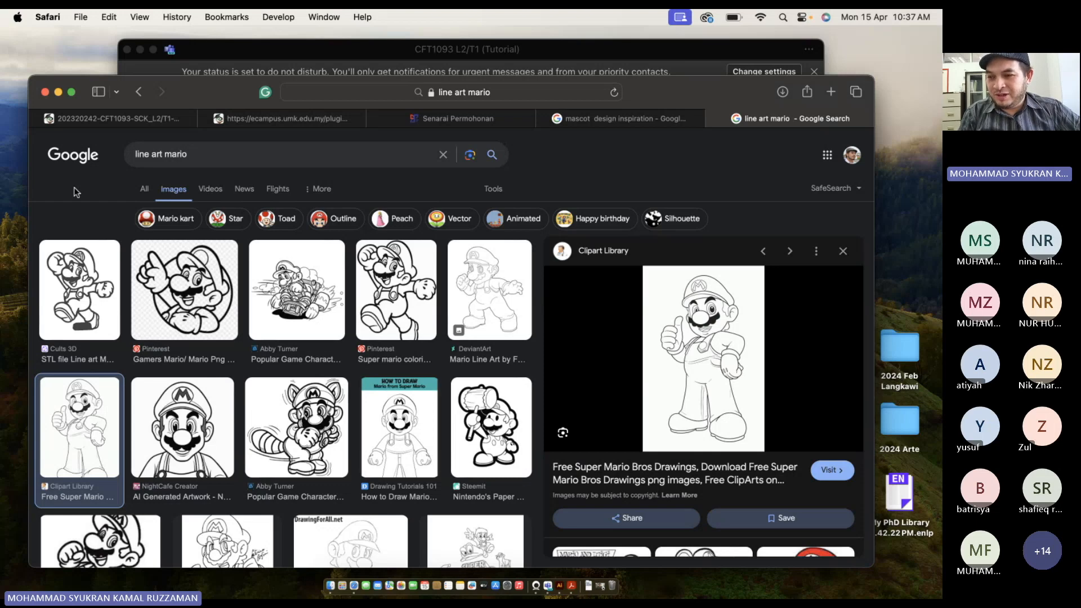
{"action": "left_click", "coordinate": [202, 155]}
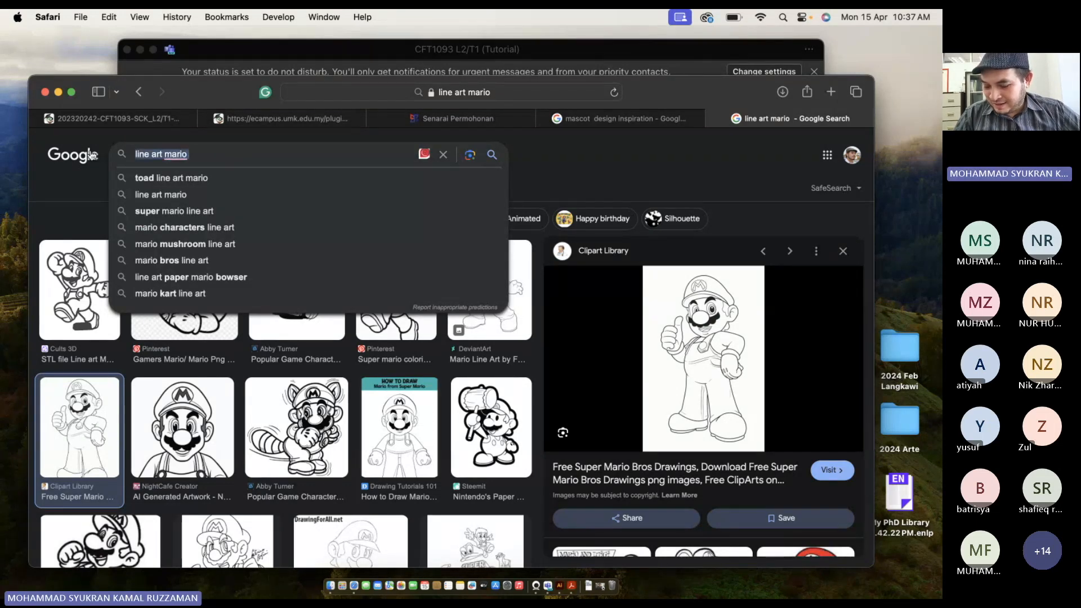
{"action": "type", "text": "apple logo"}
{"action": "key", "text": "Return"}
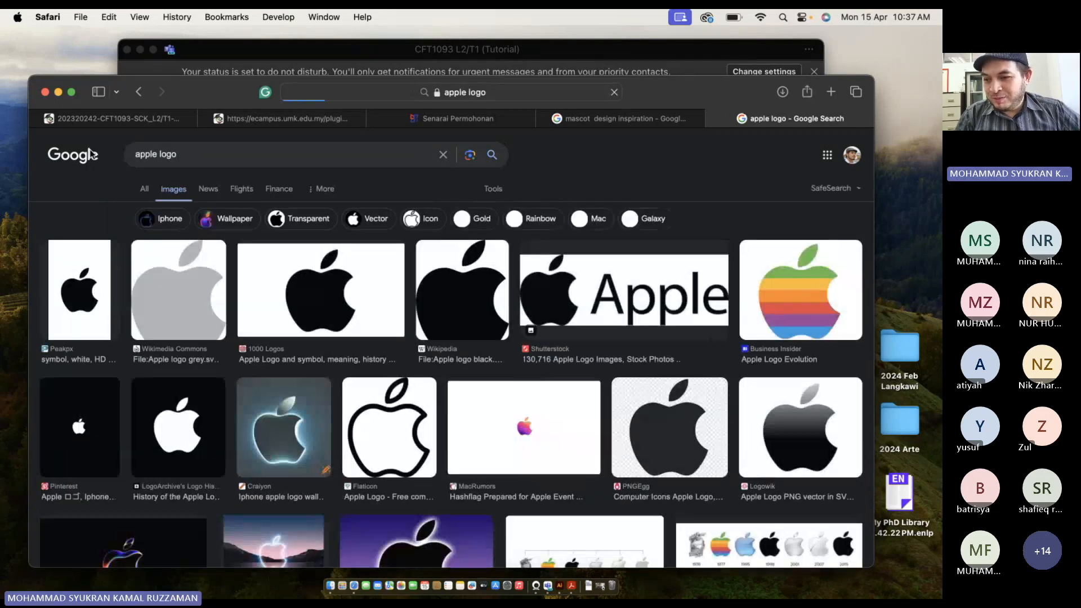
{"action": "left_click", "coordinate": [348, 297]}
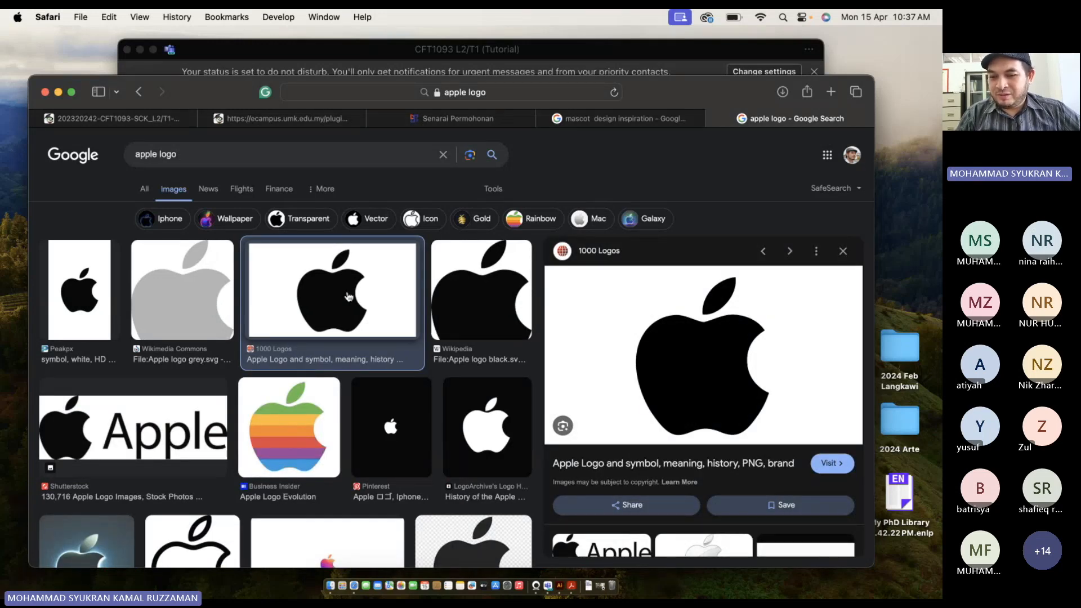
Save the previewed 1000 Logos Apple logo image to the Downloads folder.
{"action": "right_click", "coordinate": [709, 367]}
{"action": "left_click", "coordinate": [688, 360]}
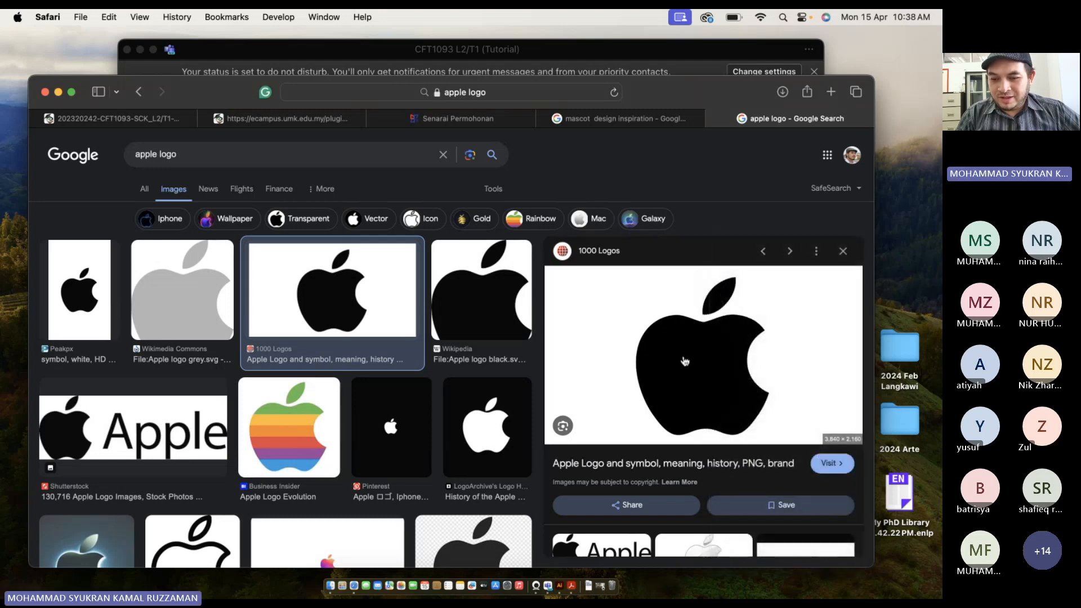
{"action": "right_click", "coordinate": [685, 361]}
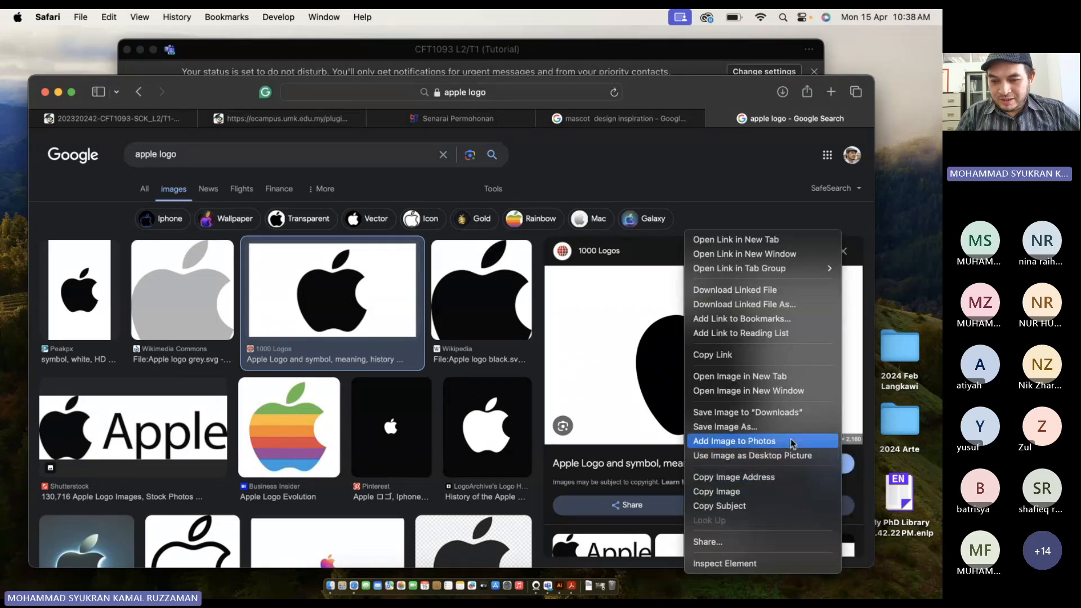
{"action": "left_click", "coordinate": [792, 421]}
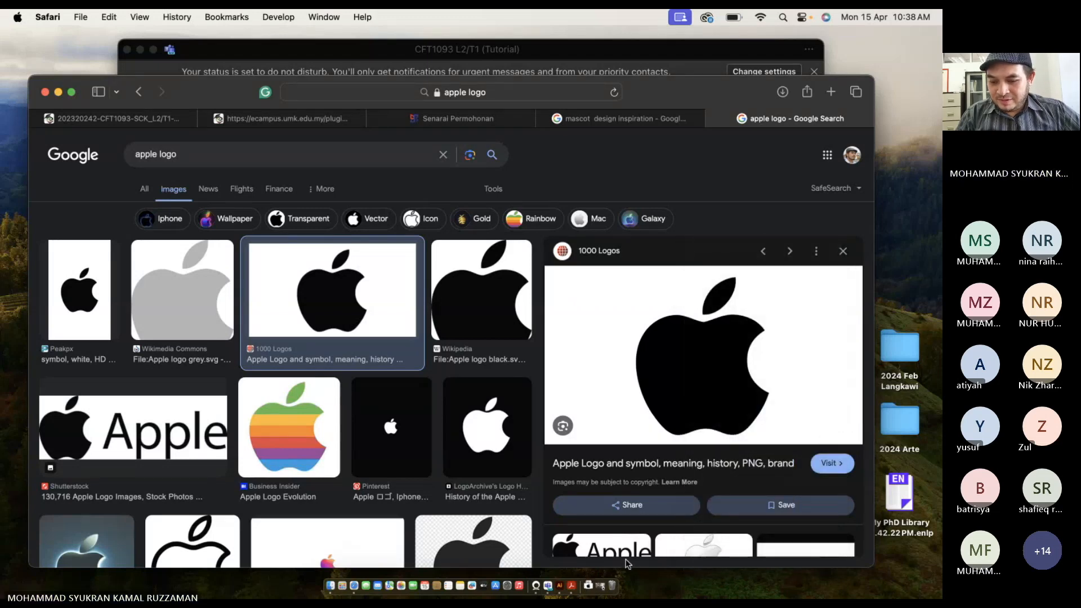
Launch Illustrator and open the cloud file "Kad Raya Abah Umi 2024 Asset" from the saved files.
{"action": "mouse_move", "coordinate": [942, 598]}
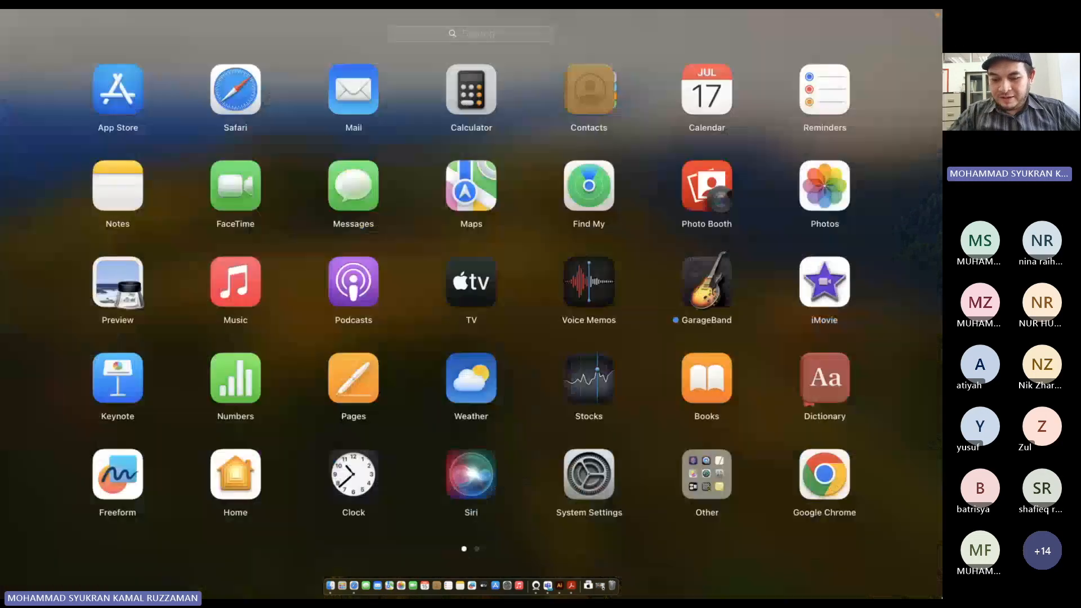
{"action": "type", "text": "il"}
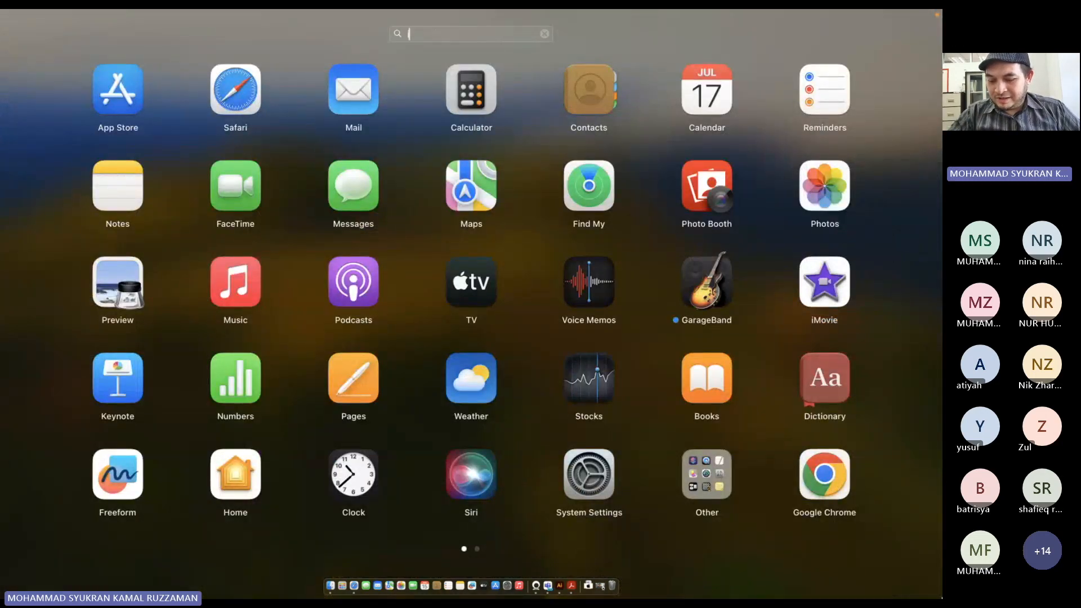
{"action": "left_click", "coordinate": [479, 104]}
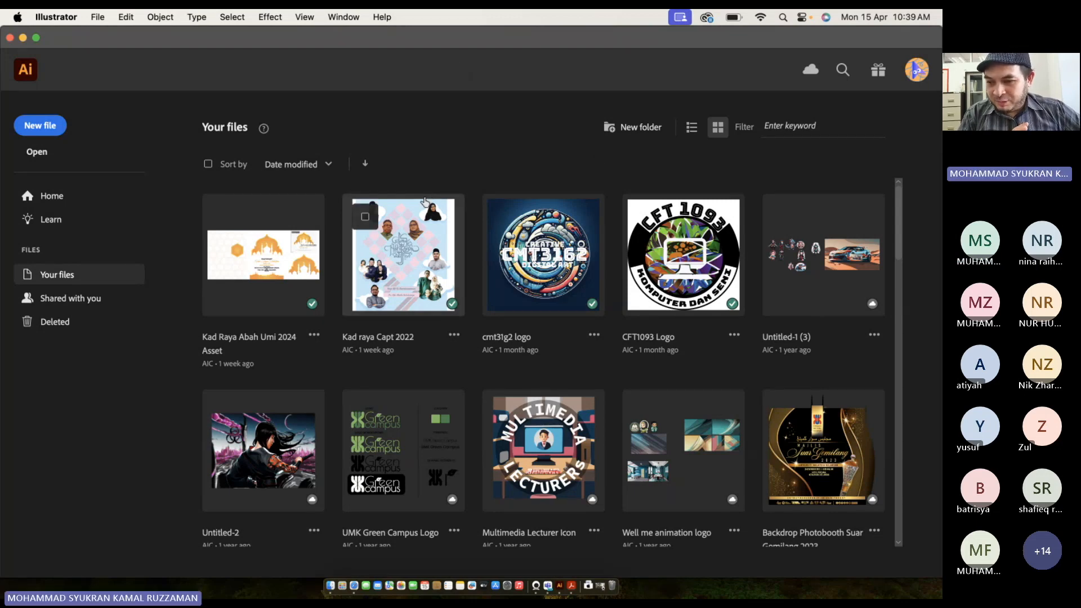
{"action": "scroll", "coordinate": [297, 264], "scroll_direction": "down", "scroll_amount": 10}
{"action": "scroll", "coordinate": [297, 263], "scroll_direction": "up", "scroll_amount": 10}
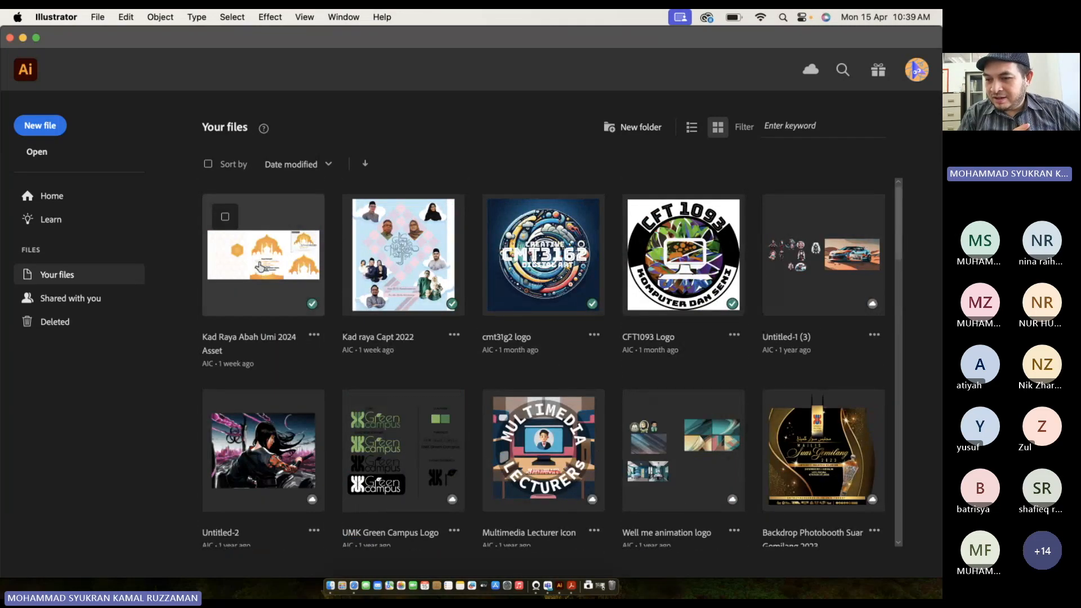
{"action": "left_click", "coordinate": [267, 259]}
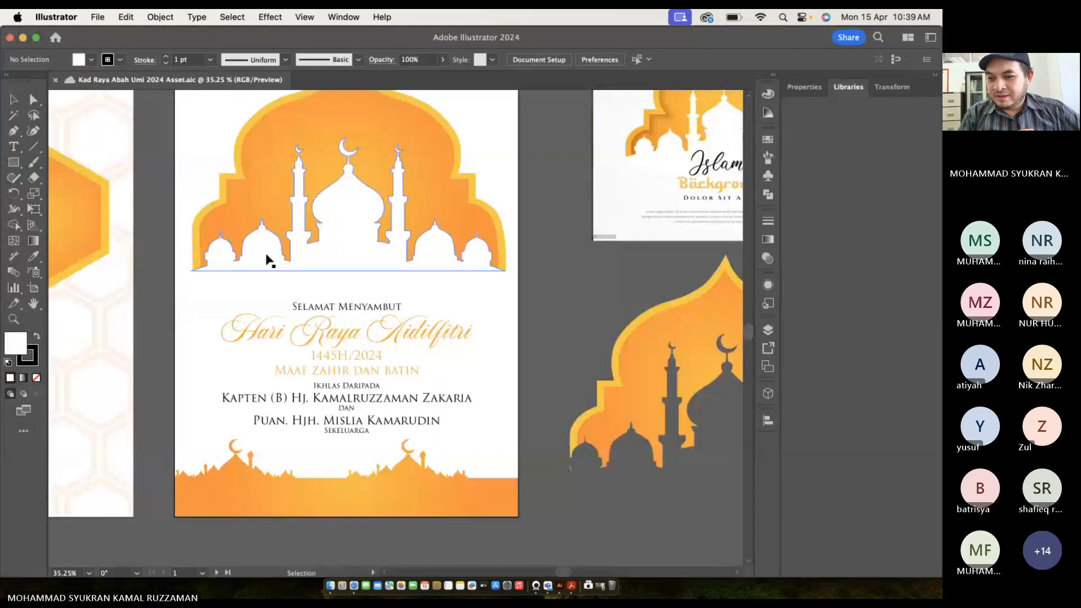
Examine the Hari Raya card artboards, the separate mosque artwork and the reference image beside them.
{"action": "scroll", "coordinate": [267, 259], "scroll_direction": "left", "scroll_amount": 3}
{"action": "scroll", "coordinate": [267, 259], "scroll_direction": "down", "scroll_amount": 3}
{"action": "scroll", "coordinate": [267, 259], "scroll_direction": "left", "scroll_amount": 2}
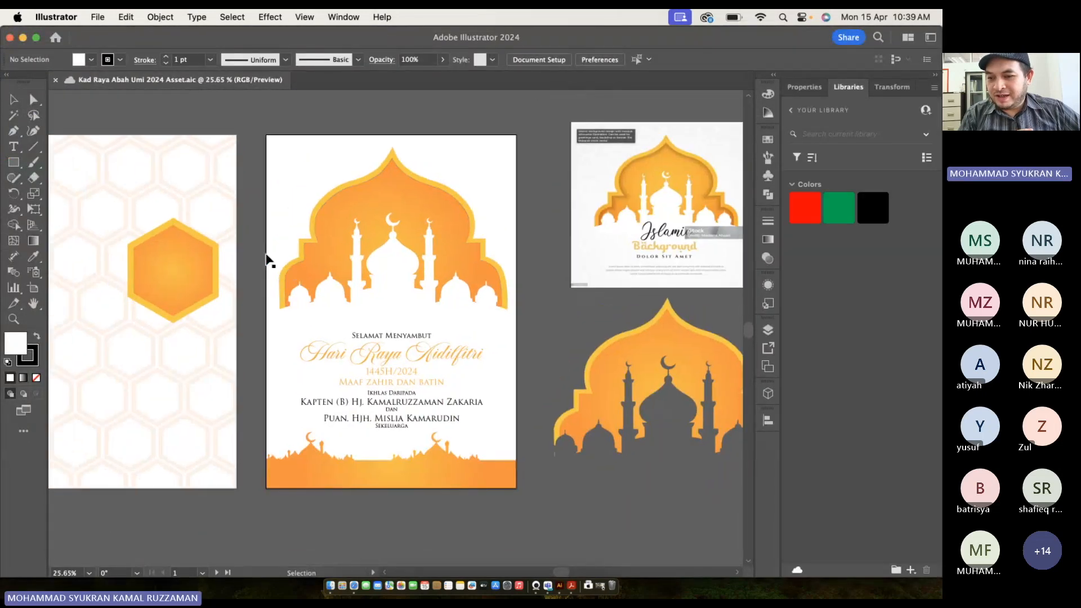
{"action": "scroll", "coordinate": [267, 259], "scroll_direction": "up", "scroll_amount": 4}
{"action": "scroll", "coordinate": [267, 259], "scroll_direction": "down", "scroll_amount": 4}
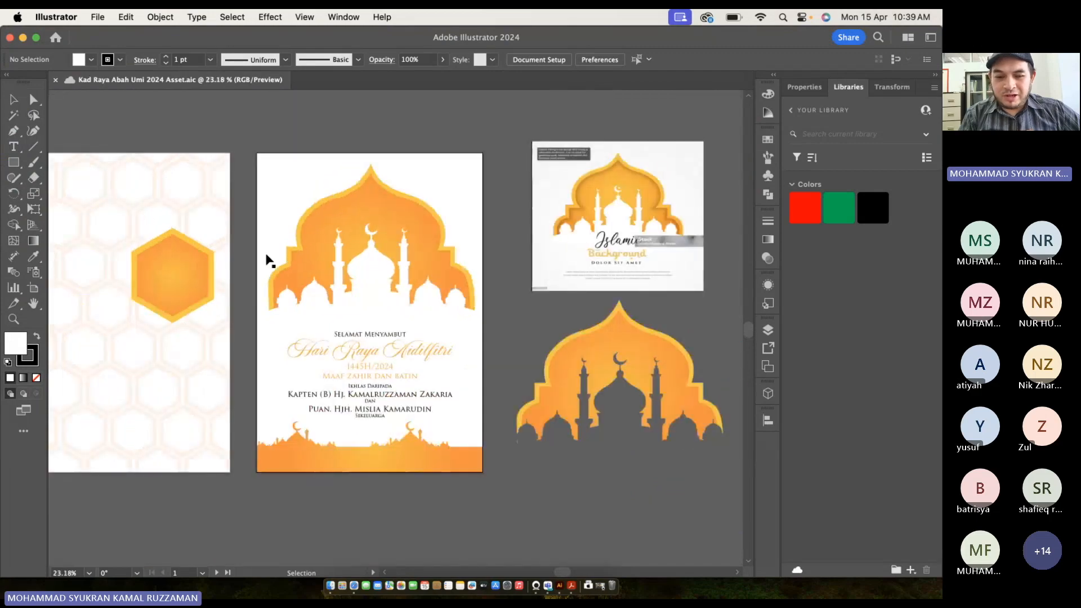
Switch to Finder and view the contents of the Downloads folder.
{"action": "key", "text": "F11"}
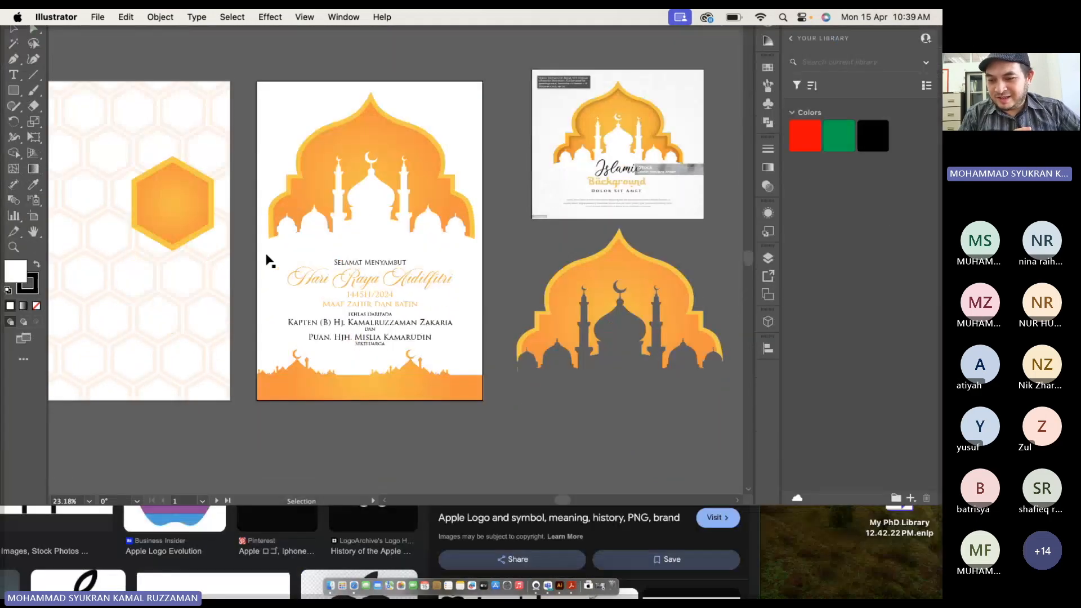
{"action": "left_click", "coordinate": [361, 335]}
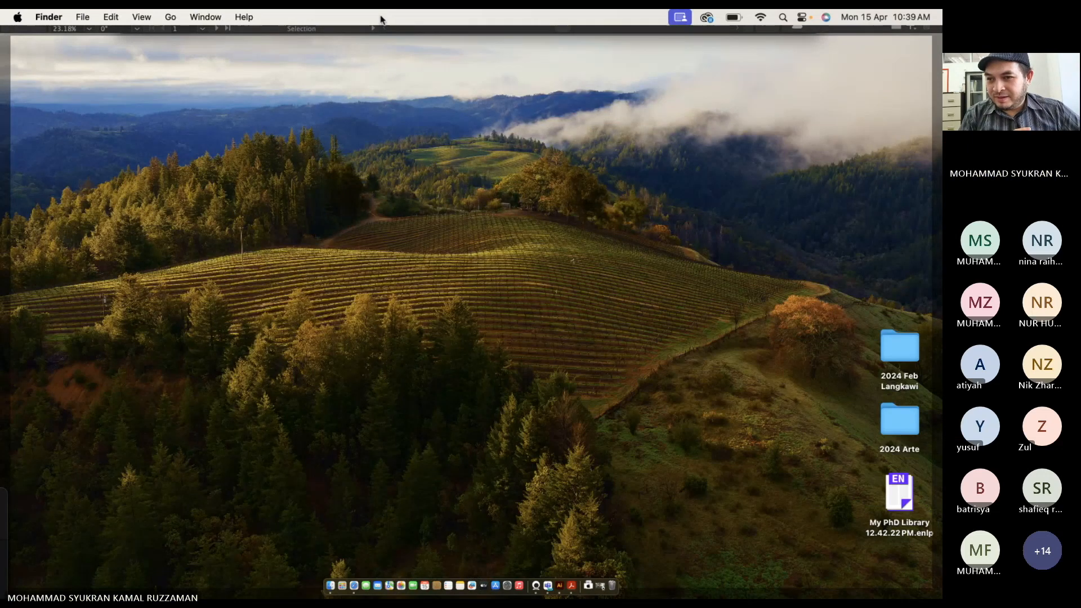
{"action": "right_click", "coordinate": [600, 587]}
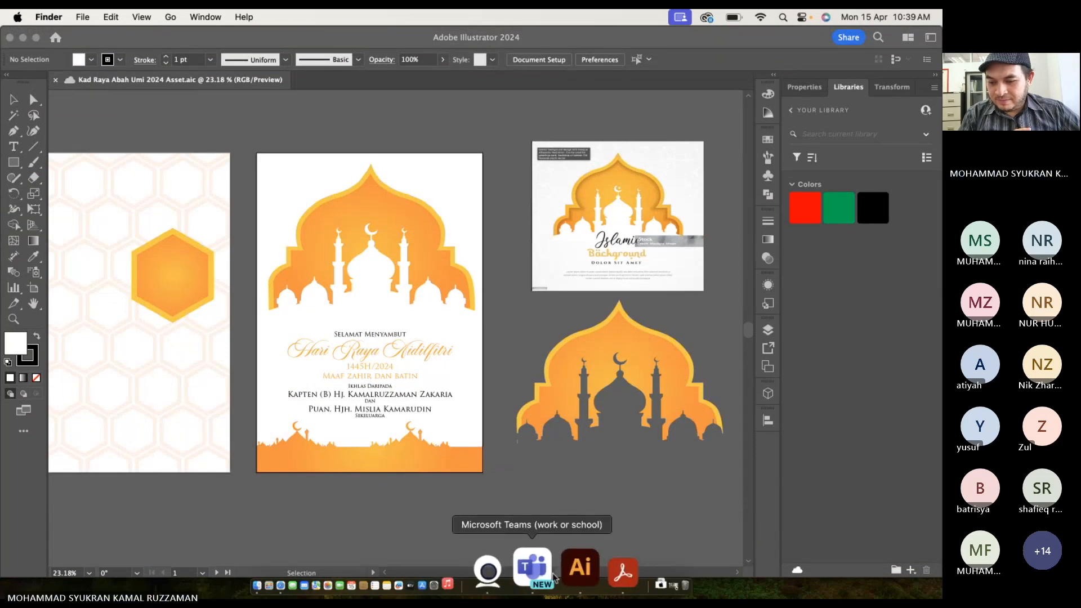
{"action": "left_click", "coordinate": [342, 567]}
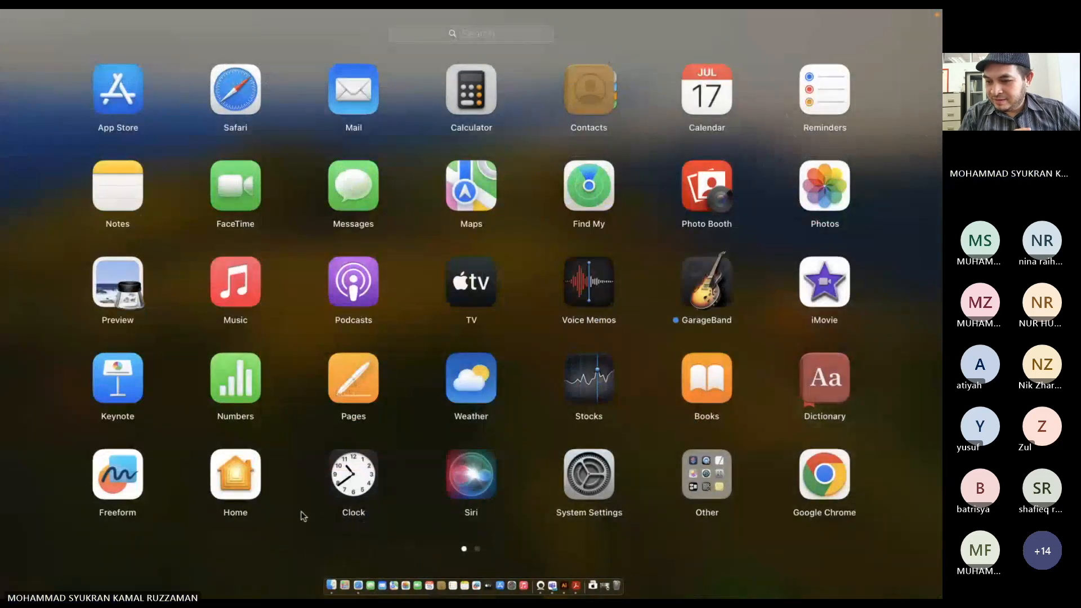
{"action": "left_click", "coordinate": [327, 585]}
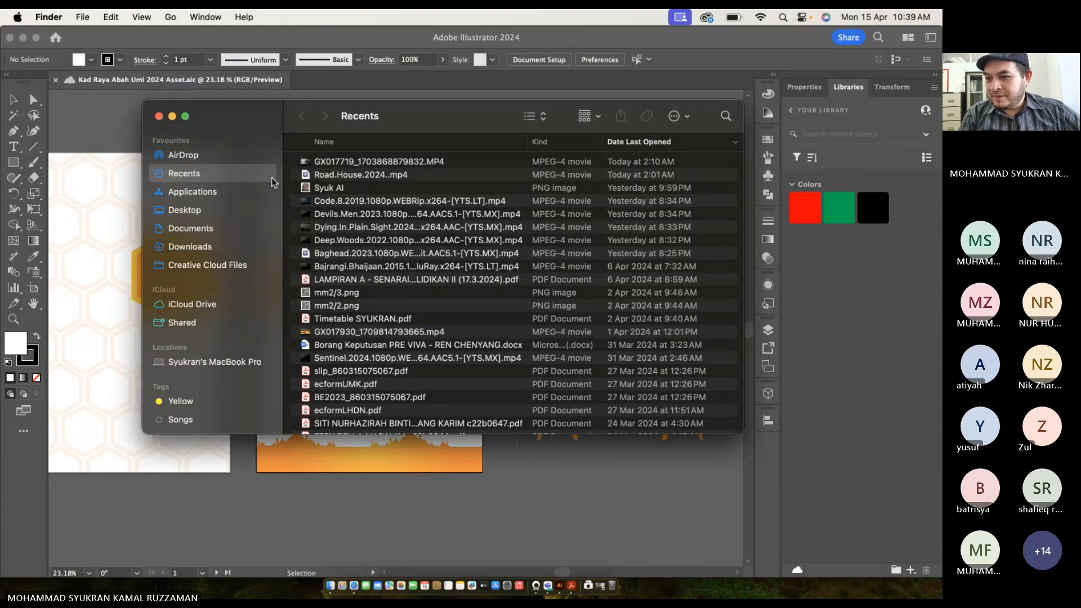
{"action": "left_click", "coordinate": [219, 247]}
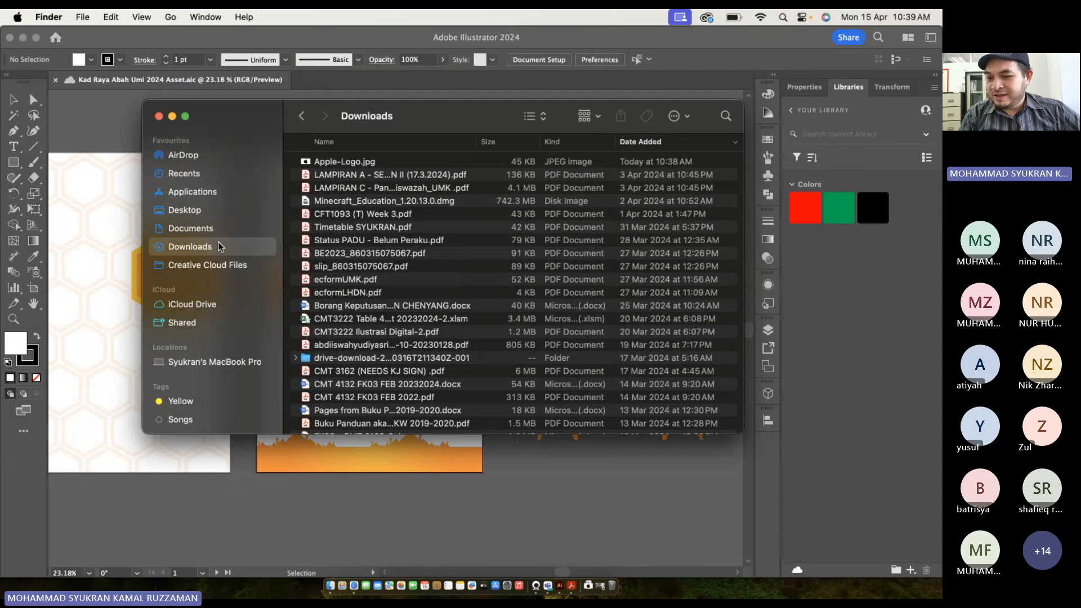
Browse the Desktop, Documents and Applications folders for the finished card renders.
{"action": "left_click", "coordinate": [220, 211]}
{"action": "left_click", "coordinate": [218, 193]}
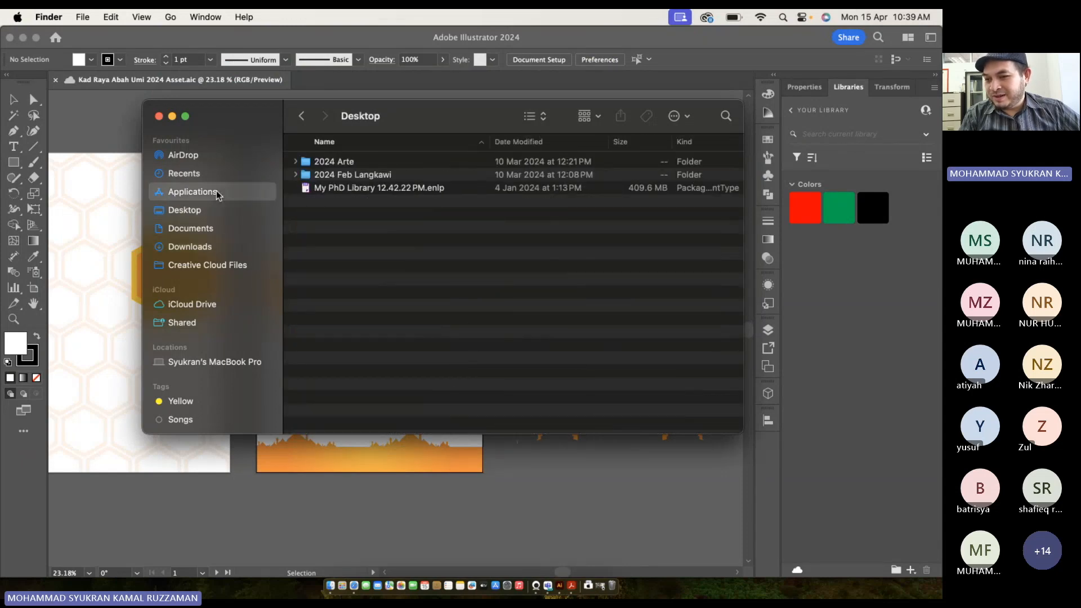
{"action": "left_click", "coordinate": [213, 213]}
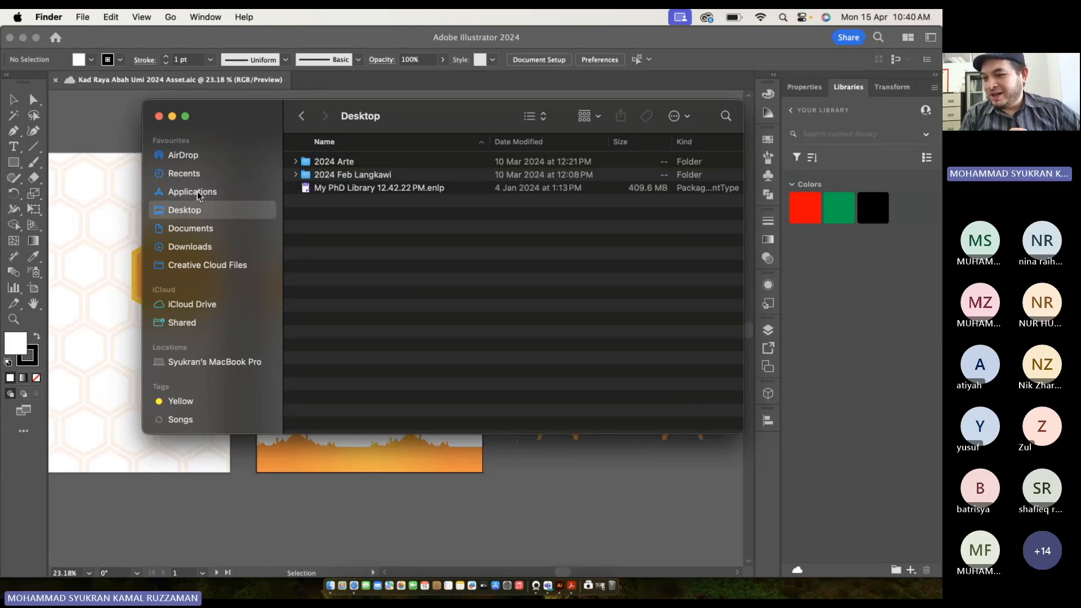
{"action": "left_click", "coordinate": [203, 232]}
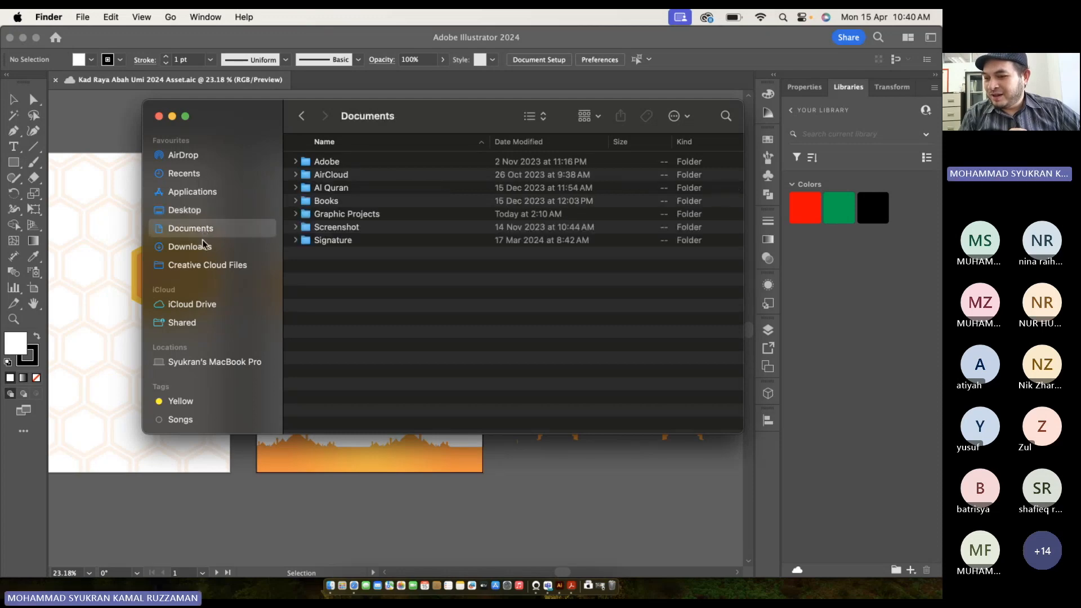
{"action": "left_click", "coordinate": [203, 190]}
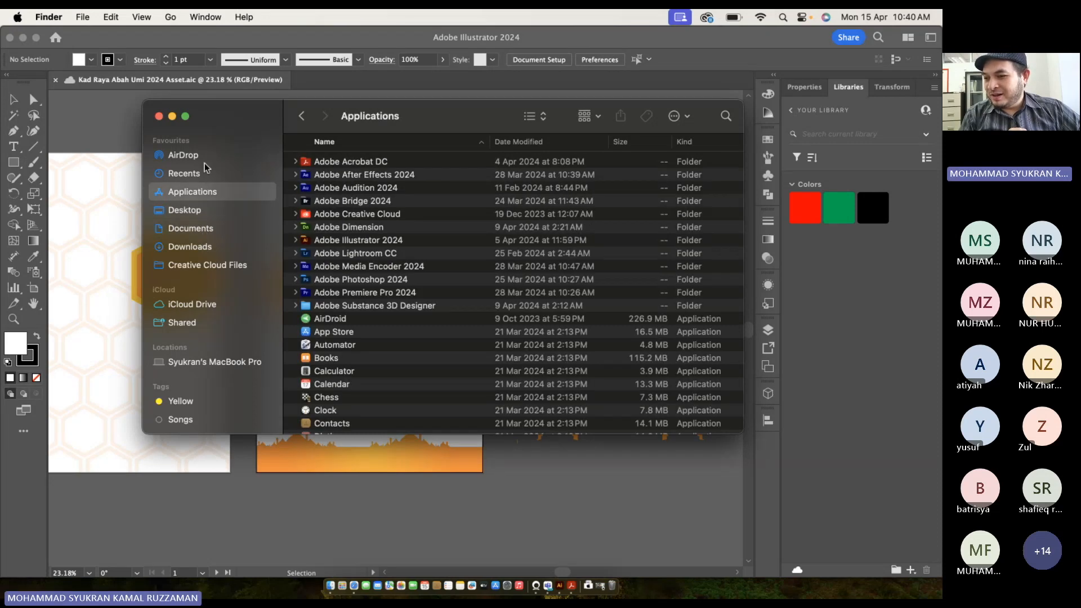
Open the Render folder within Graphic Projects in the Documents folder.
{"action": "left_click", "coordinate": [196, 228]}
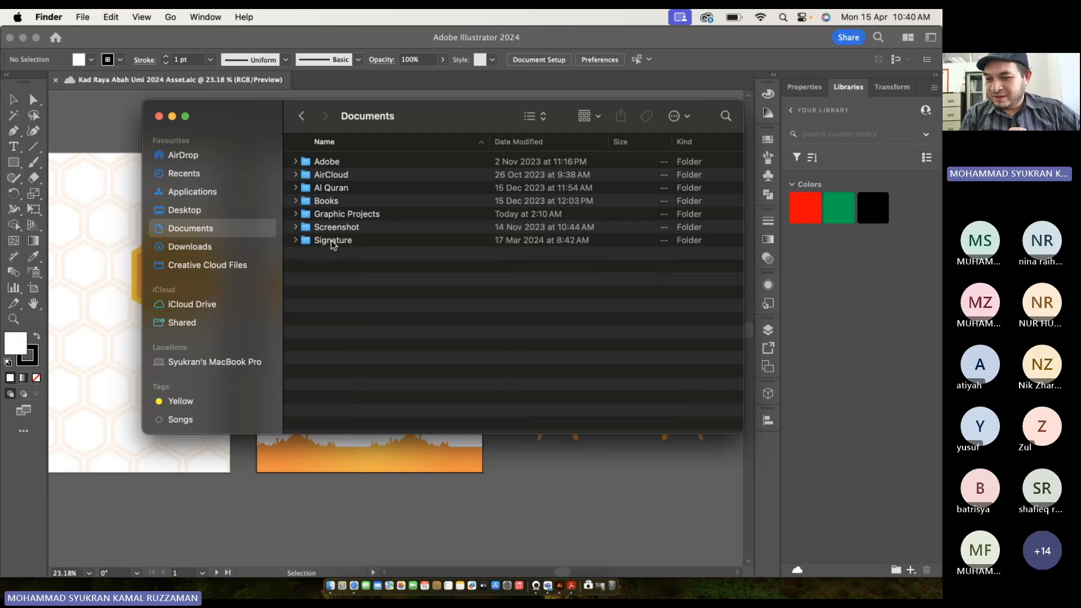
{"action": "left_click", "coordinate": [342, 217]}
{"action": "double_click", "coordinate": [343, 217]}
{"action": "double_click", "coordinate": [336, 163]}
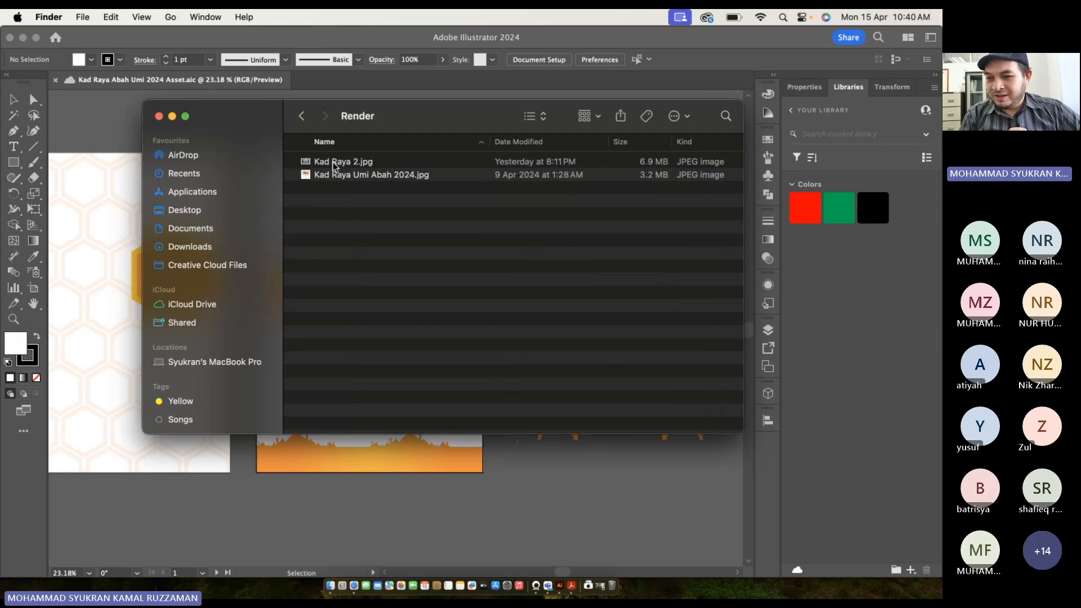
Preview the rendered card image "Kad Raya 2.jpg" and close the preview.
{"action": "left_click", "coordinate": [339, 166]}
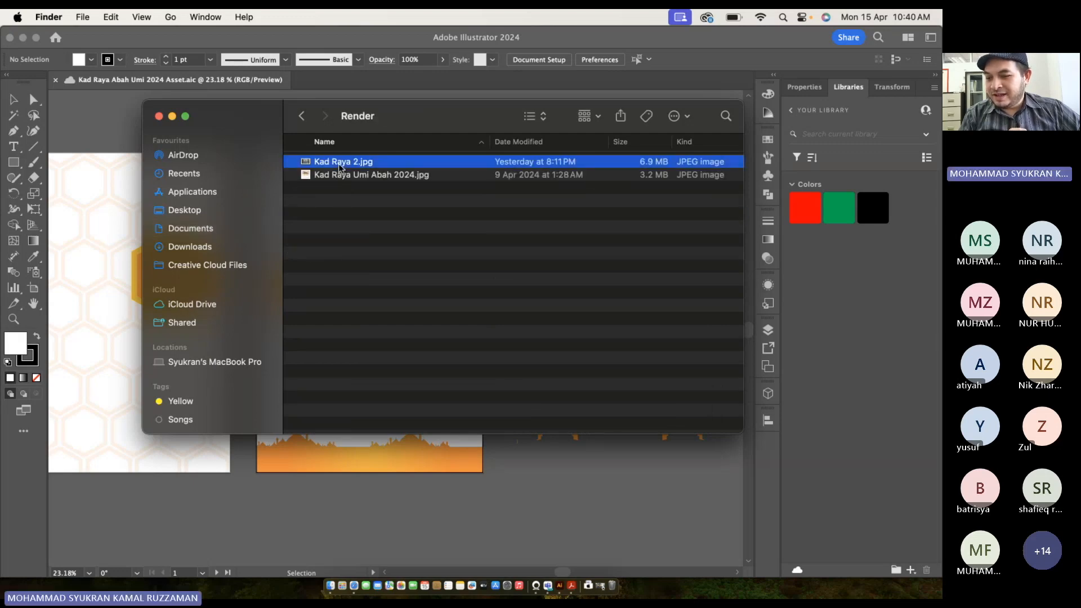
{"action": "key", "text": "space"}
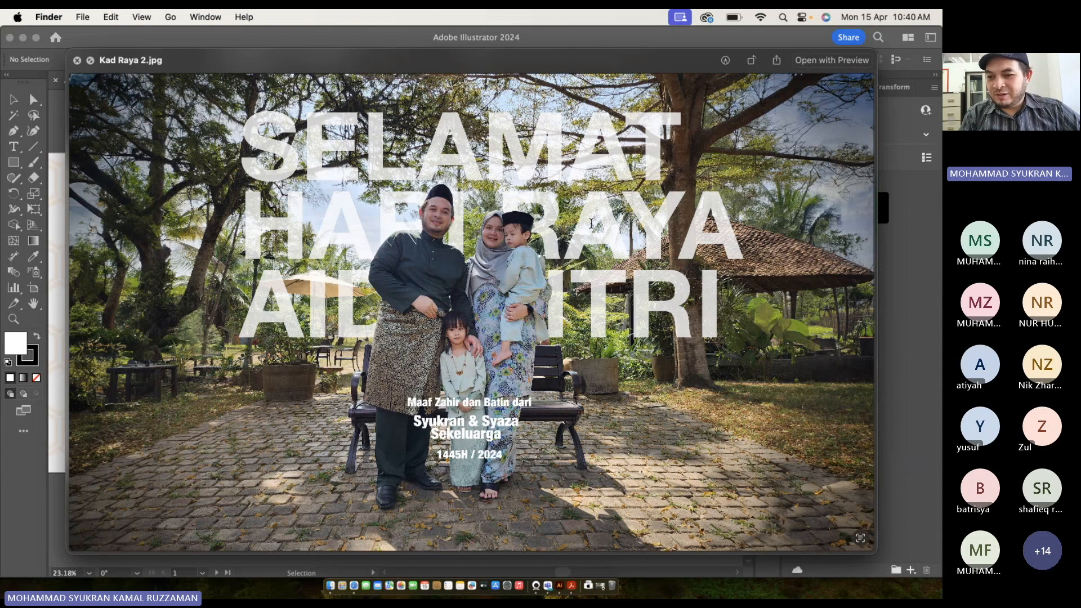
{"action": "key", "text": "space"}
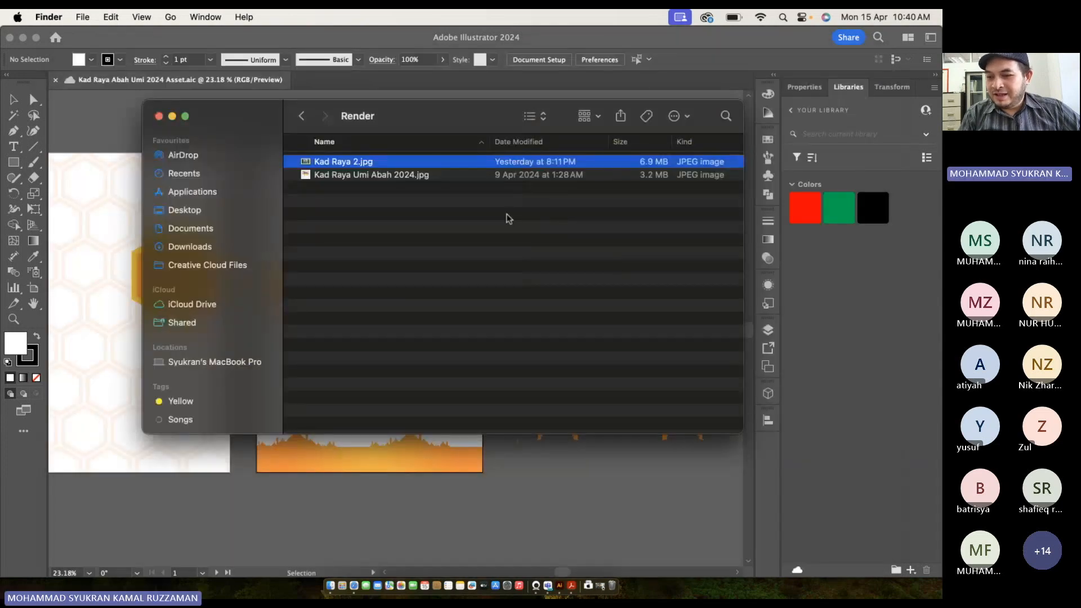
Preview the rendered card "Kad Raya Umi Abah 2024.jpg" and return to its asset document in Illustrator.
{"action": "left_click", "coordinate": [415, 186]}
{"action": "left_click", "coordinate": [413, 179]}
{"action": "key", "text": "space"}
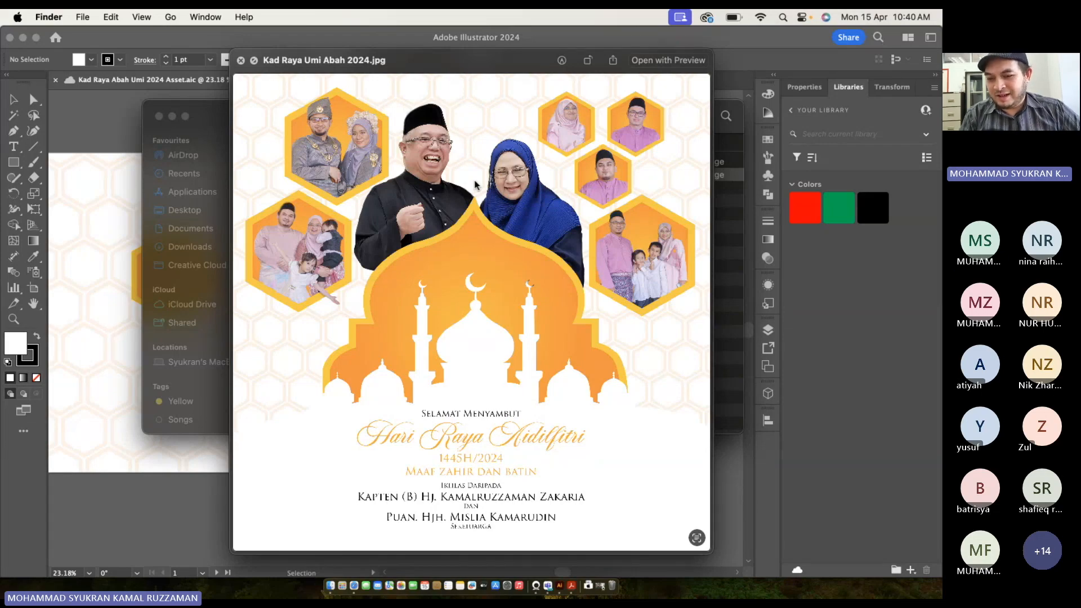
{"action": "key", "text": "space"}
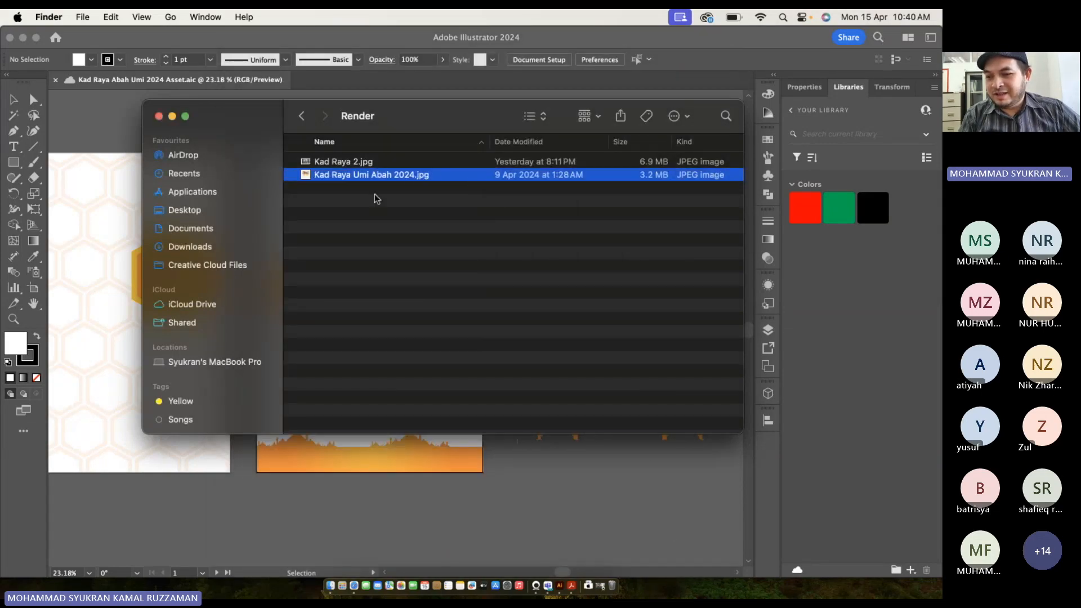
{"action": "left_click", "coordinate": [99, 223]}
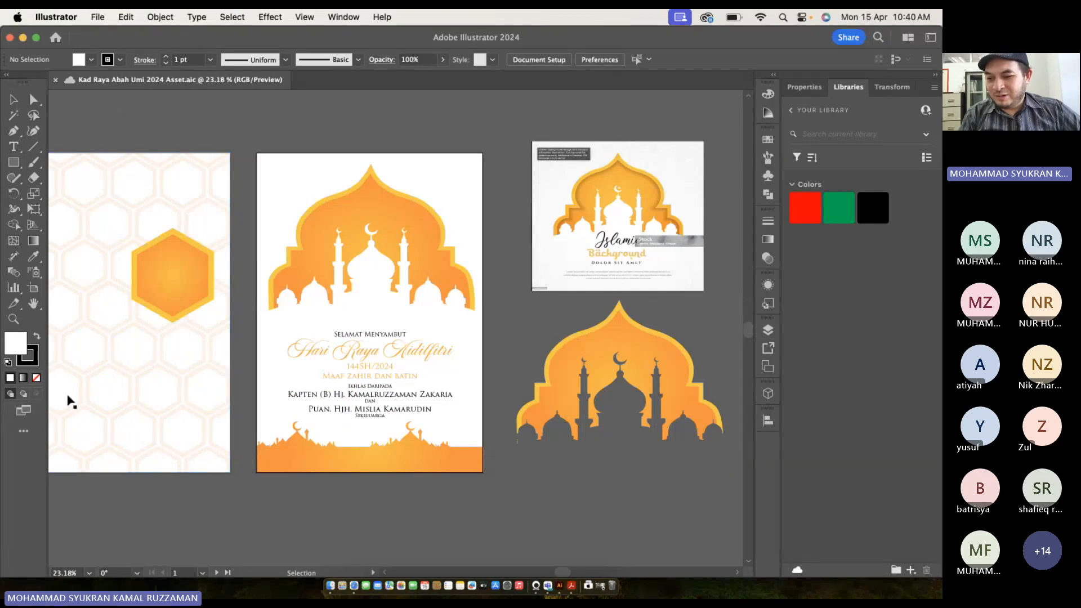
Move the Islamic Background reference image slightly higher beside the finished Hari Raya card and clear the selection.
{"action": "scroll", "coordinate": [178, 392], "scroll_direction": "left", "scroll_amount": 2}
{"action": "scroll", "coordinate": [178, 389], "scroll_direction": "left", "scroll_amount": 2}
{"action": "scroll", "coordinate": [178, 388], "scroll_direction": "up", "scroll_amount": 1}
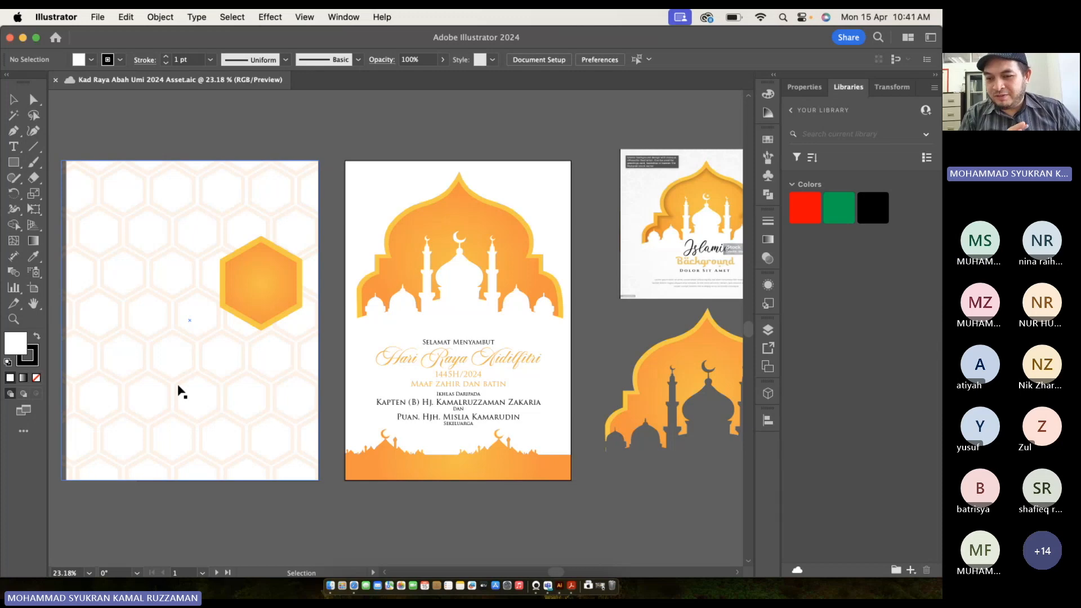
{"action": "scroll", "coordinate": [181, 393], "scroll_direction": "right", "scroll_amount": 3}
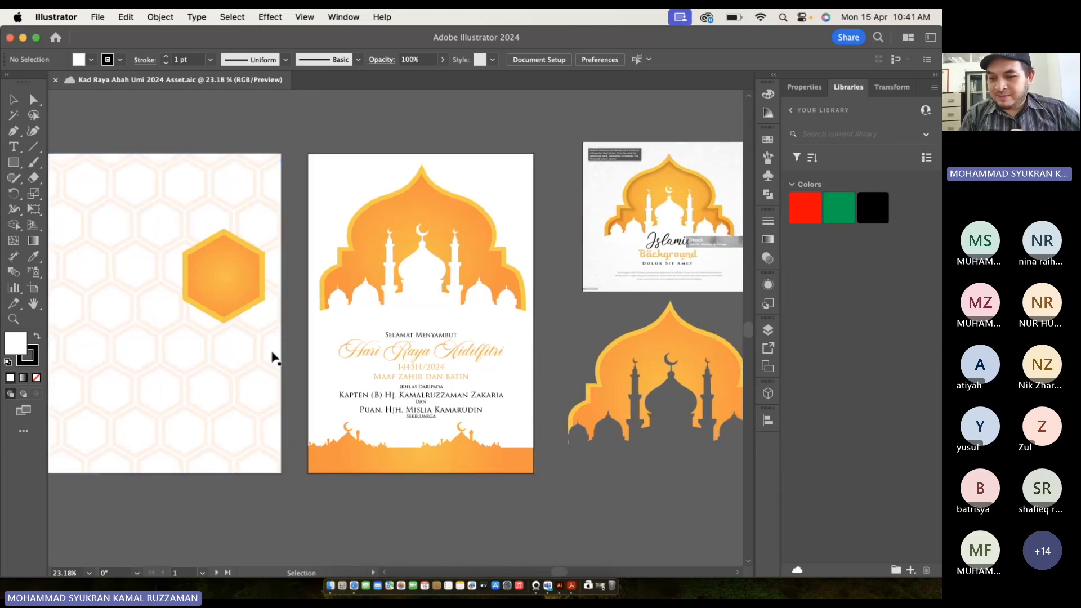
{"action": "scroll", "coordinate": [273, 358], "scroll_direction": "right", "scroll_amount": 2}
{"action": "scroll", "coordinate": [275, 359], "scroll_direction": "left", "scroll_amount": 1}
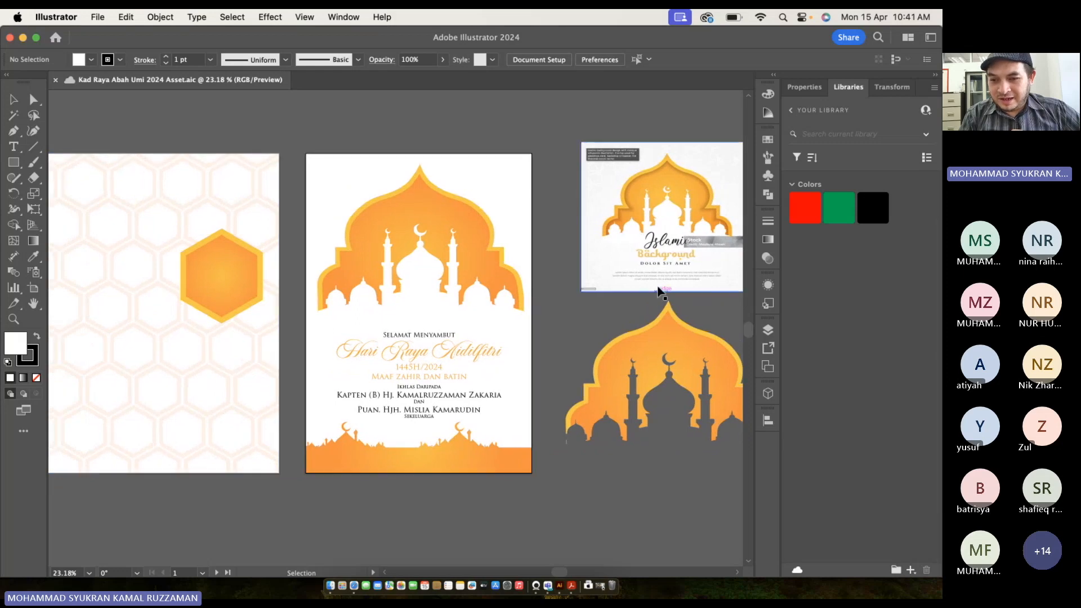
{"action": "left_click", "coordinate": [638, 215]}
{"action": "left_click_drag", "start_coordinate": [638, 216], "coordinate": [620, 203]}
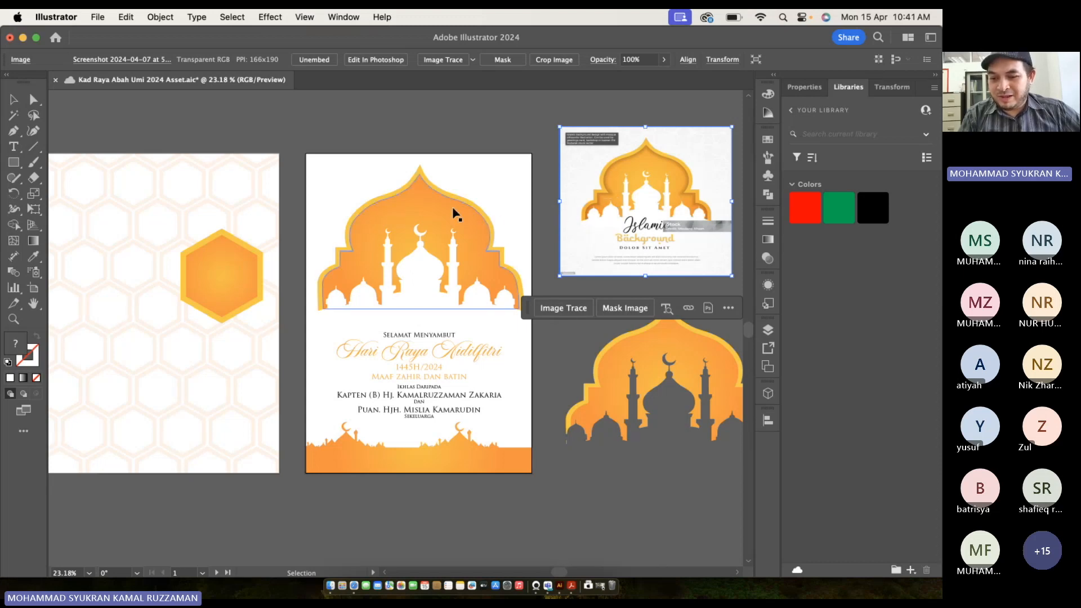
{"action": "left_click_drag", "start_coordinate": [608, 403], "coordinate": [599, 493]}
{"action": "left_click_drag", "start_coordinate": [559, 401], "coordinate": [570, 312]}
{"action": "left_click", "coordinate": [550, 294]}
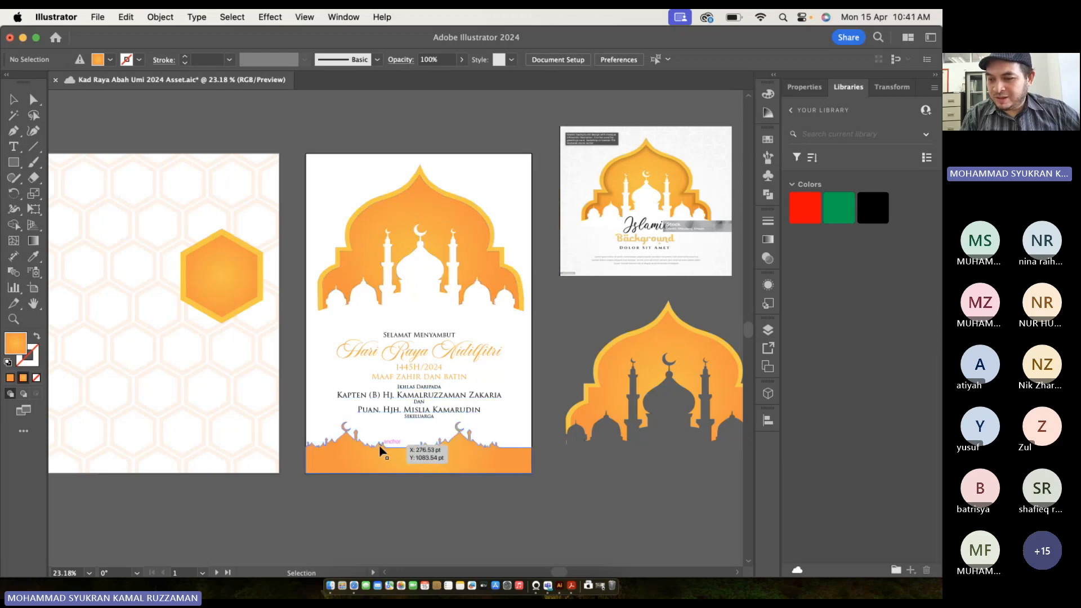
Examine the greeting text on the finished Hari Raya card and close the asset document.
{"action": "scroll", "coordinate": [372, 407], "scroll_direction": "up", "scroll_amount": 5}
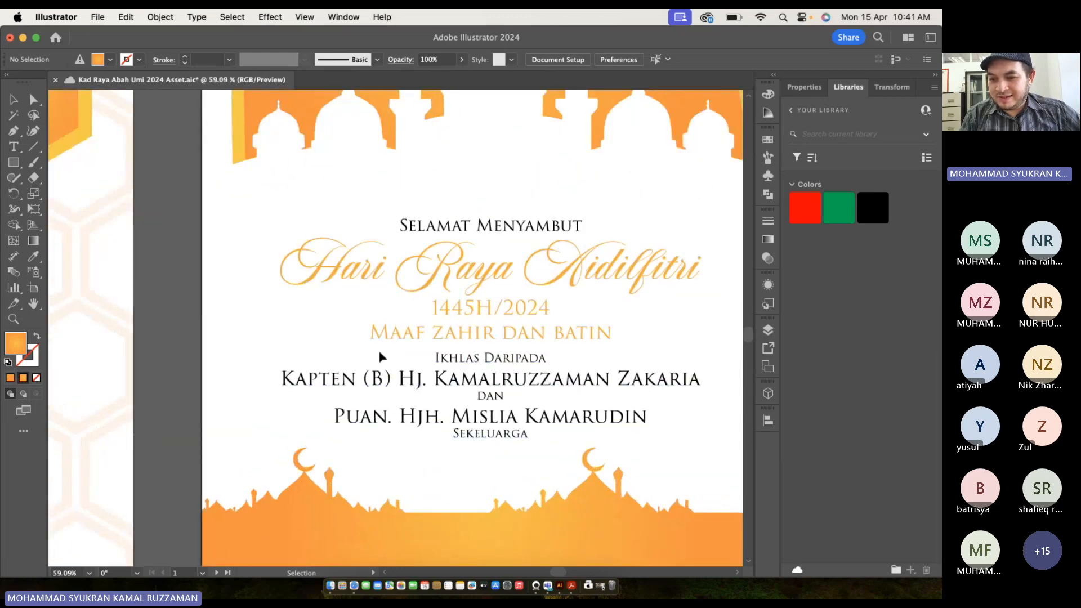
{"action": "scroll", "coordinate": [380, 356], "scroll_direction": "down", "scroll_amount": 3}
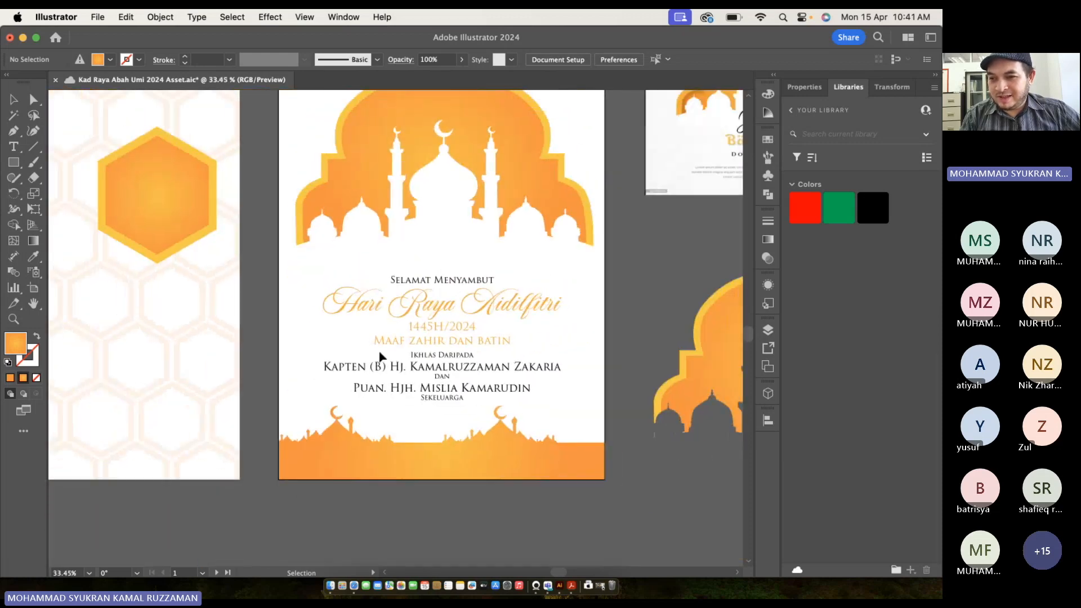
{"action": "left_click", "coordinate": [55, 80]}
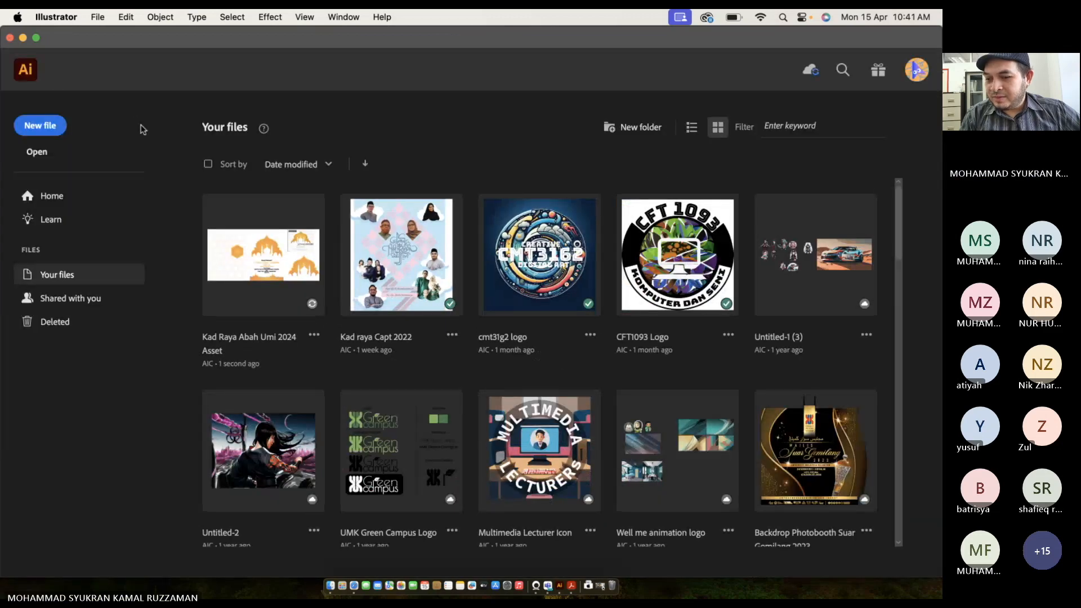
Filter the cloud files by "kad ra" and open the sheep-themed akikah invitation card.
{"action": "left_click", "coordinate": [821, 126]}
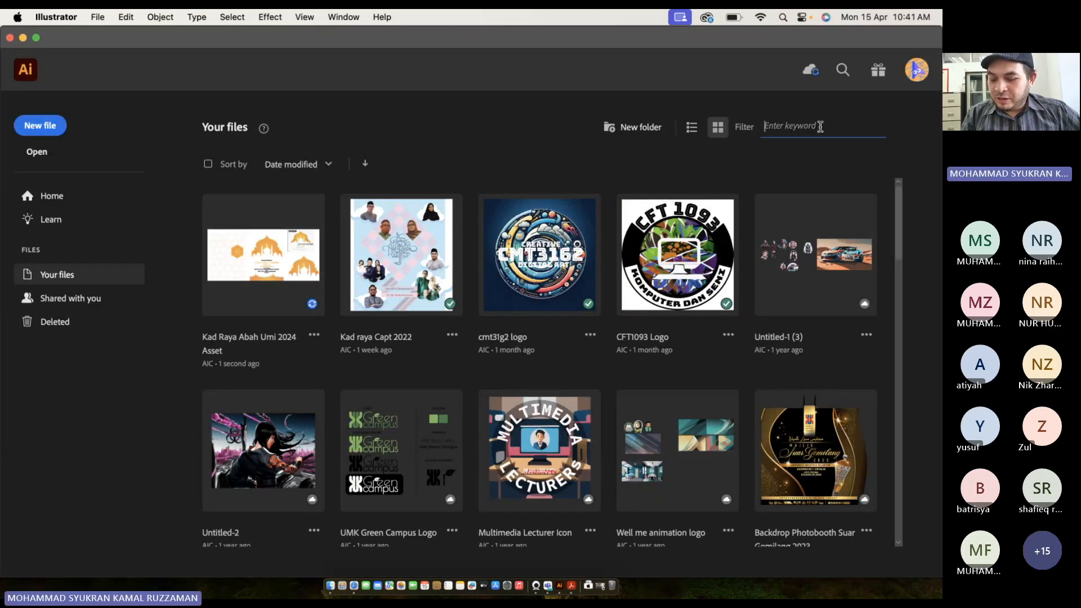
{"action": "type", "text": "kad ra"}
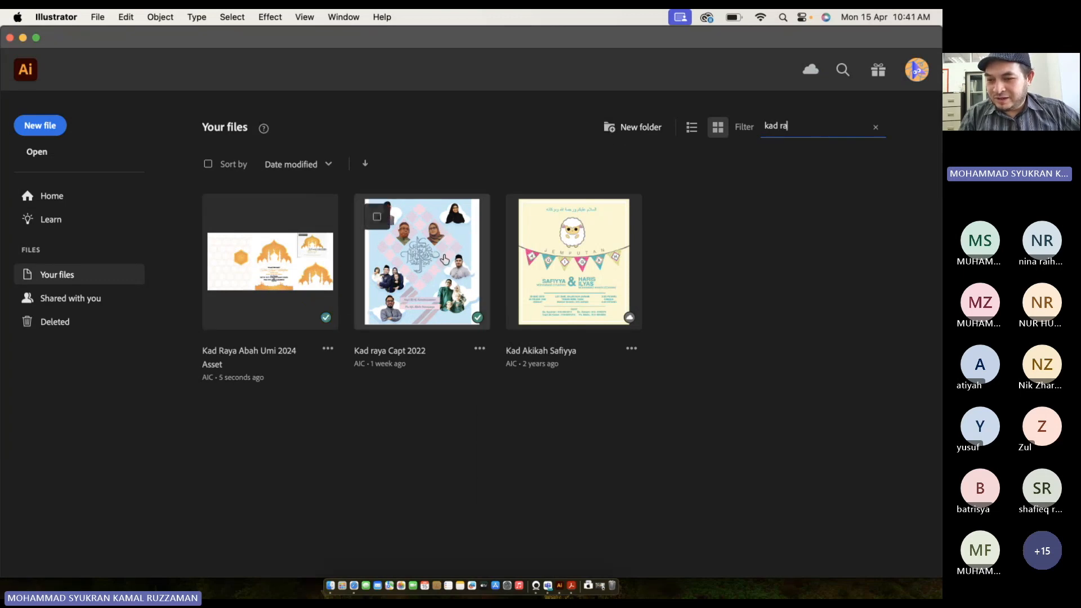
{"action": "left_click", "coordinate": [563, 276]}
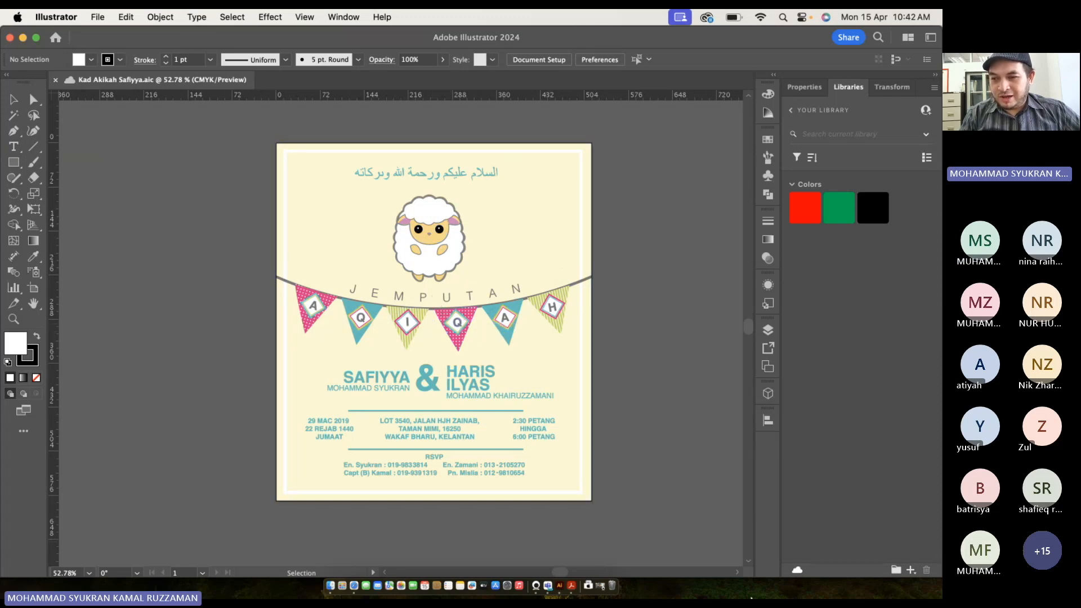
Launch Photoshop 2024, search for "kad raya" and open "Kad Raya Abah Umi 2021.psdc".
{"action": "mouse_move", "coordinate": [941, 598]}
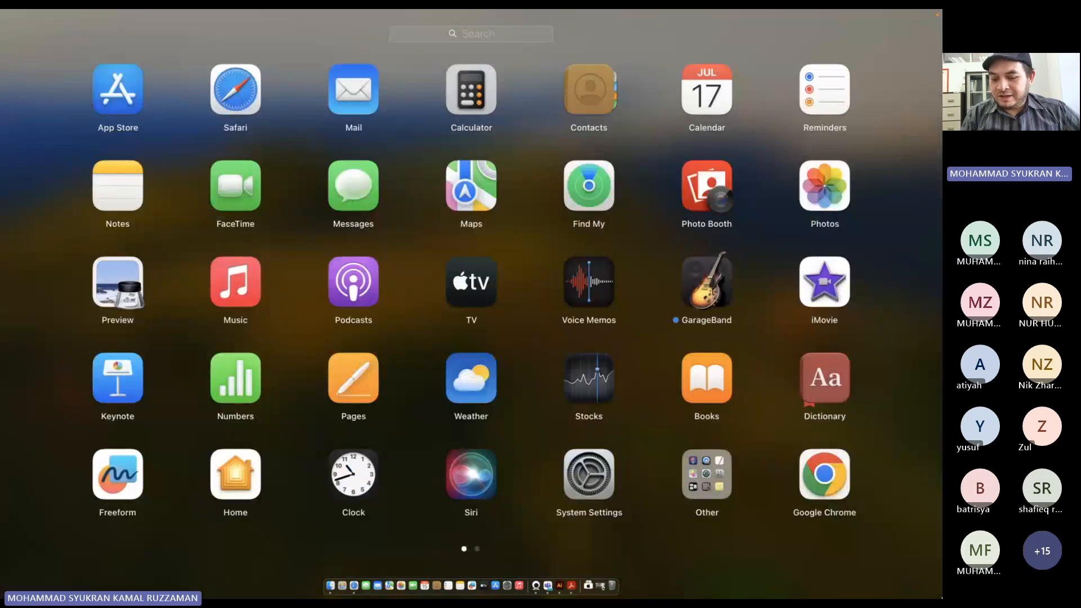
{"action": "type", "text": "pho"}
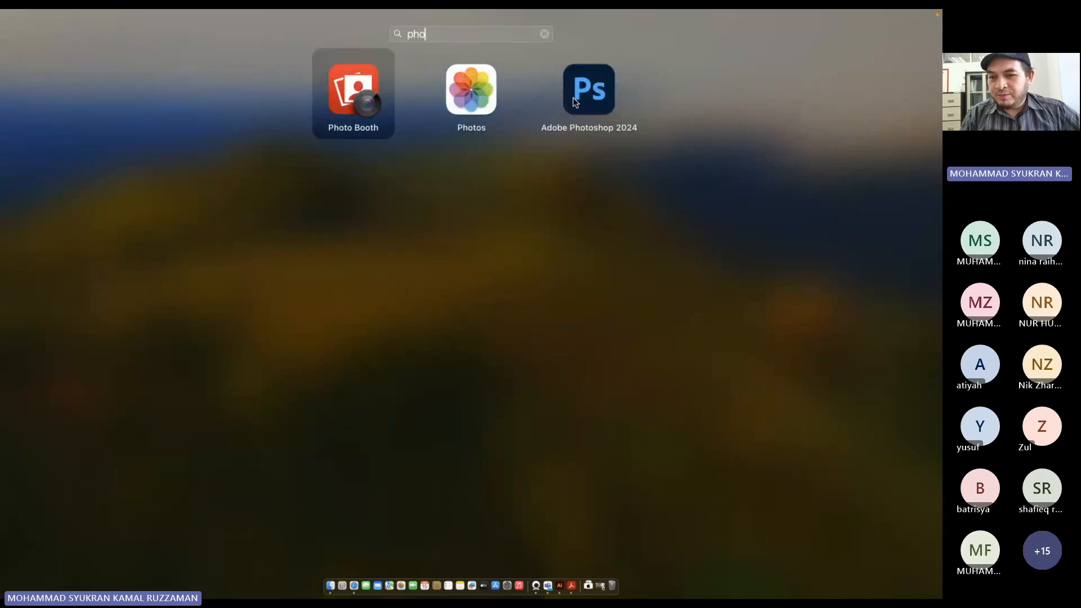
{"action": "left_click", "coordinate": [572, 101]}
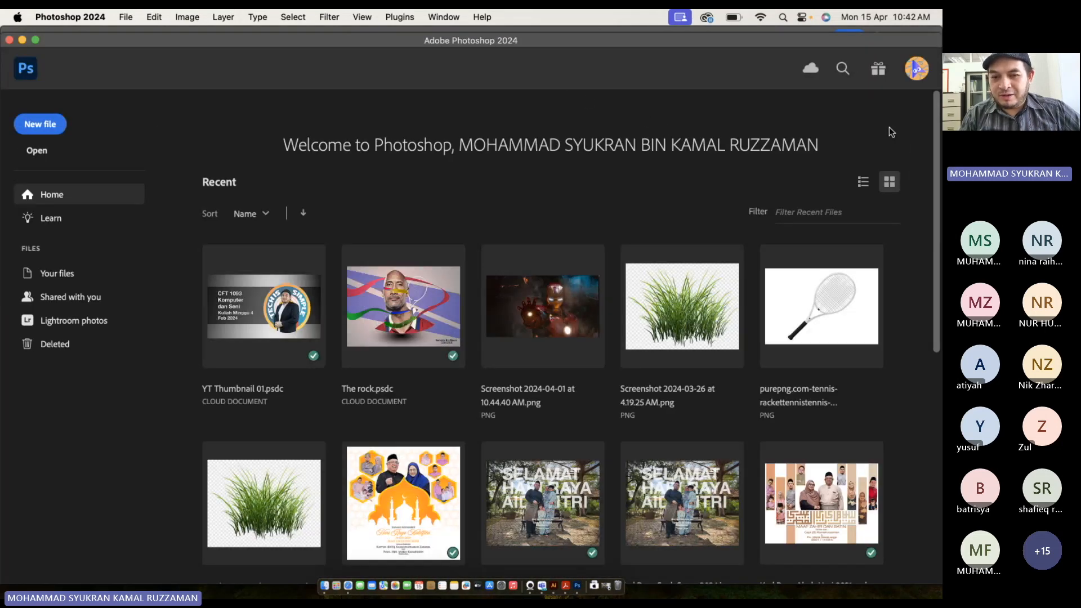
{"action": "left_click", "coordinate": [843, 71]}
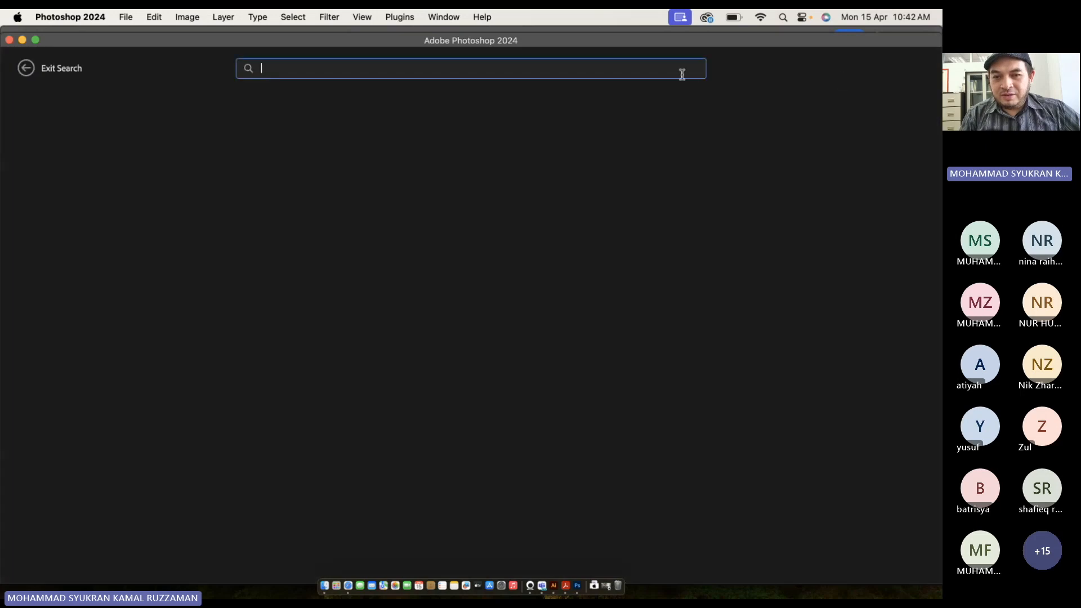
{"action": "type", "text": "kad raya"}
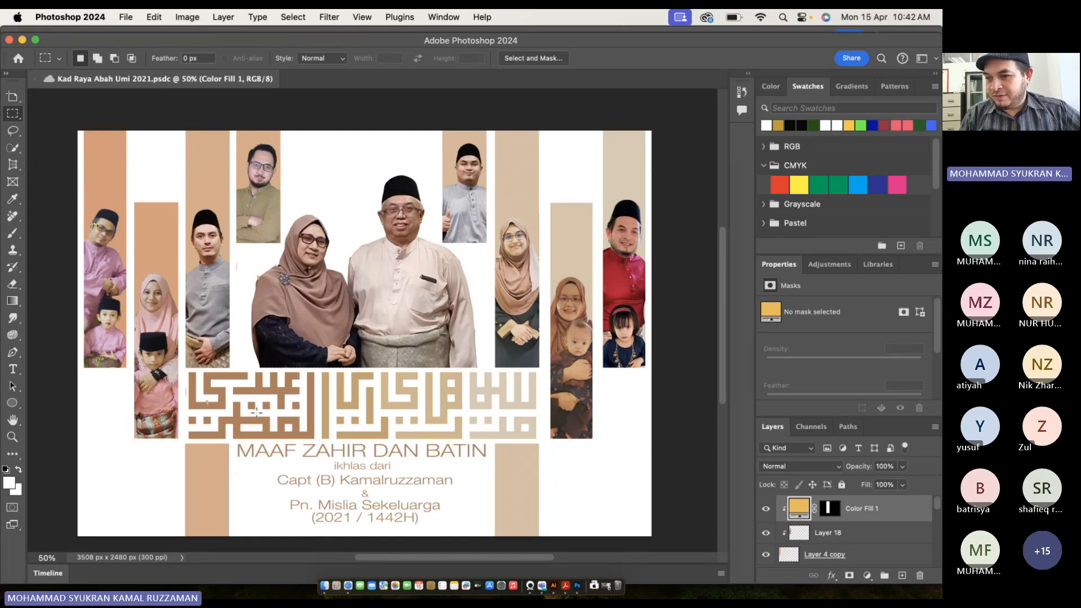
Close the 2021 card and the Photoshop window, and close the akikah card in Illustrator.
{"action": "left_click", "coordinate": [38, 81]}
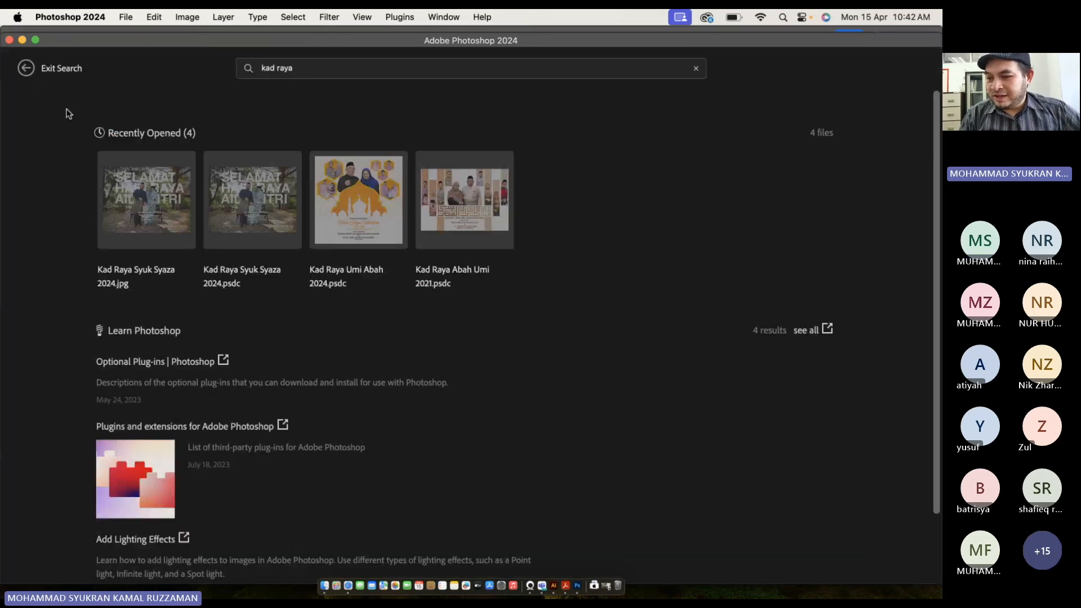
{"action": "left_click", "coordinate": [10, 40]}
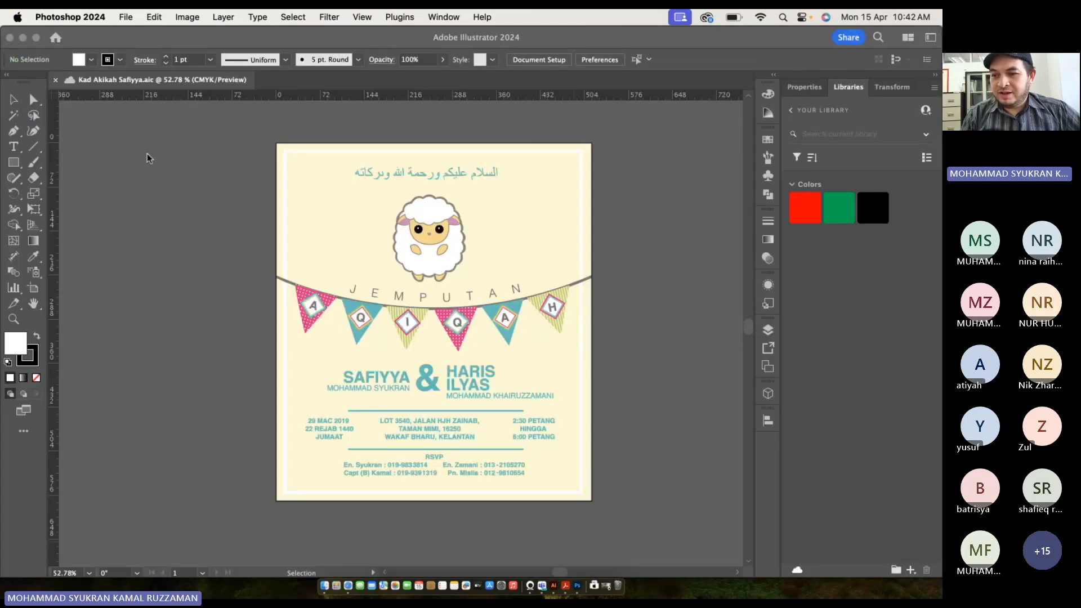
{"action": "left_click", "coordinate": [56, 83]}
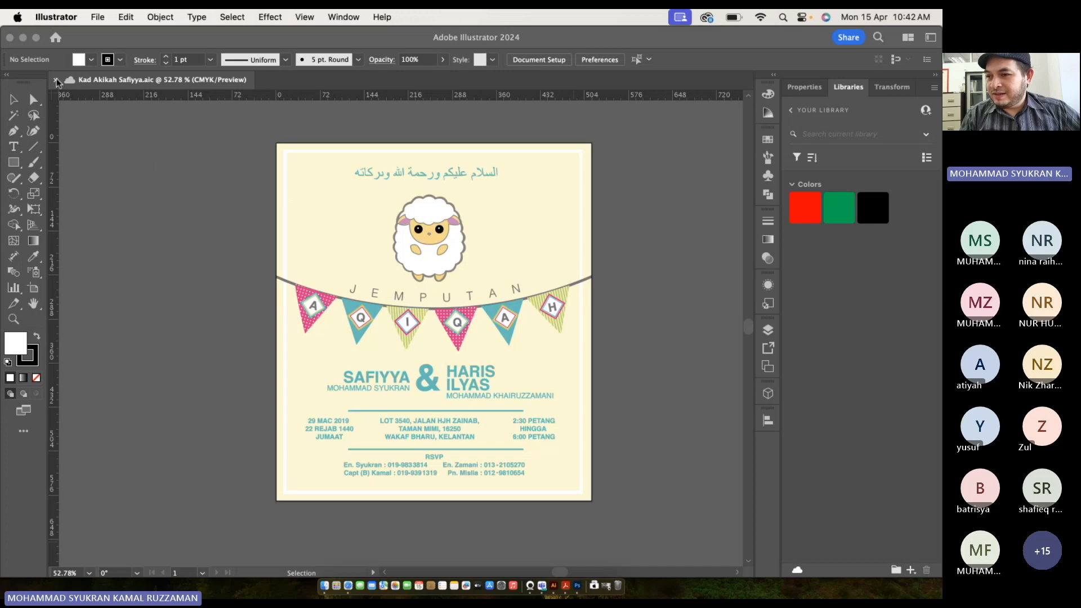
{"action": "left_click", "coordinate": [56, 83]}
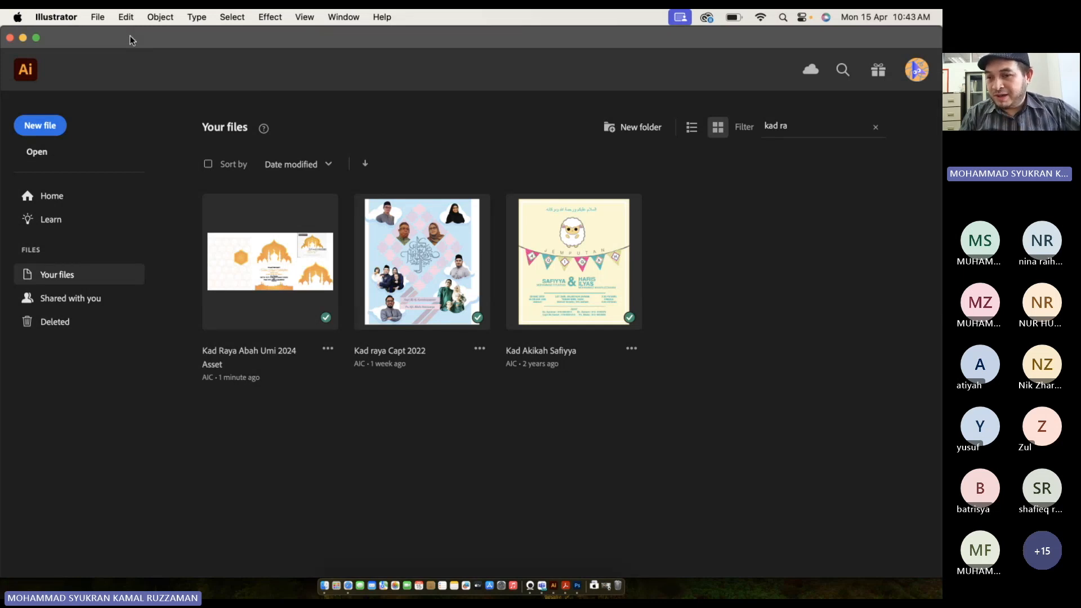
Start a new document and choose the A3 preset from the full set of print presets.
{"action": "left_click", "coordinate": [99, 18]}
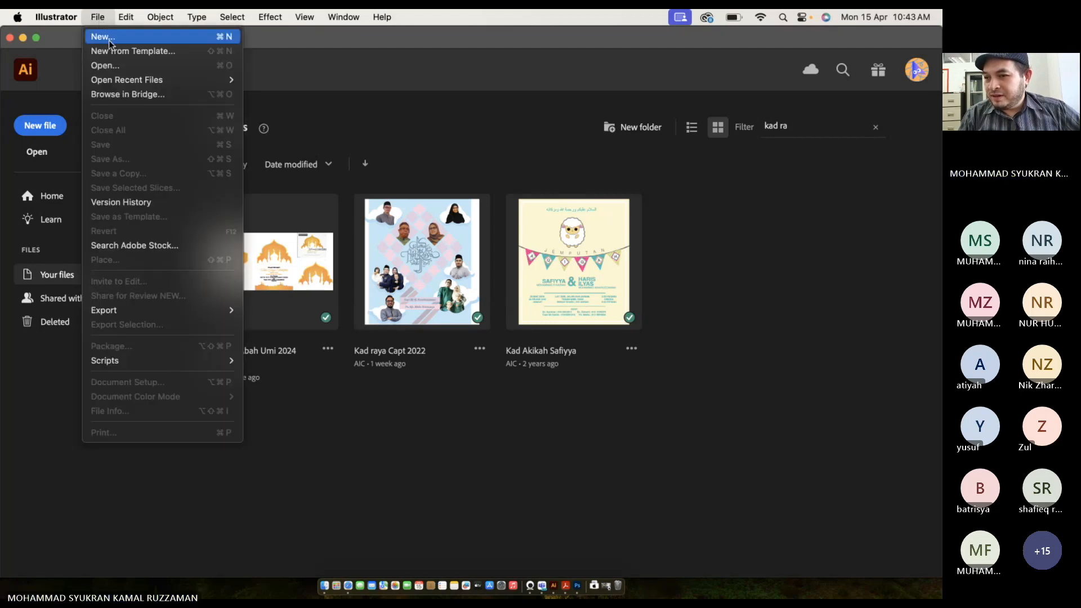
{"action": "left_click", "coordinate": [109, 37]}
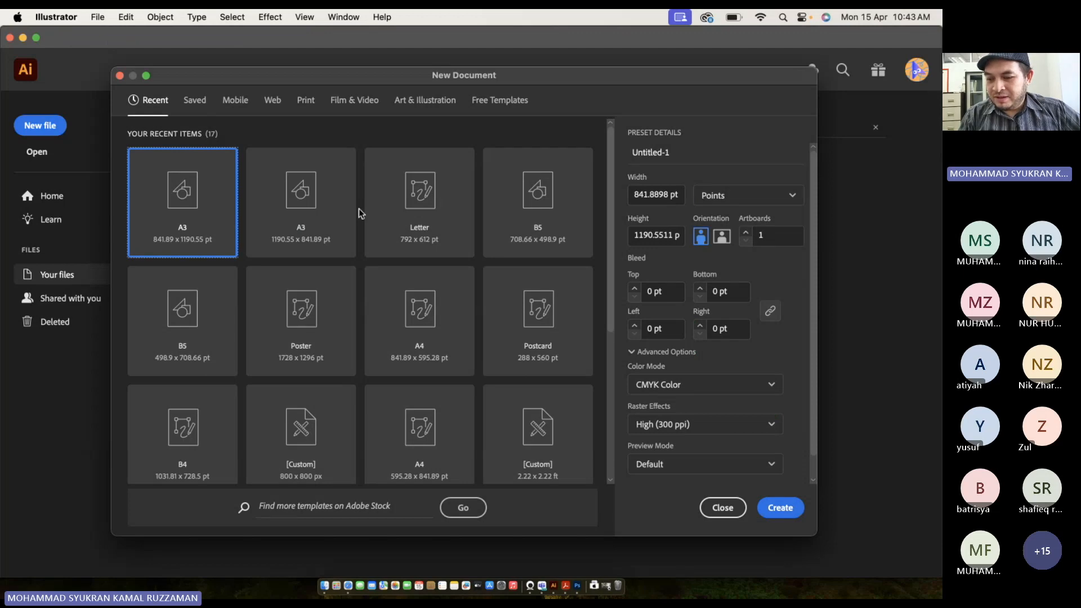
{"action": "key", "text": "ctrl+Up"}
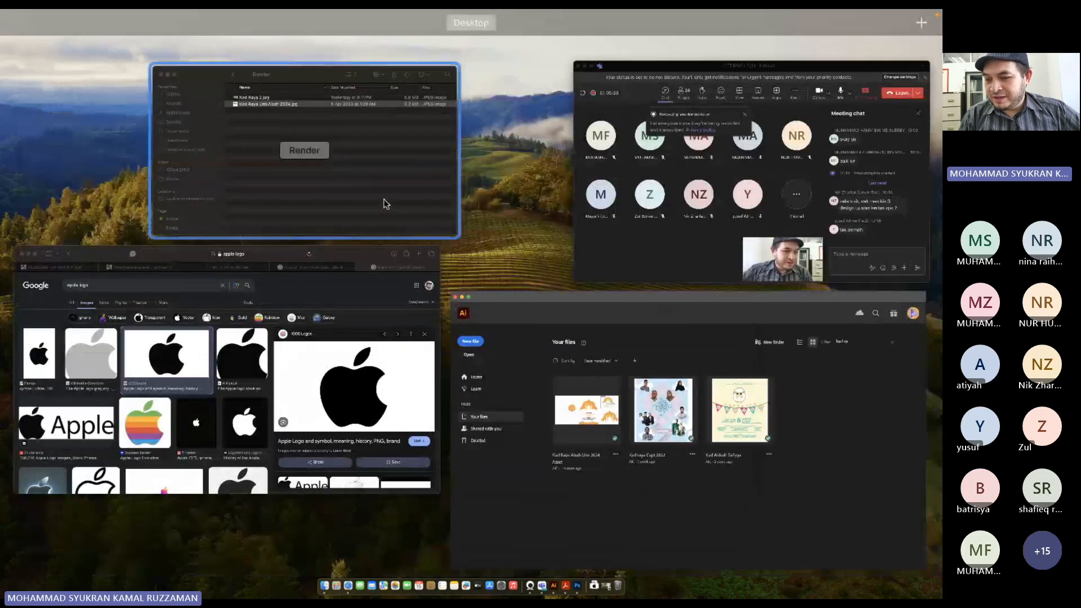
{"action": "key", "text": "ctrl+Up"}
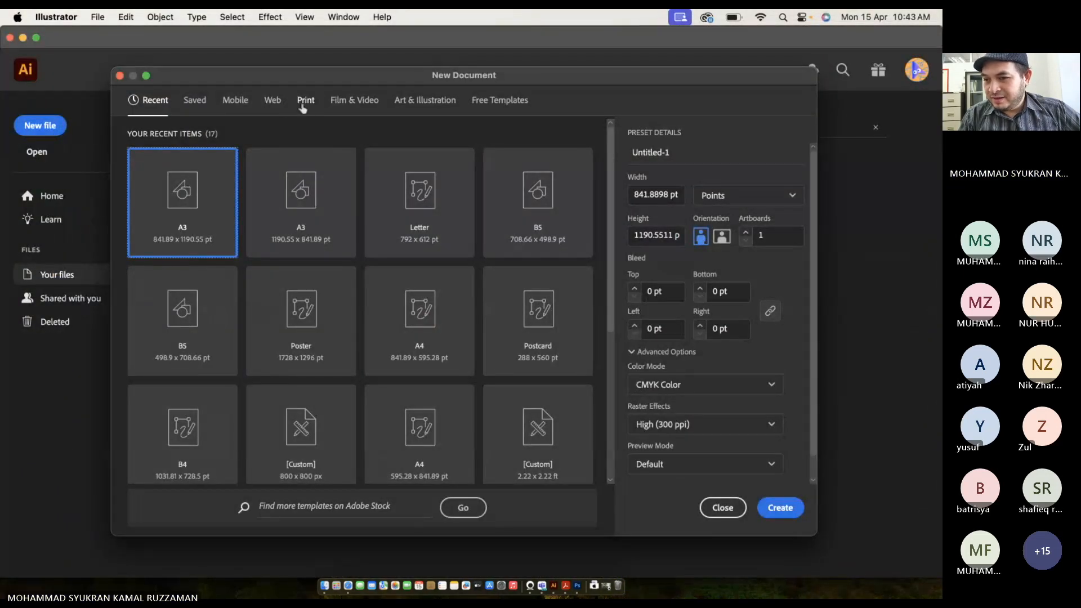
{"action": "left_click", "coordinate": [303, 104]}
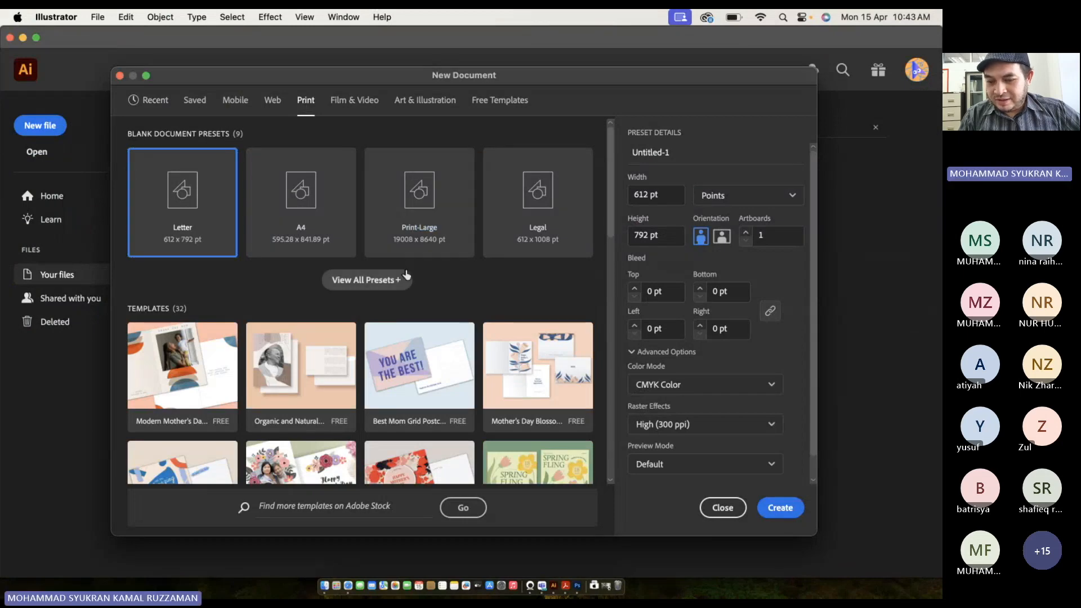
{"action": "left_click", "coordinate": [407, 277]}
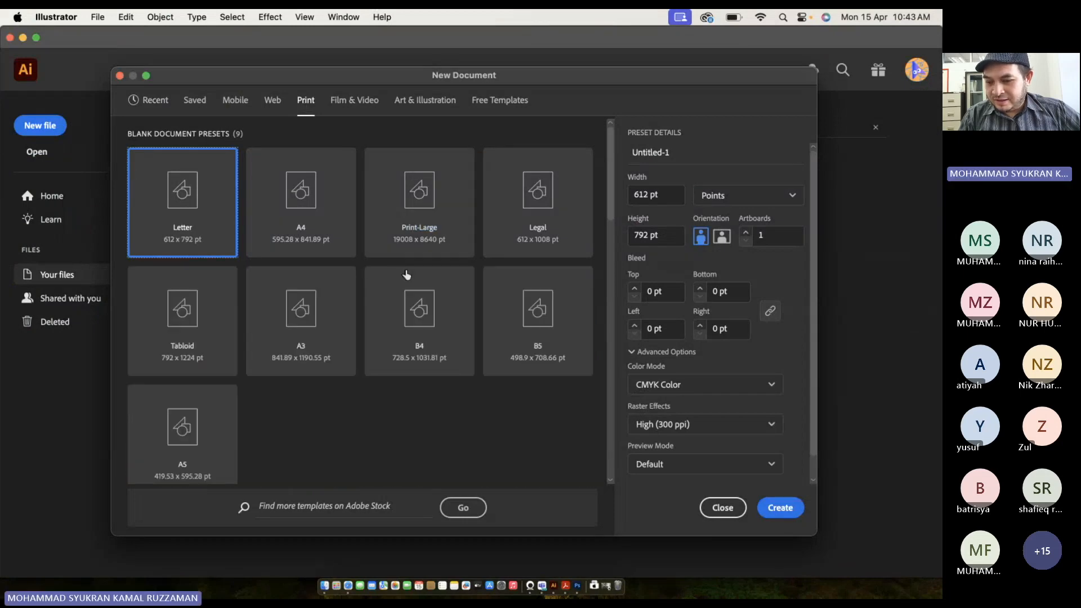
{"action": "left_click", "coordinate": [315, 367]}
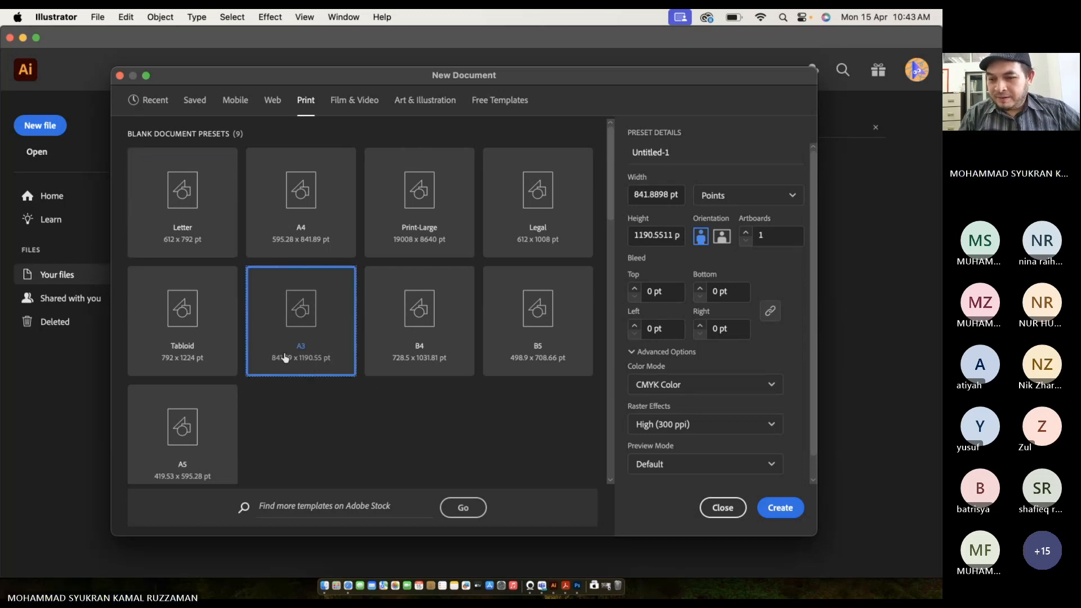
Switch to the Teams meeting to check its participants, and return to the new document setup in Illustrator.
{"action": "key", "text": "ctrl+Up"}
{"action": "left_click", "coordinate": [655, 218]}
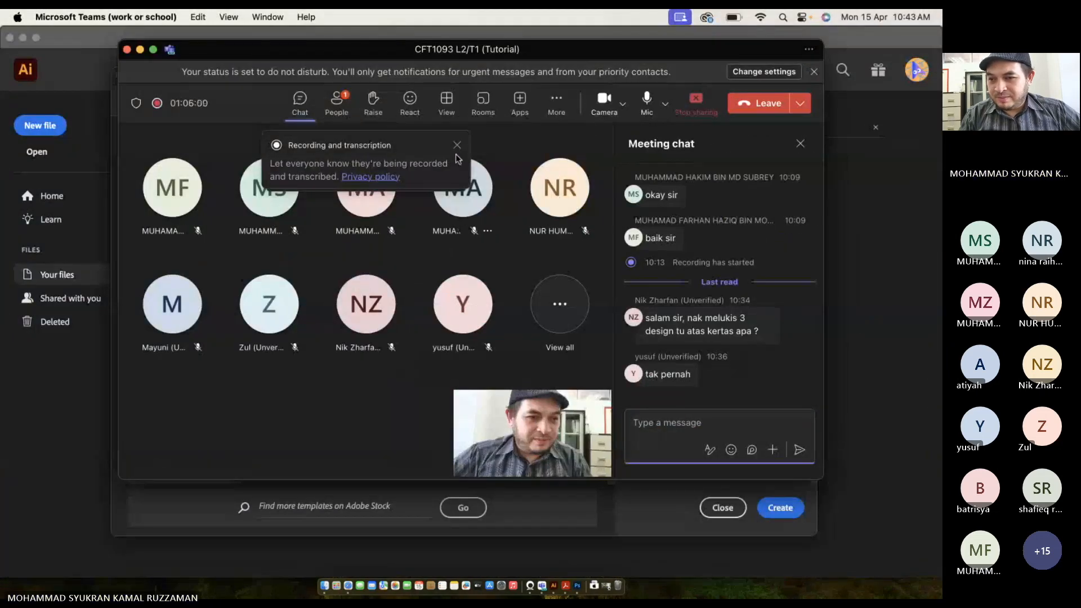
{"action": "left_click", "coordinate": [344, 105]}
{"action": "left_click", "coordinate": [773, 267]}
{"action": "left_click", "coordinate": [936, 363]}
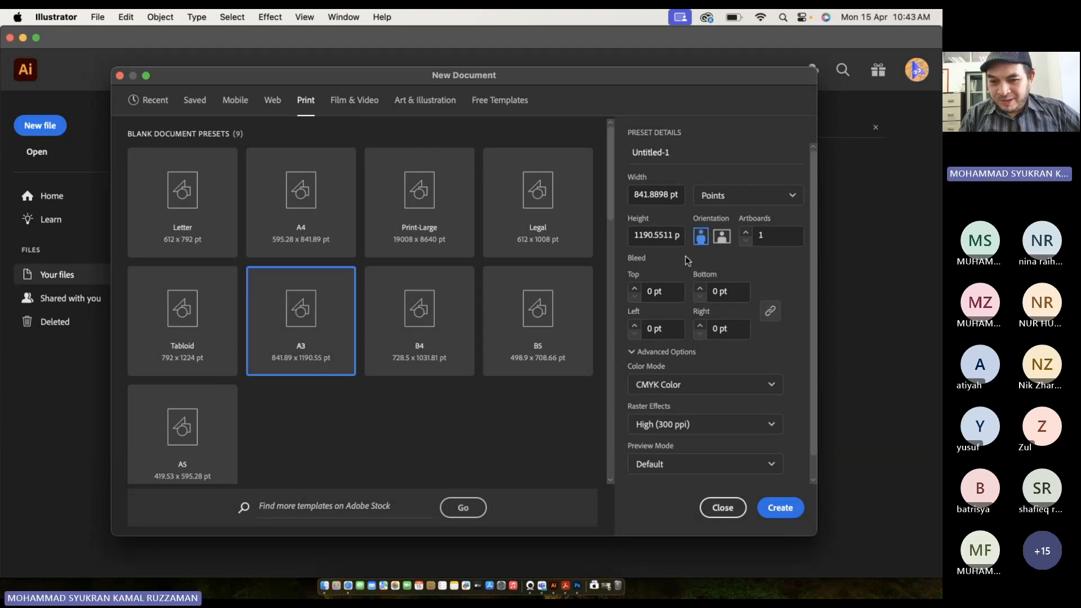
Try the landscape orientation for the A3 document and switch back to portrait.
{"action": "left_click", "coordinate": [730, 241]}
{"action": "left_click", "coordinate": [709, 239]}
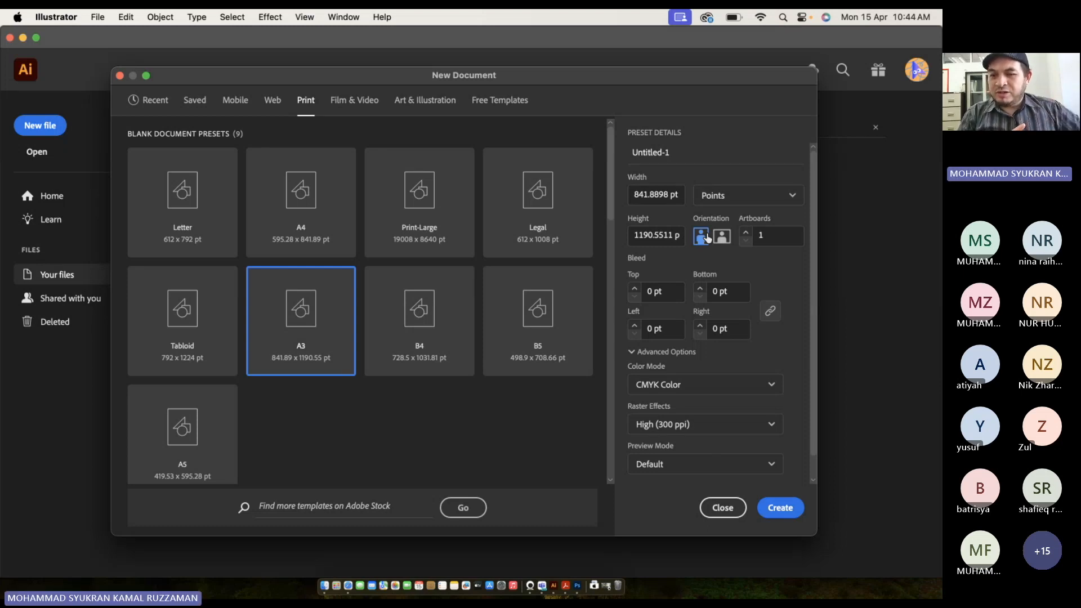
{"action": "left_click", "coordinate": [721, 237]}
{"action": "left_click", "coordinate": [701, 236]}
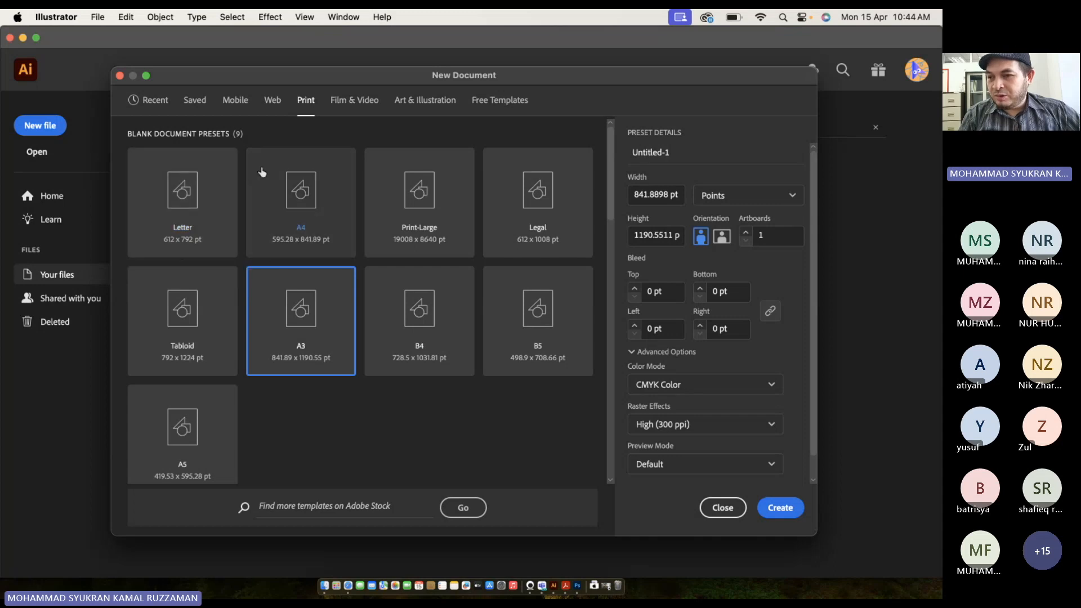
Create an RGB document from the 288 x 560 pt Postcard preset for art and illustration.
{"action": "left_click", "coordinate": [218, 197]}
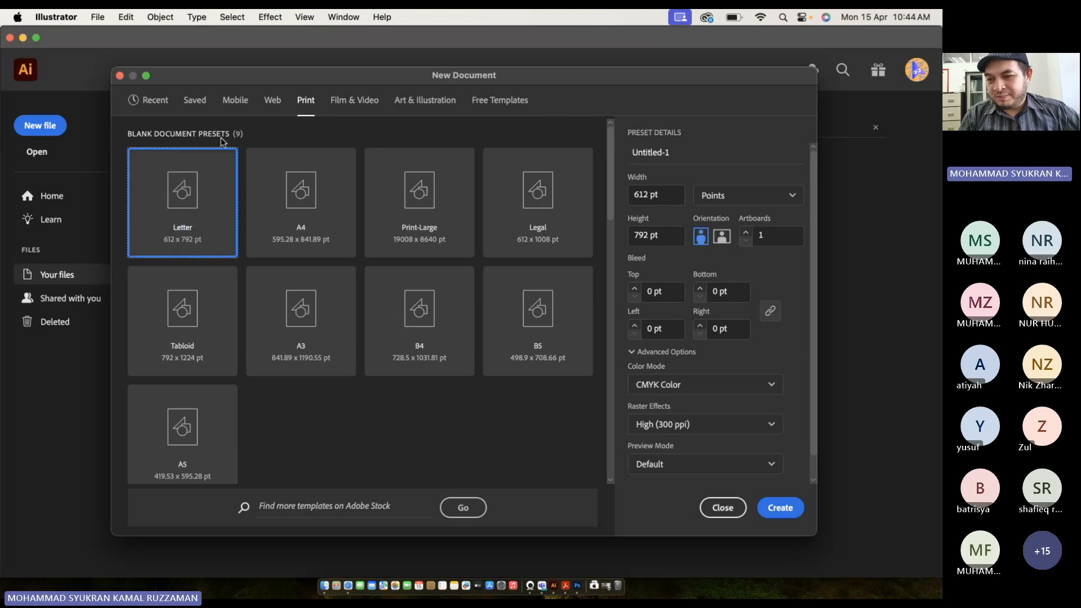
{"action": "left_click", "coordinate": [417, 100]}
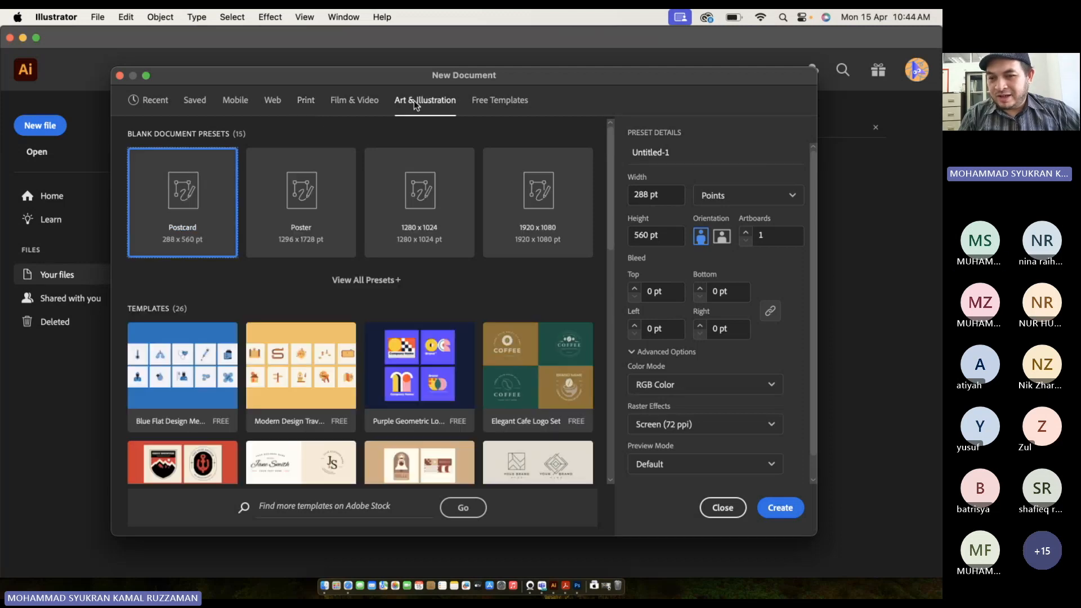
{"action": "left_click", "coordinate": [278, 198]}
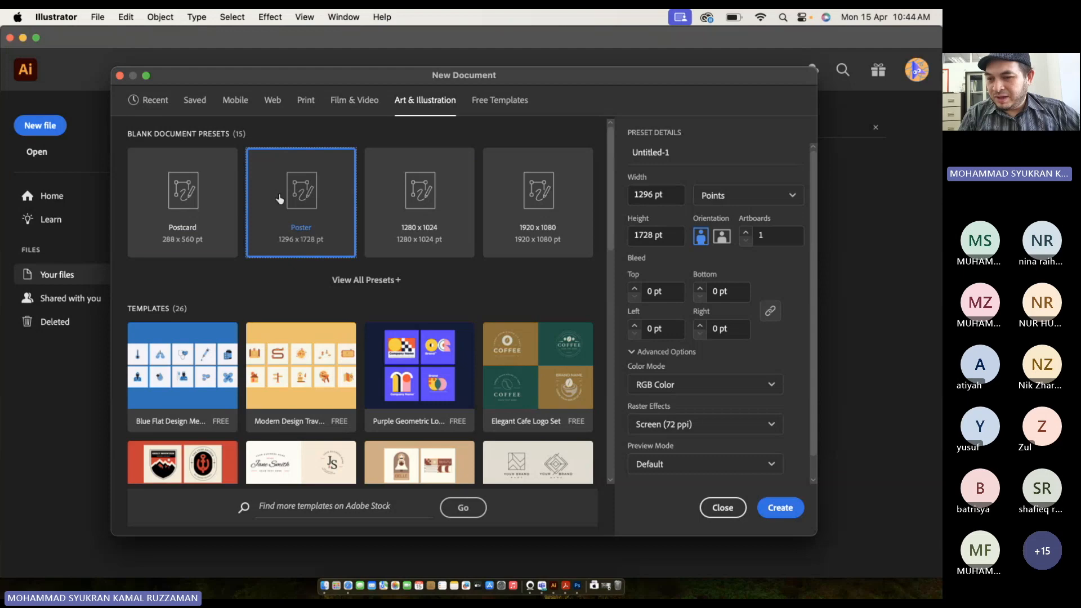
{"action": "double_click", "coordinate": [185, 192]}
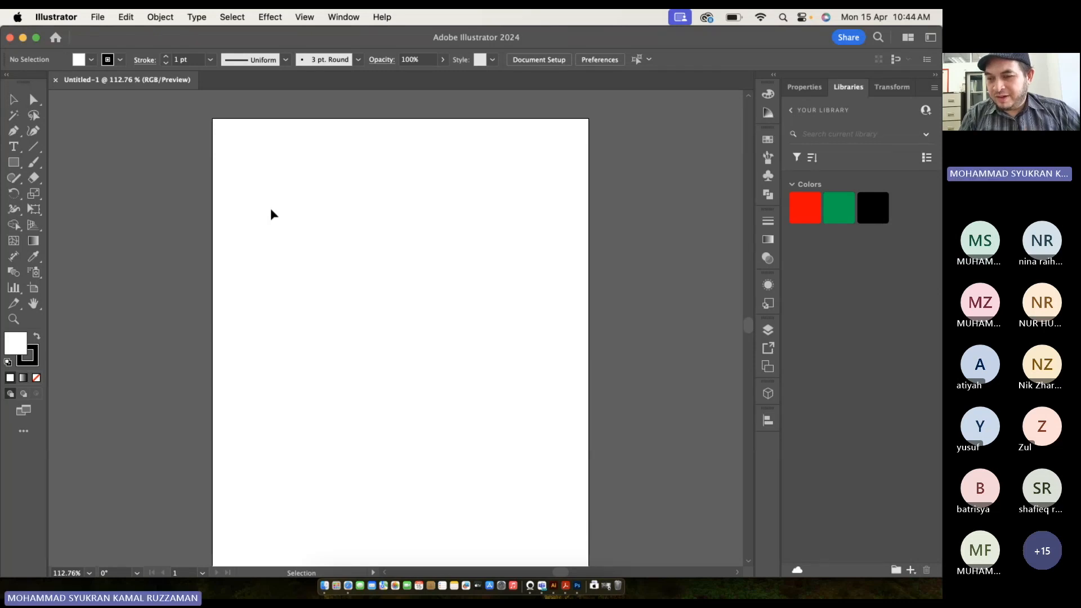
Place Apple-Logo.jpg from Downloads as a linked image on the upper part of the artboard.
{"action": "left_click", "coordinate": [98, 17]}
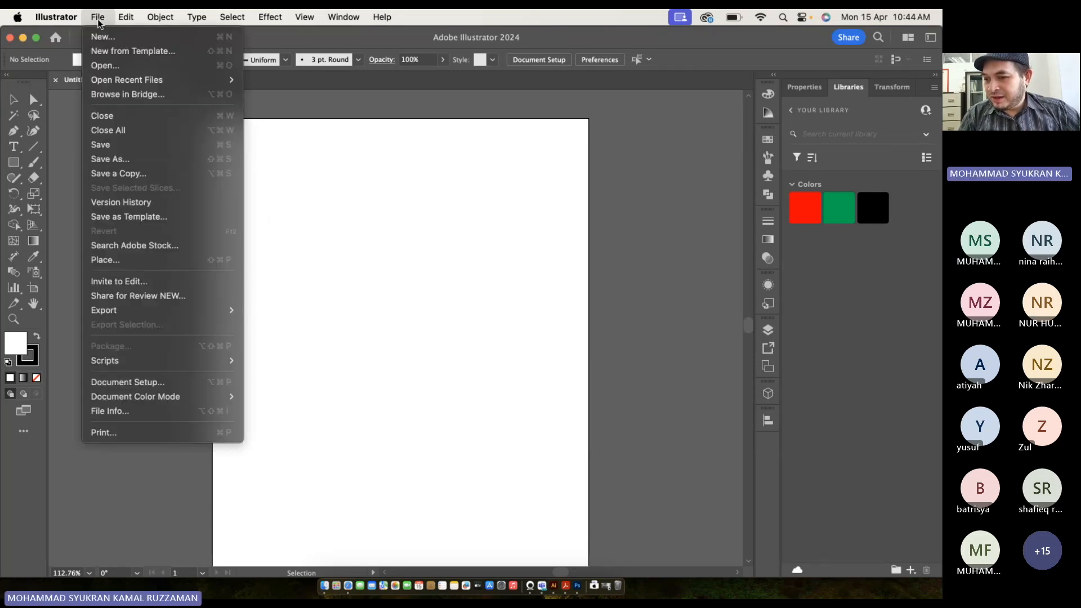
{"action": "left_click", "coordinate": [159, 261]}
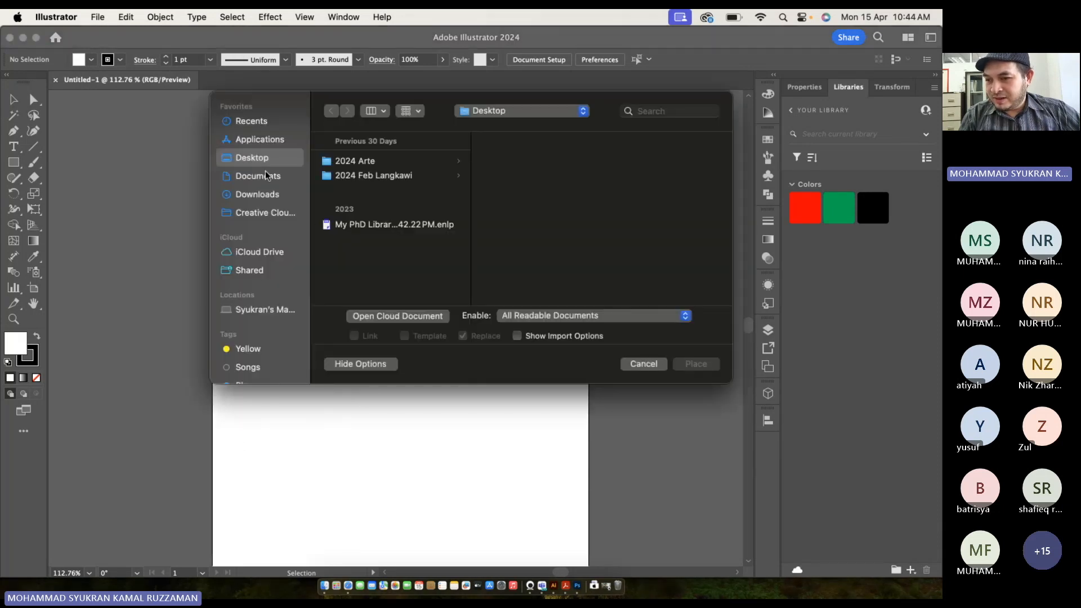
{"action": "left_click", "coordinate": [265, 195]}
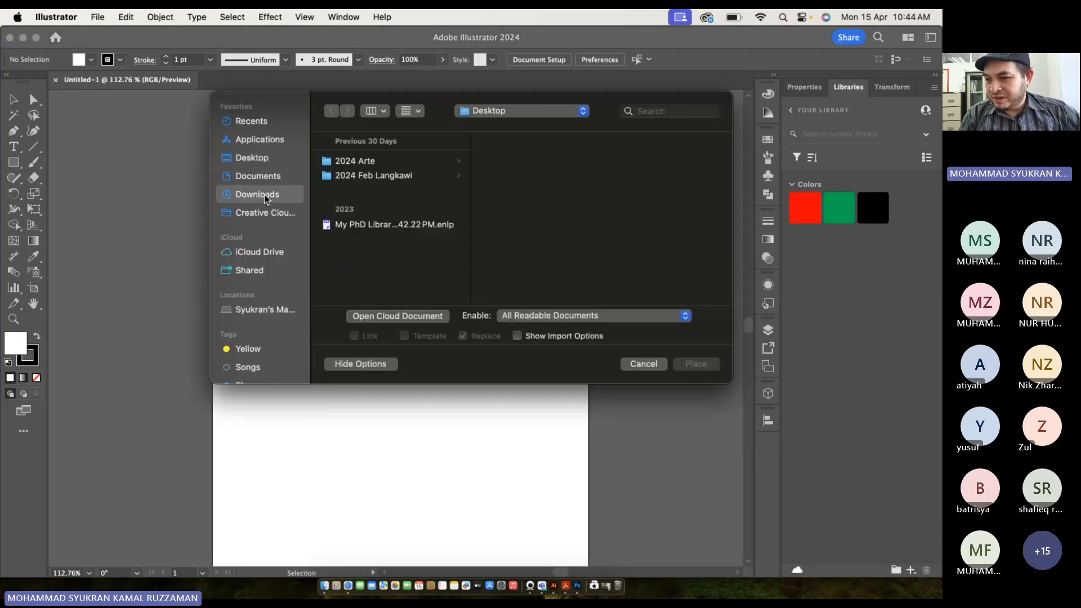
{"action": "left_click", "coordinate": [372, 163]}
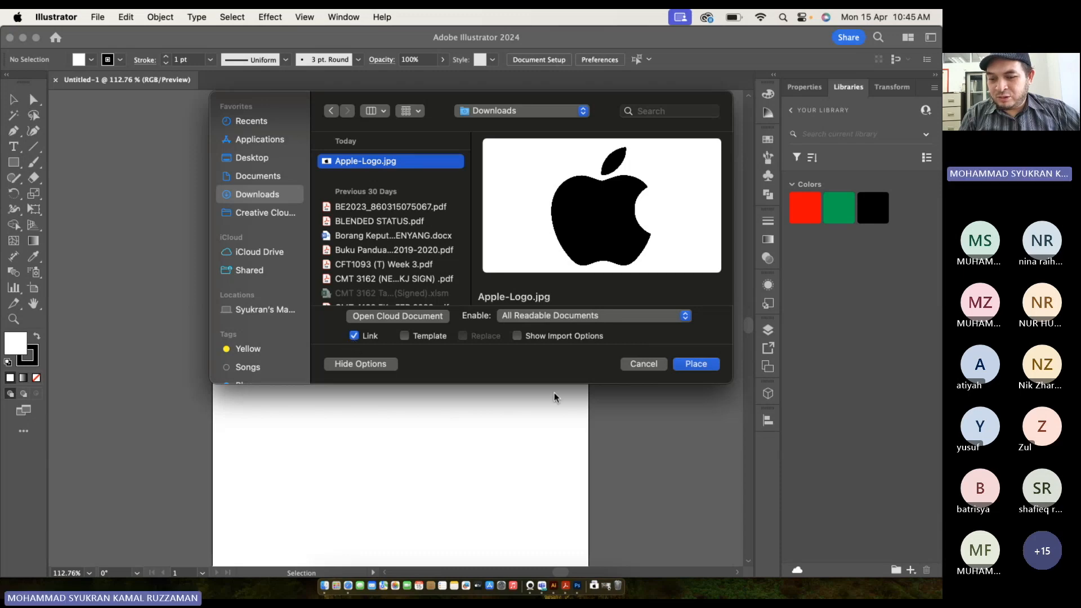
{"action": "left_click_drag", "start_coordinate": [561, 383], "coordinate": [560, 456]}
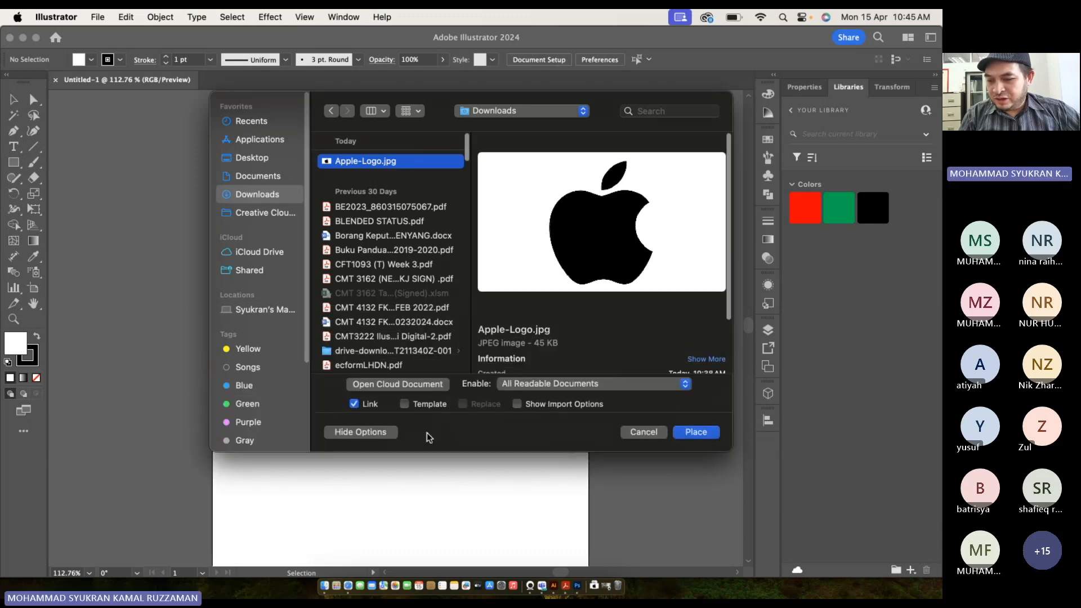
{"action": "left_click", "coordinate": [354, 405]}
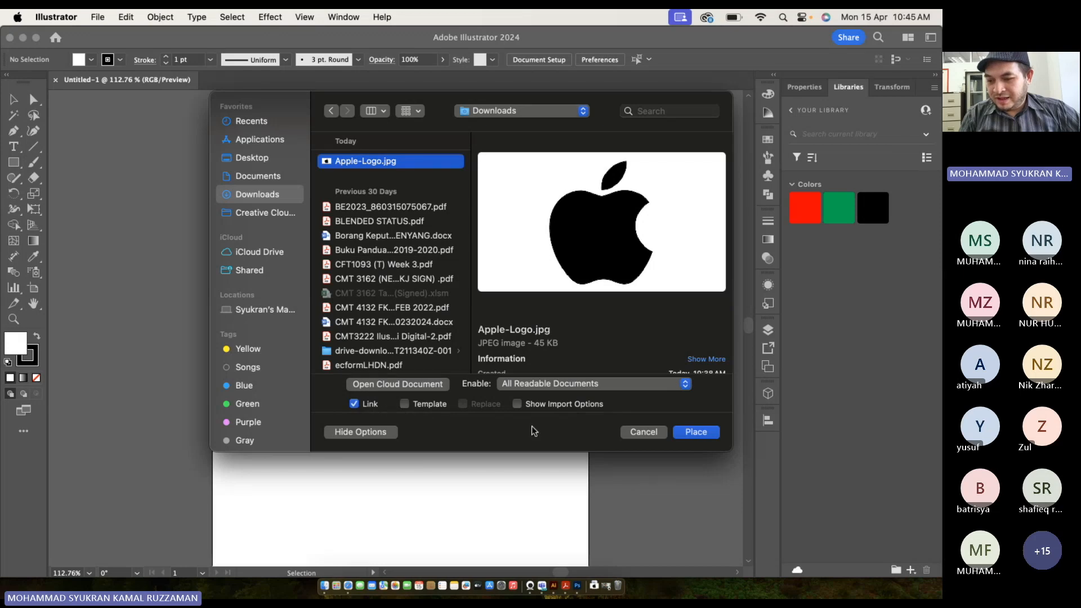
{"action": "left_click", "coordinate": [698, 432]}
{"action": "left_click_drag", "start_coordinate": [267, 169], "coordinate": [535, 401]}
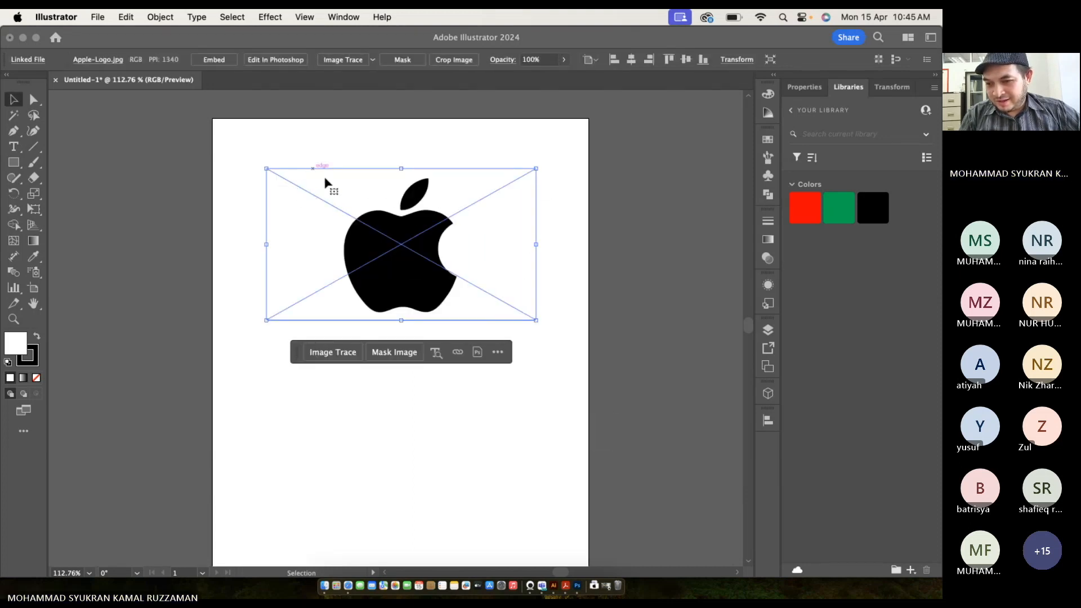
{"action": "left_click", "coordinate": [500, 399]}
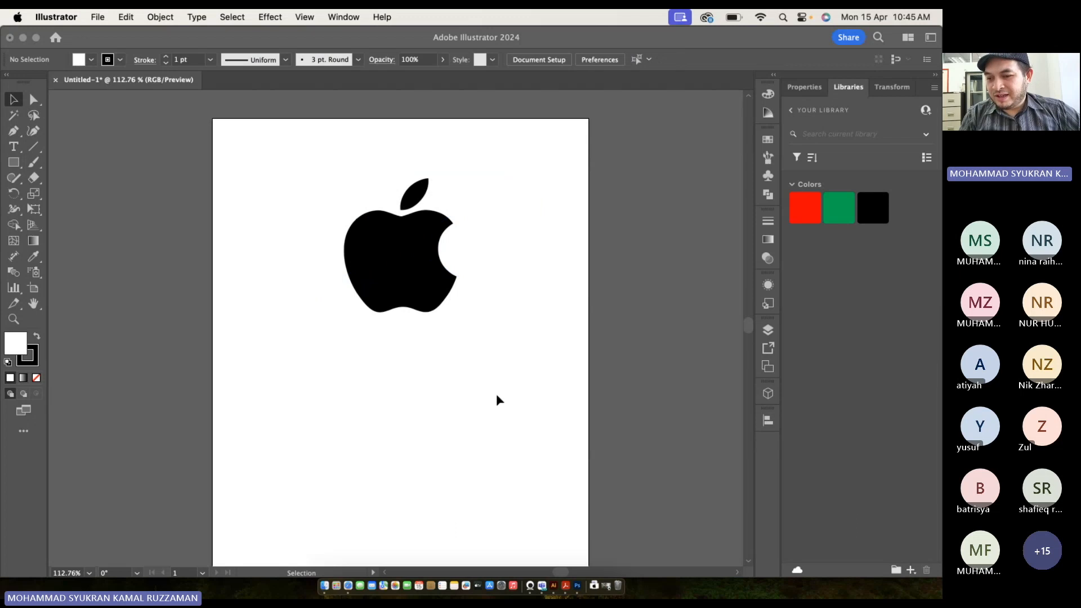
Place a second Apple-Logo.jpg from Downloads without linking it, directly below the first logo at about the same size.
{"action": "left_click", "coordinate": [403, 271]}
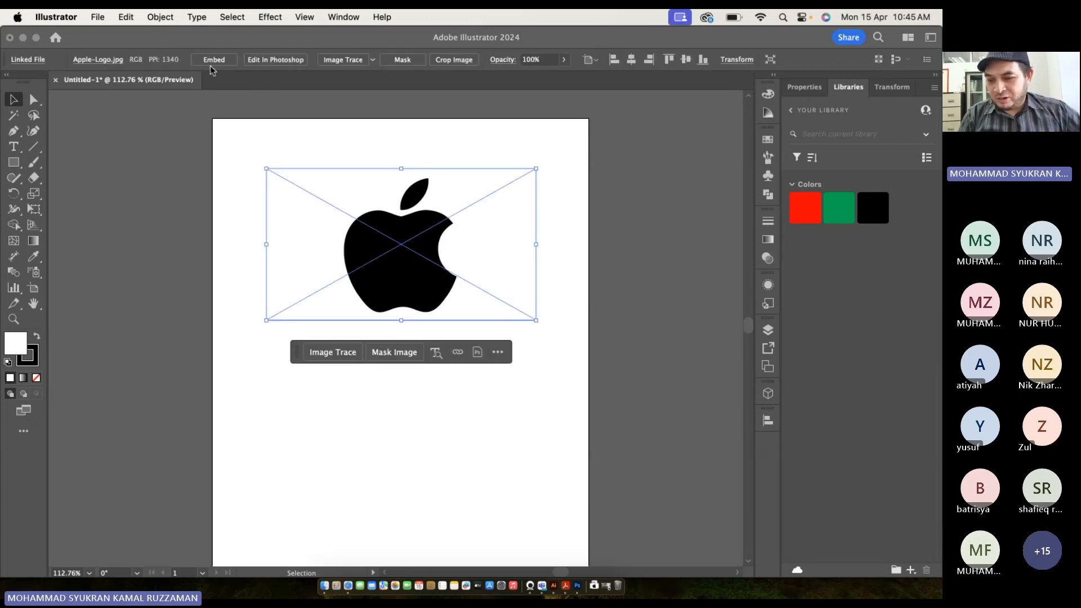
{"action": "left_click", "coordinate": [97, 17]}
{"action": "left_click", "coordinate": [142, 259]}
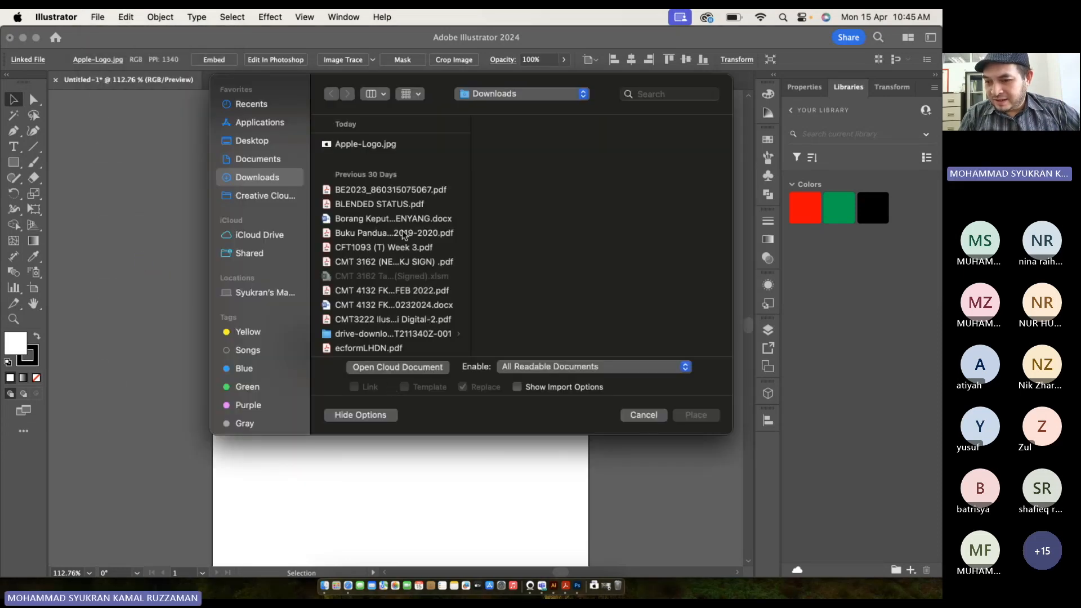
{"action": "left_click", "coordinate": [275, 160]}
{"action": "left_click", "coordinate": [275, 178]}
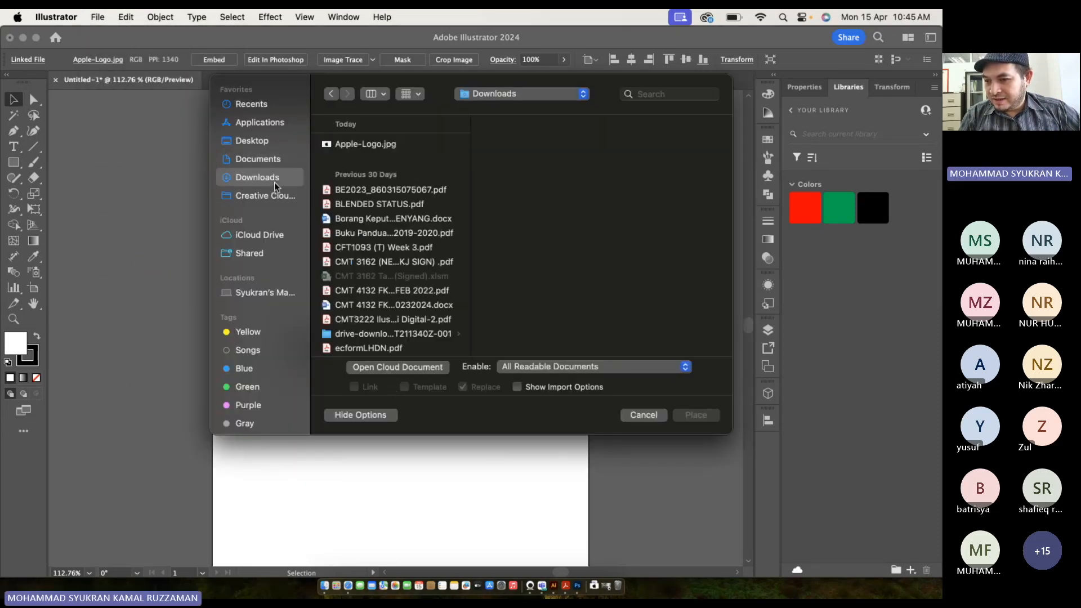
{"action": "left_click", "coordinate": [371, 144]}
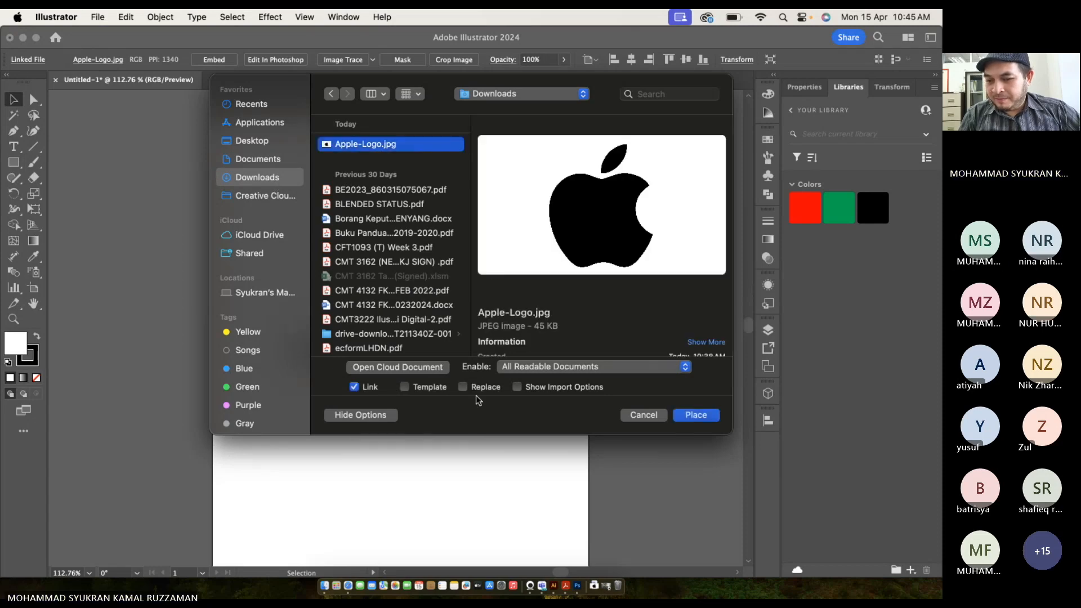
{"action": "left_click", "coordinate": [354, 387]}
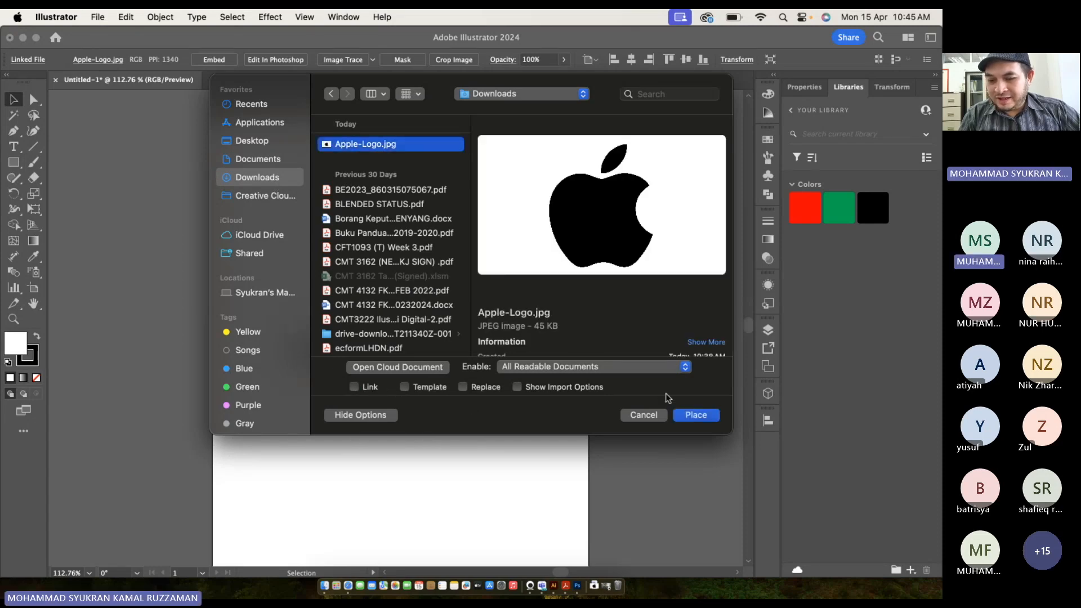
{"action": "left_click", "coordinate": [696, 416]}
{"action": "left_click_drag", "start_coordinate": [254, 300], "coordinate": [526, 452]}
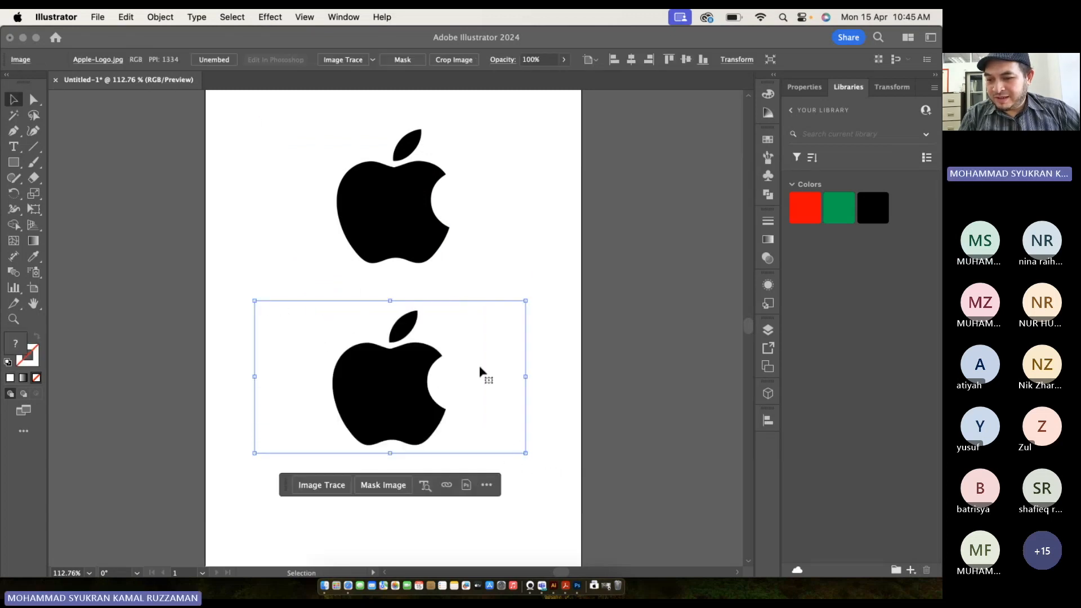
{"action": "left_click", "coordinate": [125, 241]}
Compare how the linked upper logo and the embedded lower logo appear when selected.
{"action": "left_click", "coordinate": [363, 378]}
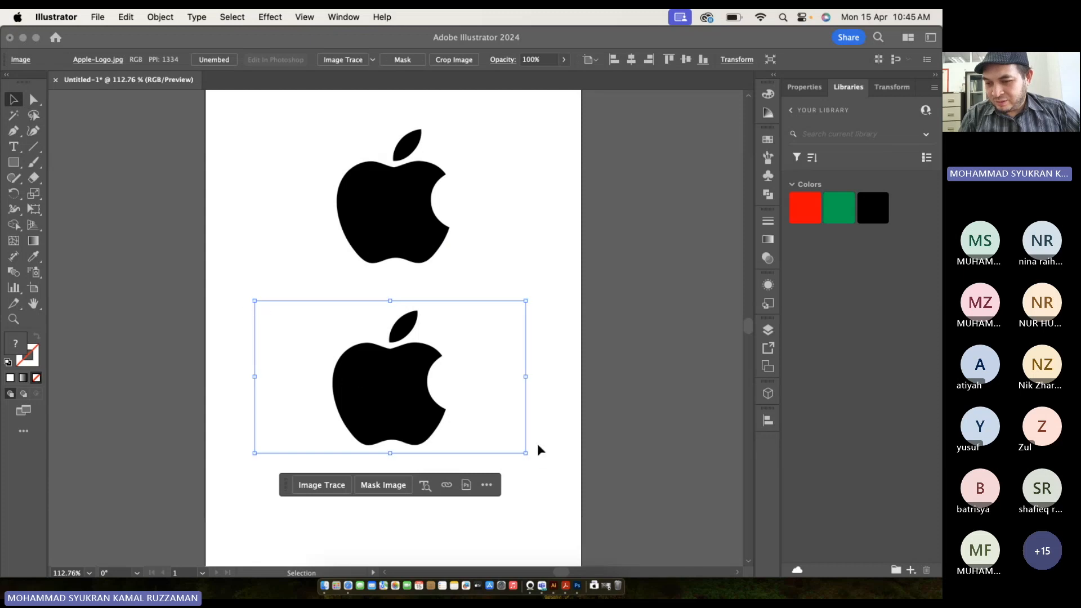
{"action": "left_click", "coordinate": [360, 214]}
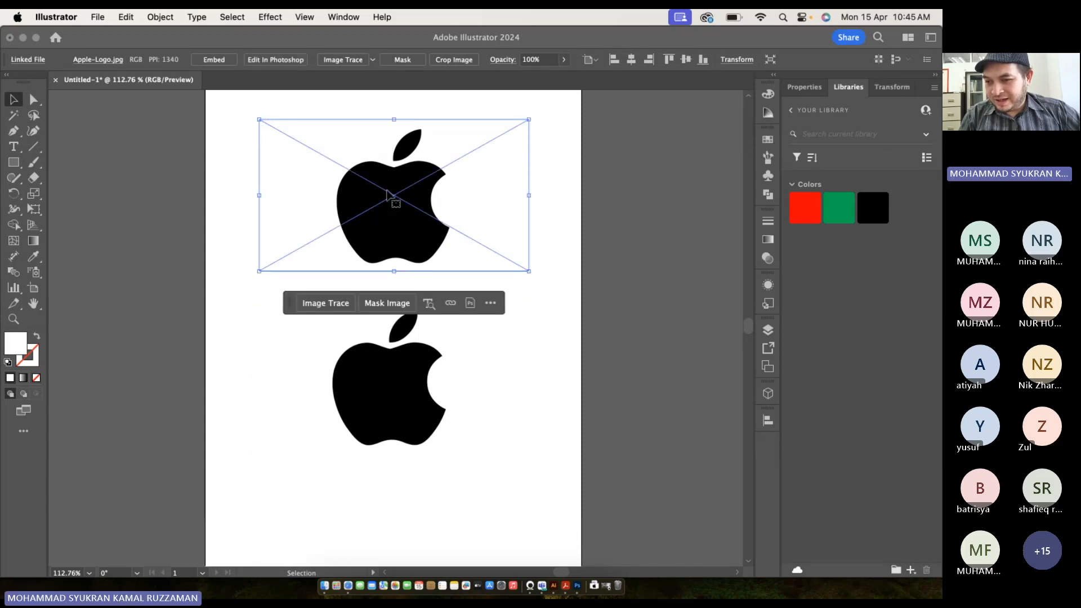
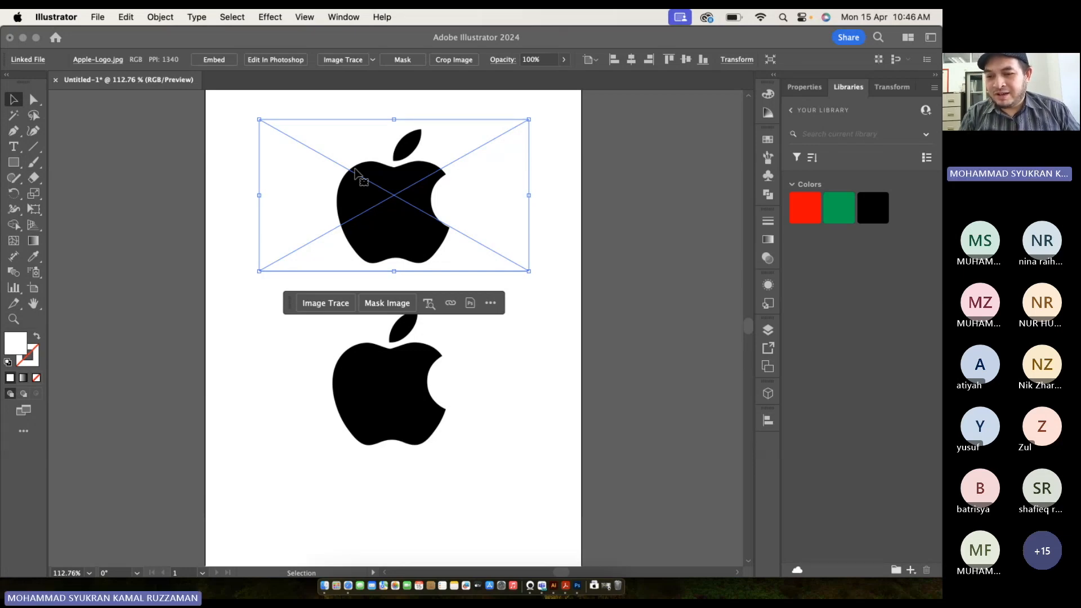
{"action": "key", "text": "F11"}
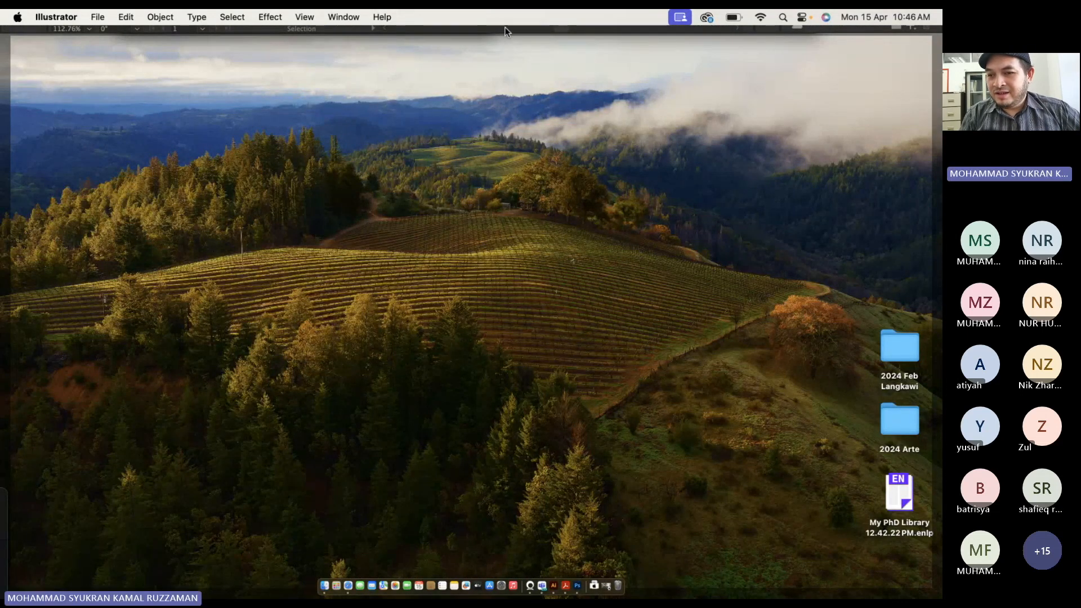
{"action": "key", "text": "F11"}
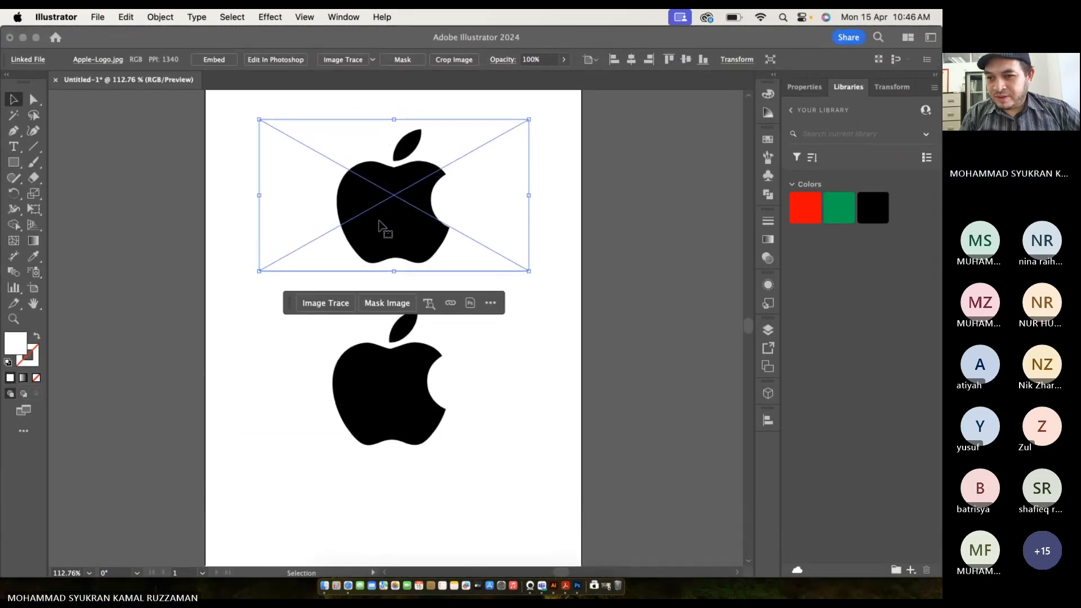
{"action": "left_click", "coordinate": [207, 281]}
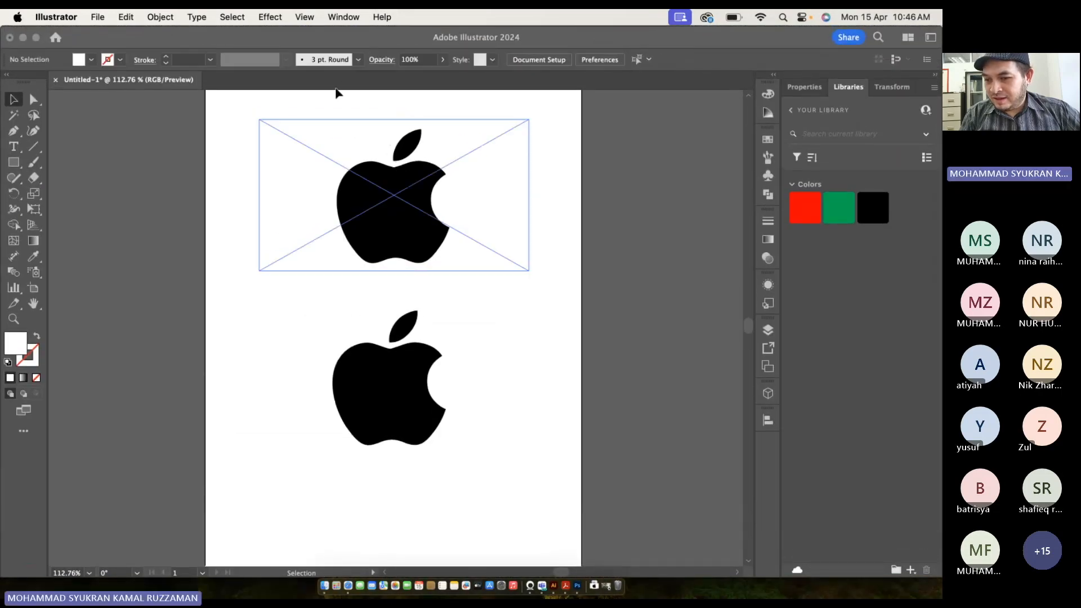
{"action": "left_click", "coordinate": [288, 228]}
{"action": "left_click", "coordinate": [373, 360]}
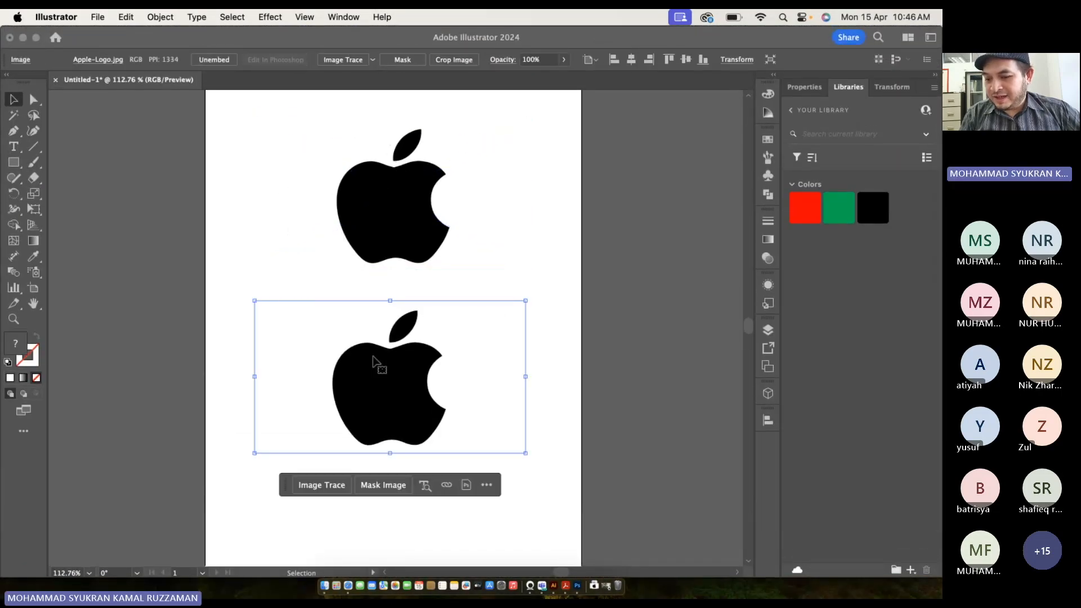
Embed the linked upper Apple logo in the document.
{"action": "left_click", "coordinate": [392, 235]}
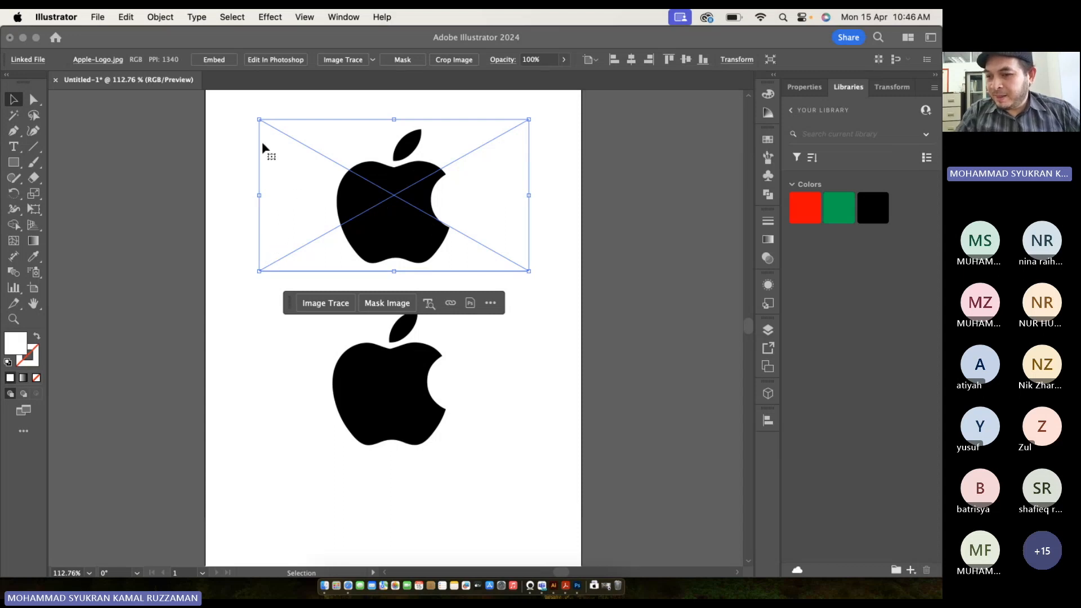
{"action": "left_click", "coordinate": [203, 62]}
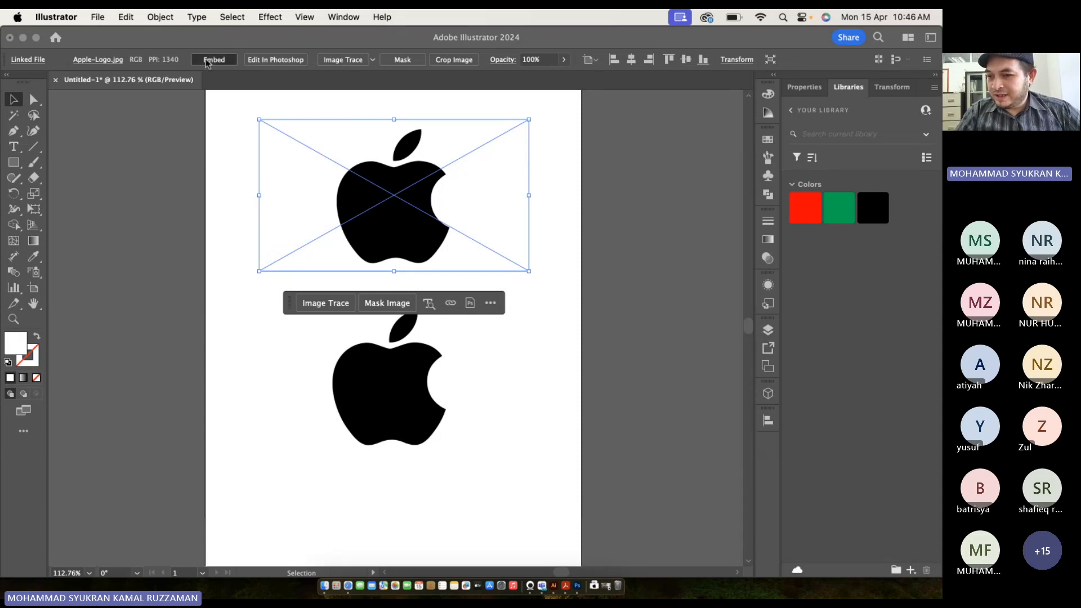
{"action": "left_click", "coordinate": [168, 173]}
{"action": "left_click", "coordinate": [340, 183]}
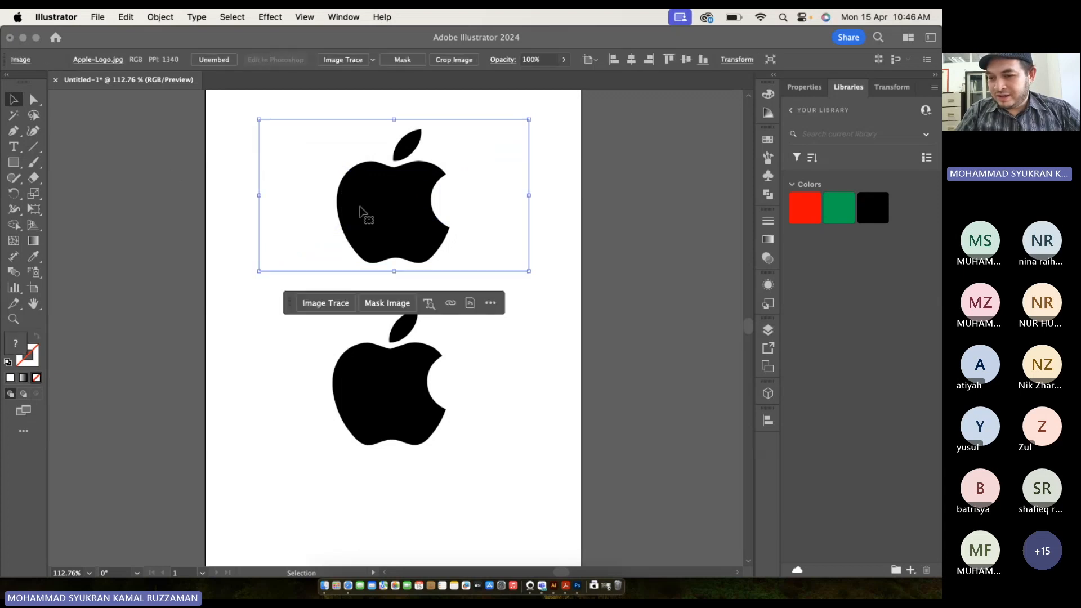
Delete the lower Apple logo and move the remaining one down toward the middle of the artboard.
{"action": "left_click", "coordinate": [386, 367]}
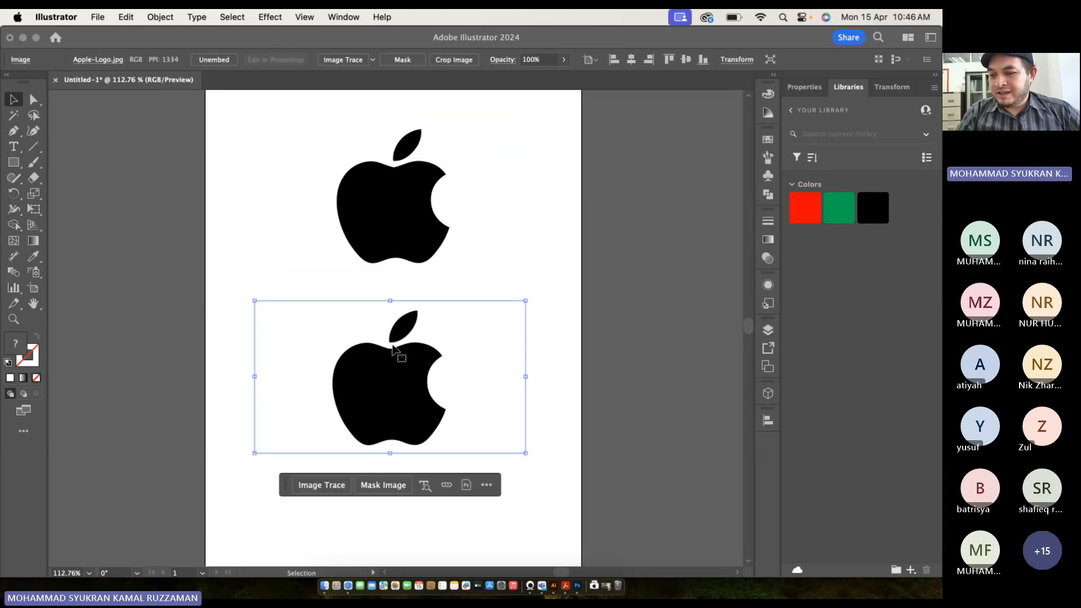
{"action": "key", "text": "Delete"}
{"action": "left_click_drag", "start_coordinate": [387, 249], "coordinate": [389, 348]}
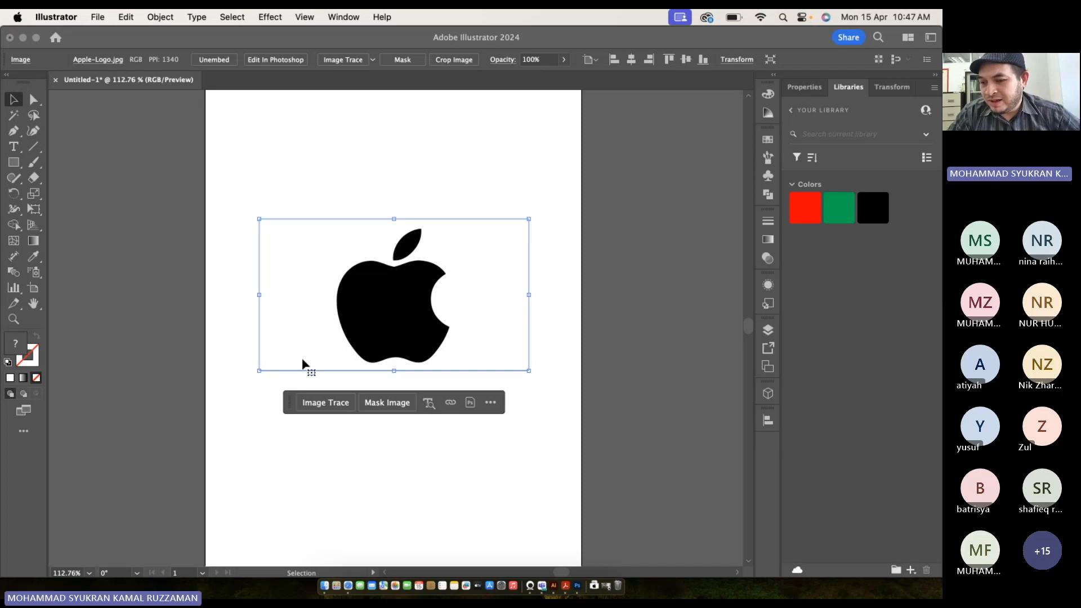
Check the card images in Finder's Render folder and return to the Illustrator document.
{"action": "key", "text": "ctrl+Up"}
{"action": "left_click", "coordinate": [224, 235]}
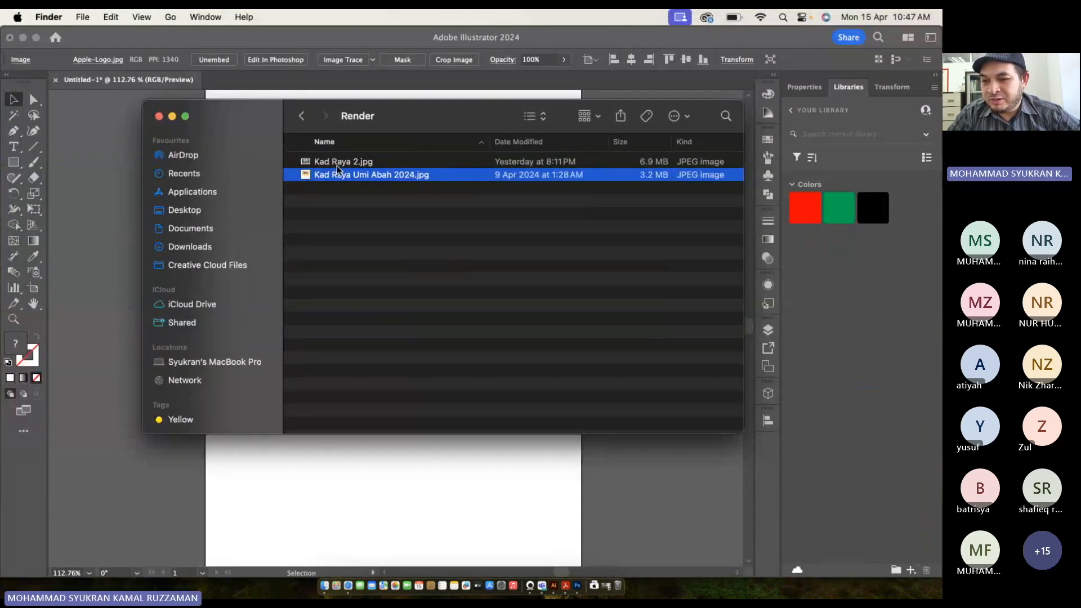
{"action": "left_click", "coordinate": [456, 479]}
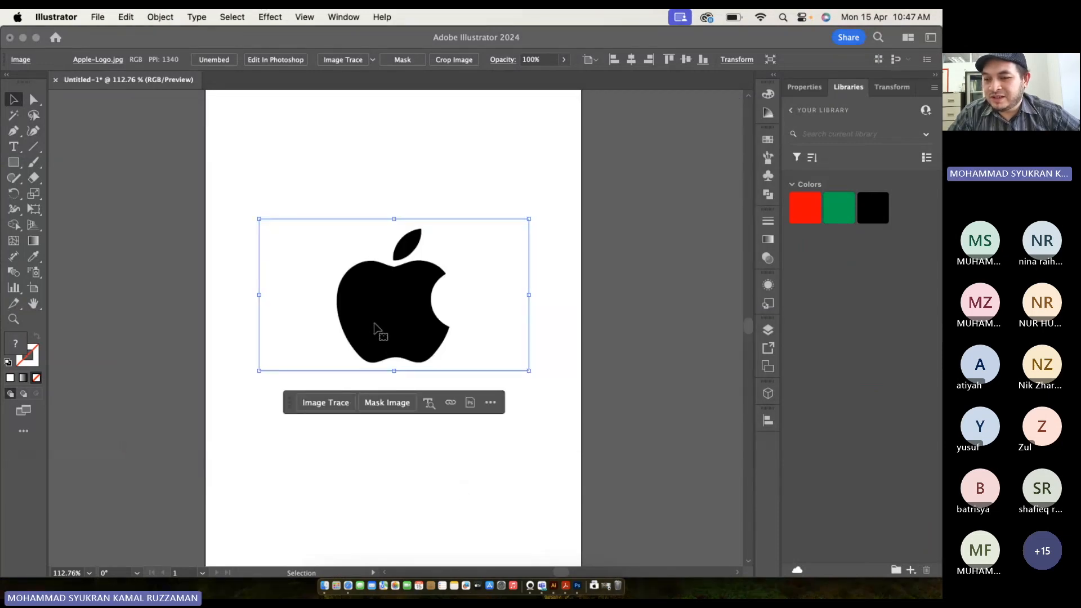
Shift the Apple logo slightly lower and enlarge it a little from its lower-right corner.
{"action": "left_click_drag", "start_coordinate": [374, 323], "coordinate": [372, 339]}
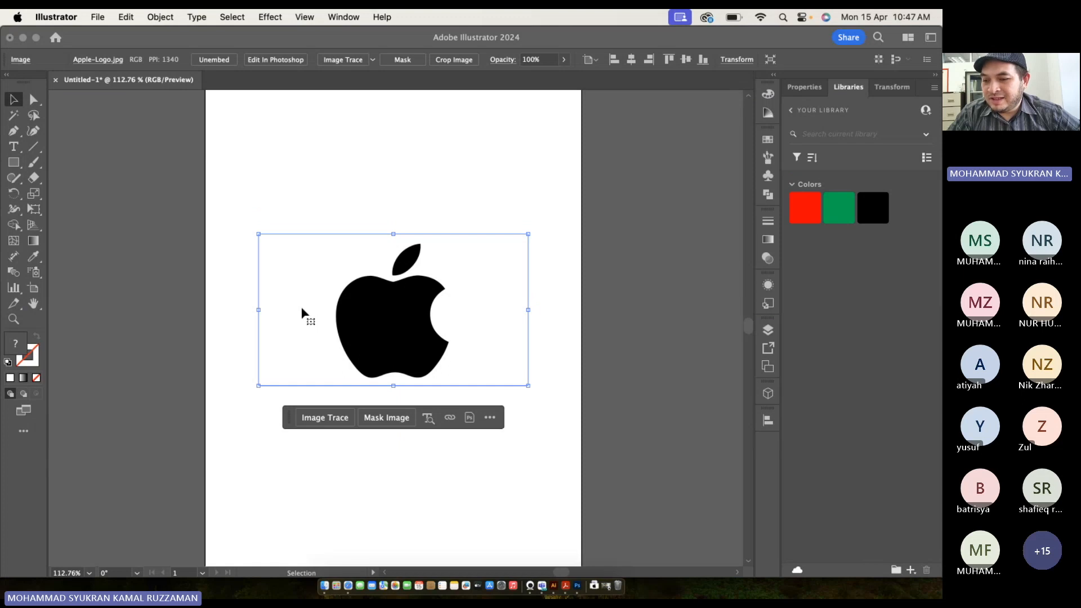
{"action": "left_click", "coordinate": [215, 303]}
{"action": "left_click", "coordinate": [397, 319]}
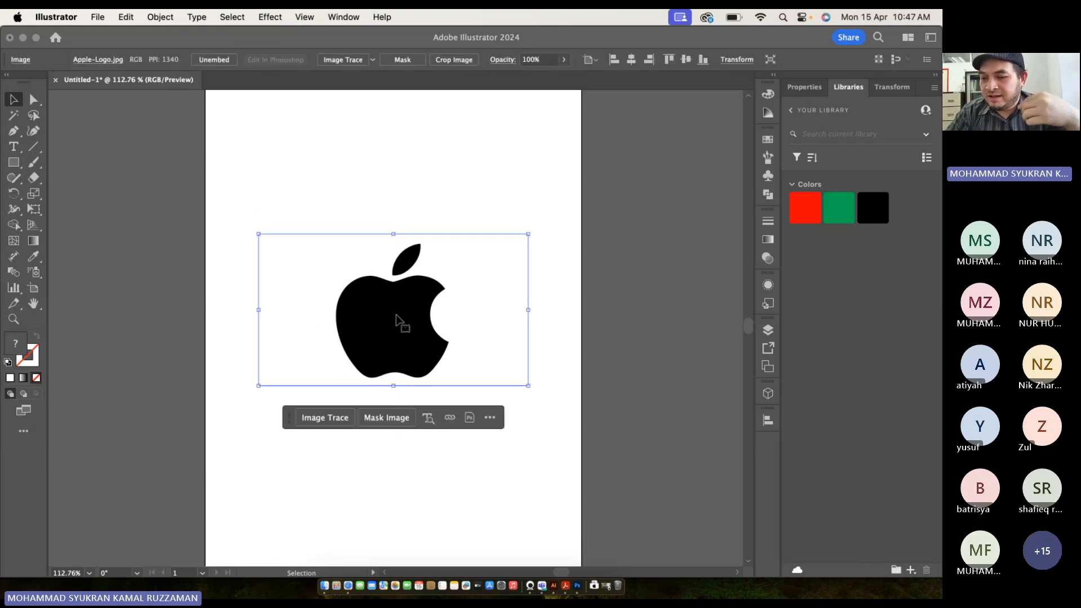
{"action": "left_click", "coordinate": [238, 345]}
{"action": "left_click", "coordinate": [367, 345]}
{"action": "left_click", "coordinate": [219, 349]}
{"action": "left_click", "coordinate": [359, 326]}
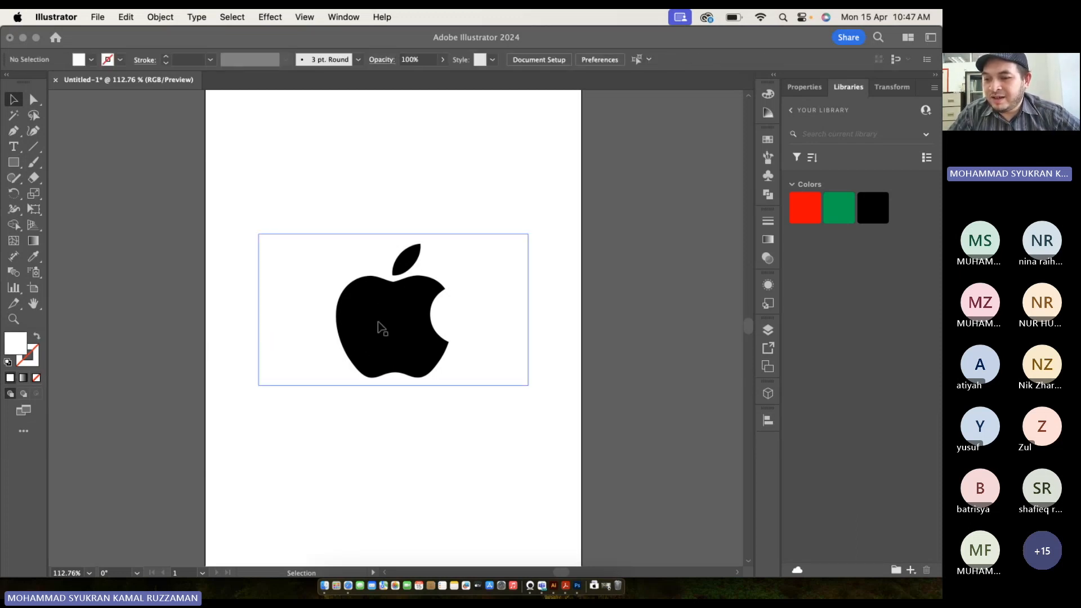
{"action": "mouse_move", "coordinate": [530, 381]}
{"action": "left_mouse_down"}
{"action": "mouse_move", "coordinate": [488, 367]}
{"action": "mouse_move", "coordinate": [535, 393]}
{"action": "left_mouse_up"}
{"action": "left_click", "coordinate": [297, 178]}
Reduce the Apple logo image's opacity to 26% and deselect it.
{"action": "left_click", "coordinate": [363, 326]}
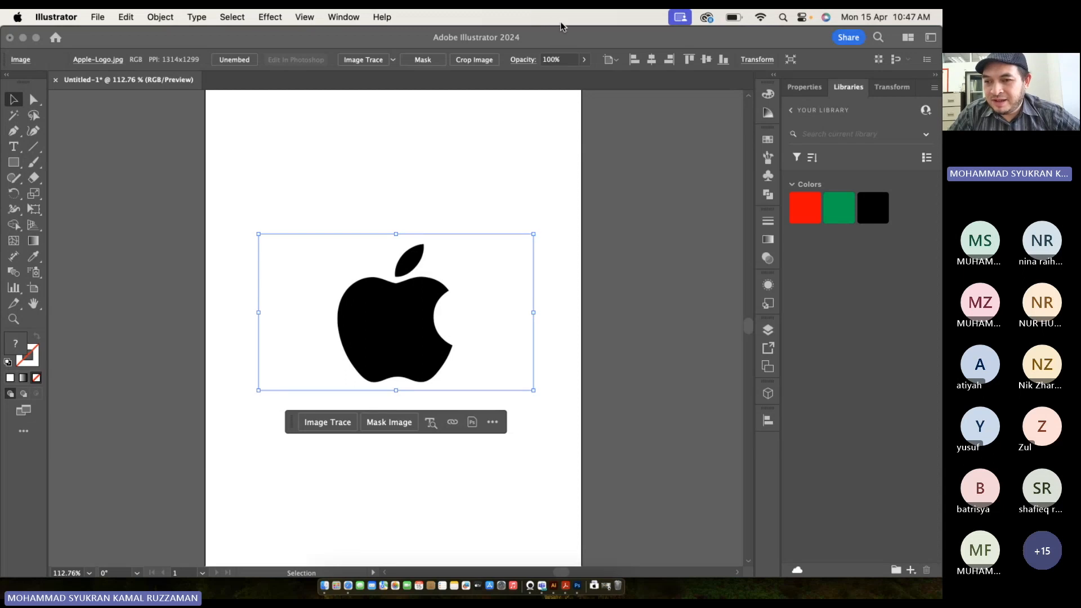
{"action": "left_click", "coordinate": [584, 60]}
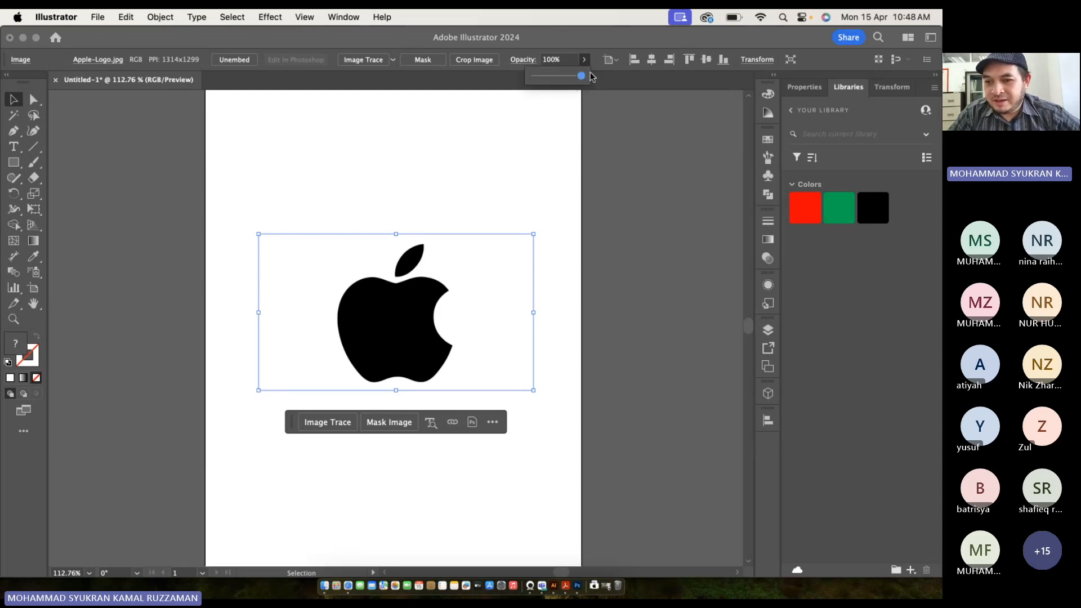
{"action": "left_click_drag", "start_coordinate": [581, 76], "coordinate": [547, 78]}
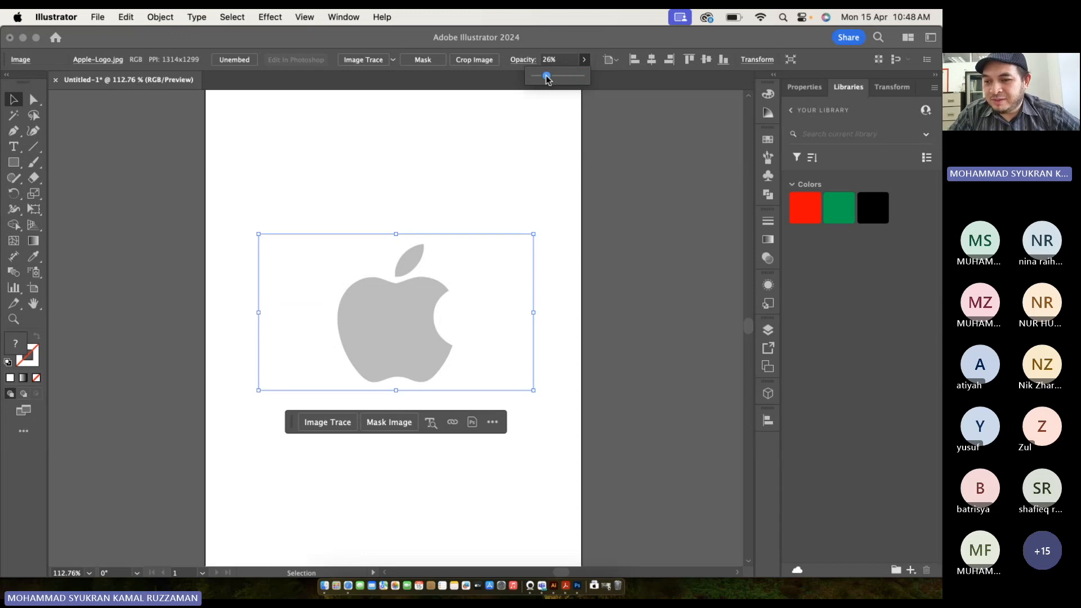
{"action": "left_click", "coordinate": [400, 183]}
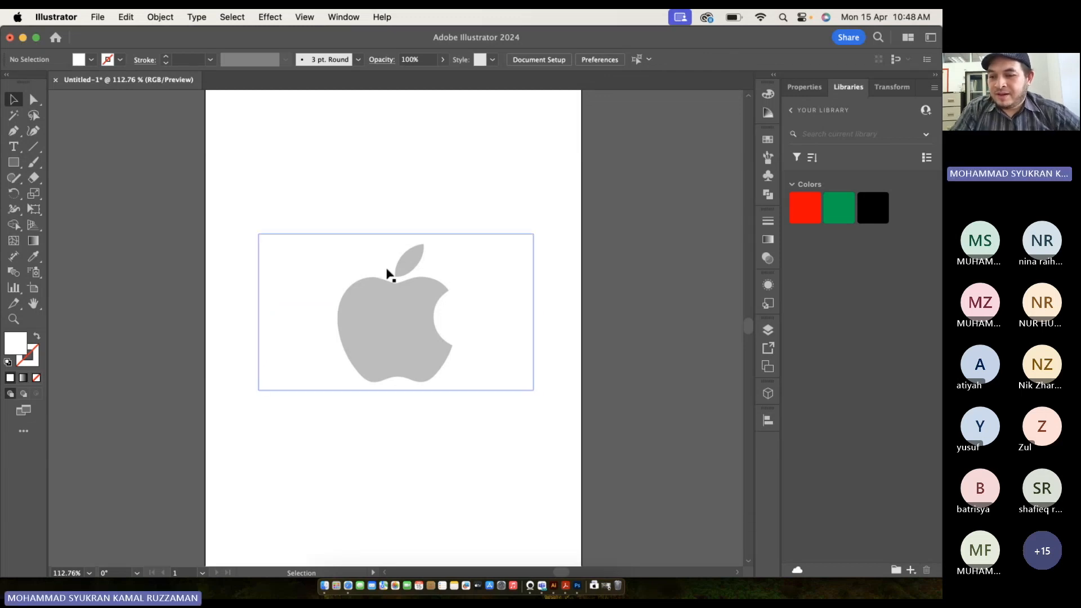
{"action": "left_click", "coordinate": [387, 288]}
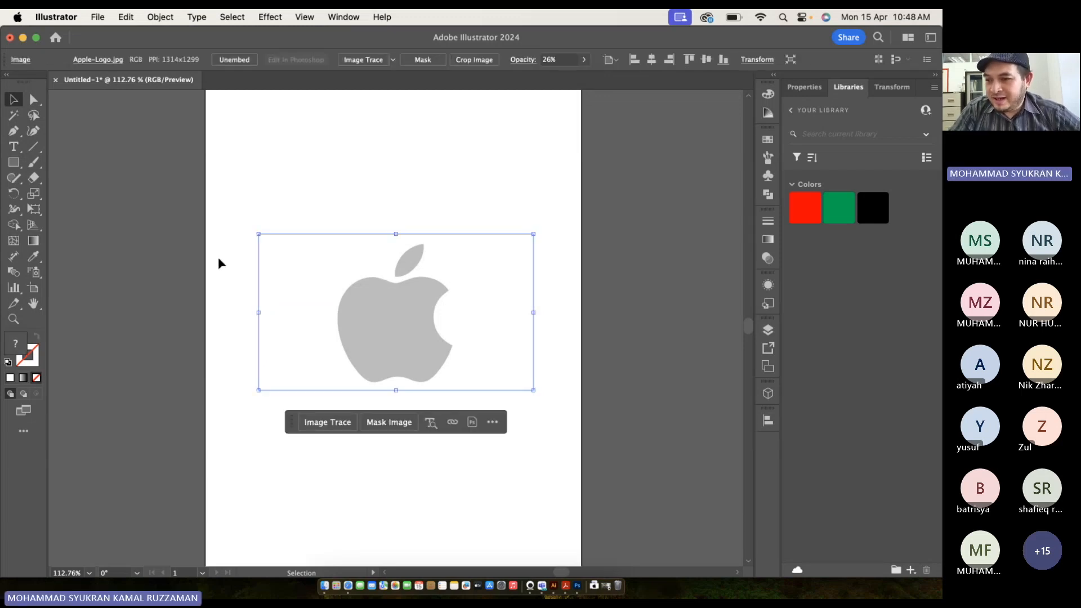
{"action": "left_click", "coordinate": [141, 241]}
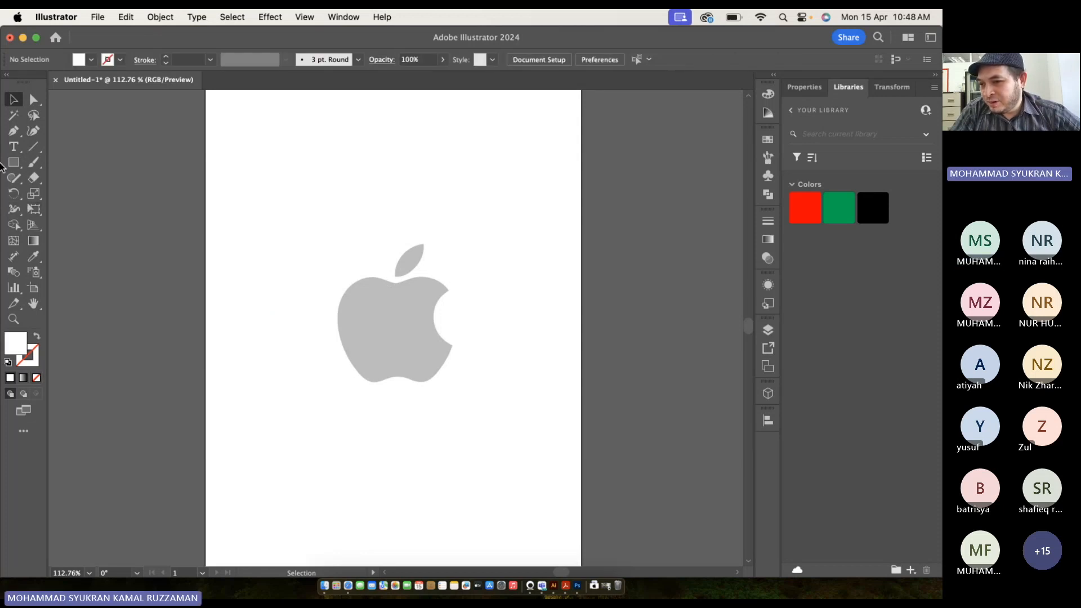
{"action": "left_click", "coordinate": [33, 134]}
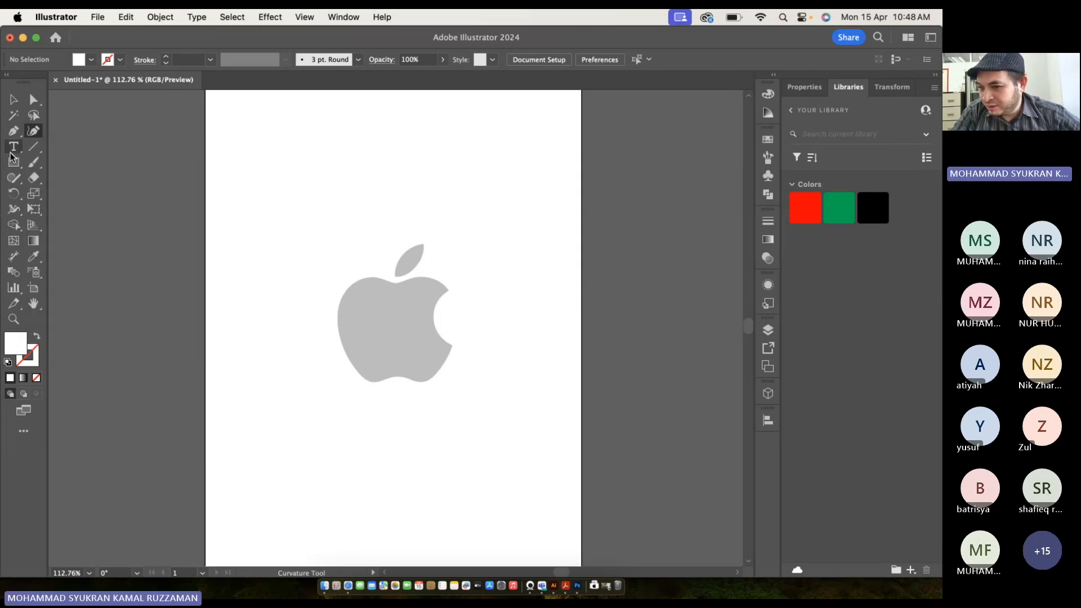
{"action": "left_click", "coordinate": [19, 135]}
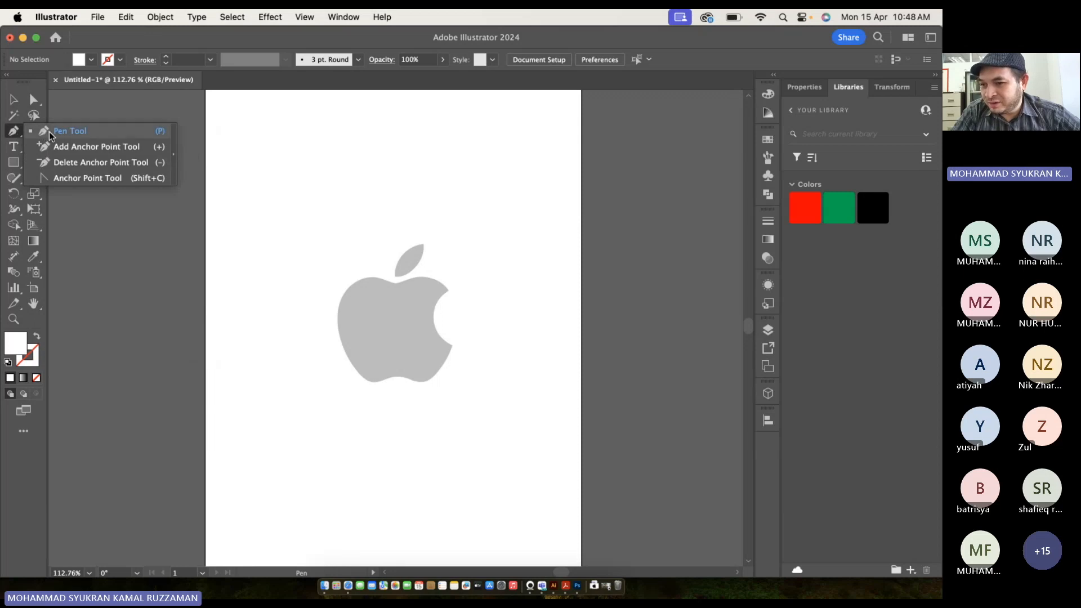
{"action": "left_click", "coordinate": [49, 130]}
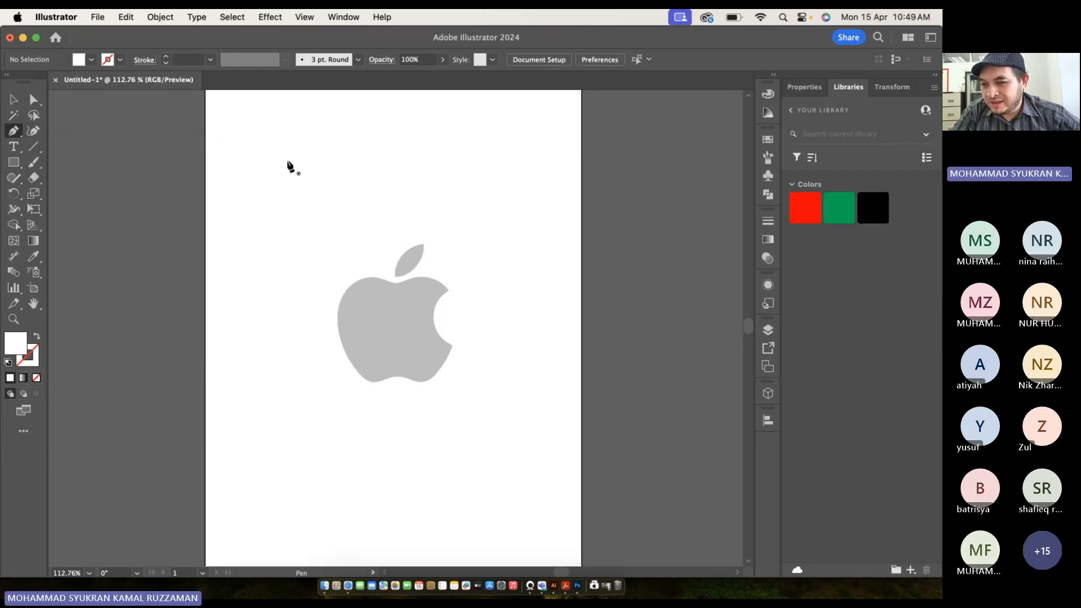
Draw a three-point trial curve from above the logo down across it with the Curvature tool, and undo it.
{"action": "left_click", "coordinate": [34, 133]}
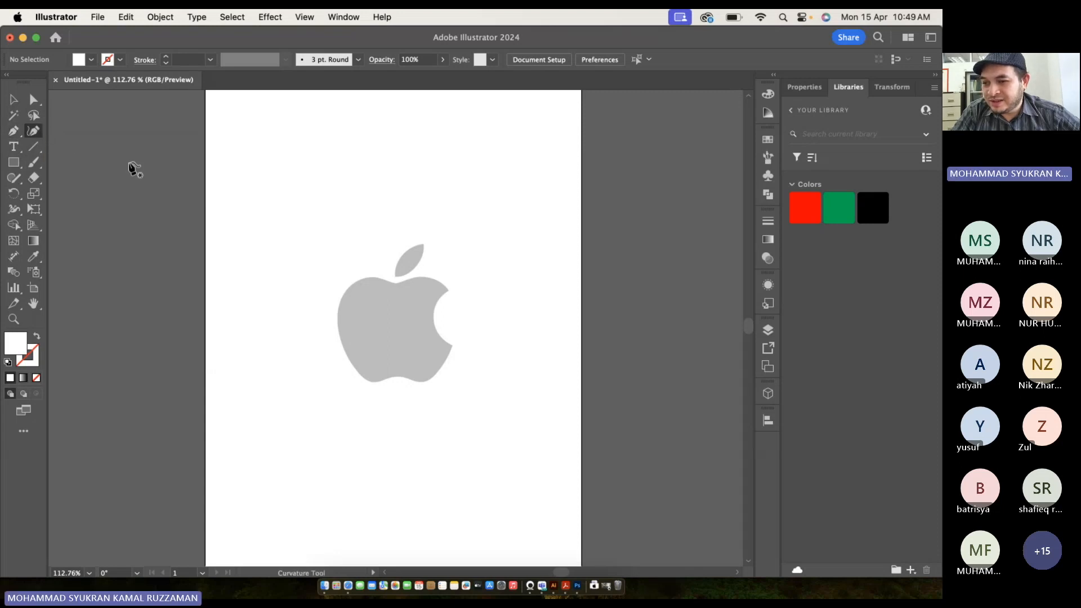
{"action": "left_click", "coordinate": [244, 164]}
{"action": "left_click", "coordinate": [442, 198]}
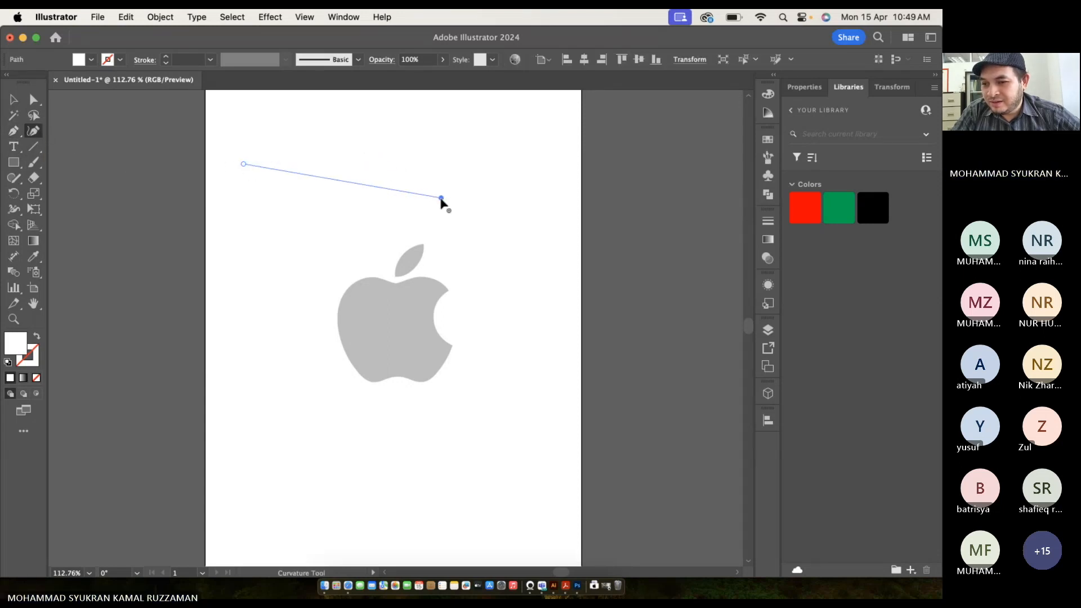
{"action": "left_click", "coordinate": [428, 345]}
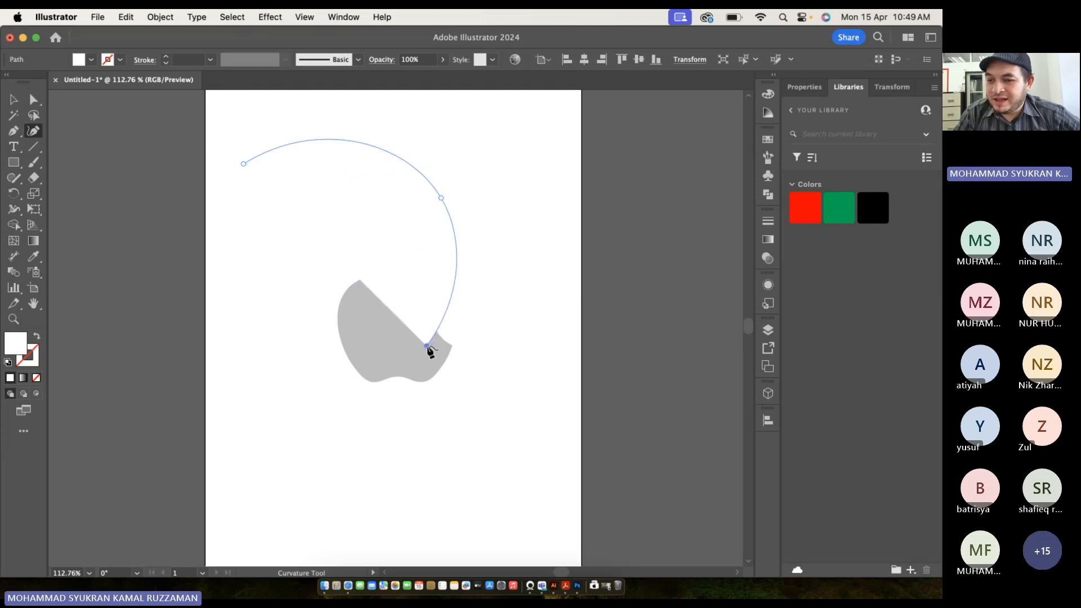
{"action": "key", "text": "super+z"}
{"action": "key", "text": "super+z"}
{"action": "key", "text": "super+z"}
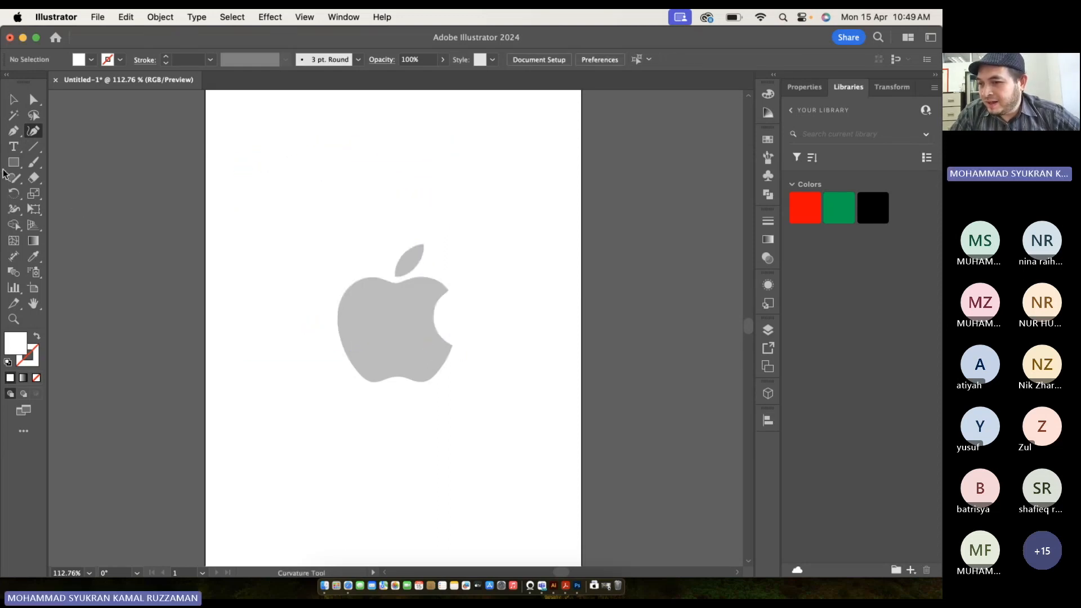
Switch to the Pen tool and make the stroke the active colour attribute.
{"action": "left_click_drag", "start_coordinate": [13, 130], "coordinate": [67, 133]}
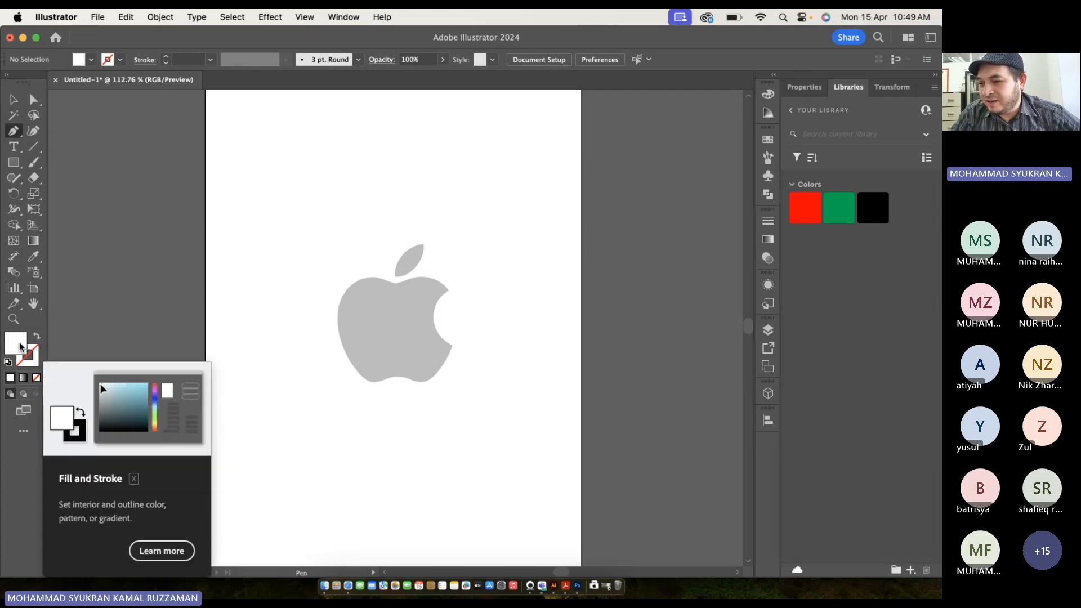
{"action": "left_click", "coordinate": [35, 361]}
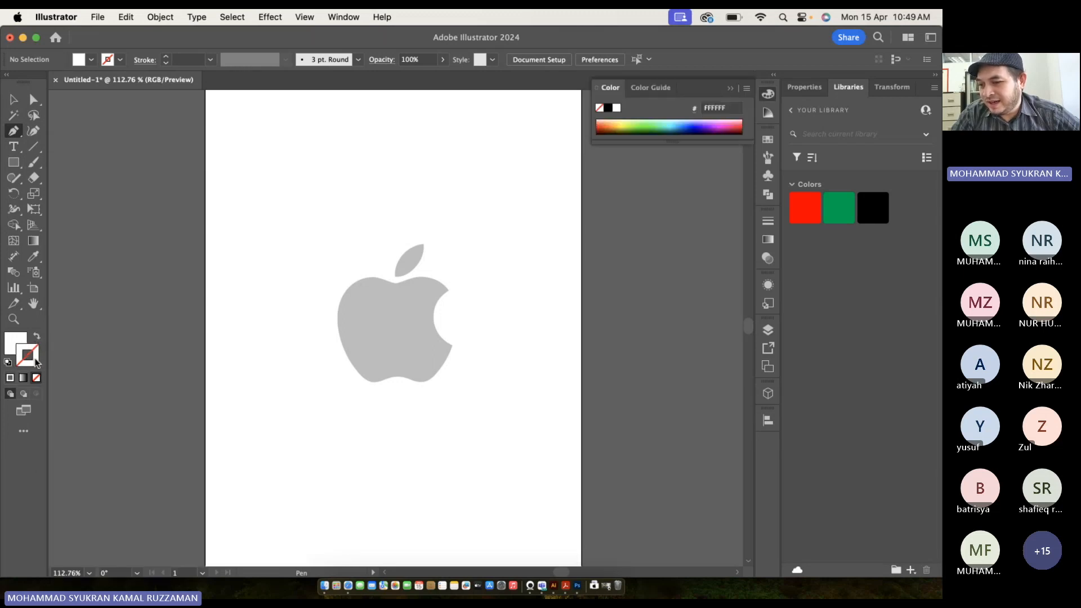
{"action": "left_click", "coordinate": [13, 346]}
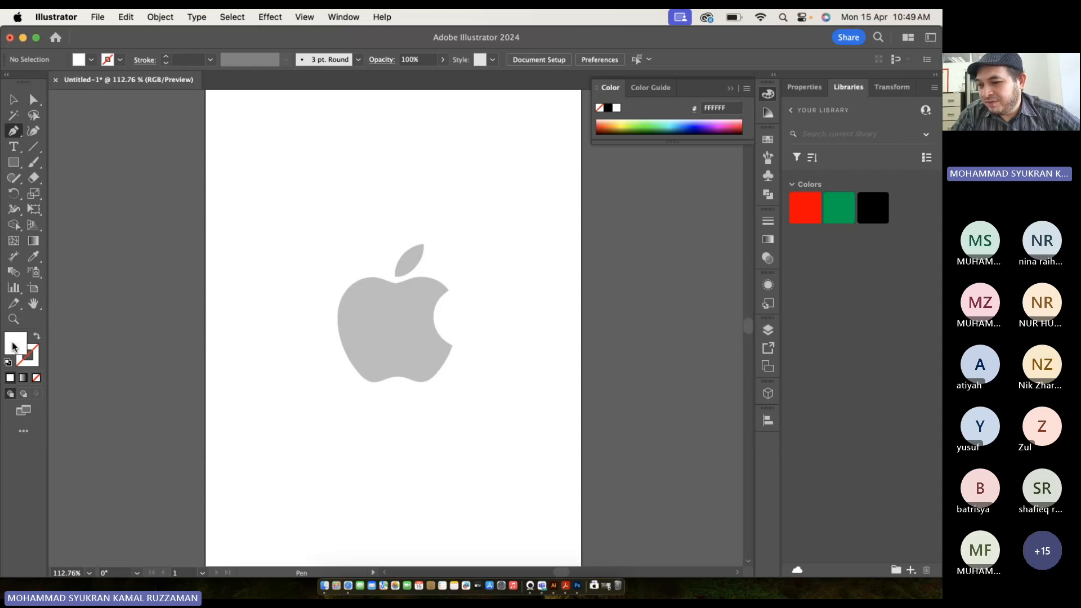
{"action": "left_click", "coordinate": [36, 363]}
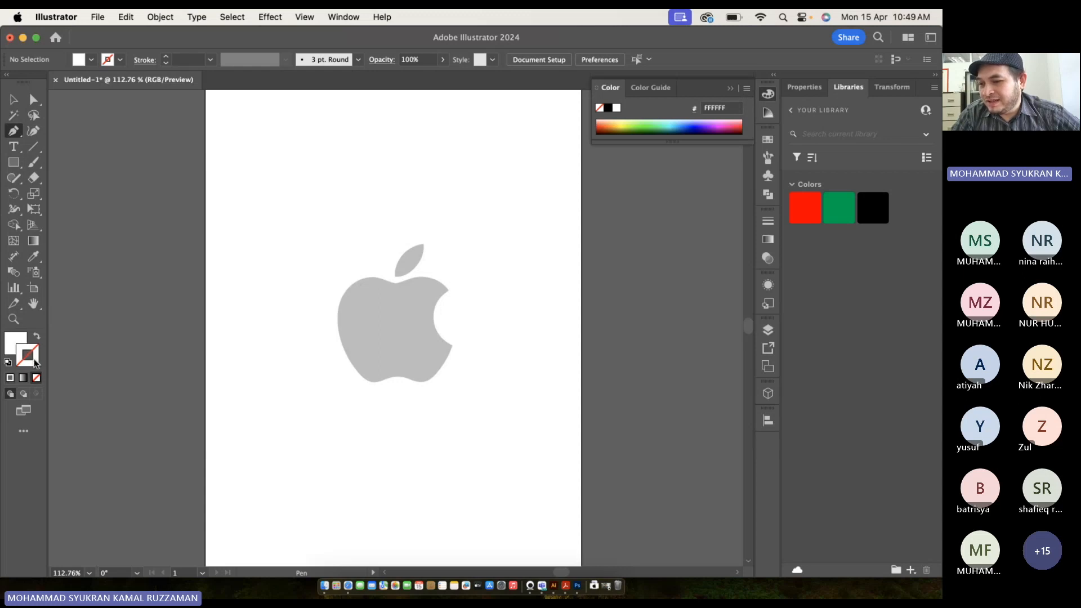
Draw a small rounded trial shape with the Pen tool beside the artboard, and undo it.
{"action": "left_click", "coordinate": [80, 352]}
{"action": "left_click_drag", "start_coordinate": [125, 325], "coordinate": [146, 331]}
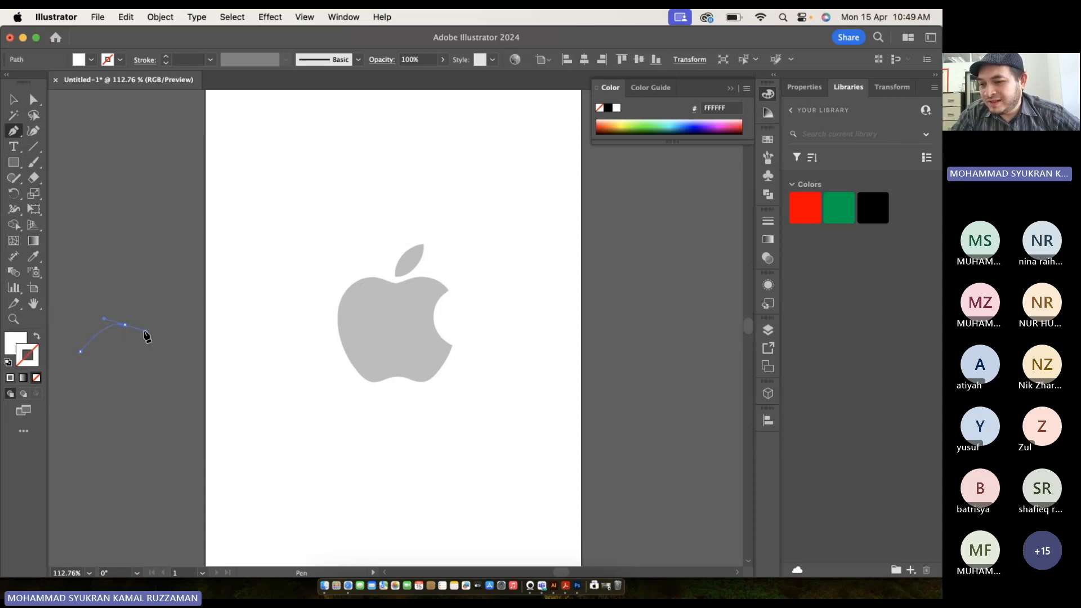
{"action": "left_click_drag", "start_coordinate": [165, 368], "coordinate": [103, 399]}
{"action": "left_click", "coordinate": [77, 375]}
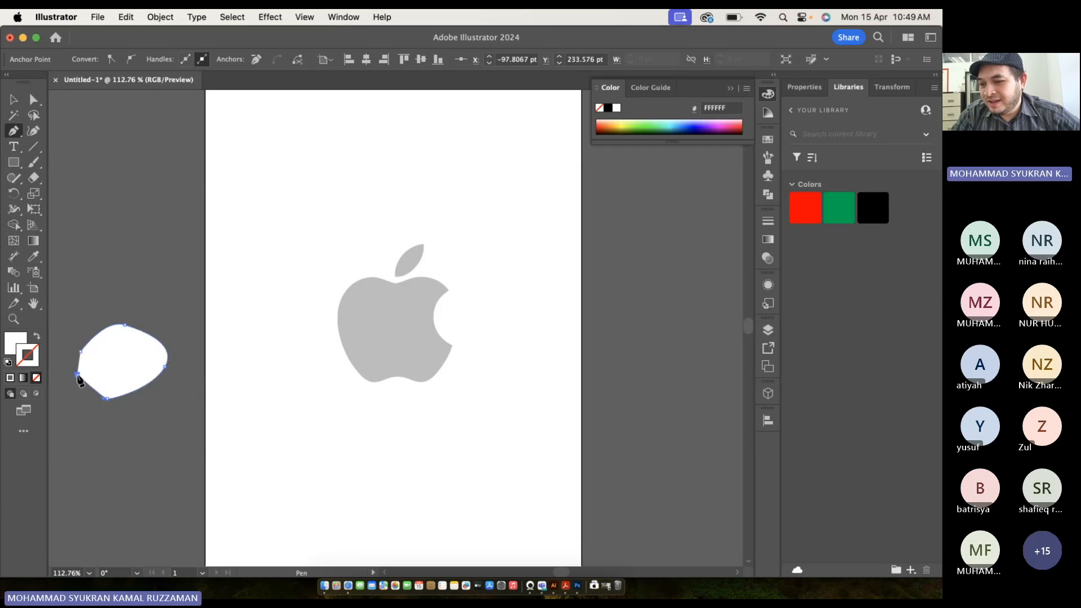
{"action": "key", "text": "super+z"}
{"action": "key", "text": "super+z"}
{"action": "key", "text": "super+z"}
{"action": "key", "text": "super+z"}
{"action": "key", "text": "super+z"}
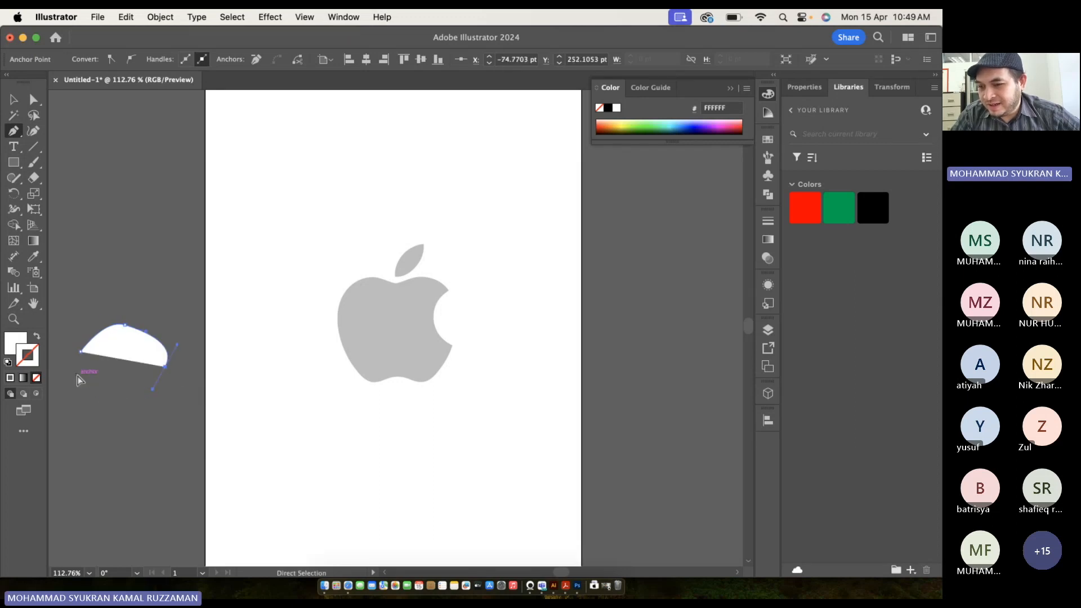
Try swapping the fill and stroke colours and back, and set the fill to None.
{"action": "left_click", "coordinate": [38, 338]}
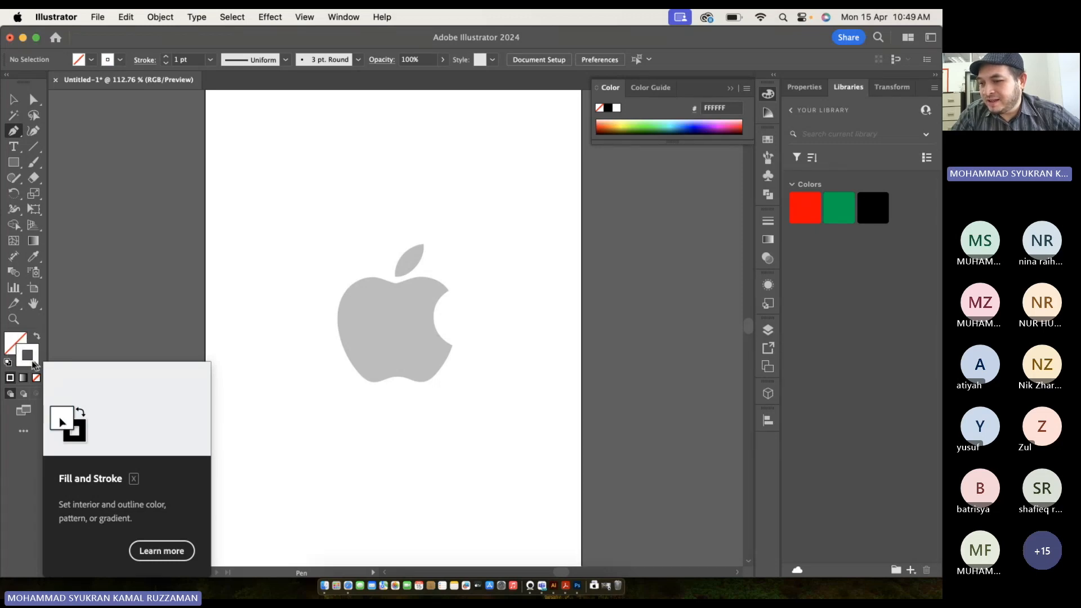
{"action": "left_click", "coordinate": [32, 358]}
{"action": "left_click", "coordinate": [39, 339]}
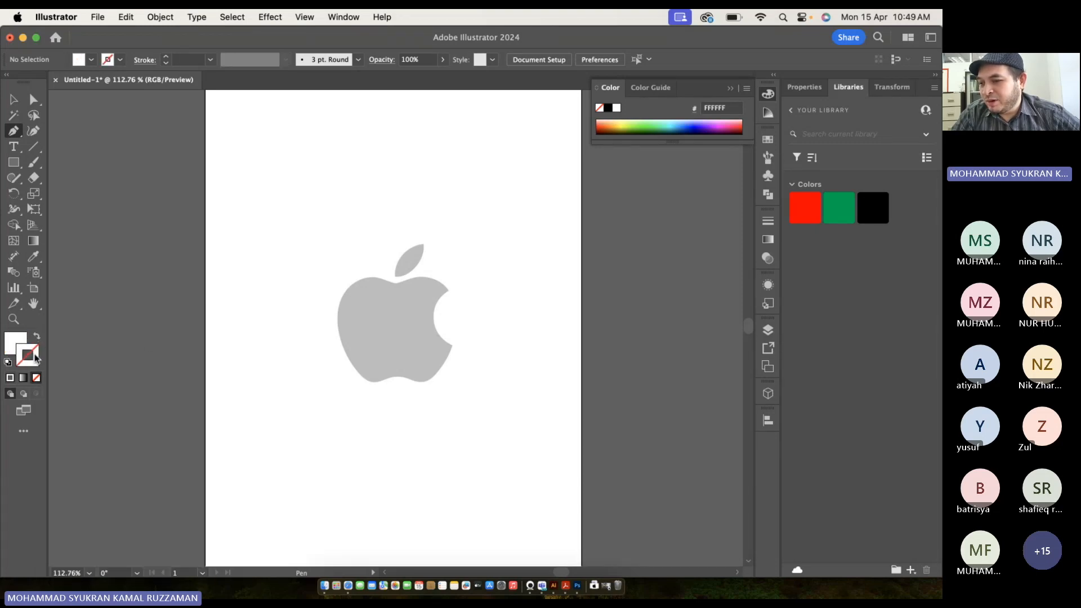
{"action": "left_click", "coordinate": [15, 344]}
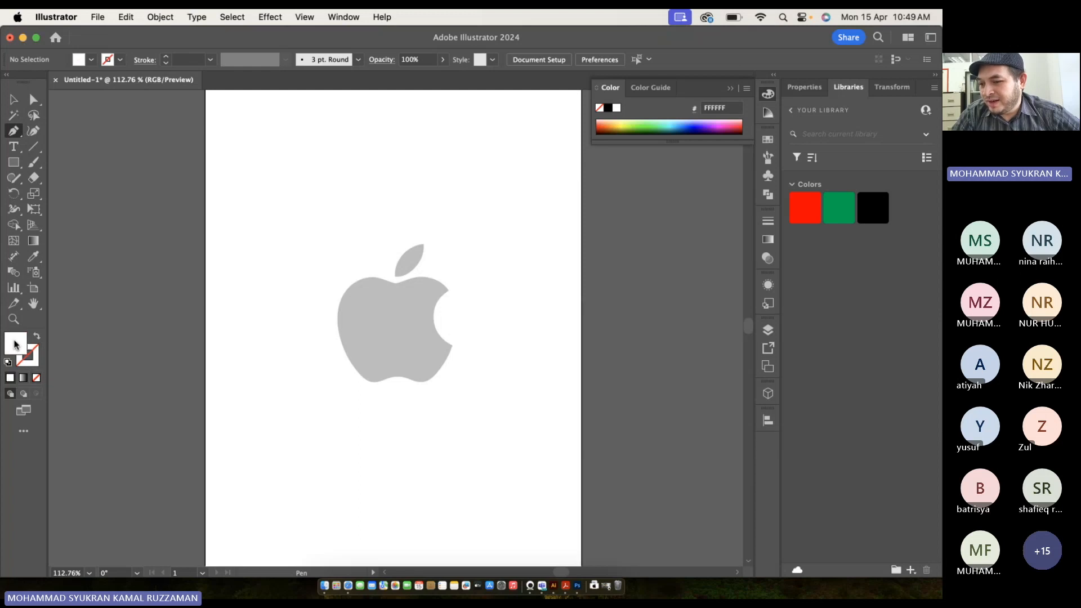
{"action": "left_click", "coordinate": [37, 379]}
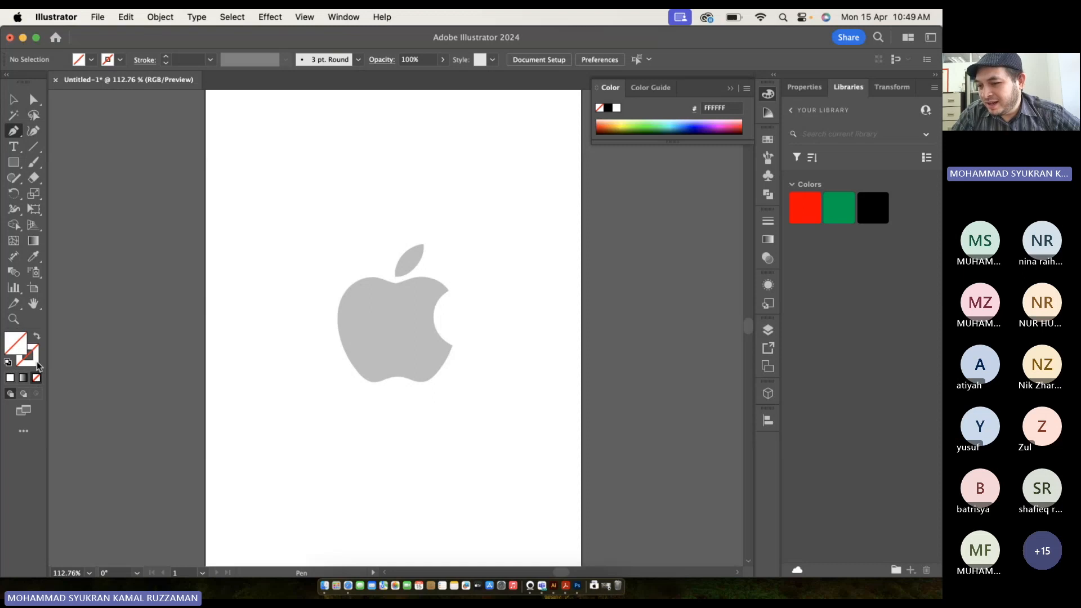
Set the stroke colour to pure red, FF0000.
{"action": "left_click", "coordinate": [38, 365]}
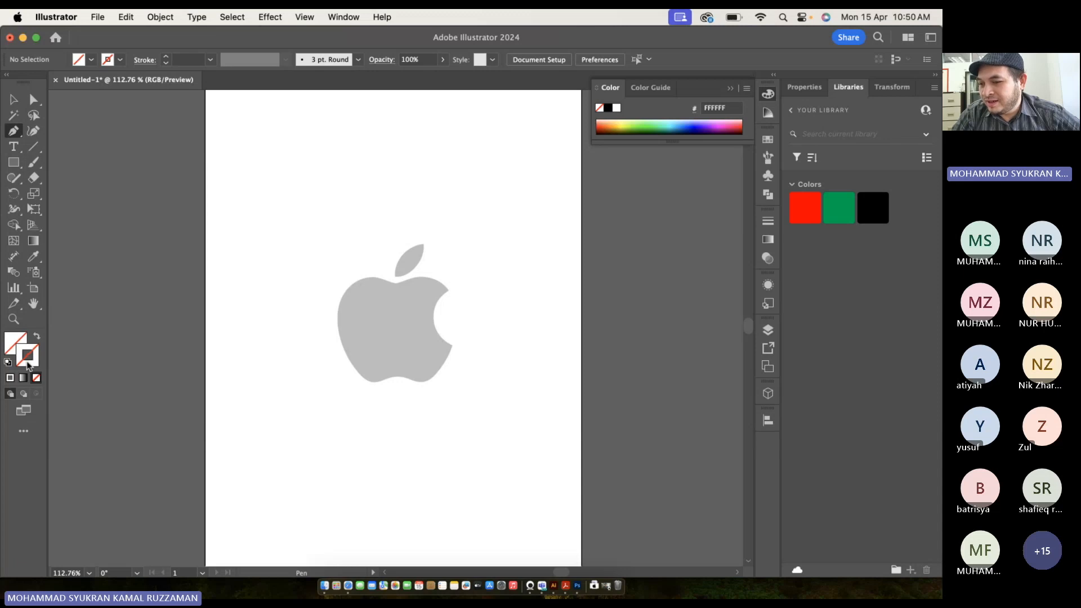
{"action": "double_click", "coordinate": [28, 360]}
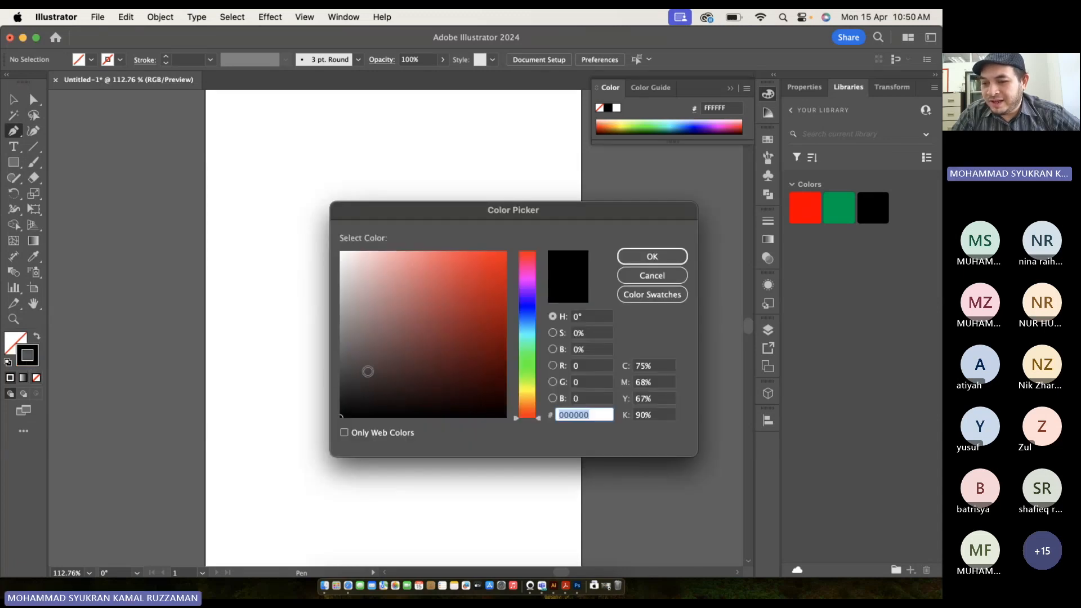
{"action": "left_click", "coordinate": [408, 329]}
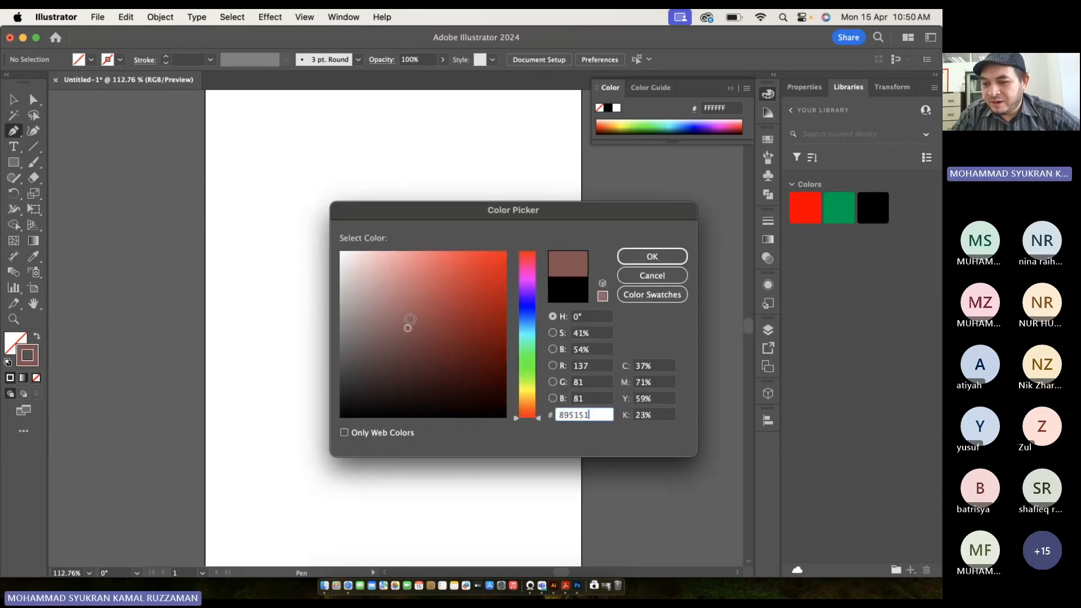
{"action": "left_click_drag", "start_coordinate": [454, 289], "coordinate": [521, 246]}
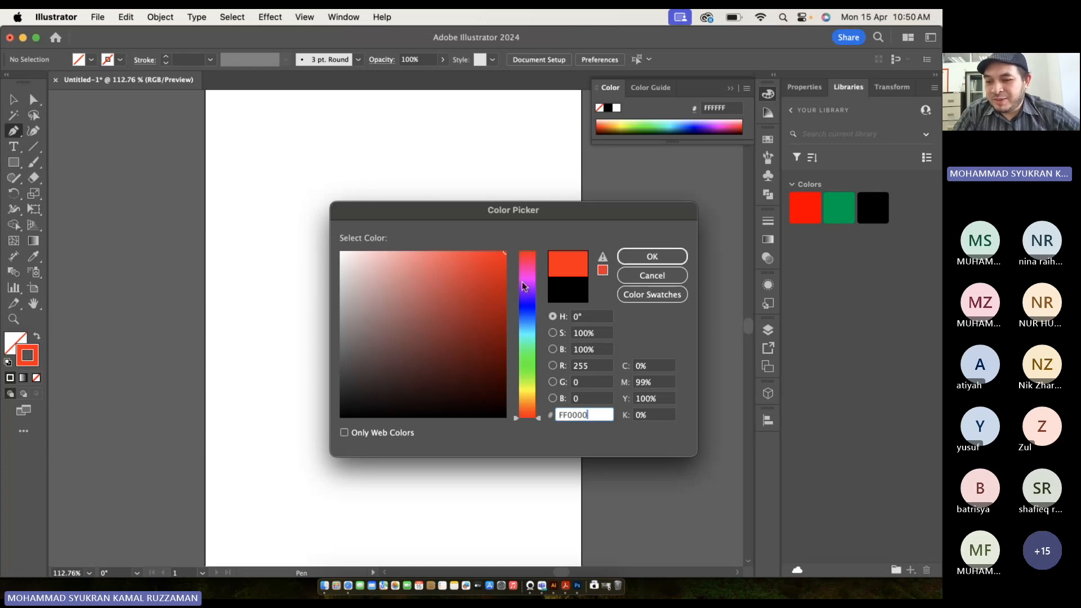
{"action": "left_click", "coordinate": [497, 276]}
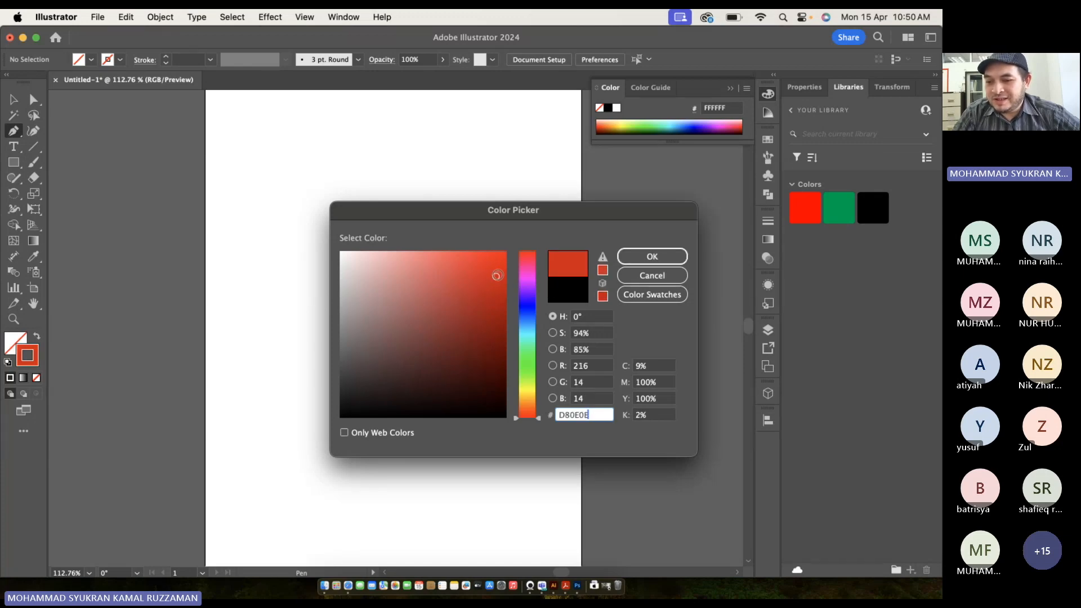
{"action": "mouse_move", "coordinate": [464, 344]}
{"action": "left_mouse_down"}
{"action": "mouse_move", "coordinate": [464, 370]}
{"action": "mouse_move", "coordinate": [479, 388]}
{"action": "mouse_move", "coordinate": [540, 425]}
{"action": "left_mouse_up"}
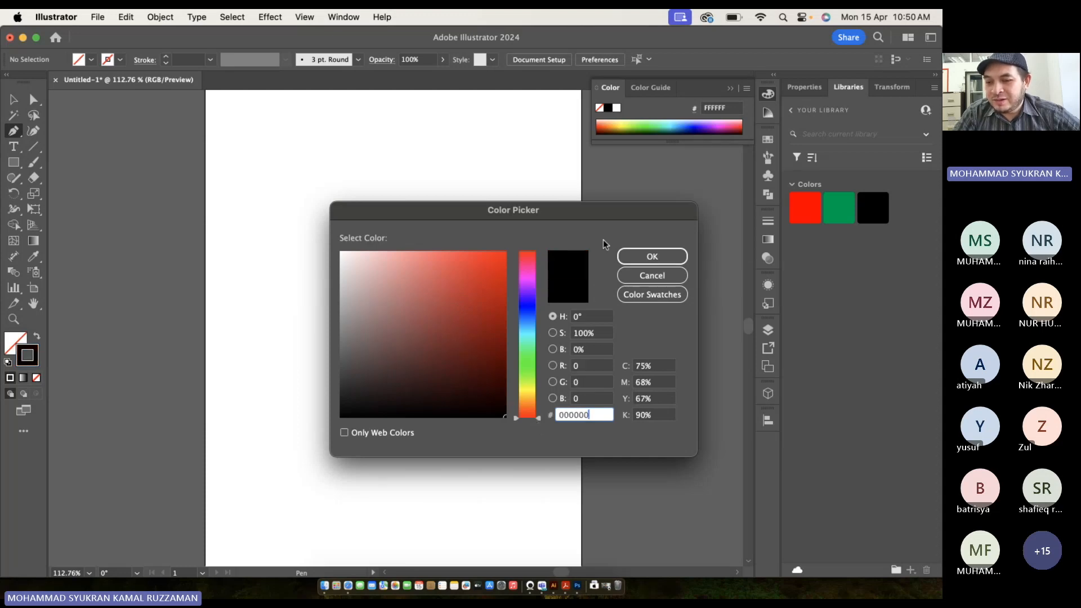
{"action": "left_click_drag", "start_coordinate": [478, 269], "coordinate": [524, 245]}
{"action": "left_click", "coordinate": [622, 256]}
Trace the left edge of the logo's leaf from its base to its upper tip as a curved Pen path.
{"action": "scroll", "coordinate": [352, 288], "scroll_direction": "up", "scroll_amount": 5}
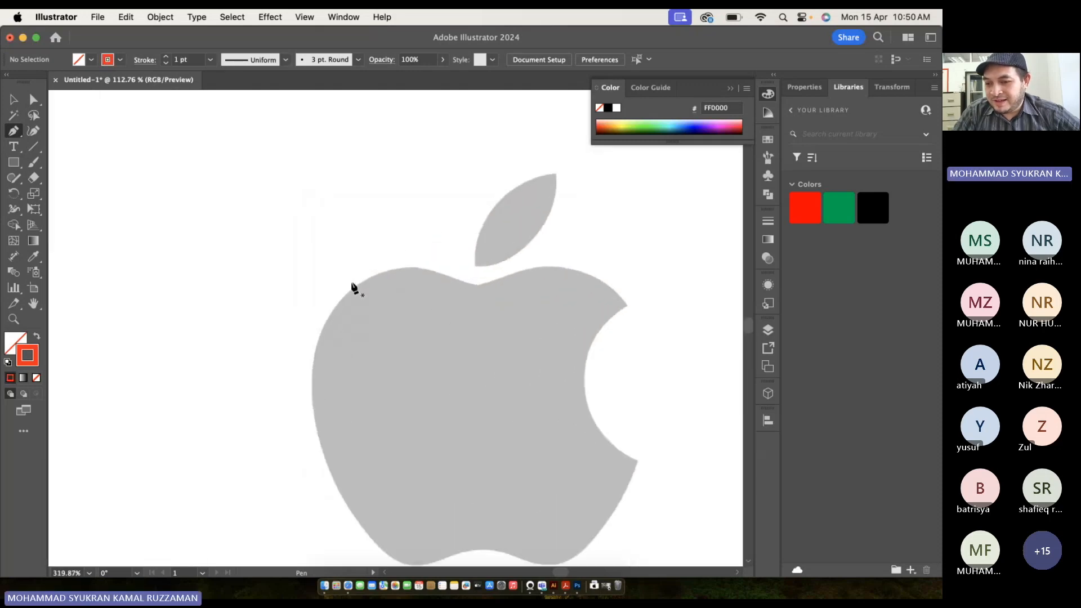
{"action": "scroll", "coordinate": [352, 289], "scroll_direction": "up", "scroll_amount": 5}
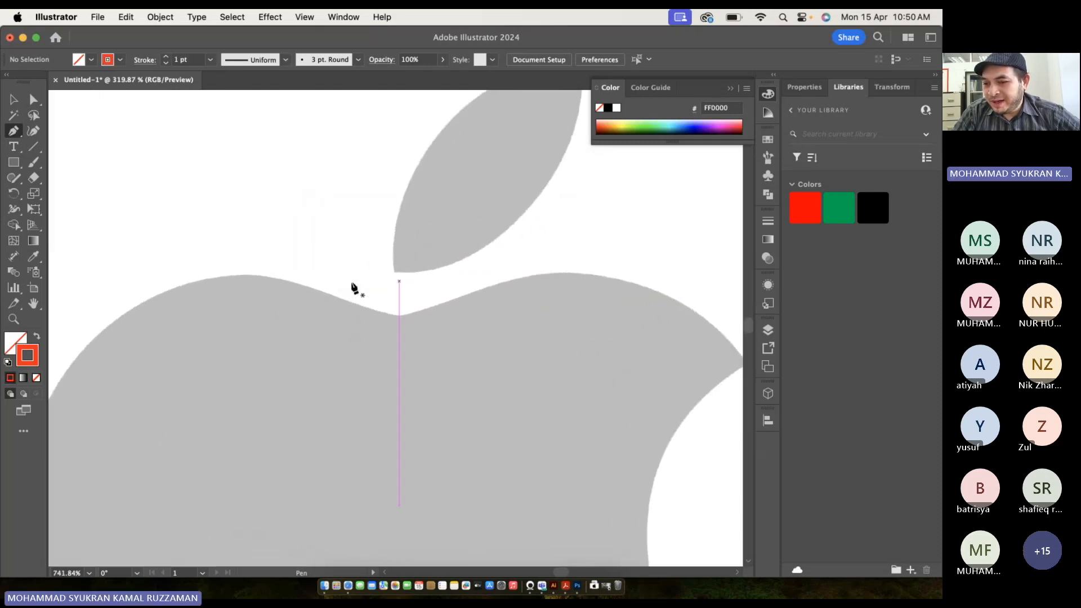
{"action": "scroll", "coordinate": [352, 288], "scroll_direction": "right", "scroll_amount": 3}
{"action": "scroll", "coordinate": [352, 288], "scroll_direction": "up", "scroll_amount": 3}
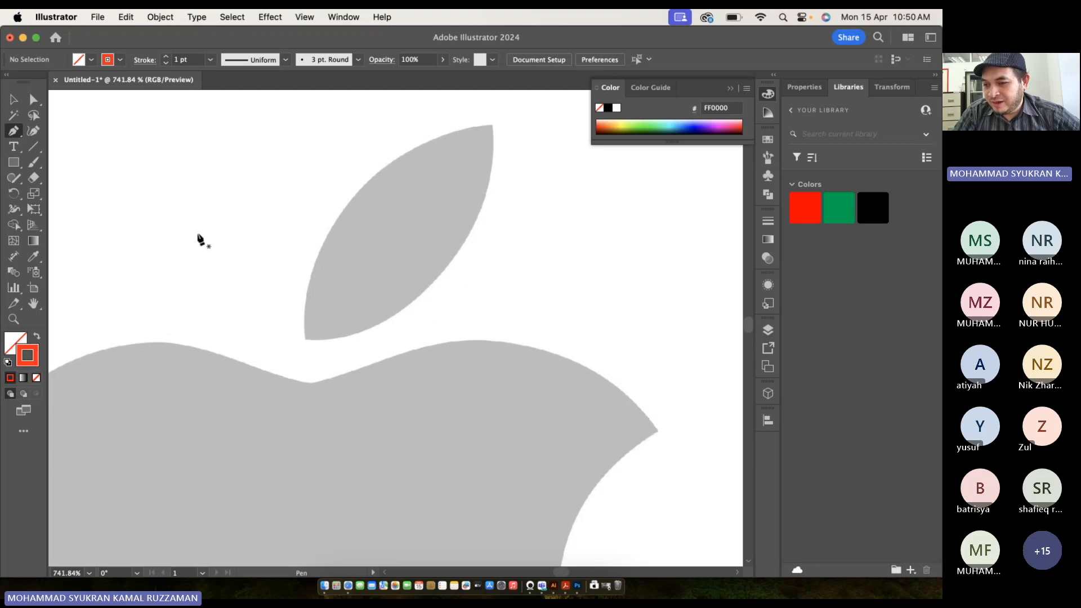
{"action": "left_click", "coordinate": [311, 339]}
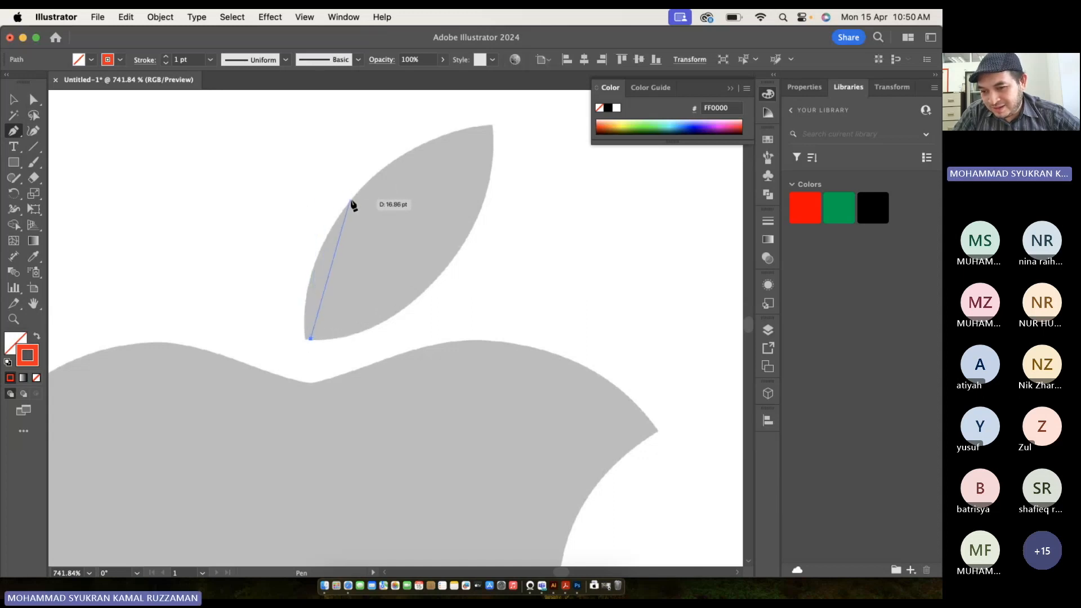
{"action": "left_click_drag", "start_coordinate": [351, 199], "coordinate": [405, 140]}
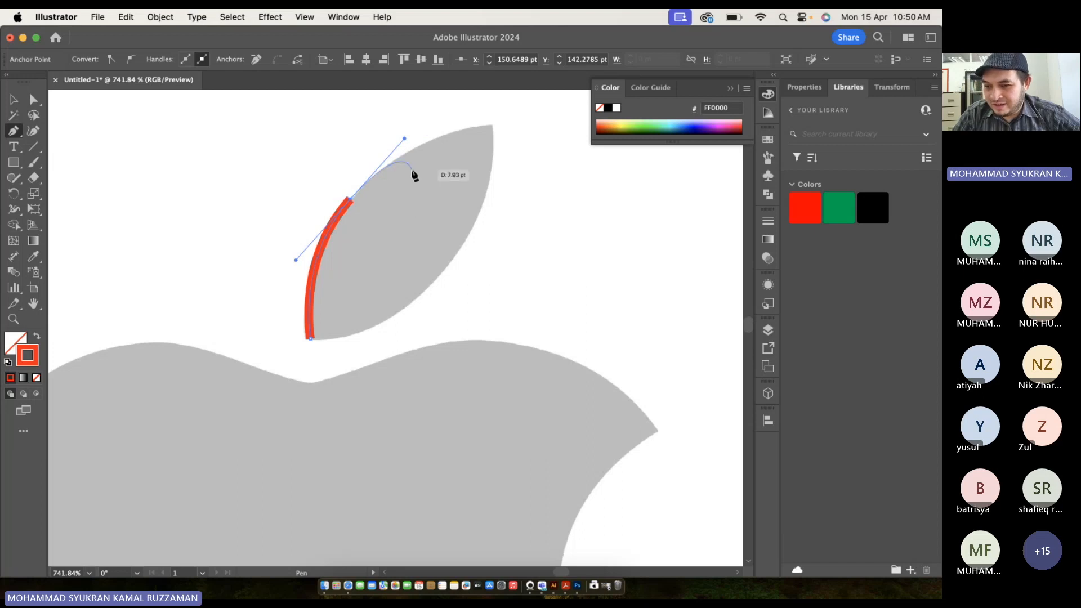
{"action": "left_click", "coordinate": [488, 127]}
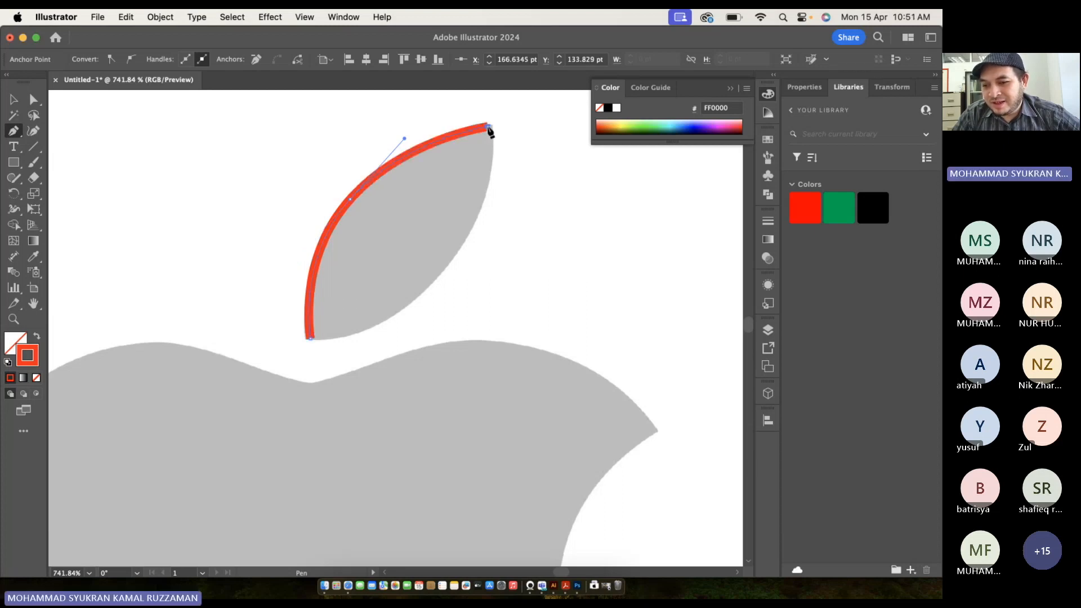
Try to close the leaf path with a single curve from the tip to the base, and undo it.
{"action": "left_click", "coordinate": [314, 340]}
{"action": "left_click_drag", "start_coordinate": [315, 339], "coordinate": [280, 426]}
{"action": "scroll", "coordinate": [278, 423], "scroll_direction": "down", "scroll_amount": 3}
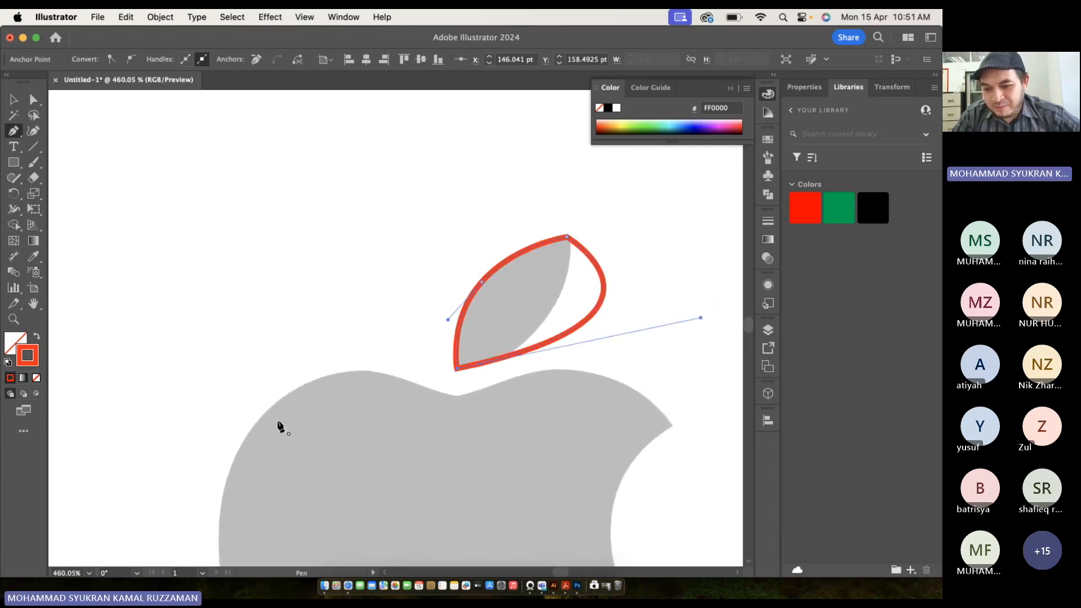
{"action": "key", "text": "ctrl+z"}
Close the leaf path by tracing its right edge with two curved Pen segments from the upper tip through mid-edge to the base.
{"action": "scroll", "coordinate": [552, 370], "scroll_direction": "up", "scroll_amount": 5}
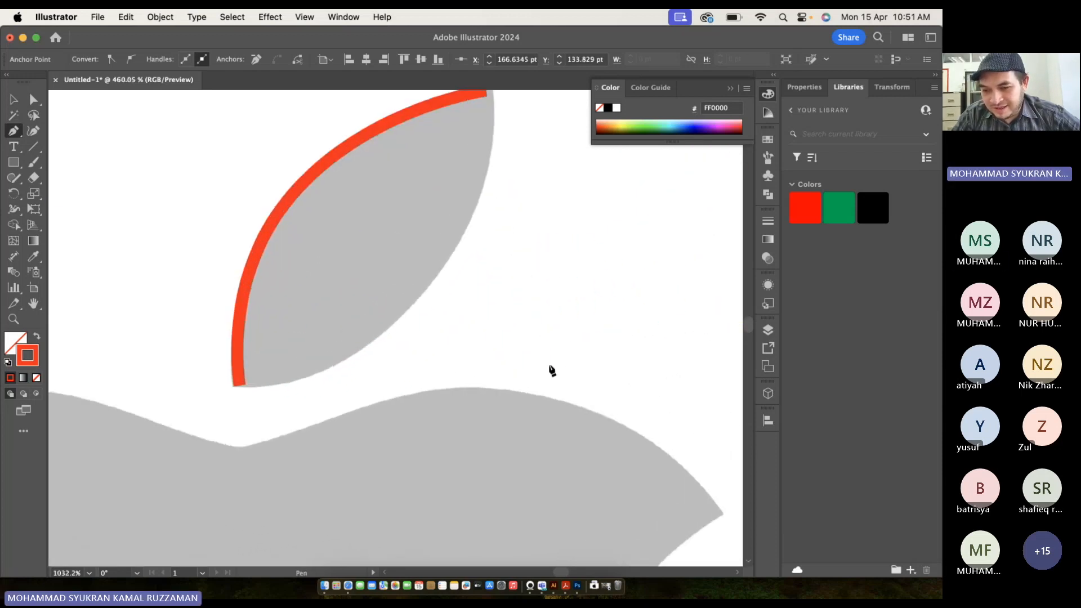
{"action": "left_click_drag", "start_coordinate": [455, 248], "coordinate": [406, 313]}
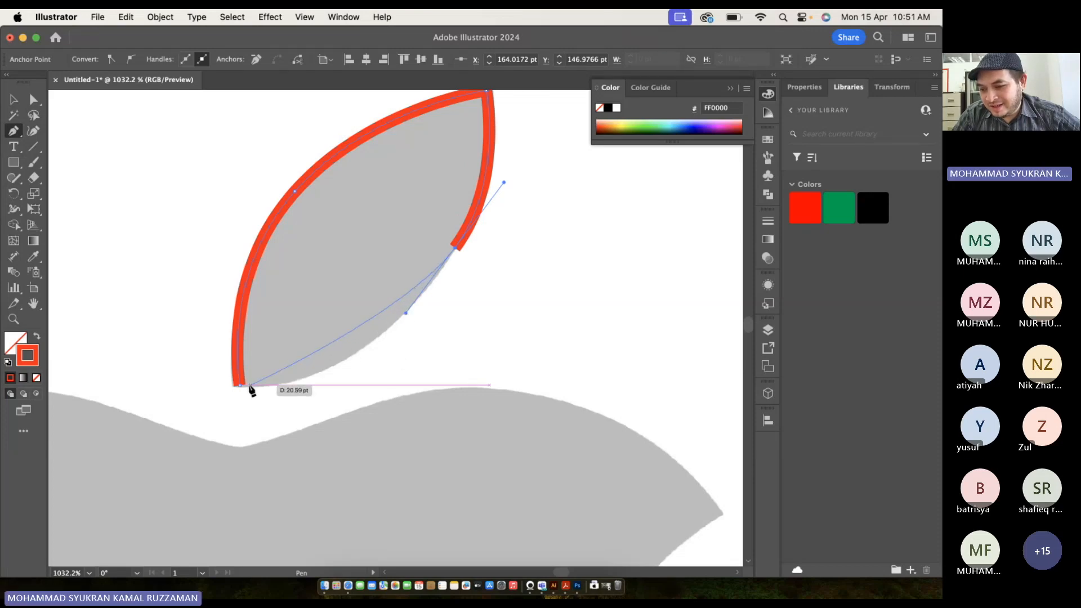
{"action": "left_click_drag", "start_coordinate": [241, 386], "coordinate": [133, 387]}
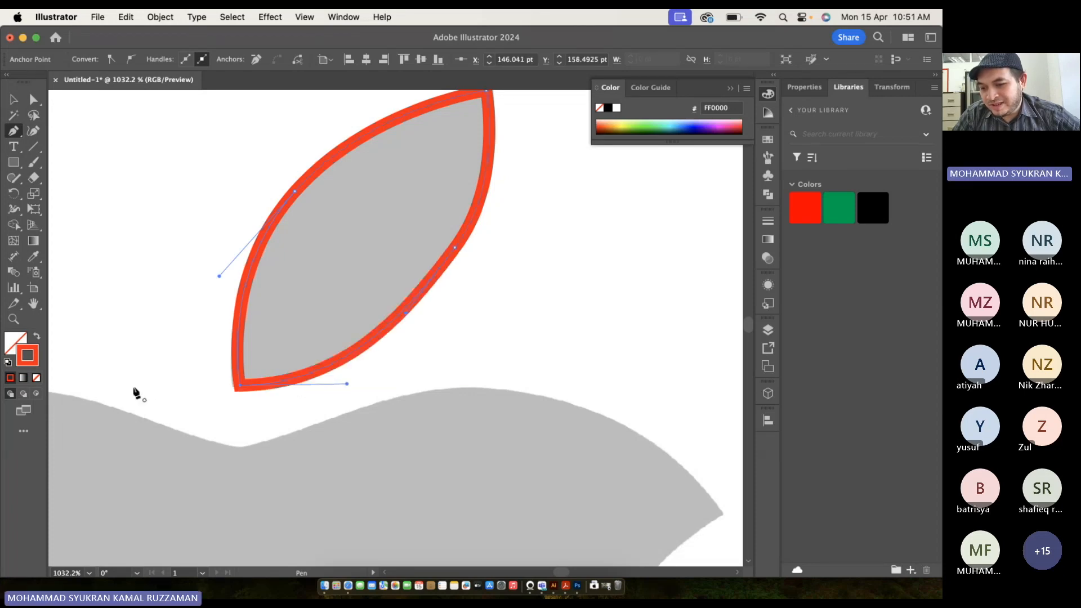
Try to start the apple body's path at the top notch with a curve to the crest of the right lobe, and undo it.
{"action": "scroll", "coordinate": [133, 386], "scroll_direction": "down", "scroll_amount": 3}
{"action": "scroll", "coordinate": [135, 393], "scroll_direction": "down", "scroll_amount": 5}
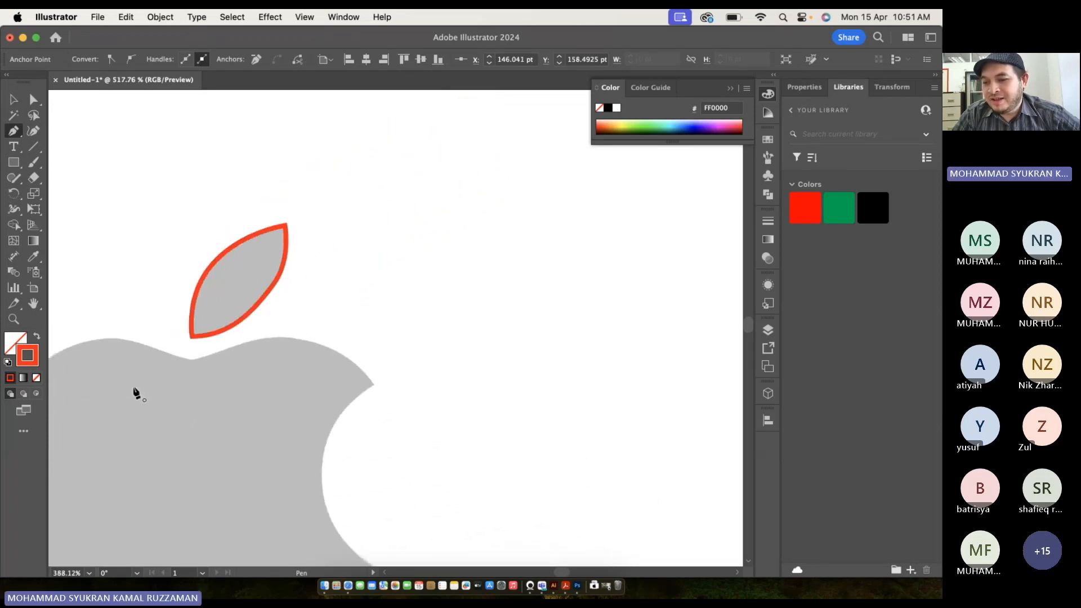
{"action": "scroll", "coordinate": [135, 393], "scroll_direction": "up", "scroll_amount": 3}
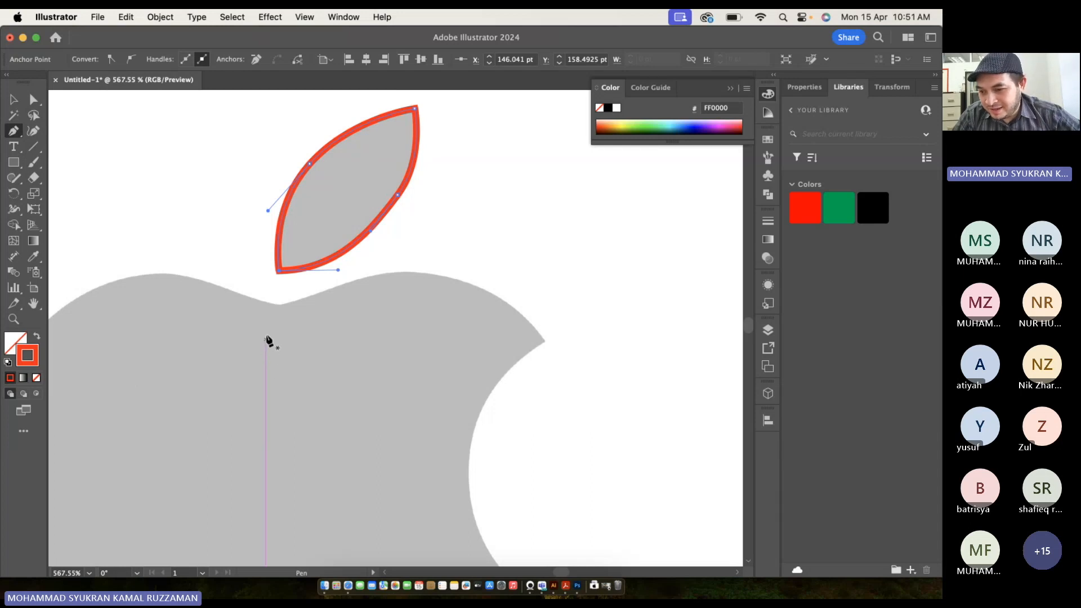
{"action": "scroll", "coordinate": [271, 327], "scroll_direction": "up", "scroll_amount": 3}
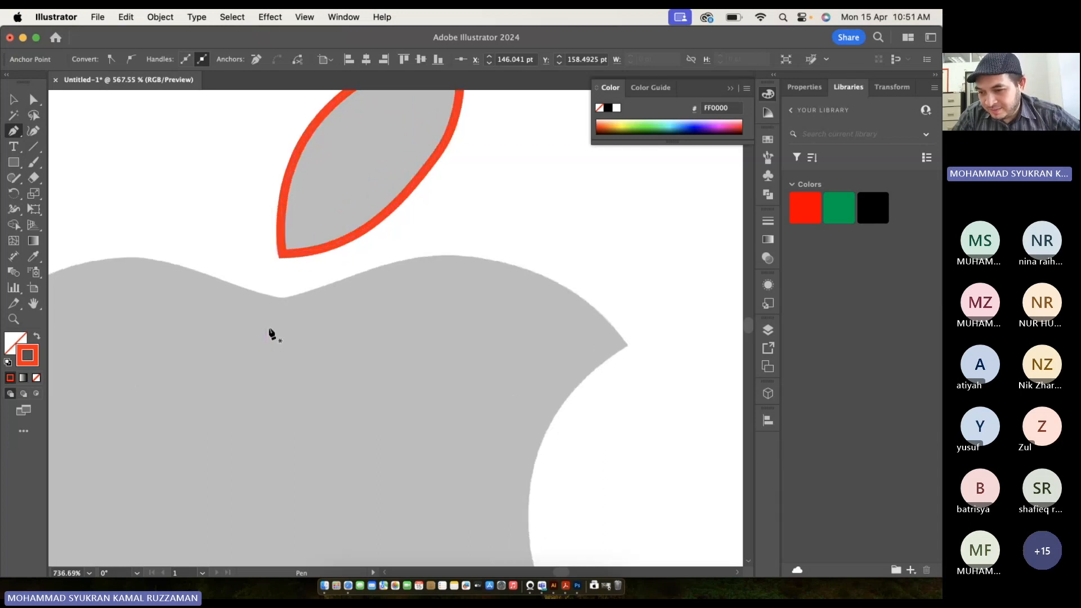
{"action": "left_click", "coordinate": [285, 295]}
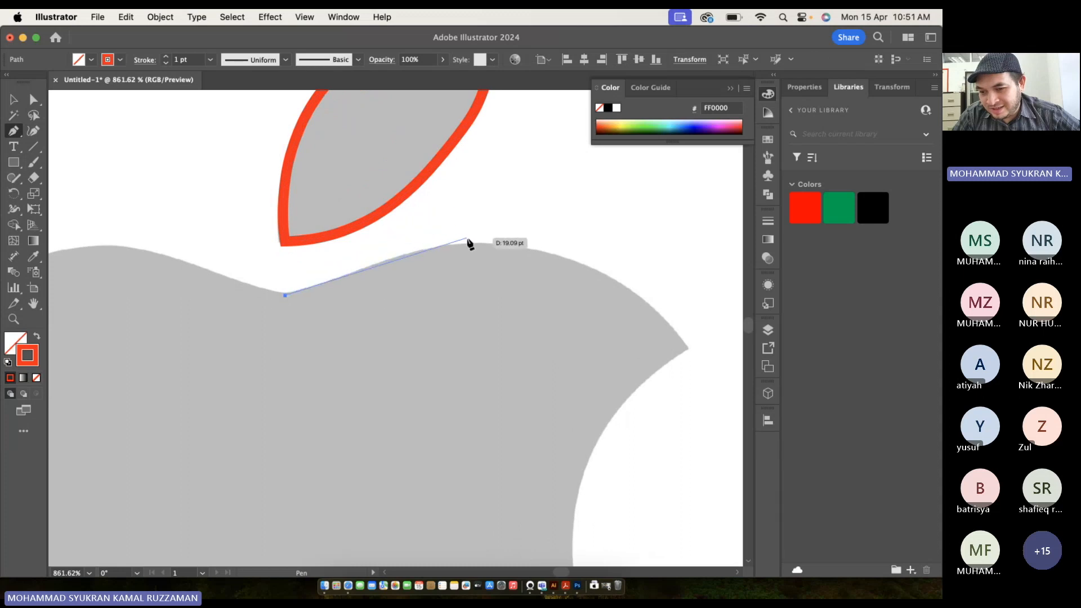
{"action": "left_click_drag", "start_coordinate": [466, 241], "coordinate": [518, 238]}
{"action": "key", "text": "super+z"}
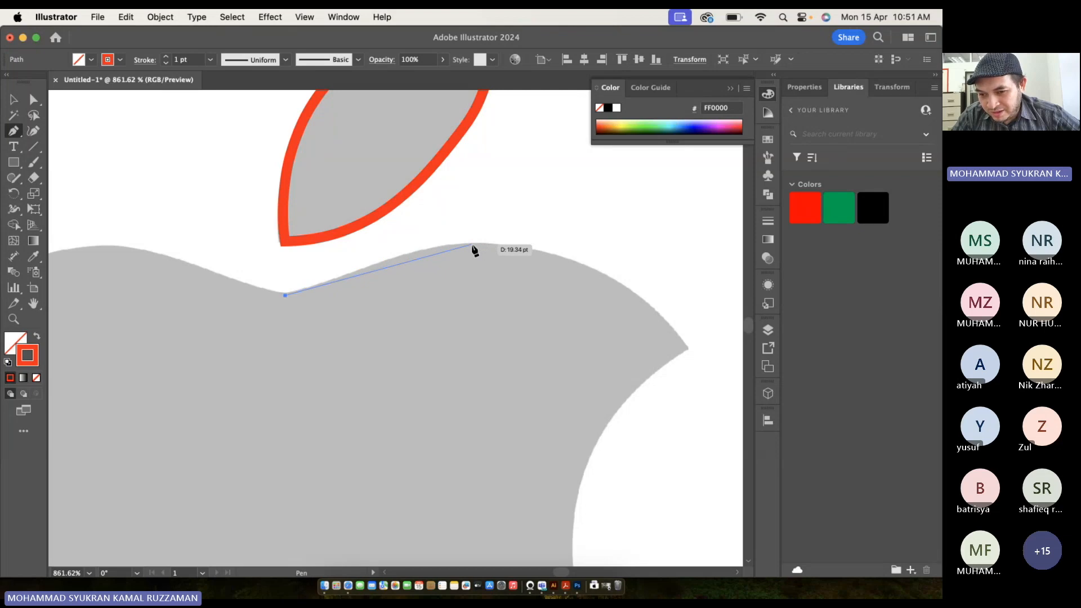
{"action": "mouse_move", "coordinate": [479, 245]}
{"action": "left_mouse_down"}
{"action": "mouse_move", "coordinate": [594, 244]}
{"action": "mouse_move", "coordinate": [590, 228]}
{"action": "mouse_move", "coordinate": [598, 244]}
{"action": "left_mouse_up"}
{"action": "key", "text": "super"}
{"action": "key", "text": "super+z"}
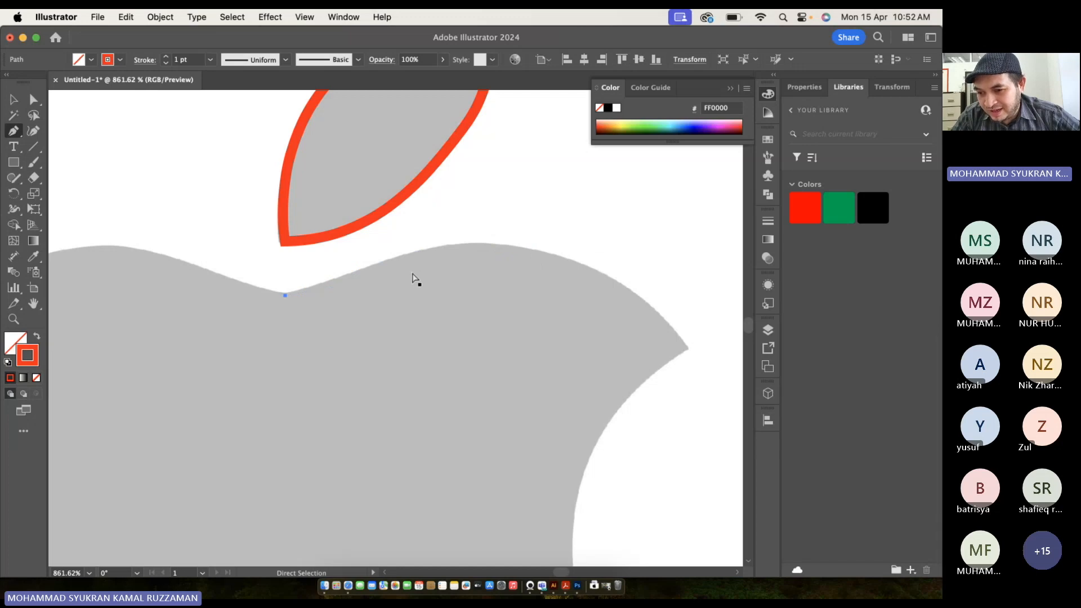
{"action": "key", "text": "super+z"}
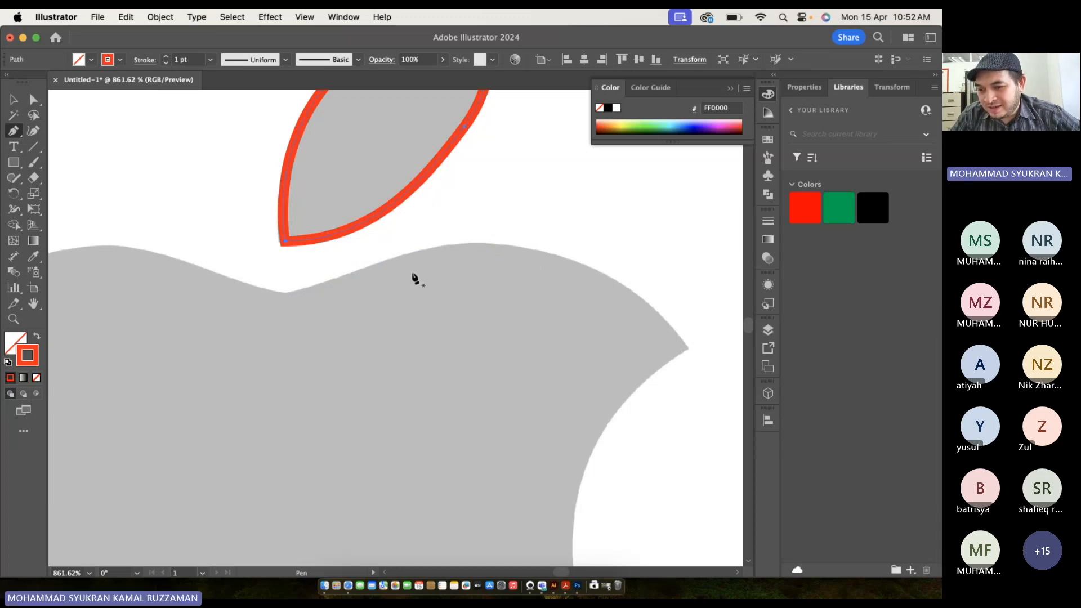
Set the leaf outline's stroke weight to 0.5 pt.
{"action": "left_click", "coordinate": [289, 59]}
{"action": "left_click", "coordinate": [289, 60]}
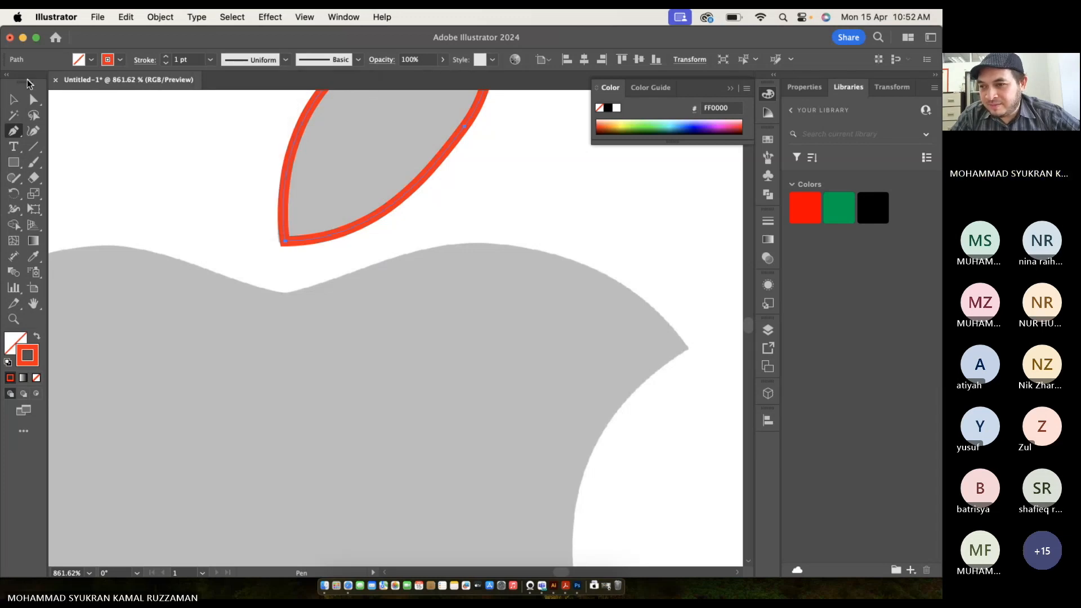
{"action": "left_click", "coordinate": [211, 60]}
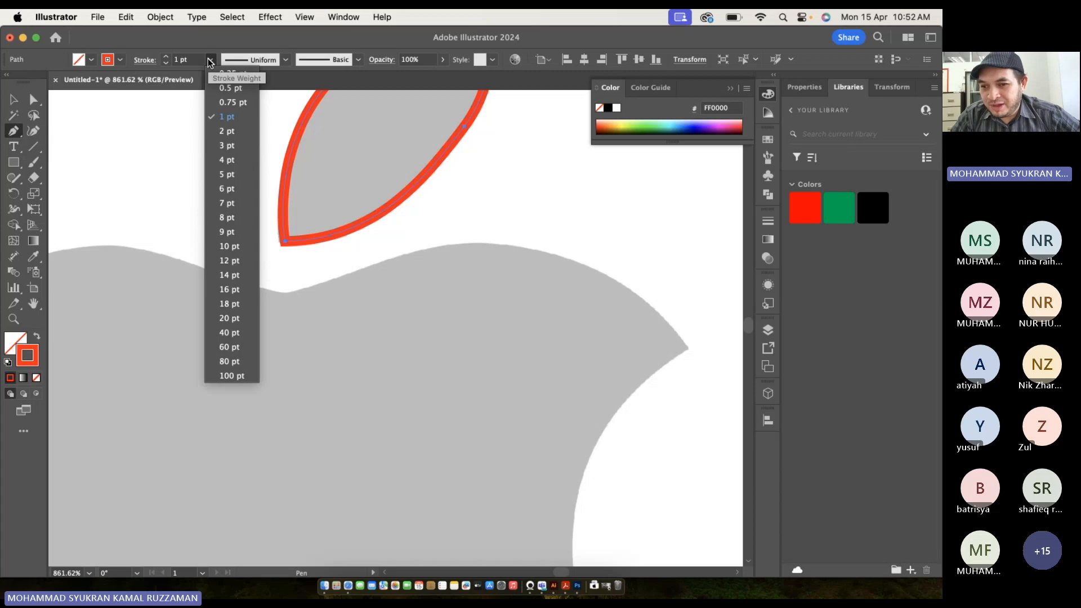
{"action": "left_click", "coordinate": [222, 89]}
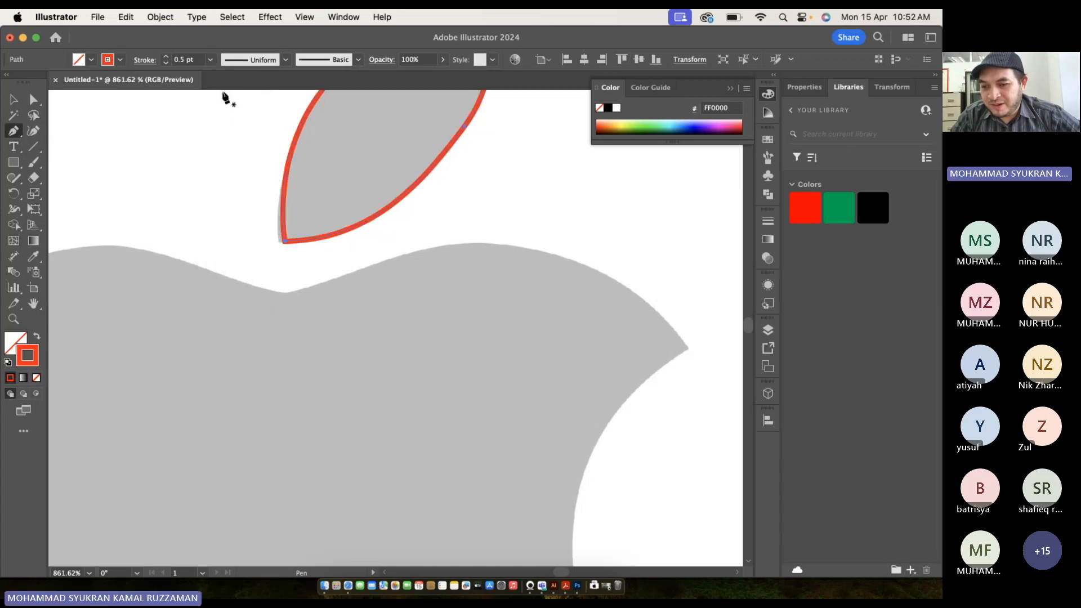
Trace the apple body's upper right lobe as a curved Pen path from the top notch over the crest to the bite's upper tip.
{"action": "left_click", "coordinate": [284, 294]}
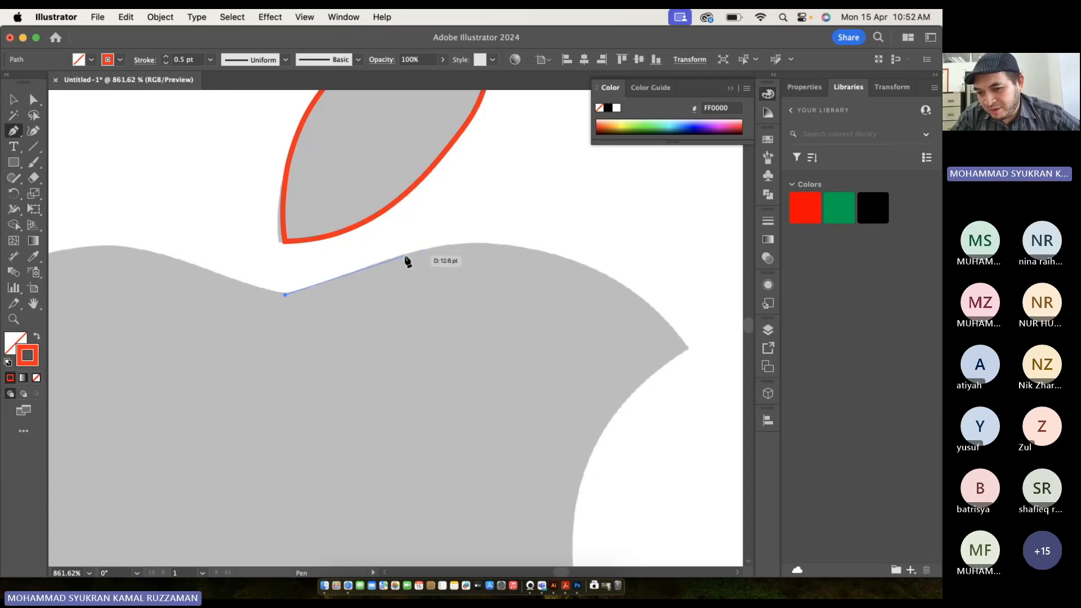
{"action": "left_click", "coordinate": [426, 249]}
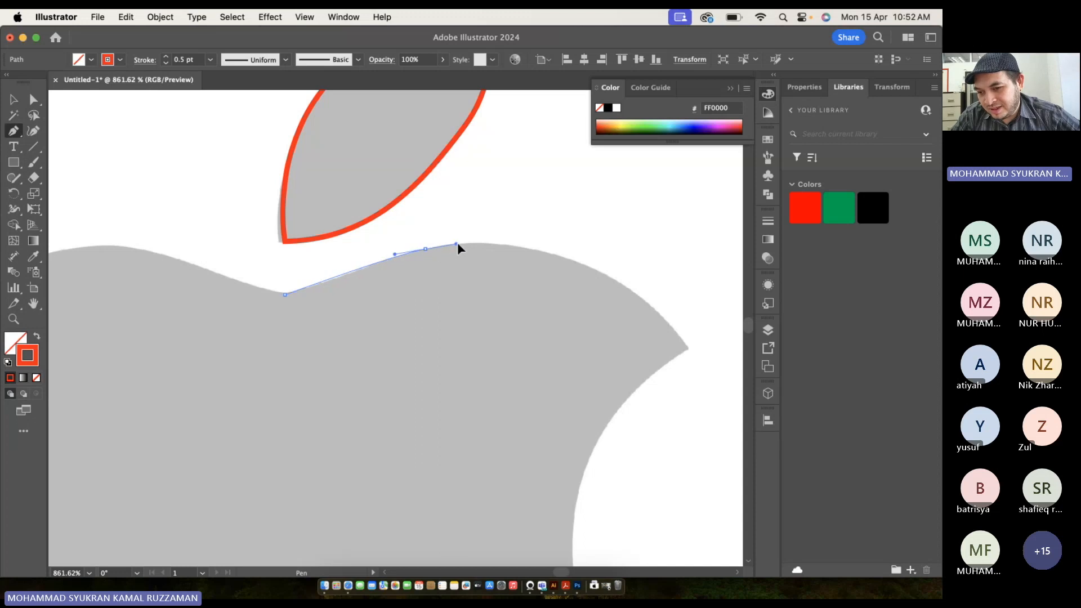
{"action": "left_click", "coordinate": [470, 239]}
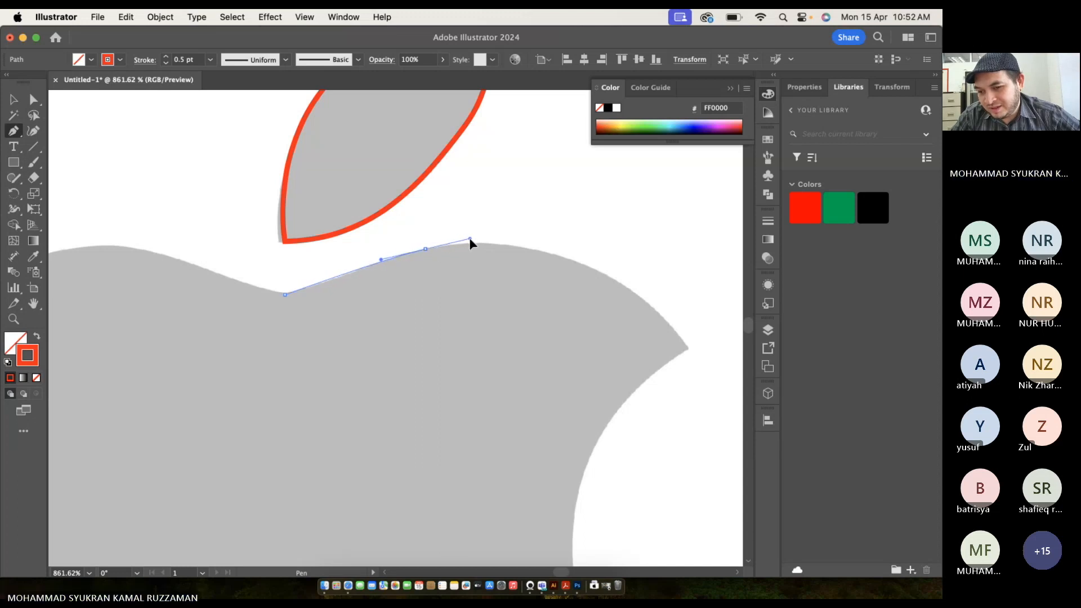
{"action": "left_click_drag", "start_coordinate": [470, 239], "coordinate": [469, 239]}
{"action": "scroll", "coordinate": [470, 239], "scroll_direction": "right", "scroll_amount": 3}
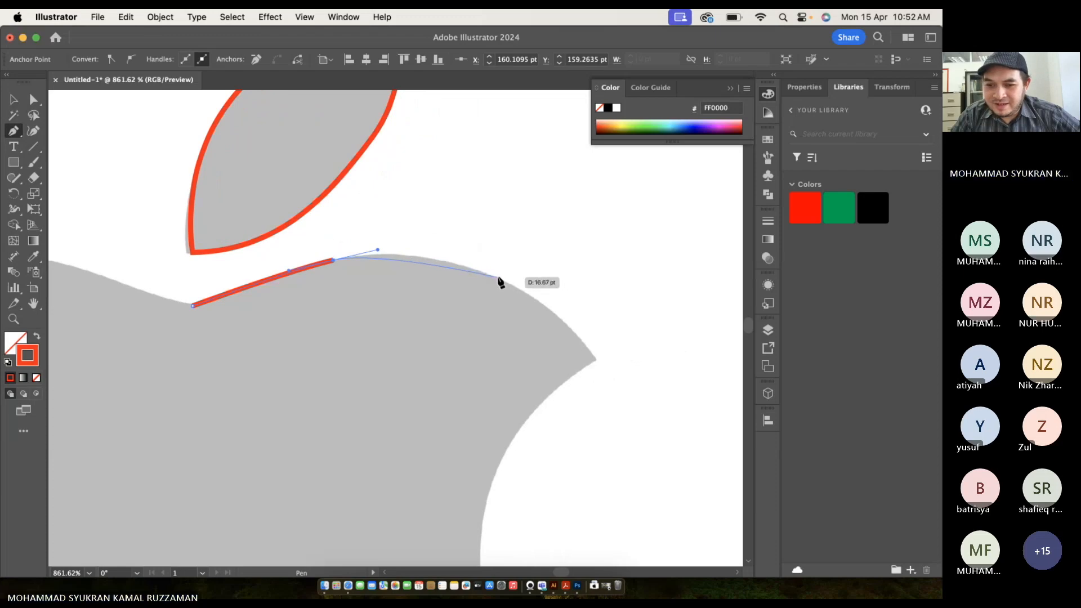
{"action": "mouse_move", "coordinate": [497, 276]}
{"action": "left_mouse_down"}
{"action": "mouse_move", "coordinate": [526, 279]}
{"action": "mouse_move", "coordinate": [550, 301]}
{"action": "left_mouse_up"}
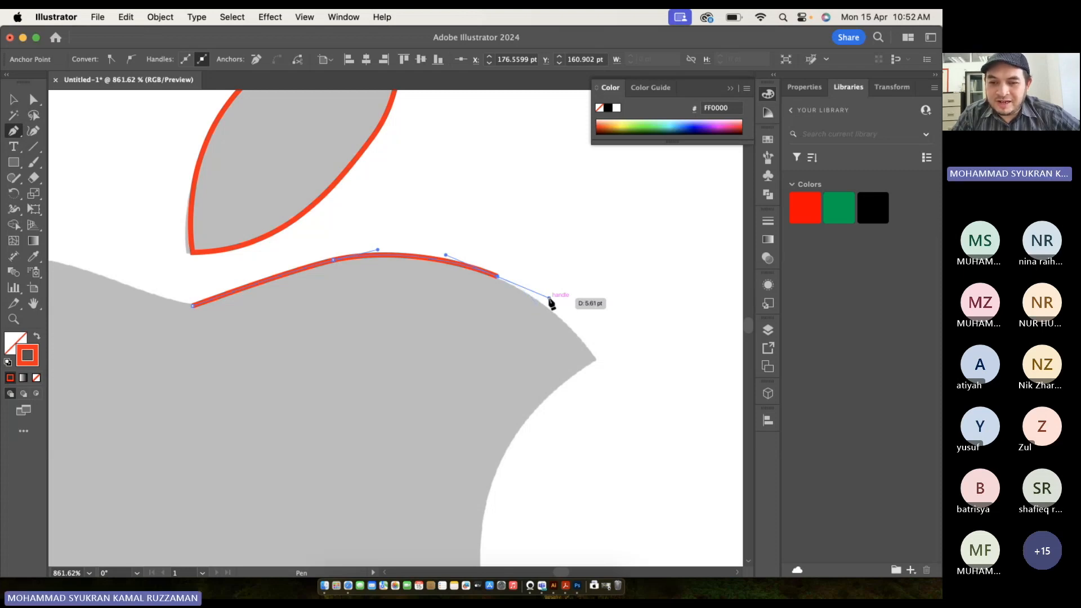
{"action": "key", "text": "super+z"}
{"action": "left_click_drag", "start_coordinate": [469, 267], "coordinate": [443, 223]}
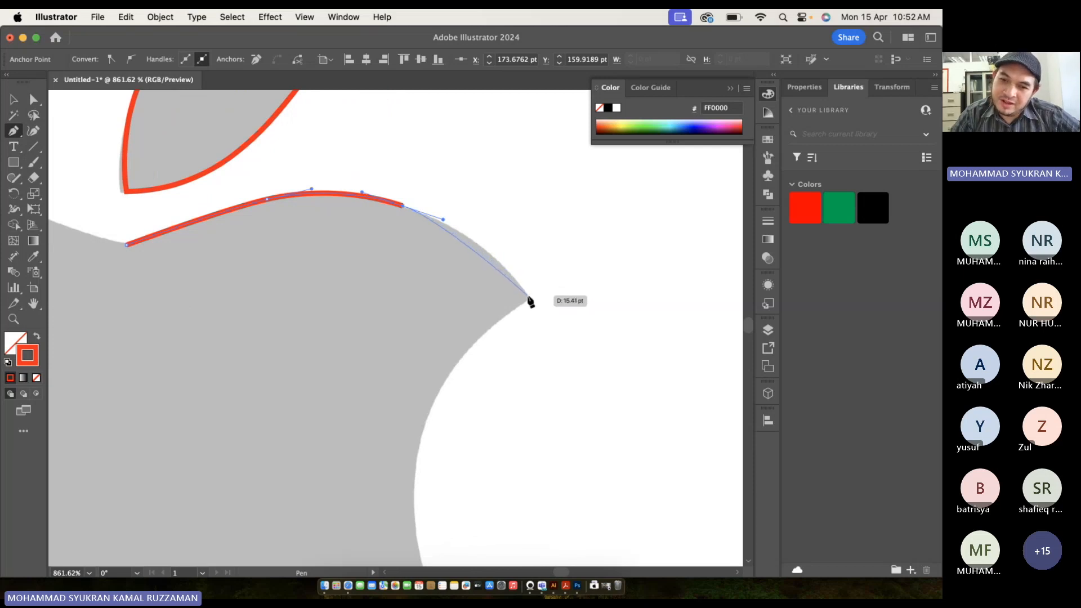
{"action": "mouse_move", "coordinate": [528, 295]}
{"action": "left_mouse_down"}
{"action": "mouse_move", "coordinate": [540, 339]}
{"action": "mouse_move", "coordinate": [565, 344]}
{"action": "left_mouse_up"}
Try to continue the body path from the bite's upper tip straight into a curve along the bite, and undo it.
{"action": "scroll", "coordinate": [567, 347], "scroll_direction": "down", "scroll_amount": 4}
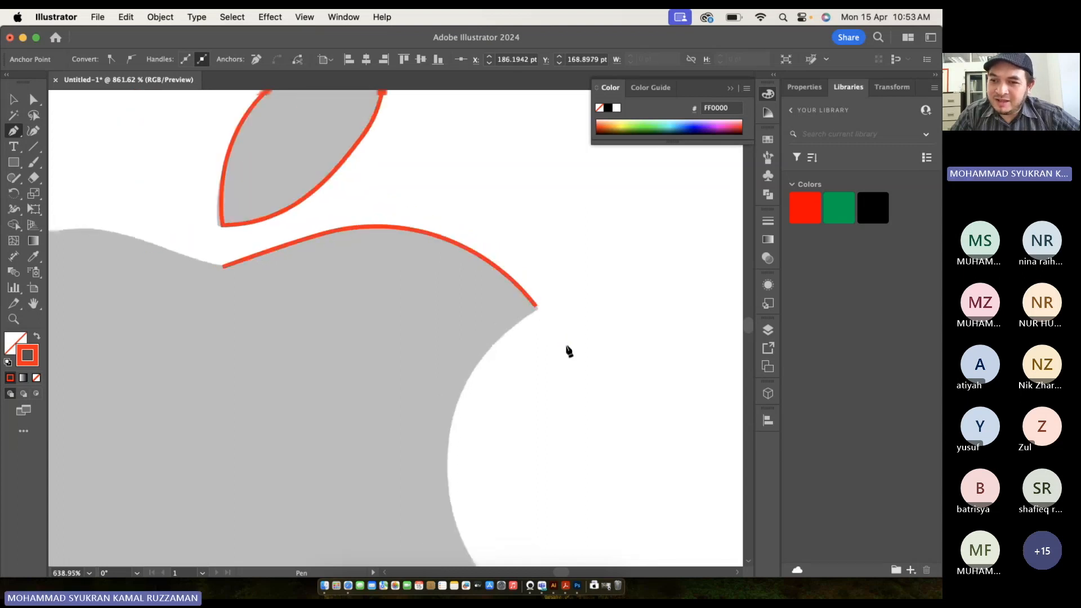
{"action": "scroll", "coordinate": [568, 352], "scroll_direction": "down", "scroll_amount": 5}
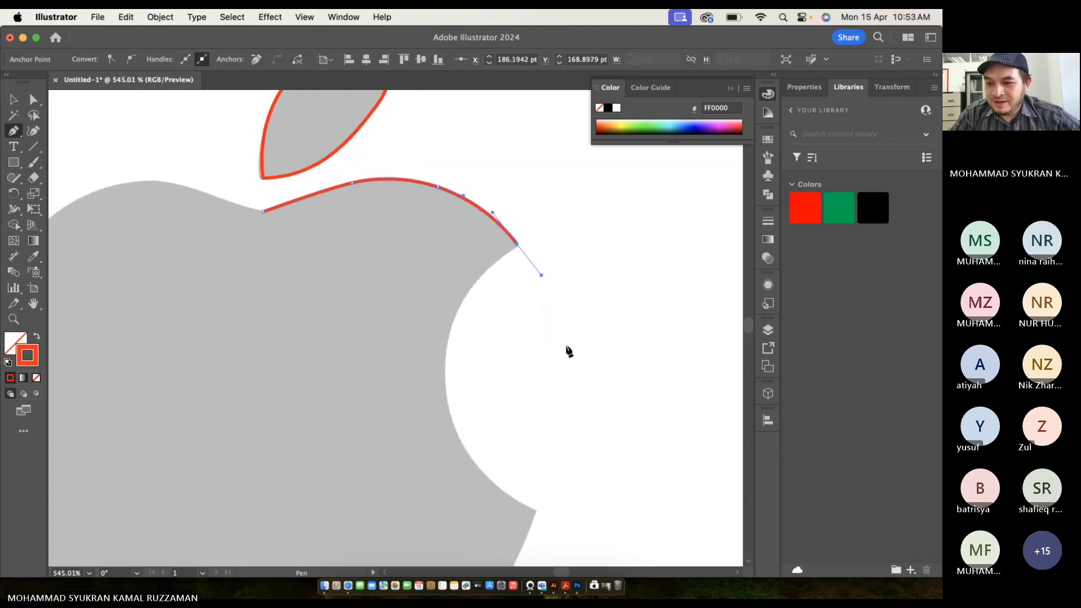
{"action": "left_click_drag", "start_coordinate": [462, 295], "coordinate": [425, 342]}
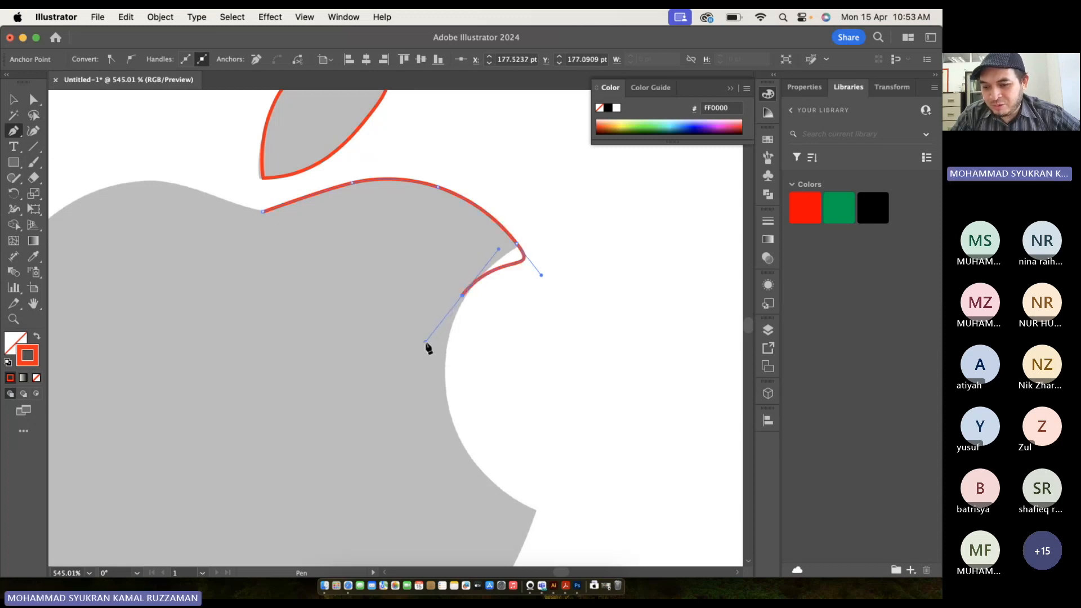
{"action": "key", "text": "super+z"}
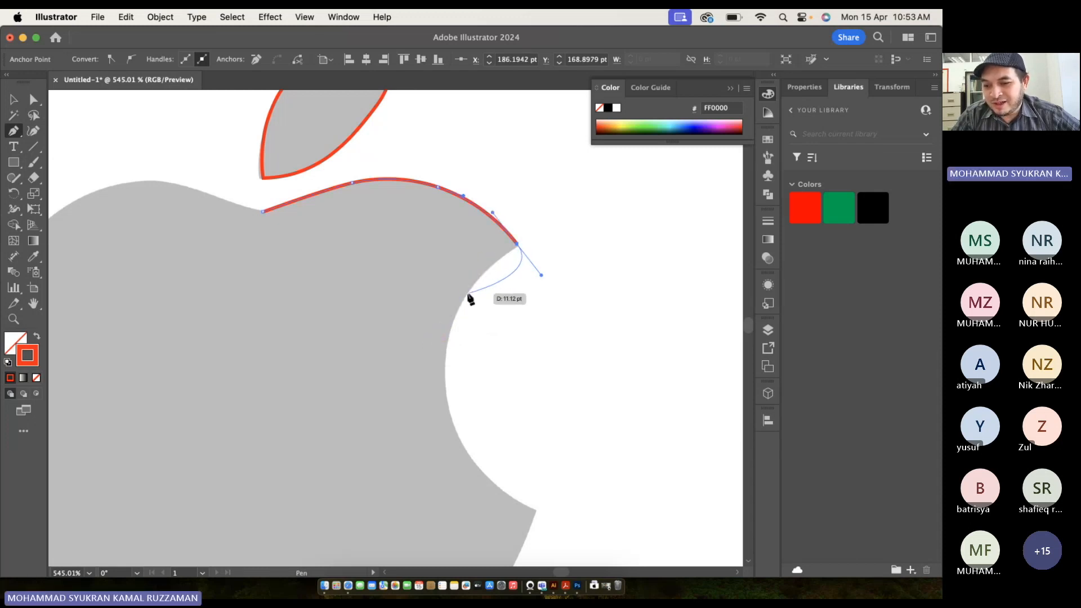
{"action": "left_click_drag", "start_coordinate": [466, 294], "coordinate": [429, 359]}
{"action": "key", "text": "super+z"}
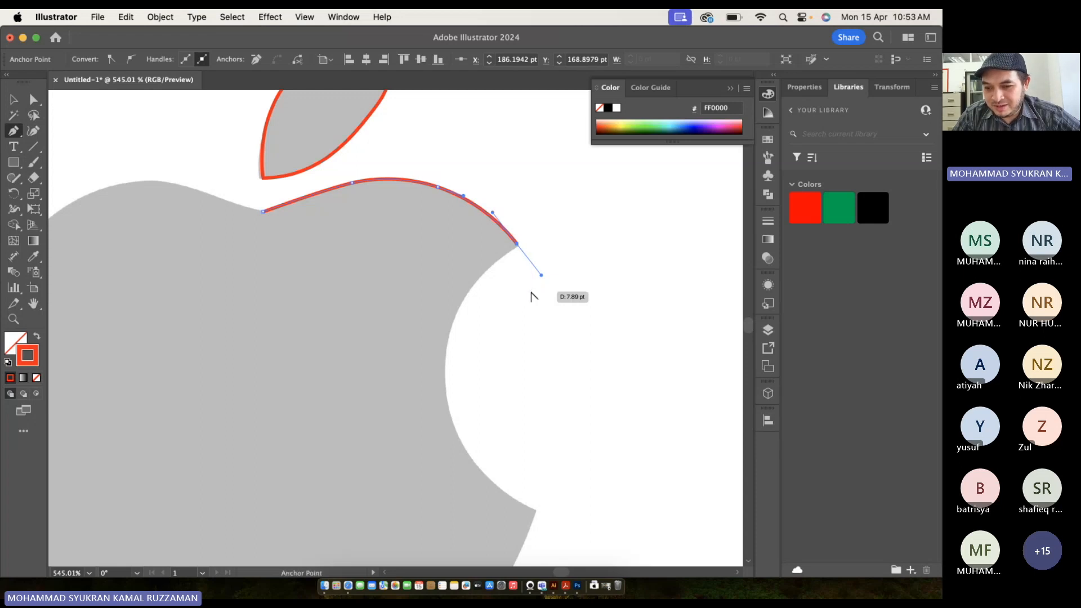
Try redirecting the tip anchor's outgoing handle inward at different angles to trace the bite's upper curve, and undo the attempts.
{"action": "key", "text": "alt"}
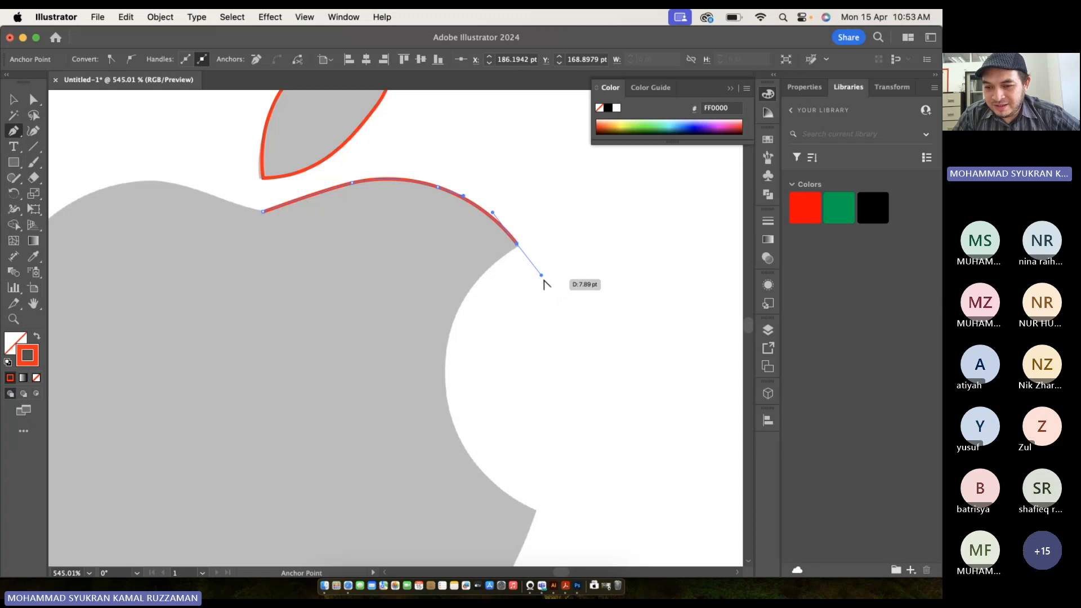
{"action": "left_click_drag", "start_coordinate": [541, 276], "coordinate": [536, 274]}
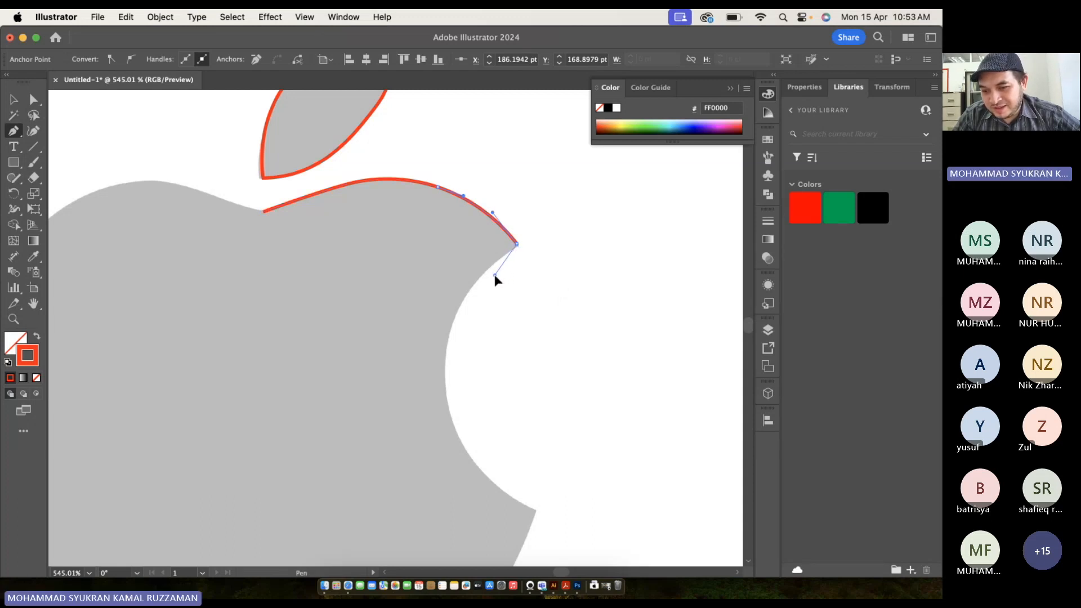
{"action": "left_click_drag", "start_coordinate": [473, 275], "coordinate": [475, 277]}
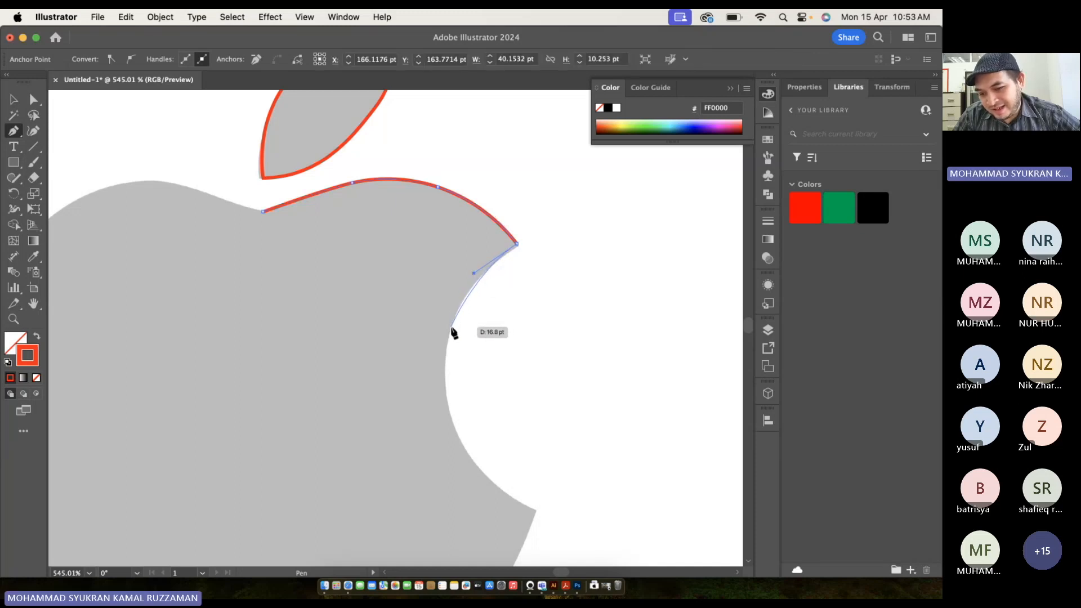
{"action": "left_click_drag", "start_coordinate": [450, 326], "coordinate": [444, 350]}
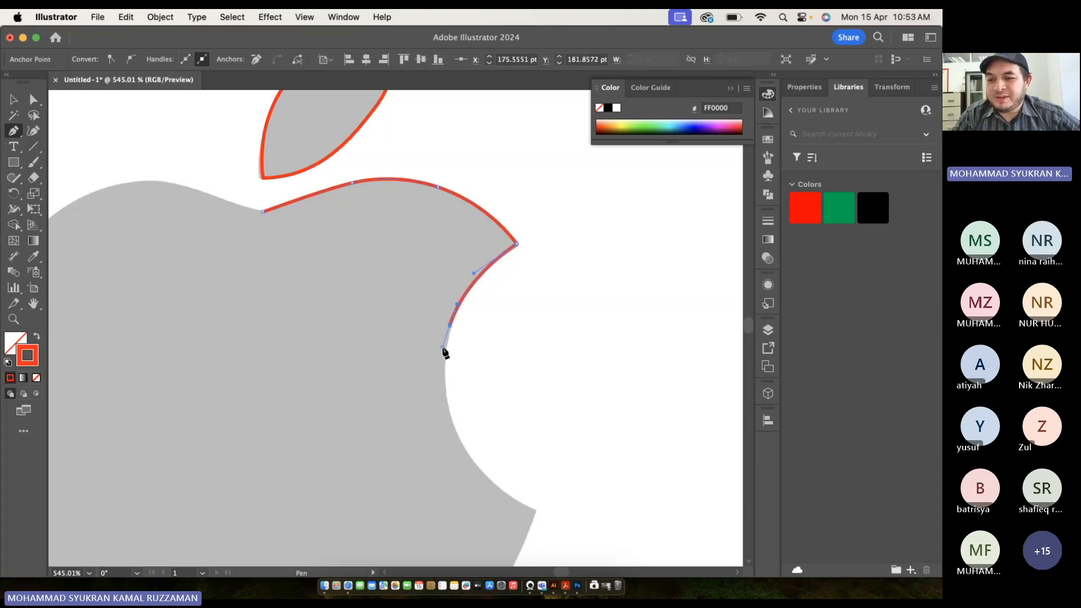
{"action": "key", "text": "super+z"}
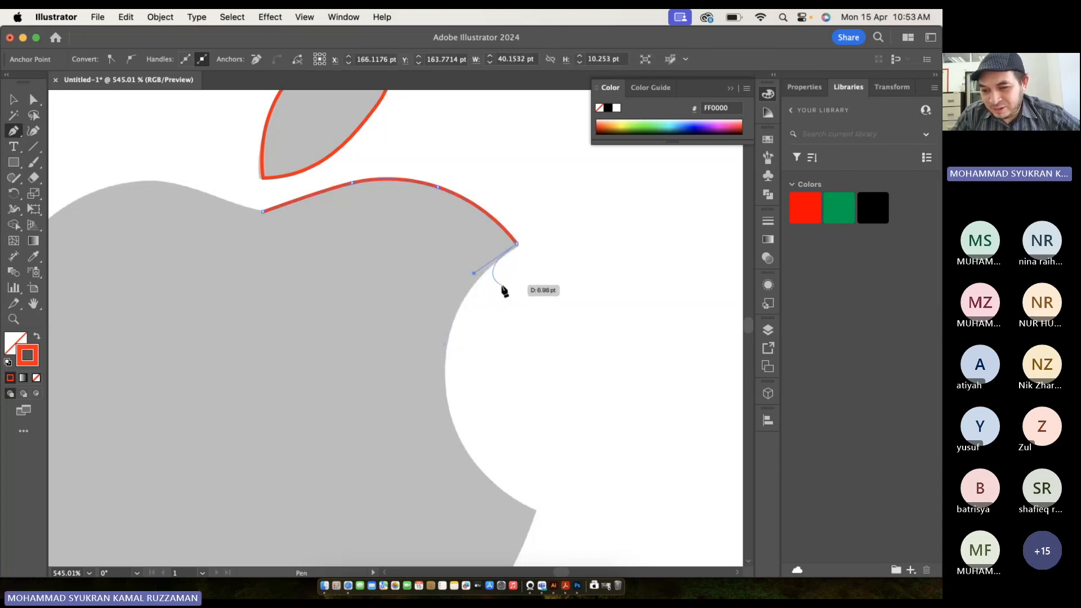
{"action": "key", "text": "super+z"}
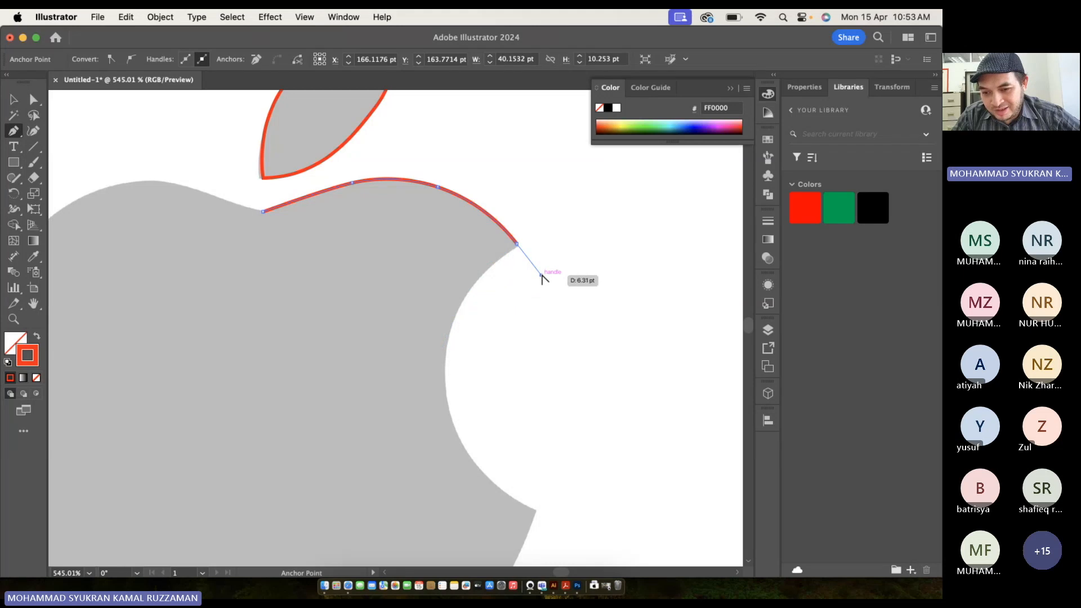
{"action": "left_click_drag", "start_coordinate": [540, 275], "coordinate": [432, 254]}
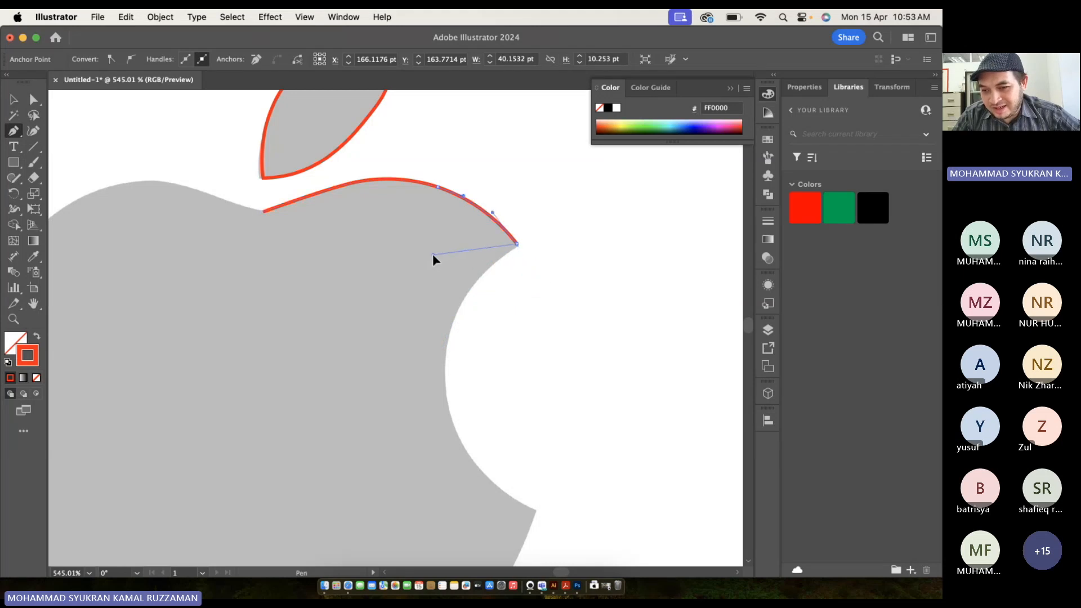
{"action": "left_click", "coordinate": [443, 361]}
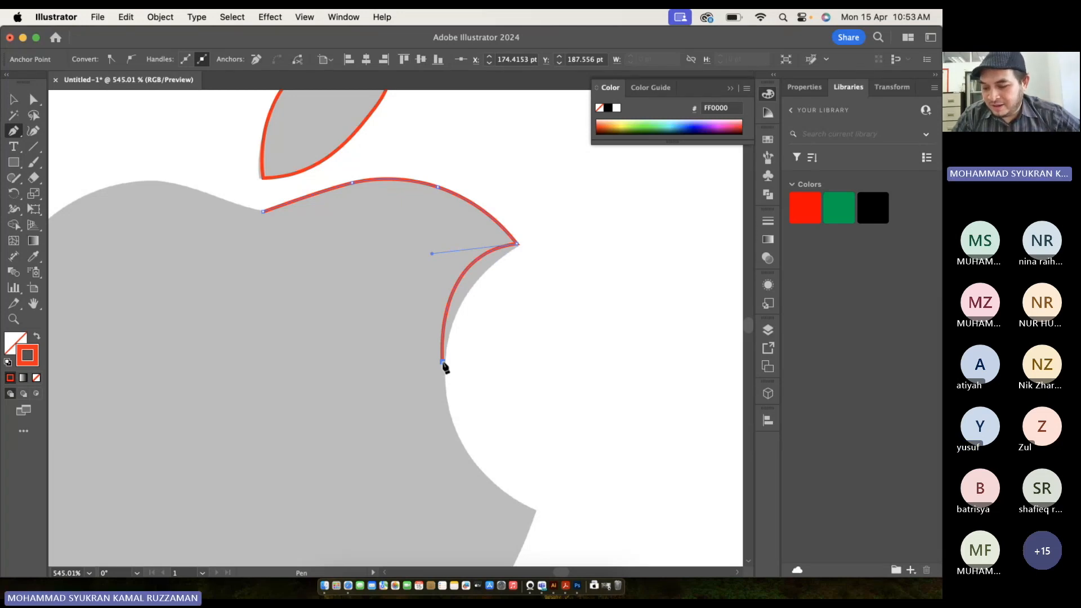
{"action": "key", "text": "super+z"}
{"action": "key", "text": "super+z"}
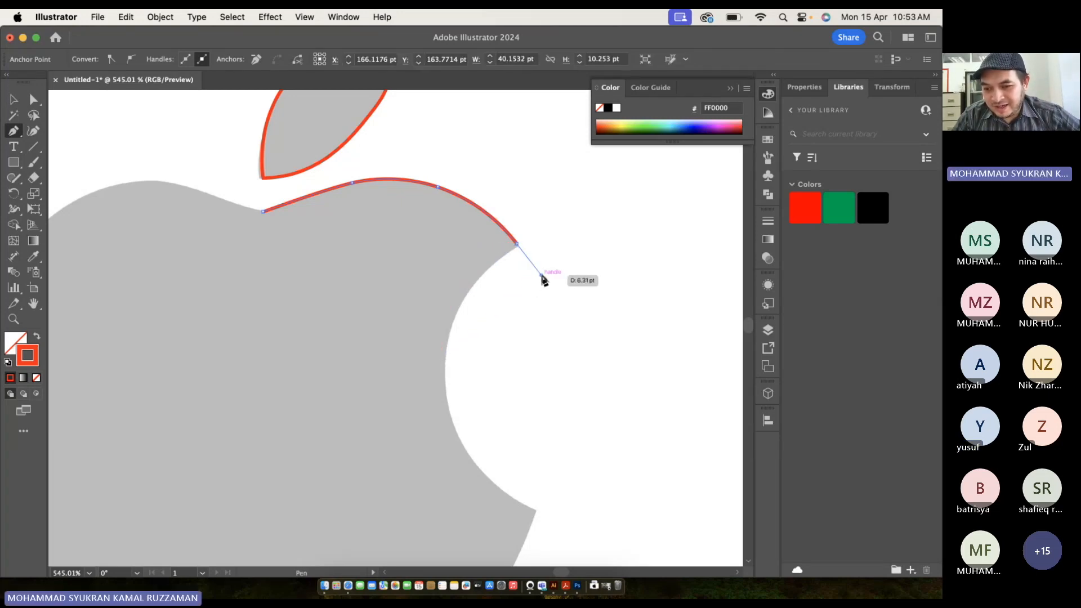
Redirect the tip anchor's outgoing handle along the bite's edge and add a curved segment to the bite's innermost point.
{"action": "left_click_drag", "start_coordinate": [541, 276], "coordinate": [469, 273]}
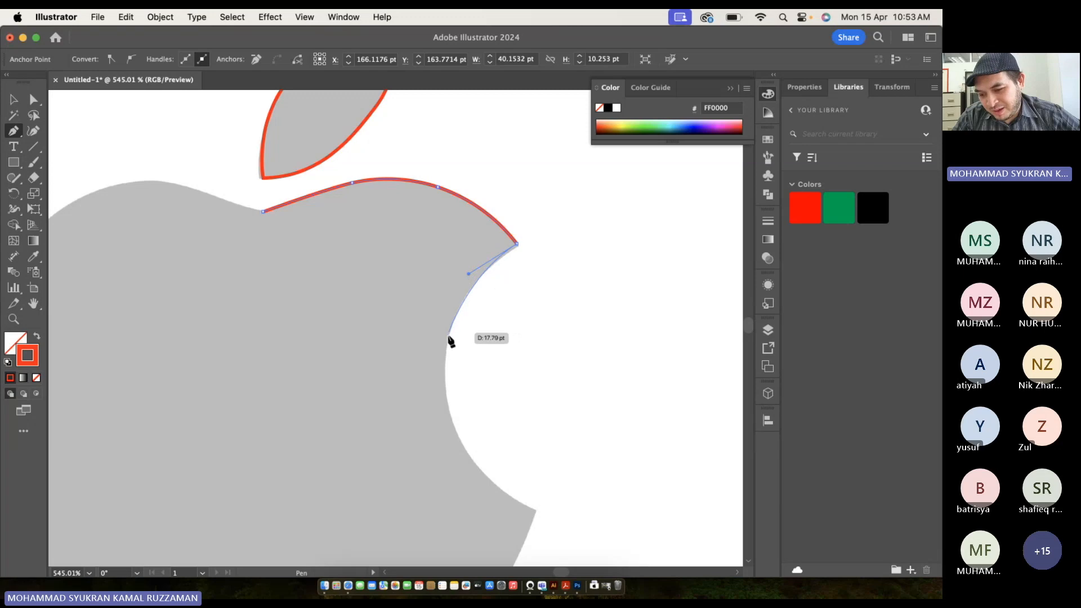
{"action": "left_click_drag", "start_coordinate": [443, 371], "coordinate": [449, 403]}
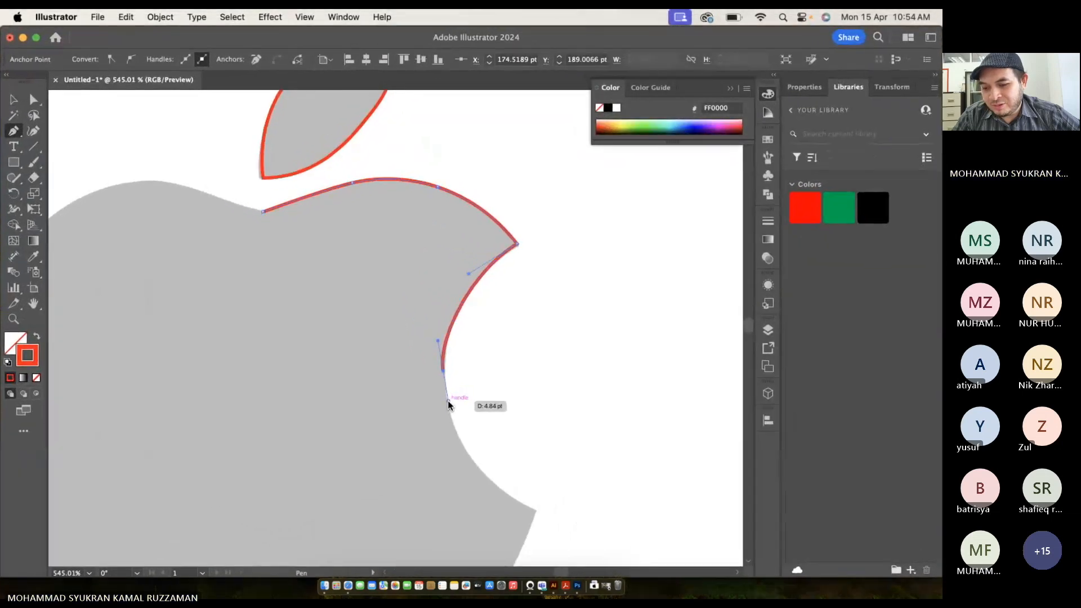
Continue the body path with a curved Pen segment from the bite's innermost point to the bite's lower tip.
{"action": "scroll", "coordinate": [448, 402], "scroll_direction": "down", "scroll_amount": 5}
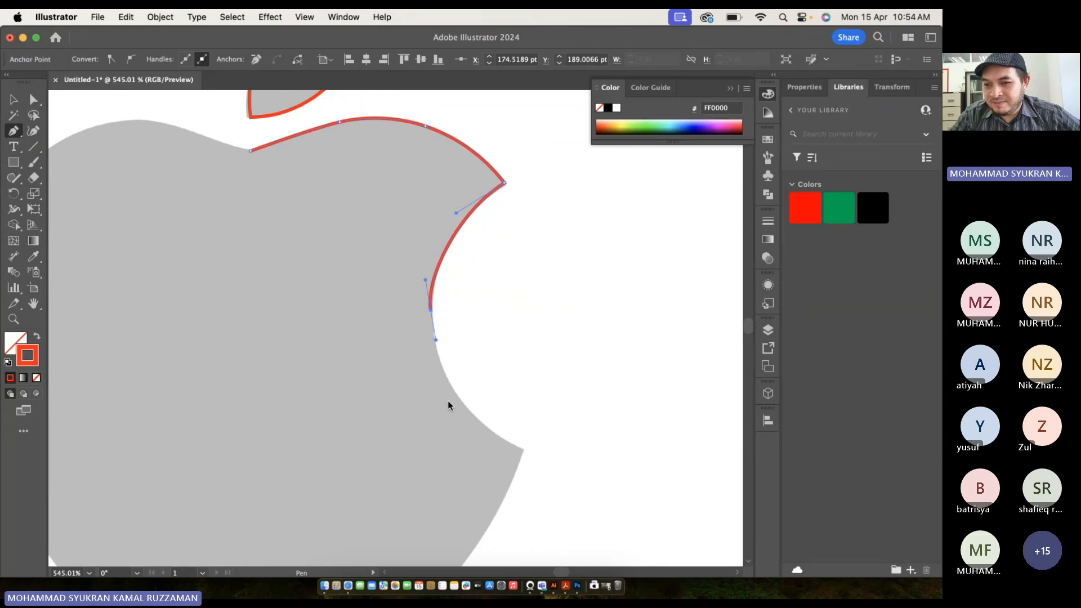
{"action": "key", "text": "space"}
{"action": "left_click_drag", "start_coordinate": [448, 401], "coordinate": [339, 224]}
{"action": "scroll", "coordinate": [370, 272], "scroll_direction": "up", "scroll_amount": 3}
{"action": "scroll", "coordinate": [371, 276], "scroll_direction": "down", "scroll_amount": 5}
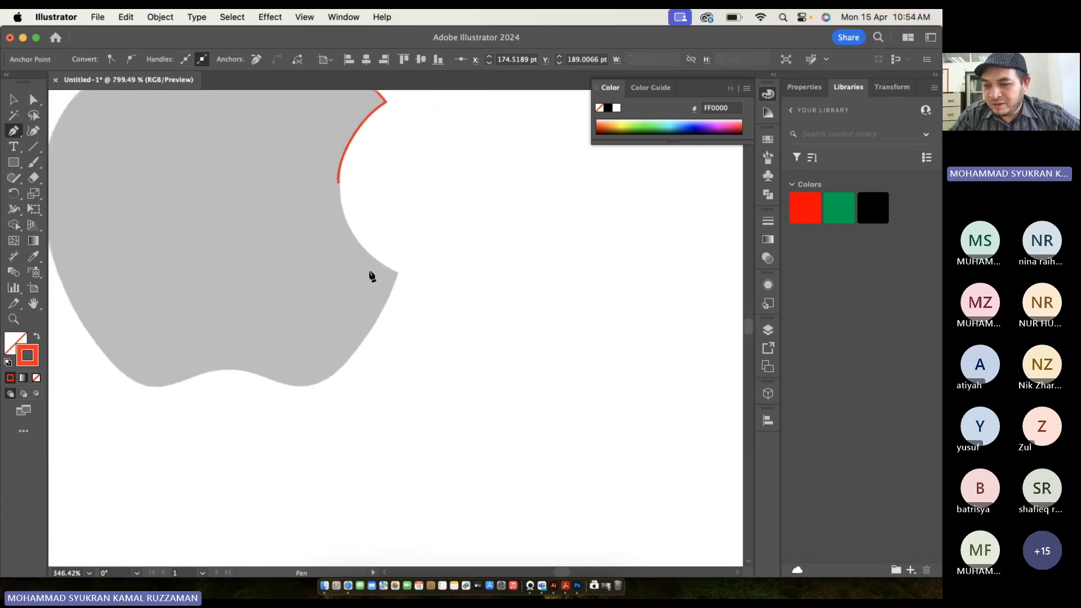
{"action": "scroll", "coordinate": [371, 276], "scroll_direction": "up", "scroll_amount": 3}
{"action": "scroll", "coordinate": [371, 276], "scroll_direction": "down", "scroll_amount": 2}
{"action": "left_click_drag", "start_coordinate": [372, 275], "coordinate": [422, 327]}
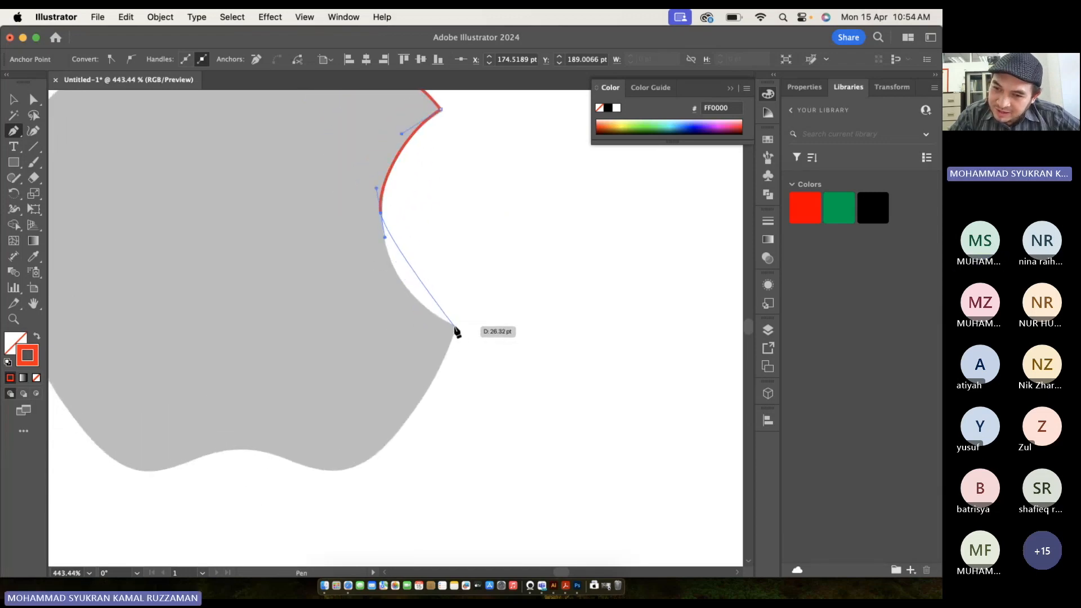
{"action": "left_click_drag", "start_coordinate": [454, 327], "coordinate": [531, 371]}
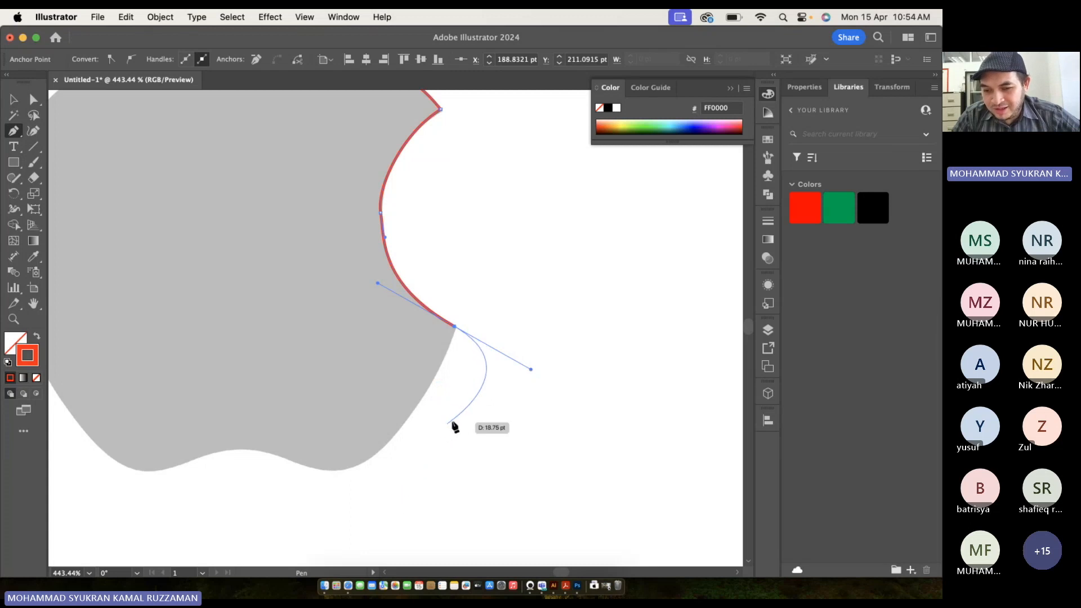
Redirect the lower tip anchor's outgoing handle down along the apple's edge and add a segment to the lower right side.
{"action": "key", "text": "alt"}
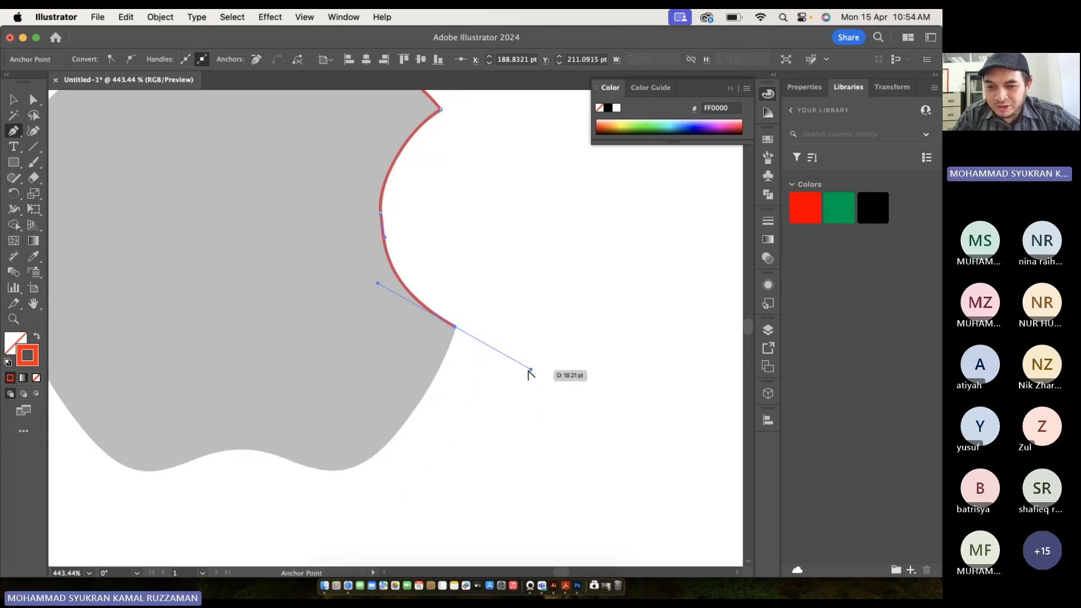
{"action": "left_click_drag", "start_coordinate": [531, 371], "coordinate": [435, 396]}
{"action": "scroll", "coordinate": [438, 396], "scroll_direction": "down", "scroll_amount": 2}
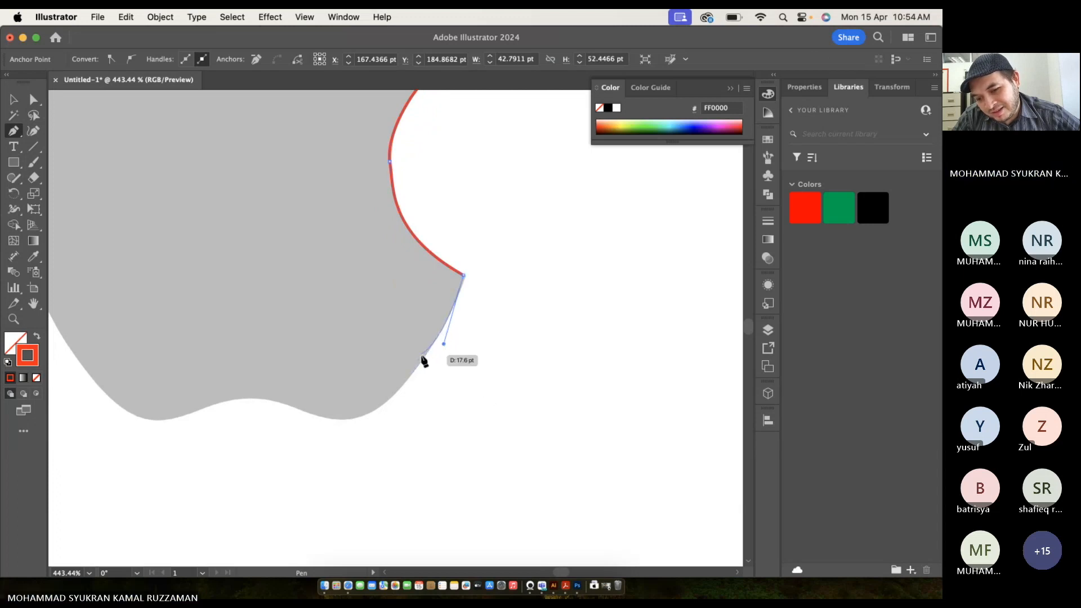
{"action": "left_click", "coordinate": [392, 397]}
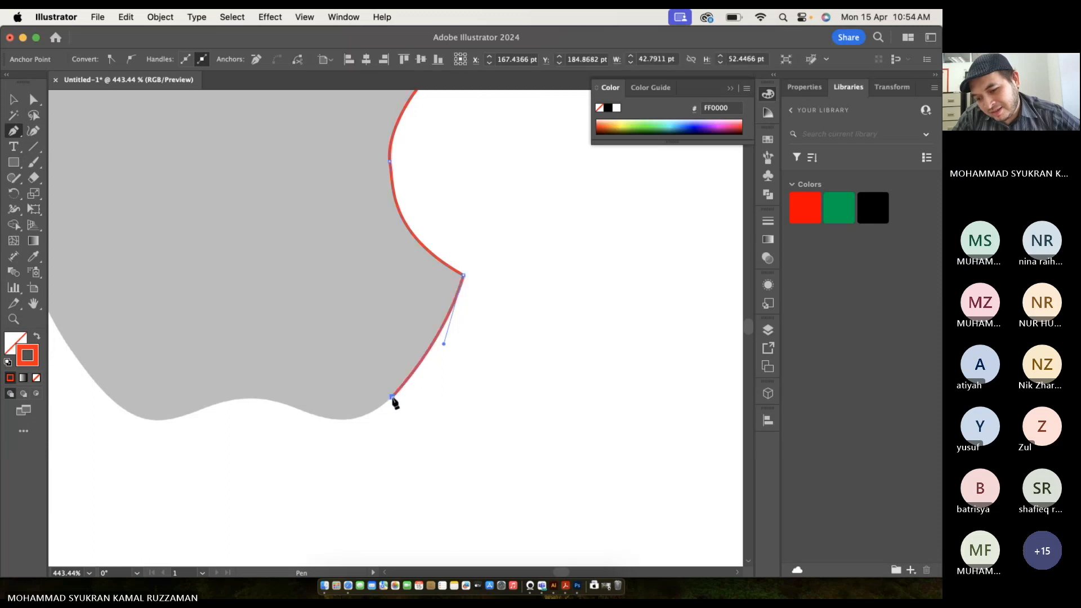
Try to trace the bottom right lobe and the bottom center dip with two segments, and undo both.
{"action": "scroll", "coordinate": [392, 398], "scroll_direction": "down", "scroll_amount": 2}
{"action": "scroll", "coordinate": [393, 401], "scroll_direction": "left", "scroll_amount": 2}
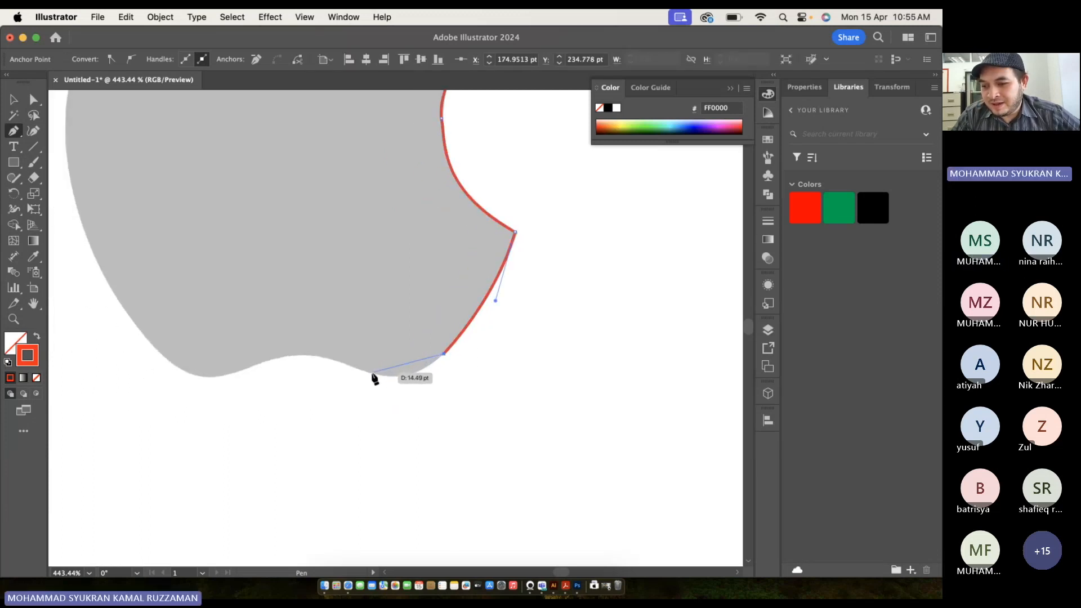
{"action": "left_click_drag", "start_coordinate": [405, 374], "coordinate": [395, 378]}
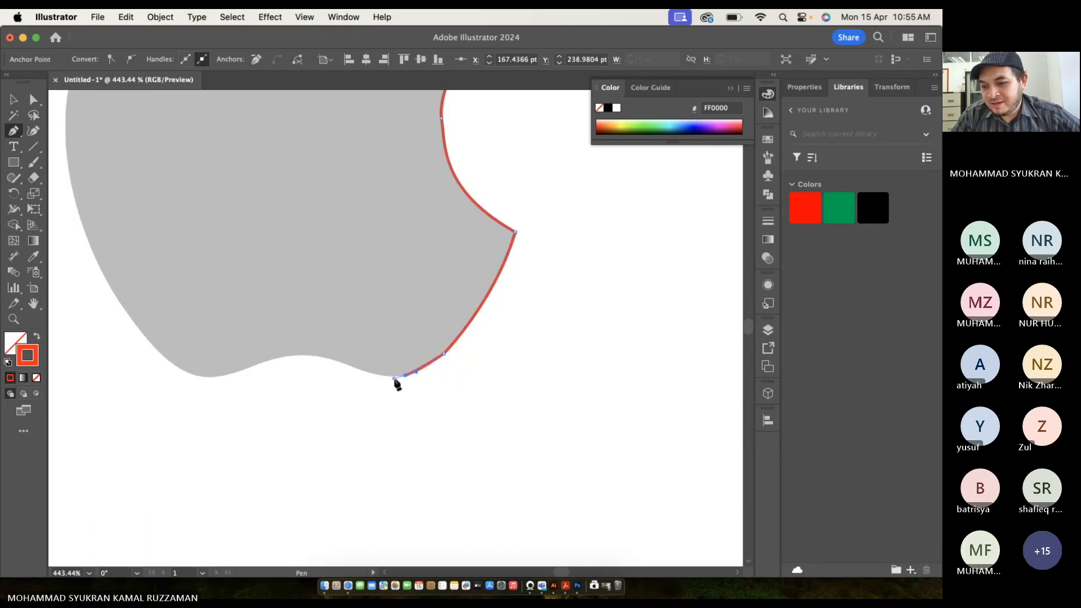
{"action": "scroll", "coordinate": [396, 382], "scroll_direction": "left", "scroll_amount": 3}
{"action": "scroll", "coordinate": [396, 382], "scroll_direction": "down", "scroll_amount": 1}
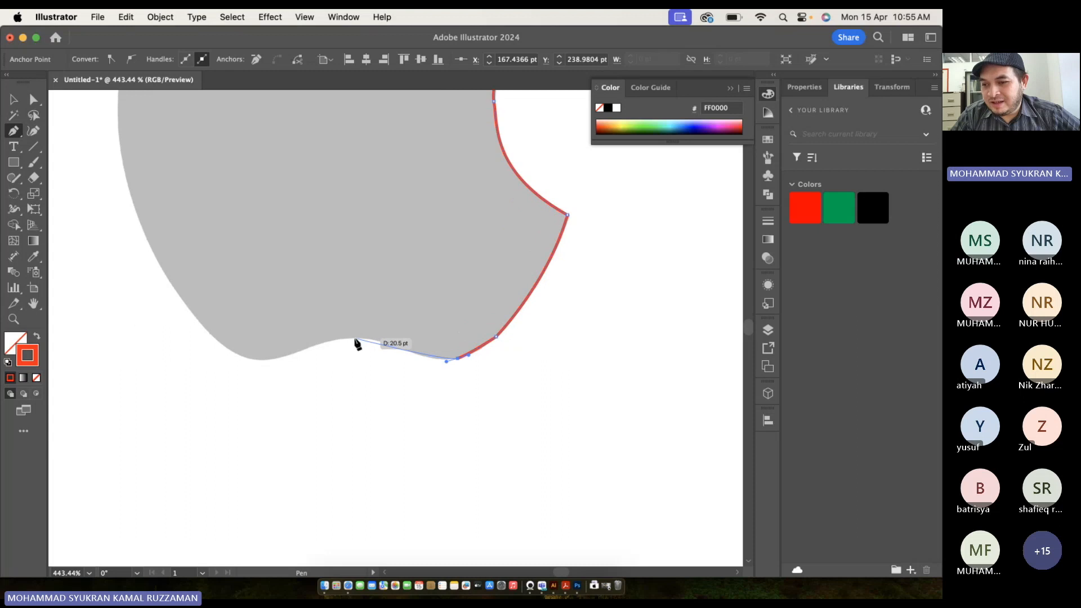
{"action": "left_click_drag", "start_coordinate": [319, 338], "coordinate": [319, 338]}
{"action": "key", "text": "super+z"}
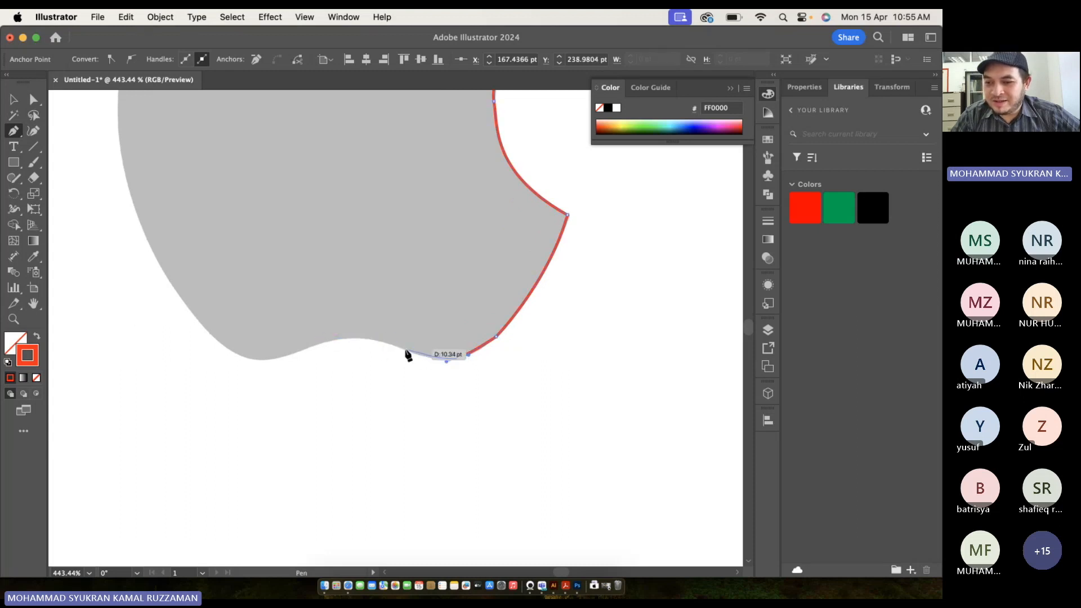
{"action": "key", "text": "super+z"}
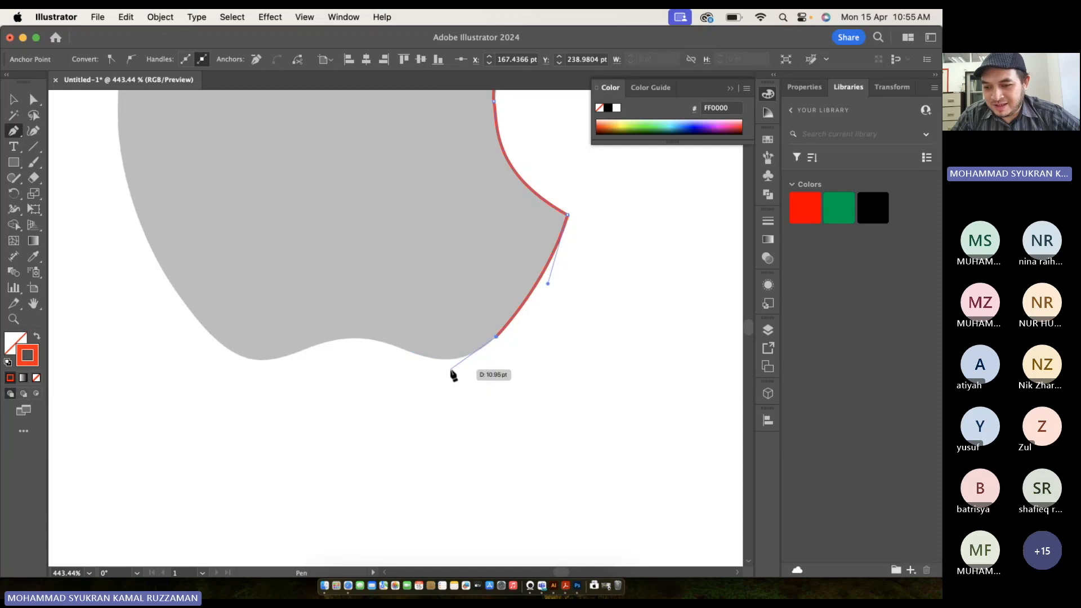
Trace the bottom right lobe to the bottom center dip with two smooth anchors, and adjust the connecting segment's handles to fit the edge.
{"action": "left_click_drag", "start_coordinate": [458, 359], "coordinate": [438, 361]}
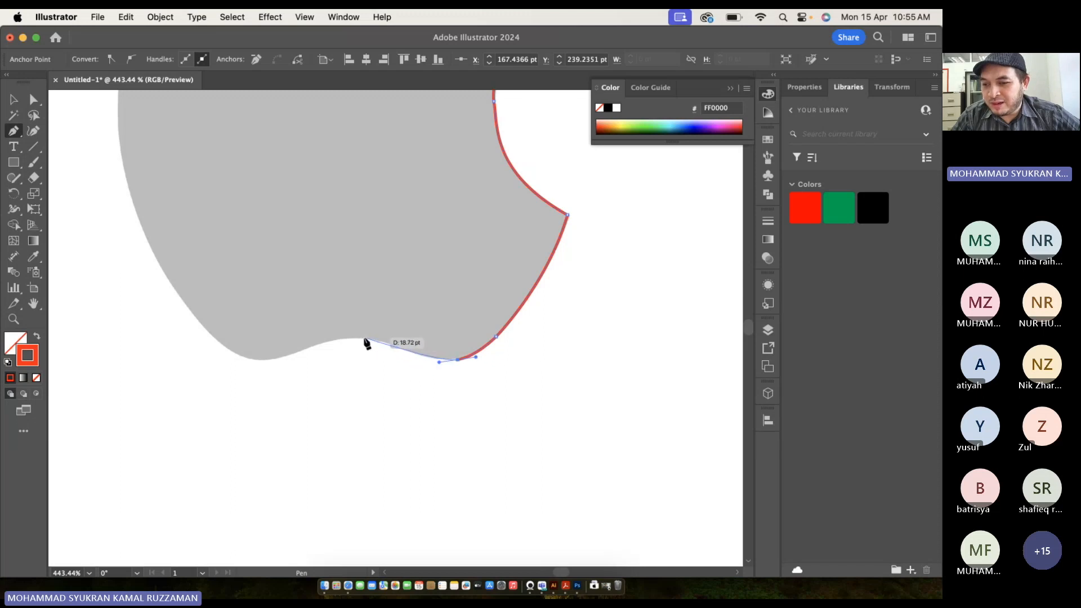
{"action": "left_click_drag", "start_coordinate": [360, 337], "coordinate": [335, 339]}
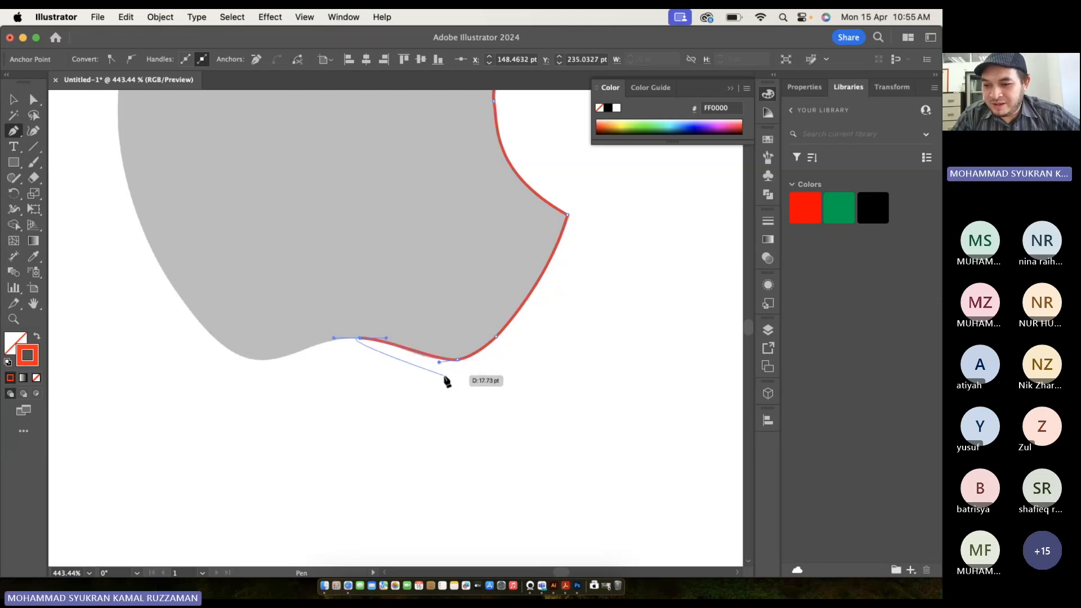
{"action": "key", "text": "alt"}
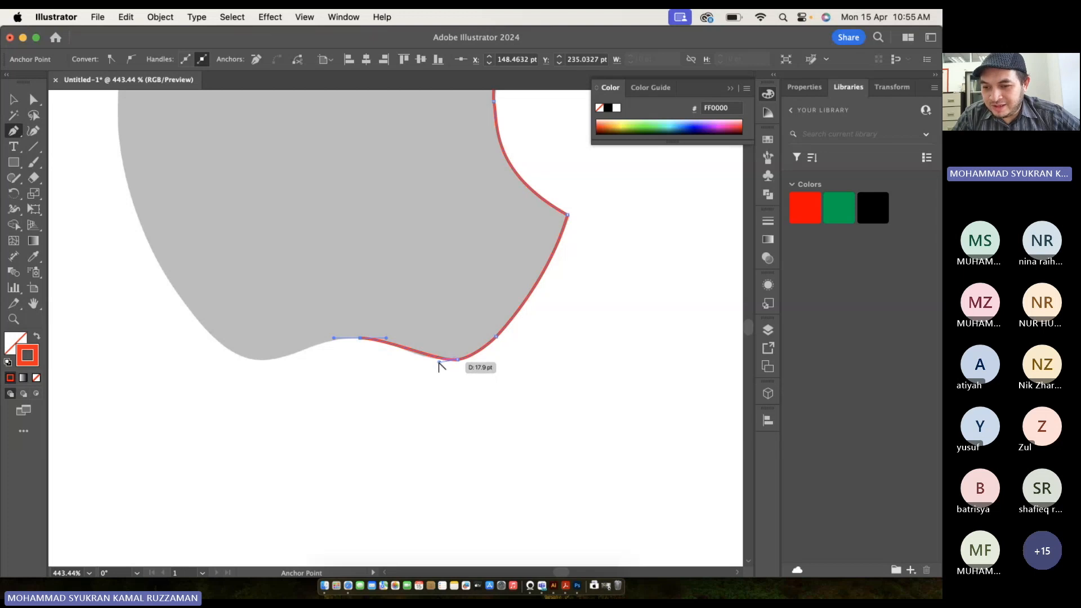
{"action": "left_click_drag", "start_coordinate": [438, 362], "coordinate": [430, 360]}
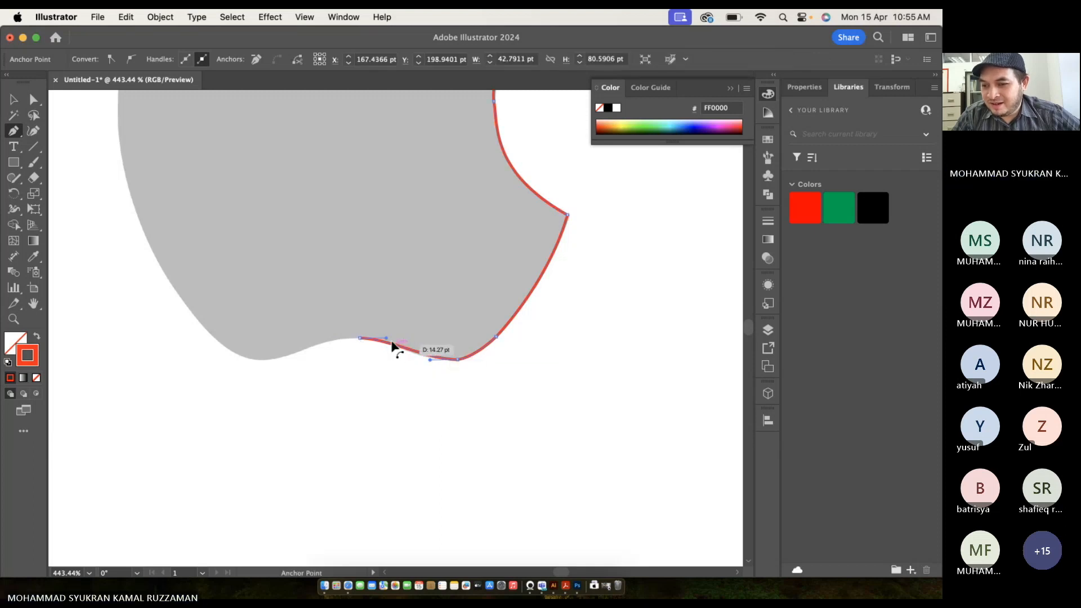
{"action": "mouse_move", "coordinate": [386, 338]}
{"action": "left_mouse_down"}
{"action": "mouse_move", "coordinate": [393, 331]}
{"action": "mouse_move", "coordinate": [387, 340]}
{"action": "left_mouse_up"}
Resume the path from the bottom center anchor and add a curved segment to the underside of the bottom left lobe.
{"action": "scroll", "coordinate": [368, 356], "scroll_direction": "left", "scroll_amount": 1}
{"action": "scroll", "coordinate": [368, 360], "scroll_direction": "left", "scroll_amount": 5}
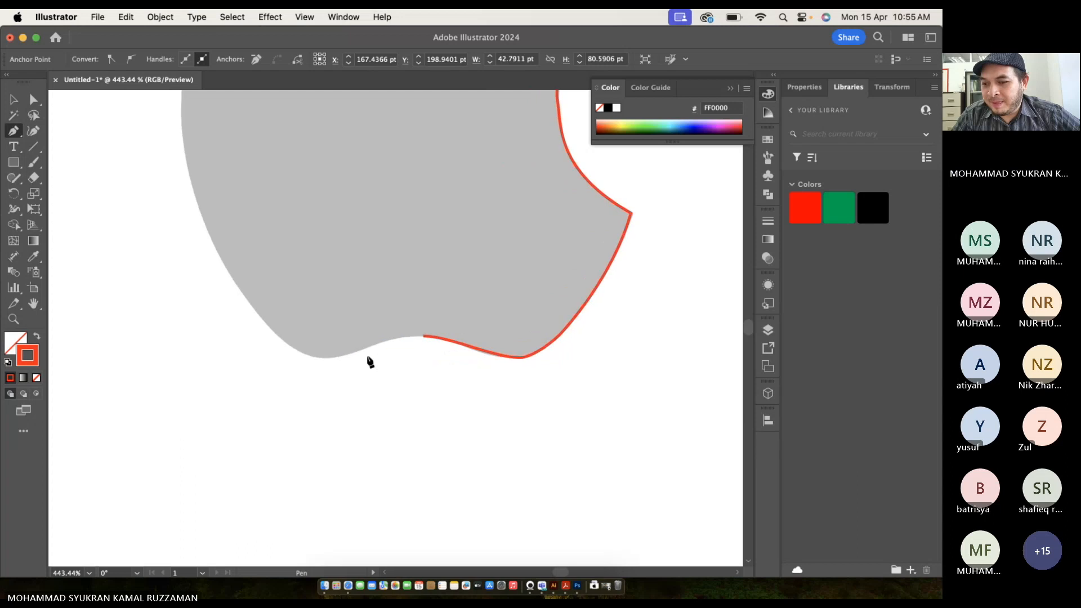
{"action": "left_click_drag", "start_coordinate": [359, 362], "coordinate": [411, 369]}
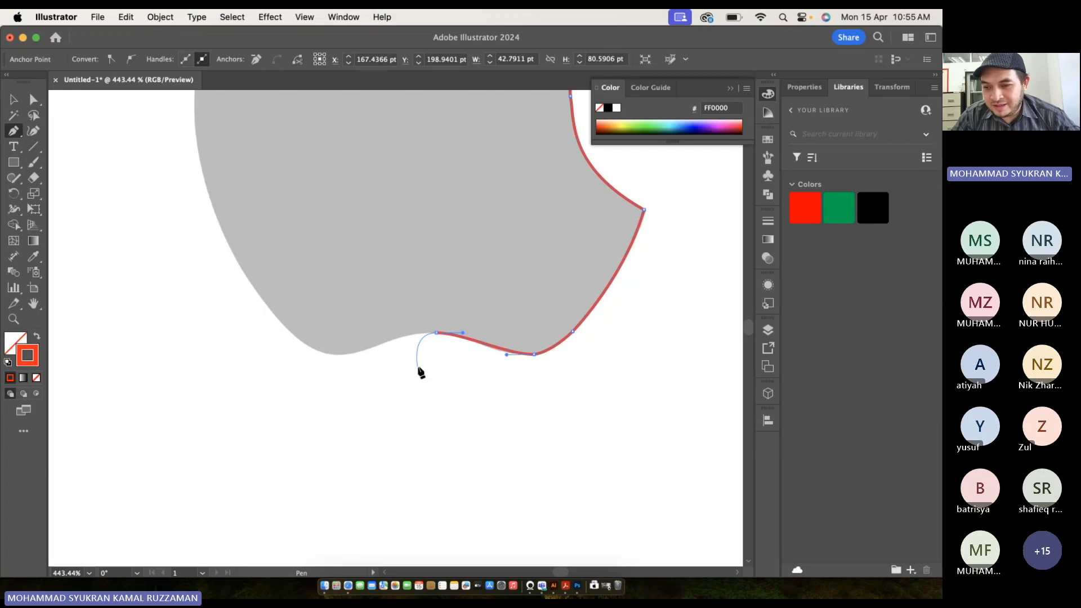
{"action": "key", "text": "Escape"}
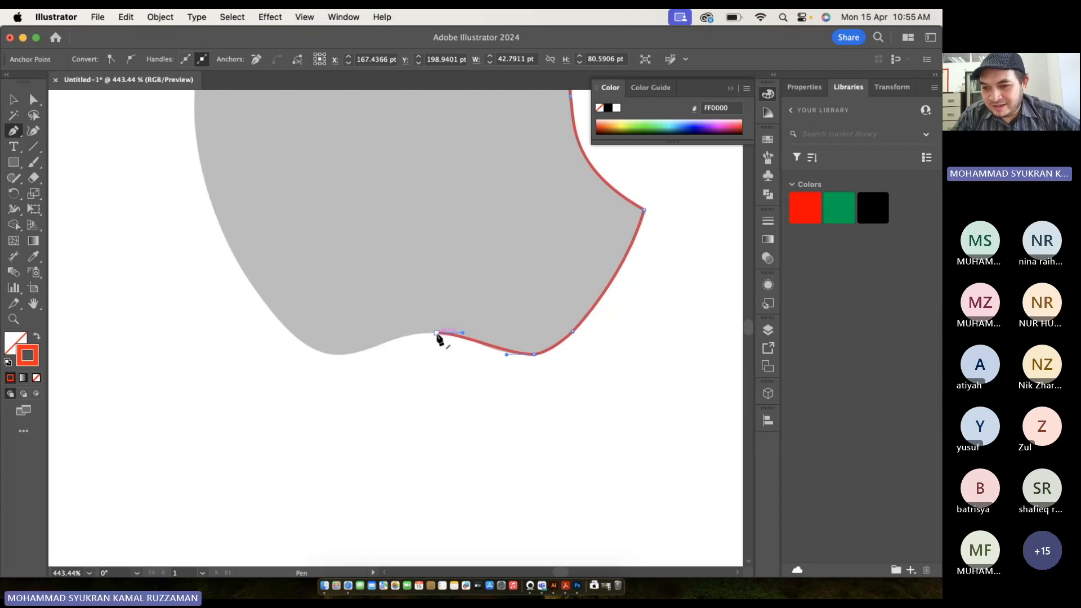
{"action": "left_click", "coordinate": [437, 334]}
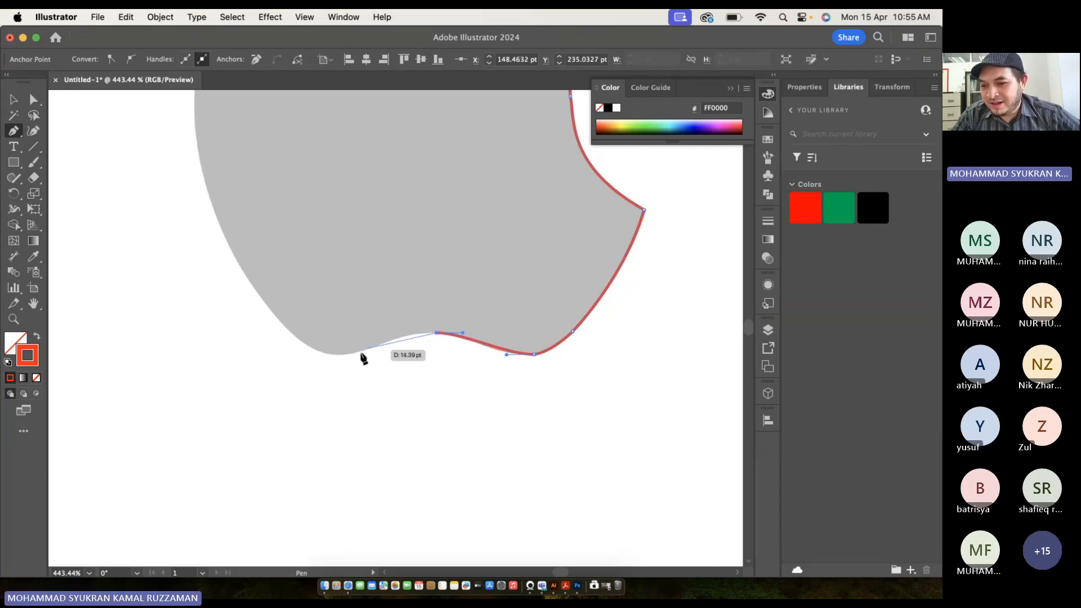
{"action": "left_click_drag", "start_coordinate": [350, 359], "coordinate": [318, 377]}
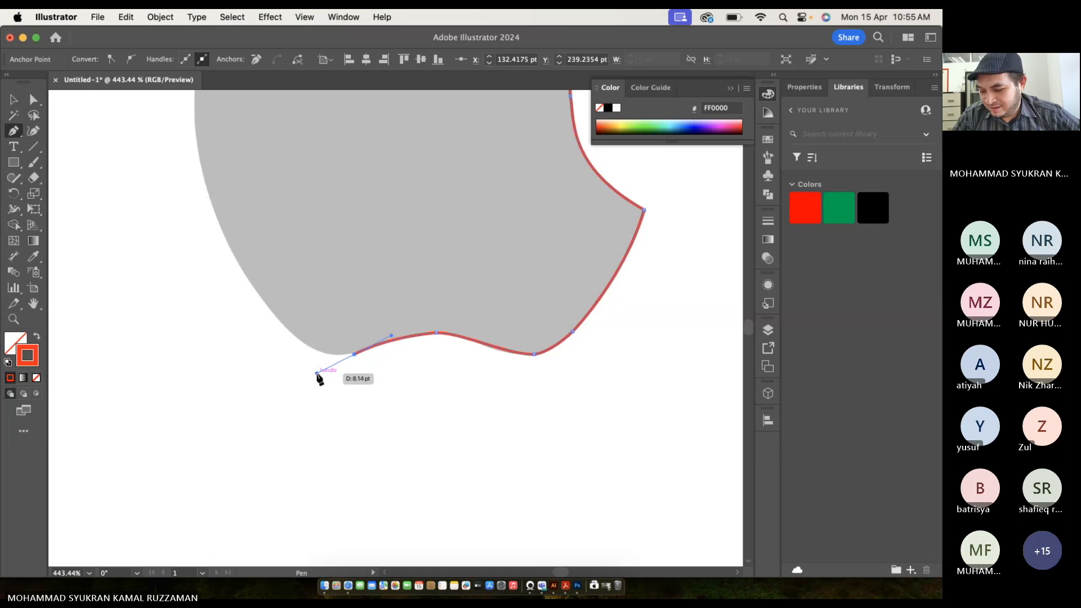
Try to add a segment from the bottom left lobe up to the lower left side, and undo it.
{"action": "scroll", "coordinate": [318, 377], "scroll_direction": "left", "scroll_amount": 3}
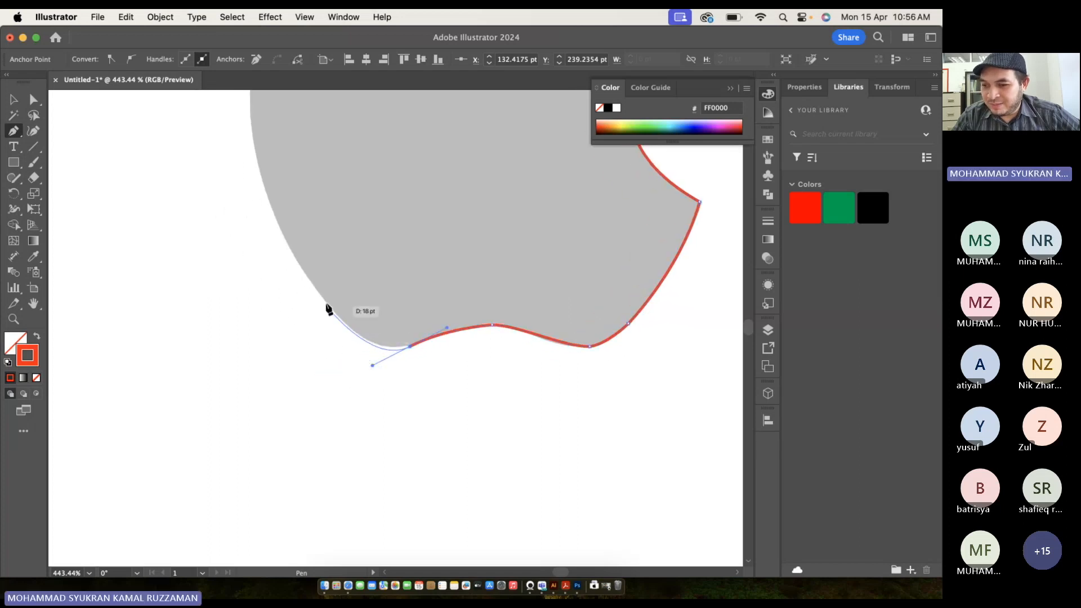
{"action": "left_click", "coordinate": [318, 294]}
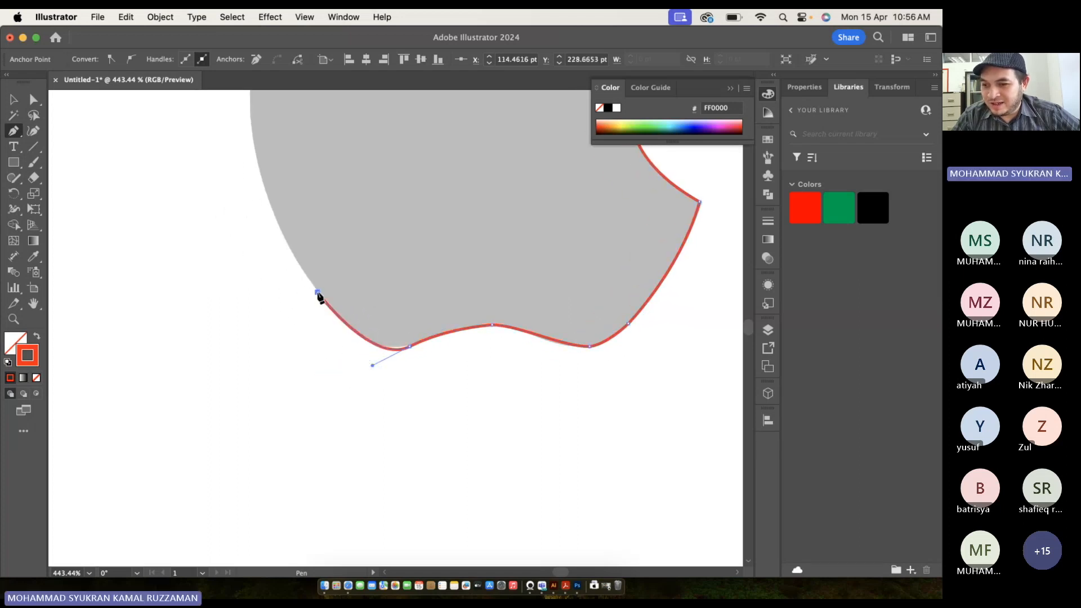
{"action": "key", "text": "super+z"}
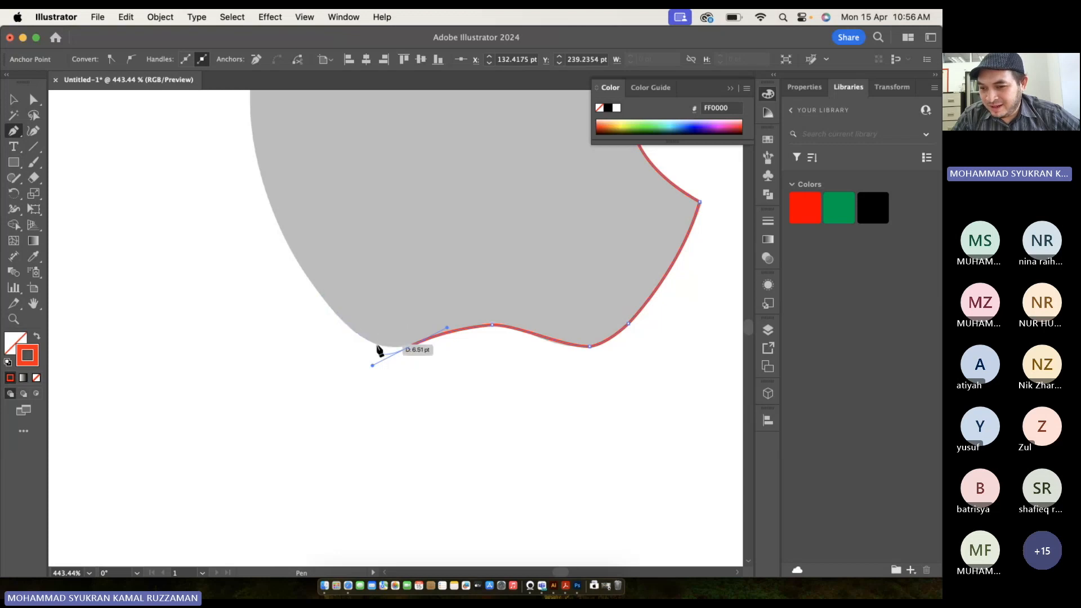
Flatten and shorten the bottom left anchor's outgoing handle, and add a curved segment up to the lower left side.
{"action": "left_click_drag", "start_coordinate": [372, 367], "coordinate": [363, 368]}
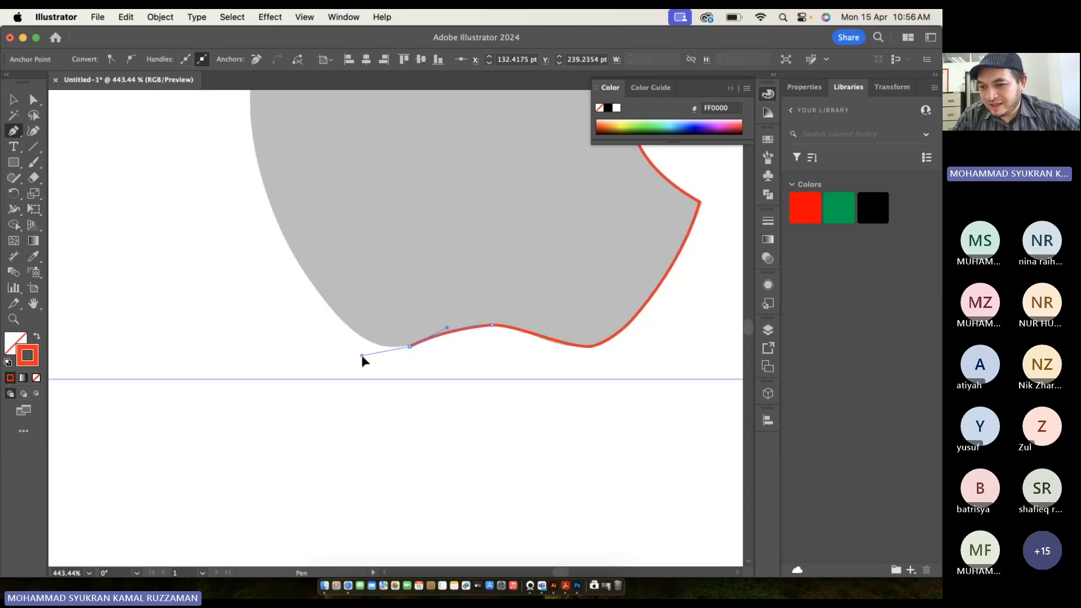
{"action": "left_click_drag", "start_coordinate": [362, 356], "coordinate": [378, 353]}
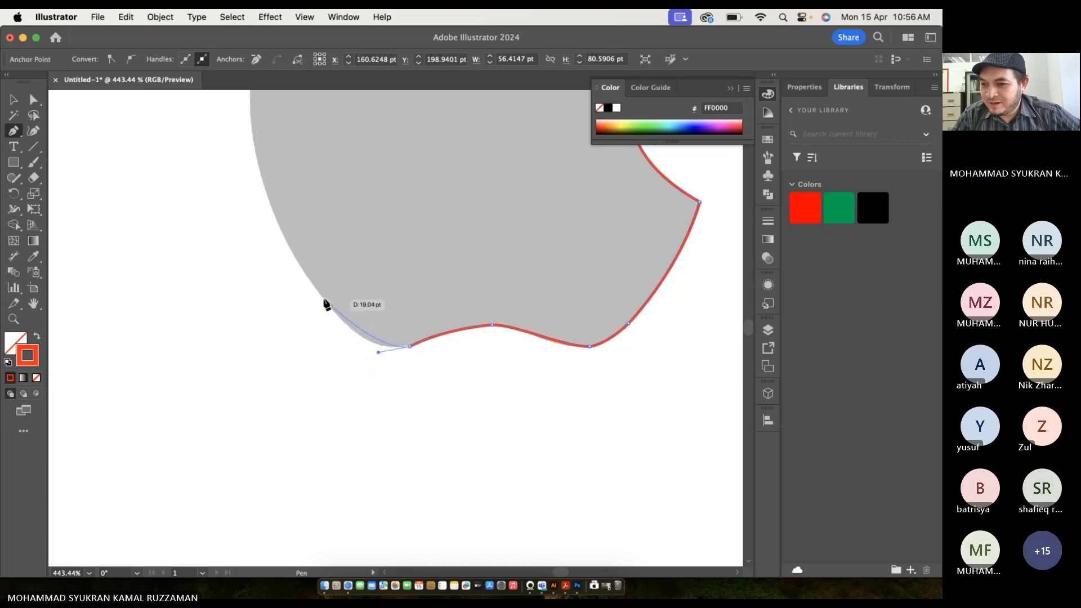
{"action": "left_click_drag", "start_coordinate": [311, 286], "coordinate": [295, 270]}
Trace the apple's left side with smooth anchors at its widest point and on the upper left shoulder.
{"action": "scroll", "coordinate": [295, 270], "scroll_direction": "up", "scroll_amount": 4}
{"action": "scroll", "coordinate": [295, 269], "scroll_direction": "left", "scroll_amount": 2}
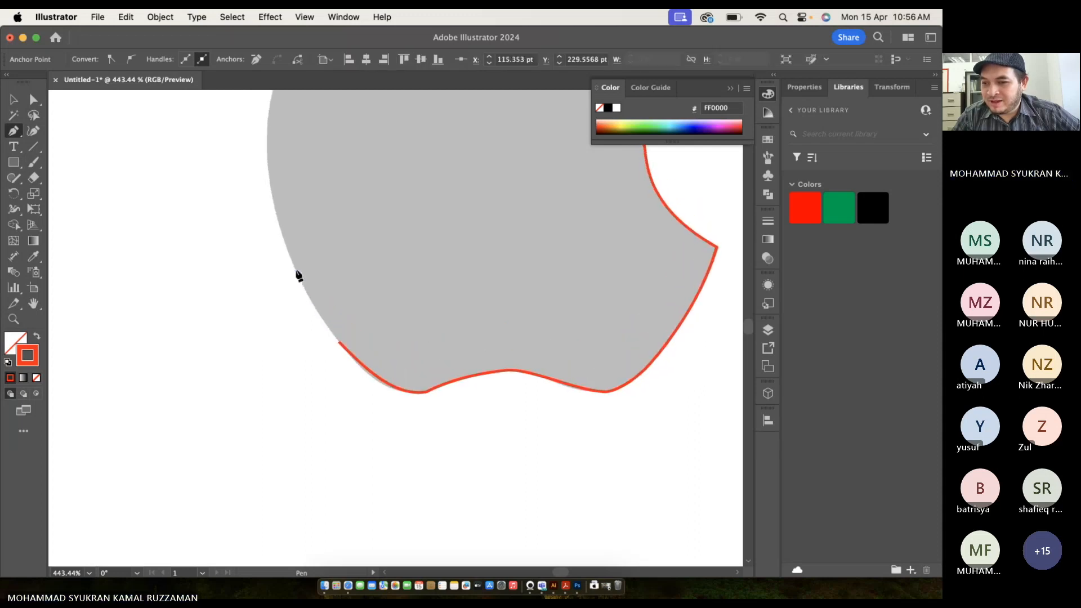
{"action": "scroll", "coordinate": [307, 282], "scroll_direction": "up", "scroll_amount": 2}
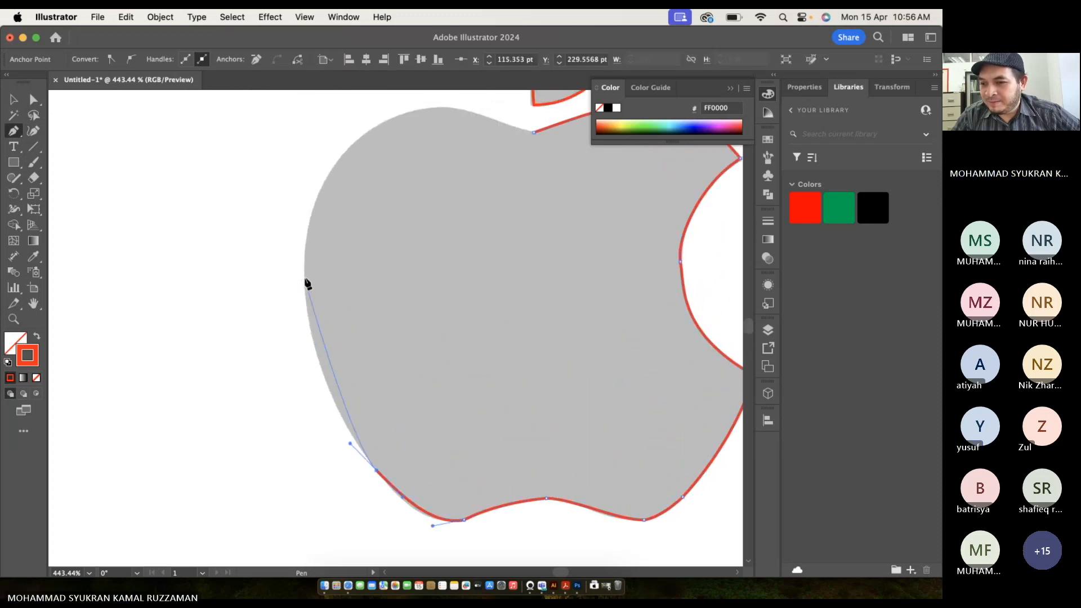
{"action": "left_click_drag", "start_coordinate": [306, 292], "coordinate": [304, 247]}
{"action": "scroll", "coordinate": [307, 251], "scroll_direction": "up", "scroll_amount": 6}
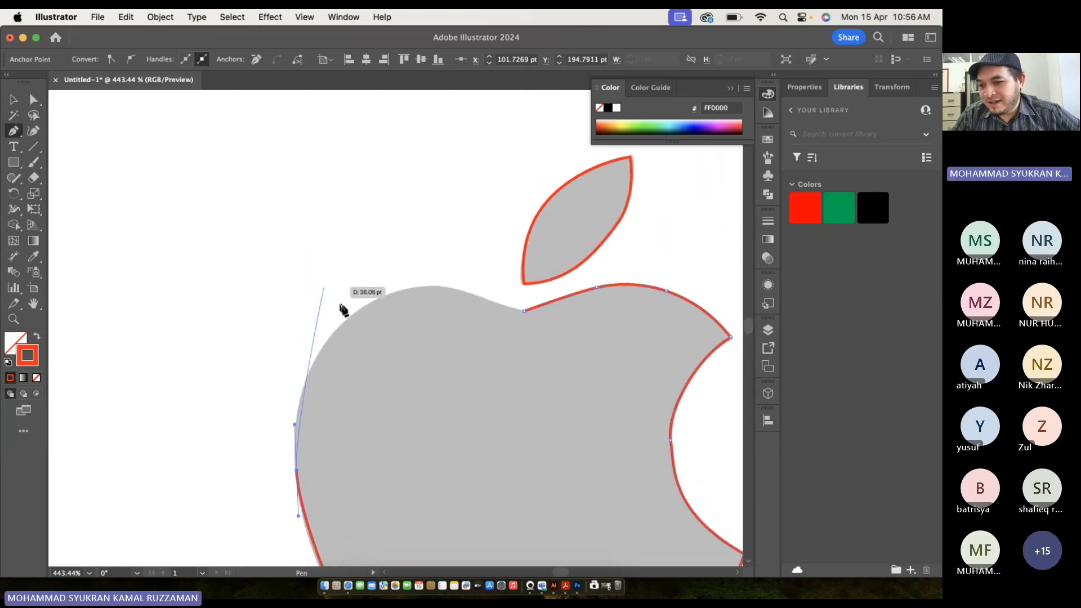
{"action": "left_click_drag", "start_coordinate": [348, 319], "coordinate": [395, 280]}
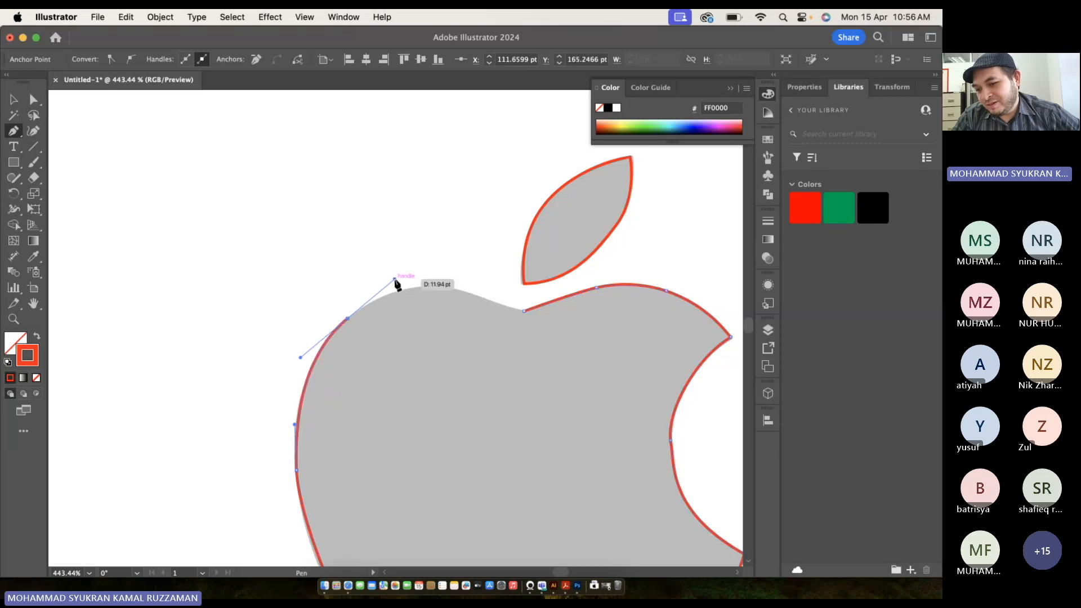
Continue the path from the upper left shoulder to an anchor on the upper left lobe's crest, redoing its placement once.
{"action": "left_click", "coordinate": [440, 285]}
{"action": "key", "text": "super+z"}
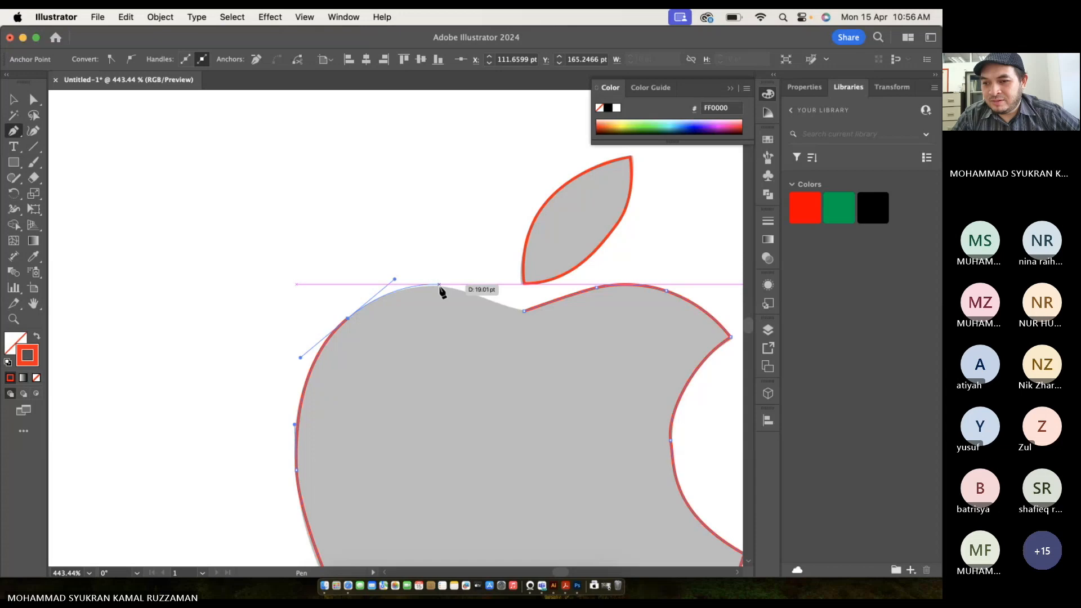
{"action": "left_click", "coordinate": [434, 288]}
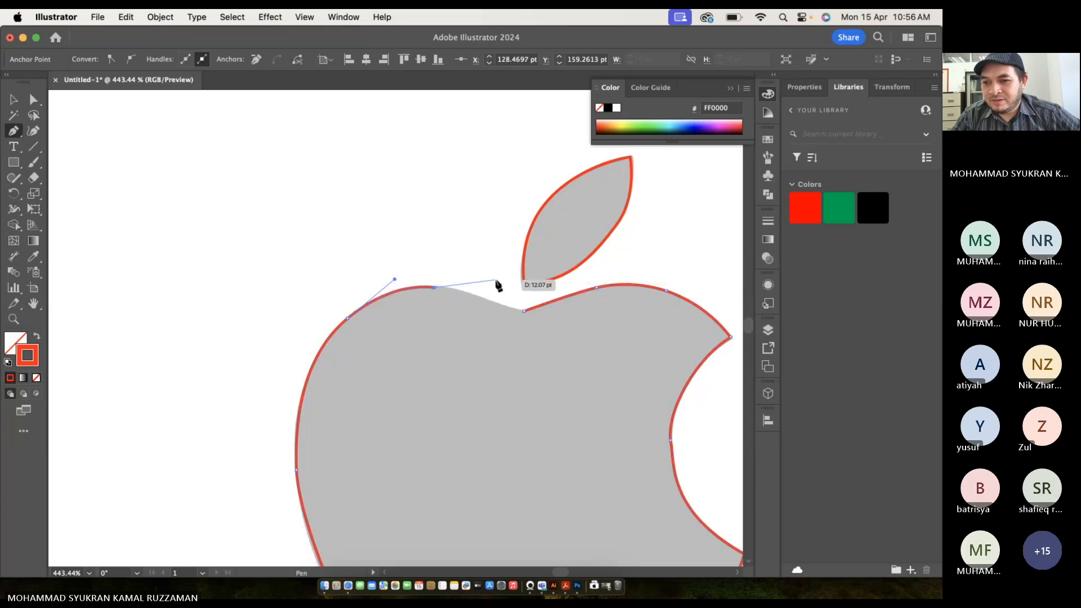
Try to close the path directly from the upper left crest to the top notch, and undo it.
{"action": "left_click", "coordinate": [524, 310]}
{"action": "left_click_drag", "start_coordinate": [561, 321], "coordinate": [573, 324]}
{"action": "key", "text": "super+z"}
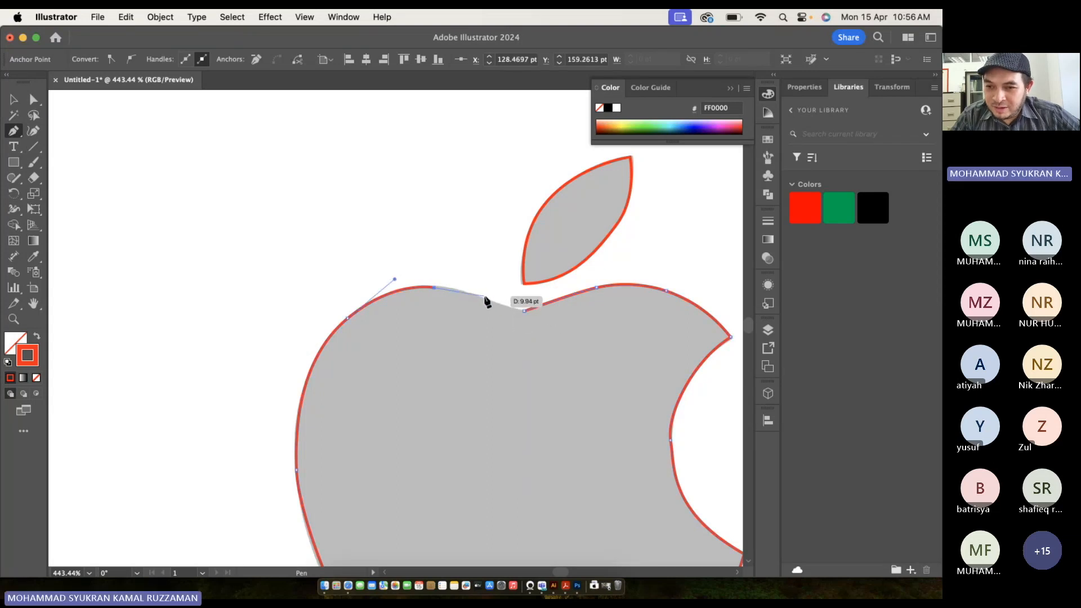
Add a smooth anchor between the upper left crest and the top notch, and close the body path at its starting anchor.
{"action": "left_click_drag", "start_coordinate": [482, 298], "coordinate": [504, 304]}
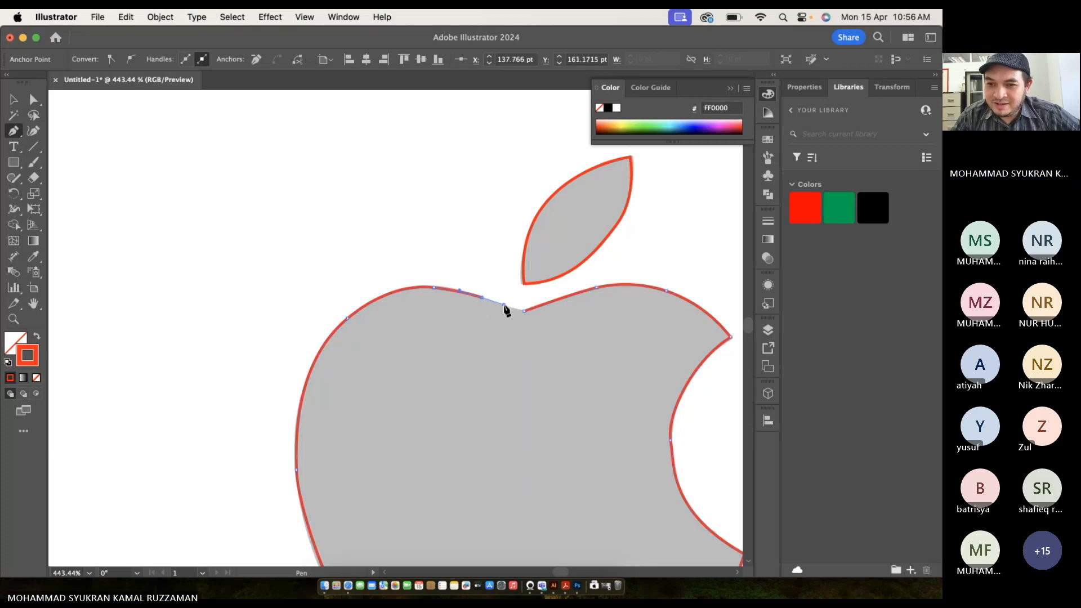
{"action": "left_click", "coordinate": [524, 311]}
{"action": "key", "text": "super+0"}
{"action": "scroll", "coordinate": [525, 315], "scroll_direction": "down", "scroll_amount": 3}
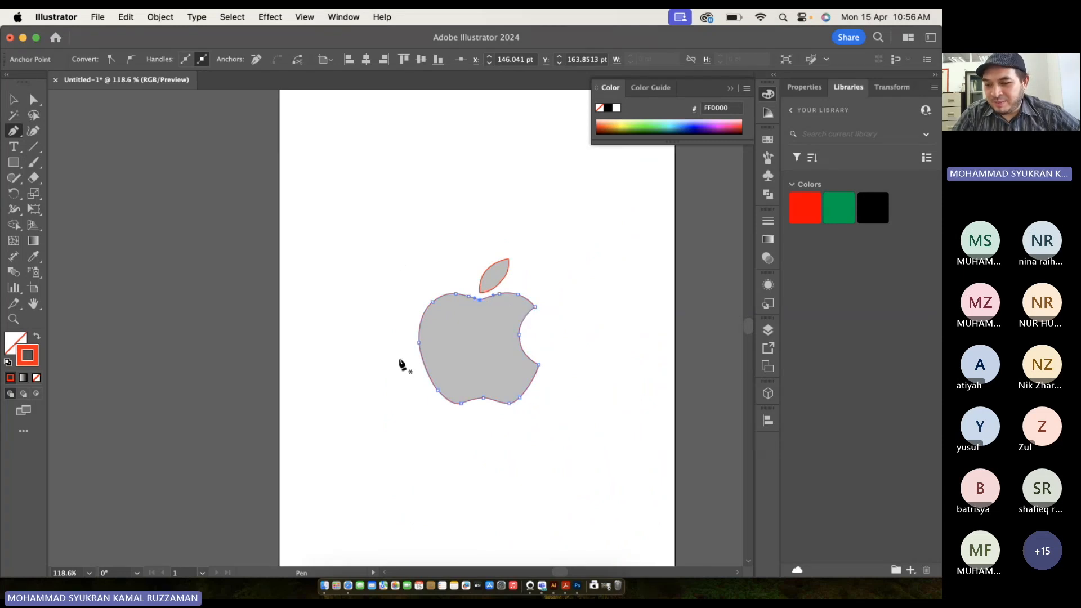
Deselect the finished body path and move the faded logo image off the artboard, leaving the traced outlines in place.
{"action": "left_click", "coordinate": [438, 390]}
{"action": "left_click", "coordinate": [13, 99]}
{"action": "left_click", "coordinate": [141, 257]}
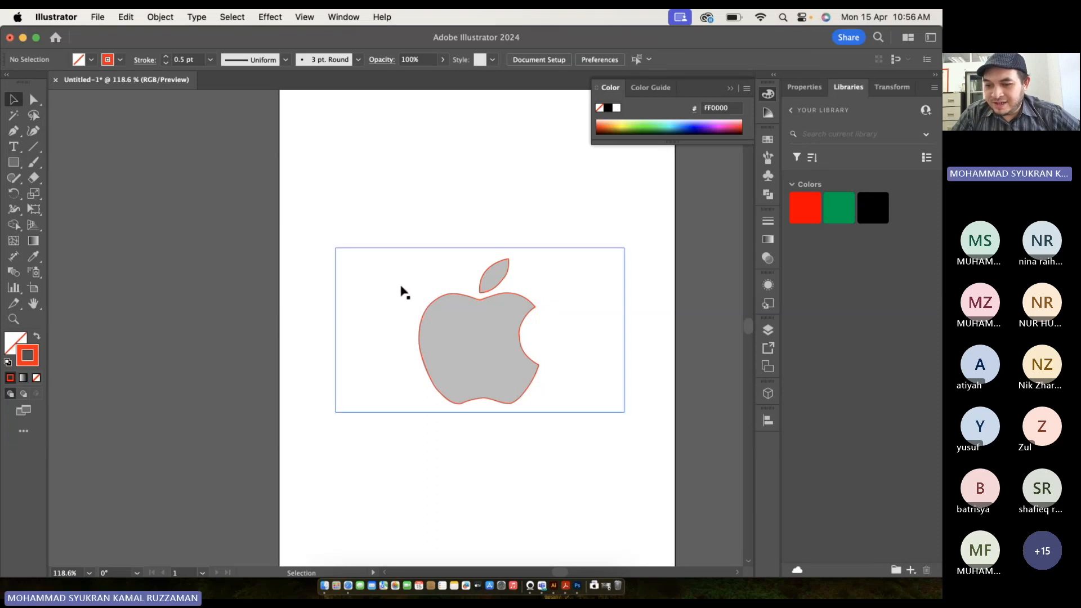
{"action": "left_click", "coordinate": [358, 330]}
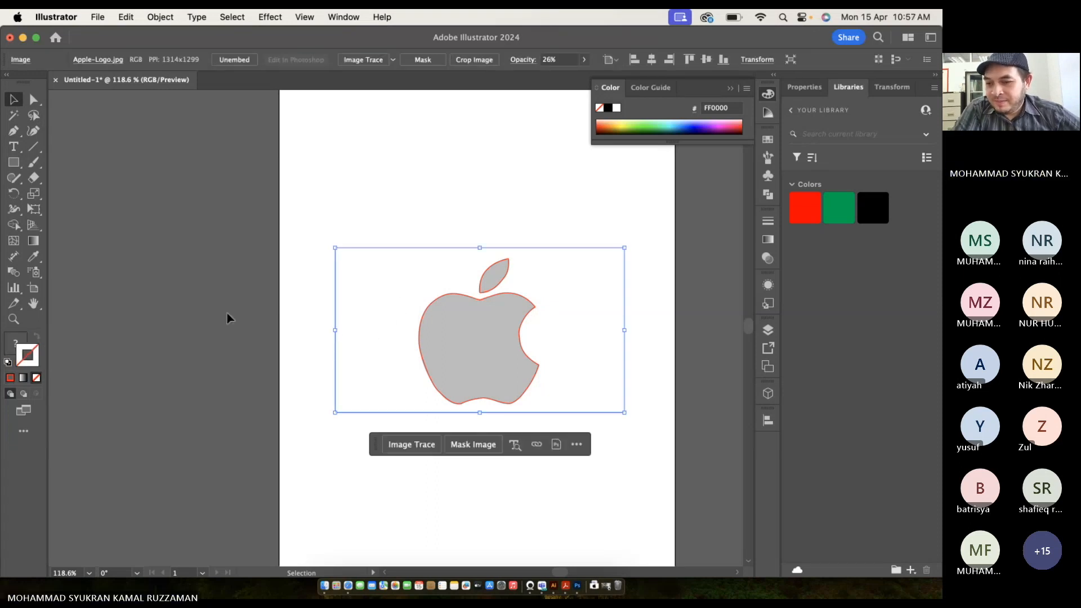
{"action": "left_click", "coordinate": [424, 220]}
{"action": "left_click", "coordinate": [485, 315]}
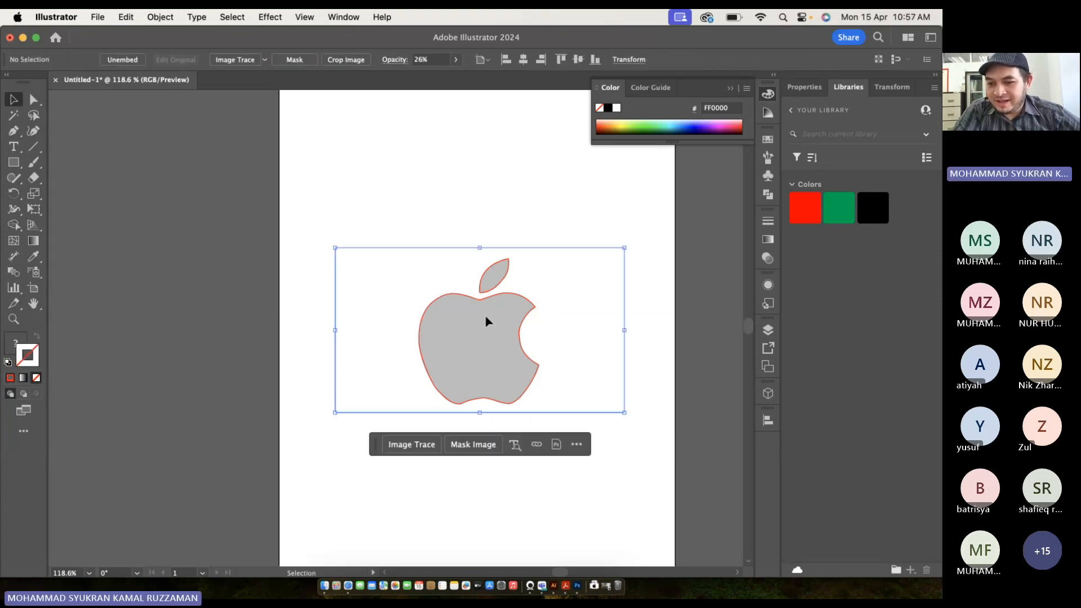
{"action": "left_click", "coordinate": [503, 281]}
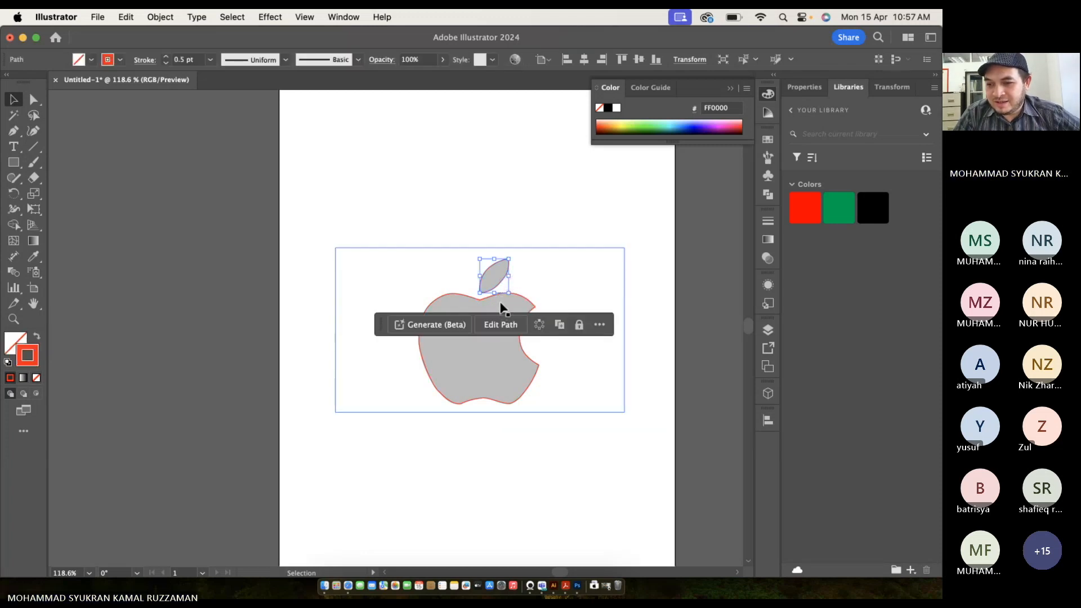
{"action": "left_click", "coordinate": [354, 293]}
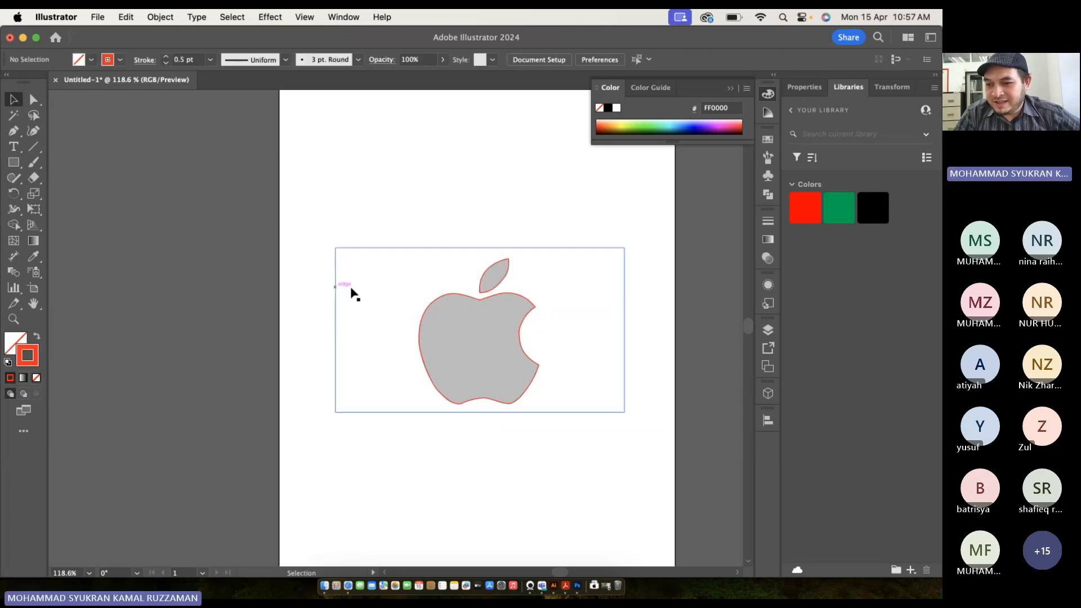
{"action": "left_click", "coordinate": [354, 293]}
{"action": "left_click_drag", "start_coordinate": [392, 286], "coordinate": [77, 229]}
{"action": "left_click_drag", "start_coordinate": [164, 276], "coordinate": [133, 257]}
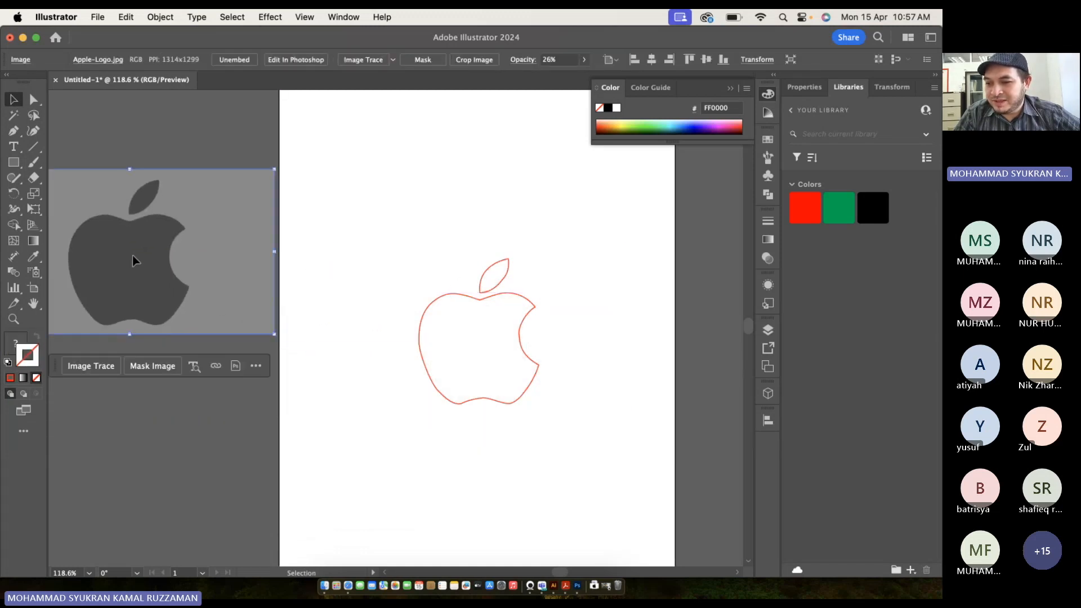
Select the leaf and body outlines, swap their stroke with the fill, and set the fill colour to grey 8C8C8C.
{"action": "left_click", "coordinate": [428, 272]}
{"action": "left_click_drag", "start_coordinate": [423, 269], "coordinate": [543, 379]}
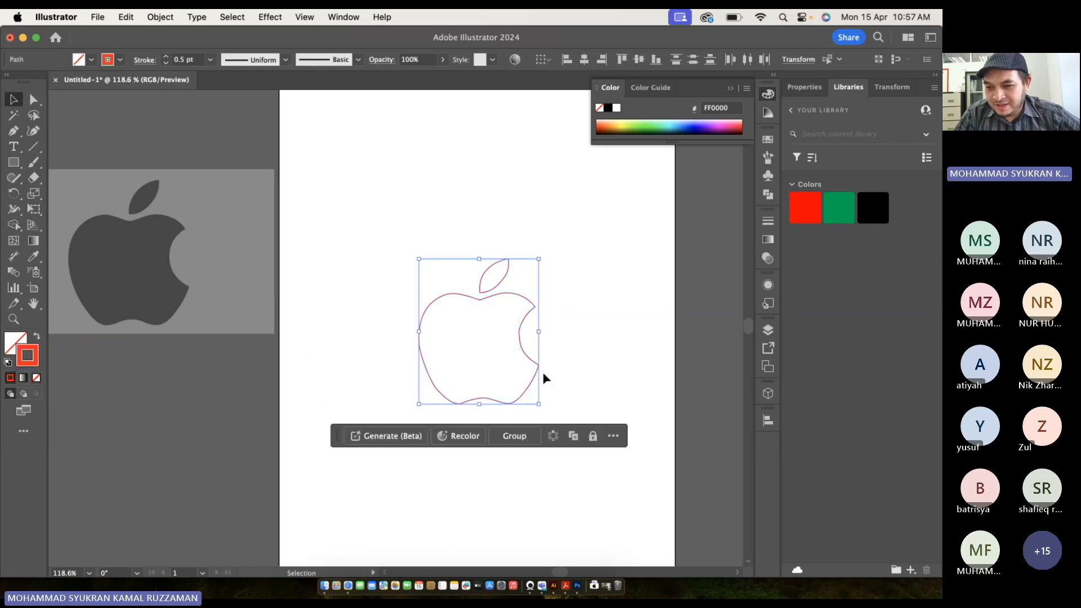
{"action": "left_click", "coordinate": [35, 337]}
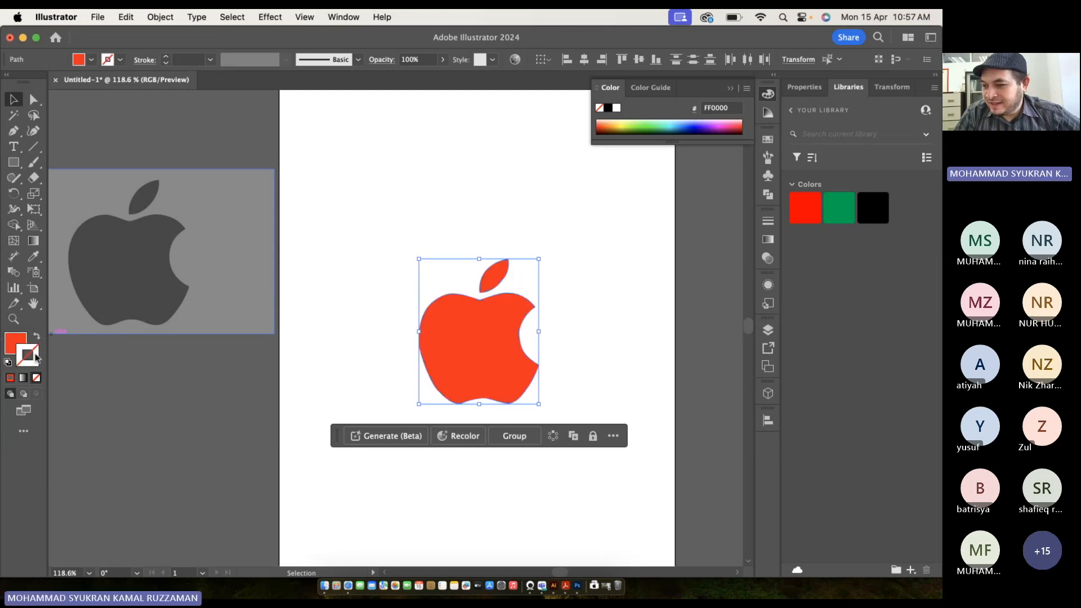
{"action": "double_click", "coordinate": [16, 343]}
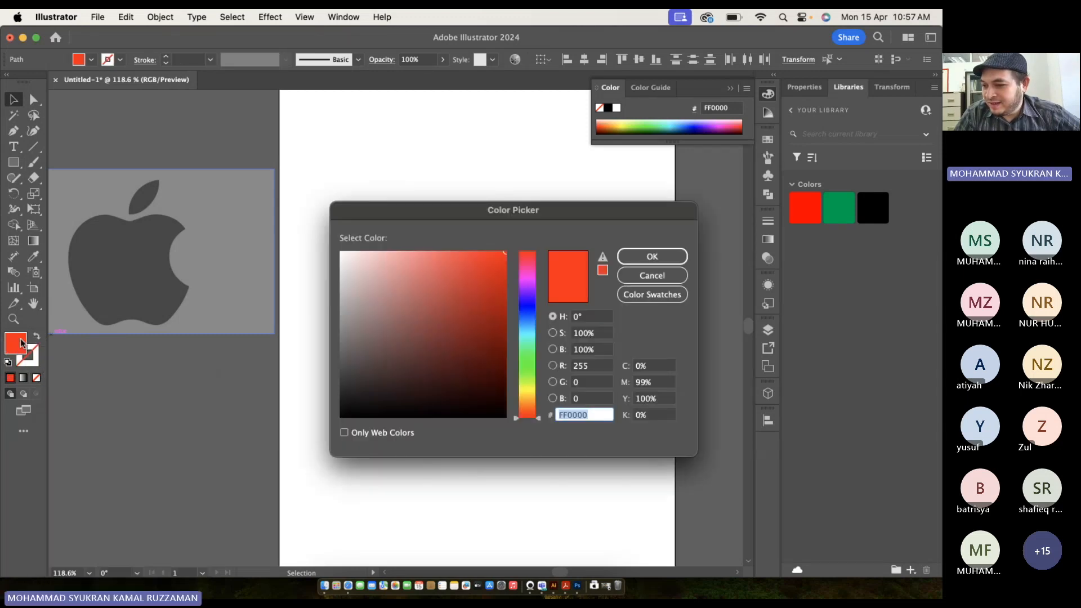
{"action": "mouse_move", "coordinate": [408, 345]}
{"action": "left_mouse_down"}
{"action": "mouse_move", "coordinate": [327, 437]}
{"action": "mouse_move", "coordinate": [308, 326]}
{"action": "left_mouse_up"}
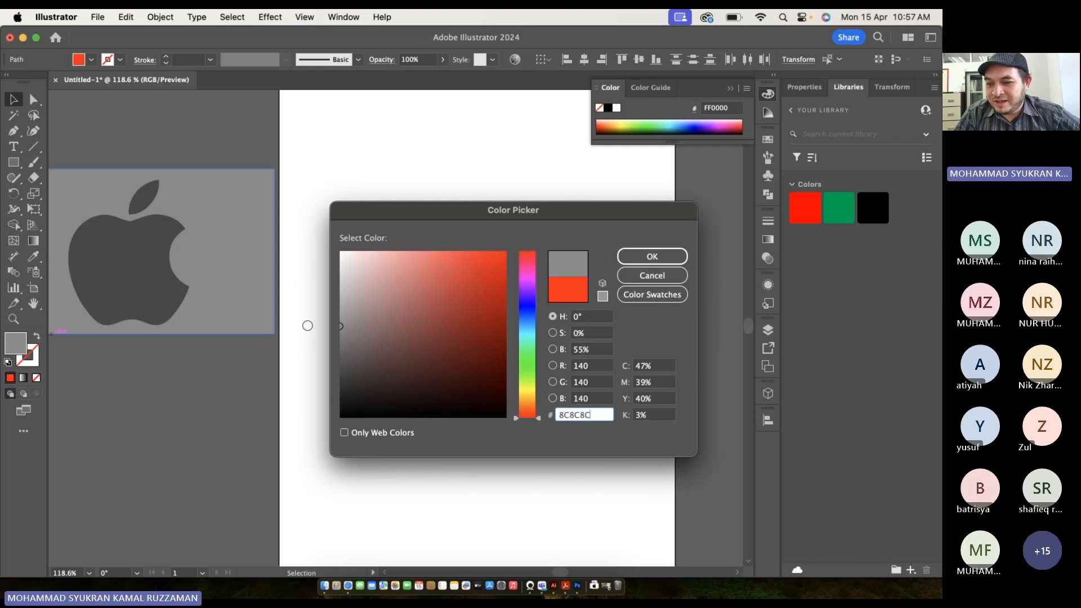
{"action": "left_click", "coordinate": [629, 255]}
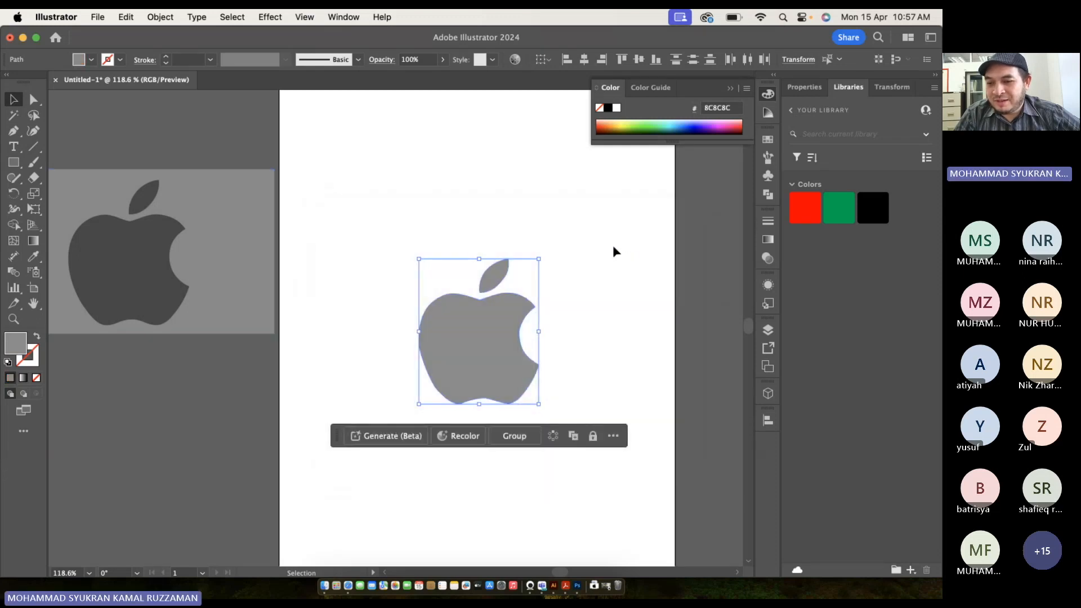
Move the grey leaf and body together to the artboard's upper left area and deselect them.
{"action": "left_click", "coordinate": [608, 246]}
{"action": "scroll", "coordinate": [535, 247], "scroll_direction": "down", "scroll_amount": 1}
{"action": "left_click_drag", "start_coordinate": [387, 244], "coordinate": [374, 193]}
{"action": "scroll", "coordinate": [374, 192], "scroll_direction": "up", "scroll_amount": 2}
{"action": "left_click", "coordinate": [488, 340]}
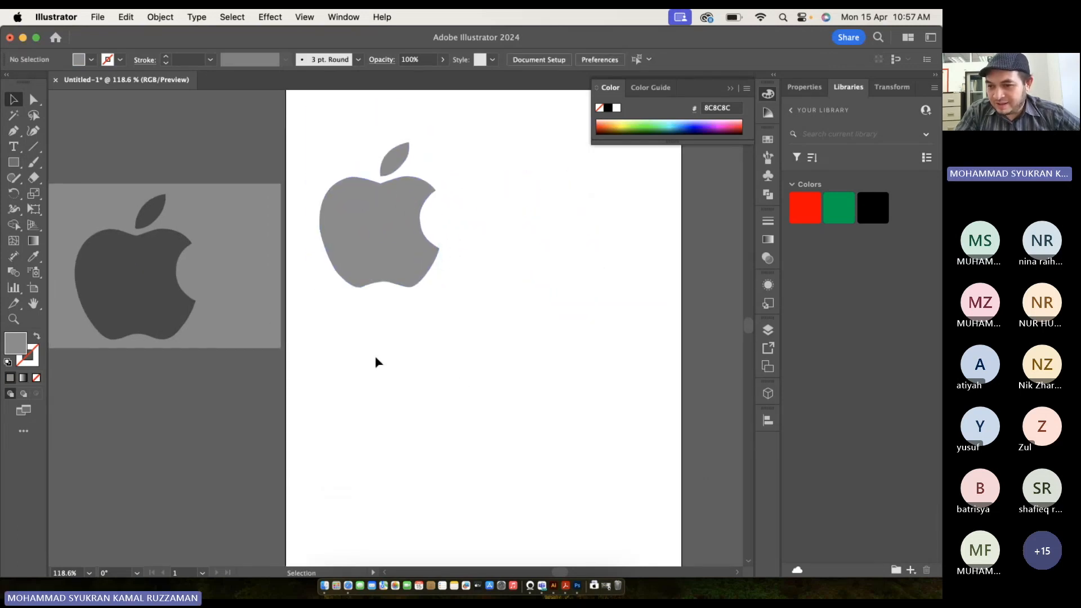
Try deleting the reference logo image and moving the grey apple further up, and undo both changes.
{"action": "left_click", "coordinate": [222, 307]}
{"action": "key", "text": "Delete"}
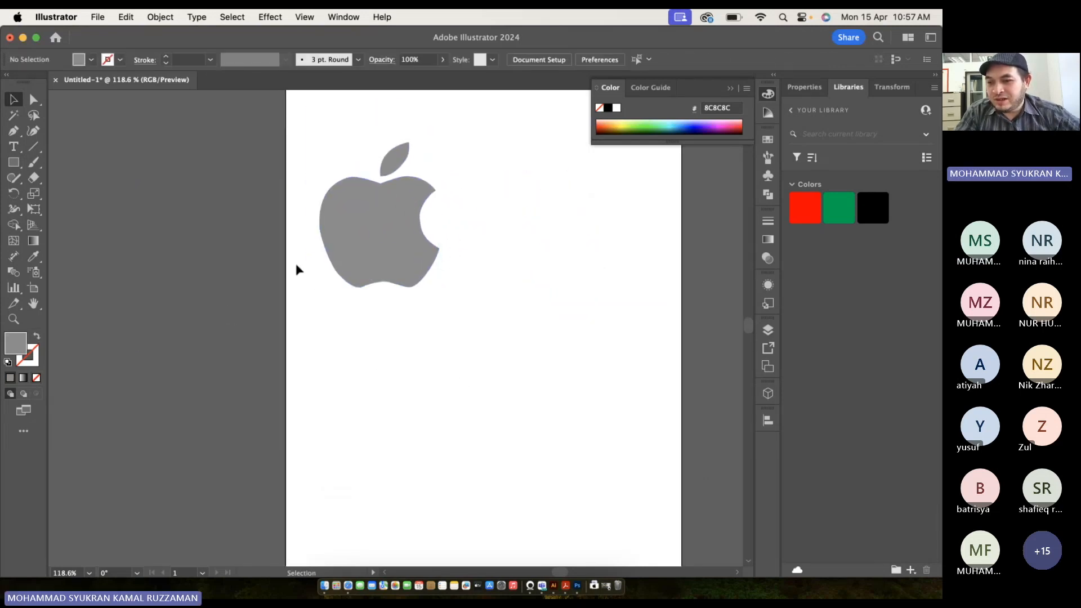
{"action": "scroll", "coordinate": [297, 268], "scroll_direction": "up", "scroll_amount": 2}
{"action": "left_click", "coordinate": [392, 248]}
{"action": "left_click_drag", "start_coordinate": [392, 251], "coordinate": [389, 211]}
{"action": "left_click", "coordinate": [533, 241]}
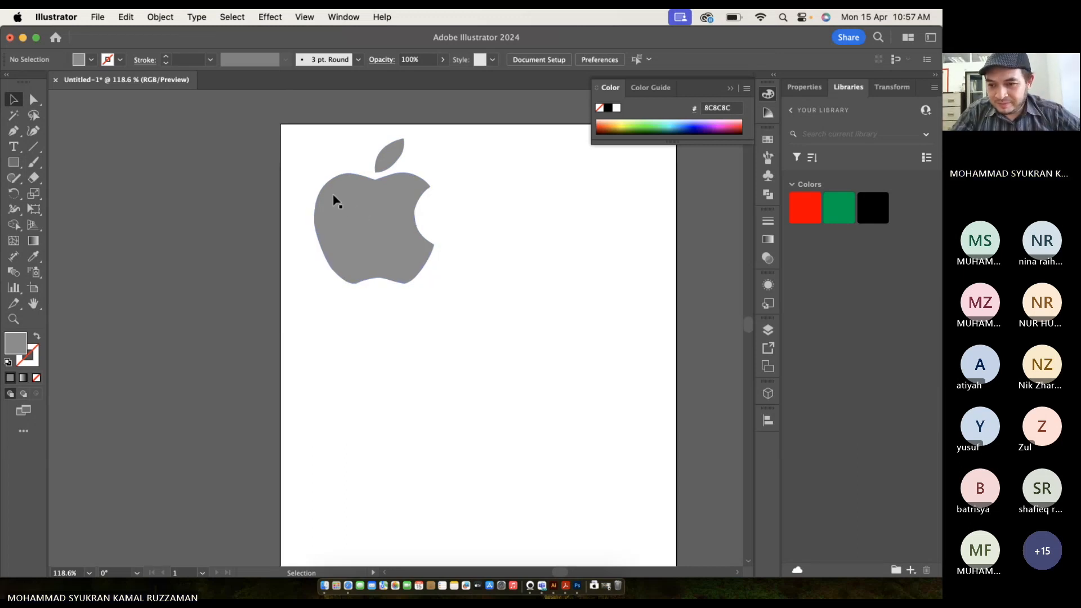
{"action": "key", "text": "a"}
{"action": "key", "text": "super+a"}
{"action": "key", "text": "super+alt+3"}
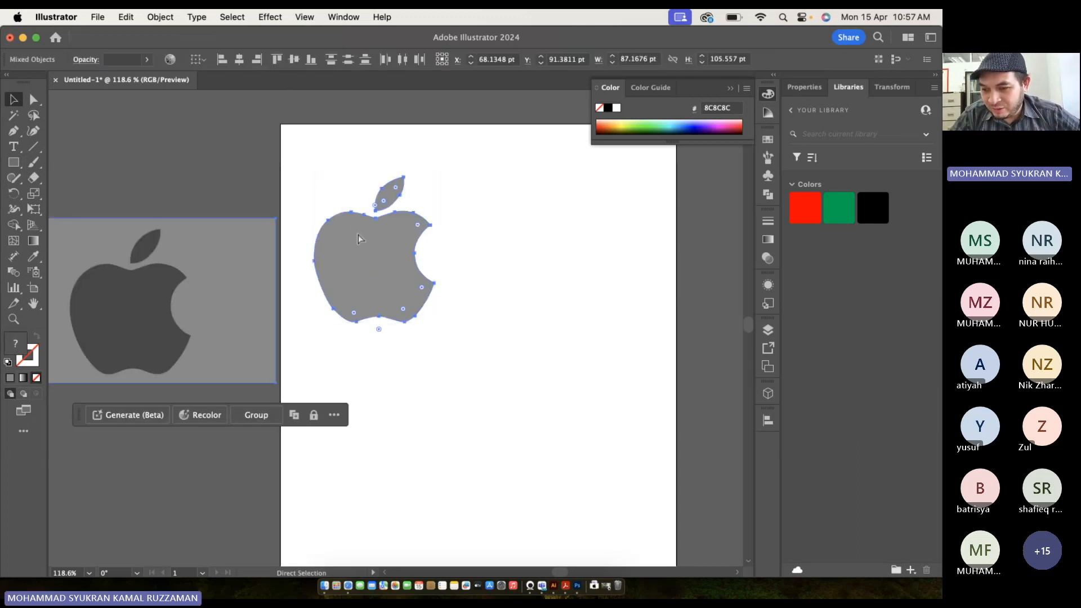
Bring the logo image back onto the artboard below the grey apple and raise its opacity to 100%.
{"action": "left_click_drag", "start_coordinate": [209, 336], "coordinate": [442, 426]}
{"action": "left_click", "coordinate": [365, 427]}
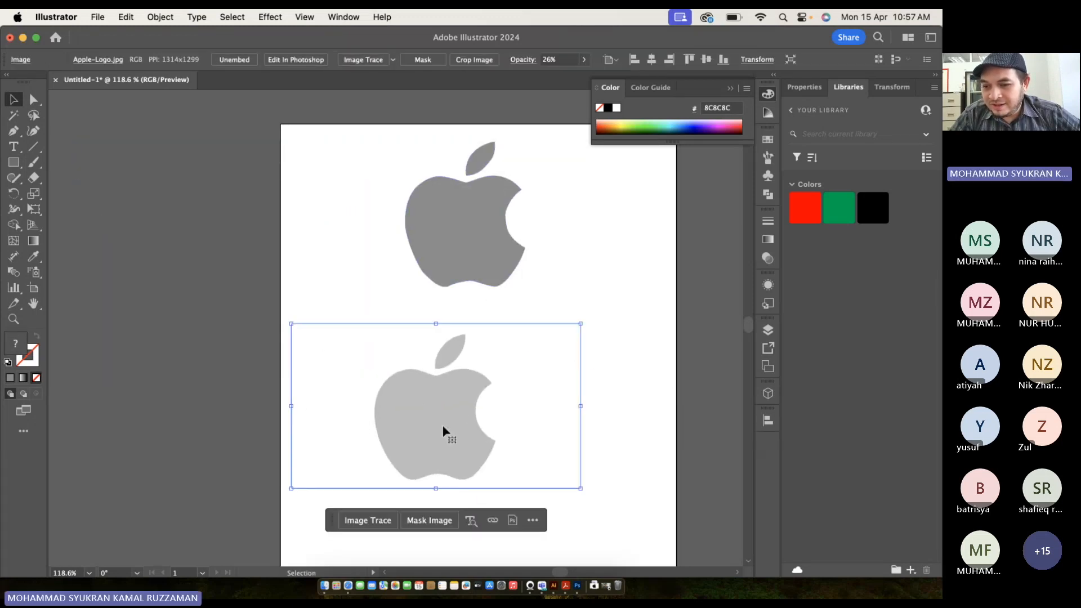
{"action": "left_click", "coordinate": [585, 60]}
{"action": "left_click_drag", "start_coordinate": [547, 77], "coordinate": [587, 77]}
{"action": "left_click", "coordinate": [545, 316]}
Place the black logo image directly beside the grey vector apple, level with it on the bite-free side.
{"action": "mouse_move", "coordinate": [474, 378]}
{"action": "left_mouse_down"}
{"action": "mouse_move", "coordinate": [466, 385]}
{"action": "mouse_move", "coordinate": [369, 196]}
{"action": "mouse_move", "coordinate": [376, 256]}
{"action": "mouse_move", "coordinate": [374, 199]}
{"action": "left_mouse_up"}
{"action": "left_click", "coordinate": [506, 311]}
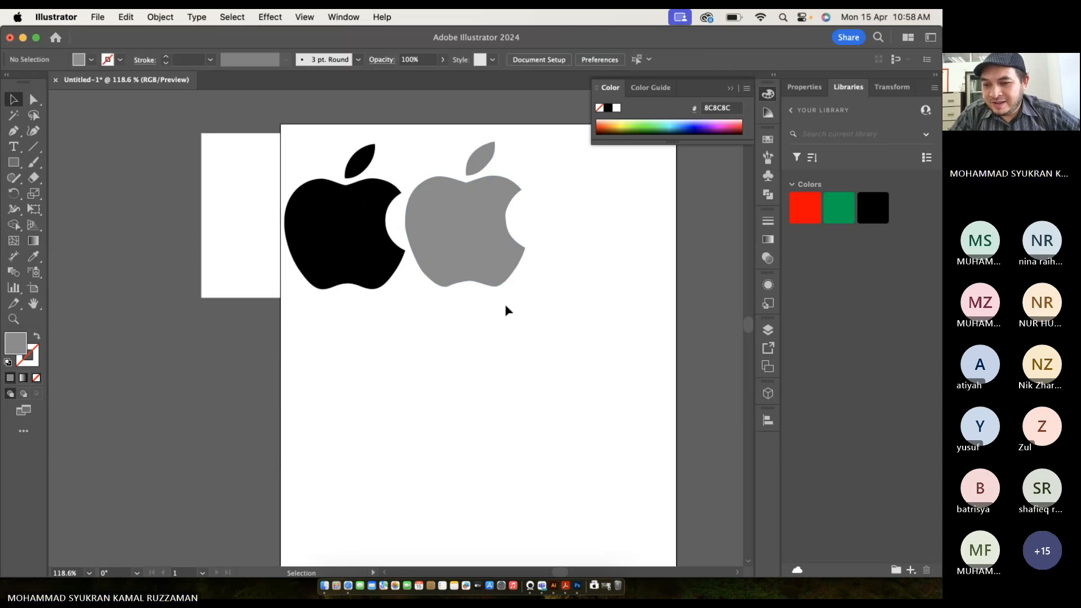
{"action": "scroll", "coordinate": [505, 309], "scroll_direction": "up", "scroll_amount": 2}
{"action": "scroll", "coordinate": [504, 309], "scroll_direction": "left", "scroll_amount": 2}
{"action": "left_click", "coordinate": [348, 206]}
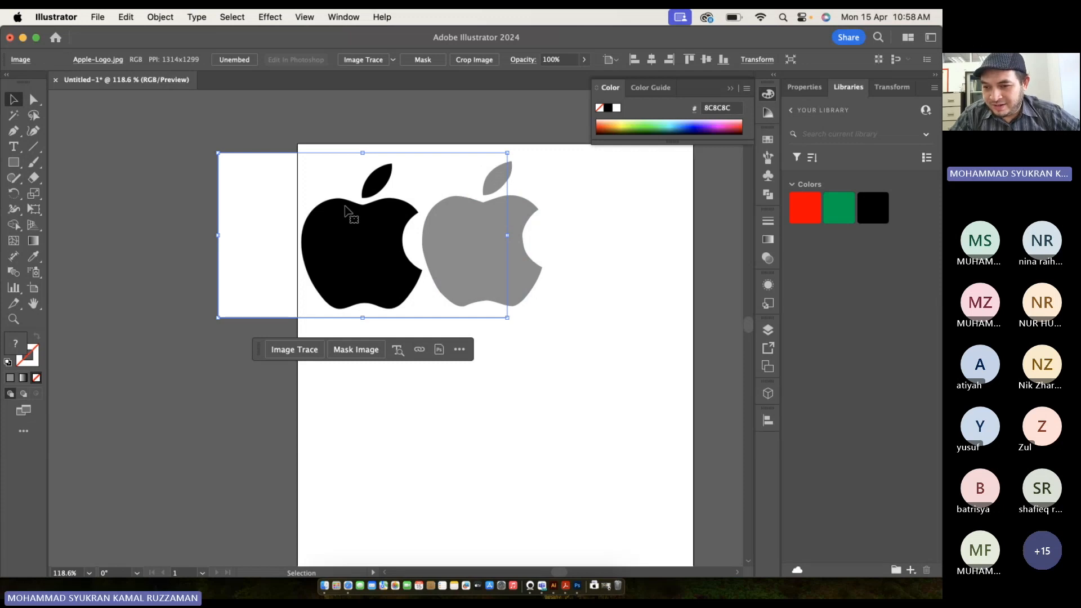
{"action": "left_click_drag", "start_coordinate": [344, 205], "coordinate": [341, 204]}
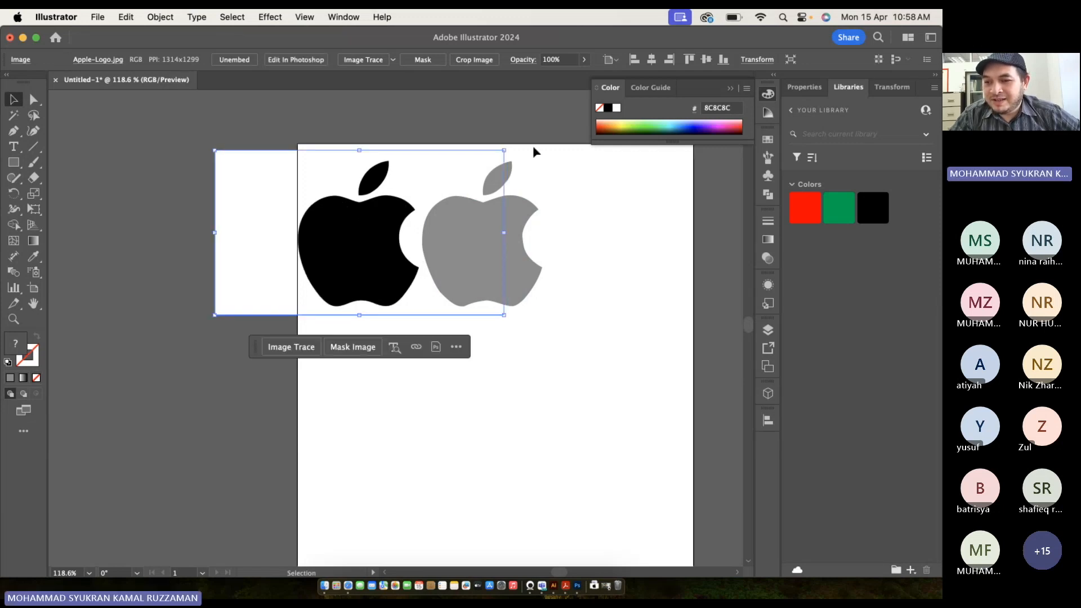
Select the grey vector apple's parts to compare them with the black logo image beside it.
{"action": "left_click", "coordinate": [608, 181]}
{"action": "left_click", "coordinate": [505, 217]}
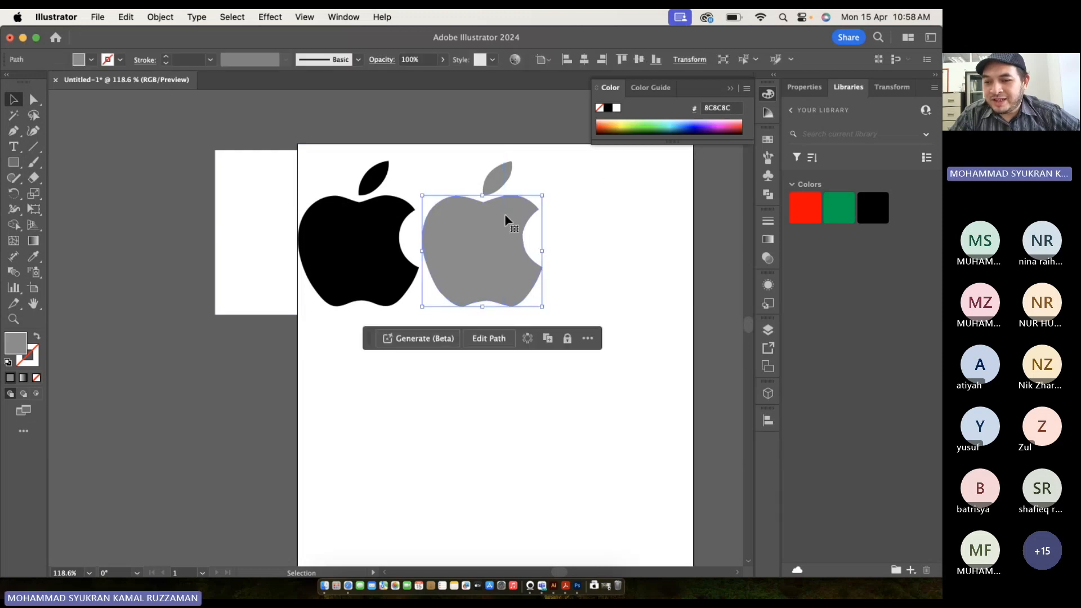
{"action": "left_click", "coordinate": [553, 196]}
{"action": "left_click_drag", "start_coordinate": [539, 169], "coordinate": [483, 273]}
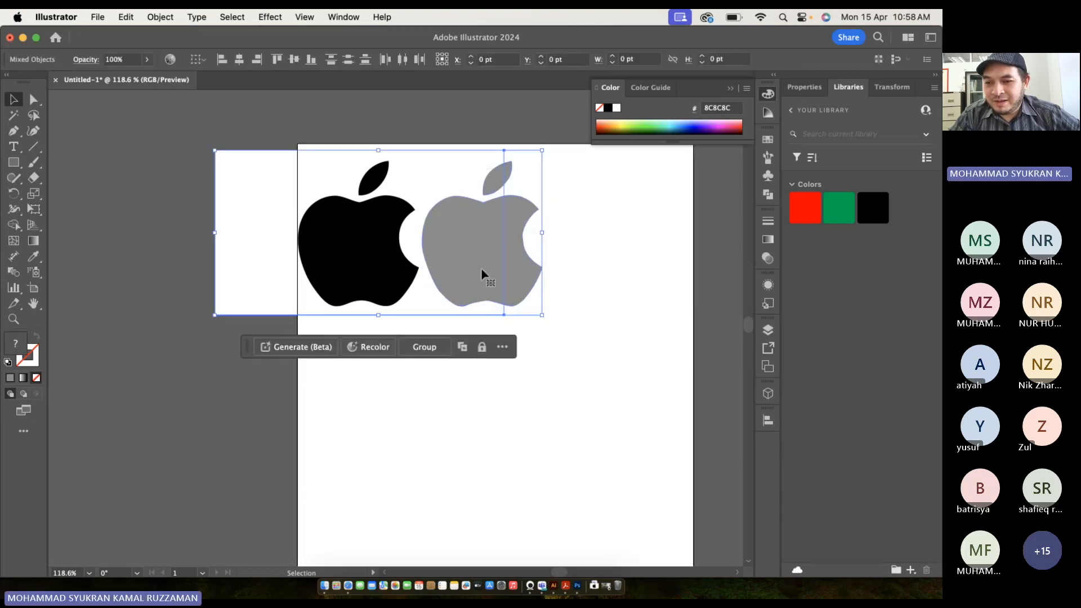
{"action": "left_click", "coordinate": [547, 243]}
{"action": "left_click", "coordinate": [507, 216]}
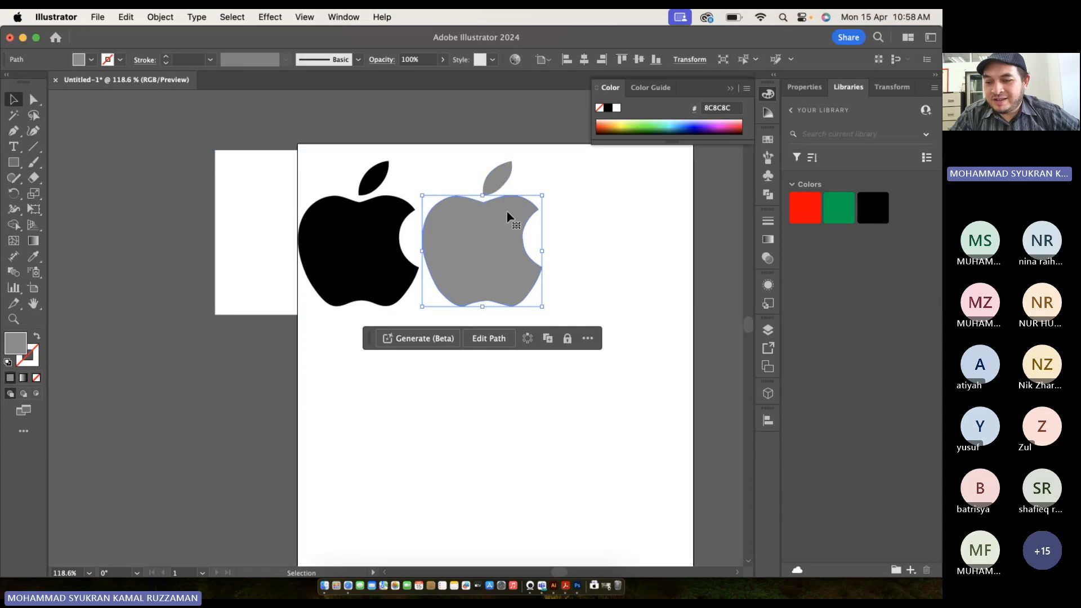
{"action": "left_click", "coordinate": [479, 433]}
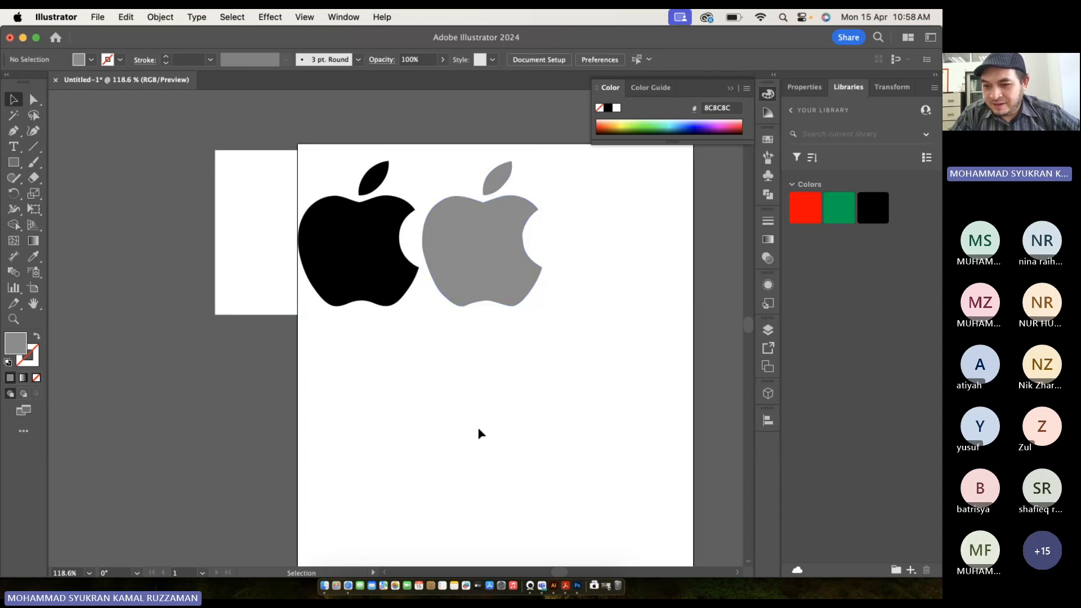
Examine the black logo image's upper edge at extreme magnification for pixelation, and return to a view of both apples.
{"action": "scroll", "coordinate": [355, 214], "scroll_direction": "up", "scroll_amount": 10}
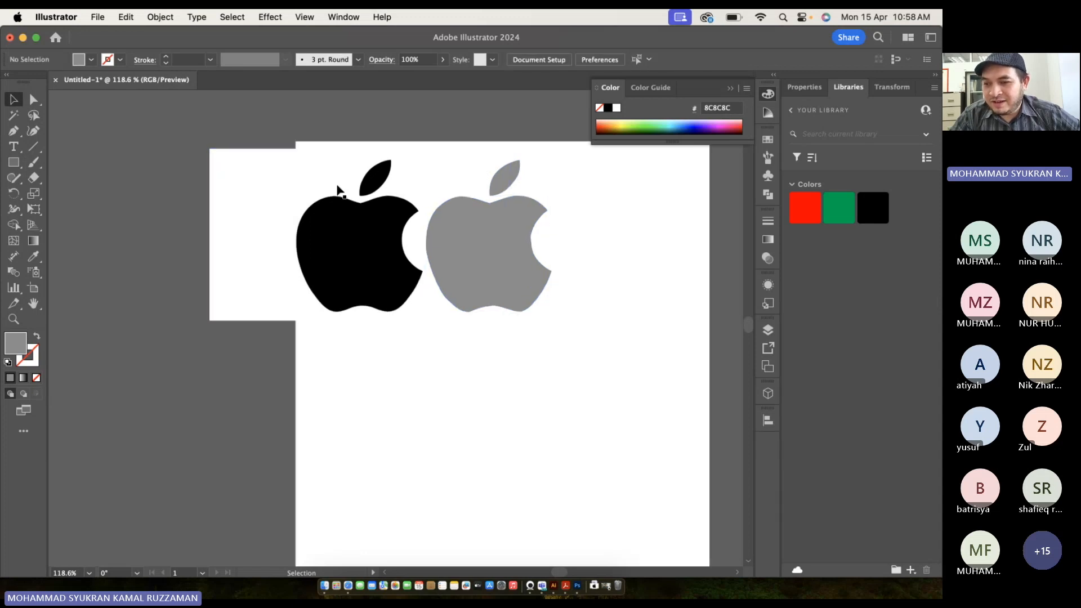
{"action": "scroll", "coordinate": [356, 220], "scroll_direction": "up", "scroll_amount": 10}
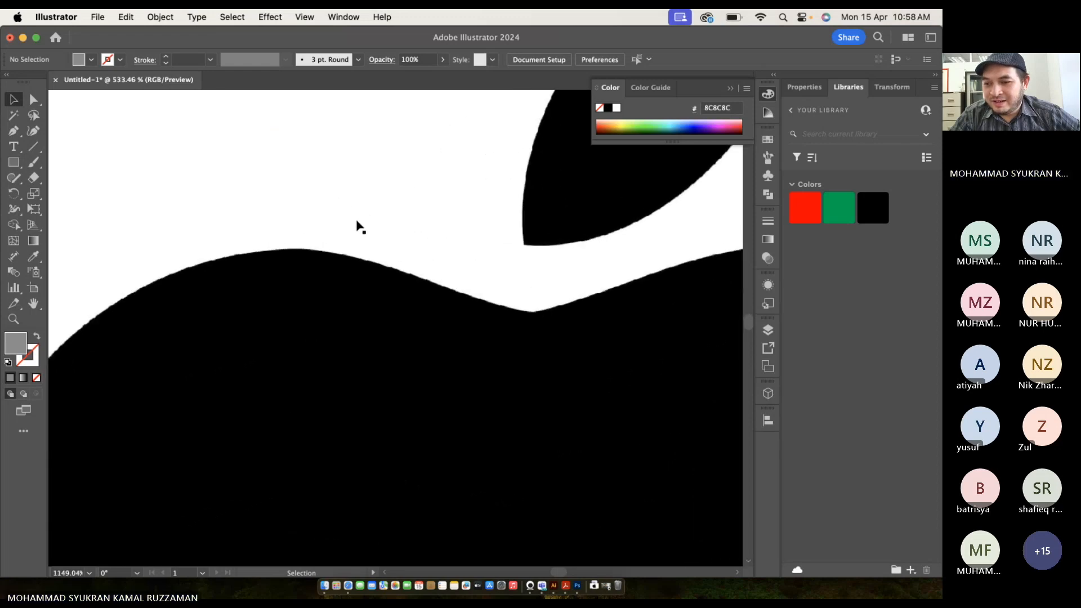
{"action": "scroll", "coordinate": [360, 280], "scroll_direction": "up", "scroll_amount": 10}
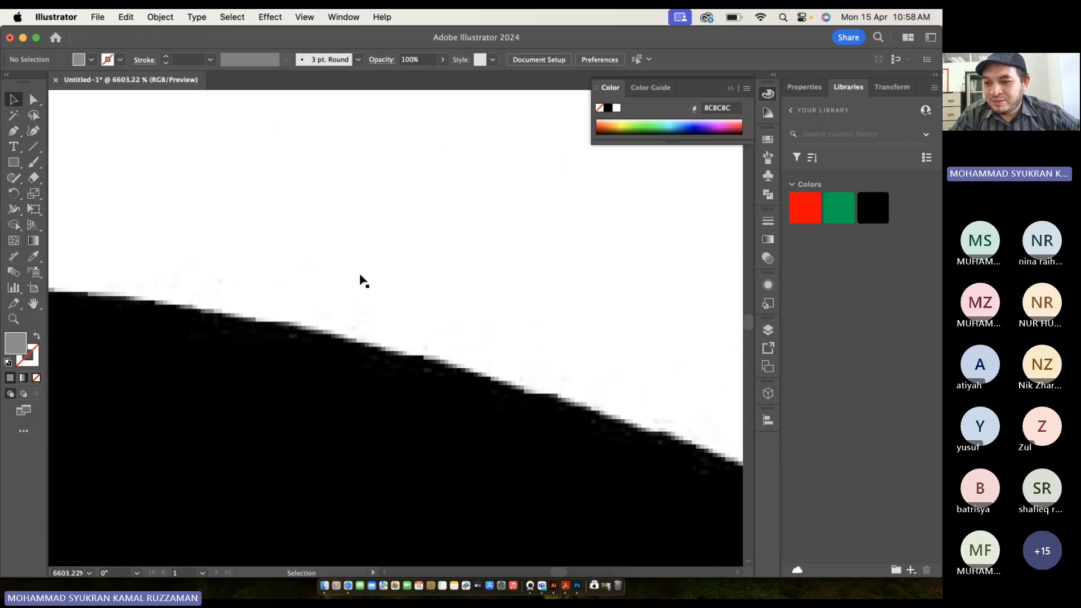
{"action": "scroll", "coordinate": [396, 347], "scroll_direction": "up", "scroll_amount": 6}
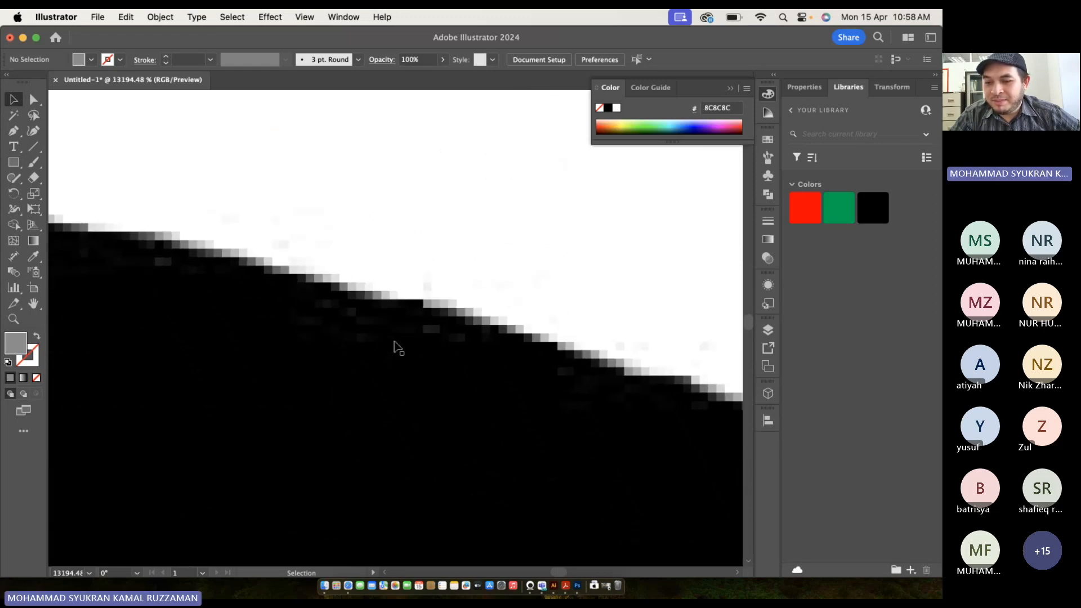
{"action": "scroll", "coordinate": [398, 348], "scroll_direction": "down", "scroll_amount": 2}
{"action": "scroll", "coordinate": [397, 348], "scroll_direction": "right", "scroll_amount": 7}
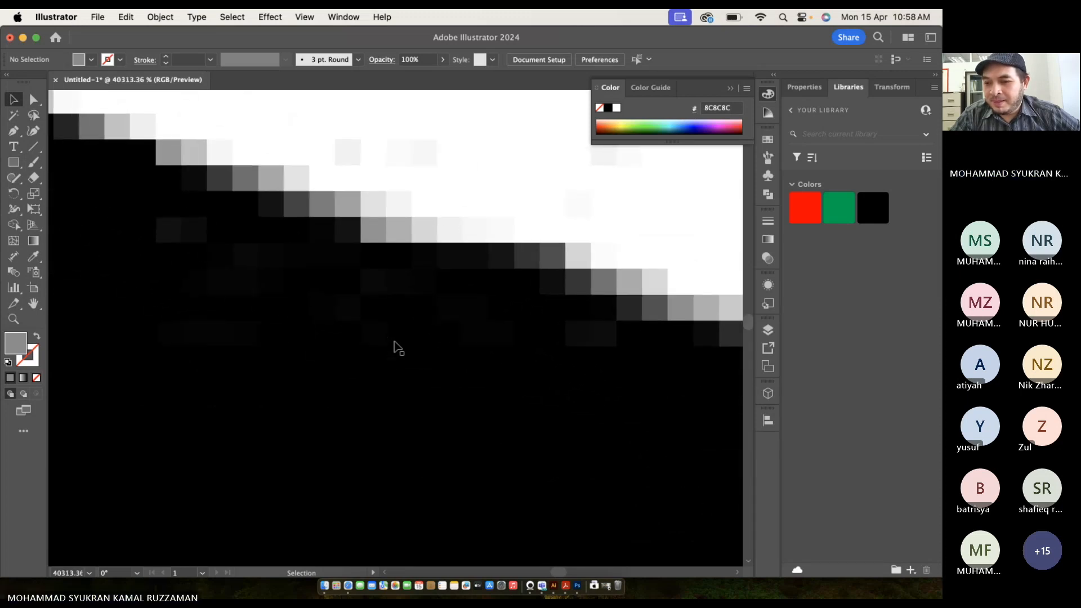
{"action": "scroll", "coordinate": [397, 348], "scroll_direction": "down", "scroll_amount": 1}
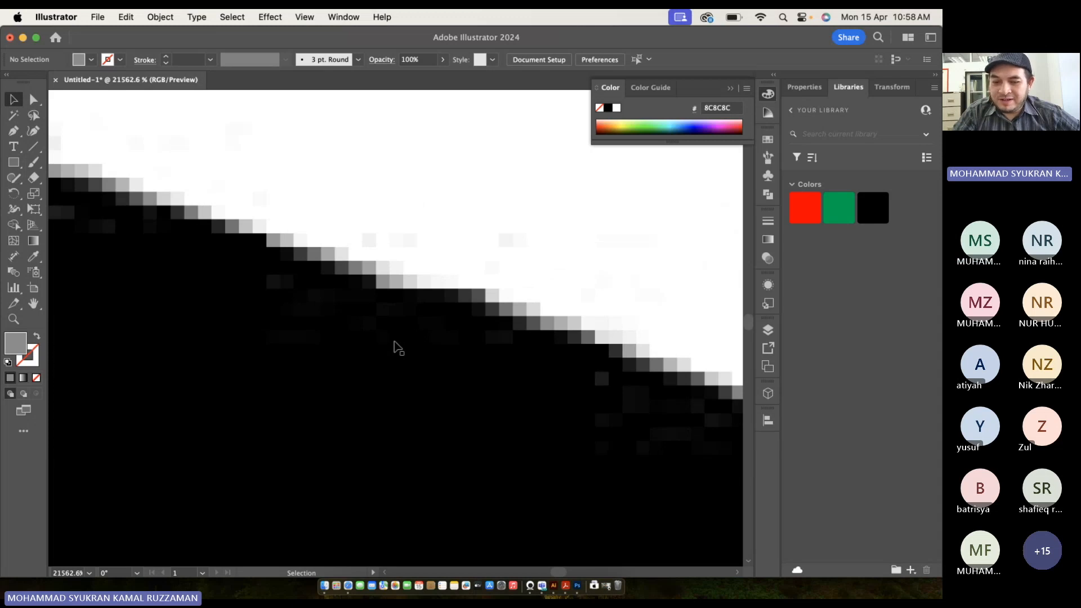
{"action": "scroll", "coordinate": [398, 348], "scroll_direction": "down", "scroll_amount": 10}
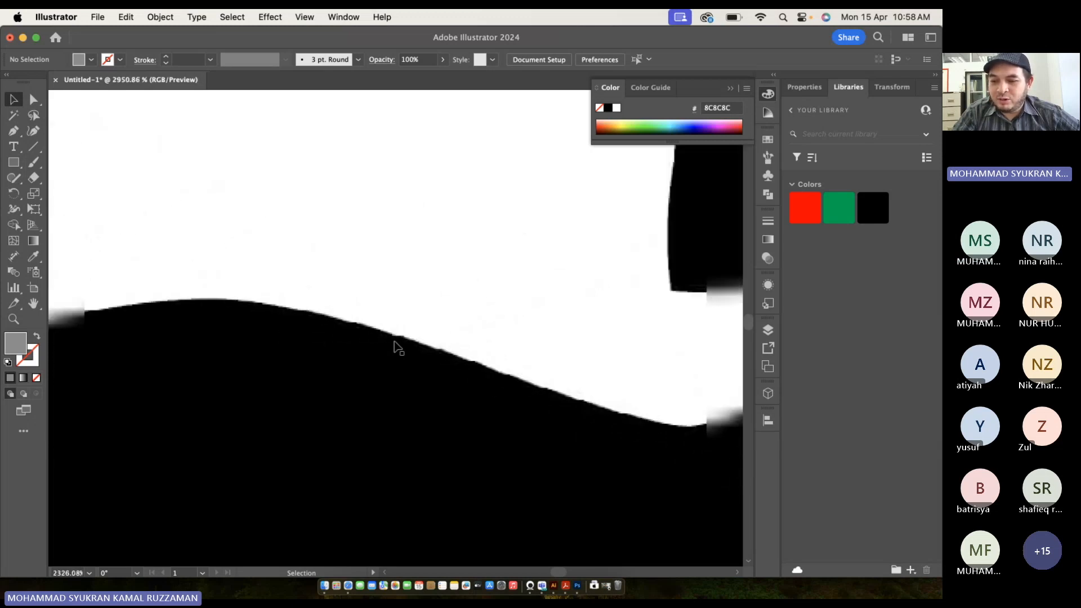
{"action": "scroll", "coordinate": [398, 348], "scroll_direction": "down", "scroll_amount": 12}
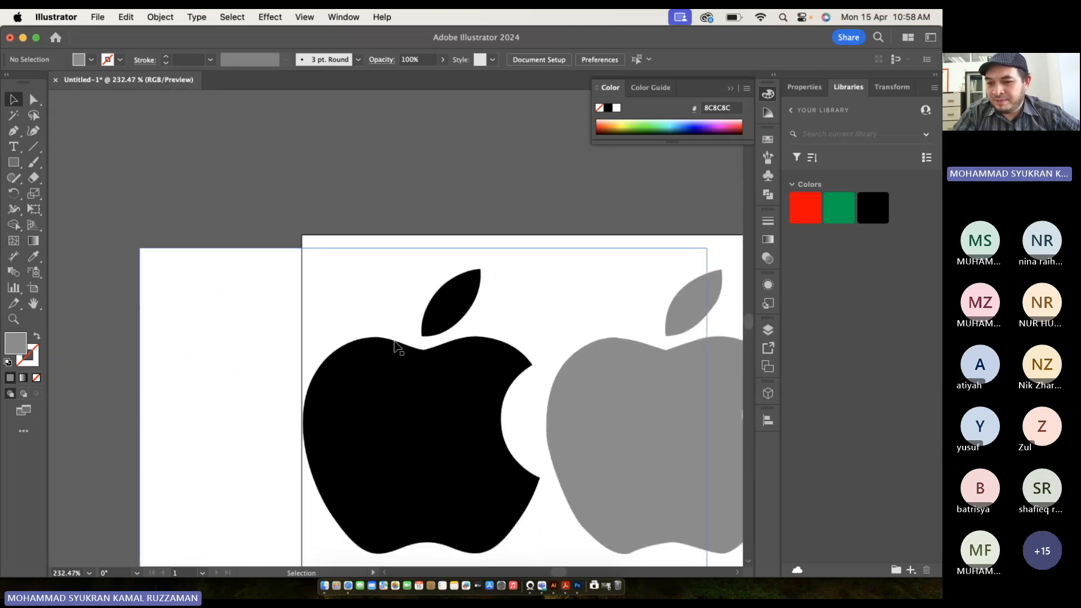
{"action": "scroll", "coordinate": [397, 348], "scroll_direction": "right", "scroll_amount": 5}
{"action": "scroll", "coordinate": [397, 348], "scroll_direction": "down", "scroll_amount": 3}
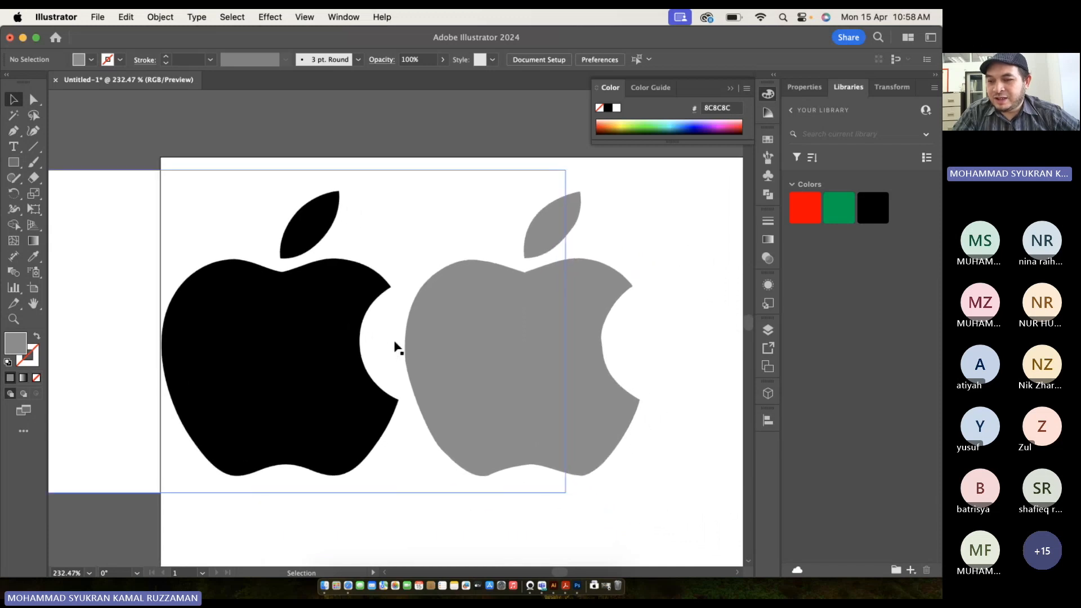
Inspect the grey vector apple's leaf and body, and examine the edge at its top notch at extreme magnification.
{"action": "left_click", "coordinate": [559, 310]}
{"action": "left_click", "coordinate": [400, 176]}
{"action": "left_click", "coordinate": [367, 154]}
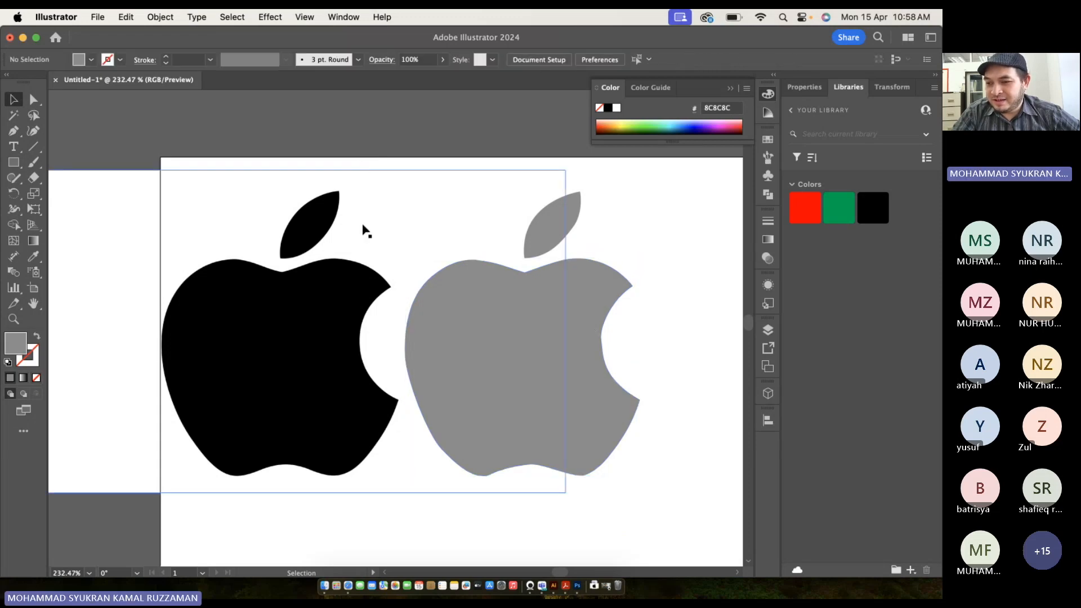
{"action": "left_click", "coordinate": [572, 284]}
{"action": "left_click", "coordinate": [621, 240]}
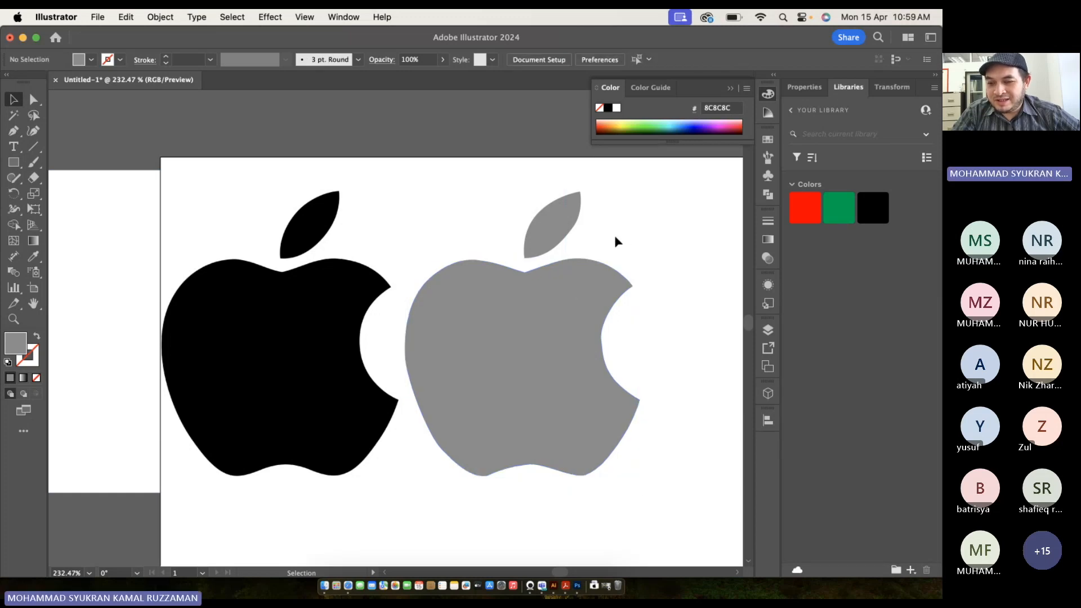
{"action": "left_click", "coordinate": [569, 222]}
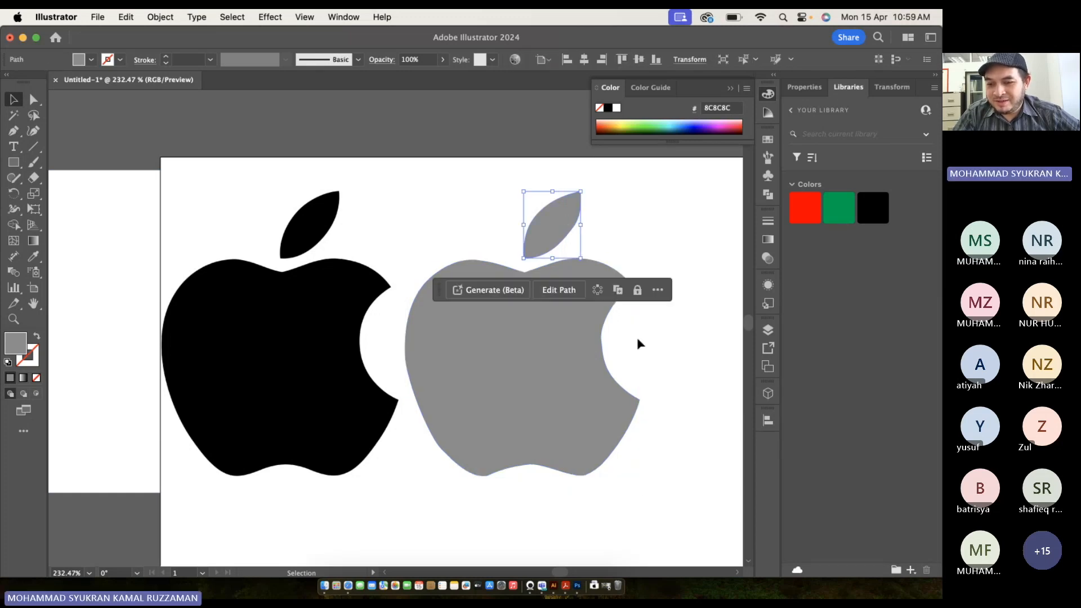
{"action": "scroll", "coordinate": [637, 338], "scroll_direction": "down", "scroll_amount": 3}
{"action": "scroll", "coordinate": [603, 265], "scroll_direction": "up", "scroll_amount": 3}
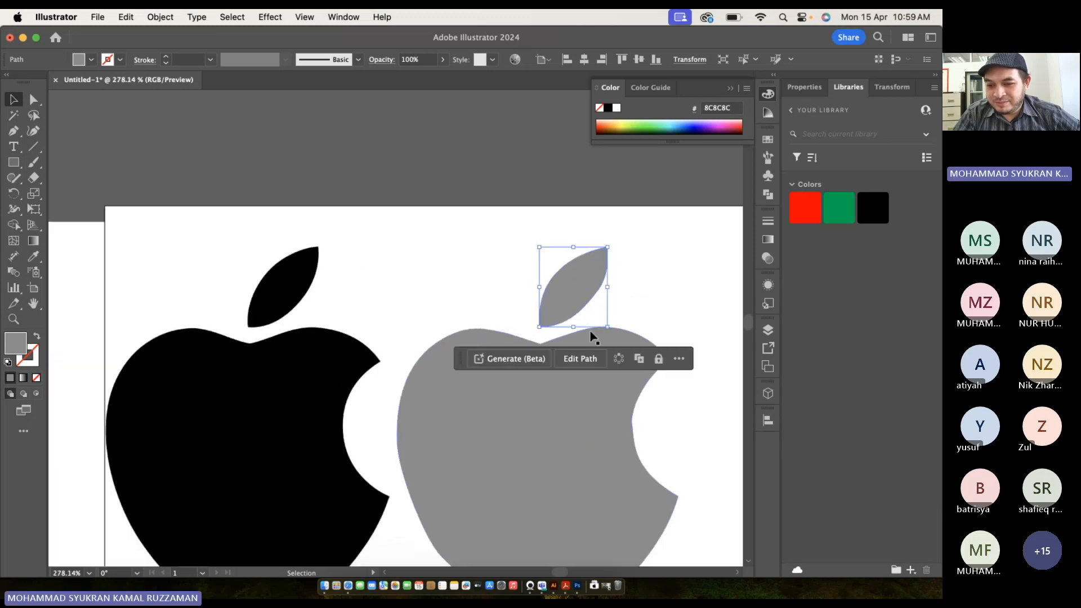
{"action": "left_click", "coordinate": [663, 318]}
{"action": "scroll", "coordinate": [586, 403], "scroll_direction": "up", "scroll_amount": 3}
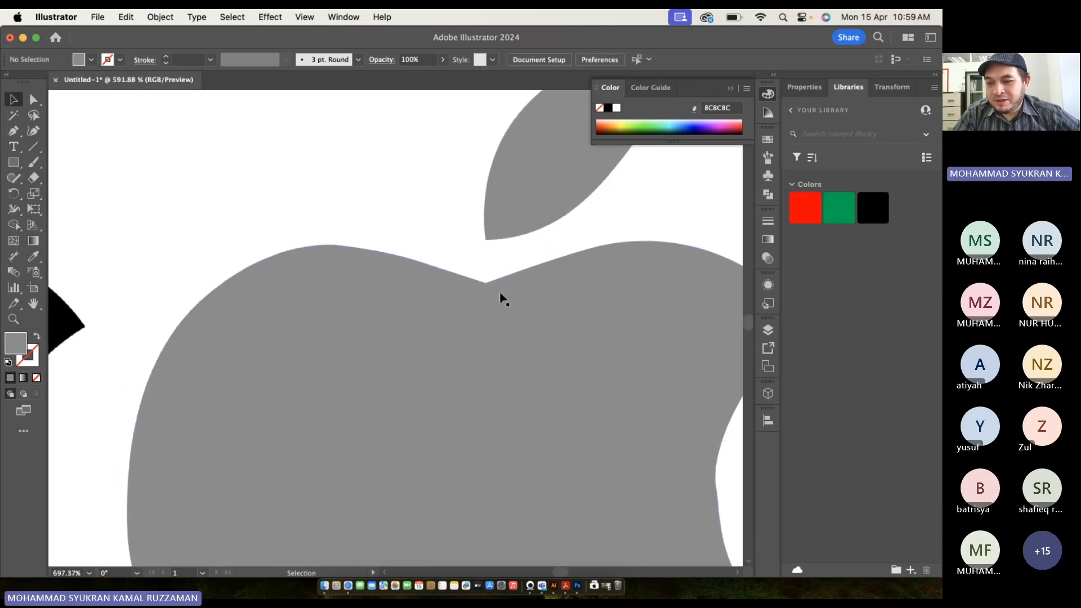
{"action": "scroll", "coordinate": [503, 299], "scroll_direction": "up", "scroll_amount": 10}
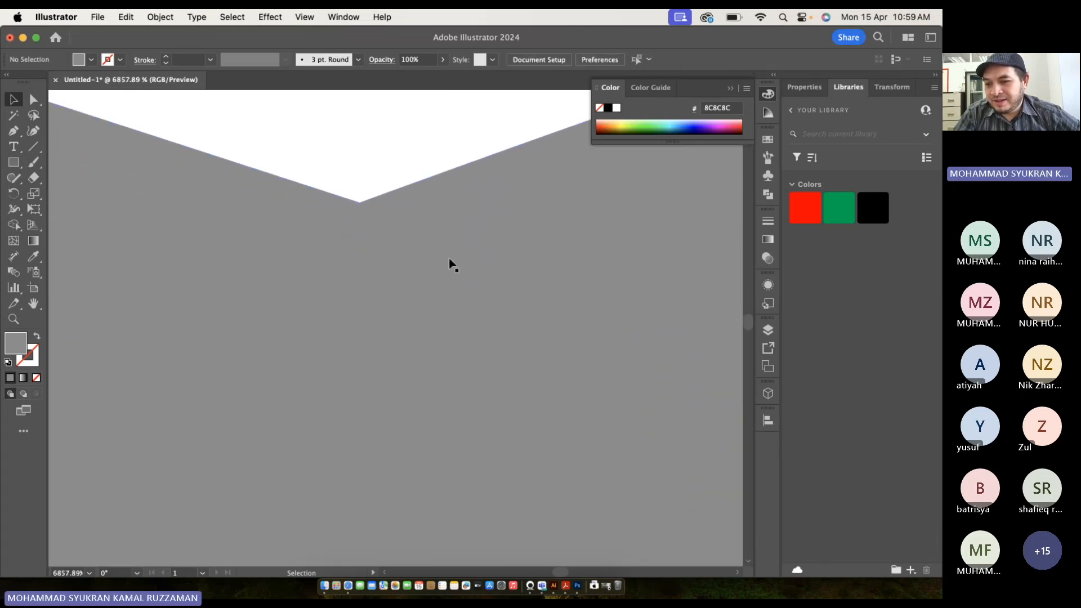
{"action": "scroll", "coordinate": [451, 260], "scroll_direction": "up", "scroll_amount": 5}
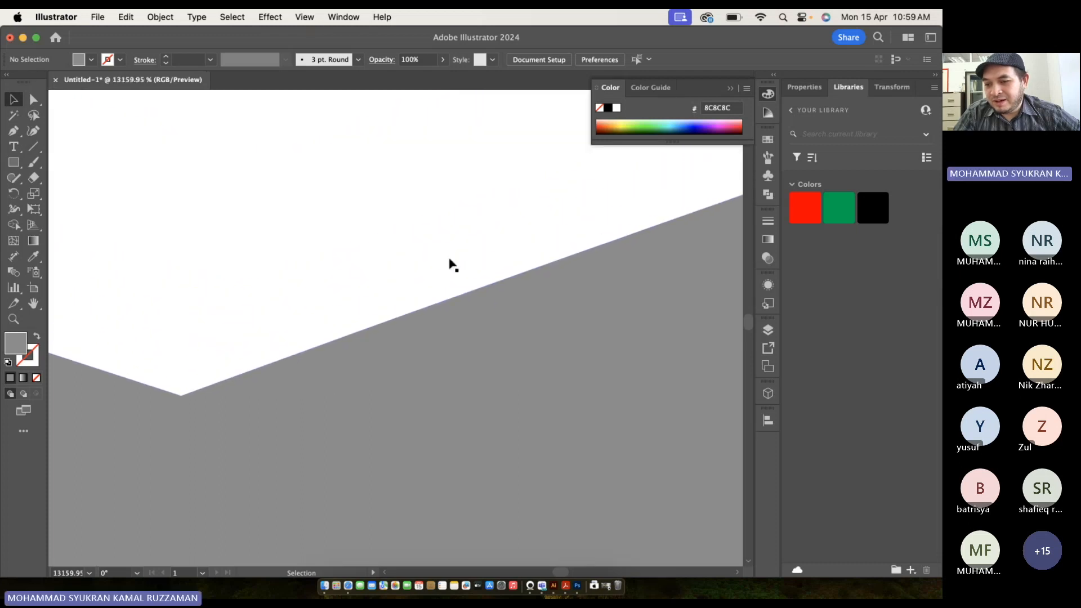
Examine the edges and corner points of the gray vector apple and leaf at high magnification, alongside the black source image.
{"action": "scroll", "coordinate": [450, 264], "scroll_direction": "up", "scroll_amount": 2}
{"action": "scroll", "coordinate": [447, 258], "scroll_direction": "down", "scroll_amount": 4}
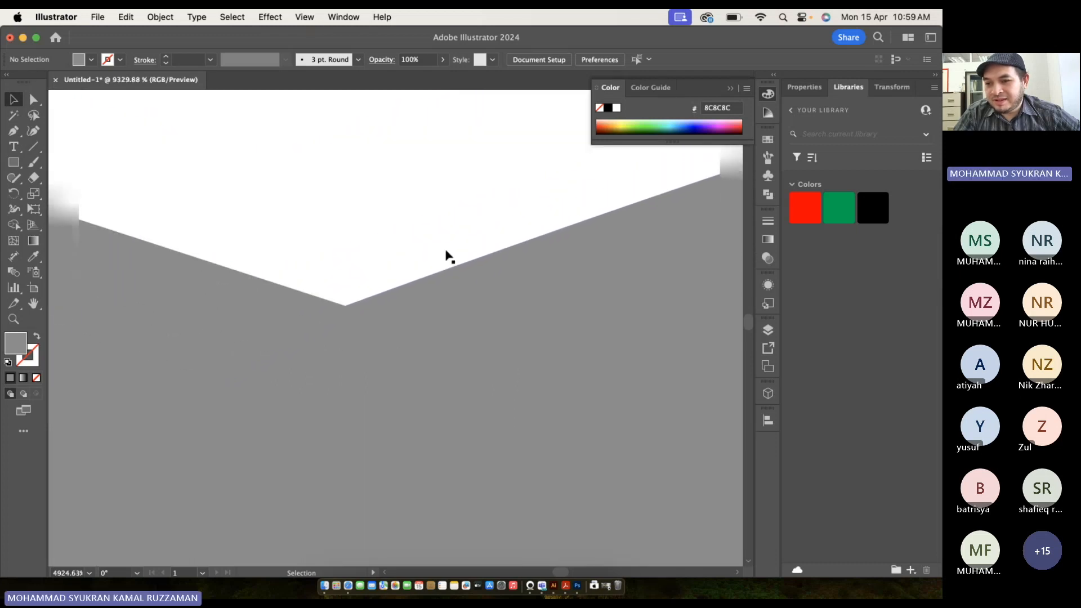
{"action": "scroll", "coordinate": [447, 258], "scroll_direction": "down", "scroll_amount": 3}
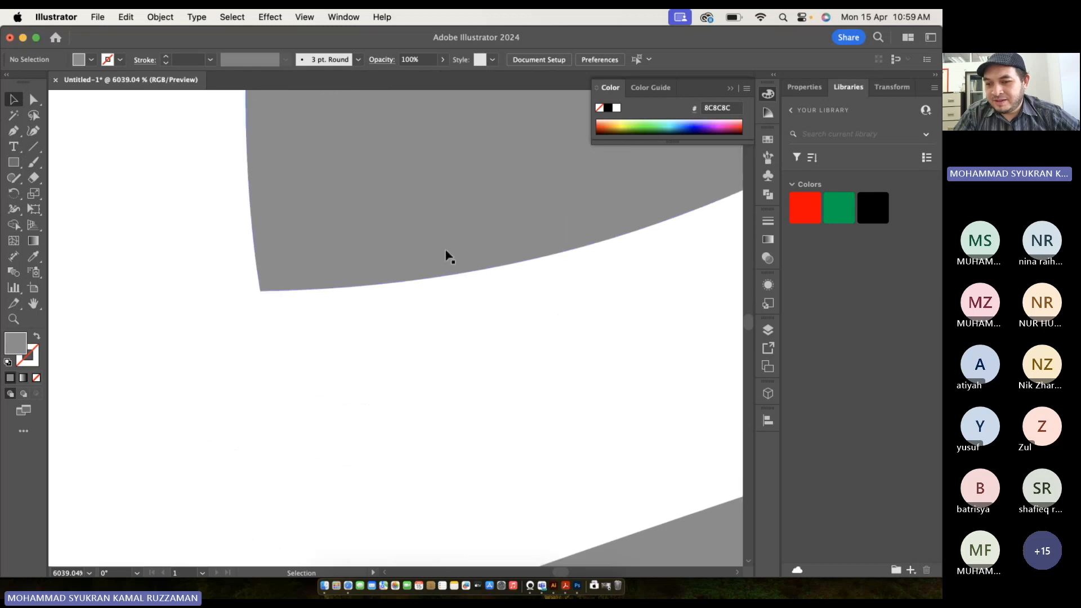
{"action": "scroll", "coordinate": [448, 258], "scroll_direction": "up", "scroll_amount": 6}
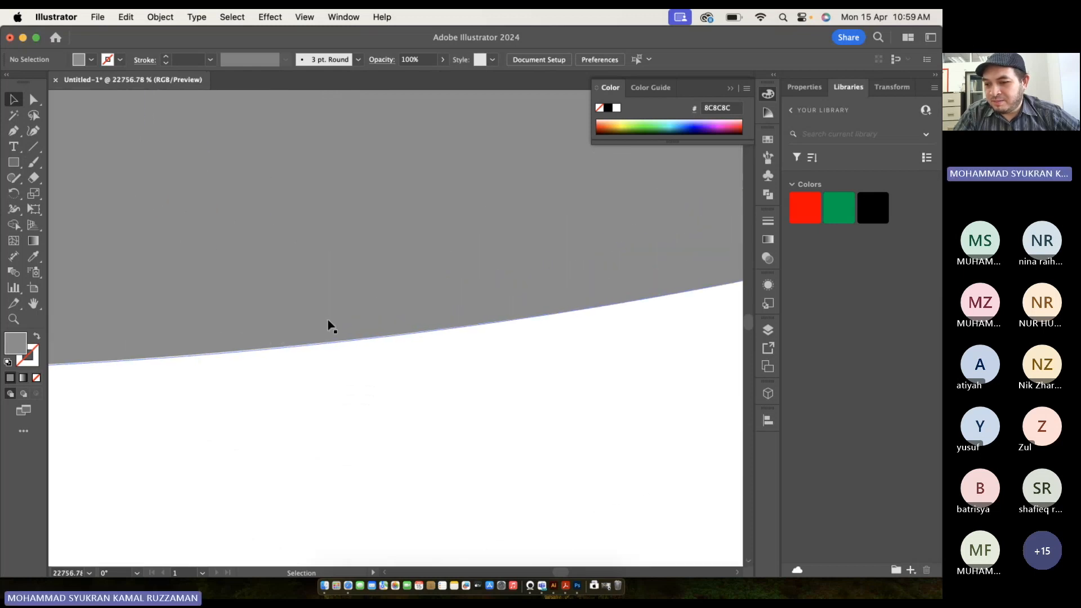
{"action": "scroll", "coordinate": [331, 325], "scroll_direction": "up", "scroll_amount": 3}
{"action": "scroll", "coordinate": [331, 325], "scroll_direction": "down", "scroll_amount": 5}
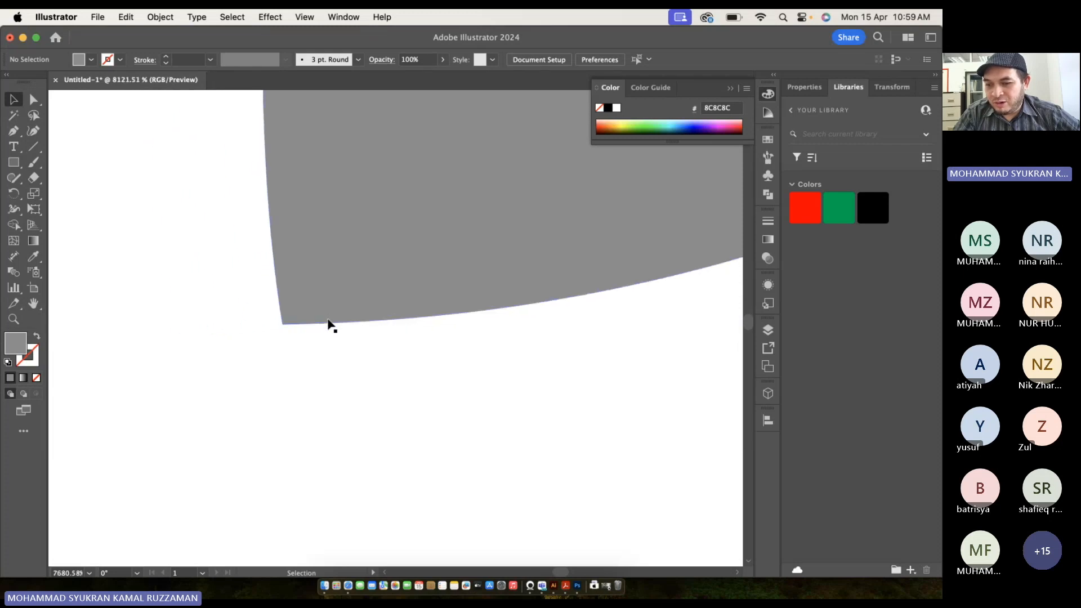
{"action": "scroll", "coordinate": [331, 325], "scroll_direction": "down", "scroll_amount": 8}
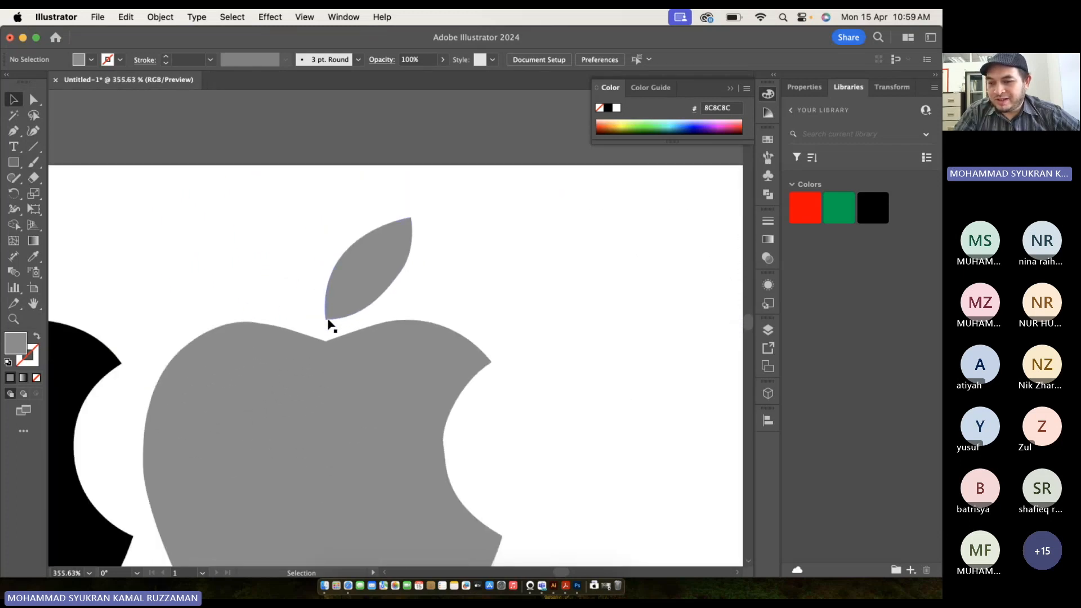
{"action": "scroll", "coordinate": [331, 326], "scroll_direction": "down", "scroll_amount": 2}
{"action": "scroll", "coordinate": [332, 325], "scroll_direction": "down", "scroll_amount": 2}
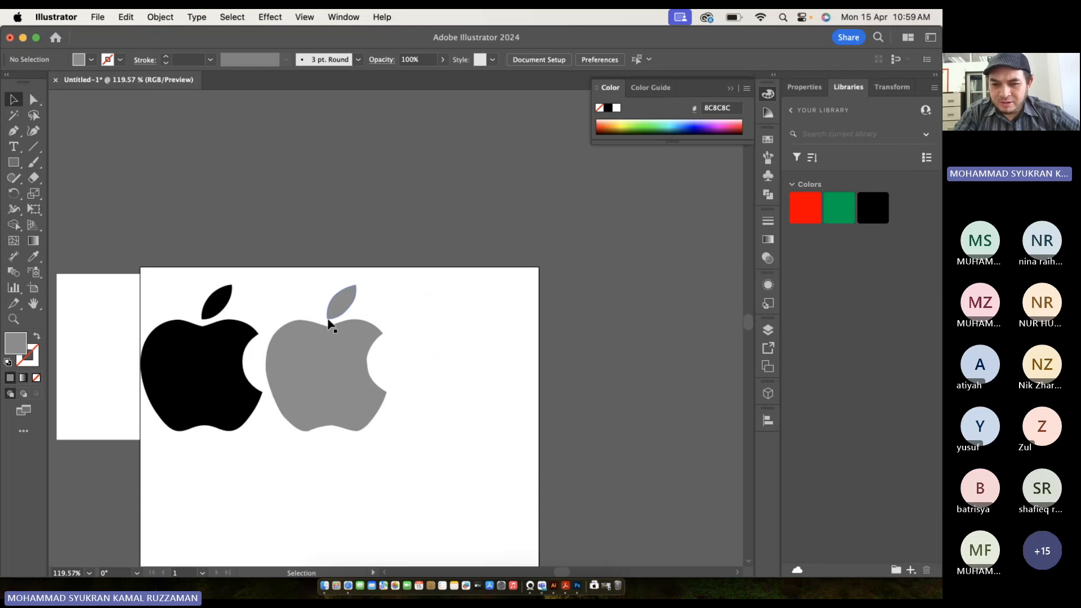
{"action": "left_click", "coordinate": [248, 306]}
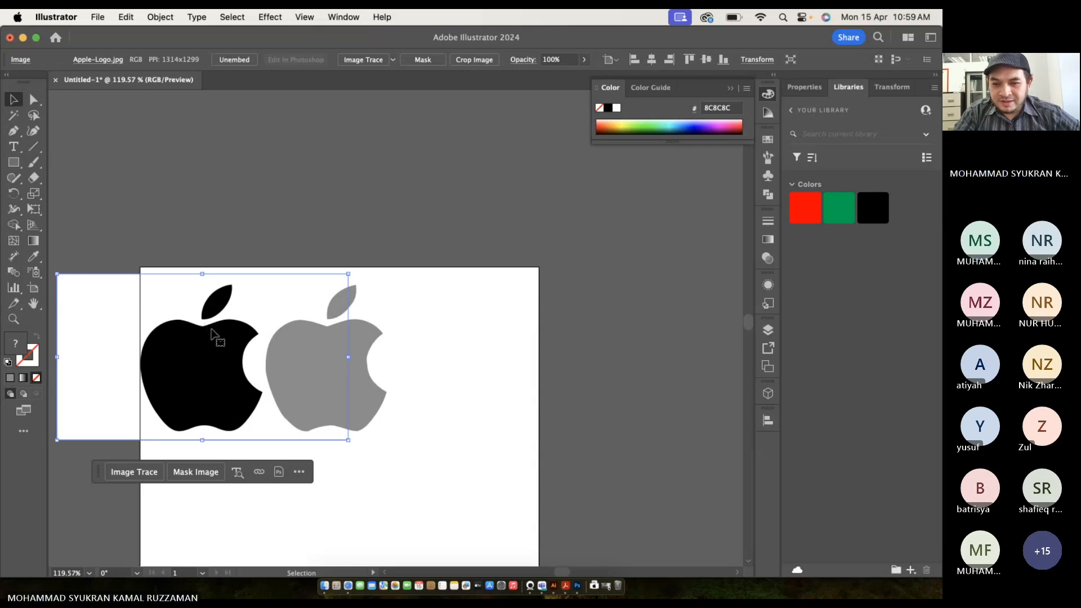
{"action": "scroll", "coordinate": [208, 328], "scroll_direction": "left", "scroll_amount": 3}
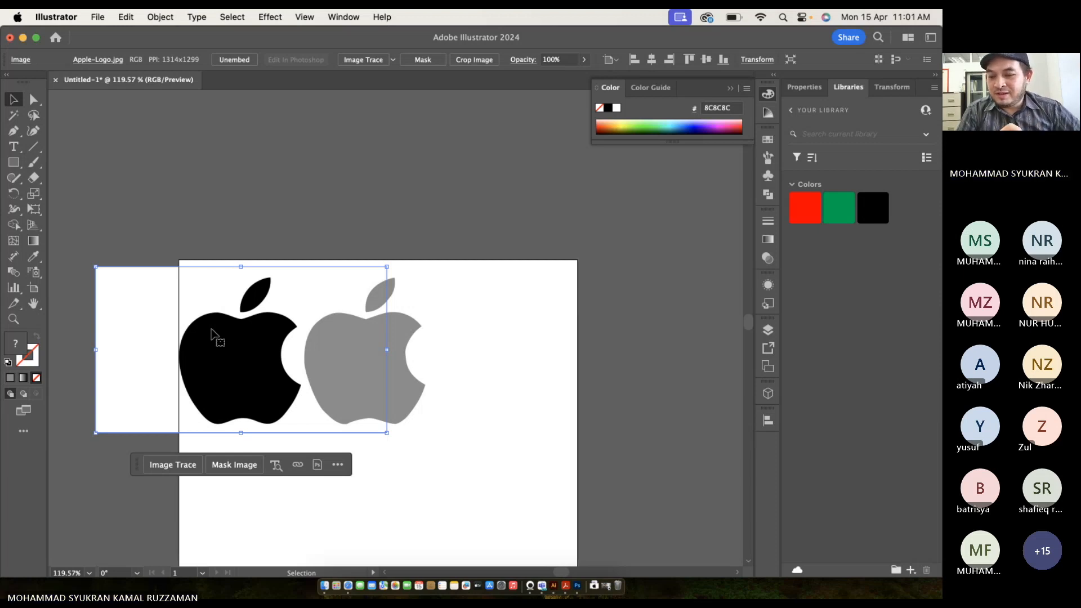
Move the gray apple body and its leaf together to the right, clear of the black apple image.
{"action": "left_click", "coordinate": [453, 332]}
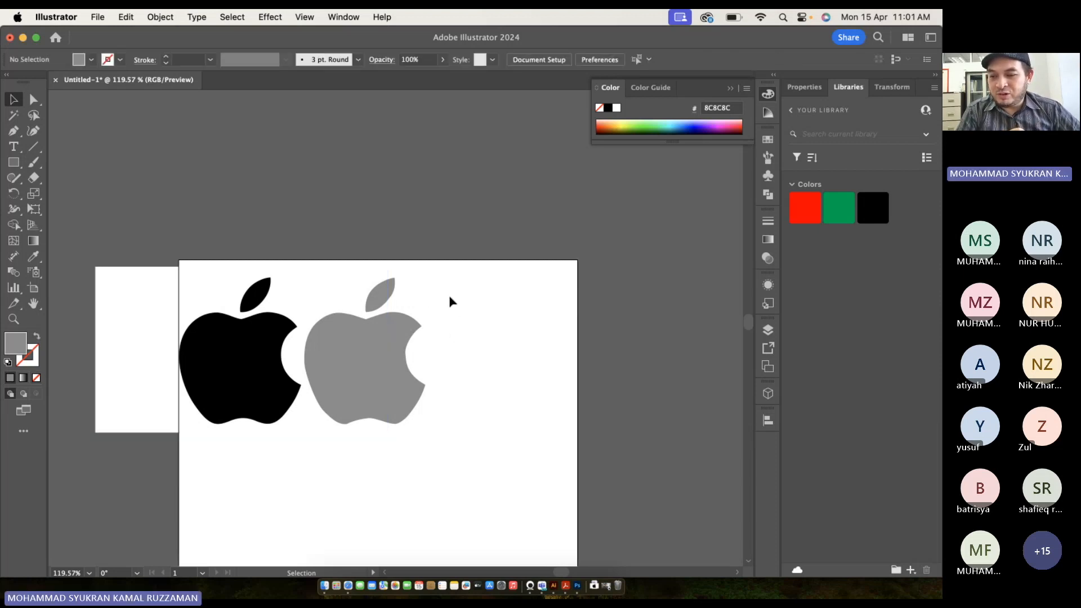
{"action": "left_click", "coordinate": [395, 344]}
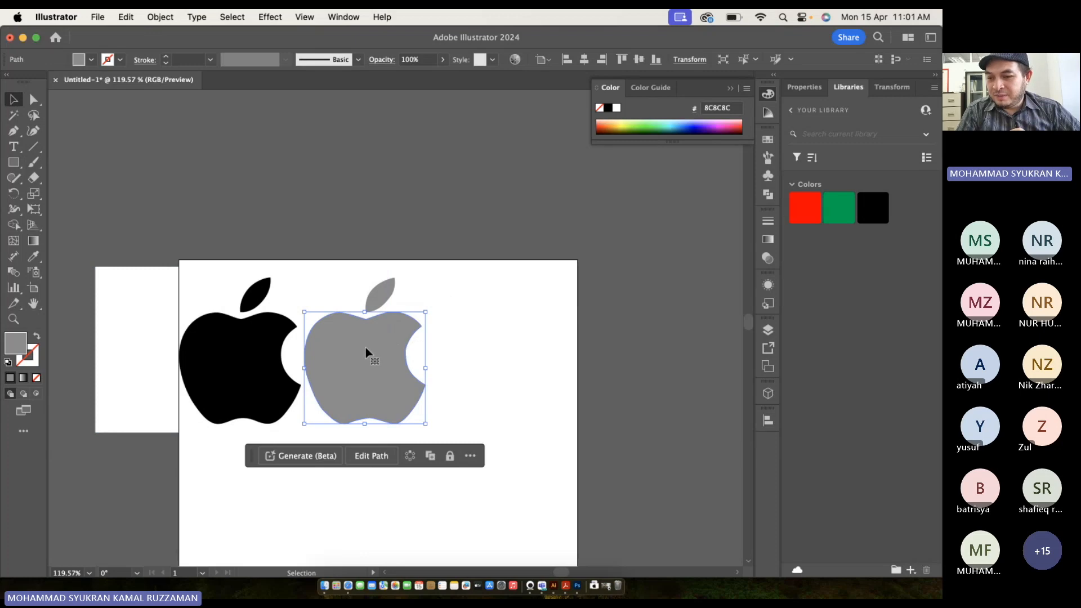
{"action": "left_click", "coordinate": [420, 236]}
{"action": "left_click", "coordinate": [408, 361]}
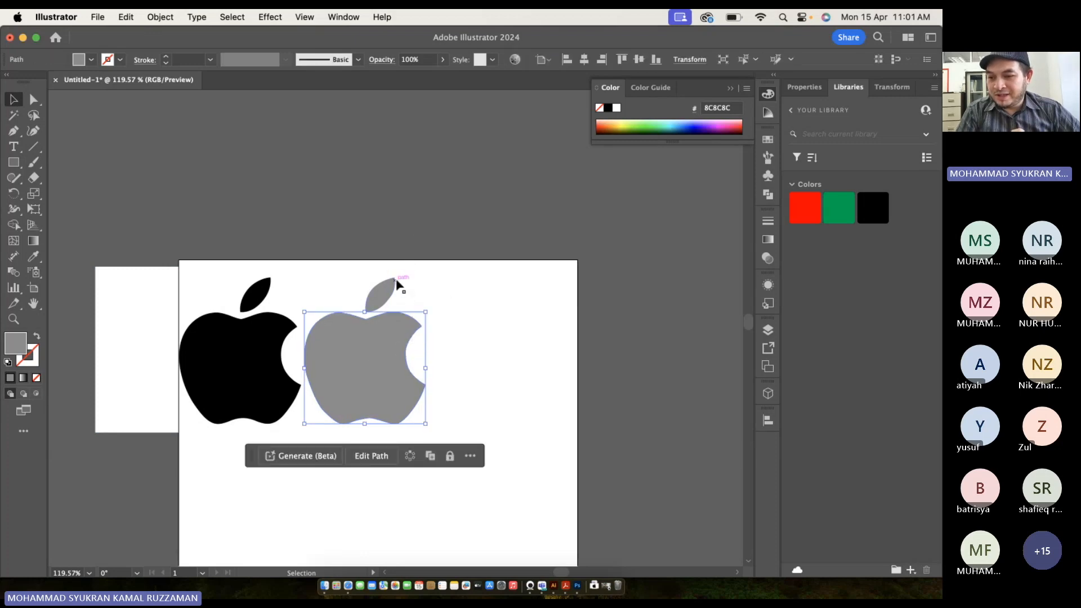
{"action": "left_click_drag", "start_coordinate": [401, 362], "coordinate": [484, 366]}
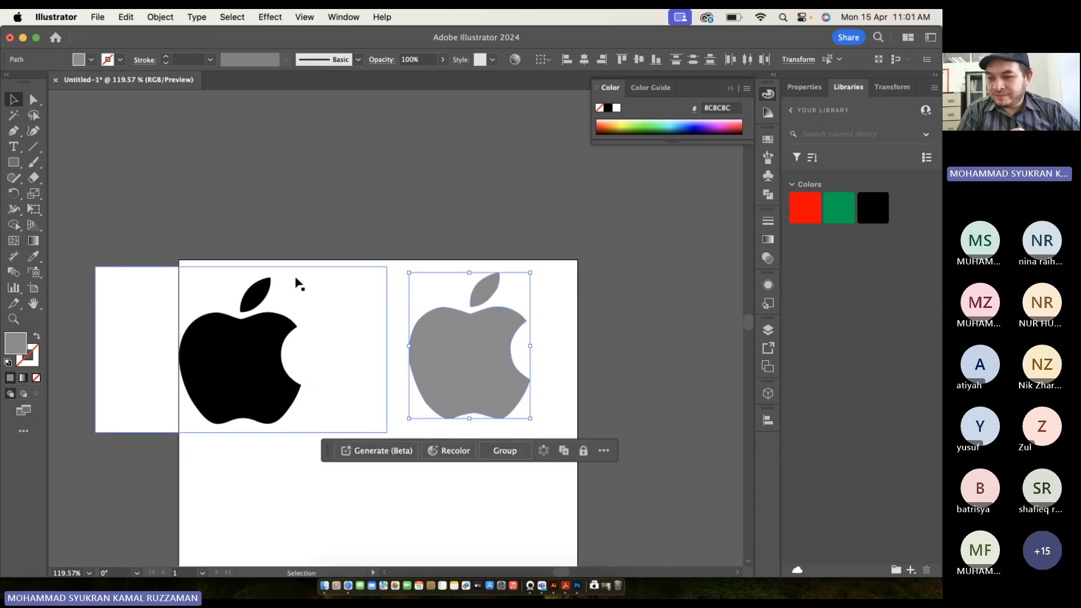
Delete the placed black Apple-Logo.jpg image from the artboard.
{"action": "left_click", "coordinate": [289, 258]}
{"action": "left_click", "coordinate": [259, 366]}
{"action": "key", "text": "Delete"}
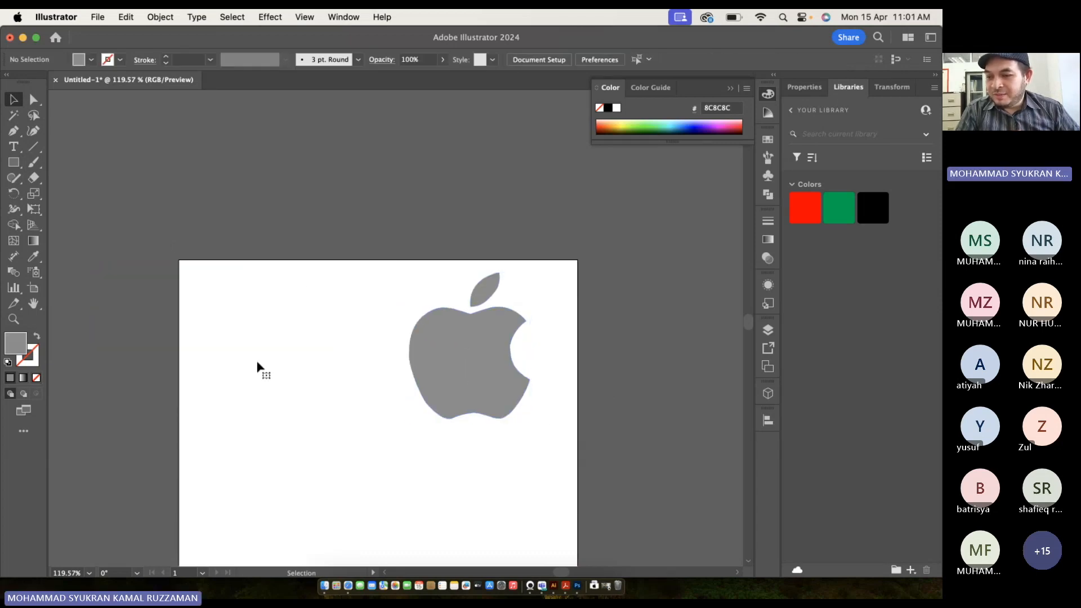
Switch to the Google Images page in Safari and search for "line art illustration".
{"action": "key", "text": "ctrl+Up"}
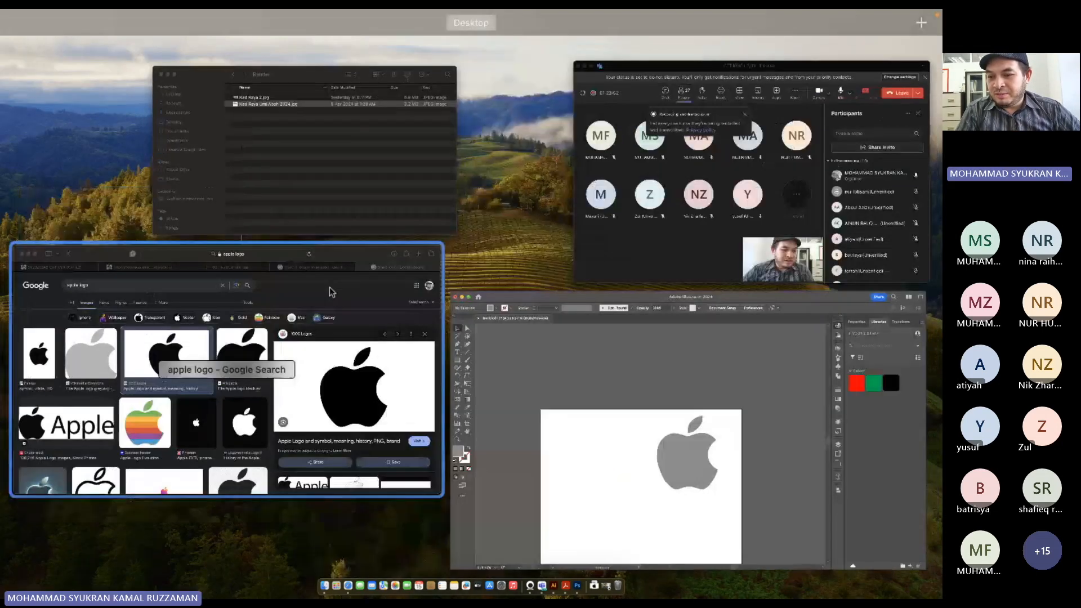
{"action": "left_click", "coordinate": [438, 286]}
{"action": "scroll", "coordinate": [254, 324], "scroll_direction": "down", "scroll_amount": 10}
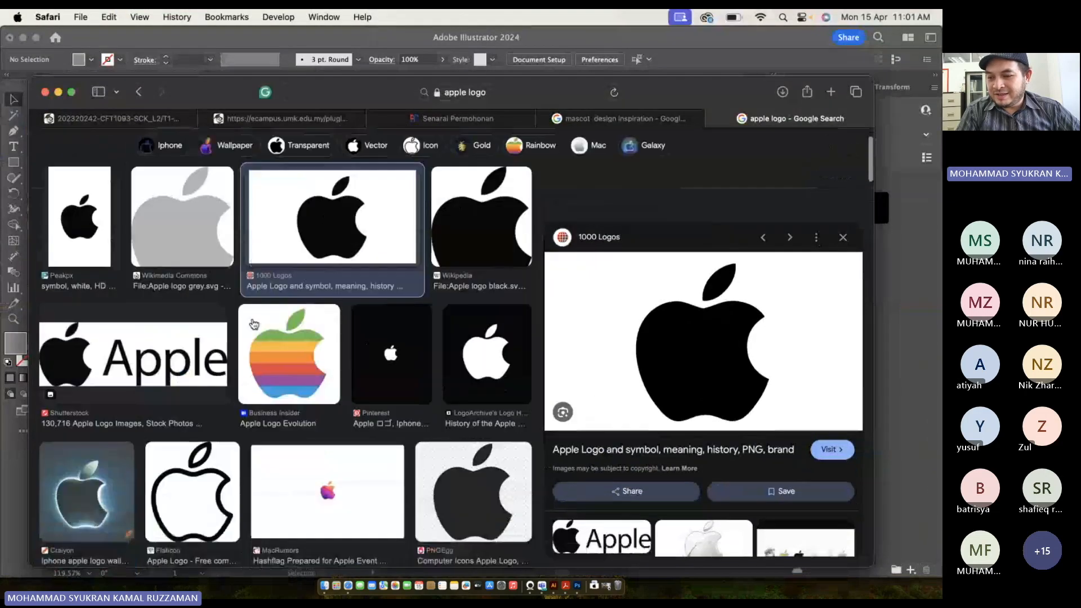
{"action": "scroll", "coordinate": [254, 324], "scroll_direction": "up", "scroll_amount": 10}
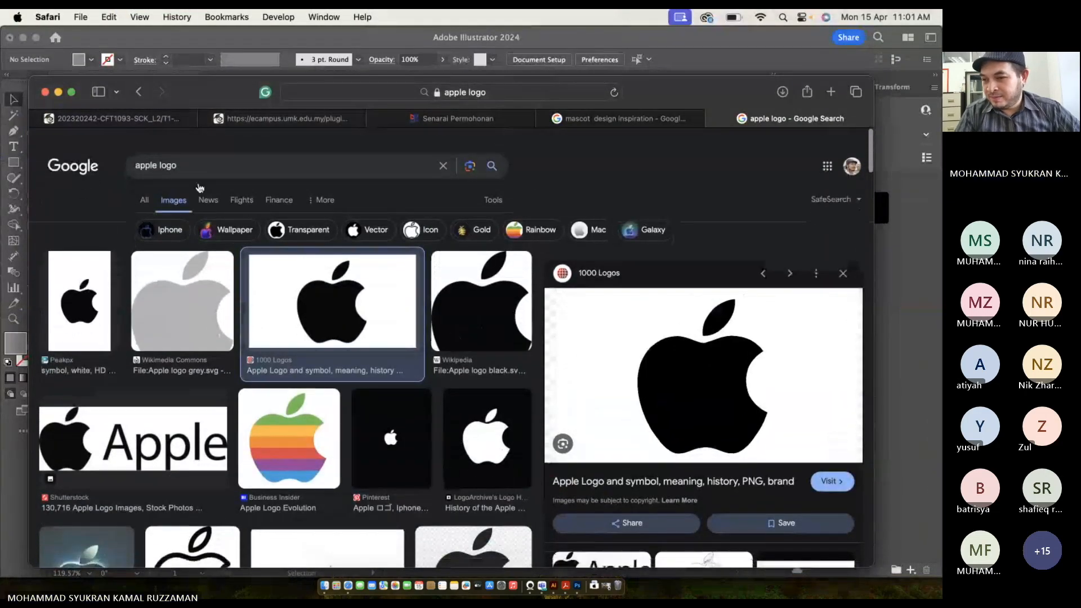
{"action": "left_click", "coordinate": [152, 172]}
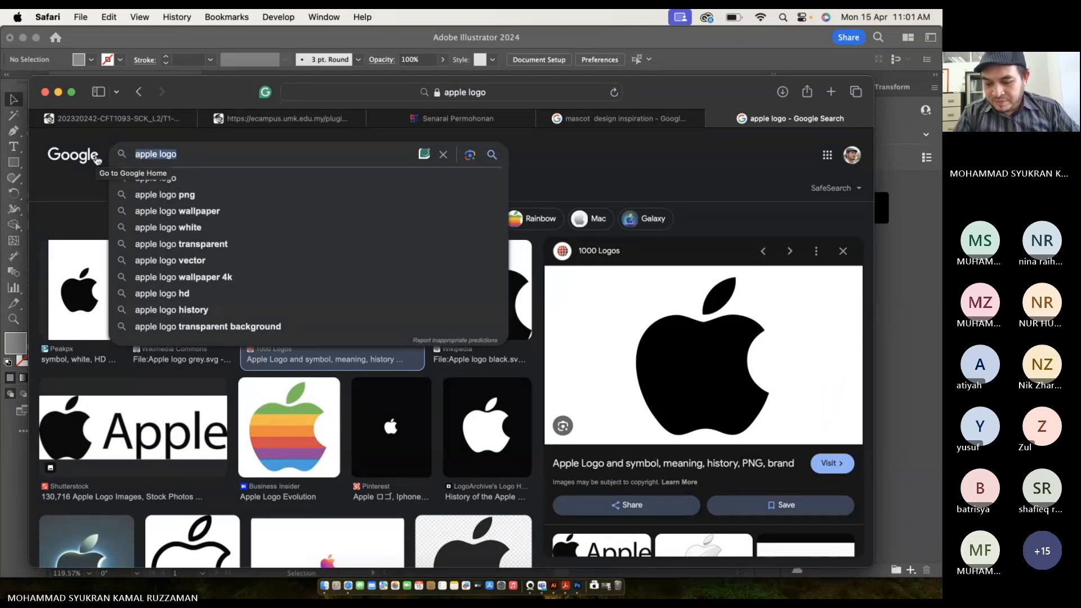
{"action": "type", "text": "line"}
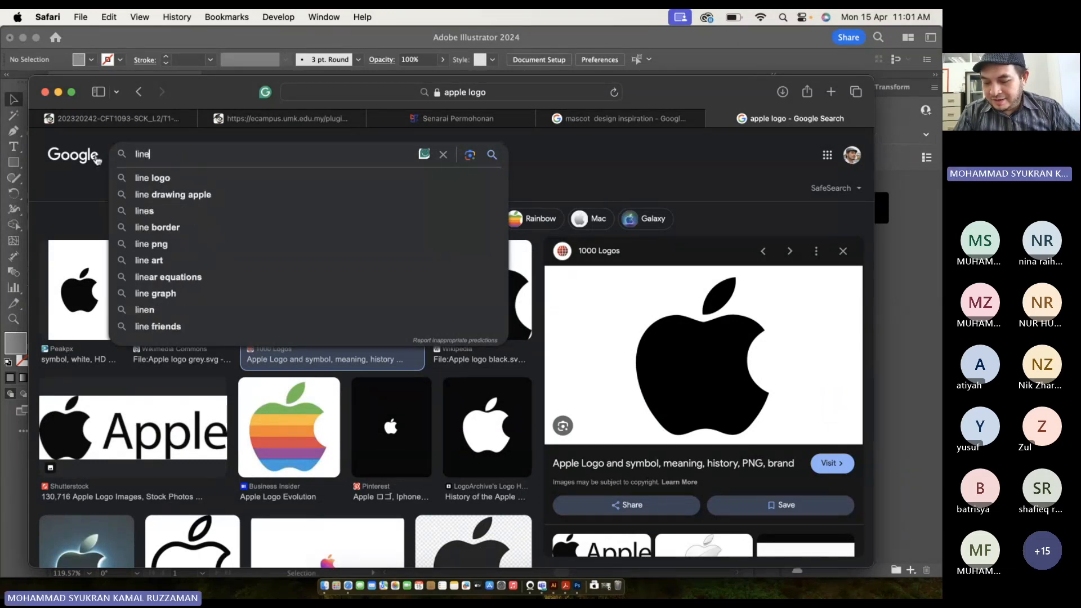
{"action": "type", "text": " art"}
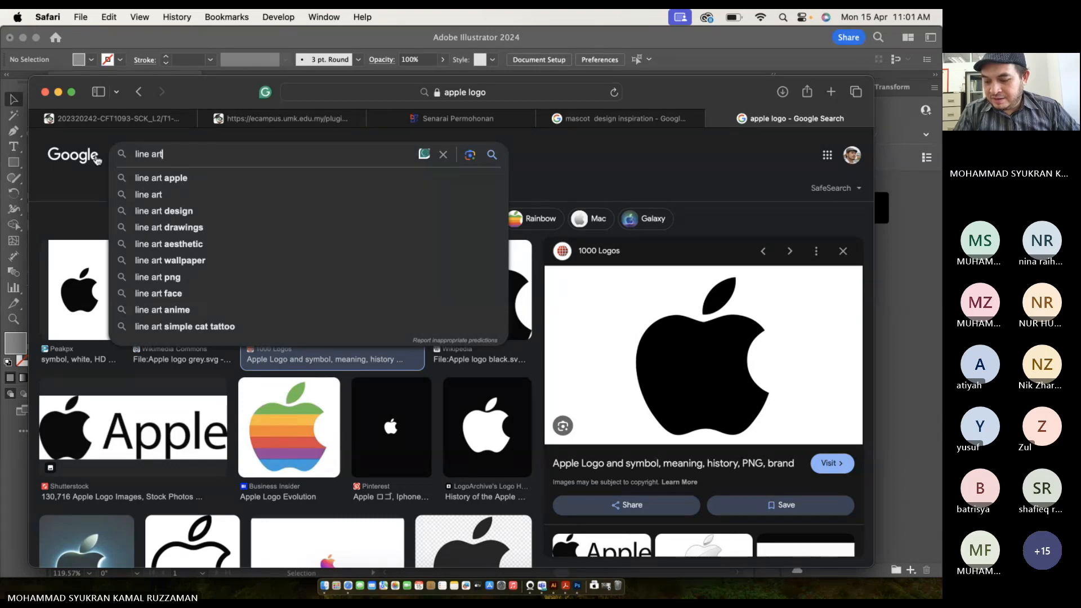
{"action": "type", "text": " illu"}
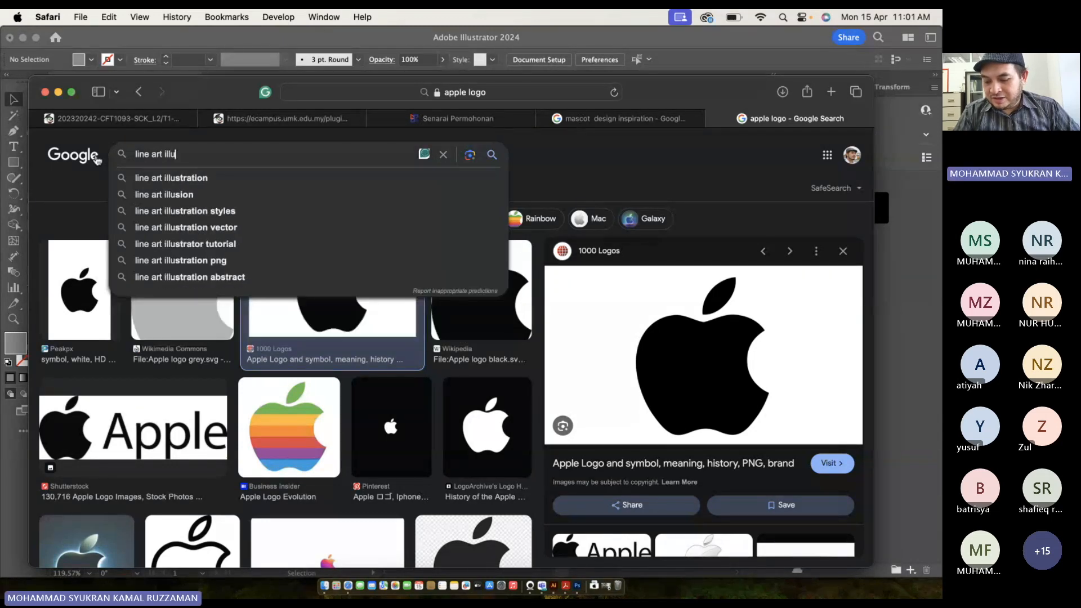
{"action": "type", "text": "stration"}
{"action": "key", "text": "Return"}
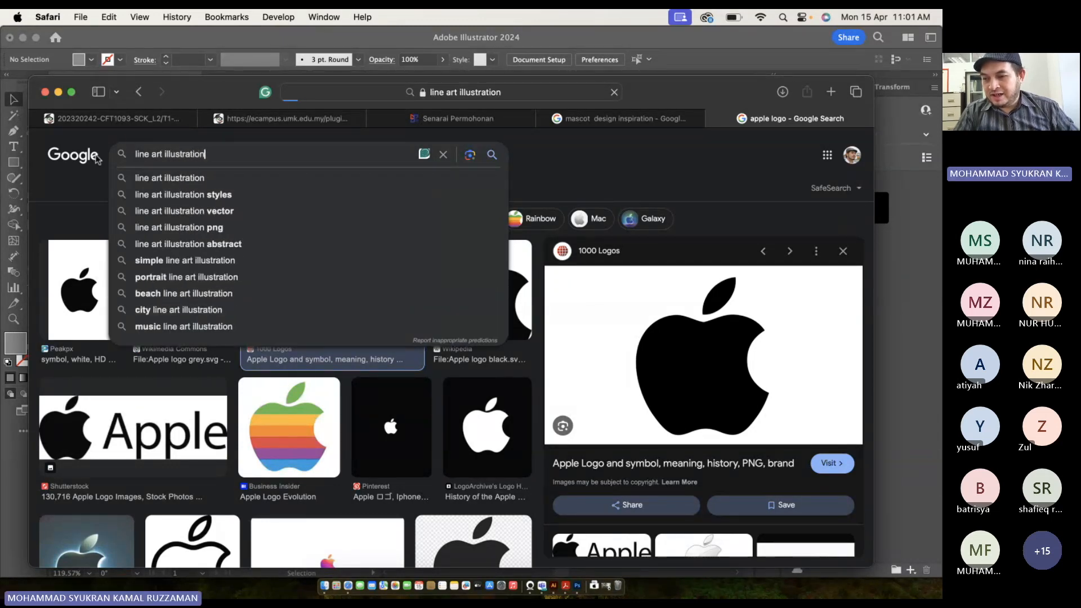
Browse the line art results, preview the iStock open-book drawing and open the related bold book outline from Roadways Removals.
{"action": "scroll", "coordinate": [196, 386], "scroll_direction": "down", "scroll_amount": 10}
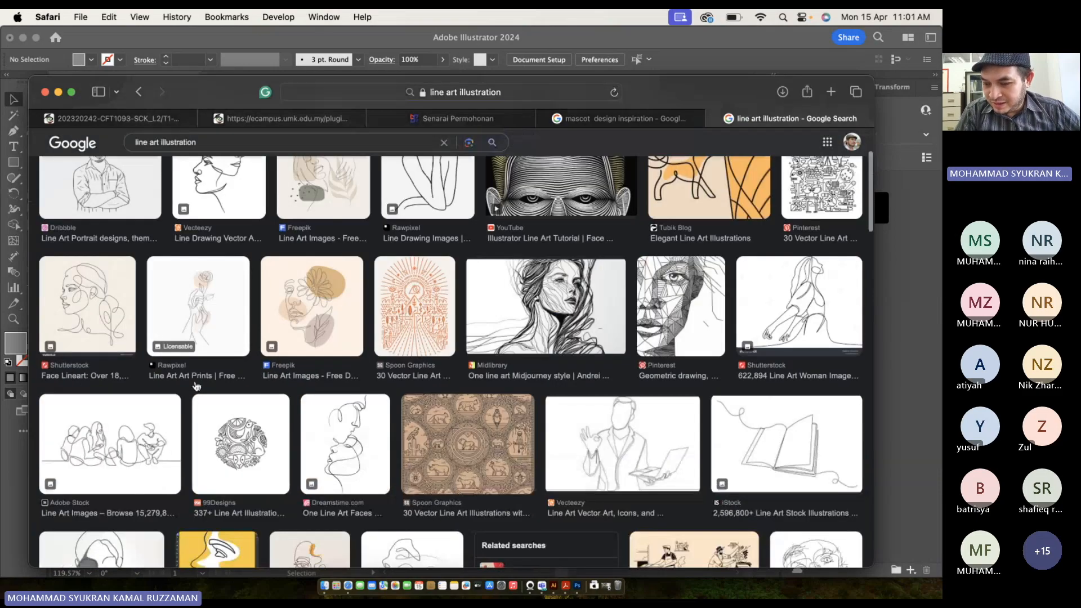
{"action": "scroll", "coordinate": [610, 383], "scroll_direction": "up", "scroll_amount": 3}
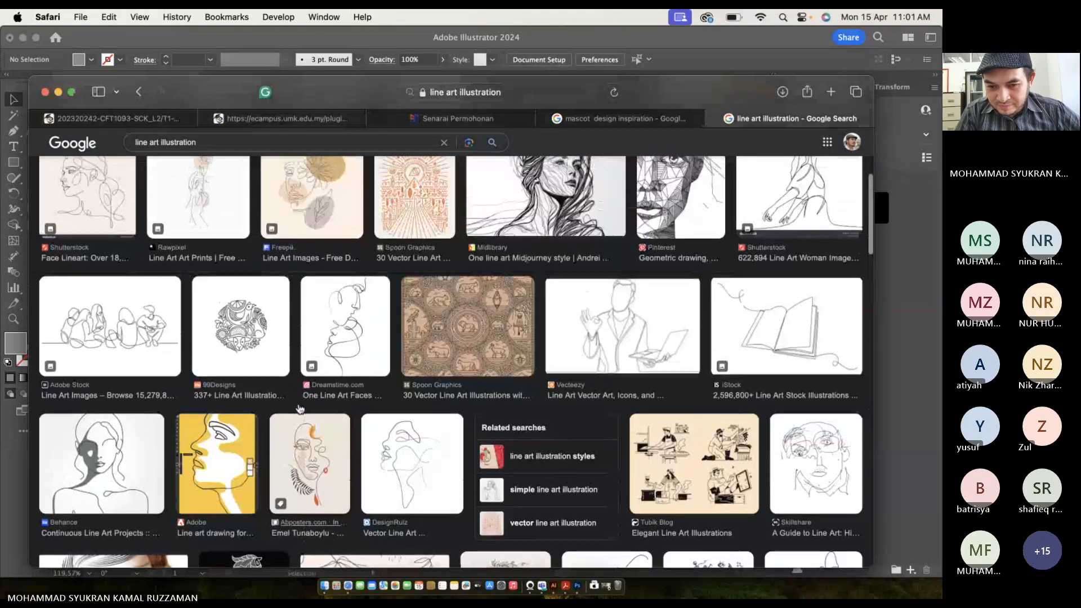
{"action": "left_click", "coordinate": [744, 336]}
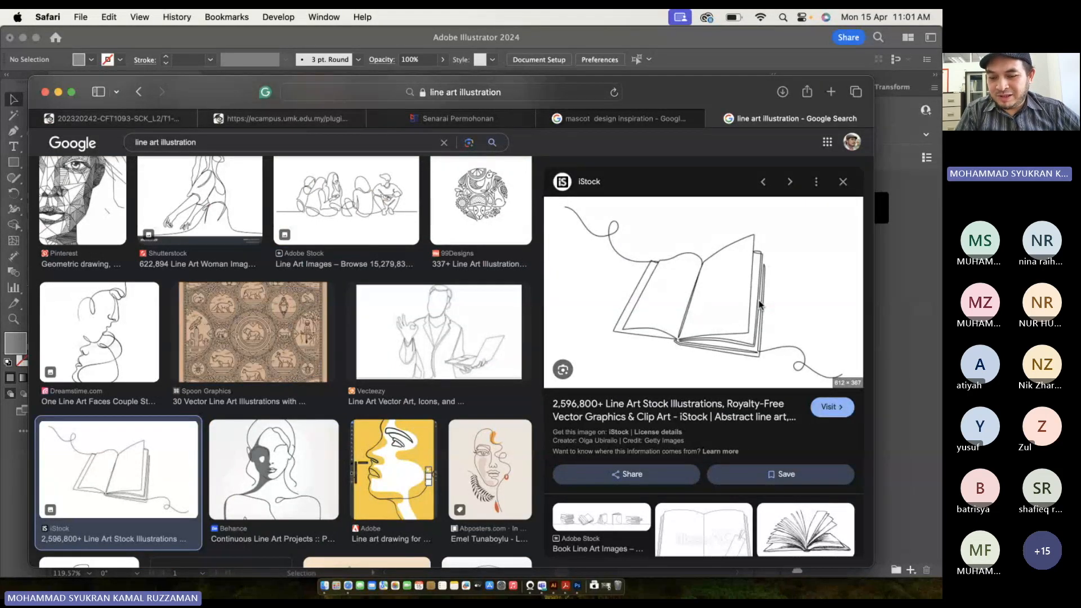
{"action": "scroll", "coordinate": [760, 303], "scroll_direction": "down", "scroll_amount": 5}
{"action": "left_click", "coordinate": [609, 418]}
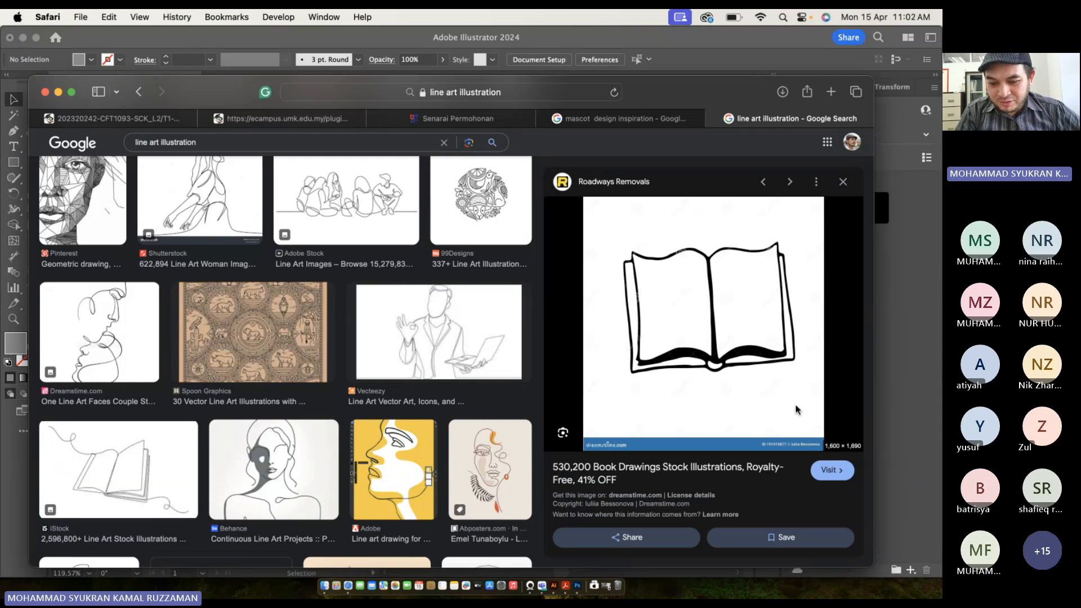
Save the previewed bold open-book outline image to the Downloads folder.
{"action": "scroll", "coordinate": [796, 407], "scroll_direction": "down", "scroll_amount": 4}
{"action": "scroll", "coordinate": [797, 408], "scroll_direction": "down", "scroll_amount": 1}
{"action": "scroll", "coordinate": [750, 338], "scroll_direction": "up", "scroll_amount": 5}
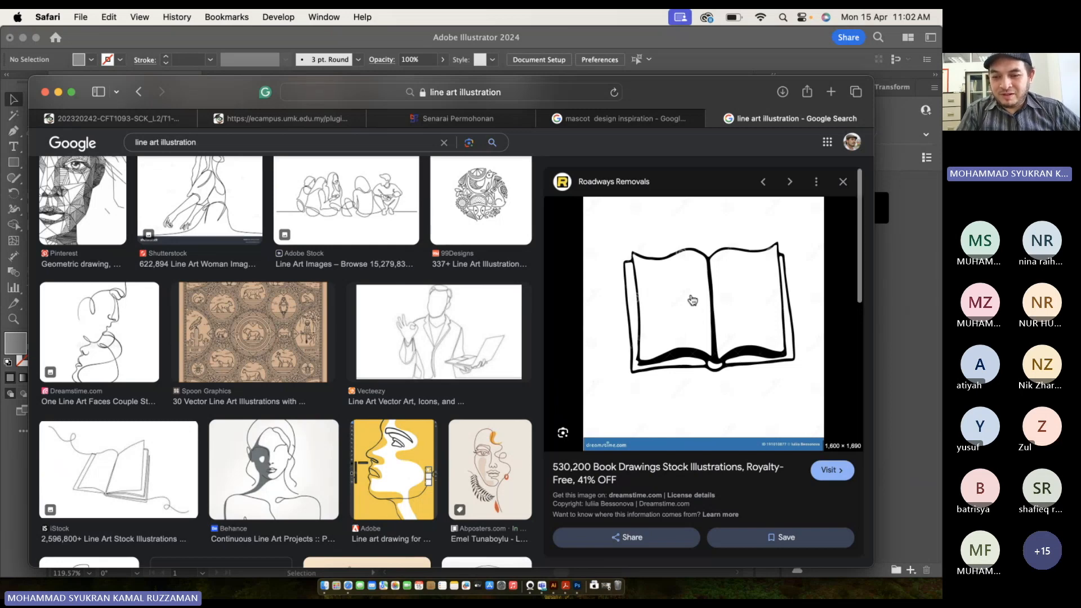
{"action": "right_click", "coordinate": [798, 287]}
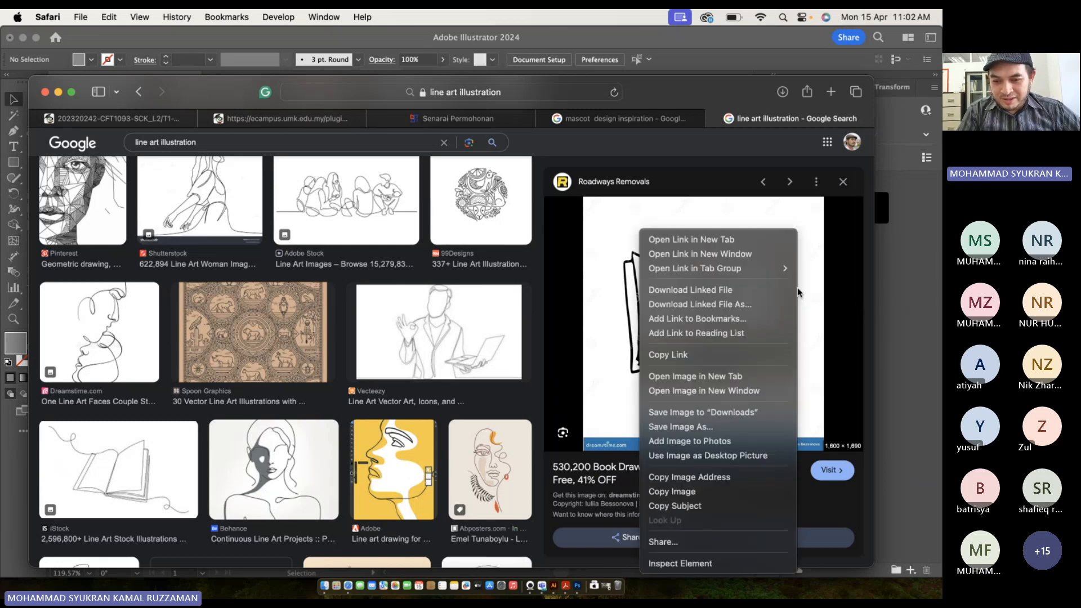
{"action": "left_click", "coordinate": [758, 406]}
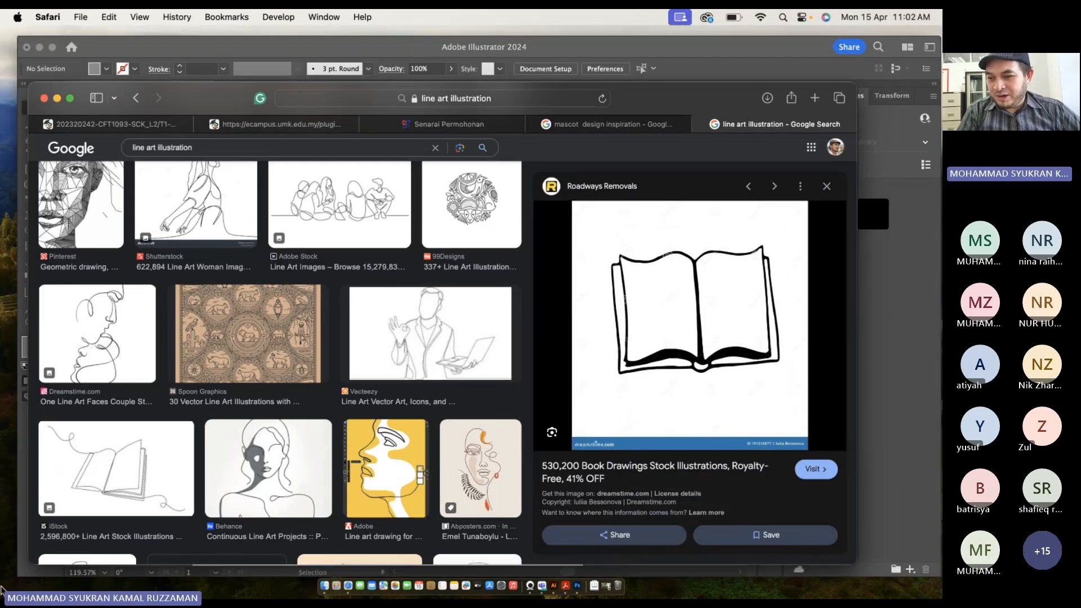
Switch back to Illustrator and place the downloaded book-simple-outline-drawing .webp image from Downloads onto the artboard.
{"action": "key", "text": "ctrl+Up"}
{"action": "left_click", "coordinate": [559, 319]}
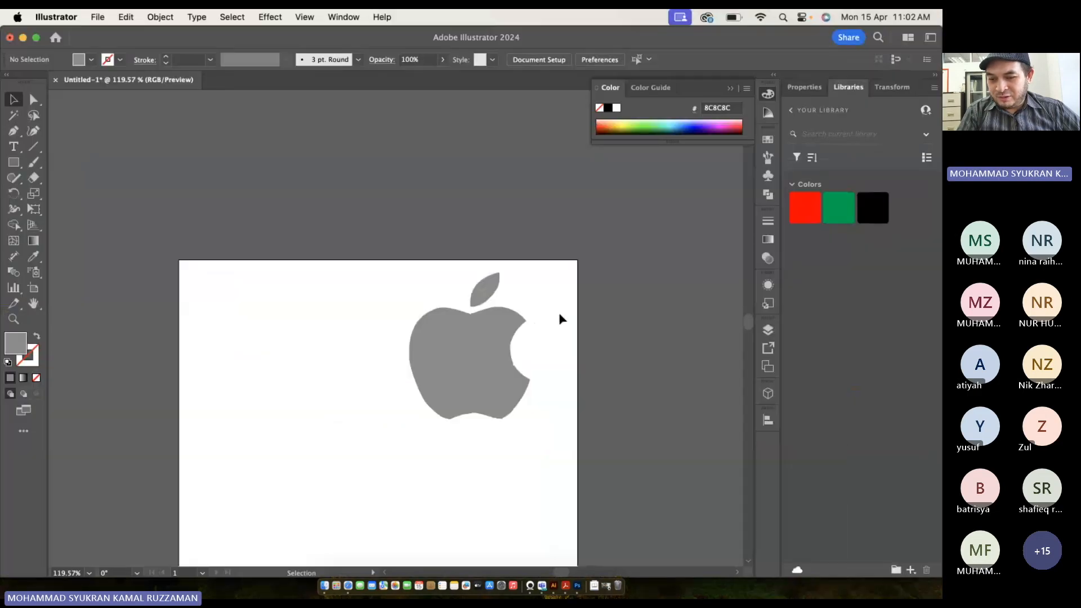
{"action": "scroll", "coordinate": [447, 315], "scroll_direction": "down", "scroll_amount": 5}
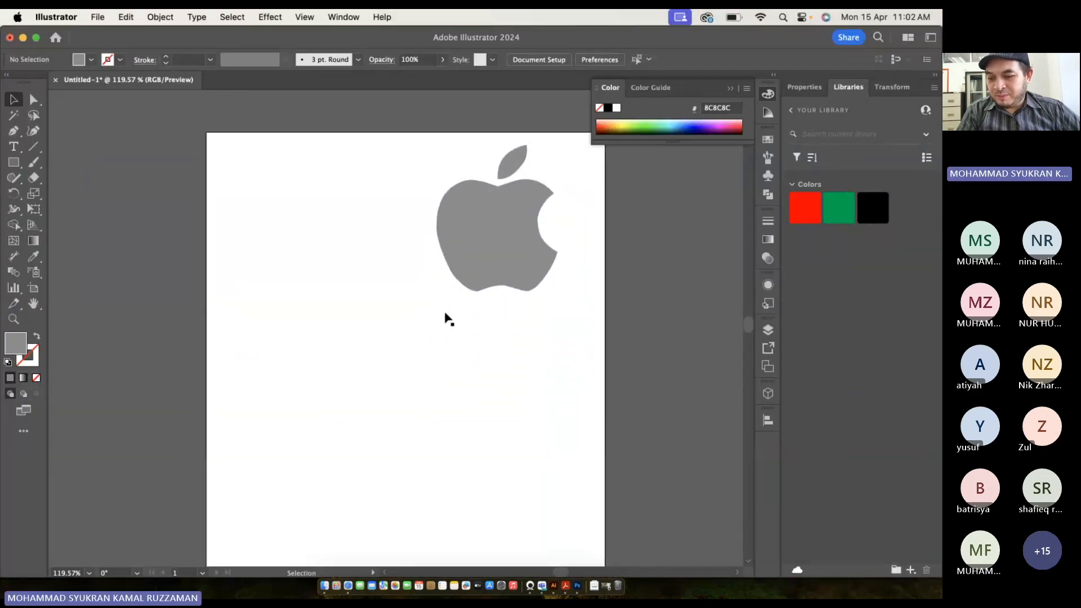
{"action": "left_click", "coordinate": [586, 566]}
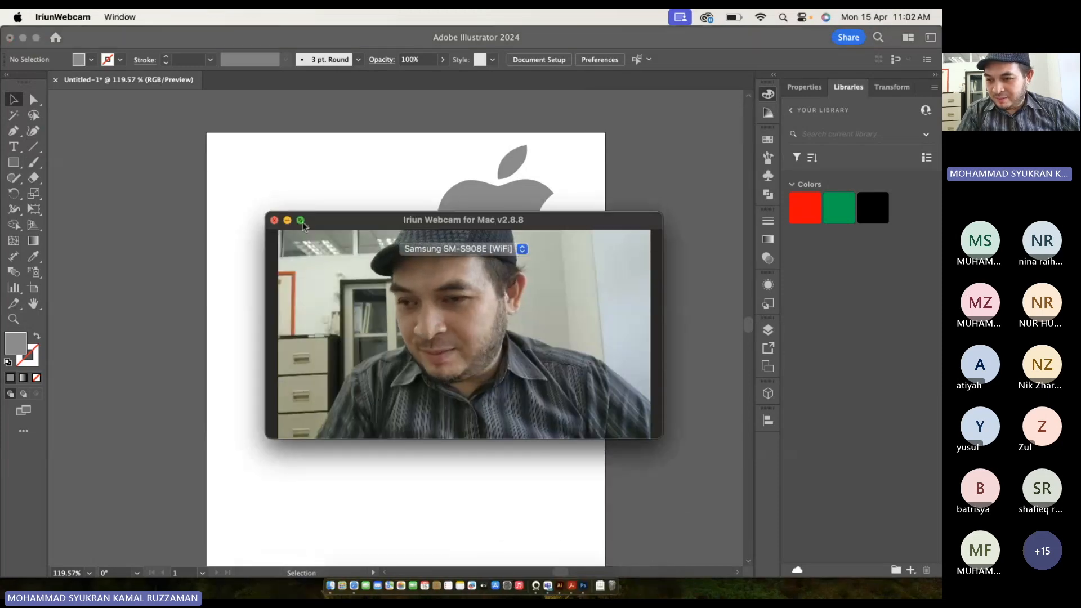
{"action": "left_click", "coordinate": [287, 214]}
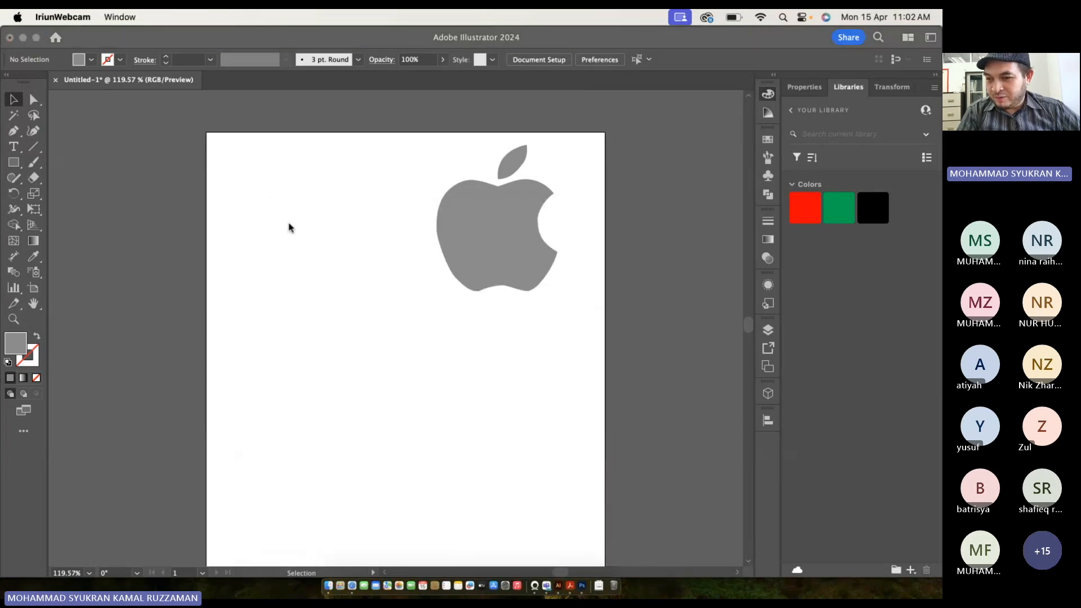
{"action": "left_click", "coordinate": [595, 580]}
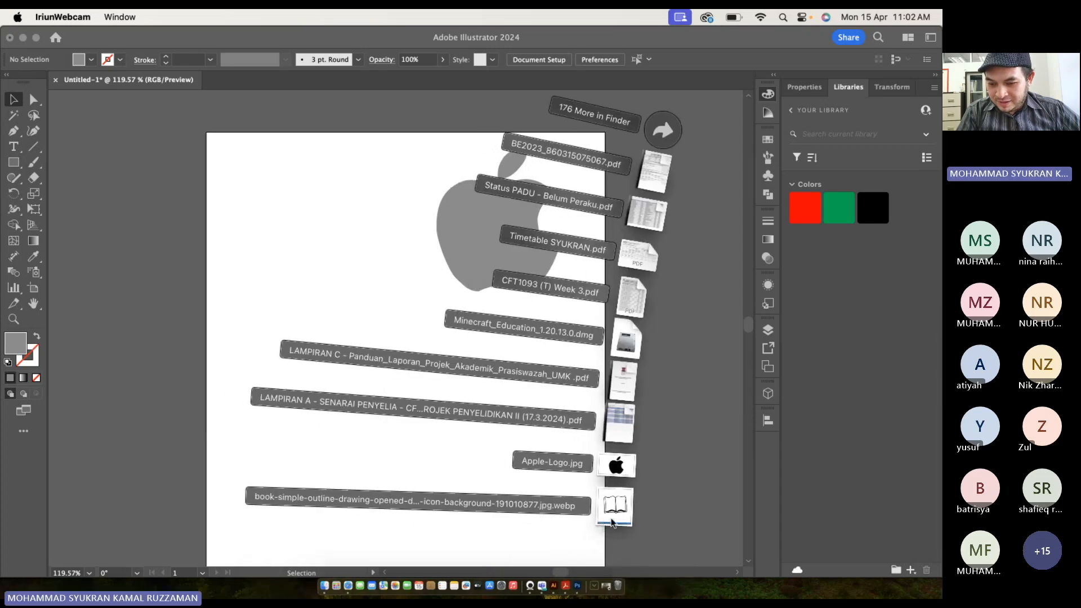
{"action": "left_click_drag", "start_coordinate": [598, 505], "coordinate": [415, 422]}
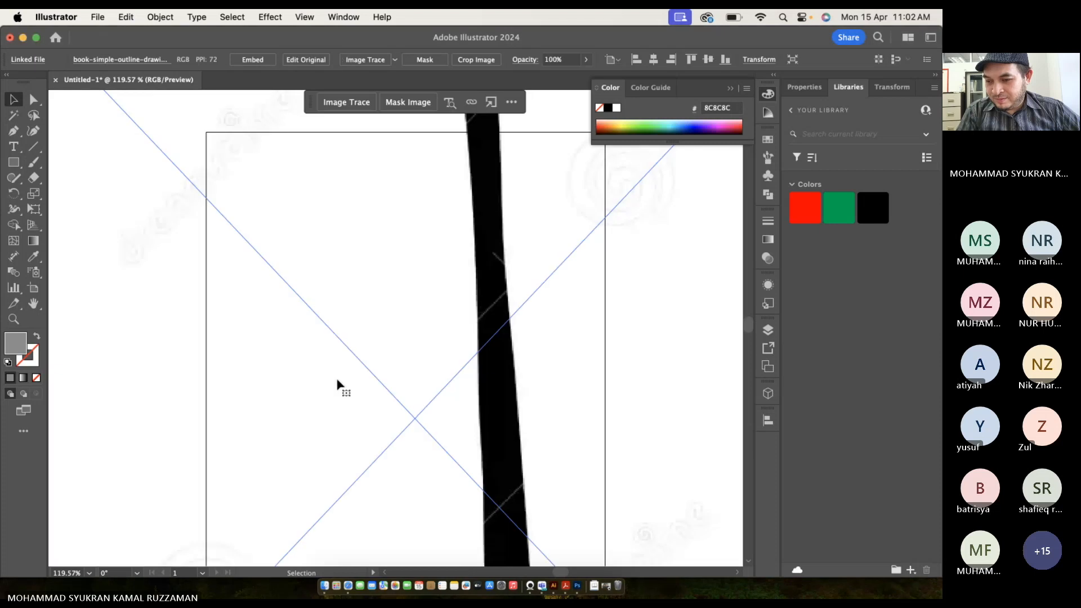
{"action": "scroll", "coordinate": [336, 382], "scroll_direction": "down", "scroll_amount": 10}
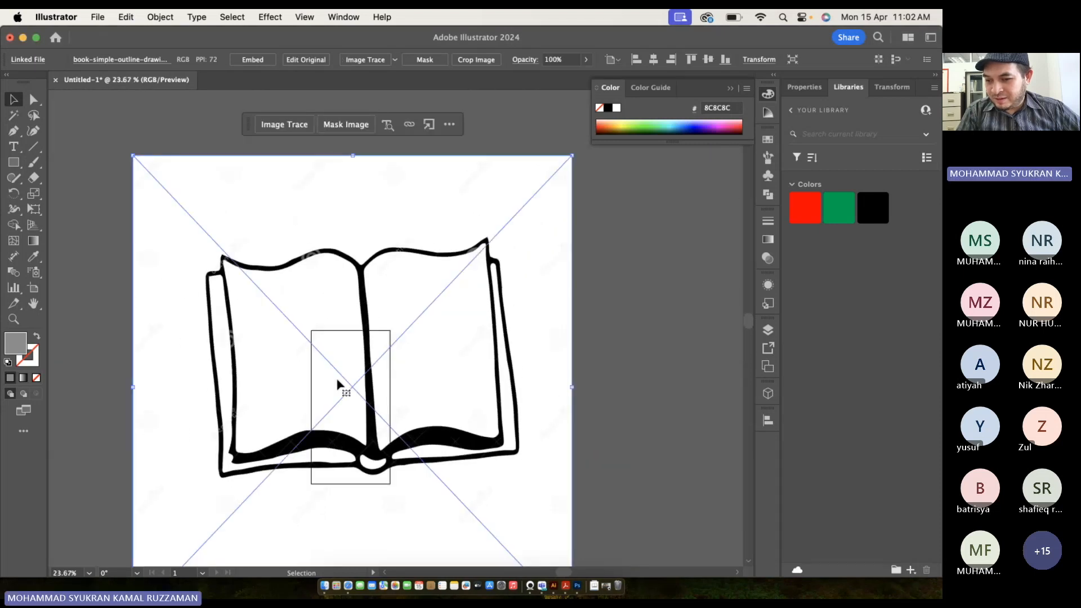
Embed the placed book image, then shrink and position it in the artboard's upper-left area beside the apple logo.
{"action": "scroll", "coordinate": [167, 185], "scroll_direction": "down", "scroll_amount": 2}
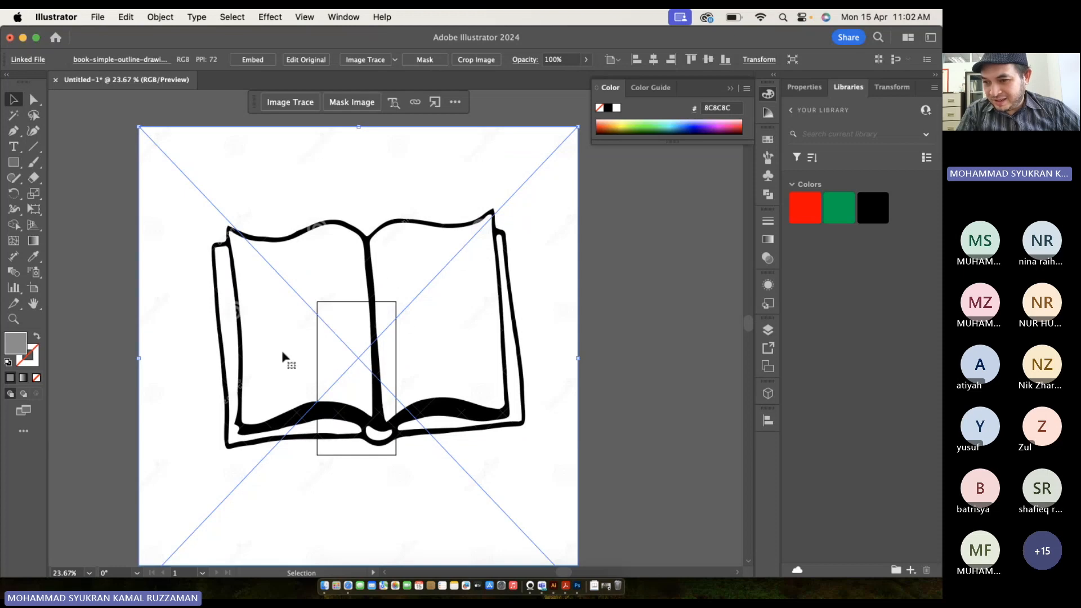
{"action": "left_click", "coordinate": [254, 60]}
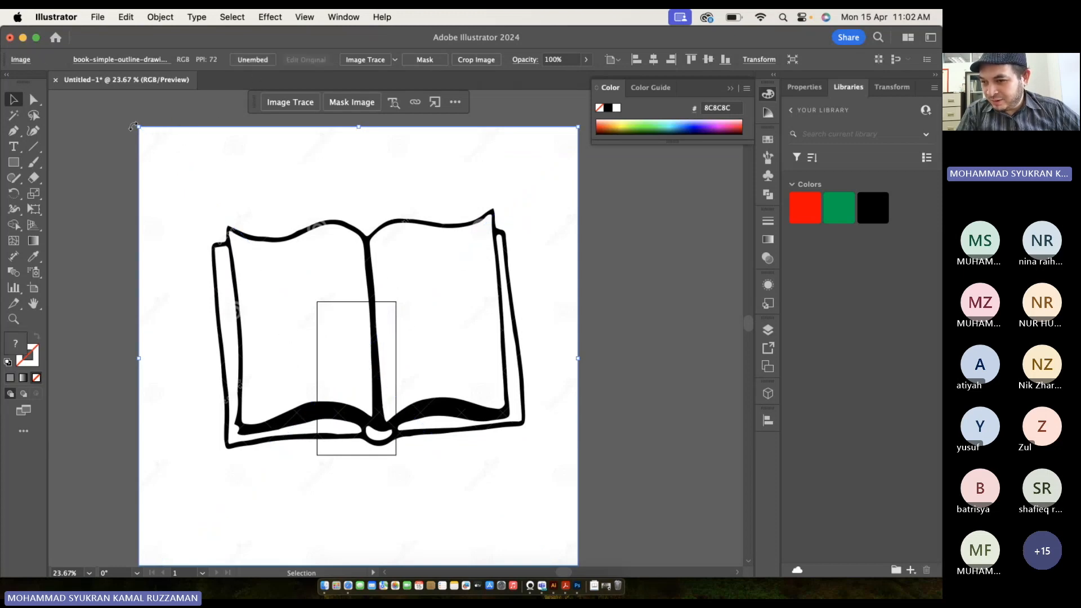
{"action": "left_click_drag", "start_coordinate": [136, 129], "coordinate": [483, 417]}
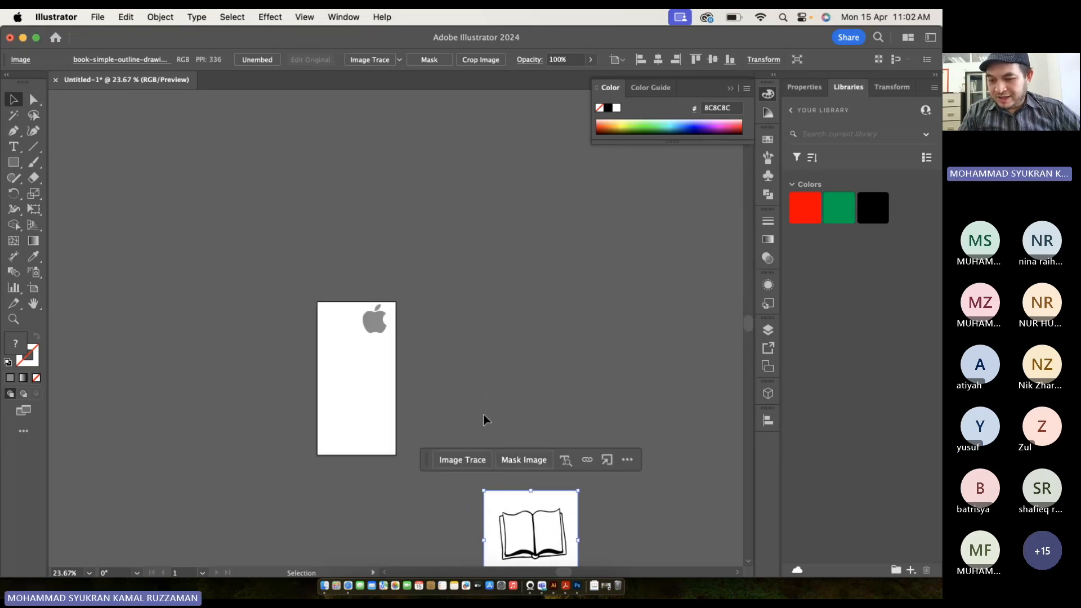
{"action": "left_click_drag", "start_coordinate": [523, 531], "coordinate": [342, 374]}
{"action": "scroll", "coordinate": [342, 374], "scroll_direction": "up", "scroll_amount": 10}
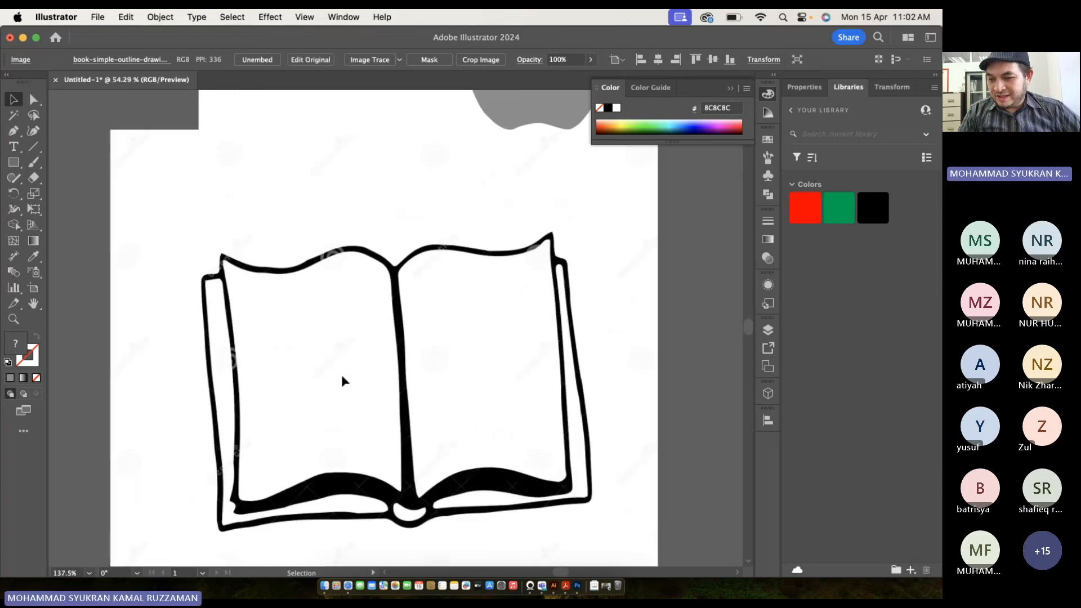
{"action": "scroll", "coordinate": [378, 370], "scroll_direction": "down", "scroll_amount": 3}
{"action": "left_click_drag", "start_coordinate": [218, 227], "coordinate": [329, 205]}
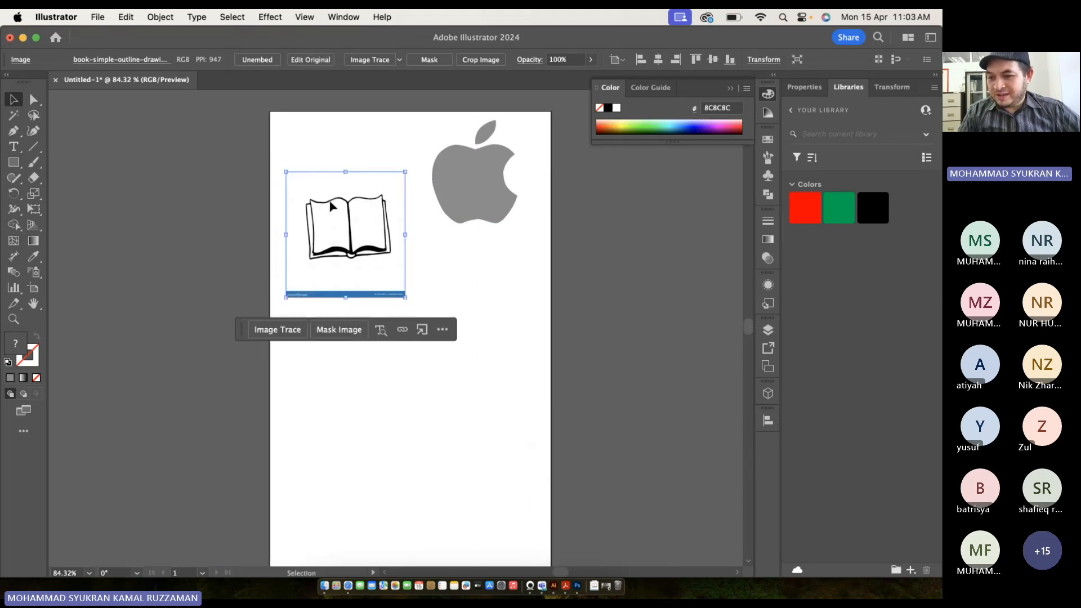
Lower the opacity of the embedded book image to 15%.
{"action": "scroll", "coordinate": [330, 205], "scroll_direction": "up", "scroll_amount": 10}
{"action": "scroll", "coordinate": [330, 205], "scroll_direction": "up", "scroll_amount": 3}
{"action": "scroll", "coordinate": [330, 205], "scroll_direction": "down", "scroll_amount": 4}
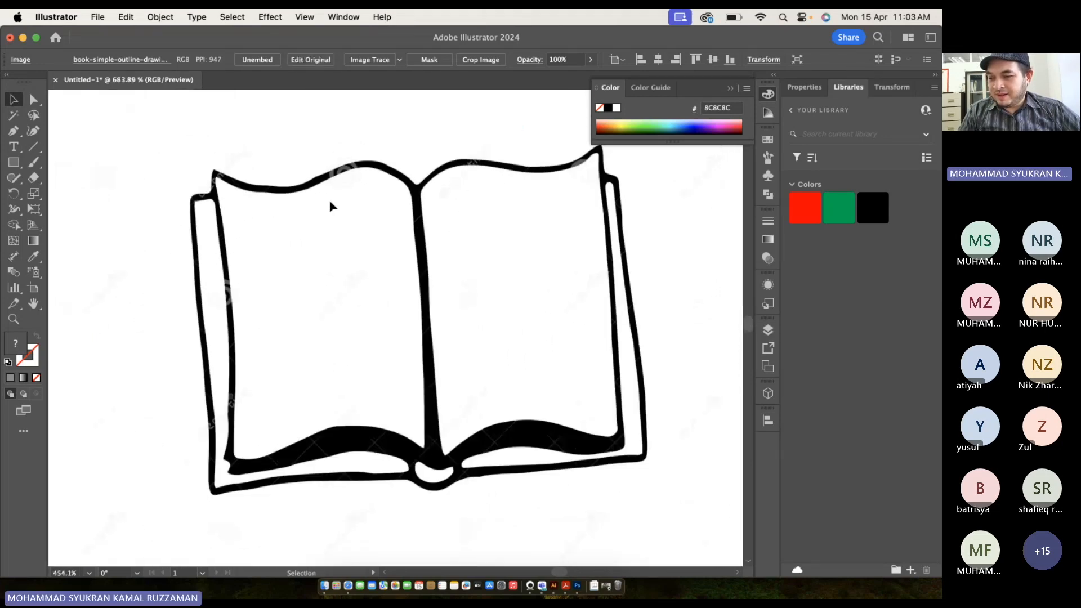
{"action": "scroll", "coordinate": [330, 205], "scroll_direction": "up", "scroll_amount": 1}
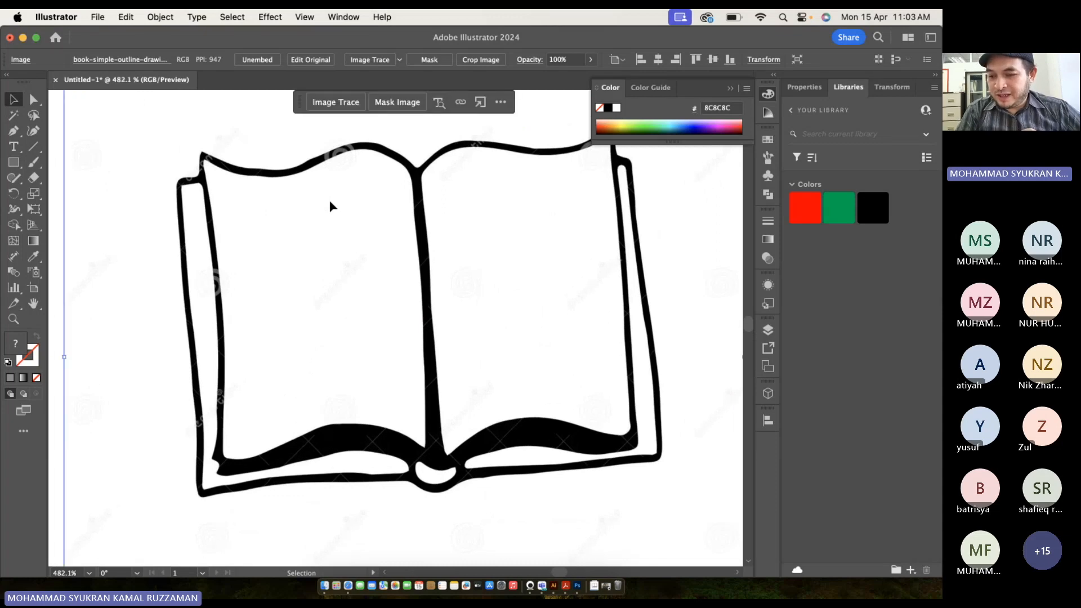
{"action": "scroll", "coordinate": [338, 219], "scroll_direction": "up", "scroll_amount": 2}
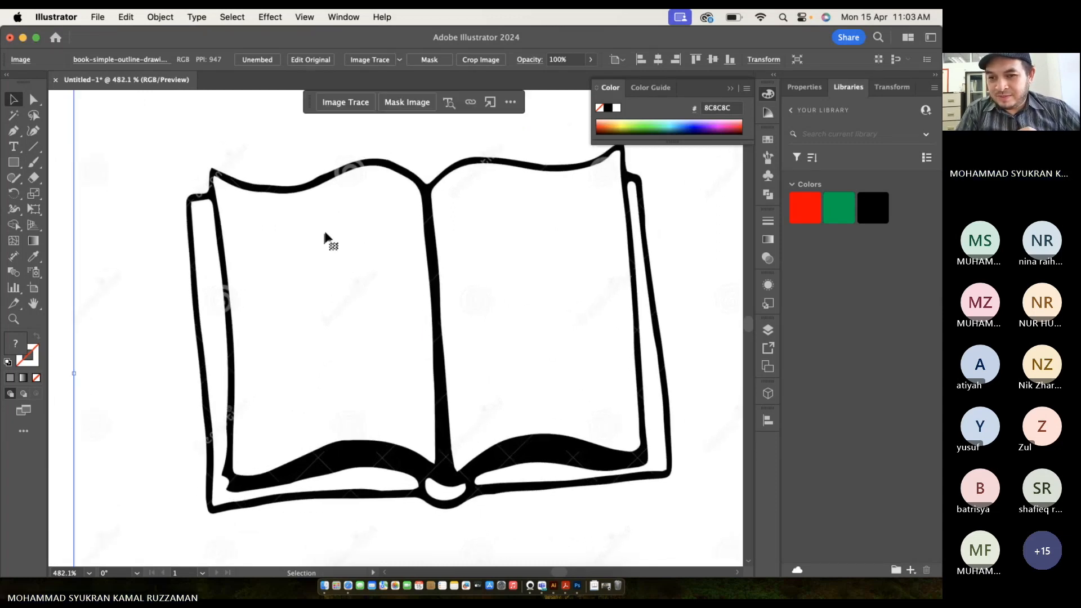
{"action": "left_click", "coordinate": [590, 59]}
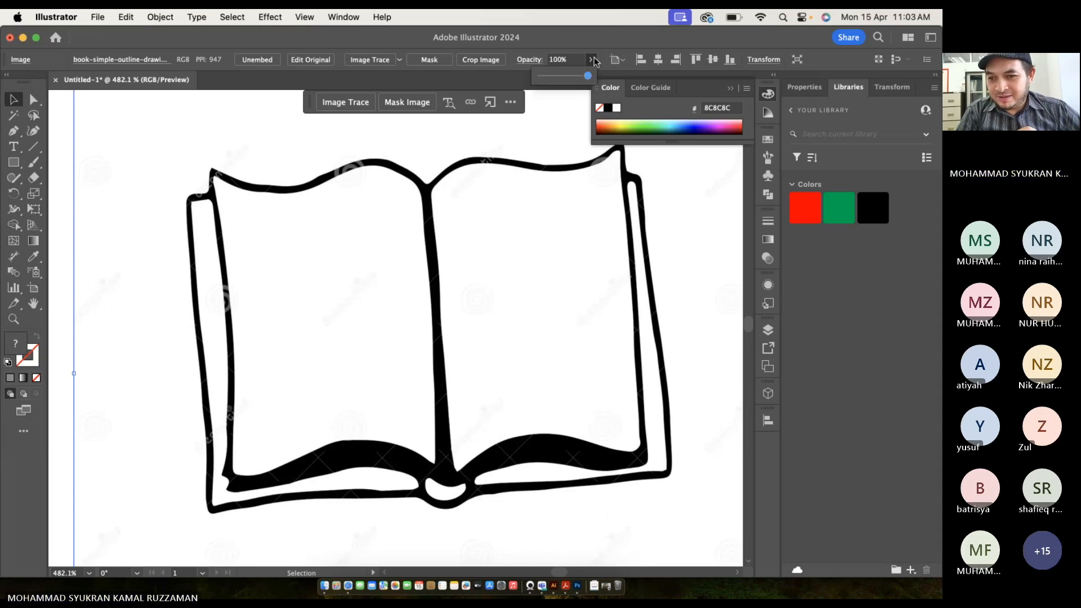
{"action": "left_click_drag", "start_coordinate": [588, 75], "coordinate": [549, 77]}
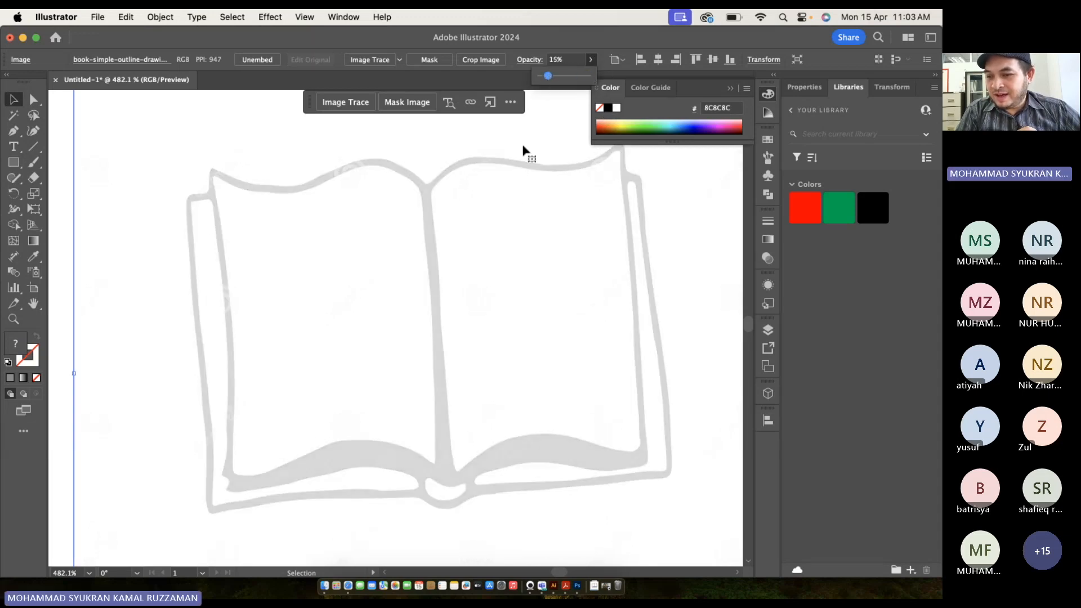
Move the faded book image slightly down on the artboard, keeping it beside the apple.
{"action": "scroll", "coordinate": [507, 198], "scroll_direction": "down", "scroll_amount": 5}
{"action": "left_click", "coordinate": [332, 233]}
{"action": "left_click", "coordinate": [467, 225]}
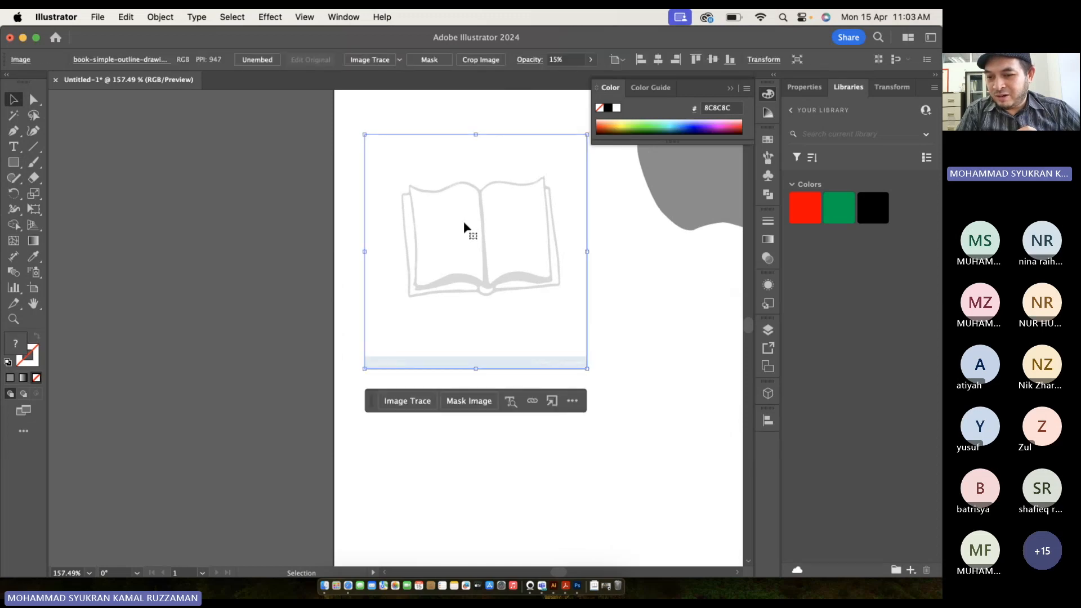
{"action": "left_click_drag", "start_coordinate": [468, 221], "coordinate": [468, 235]}
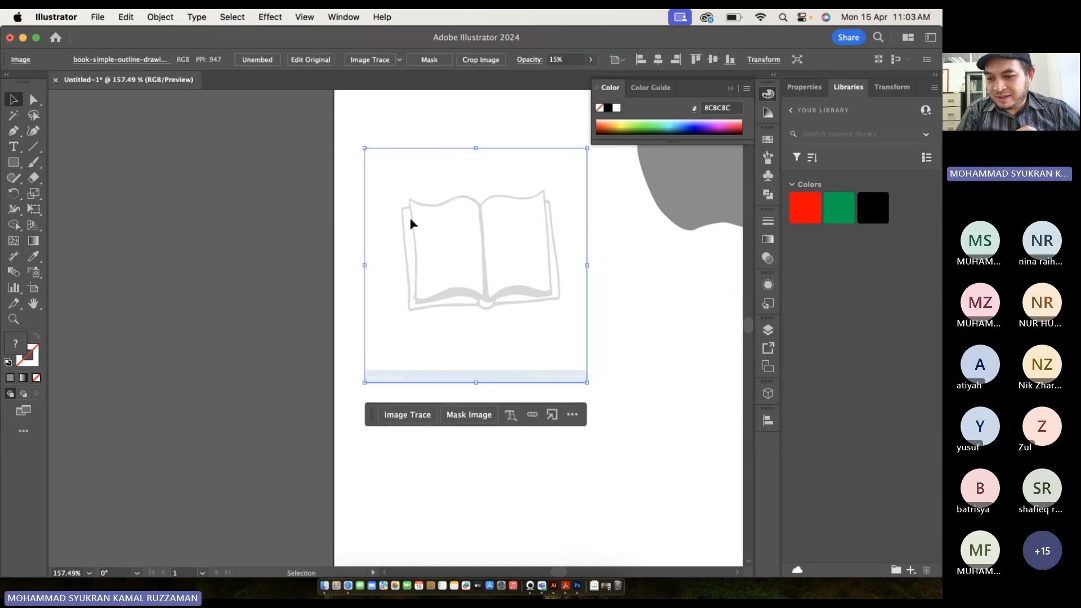
{"action": "left_click", "coordinate": [345, 232]}
{"action": "left_click", "coordinate": [390, 227]}
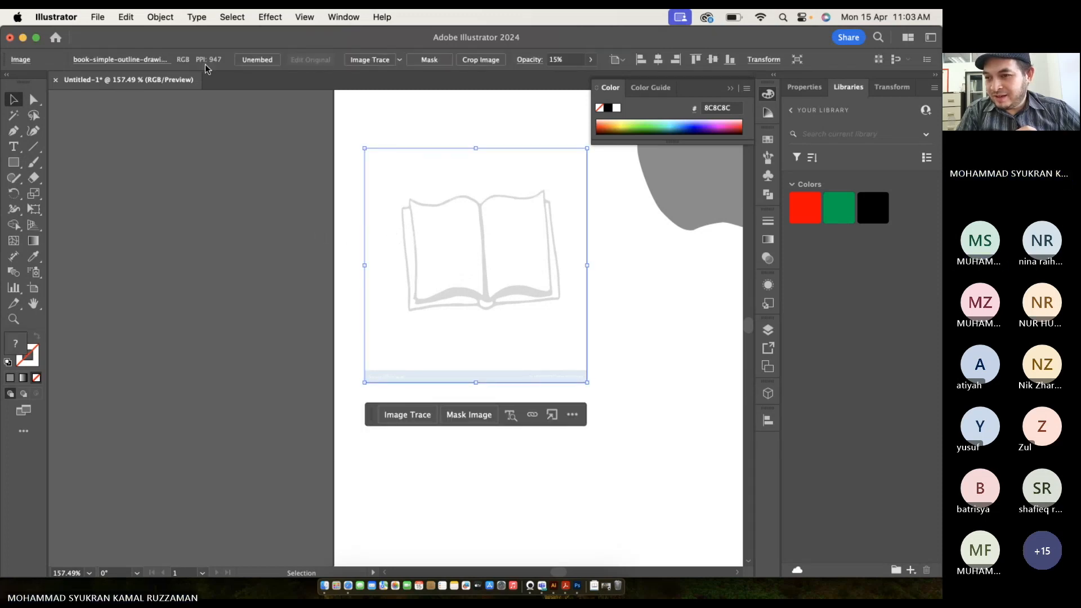
Lock the faded book image in place and check that it can no longer be selected.
{"action": "left_click", "coordinate": [167, 22]}
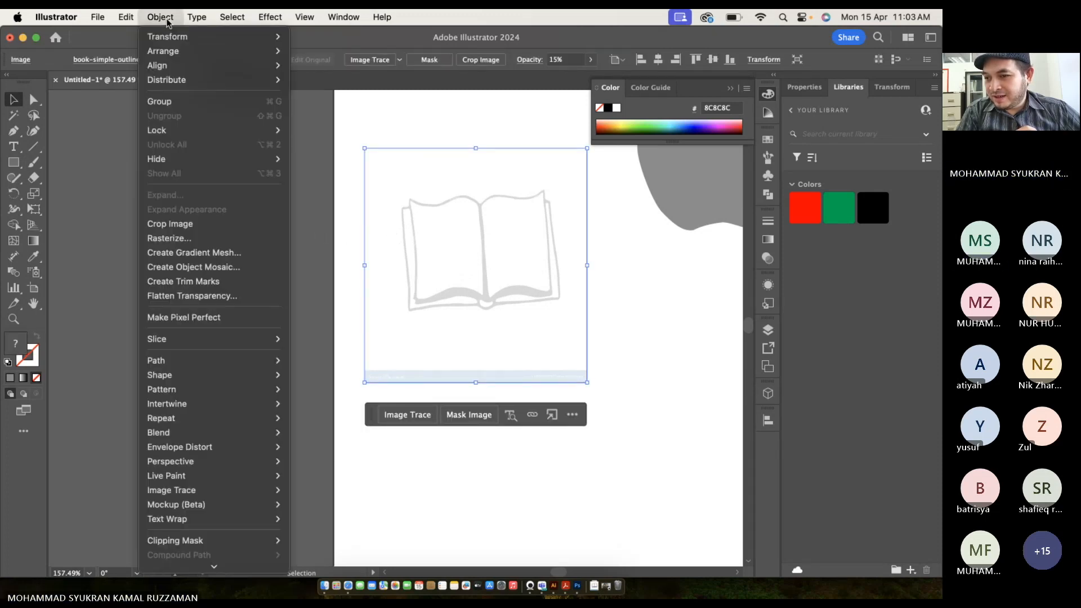
{"action": "mouse_move", "coordinate": [207, 130]}
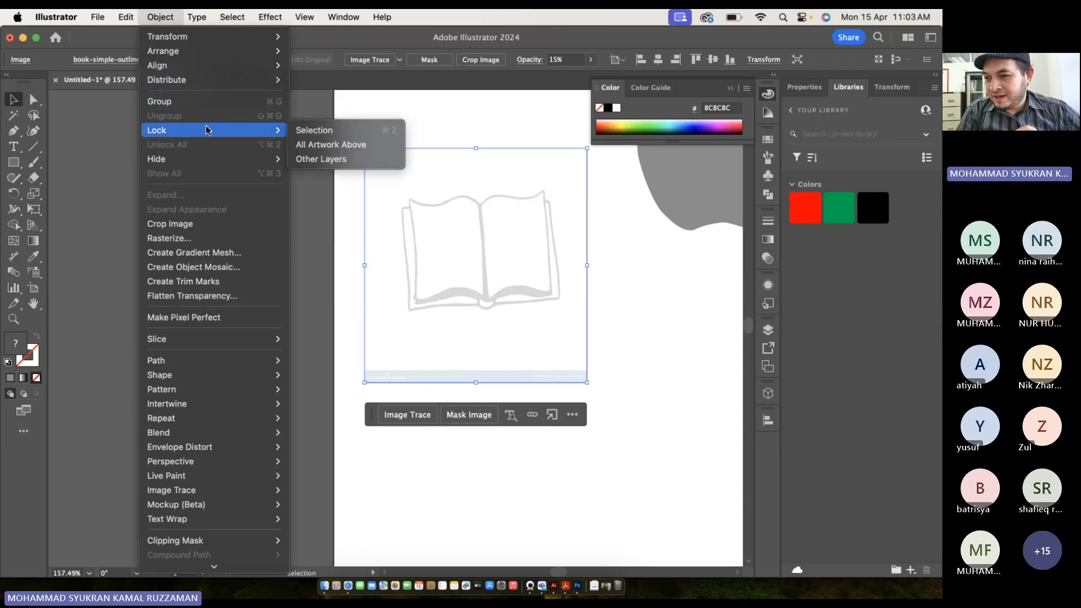
{"action": "left_click", "coordinate": [298, 134]}
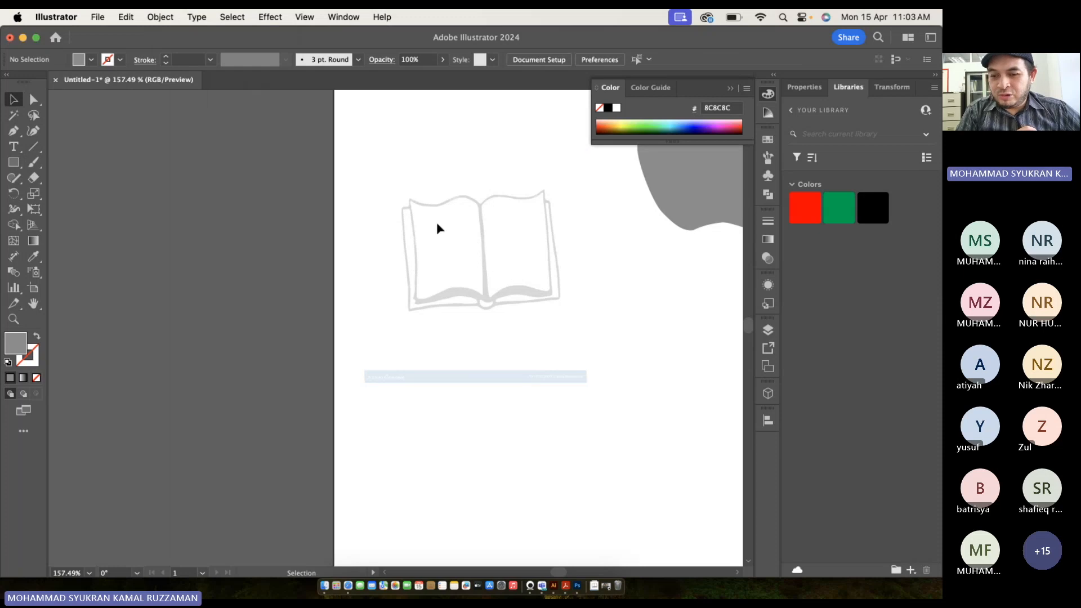
{"action": "left_click", "coordinate": [159, 17]}
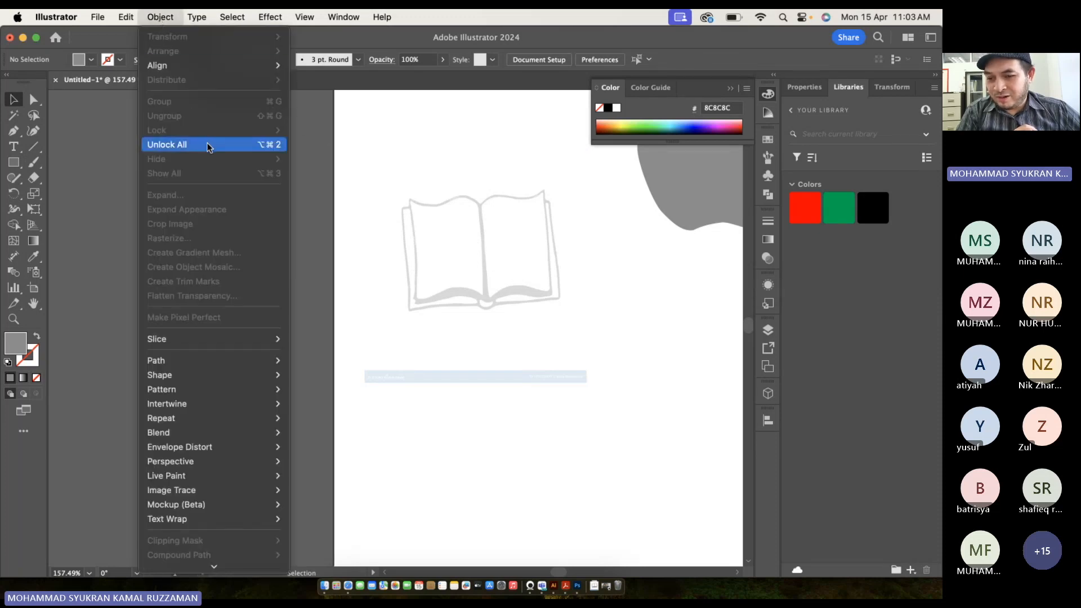
{"action": "left_click", "coordinate": [414, 202]}
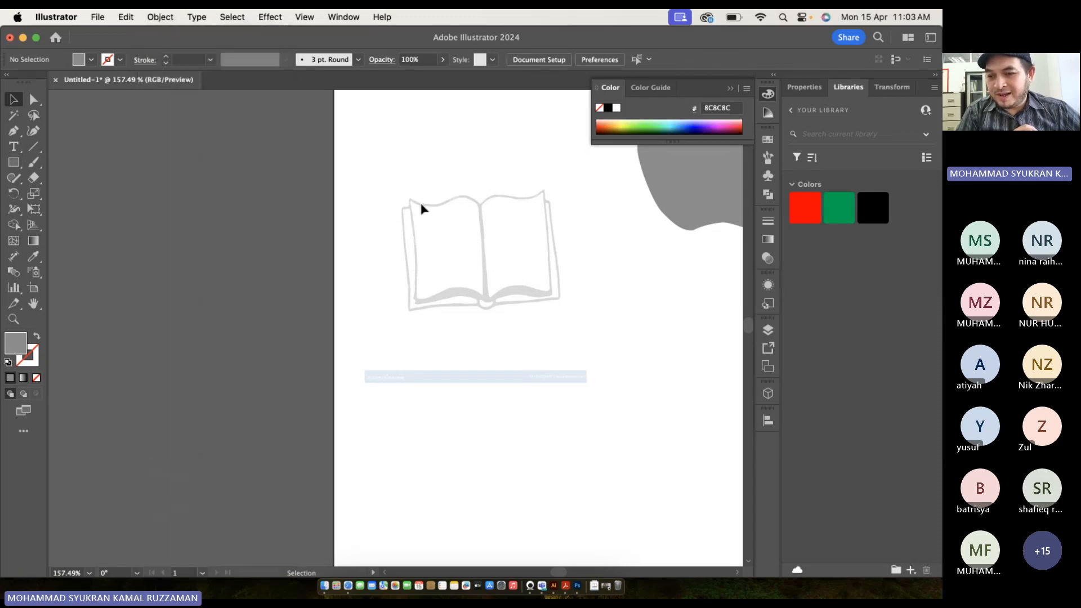
{"action": "left_click", "coordinate": [515, 226]}
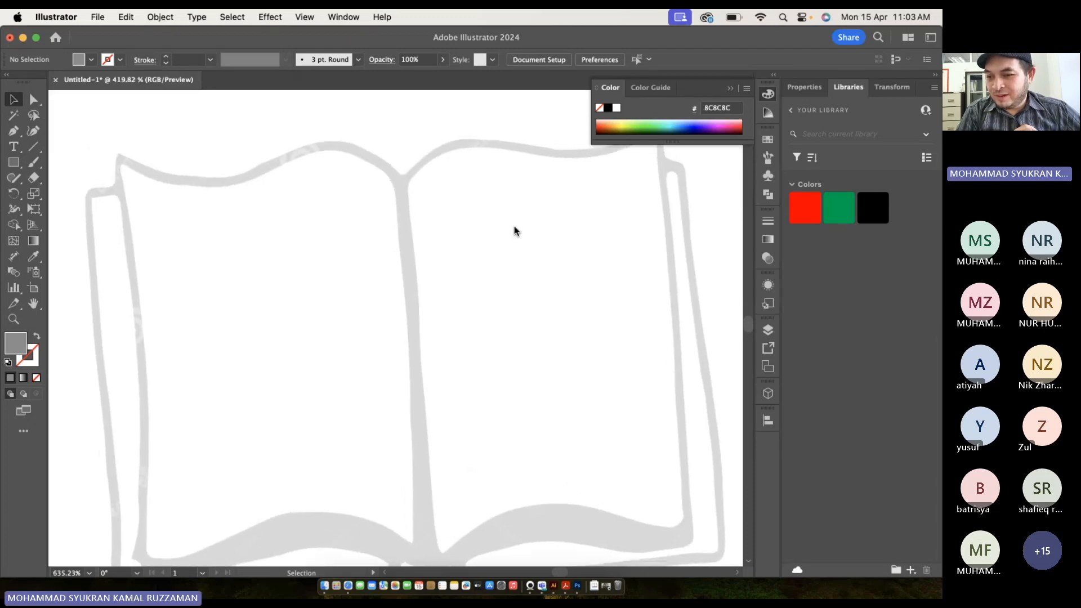
Choose the Pen tool and set it to draw with no fill and a black 000000 stroke.
{"action": "scroll", "coordinate": [514, 225], "scroll_direction": "down", "scroll_amount": 2}
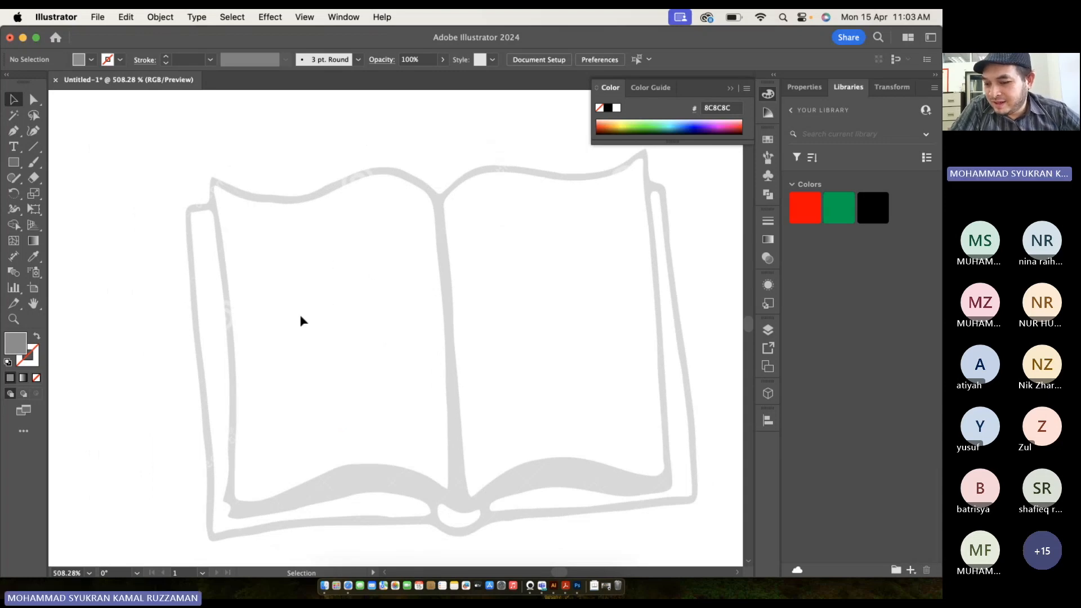
{"action": "scroll", "coordinate": [280, 425], "scroll_direction": "down", "scroll_amount": 1}
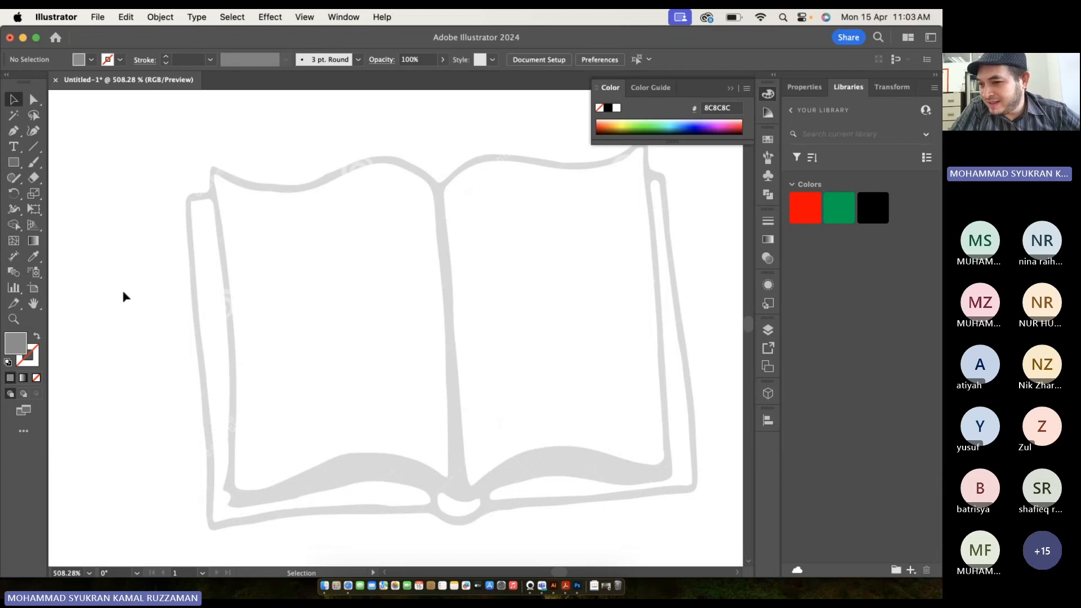
{"action": "left_click", "coordinate": [13, 131]}
{"action": "left_click", "coordinate": [42, 129]}
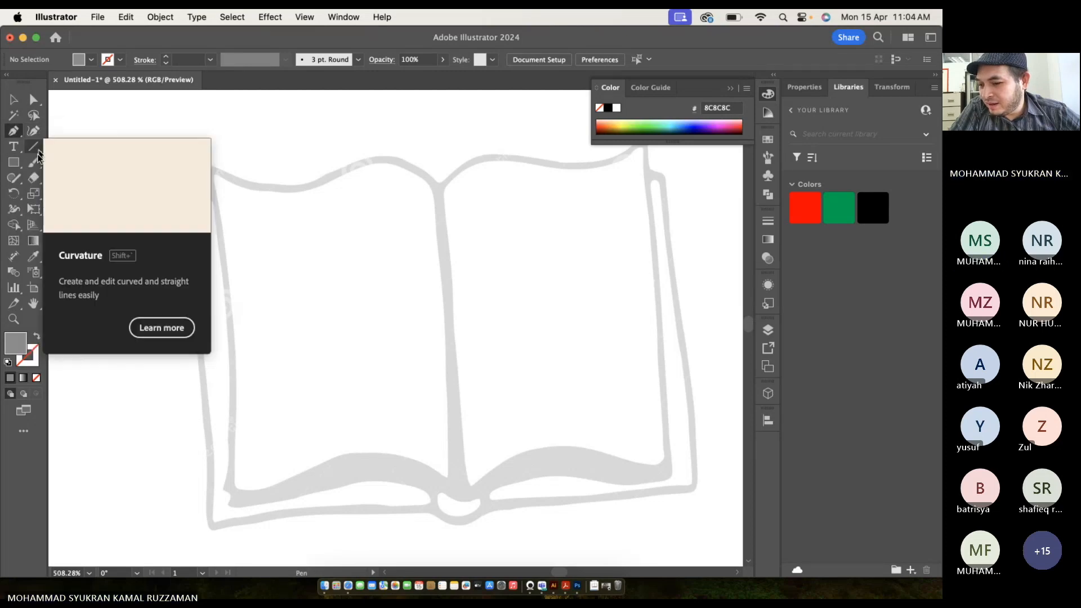
{"action": "left_click", "coordinate": [37, 337]}
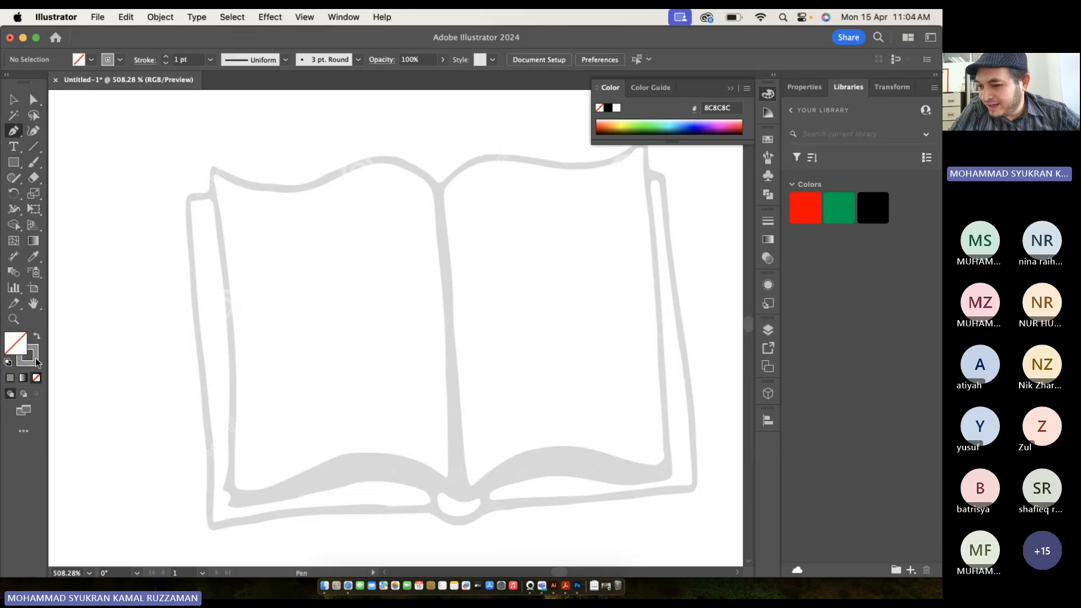
{"action": "double_click", "coordinate": [35, 360]}
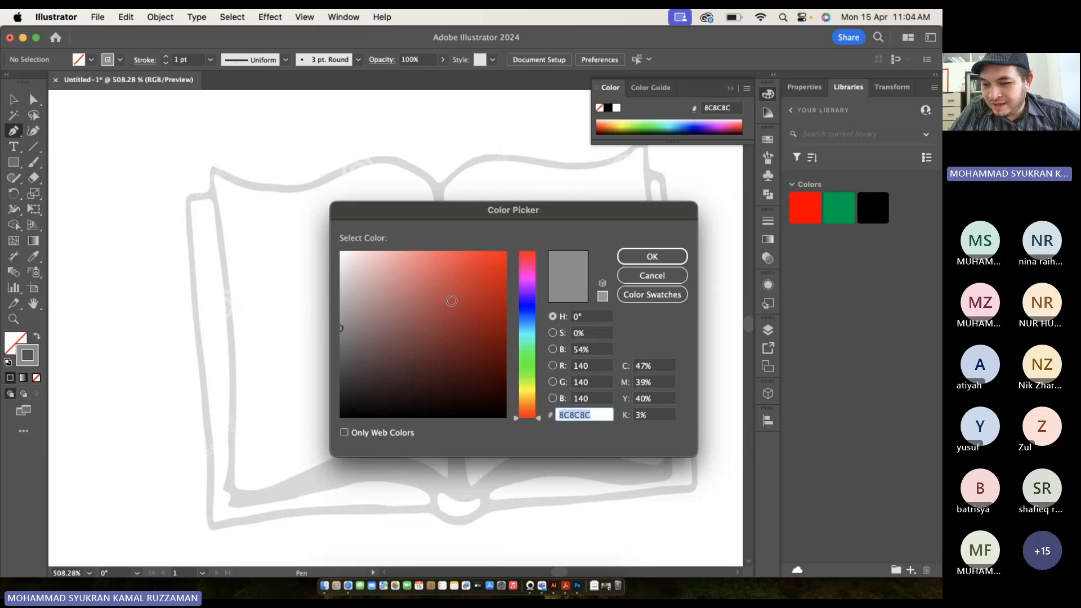
{"action": "type", "text": "000000"}
{"action": "left_click", "coordinate": [648, 260]}
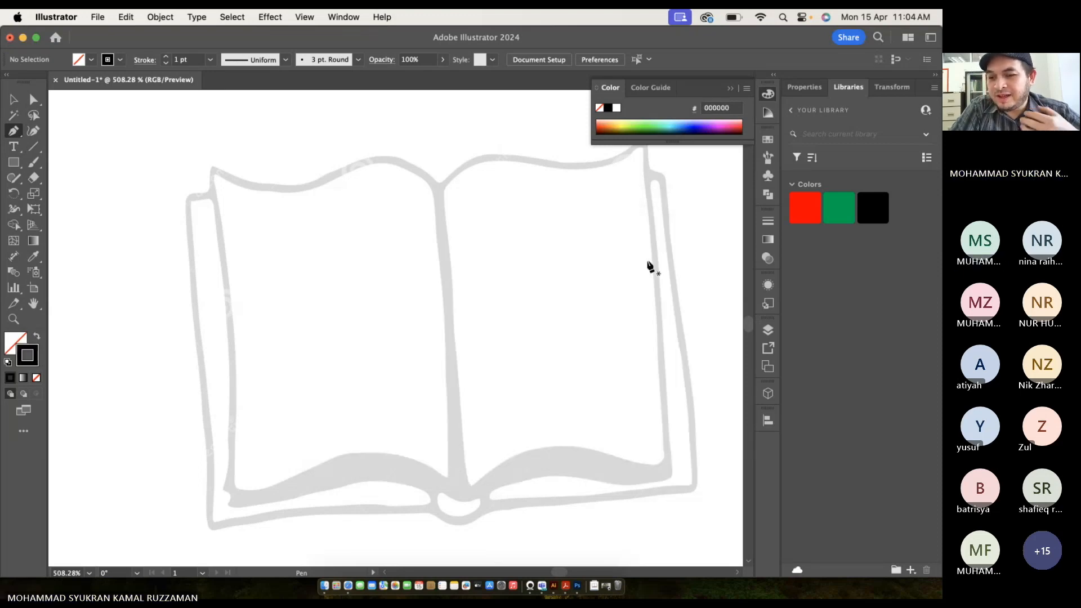
{"action": "scroll", "coordinate": [372, 179], "scroll_direction": "up", "scroll_amount": 5}
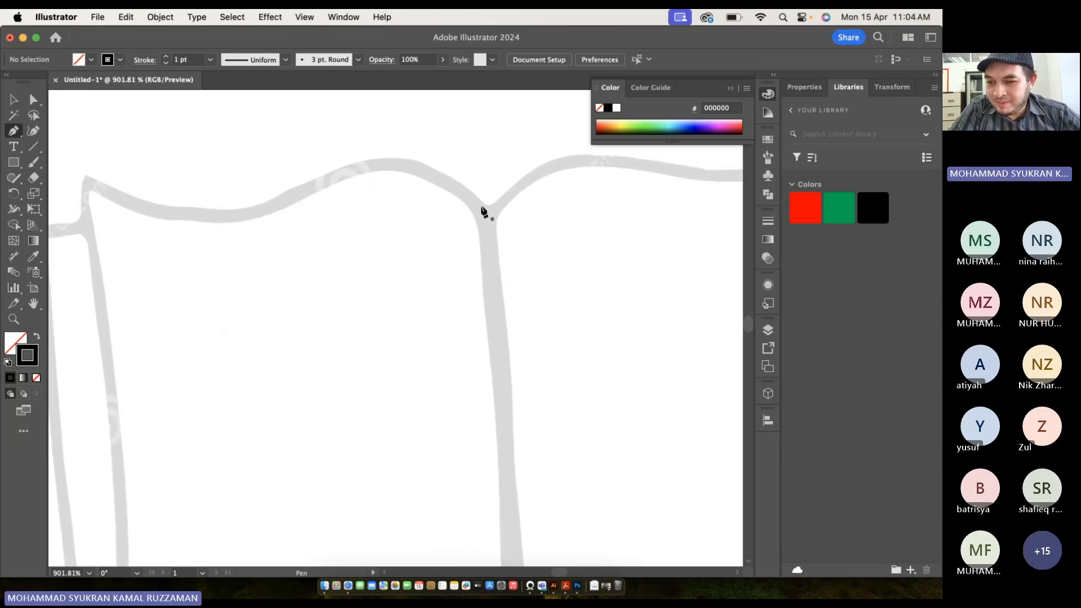
{"action": "left_click", "coordinate": [482, 208]}
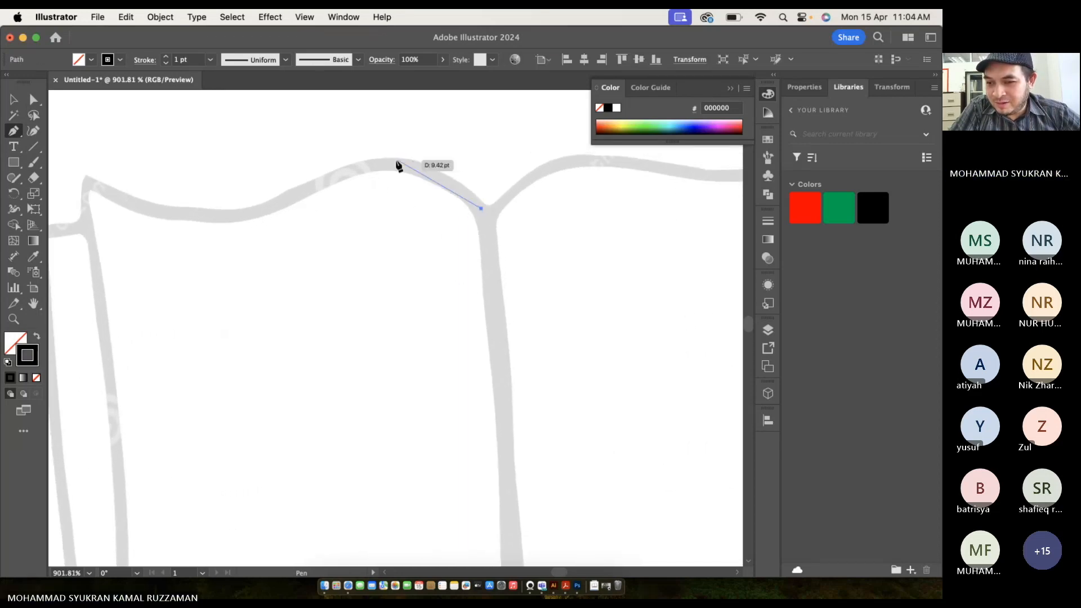
{"action": "left_click_drag", "start_coordinate": [371, 165], "coordinate": [318, 179]}
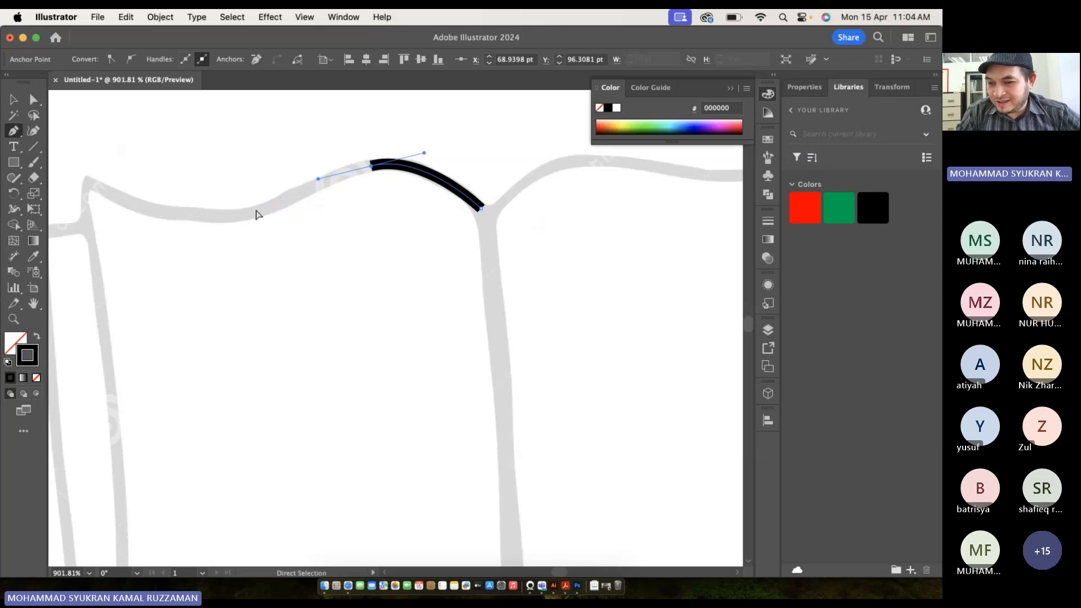
{"action": "key", "text": "super+z"}
{"action": "key", "text": "super+z"}
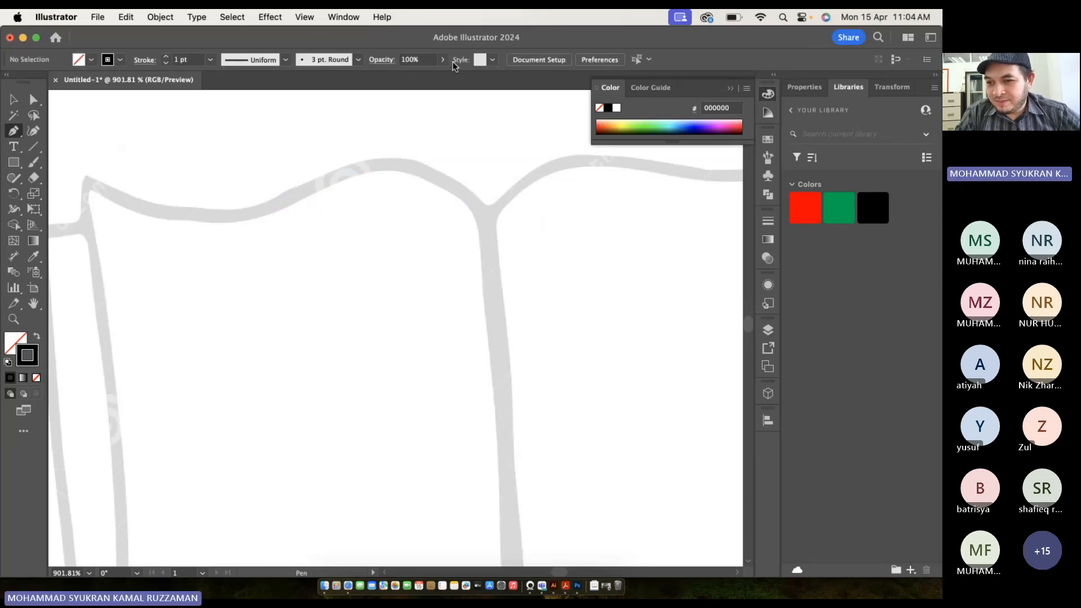
{"action": "left_click", "coordinate": [208, 60]}
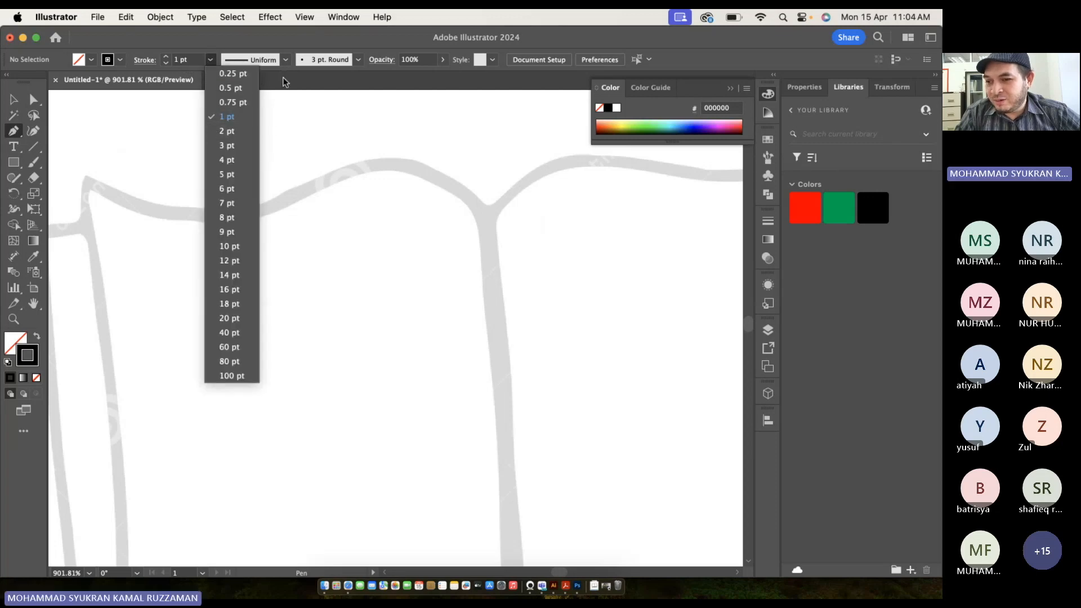
{"action": "left_click", "coordinate": [290, 38]}
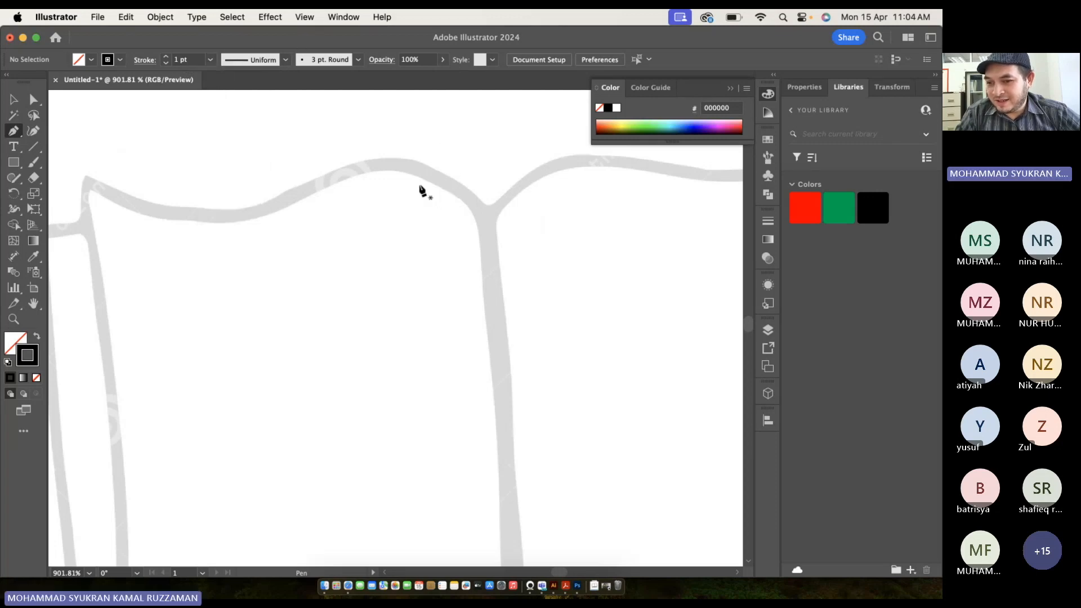
Trace the wavy top edge of the book's left page with the Pen tool, from the spine to the outer corner.
{"action": "left_click", "coordinate": [486, 211]}
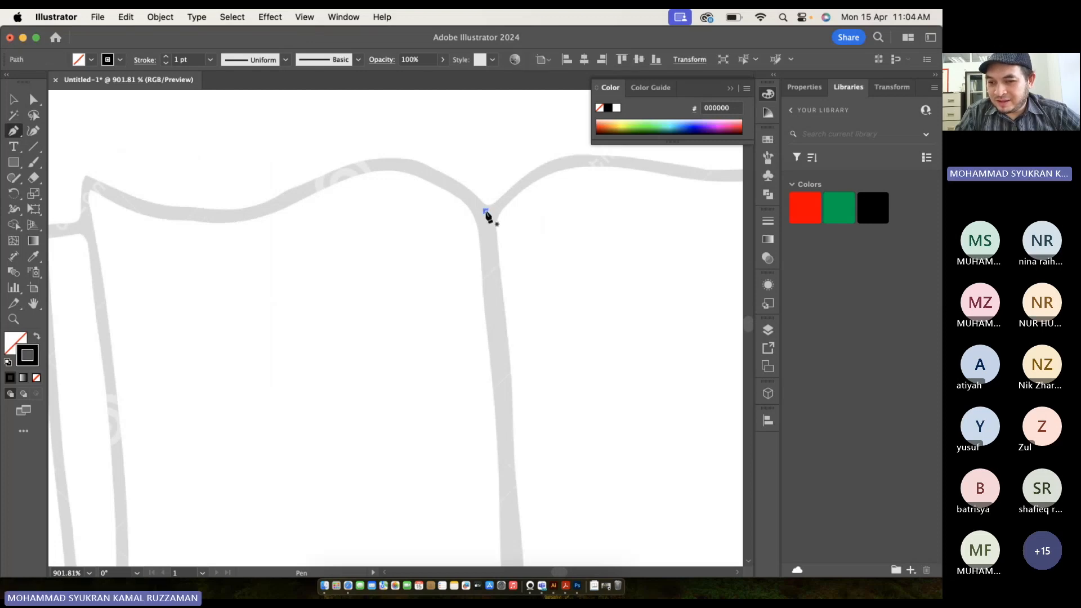
{"action": "left_click_drag", "start_coordinate": [394, 167], "coordinate": [338, 177]}
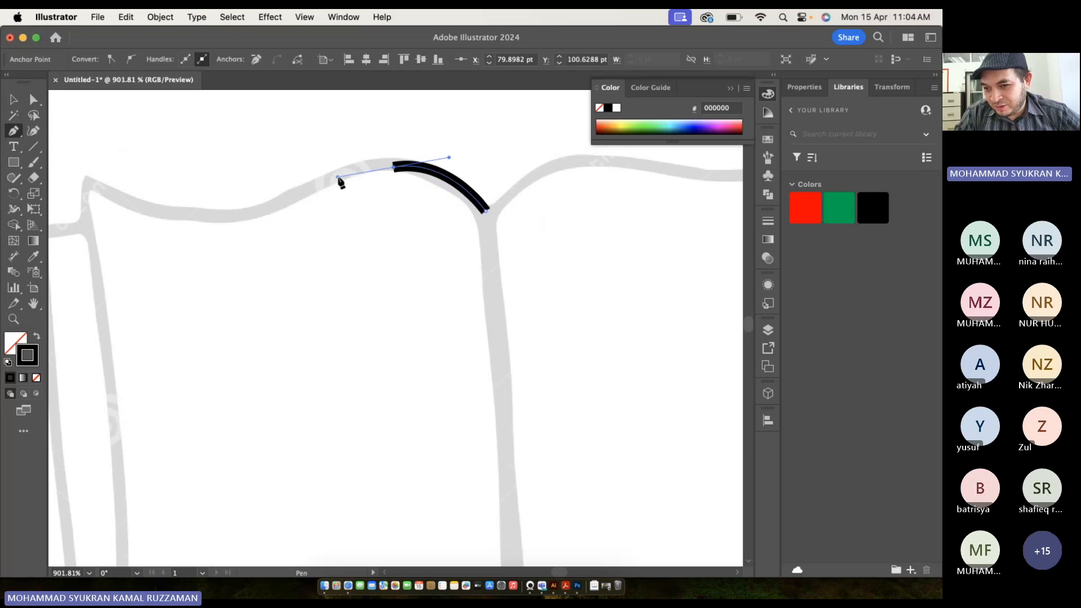
{"action": "key", "text": "super+z"}
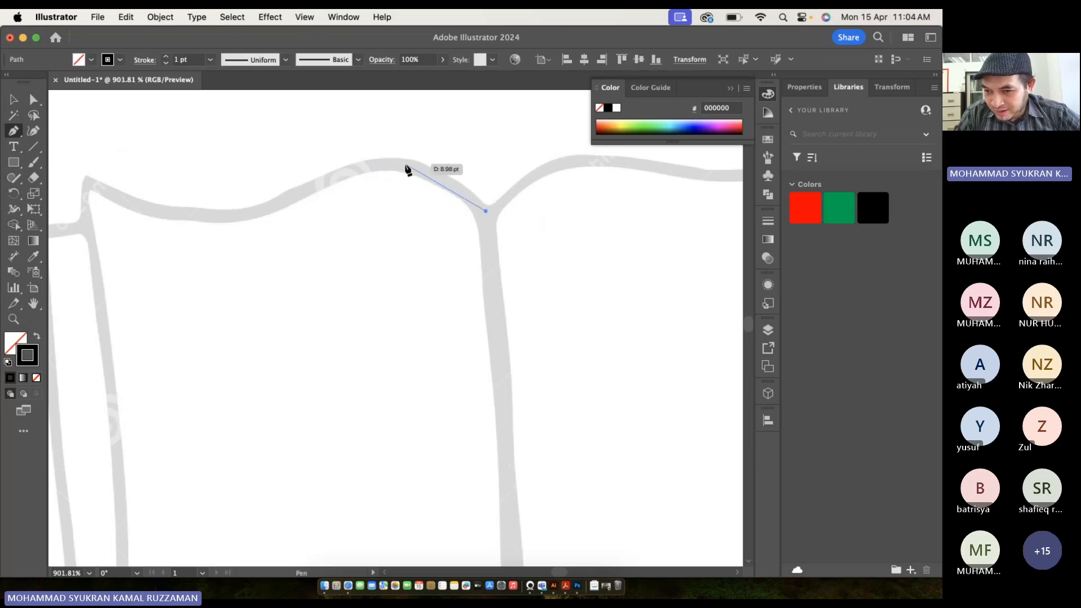
{"action": "left_click_drag", "start_coordinate": [405, 166], "coordinate": [361, 169]}
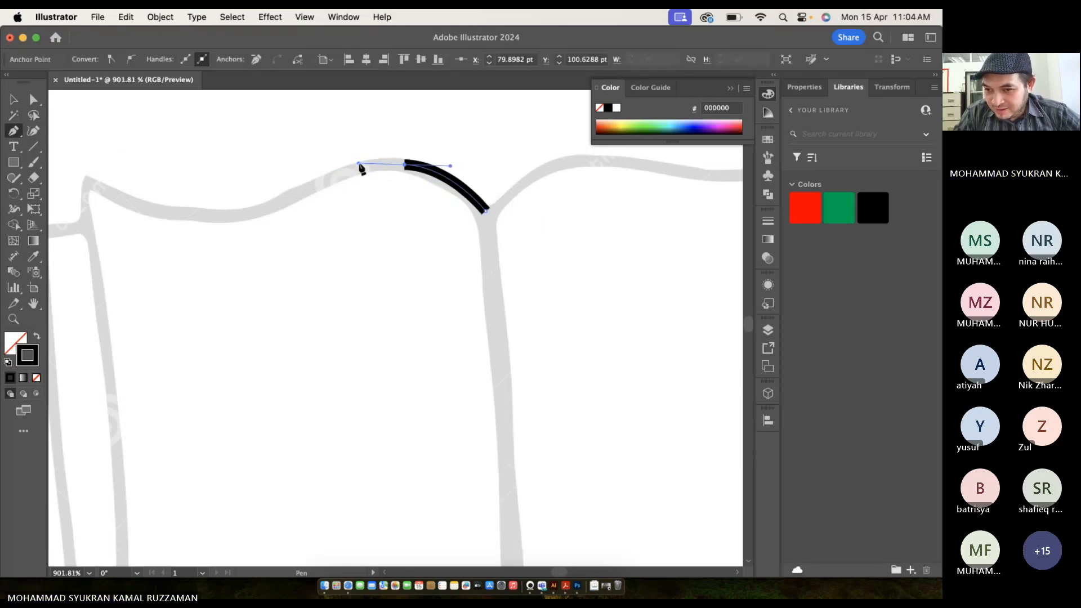
{"action": "left_click_drag", "start_coordinate": [263, 209], "coordinate": [426, 219]}
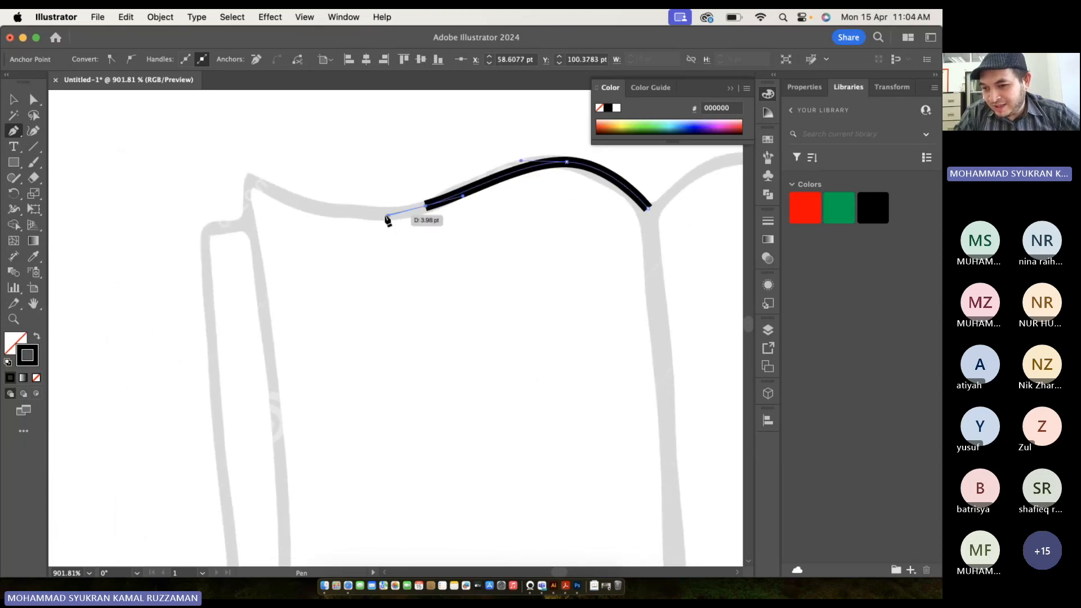
{"action": "left_click_drag", "start_coordinate": [253, 181], "coordinate": [207, 149]}
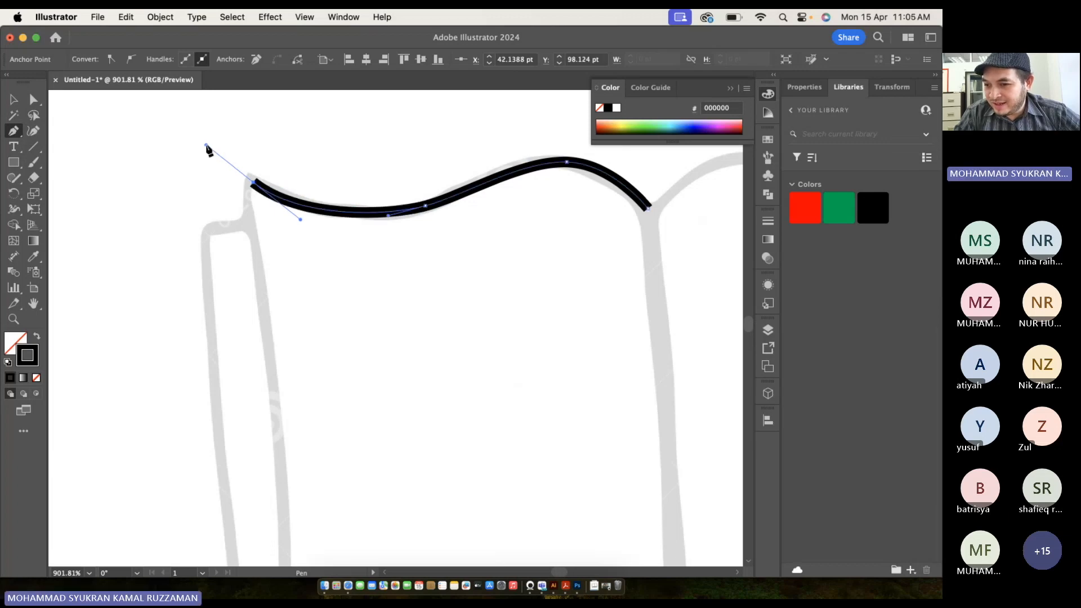
{"action": "left_click", "coordinate": [265, 294]}
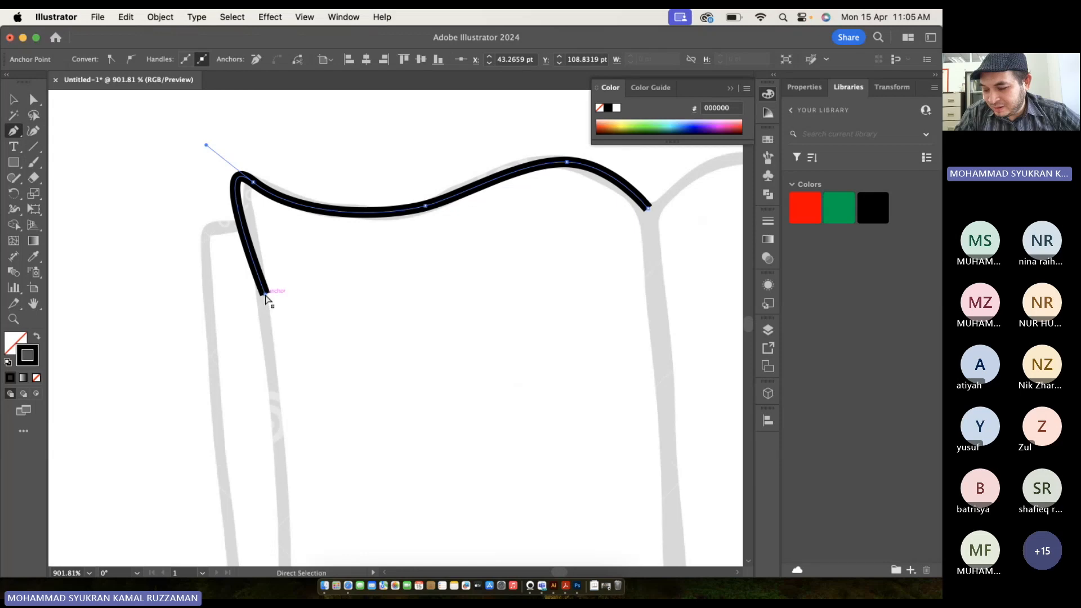
{"action": "key", "text": "super+z"}
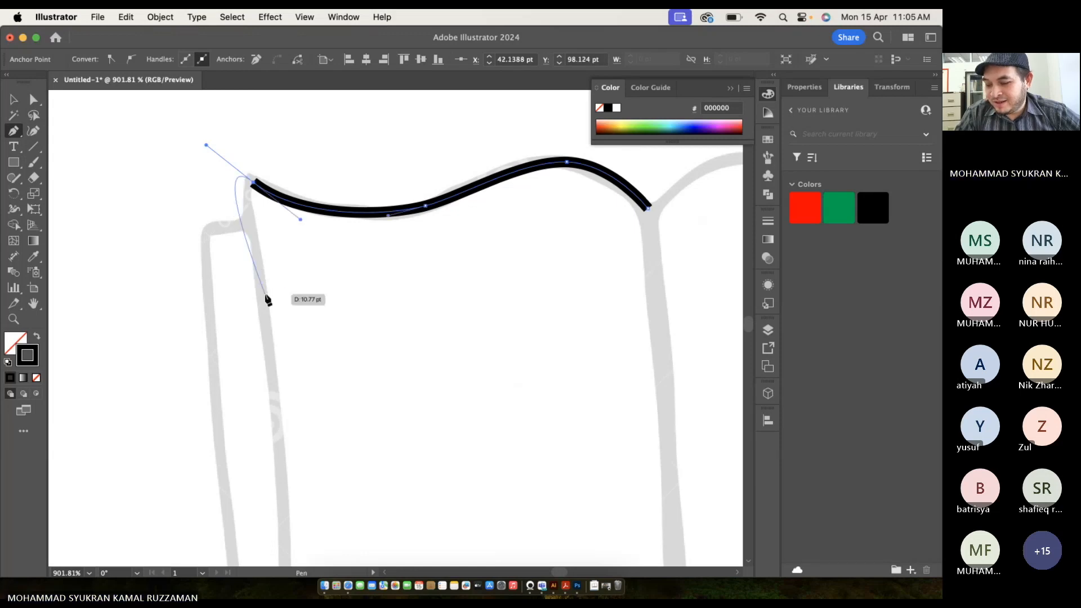
{"action": "key", "text": "alt"}
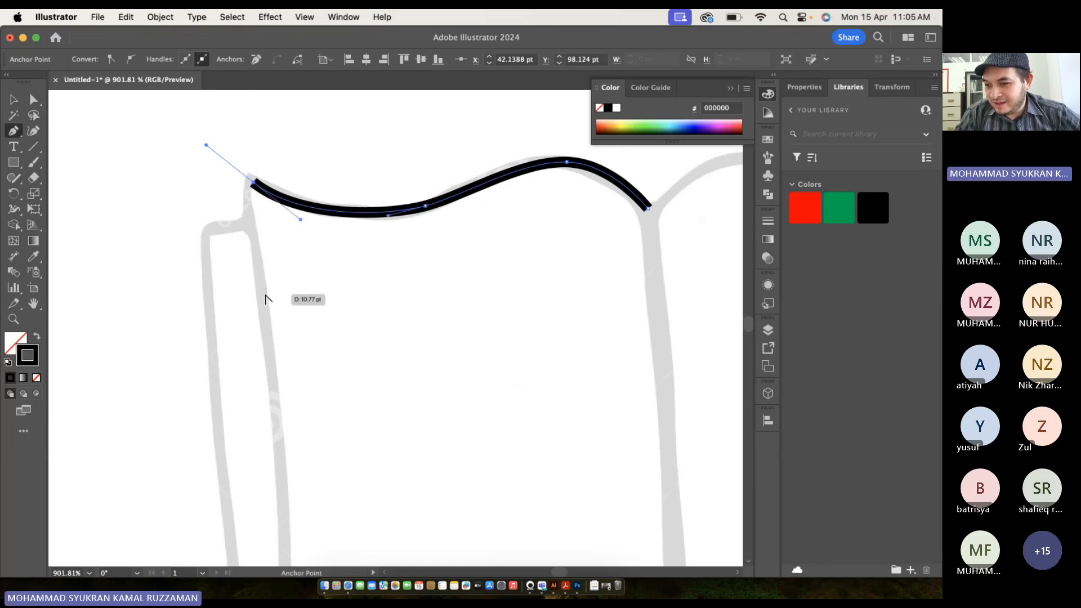
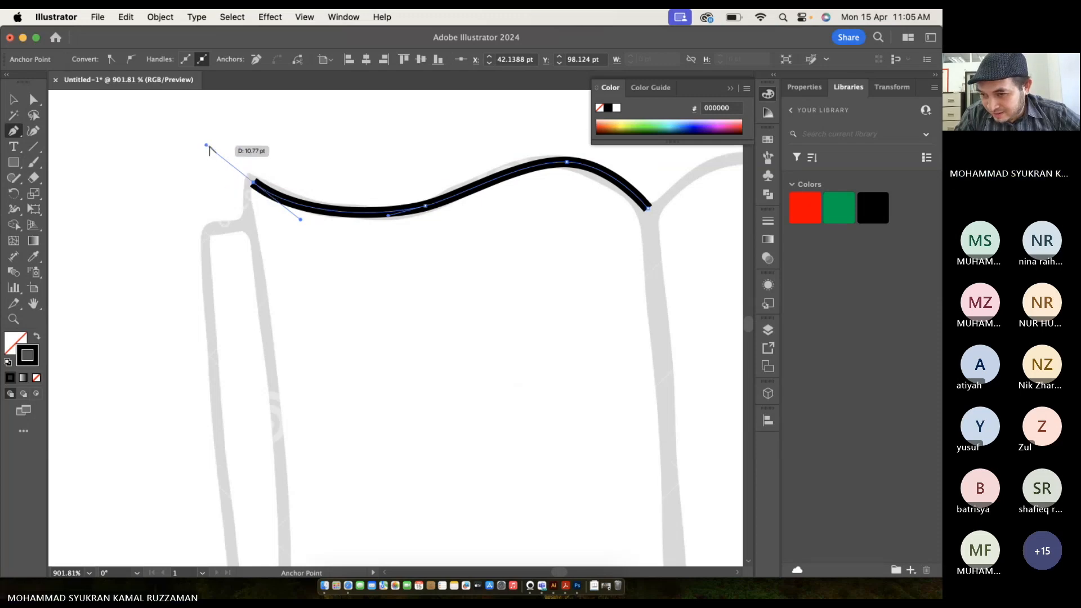
{"action": "left_click_drag", "start_coordinate": [207, 145], "coordinate": [254, 228]}
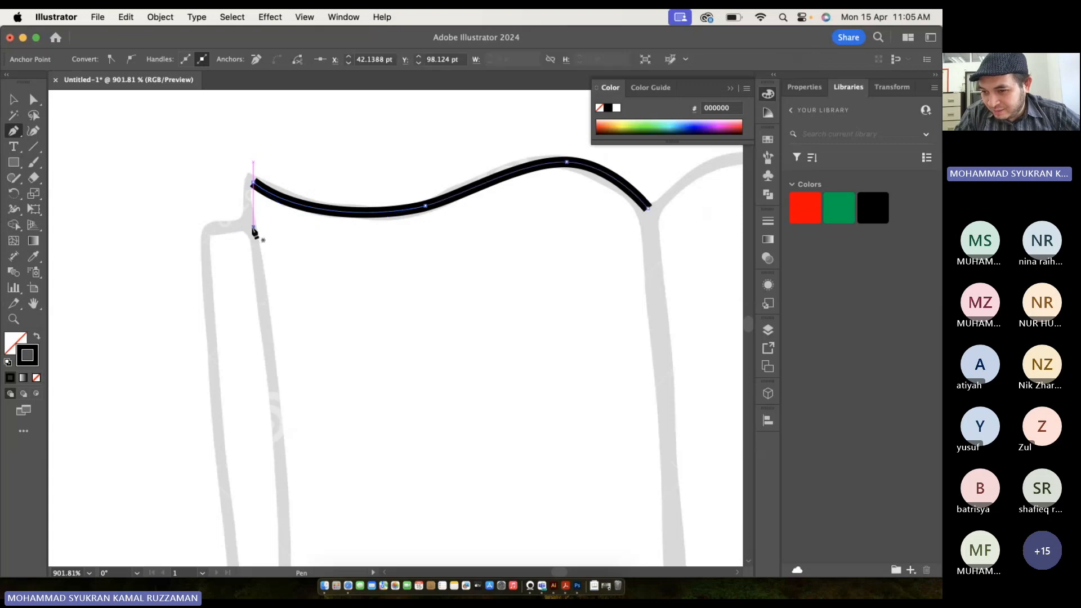
{"action": "left_click", "coordinate": [276, 426]}
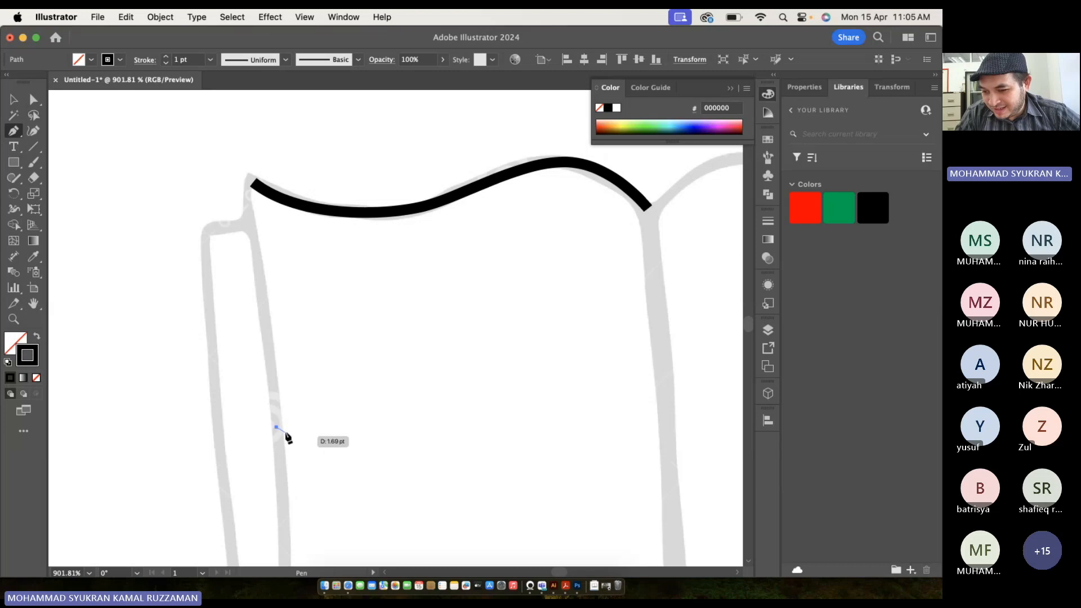
{"action": "left_click", "coordinate": [308, 350]}
{"action": "key", "text": "cmd+z"}
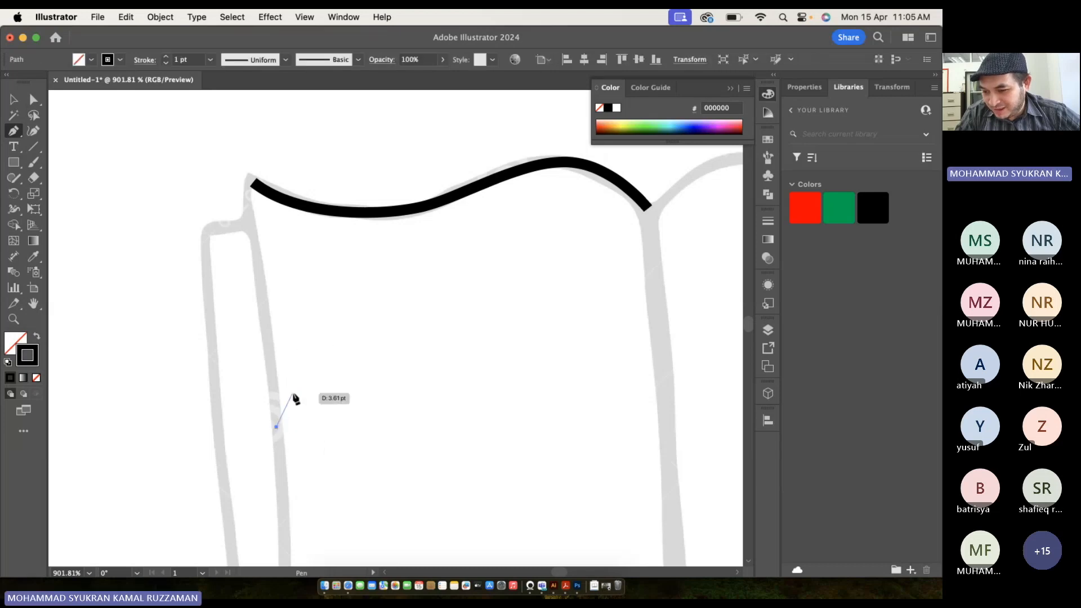
{"action": "key", "text": "super"}
{"action": "key", "text": "super+z"}
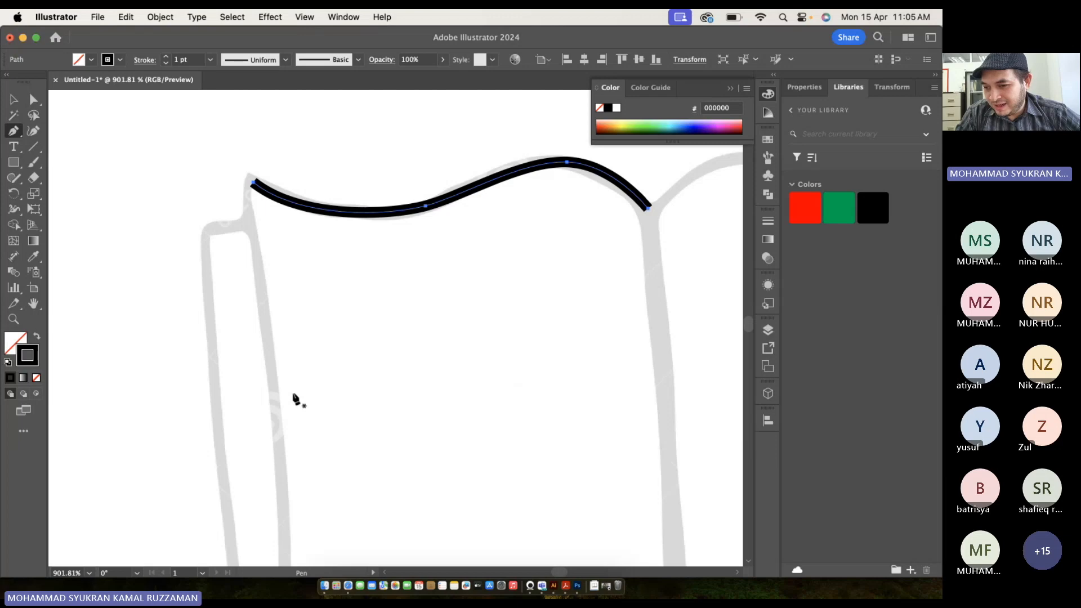
Continue the path from its end at the left page's top outer corner and trace the outer edge down to the bottom corner.
{"action": "left_click", "coordinate": [254, 185]}
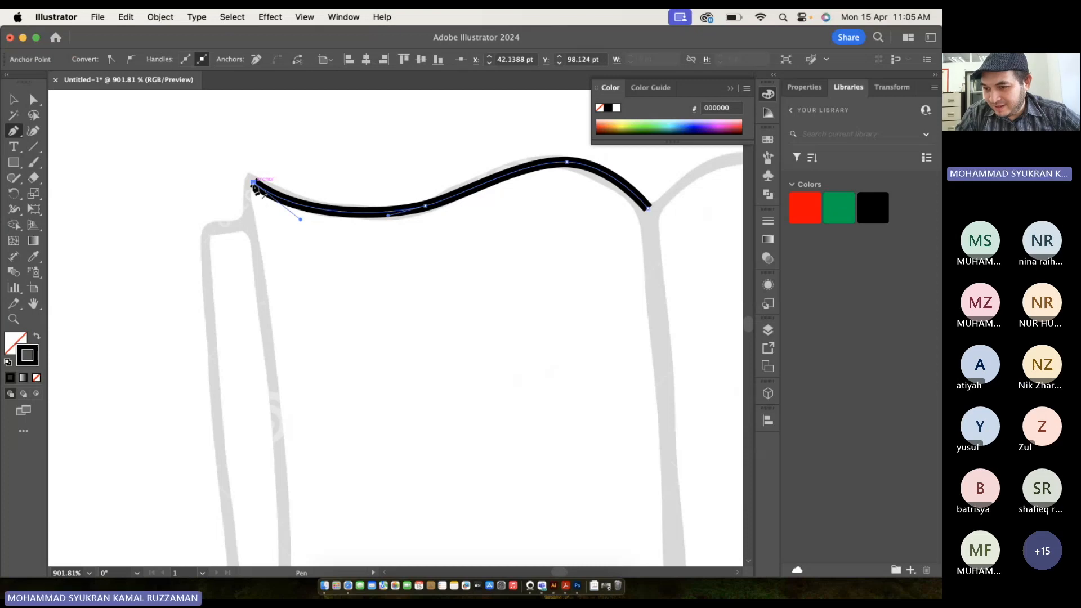
{"action": "mouse_move", "coordinate": [269, 390]}
{"action": "left_mouse_down"}
{"action": "mouse_move", "coordinate": [272, 434]}
{"action": "mouse_move", "coordinate": [246, 238]}
{"action": "left_mouse_up"}
{"action": "key", "text": "space"}
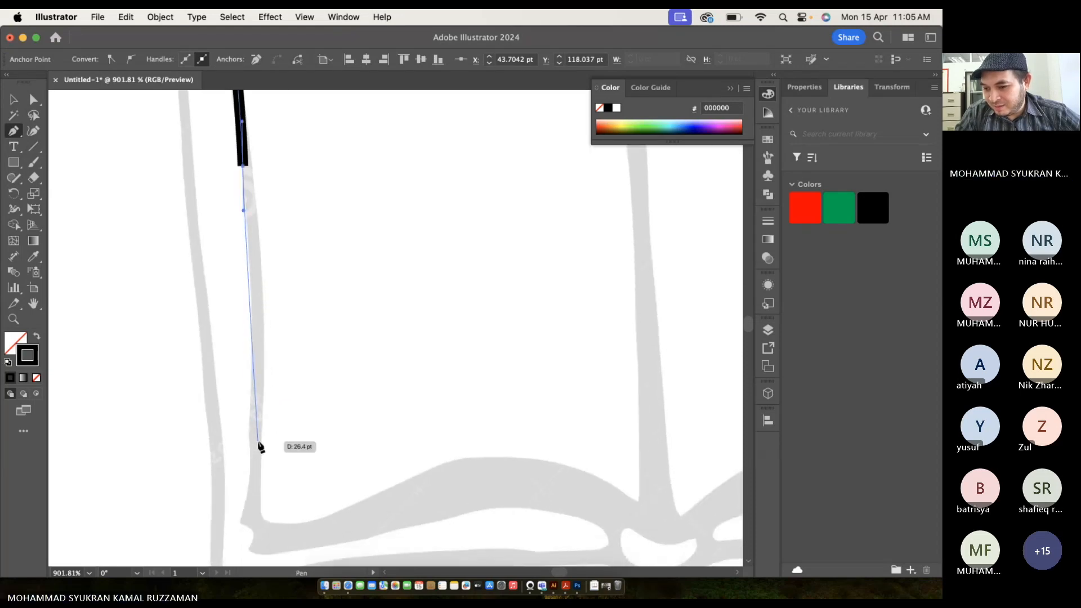
{"action": "left_click_drag", "start_coordinate": [259, 444], "coordinate": [260, 453]}
{"action": "left_click", "coordinate": [250, 519]}
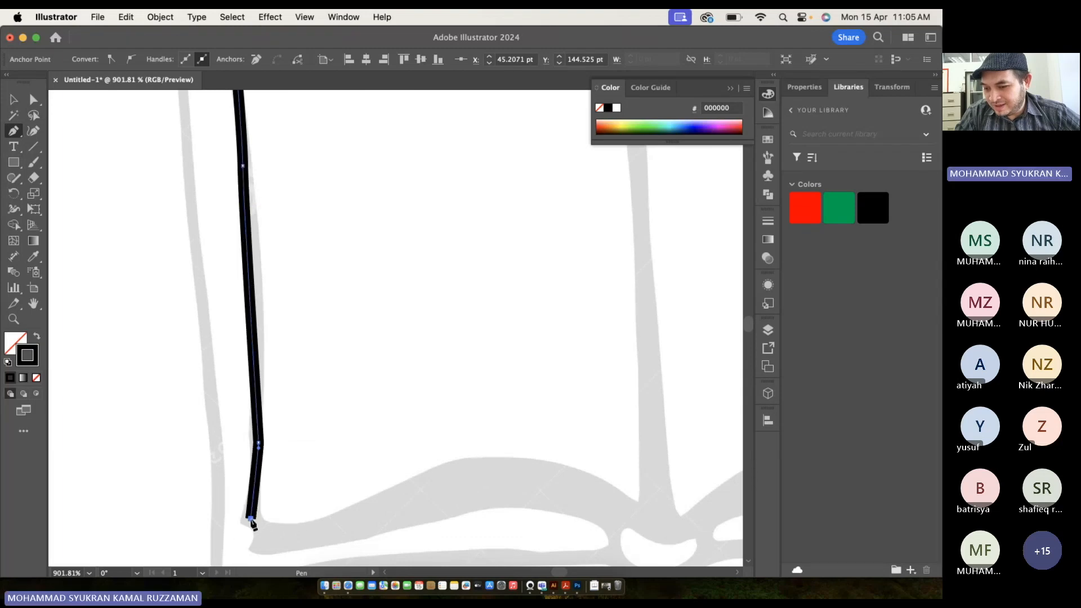
Trace the curved bottom edge of the left page from the outer corner to the foot of the spine.
{"action": "scroll", "coordinate": [252, 517], "scroll_direction": "down", "scroll_amount": 3}
{"action": "mouse_move", "coordinate": [232, 444]}
{"action": "left_mouse_down"}
{"action": "mouse_move", "coordinate": [401, 427]}
{"action": "mouse_move", "coordinate": [291, 456]}
{"action": "mouse_move", "coordinate": [324, 446]}
{"action": "left_mouse_up"}
{"action": "mouse_move", "coordinate": [451, 384]}
{"action": "left_mouse_down"}
{"action": "mouse_move", "coordinate": [495, 390]}
{"action": "mouse_move", "coordinate": [308, 359]}
{"action": "left_mouse_up"}
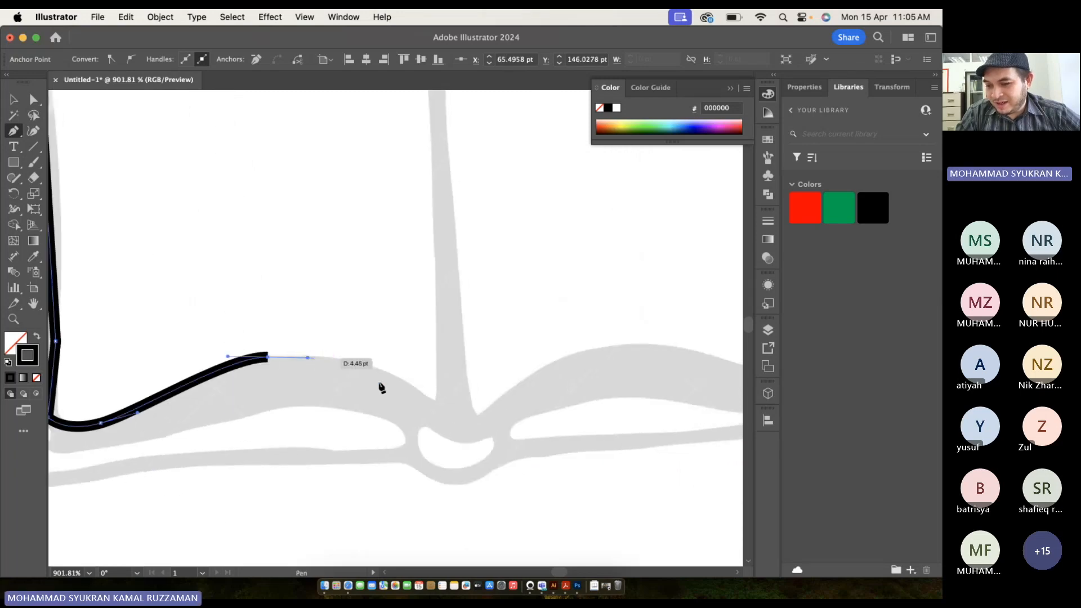
{"action": "mouse_move", "coordinate": [434, 402]}
{"action": "left_mouse_down"}
{"action": "mouse_move", "coordinate": [462, 438]}
{"action": "mouse_move", "coordinate": [440, 422]}
{"action": "left_mouse_up"}
{"action": "key", "text": "super+z"}
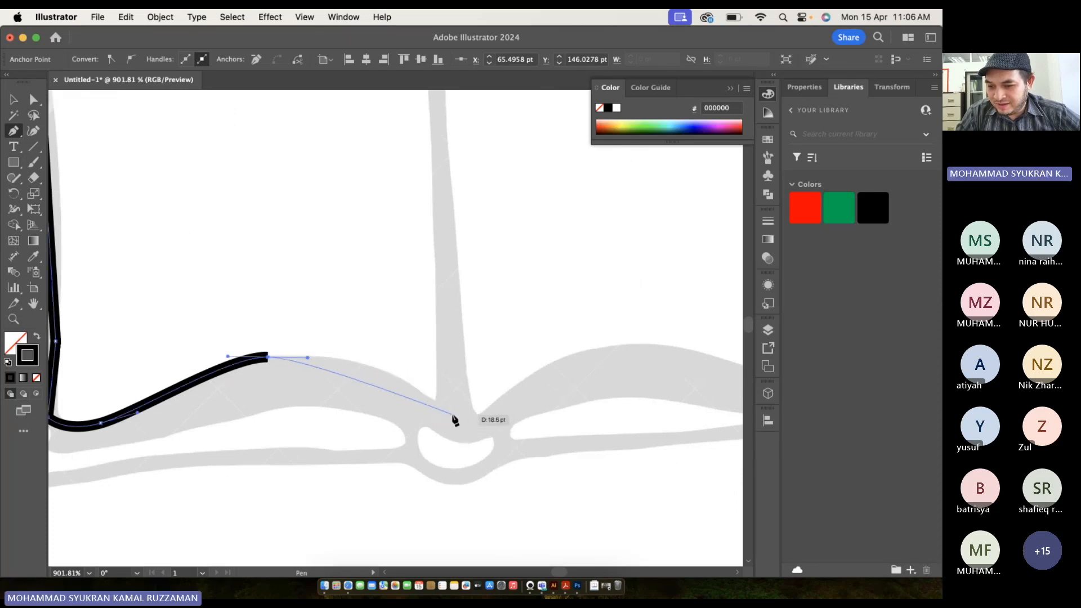
{"action": "mouse_move", "coordinate": [444, 410]}
{"action": "left_mouse_down"}
{"action": "mouse_move", "coordinate": [464, 442]}
{"action": "mouse_move", "coordinate": [499, 449]}
{"action": "mouse_move", "coordinate": [505, 465]}
{"action": "left_mouse_up"}
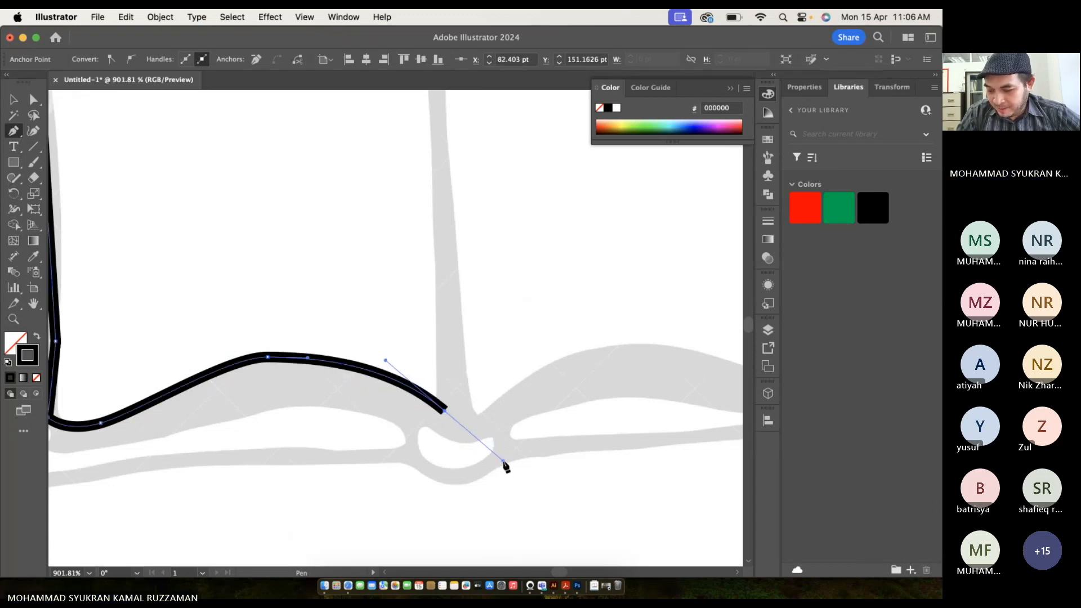
Extend the path to the spine's lower point, trace the spine upward and close the left page outline at its starting anchor.
{"action": "left_click", "coordinate": [439, 159]}
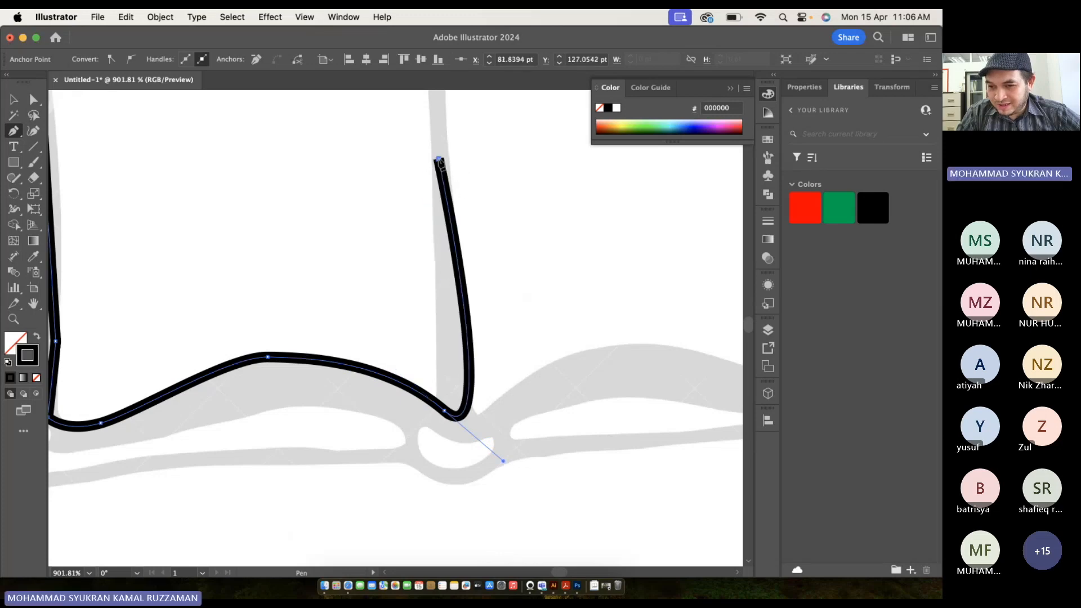
{"action": "key", "text": "super+z"}
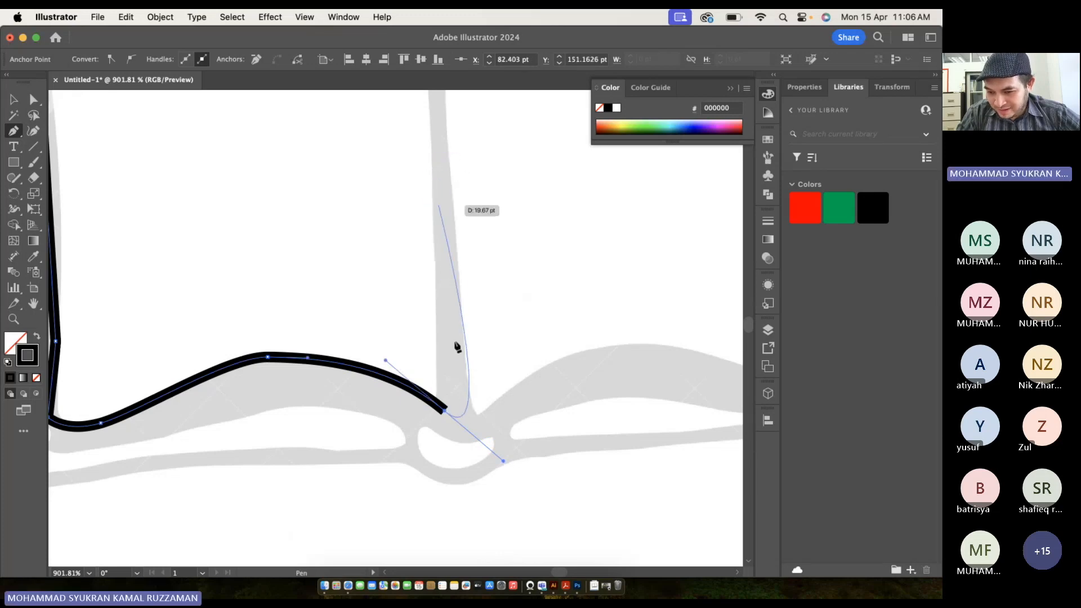
{"action": "left_click_drag", "start_coordinate": [509, 457], "coordinate": [456, 419]}
{"action": "left_click", "coordinate": [460, 424]}
{"action": "scroll", "coordinate": [460, 427], "scroll_direction": "up", "scroll_amount": 5}
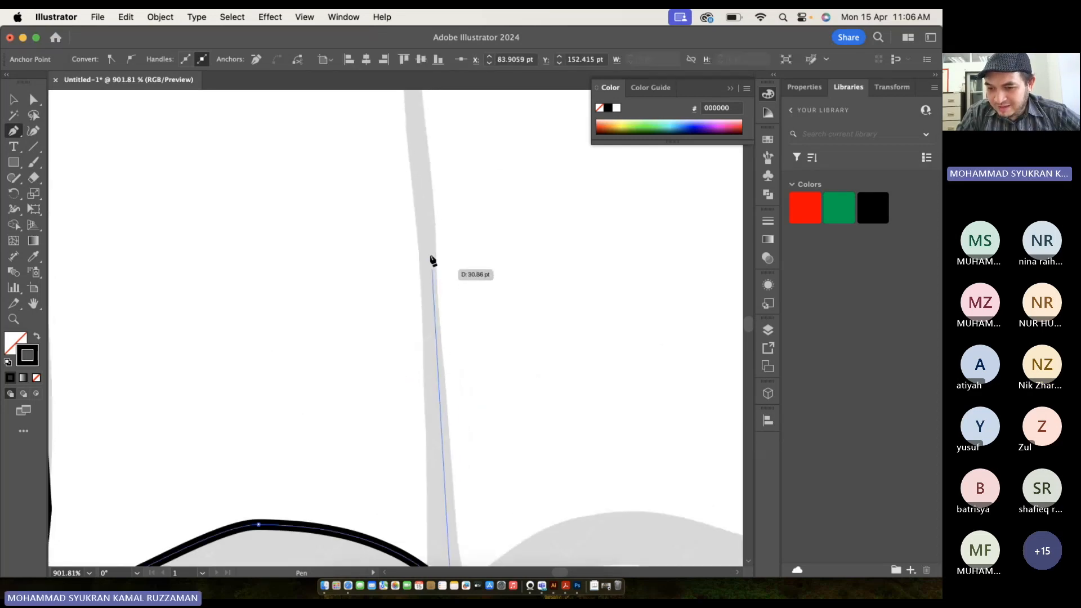
{"action": "left_click", "coordinate": [428, 238]}
{"action": "scroll", "coordinate": [428, 240], "scroll_direction": "up", "scroll_amount": 5}
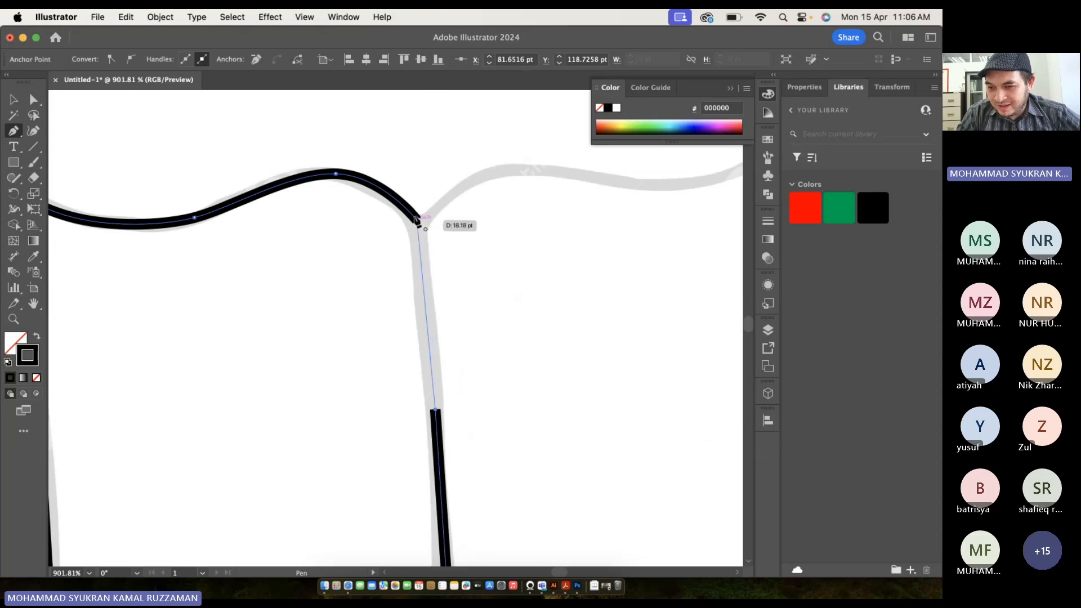
{"action": "left_click", "coordinate": [417, 221]}
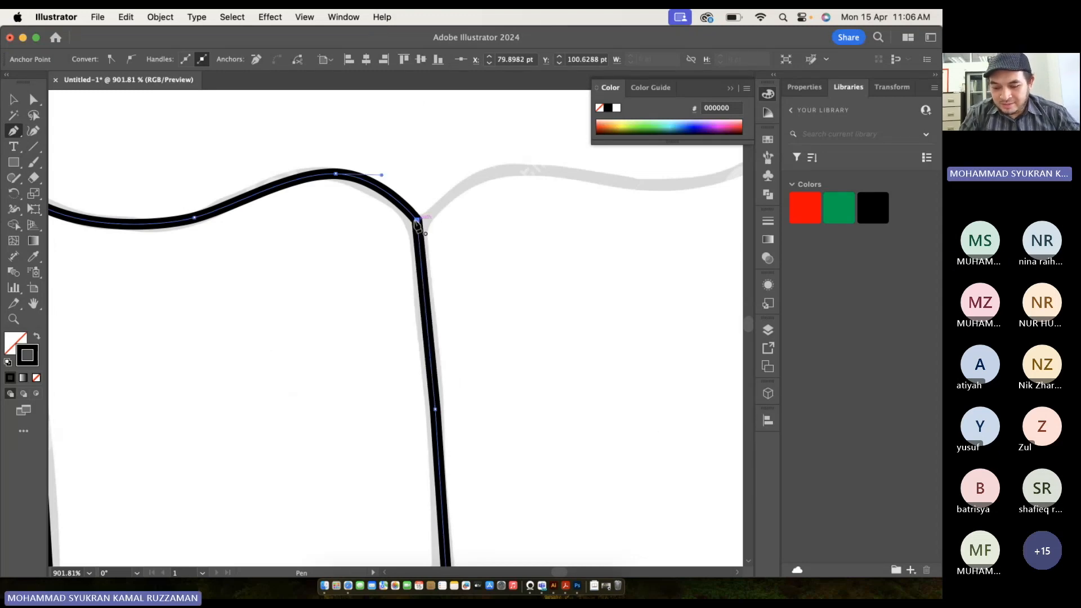
{"action": "scroll", "coordinate": [417, 225], "scroll_direction": "up", "scroll_amount": 2}
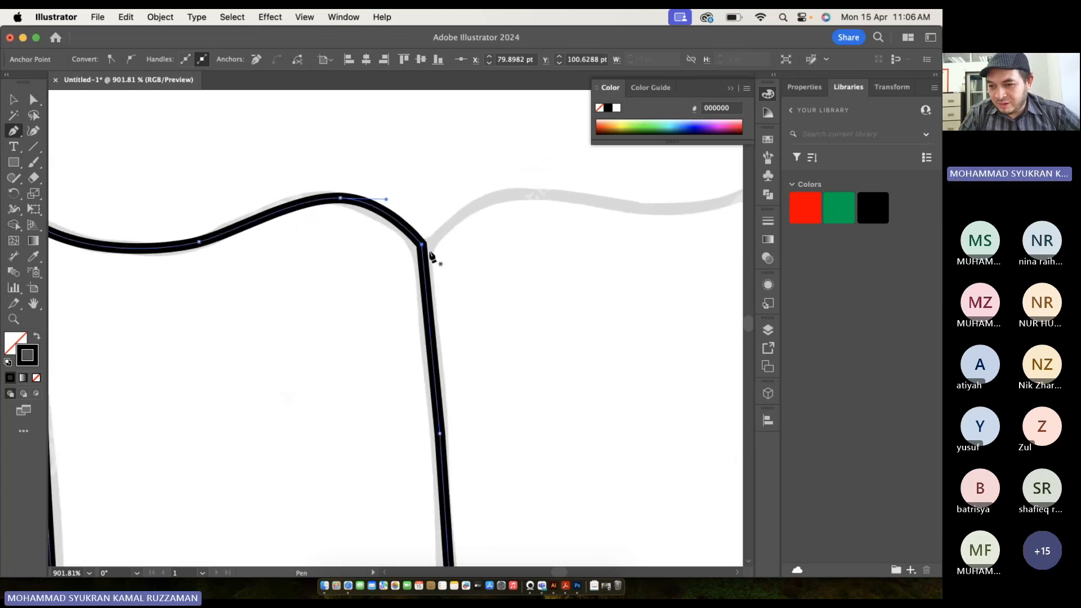
{"action": "left_click", "coordinate": [423, 245]}
{"action": "key", "text": "cmd+z"}
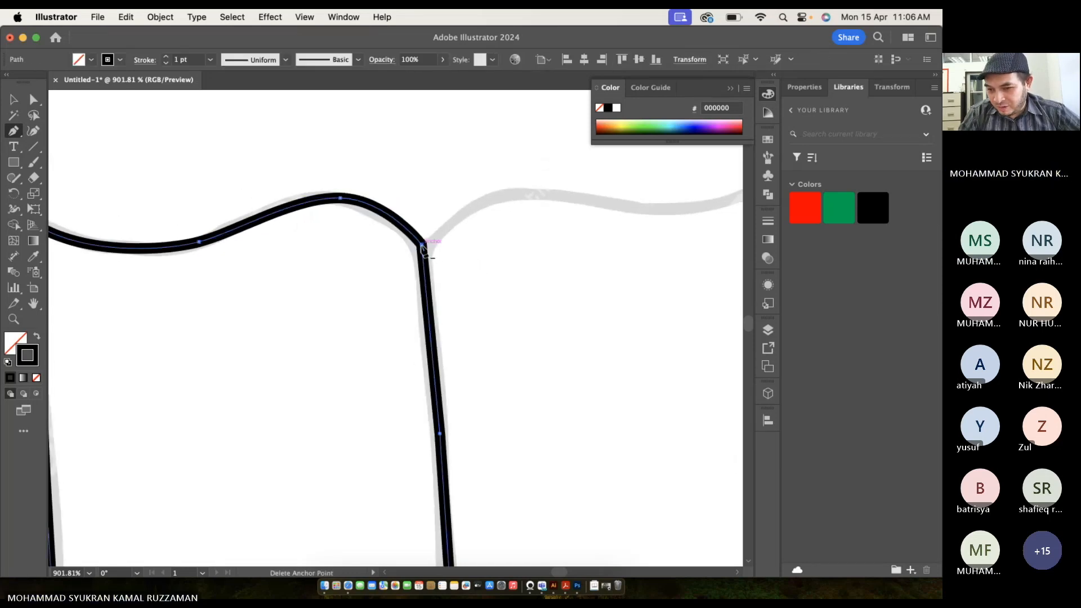
Trace the wavy top edge of the right page from its outer corner to the anchor at the top of the spine.
{"action": "scroll", "coordinate": [427, 250], "scroll_direction": "down", "scroll_amount": 6}
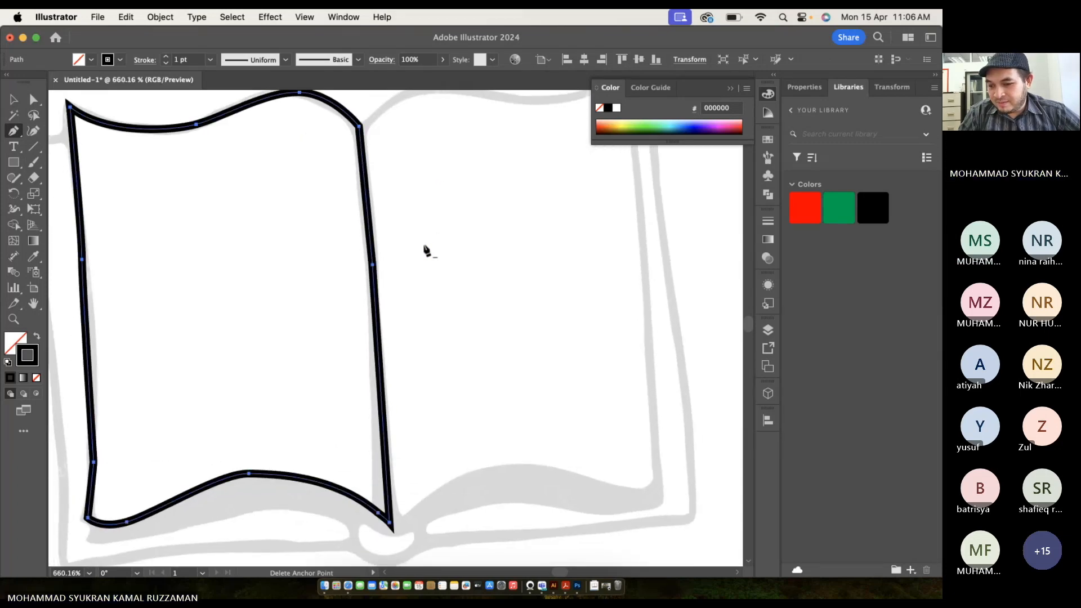
{"action": "scroll", "coordinate": [426, 251], "scroll_direction": "up", "scroll_amount": 4}
{"action": "scroll", "coordinate": [600, 213], "scroll_direction": "up", "scroll_amount": 5}
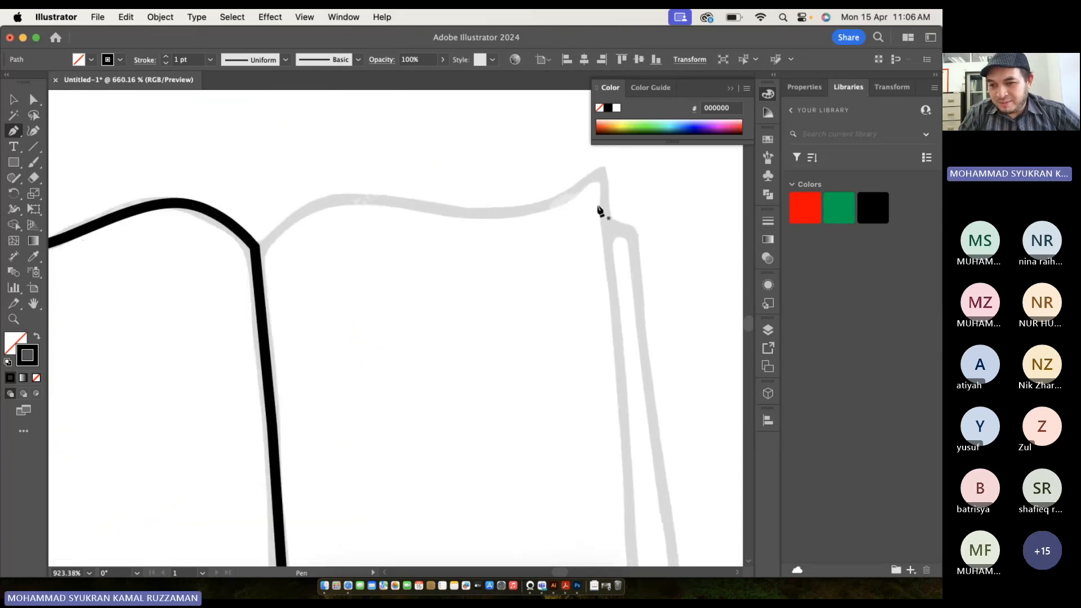
{"action": "left_click", "coordinate": [601, 161]}
{"action": "left_click_drag", "start_coordinate": [501, 210], "coordinate": [432, 217]}
{"action": "mouse_move", "coordinate": [263, 196]}
{"action": "left_mouse_down"}
{"action": "mouse_move", "coordinate": [221, 218]}
{"action": "mouse_move", "coordinate": [207, 205]}
{"action": "left_mouse_up"}
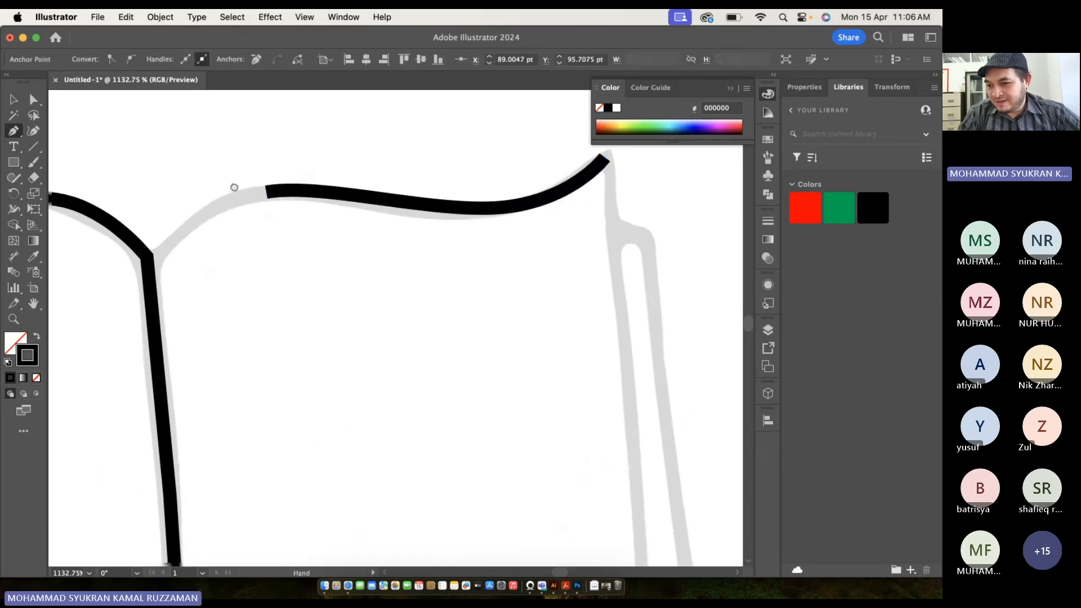
{"action": "scroll", "coordinate": [293, 175], "scroll_direction": "left", "scroll_amount": 3}
{"action": "scroll", "coordinate": [293, 174], "scroll_direction": "down", "scroll_amount": 2}
{"action": "left_click", "coordinate": [221, 220]}
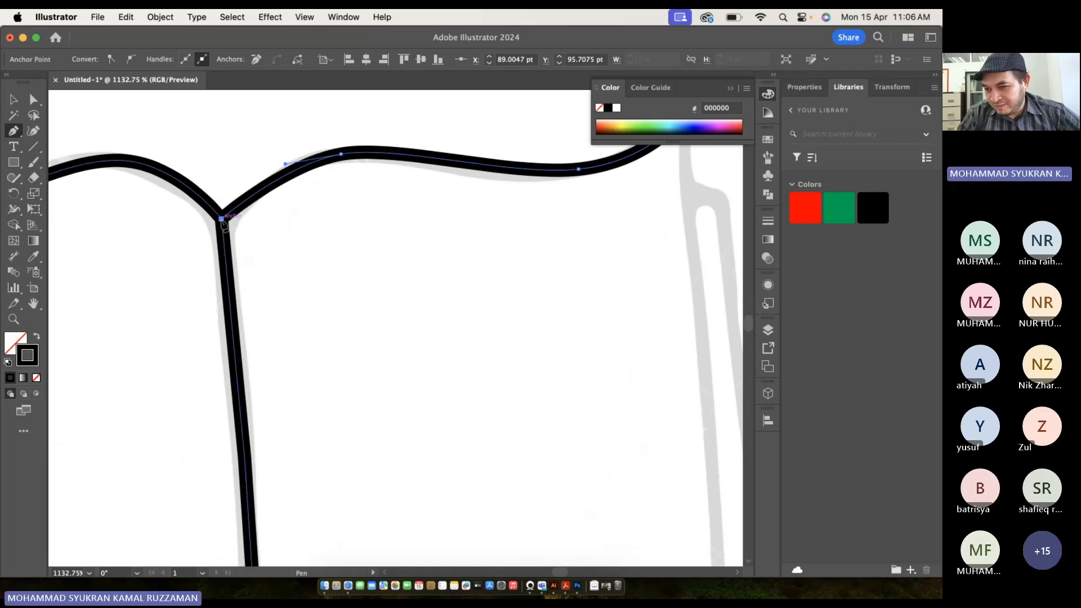
Continue the right page path from its top outer corner and trace the outer edge down to the bottom corner.
{"action": "scroll", "coordinate": [223, 224], "scroll_direction": "right", "scroll_amount": 5}
{"action": "scroll", "coordinate": [223, 225], "scroll_direction": "up", "scroll_amount": 2}
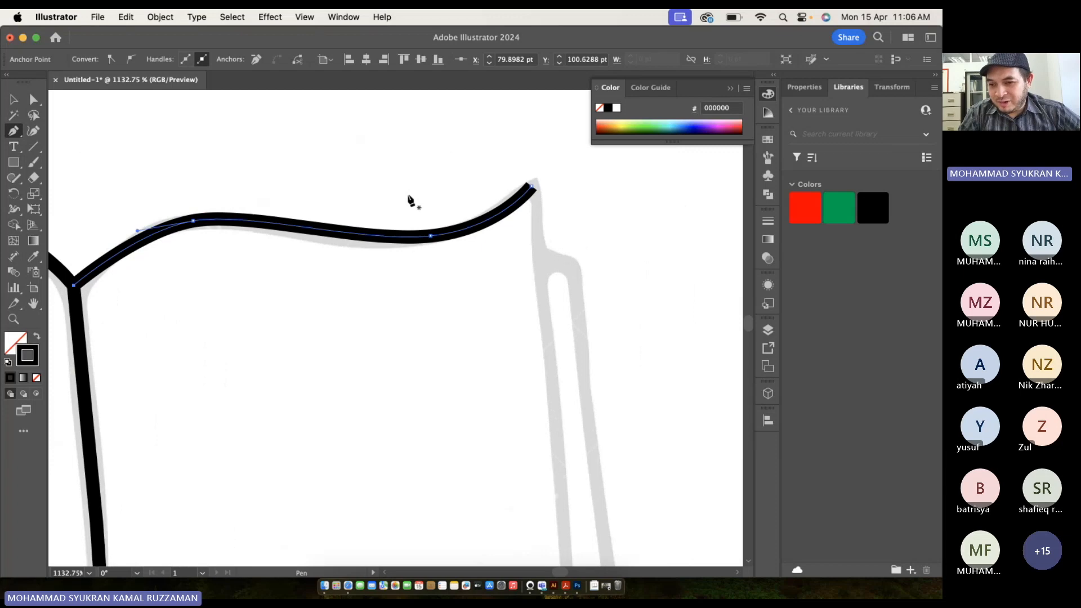
{"action": "left_click", "coordinate": [532, 187]}
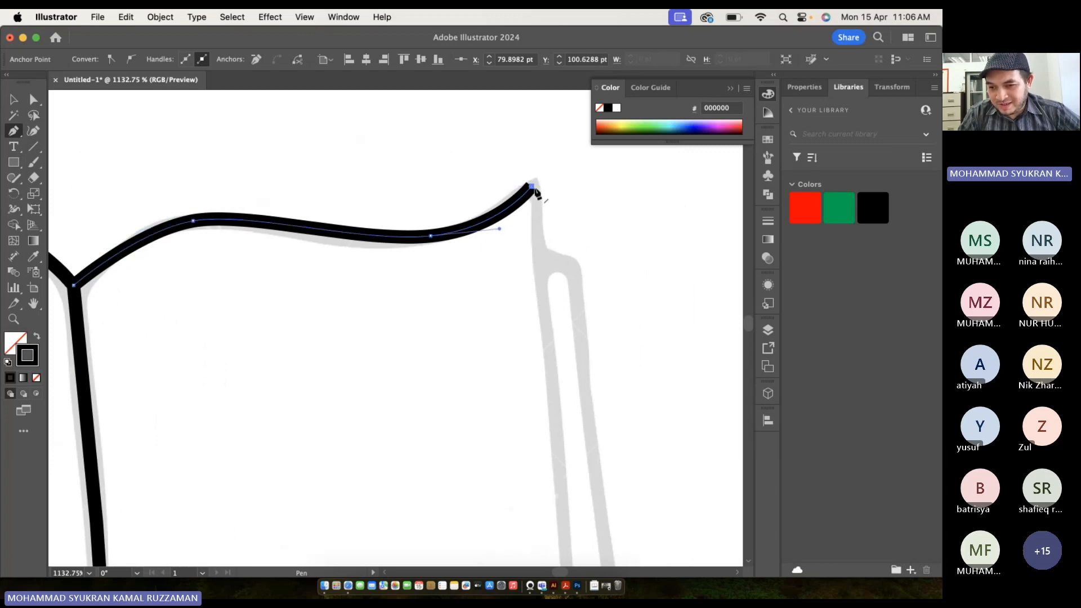
{"action": "left_click", "coordinate": [562, 441]}
{"action": "right_click", "coordinate": [562, 442]}
{"action": "left_click", "coordinate": [549, 445]}
{"action": "scroll", "coordinate": [550, 448], "scroll_direction": "down", "scroll_amount": 5}
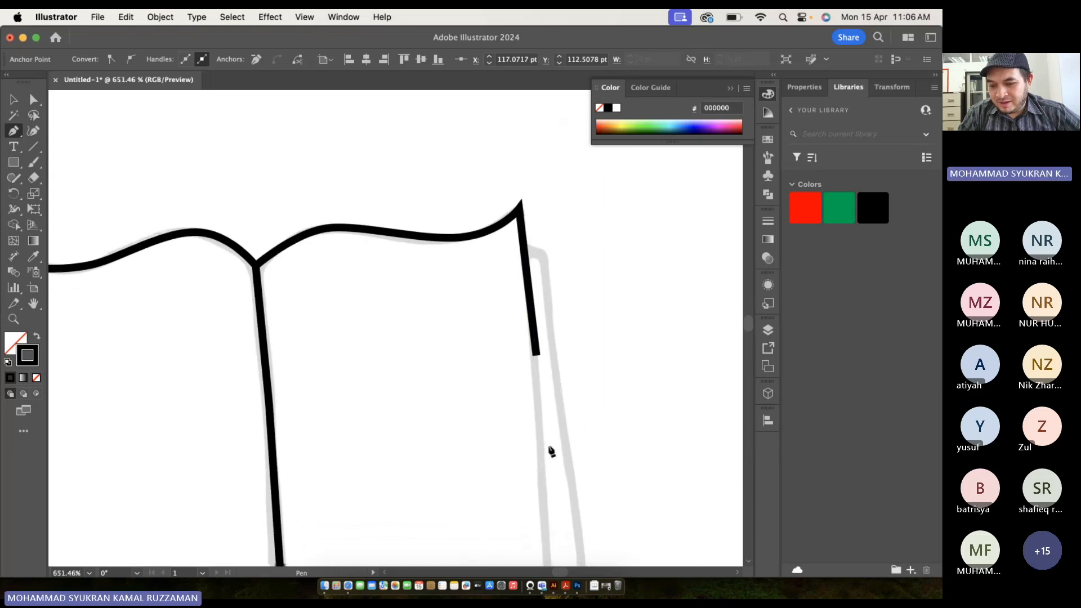
{"action": "scroll", "coordinate": [551, 451], "scroll_direction": "down", "scroll_amount": 5}
{"action": "left_click", "coordinate": [542, 454]}
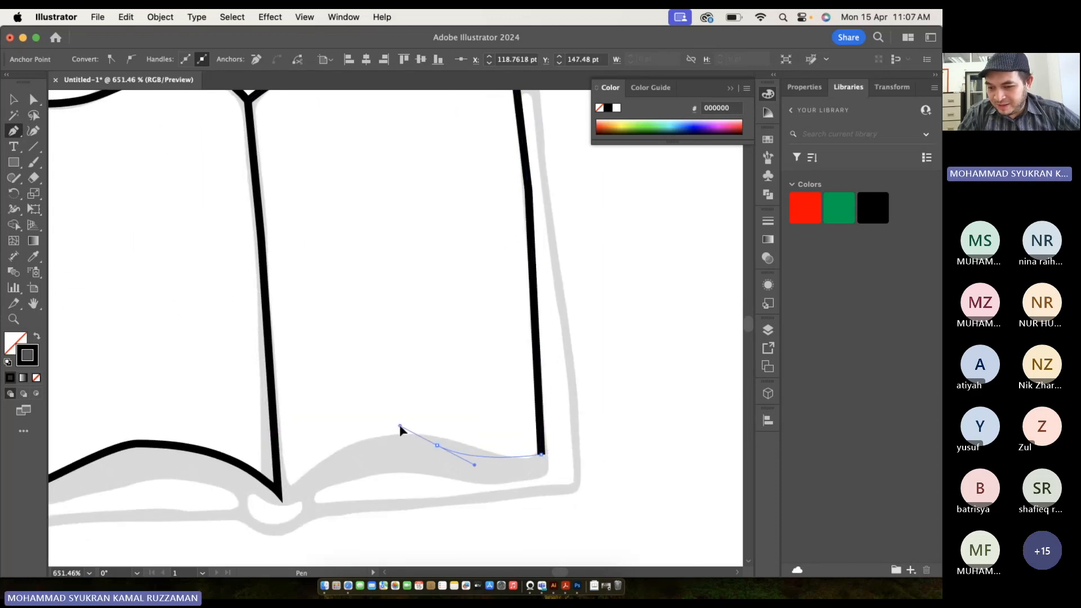
Trace the wavy bottom edge of the right page from its outer corner to the anchor at the foot of the spine.
{"action": "left_click_drag", "start_coordinate": [382, 437], "coordinate": [377, 438]}
{"action": "key", "text": "super+z"}
{"action": "left_click_drag", "start_coordinate": [512, 458], "coordinate": [499, 459]}
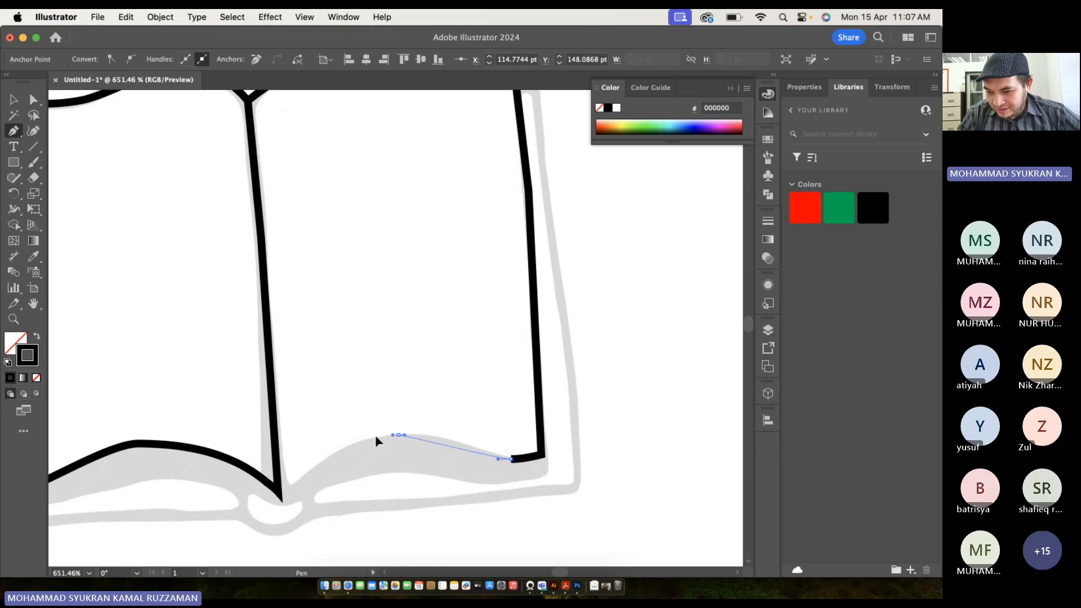
{"action": "left_click_drag", "start_coordinate": [363, 441], "coordinate": [362, 439]}
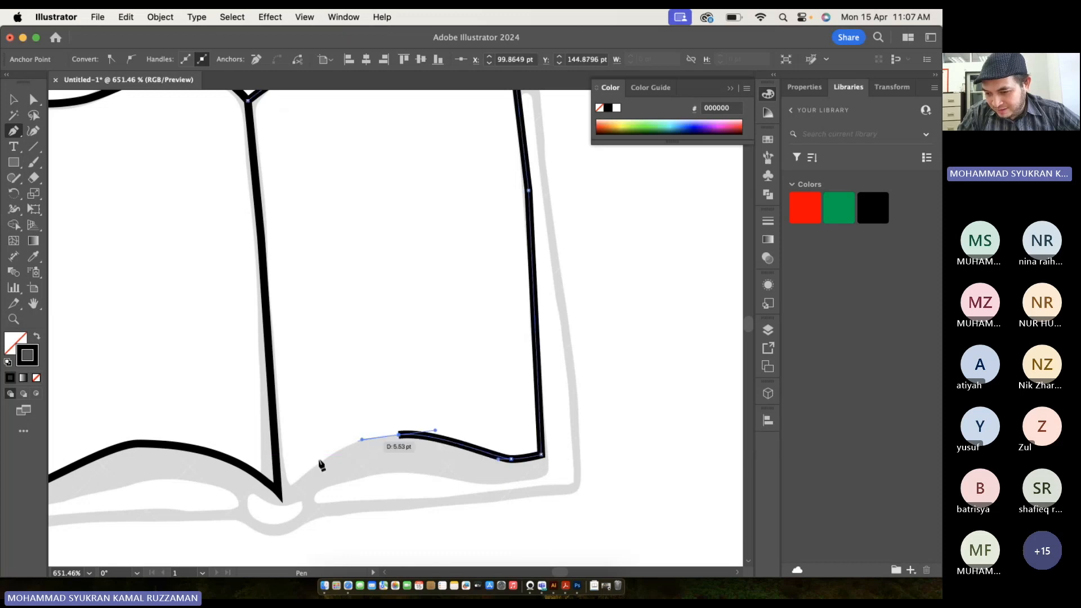
{"action": "left_click", "coordinate": [279, 493]}
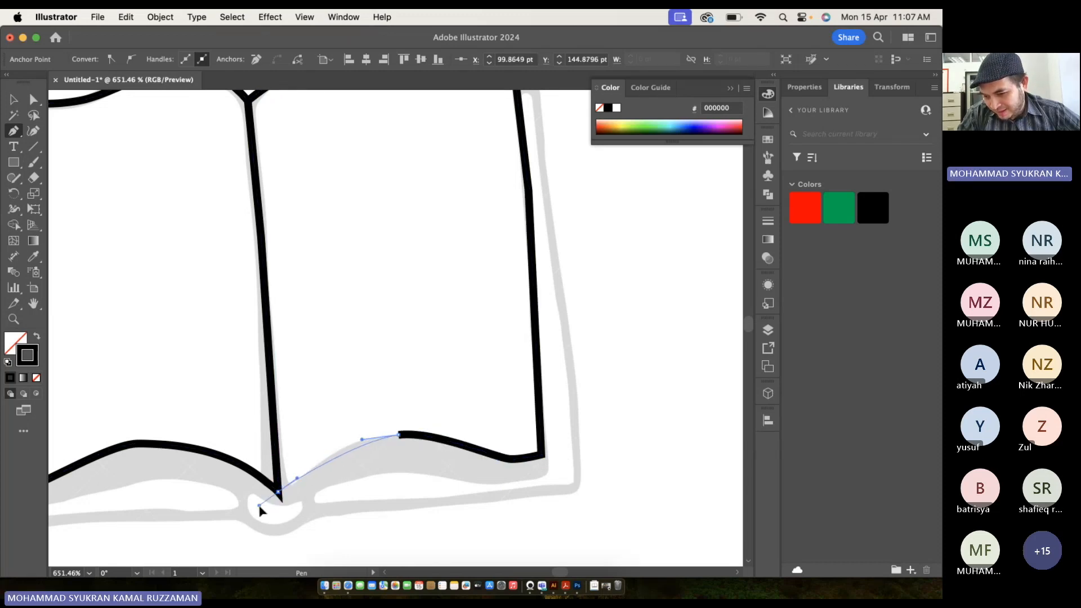
{"action": "left_click", "coordinate": [258, 506]}
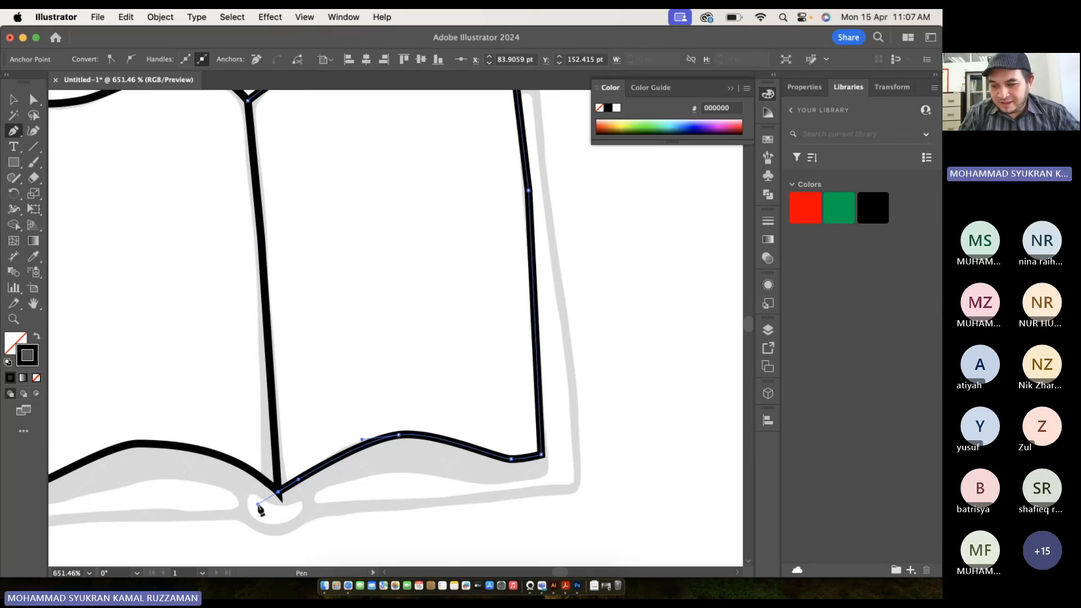
Start a new path on the left page's outer edge and trace the short top edge and corner of the left cover.
{"action": "scroll", "coordinate": [449, 493], "scroll_direction": "left", "scroll_amount": 6}
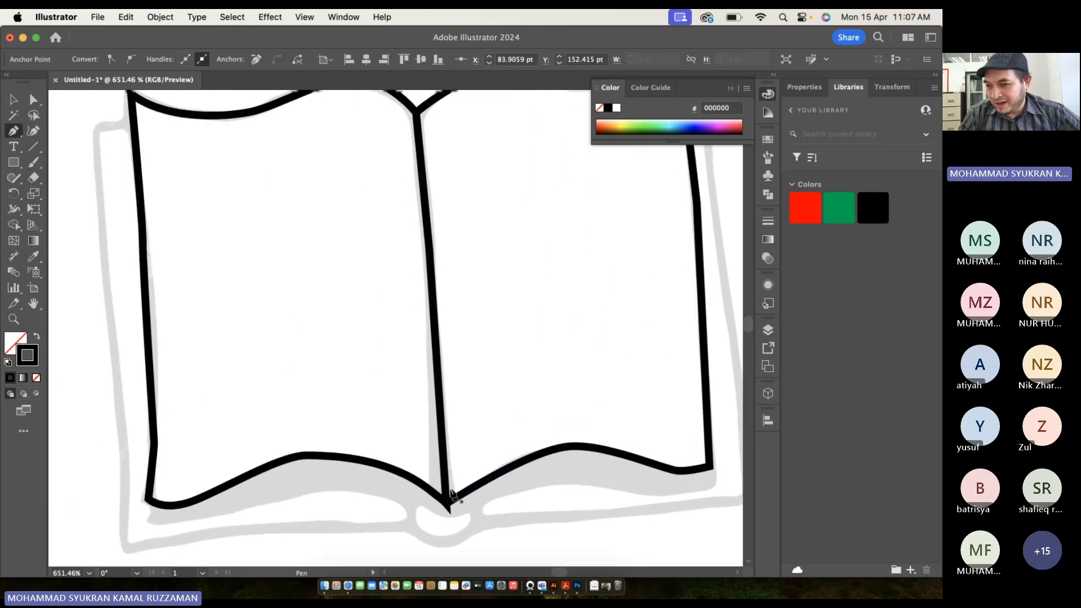
{"action": "scroll", "coordinate": [197, 175], "scroll_direction": "up", "scroll_amount": 5}
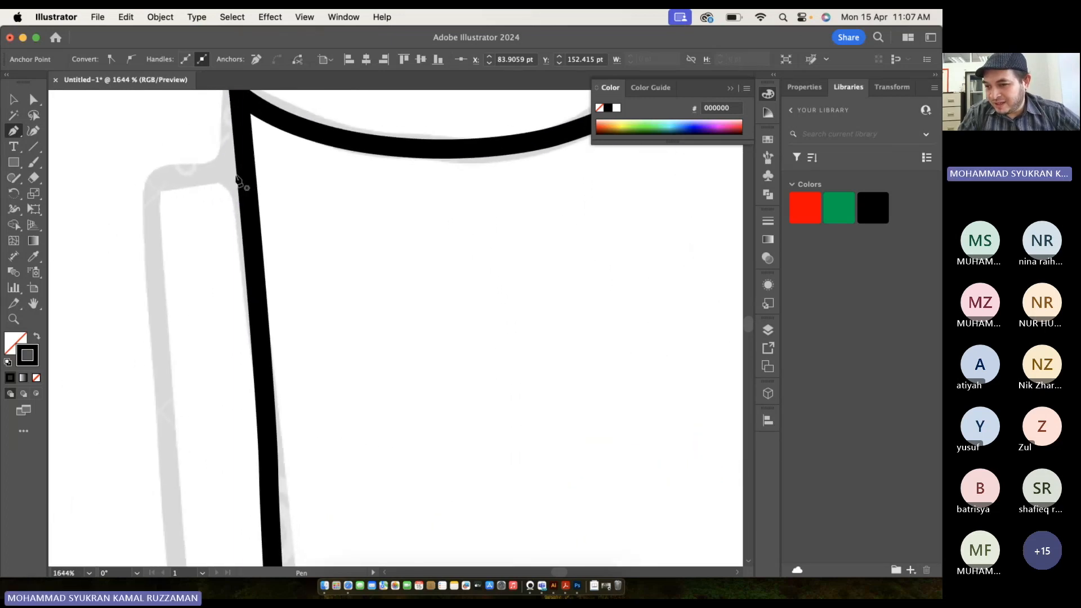
{"action": "left_click", "coordinate": [238, 167]}
{"action": "key", "text": "super+z"}
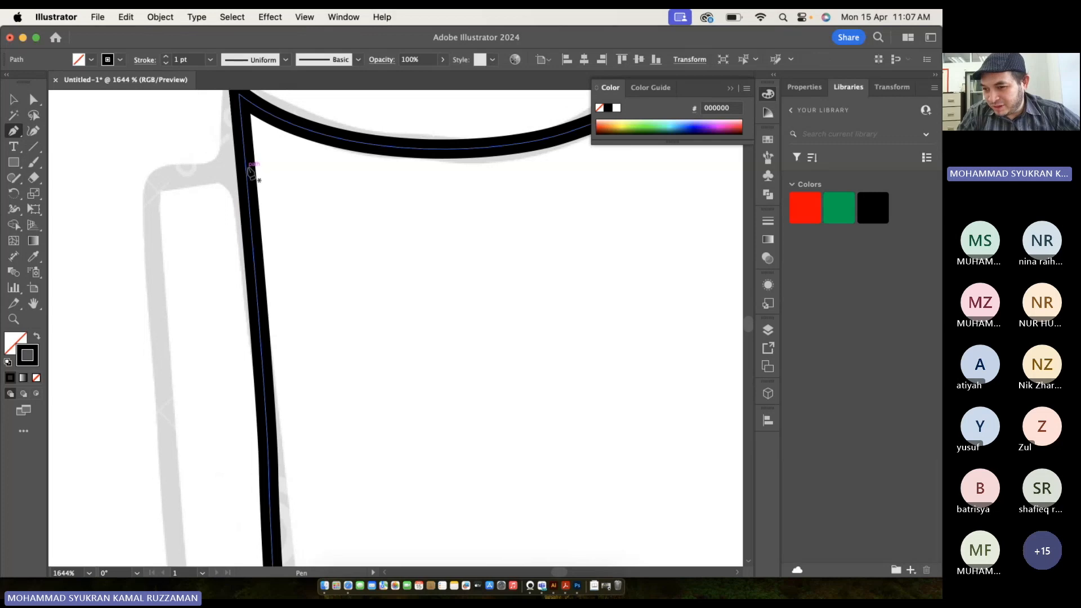
{"action": "left_click", "coordinate": [246, 169]}
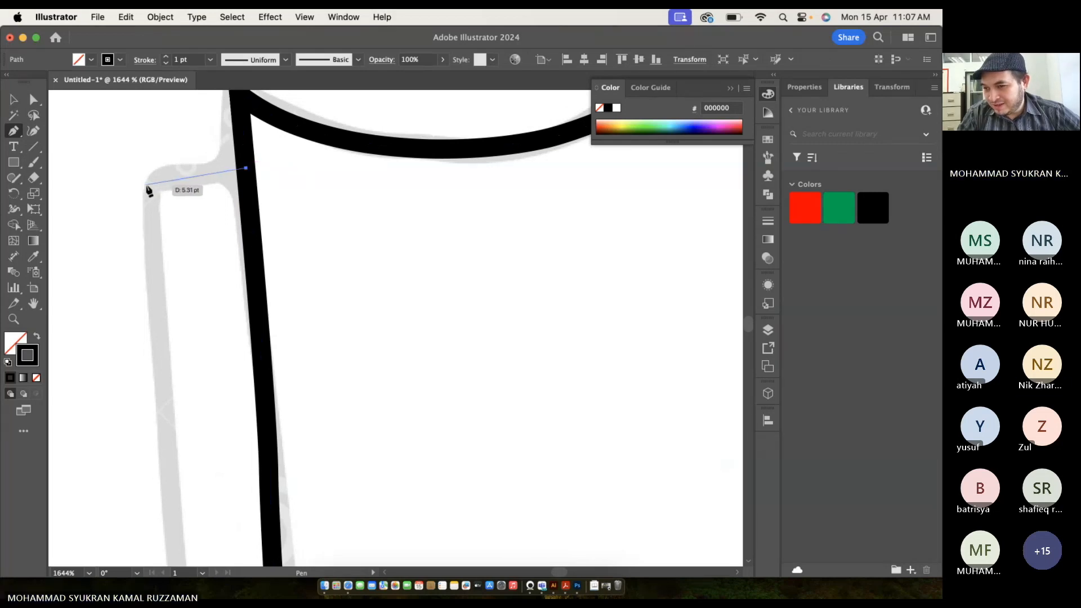
{"action": "left_click", "coordinate": [150, 188]}
{"action": "scroll", "coordinate": [148, 188], "scroll_direction": "down", "scroll_amount": 3}
{"action": "key", "text": "super+z"}
{"action": "left_click_drag", "start_coordinate": [145, 185], "coordinate": [148, 195]}
Continue the left cover path down its outer edge to the bottom corner.
{"action": "scroll", "coordinate": [149, 196], "scroll_direction": "down", "scroll_amount": 3}
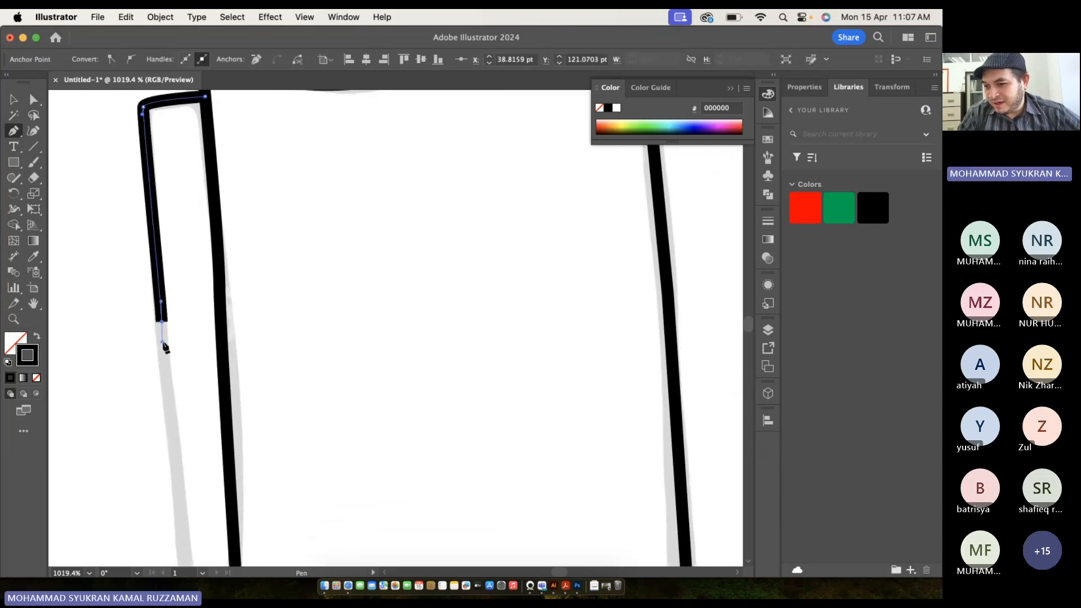
{"action": "scroll", "coordinate": [162, 344], "scroll_direction": "down", "scroll_amount": 5}
{"action": "left_click_drag", "start_coordinate": [171, 421], "coordinate": [168, 422]}
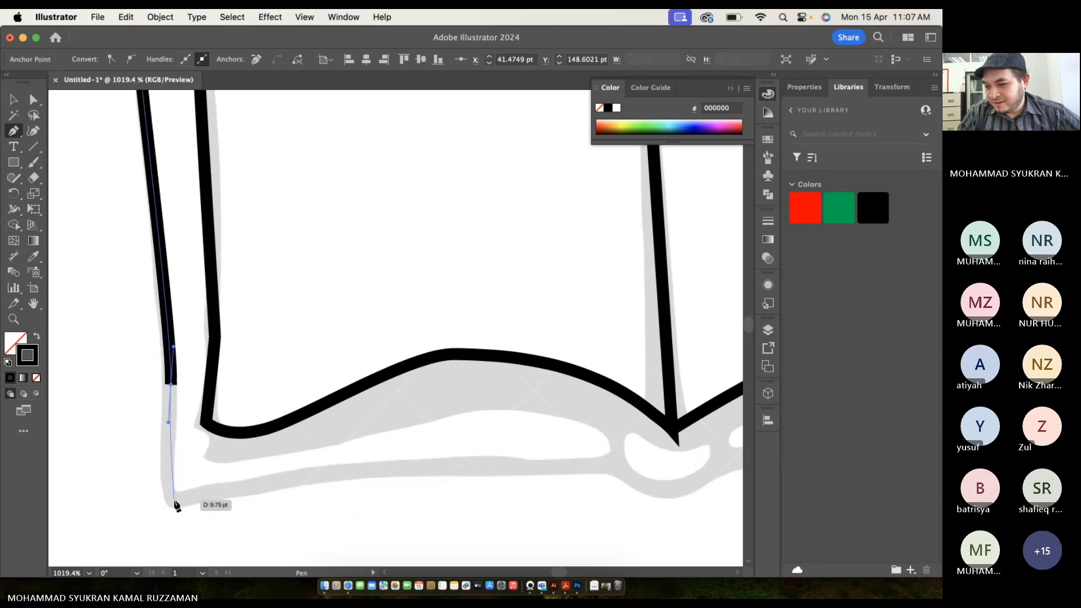
{"action": "left_click", "coordinate": [174, 500]}
Trace the bottom edge of the left cover from its outer corner to where the rounded spine begins.
{"action": "left_click_drag", "start_coordinate": [398, 471], "coordinate": [438, 473]}
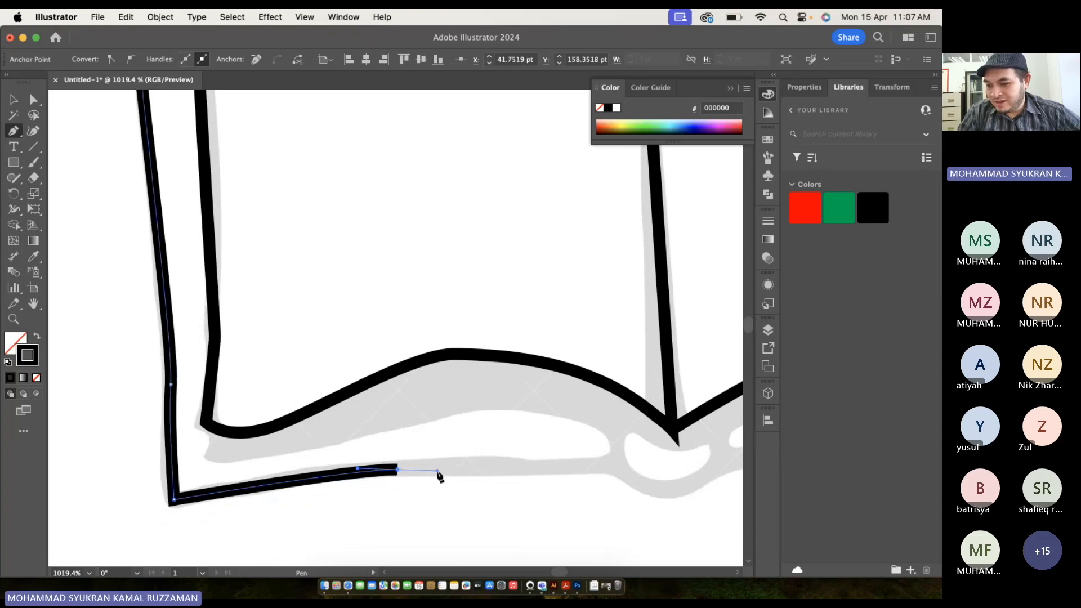
{"action": "left_click", "coordinate": [618, 466]}
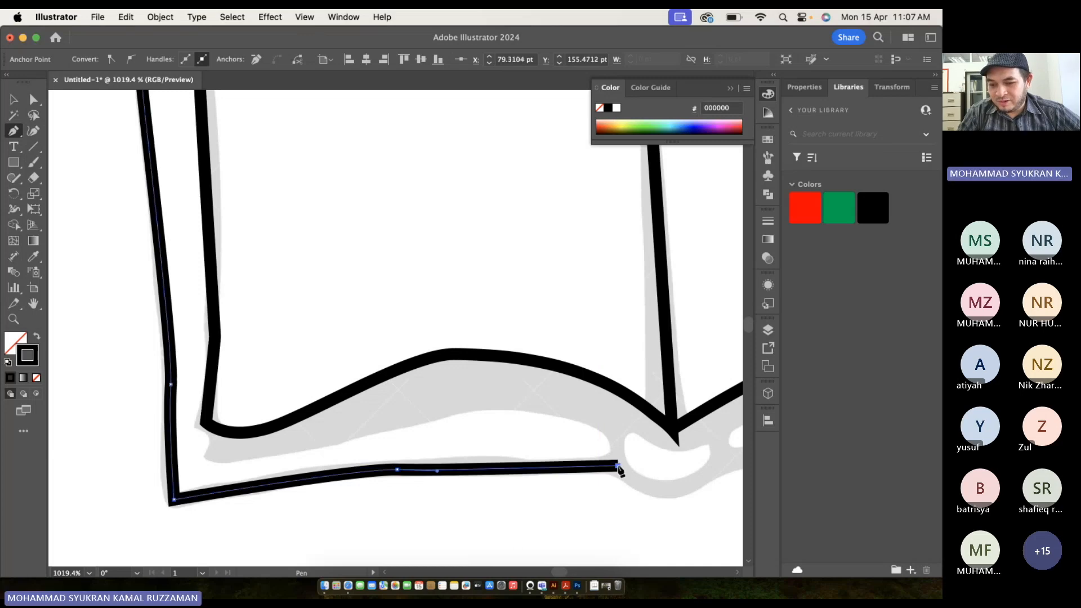
{"action": "key", "text": "super+z"}
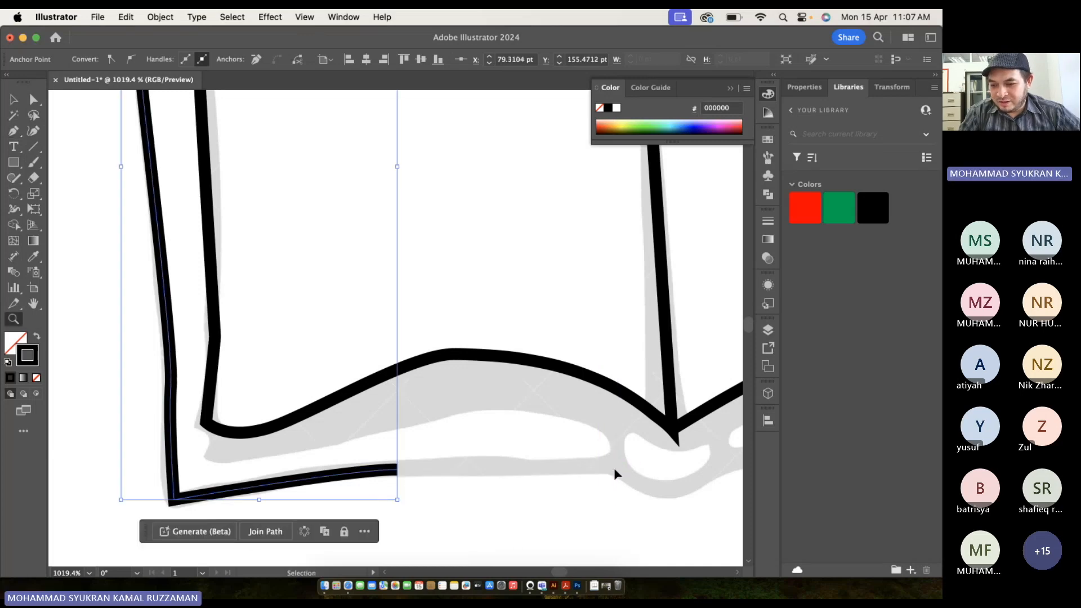
{"action": "left_click", "coordinate": [612, 471]}
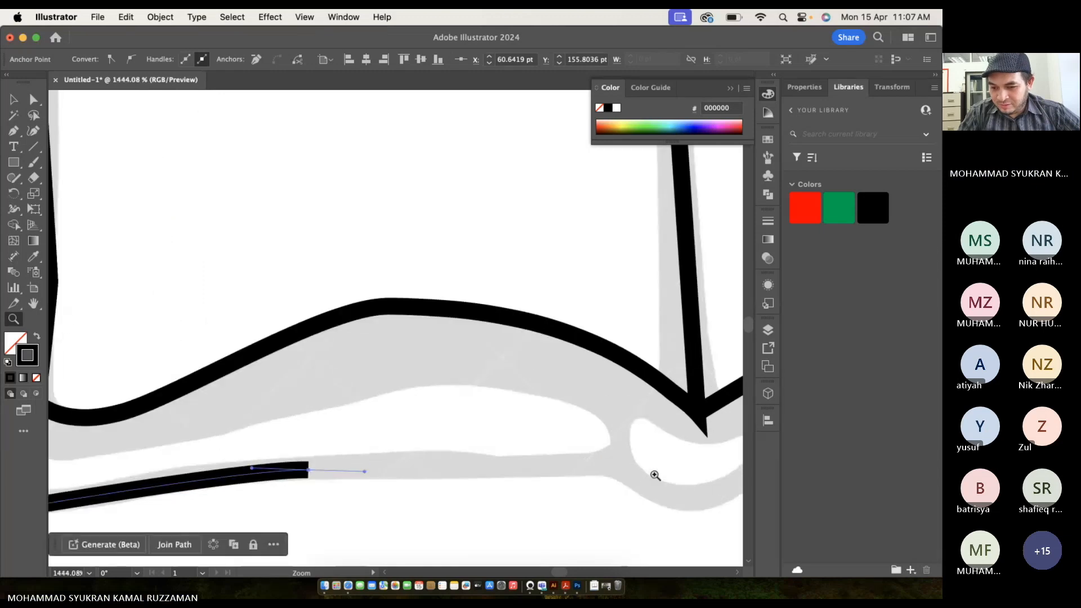
{"action": "left_click", "coordinate": [655, 475], "text": "alt"}
{"action": "left_click", "coordinate": [636, 474], "text": "alt"}
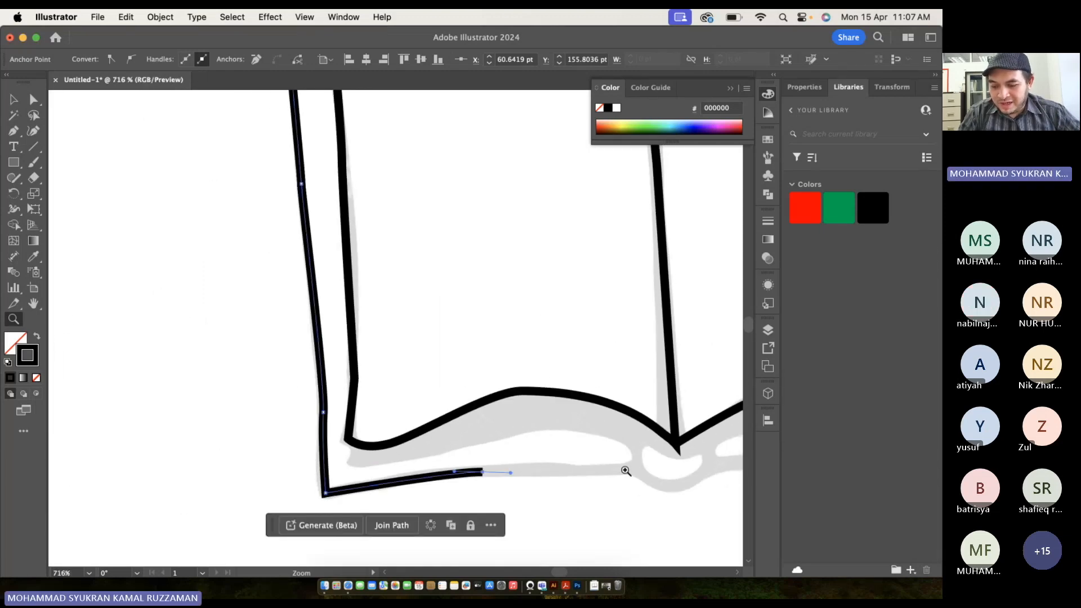
{"action": "key", "text": "p"}
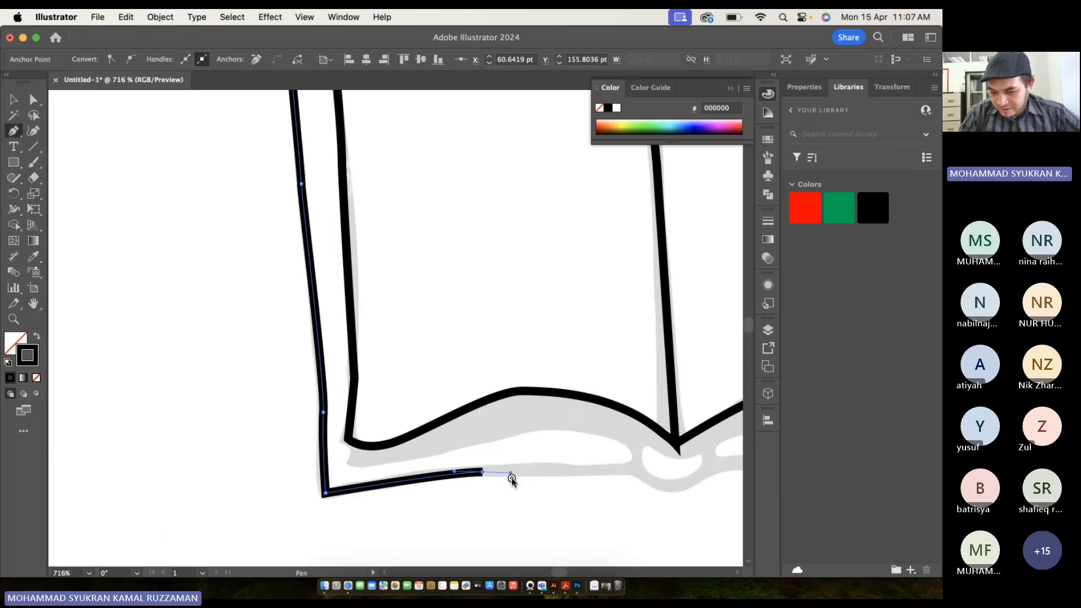
{"action": "left_click", "coordinate": [482, 472]}
{"action": "mouse_move", "coordinate": [635, 468]}
{"action": "left_mouse_down"}
{"action": "mouse_move", "coordinate": [646, 471]}
{"action": "mouse_move", "coordinate": [637, 468]}
{"action": "left_mouse_up"}
Extend the path up beside the spine, trace the lower curve of the left page stack and join it to the left page's bottom corner.
{"action": "left_click", "coordinate": [637, 447]}
{"action": "left_click_drag", "start_coordinate": [530, 429], "coordinate": [489, 446]}
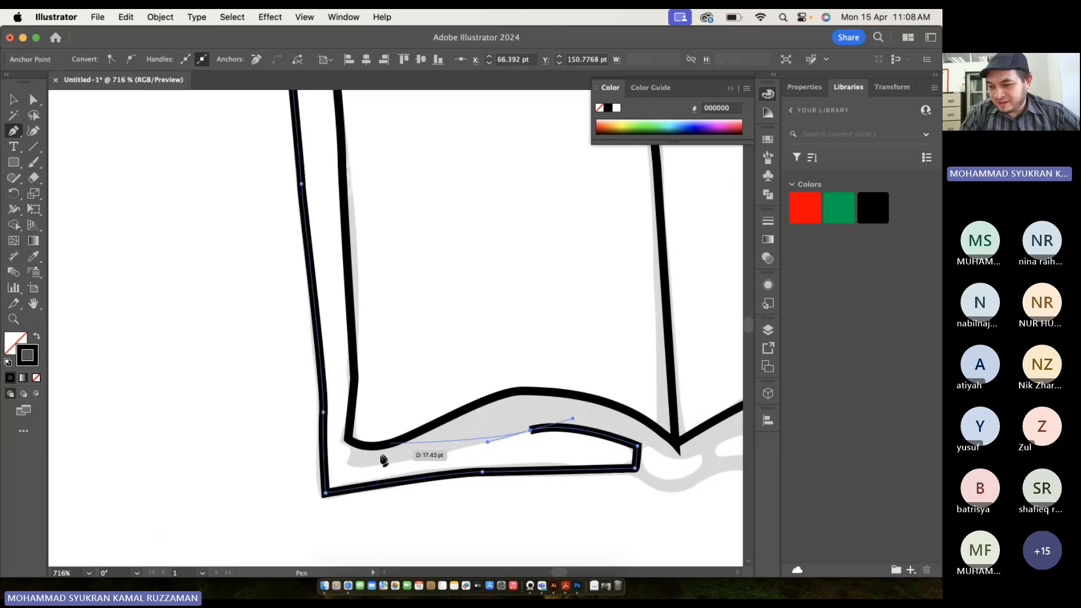
{"action": "left_click_drag", "start_coordinate": [382, 465], "coordinate": [350, 464]}
{"action": "left_click", "coordinate": [350, 464]}
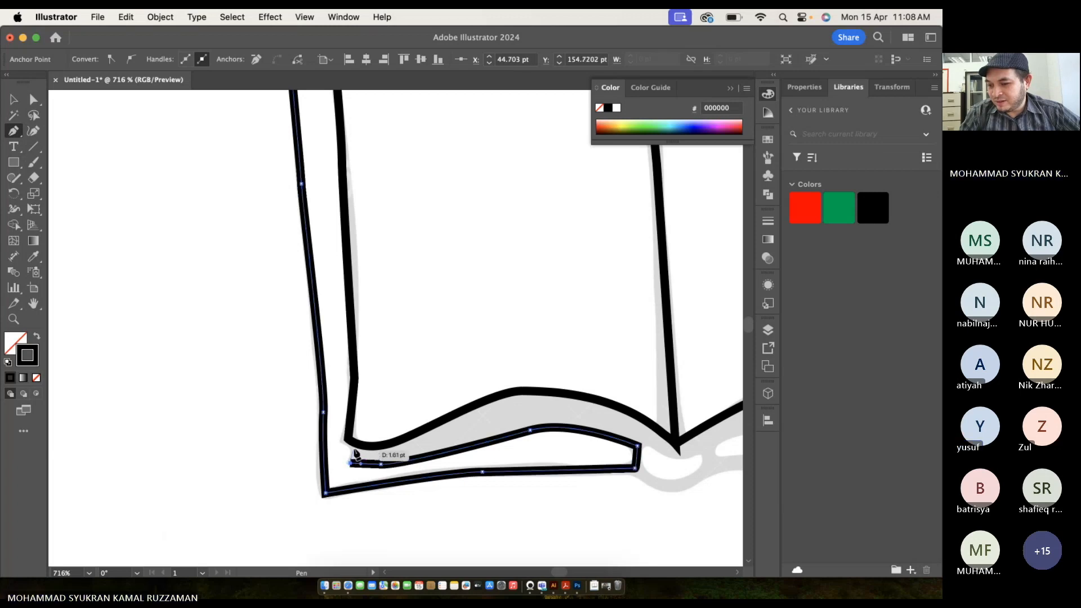
{"action": "scroll", "coordinate": [358, 449], "scroll_direction": "down", "scroll_amount": 5}
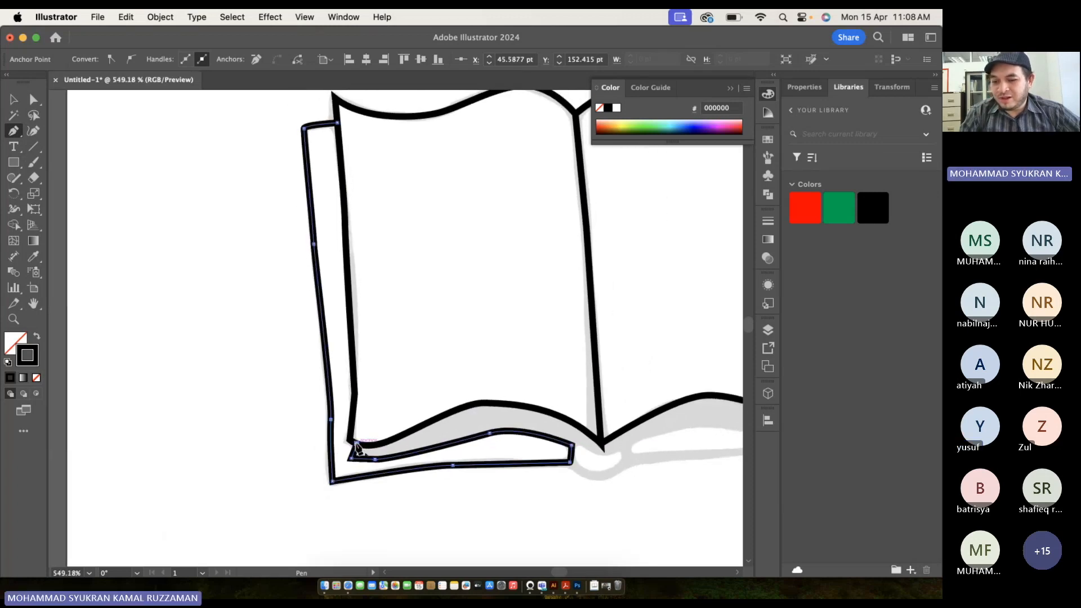
Trace the lower edge of the right page stack from the right page's bottom corner past the spine to the left stack, ending the path there.
{"action": "scroll", "coordinate": [358, 449], "scroll_direction": "right", "scroll_amount": 4}
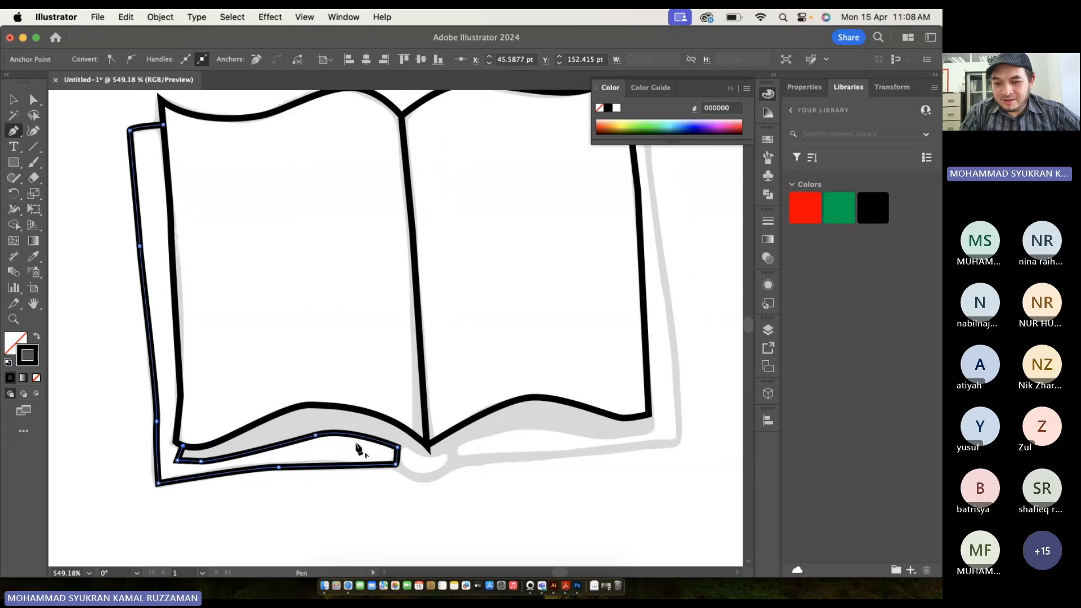
{"action": "left_click", "coordinate": [649, 415]}
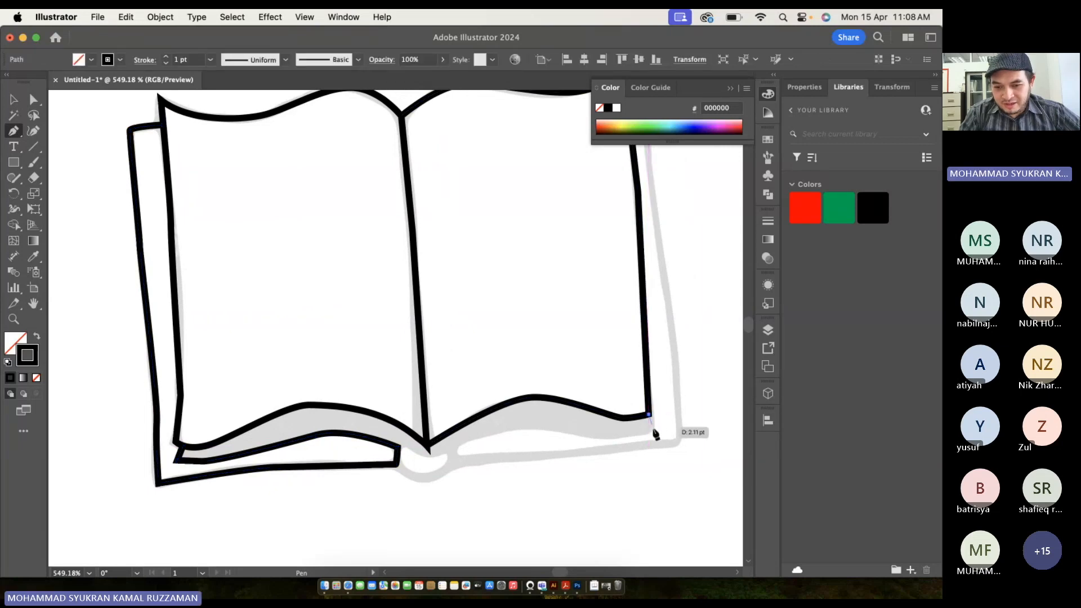
{"action": "left_click_drag", "start_coordinate": [595, 443], "coordinate": [594, 443]}
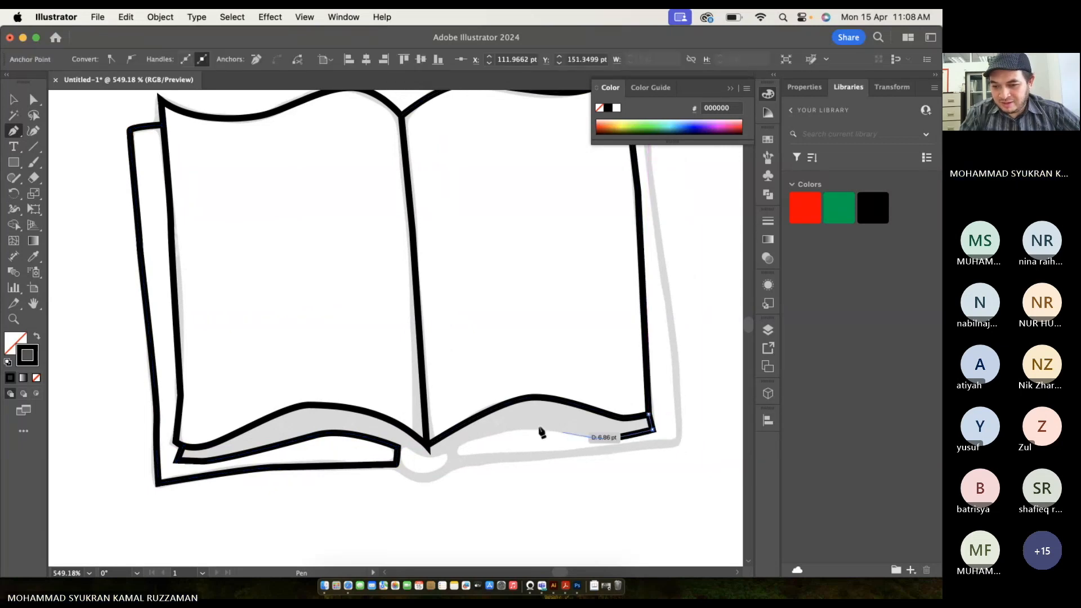
{"action": "left_click_drag", "start_coordinate": [519, 429], "coordinate": [498, 432]}
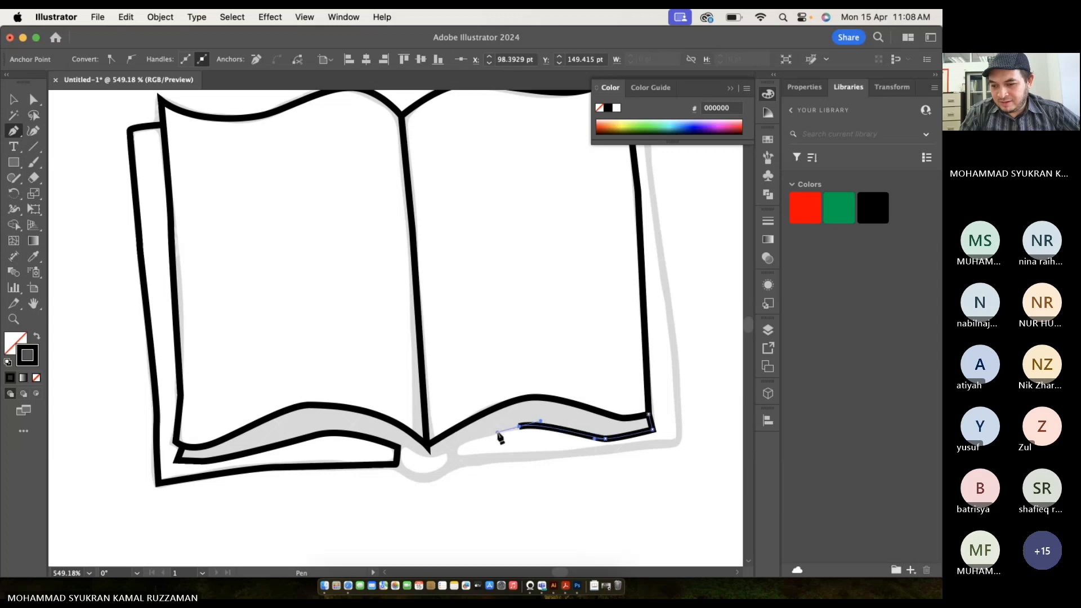
{"action": "left_click", "coordinate": [455, 449]}
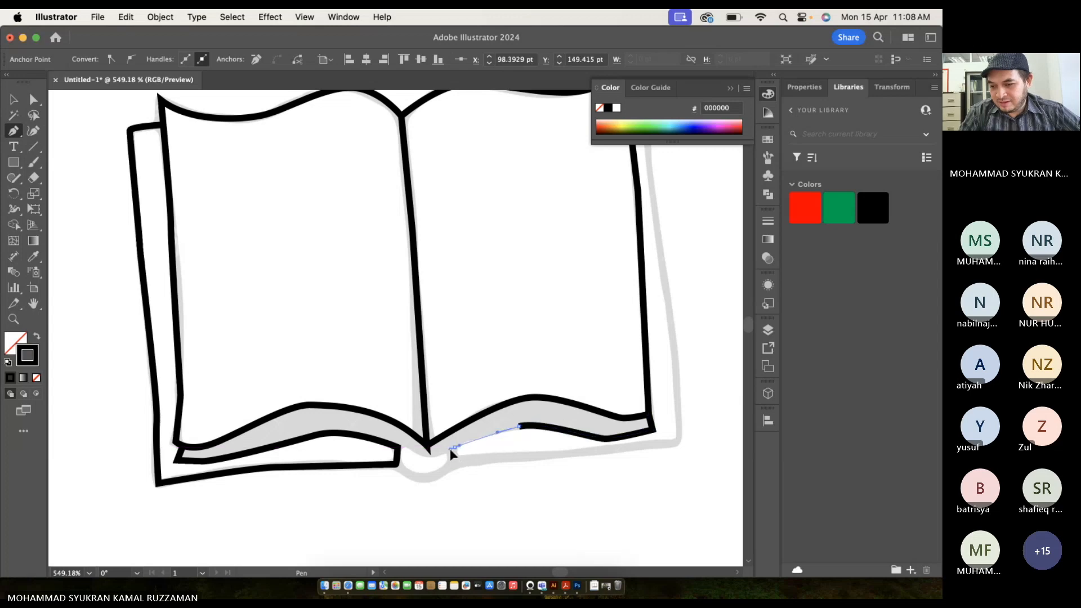
{"action": "left_click", "coordinate": [429, 455]}
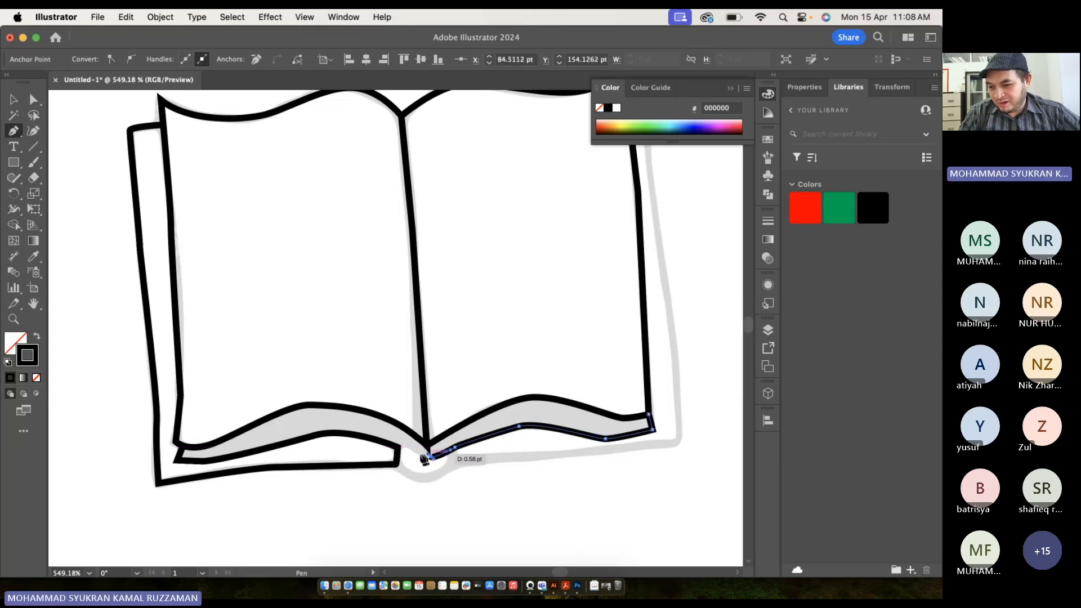
{"action": "left_click", "coordinate": [398, 448]}
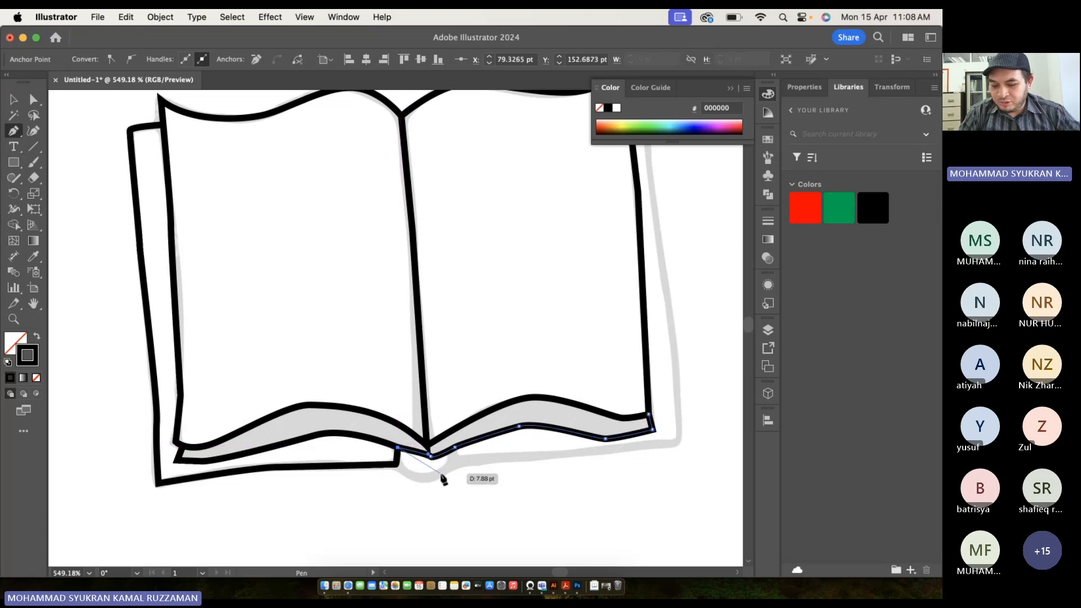
{"action": "key", "text": "Escape"}
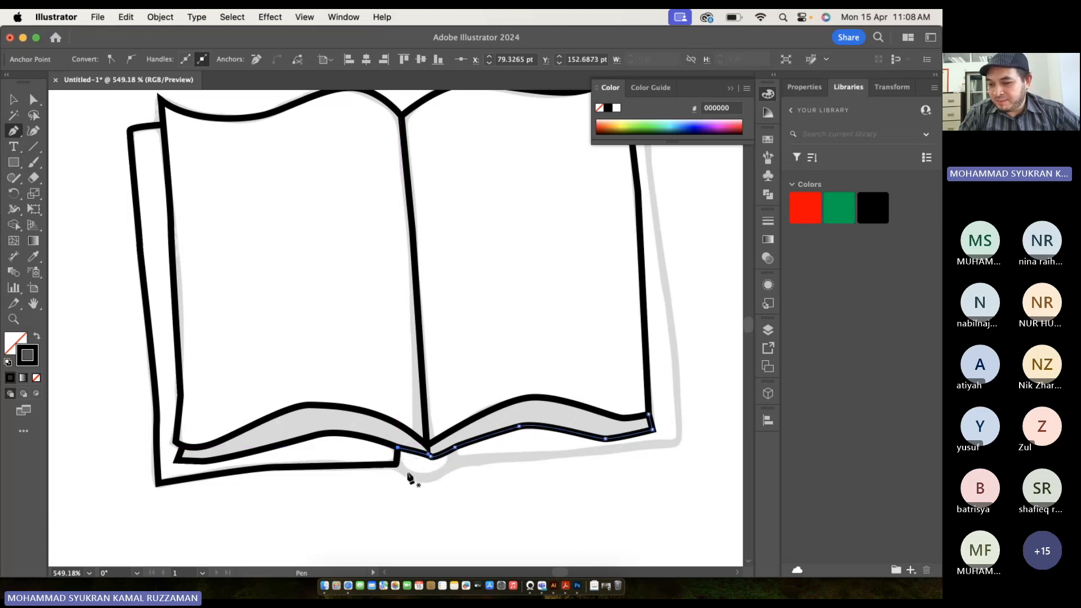
Trace the rounded spine underside from the left cover's inner corner, continuing along the right cover's bottom edge to its outer corner.
{"action": "left_click", "coordinate": [396, 465]}
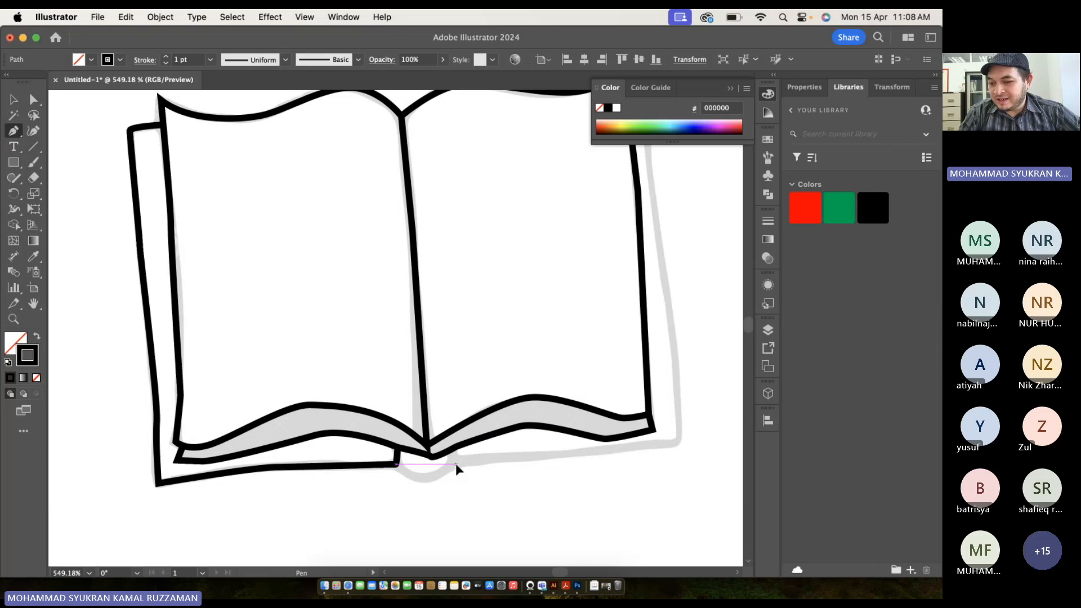
{"action": "left_click_drag", "start_coordinate": [477, 443], "coordinate": [496, 443]}
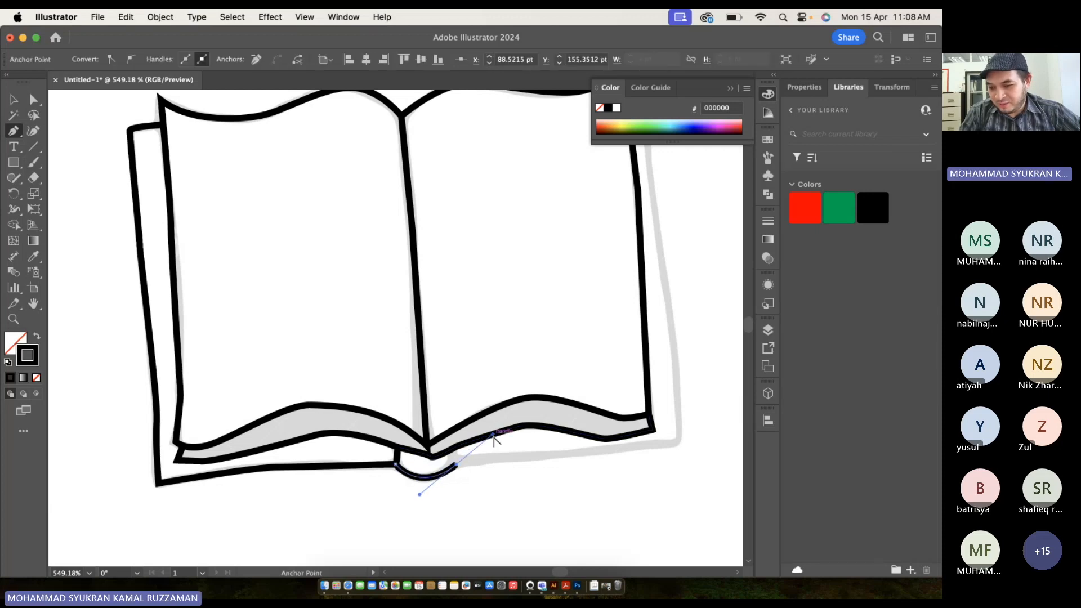
{"action": "left_click_drag", "start_coordinate": [493, 439], "coordinate": [508, 458]}
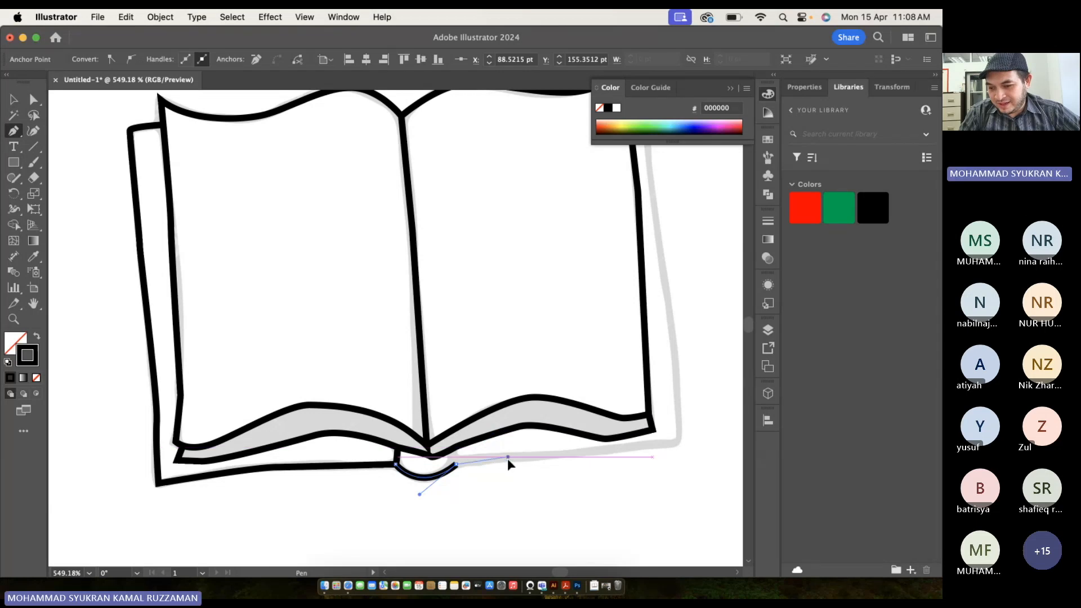
{"action": "left_click", "coordinate": [672, 454]}
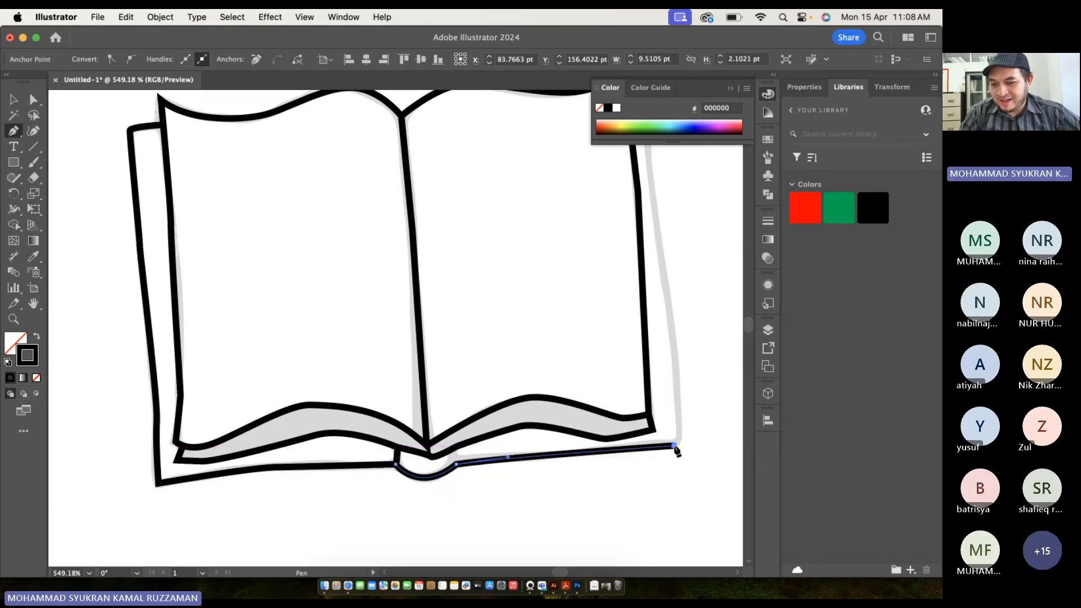
Trace the right cover's outer edge up to its top corner and join it to the right page's outer edge.
{"action": "scroll", "coordinate": [676, 453], "scroll_direction": "up", "scroll_amount": 5}
{"action": "scroll", "coordinate": [676, 453], "scroll_direction": "right", "scroll_amount": 5}
{"action": "scroll", "coordinate": [677, 451], "scroll_direction": "down", "scroll_amount": 3}
{"action": "scroll", "coordinate": [677, 451], "scroll_direction": "right", "scroll_amount": 3}
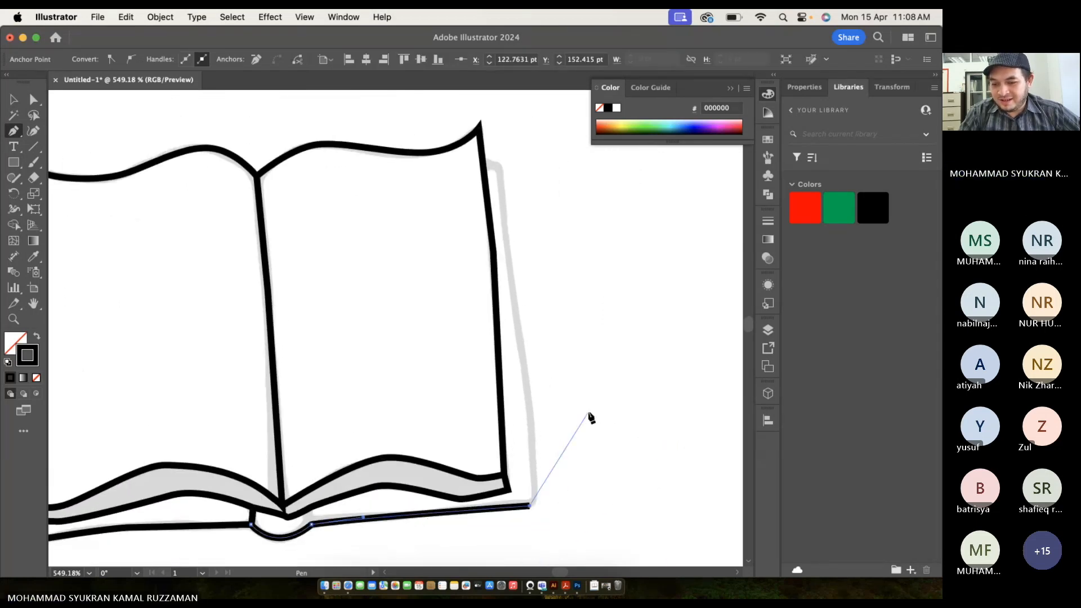
{"action": "left_click", "coordinate": [516, 390]}
{"action": "scroll", "coordinate": [514, 386], "scroll_direction": "up", "scroll_amount": 5}
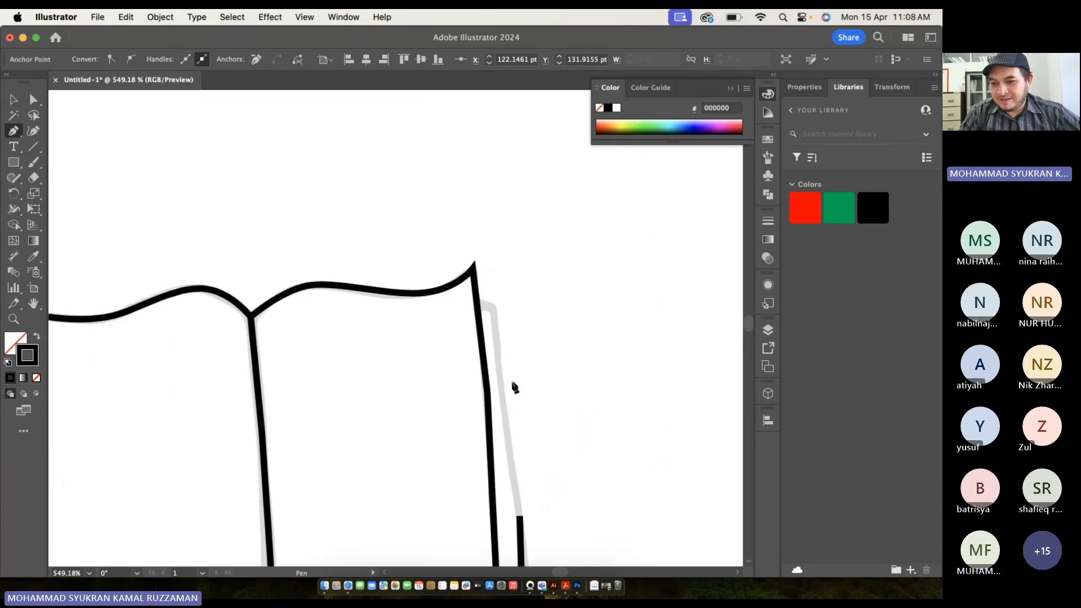
{"action": "left_click", "coordinate": [493, 307]}
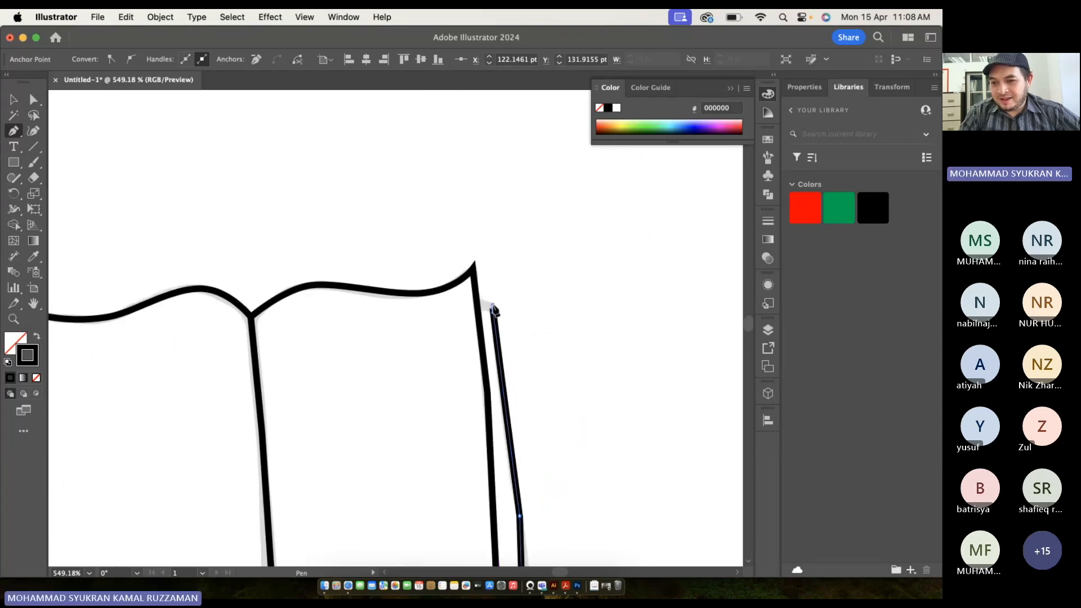
{"action": "left_click", "coordinate": [477, 305]}
{"action": "scroll", "coordinate": [477, 307], "scroll_direction": "down", "scroll_amount": 5}
{"action": "scroll", "coordinate": [476, 314], "scroll_direction": "down", "scroll_amount": 4}
{"action": "scroll", "coordinate": [396, 393], "scroll_direction": "up", "scroll_amount": 6}
{"action": "scroll", "coordinate": [396, 392], "scroll_direction": "up", "scroll_amount": 1}
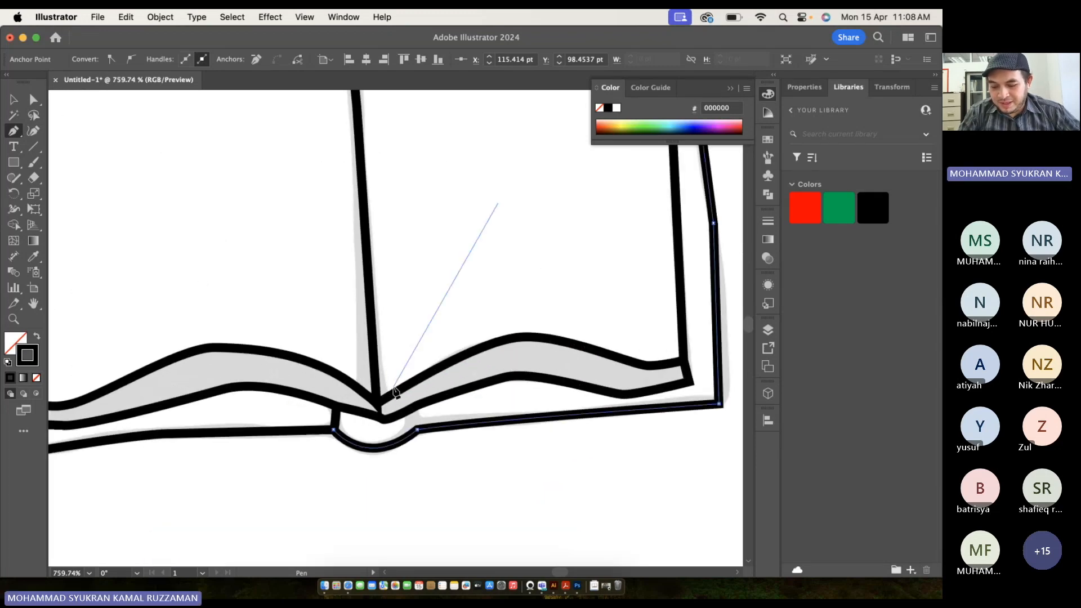
Draw a short segment from the right page stack's lower edge to the right cover's inner corner at the spine, and deselect it.
{"action": "key", "text": "Escape"}
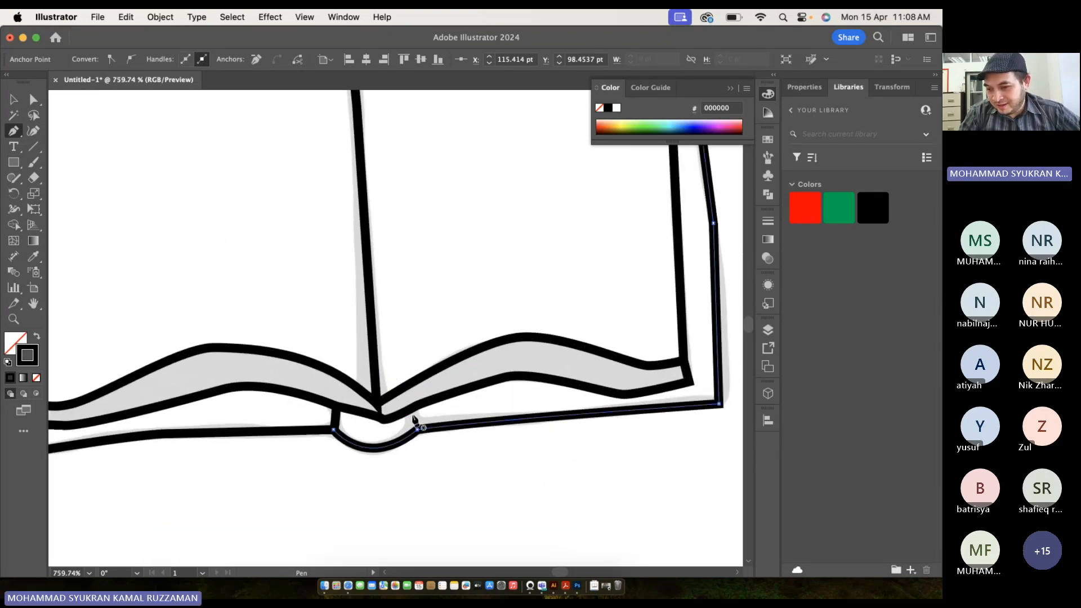
{"action": "left_click", "coordinate": [409, 411]}
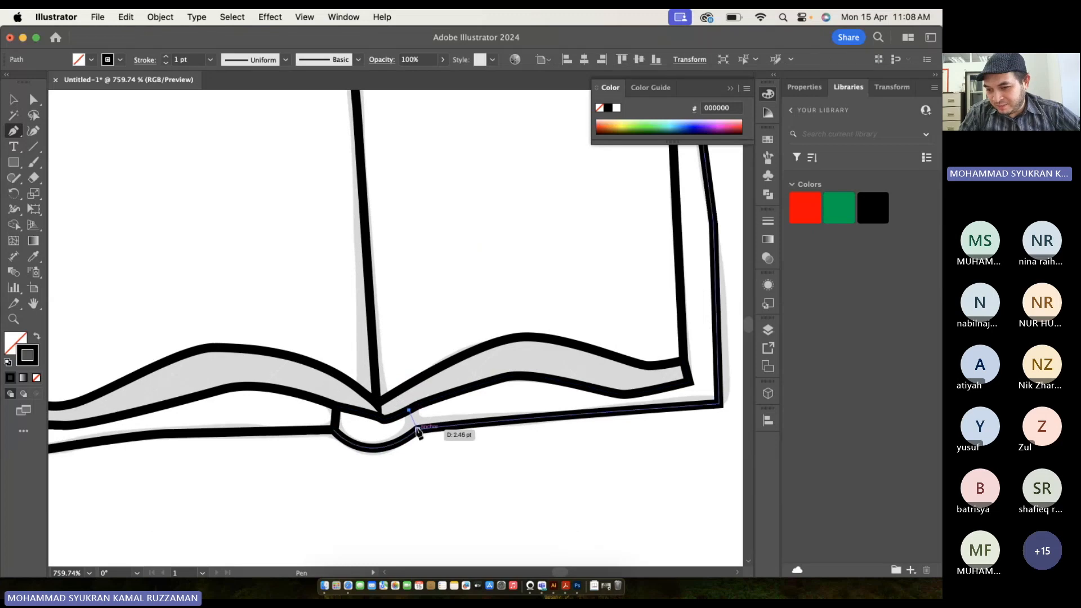
{"action": "left_click", "coordinate": [417, 432]}
{"action": "scroll", "coordinate": [417, 435], "scroll_direction": "down", "scroll_amount": 6}
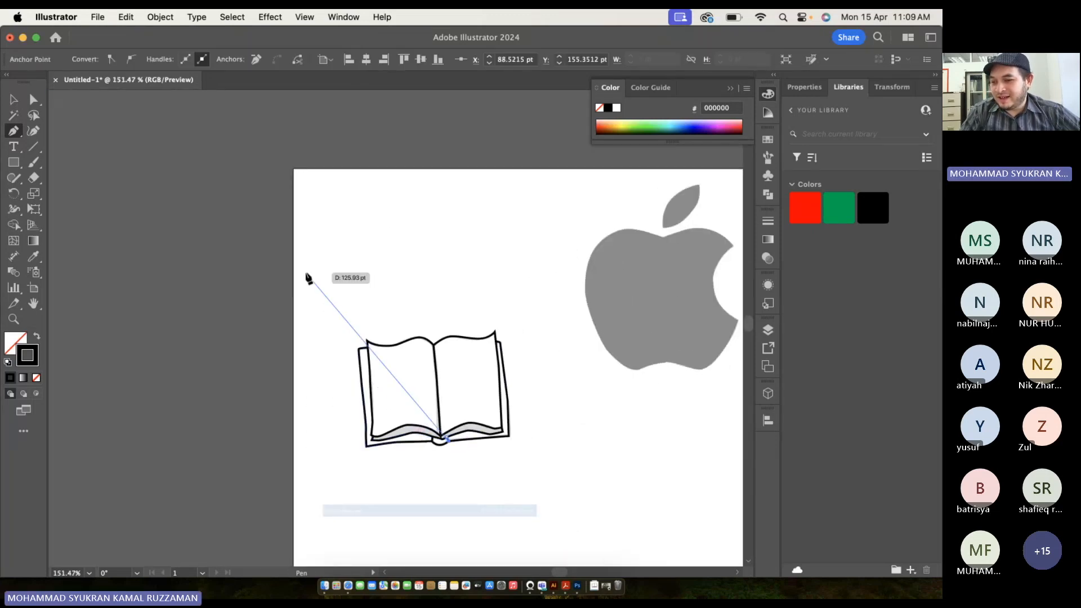
{"action": "scroll", "coordinate": [306, 277], "scroll_direction": "down", "scroll_amount": 3}
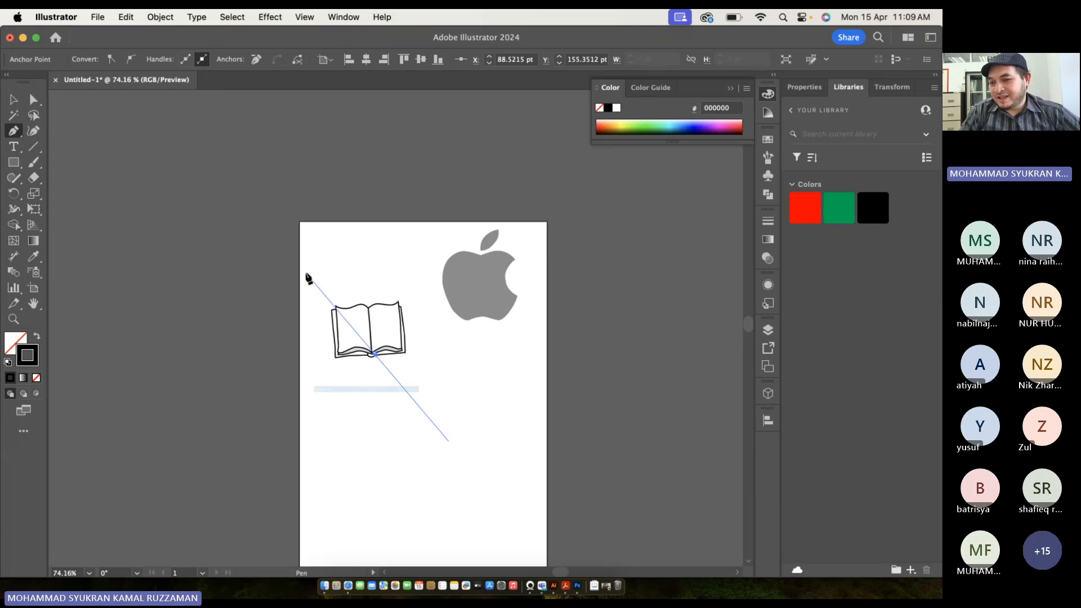
{"action": "scroll", "coordinate": [307, 278], "scroll_direction": "left", "scroll_amount": 3}
{"action": "left_click", "coordinate": [16, 100]}
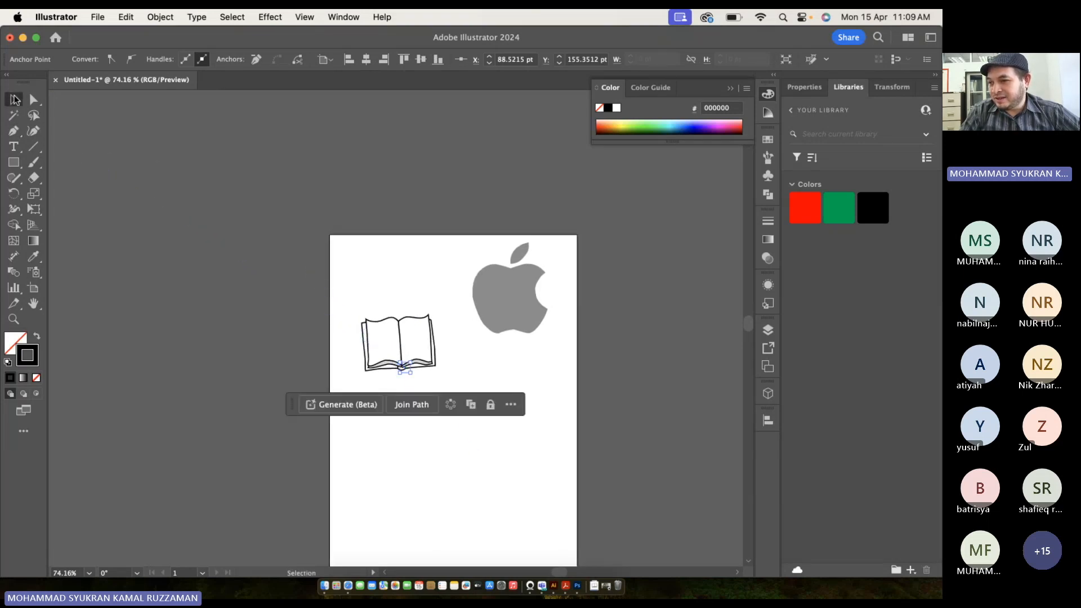
{"action": "left_click", "coordinate": [269, 249]}
{"action": "scroll", "coordinate": [386, 347], "scroll_direction": "up", "scroll_amount": 5}
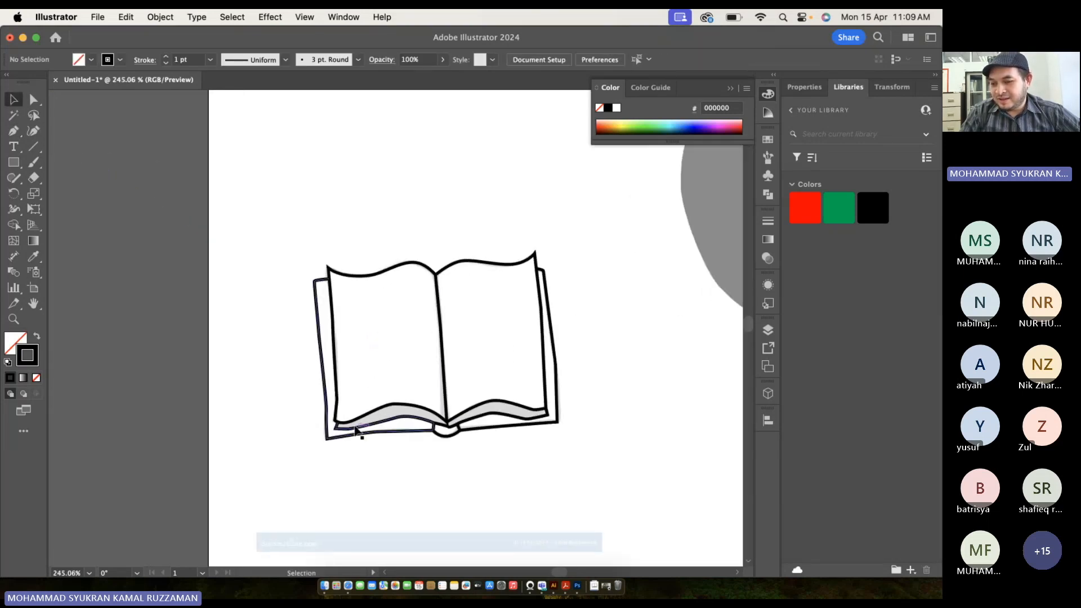
{"action": "scroll", "coordinate": [344, 325], "scroll_direction": "down", "scroll_amount": 3}
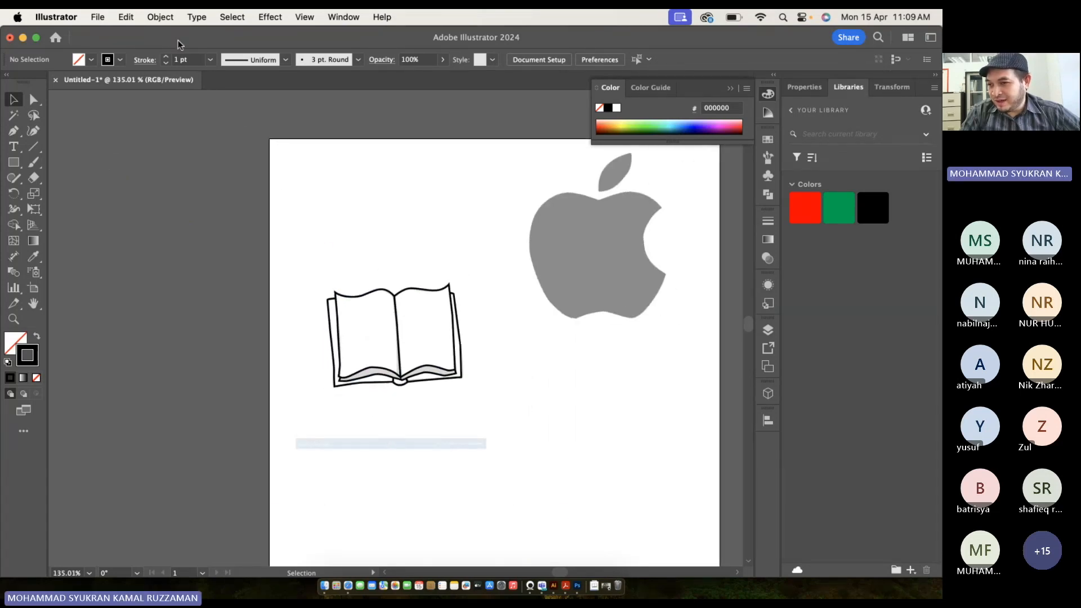
Unlock the faded book template image and delete it, leaving only the traced outlines.
{"action": "left_click", "coordinate": [160, 17]}
{"action": "left_click", "coordinate": [192, 139]}
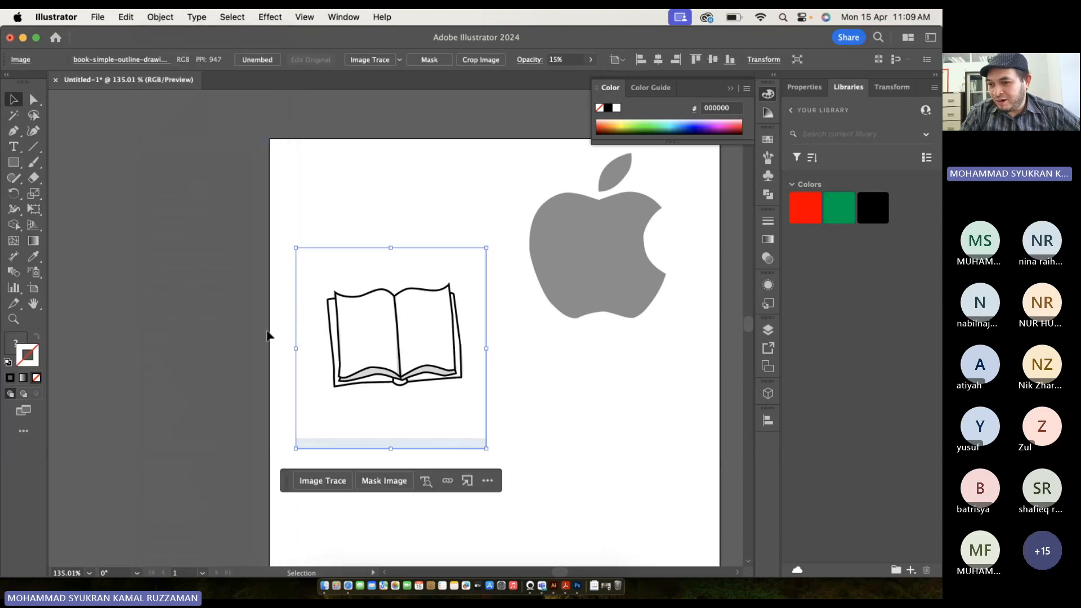
{"action": "left_click", "coordinate": [258, 449]}
{"action": "left_click_drag", "start_coordinate": [440, 423], "coordinate": [179, 297]}
{"action": "scroll", "coordinate": [232, 374], "scroll_direction": "down", "scroll_amount": 5}
{"action": "key", "text": "Delete"}
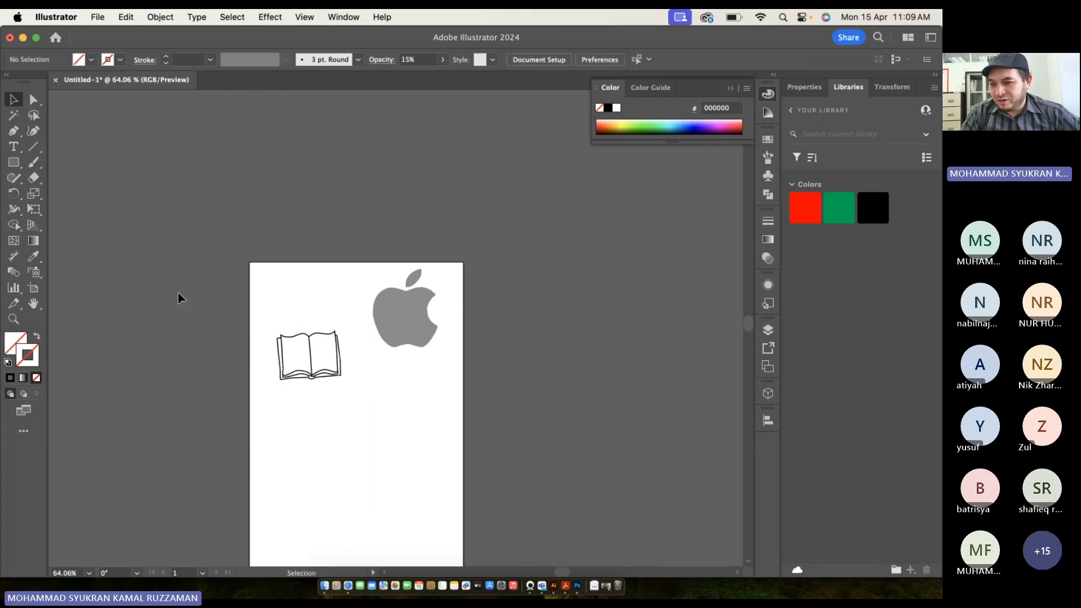
Try to move individual outlines of the book's left side away from the drawing, and undo the moves.
{"action": "scroll", "coordinate": [179, 297], "scroll_direction": "up", "scroll_amount": 5}
{"action": "scroll", "coordinate": [345, 345], "scroll_direction": "up", "scroll_amount": 3}
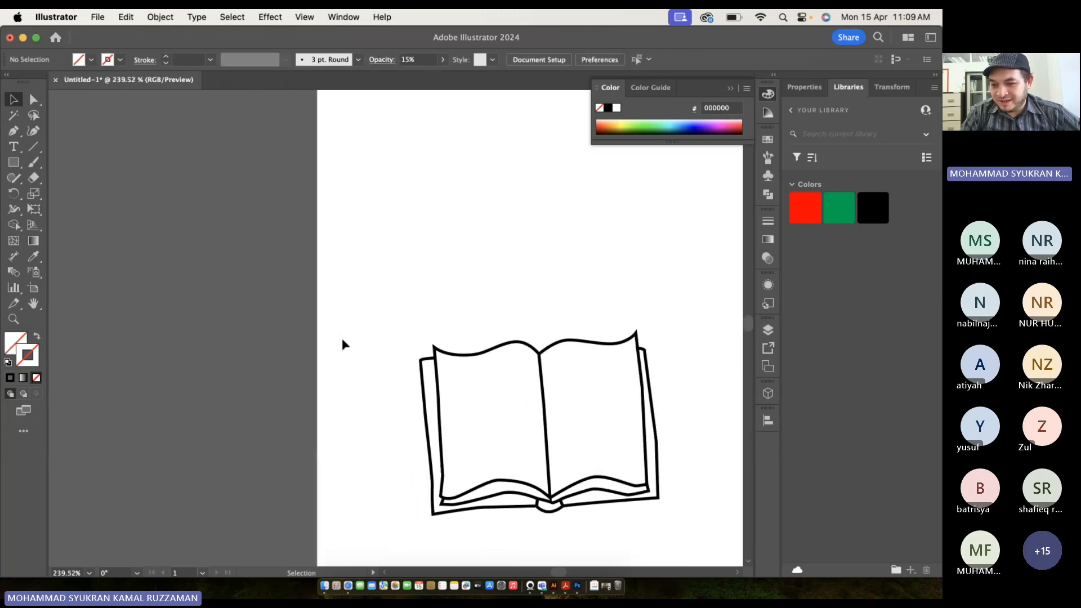
{"action": "left_click_drag", "start_coordinate": [331, 298], "coordinate": [623, 530]}
{"action": "left_click", "coordinate": [666, 461]}
{"action": "left_click_drag", "start_coordinate": [329, 293], "coordinate": [407, 403]}
{"action": "left_click", "coordinate": [380, 412]}
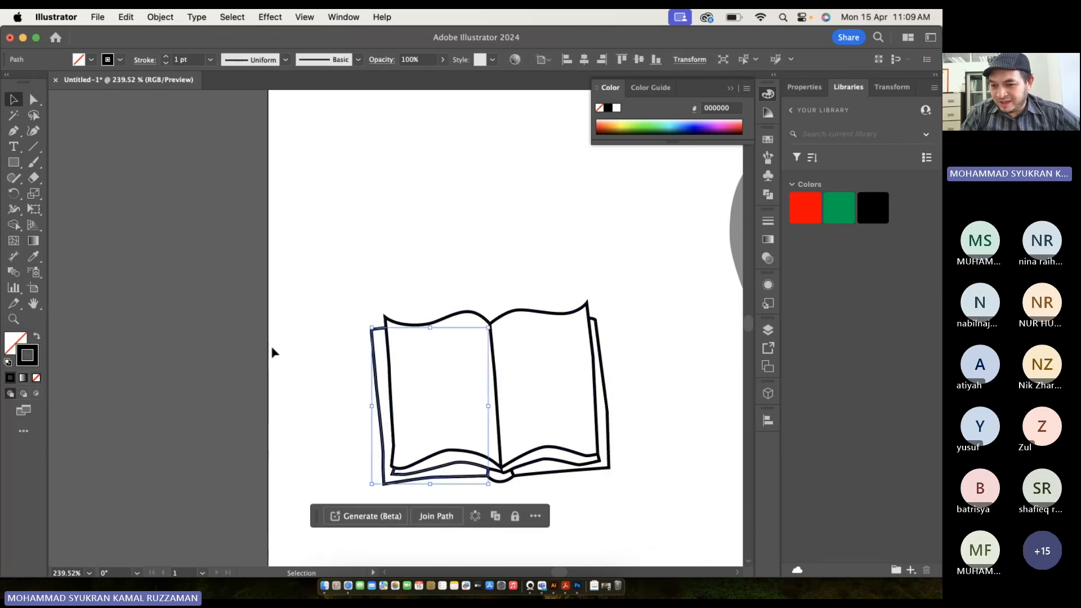
{"action": "left_click_drag", "start_coordinate": [415, 326], "coordinate": [329, 211]}
{"action": "key", "text": "super+z"}
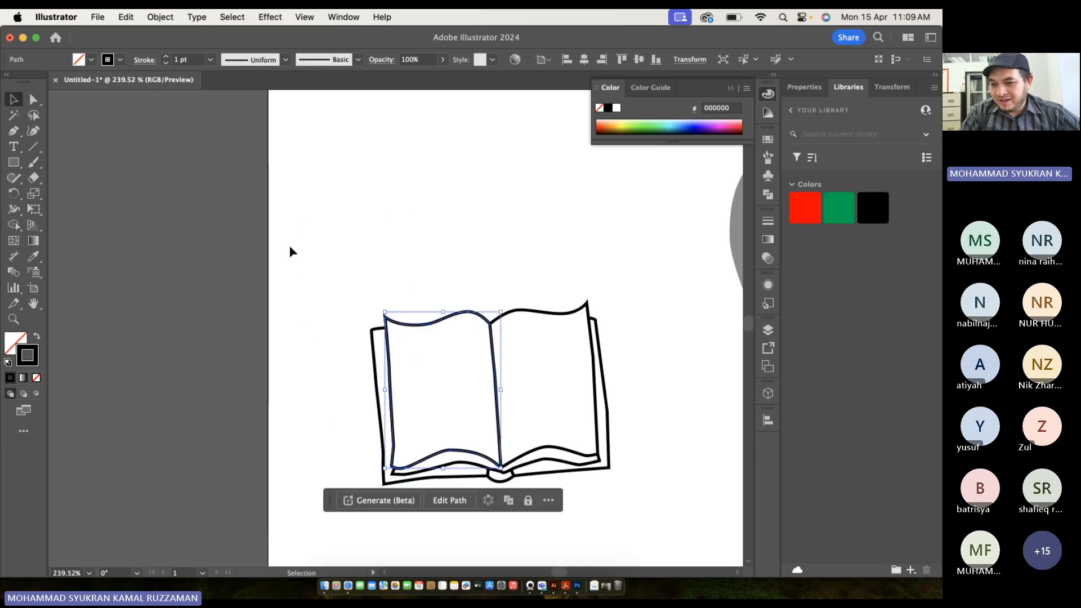
{"action": "left_click", "coordinate": [289, 246]}
Select the left cover's top end anchor with the Direct Selection tool where it meets the left page's outer edge.
{"action": "scroll", "coordinate": [407, 383], "scroll_direction": "up", "scroll_amount": 5}
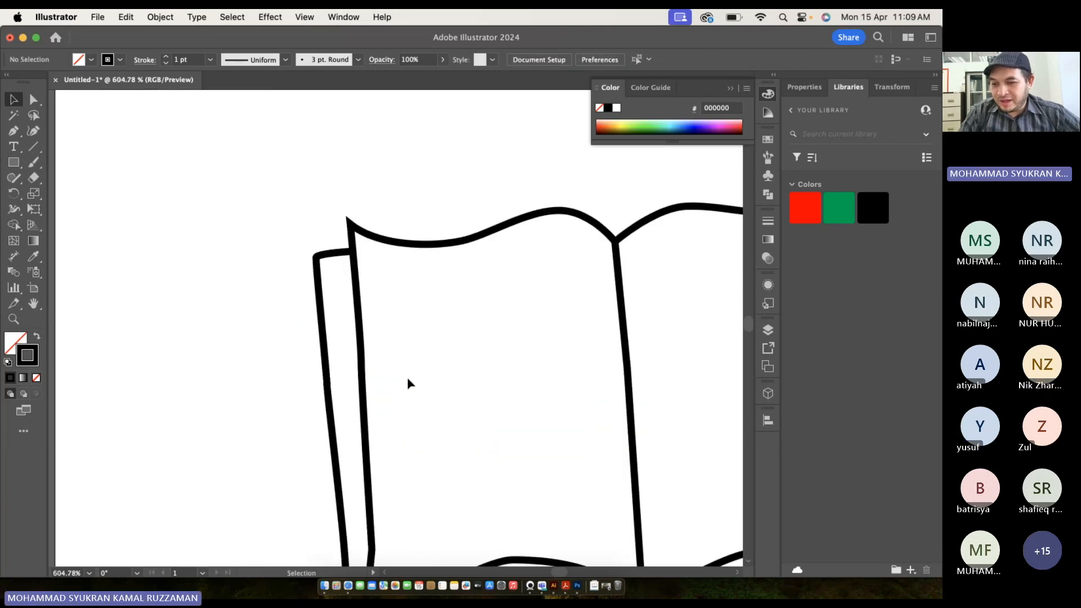
{"action": "scroll", "coordinate": [407, 380], "scroll_direction": "up", "scroll_amount": 1}
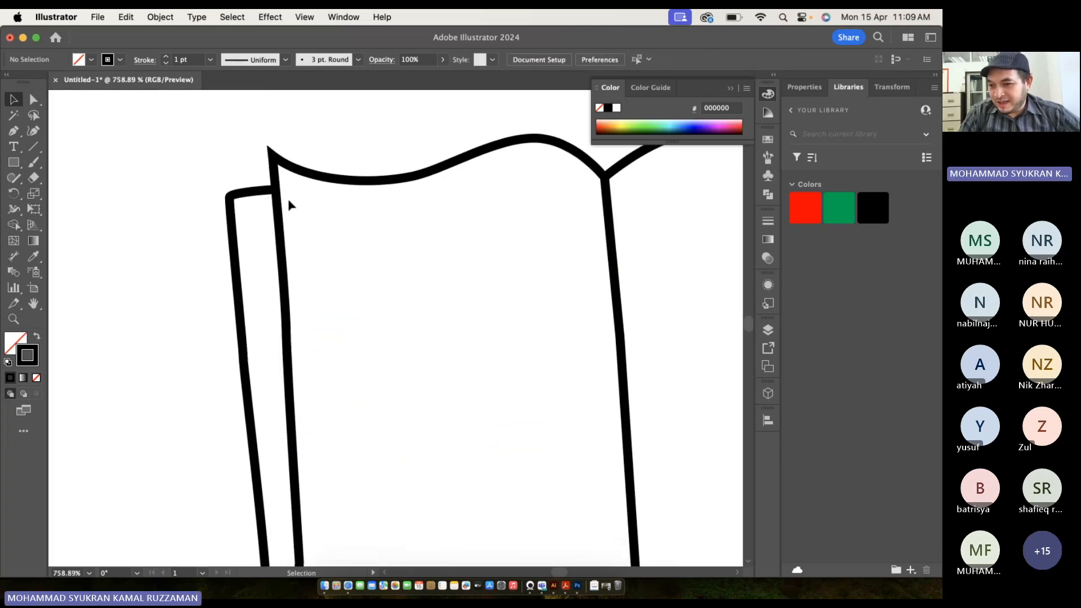
{"action": "scroll", "coordinate": [288, 198], "scroll_direction": "up", "scroll_amount": 5}
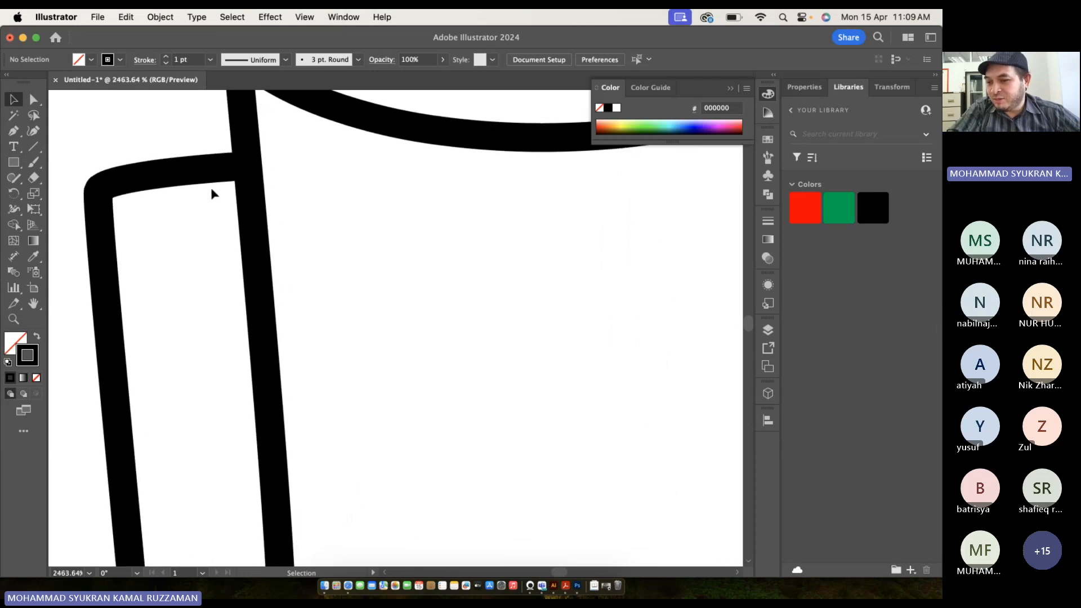
{"action": "left_click", "coordinate": [36, 103]}
{"action": "left_click", "coordinate": [73, 99]}
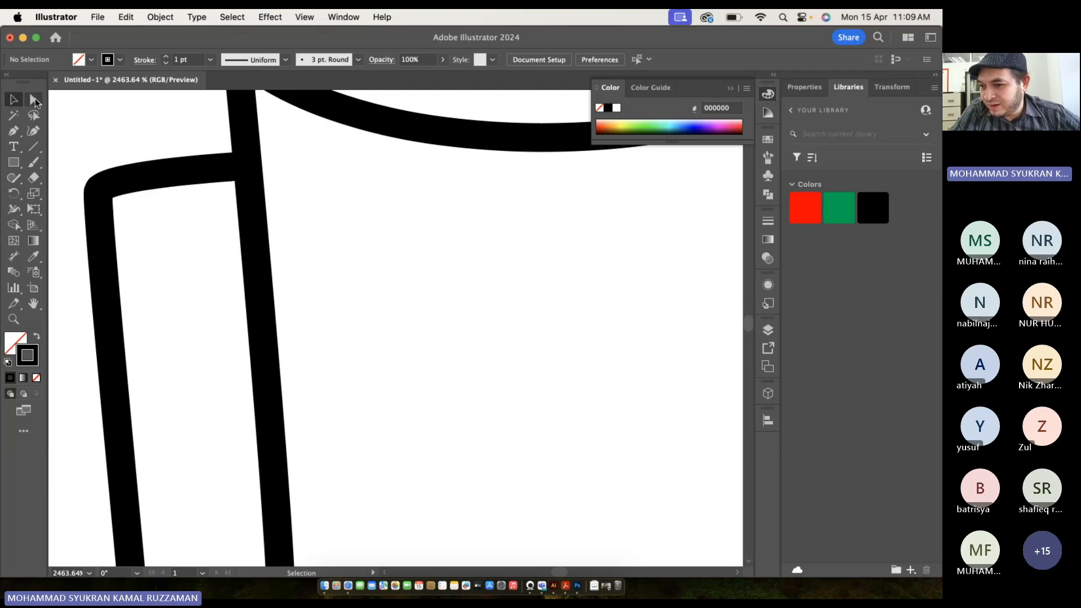
{"action": "left_click", "coordinate": [35, 102]}
{"action": "left_click", "coordinate": [59, 101]}
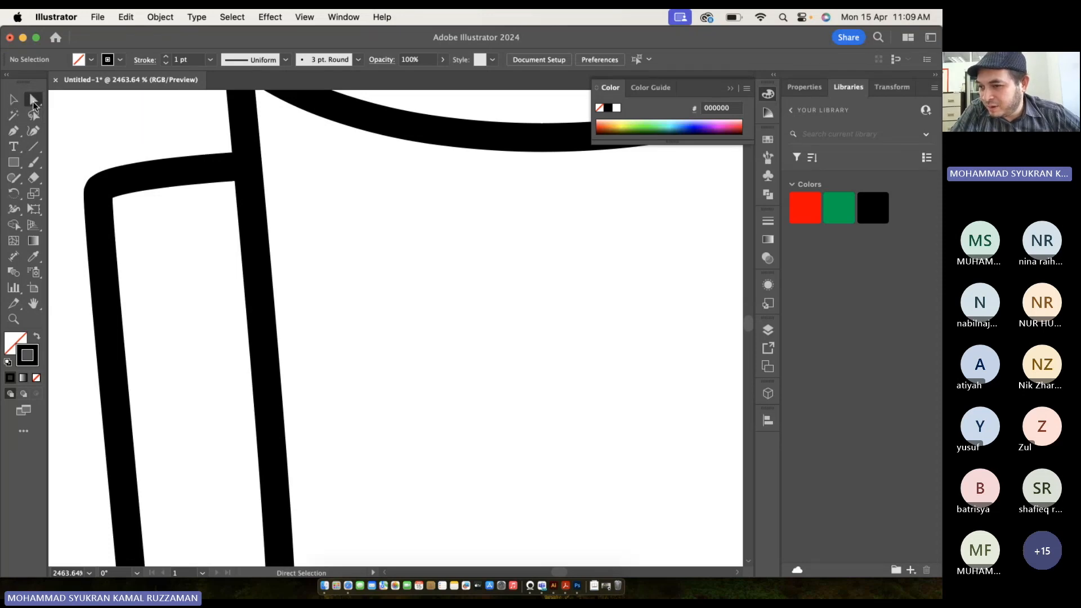
{"action": "left_click", "coordinate": [211, 172]}
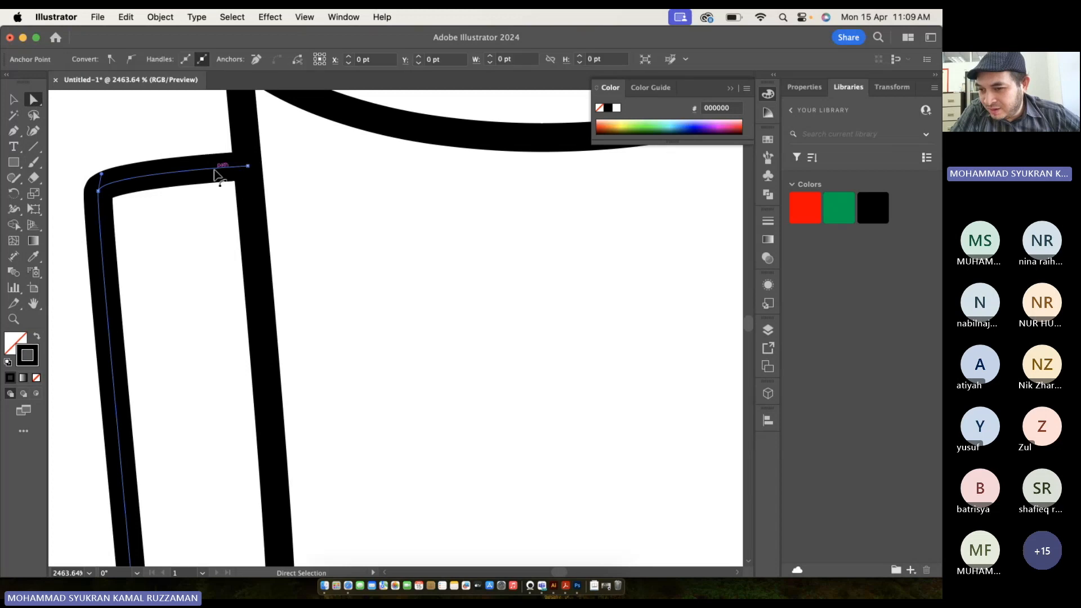
{"action": "left_click", "coordinate": [248, 168]}
{"action": "mouse_move", "coordinate": [247, 169]}
{"action": "left_mouse_down"}
{"action": "mouse_move", "coordinate": [172, 149]}
{"action": "mouse_move", "coordinate": [209, 263]}
{"action": "mouse_move", "coordinate": [247, 168]}
{"action": "left_mouse_up"}
Try to shift the left page's top outer corner anchor and adjust its curve handle, and undo both edits.
{"action": "scroll", "coordinate": [247, 169], "scroll_direction": "up", "scroll_amount": 3}
{"action": "scroll", "coordinate": [247, 169], "scroll_direction": "right", "scroll_amount": 1}
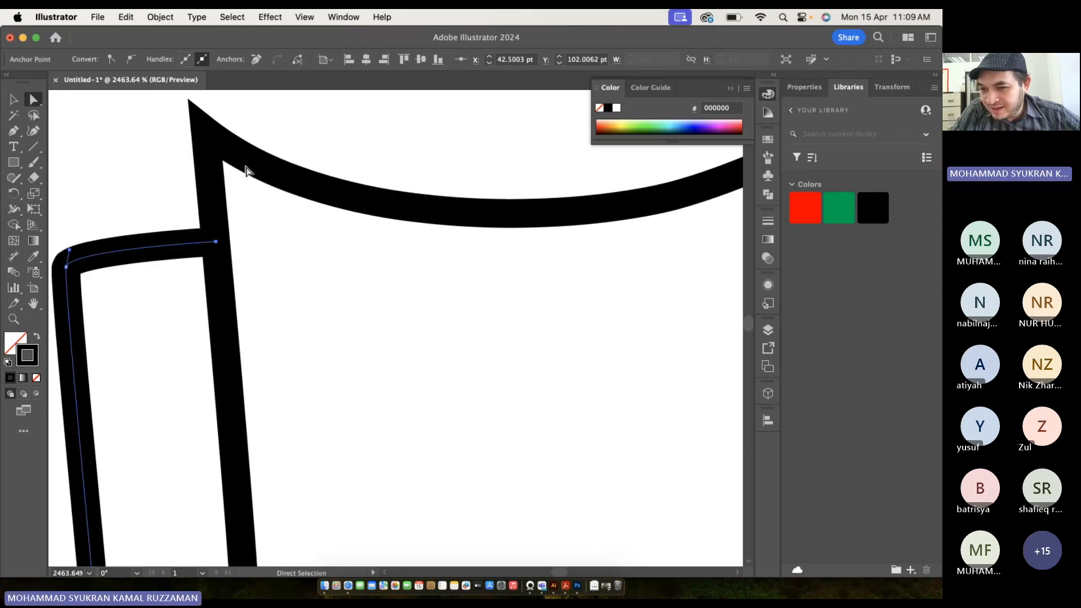
{"action": "left_click", "coordinate": [208, 137]}
{"action": "left_click_drag", "start_coordinate": [206, 136], "coordinate": [185, 119]}
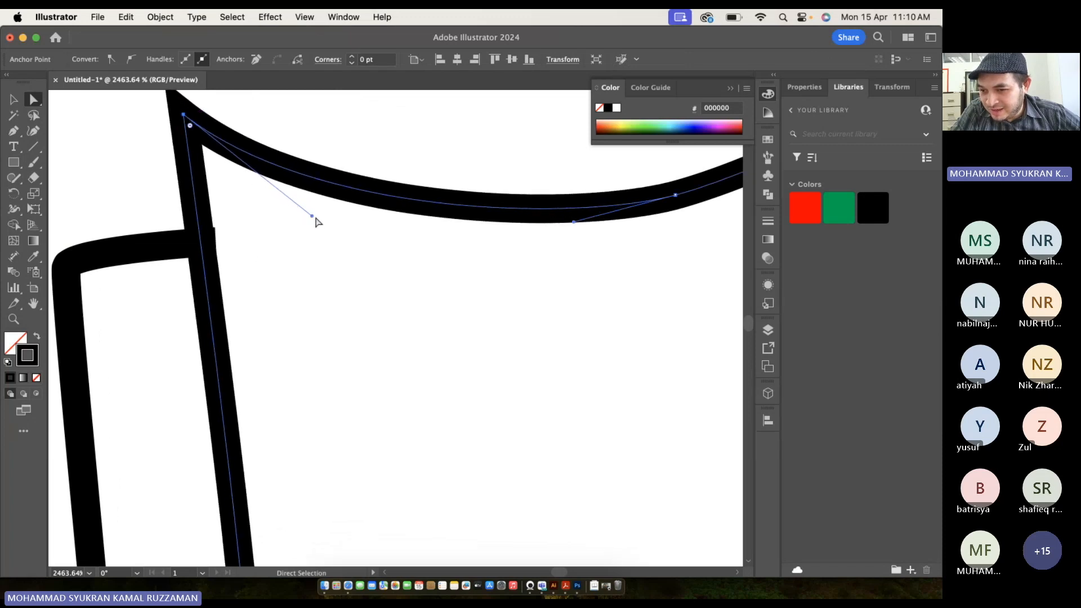
{"action": "left_click_drag", "start_coordinate": [318, 220], "coordinate": [319, 212]}
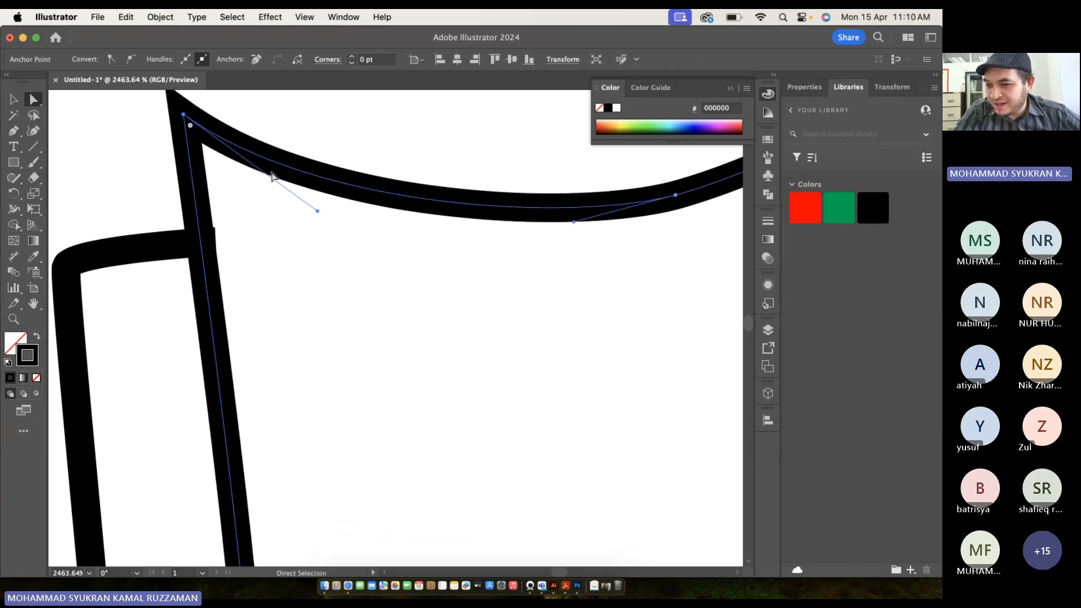
{"action": "key", "text": "super+z"}
{"action": "key", "text": "super+z"}
Reposition the right page's top spine anchor onto the left page's top spine corner, at about X 79.82 pt, Y 100.42 pt.
{"action": "scroll", "coordinate": [272, 176], "scroll_direction": "right", "scroll_amount": 6}
{"action": "scroll", "coordinate": [272, 177], "scroll_direction": "up", "scroll_amount": 3}
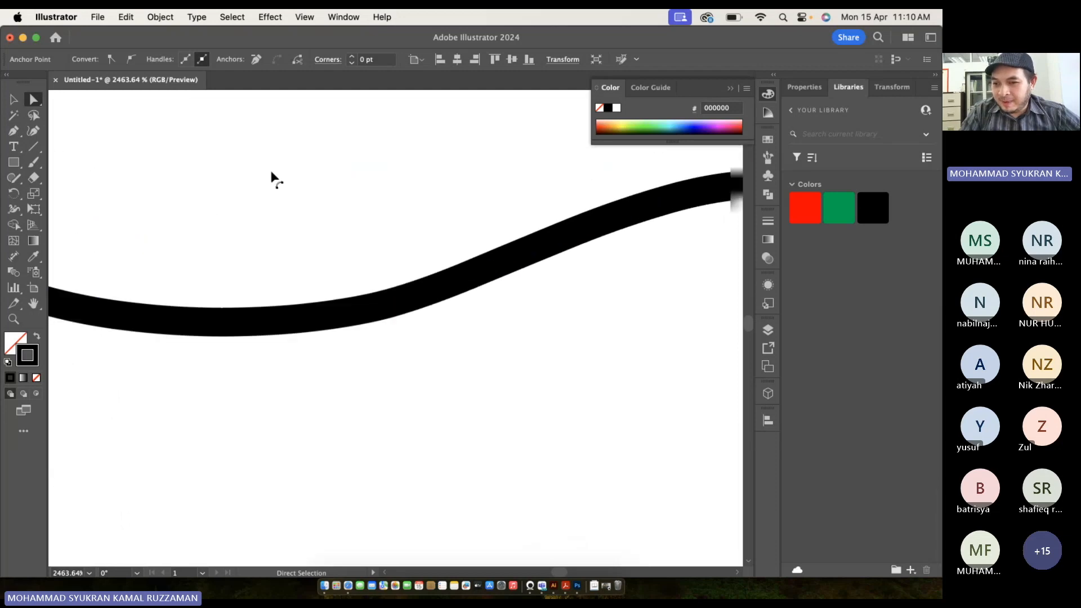
{"action": "scroll", "coordinate": [501, 298], "scroll_direction": "down", "scroll_amount": 5}
{"action": "scroll", "coordinate": [501, 298], "scroll_direction": "right", "scroll_amount": 3}
{"action": "scroll", "coordinate": [501, 298], "scroll_direction": "up", "scroll_amount": 5}
{"action": "scroll", "coordinate": [501, 298], "scroll_direction": "down", "scroll_amount": 3}
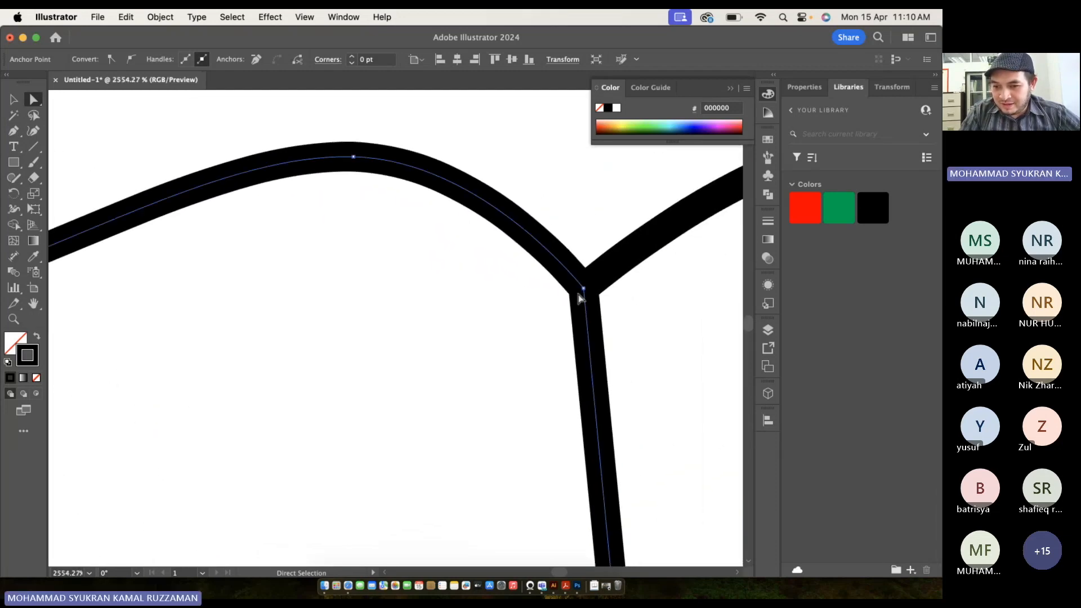
{"action": "scroll", "coordinate": [453, 355], "scroll_direction": "down", "scroll_amount": 3}
{"action": "scroll", "coordinate": [454, 355], "scroll_direction": "down", "scroll_amount": 2}
{"action": "scroll", "coordinate": [454, 355], "scroll_direction": "up", "scroll_amount": 4}
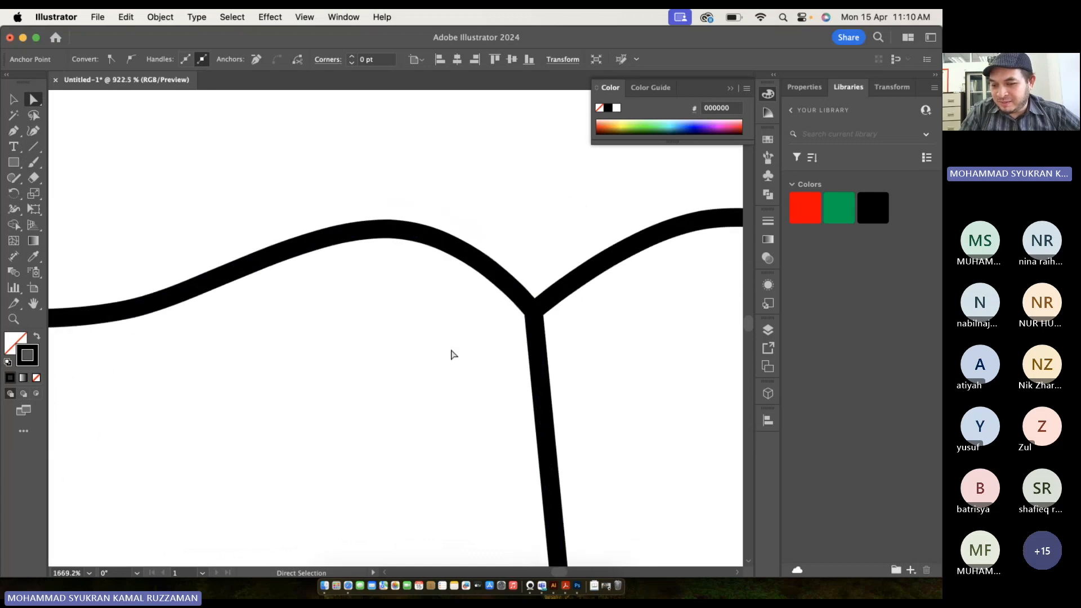
{"action": "left_click", "coordinate": [590, 285]}
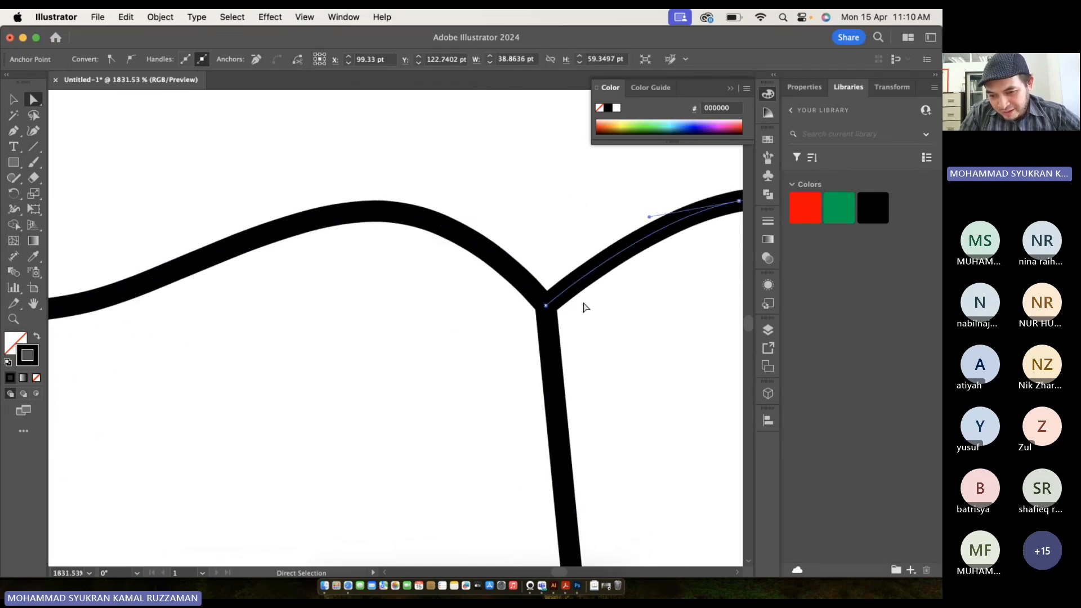
{"action": "scroll", "coordinate": [558, 308], "scroll_direction": "up", "scroll_amount": 2}
{"action": "left_click_drag", "start_coordinate": [536, 307], "coordinate": [547, 286]}
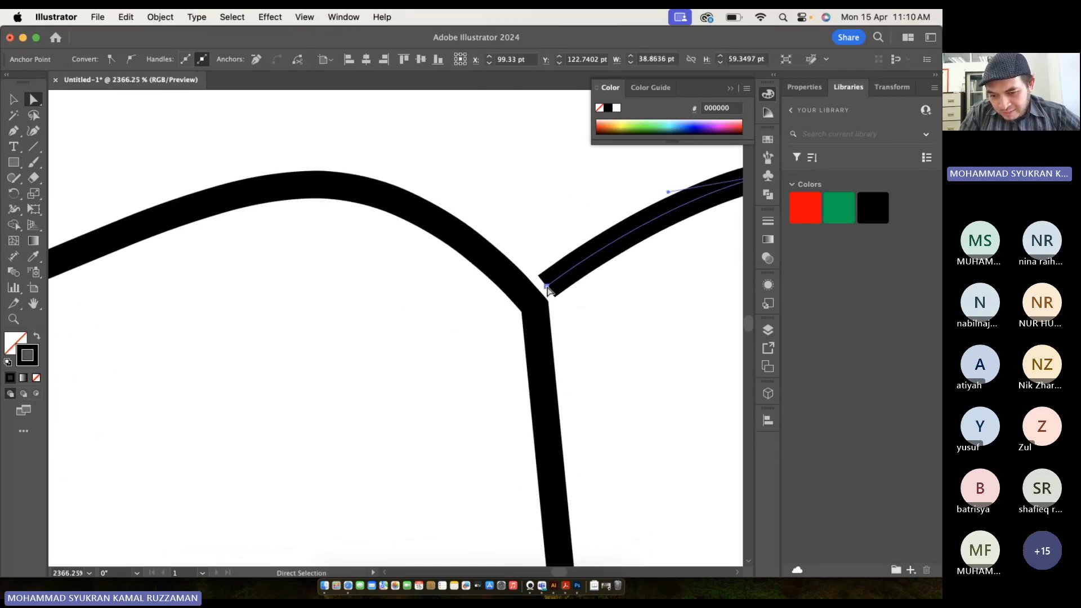
{"action": "scroll", "coordinate": [554, 290], "scroll_direction": "up", "scroll_amount": 4}
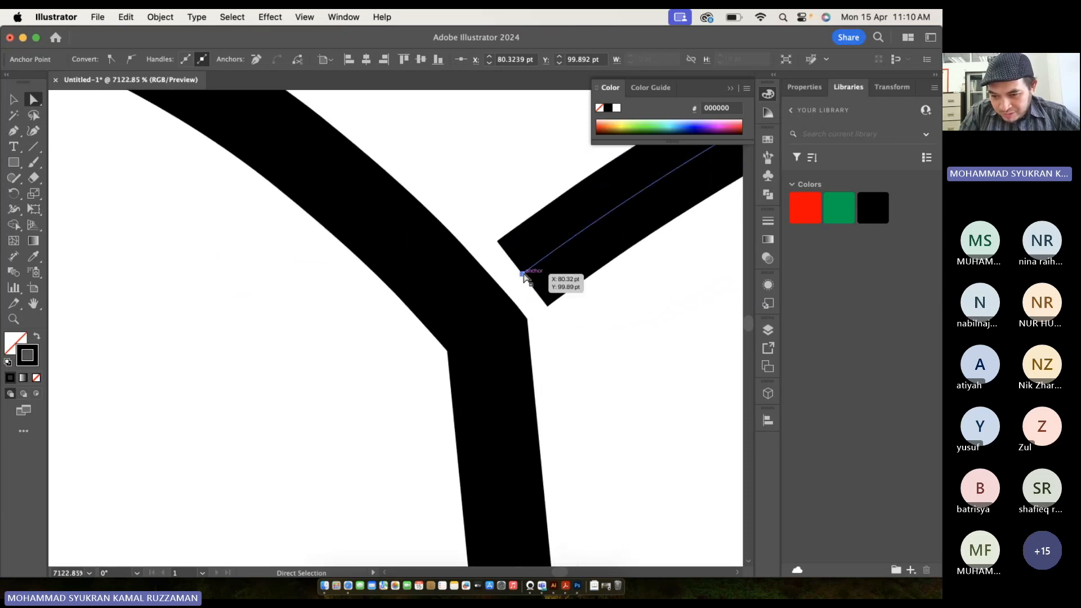
{"action": "mouse_move", "coordinate": [523, 276]}
{"action": "left_mouse_down"}
{"action": "mouse_move", "coordinate": [500, 322]}
{"action": "mouse_move", "coordinate": [483, 319]}
{"action": "left_mouse_up"}
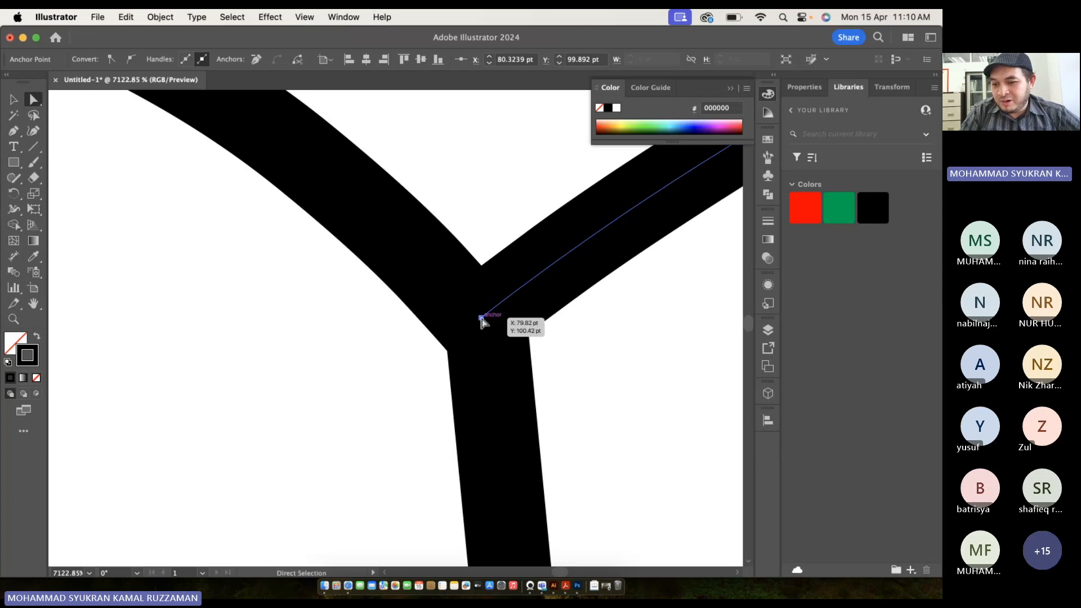
{"action": "scroll", "coordinate": [482, 321], "scroll_direction": "down", "scroll_amount": 6}
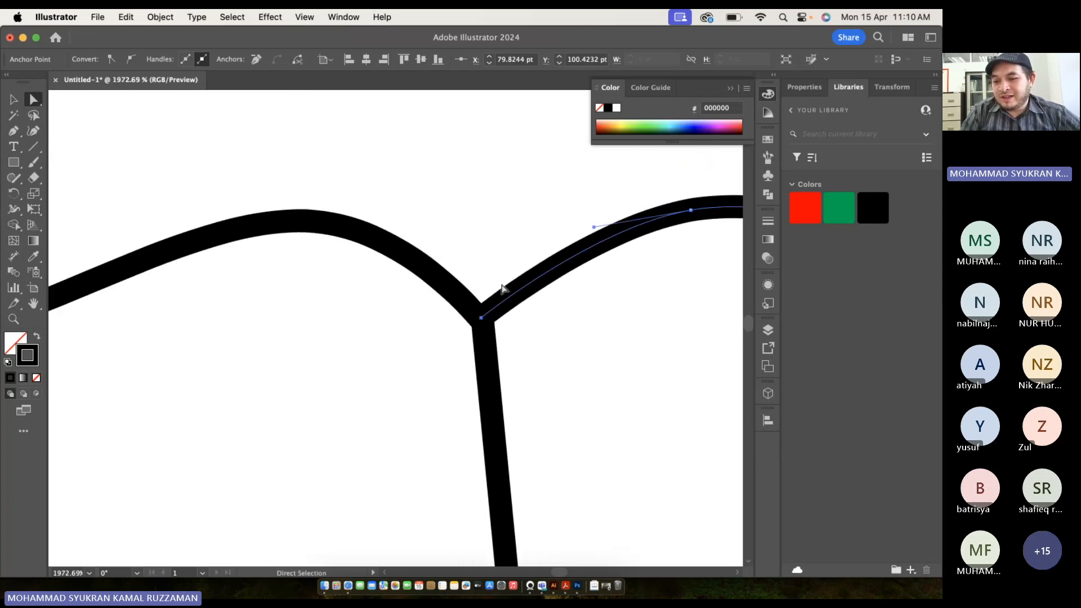
{"action": "scroll", "coordinate": [477, 294], "scroll_direction": "down", "scroll_amount": 6}
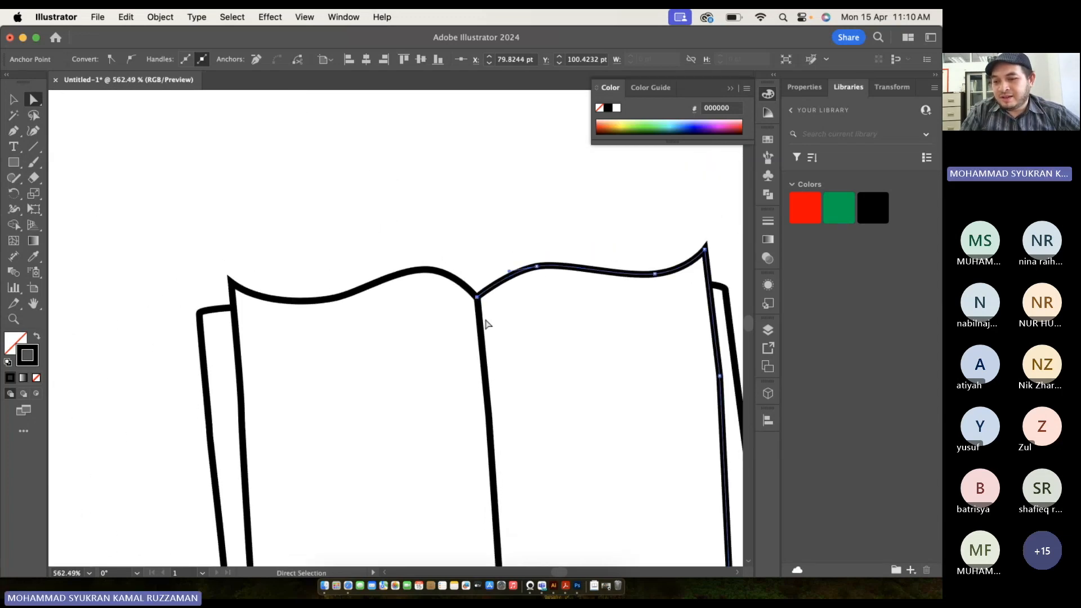
Add two anchor points to the left cover's outer edge, at about X 38.20, Y 113.99 pt and X 38.70, Y 119.44 pt.
{"action": "scroll", "coordinate": [487, 323], "scroll_direction": "down", "scroll_amount": 2}
{"action": "scroll", "coordinate": [490, 273], "scroll_direction": "down", "scroll_amount": 6}
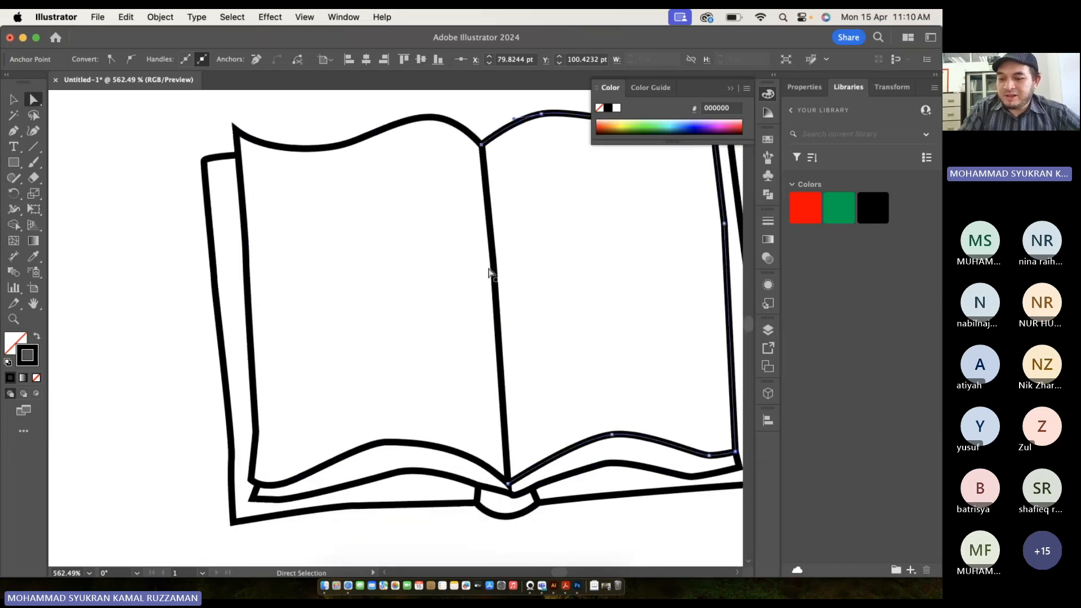
{"action": "scroll", "coordinate": [487, 352], "scroll_direction": "up", "scroll_amount": 8}
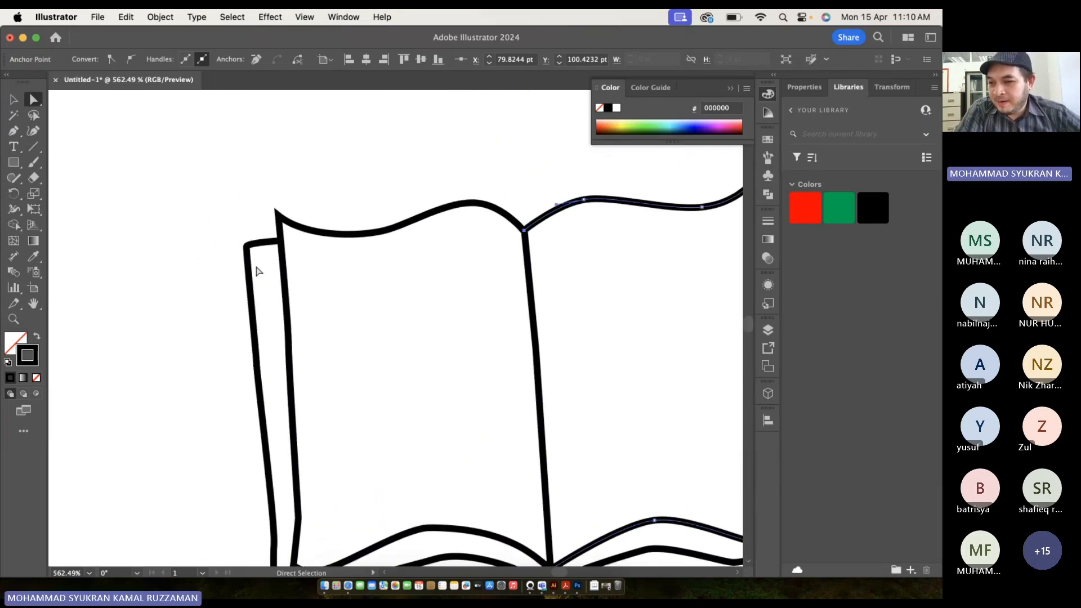
{"action": "scroll", "coordinate": [256, 271], "scroll_direction": "up", "scroll_amount": 5}
{"action": "scroll", "coordinate": [237, 287], "scroll_direction": "down", "scroll_amount": 5}
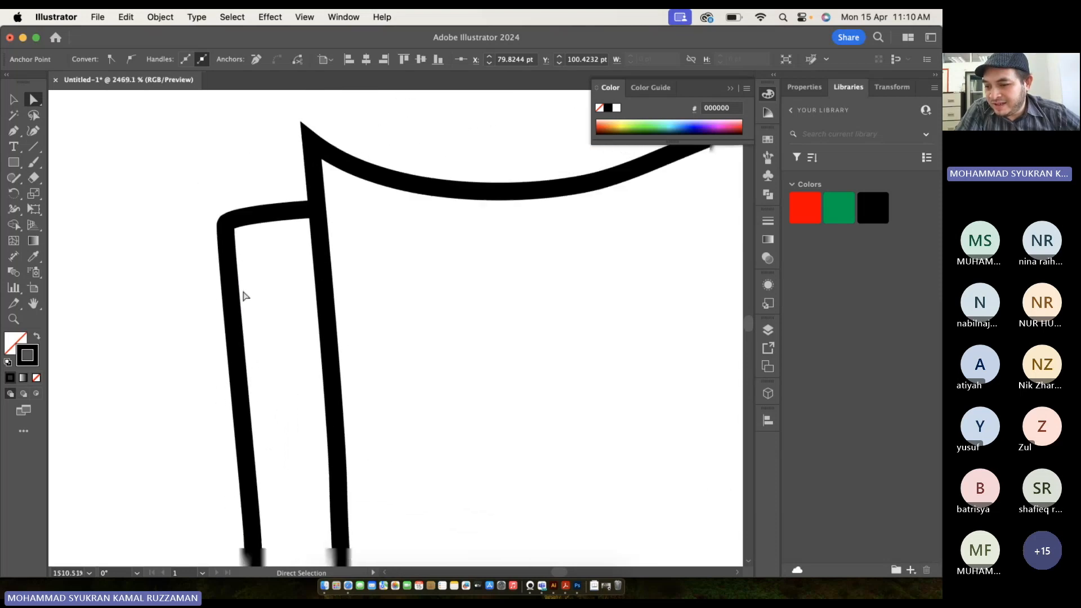
{"action": "scroll", "coordinate": [241, 294], "scroll_direction": "up", "scroll_amount": 3}
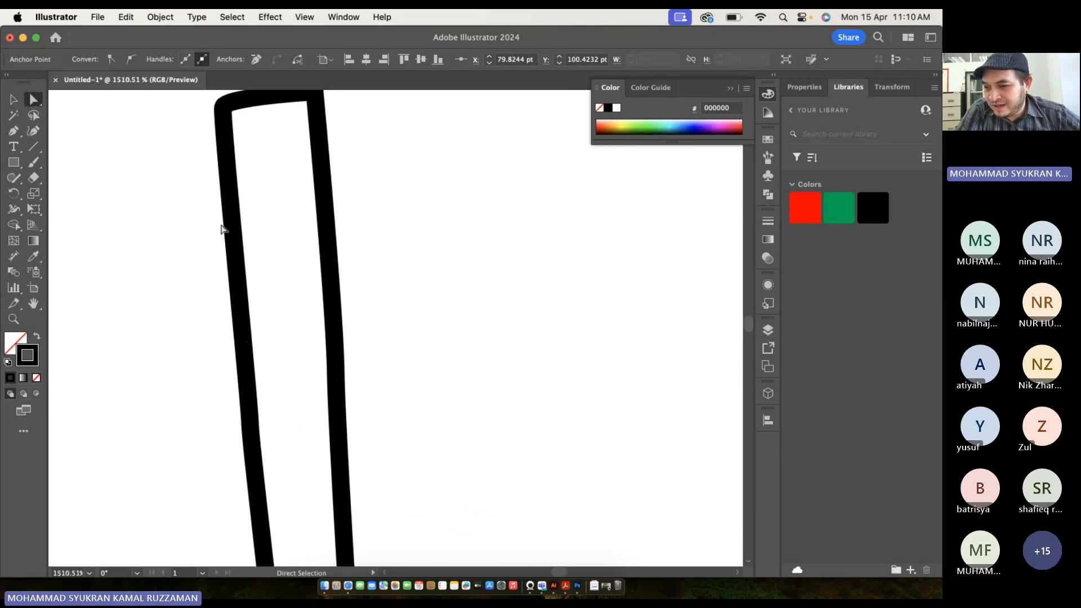
{"action": "left_click", "coordinate": [13, 132]}
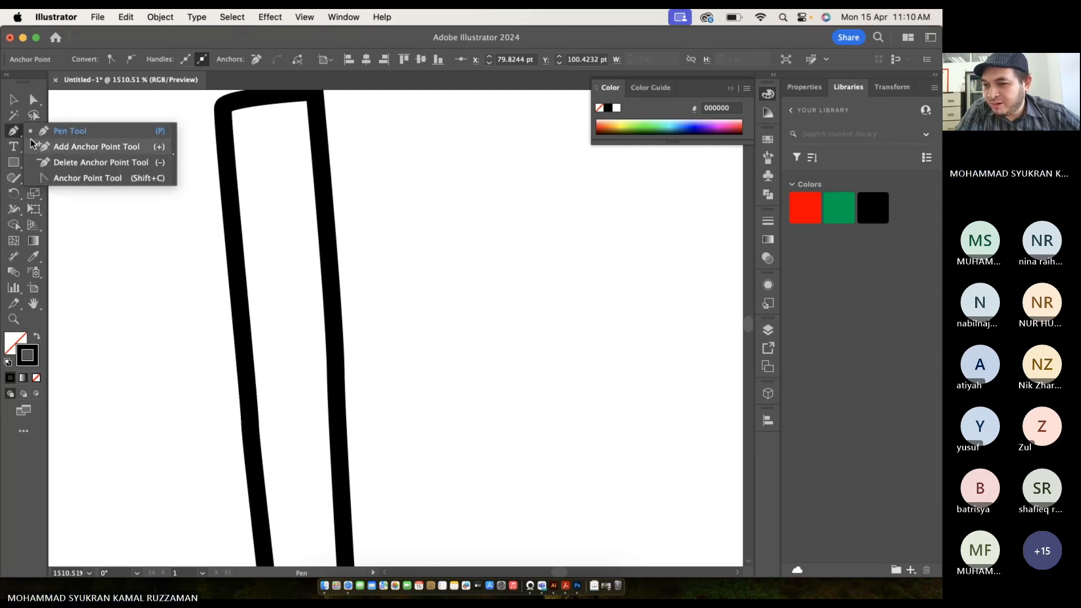
{"action": "left_click", "coordinate": [60, 148]}
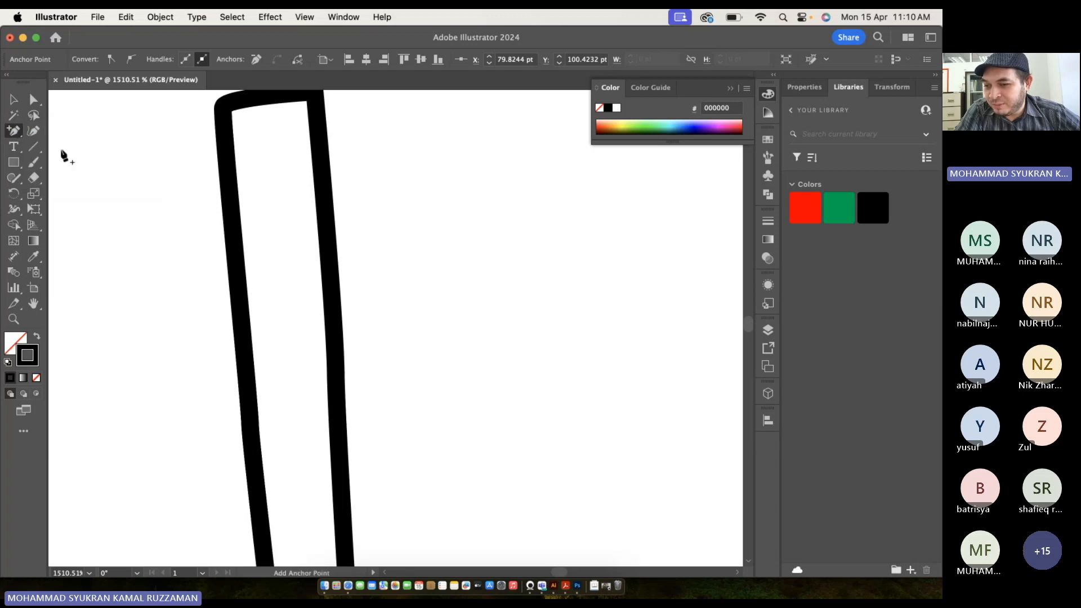
{"action": "left_click", "coordinate": [240, 301]}
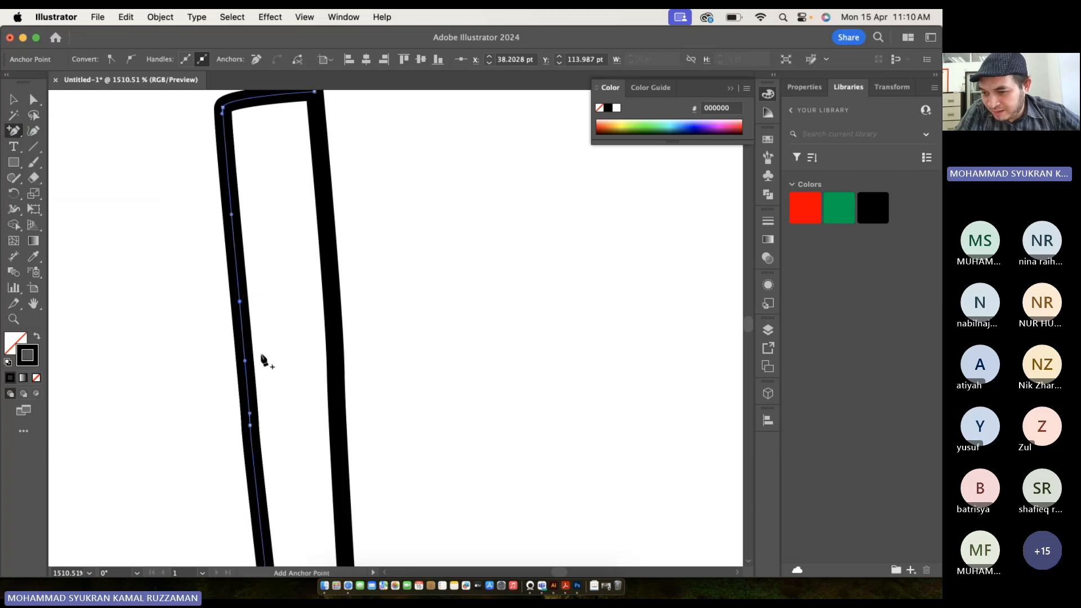
{"action": "left_click", "coordinate": [249, 398]}
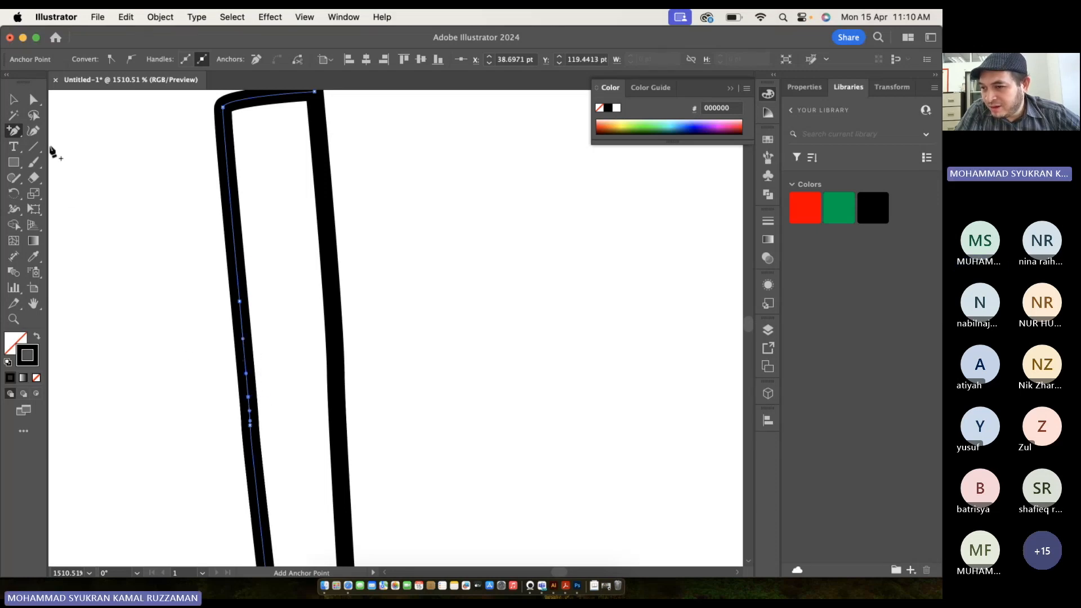
Move the two added outer-edge anchors outward with the Direct Selection tool, to about X 37.69, Y 113.80 pt and X 36.83, Y 119.00 pt.
{"action": "left_click_drag", "start_coordinate": [34, 99], "coordinate": [68, 101]}
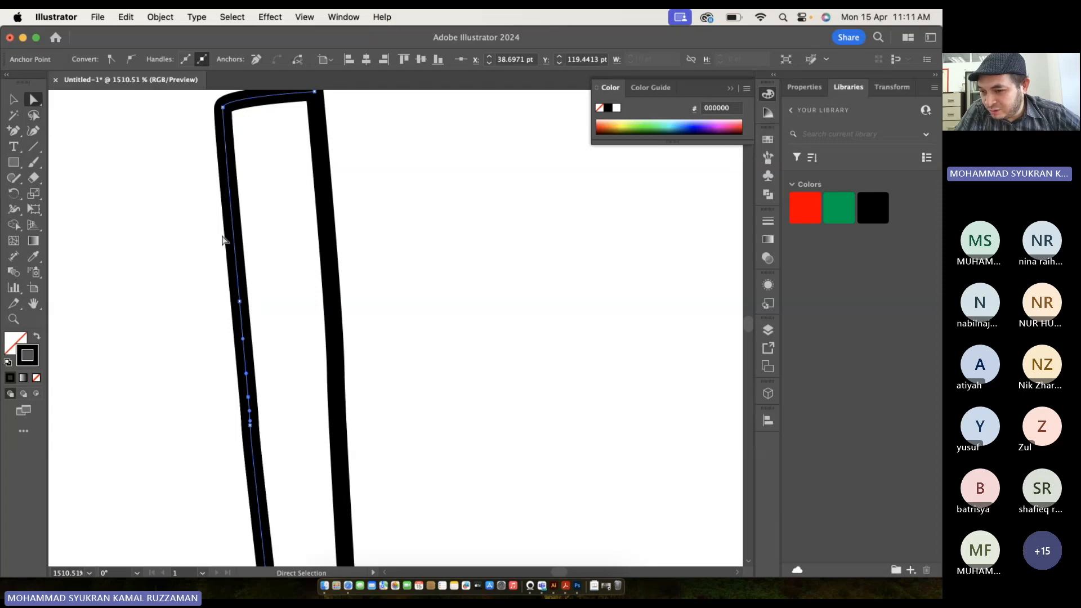
{"action": "left_click", "coordinate": [241, 302]}
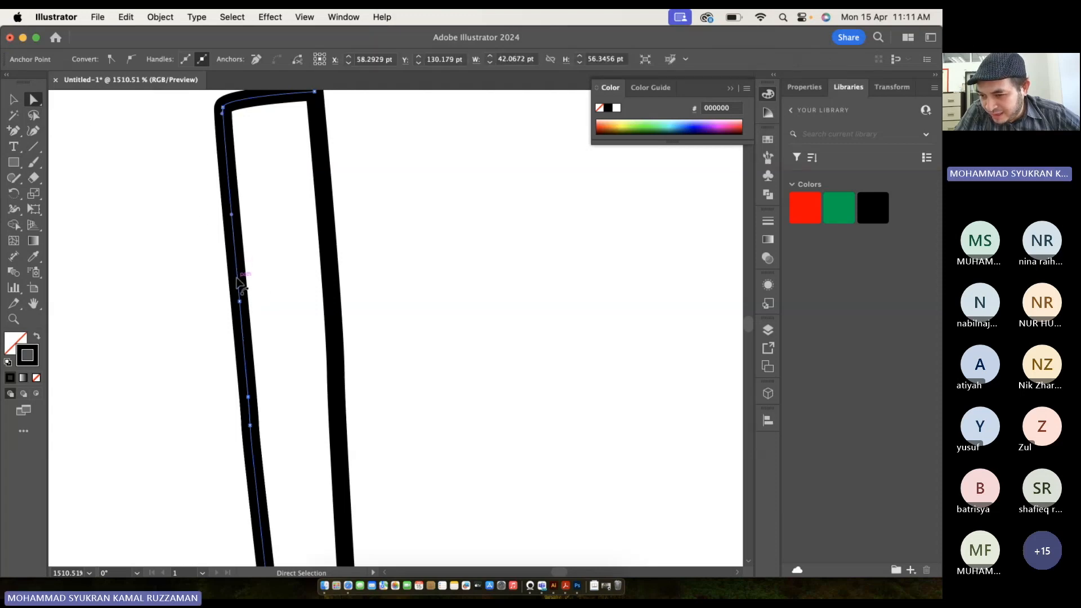
{"action": "left_click", "coordinate": [240, 302]}
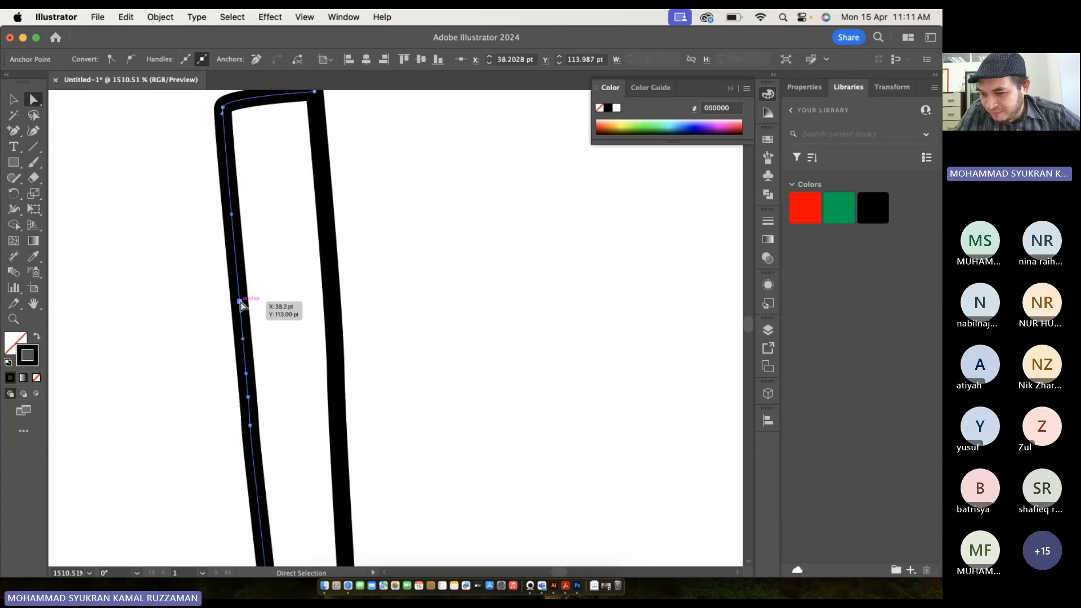
{"action": "mouse_move", "coordinate": [241, 302]}
{"action": "left_mouse_down"}
{"action": "mouse_move", "coordinate": [191, 304]}
{"action": "mouse_move", "coordinate": [323, 300]}
{"action": "mouse_move", "coordinate": [191, 304]}
{"action": "mouse_move", "coordinate": [258, 302]}
{"action": "mouse_move", "coordinate": [231, 299]}
{"action": "left_mouse_up"}
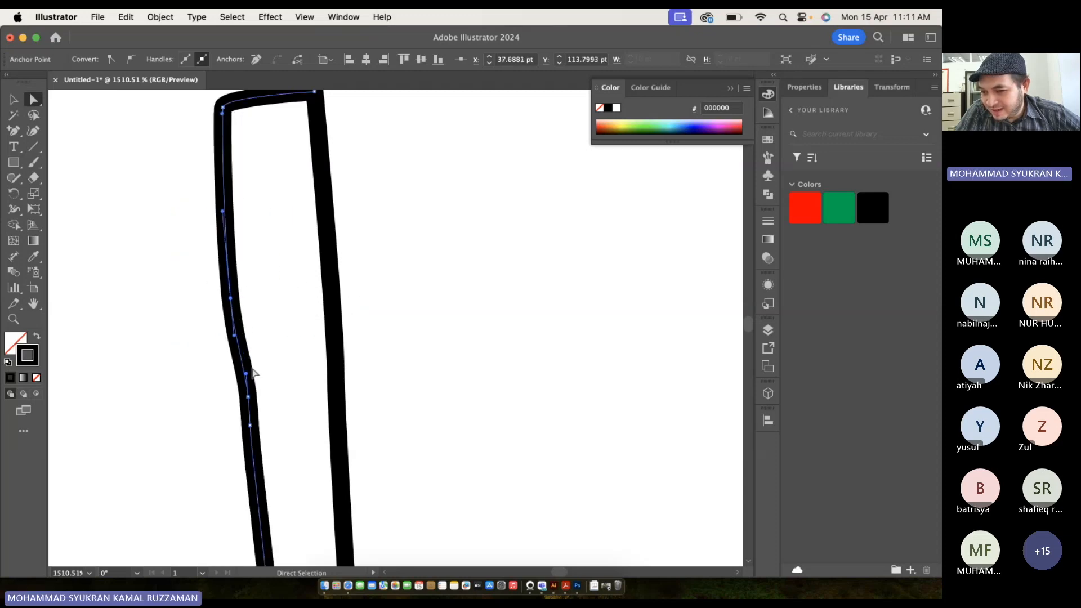
{"action": "left_click_drag", "start_coordinate": [250, 401], "coordinate": [220, 394]}
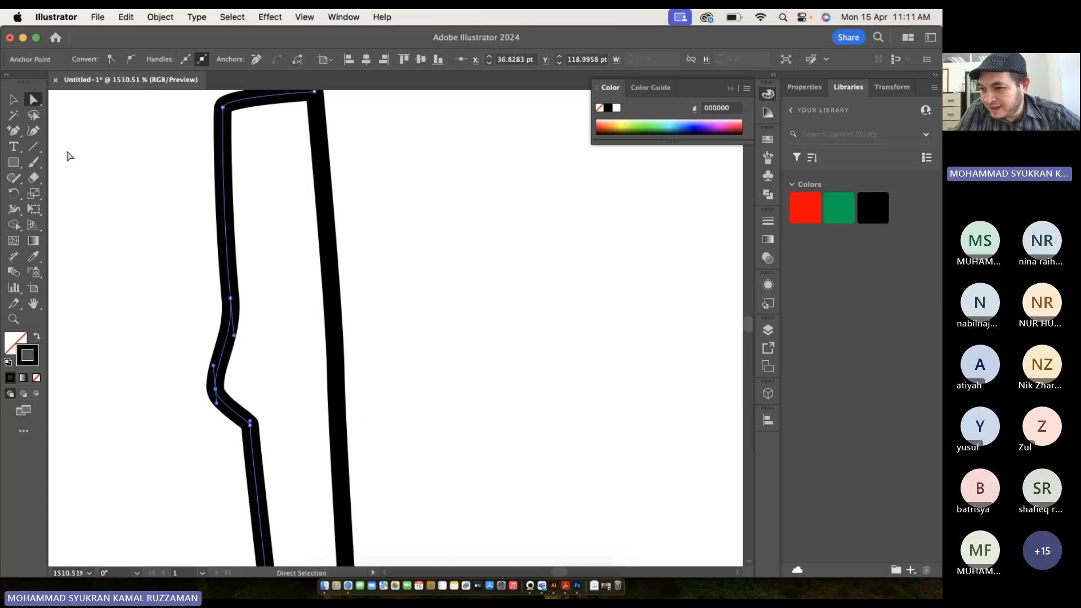
Remove both displaced anchors from the left cover's outer edge with the Delete Anchor Point tool.
{"action": "left_click", "coordinate": [13, 130]}
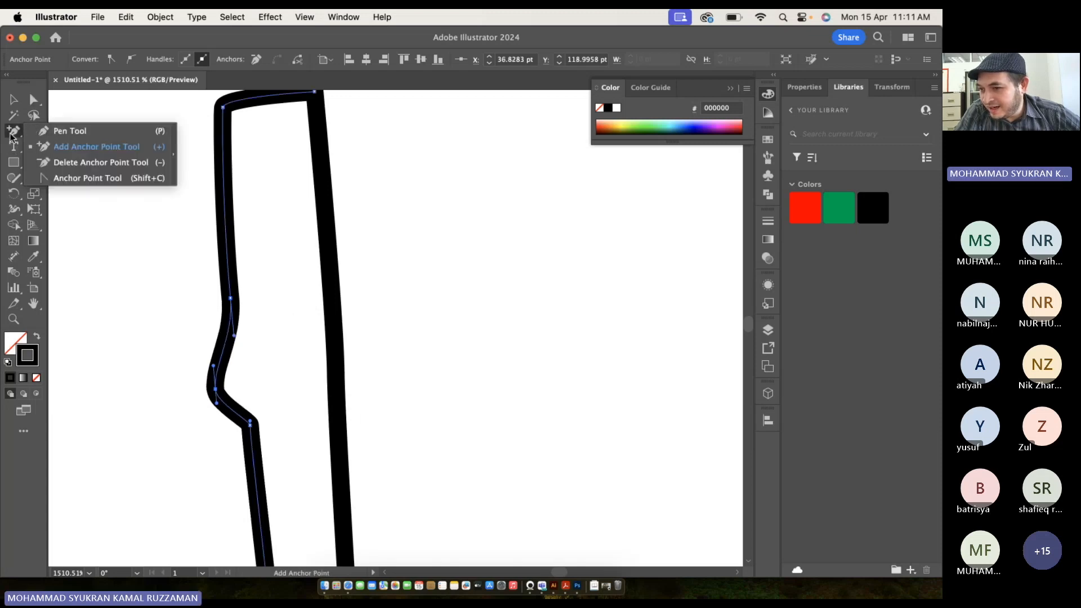
{"action": "left_click", "coordinate": [65, 163]}
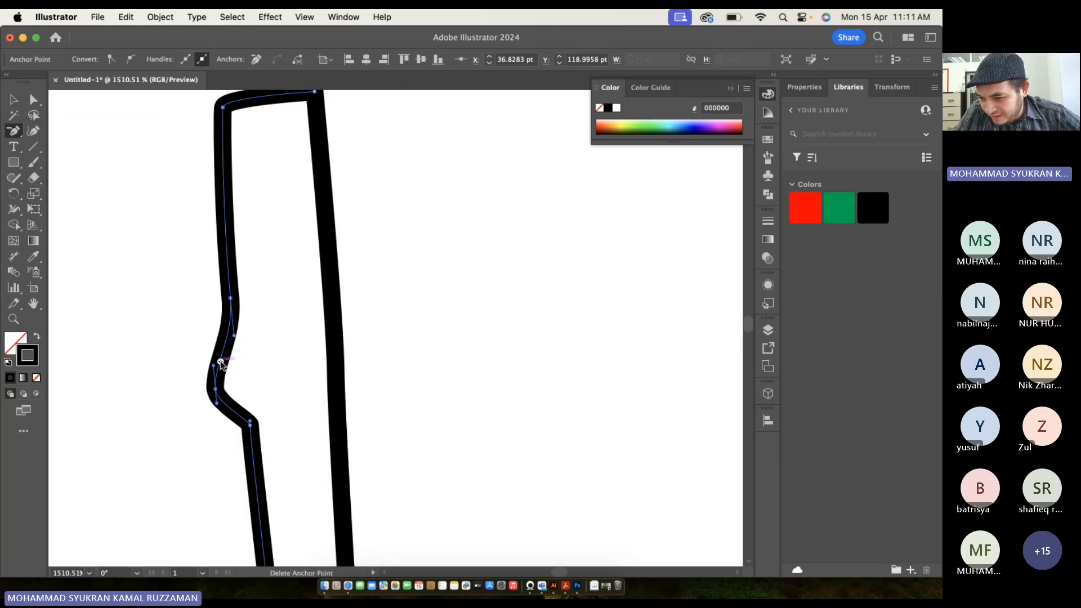
{"action": "left_click", "coordinate": [215, 389]}
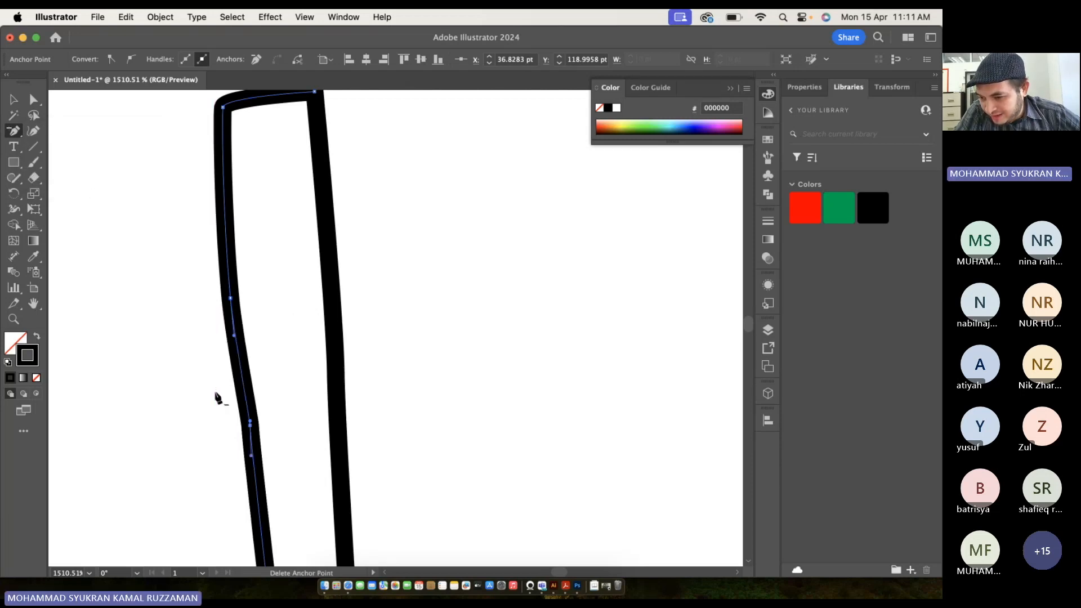
{"action": "left_click", "coordinate": [230, 298]}
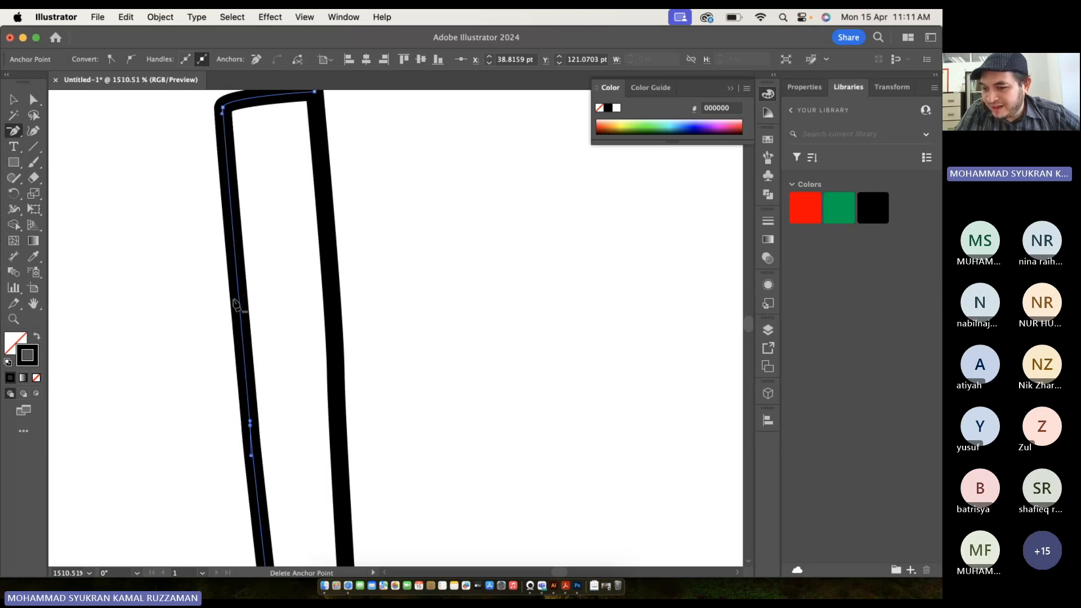
{"action": "left_click", "coordinate": [171, 350]}
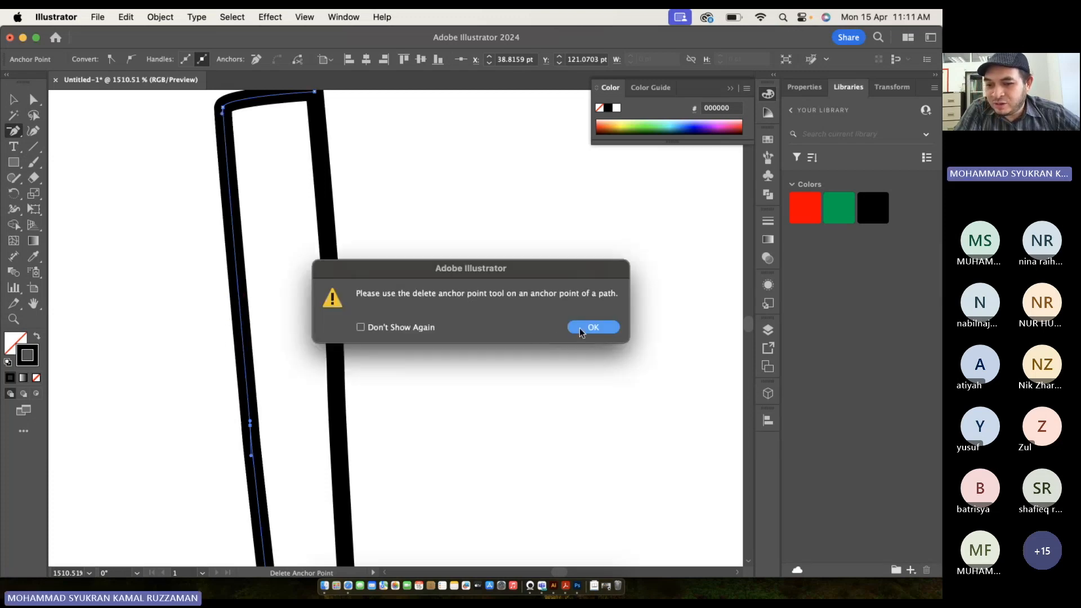
{"action": "left_click", "coordinate": [594, 327]}
Examine the whole book outline from its lower edges out to the full drawing, and deselect the left cover.
{"action": "scroll", "coordinate": [430, 312], "scroll_direction": "down", "scroll_amount": 4}
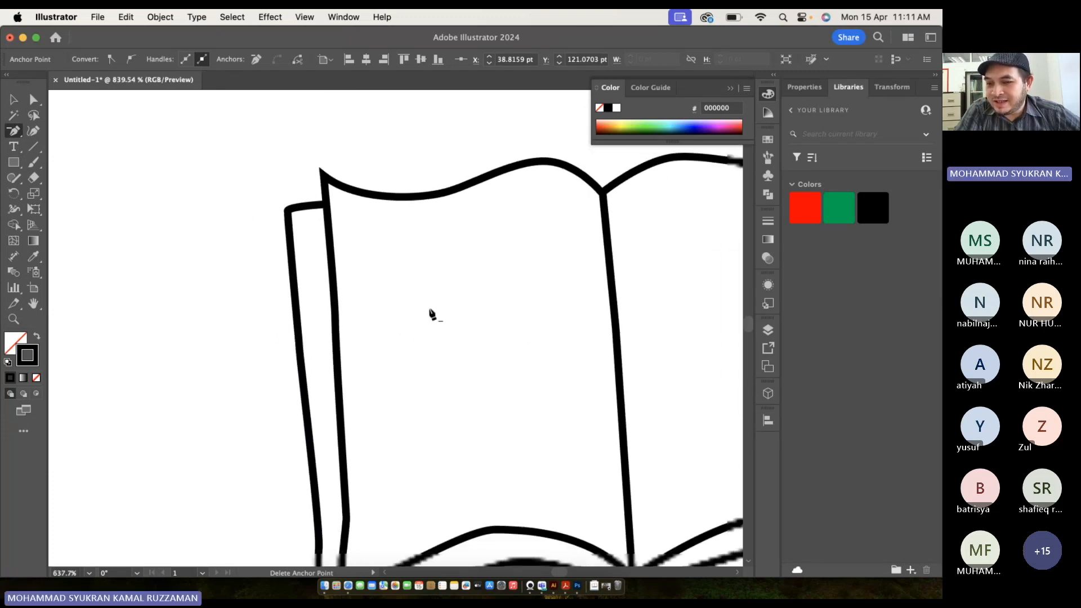
{"action": "scroll", "coordinate": [431, 313], "scroll_direction": "down", "scroll_amount": 5}
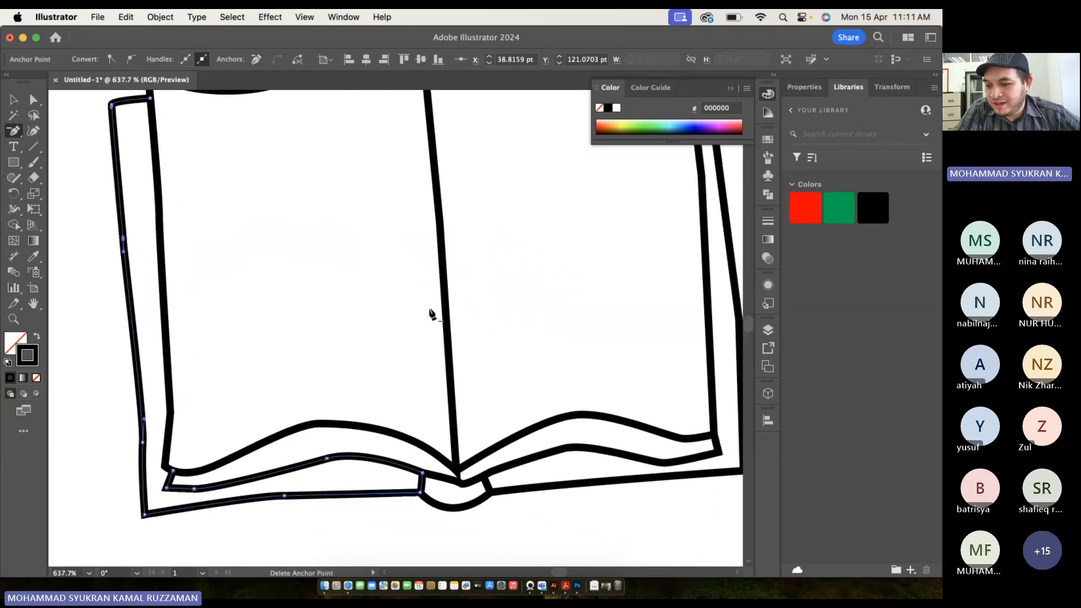
{"action": "scroll", "coordinate": [430, 313], "scroll_direction": "right", "scroll_amount": 5}
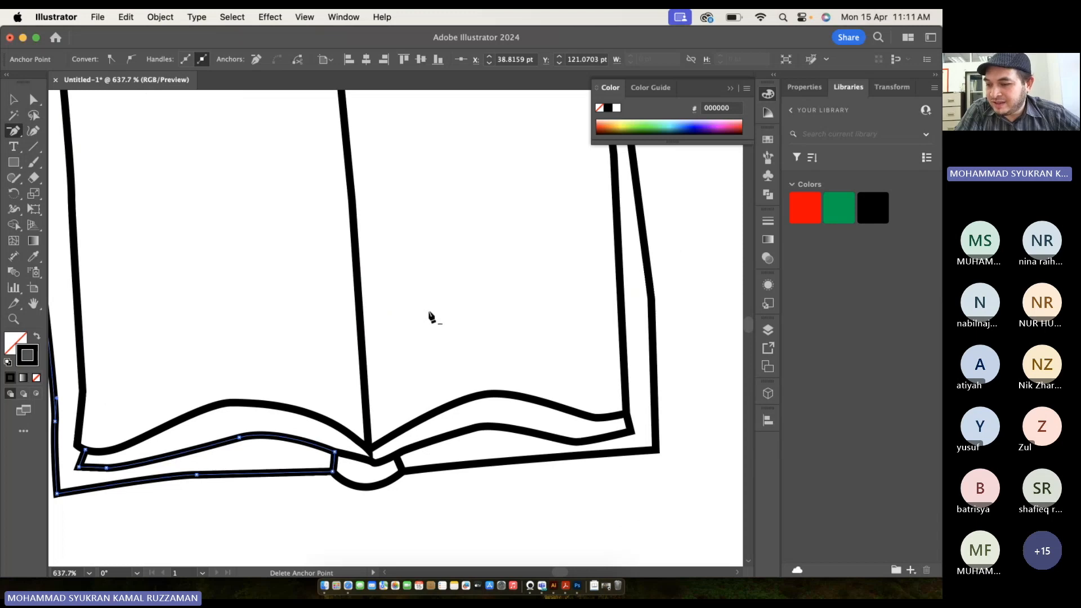
{"action": "scroll", "coordinate": [431, 316], "scroll_direction": "down", "scroll_amount": 2}
{"action": "scroll", "coordinate": [431, 317], "scroll_direction": "up", "scroll_amount": 1}
{"action": "scroll", "coordinate": [431, 317], "scroll_direction": "down", "scroll_amount": 3}
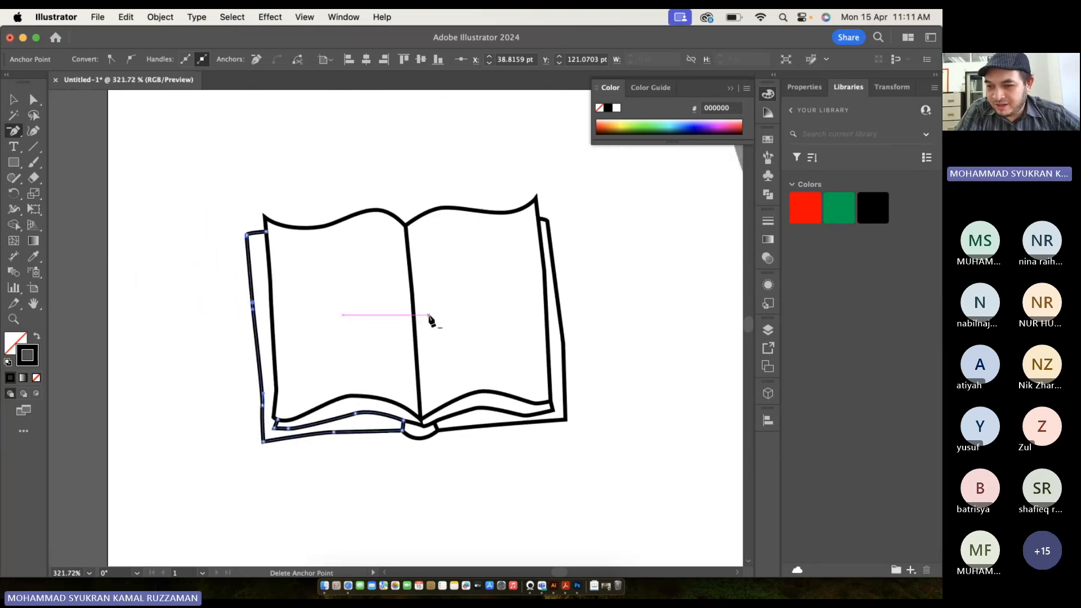
{"action": "scroll", "coordinate": [430, 316], "scroll_direction": "down", "scroll_amount": 2}
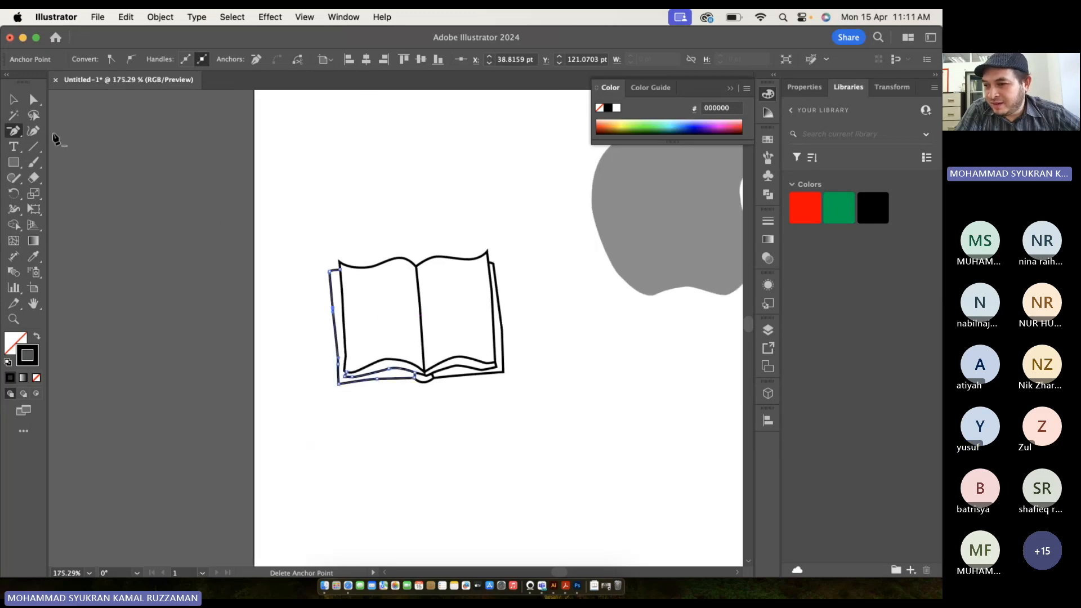
{"action": "left_click", "coordinate": [11, 101]}
{"action": "left_click", "coordinate": [236, 237]}
Select all of the book's outlines and group them into one object, leaving nothing selected.
{"action": "scroll", "coordinate": [194, 273], "scroll_direction": "down", "scroll_amount": 1}
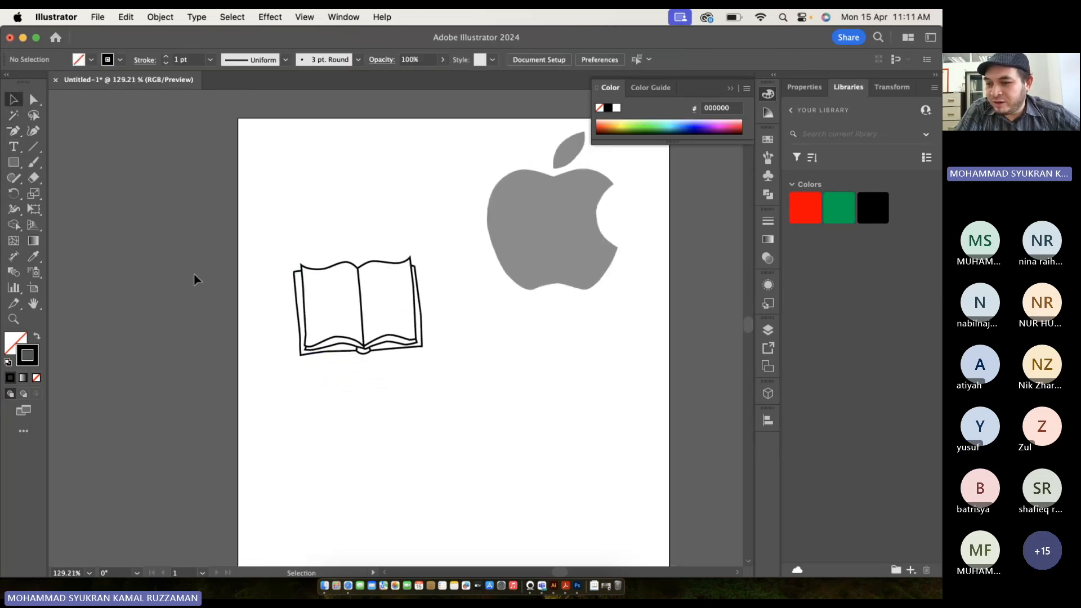
{"action": "scroll", "coordinate": [194, 272], "scroll_direction": "right", "scroll_amount": 1}
{"action": "left_click_drag", "start_coordinate": [241, 253], "coordinate": [383, 370]}
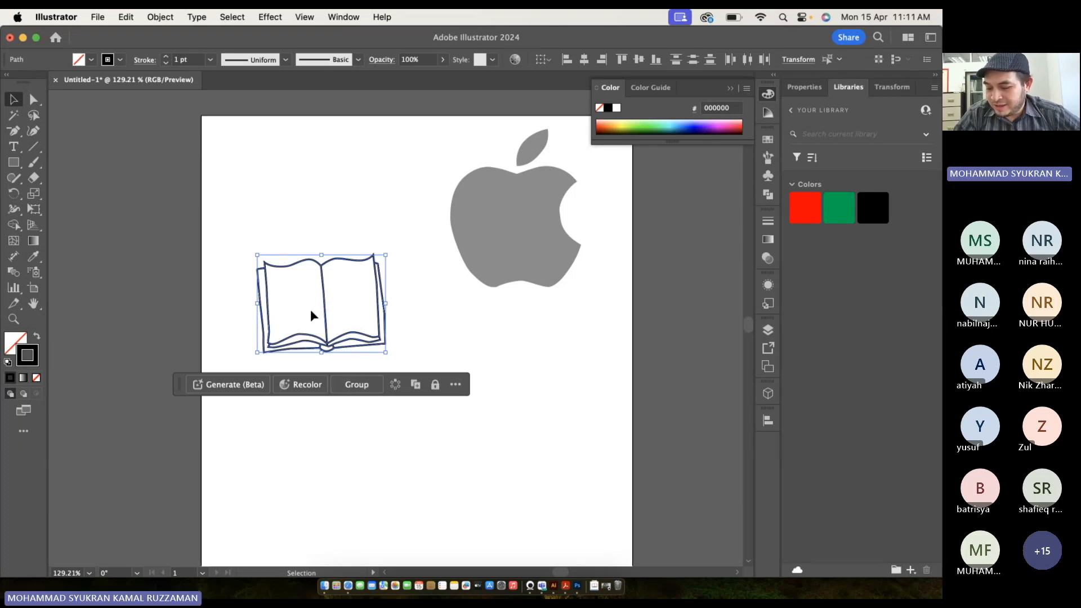
{"action": "key", "text": "a"}
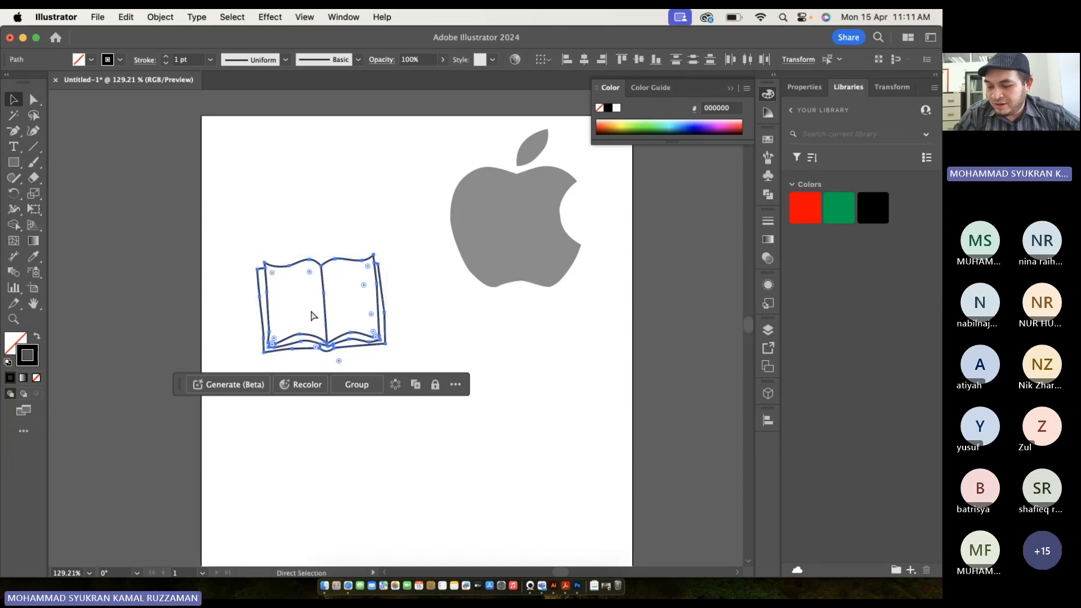
{"action": "key", "text": "v"}
{"action": "left_click", "coordinate": [217, 241]}
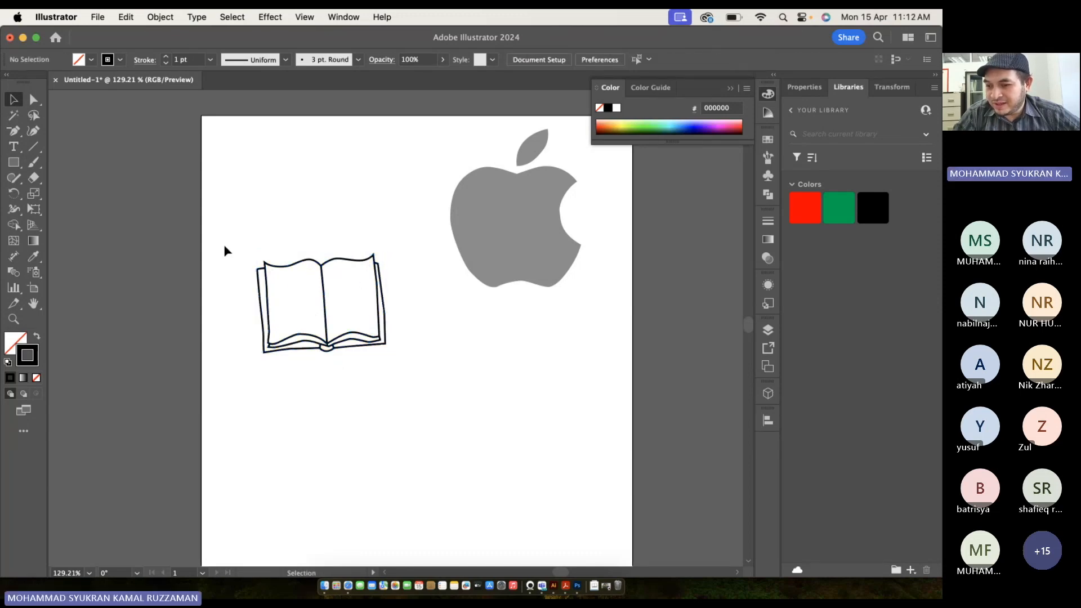
Move the grouped book higher on the artboard, keeping it beside the grey apple, and deselect it.
{"action": "left_click", "coordinate": [284, 295]}
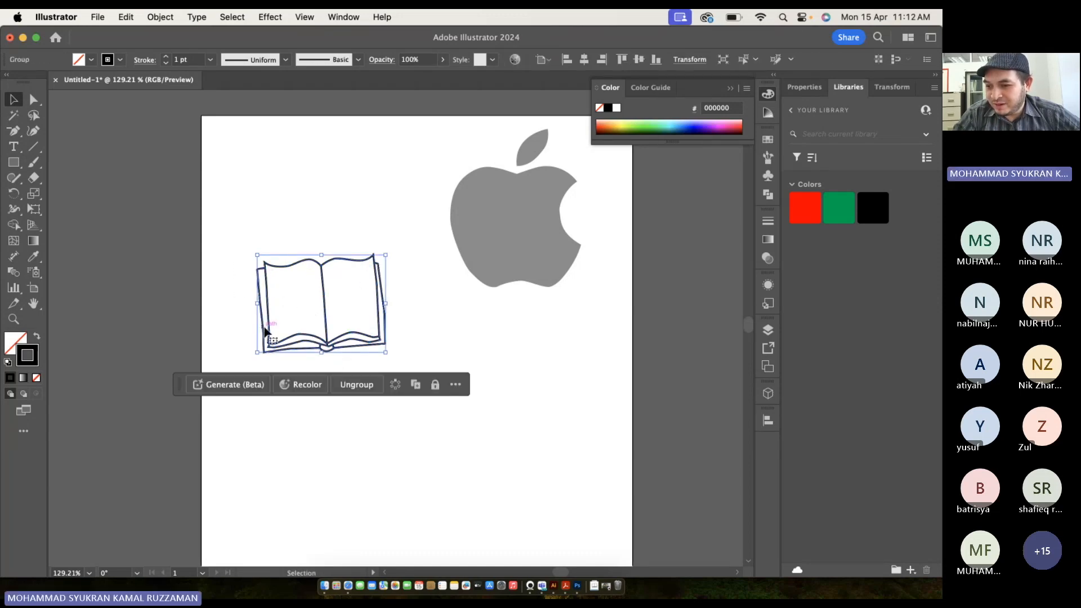
{"action": "left_click_drag", "start_coordinate": [266, 333], "coordinate": [260, 284]}
{"action": "left_click", "coordinate": [198, 273]}
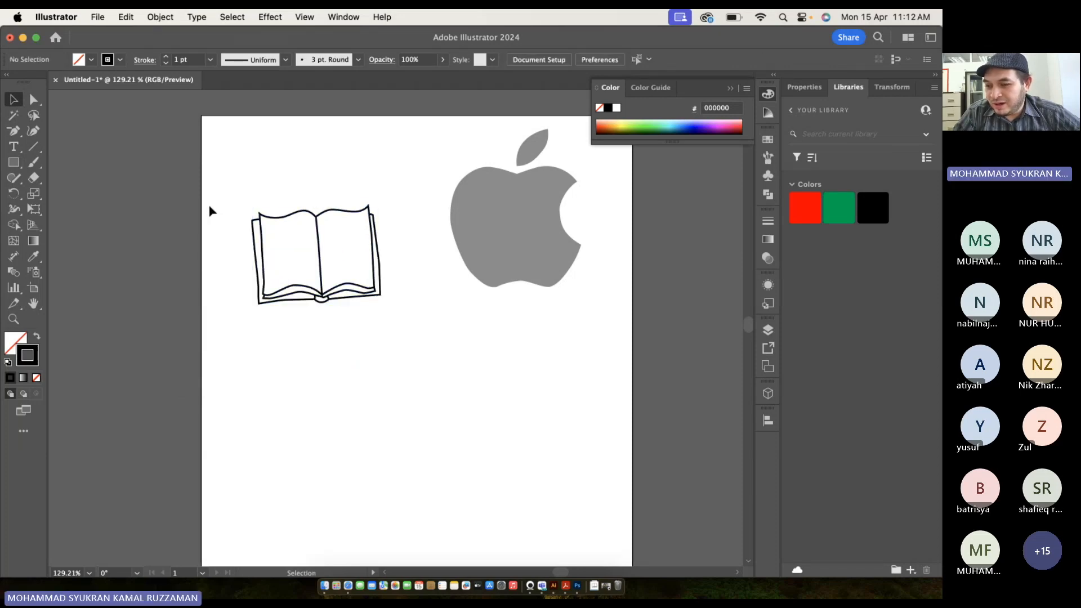
Select the book group and check the Group and Ungroup commands available for it.
{"action": "left_click_drag", "start_coordinate": [209, 205], "coordinate": [265, 288]}
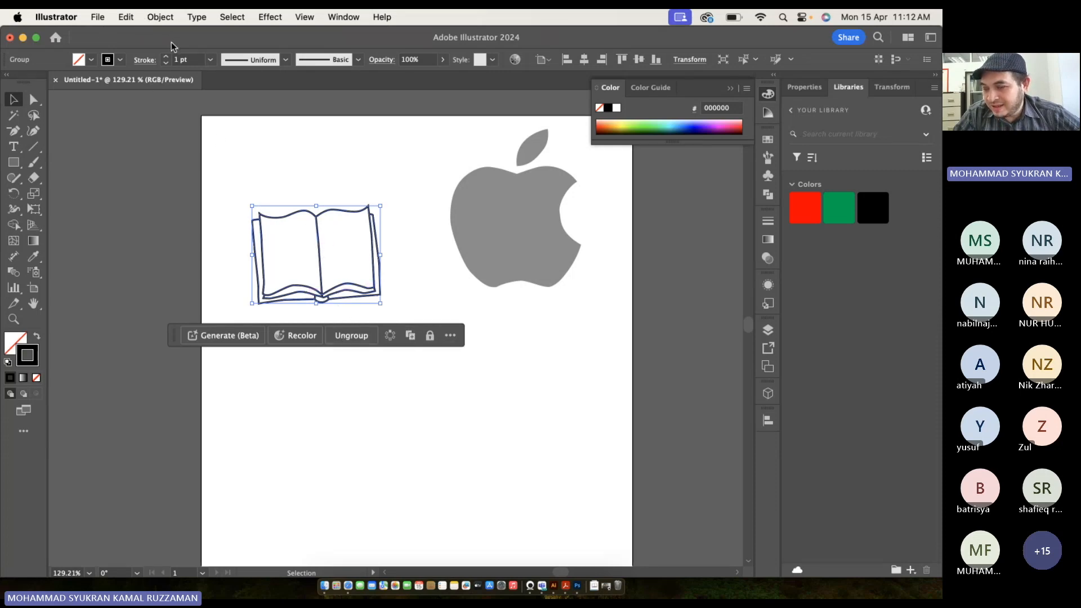
{"action": "left_click", "coordinate": [160, 18]}
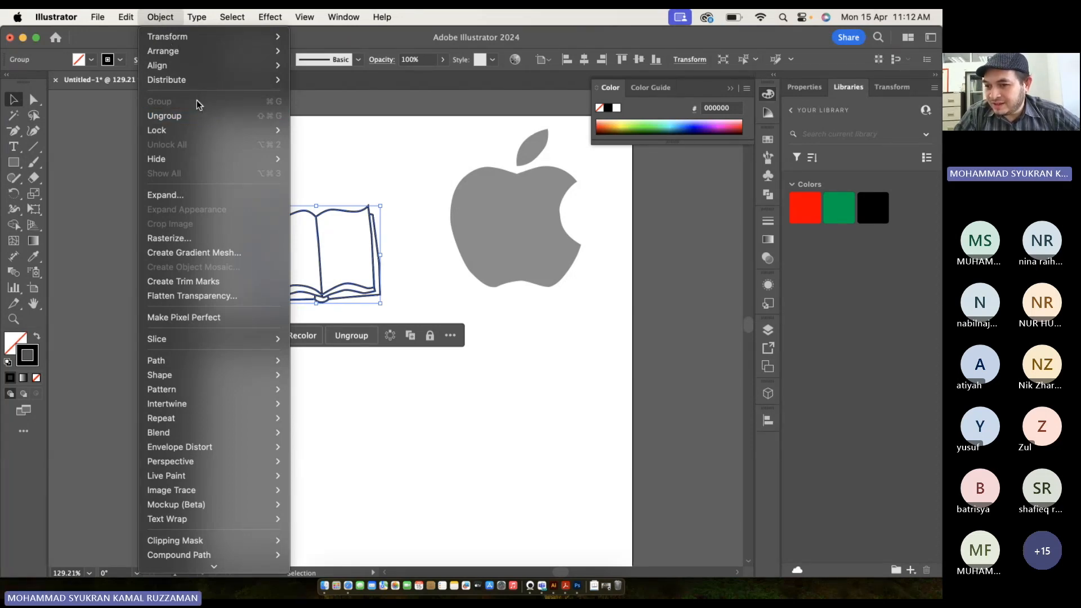
{"action": "left_click", "coordinate": [198, 115]}
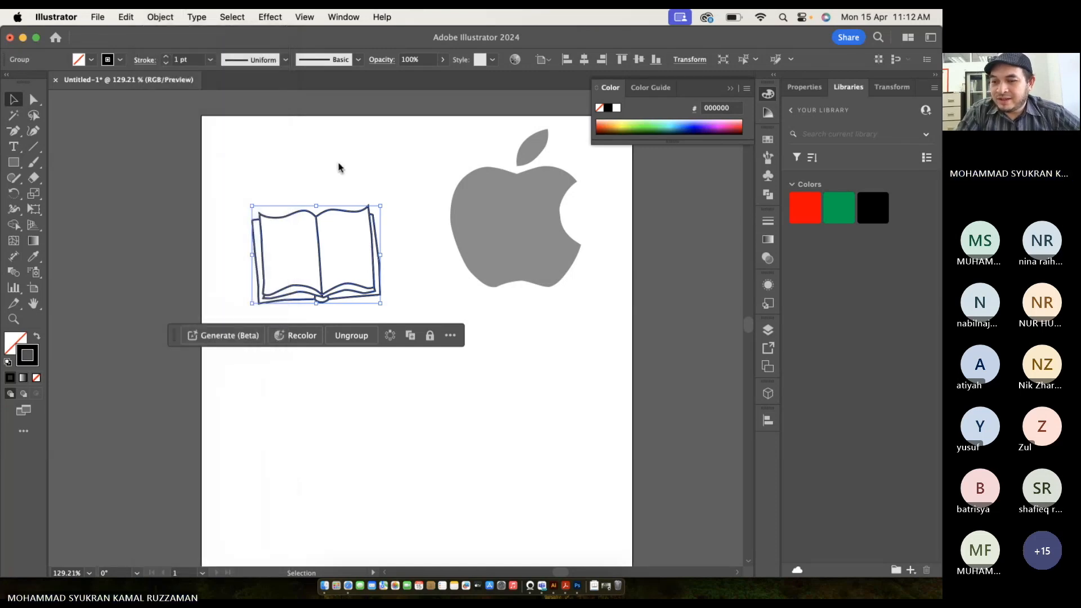
{"action": "left_click", "coordinate": [332, 167]}
Move the book group up near the artboard's upper edge, level with the grey apple, and deselect it.
{"action": "left_click_drag", "start_coordinate": [226, 188], "coordinate": [341, 243]}
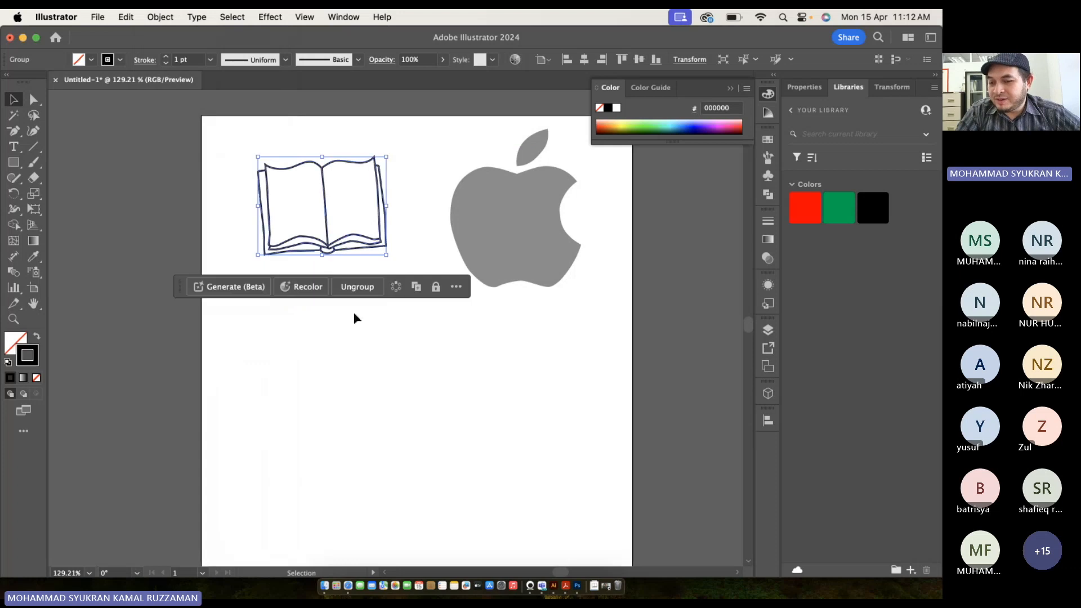
{"action": "left_click", "coordinate": [391, 417]}
{"action": "scroll", "coordinate": [391, 417], "scroll_direction": "down", "scroll_amount": 3}
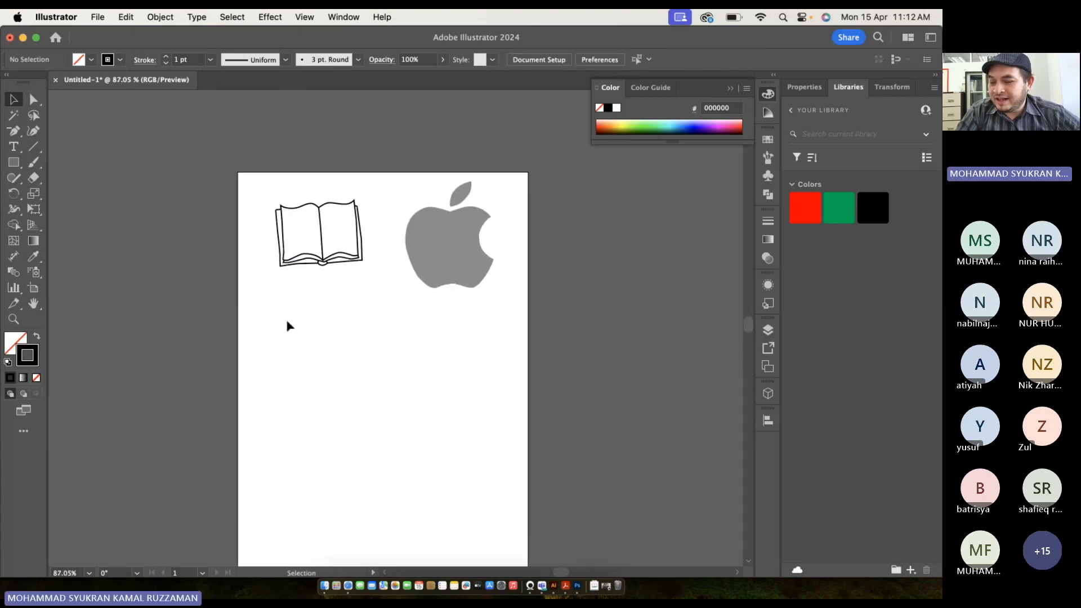
{"action": "scroll", "coordinate": [286, 320], "scroll_direction": "down", "scroll_amount": 2}
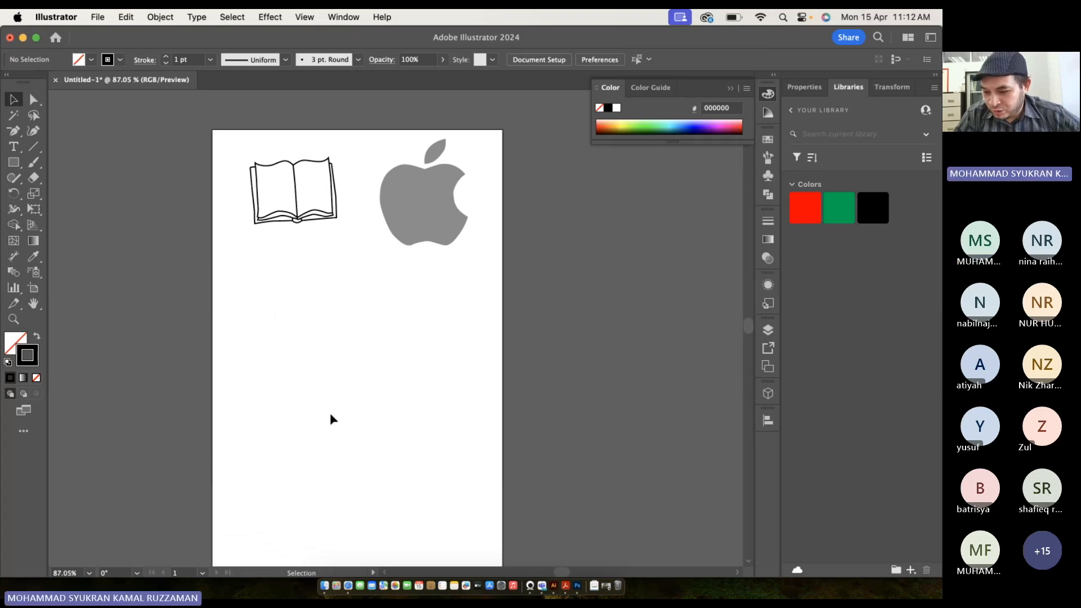
Switch to Safari and replace the line art image search with a search for "gokju".
{"action": "mouse_move", "coordinate": [1, 596]}
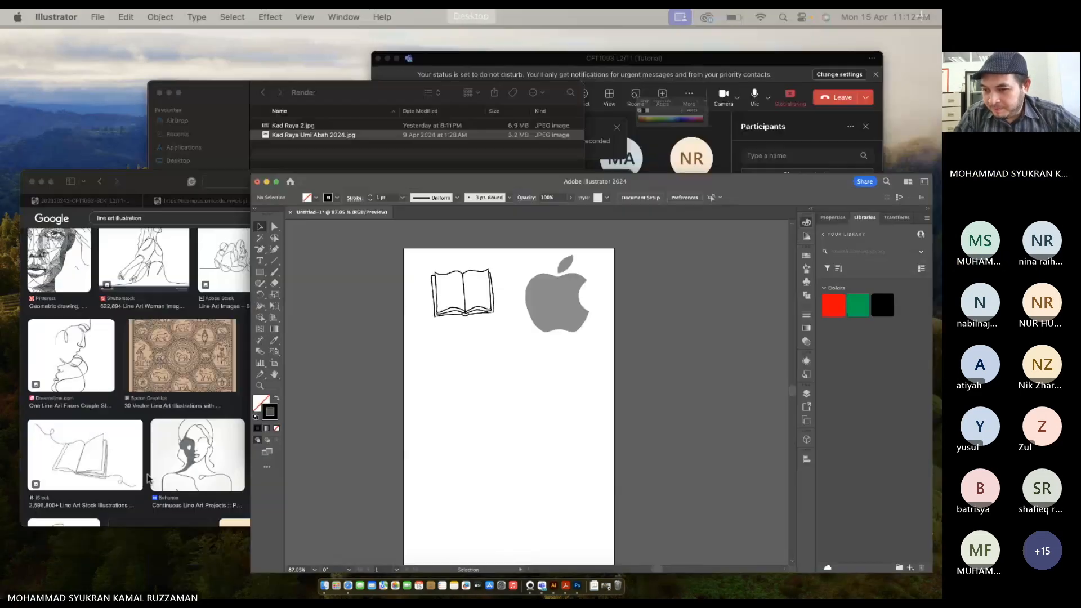
{"action": "left_click", "coordinate": [430, 336]}
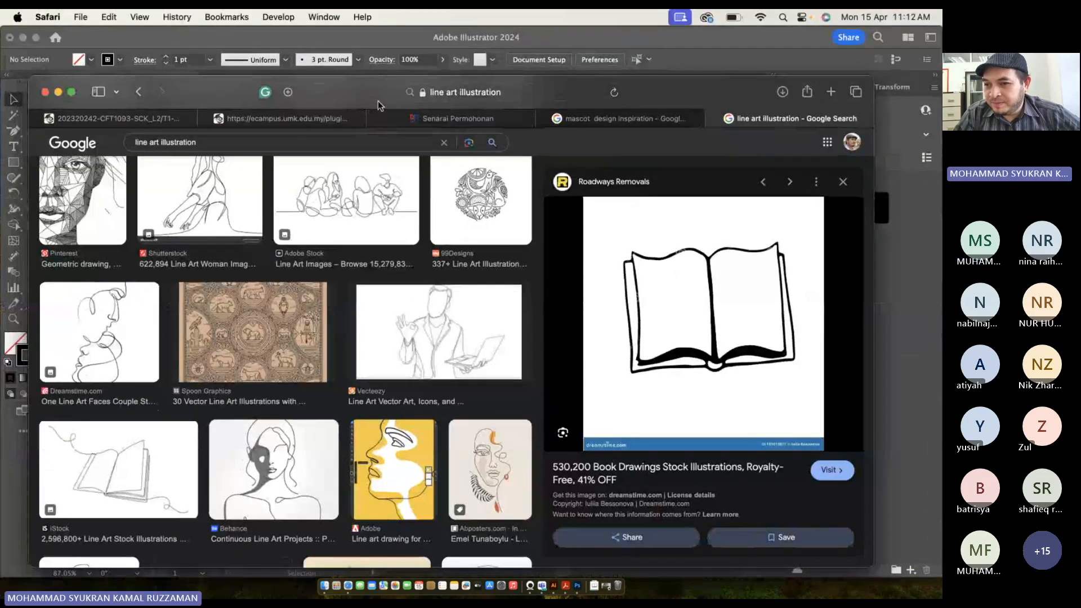
{"action": "scroll", "coordinate": [291, 149], "scroll_direction": "up", "scroll_amount": 3}
{"action": "left_click", "coordinate": [291, 149]}
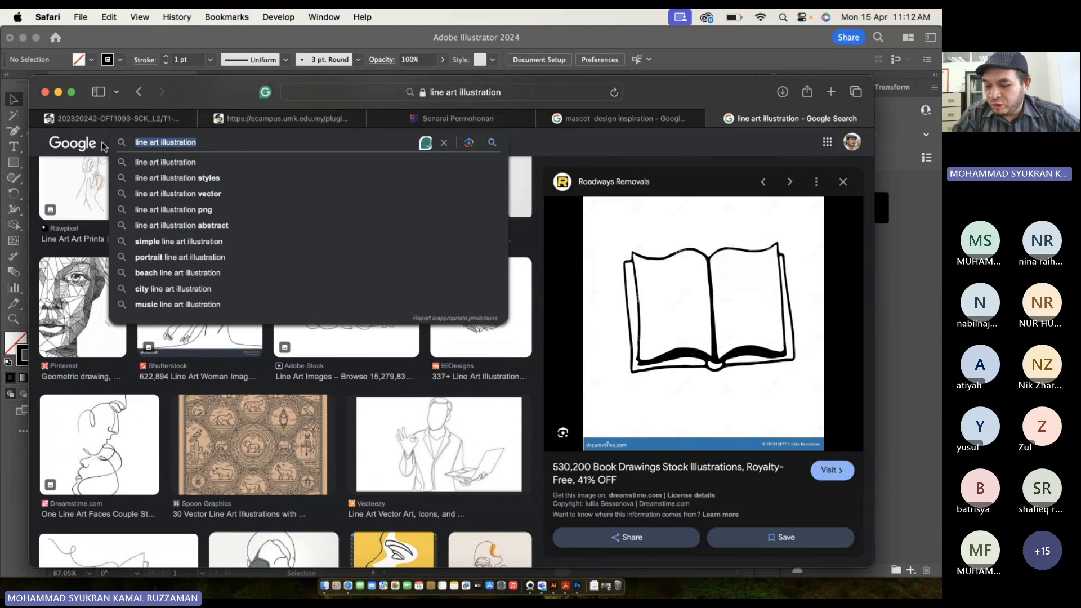
{"action": "type", "text": "gokju"}
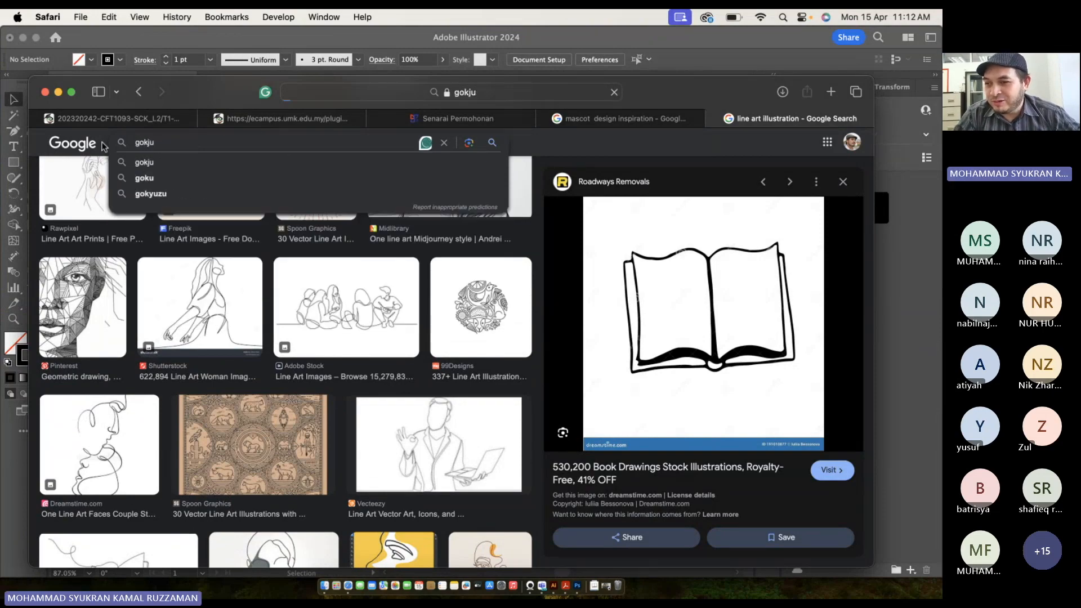
{"action": "key", "text": "Return"}
Open the Japan Powered "Goku as a Role Model" image from the results and save it to Downloads.
{"action": "scroll", "coordinate": [284, 365], "scroll_direction": "down", "scroll_amount": 3}
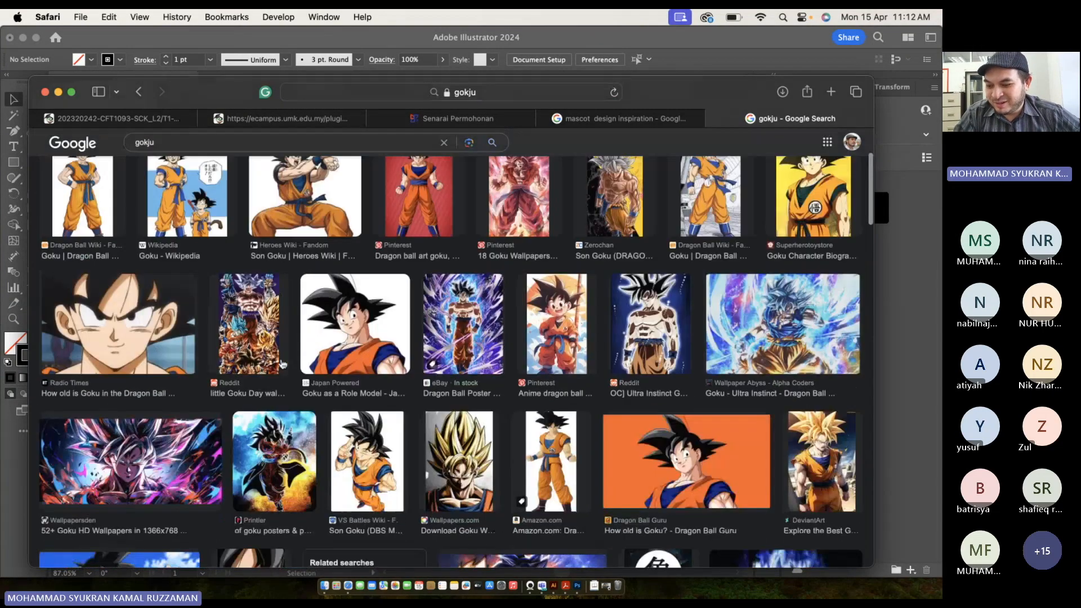
{"action": "scroll", "coordinate": [283, 365], "scroll_direction": "down", "scroll_amount": 2}
{"action": "left_click", "coordinate": [335, 292]}
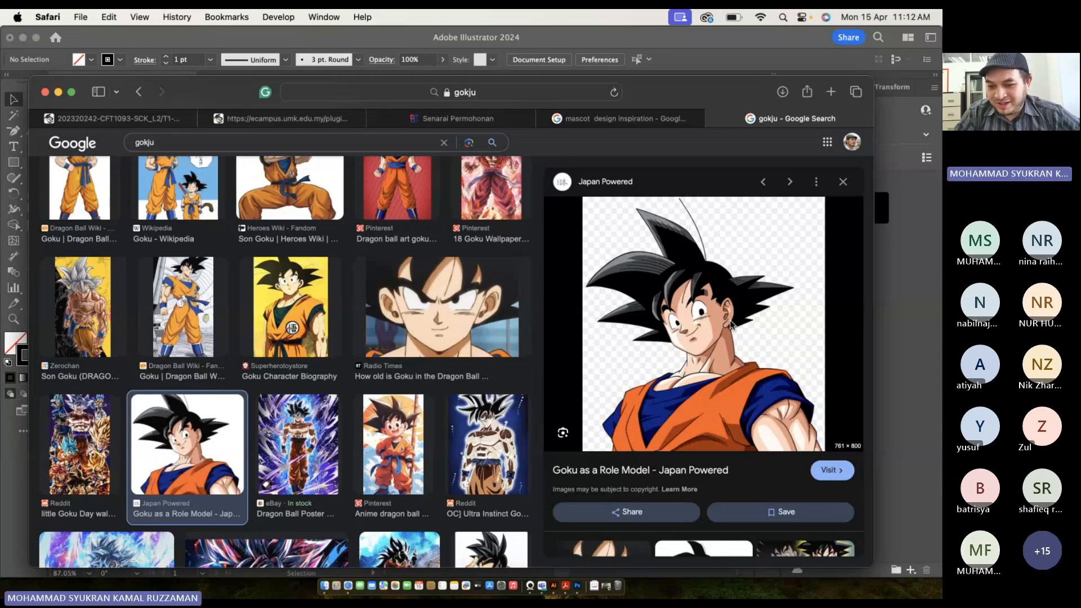
{"action": "right_click", "coordinate": [731, 324]}
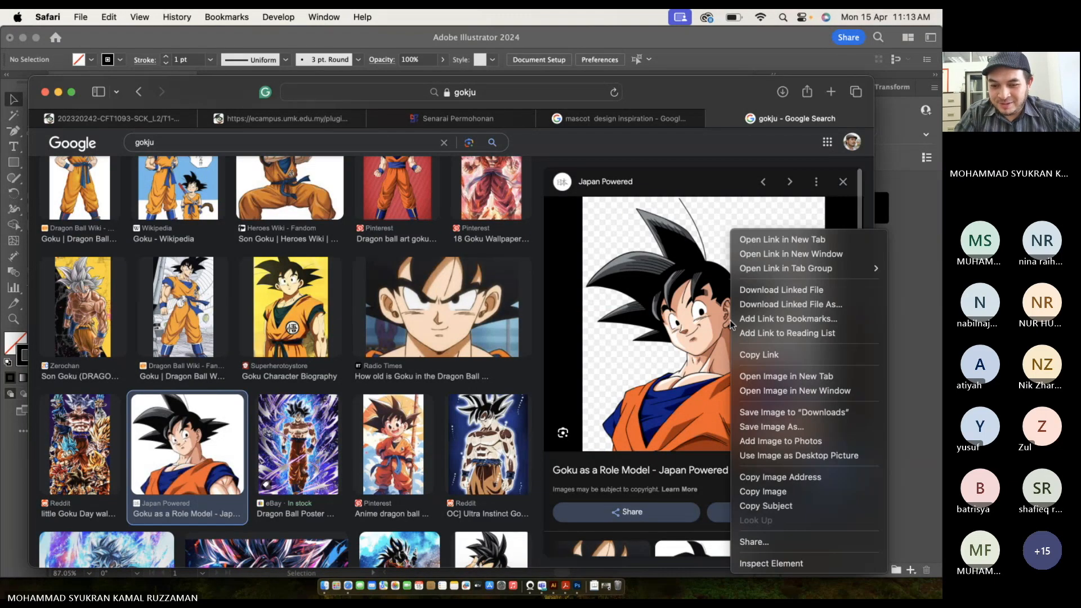
{"action": "left_click", "coordinate": [846, 414]}
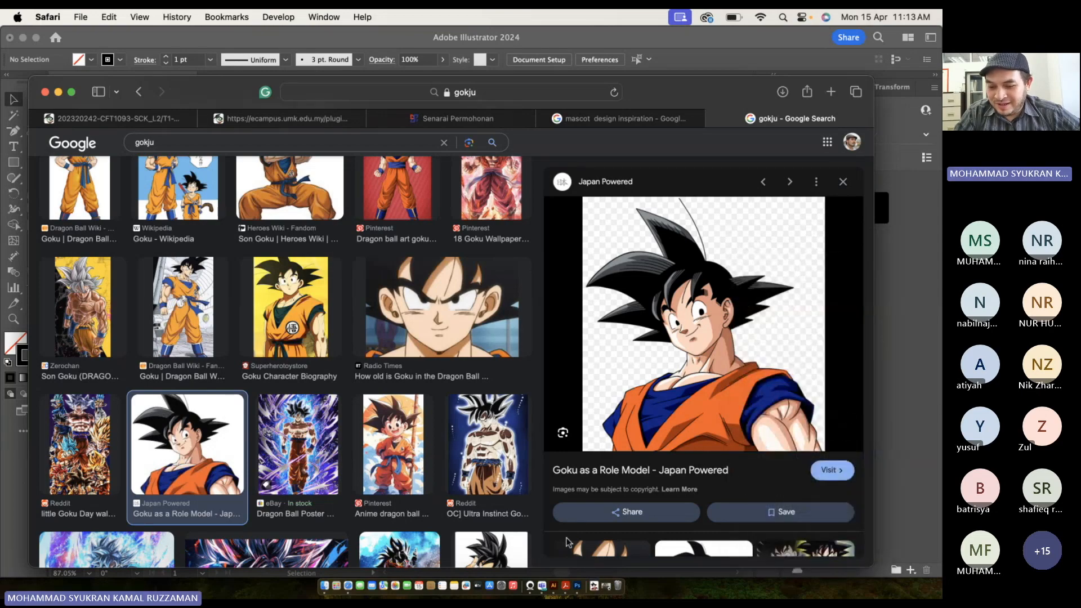
Switch back to Illustrator, place unnamed.png from the Downloads folder on the artboard and embed it.
{"action": "key", "text": "ctrl+Up"}
{"action": "left_click", "coordinate": [604, 449]}
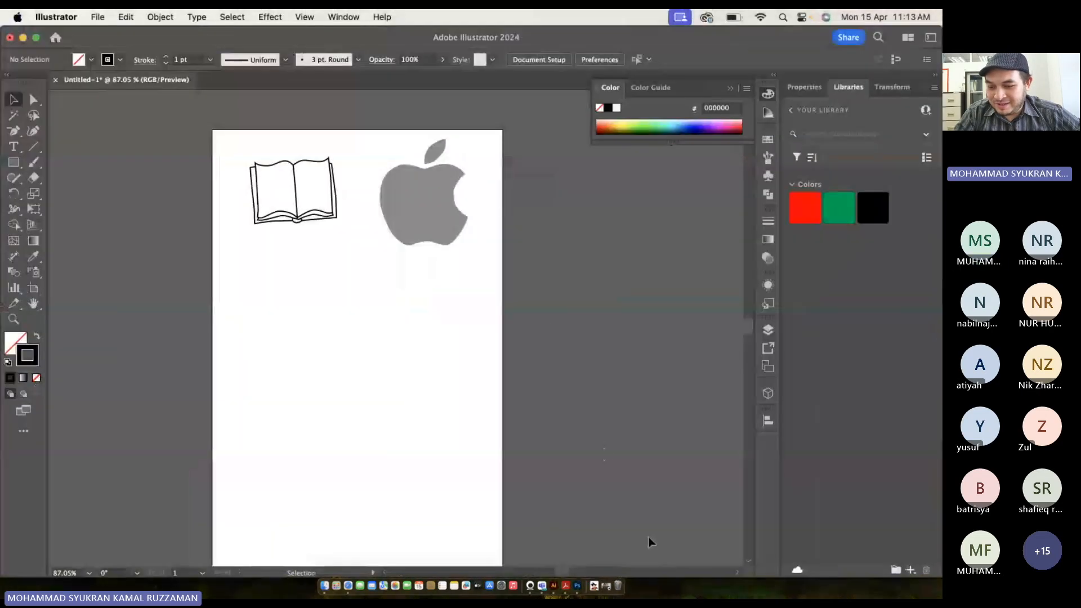
{"action": "left_click", "coordinate": [580, 569]}
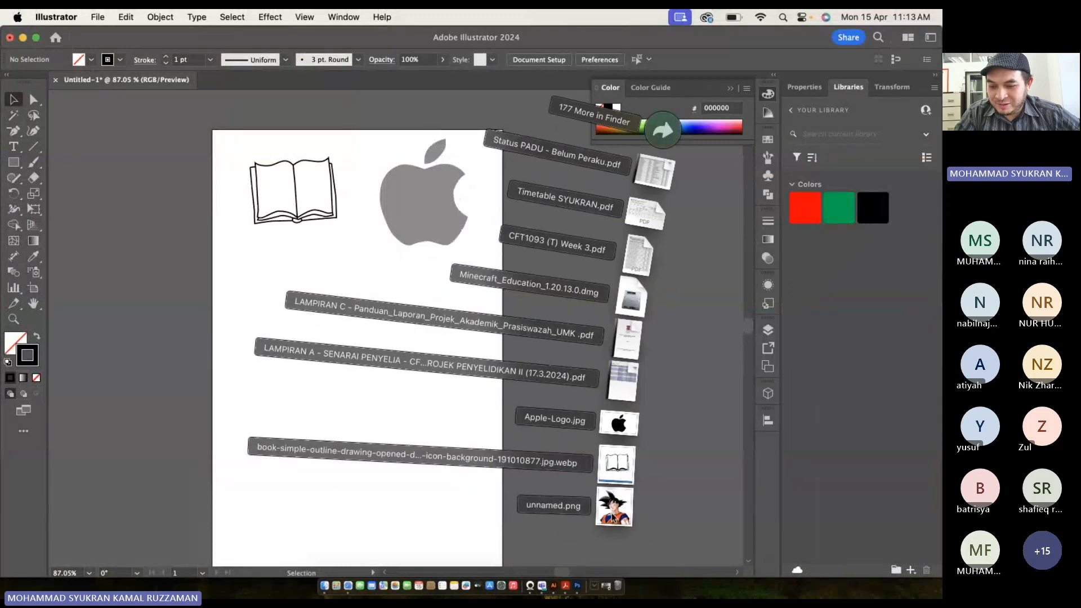
{"action": "left_click_drag", "start_coordinate": [614, 517], "coordinate": [451, 422]}
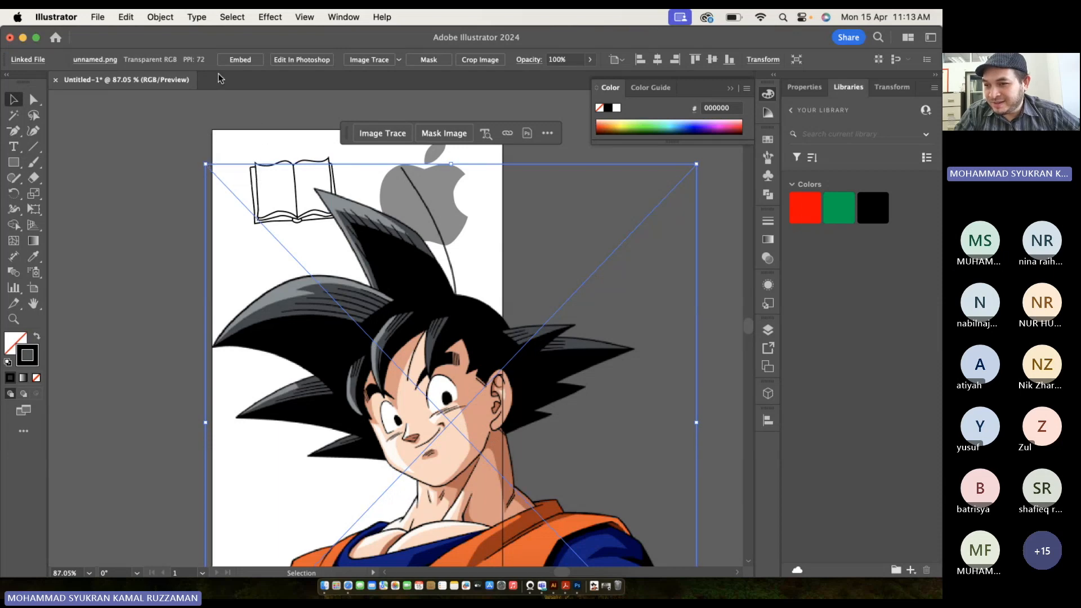
{"action": "left_click", "coordinate": [233, 60]}
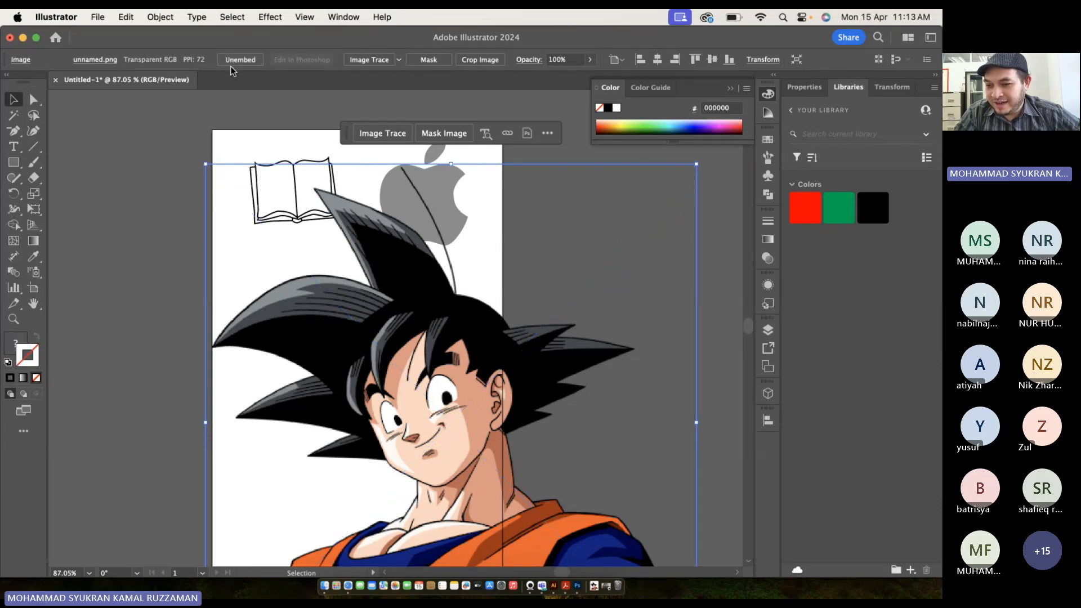
Scale the Goku image down to fit within the artboard's width, centre it below the book and apple, and deselect it.
{"action": "mouse_move", "coordinate": [205, 165]}
{"action": "left_mouse_down"}
{"action": "mouse_move", "coordinate": [100, 367]}
{"action": "mouse_move", "coordinate": [291, 227]}
{"action": "mouse_move", "coordinate": [419, 168]}
{"action": "mouse_move", "coordinate": [353, 203]}
{"action": "mouse_move", "coordinate": [300, 204]}
{"action": "mouse_move", "coordinate": [231, 151]}
{"action": "mouse_move", "coordinate": [350, 265]}
{"action": "mouse_move", "coordinate": [337, 276]}
{"action": "mouse_move", "coordinate": [222, 210]}
{"action": "mouse_move", "coordinate": [341, 299]}
{"action": "mouse_move", "coordinate": [217, 220]}
{"action": "mouse_move", "coordinate": [459, 378]}
{"action": "mouse_move", "coordinate": [311, 304]}
{"action": "mouse_move", "coordinate": [353, 319]}
{"action": "left_mouse_up"}
{"action": "left_click_drag", "start_coordinate": [480, 474], "coordinate": [327, 321]}
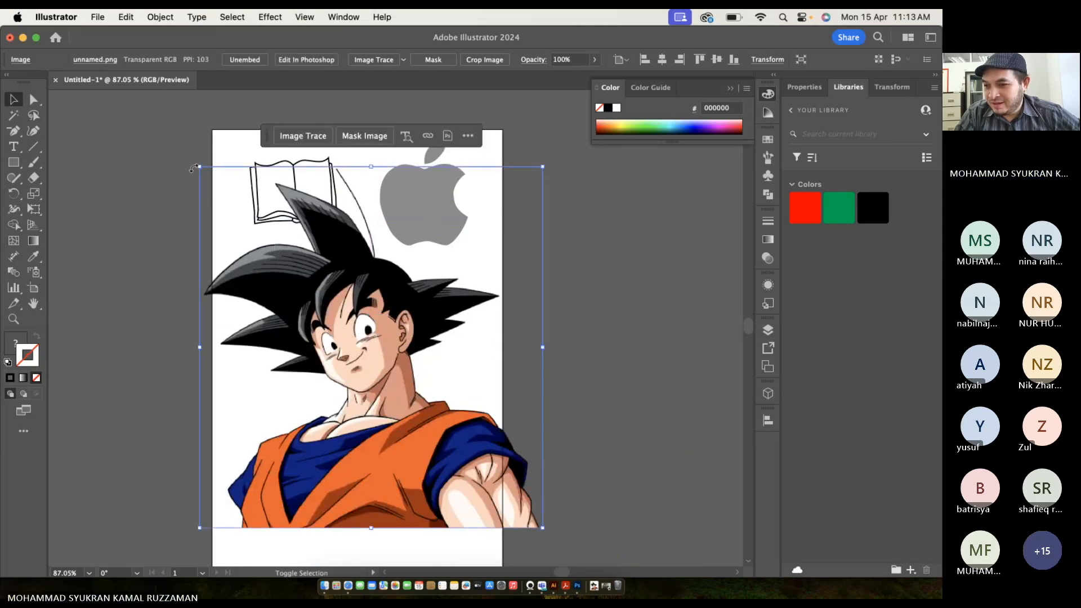
{"action": "left_click_drag", "start_coordinate": [199, 168], "coordinate": [314, 282]}
{"action": "scroll", "coordinate": [321, 368], "scroll_direction": "down", "scroll_amount": 2}
{"action": "scroll", "coordinate": [321, 369], "scroll_direction": "down", "scroll_amount": 3}
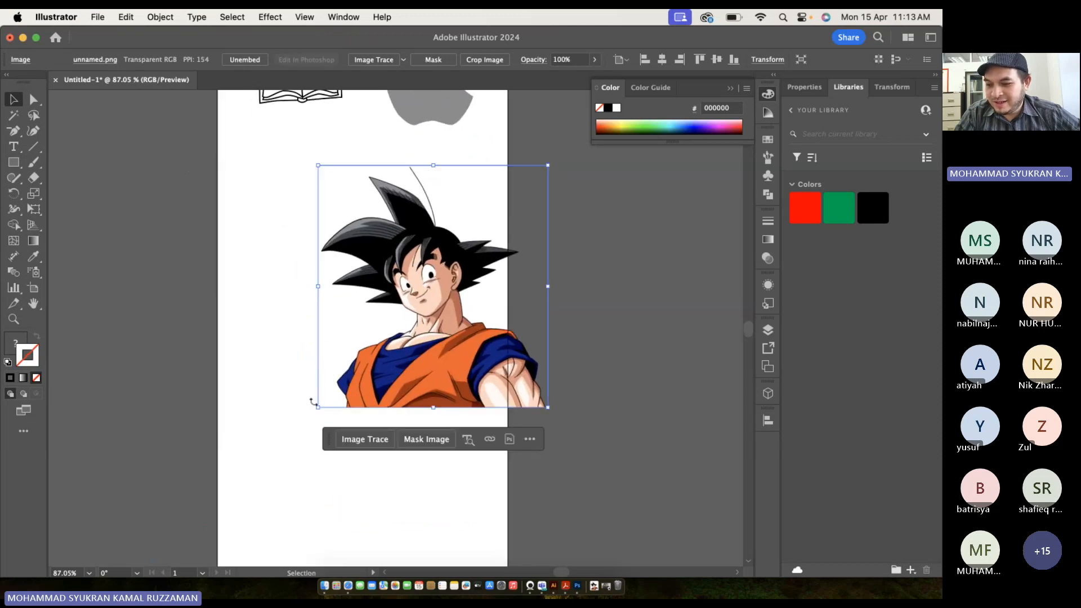
{"action": "scroll", "coordinate": [314, 402], "scroll_direction": "down", "scroll_amount": 2}
{"action": "left_click_drag", "start_coordinate": [402, 350], "coordinate": [338, 378]}
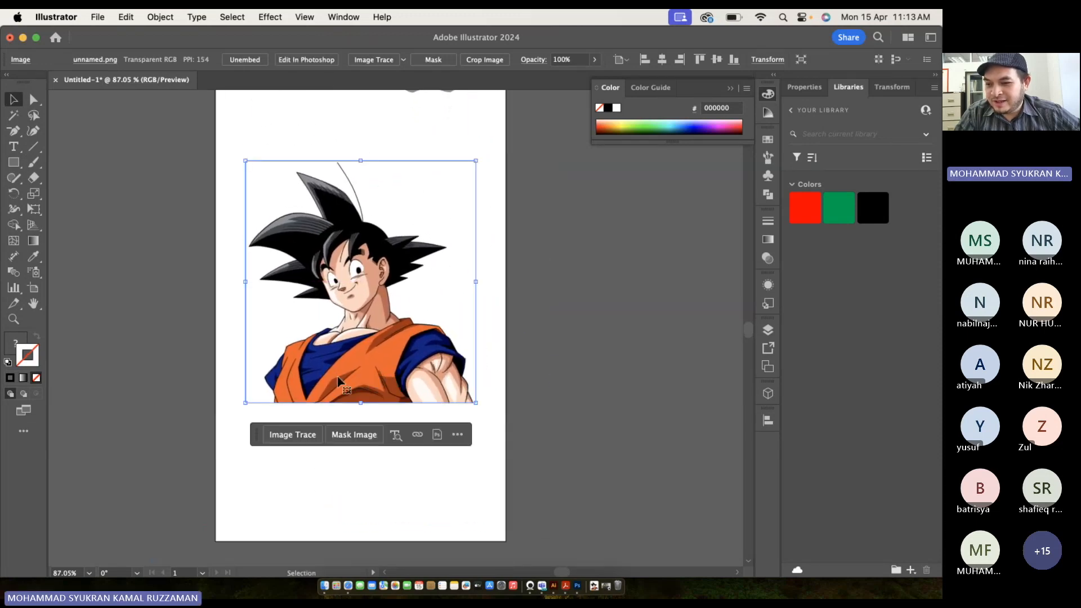
{"action": "left_click", "coordinate": [237, 351]}
Reduce the Goku image's opacity to 23% as a faded tracing reference.
{"action": "scroll", "coordinate": [236, 350], "scroll_direction": "up", "scroll_amount": 5}
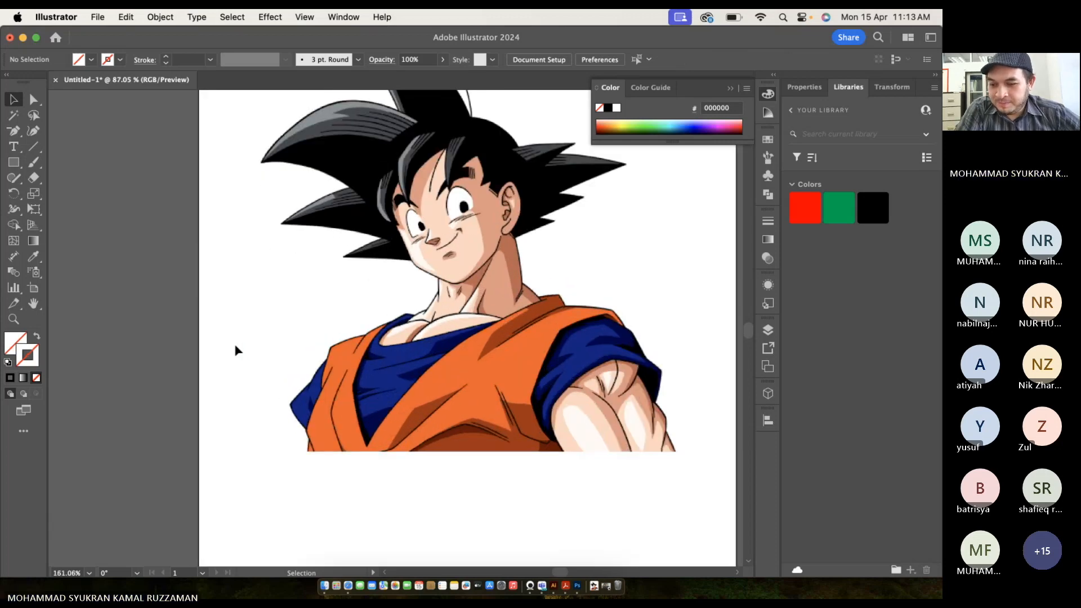
{"action": "scroll", "coordinate": [235, 350], "scroll_direction": "up", "scroll_amount": 3}
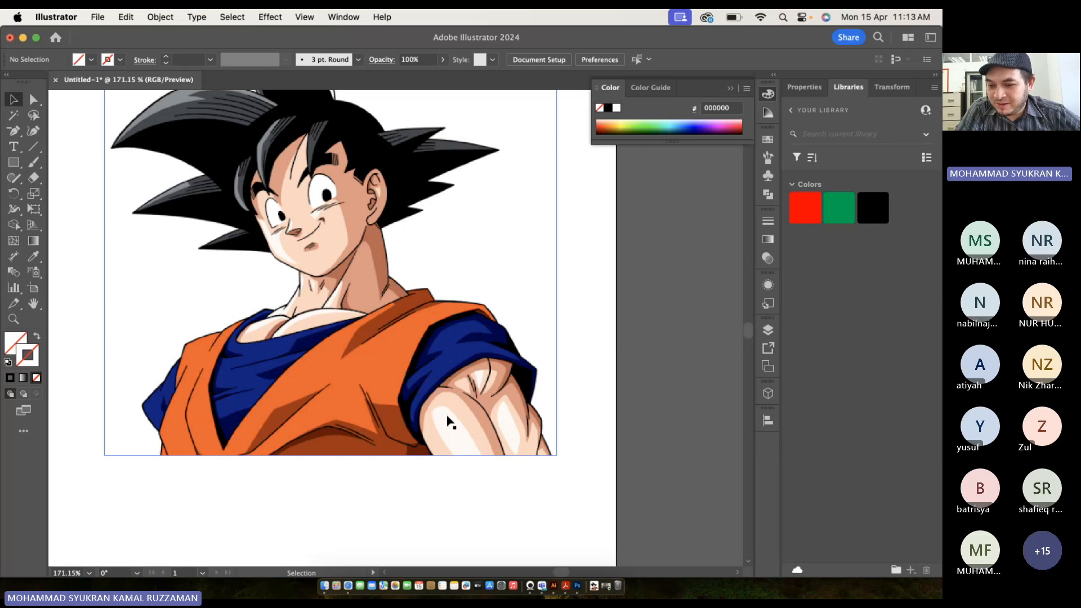
{"action": "scroll", "coordinate": [430, 417], "scroll_direction": "up", "scroll_amount": 1}
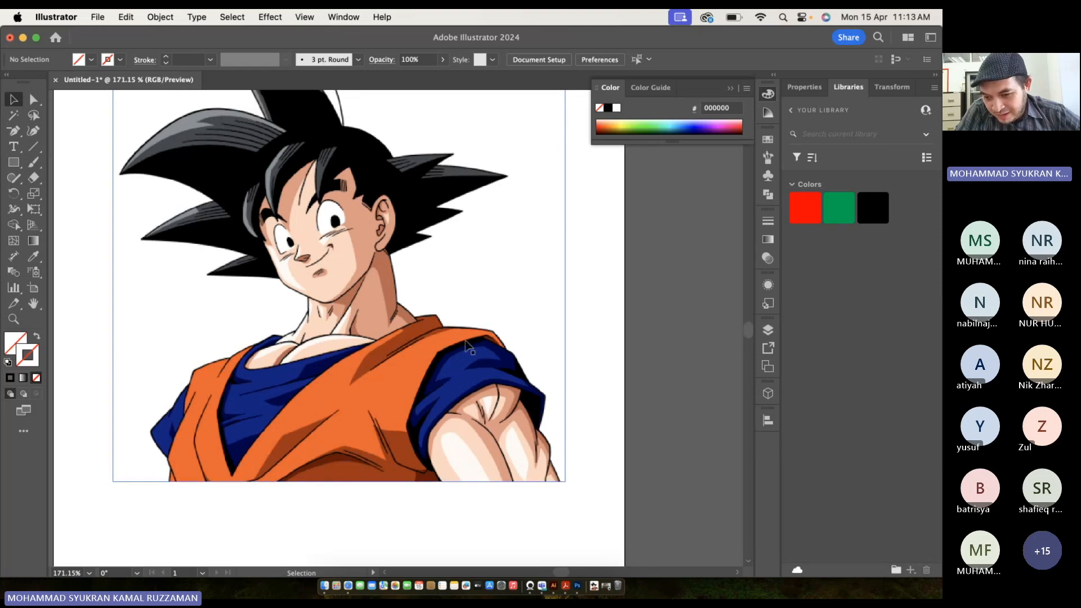
{"action": "scroll", "coordinate": [475, 370], "scroll_direction": "up", "scroll_amount": 3}
{"action": "scroll", "coordinate": [475, 370], "scroll_direction": "left", "scroll_amount": 2}
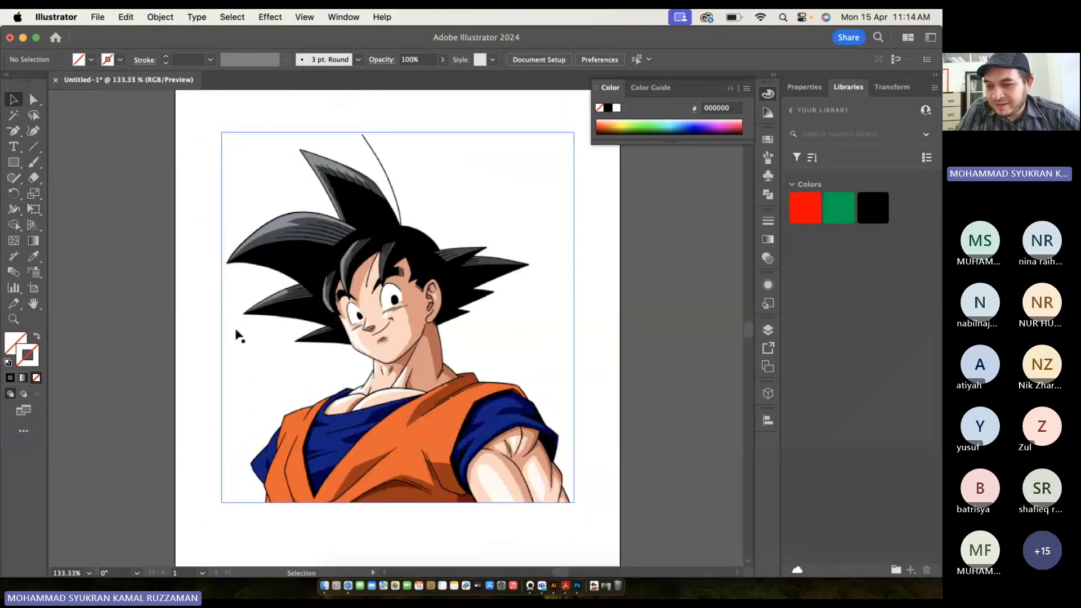
{"action": "left_click", "coordinate": [327, 316]}
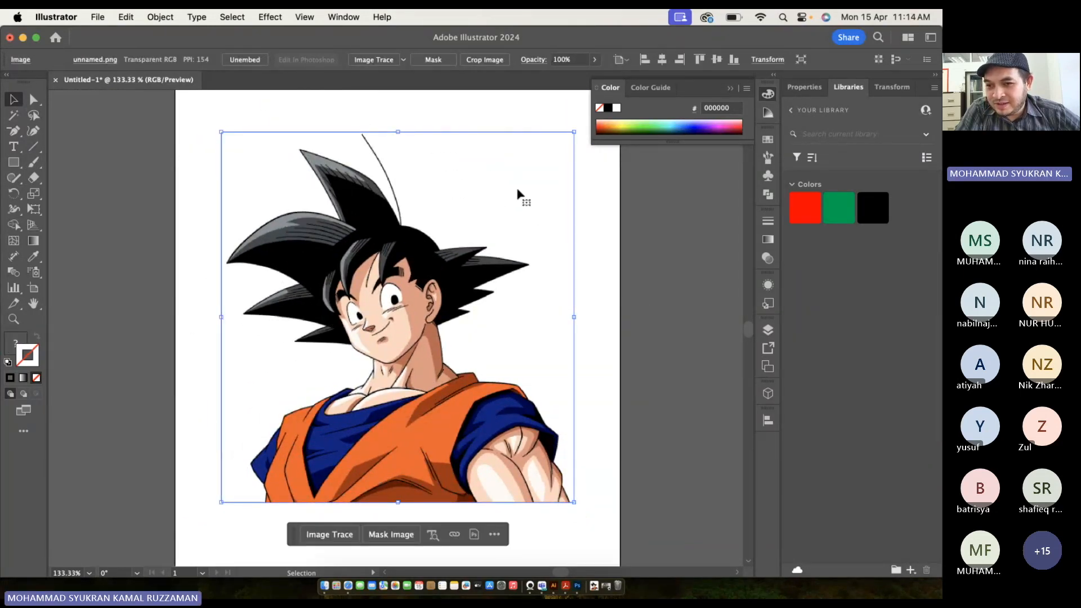
{"action": "left_click", "coordinate": [594, 59]}
{"action": "left_click_drag", "start_coordinate": [587, 75], "coordinate": [555, 76]}
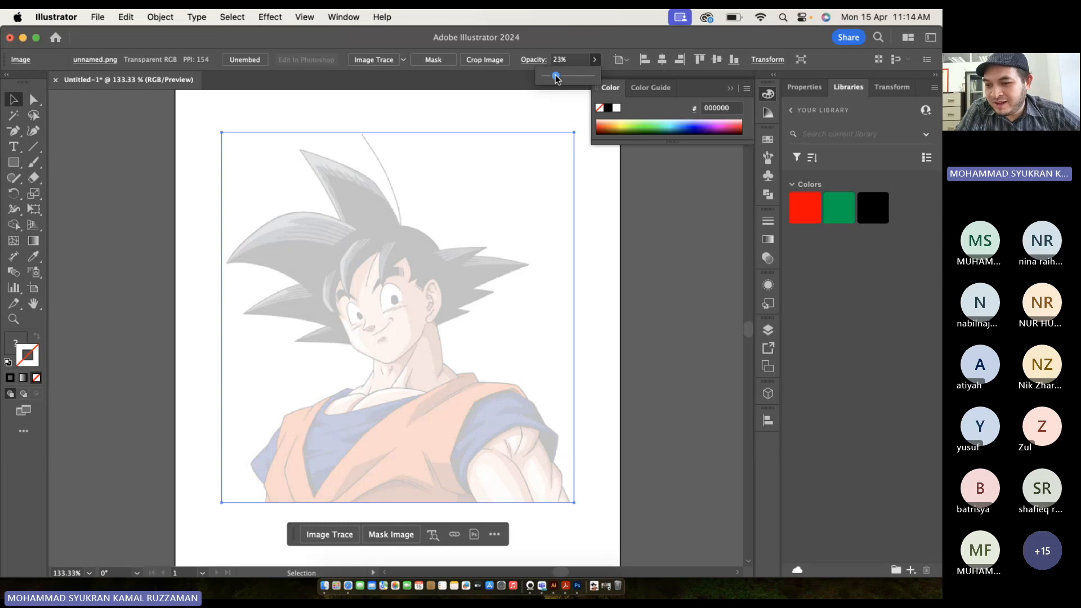
{"action": "left_click", "coordinate": [609, 346]}
Lock the faded Goku image in place, leaving nothing selected.
{"action": "left_click", "coordinate": [440, 332]}
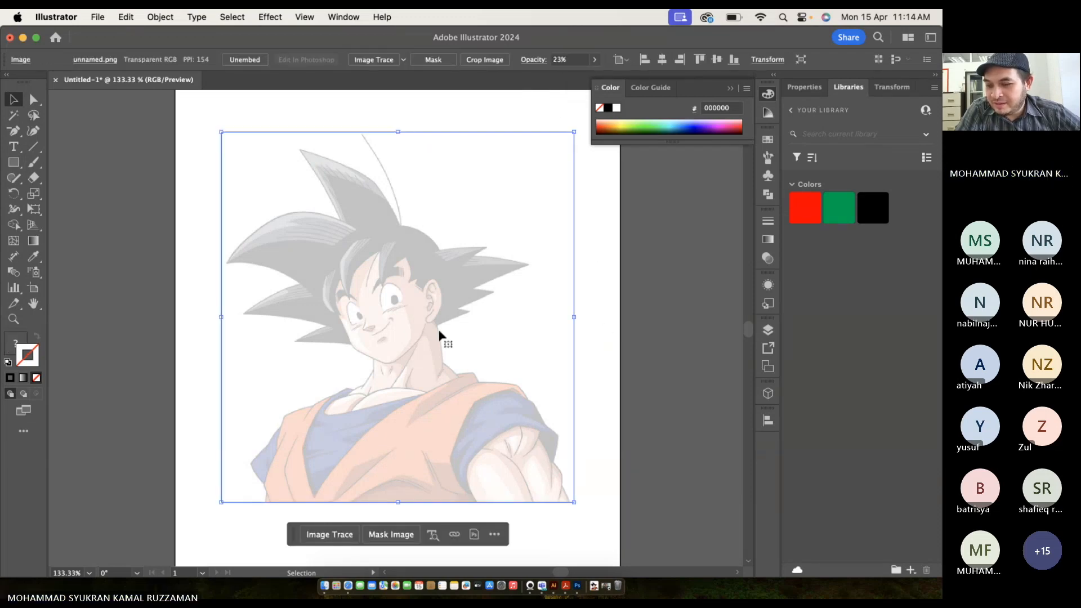
{"action": "left_click", "coordinate": [171, 18]}
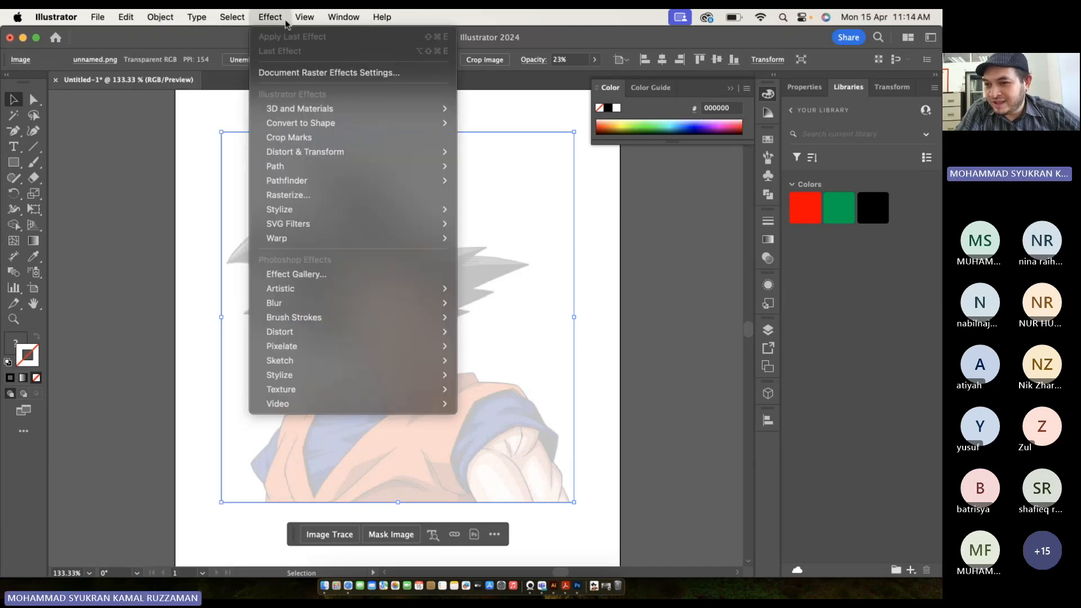
{"action": "mouse_move", "coordinate": [305, 17]}
{"action": "left_click", "coordinate": [133, 100]}
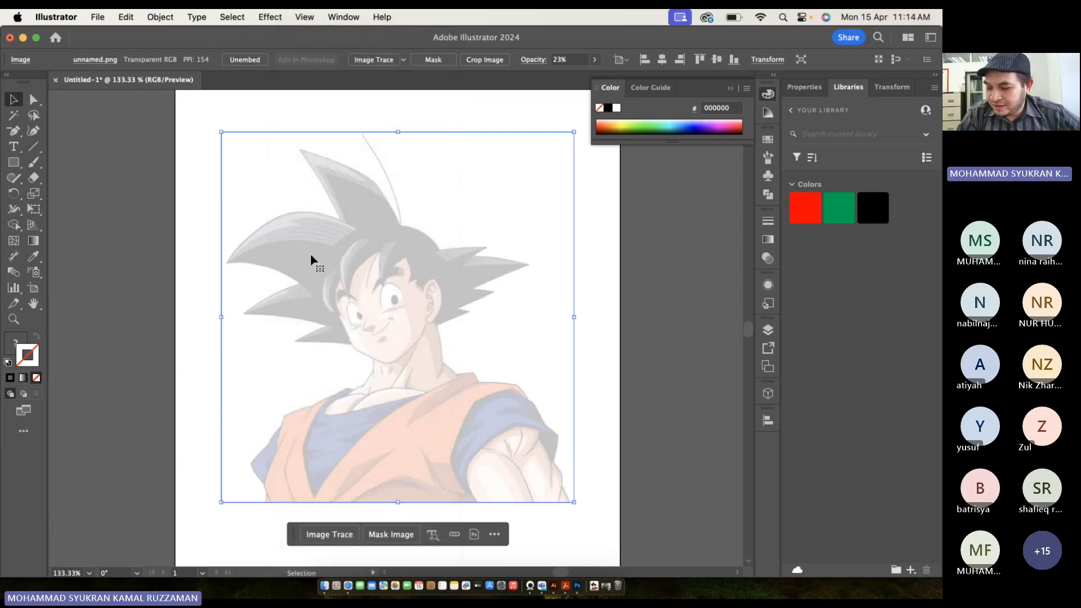
{"action": "key", "text": "a"}
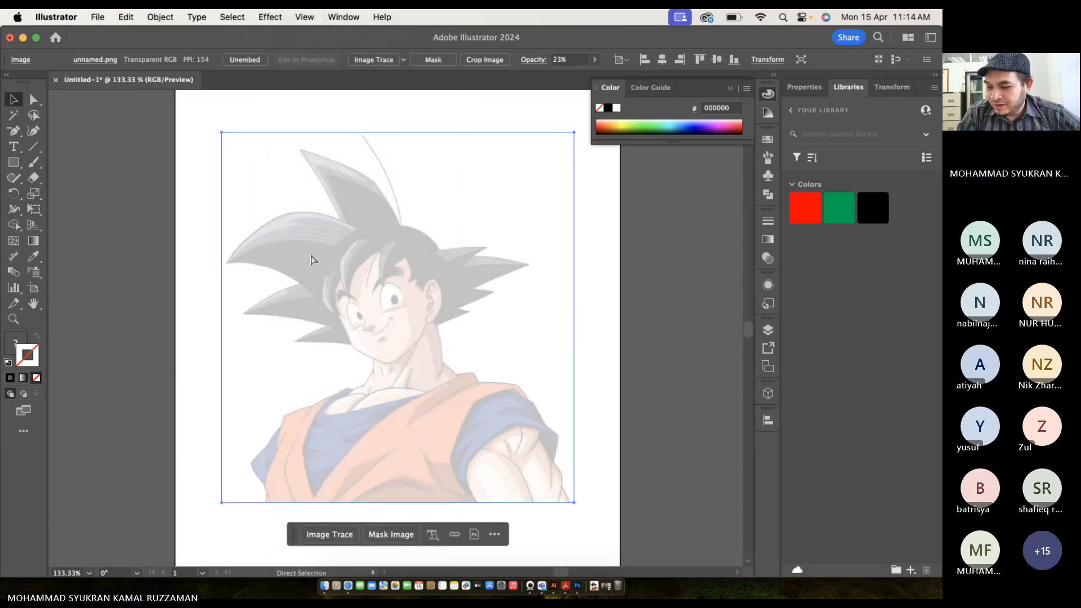
{"action": "key", "text": "super+shift+a"}
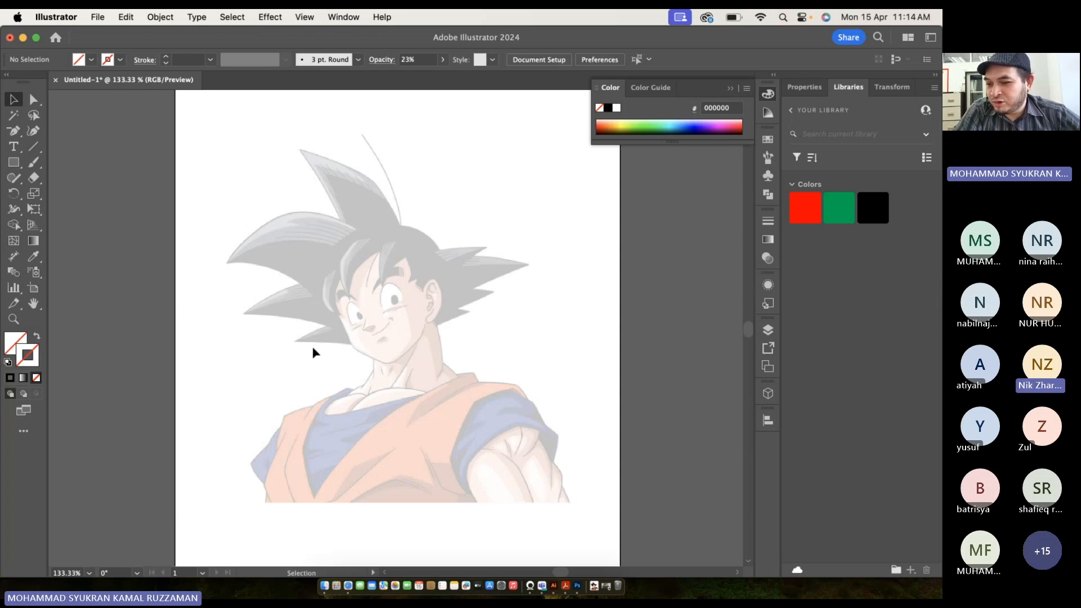
Activate the Pen tool with no fill and a blue 1200FF stroke for tracing Goku's face.
{"action": "scroll", "coordinate": [313, 353], "scroll_direction": "up", "scroll_amount": 5}
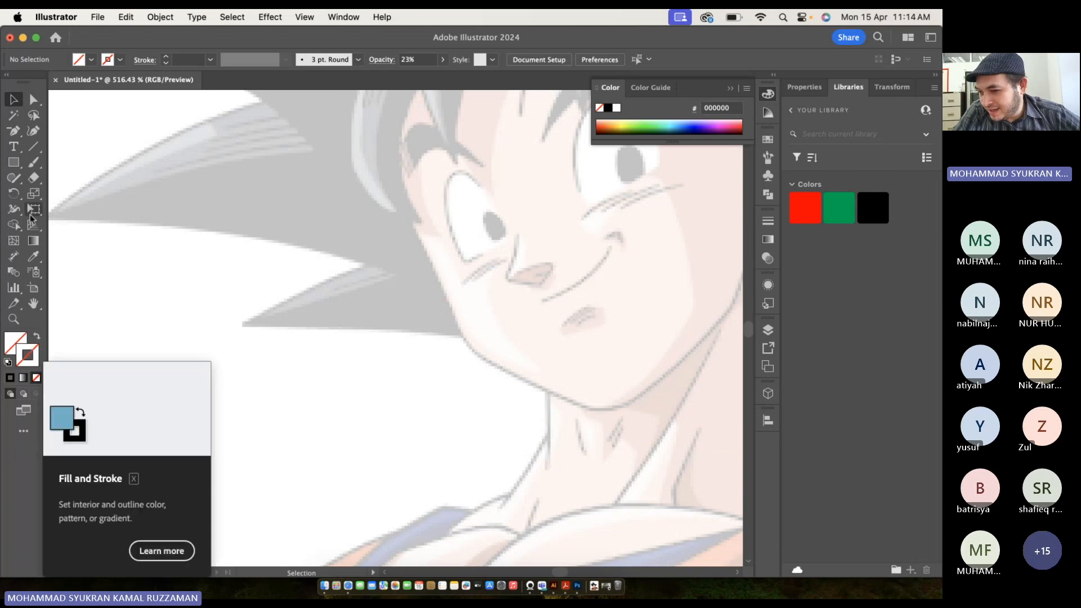
{"action": "left_click", "coordinate": [14, 131]}
{"action": "left_click", "coordinate": [14, 131]}
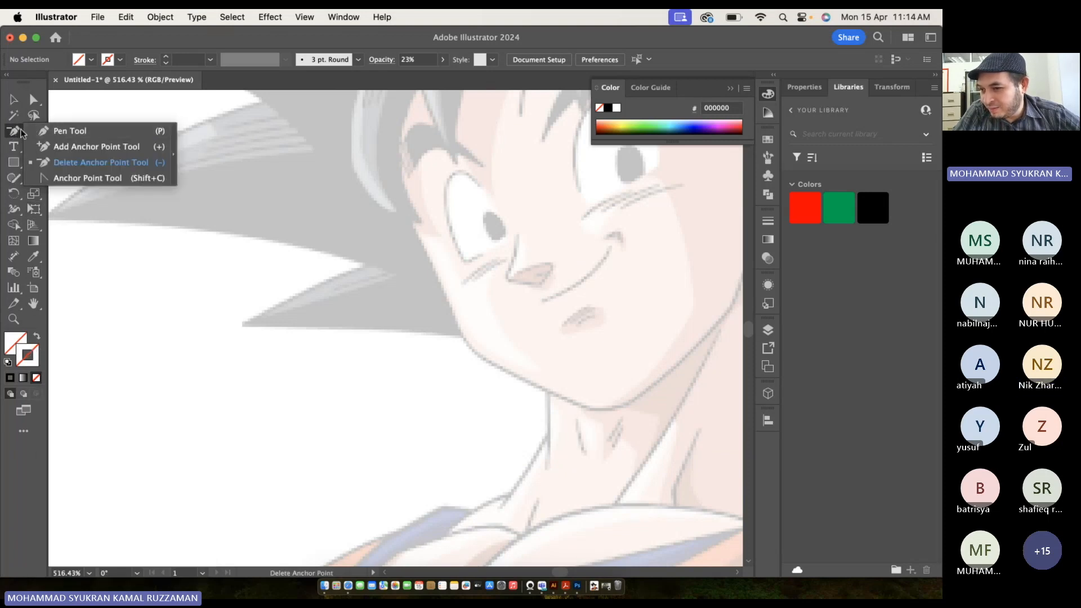
{"action": "left_click", "coordinate": [58, 133]}
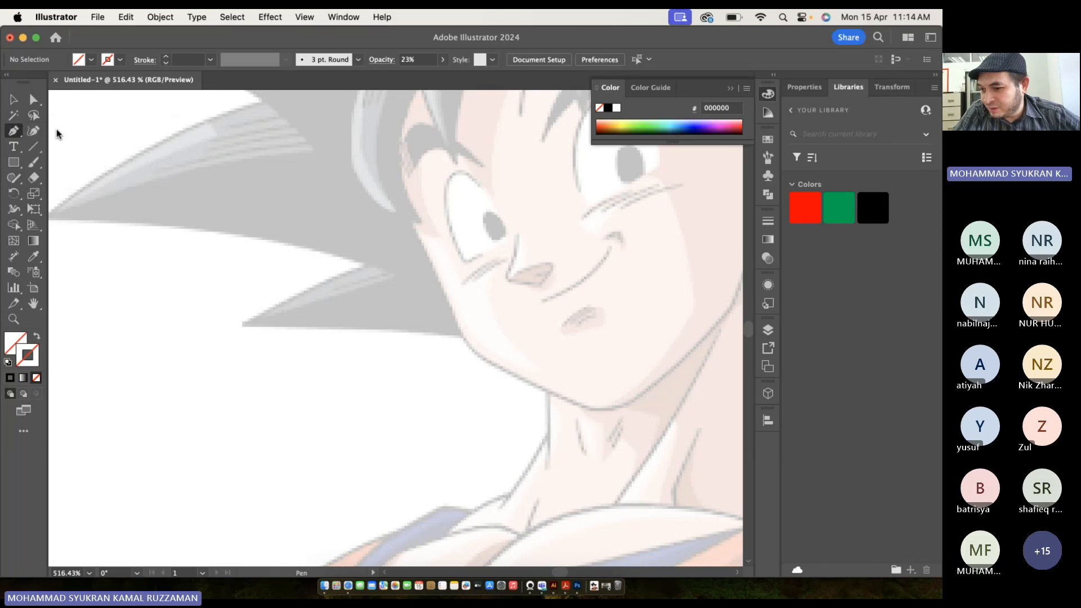
{"action": "double_click", "coordinate": [31, 353]}
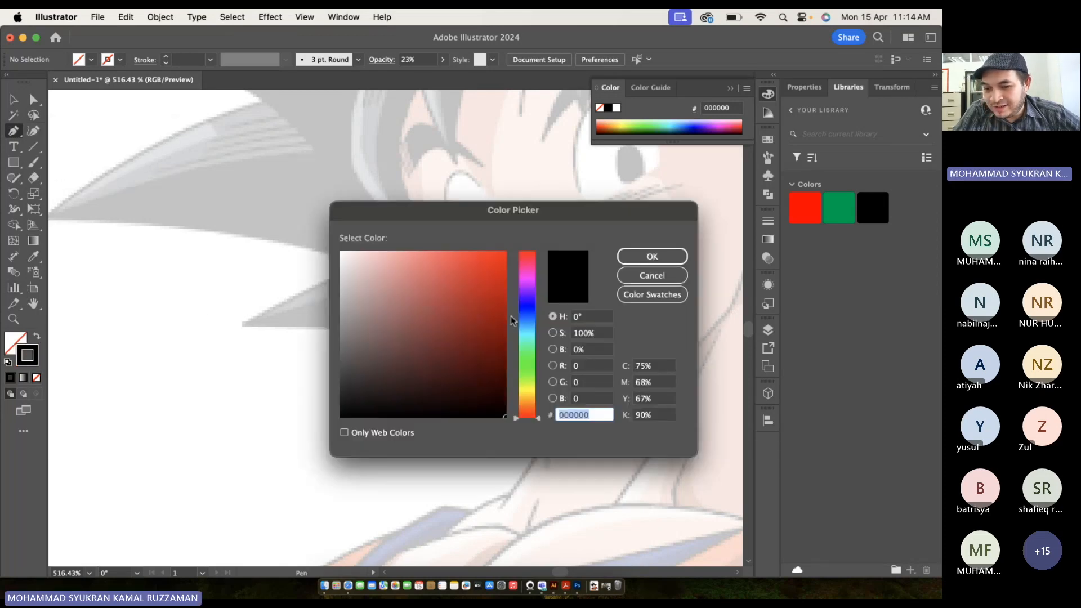
{"action": "left_click", "coordinate": [529, 305]}
{"action": "left_click_drag", "start_coordinate": [501, 292], "coordinate": [518, 255]}
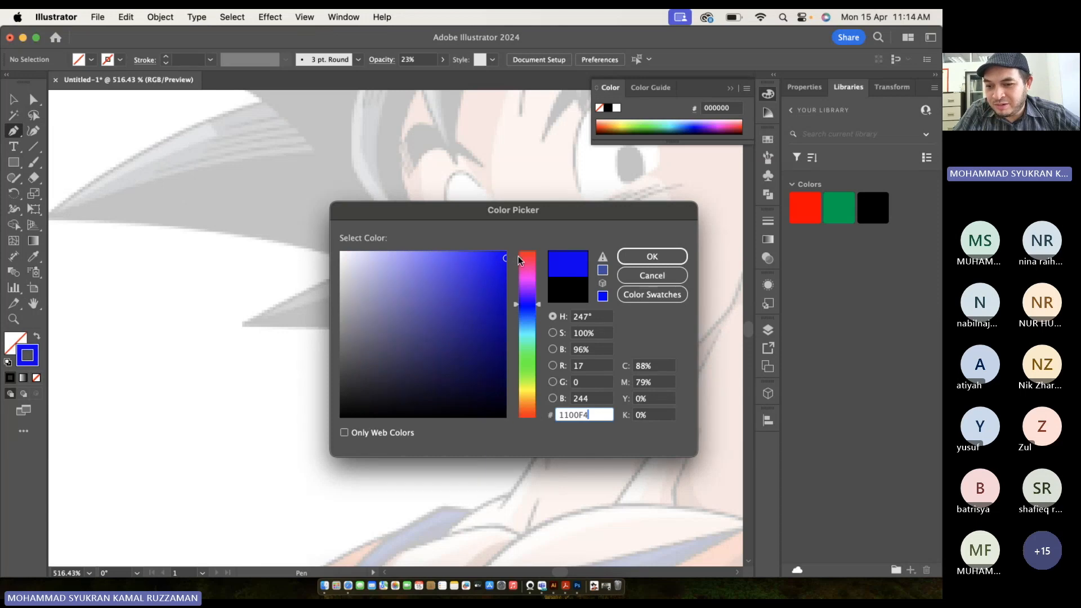
{"action": "left_click", "coordinate": [674, 255]}
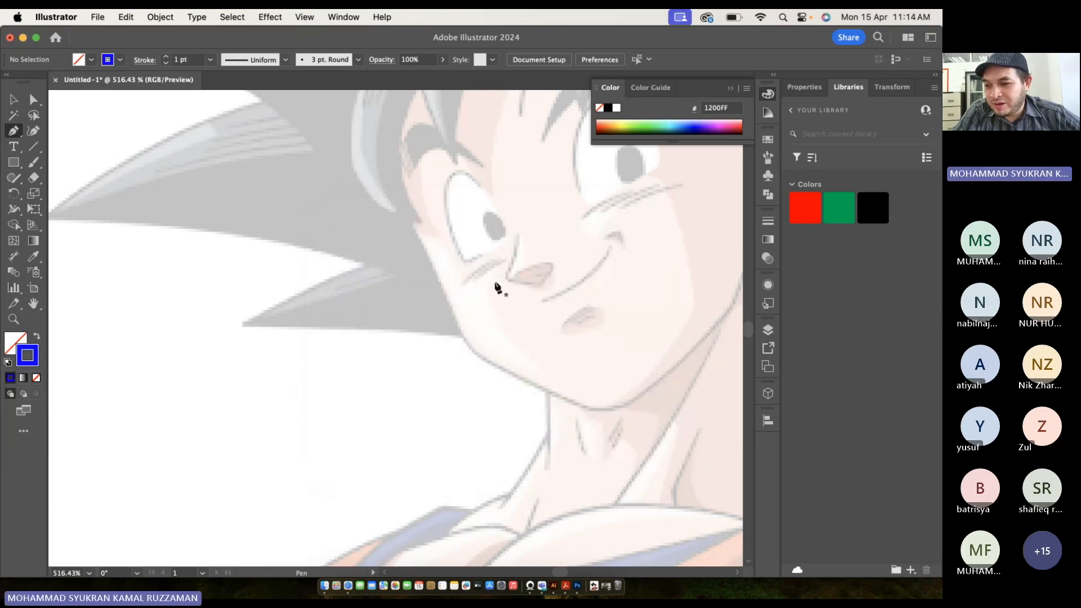
{"action": "left_click", "coordinate": [37, 336]}
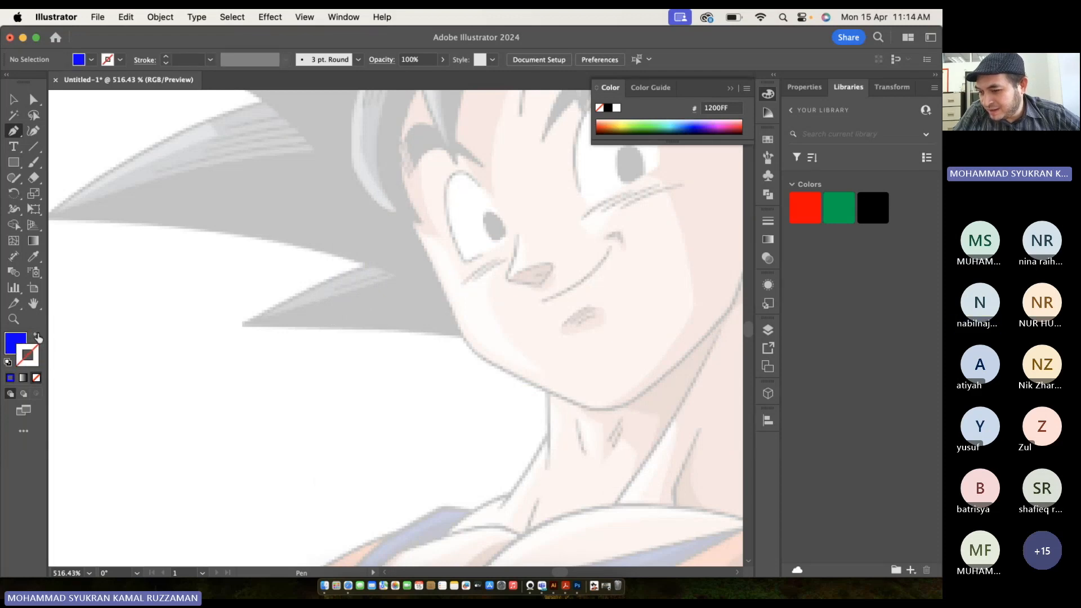
{"action": "left_click", "coordinate": [37, 337]}
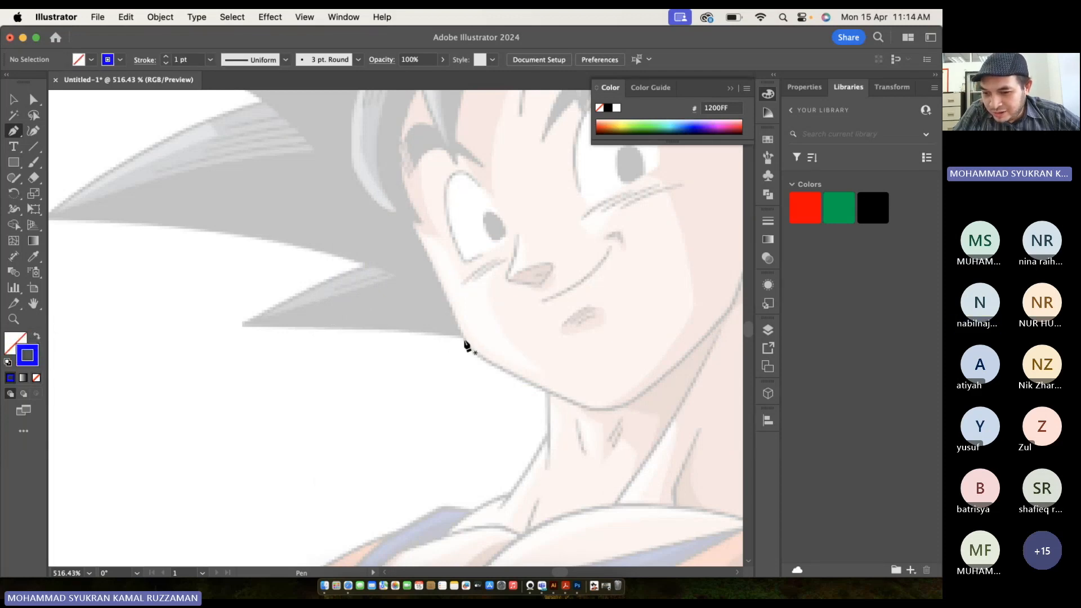
{"action": "scroll", "coordinate": [467, 343], "scroll_direction": "up", "scroll_amount": 4}
{"action": "scroll", "coordinate": [467, 344], "scroll_direction": "up", "scroll_amount": 2}
{"action": "scroll", "coordinate": [409, 241], "scroll_direction": "up", "scroll_amount": 2}
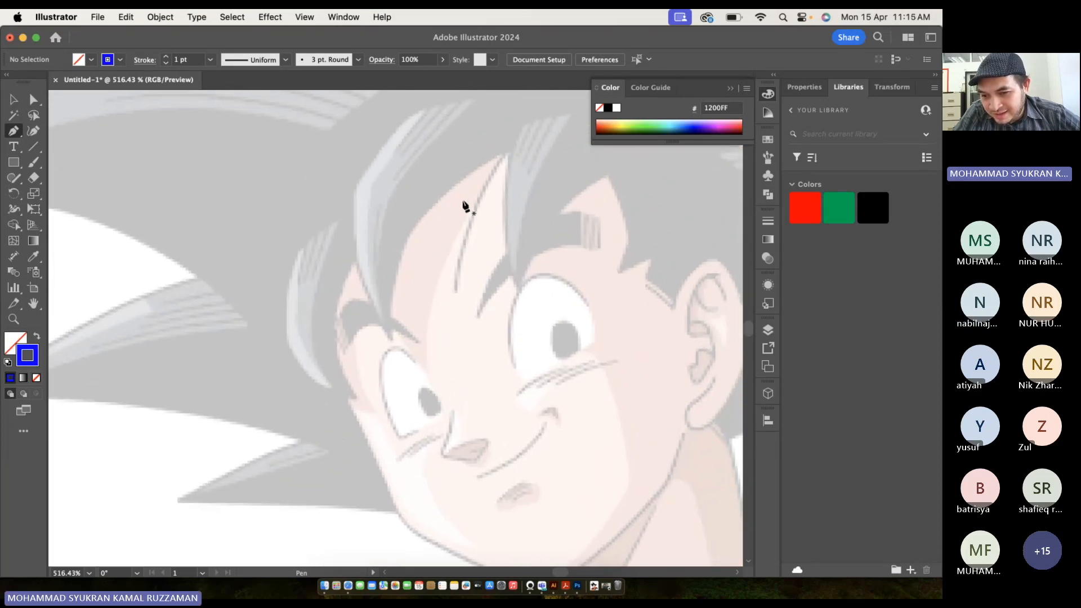
{"action": "left_click", "coordinate": [504, 151]}
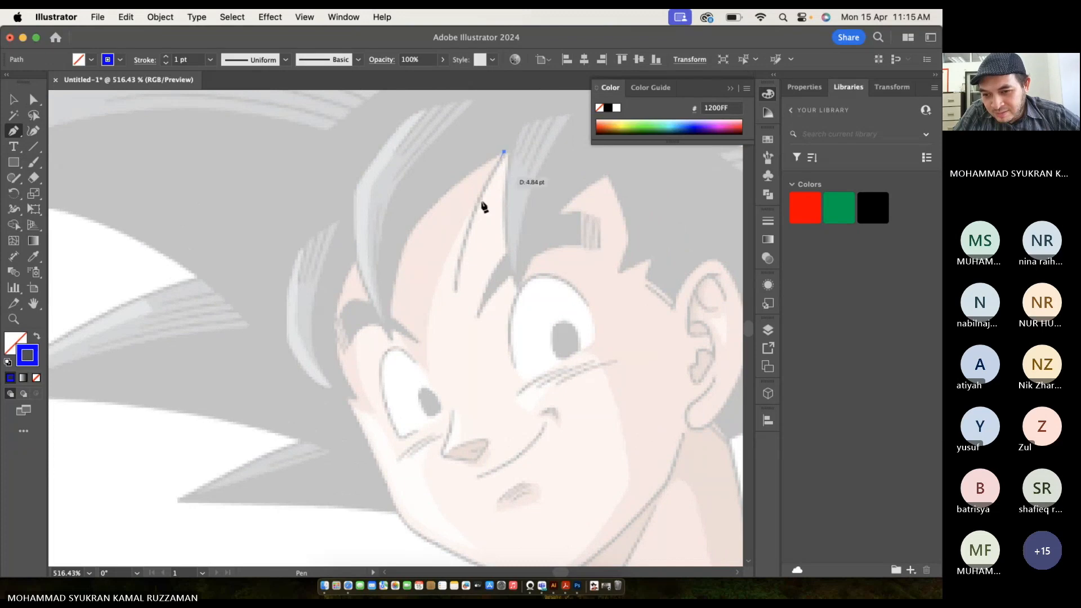
{"action": "left_click_drag", "start_coordinate": [458, 288], "coordinate": [455, 314]}
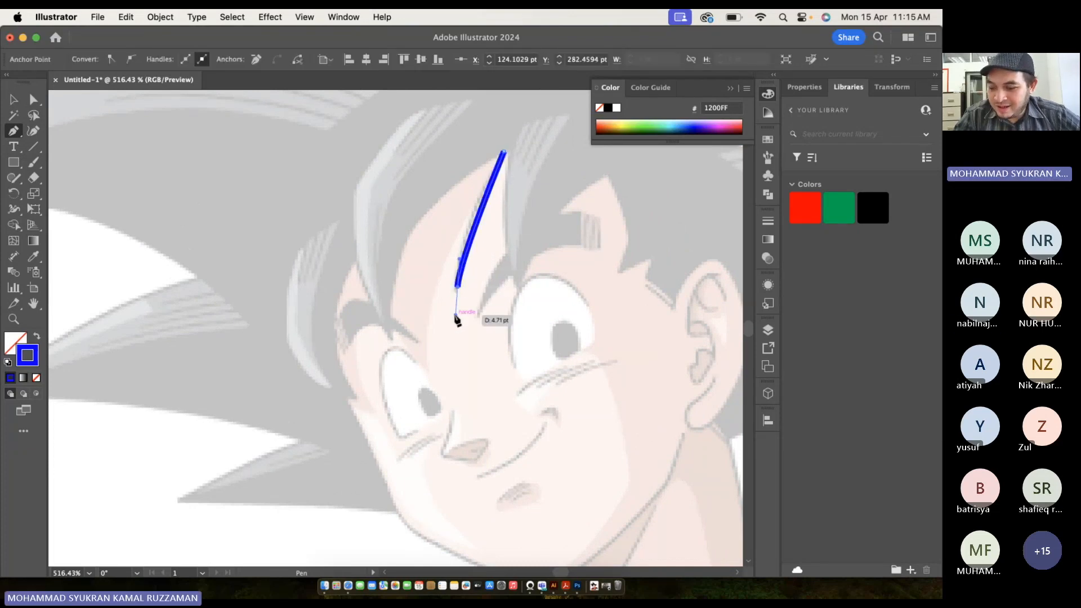
{"action": "key", "text": "super+z"}
{"action": "key", "text": "super+z"}
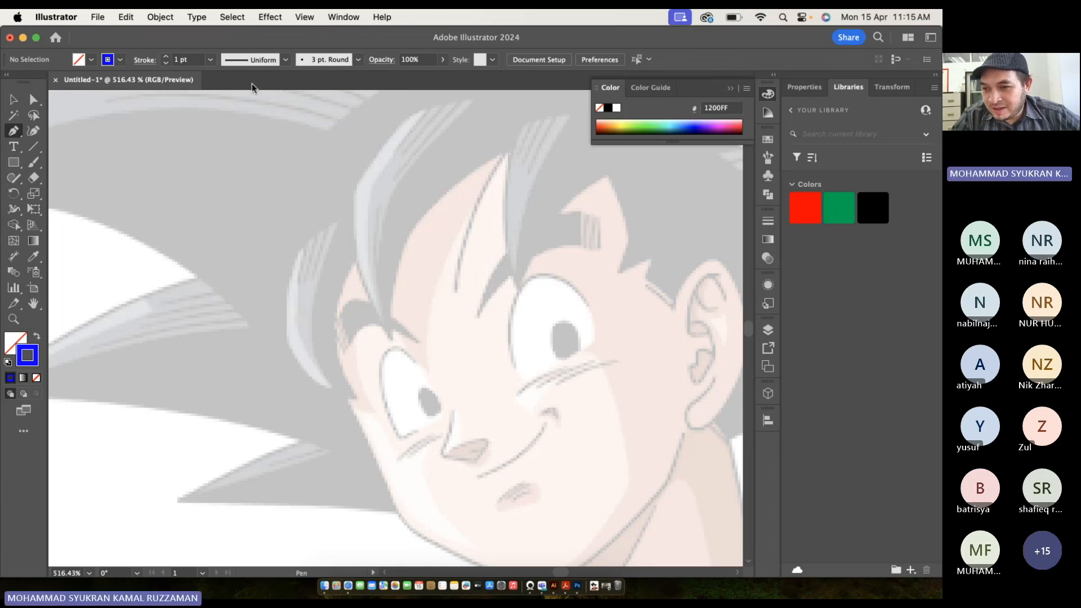
Set the stroke weight to 0.5 pt and trace the curved line running down the forehead from the central hair peak.
{"action": "left_click", "coordinate": [212, 60]}
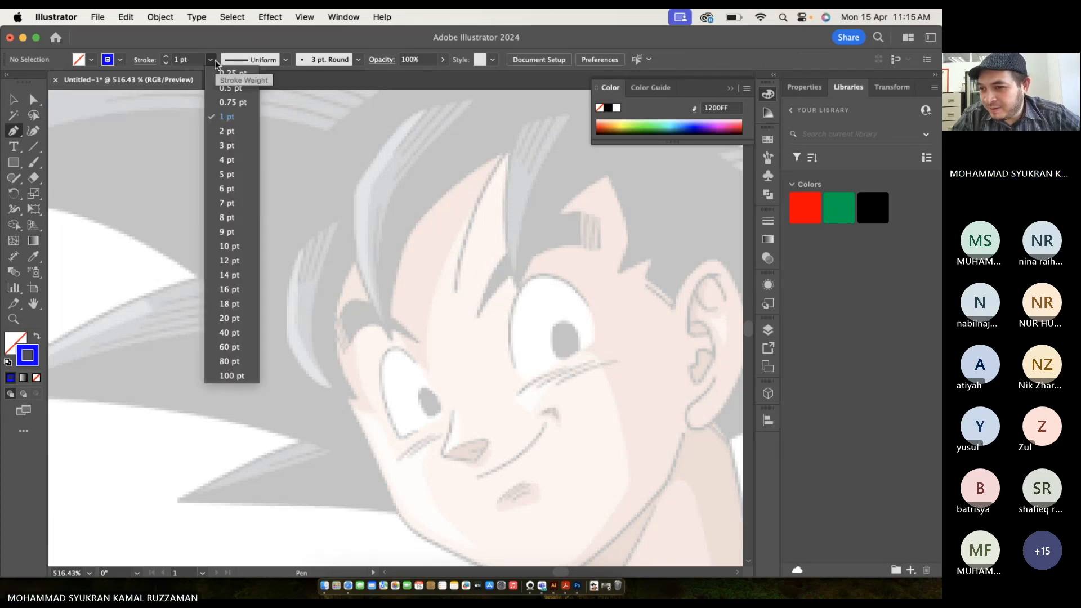
{"action": "left_click", "coordinate": [229, 88]}
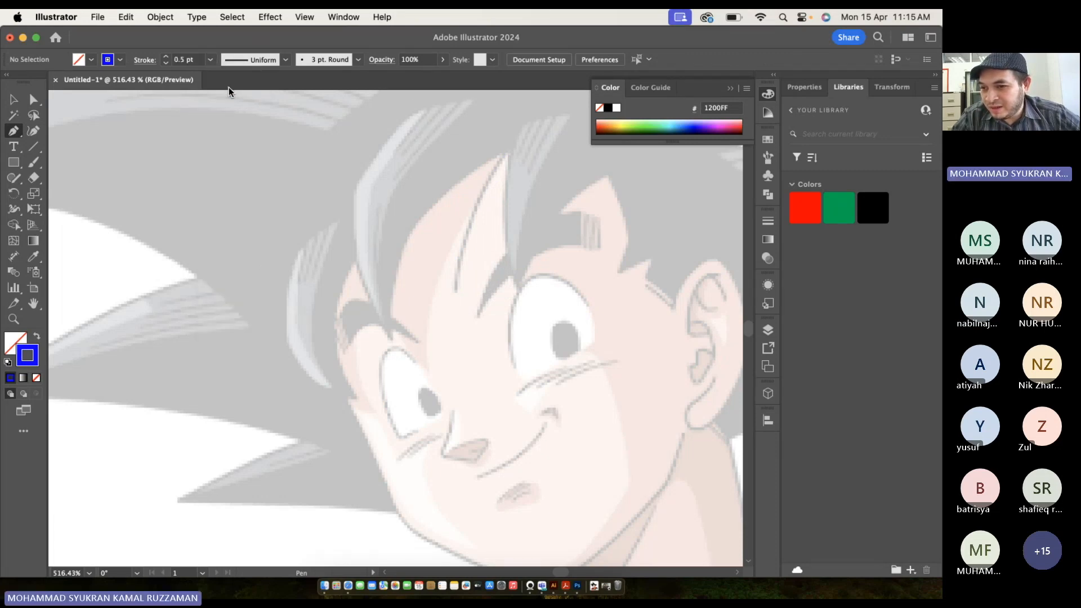
{"action": "scroll", "coordinate": [475, 197], "scroll_direction": "up", "scroll_amount": 3}
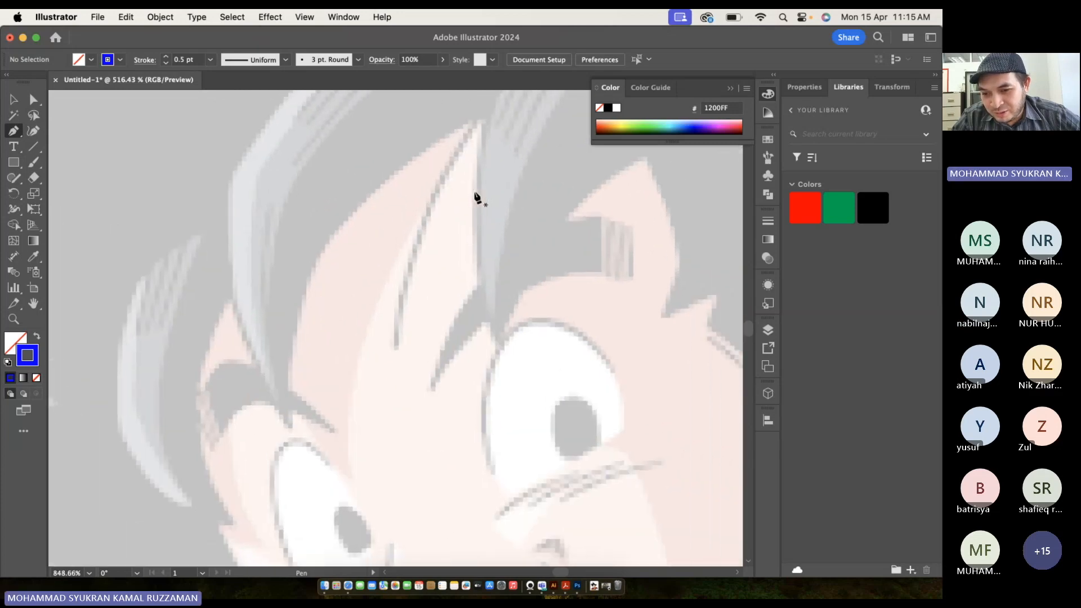
{"action": "left_click", "coordinate": [474, 121]}
{"action": "left_click_drag", "start_coordinate": [398, 341], "coordinate": [400, 391]}
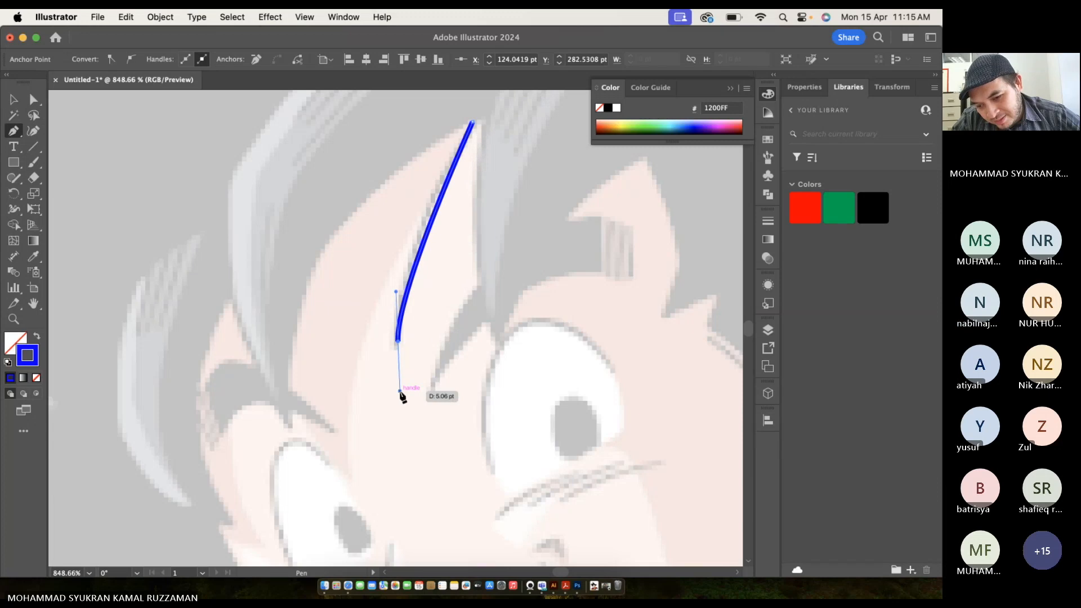
{"action": "key", "text": "ctrl+z"}
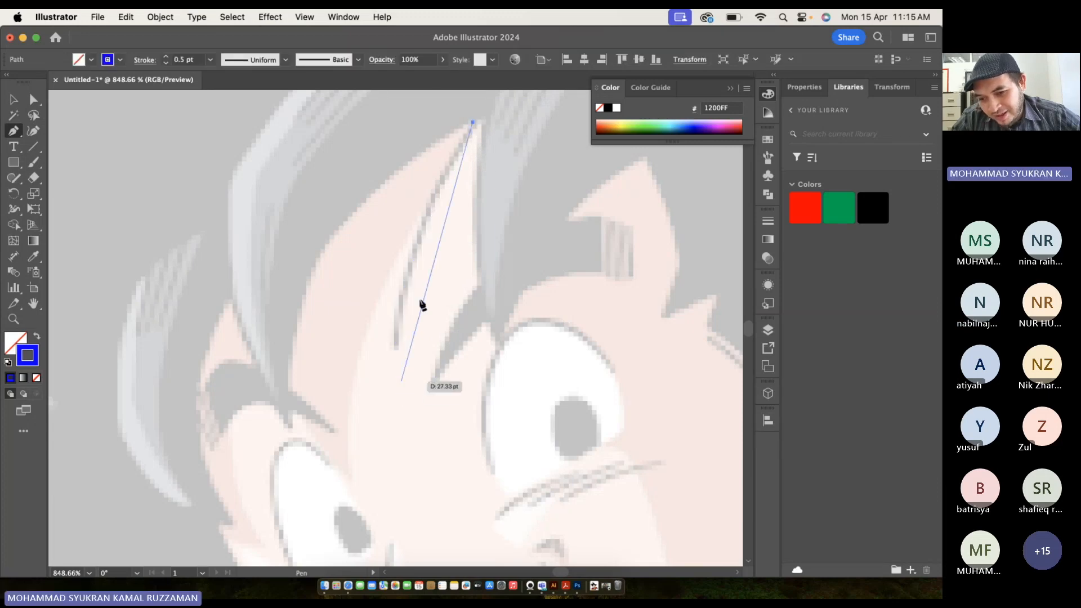
{"action": "left_click_drag", "start_coordinate": [394, 343], "coordinate": [394, 408]}
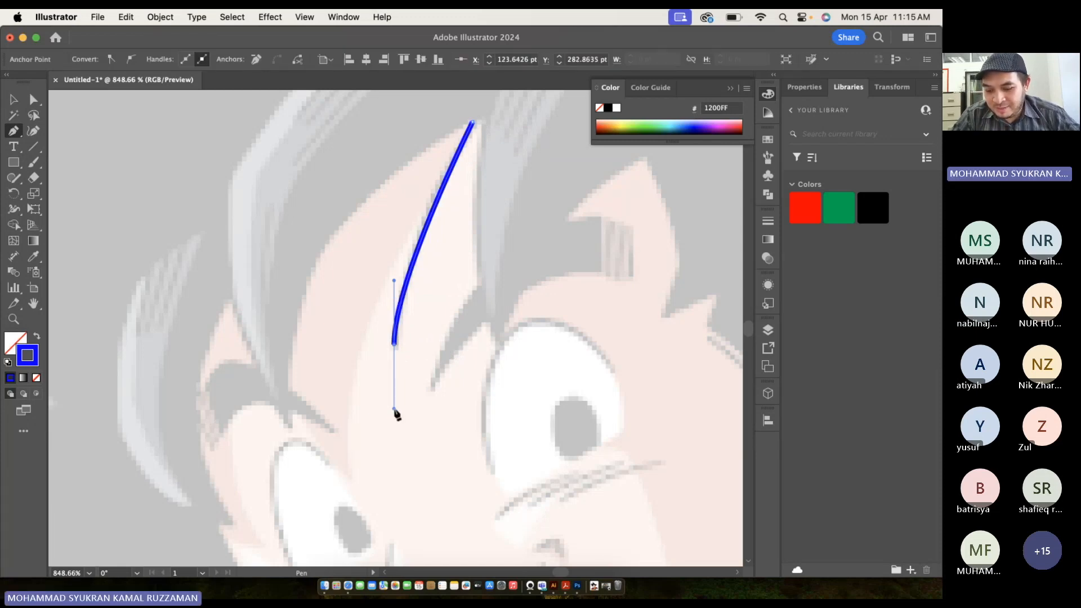
{"action": "left_click", "coordinate": [471, 122]}
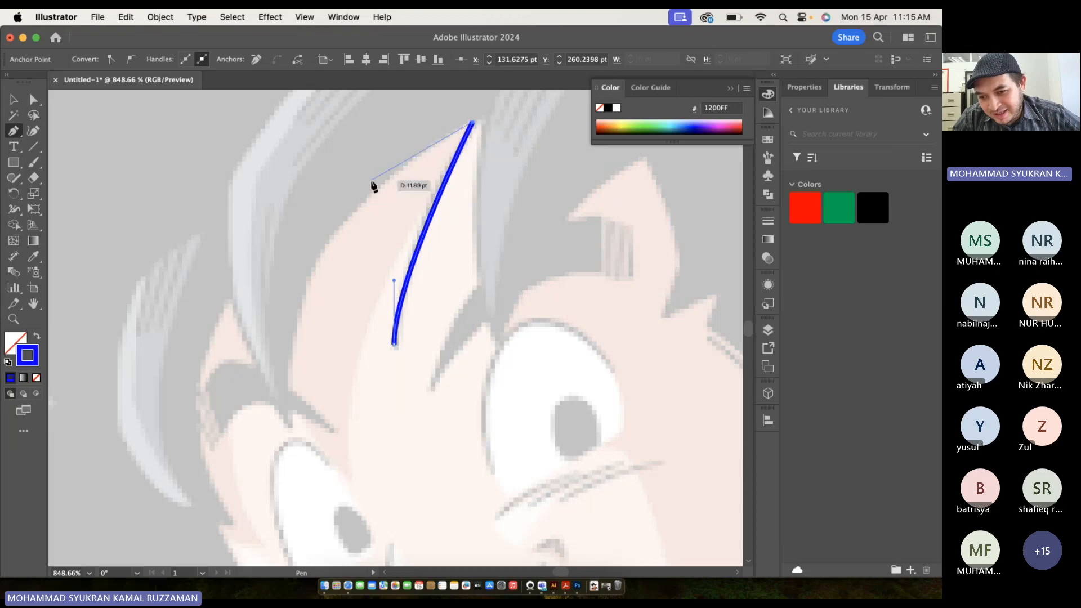
{"action": "left_click_drag", "start_coordinate": [343, 219], "coordinate": [321, 268]}
{"action": "key", "text": "cmd+z"}
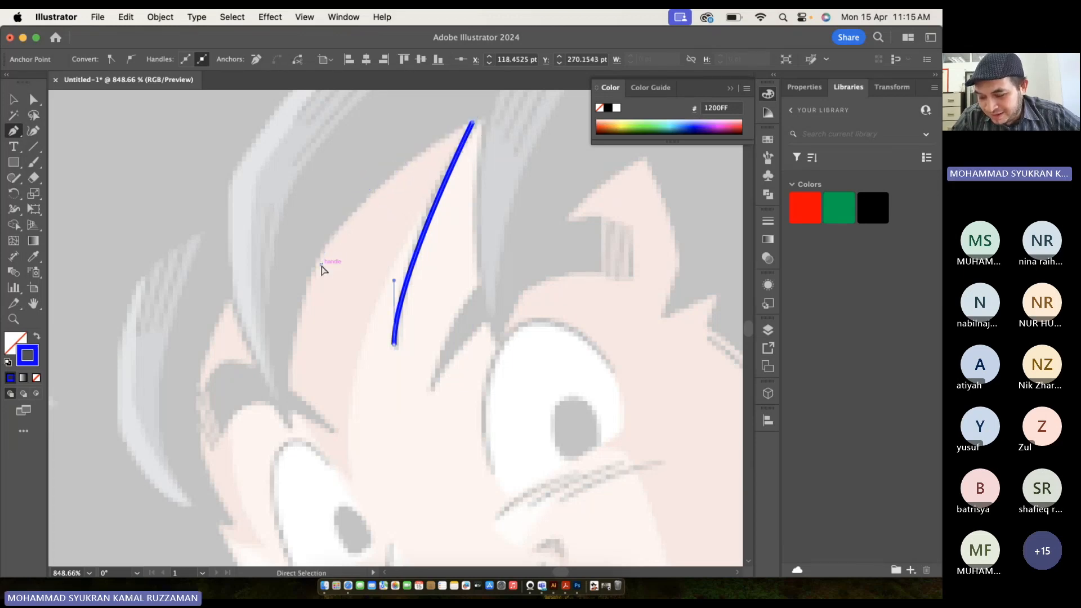
{"action": "left_click", "coordinate": [487, 119]}
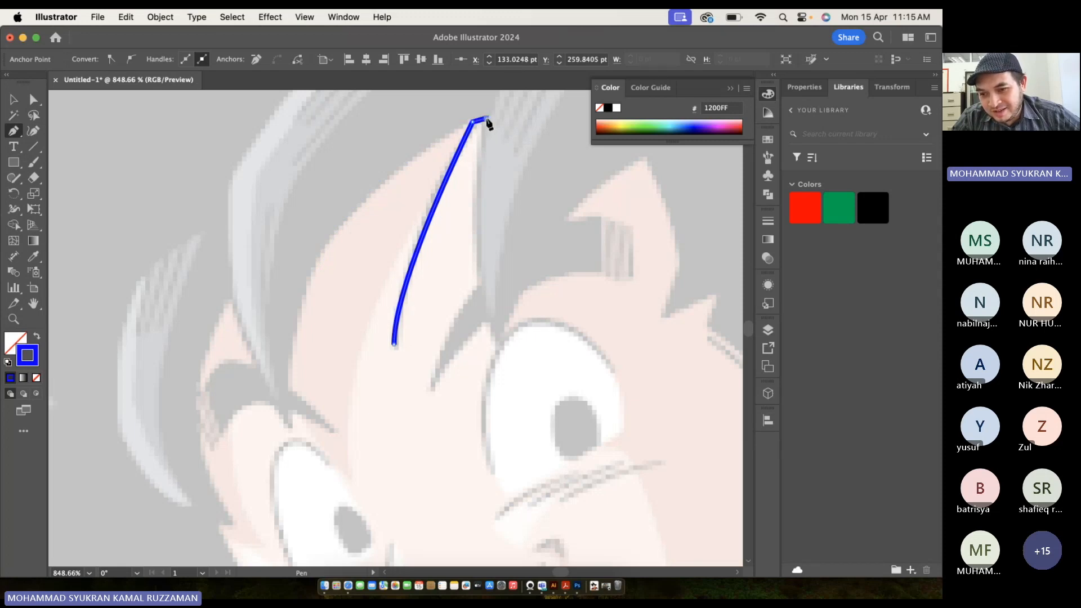
{"action": "key", "text": "super+z"}
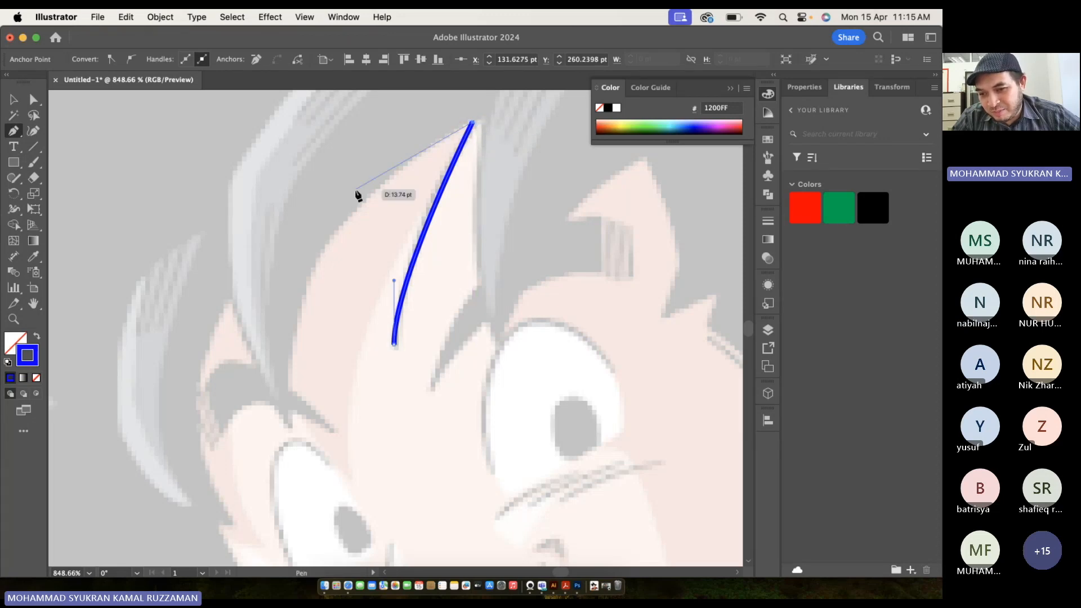
Continue the path from the central peak, tracing the curved inner hairline down to the tip above the smaller eye.
{"action": "left_click_drag", "start_coordinate": [345, 214], "coordinate": [266, 336]}
{"action": "key", "text": "super+z"}
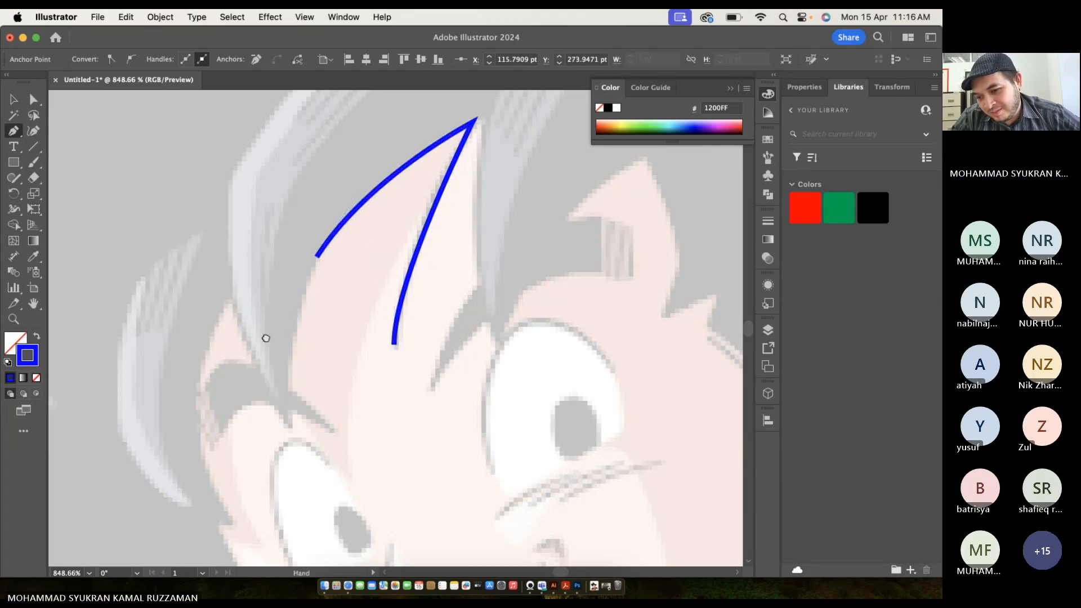
{"action": "scroll", "coordinate": [266, 335], "scroll_direction": "down", "scroll_amount": 3}
{"action": "left_click", "coordinate": [301, 323]}
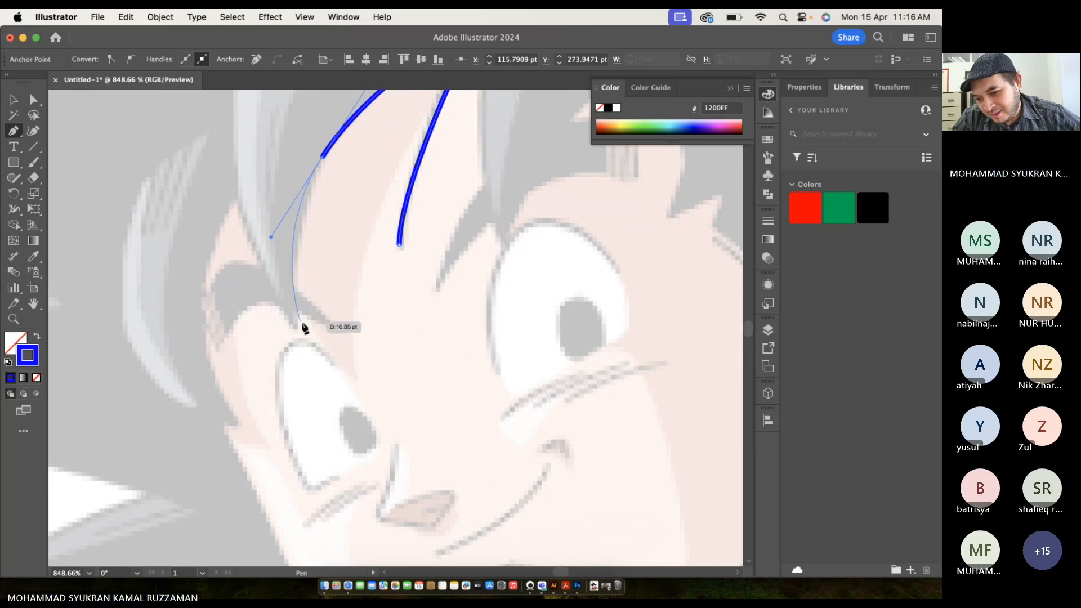
{"action": "scroll", "coordinate": [304, 326], "scroll_direction": "up", "scroll_amount": 2}
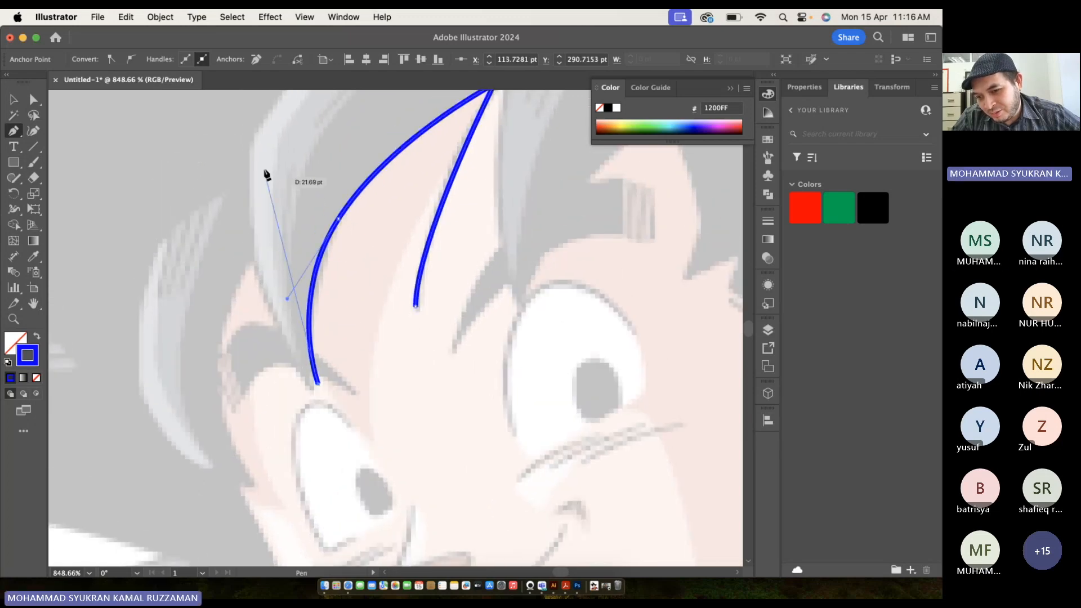
Trace the outer edge of the long front hair lock from its lower tip up to its top end, and end the path.
{"action": "scroll", "coordinate": [253, 186], "scroll_direction": "up", "scroll_amount": 2}
{"action": "left_click_drag", "start_coordinate": [251, 210], "coordinate": [251, 179]}
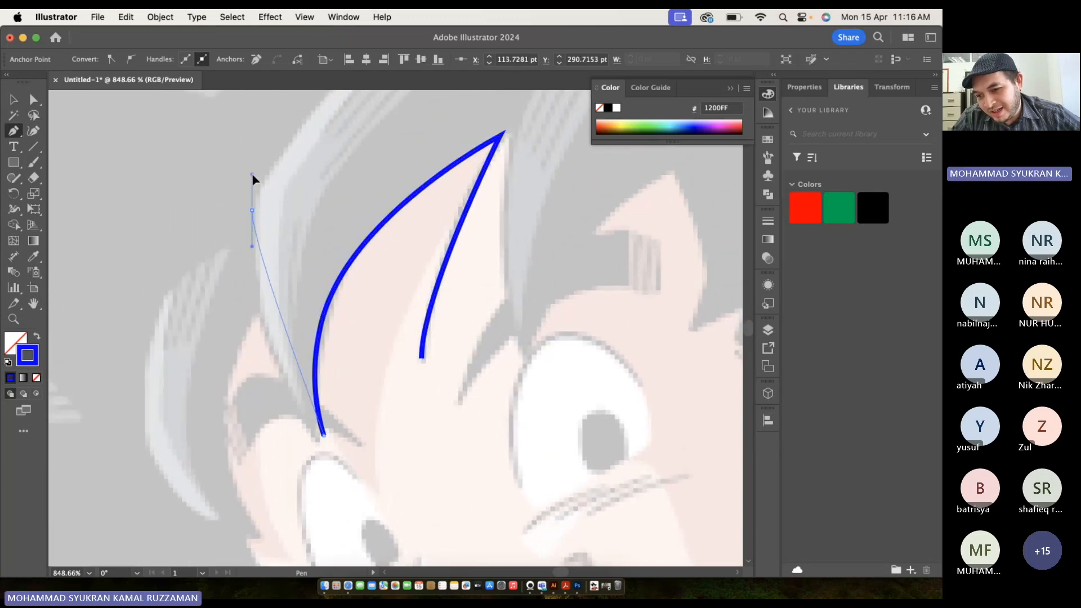
{"action": "scroll", "coordinate": [251, 178], "scroll_direction": "up", "scroll_amount": 2}
{"action": "key", "text": "super+z"}
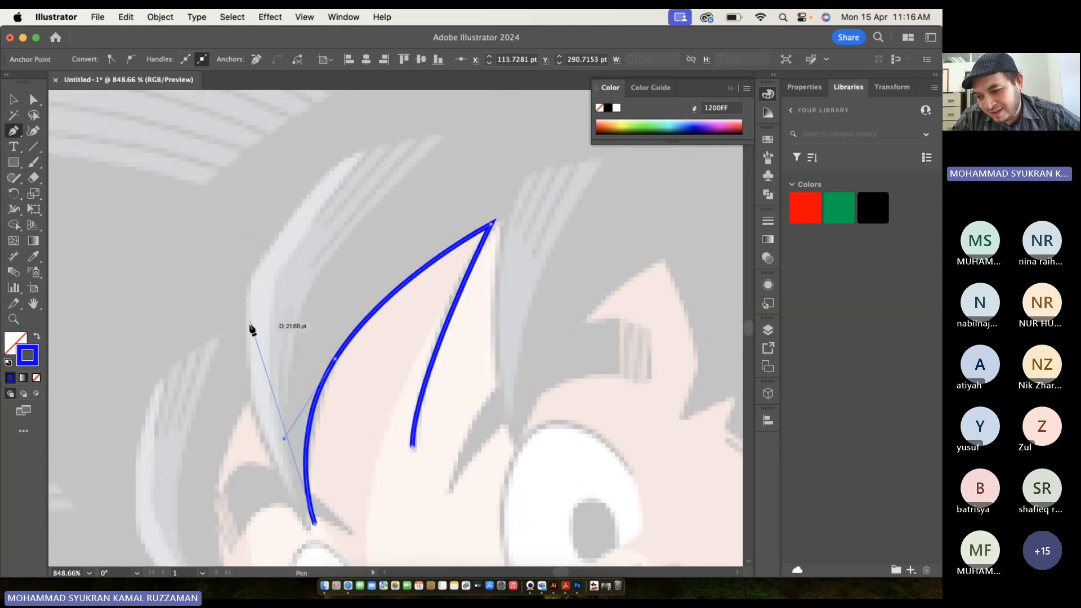
{"action": "left_click_drag", "start_coordinate": [252, 397], "coordinate": [251, 325]}
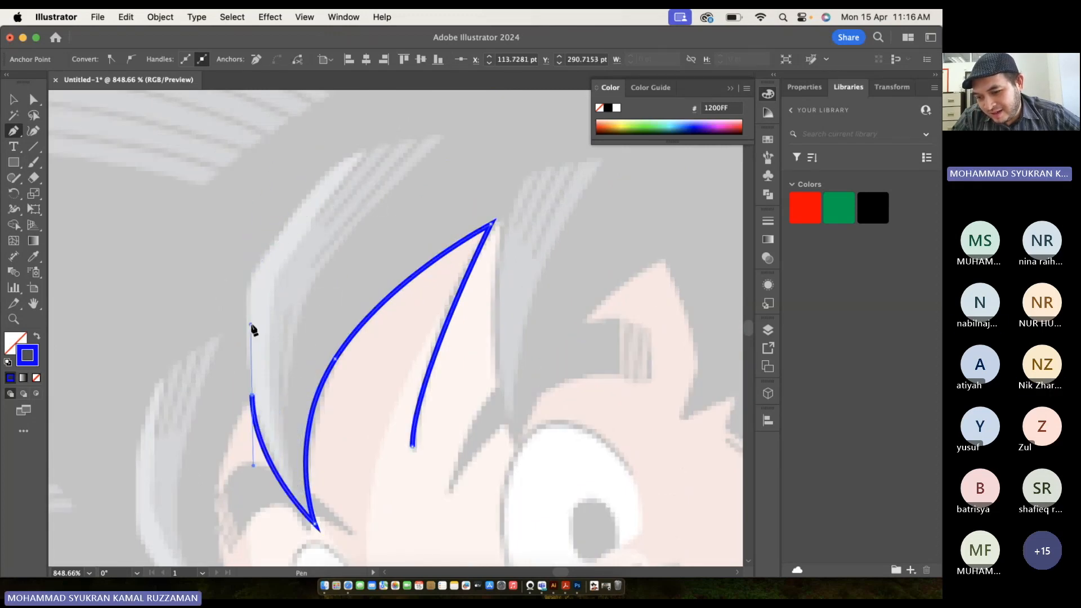
{"action": "left_click_drag", "start_coordinate": [296, 208], "coordinate": [344, 168]}
{"action": "left_click_drag", "start_coordinate": [441, 133], "coordinate": [482, 137]}
{"action": "scroll", "coordinate": [483, 137], "scroll_direction": "down", "scroll_amount": 10}
{"action": "scroll", "coordinate": [483, 138], "scroll_direction": "left", "scroll_amount": 6}
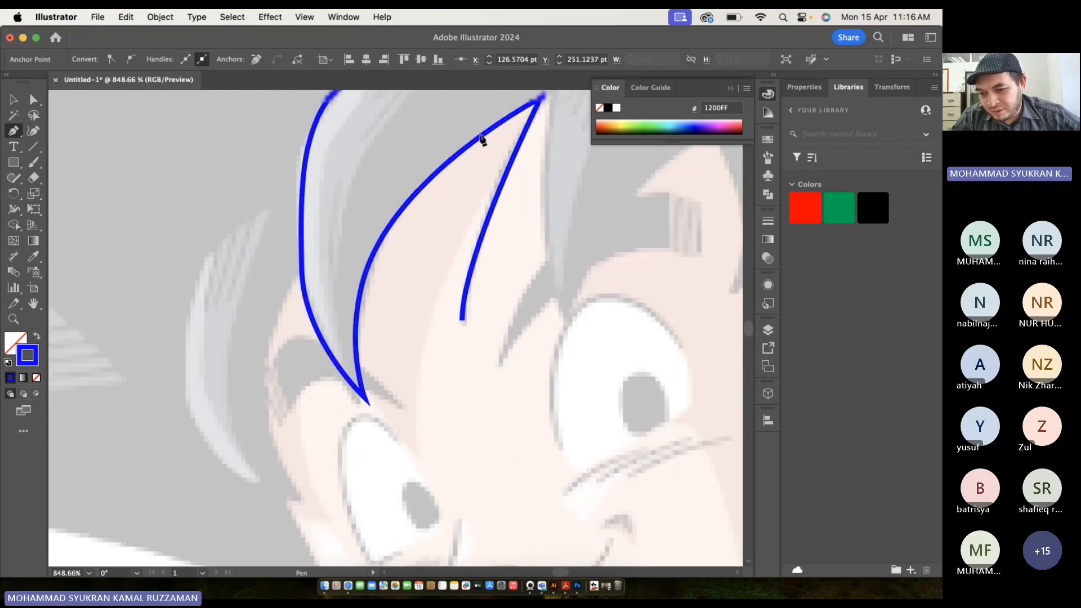
{"action": "key", "text": "Escape"}
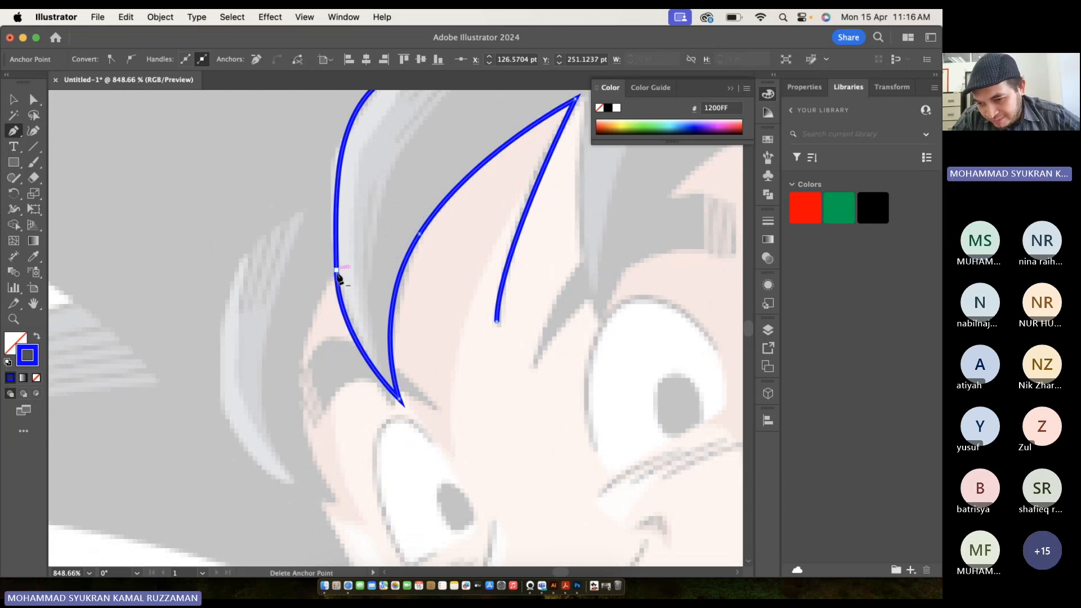
{"action": "left_click", "coordinate": [337, 270]}
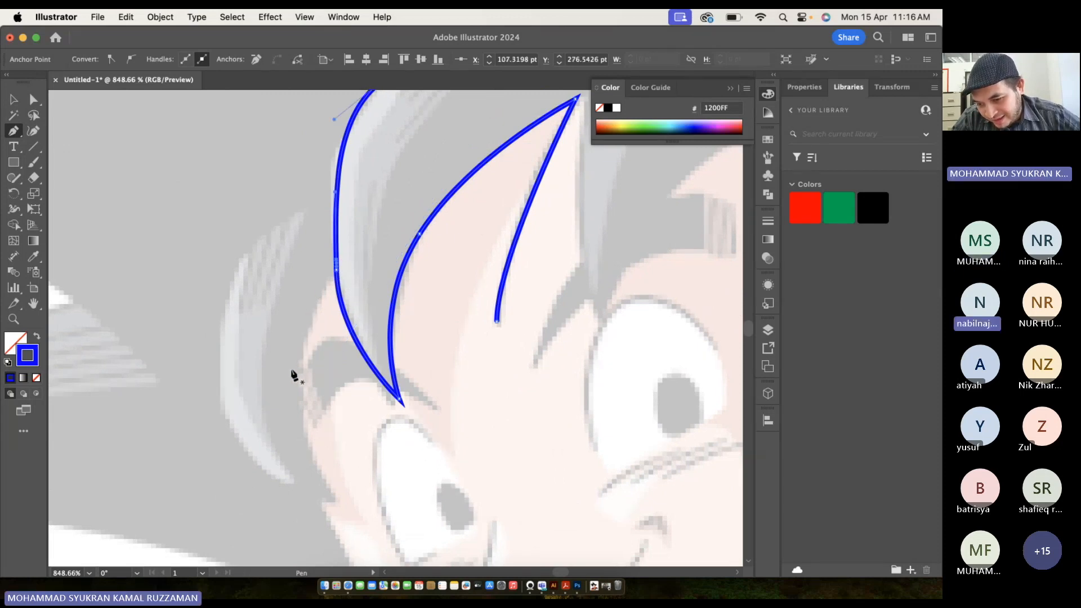
{"action": "left_click_drag", "start_coordinate": [296, 384], "coordinate": [302, 423]}
{"action": "key", "text": "cmd+z"}
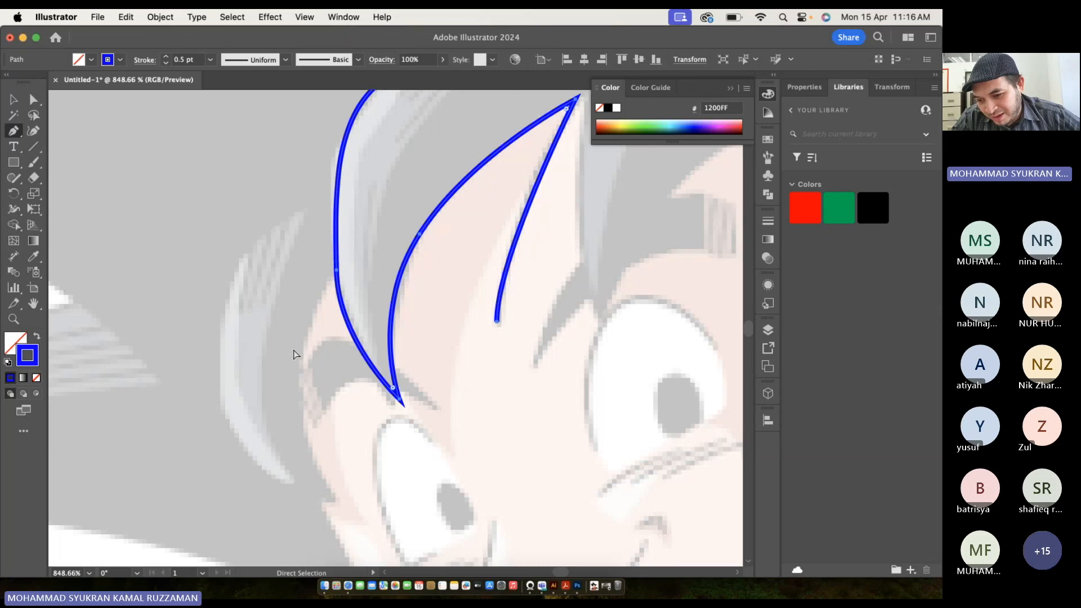
Trace the side hair lock down its outer edge to its tip beside the face and back up to the front lock.
{"action": "left_click", "coordinate": [238, 258]}
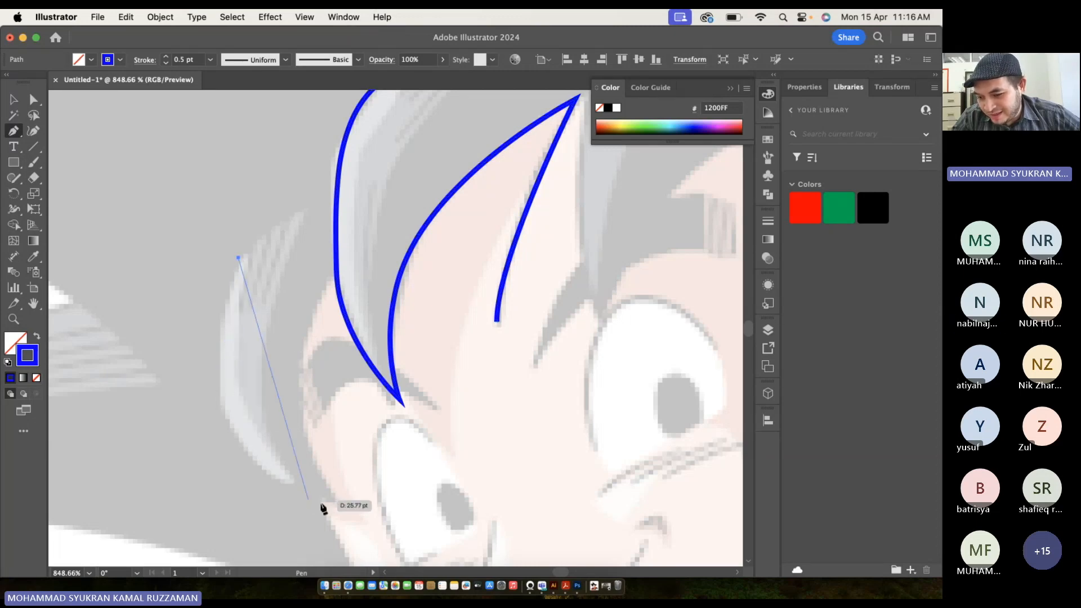
{"action": "left_click_drag", "start_coordinate": [331, 501], "coordinate": [292, 403]}
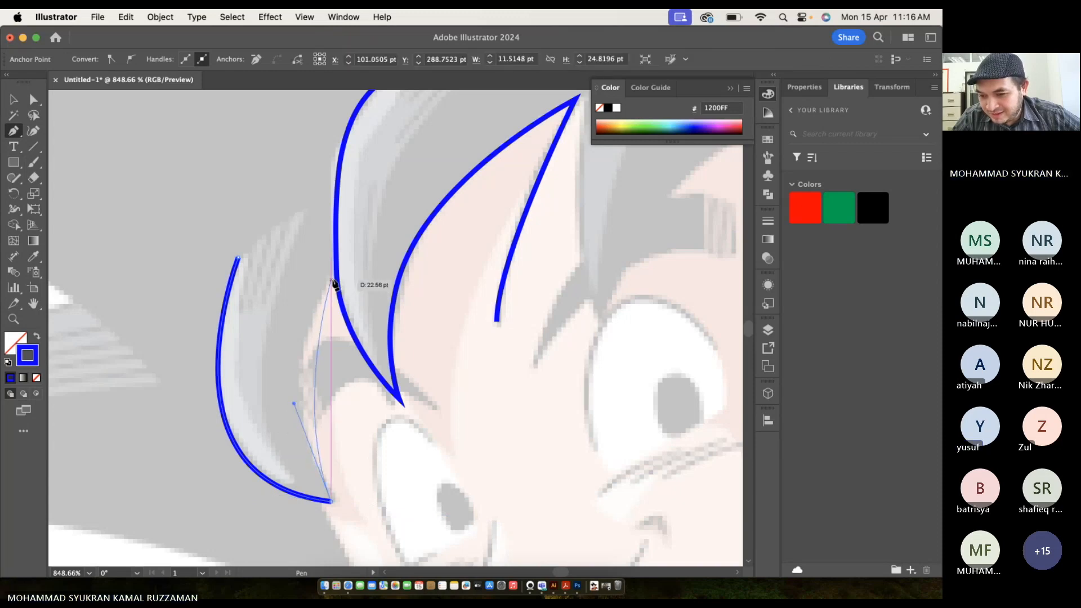
{"action": "left_click_drag", "start_coordinate": [331, 275], "coordinate": [386, 246]}
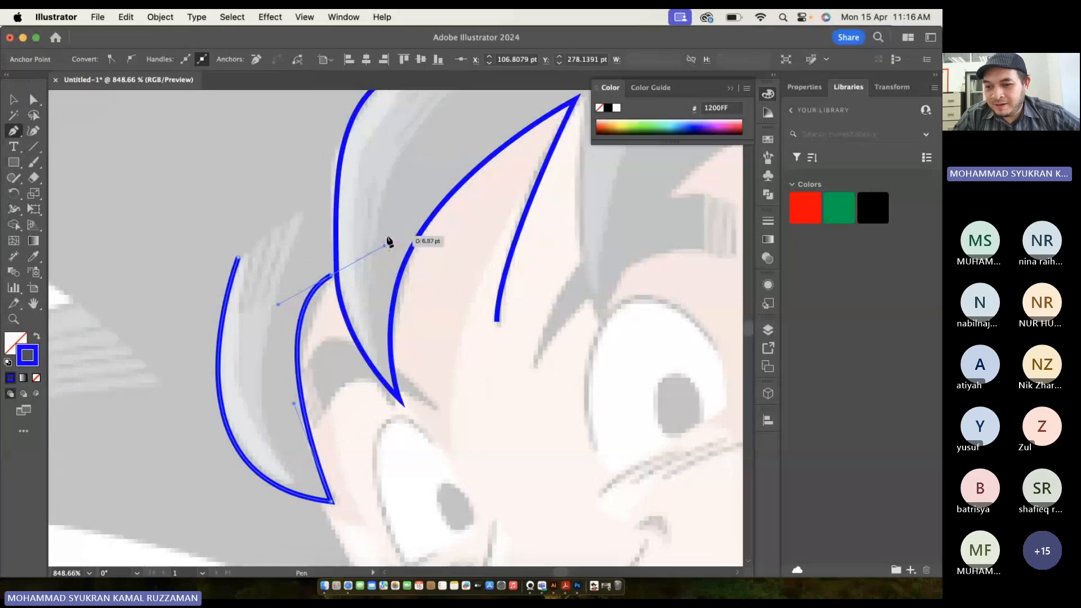
{"action": "scroll", "coordinate": [386, 245], "scroll_direction": "down", "scroll_amount": 3}
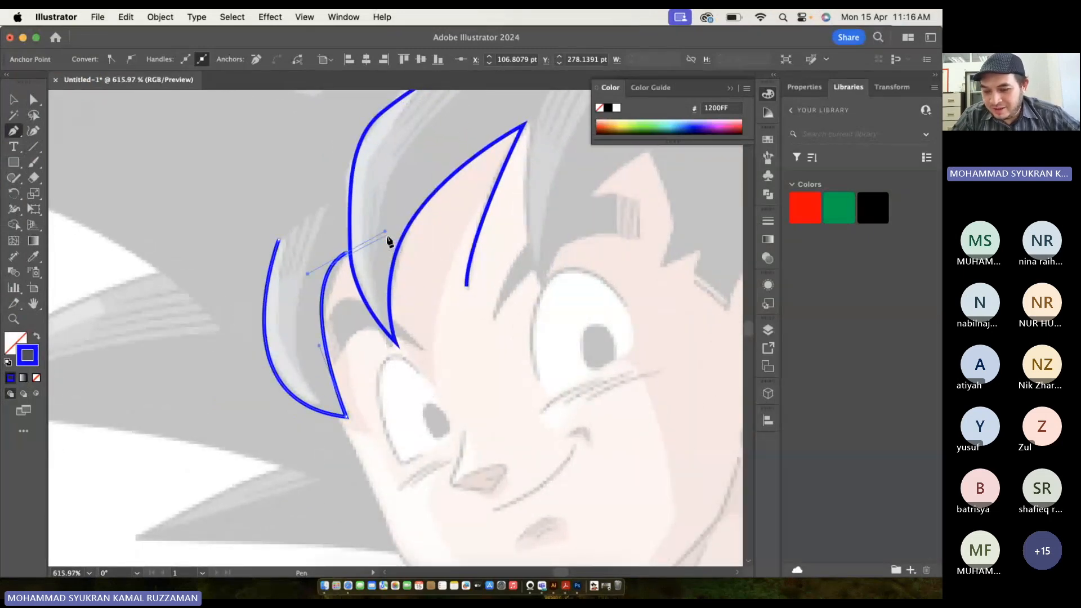
{"action": "key", "text": "backslash"}
Start a separate path tracing the edge of the hair lock that ends in a sharp tip above the larger eye.
{"action": "scroll", "coordinate": [476, 296], "scroll_direction": "up", "scroll_amount": 3}
{"action": "scroll", "coordinate": [476, 296], "scroll_direction": "right", "scroll_amount": 3}
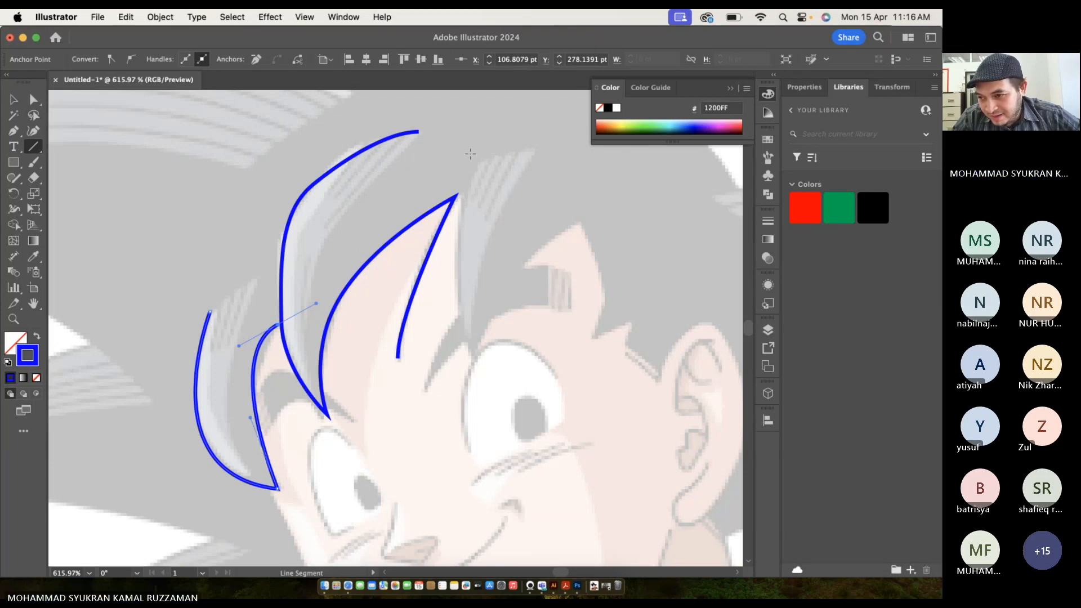
{"action": "key", "text": "p"}
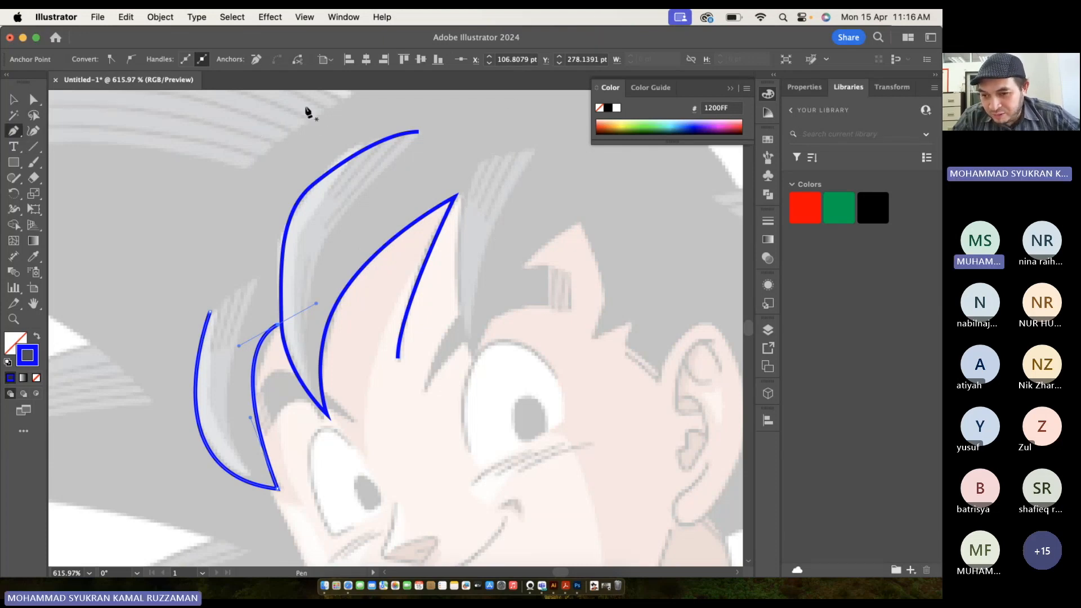
{"action": "left_click", "coordinate": [482, 159]}
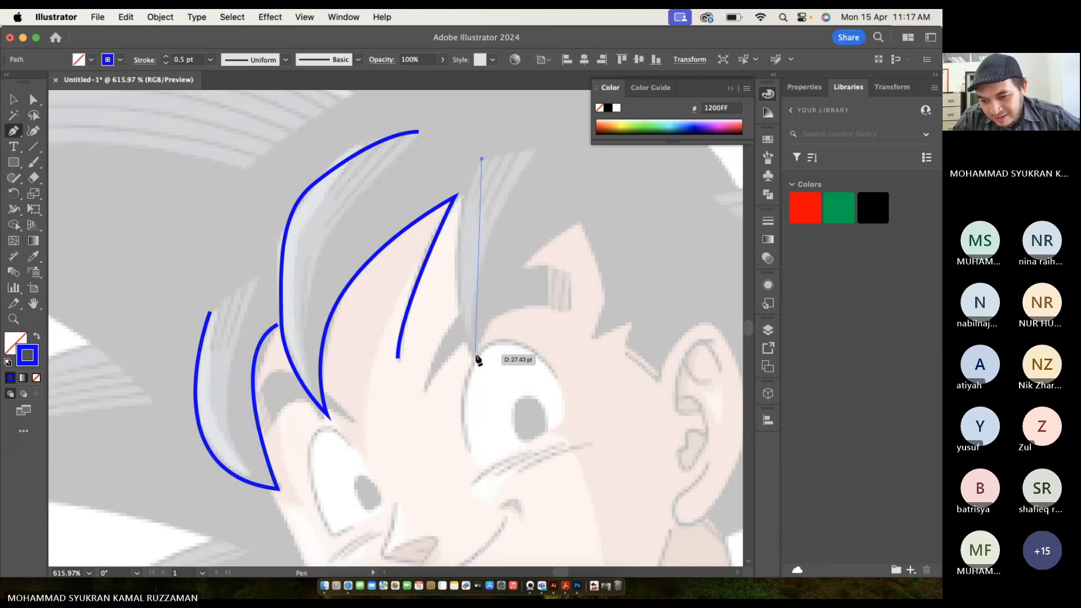
{"action": "left_click_drag", "start_coordinate": [476, 353], "coordinate": [507, 420]}
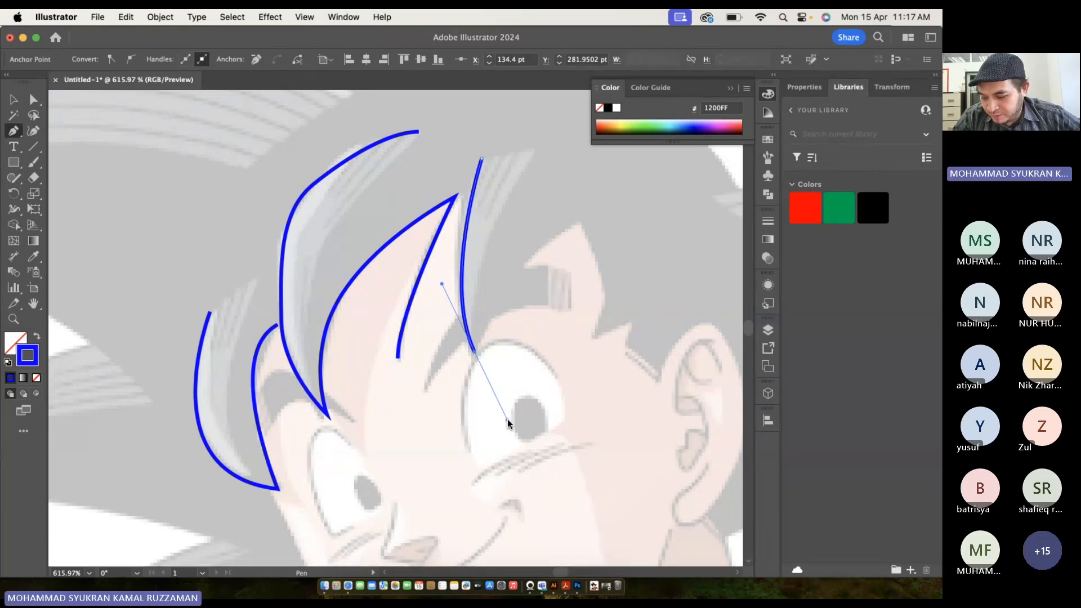
{"action": "left_click", "coordinate": [476, 353]}
Continue the hairline from the tip above the larger eye along a curve up to the peak over the eyebrow.
{"action": "left_click_drag", "start_coordinate": [489, 311], "coordinate": [495, 306]}
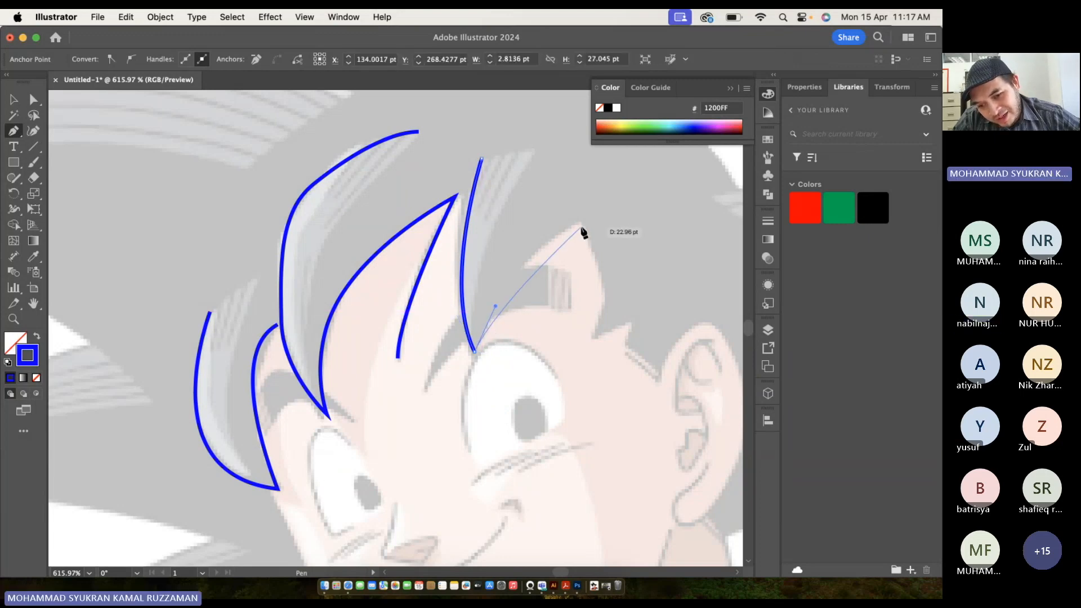
{"action": "left_click_drag", "start_coordinate": [580, 221], "coordinate": [631, 209]}
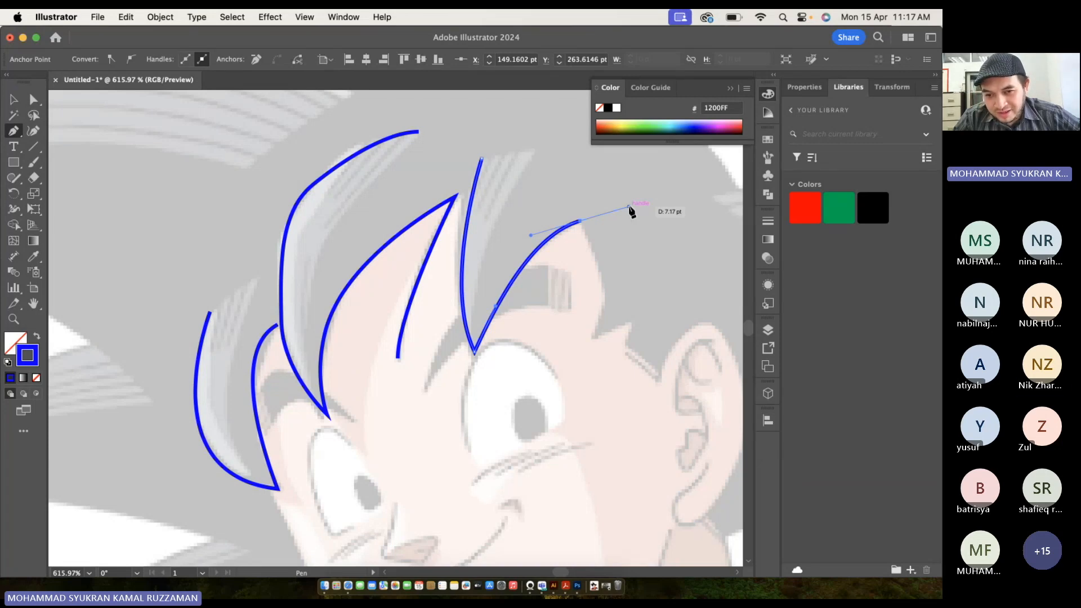
{"action": "left_click_drag", "start_coordinate": [631, 210], "coordinate": [596, 251]}
{"action": "left_click", "coordinate": [596, 338]}
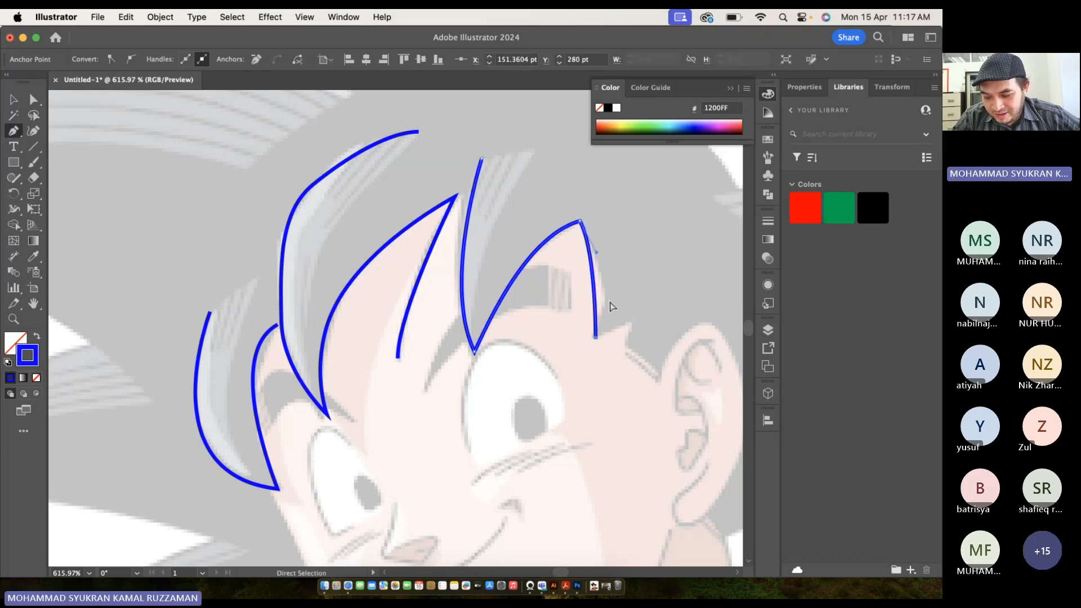
{"action": "key", "text": "ctrl+z"}
Trace the jagged sideburn edge from the peak down through its small points to the front of the ear.
{"action": "left_click", "coordinate": [608, 297]}
{"action": "left_click", "coordinate": [592, 337]}
{"action": "left_click_drag", "start_coordinate": [638, 313], "coordinate": [528, 313]}
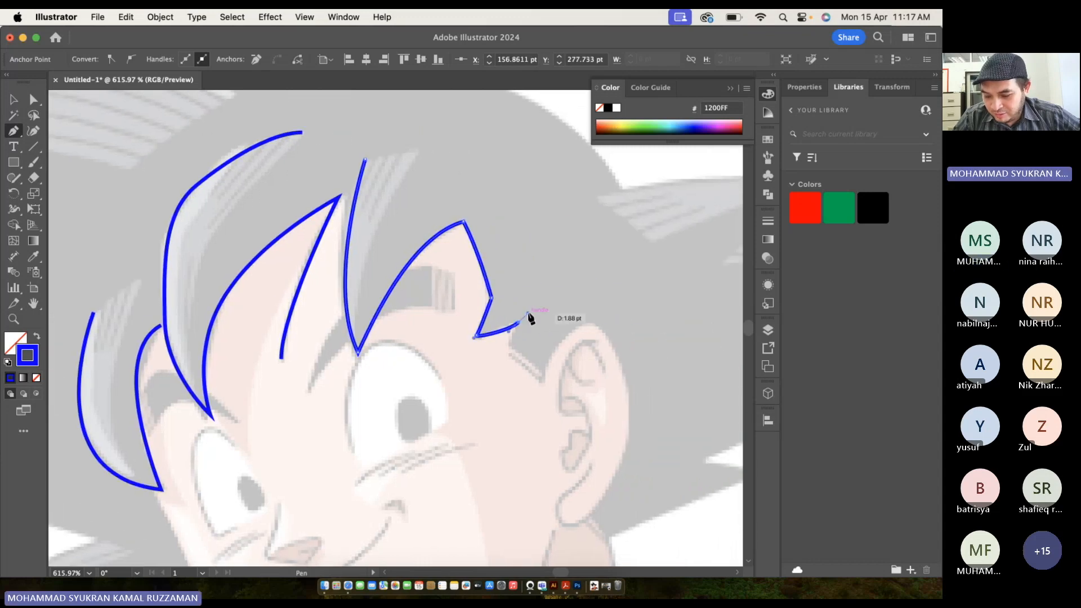
{"action": "left_click", "coordinate": [519, 324]}
{"action": "left_click", "coordinate": [510, 346]}
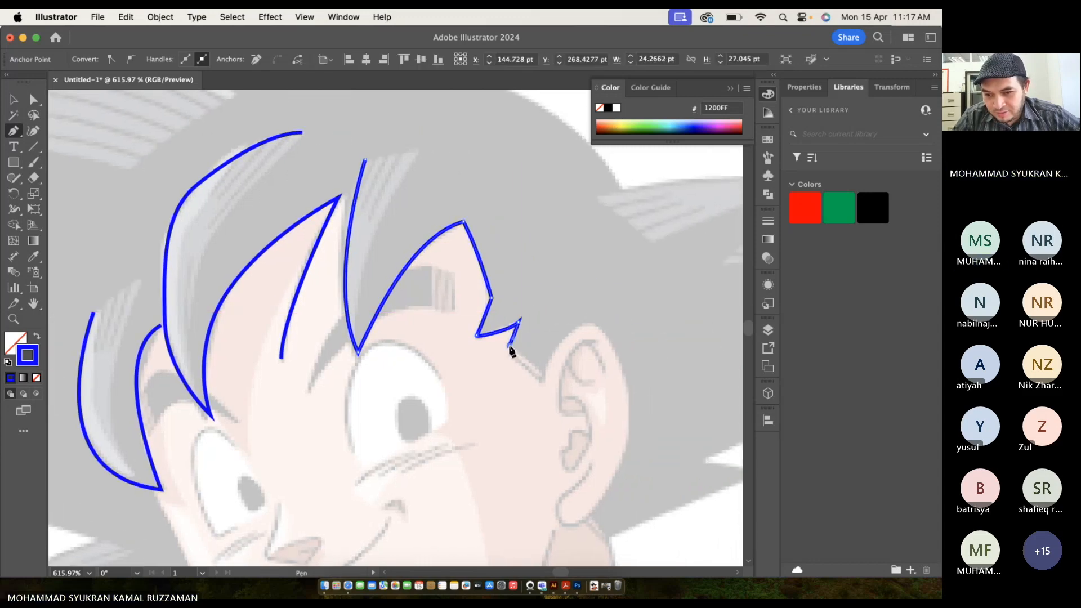
{"action": "left_click", "coordinate": [544, 374]}
Trace the ear's outer contour over its top, down around the lobe and up to the inner end of the lobe line.
{"action": "left_click_drag", "start_coordinate": [586, 326], "coordinate": [610, 326]}
{"action": "key", "text": "space"}
{"action": "left_click_drag", "start_coordinate": [587, 316], "coordinate": [528, 271]}
{"action": "left_click_drag", "start_coordinate": [566, 332], "coordinate": [569, 361]}
{"action": "scroll", "coordinate": [572, 346], "scroll_direction": "down", "scroll_amount": 5}
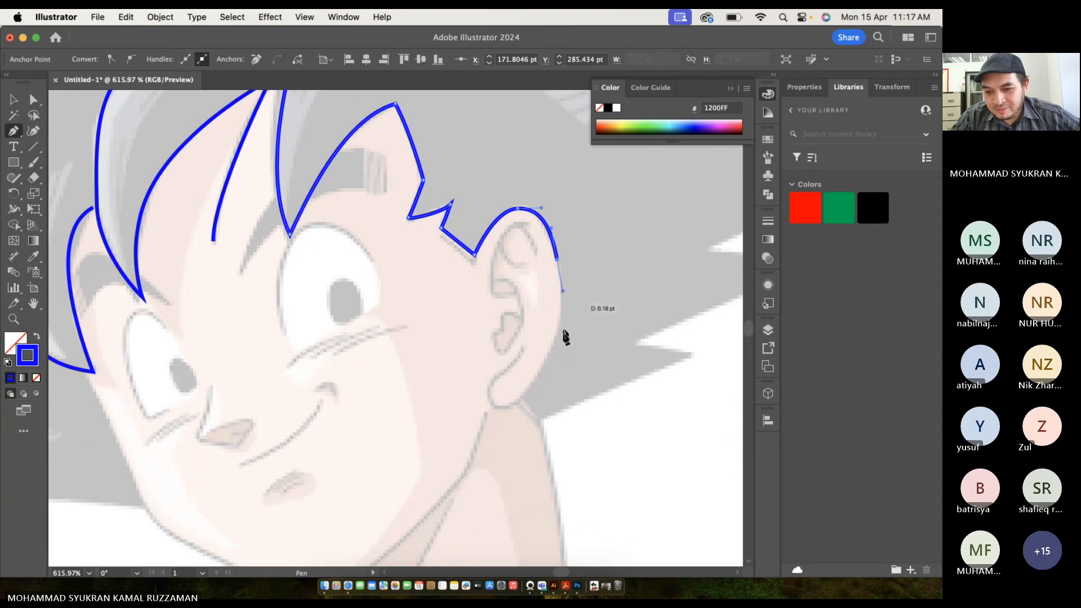
{"action": "left_click_drag", "start_coordinate": [477, 419], "coordinate": [493, 381]}
{"action": "left_click", "coordinate": [493, 390]}
{"action": "left_click_drag", "start_coordinate": [524, 348], "coordinate": [525, 341]}
{"action": "scroll", "coordinate": [526, 344], "scroll_direction": "right", "scroll_amount": 5}
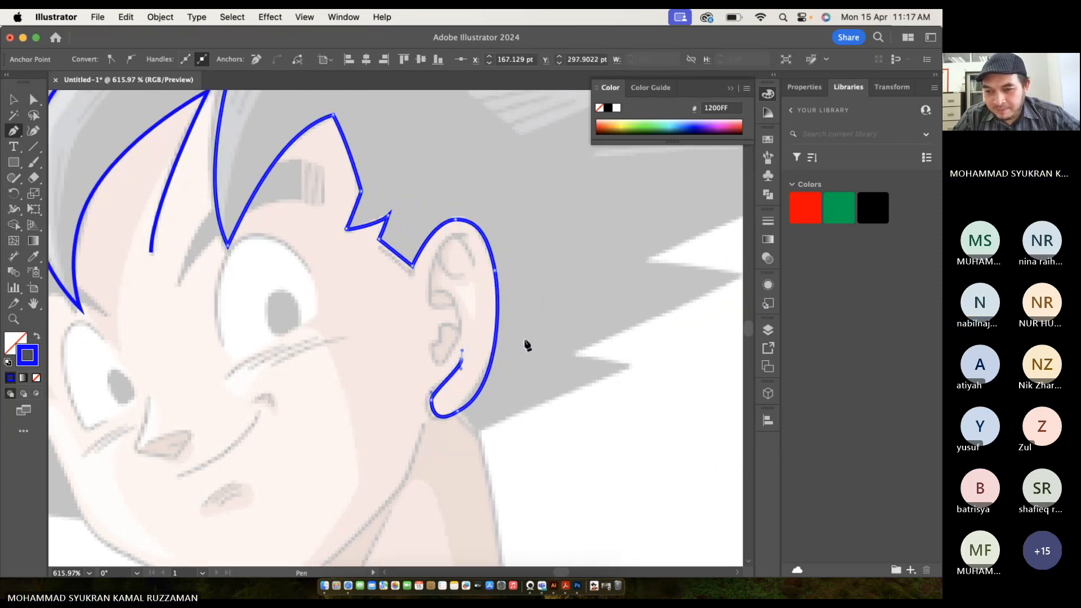
Trace the ear's inner rim as a separate path from its upper end down to the small hook in the middle.
{"action": "left_click", "coordinate": [466, 234]}
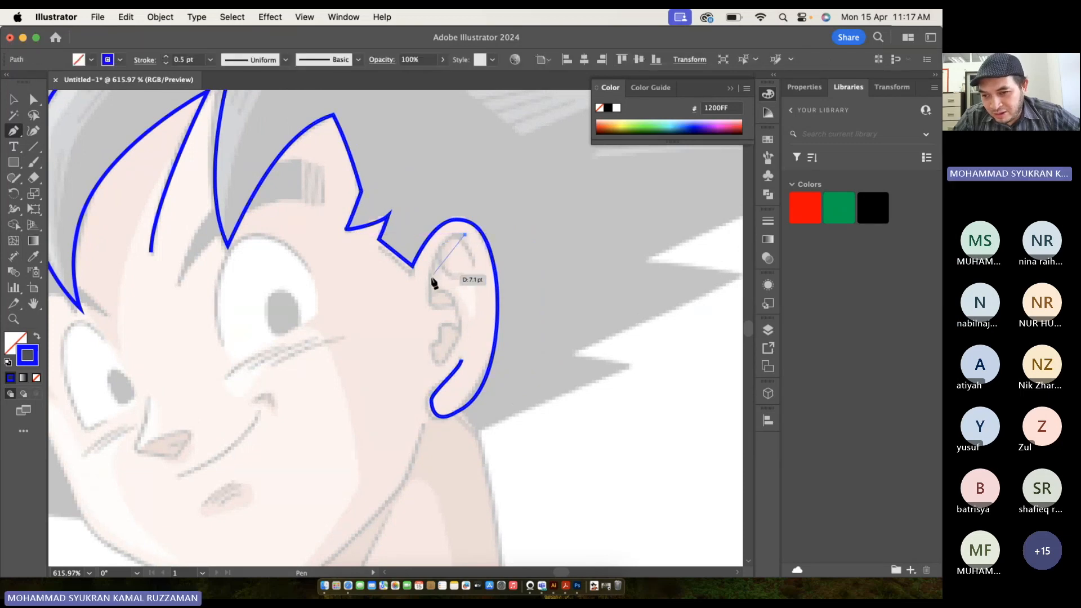
{"action": "mouse_move", "coordinate": [431, 282]}
{"action": "left_mouse_down"}
{"action": "mouse_move", "coordinate": [442, 336]}
{"action": "mouse_move", "coordinate": [442, 316]}
{"action": "left_mouse_up"}
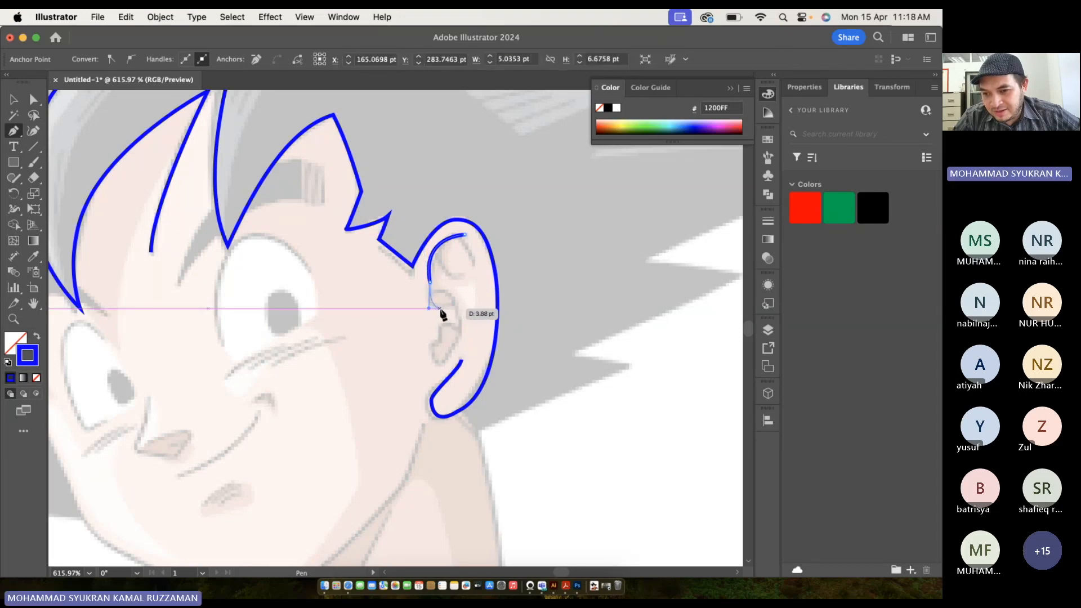
{"action": "left_click", "coordinate": [441, 308]}
{"action": "left_click_drag", "start_coordinate": [454, 309], "coordinate": [453, 307]}
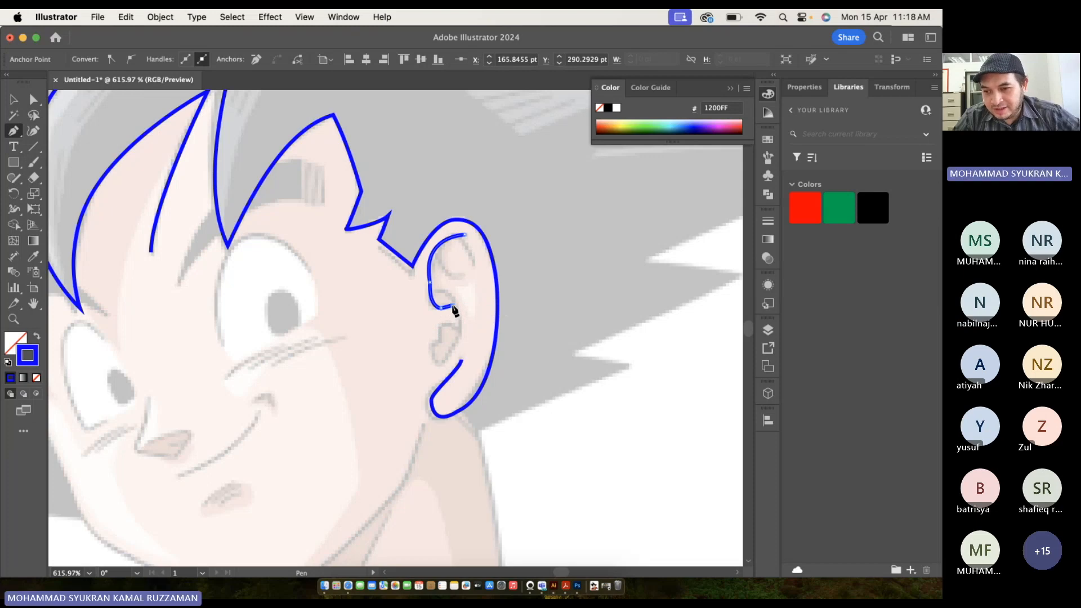
Trace the lower inner ear fold as a separate path, curving down from the hook and back up around the notched shape.
{"action": "left_click", "coordinate": [437, 292]}
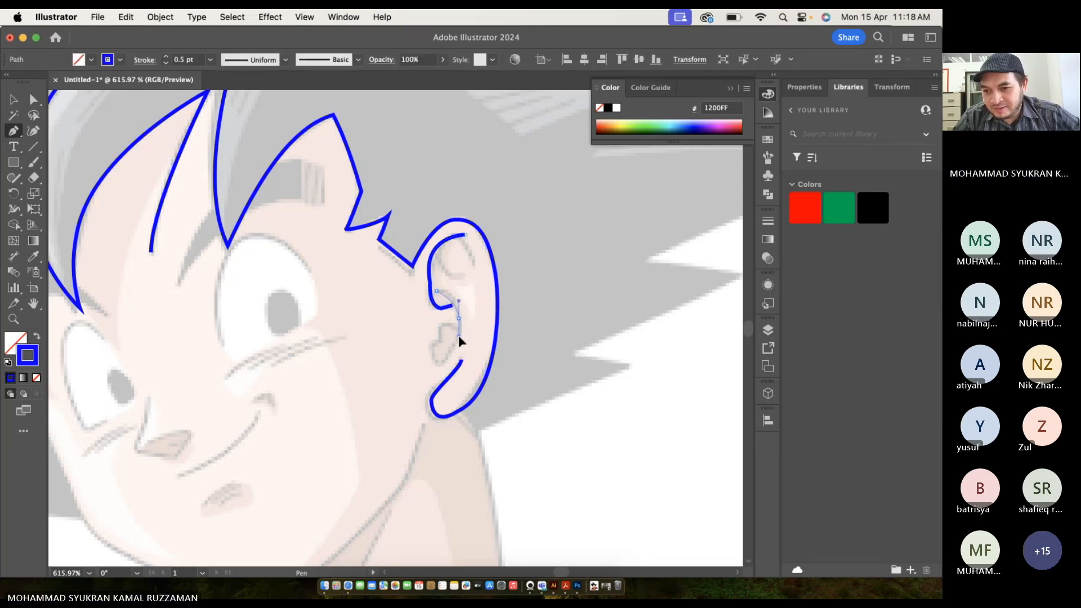
{"action": "left_click_drag", "start_coordinate": [458, 335], "coordinate": [458, 337]}
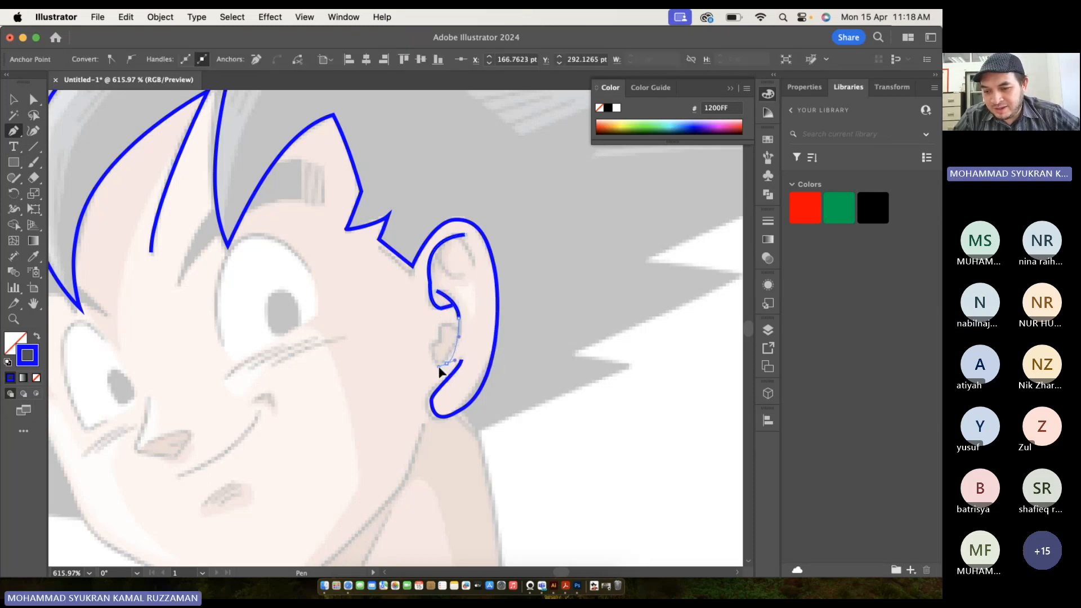
{"action": "left_click", "coordinate": [440, 327]}
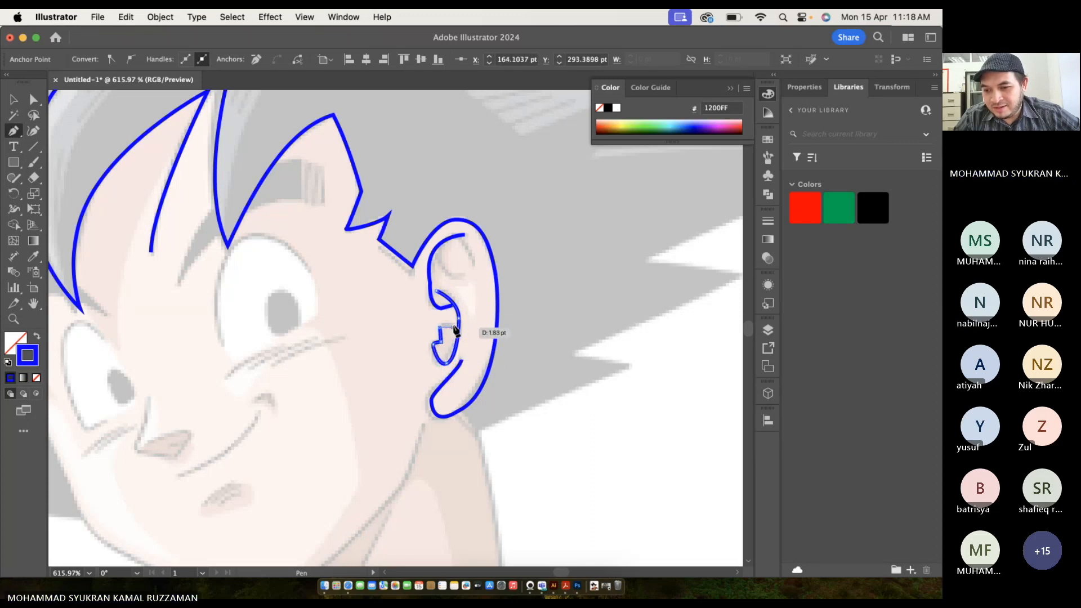
{"action": "left_click_drag", "start_coordinate": [460, 335], "coordinate": [461, 335]}
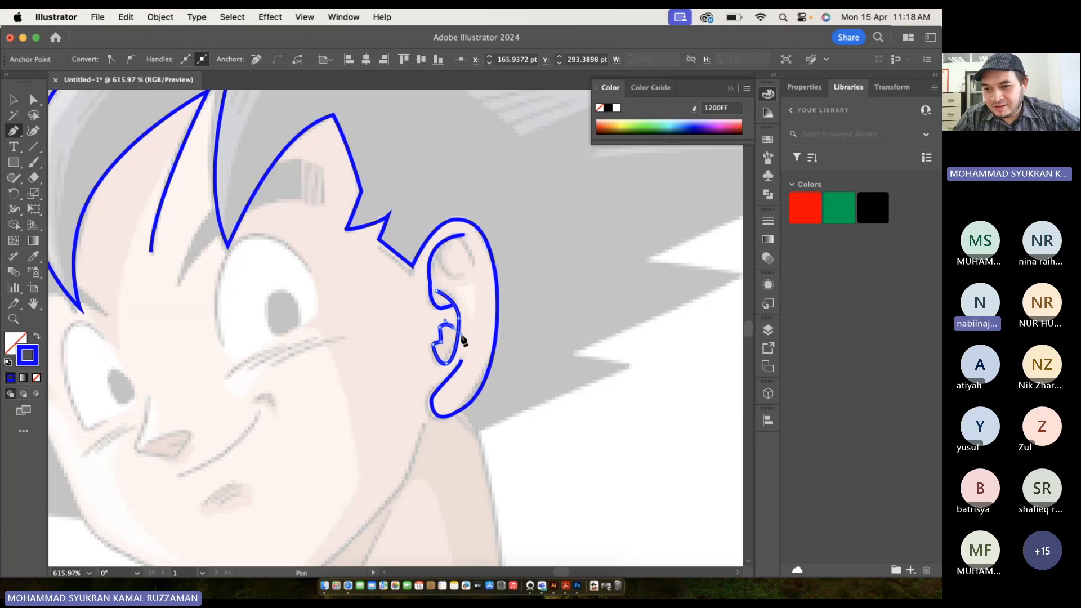
Trace the two short curved folds in the upper part of the ear as separate paths, and end the last one.
{"action": "scroll", "coordinate": [461, 338], "scroll_direction": "up", "scroll_amount": 6}
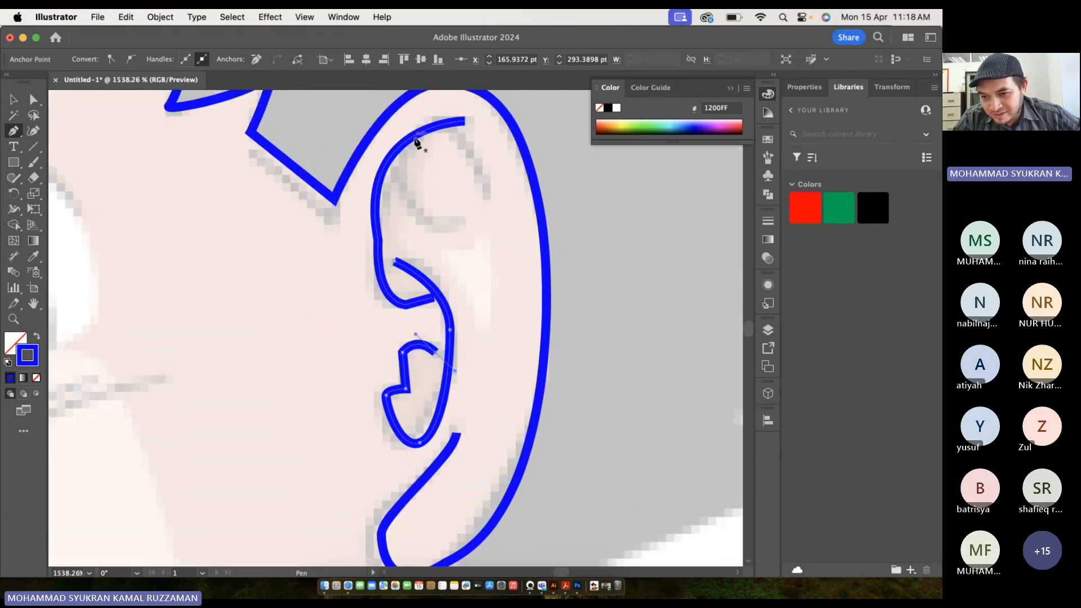
{"action": "left_click", "coordinate": [418, 134]}
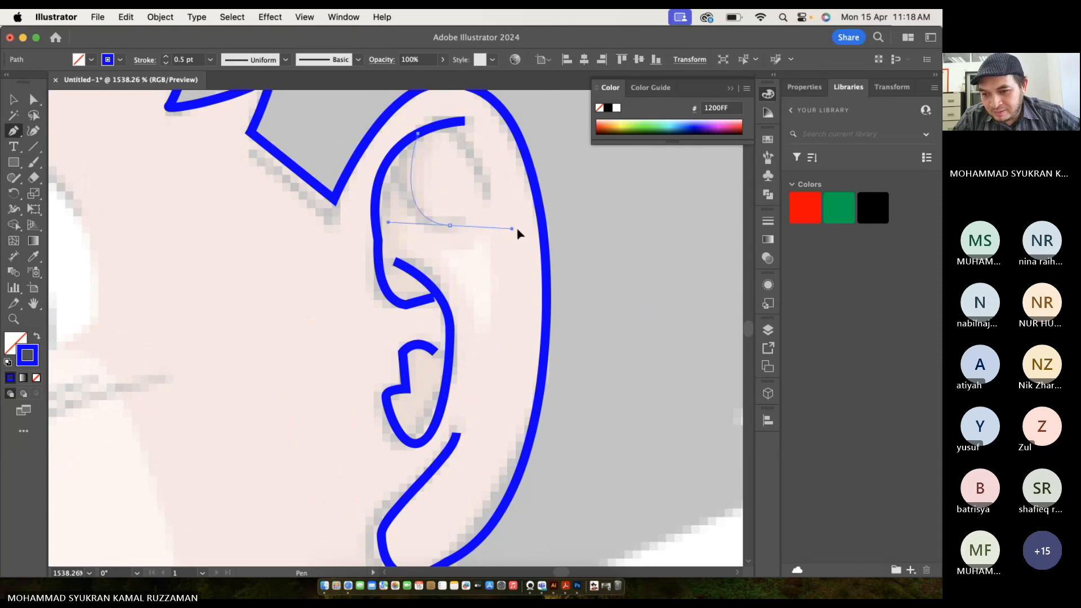
{"action": "left_click_drag", "start_coordinate": [511, 229], "coordinate": [523, 228]}
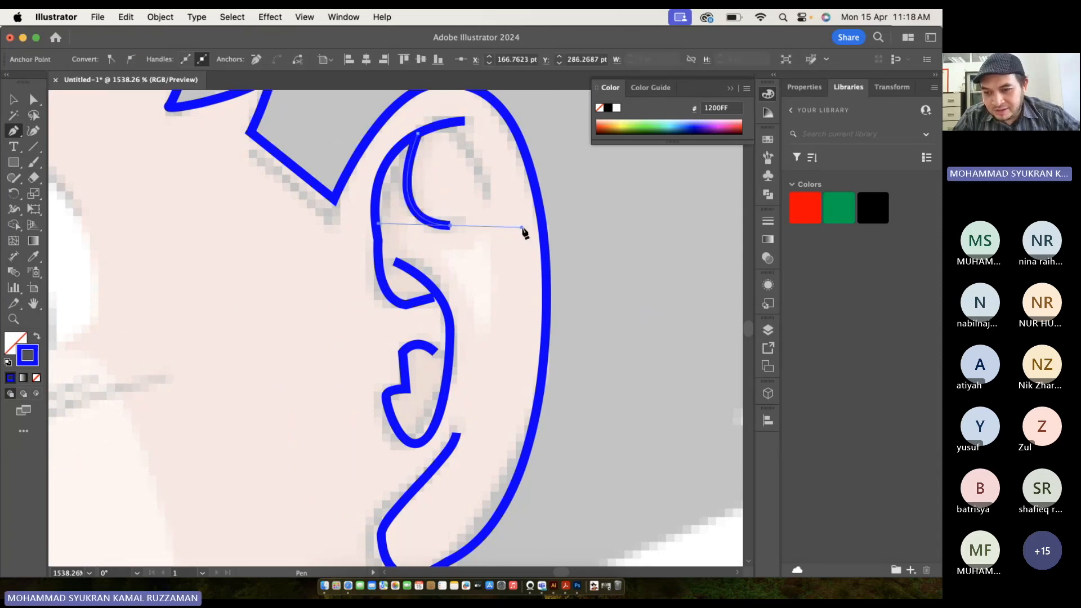
{"action": "left_click", "coordinate": [450, 123]}
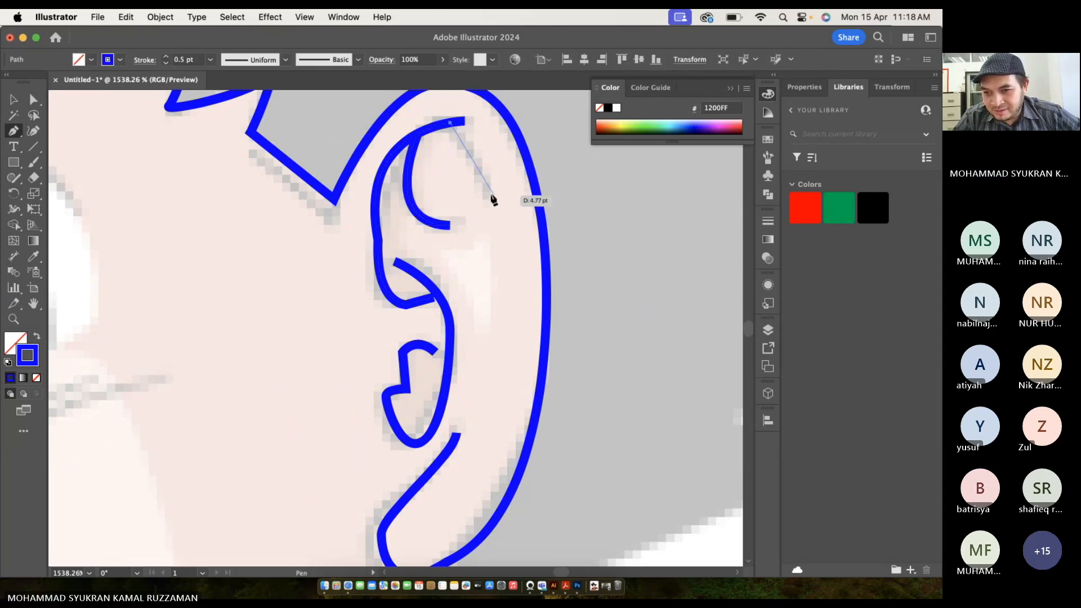
{"action": "left_click", "coordinate": [487, 226]}
{"action": "scroll", "coordinate": [488, 230], "scroll_direction": "down", "scroll_amount": 5}
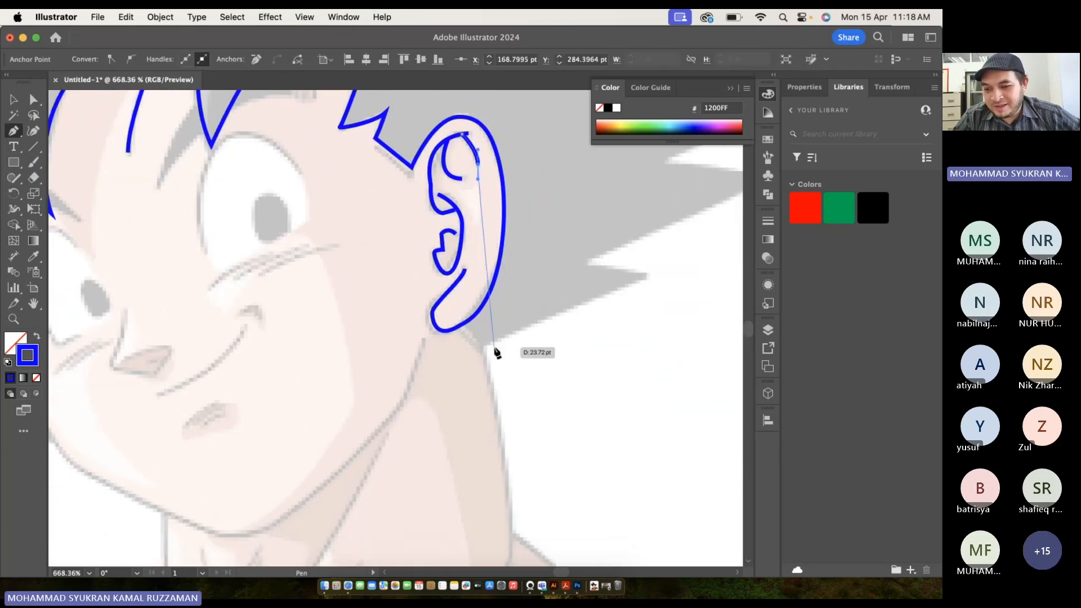
{"action": "scroll", "coordinate": [495, 352], "scroll_direction": "up", "scroll_amount": 3}
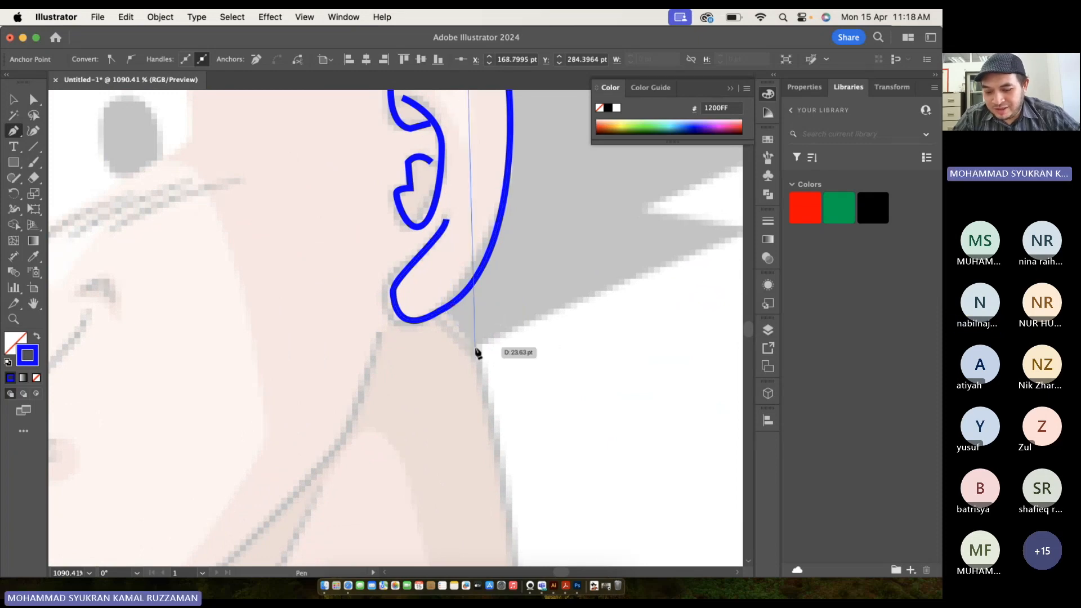
{"action": "key", "text": "Escape"}
Start a path at the earlobe and trace the nape corner and lowest hair spike out to the second spike's tip.
{"action": "left_click", "coordinate": [452, 309]}
{"action": "left_click", "coordinate": [471, 346]}
{"action": "scroll", "coordinate": [471, 349], "scroll_direction": "down", "scroll_amount": 3}
{"action": "scroll", "coordinate": [472, 350], "scroll_direction": "right", "scroll_amount": 5}
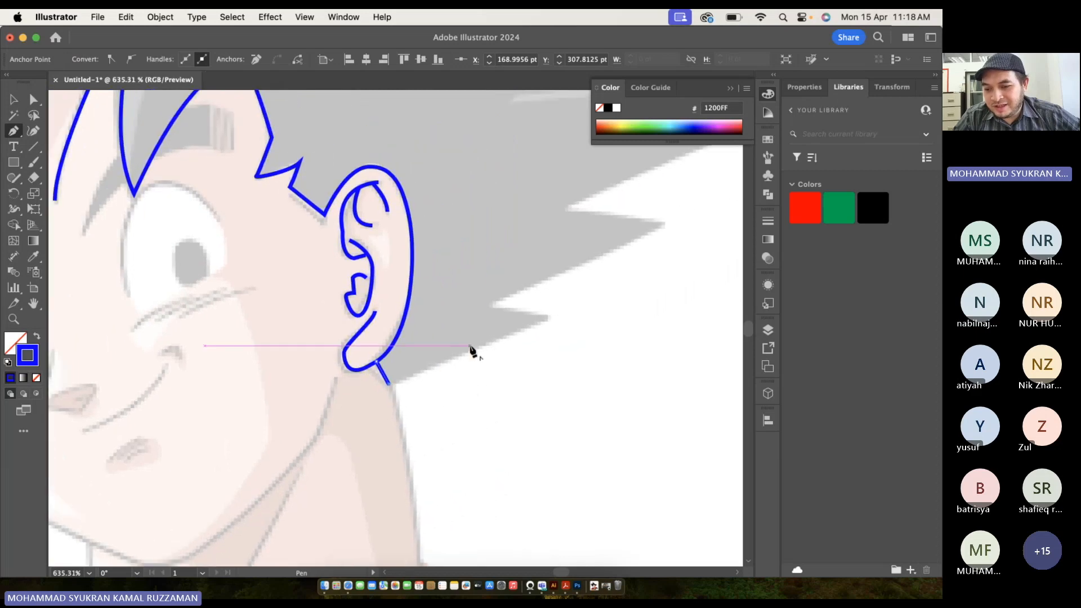
{"action": "left_click", "coordinate": [544, 318]}
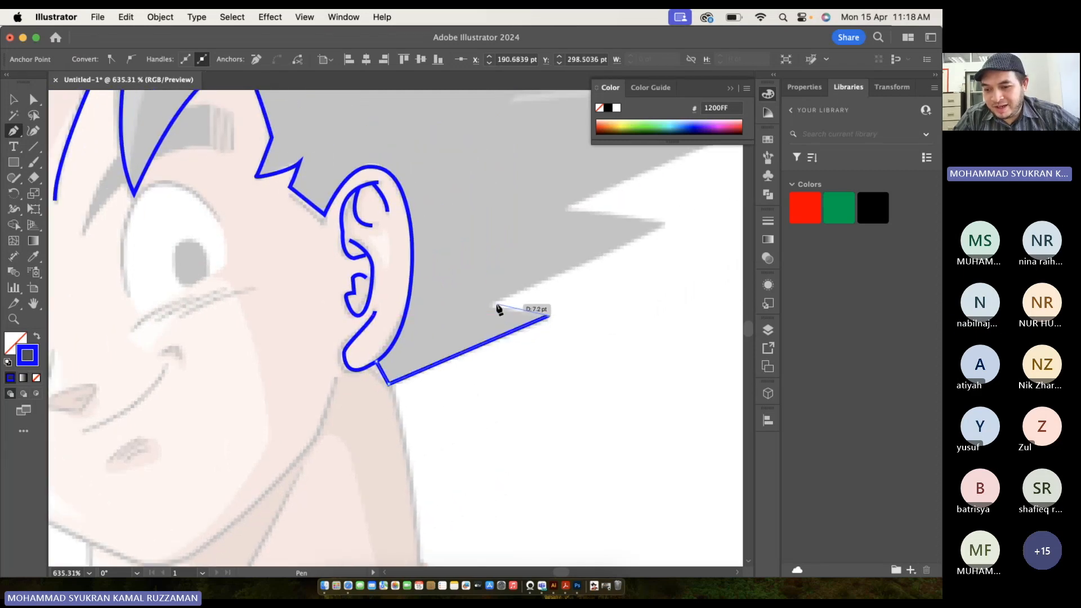
{"action": "left_click", "coordinate": [670, 228]}
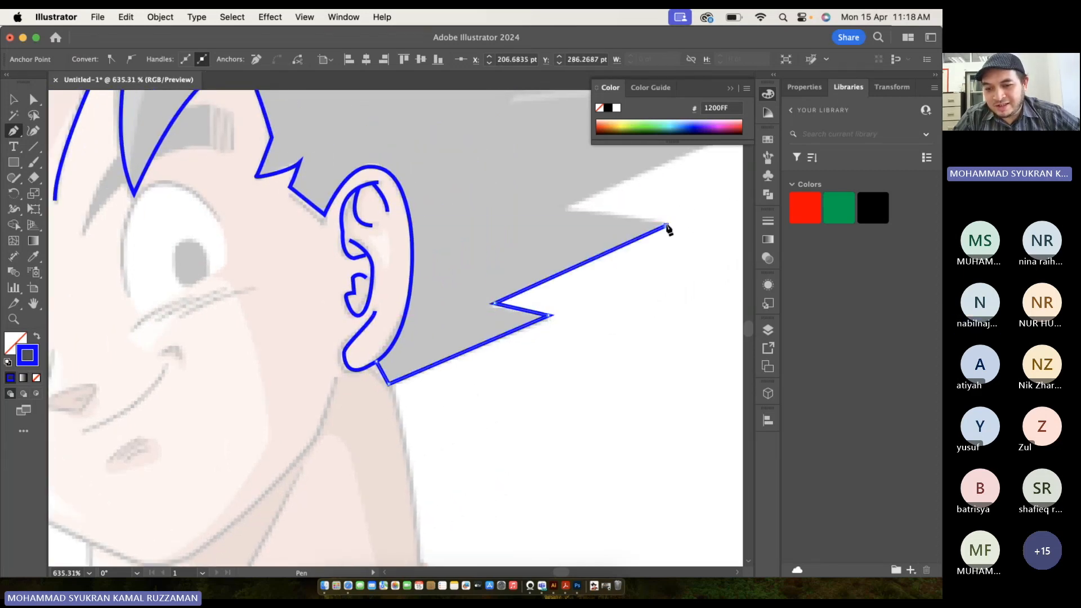
Continue along the second spike's curved upper edge, out to the large spike's tip and back along its upper edge.
{"action": "scroll", "coordinate": [669, 230], "scroll_direction": "up", "scroll_amount": 3}
{"action": "scroll", "coordinate": [669, 230], "scroll_direction": "right", "scroll_amount": 3}
{"action": "left_click_drag", "start_coordinate": [473, 282], "coordinate": [459, 290]}
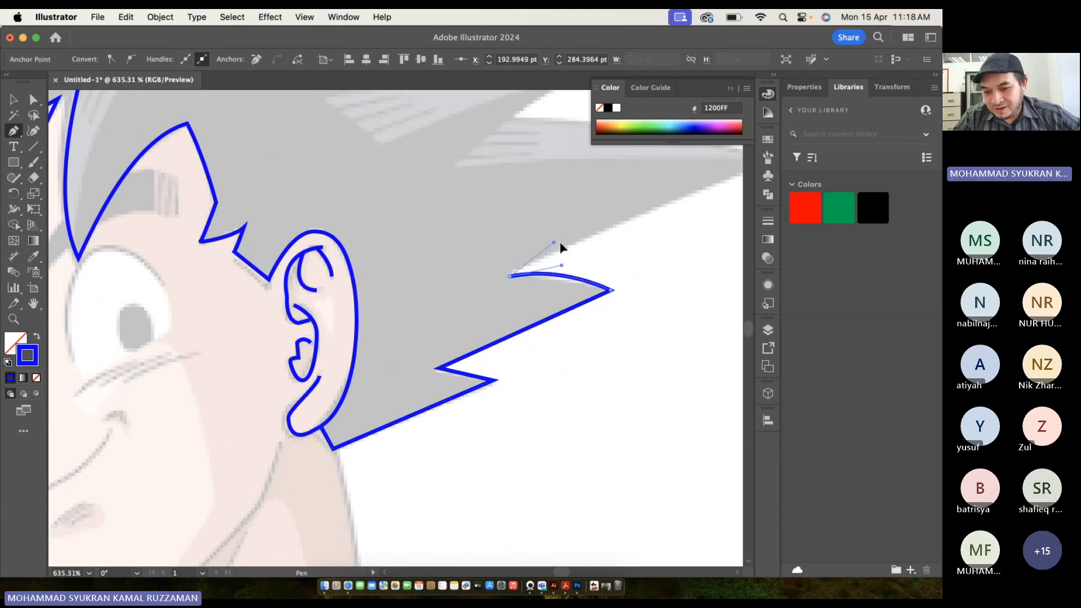
{"action": "scroll", "coordinate": [583, 248], "scroll_direction": "up", "scroll_amount": 2}
{"action": "scroll", "coordinate": [583, 248], "scroll_direction": "right", "scroll_amount": 4}
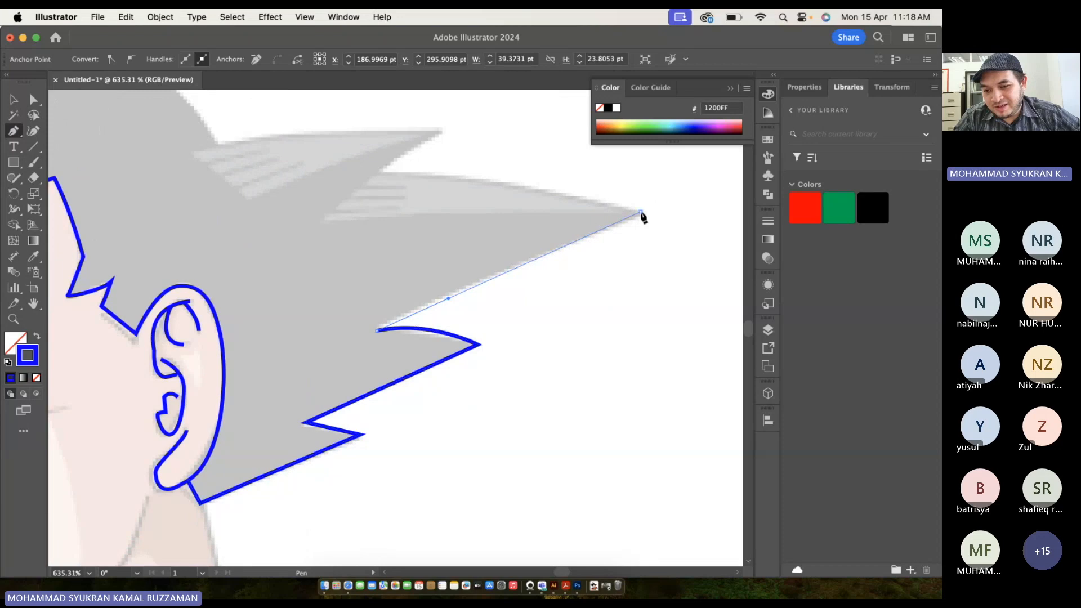
{"action": "left_click", "coordinate": [642, 213]}
{"action": "left_click_drag", "start_coordinate": [382, 174], "coordinate": [323, 176]}
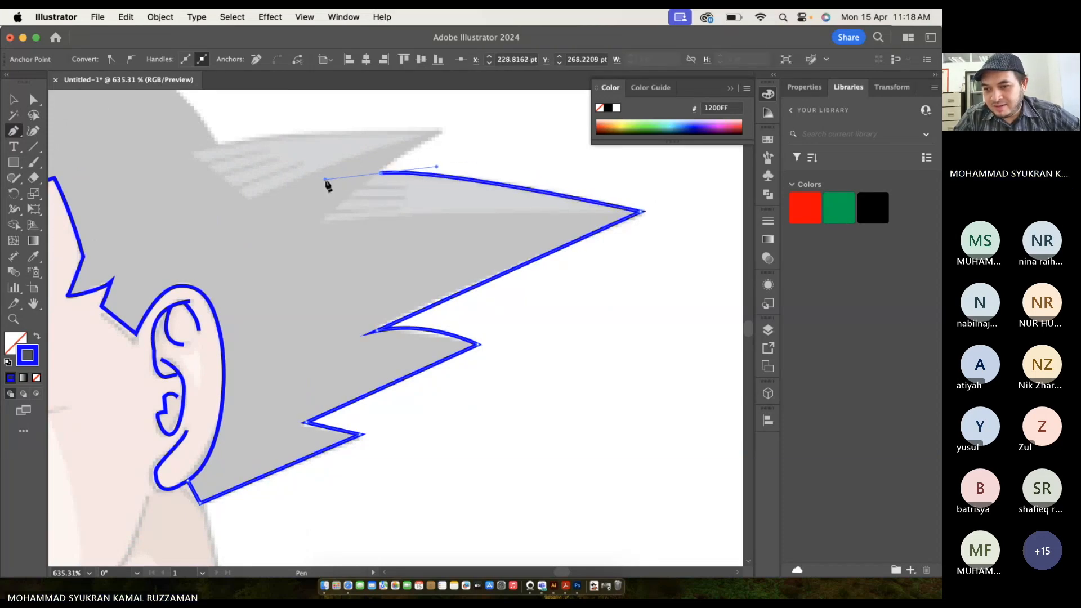
Trace the upper hair spike as a separate path from its lower edge out to the tip and back along its curved top.
{"action": "scroll", "coordinate": [326, 181], "scroll_direction": "up", "scroll_amount": 2}
{"action": "scroll", "coordinate": [326, 181], "scroll_direction": "left", "scroll_amount": 1}
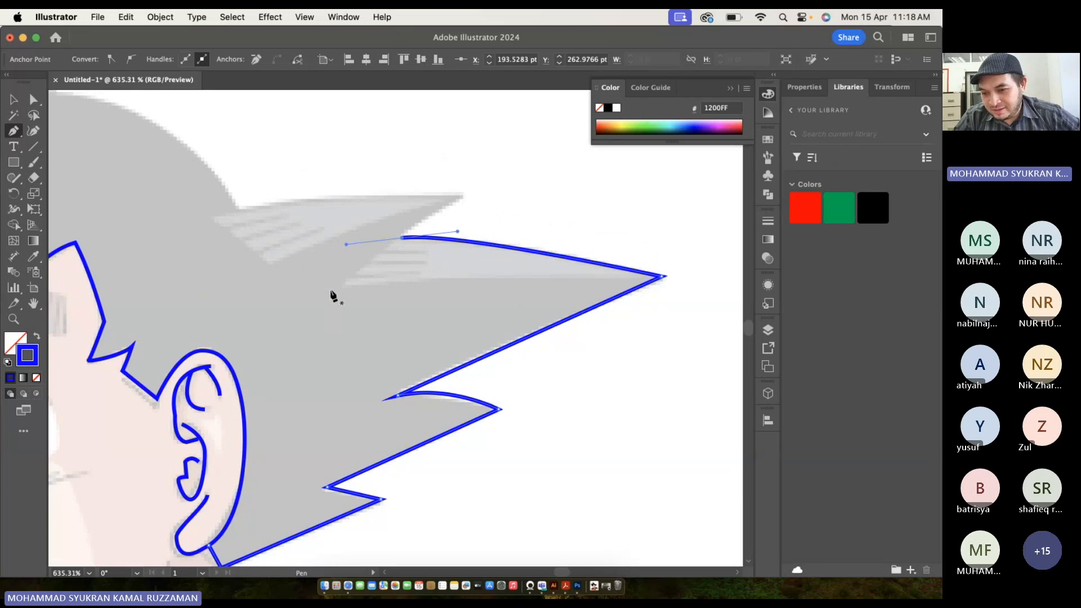
{"action": "left_click", "coordinate": [344, 284]}
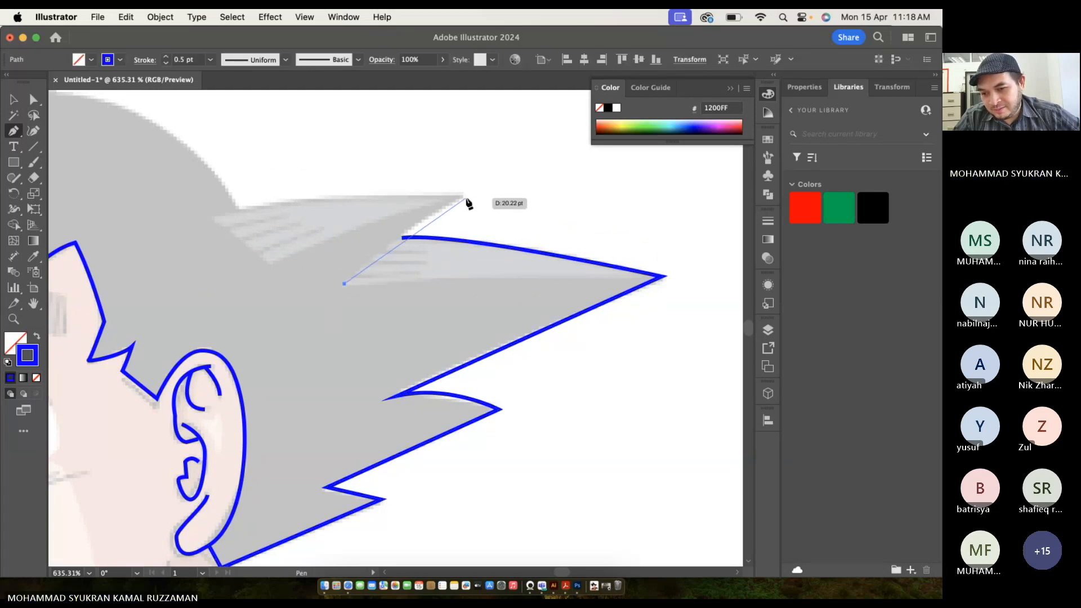
{"action": "left_click_drag", "start_coordinate": [501, 181], "coordinate": [500, 182]}
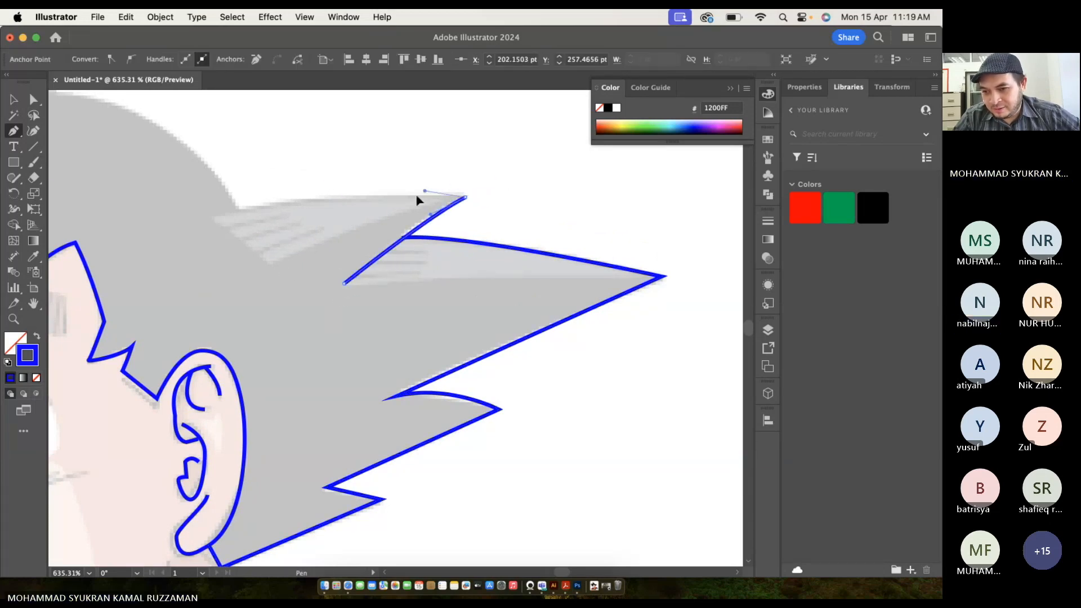
{"action": "scroll", "coordinate": [410, 201], "scroll_direction": "left", "scroll_amount": 3}
{"action": "scroll", "coordinate": [411, 201], "scroll_direction": "up", "scroll_amount": 1}
{"action": "left_click_drag", "start_coordinate": [209, 214], "coordinate": [175, 226]}
{"action": "left_click_drag", "start_coordinate": [271, 251], "coordinate": [251, 252]}
{"action": "scroll", "coordinate": [253, 253], "scroll_direction": "left", "scroll_amount": 3}
{"action": "scroll", "coordinate": [254, 252], "scroll_direction": "up", "scroll_amount": 2}
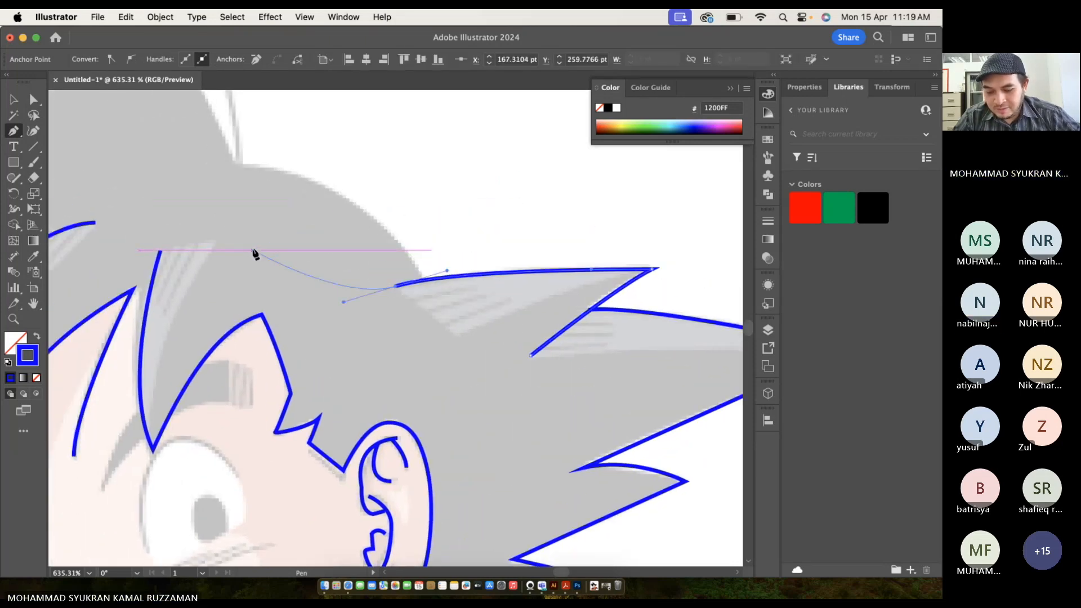
{"action": "scroll", "coordinate": [255, 254], "scroll_direction": "up", "scroll_amount": 1}
{"action": "scroll", "coordinate": [255, 253], "scroll_direction": "left", "scroll_amount": 1}
{"action": "key", "text": "Escape"}
{"action": "scroll", "coordinate": [390, 307], "scroll_direction": "up", "scroll_amount": 2}
{"action": "scroll", "coordinate": [390, 307], "scroll_direction": "up", "scroll_amount": 3}
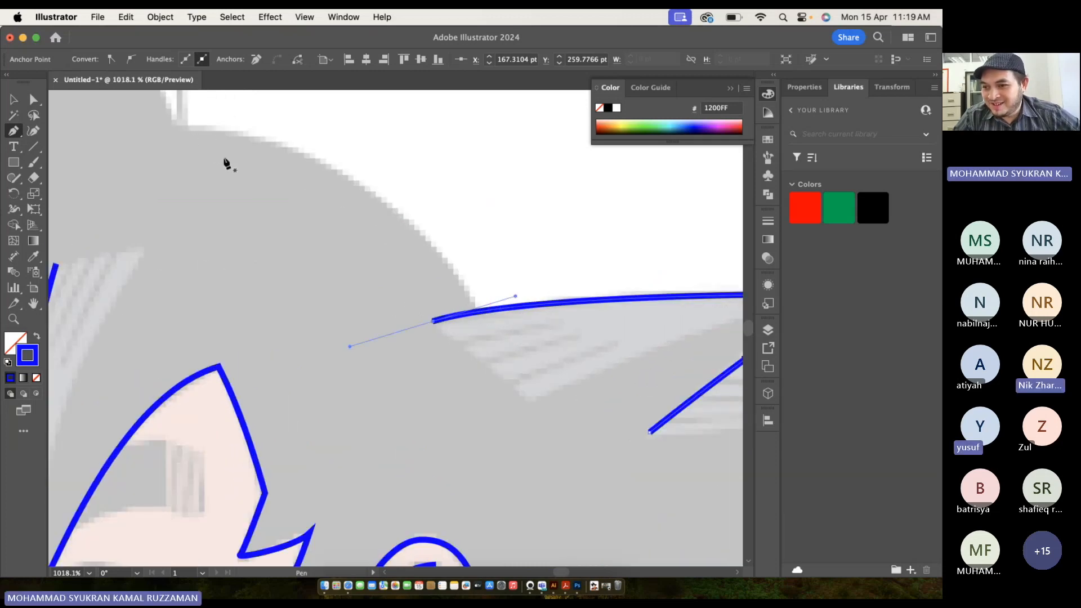
{"action": "scroll", "coordinate": [236, 174], "scroll_direction": "up", "scroll_amount": 1}
{"action": "scroll", "coordinate": [237, 174], "scroll_direction": "right", "scroll_amount": 1}
{"action": "left_click", "coordinate": [468, 344]}
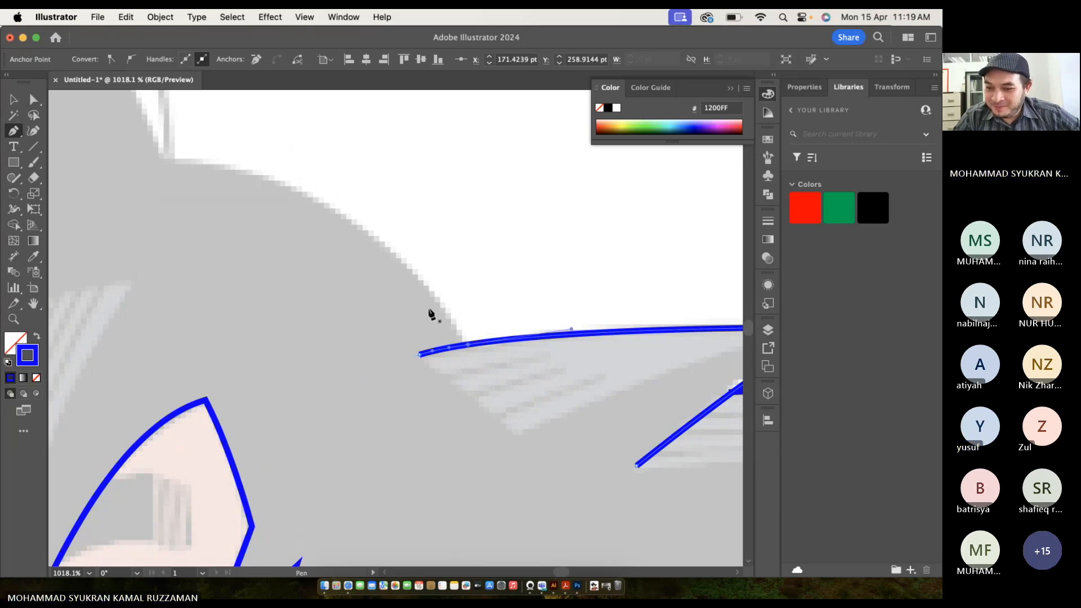
{"action": "left_click", "coordinate": [467, 346]}
{"action": "key", "text": "super+z"}
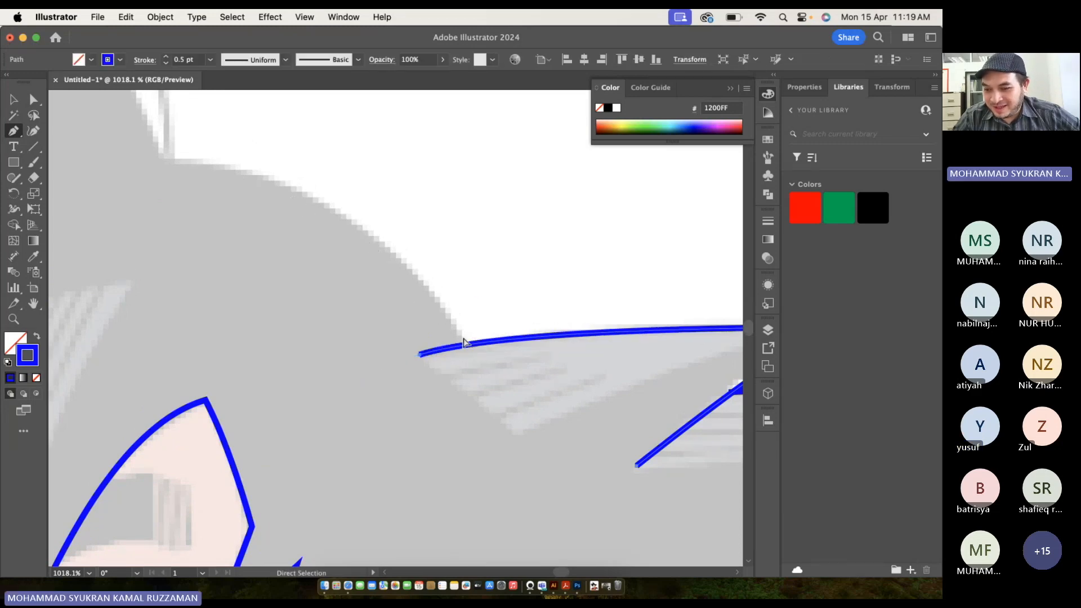
Undo the end segment of the upper spike's top edge and redraw it as a smooth curve to the hair's shading.
{"action": "key", "text": "super+minus"}
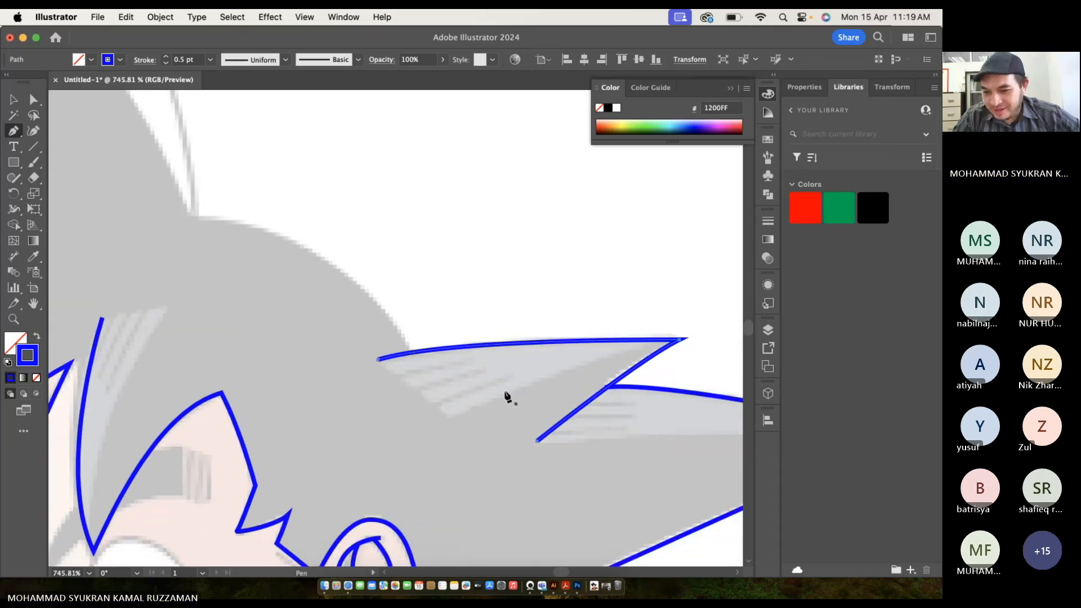
{"action": "key", "text": "super+z"}
{"action": "left_click_drag", "start_coordinate": [383, 361], "coordinate": [294, 387]}
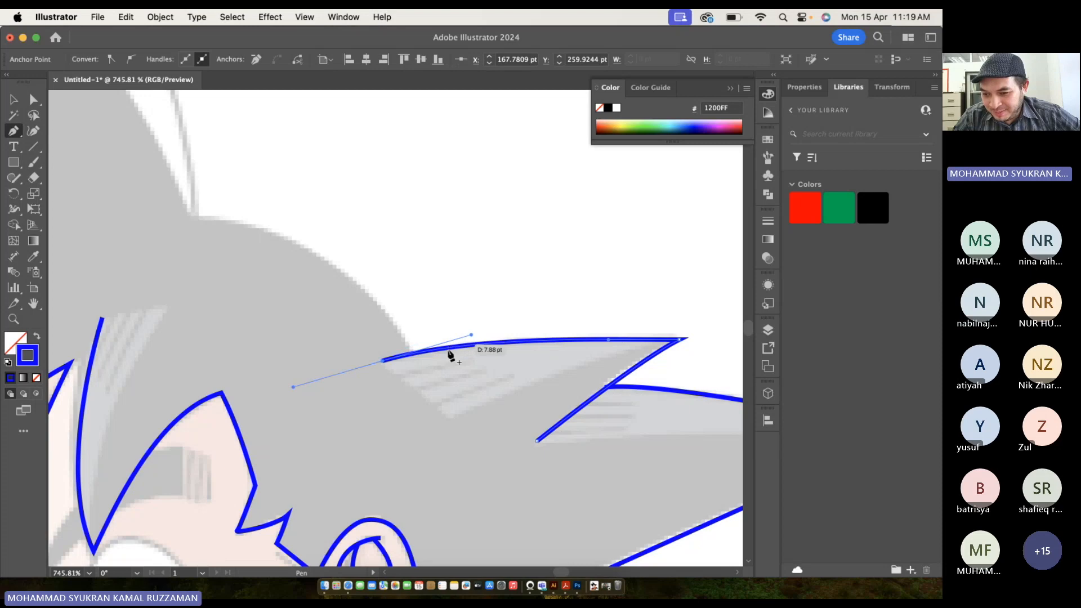
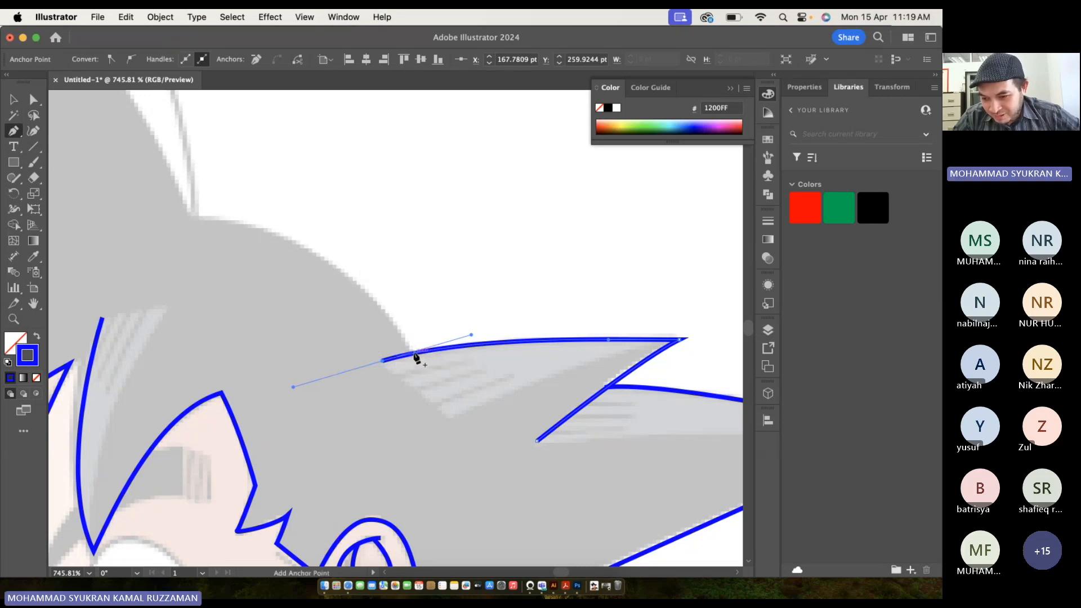
{"action": "left_click", "coordinate": [415, 354]}
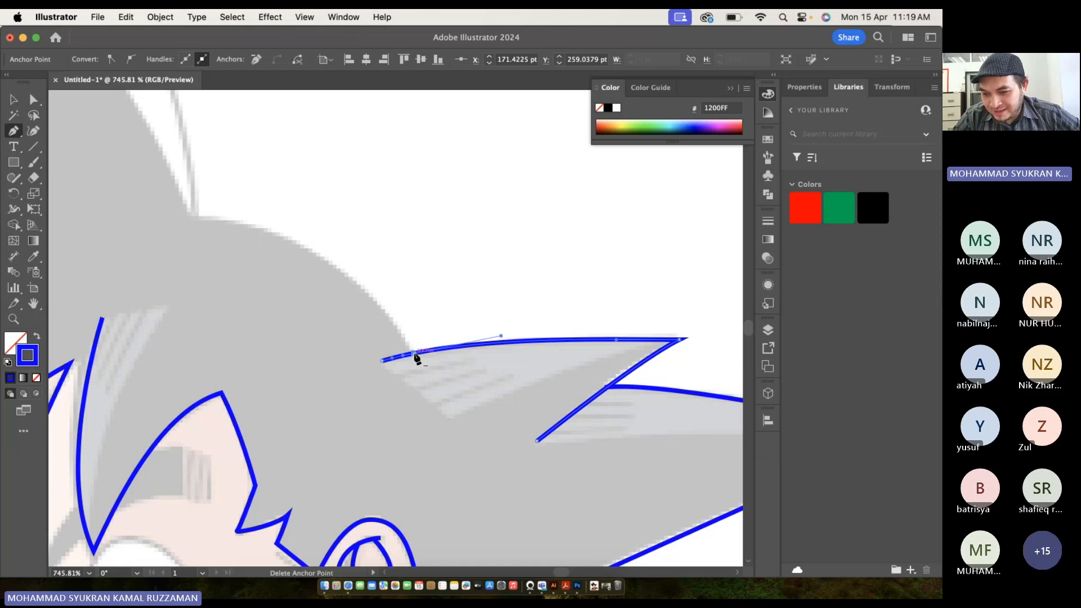
{"action": "left_click_drag", "start_coordinate": [333, 267], "coordinate": [280, 246]}
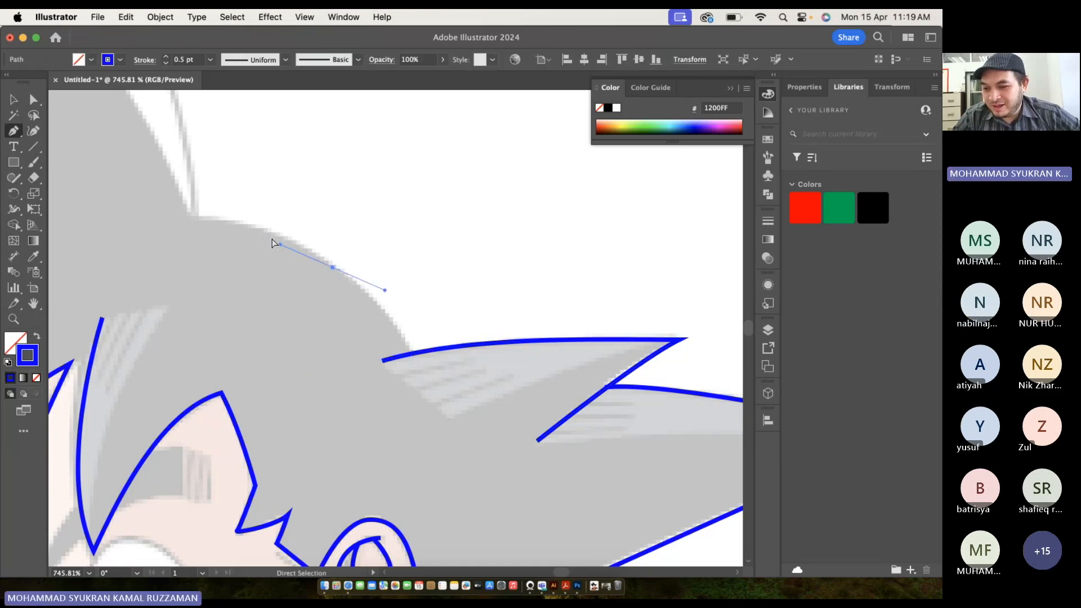
{"action": "key", "text": "super+z"}
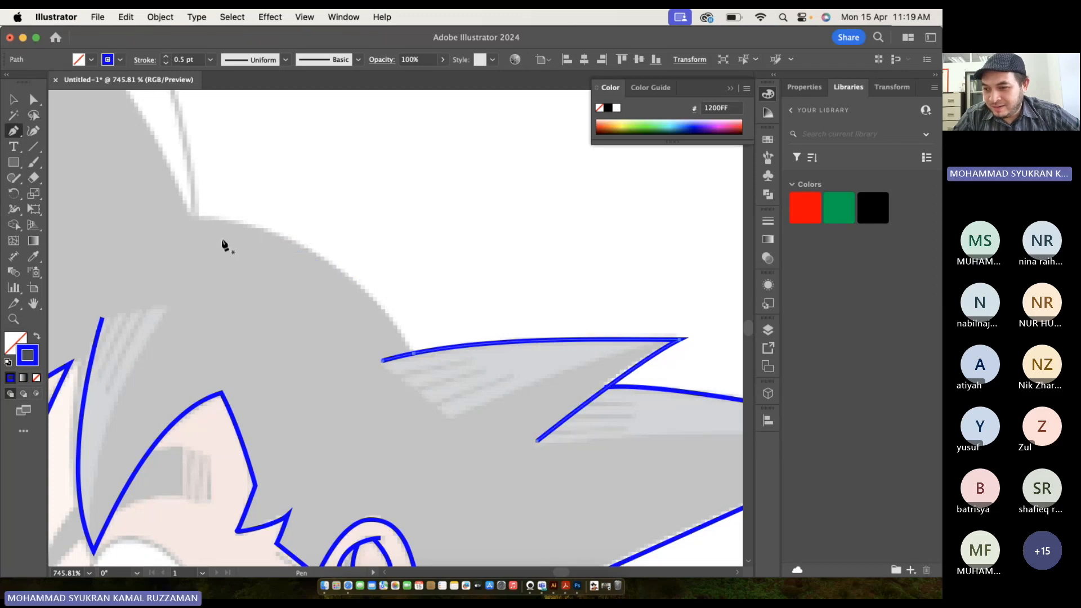
Trace the rounded crown outline as one curve from the notch beside the tall top spike to the upper back spike's edge.
{"action": "left_click", "coordinate": [192, 215]}
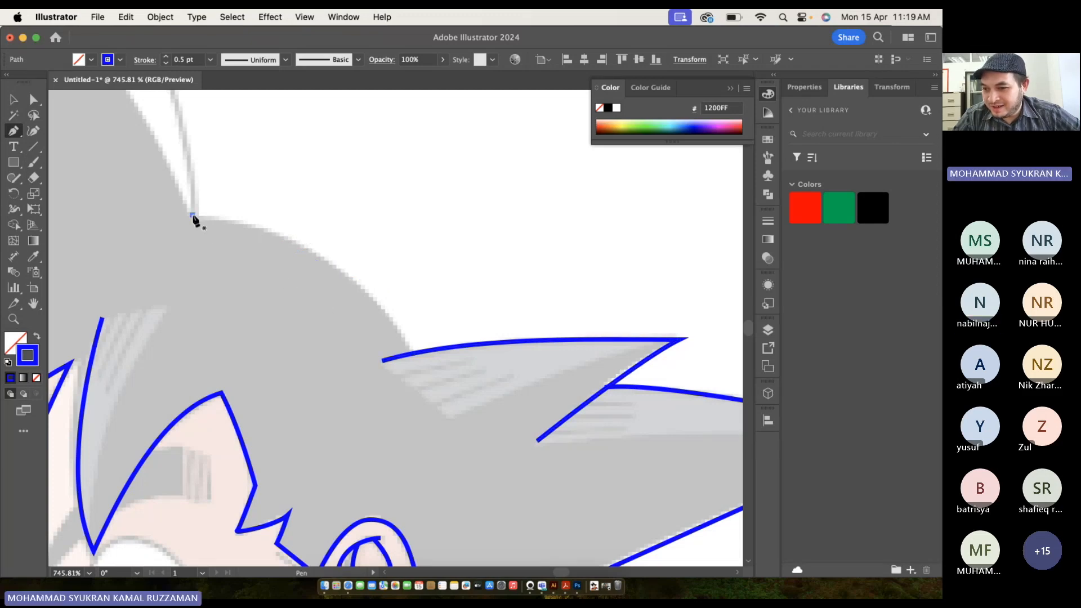
{"action": "left_click_drag", "start_coordinate": [406, 355], "coordinate": [464, 491]}
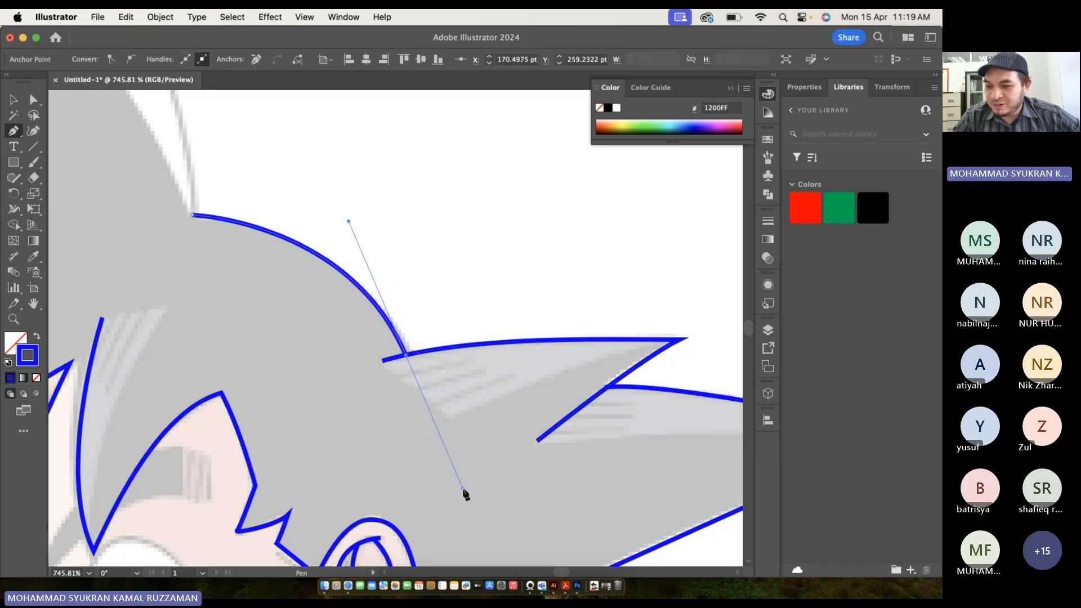
{"action": "scroll", "coordinate": [466, 494], "scroll_direction": "up", "scroll_amount": 10}
{"action": "scroll", "coordinate": [466, 494], "scroll_direction": "left", "scroll_amount": 6}
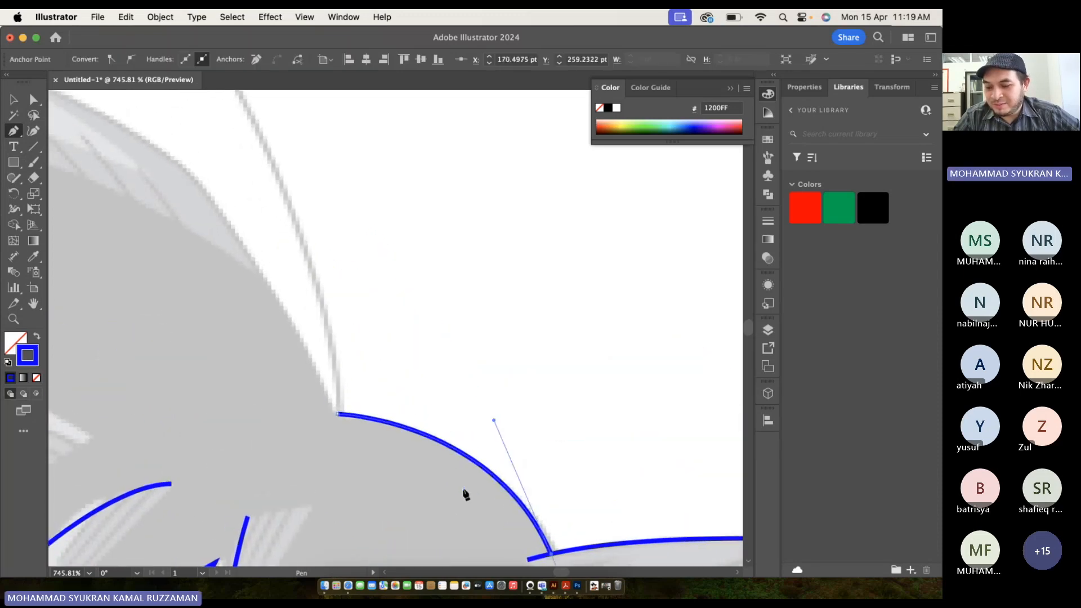
{"action": "scroll", "coordinate": [465, 494], "scroll_direction": "up", "scroll_amount": 1}
{"action": "scroll", "coordinate": [465, 494], "scroll_direction": "left", "scroll_amount": 1}
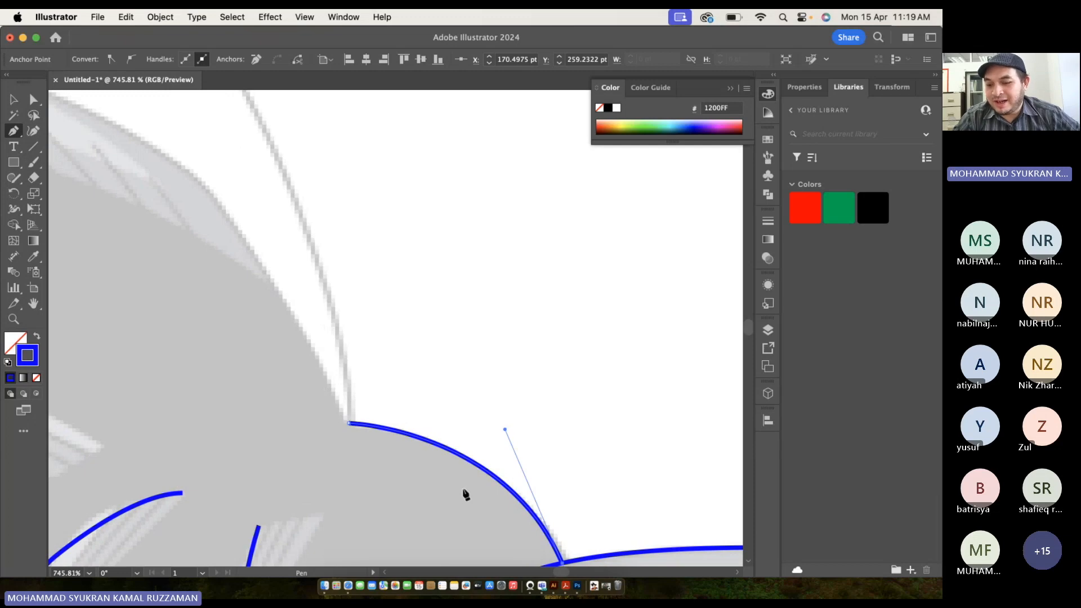
{"action": "scroll", "coordinate": [465, 495], "scroll_direction": "down", "scroll_amount": 6}
{"action": "scroll", "coordinate": [465, 495], "scroll_direction": "up", "scroll_amount": 1}
{"action": "scroll", "coordinate": [466, 494], "scroll_direction": "down", "scroll_amount": 1}
{"action": "scroll", "coordinate": [465, 495], "scroll_direction": "up", "scroll_amount": 2}
{"action": "scroll", "coordinate": [465, 494], "scroll_direction": "left", "scroll_amount": 1}
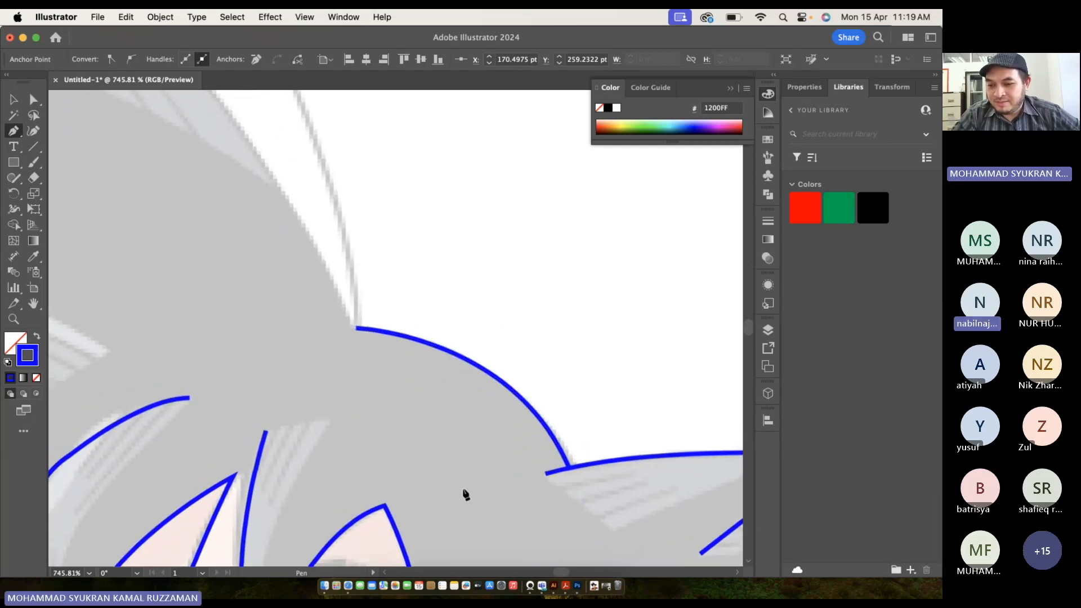
{"action": "mouse_move", "coordinate": [569, 467]}
{"action": "left_mouse_down"}
{"action": "mouse_move", "coordinate": [584, 466]}
{"action": "mouse_move", "coordinate": [552, 473]}
{"action": "mouse_move", "coordinate": [578, 467]}
{"action": "left_mouse_up"}
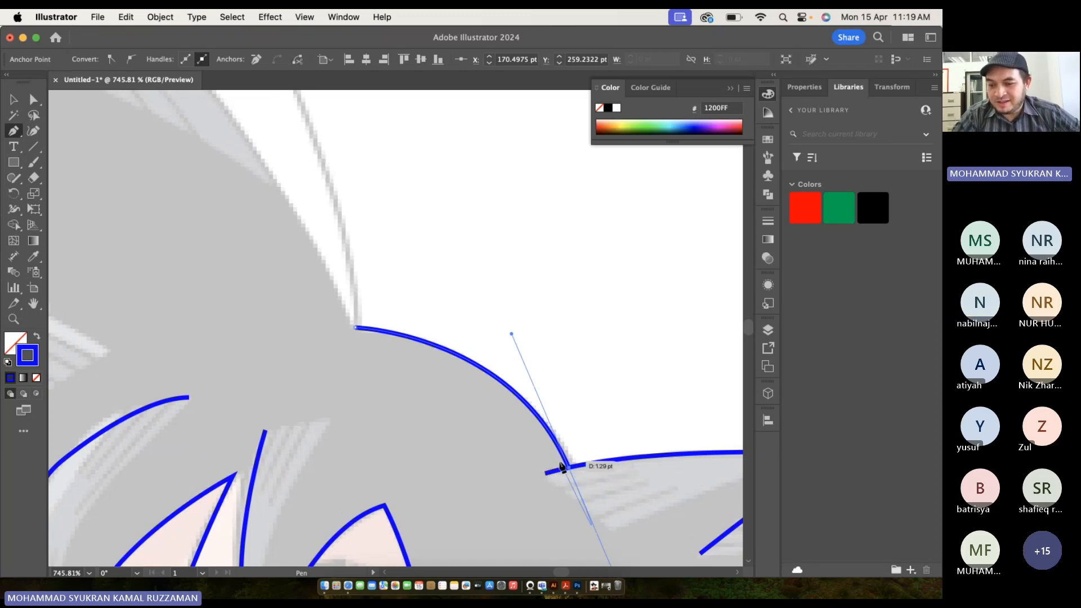
{"action": "scroll", "coordinate": [557, 468], "scroll_direction": "up", "scroll_amount": 2}
{"action": "scroll", "coordinate": [557, 468], "scroll_direction": "left", "scroll_amount": 1}
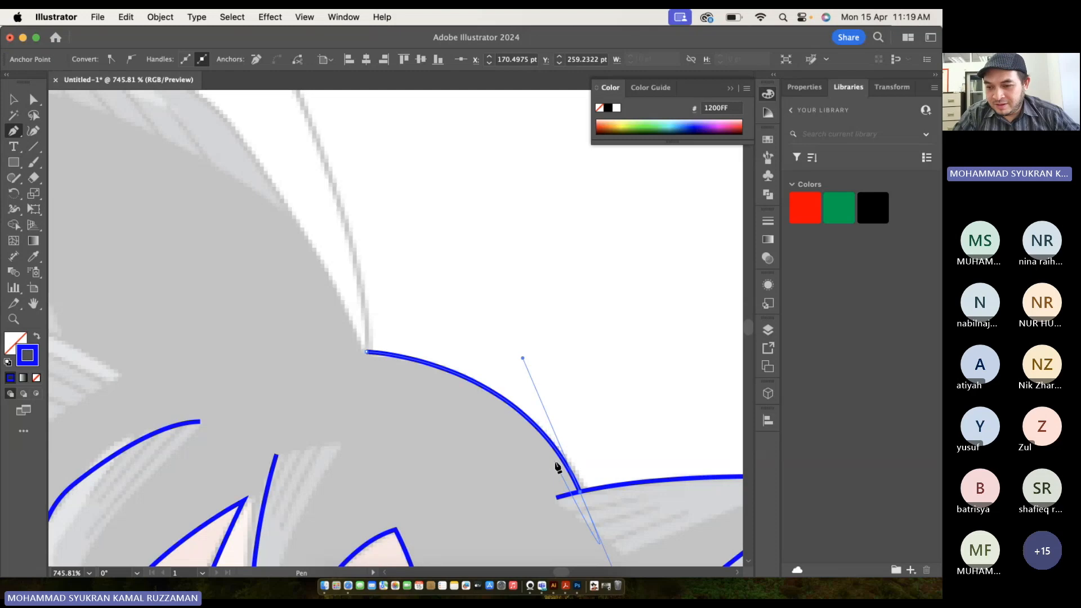
{"action": "scroll", "coordinate": [557, 467], "scroll_direction": "up", "scroll_amount": 5}
{"action": "scroll", "coordinate": [570, 530], "scroll_direction": "down", "scroll_amount": 2}
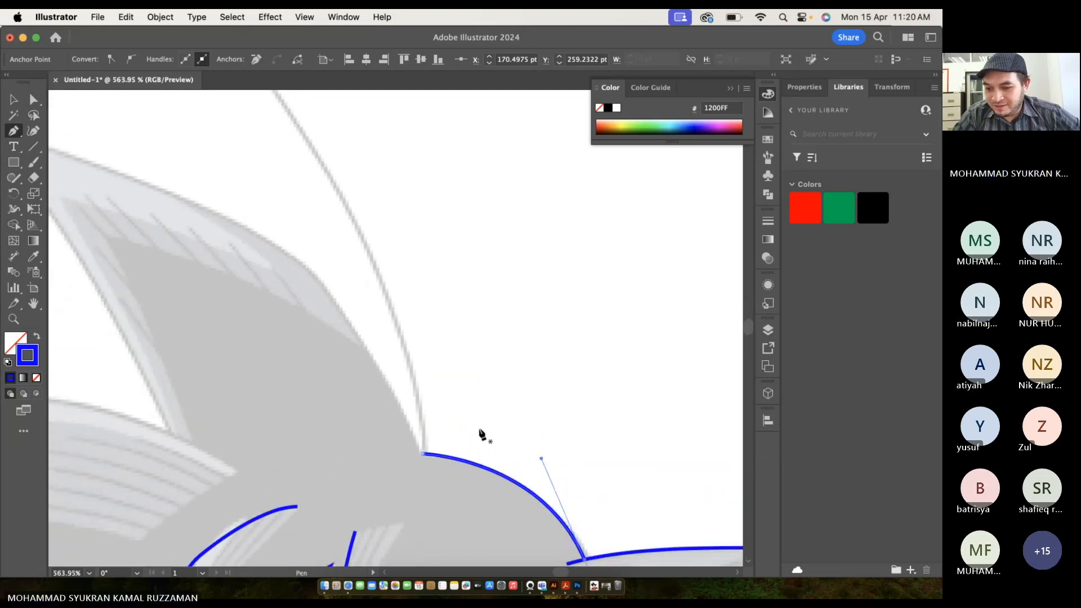
Continue from the crown notch with a long curve up along the thin outer hair line to its upper bend, and end the path.
{"action": "left_click", "coordinate": [423, 455]}
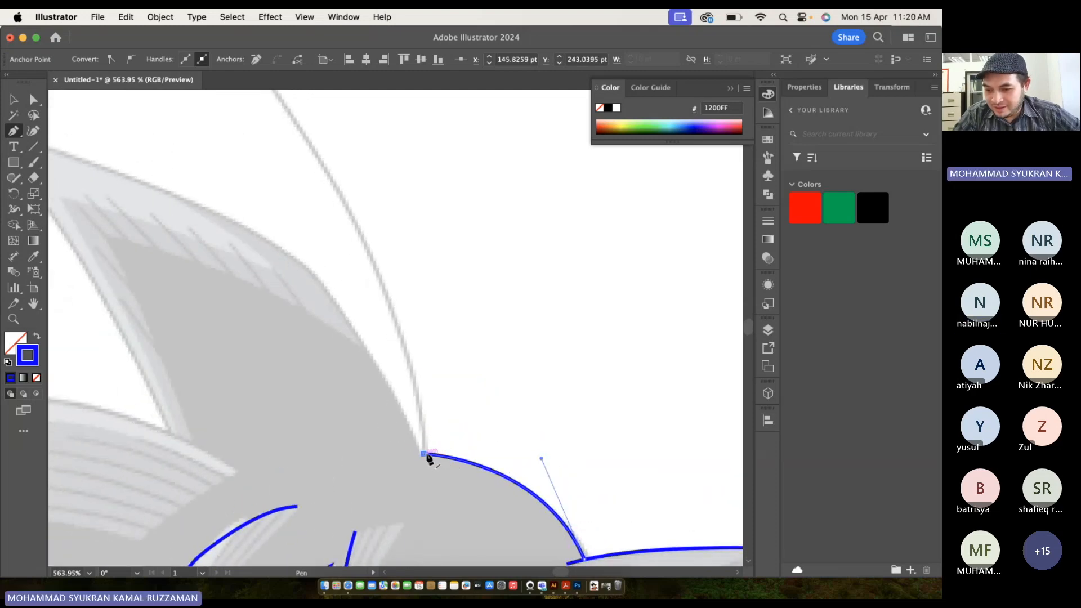
{"action": "scroll", "coordinate": [422, 455], "scroll_direction": "up", "scroll_amount": 4}
{"action": "scroll", "coordinate": [423, 455], "scroll_direction": "left", "scroll_amount": 1}
{"action": "scroll", "coordinate": [283, 133], "scroll_direction": "up", "scroll_amount": 7}
{"action": "left_click_drag", "start_coordinate": [281, 248], "coordinate": [163, 116]}
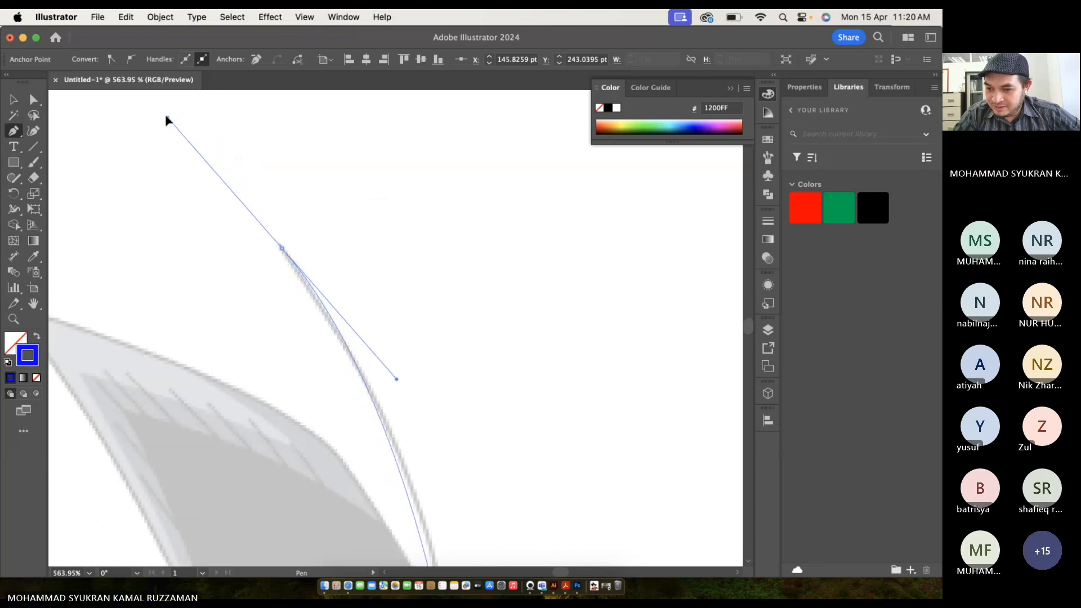
{"action": "scroll", "coordinate": [277, 285], "scroll_direction": "down", "scroll_amount": 3}
{"action": "scroll", "coordinate": [279, 285], "scroll_direction": "up", "scroll_amount": 4}
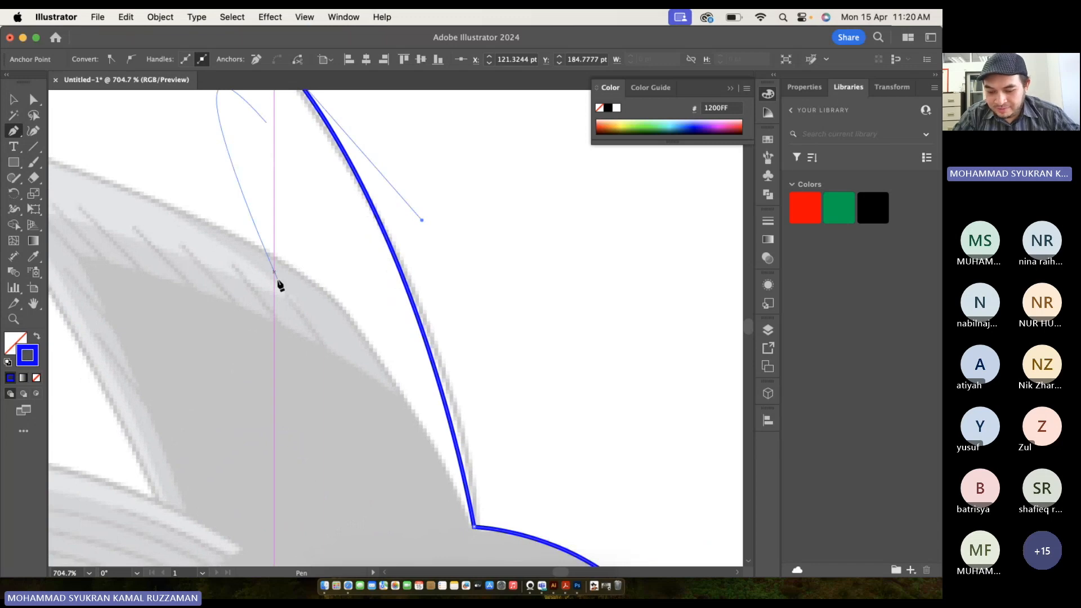
{"action": "key", "text": "Escape"}
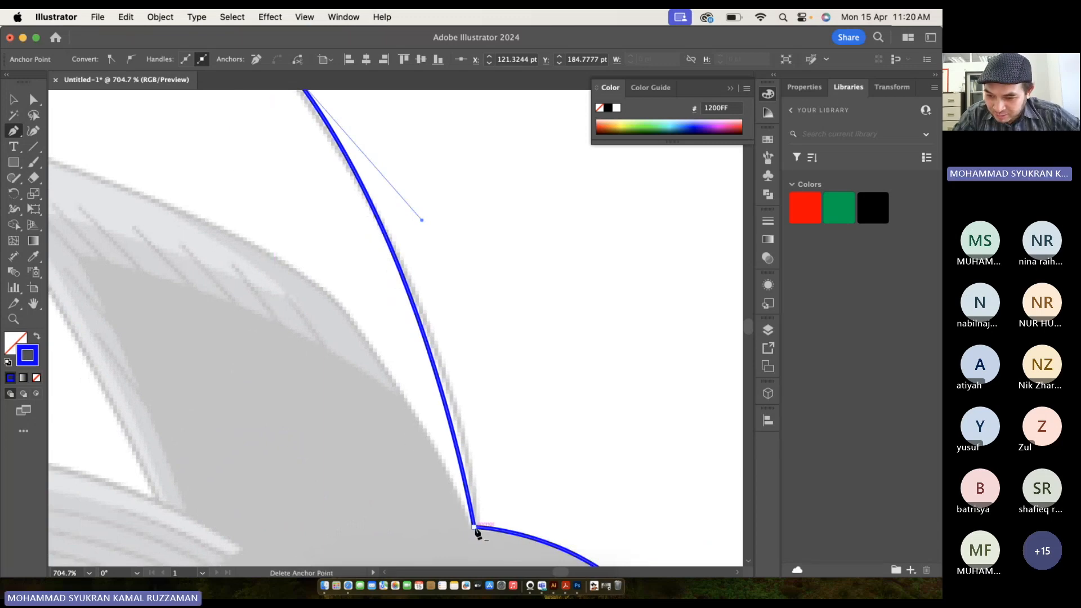
Trace the tall top spike's outer edge as a separate path from the crown notch up around its curved shoulder.
{"action": "left_click", "coordinate": [373, 355]}
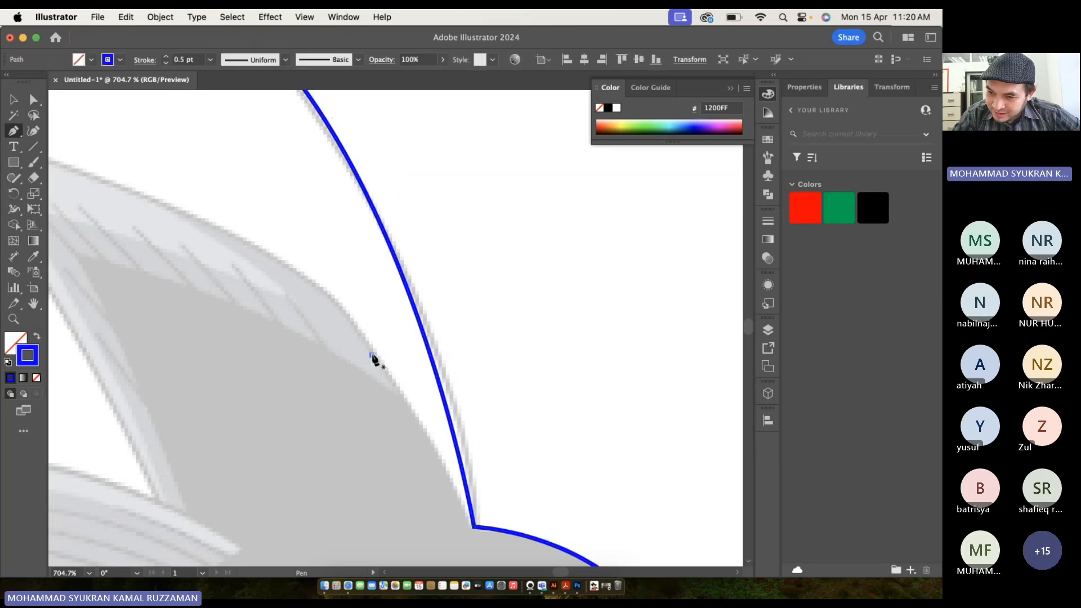
{"action": "left_click", "coordinate": [474, 526]}
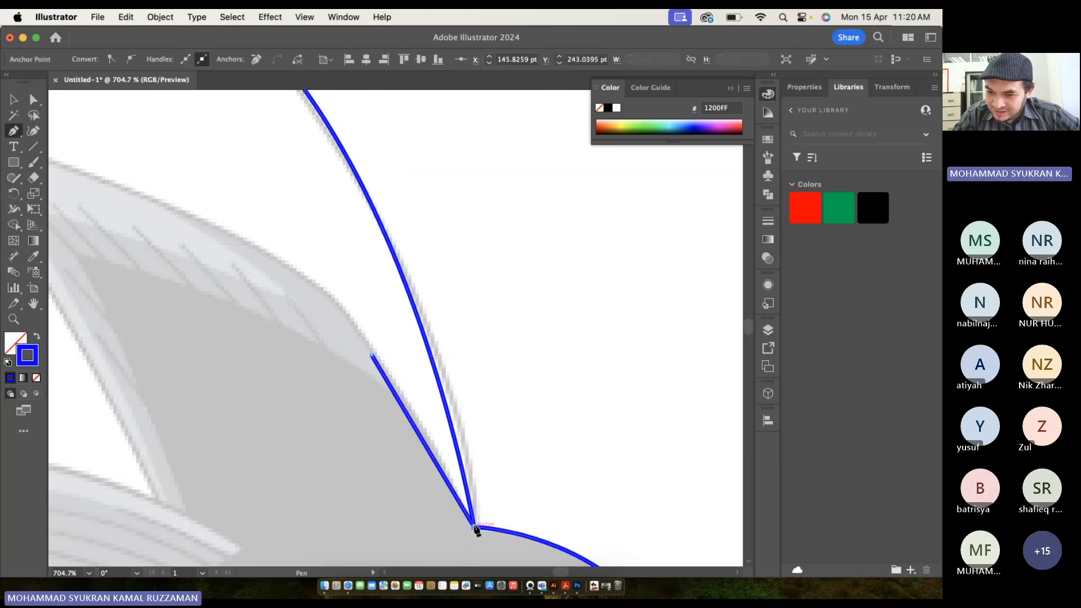
{"action": "scroll", "coordinate": [476, 530], "scroll_direction": "left", "scroll_amount": 5}
{"action": "scroll", "coordinate": [476, 529], "scroll_direction": "up", "scroll_amount": 2}
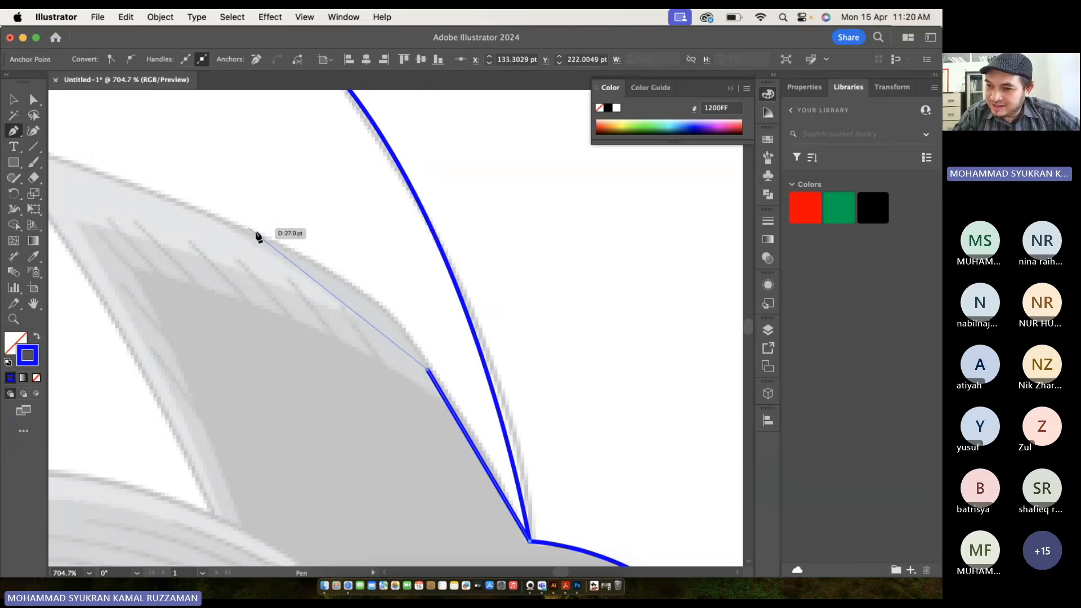
{"action": "left_click", "coordinate": [334, 272]}
{"action": "left_click_drag", "start_coordinate": [317, 264], "coordinate": [279, 242]}
{"action": "scroll", "coordinate": [422, 298], "scroll_direction": "left", "scroll_amount": 5}
{"action": "scroll", "coordinate": [423, 298], "scroll_direction": "up", "scroll_amount": 1}
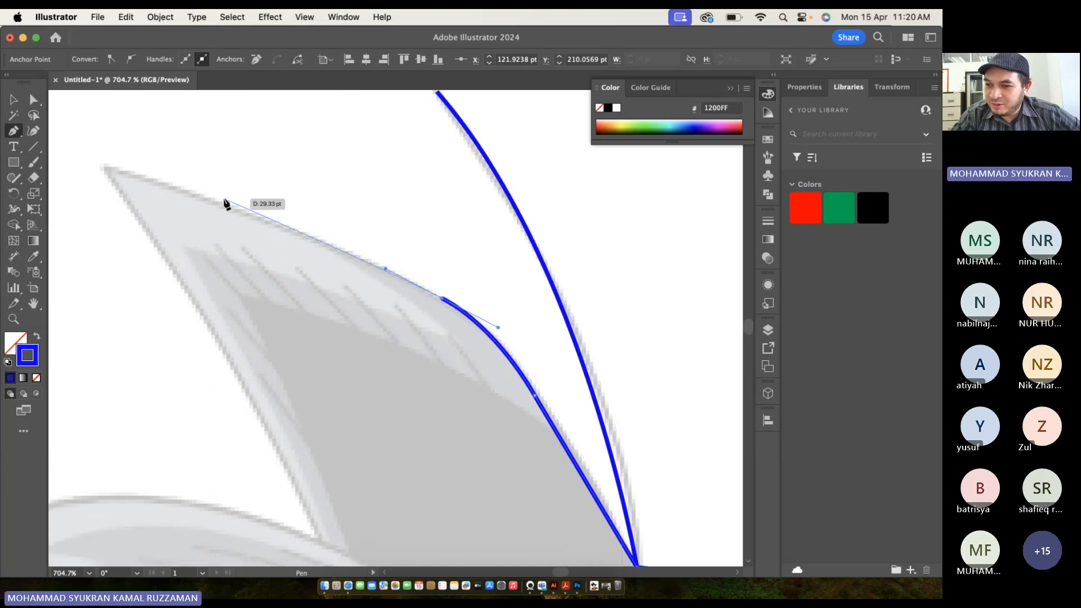
Continue the path to the tall spike's tip and down its inner edge to the base, and end the path.
{"action": "left_click", "coordinate": [111, 170]}
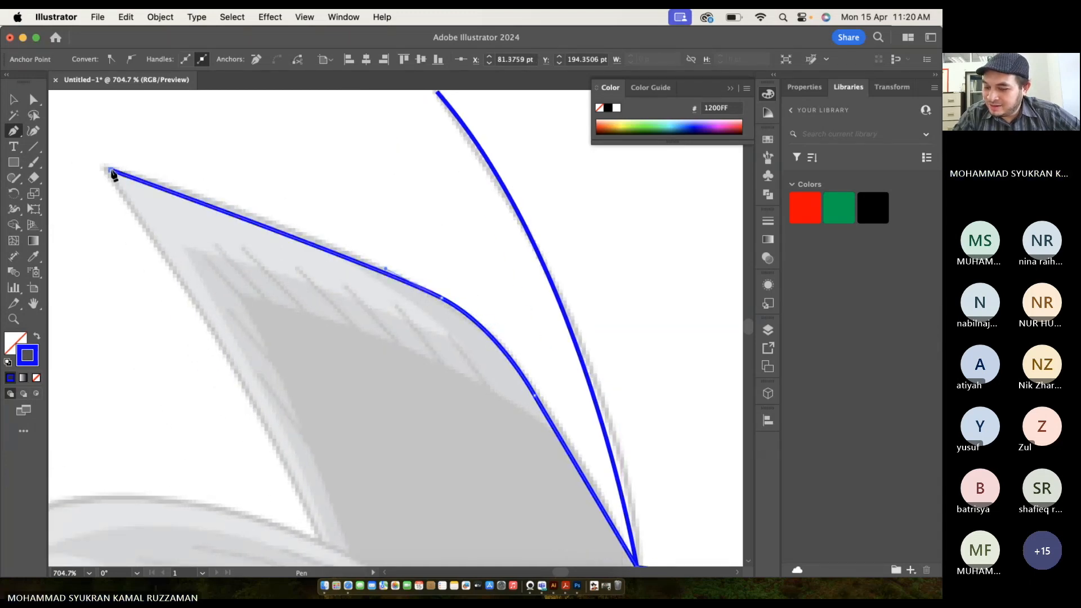
{"action": "left_click_drag", "start_coordinate": [111, 171], "coordinate": [93, 169]}
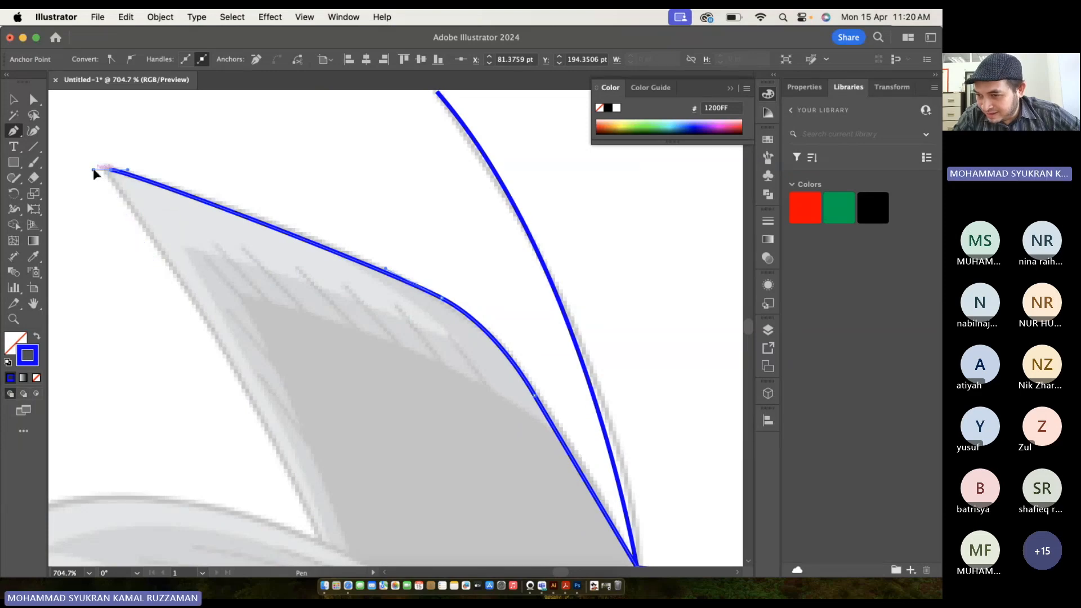
{"action": "left_click", "coordinate": [111, 170]}
{"action": "scroll", "coordinate": [255, 434], "scroll_direction": "down", "scroll_amount": 3}
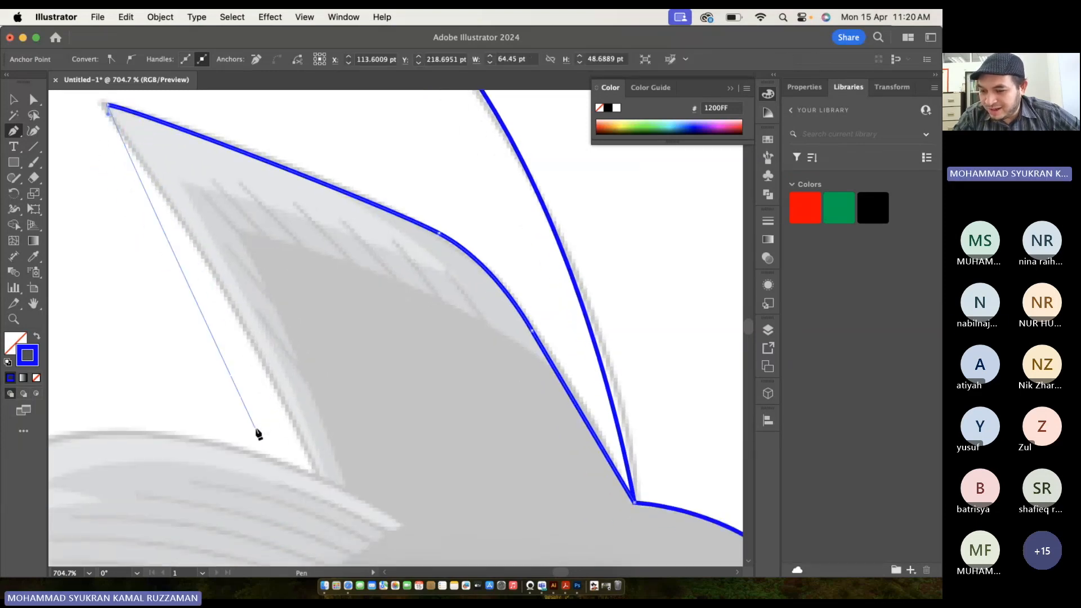
{"action": "left_click", "coordinate": [323, 478]}
{"action": "scroll", "coordinate": [326, 501], "scroll_direction": "down", "scroll_amount": 2}
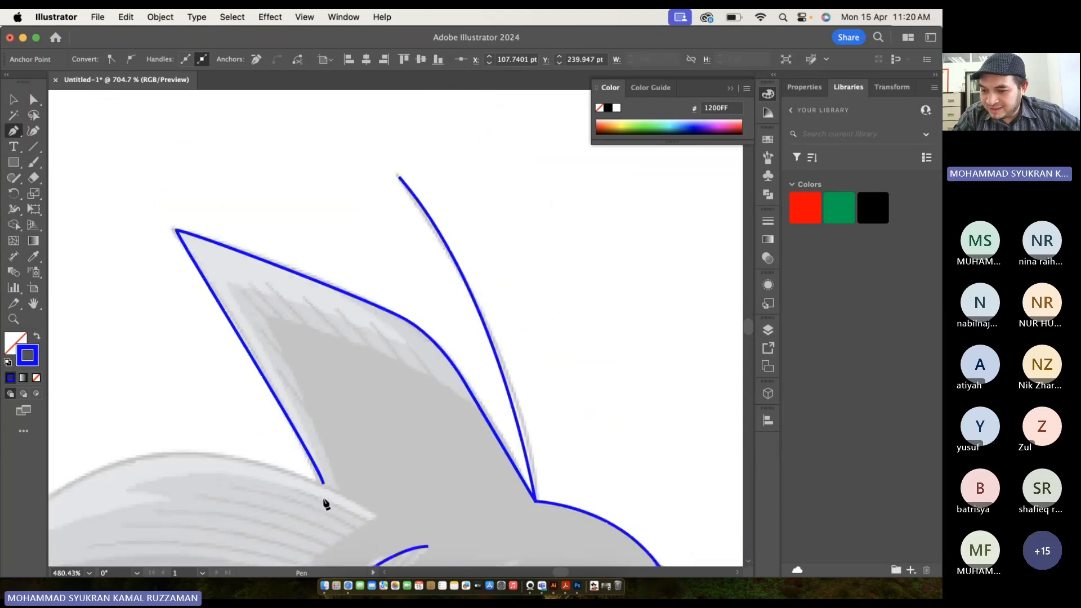
{"action": "scroll", "coordinate": [325, 503], "scroll_direction": "down", "scroll_amount": 5}
{"action": "scroll", "coordinate": [326, 503], "scroll_direction": "left", "scroll_amount": 2}
{"action": "key", "text": "Escape"}
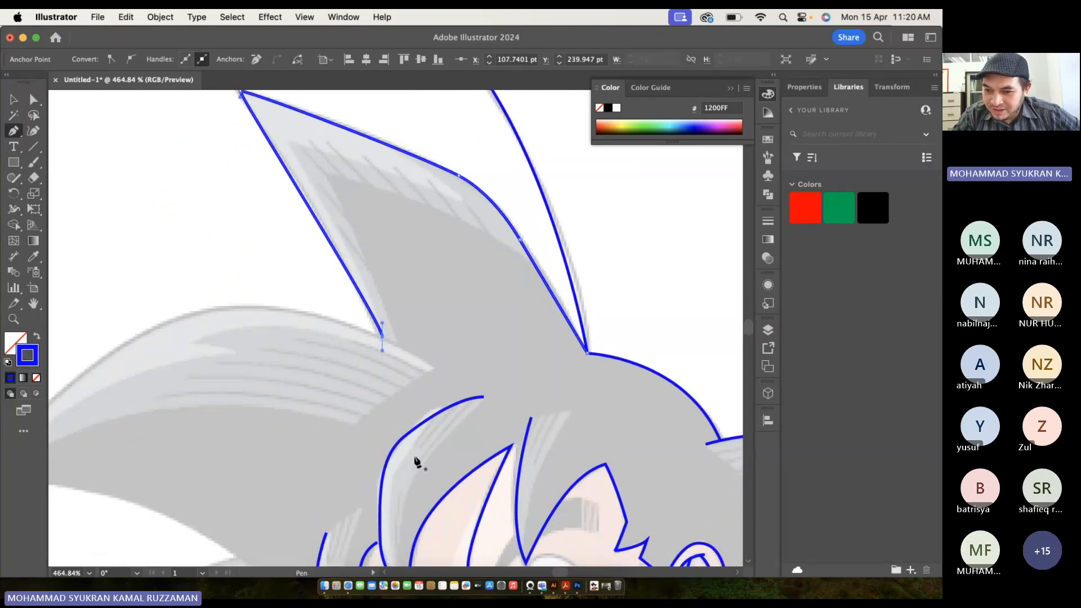
Start a path at the inner end of the large side spike's shading and trace its upper edge to the peak.
{"action": "left_click", "coordinate": [434, 367]}
{"action": "scroll", "coordinate": [394, 338], "scroll_direction": "left", "scroll_amount": 3}
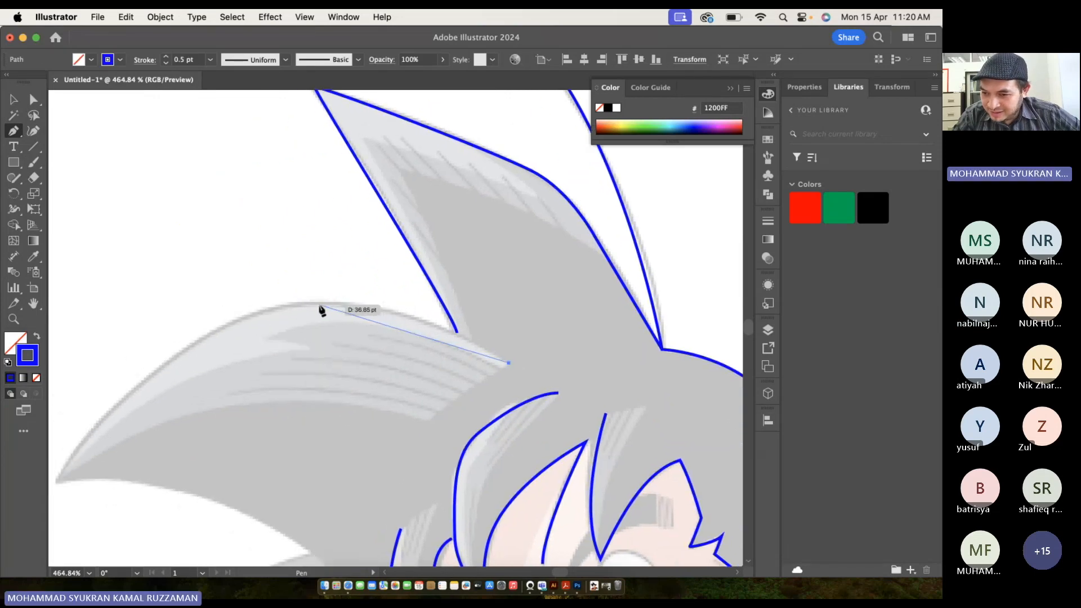
{"action": "left_click_drag", "start_coordinate": [318, 302], "coordinate": [220, 302]}
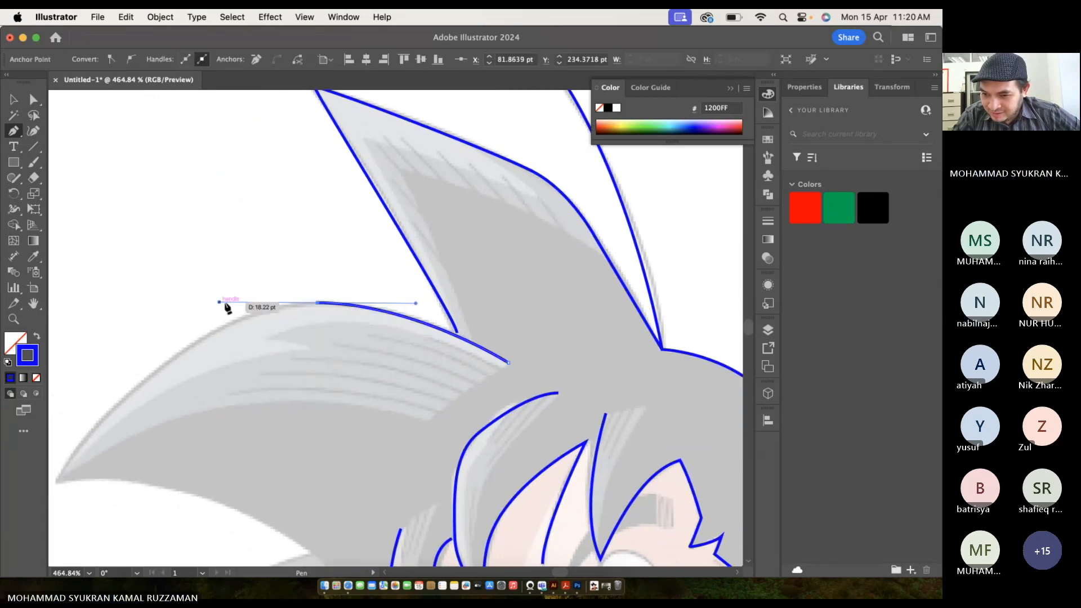
{"action": "scroll", "coordinate": [436, 363], "scroll_direction": "up", "scroll_amount": 5}
{"action": "scroll", "coordinate": [477, 300], "scroll_direction": "down", "scroll_amount": 5}
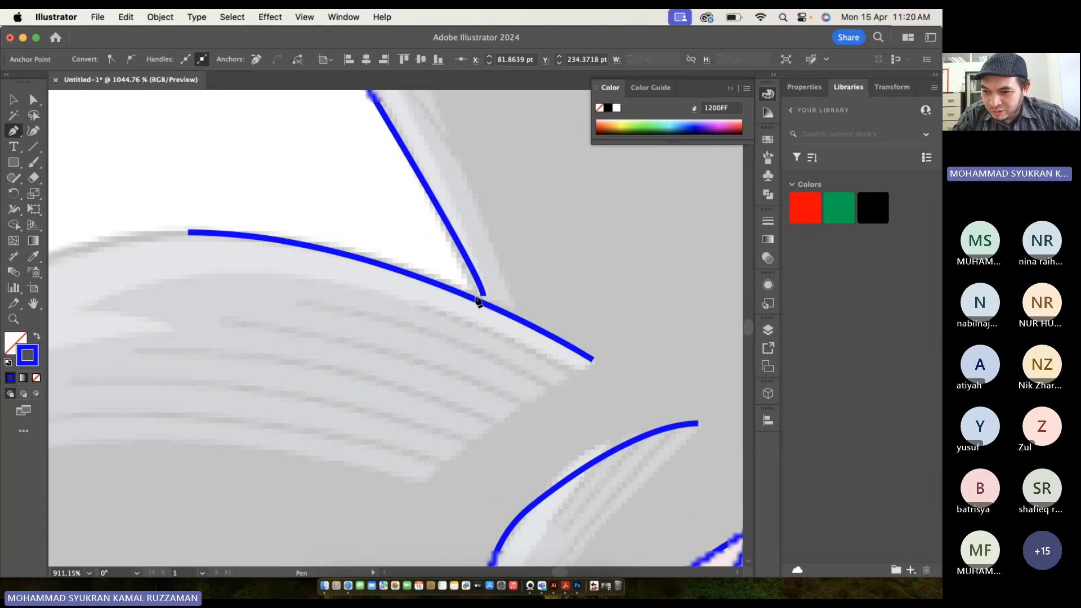
{"action": "scroll", "coordinate": [477, 301], "scroll_direction": "left", "scroll_amount": 4}
{"action": "scroll", "coordinate": [477, 300], "scroll_direction": "down", "scroll_amount": 3}
{"action": "scroll", "coordinate": [377, 394], "scroll_direction": "up", "scroll_amount": 4}
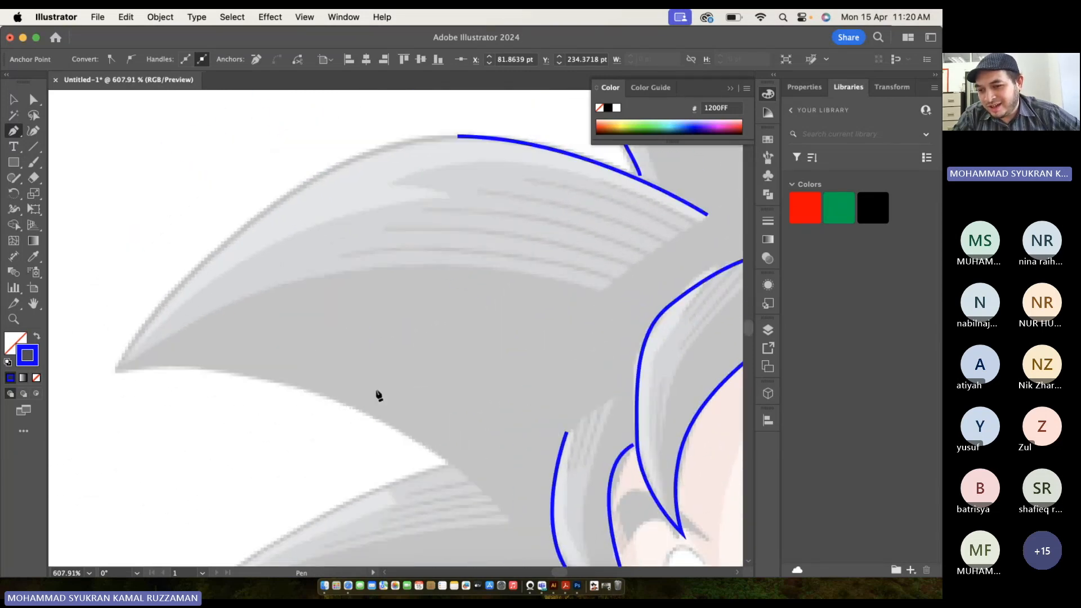
Undo the misplaced point and trace the large side spike's outer edge down to its tip.
{"action": "left_click", "coordinate": [225, 289]}
{"action": "scroll", "coordinate": [225, 289], "scroll_direction": "down", "scroll_amount": 3}
{"action": "scroll", "coordinate": [225, 289], "scroll_direction": "left", "scroll_amount": 1}
{"action": "key", "text": "super+z"}
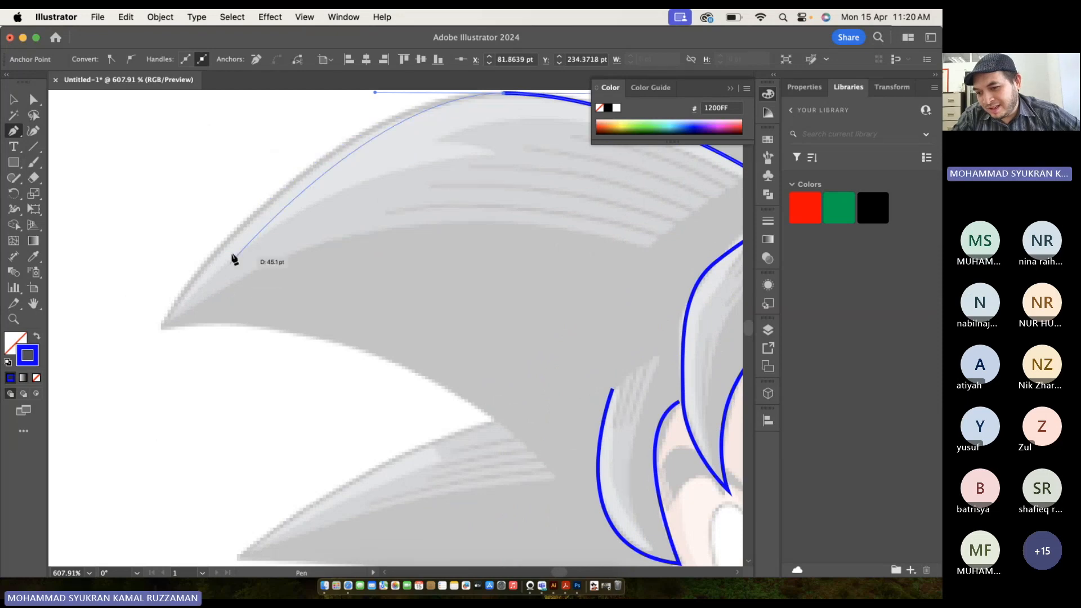
{"action": "left_click", "coordinate": [223, 246]}
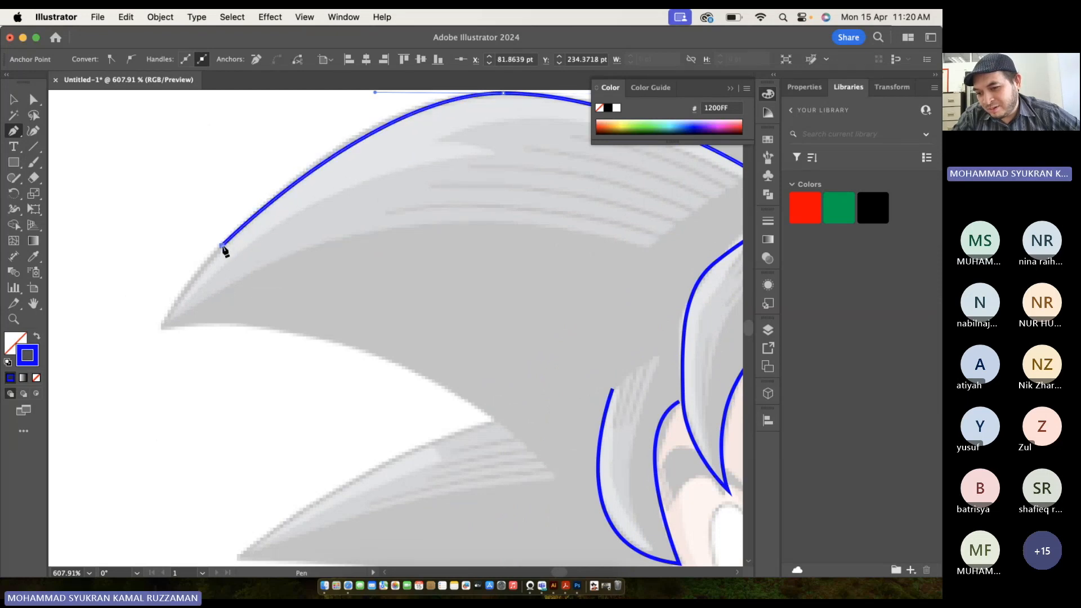
{"action": "left_click", "coordinate": [160, 329]}
Trace the large side spike's lower edge from its tip, curving inward past the next spike's upper corner into the hair.
{"action": "mouse_move", "coordinate": [377, 351]}
{"action": "left_mouse_down"}
{"action": "mouse_move", "coordinate": [476, 404]}
{"action": "mouse_move", "coordinate": [510, 391]}
{"action": "mouse_move", "coordinate": [341, 207]}
{"action": "left_mouse_up"}
{"action": "key", "text": "space"}
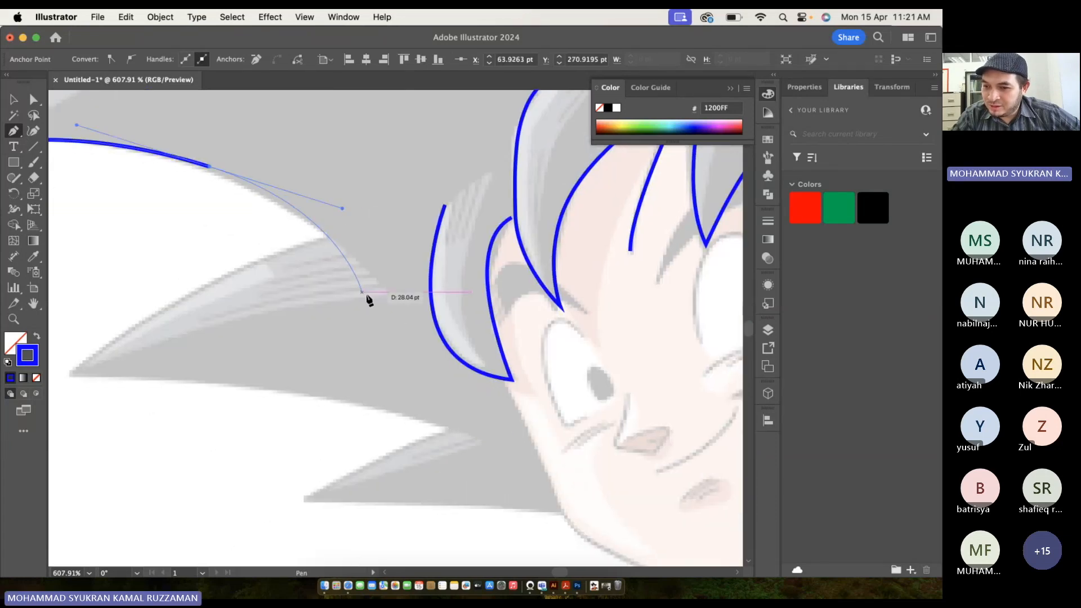
{"action": "left_click", "coordinate": [393, 298]}
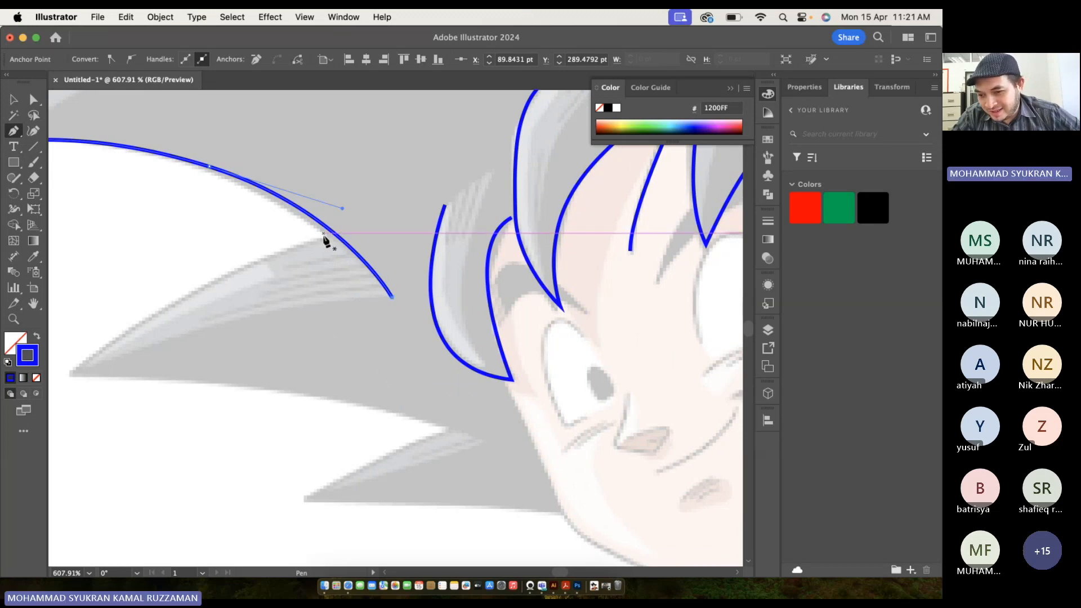
Trace the next side spike's upper edge as a separate curved path from its tip to the large spike's lower edge.
{"action": "left_click", "coordinate": [71, 372]}
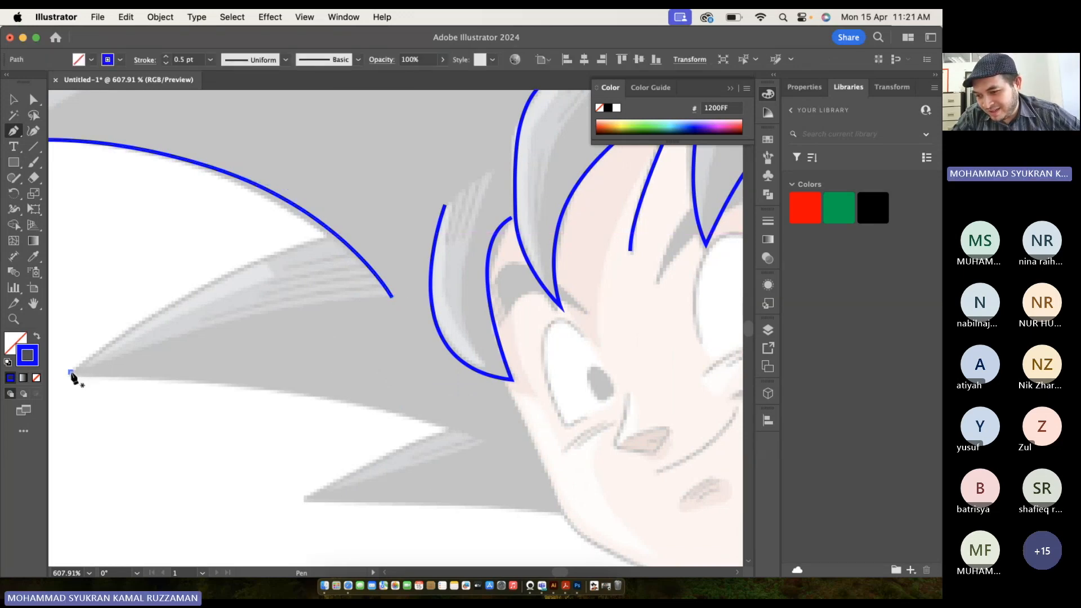
{"action": "left_click_drag", "start_coordinate": [337, 236], "coordinate": [414, 227]}
{"action": "left_click_drag", "start_coordinate": [419, 226], "coordinate": [423, 225]}
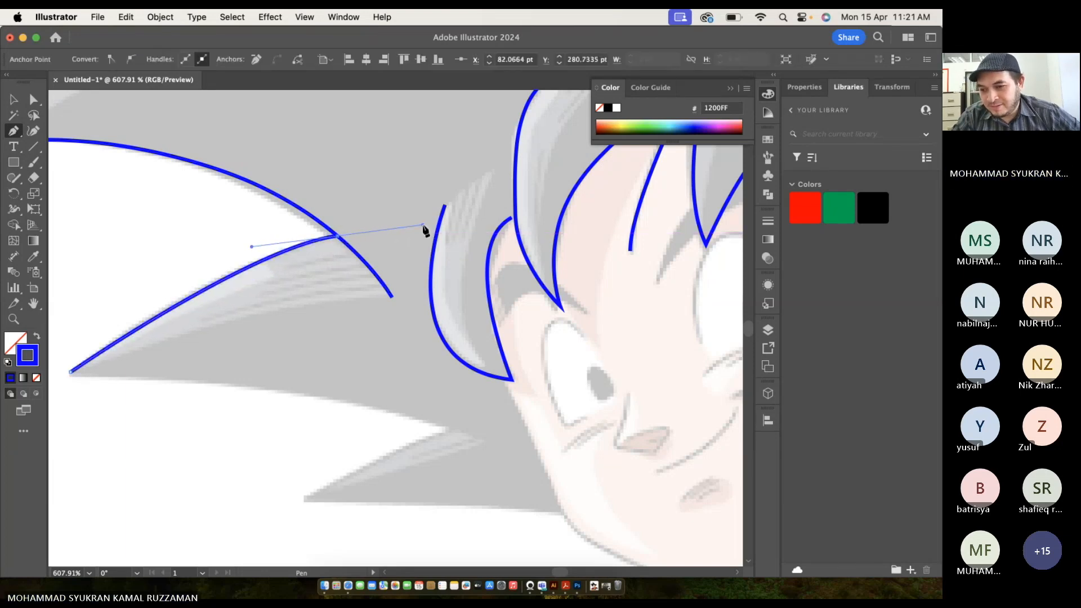
Trace the middle side spike's lower edge as a curved path from inside the lowest spike's upper corner out to its tip.
{"action": "scroll", "coordinate": [424, 229], "scroll_direction": "left", "scroll_amount": 3}
{"action": "scroll", "coordinate": [425, 230], "scroll_direction": "down", "scroll_amount": 1}
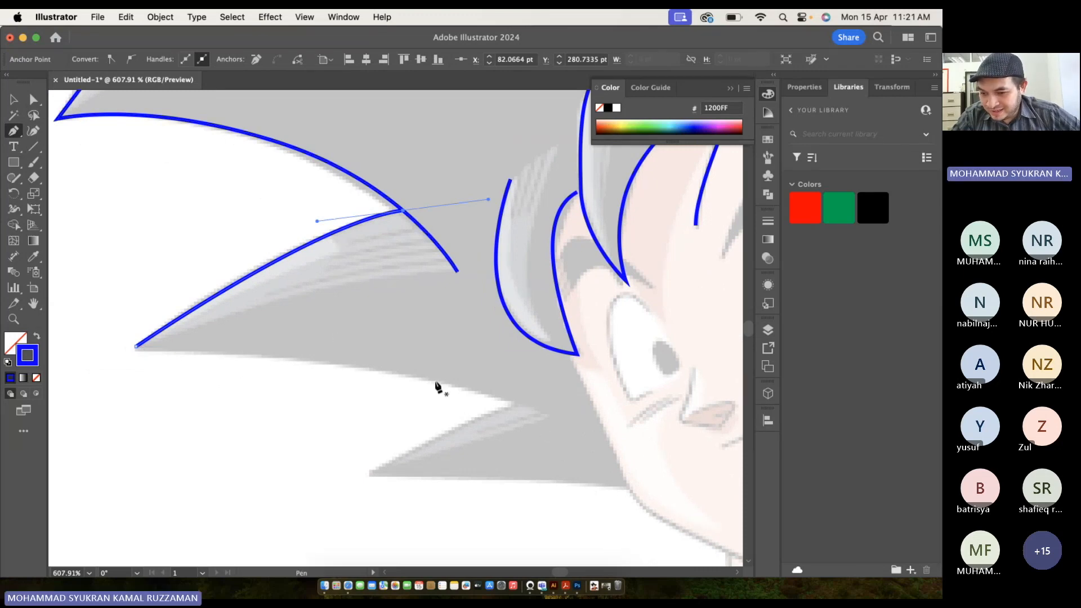
{"action": "left_click", "coordinate": [555, 415]}
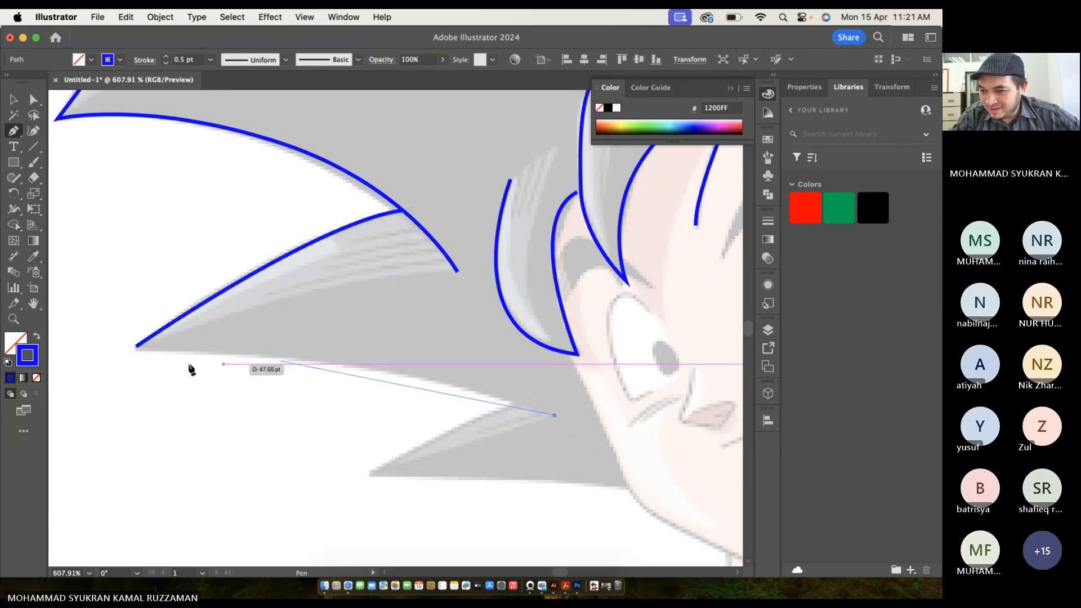
{"action": "left_click_drag", "start_coordinate": [138, 347], "coordinate": [100, 351]}
{"action": "scroll", "coordinate": [349, 358], "scroll_direction": "right", "scroll_amount": 5}
{"action": "scroll", "coordinate": [349, 357], "scroll_direction": "down", "scroll_amount": 2}
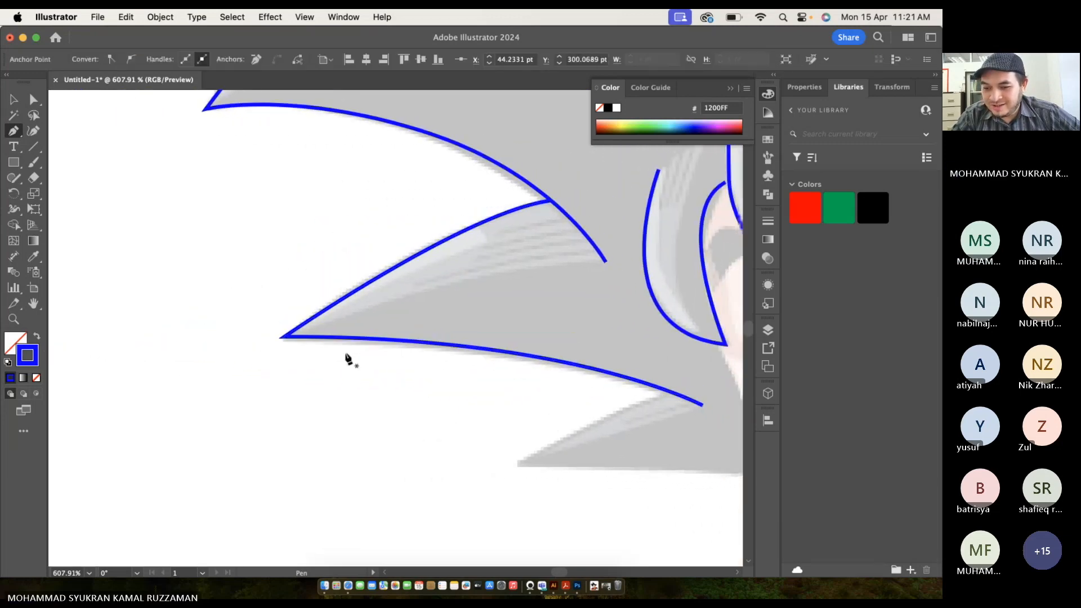
Trace the lowest side spike from the cheek edge along its lower side to the tip and back up to the neighbouring spike.
{"action": "scroll", "coordinate": [347, 358], "scroll_direction": "down", "scroll_amount": 3}
{"action": "scroll", "coordinate": [346, 358], "scroll_direction": "up", "scroll_amount": 5}
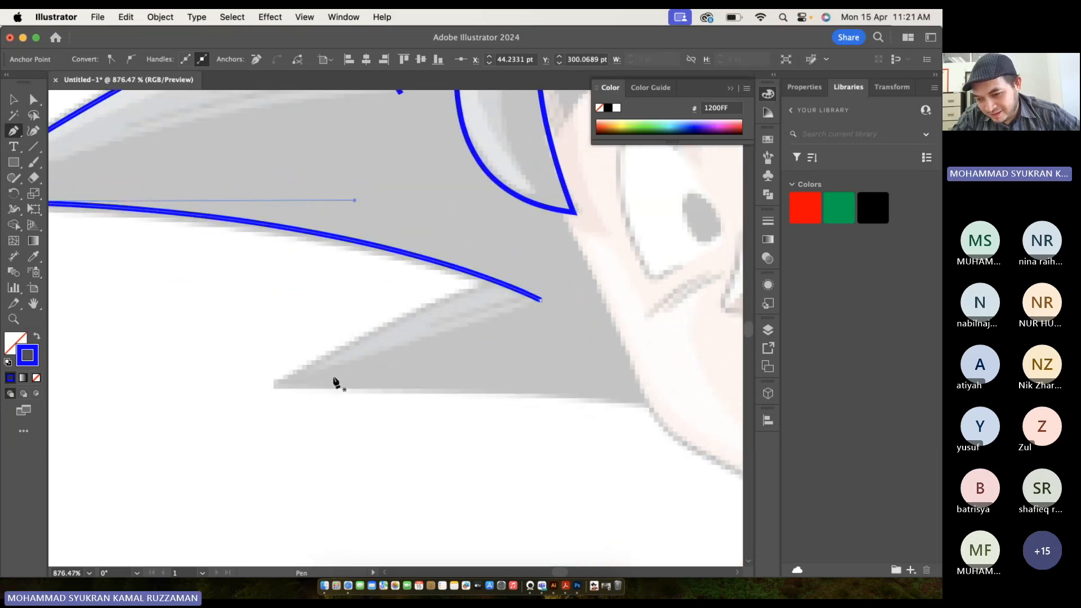
{"action": "left_click", "coordinate": [650, 405]}
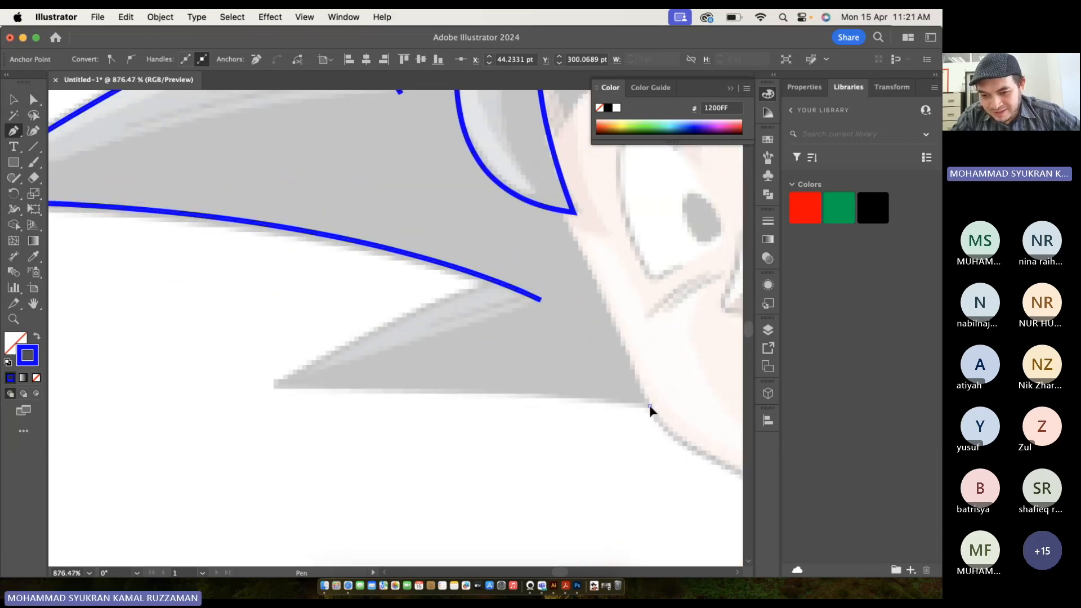
{"action": "mouse_move", "coordinate": [276, 386]}
{"action": "left_mouse_down"}
{"action": "mouse_move", "coordinate": [194, 394]}
{"action": "mouse_move", "coordinate": [347, 339]}
{"action": "left_mouse_up"}
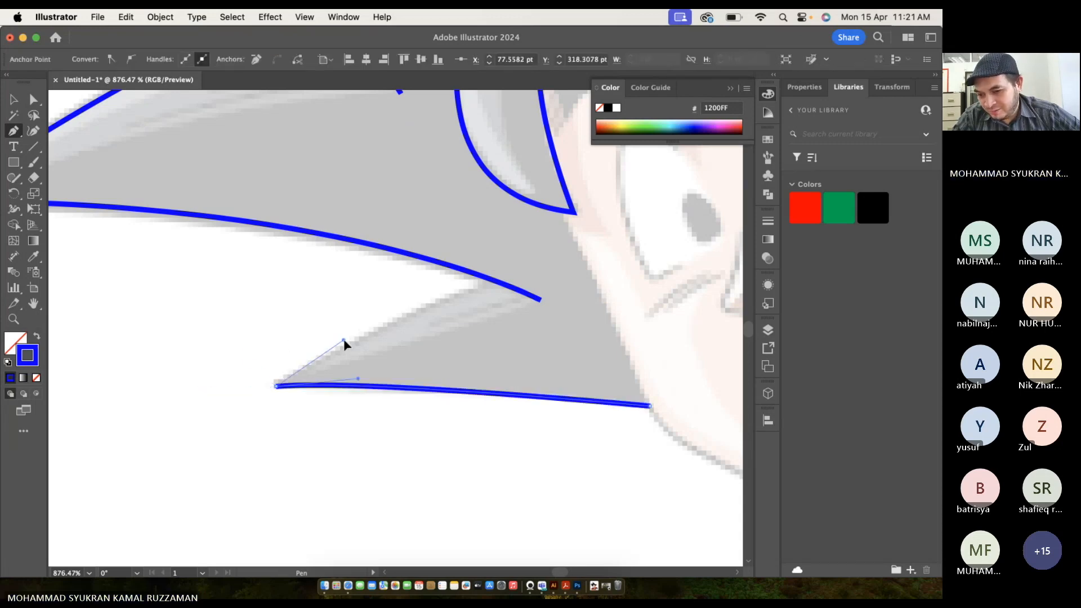
{"action": "left_click", "coordinate": [498, 283]}
Trace the pointed inner end of the eyebrow above the smaller eye, starting and ending on the hair strand crossing it.
{"action": "scroll", "coordinate": [498, 283], "scroll_direction": "down", "scroll_amount": 5}
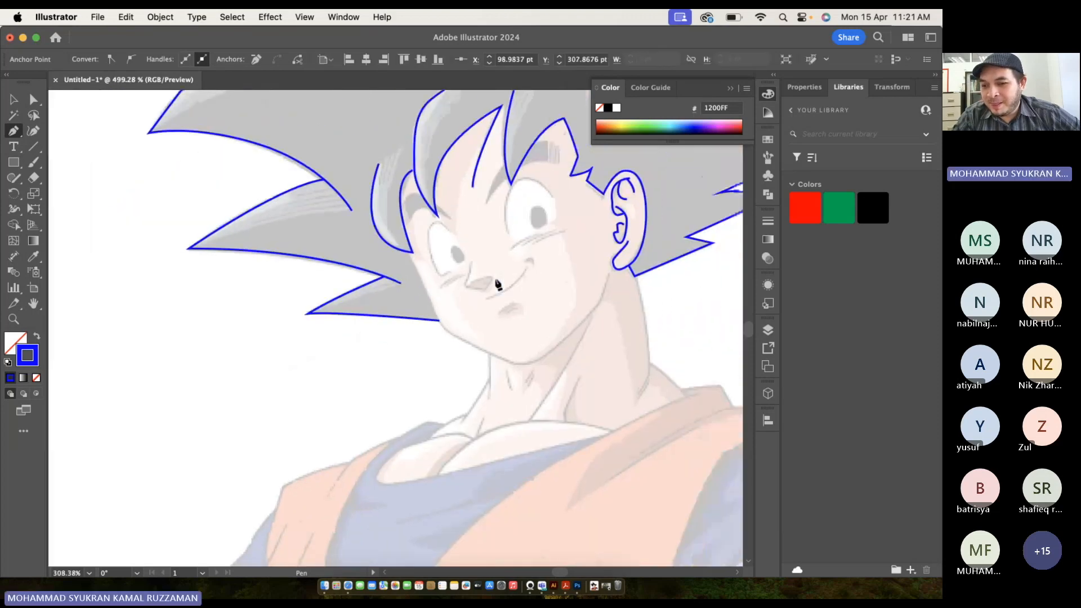
{"action": "scroll", "coordinate": [497, 283], "scroll_direction": "down", "scroll_amount": 3}
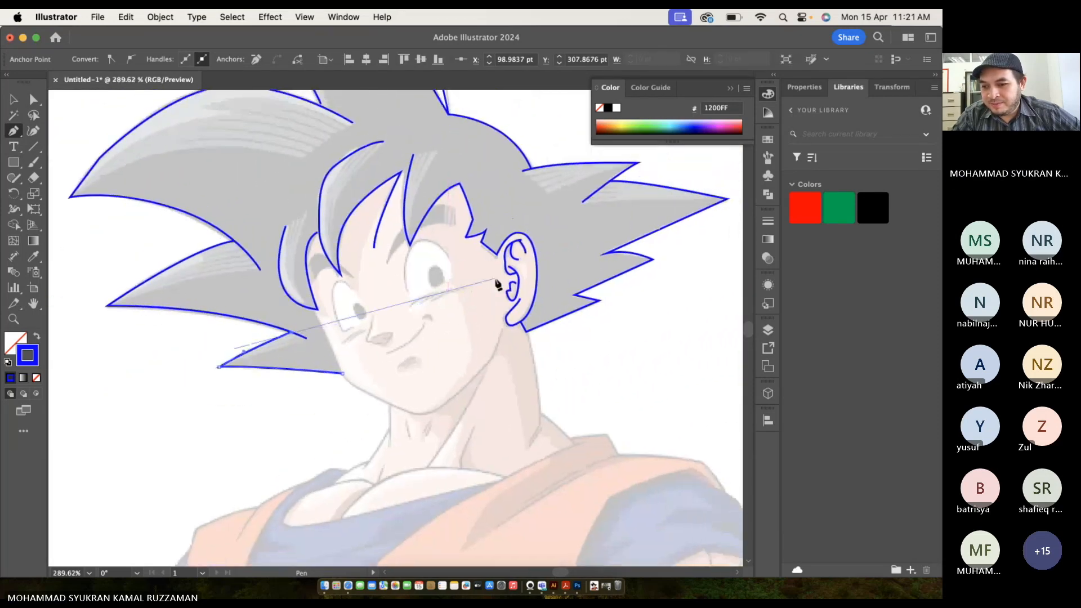
{"action": "scroll", "coordinate": [498, 284], "scroll_direction": "down", "scroll_amount": 4}
{"action": "scroll", "coordinate": [403, 306], "scroll_direction": "up", "scroll_amount": 5}
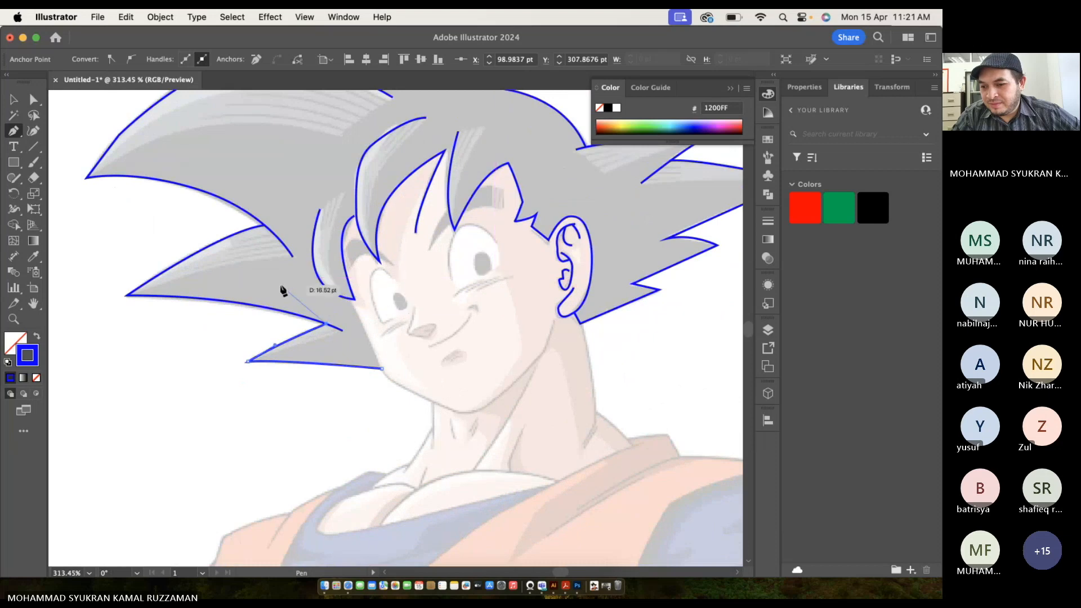
{"action": "scroll", "coordinate": [254, 271], "scroll_direction": "down", "scroll_amount": 3}
{"action": "scroll", "coordinate": [254, 270], "scroll_direction": "up", "scroll_amount": 5}
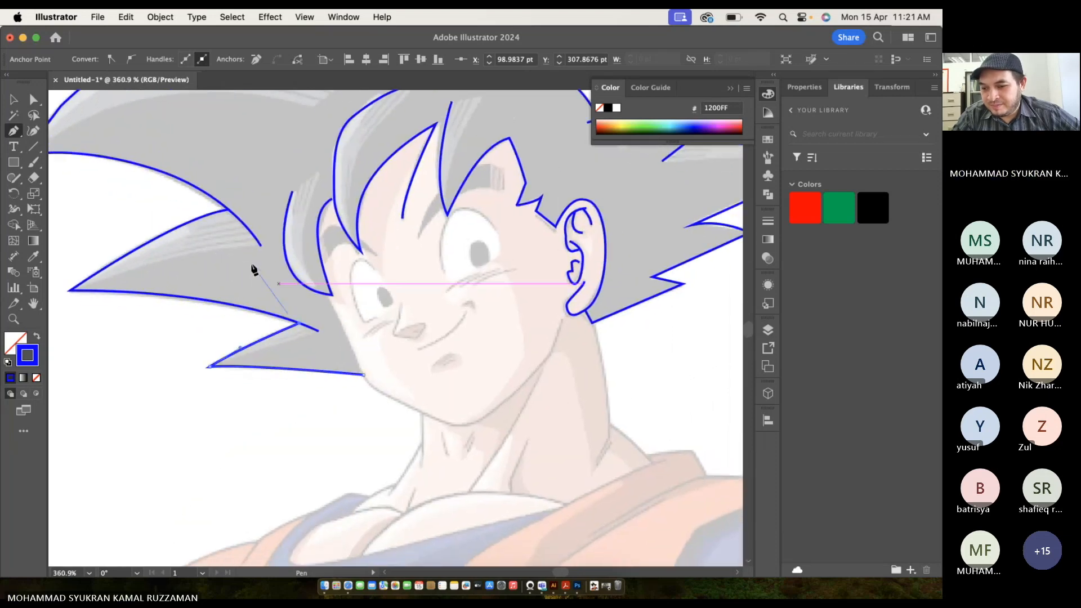
{"action": "scroll", "coordinate": [253, 271], "scroll_direction": "up", "scroll_amount": 3}
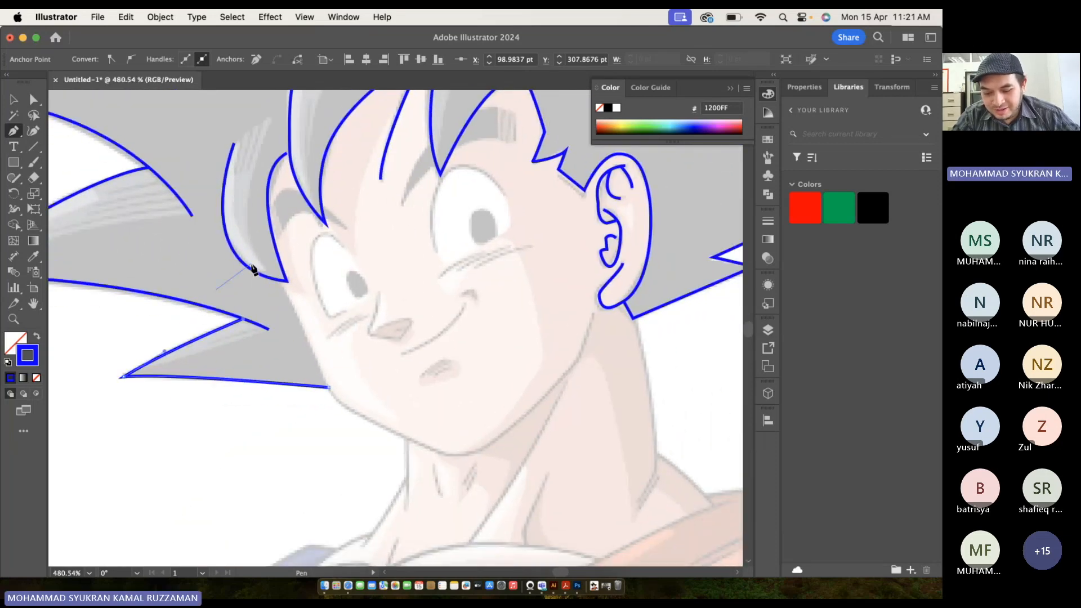
{"action": "scroll", "coordinate": [253, 270], "scroll_direction": "up", "scroll_amount": 6}
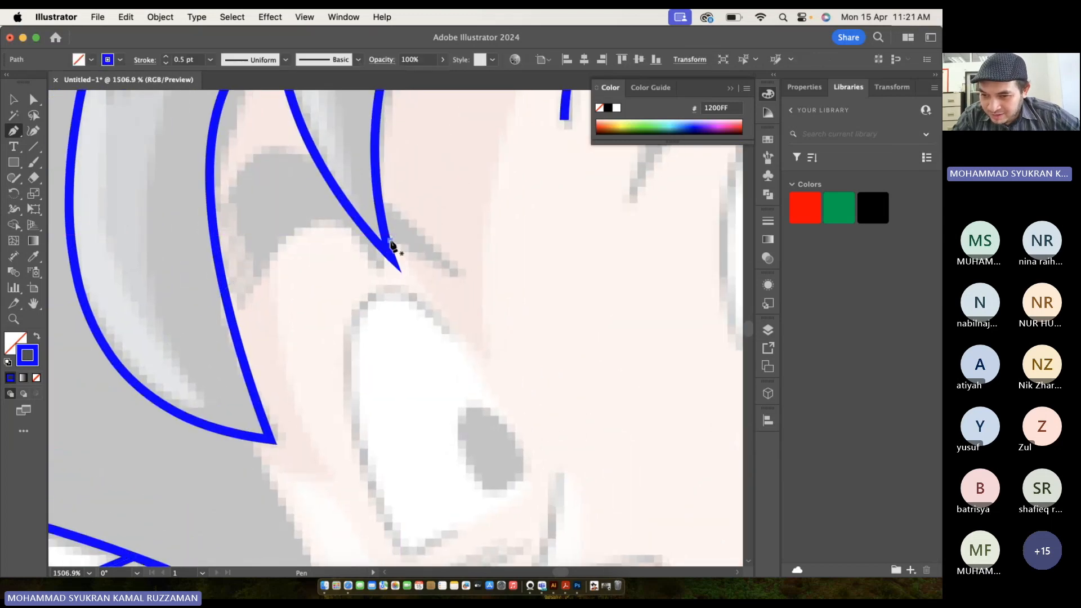
{"action": "left_click", "coordinate": [454, 275]}
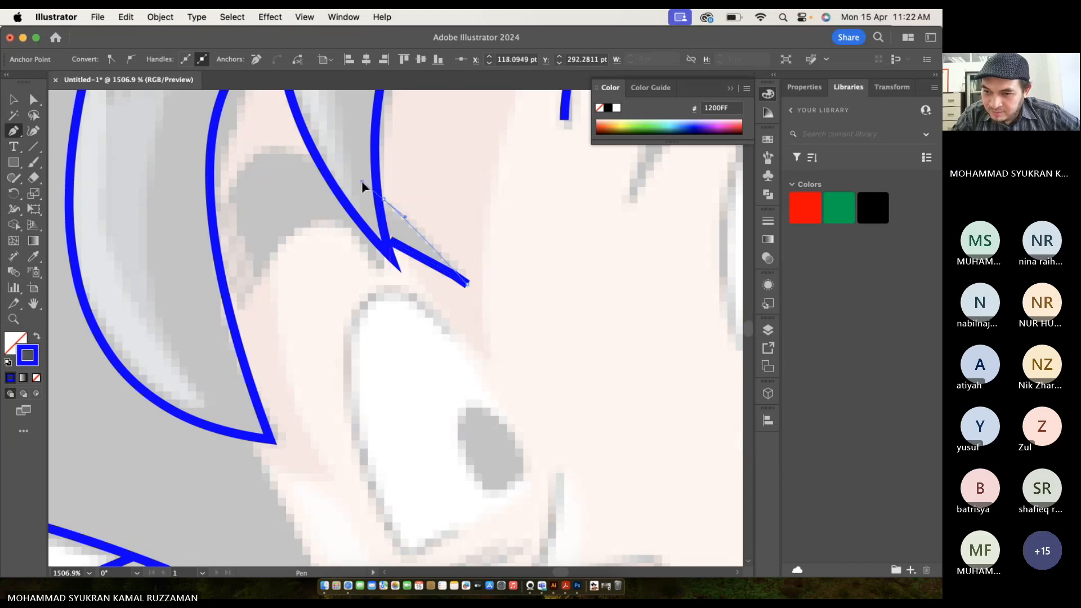
{"action": "left_click", "coordinate": [363, 184]}
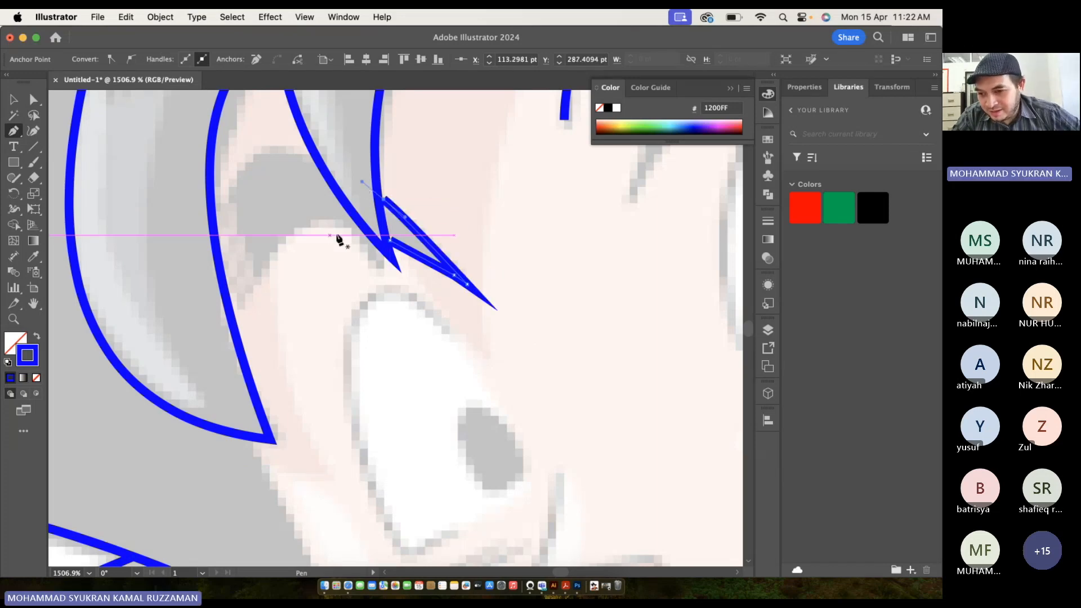
Trace the lower edge of the same eyebrow's outer part from the hair strand to its lower tip, undoing the first misplaced curve.
{"action": "left_click", "coordinate": [362, 225]}
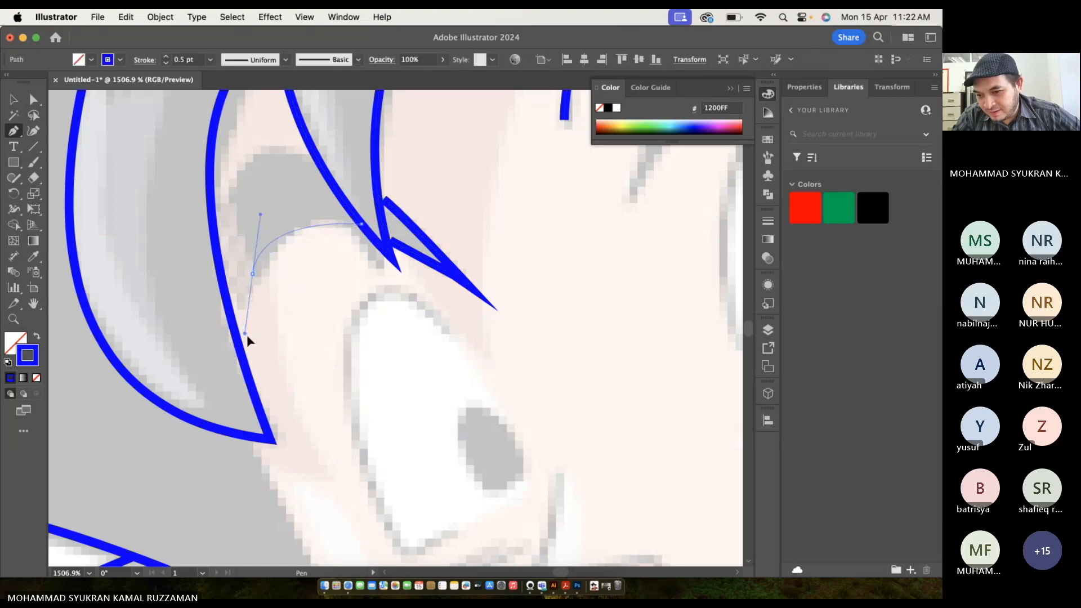
{"action": "left_click_drag", "start_coordinate": [259, 346], "coordinate": [268, 290]}
{"action": "key", "text": "super+z"}
{"action": "left_click", "coordinate": [292, 238]}
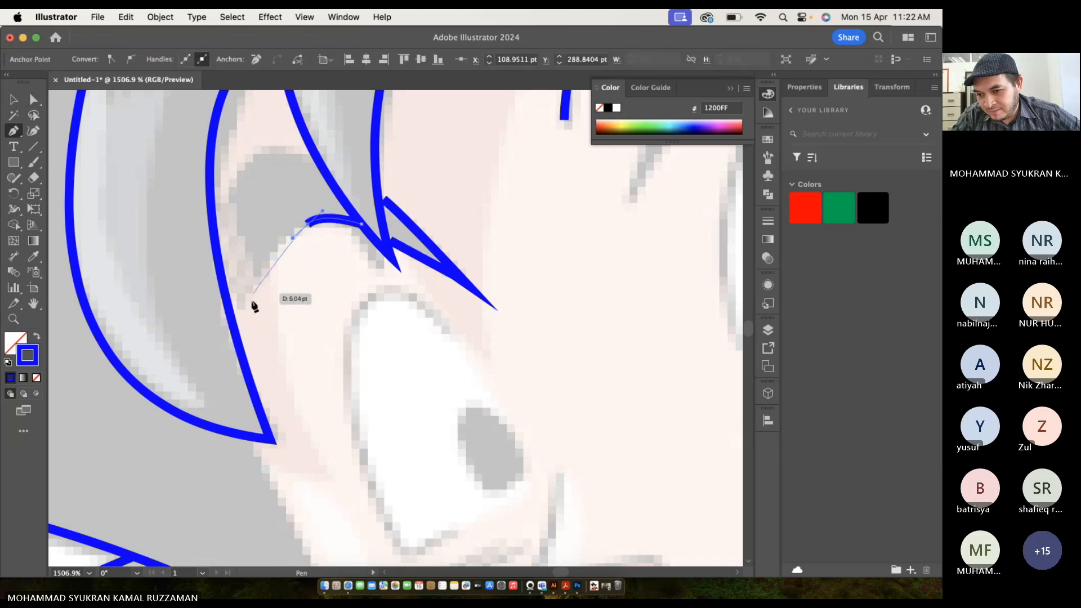
{"action": "left_click", "coordinate": [258, 289]}
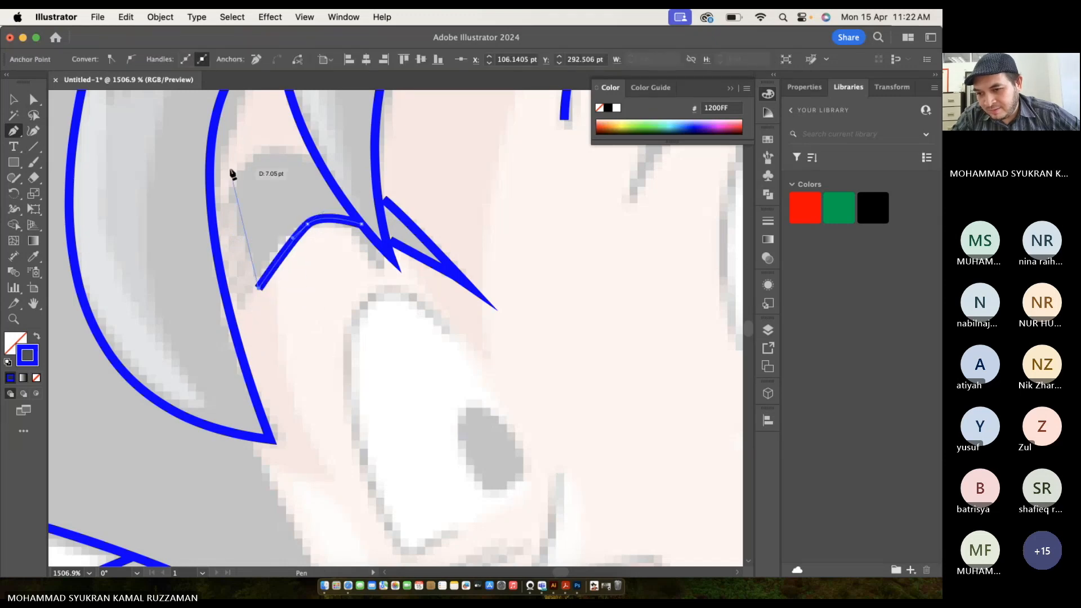
Trace that eyebrow's outer side and rounded top from the lower tip back to the hair strand, undoing the misplaced point.
{"action": "left_click_drag", "start_coordinate": [278, 134], "coordinate": [281, 134]}
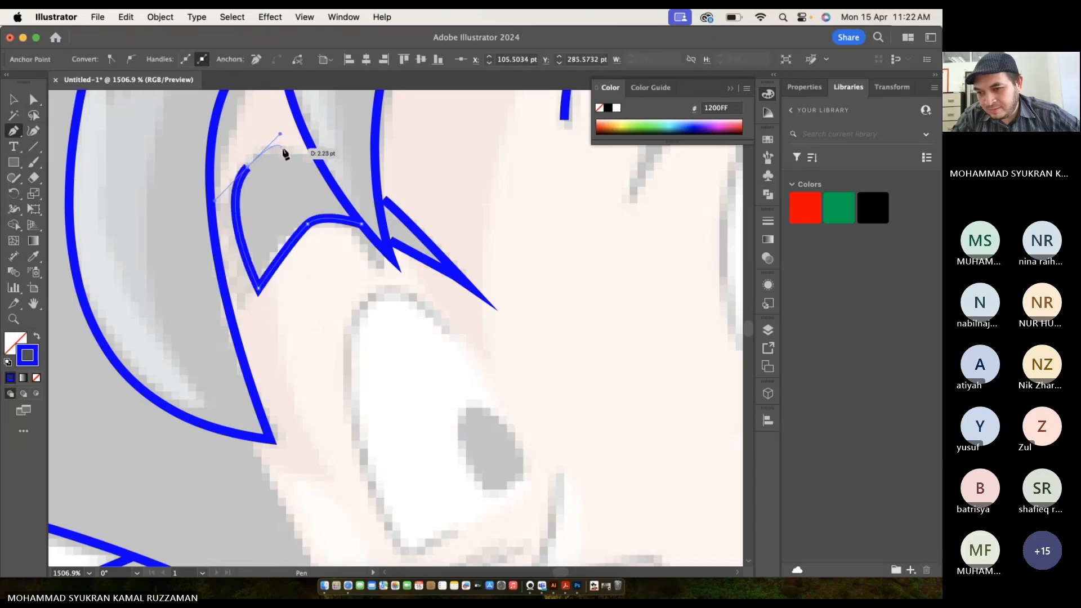
{"action": "left_click", "coordinate": [291, 151]}
{"action": "key", "text": "super+z"}
{"action": "key", "text": "super+z"}
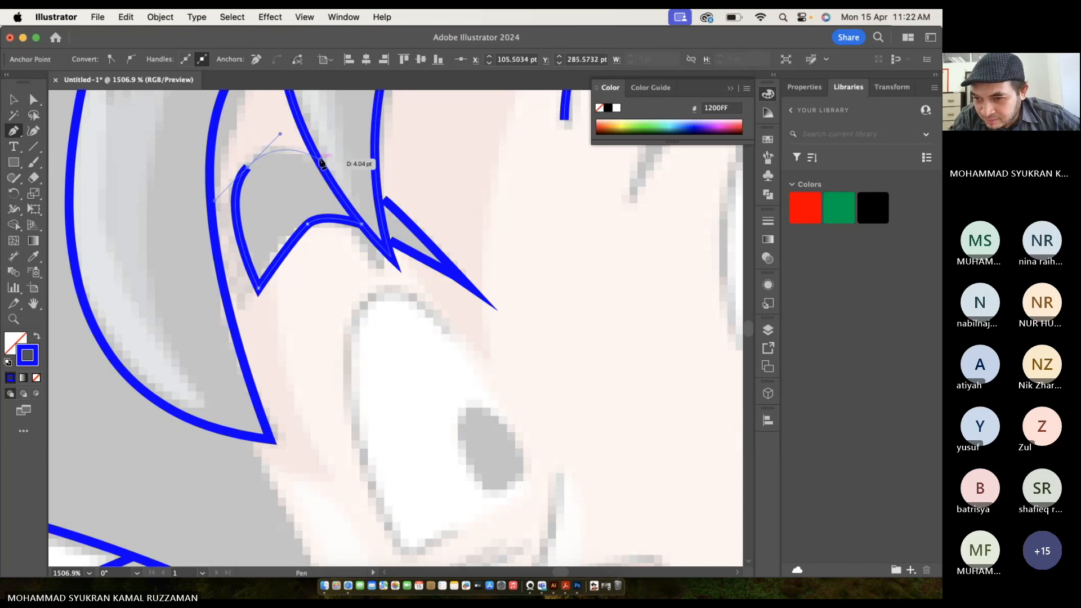
{"action": "left_click", "coordinate": [317, 160]}
Trace the pointed inner end of the eyebrow above the larger eye as a curved path that meets the hair strand at both ends.
{"action": "scroll", "coordinate": [319, 165], "scroll_direction": "down", "scroll_amount": 5}
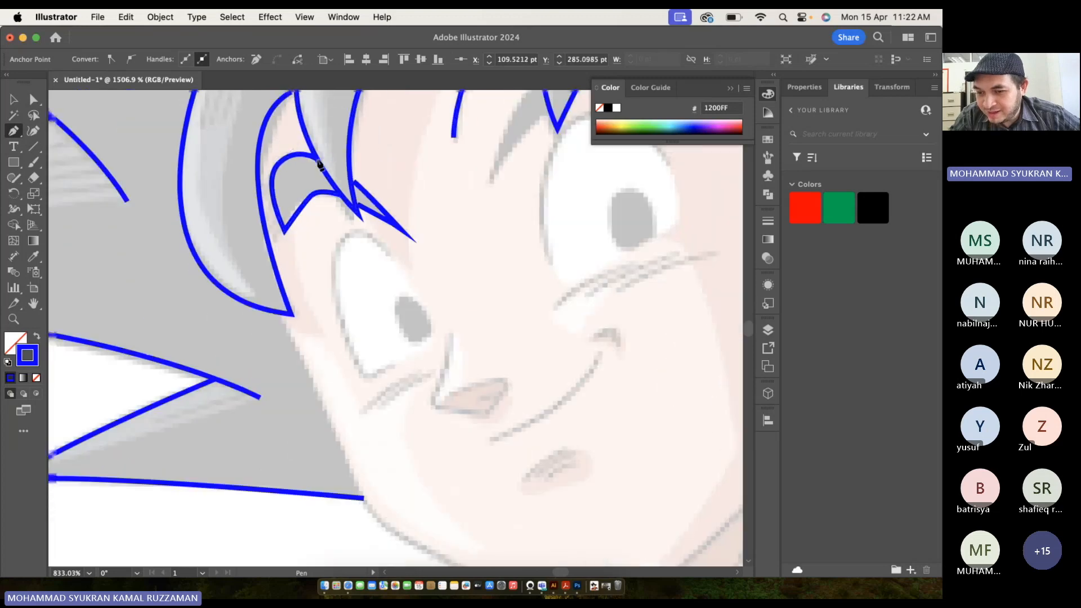
{"action": "scroll", "coordinate": [320, 165], "scroll_direction": "right", "scroll_amount": 3}
{"action": "scroll", "coordinate": [320, 165], "scroll_direction": "up", "scroll_amount": 3}
{"action": "scroll", "coordinate": [319, 164], "scroll_direction": "right", "scroll_amount": 1}
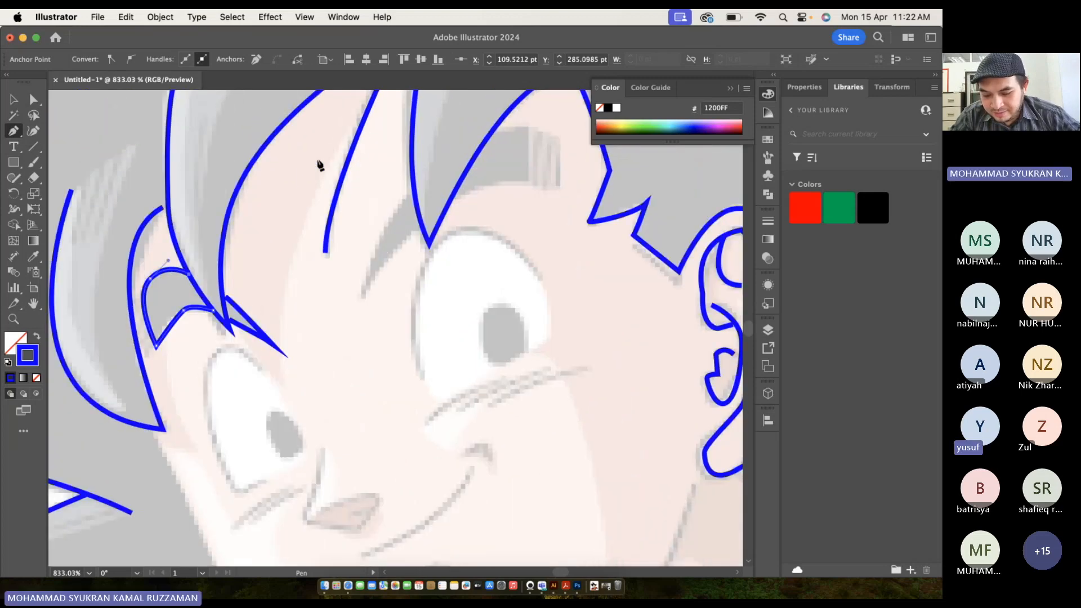
{"action": "left_click", "coordinate": [423, 229]}
{"action": "left_click", "coordinate": [361, 298]}
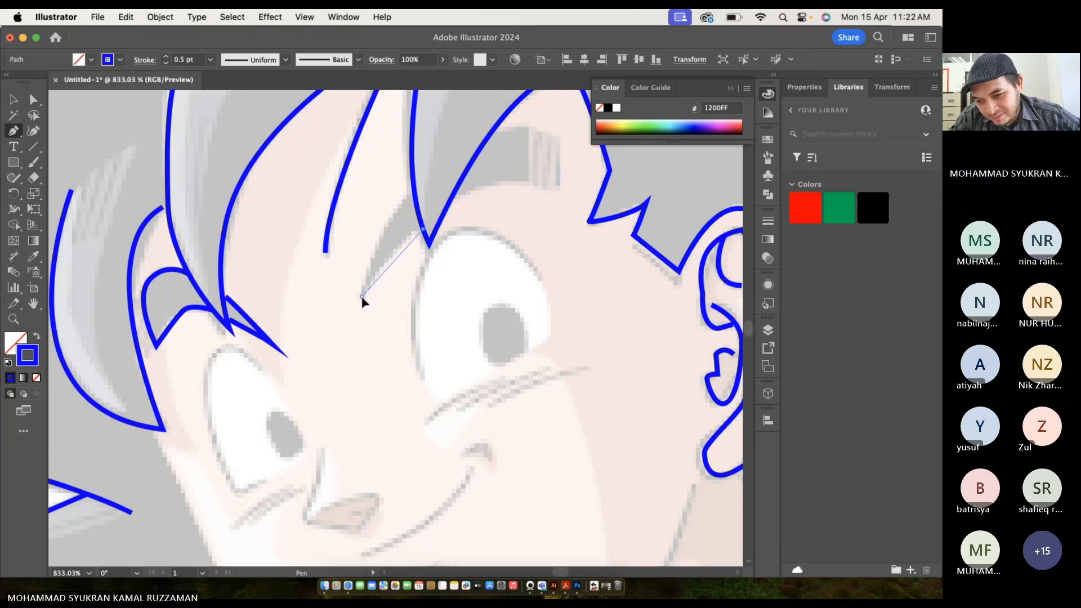
{"action": "left_click_drag", "start_coordinate": [362, 297], "coordinate": [353, 330]}
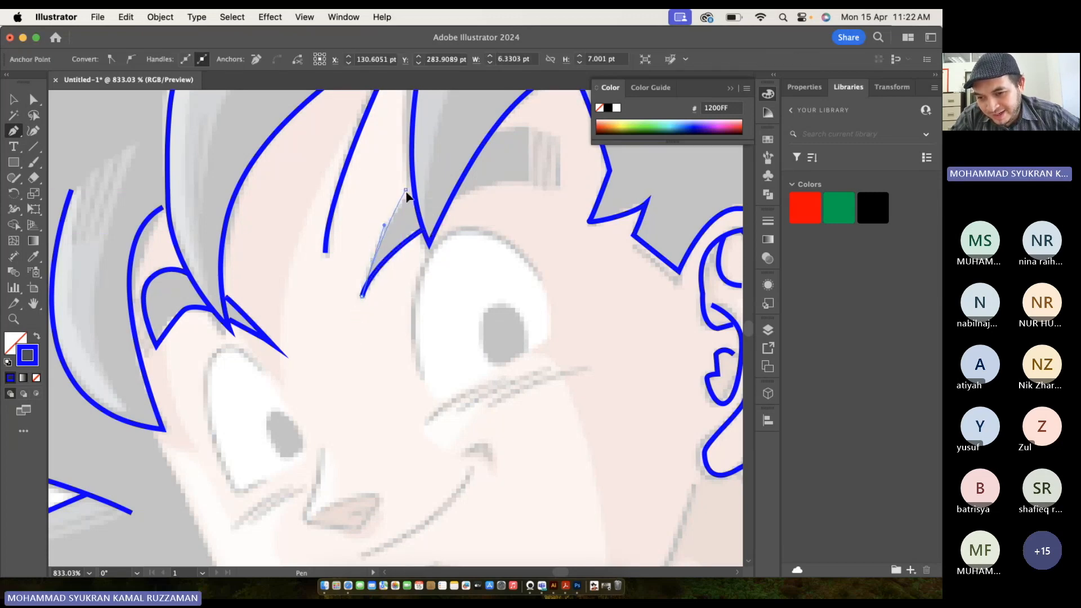
{"action": "left_click", "coordinate": [405, 189]}
{"action": "left_click_drag", "start_coordinate": [408, 194], "coordinate": [415, 192]}
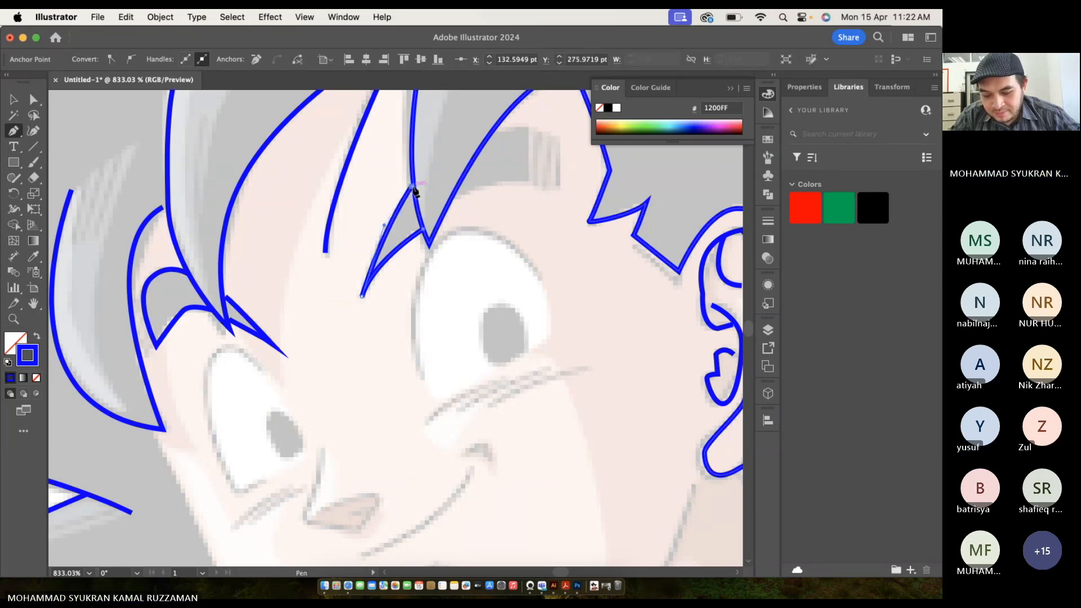
Trace the solid part of the larger eye's brow from the hair strand along its lower edge, up the outer side and back.
{"action": "left_click", "coordinate": [452, 196]}
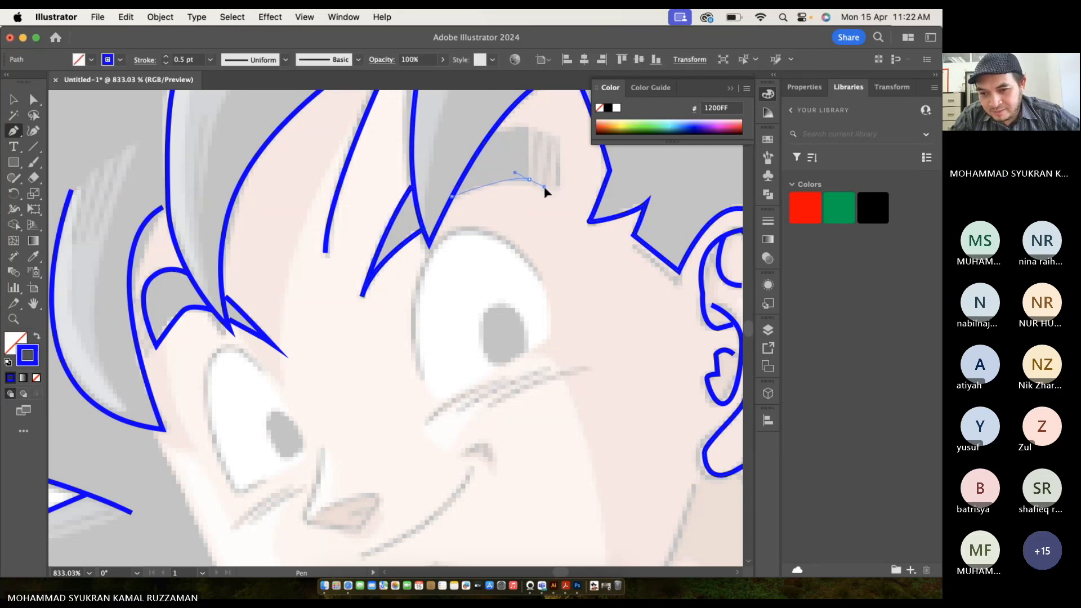
{"action": "left_click_drag", "start_coordinate": [544, 186], "coordinate": [541, 178]}
{"action": "left_click_drag", "start_coordinate": [529, 129], "coordinate": [491, 134]}
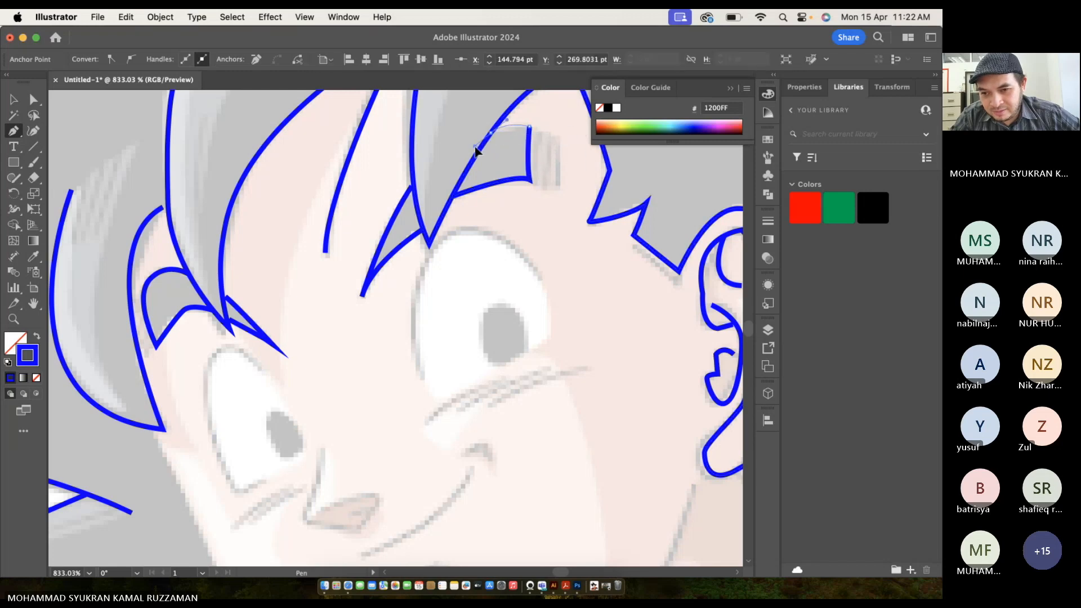
End the brow path and trace the first shading stripe beside the brow's outer edge as a narrow closed four-sided shape.
{"action": "scroll", "coordinate": [502, 170], "scroll_direction": "down", "scroll_amount": 5}
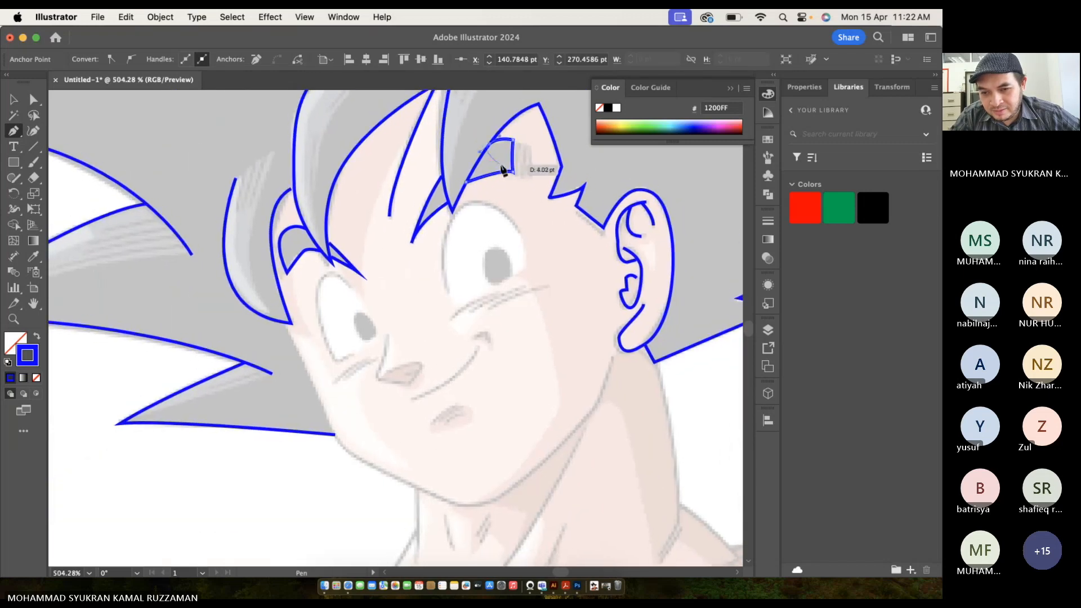
{"action": "scroll", "coordinate": [503, 170], "scroll_direction": "up", "scroll_amount": 7}
{"action": "scroll", "coordinate": [502, 170], "scroll_direction": "up", "scroll_amount": 3}
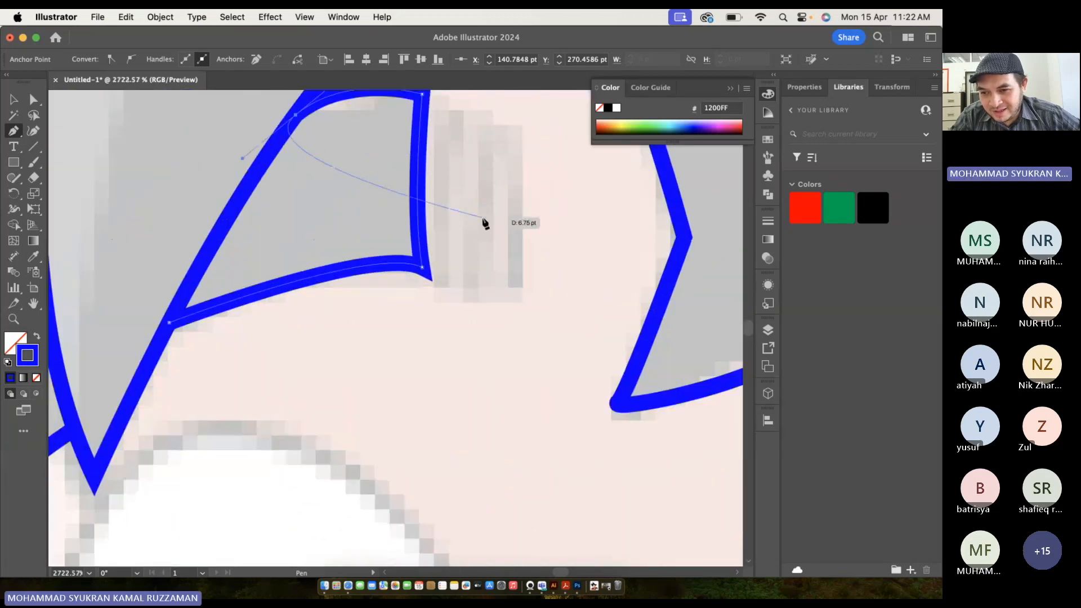
{"action": "scroll", "coordinate": [485, 231], "scroll_direction": "up", "scroll_amount": 3}
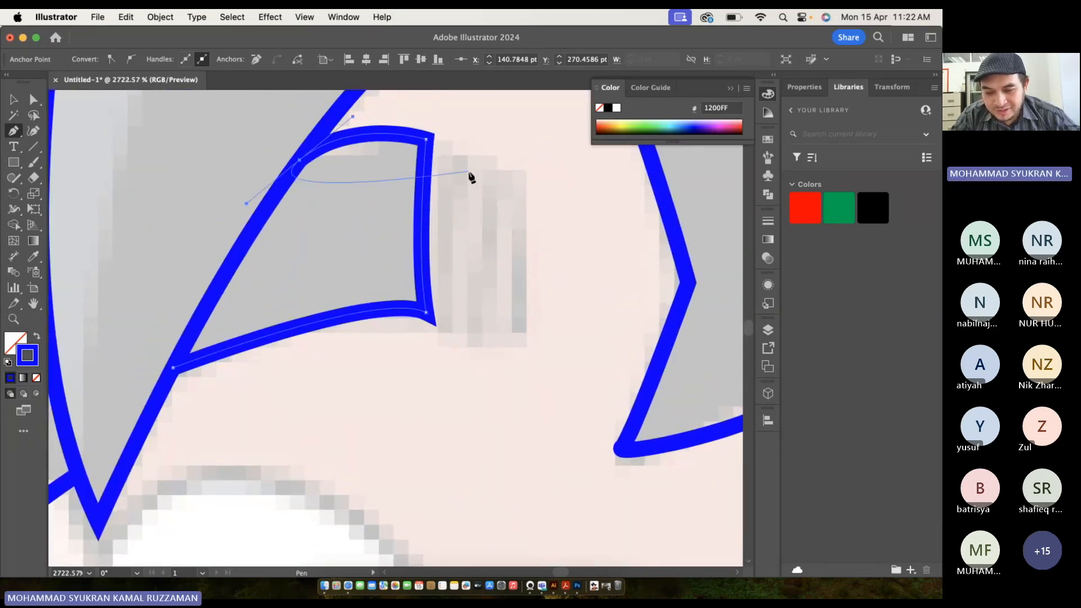
{"action": "key", "text": "Escape"}
{"action": "left_click", "coordinate": [448, 144]}
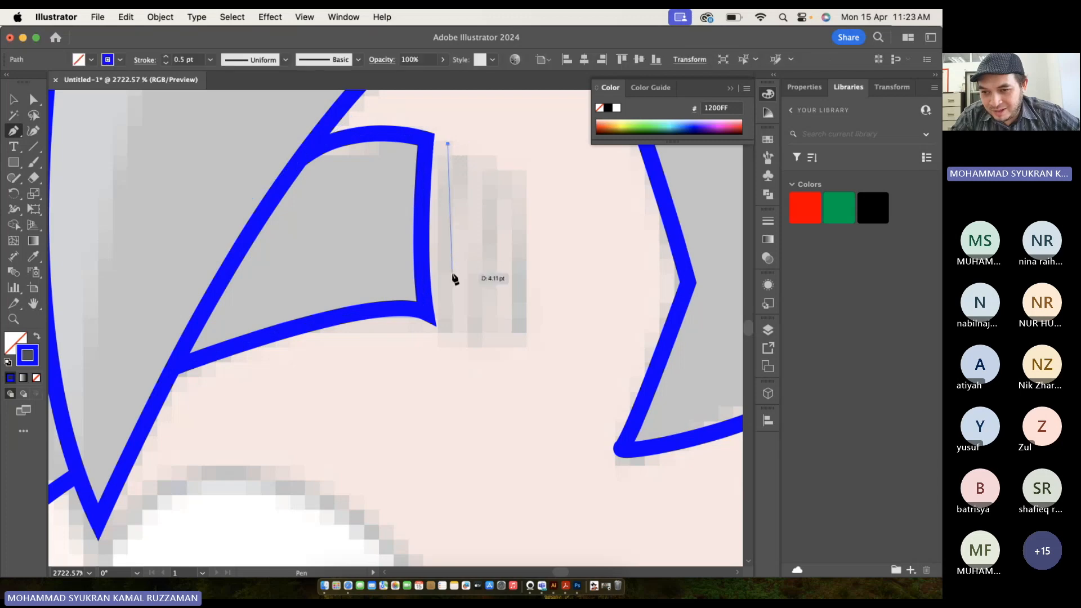
{"action": "left_click", "coordinate": [447, 330]}
{"action": "left_click", "coordinate": [472, 342]}
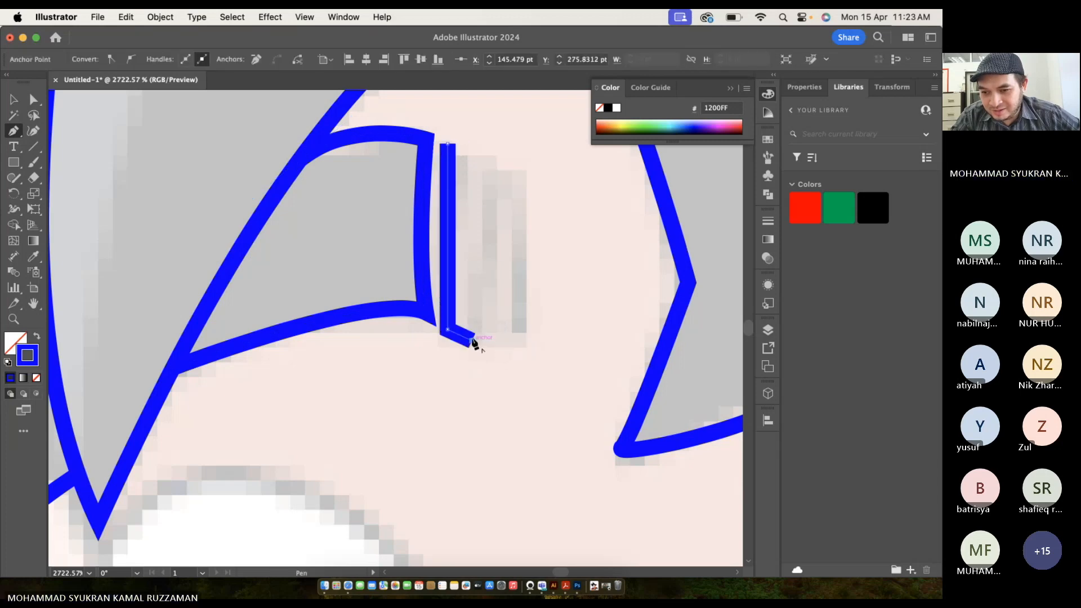
{"action": "left_click", "coordinate": [468, 165]}
{"action": "left_click", "coordinate": [449, 145]}
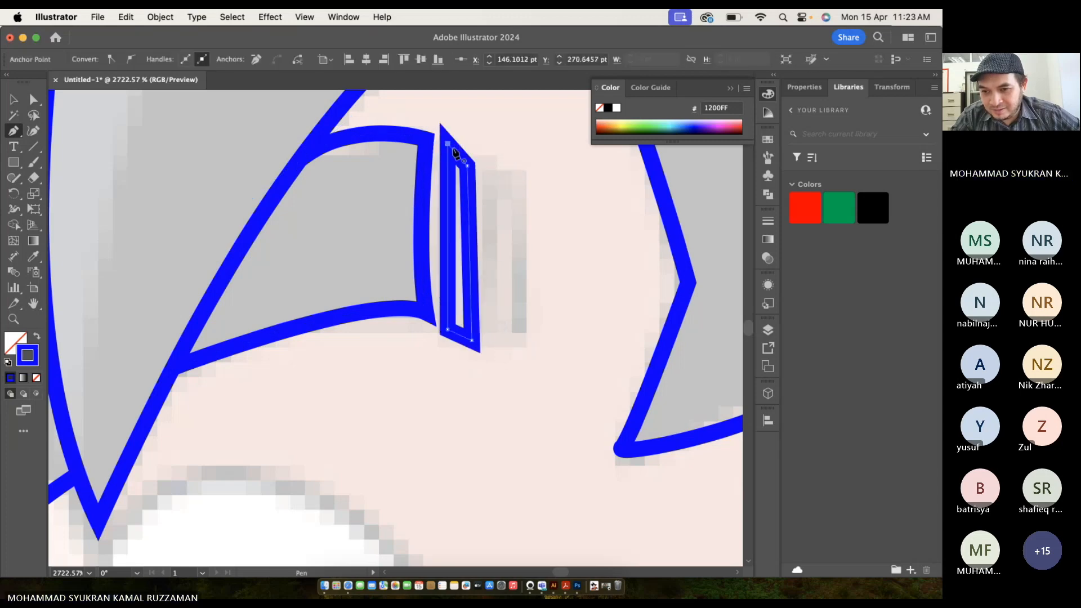
Trace the outermost shading stripe of the brow as a second narrow closed four-sided shape.
{"action": "left_click", "coordinate": [488, 176]}
{"action": "left_click", "coordinate": [518, 189]}
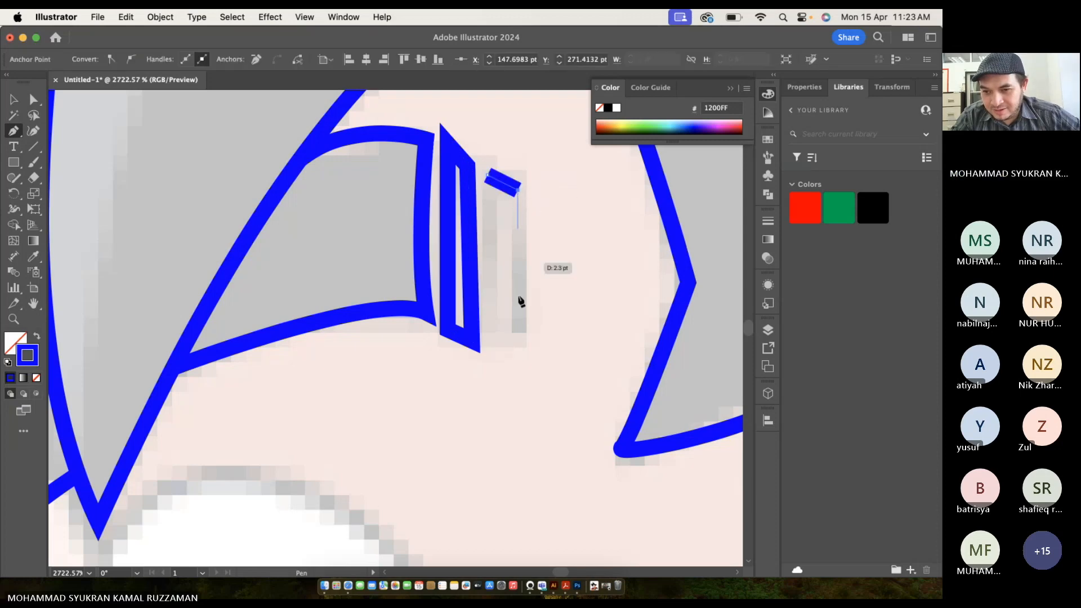
{"action": "left_click", "coordinate": [518, 337]}
{"action": "left_click", "coordinate": [494, 346]}
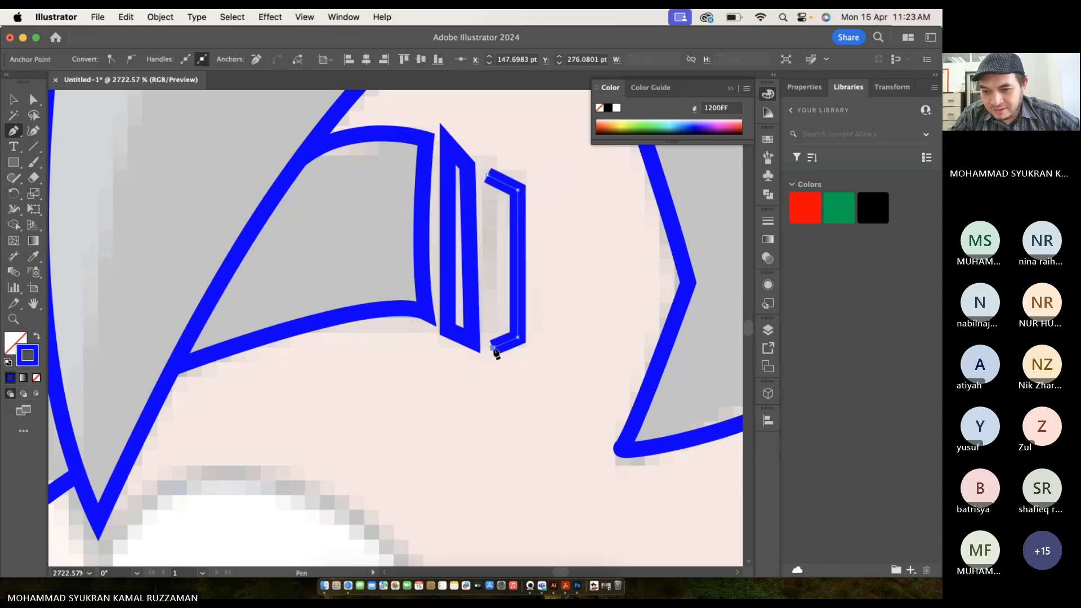
{"action": "left_click", "coordinate": [488, 176]}
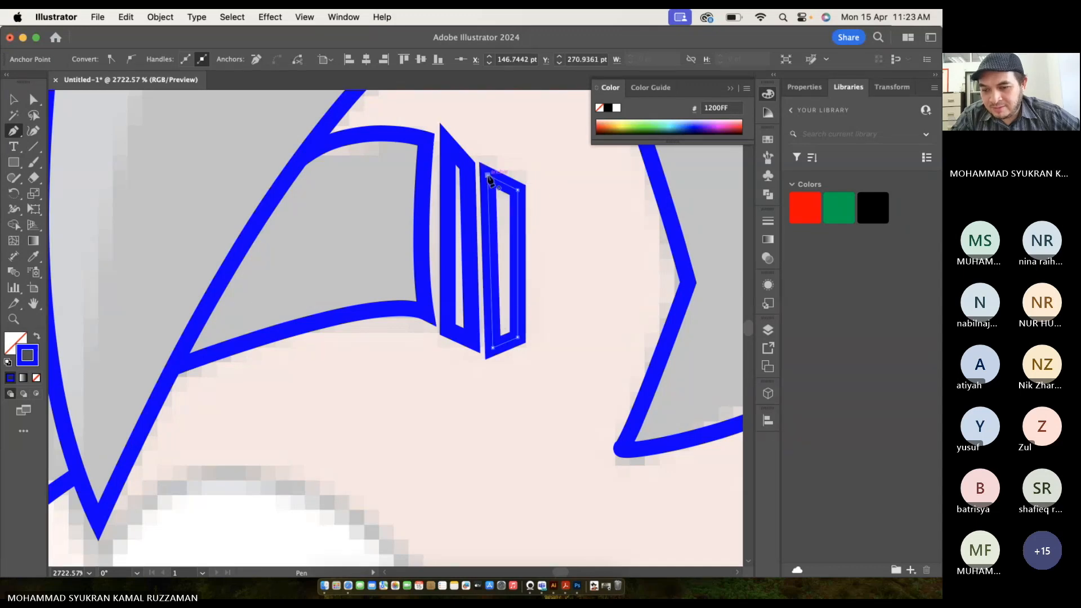
Trace the larger eye's outline as an open curve from its upper outer edge over the top and down the inner side.
{"action": "scroll", "coordinate": [489, 179], "scroll_direction": "down", "scroll_amount": 10}
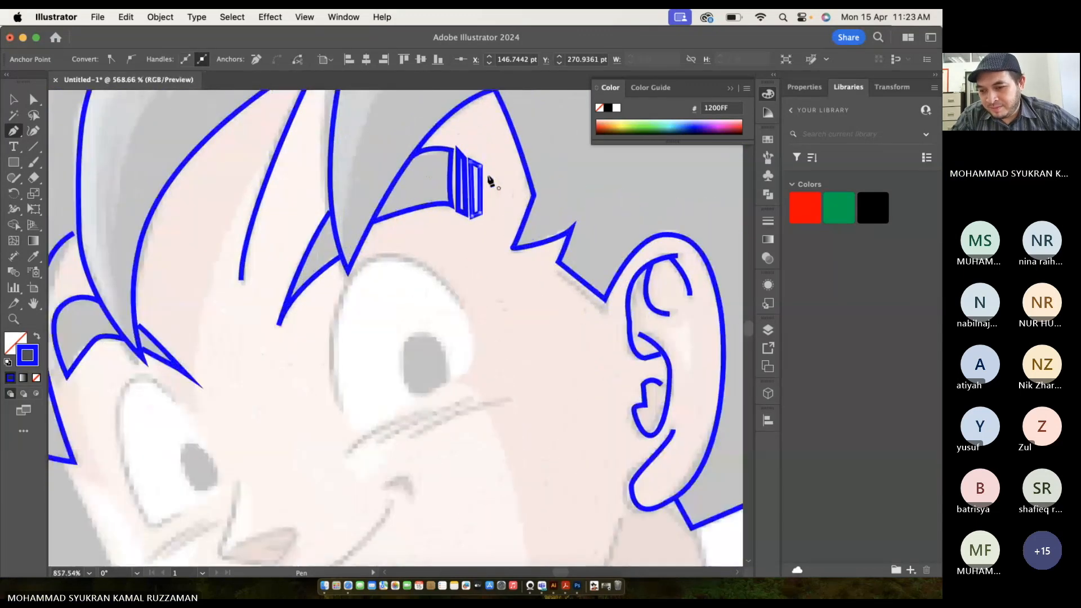
{"action": "scroll", "coordinate": [488, 177], "scroll_direction": "up", "scroll_amount": 8}
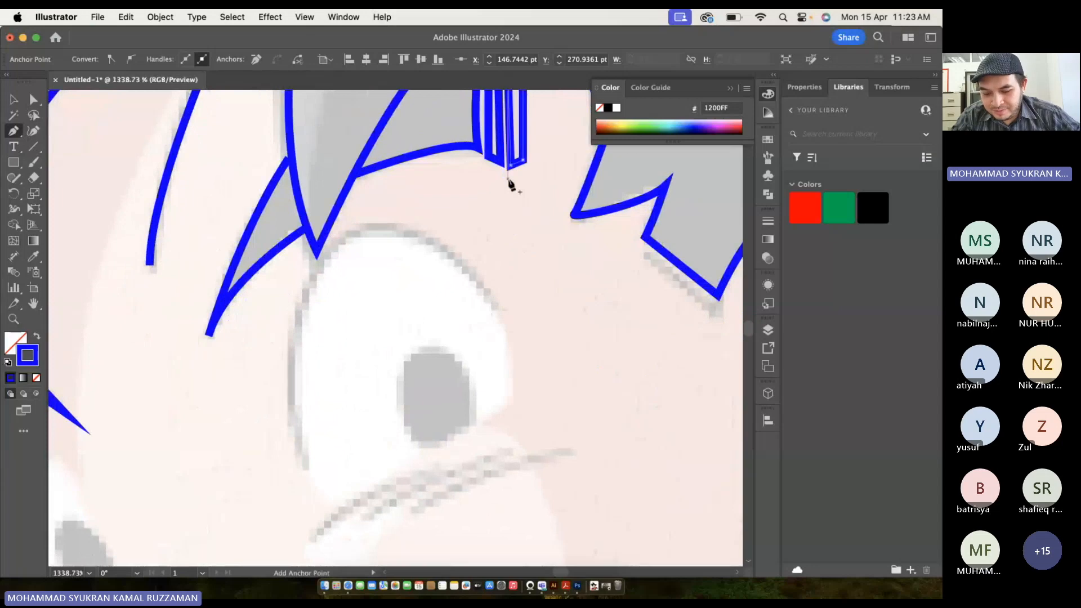
{"action": "left_click", "coordinate": [494, 306]}
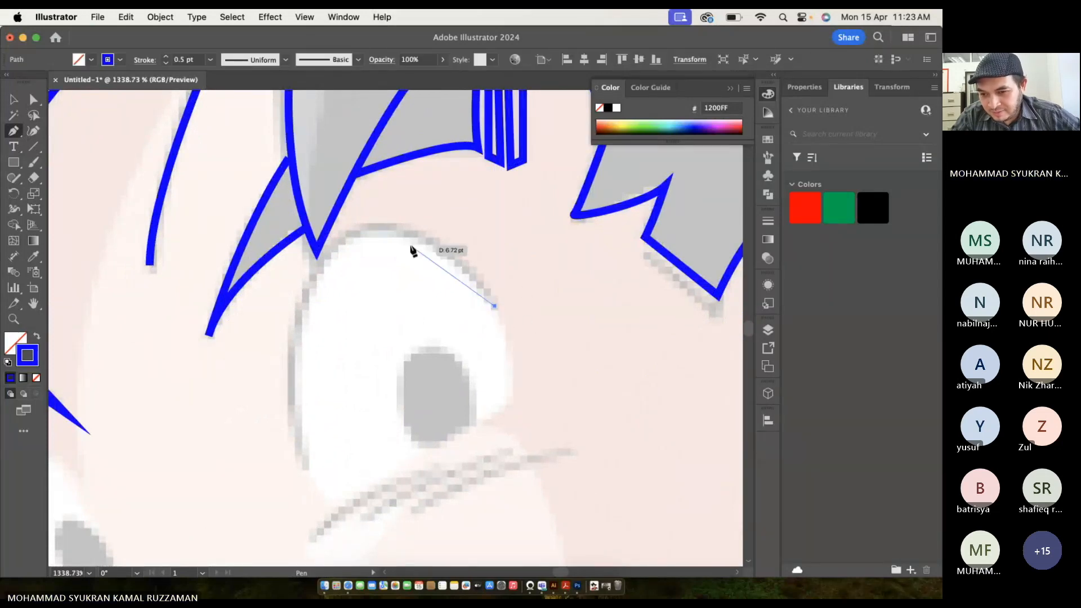
{"action": "left_click_drag", "start_coordinate": [381, 228], "coordinate": [338, 243]}
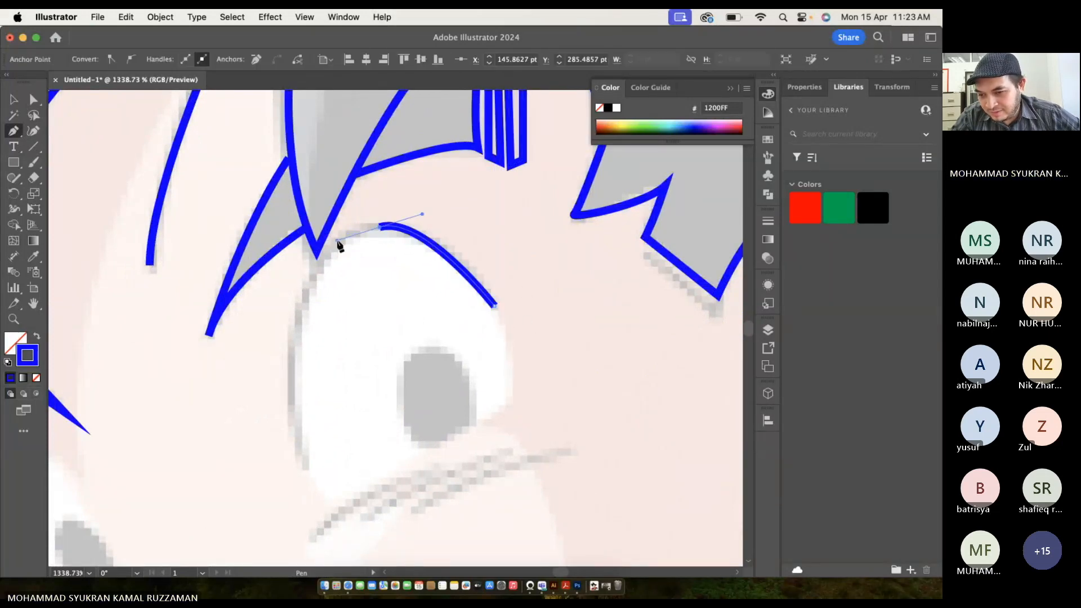
{"action": "left_click_drag", "start_coordinate": [302, 467], "coordinate": [309, 510]}
{"action": "key", "text": "super+z"}
{"action": "left_click_drag", "start_coordinate": [317, 250], "coordinate": [300, 313]}
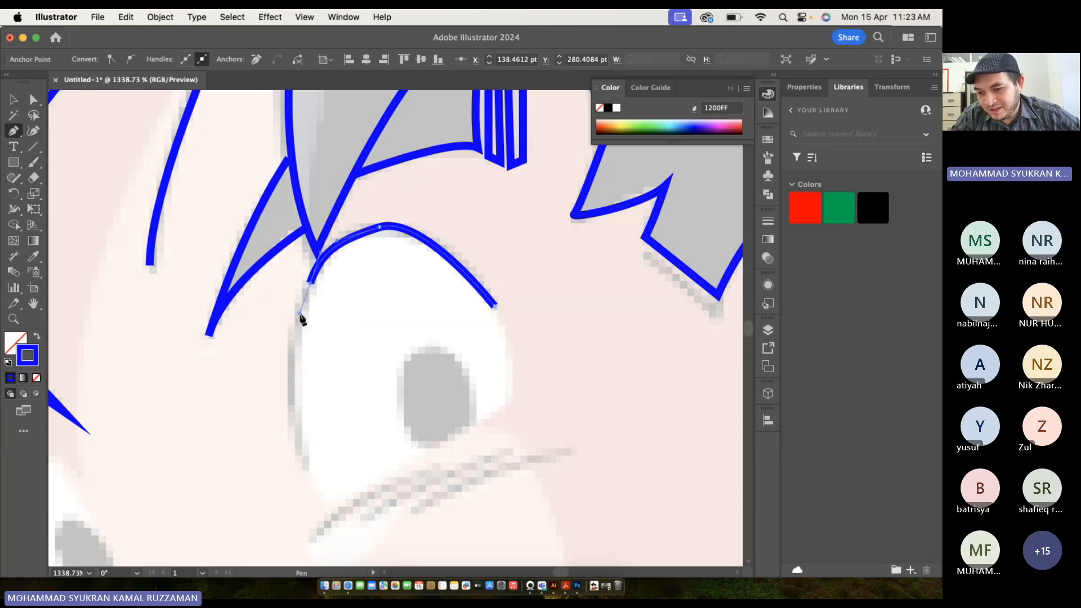
{"action": "left_click_drag", "start_coordinate": [307, 470], "coordinate": [321, 500]}
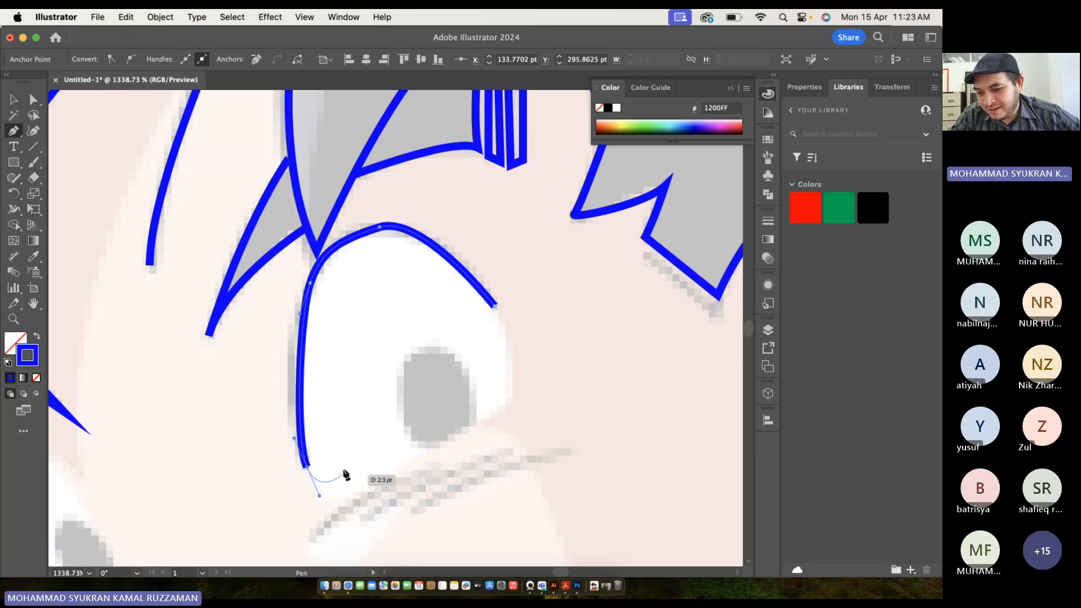
{"action": "scroll", "coordinate": [345, 474], "scroll_direction": "down", "scroll_amount": 2}
{"action": "scroll", "coordinate": [345, 474], "scroll_direction": "down", "scroll_amount": 3}
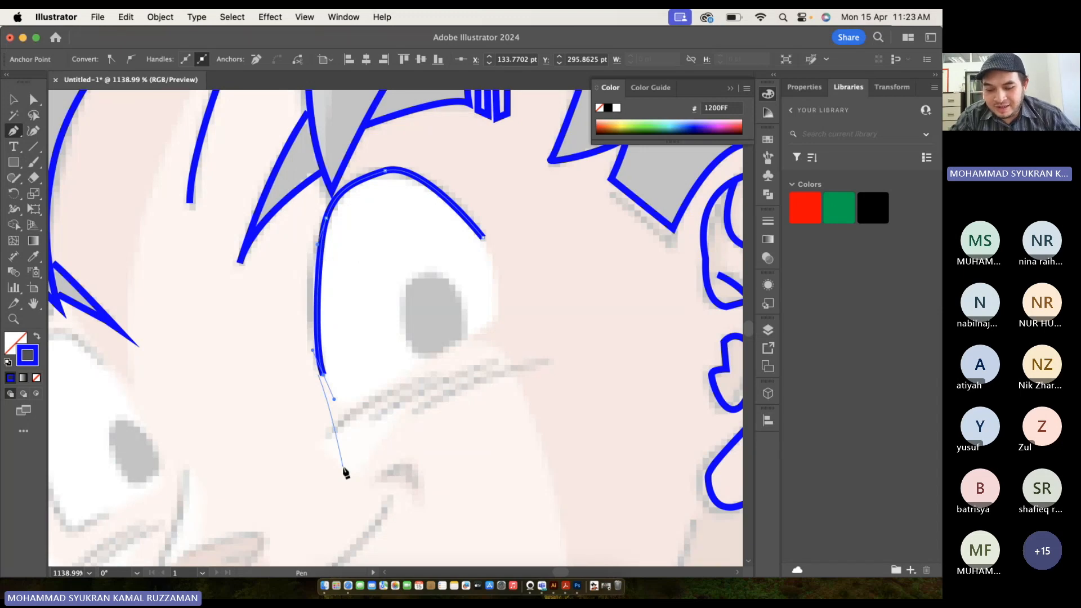
{"action": "key", "text": "Escape"}
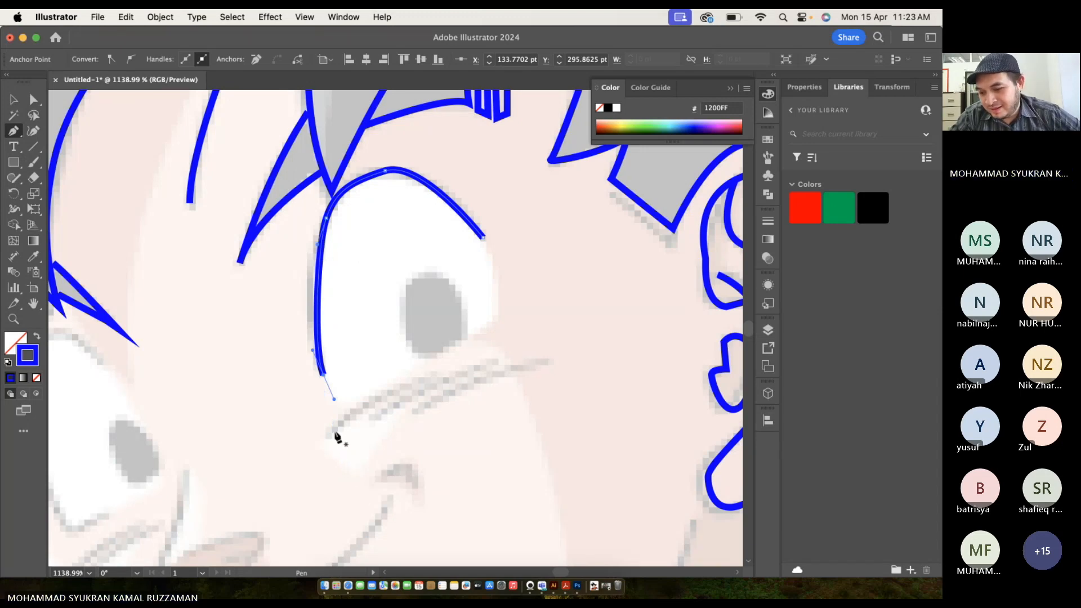
Trace the larger eye's pupil as a closed shape with a rounded top and a straight slanted lower edge.
{"action": "scroll", "coordinate": [334, 434], "scroll_direction": "up", "scroll_amount": 2}
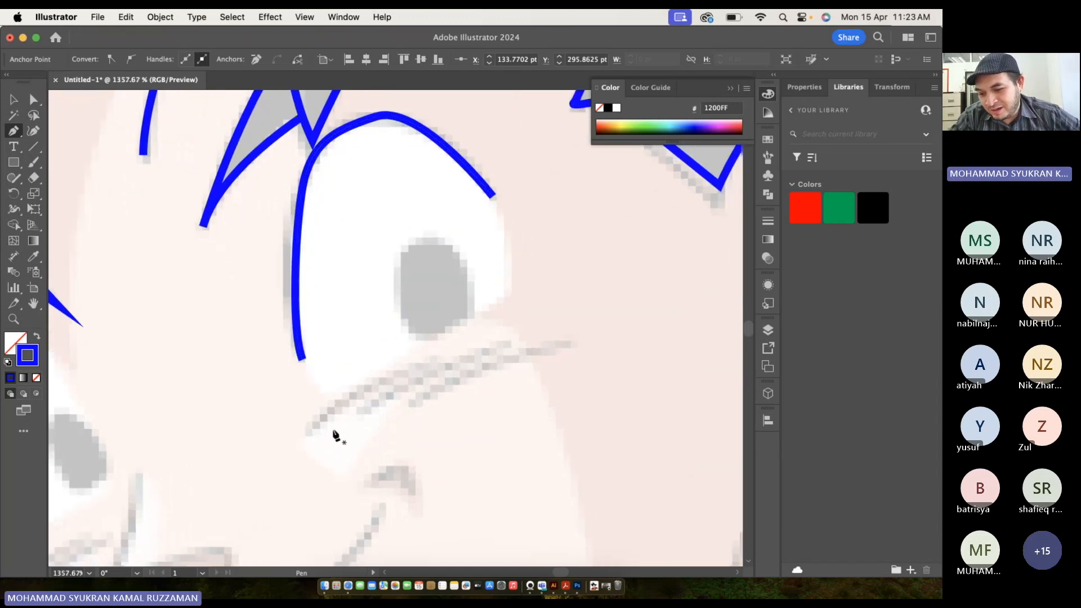
{"action": "mouse_move", "coordinate": [427, 338]}
{"action": "left_mouse_down"}
{"action": "mouse_move", "coordinate": [405, 239]}
{"action": "mouse_move", "coordinate": [453, 246]}
{"action": "mouse_move", "coordinate": [464, 269]}
{"action": "left_mouse_up"}
{"action": "left_click", "coordinate": [473, 311]}
{"action": "left_click", "coordinate": [427, 339]}
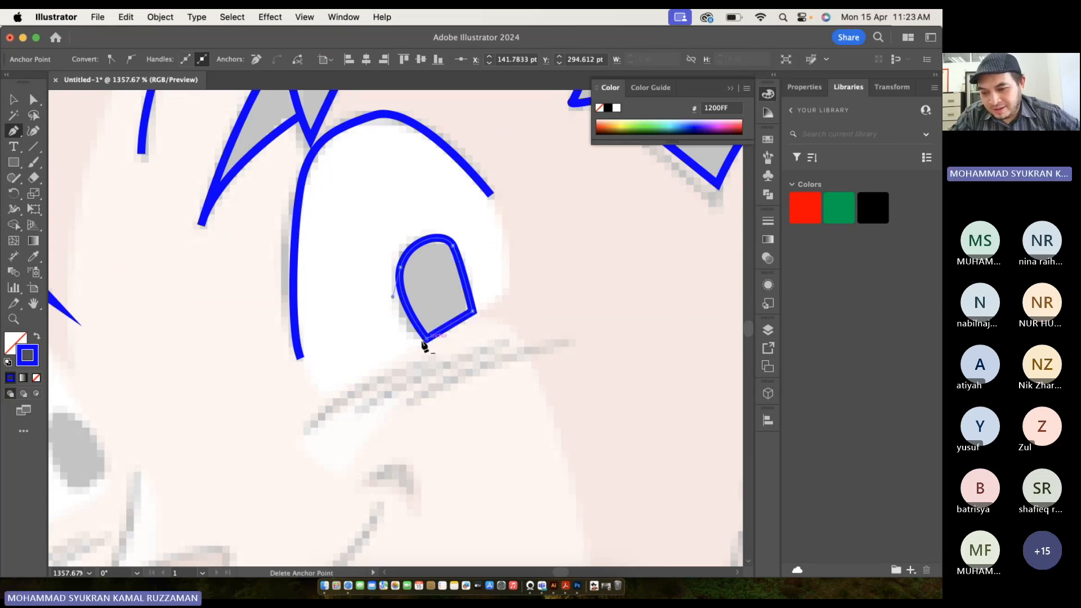
Trace the three crease lines beneath the larger eye as separate, slightly curved open strokes.
{"action": "left_click", "coordinate": [305, 428]}
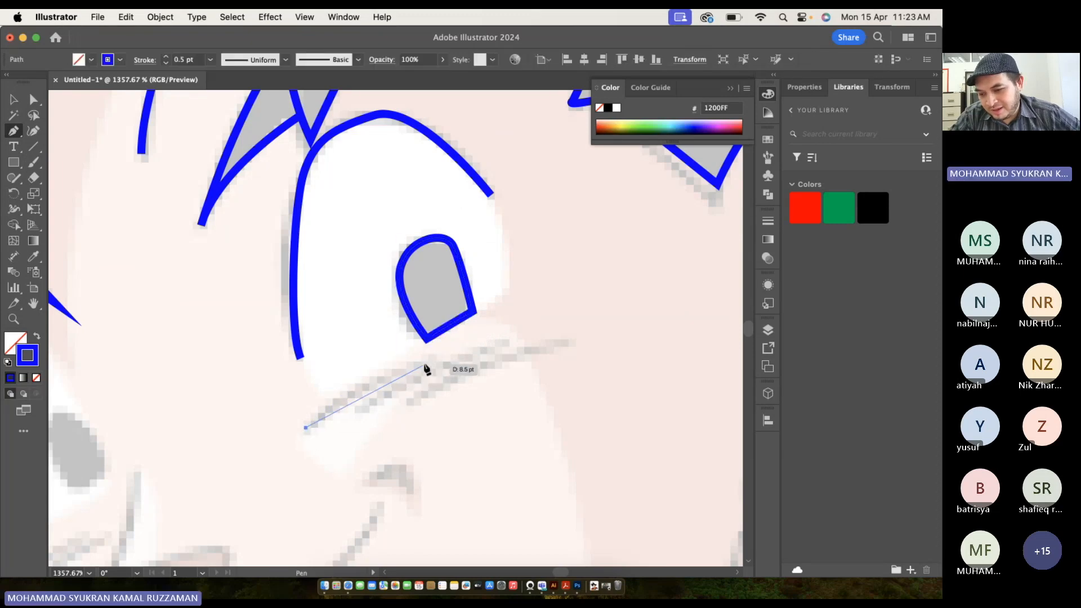
{"action": "left_click_drag", "start_coordinate": [499, 346], "coordinate": [502, 344]}
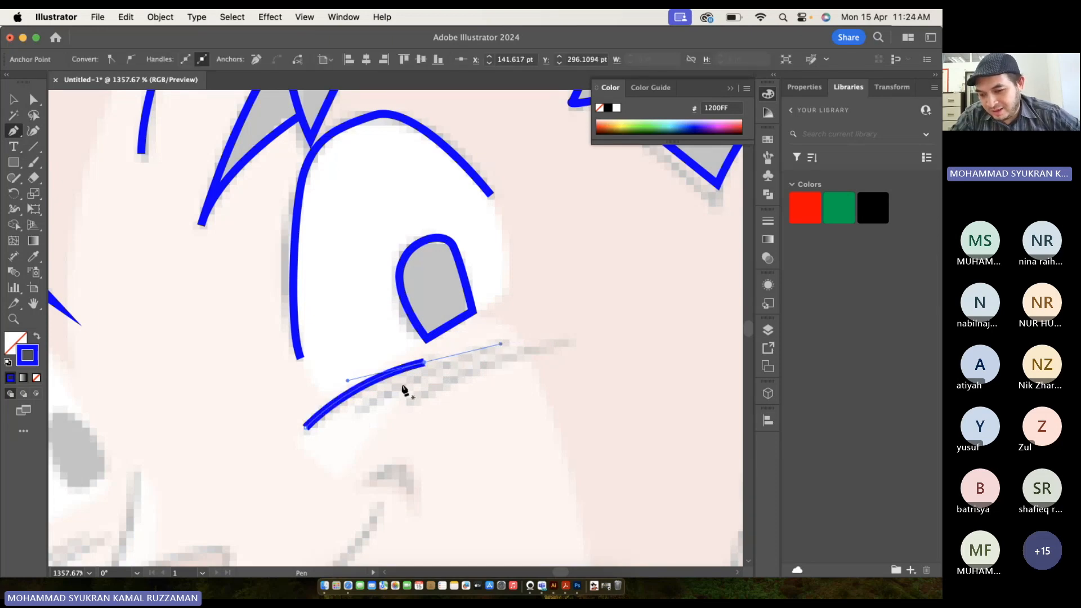
{"action": "left_click", "coordinate": [365, 408]}
{"action": "left_click_drag", "start_coordinate": [497, 345], "coordinate": [549, 333]}
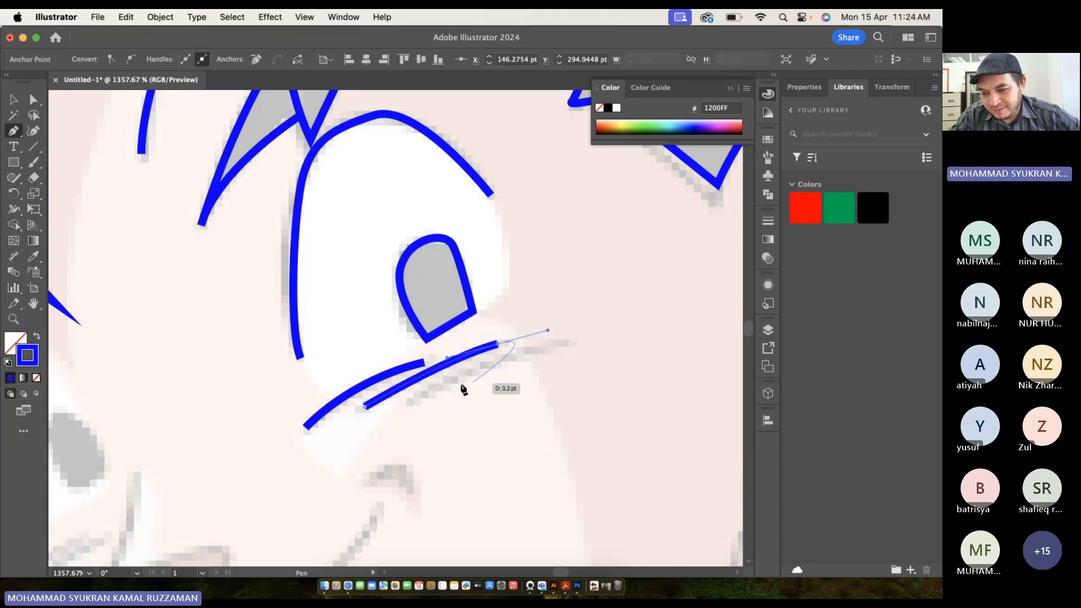
{"action": "left_click_drag", "start_coordinate": [508, 343], "coordinate": [623, 345]}
{"action": "scroll", "coordinate": [623, 345], "scroll_direction": "left", "scroll_amount": 6}
{"action": "scroll", "coordinate": [623, 345], "scroll_direction": "down", "scroll_amount": 2}
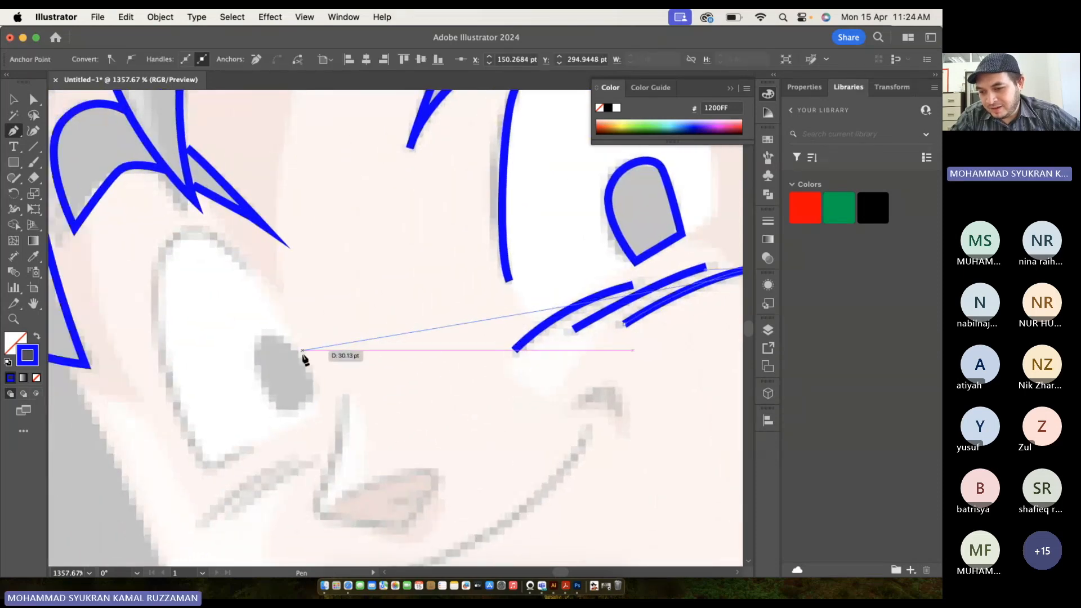
{"action": "key", "text": "Escape"}
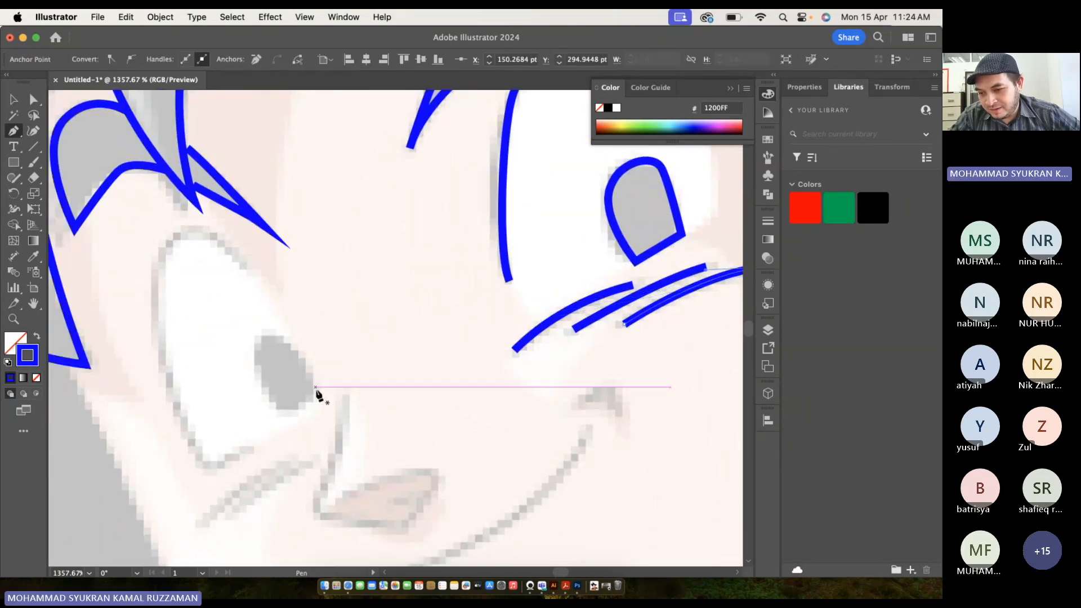
Trace the smaller eye's pupil, beginning with a straight segment along its lower edge beside the nose.
{"action": "left_click", "coordinate": [318, 388]}
{"action": "left_click", "coordinate": [293, 409]}
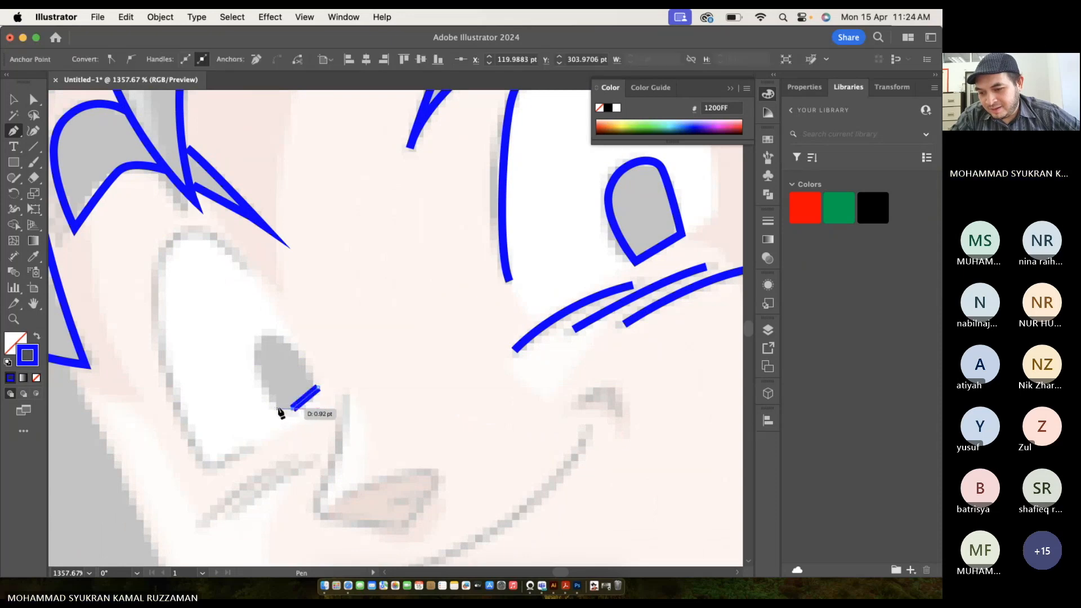
Finish tracing the pupil of the left eye as a closed Pen path around its grey area.
{"action": "left_click", "coordinate": [285, 409]}
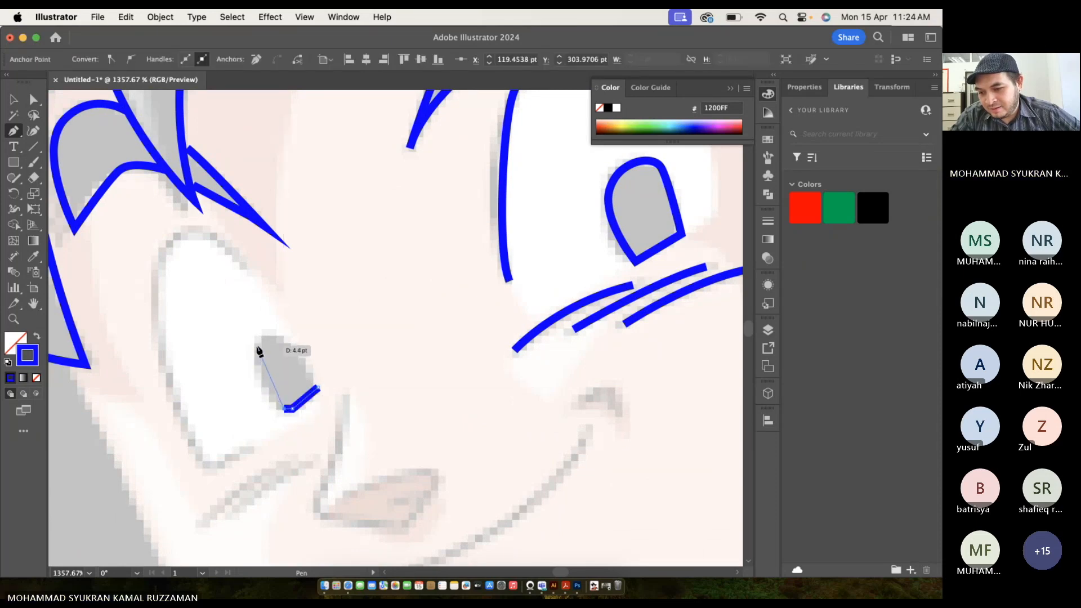
{"action": "left_click_drag", "start_coordinate": [294, 351], "coordinate": [308, 359]}
{"action": "left_click", "coordinate": [317, 386]}
Trace the left eye's outline with the Pen tool, from the upper lid around the outer side to the short lower lid.
{"action": "scroll", "coordinate": [318, 394], "scroll_direction": "left", "scroll_amount": 3}
{"action": "scroll", "coordinate": [318, 395], "scroll_direction": "down", "scroll_amount": 2}
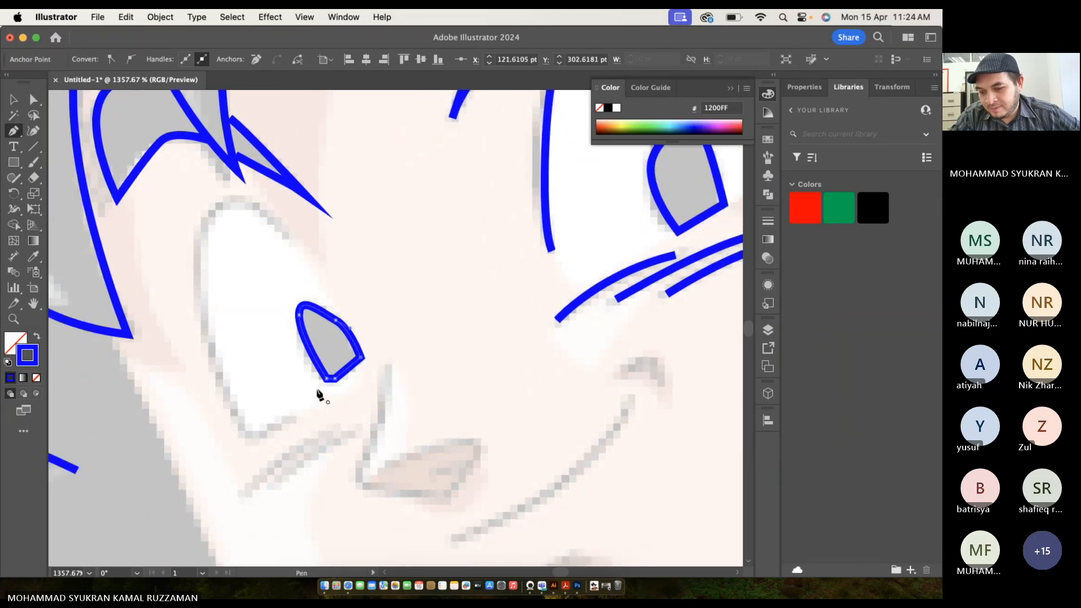
{"action": "left_click", "coordinate": [285, 236]}
{"action": "left_click_drag", "start_coordinate": [221, 210], "coordinate": [222, 212]}
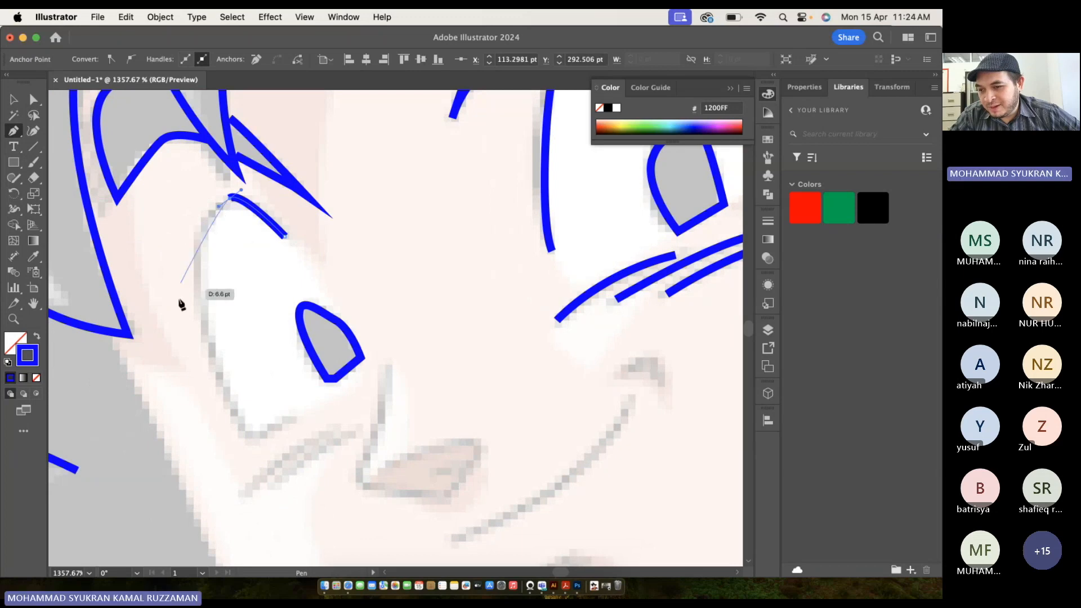
{"action": "left_click_drag", "start_coordinate": [214, 367], "coordinate": [232, 417]}
{"action": "key", "text": "super+z"}
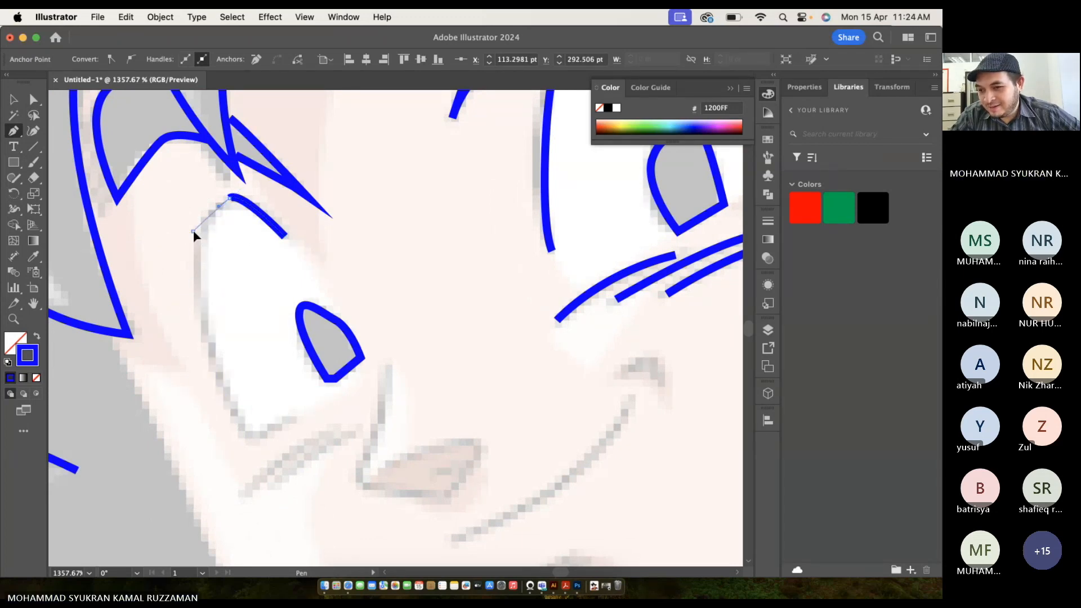
{"action": "left_click_drag", "start_coordinate": [194, 251], "coordinate": [198, 274]}
{"action": "left_click", "coordinate": [246, 434]}
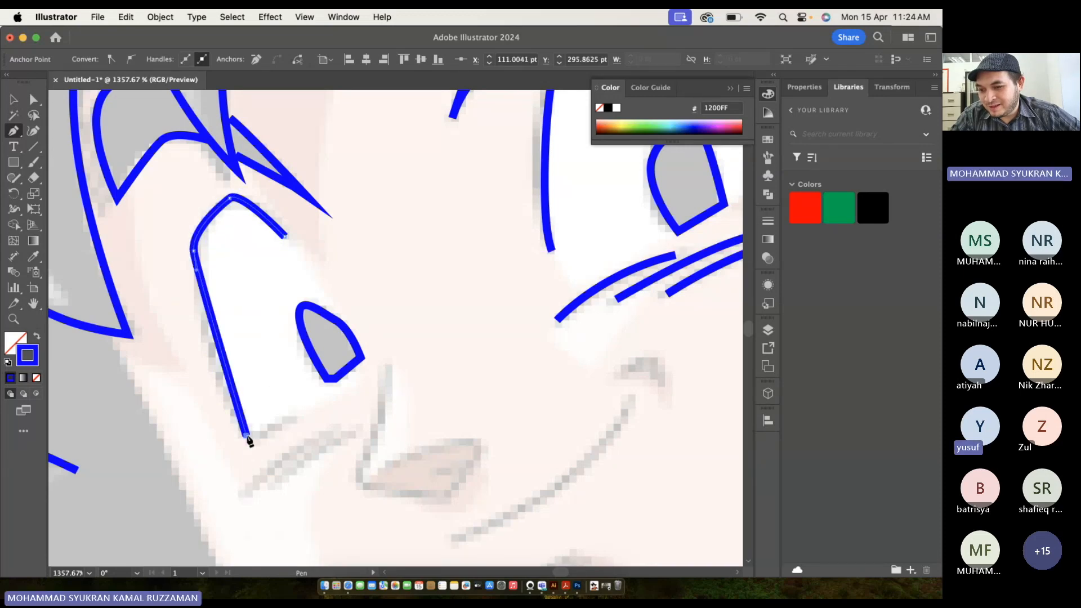
{"action": "left_click", "coordinate": [284, 415]}
{"action": "scroll", "coordinate": [304, 432], "scroll_direction": "down", "scroll_amount": 2}
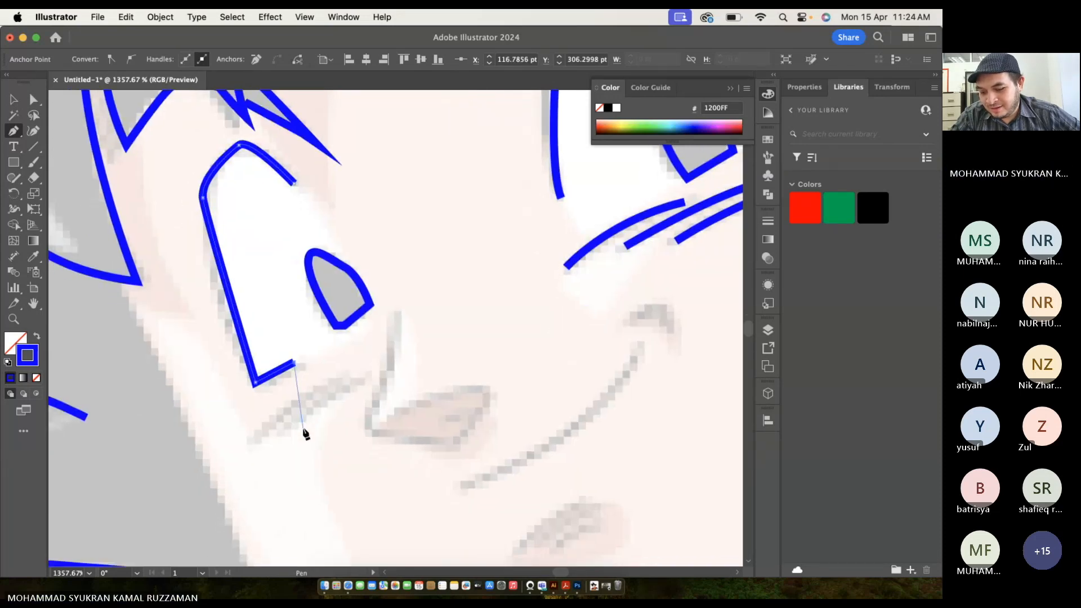
Draw two slanted crease lines beneath the left eye with the Pen tool, the first one slightly curved.
{"action": "left_click", "coordinate": [365, 383]}
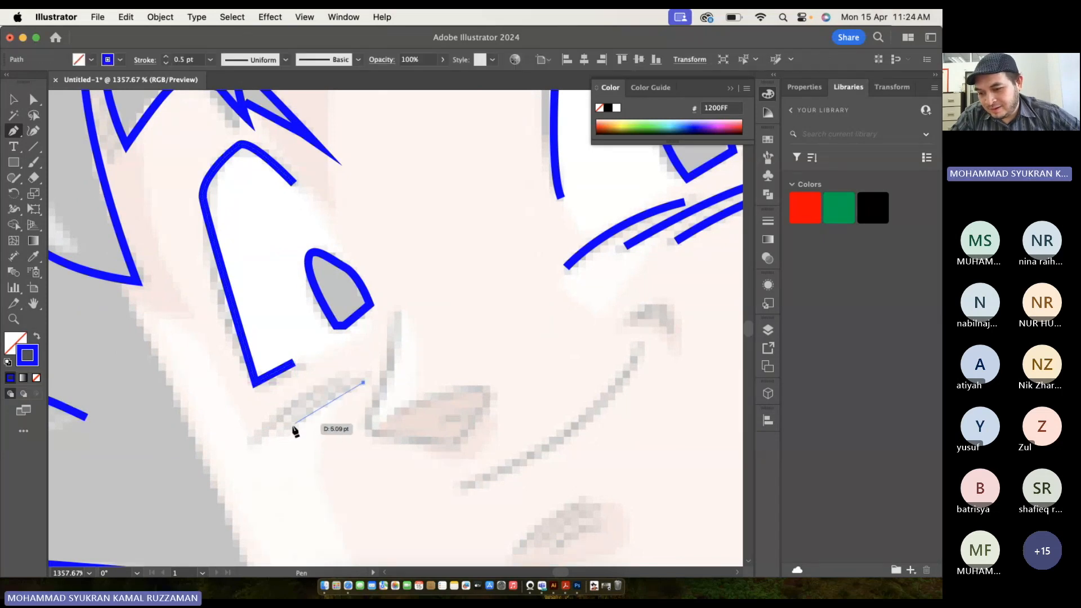
{"action": "left_click_drag", "start_coordinate": [288, 427], "coordinate": [279, 448]}
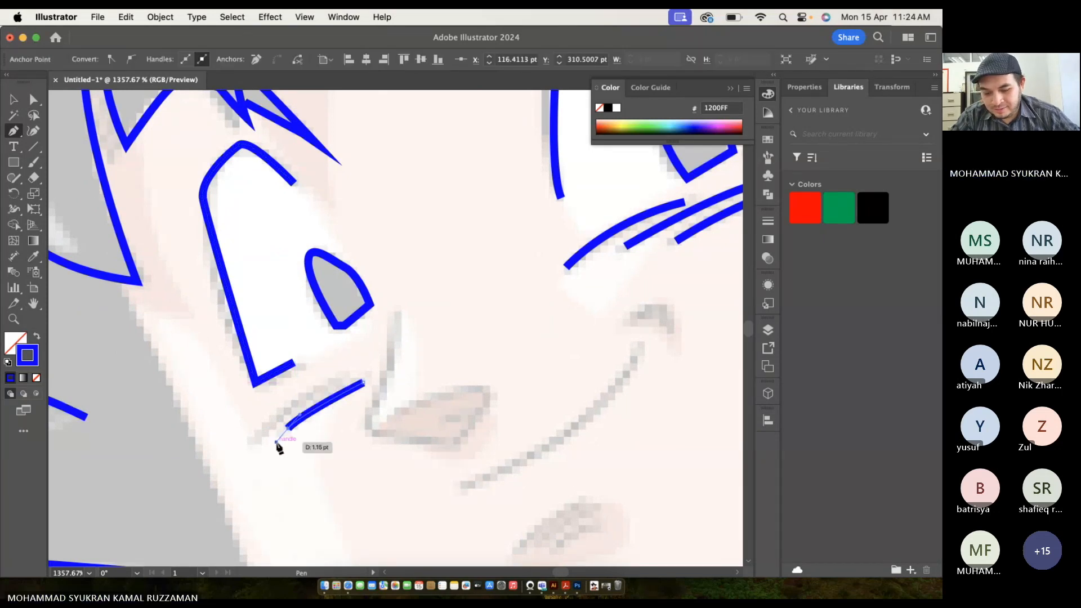
{"action": "left_click", "coordinate": [330, 383]}
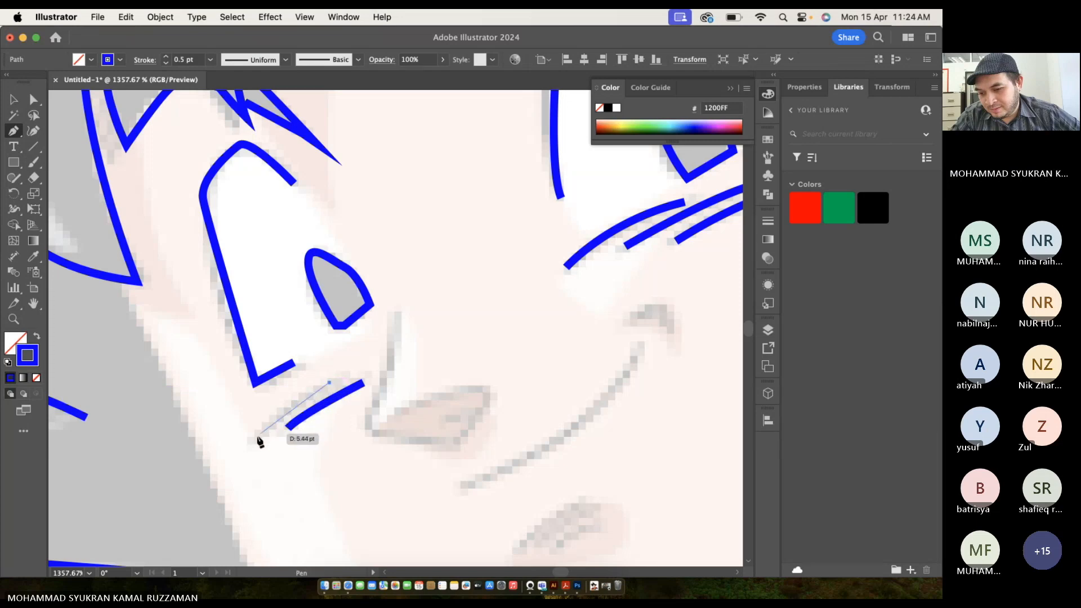
{"action": "left_click", "coordinate": [248, 445]}
Trace the nose with the Pen tool, from the bridge down along the underside and around the curved tip to its upper edge.
{"action": "scroll", "coordinate": [249, 445], "scroll_direction": "down", "scroll_amount": 3}
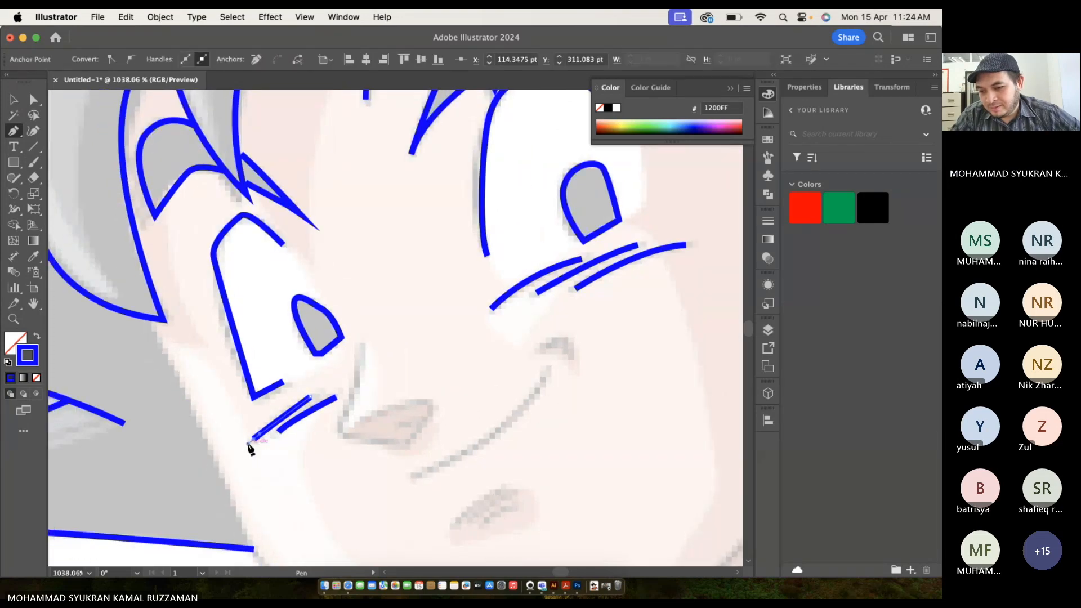
{"action": "left_click", "coordinate": [339, 325]}
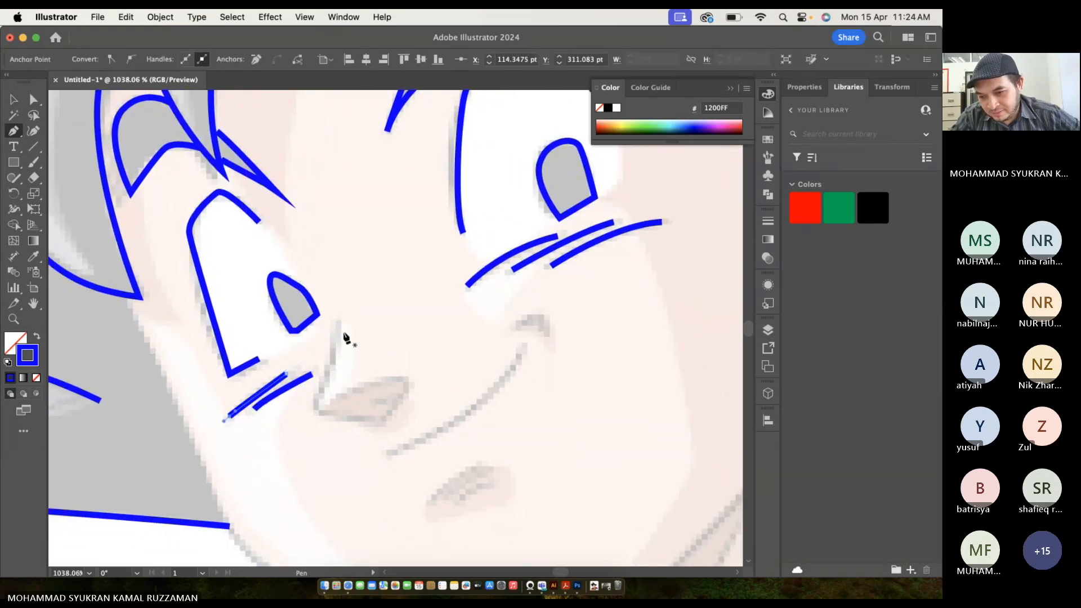
{"action": "left_click", "coordinate": [313, 415]}
{"action": "scroll", "coordinate": [314, 415], "scroll_direction": "up", "scroll_amount": 3}
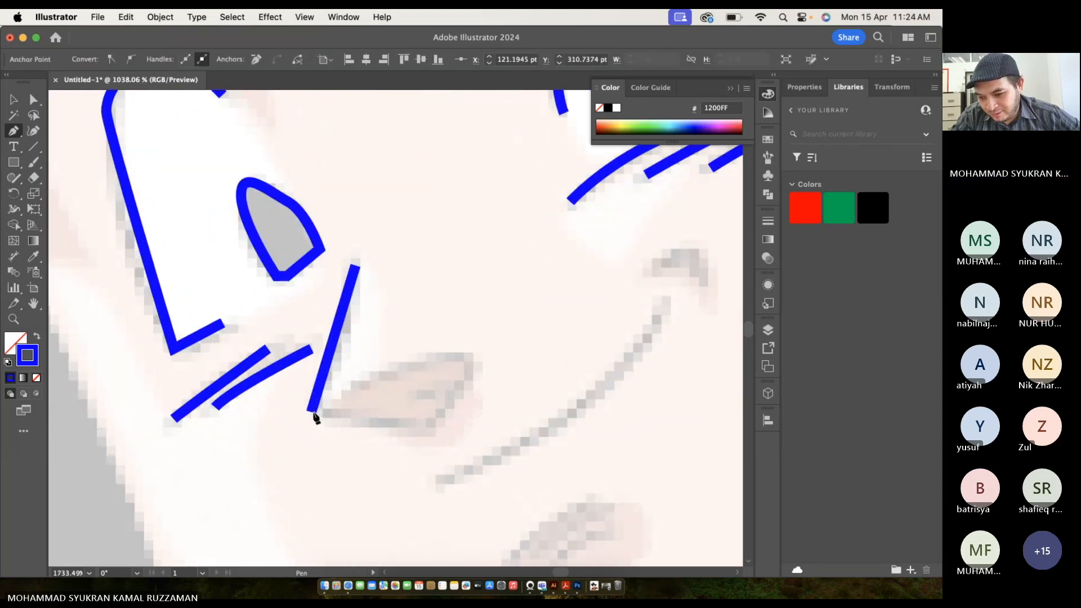
{"action": "left_click", "coordinate": [426, 437]}
{"action": "left_click_drag", "start_coordinate": [470, 360], "coordinate": [465, 328]}
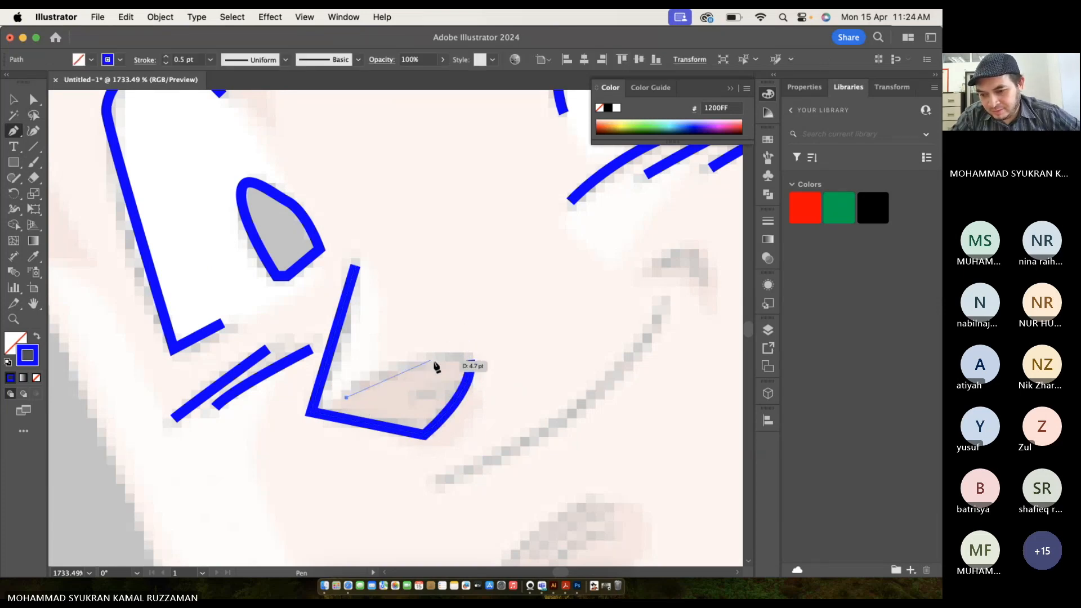
{"action": "left_click_drag", "start_coordinate": [470, 360], "coordinate": [562, 385]}
{"action": "key", "text": "super+z"}
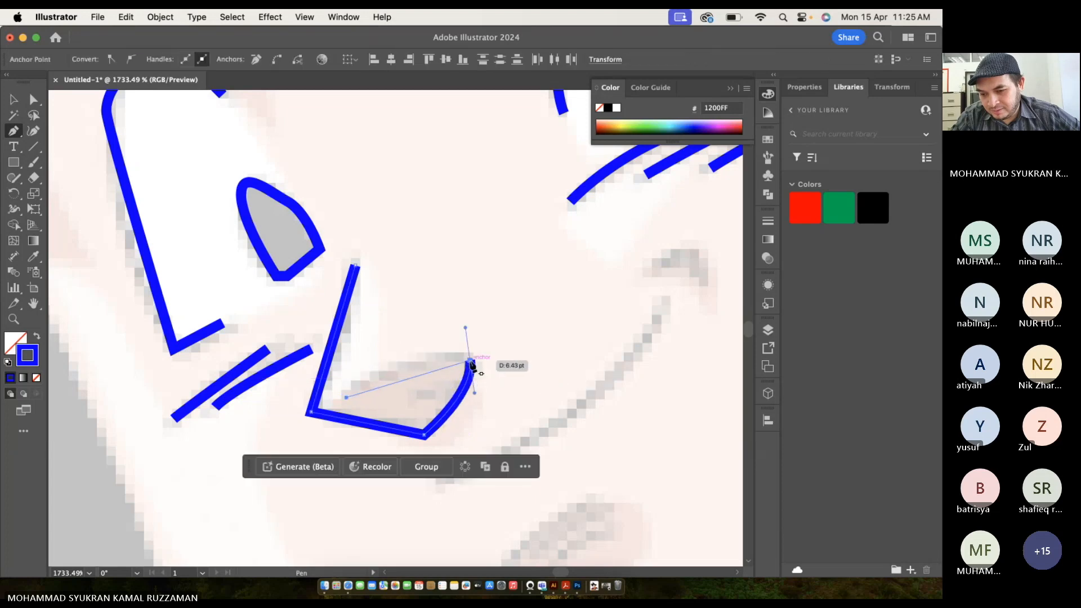
{"action": "left_click_drag", "start_coordinate": [470, 361], "coordinate": [554, 369]}
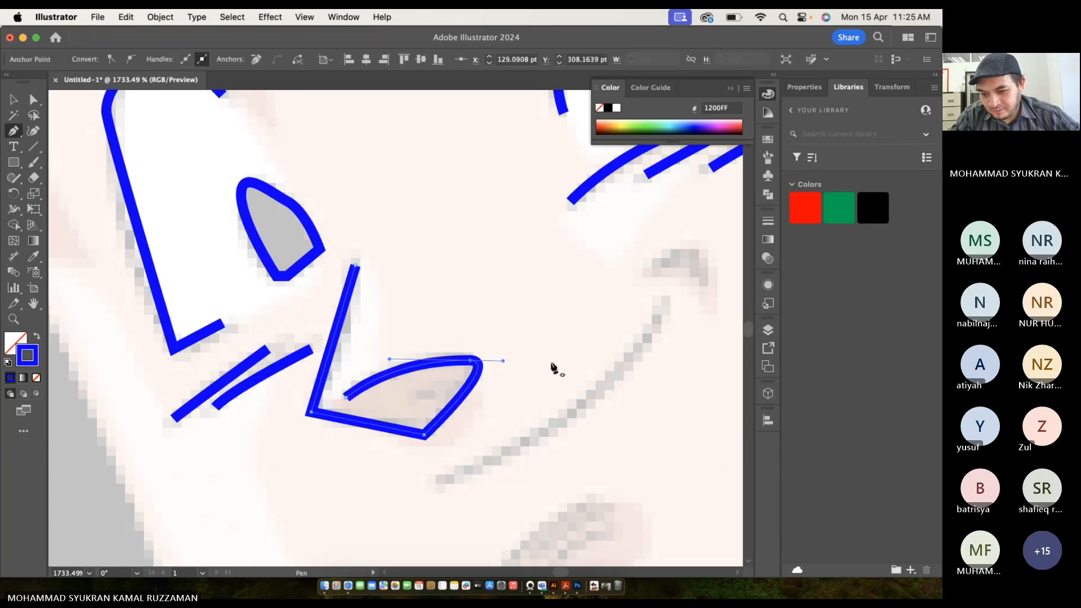
Trace the nostril inside the nose outline as a narrow open Pen path with short straight segments.
{"action": "left_click", "coordinate": [463, 383]}
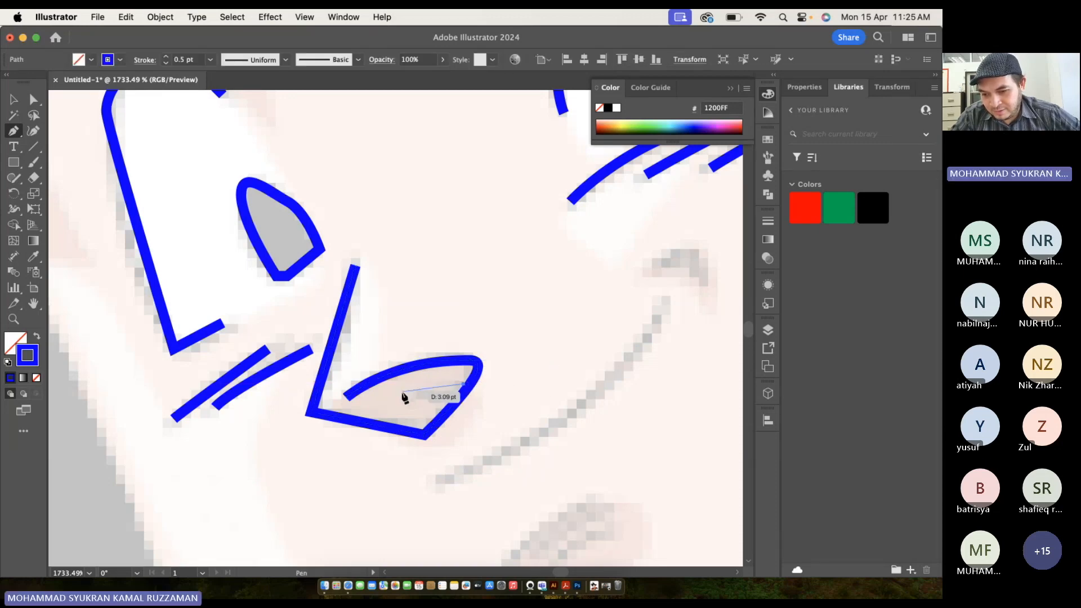
{"action": "left_click", "coordinate": [402, 392]}
{"action": "left_click", "coordinate": [442, 400]}
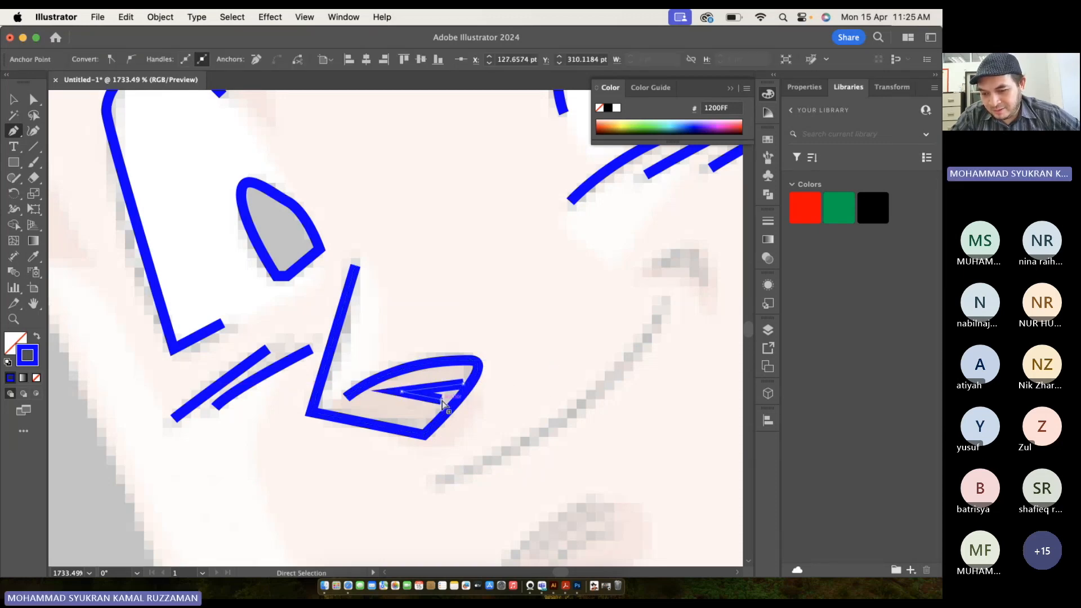
{"action": "key", "text": "super+z"}
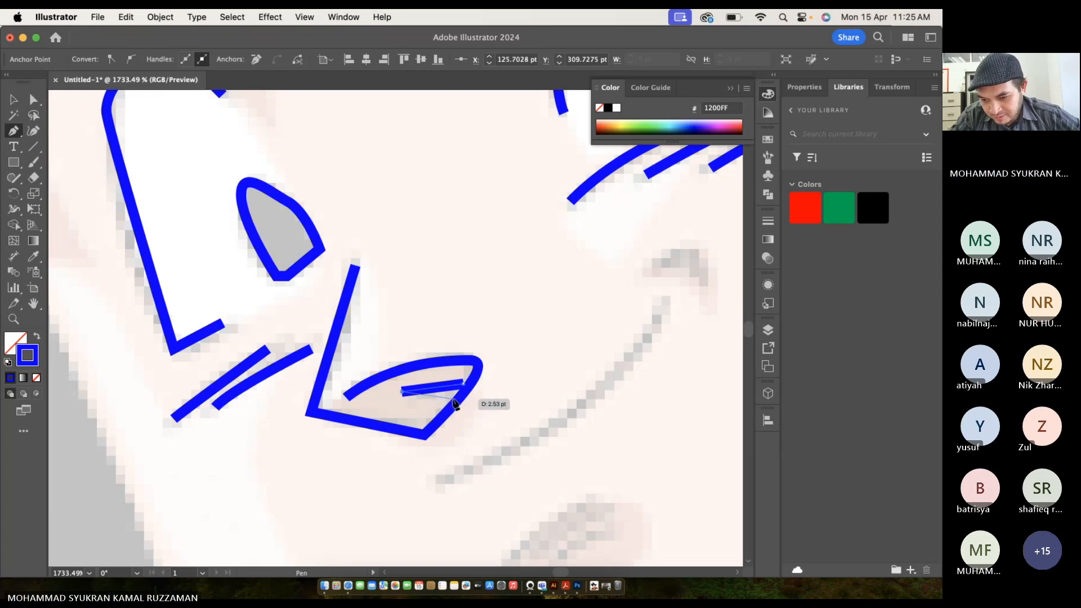
{"action": "left_click", "coordinate": [459, 407]}
{"action": "scroll", "coordinate": [459, 407], "scroll_direction": "up", "scroll_amount": 3}
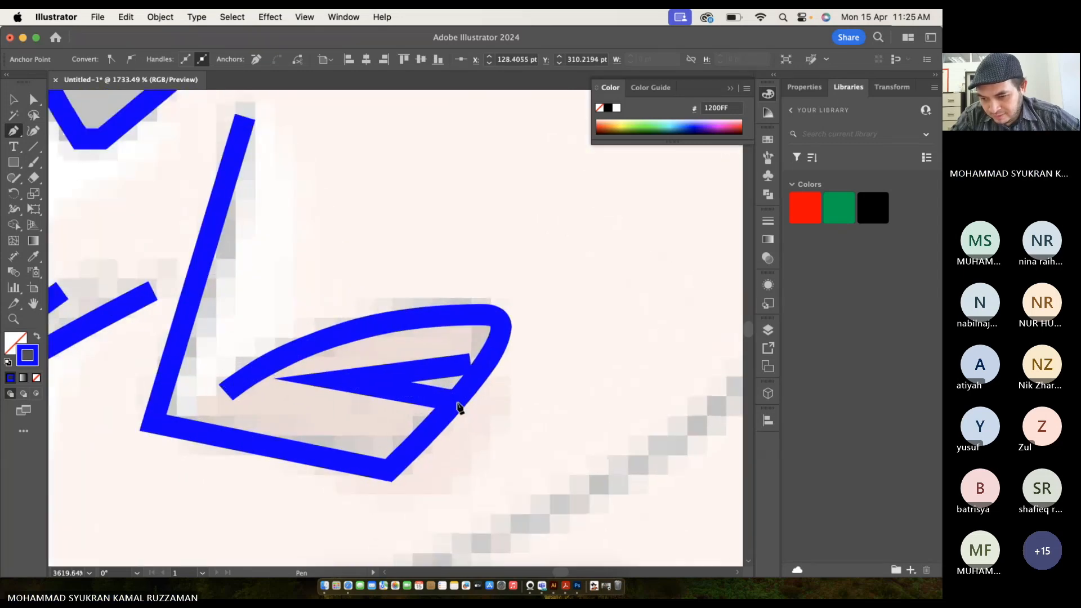
{"action": "scroll", "coordinate": [459, 407], "scroll_direction": "down", "scroll_amount": 2}
{"action": "key", "text": "super+z"}
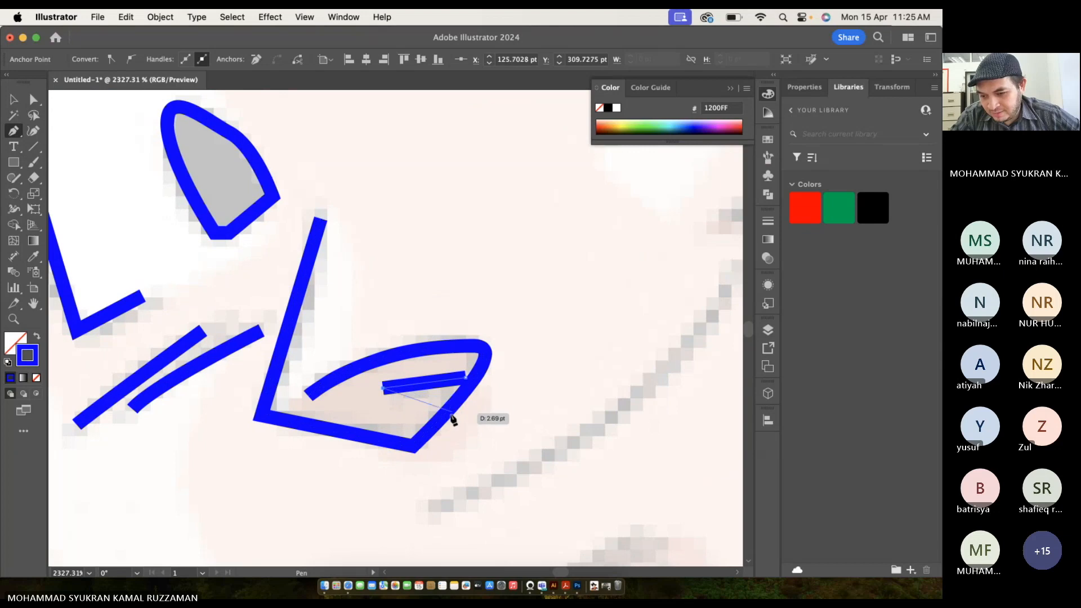
{"action": "left_click", "coordinate": [409, 396]}
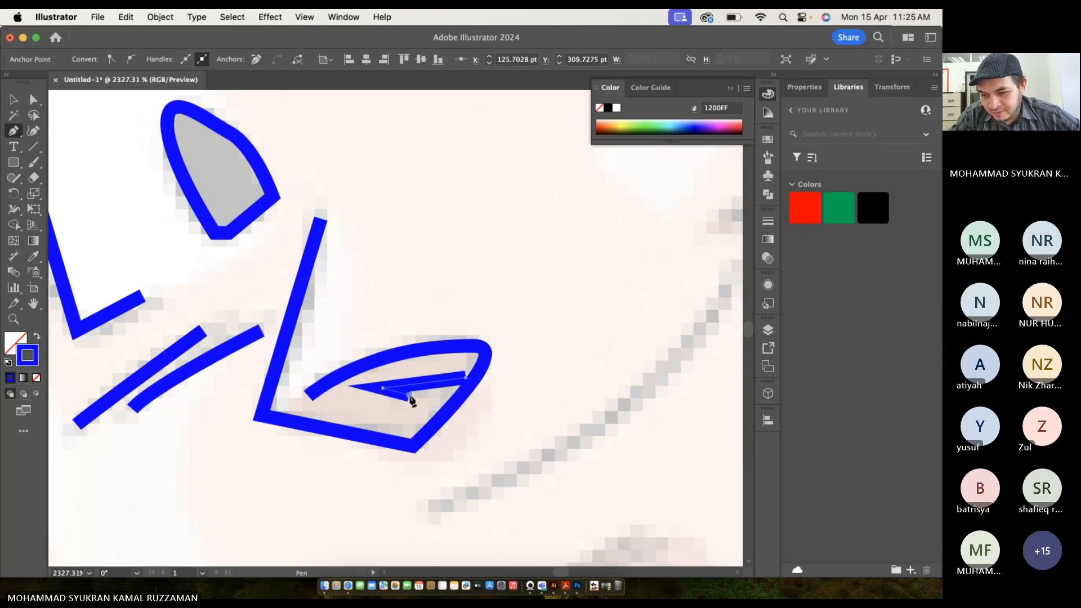
{"action": "left_click", "coordinate": [437, 396]}
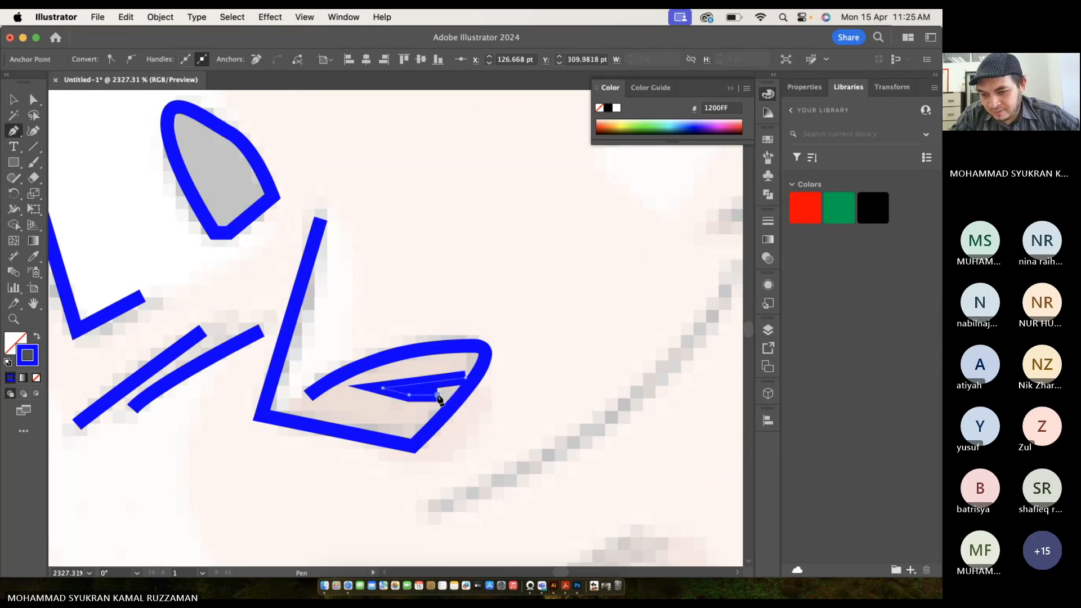
Trace the smiling mouth line as a curved Pen path rising from below the nose to the cheek.
{"action": "scroll", "coordinate": [440, 399], "scroll_direction": "down", "scroll_amount": 5}
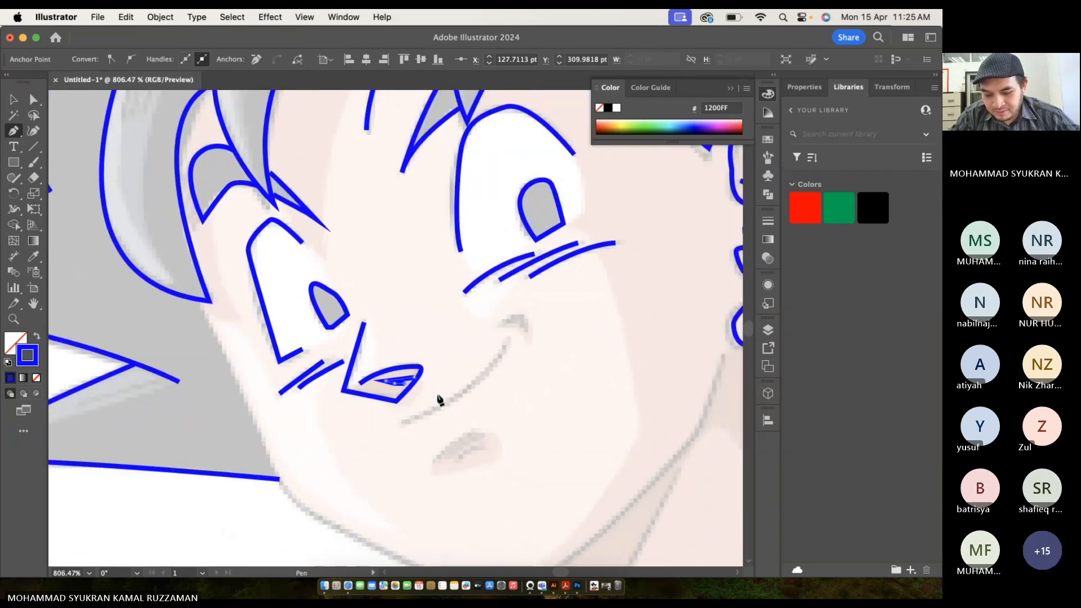
{"action": "scroll", "coordinate": [467, 428], "scroll_direction": "up", "scroll_amount": 3}
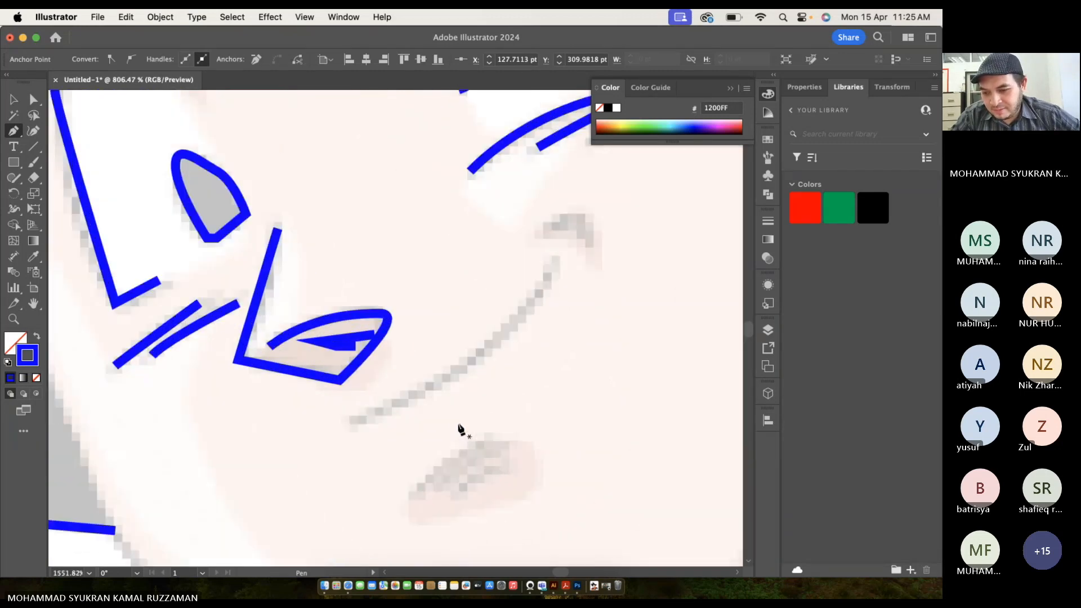
{"action": "left_click", "coordinate": [343, 419]}
{"action": "left_click", "coordinate": [449, 387]}
{"action": "left_click", "coordinate": [492, 346]}
{"action": "left_click_drag", "start_coordinate": [559, 249], "coordinate": [556, 222]}
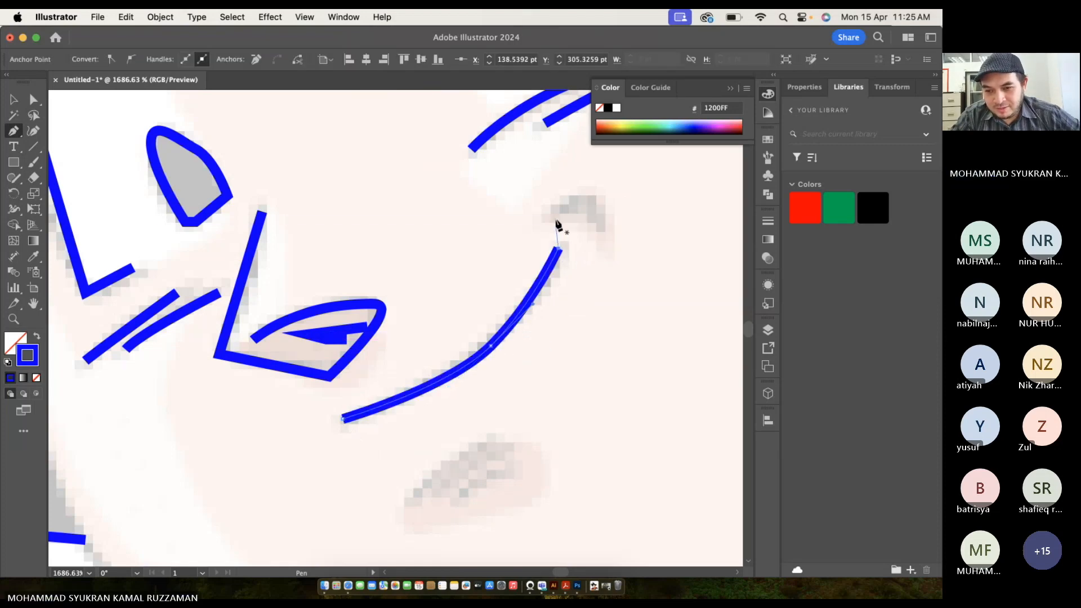
Trace the cheek crease at the end of the smile as a closed, hooked shape with the Pen tool.
{"action": "left_click", "coordinate": [553, 222]}
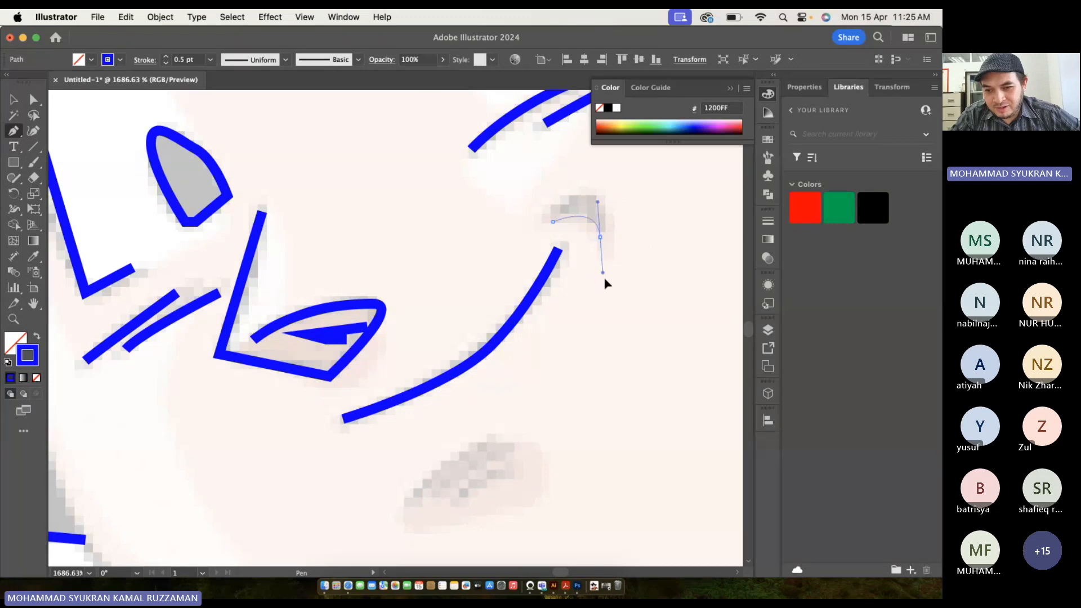
{"action": "mouse_move", "coordinate": [611, 291]}
{"action": "left_mouse_down"}
{"action": "mouse_move", "coordinate": [603, 221]}
{"action": "mouse_move", "coordinate": [606, 287]}
{"action": "left_mouse_up"}
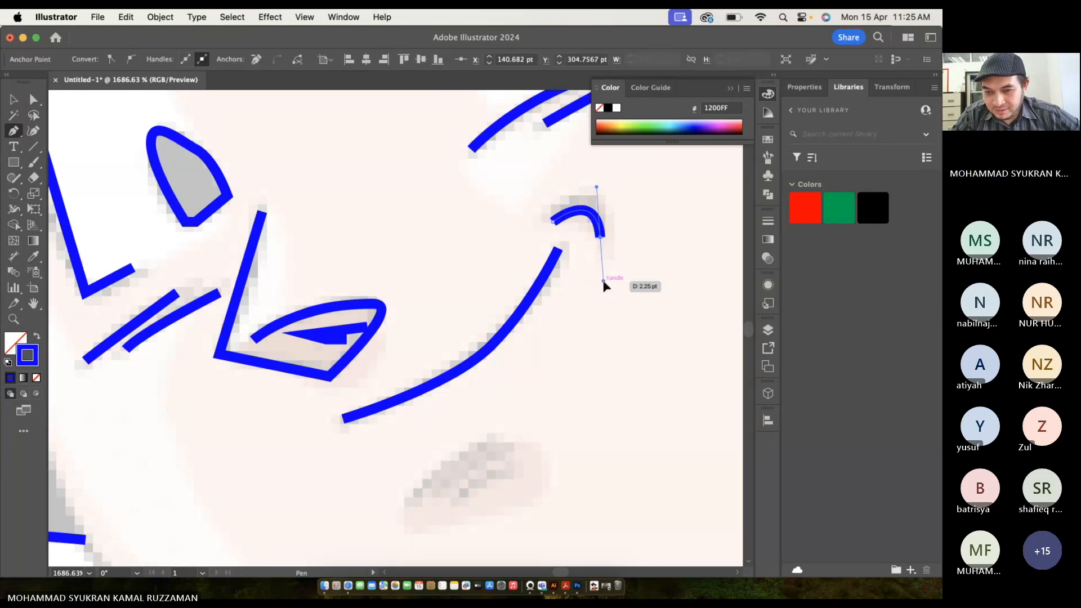
{"action": "left_click", "coordinate": [602, 215], "text": "super"}
{"action": "left_click", "coordinate": [559, 218]}
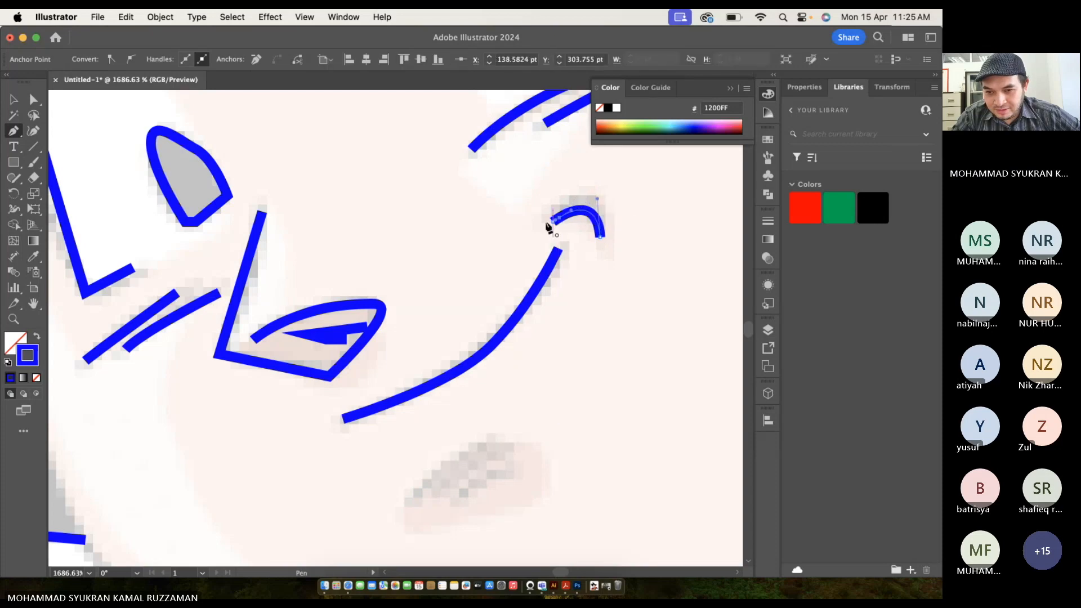
{"action": "left_click", "coordinate": [593, 191]}
{"action": "left_click", "coordinate": [560, 219]}
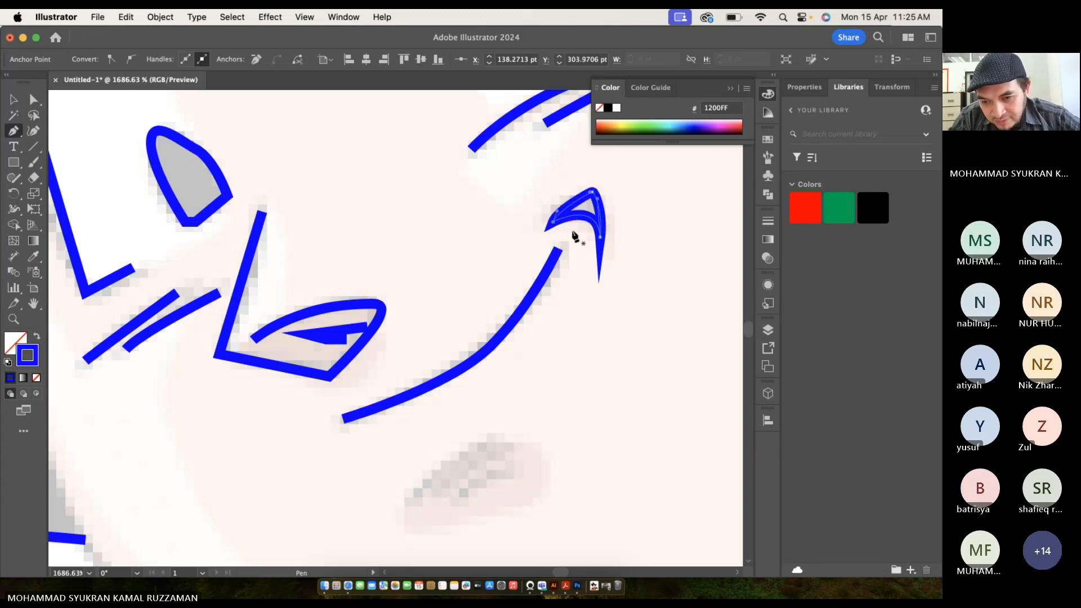
Draw two curved shading lines below the mouth with the Pen tool, a longer upper one and a shorter lower one.
{"action": "scroll", "coordinate": [573, 236], "scroll_direction": "down", "scroll_amount": 5}
{"action": "scroll", "coordinate": [565, 309], "scroll_direction": "up", "scroll_amount": 5}
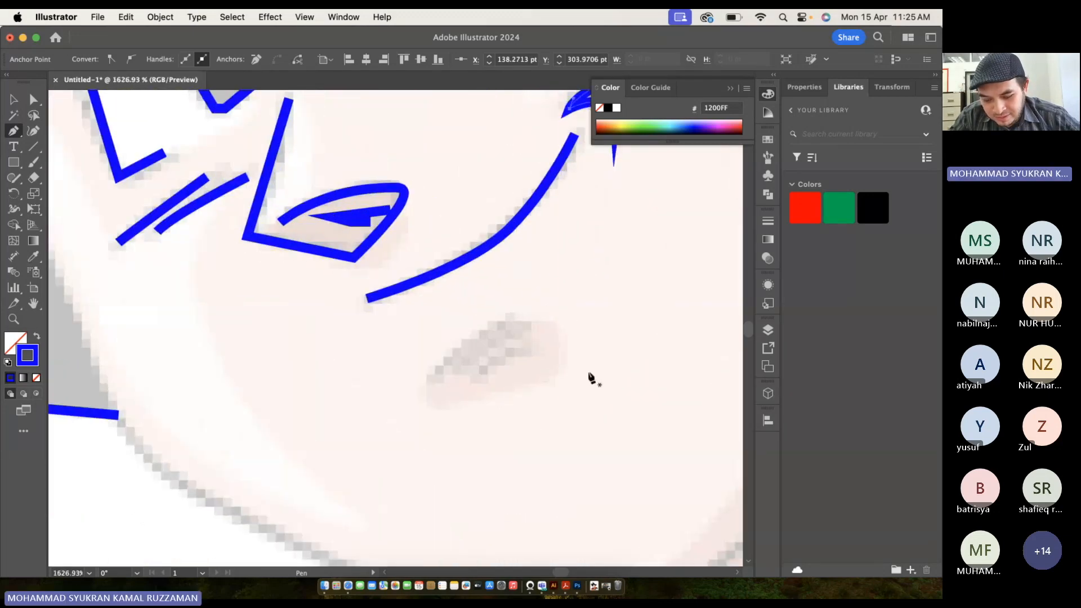
{"action": "left_click", "coordinate": [526, 327]}
{"action": "left_click_drag", "start_coordinate": [434, 381], "coordinate": [431, 420]}
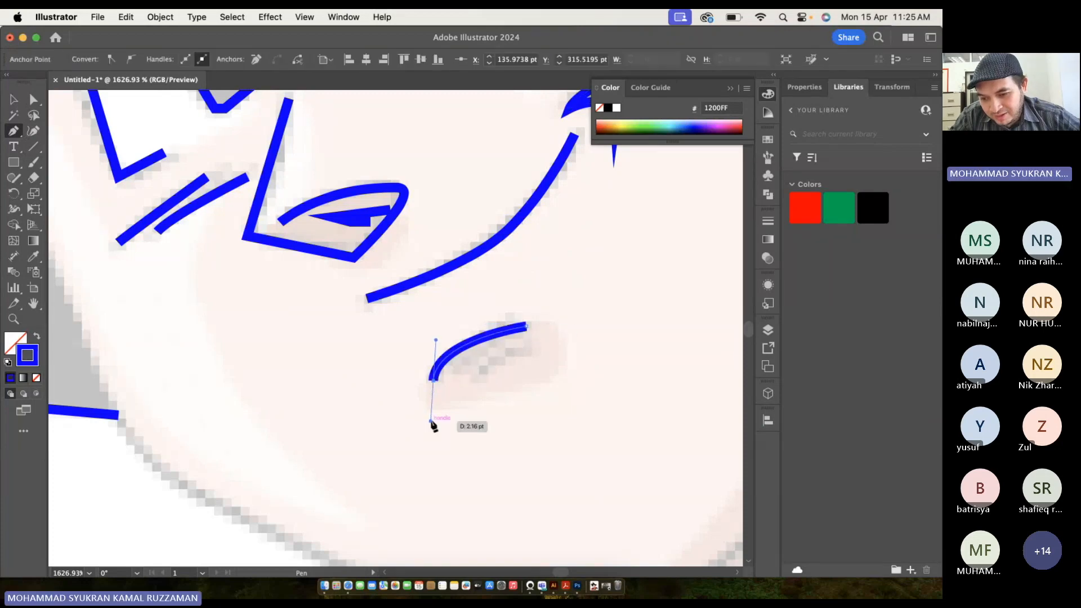
{"action": "left_click", "coordinate": [529, 353]}
{"action": "left_click_drag", "start_coordinate": [467, 385], "coordinate": [468, 386]}
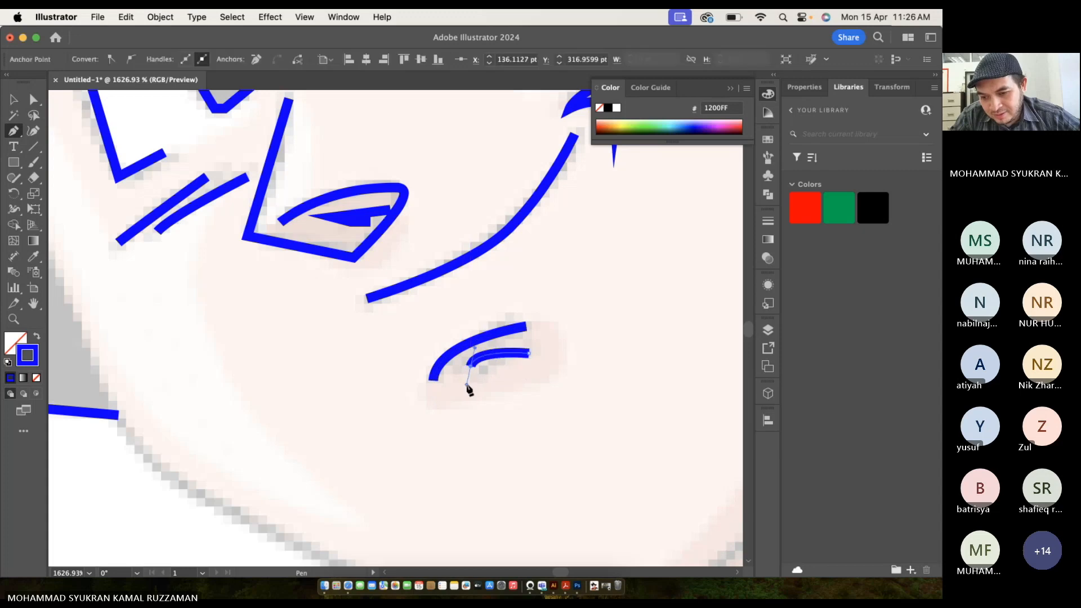
Trace the jawline from the hair at the far cheek around the chin to below the ear as one curved Pen path.
{"action": "scroll", "coordinate": [469, 388], "scroll_direction": "down", "scroll_amount": 10}
{"action": "scroll", "coordinate": [428, 380], "scroll_direction": "up", "scroll_amount": 5}
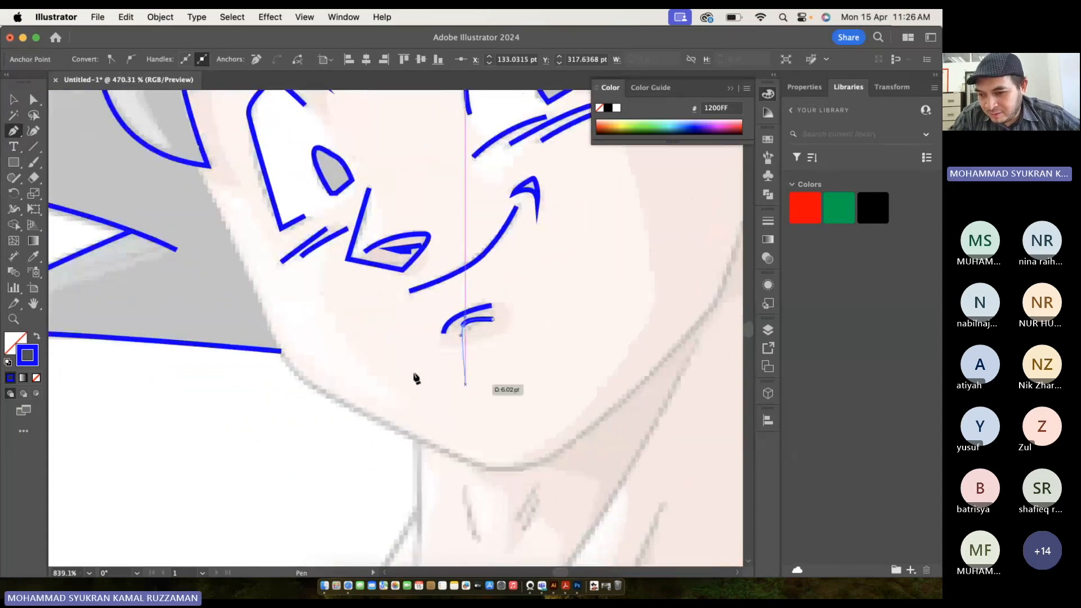
{"action": "left_click", "coordinate": [234, 227]}
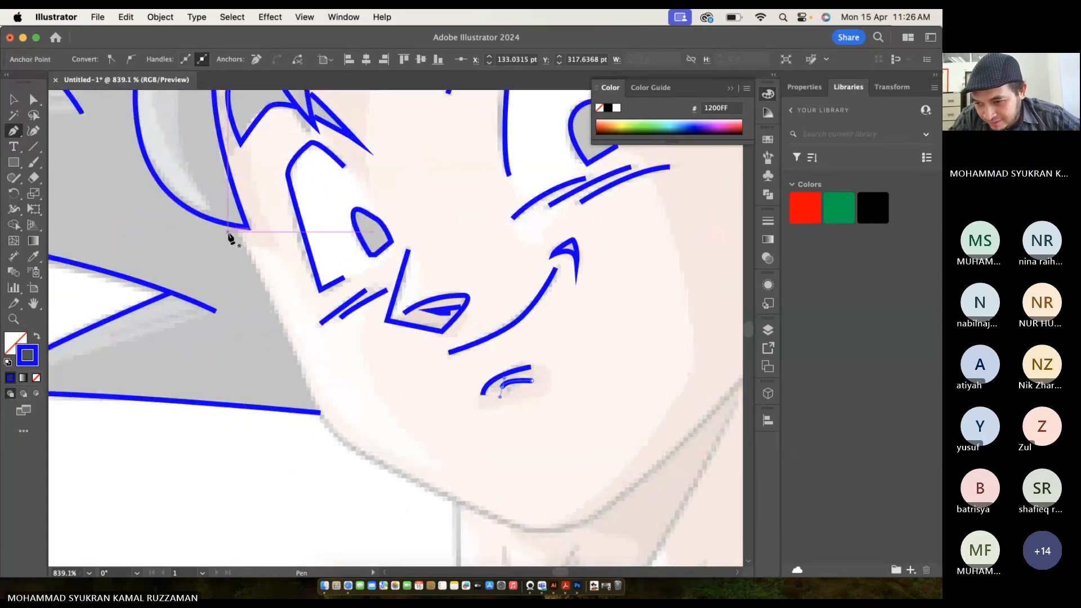
{"action": "left_click_drag", "start_coordinate": [334, 437], "coordinate": [362, 464]}
{"action": "scroll", "coordinate": [362, 464], "scroll_direction": "down", "scroll_amount": 3}
{"action": "left_click_drag", "start_coordinate": [507, 426], "coordinate": [513, 433]}
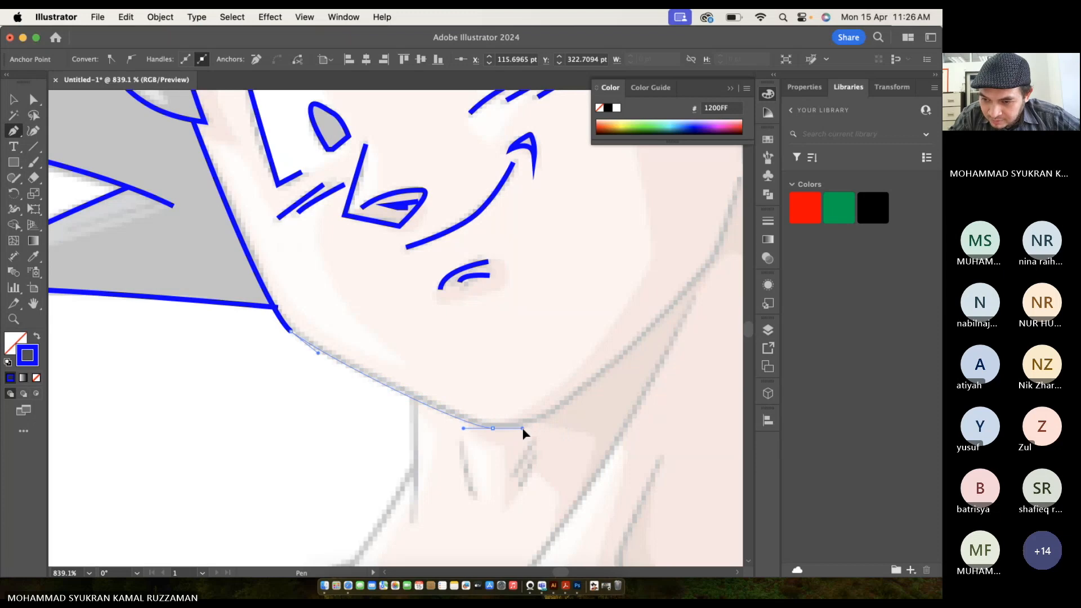
{"action": "scroll", "coordinate": [525, 429], "scroll_direction": "right", "scroll_amount": 4}
{"action": "left_click_drag", "start_coordinate": [578, 300], "coordinate": [638, 234]}
{"action": "scroll", "coordinate": [637, 237], "scroll_direction": "up", "scroll_amount": 3}
{"action": "scroll", "coordinate": [637, 236], "scroll_direction": "right", "scroll_amount": 3}
{"action": "left_click_drag", "start_coordinate": [549, 279], "coordinate": [552, 279]}
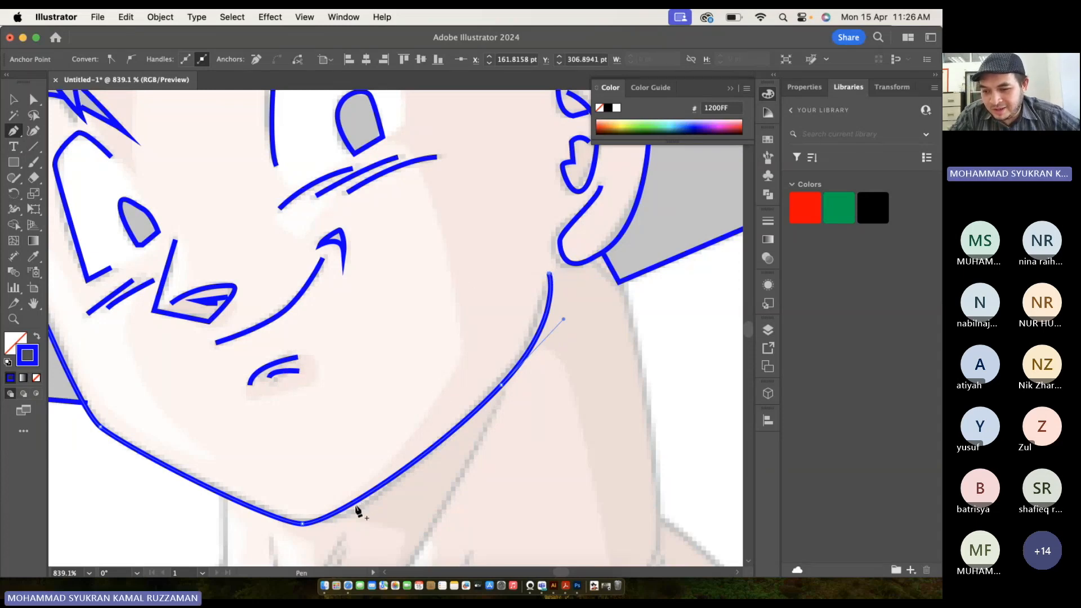
Trace the outer neck edge straight down from below the ear, continuing into a curved shoulder slope that ends at the collar.
{"action": "scroll", "coordinate": [423, 394], "scroll_direction": "down", "scroll_amount": 5}
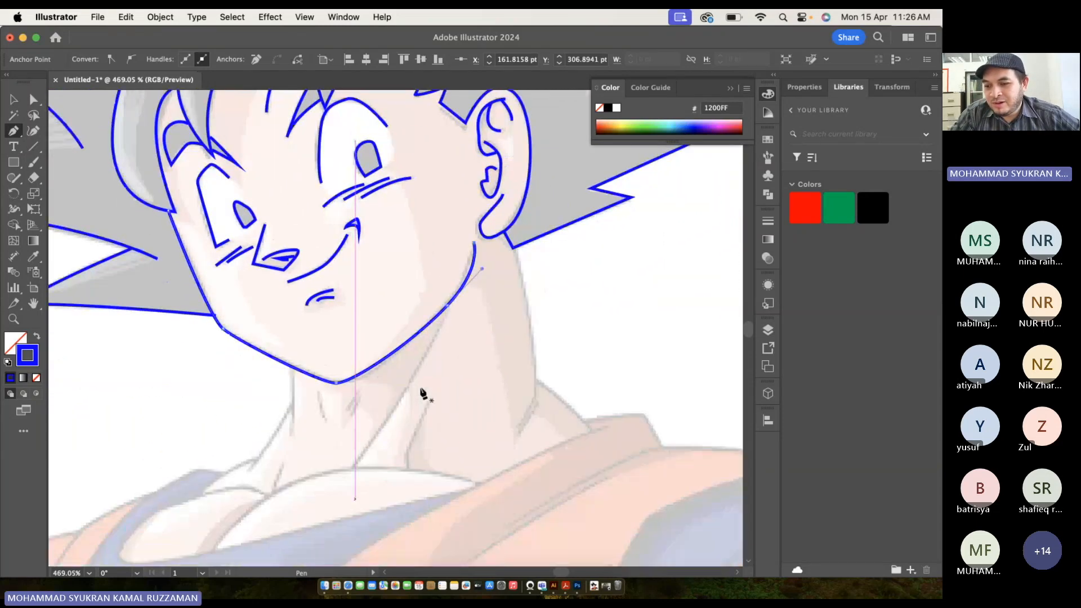
{"action": "scroll", "coordinate": [423, 395], "scroll_direction": "right", "scroll_amount": 2}
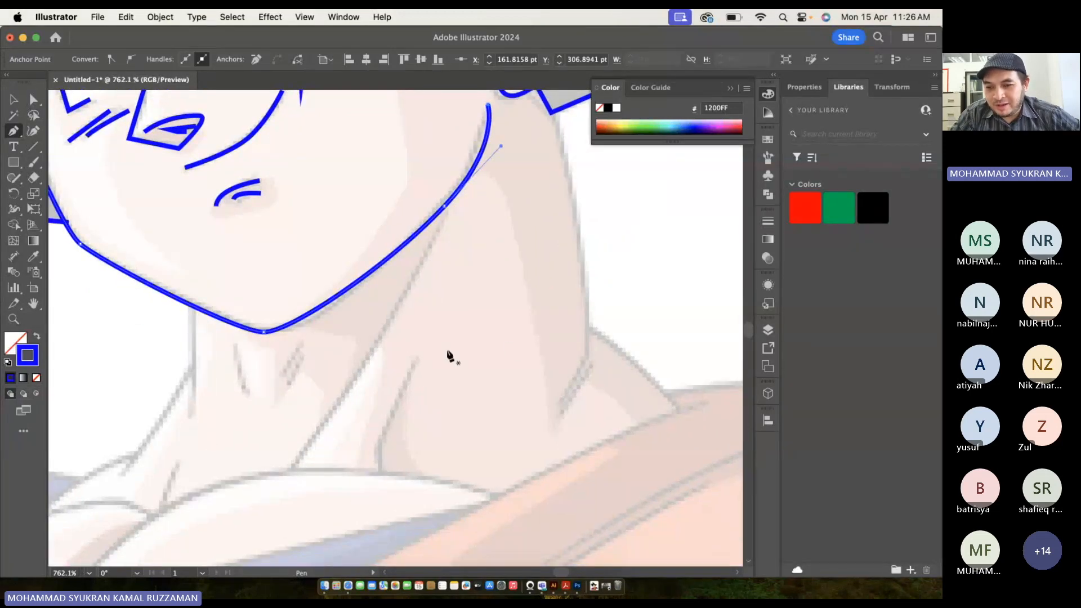
{"action": "scroll", "coordinate": [512, 354], "scroll_direction": "up", "scroll_amount": 3}
{"action": "scroll", "coordinate": [512, 354], "scroll_direction": "right", "scroll_amount": 2}
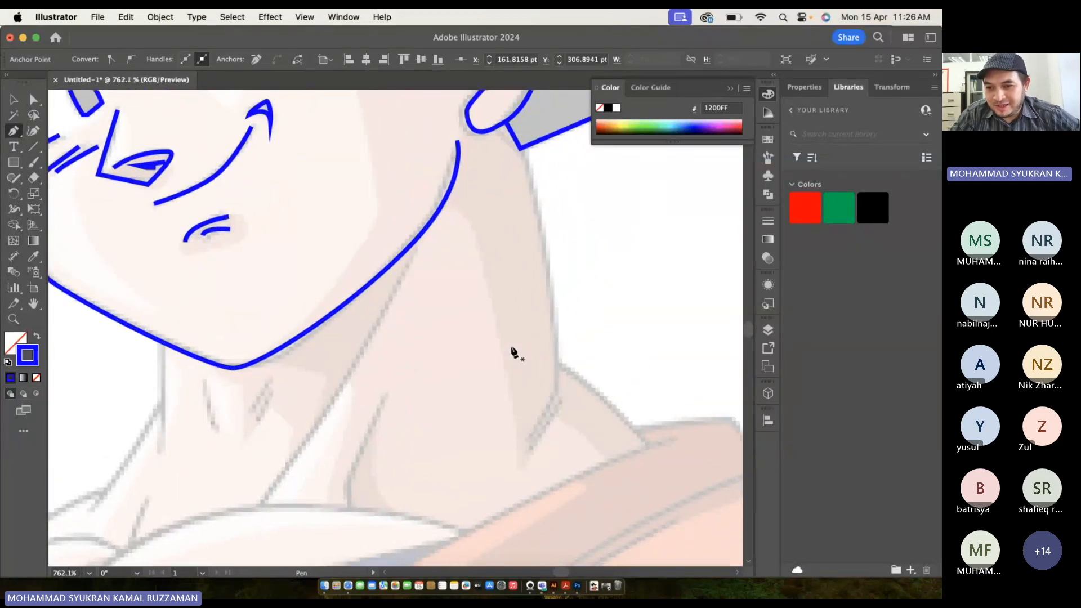
{"action": "left_click", "coordinate": [521, 149]}
{"action": "left_click", "coordinate": [560, 368]}
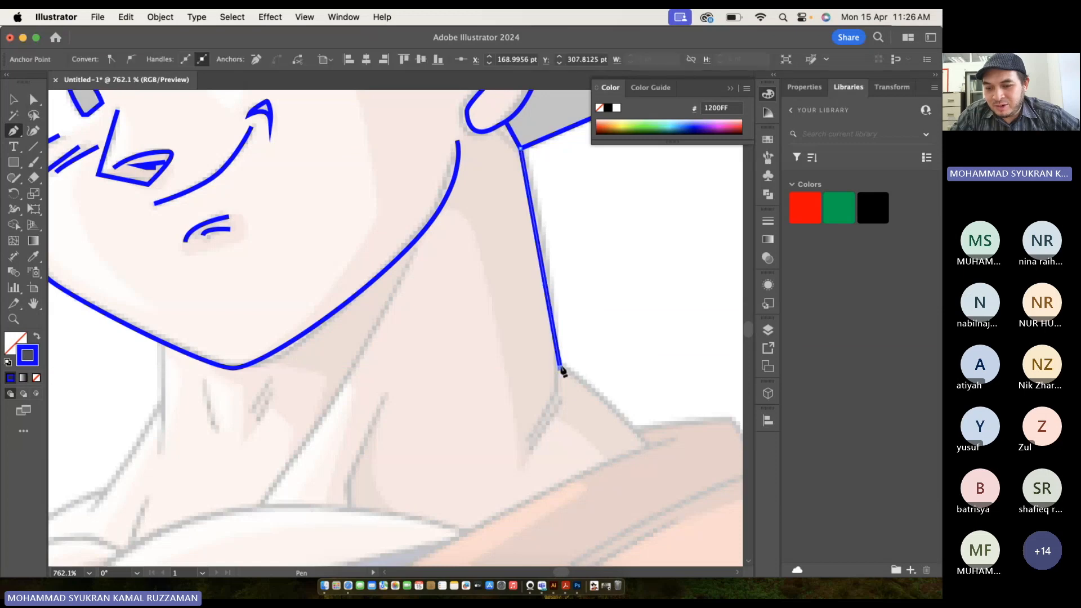
{"action": "left_click", "coordinate": [646, 445]}
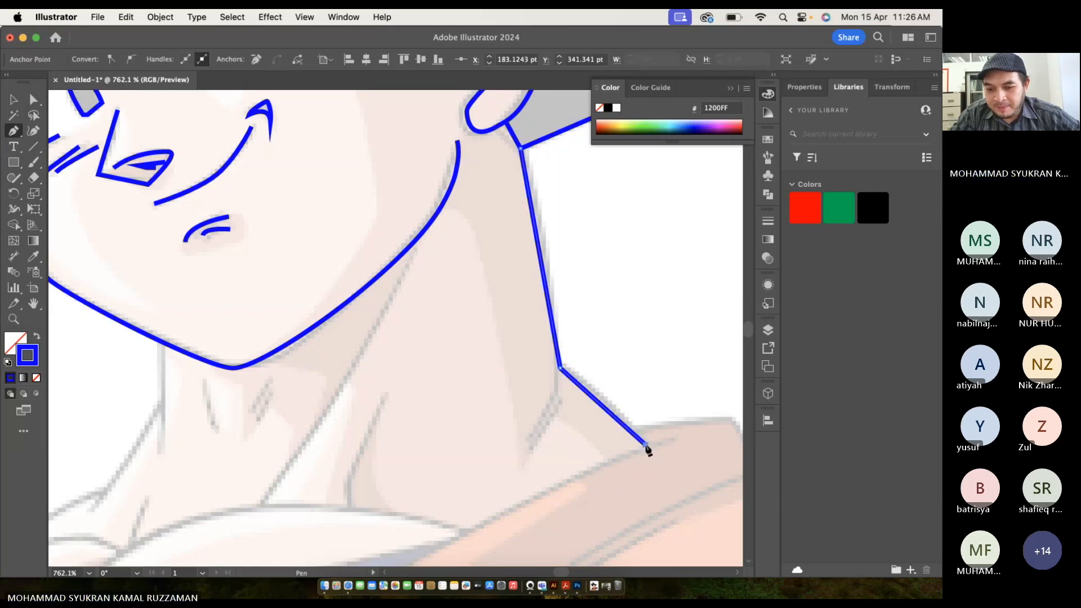
{"action": "key", "text": "super+z"}
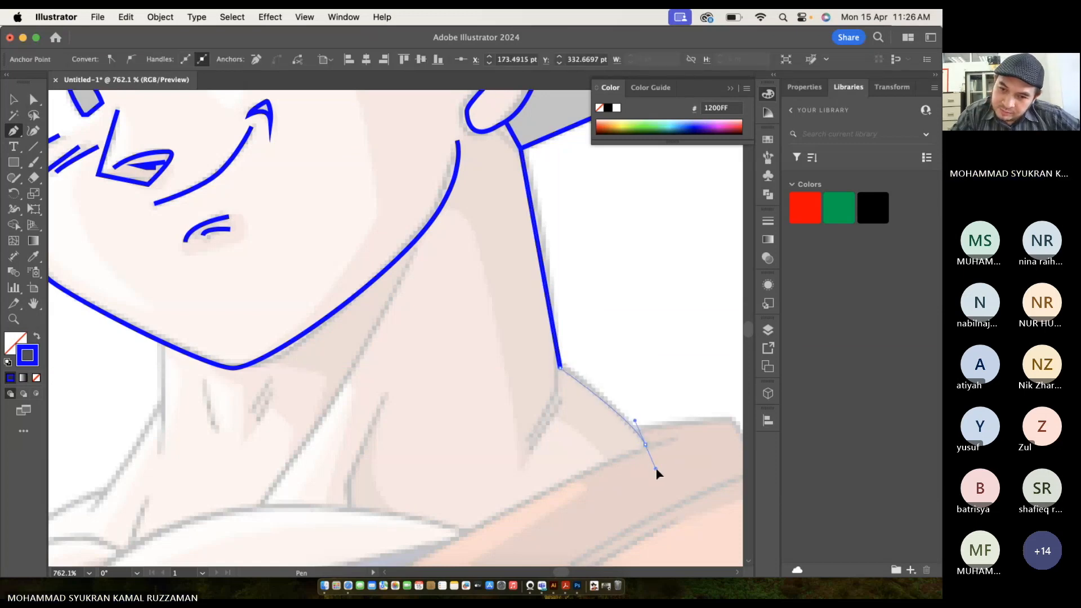
{"action": "left_click_drag", "start_coordinate": [657, 469], "coordinate": [657, 471]}
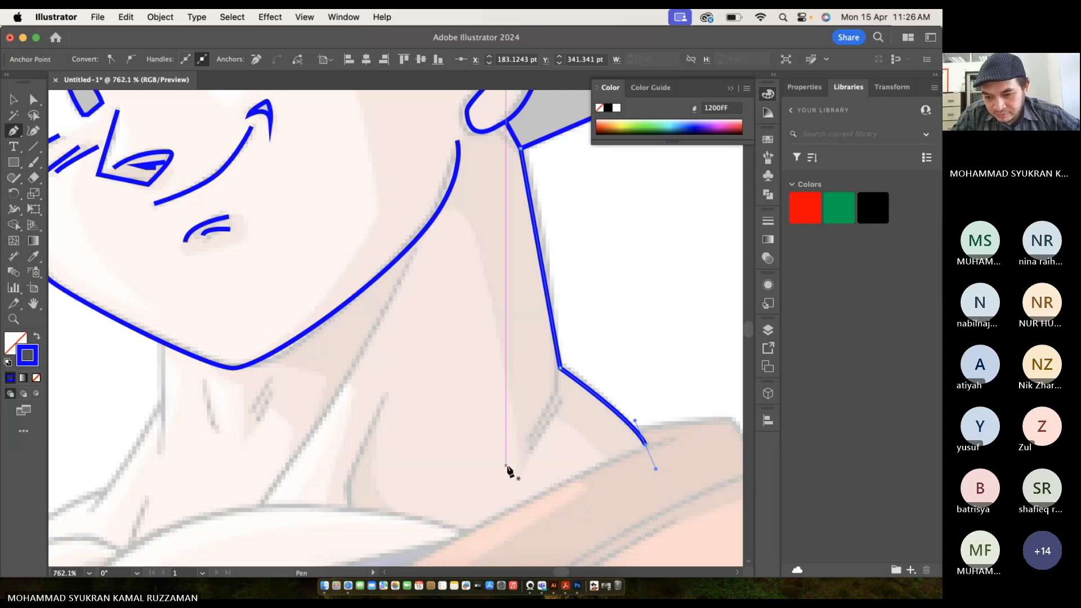
Draw two short slanted crease lines with the Pen tool at the corner where the neck meets the shoulder.
{"action": "left_click", "coordinate": [530, 440]}
{"action": "left_click", "coordinate": [561, 368]}
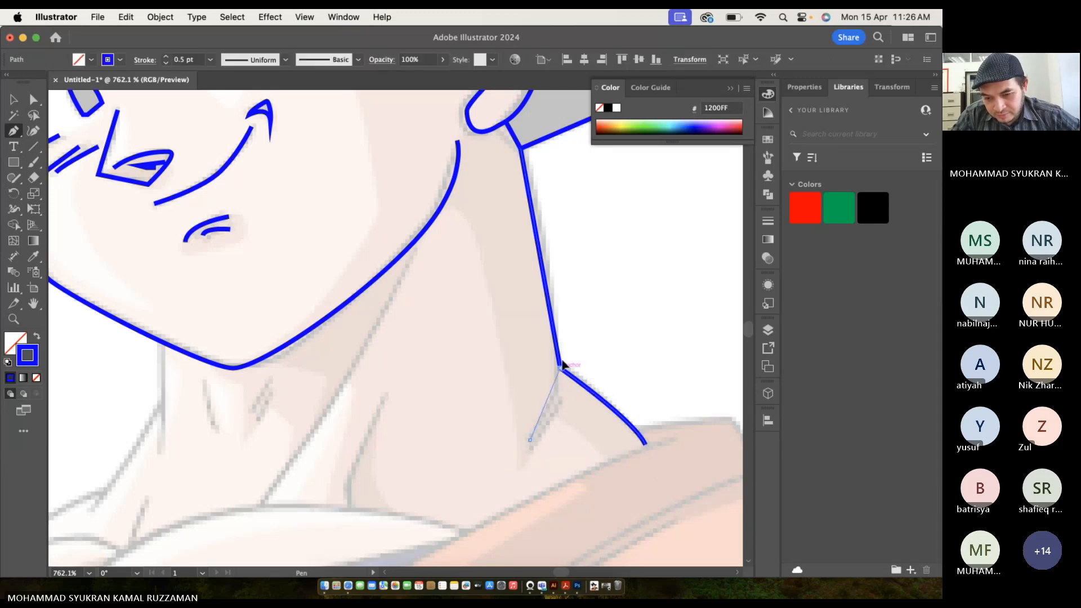
{"action": "left_click", "coordinate": [562, 366]}
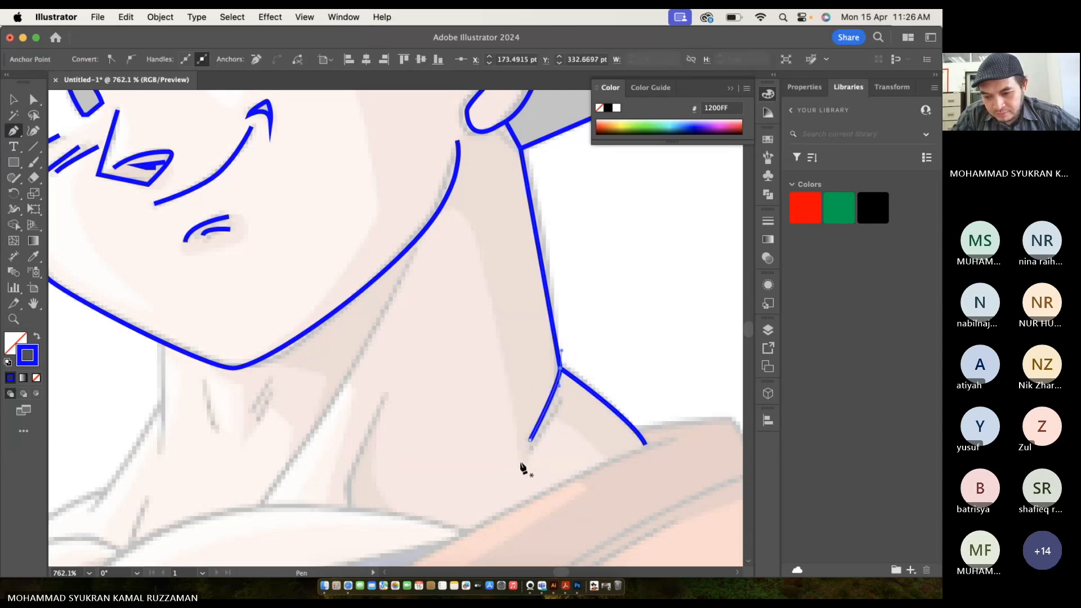
{"action": "left_click", "coordinate": [525, 462]}
{"action": "left_click", "coordinate": [564, 398]}
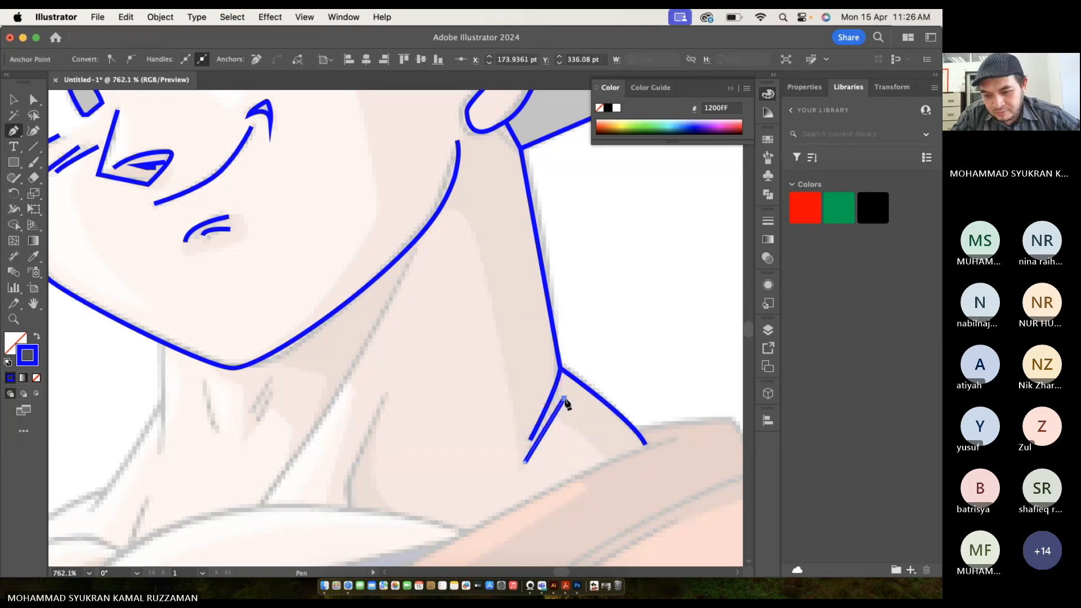
{"action": "scroll", "coordinate": [567, 404], "scroll_direction": "left", "scroll_amount": 4}
{"action": "scroll", "coordinate": [567, 403], "scroll_direction": "down", "scroll_amount": 1}
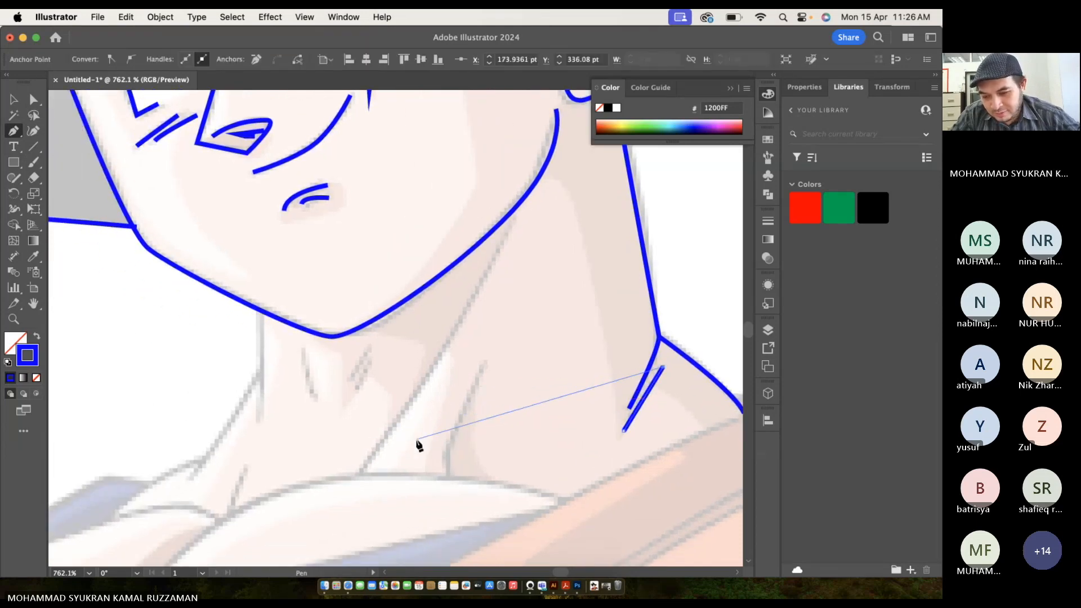
{"action": "key", "text": "Escape"}
Trace the long neck muscle line from the collarbone up to the jawline, curving its upper end.
{"action": "left_click", "coordinate": [359, 472]}
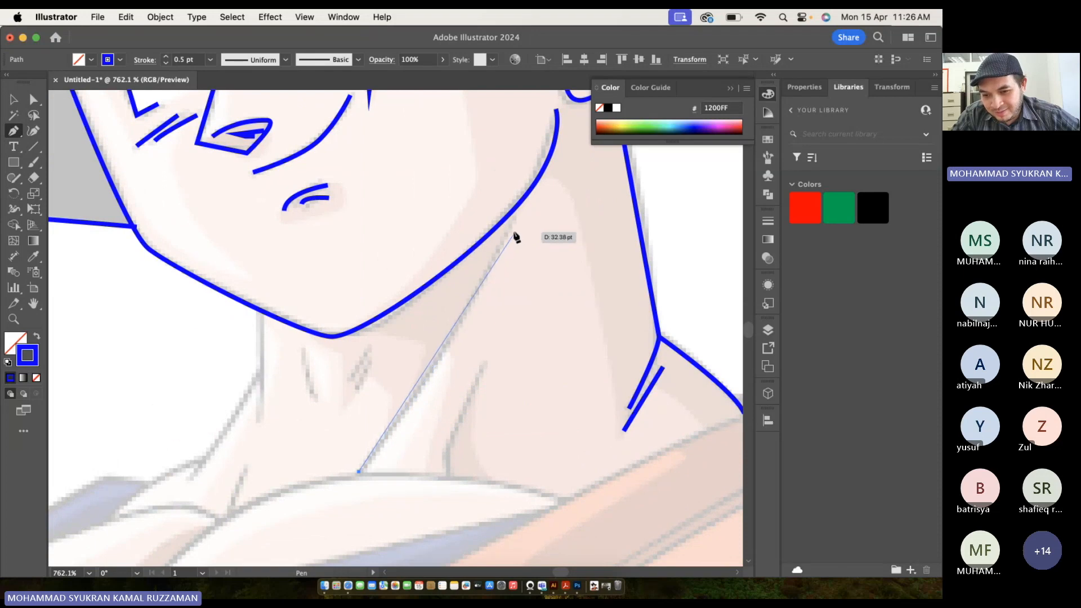
{"action": "left_click_drag", "start_coordinate": [510, 227], "coordinate": [518, 169]}
{"action": "scroll", "coordinate": [519, 172], "scroll_direction": "left", "scroll_amount": 3}
{"action": "scroll", "coordinate": [518, 172], "scroll_direction": "down", "scroll_amount": 1}
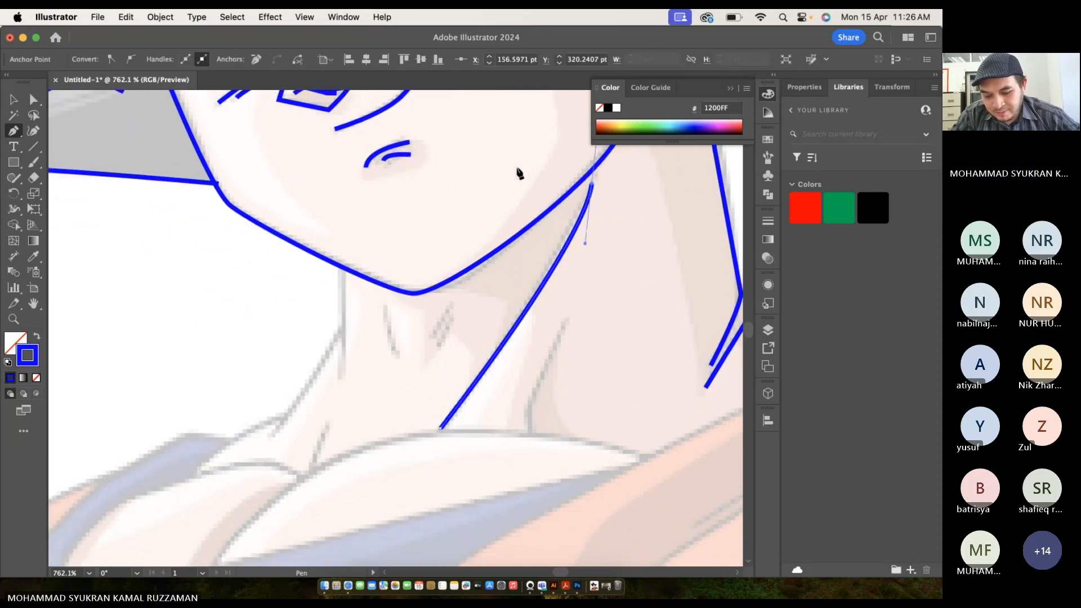
{"action": "key", "text": "\\"}
{"action": "left_click", "coordinate": [518, 172]}
{"action": "left_click", "coordinate": [438, 346]}
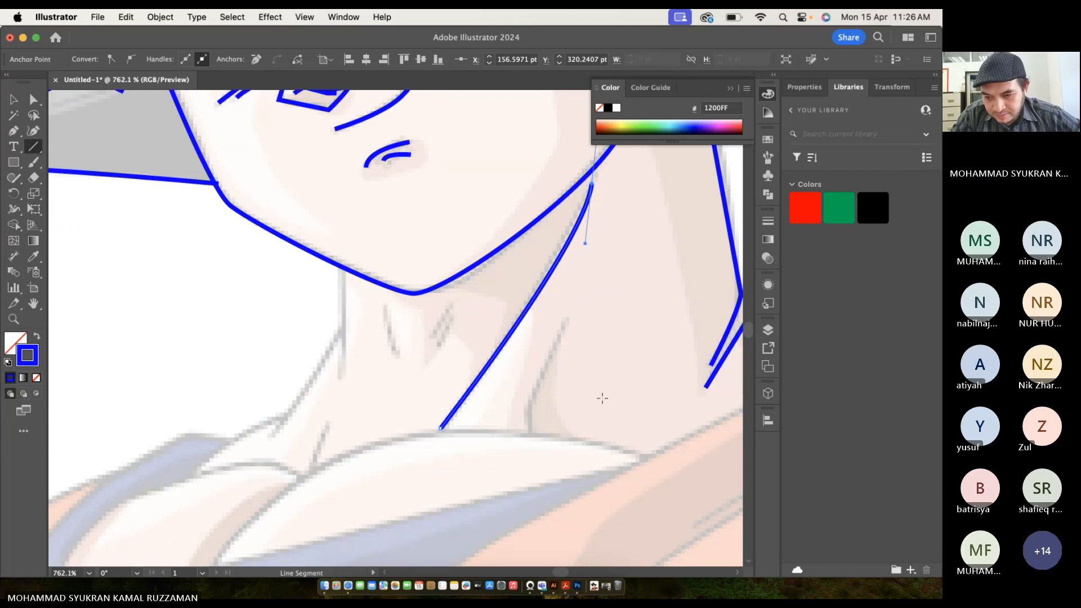
{"action": "scroll", "coordinate": [653, 307], "scroll_direction": "down", "scroll_amount": 5}
{"action": "key", "text": "p"}
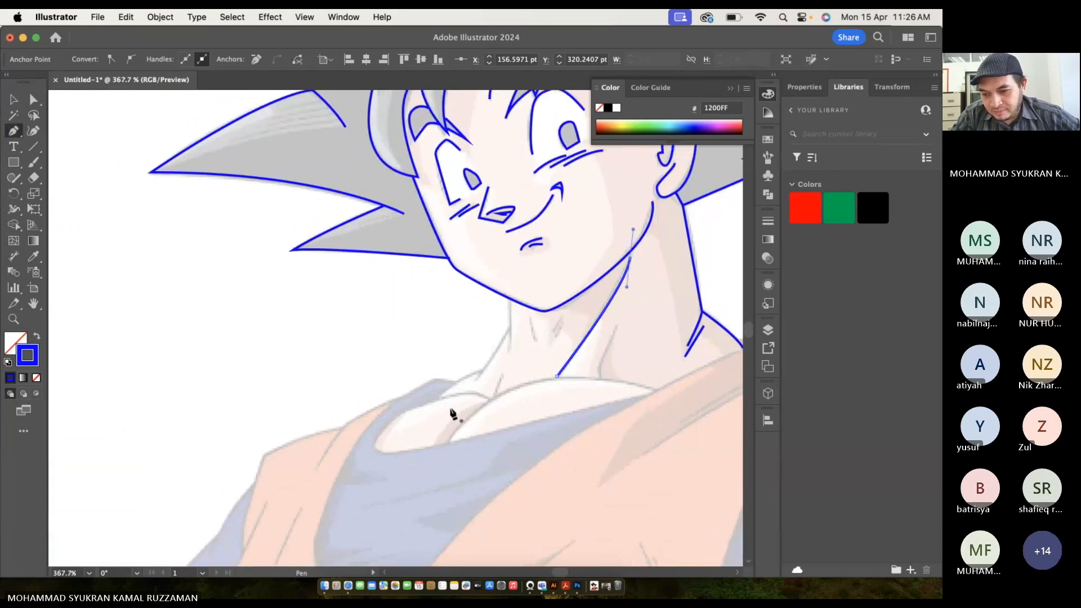
Trace the opposite neck edge with a downward curve from the jawline and a second curve branching off toward the shoulder.
{"action": "scroll", "coordinate": [452, 415], "scroll_direction": "up", "scroll_amount": 3}
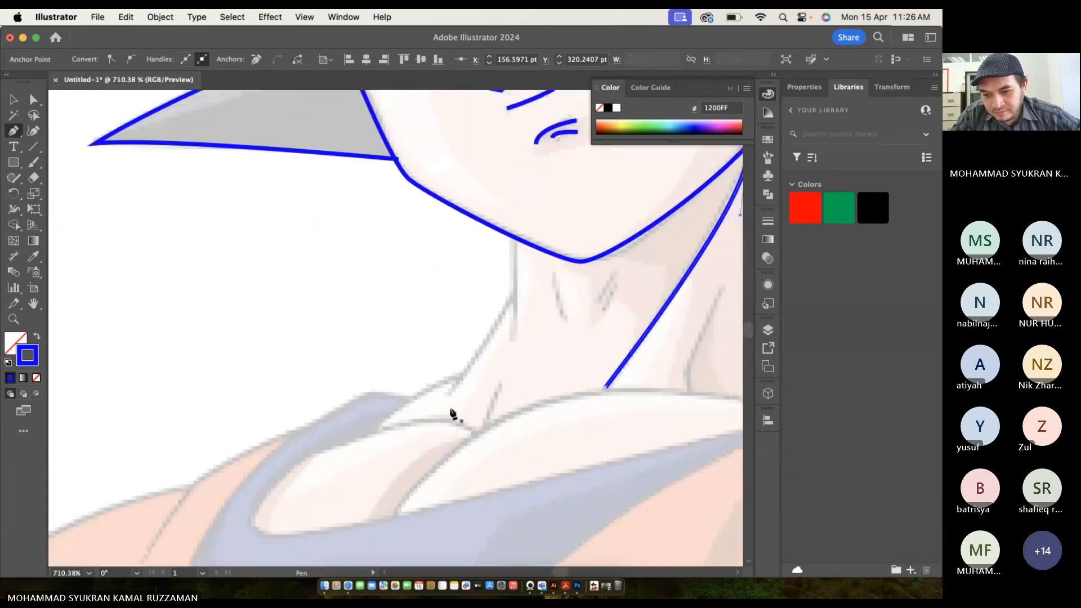
{"action": "left_click", "coordinate": [511, 237]}
{"action": "left_click_drag", "start_coordinate": [518, 332], "coordinate": [511, 346]}
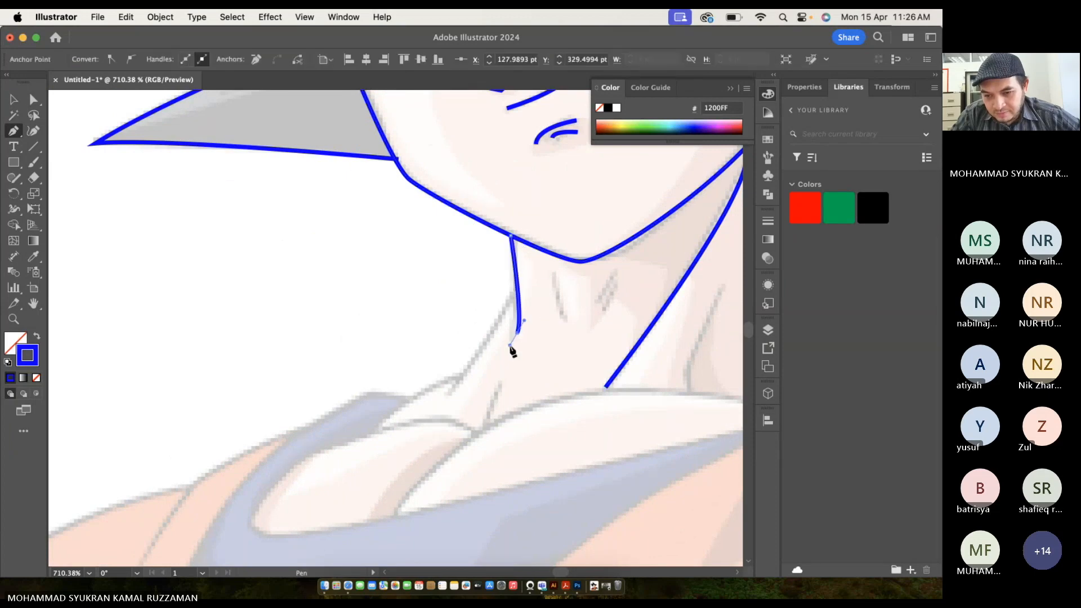
{"action": "left_click", "coordinate": [514, 294]}
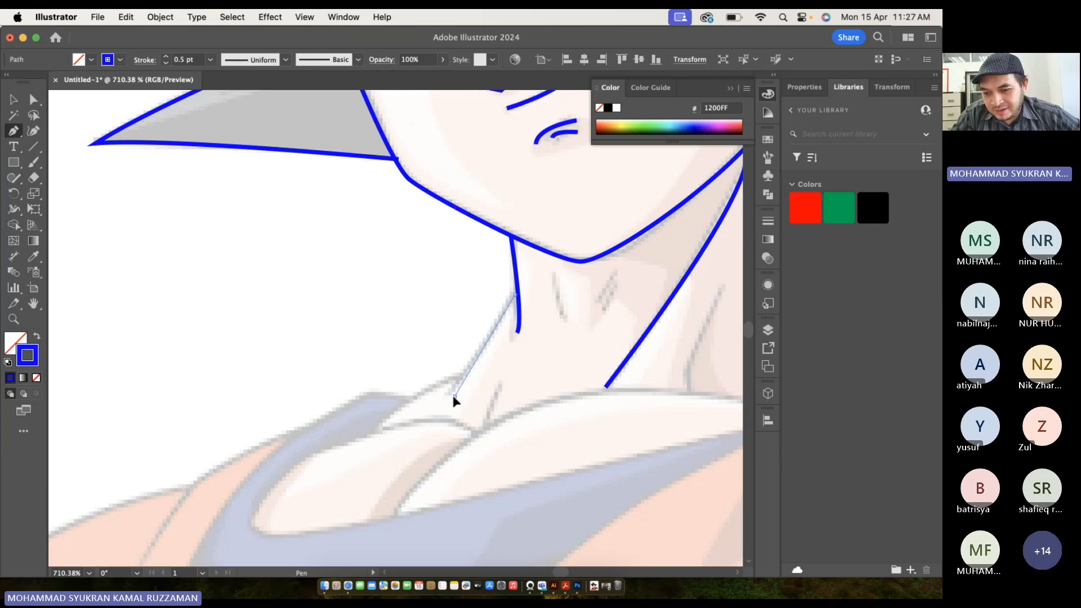
{"action": "left_click_drag", "start_coordinate": [454, 396], "coordinate": [440, 405]}
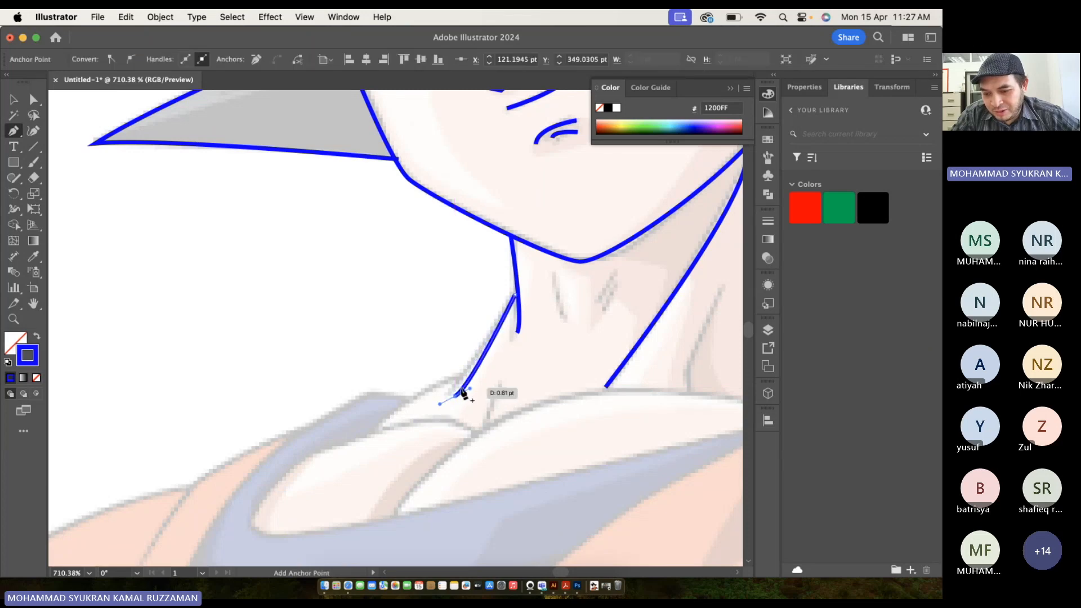
{"action": "scroll", "coordinate": [455, 397], "scroll_direction": "up", "scroll_amount": 3}
{"action": "key", "text": "super+z"}
{"action": "left_click_drag", "start_coordinate": [435, 400], "coordinate": [385, 423]}
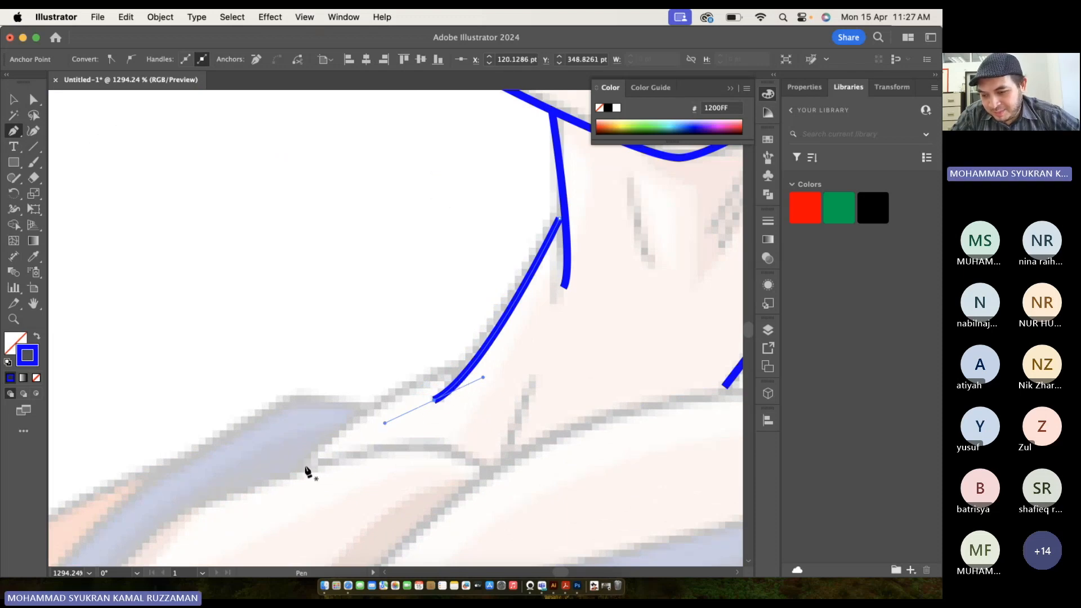
Trace the shoulder slope beside the neck and the collarbone curve beneath it, extending the latter along the shirt's neckline.
{"action": "left_click_drag", "start_coordinate": [468, 369], "coordinate": [520, 365]}
{"action": "scroll", "coordinate": [521, 368], "scroll_direction": "down", "scroll_amount": 5}
{"action": "scroll", "coordinate": [522, 367], "scroll_direction": "left", "scroll_amount": 4}
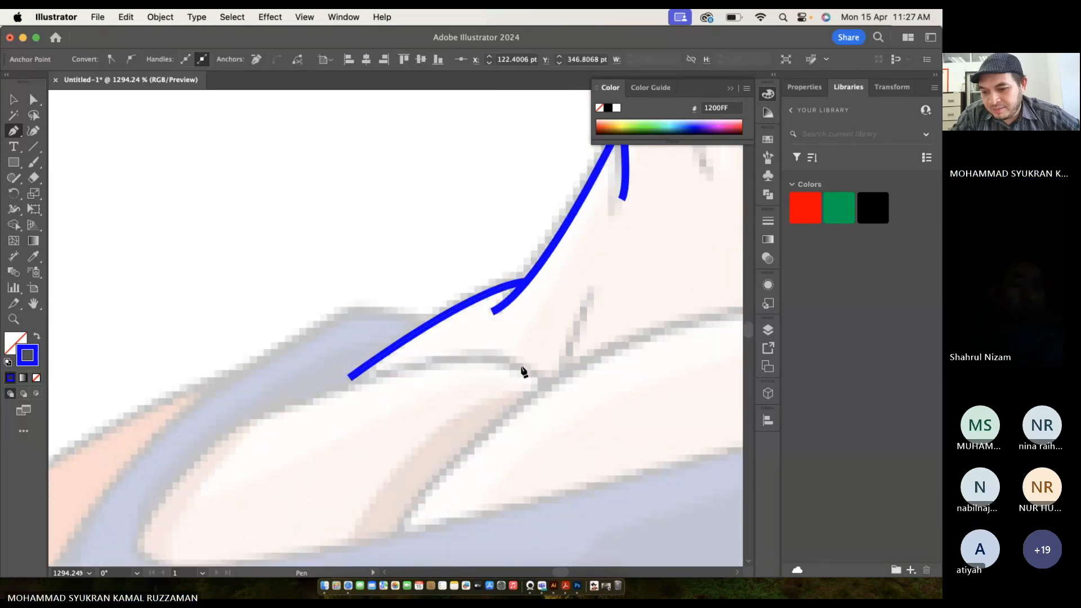
{"action": "left_click", "coordinate": [572, 367]}
{"action": "left_click_drag", "start_coordinate": [367, 367], "coordinate": [290, 410]}
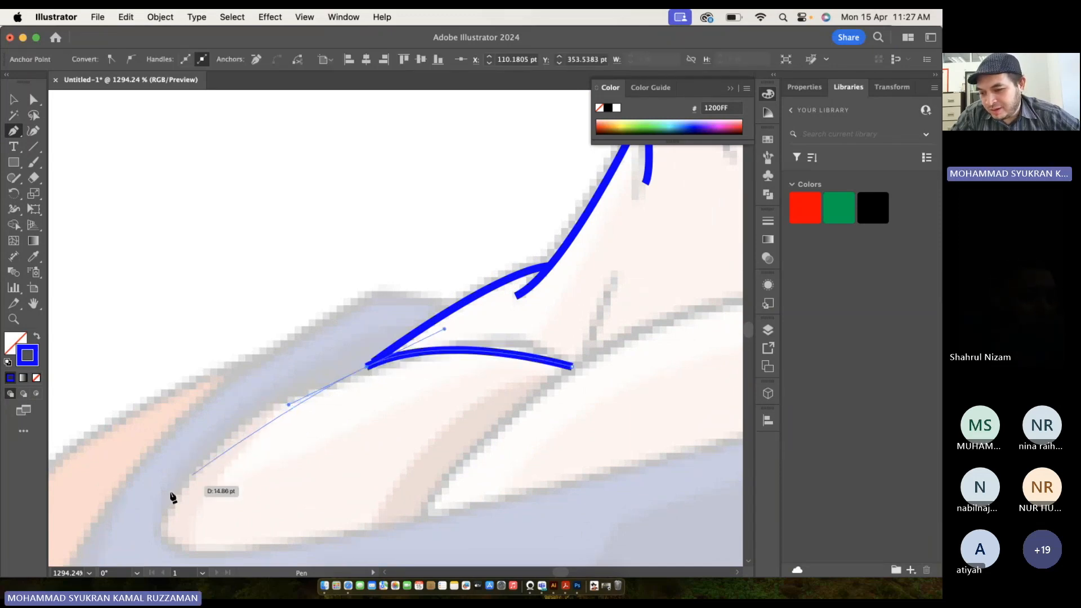
{"action": "left_click", "coordinate": [261, 406]}
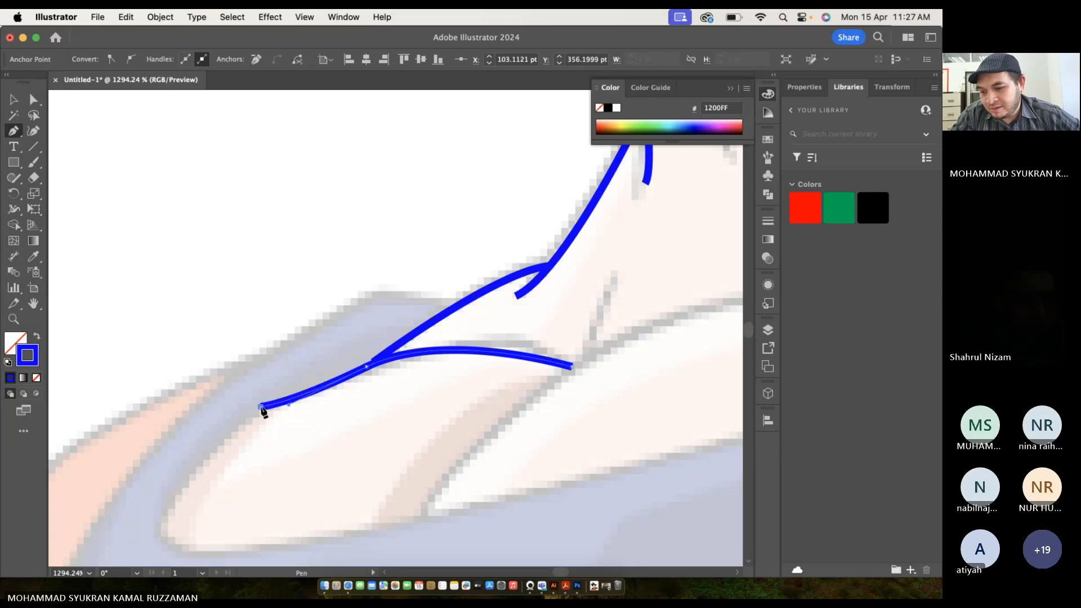
Trace the large collarbone curve from the shirt's neckline over the base of the neck to the opposite collar as one Pen path.
{"action": "scroll", "coordinate": [263, 412], "scroll_direction": "right", "scroll_amount": 5}
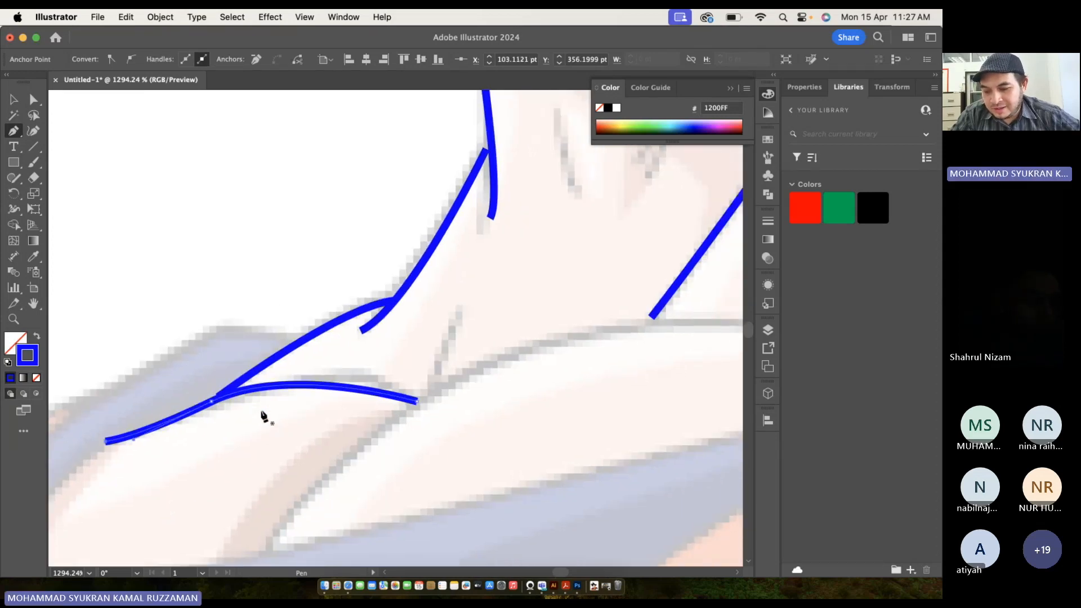
{"action": "scroll", "coordinate": [303, 416], "scroll_direction": "down", "scroll_amount": 2}
{"action": "left_click", "coordinate": [268, 518]}
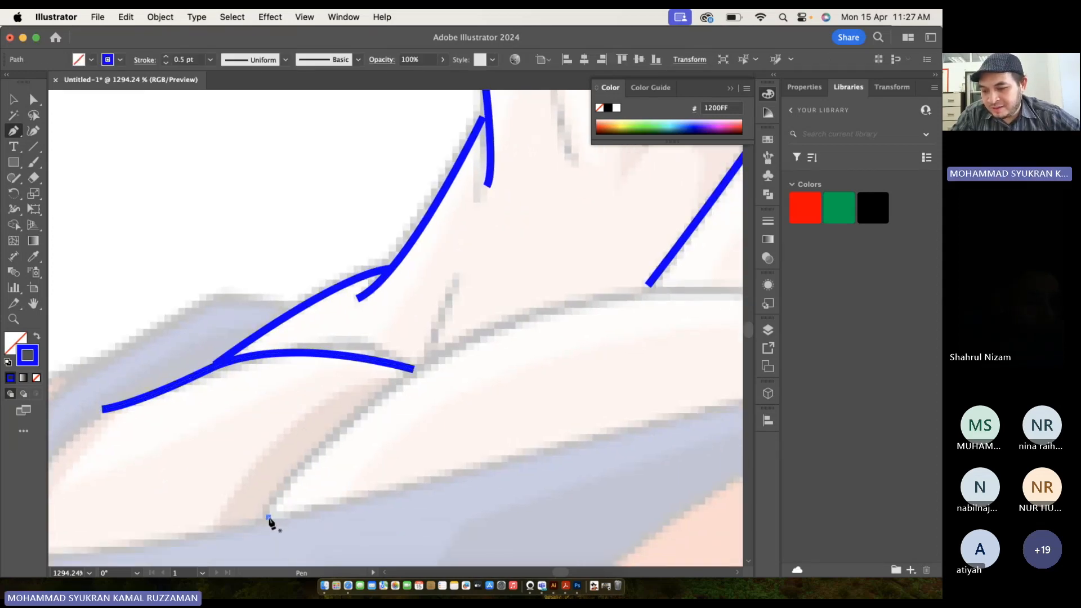
{"action": "left_click", "coordinate": [463, 343]}
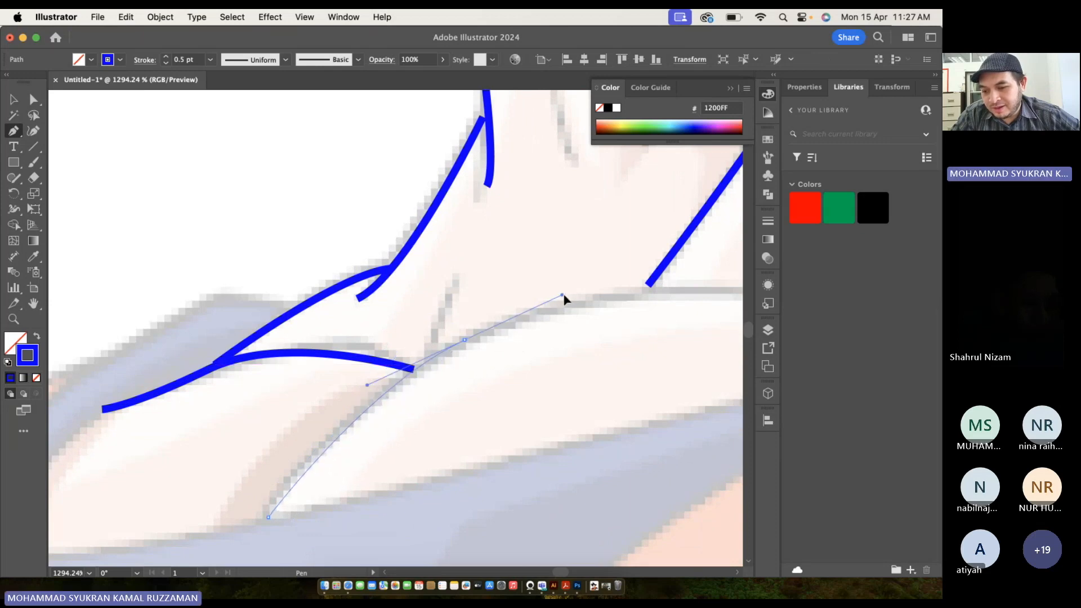
{"action": "scroll", "coordinate": [570, 302], "scroll_direction": "right", "scroll_amount": 5}
{"action": "scroll", "coordinate": [569, 301], "scroll_direction": "up", "scroll_amount": 1}
{"action": "scroll", "coordinate": [571, 303], "scroll_direction": "right", "scroll_amount": 4}
{"action": "scroll", "coordinate": [571, 303], "scroll_direction": "up", "scroll_amount": 1}
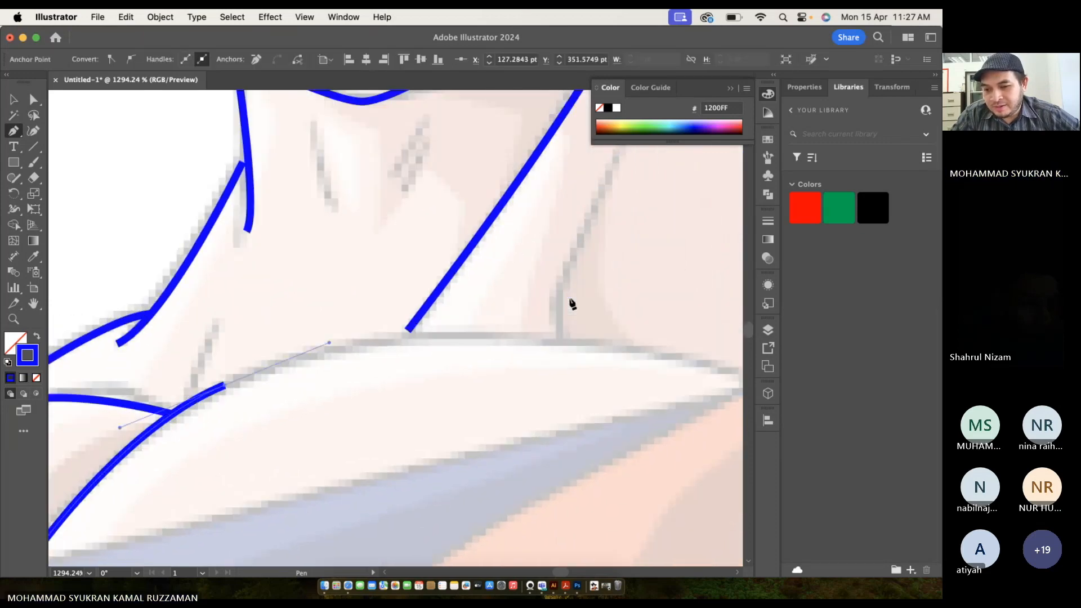
{"action": "left_click_drag", "start_coordinate": [459, 340], "coordinate": [465, 340]}
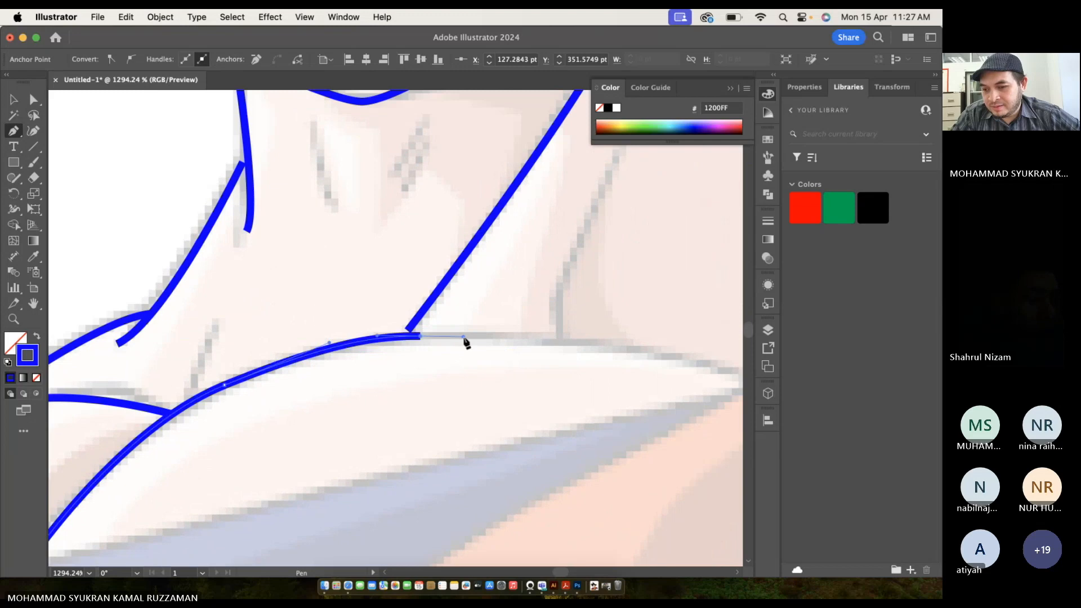
{"action": "scroll", "coordinate": [466, 342], "scroll_direction": "right", "scroll_amount": 4}
{"action": "scroll", "coordinate": [466, 342], "scroll_direction": "up", "scroll_amount": 1}
{"action": "left_click", "coordinate": [661, 390]}
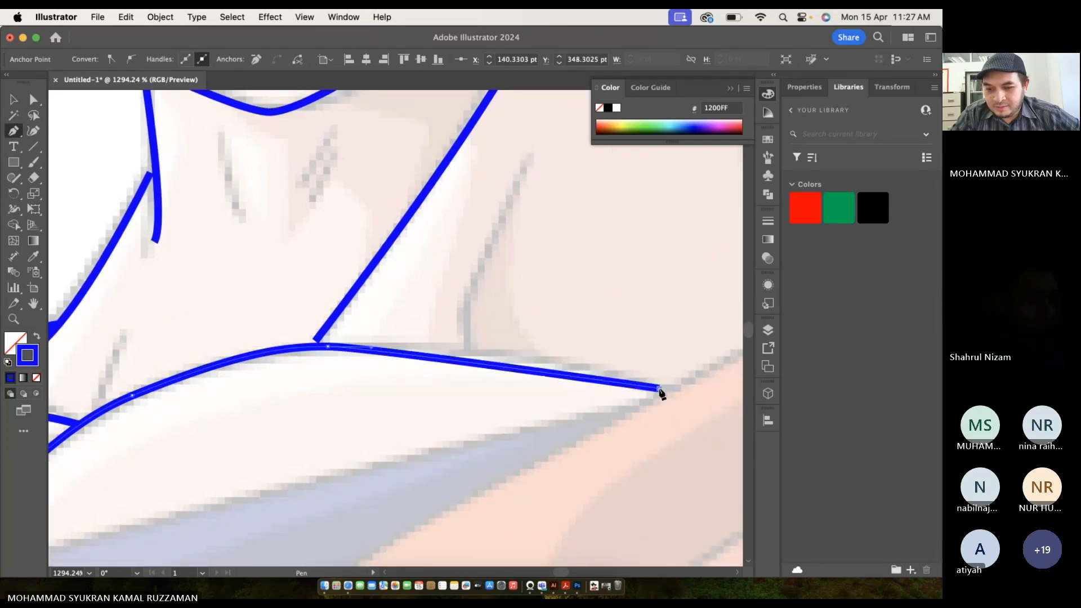
{"action": "left_click_drag", "start_coordinate": [661, 392], "coordinate": [727, 422]}
{"action": "scroll", "coordinate": [727, 422], "scroll_direction": "down", "scroll_amount": 3}
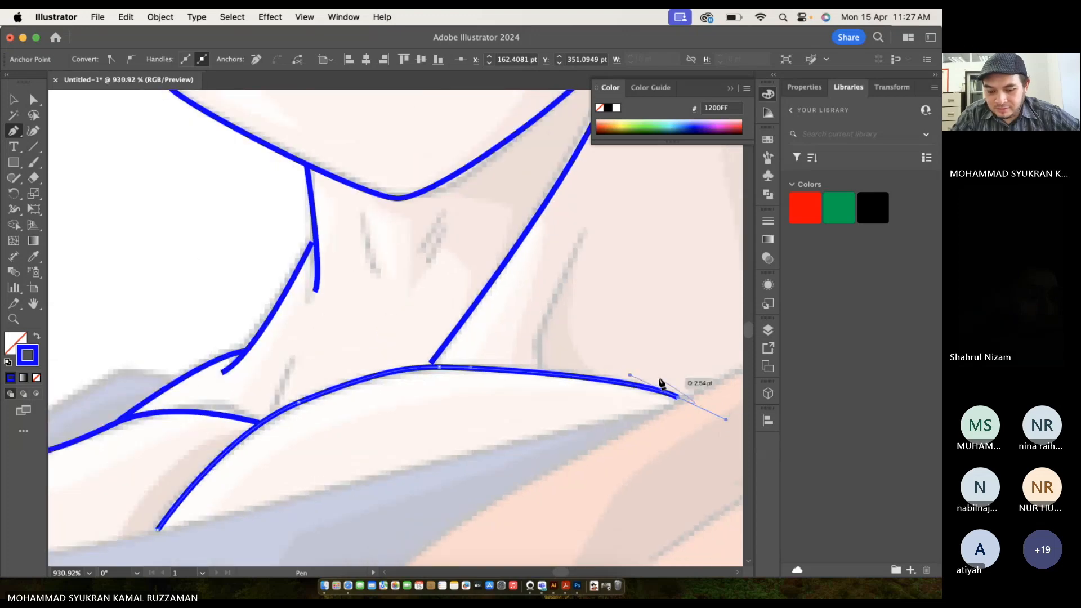
Trace the angled crease on the neck beside the long muscle line, bending it down to the collarbone curve.
{"action": "scroll", "coordinate": [661, 380], "scroll_direction": "up", "scroll_amount": 3}
{"action": "key", "text": "Escape"}
{"action": "left_click", "coordinate": [550, 160]}
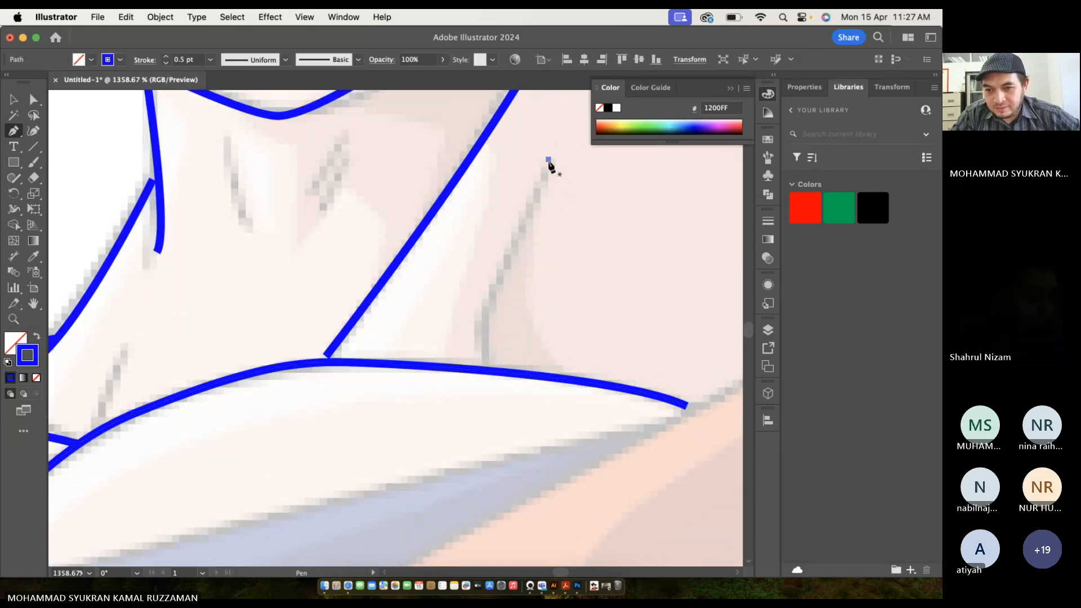
{"action": "left_click", "coordinate": [477, 321]}
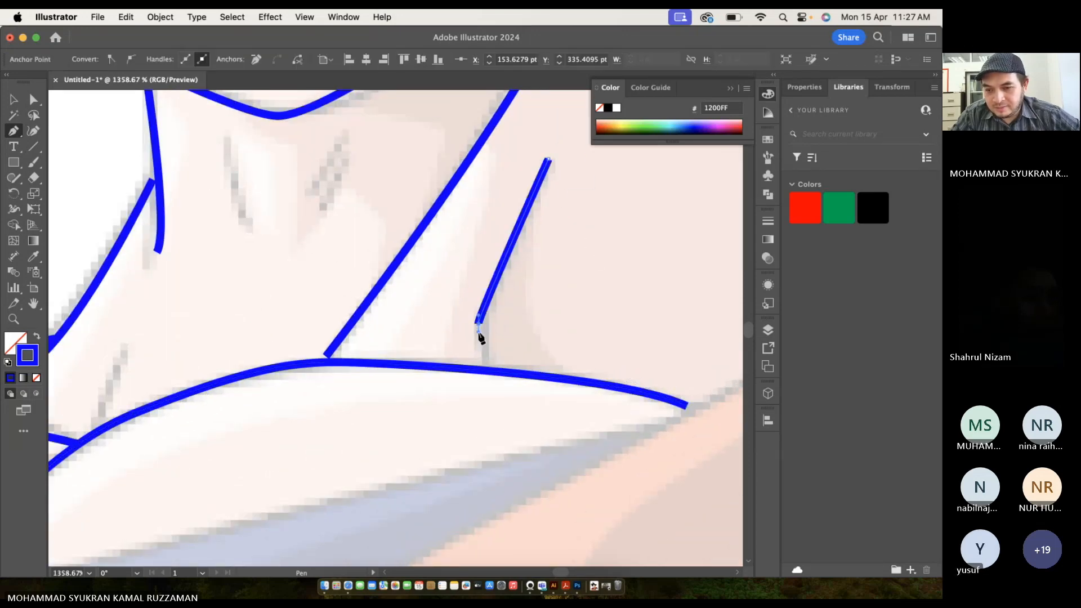
{"action": "left_click", "coordinate": [491, 370]}
{"action": "scroll", "coordinate": [492, 373], "scroll_direction": "down", "scroll_amount": 3}
{"action": "scroll", "coordinate": [492, 373], "scroll_direction": "down", "scroll_amount": 2}
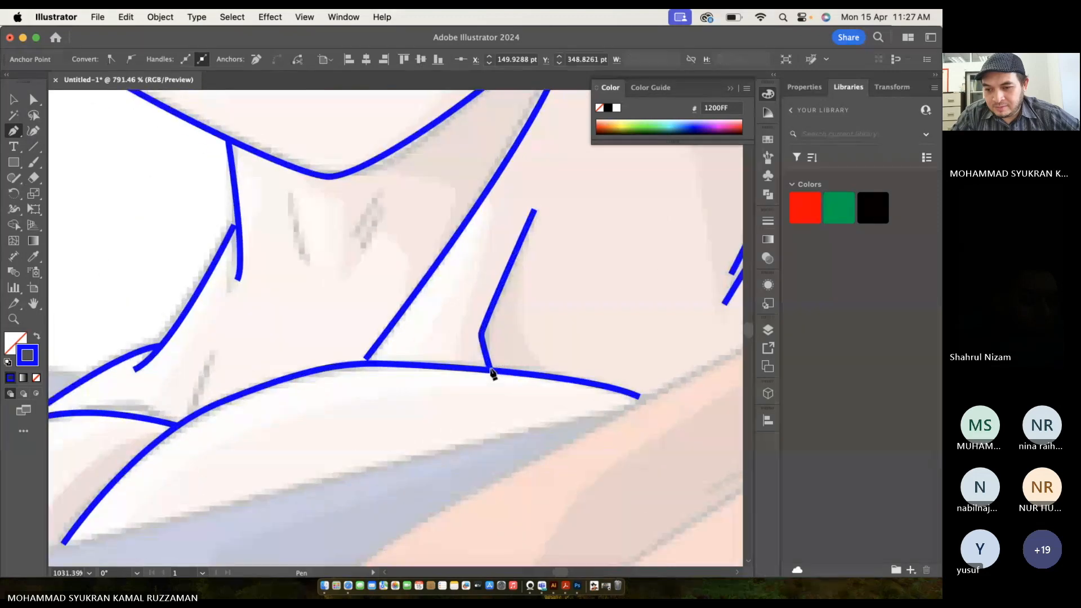
{"action": "key", "text": "XF86AudioRaiseVolume"}
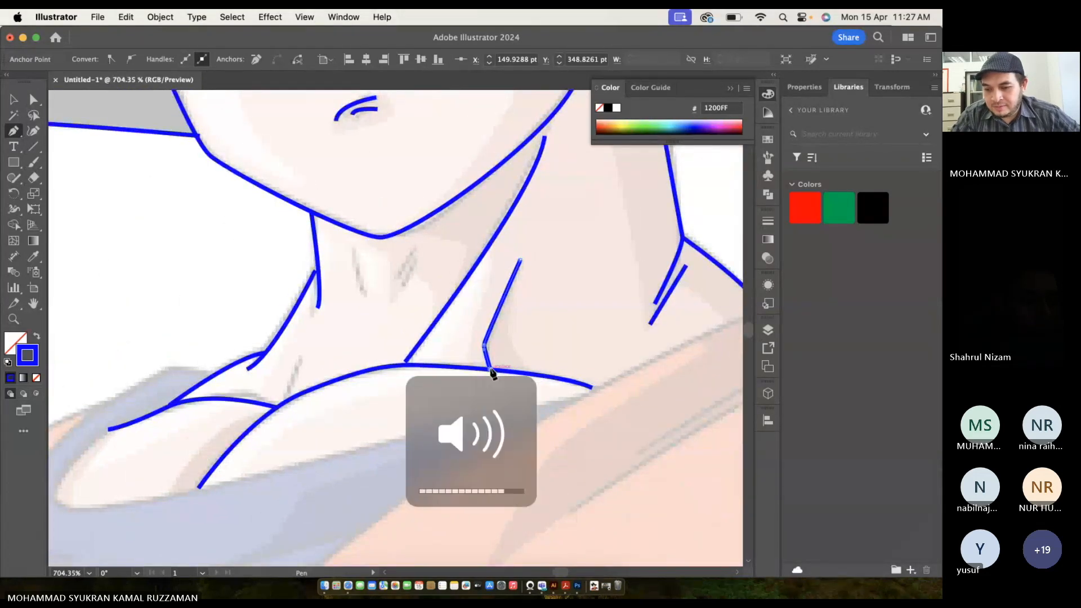
Trace the back of the orange collar from the neck's shoulder slope, rounding it down to the top of the shoulder.
{"action": "scroll", "coordinate": [524, 248], "scroll_direction": "right", "scroll_amount": 8}
{"action": "scroll", "coordinate": [524, 248], "scroll_direction": "down", "scroll_amount": 2}
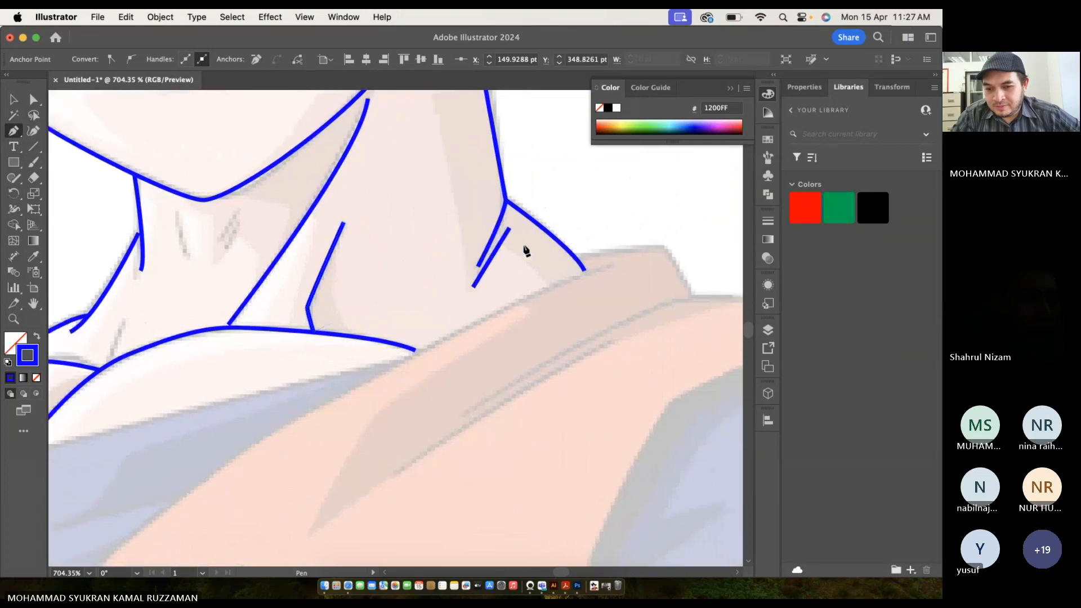
{"action": "scroll", "coordinate": [555, 254], "scroll_direction": "up", "scroll_amount": 5}
{"action": "key", "text": "Escape"}
{"action": "left_click", "coordinate": [539, 249]}
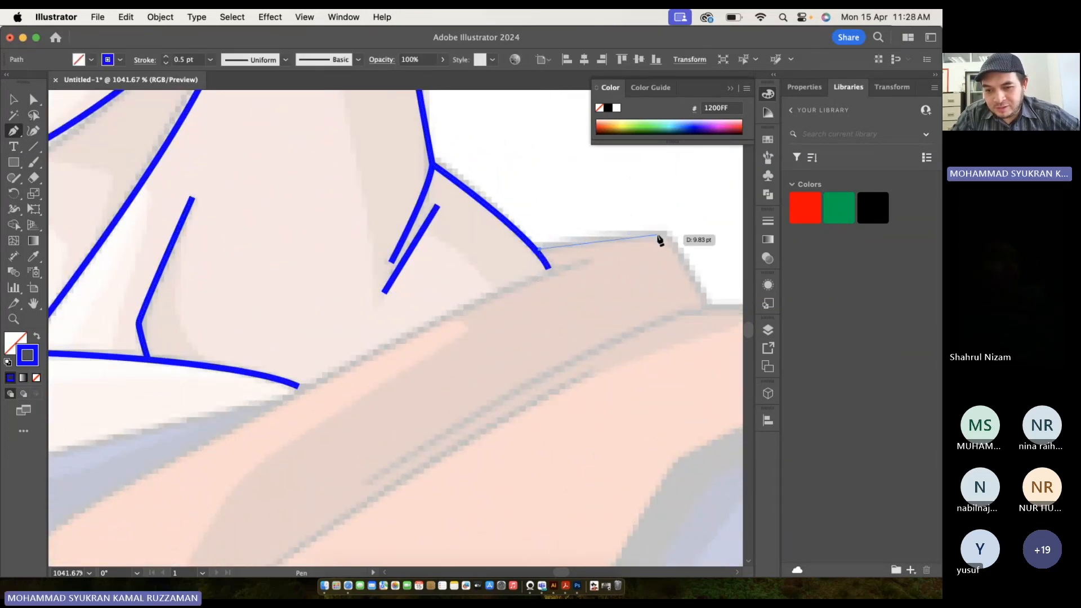
{"action": "left_click_drag", "start_coordinate": [688, 244], "coordinate": [688, 243]}
{"action": "left_click", "coordinate": [705, 308]}
{"action": "scroll", "coordinate": [705, 309], "scroll_direction": "right", "scroll_amount": 5}
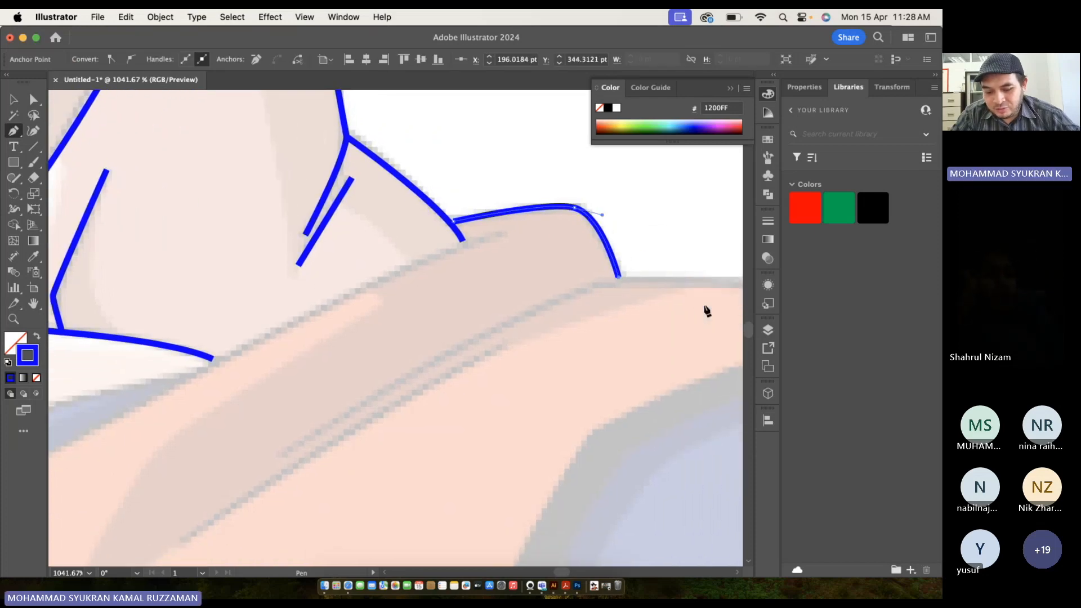
Trace the upper part of the orange collar's inner edge from behind the neck to the corner of the undershirt.
{"action": "scroll", "coordinate": [504, 233], "scroll_direction": "left", "scroll_amount": 3}
{"action": "scroll", "coordinate": [505, 232], "scroll_direction": "down", "scroll_amount": 2}
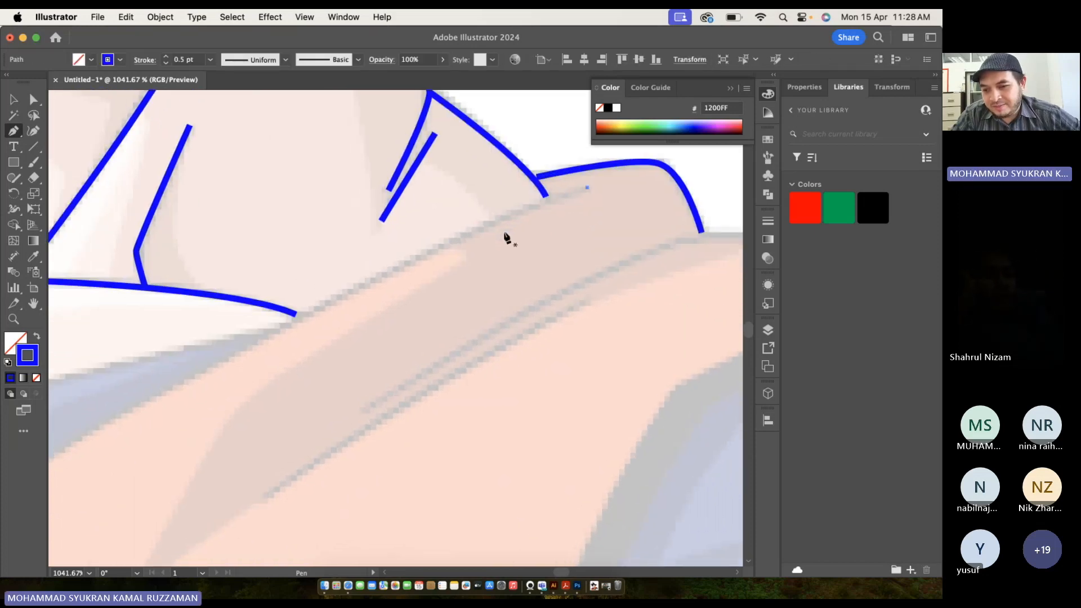
{"action": "left_click_drag", "start_coordinate": [233, 356], "coordinate": [188, 396]}
{"action": "scroll", "coordinate": [189, 397], "scroll_direction": "left", "scroll_amount": 4}
{"action": "scroll", "coordinate": [189, 397], "scroll_direction": "down", "scroll_amount": 2}
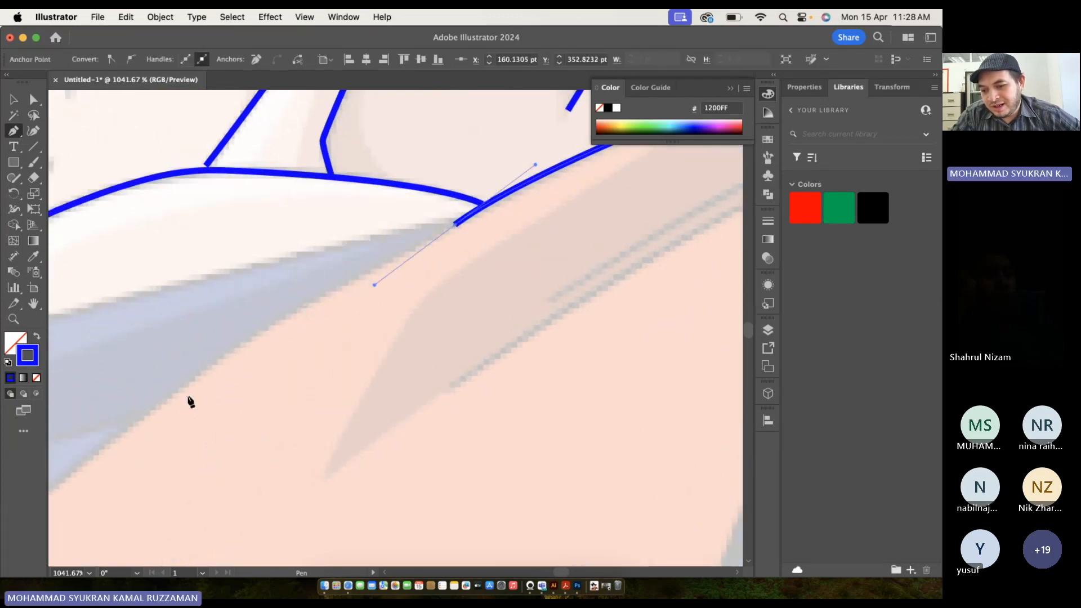
{"action": "scroll", "coordinate": [188, 397], "scroll_direction": "up", "scroll_amount": 3}
{"action": "scroll", "coordinate": [189, 396], "scroll_direction": "right", "scroll_amount": 3}
{"action": "scroll", "coordinate": [189, 400], "scroll_direction": "up", "scroll_amount": 1}
{"action": "scroll", "coordinate": [603, 241], "scroll_direction": "up", "scroll_amount": 3}
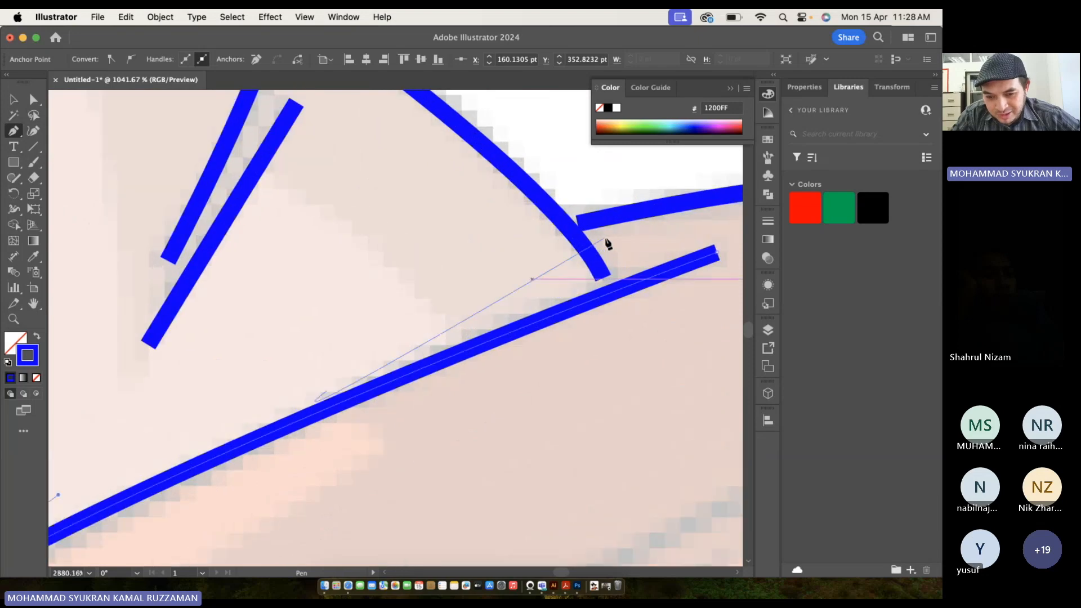
{"action": "scroll", "coordinate": [604, 281], "scroll_direction": "down", "scroll_amount": 4}
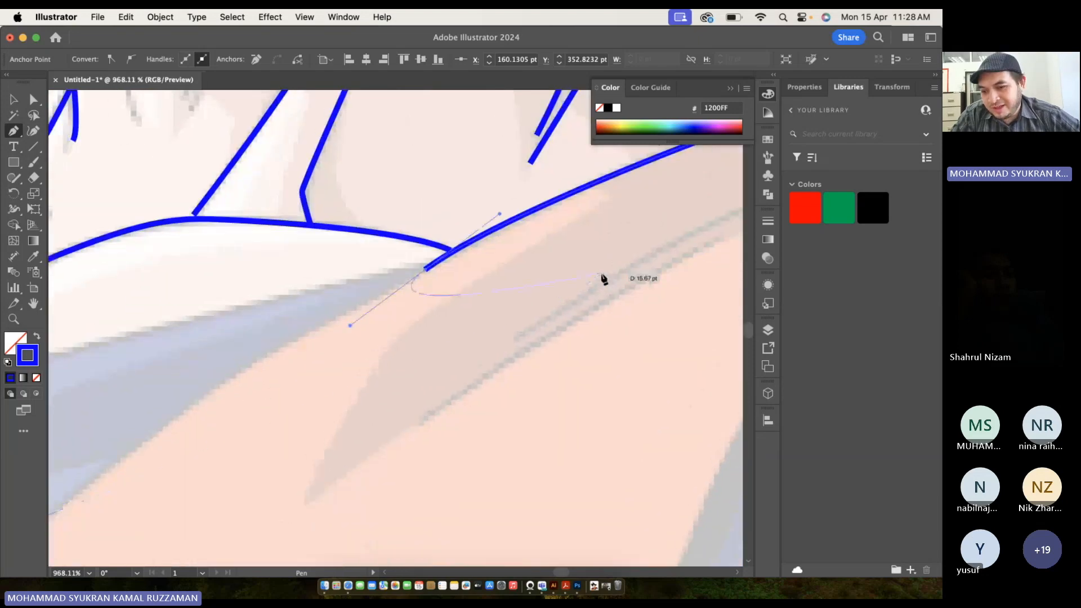
Continue the collar's inner edge in a long curve along the undershirt down to the point of the V opening.
{"action": "scroll", "coordinate": [603, 277], "scroll_direction": "down", "scroll_amount": 3}
{"action": "scroll", "coordinate": [604, 278], "scroll_direction": "down", "scroll_amount": 3}
{"action": "scroll", "coordinate": [603, 277], "scroll_direction": "left", "scroll_amount": 1}
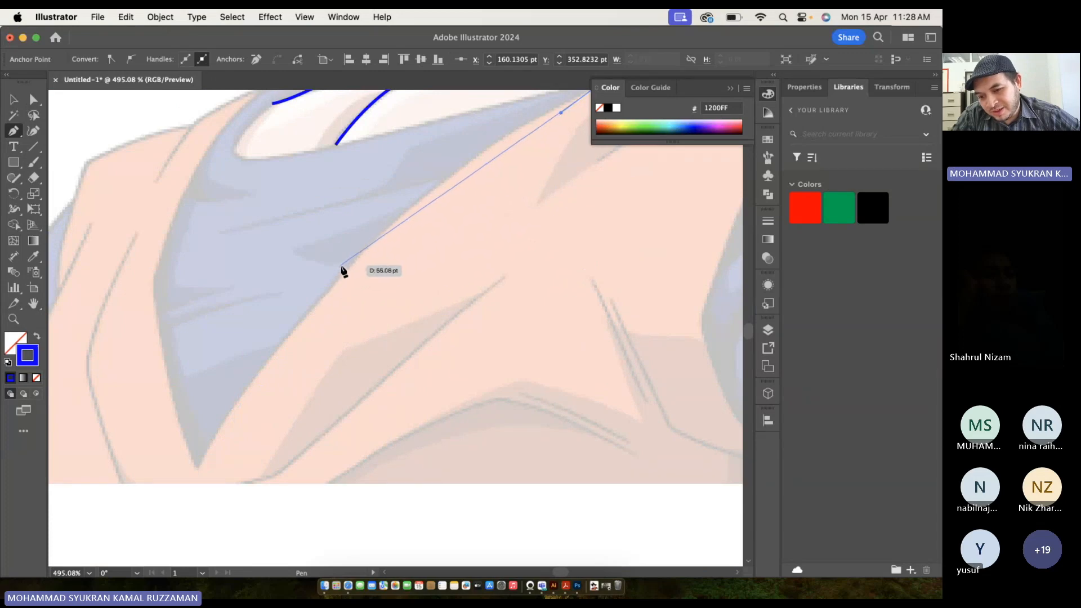
{"action": "left_click_drag", "start_coordinate": [343, 268], "coordinate": [265, 367]}
{"action": "left_click", "coordinate": [200, 464]}
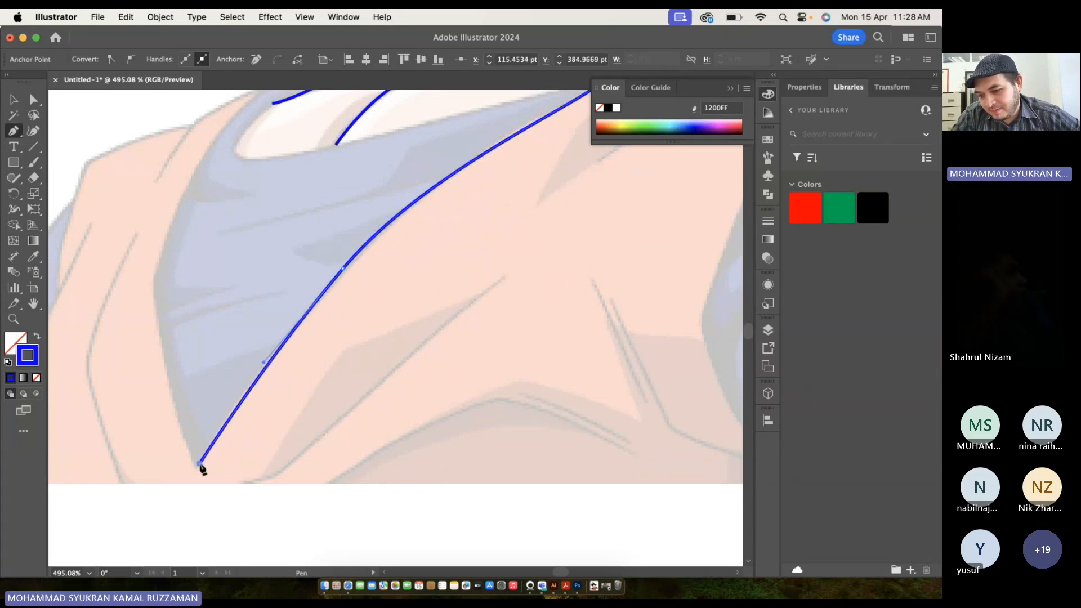
Continue the path from the V point up the opposite collar edge, curving it toward the shoulder.
{"action": "scroll", "coordinate": [200, 467], "scroll_direction": "up", "scroll_amount": 3}
{"action": "scroll", "coordinate": [200, 467], "scroll_direction": "left", "scroll_amount": 2}
{"action": "left_click_drag", "start_coordinate": [202, 337], "coordinate": [202, 306]}
{"action": "scroll", "coordinate": [203, 305], "scroll_direction": "up", "scroll_amount": 4}
{"action": "scroll", "coordinate": [269, 282], "scroll_direction": "up", "scroll_amount": 4}
{"action": "left_click_drag", "start_coordinate": [298, 240], "coordinate": [346, 200]}
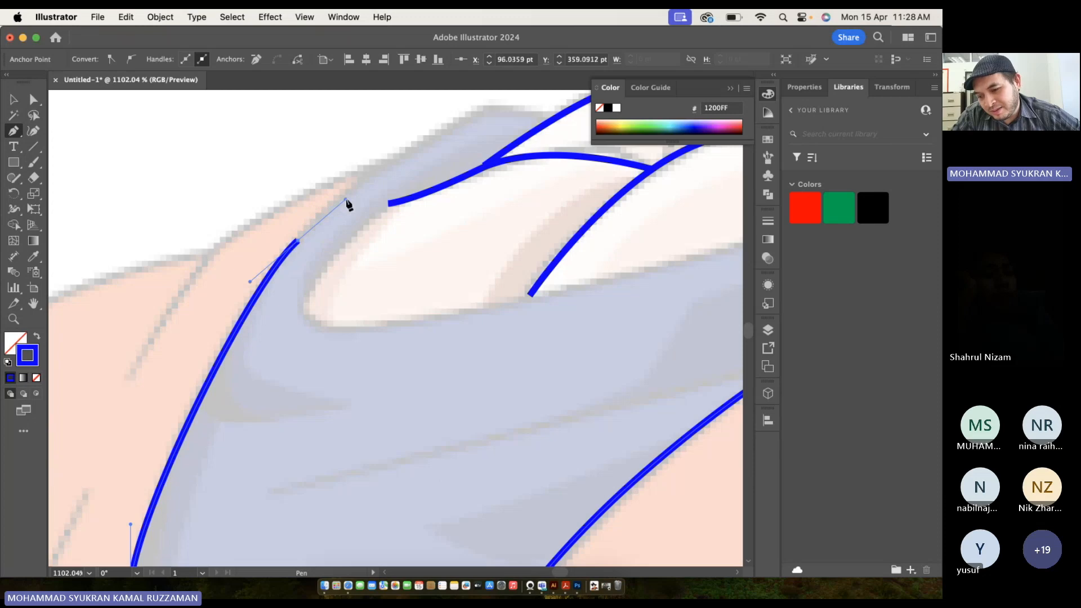
{"action": "scroll", "coordinate": [388, 167], "scroll_direction": "up", "scroll_amount": 3}
{"action": "scroll", "coordinate": [389, 168], "scroll_direction": "right", "scroll_amount": 2}
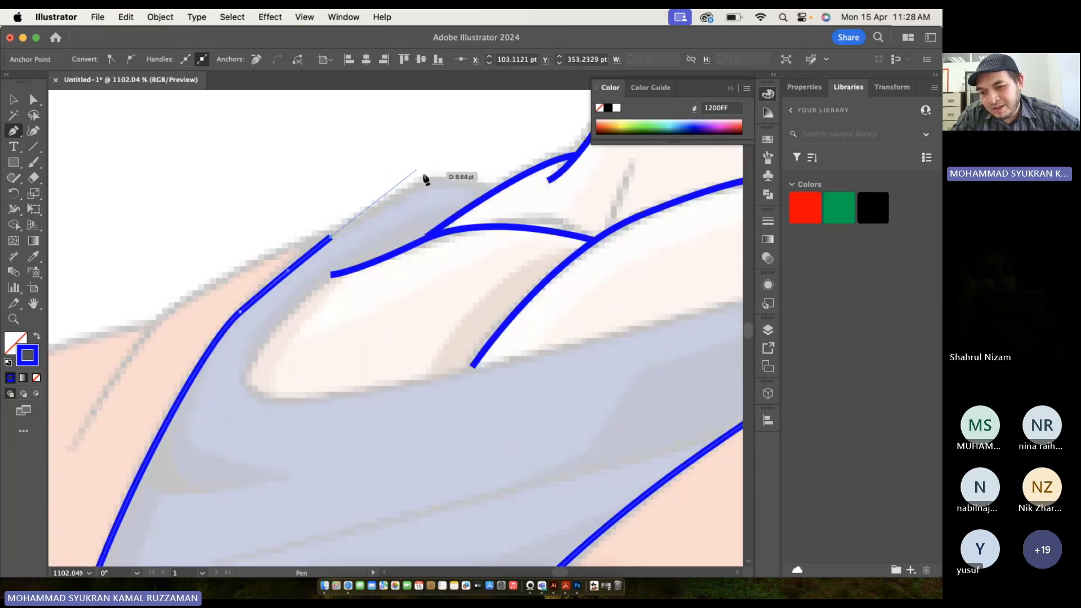
Trace the raised top of the undershirt collar and curve its end down to the shoulder slope, redoing that last curve.
{"action": "left_click", "coordinate": [435, 179]}
{"action": "left_click_drag", "start_coordinate": [493, 192], "coordinate": [496, 205]}
{"action": "scroll", "coordinate": [494, 201], "scroll_direction": "up", "scroll_amount": 4}
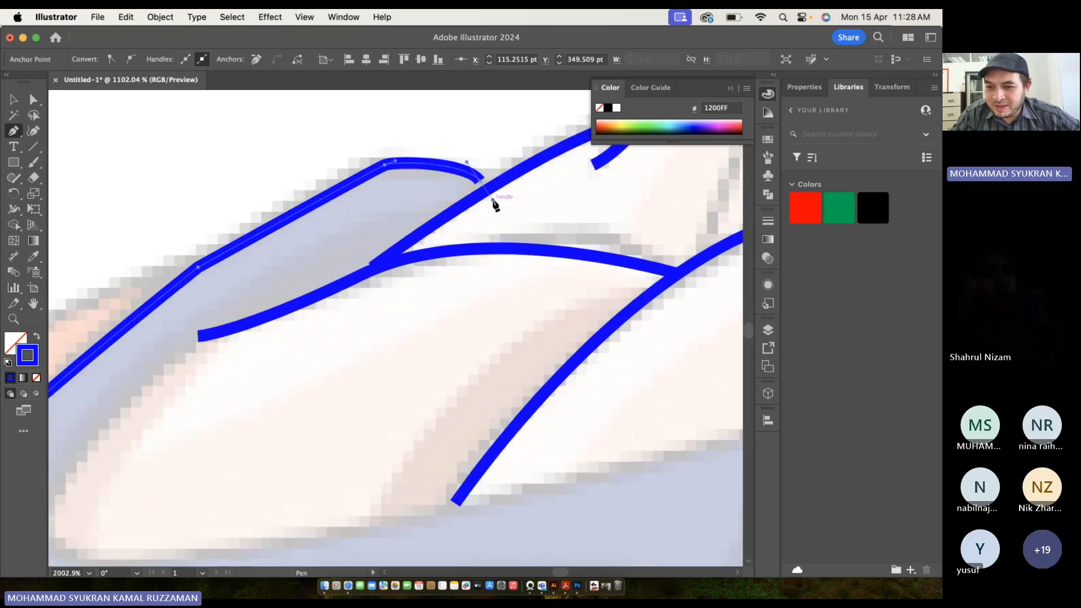
{"action": "key", "text": "super+z"}
{"action": "left_click_drag", "start_coordinate": [490, 187], "coordinate": [499, 217]}
Extend the collarbone line around the rounded corner of the undershirt's neckline and along the start of its lower edge.
{"action": "scroll", "coordinate": [270, 321], "scroll_direction": "down", "scroll_amount": 3}
{"action": "scroll", "coordinate": [271, 321], "scroll_direction": "left", "scroll_amount": 3}
{"action": "left_click", "coordinate": [268, 259]}
{"action": "left_click_drag", "start_coordinate": [105, 451], "coordinate": [104, 467]}
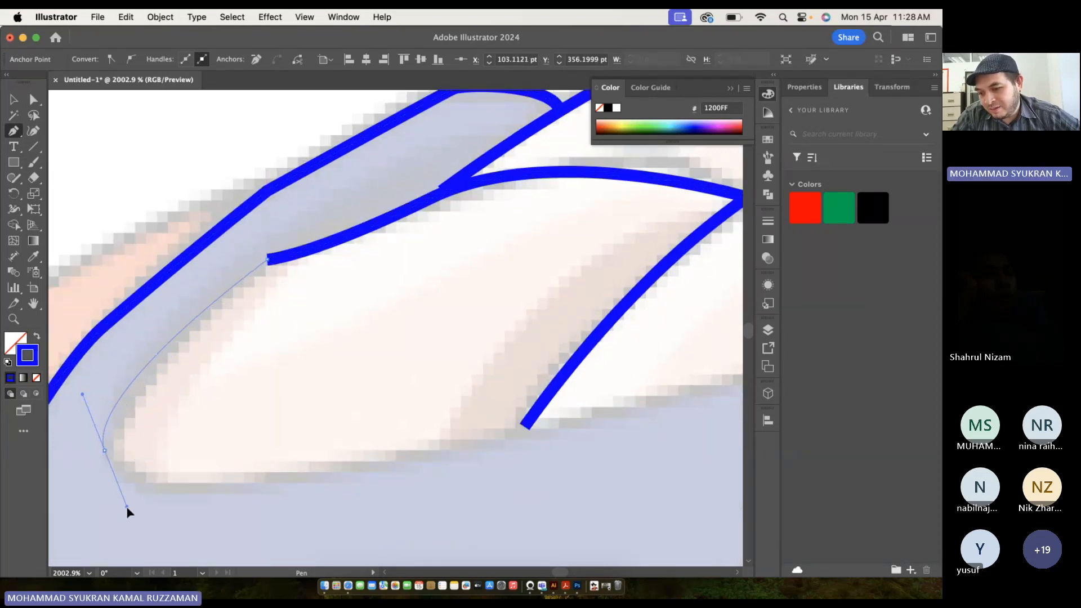
{"action": "left_click_drag", "start_coordinate": [128, 512], "coordinate": [127, 510]}
{"action": "left_click_drag", "start_coordinate": [404, 457], "coordinate": [438, 452]}
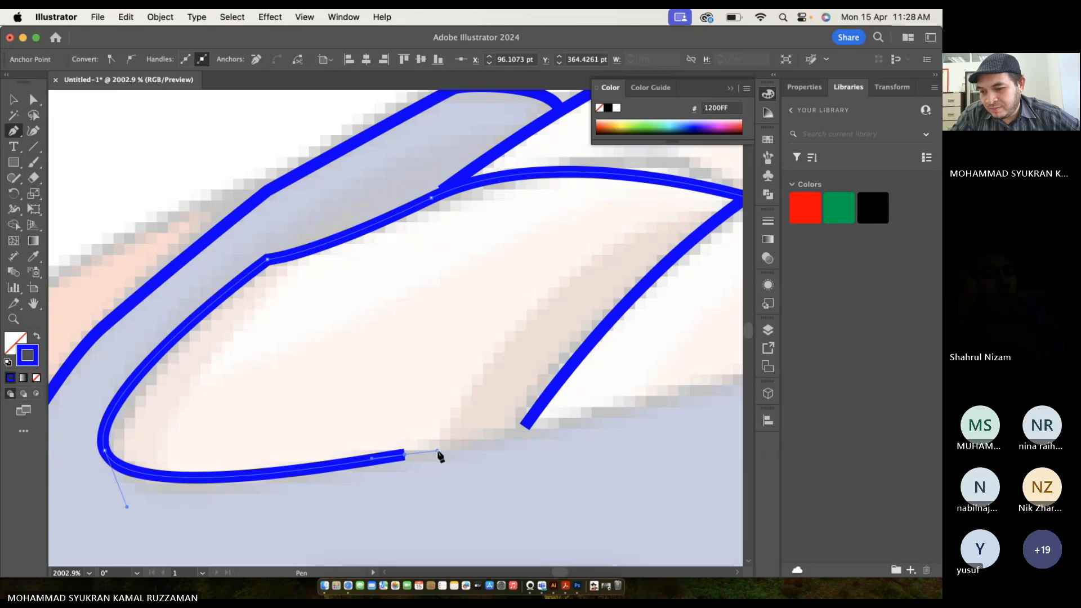
Continue the undershirt's neckline across the chest to the corner where the collarbone curve meets the orange collar.
{"action": "scroll", "coordinate": [442, 453], "scroll_direction": "right", "scroll_amount": 3}
{"action": "left_click_drag", "start_coordinate": [549, 389], "coordinate": [580, 386]}
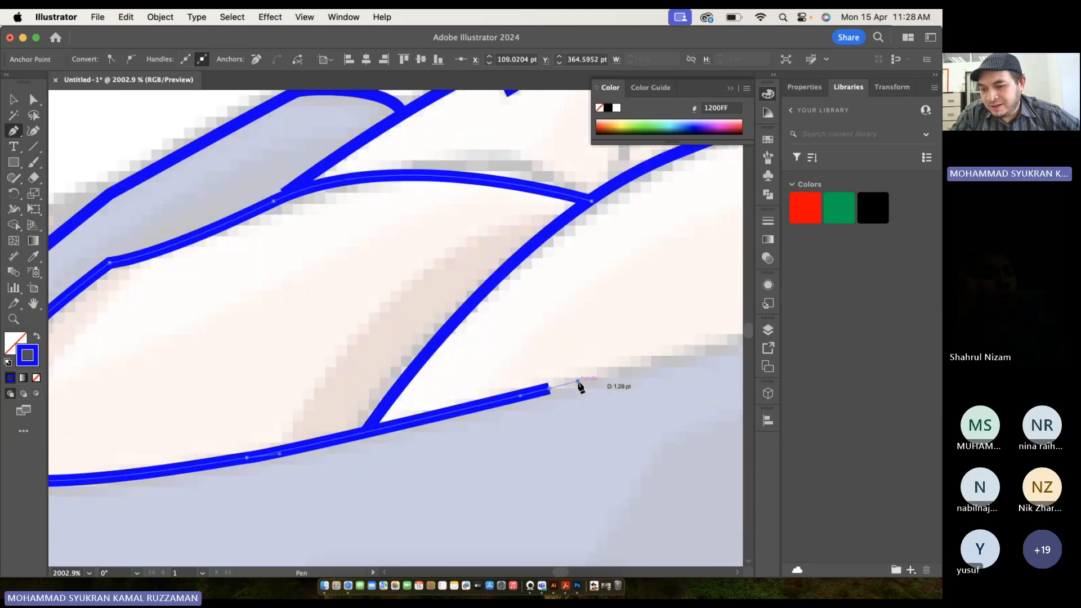
{"action": "scroll", "coordinate": [580, 386], "scroll_direction": "right", "scroll_amount": 5}
{"action": "scroll", "coordinate": [422, 419], "scroll_direction": "right", "scroll_amount": 3}
{"action": "scroll", "coordinate": [421, 420], "scroll_direction": "up", "scroll_amount": 1}
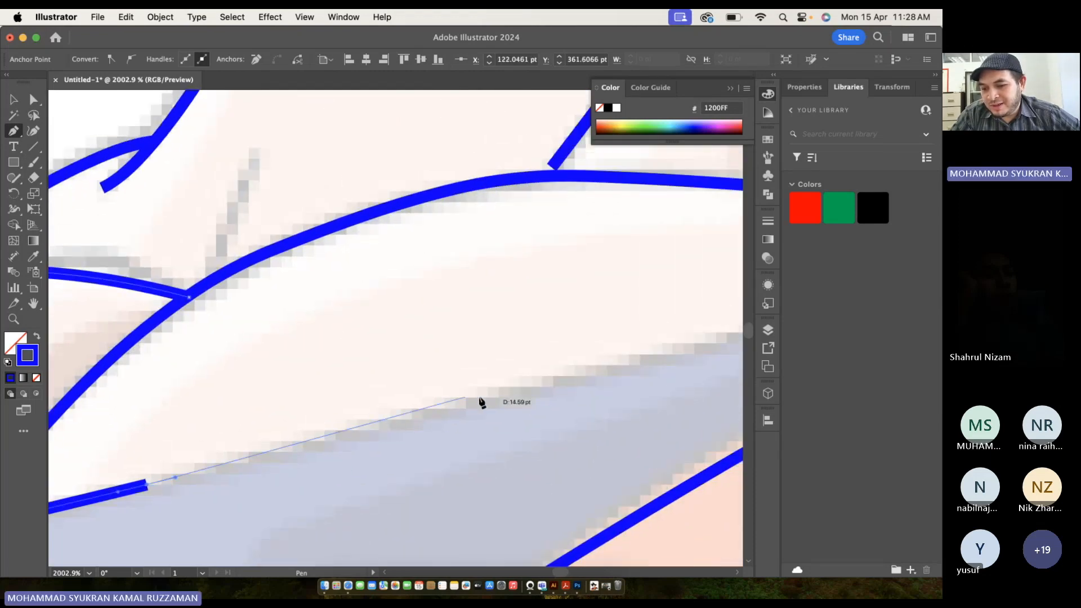
{"action": "scroll", "coordinate": [502, 398], "scroll_direction": "down", "scroll_amount": 5}
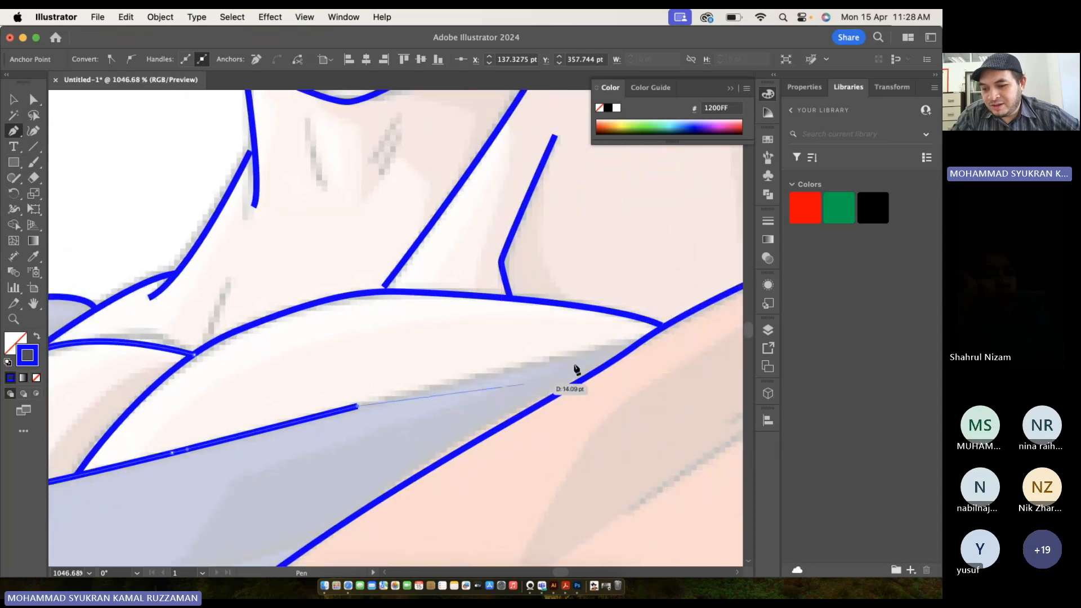
{"action": "left_click", "coordinate": [646, 338]}
{"action": "scroll", "coordinate": [647, 340], "scroll_direction": "down", "scroll_amount": 5}
{"action": "scroll", "coordinate": [646, 340], "scroll_direction": "up", "scroll_amount": 2}
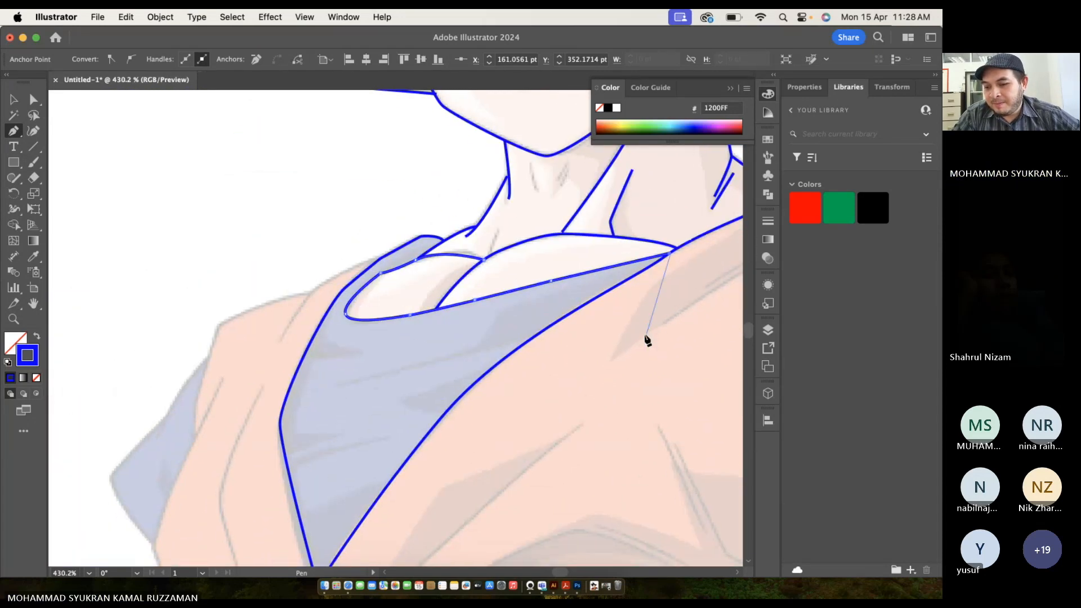
Trace the long fold across the undershirt from the orange collar's edge, curving its far end slightly.
{"action": "scroll", "coordinate": [647, 340], "scroll_direction": "up", "scroll_amount": 4}
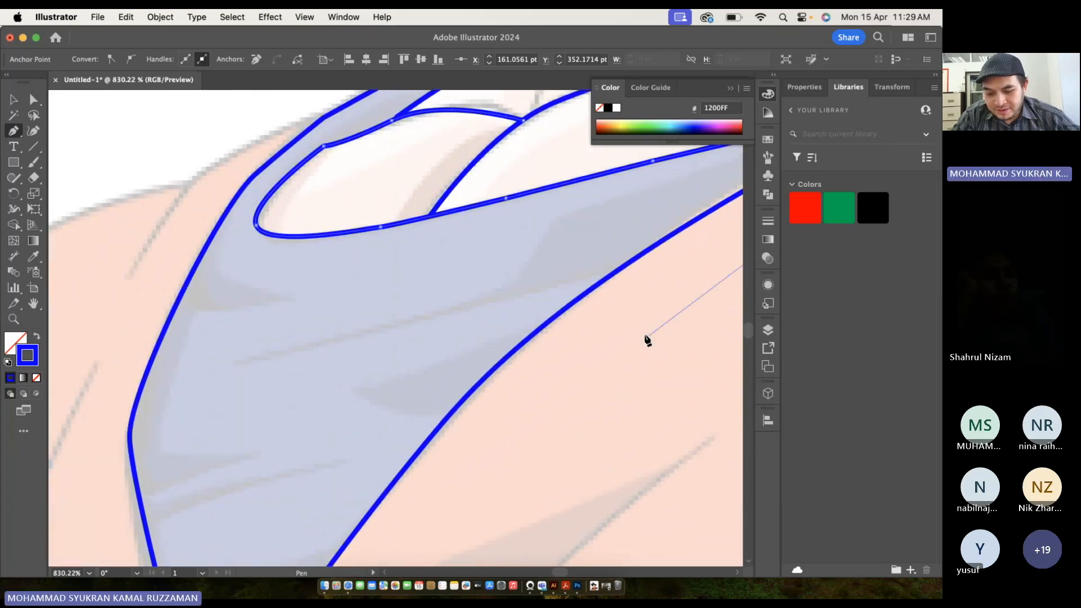
{"action": "key", "text": "Escape"}
{"action": "left_click", "coordinate": [613, 270]}
{"action": "left_click_drag", "start_coordinate": [252, 362], "coordinate": [216, 363]}
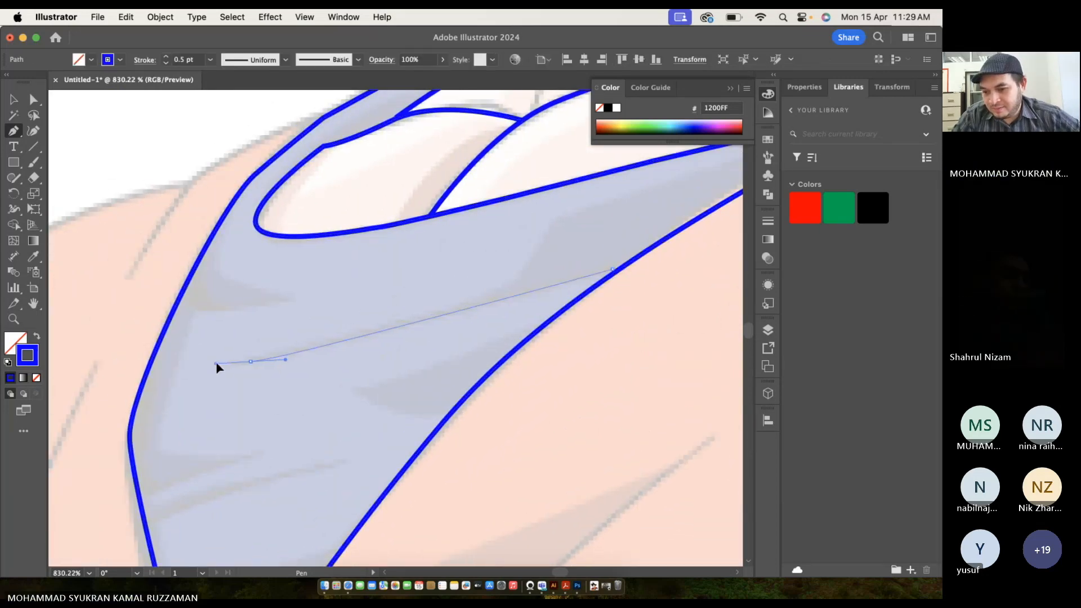
{"action": "key", "text": "Escape"}
Trace the two short folds near the undershirt's side edge as separate curved paths.
{"action": "scroll", "coordinate": [217, 364], "scroll_direction": "left", "scroll_amount": 2}
{"action": "scroll", "coordinate": [217, 364], "scroll_direction": "down", "scroll_amount": 1}
{"action": "left_click", "coordinate": [216, 457]}
{"action": "left_click_drag", "start_coordinate": [331, 411], "coordinate": [346, 413]}
{"action": "left_click", "coordinate": [423, 420]}
{"action": "left_click_drag", "start_coordinate": [237, 476], "coordinate": [215, 496]}
{"action": "key", "text": "Escape"}
{"action": "scroll", "coordinate": [205, 394], "scroll_direction": "down", "scroll_amount": 4}
Trace the orange top's shoulder edge from the undershirt collar, curving it down along the short shoulder fold.
{"action": "scroll", "coordinate": [334, 431], "scroll_direction": "up", "scroll_amount": 3}
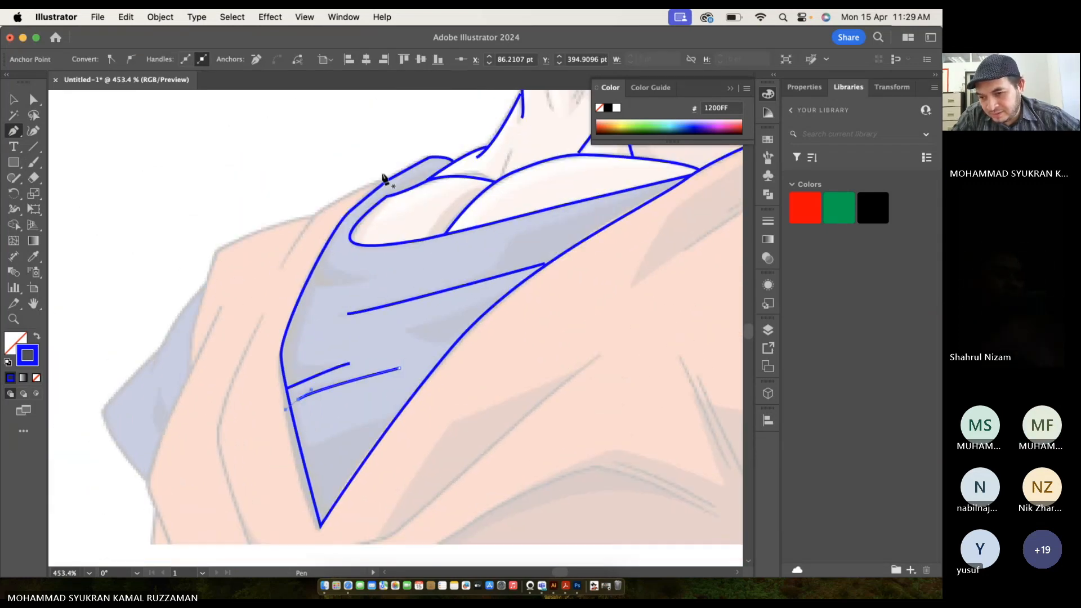
{"action": "scroll", "coordinate": [385, 179], "scroll_direction": "up", "scroll_amount": 5}
{"action": "left_click", "coordinate": [427, 196]}
{"action": "left_click_drag", "start_coordinate": [289, 252], "coordinate": [265, 269]}
{"action": "left_click", "coordinate": [181, 395]}
{"action": "key", "text": "Escape"}
Trace the outer shoulder of the orange top from the shoulder fold, curving down the armhole beside the blue sleeve.
{"action": "scroll", "coordinate": [181, 396], "scroll_direction": "left", "scroll_amount": 2}
{"action": "scroll", "coordinate": [180, 397], "scroll_direction": "down", "scroll_amount": 1}
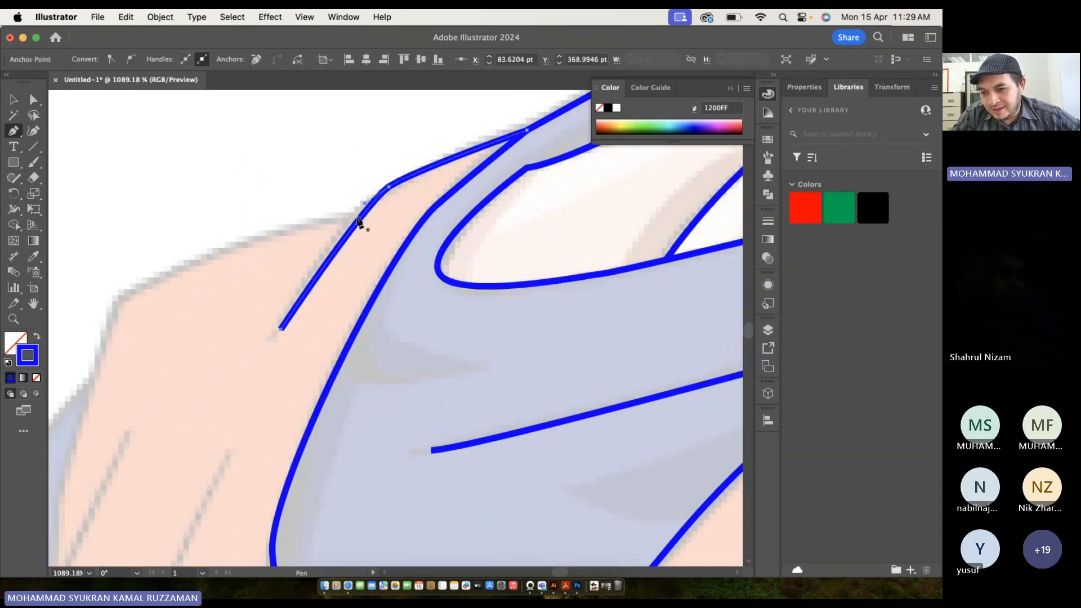
{"action": "scroll", "coordinate": [358, 220], "scroll_direction": "left", "scroll_amount": 2}
{"action": "scroll", "coordinate": [358, 220], "scroll_direction": "down", "scroll_amount": 1}
{"action": "left_click", "coordinate": [451, 161]}
{"action": "left_click_drag", "start_coordinate": [203, 247], "coordinate": [176, 285]}
{"action": "scroll", "coordinate": [179, 285], "scroll_direction": "down", "scroll_amount": 2}
{"action": "scroll", "coordinate": [179, 286], "scroll_direction": "left", "scroll_amount": 1}
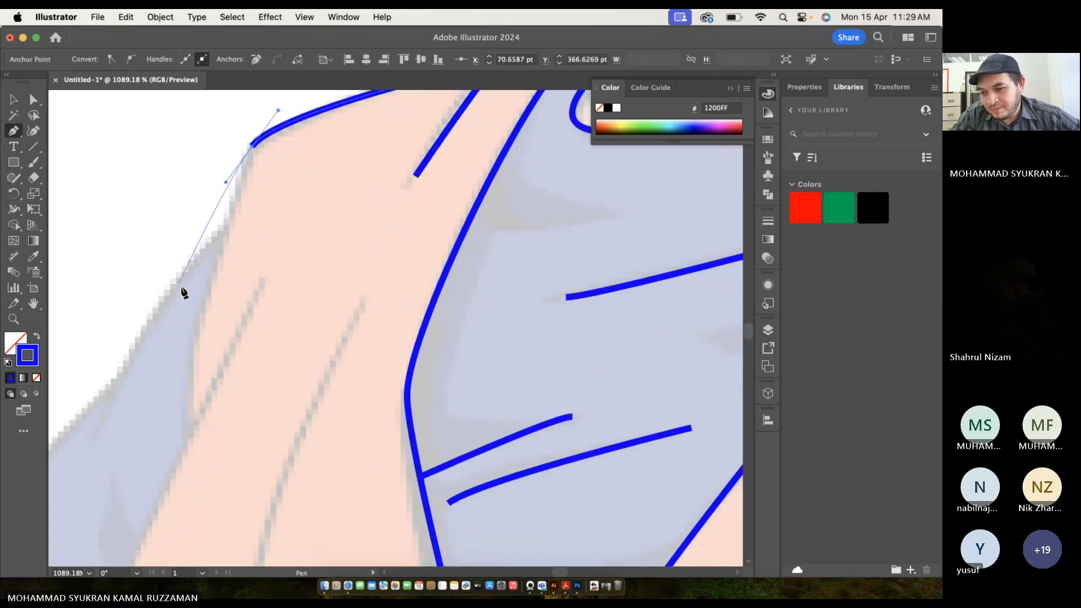
{"action": "left_click_drag", "start_coordinate": [193, 422], "coordinate": [195, 455]}
{"action": "scroll", "coordinate": [195, 455], "scroll_direction": "down", "scroll_amount": 2}
{"action": "scroll", "coordinate": [196, 455], "scroll_direction": "left", "scroll_amount": 1}
{"action": "key", "text": "Escape"}
Trace the orange top's side edge below the armhole, following its curve down to the bottom of the reference image.
{"action": "left_click", "coordinate": [347, 149]}
{"action": "scroll", "coordinate": [345, 151], "scroll_direction": "down", "scroll_amount": 2}
{"action": "left_click_drag", "start_coordinate": [268, 267], "coordinate": [239, 318]}
{"action": "scroll", "coordinate": [240, 320], "scroll_direction": "down", "scroll_amount": 1}
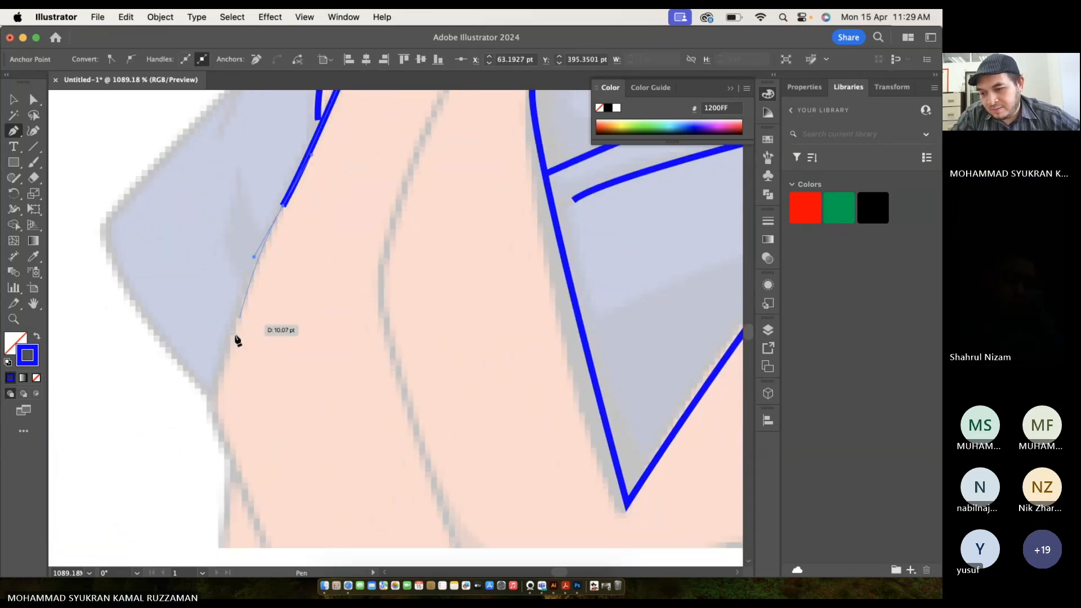
{"action": "left_click_drag", "start_coordinate": [212, 413], "coordinate": [217, 426]}
{"action": "left_click", "coordinate": [264, 542]}
Trace the blue sleeve's outer outline from the orange top's side corner around the sleeve's point and up toward the shoulder.
{"action": "scroll", "coordinate": [224, 546], "scroll_direction": "up", "scroll_amount": 2}
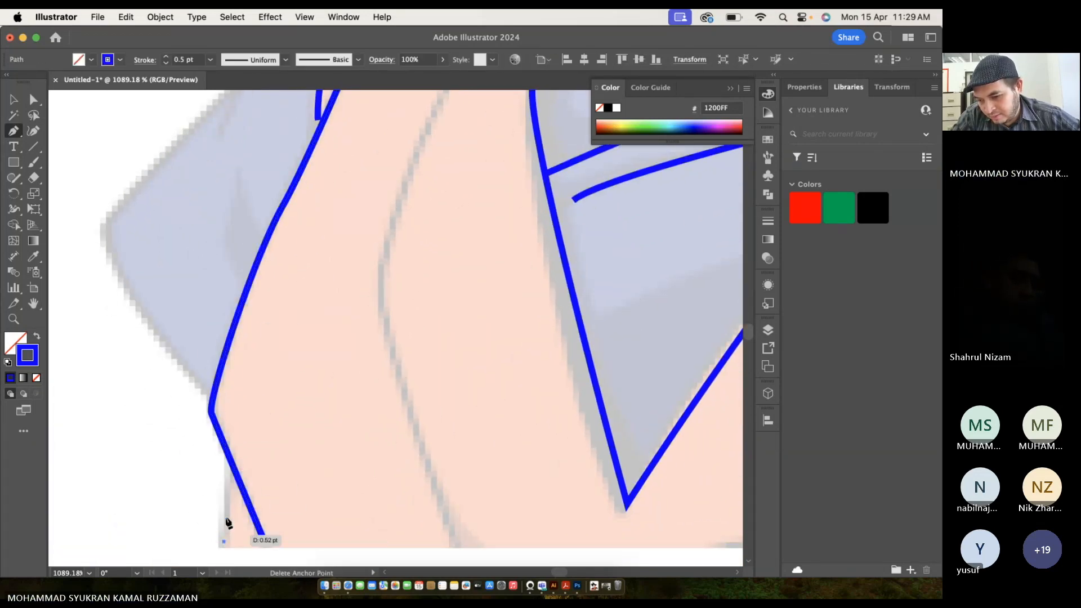
{"action": "scroll", "coordinate": [238, 478], "scroll_direction": "left", "scroll_amount": 2}
{"action": "left_click", "coordinate": [285, 465]}
{"action": "left_click", "coordinate": [175, 297]}
{"action": "scroll", "coordinate": [304, 242], "scroll_direction": "up", "scroll_amount": 3}
{"action": "scroll", "coordinate": [304, 242], "scroll_direction": "right", "scroll_amount": 1}
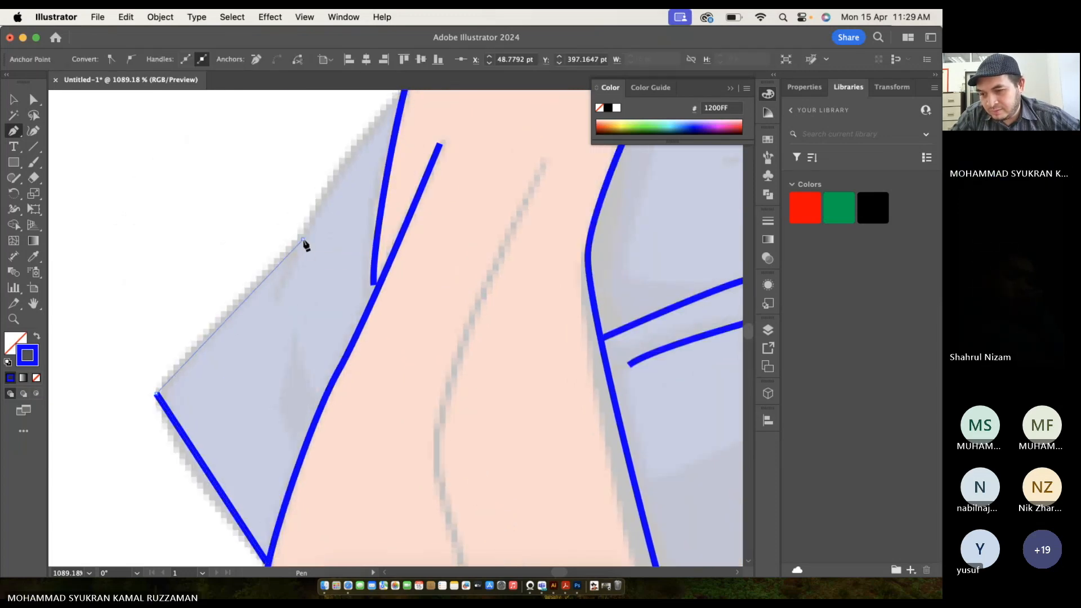
{"action": "left_click", "coordinate": [394, 169]}
{"action": "left_click_drag", "start_coordinate": [276, 360], "coordinate": [251, 487]}
{"action": "scroll", "coordinate": [249, 483], "scroll_direction": "down", "scroll_amount": 3}
{"action": "key", "text": "Escape"}
Trace the short crease on the blue sleeve and the long curved fold down the front of the orange top.
{"action": "left_click", "coordinate": [322, 394]}
{"action": "left_click_drag", "start_coordinate": [302, 330], "coordinate": [303, 313]}
{"action": "left_click_drag", "start_coordinate": [286, 398], "coordinate": [292, 416]}
{"action": "scroll", "coordinate": [293, 389], "scroll_direction": "down", "scroll_amount": 3}
{"action": "scroll", "coordinate": [293, 389], "scroll_direction": "down", "scroll_amount": 3}
{"action": "key", "text": "Escape"}
{"action": "left_click", "coordinate": [347, 234]}
{"action": "left_click_drag", "start_coordinate": [308, 348], "coordinate": [310, 365]}
{"action": "left_click", "coordinate": [344, 456]}
Trace the diagonal chest fold of the orange top from the bottom of the image up across the chest.
{"action": "scroll", "coordinate": [344, 456], "scroll_direction": "right", "scroll_amount": 3}
{"action": "key", "text": "Escape"}
{"action": "left_click", "coordinate": [365, 452]}
{"action": "left_click_drag", "start_coordinate": [437, 410], "coordinate": [493, 363]}
{"action": "left_click_drag", "start_coordinate": [599, 265], "coordinate": [607, 263]}
{"action": "key", "text": "Escape"}
Trace the arched fold at the bottom of the orange top below the diagonal chest fold.
{"action": "scroll", "coordinate": [603, 266], "scroll_direction": "right", "scroll_amount": 3}
{"action": "scroll", "coordinate": [602, 265], "scroll_direction": "down", "scroll_amount": 1}
{"action": "left_click", "coordinate": [369, 429]}
{"action": "left_click_drag", "start_coordinate": [512, 356], "coordinate": [548, 355]}
{"action": "scroll", "coordinate": [548, 356], "scroll_direction": "right", "scroll_amount": 3}
{"action": "left_click_drag", "start_coordinate": [551, 392], "coordinate": [563, 401]}
{"action": "key", "text": "Escape"}
Trace the angled fold of the orange top that runs down toward the other sleeve.
{"action": "scroll", "coordinate": [564, 411], "scroll_direction": "up", "scroll_amount": 2}
{"action": "scroll", "coordinate": [564, 416], "scroll_direction": "right", "scroll_amount": 3}
{"action": "left_click", "coordinate": [415, 321]}
{"action": "key", "text": "Escape"}
Undo the misplaced arm curve and trace the other armhole's lower edge from the image's bottom up to its outermost corner.
{"action": "scroll", "coordinate": [321, 295], "scroll_direction": "right", "scroll_amount": 3}
{"action": "scroll", "coordinate": [321, 296], "scroll_direction": "down", "scroll_amount": 1}
{"action": "left_click", "coordinate": [488, 466]}
{"action": "left_click_drag", "start_coordinate": [455, 344], "coordinate": [465, 317]}
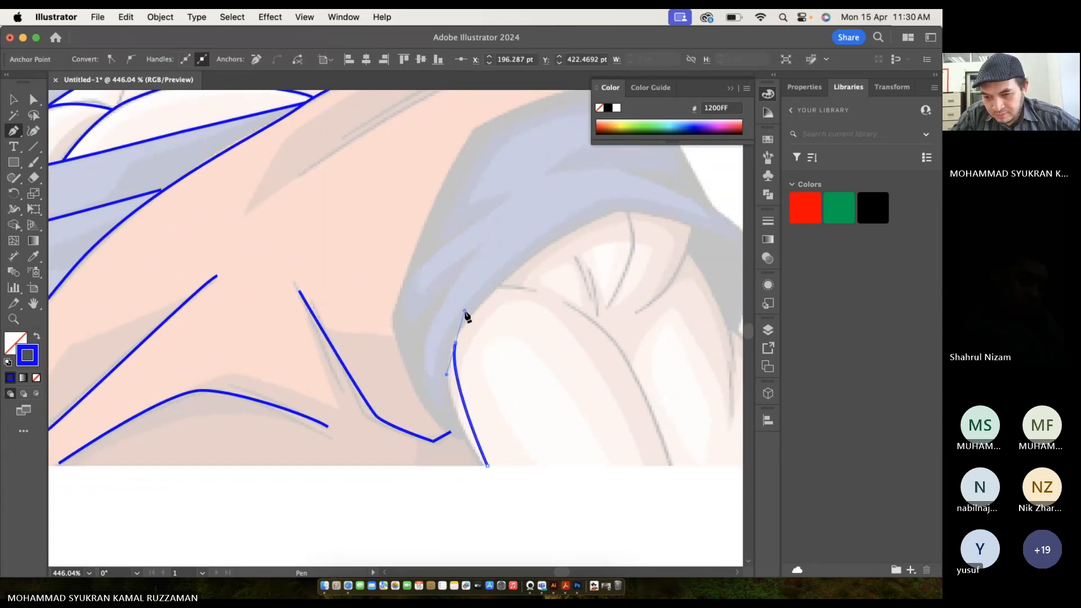
{"action": "key", "text": "super+z"}
{"action": "key", "text": "super+z"}
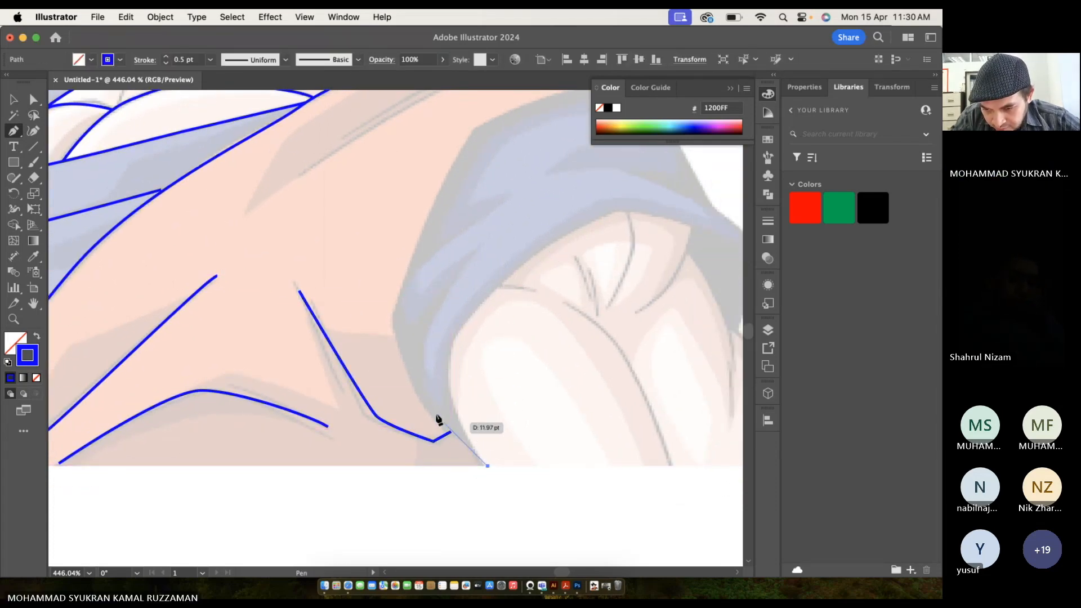
{"action": "left_click_drag", "start_coordinate": [434, 411], "coordinate": [427, 389]}
{"action": "left_click", "coordinate": [393, 320]}
Continue the armhole edge up beside the blue sleeve and round it over the top of the shoulder.
{"action": "scroll", "coordinate": [440, 249], "scroll_direction": "up", "scroll_amount": 2}
{"action": "left_click", "coordinate": [439, 247]}
{"action": "scroll", "coordinate": [439, 248], "scroll_direction": "up", "scroll_amount": 2}
{"action": "scroll", "coordinate": [440, 248], "scroll_direction": "right", "scroll_amount": 1}
{"action": "left_click", "coordinate": [426, 261]}
{"action": "left_click_drag", "start_coordinate": [552, 225], "coordinate": [580, 228]}
{"action": "scroll", "coordinate": [519, 282], "scroll_direction": "up", "scroll_amount": 4}
{"action": "scroll", "coordinate": [518, 282], "scroll_direction": "right", "scroll_amount": 2}
{"action": "key", "text": "Escape"}
Trace the blue sleeve's upper edge from the outer shoulder, curving it inside the armhole and back down to the armhole edge.
{"action": "left_click", "coordinate": [624, 253]}
{"action": "left_click_drag", "start_coordinate": [522, 206], "coordinate": [482, 212]}
{"action": "left_click_drag", "start_coordinate": [357, 267], "coordinate": [345, 292]}
{"action": "scroll", "coordinate": [343, 307], "scroll_direction": "down", "scroll_amount": 2}
{"action": "scroll", "coordinate": [343, 307], "scroll_direction": "left", "scroll_amount": 1}
{"action": "left_click", "coordinate": [297, 391]}
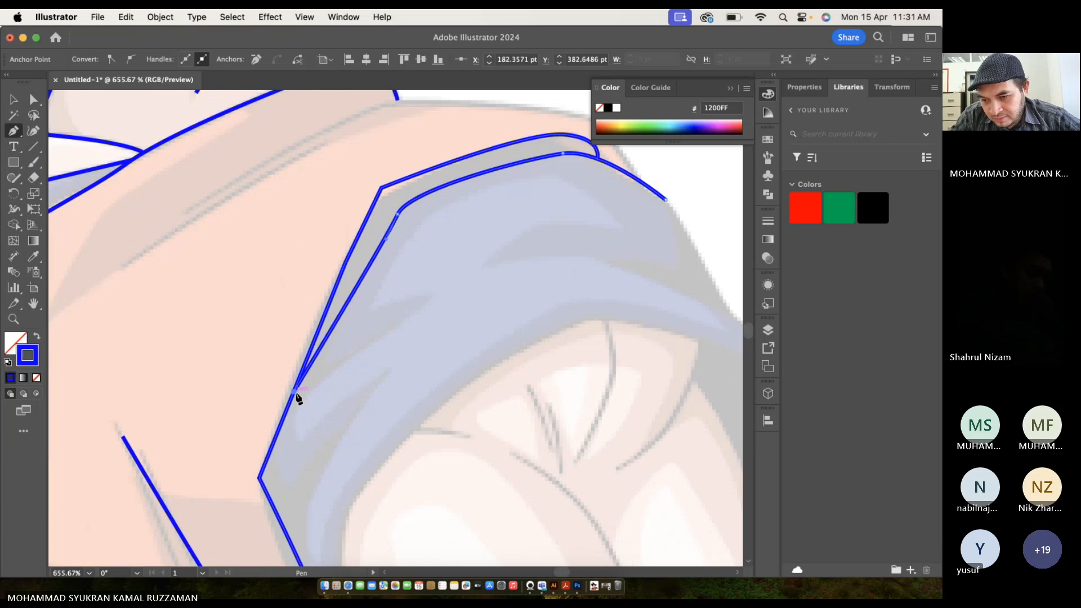
Trace the short fold between the armhole edge and the blue sleeve's upper edge at the top of the shoulder.
{"action": "scroll", "coordinate": [298, 390], "scroll_direction": "up", "scroll_amount": 3}
{"action": "key", "text": "backslash"}
{"action": "scroll", "coordinate": [521, 320], "scroll_direction": "up", "scroll_amount": 5}
{"action": "scroll", "coordinate": [567, 171], "scroll_direction": "right", "scroll_amount": 3}
{"action": "scroll", "coordinate": [568, 171], "scroll_direction": "up", "scroll_amount": 1}
{"action": "left_click", "coordinate": [593, 187]}
{"action": "left_click", "coordinate": [444, 346]}
{"action": "key", "text": "p"}
{"action": "left_click", "coordinate": [427, 176]}
{"action": "left_click", "coordinate": [474, 209]}
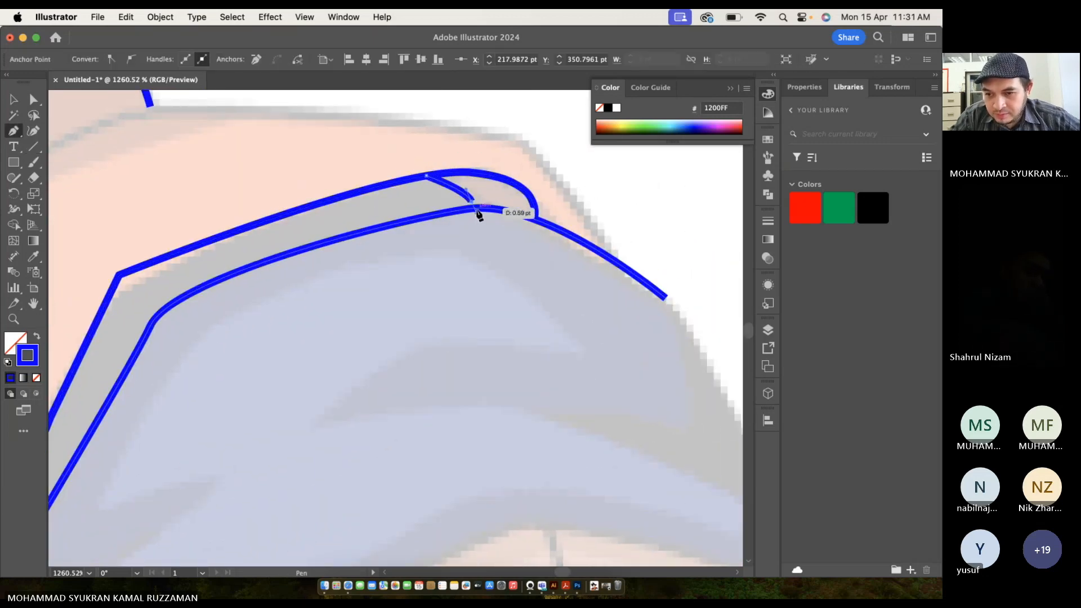
Undo the misplaced segment and trace the blue sleeve's outer edge from the shoulder to the cuff corner and down to the cuff's lower end.
{"action": "scroll", "coordinate": [476, 214], "scroll_direction": "down", "scroll_amount": 2}
{"action": "scroll", "coordinate": [468, 197], "scroll_direction": "right", "scroll_amount": 2}
{"action": "scroll", "coordinate": [468, 197], "scroll_direction": "down", "scroll_amount": 1}
{"action": "key", "text": "super+z"}
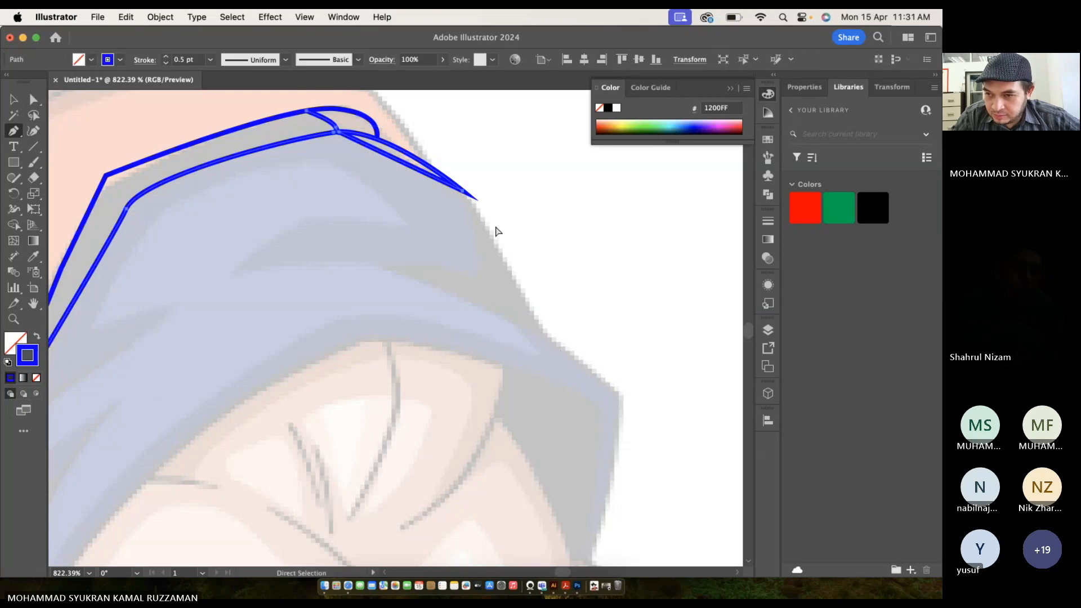
{"action": "key", "text": "super+z"}
{"action": "left_click", "coordinate": [463, 193]}
{"action": "left_click_drag", "start_coordinate": [549, 340], "coordinate": [574, 351]}
{"action": "left_click_drag", "start_coordinate": [622, 395], "coordinate": [626, 406]}
{"action": "scroll", "coordinate": [623, 408], "scroll_direction": "down", "scroll_amount": 3}
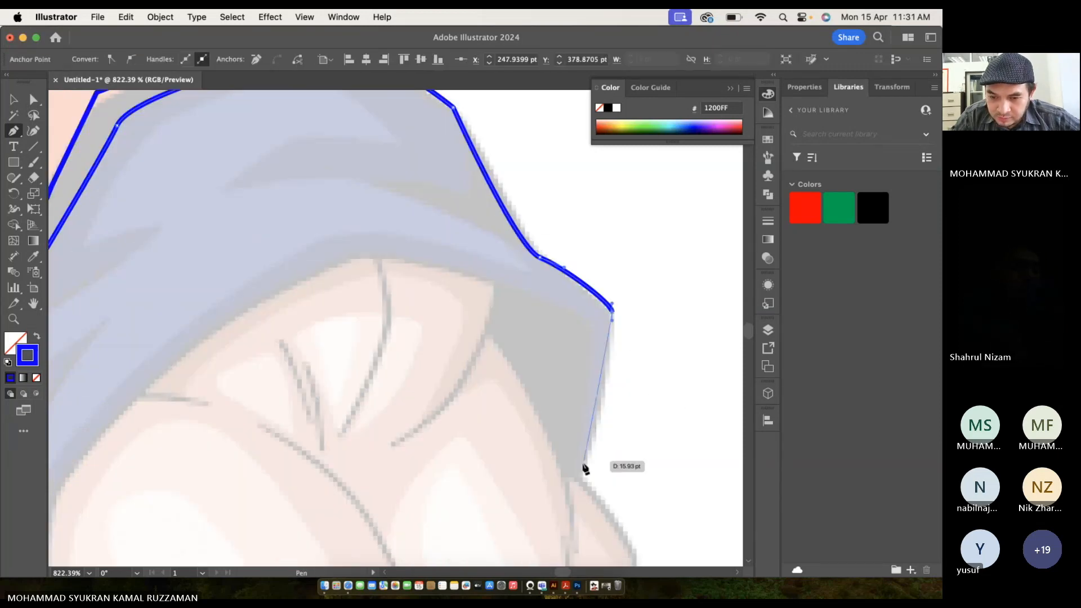
{"action": "left_click", "coordinate": [579, 479]}
{"action": "scroll", "coordinate": [577, 486], "scroll_direction": "up", "scroll_amount": 2}
{"action": "key", "text": "Escape"}
Trace the cuff's inner edge from its outer lower end up to the corner, over the arm and down to the image's bottom.
{"action": "left_click", "coordinate": [562, 511]}
{"action": "left_click", "coordinate": [588, 364]}
{"action": "scroll", "coordinate": [589, 366], "scroll_direction": "left", "scroll_amount": 2}
{"action": "left_click_drag", "start_coordinate": [495, 307], "coordinate": [417, 303]}
{"action": "left_click_drag", "start_coordinate": [303, 340], "coordinate": [182, 425]}
{"action": "scroll", "coordinate": [210, 407], "scroll_direction": "down", "scroll_amount": 3}
{"action": "scroll", "coordinate": [210, 406], "scroll_direction": "left", "scroll_amount": 2}
{"action": "scroll", "coordinate": [183, 427], "scroll_direction": "down", "scroll_amount": 4}
{"action": "left_click_drag", "start_coordinate": [267, 453], "coordinate": [302, 501]}
{"action": "scroll", "coordinate": [303, 503], "scroll_direction": "up", "scroll_amount": 4}
{"action": "scroll", "coordinate": [303, 503], "scroll_direction": "left", "scroll_amount": 2}
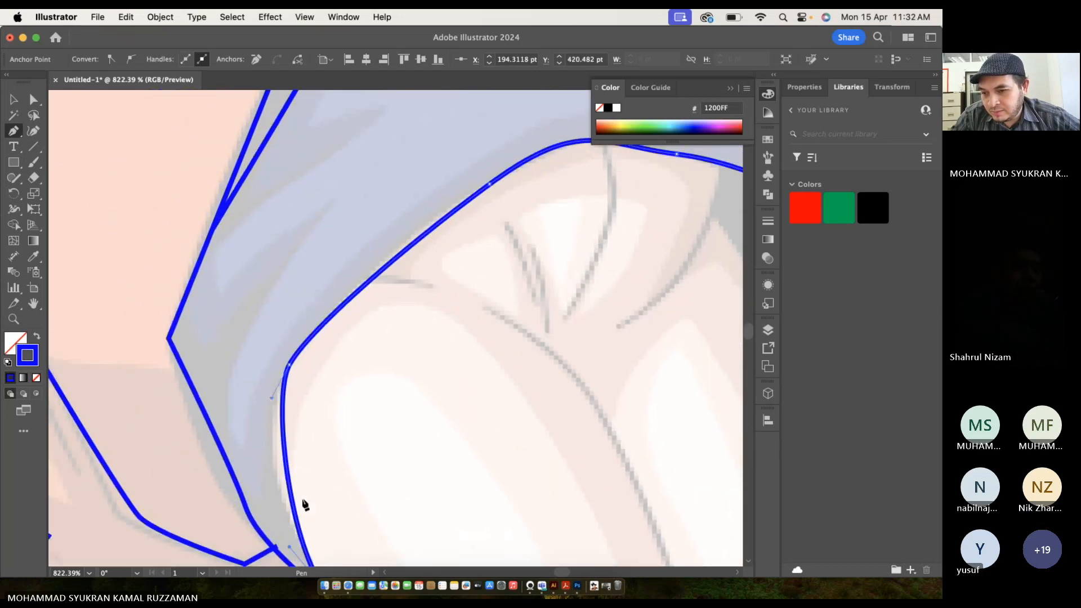
{"action": "key", "text": "Escape"}
Trace the two curved folds on the blue sleeve near the armhole edge.
{"action": "left_click", "coordinate": [233, 473]}
{"action": "left_click_drag", "start_coordinate": [243, 342], "coordinate": [252, 317]}
{"action": "left_click", "coordinate": [324, 209]}
{"action": "scroll", "coordinate": [324, 209], "scroll_direction": "up", "scroll_amount": 4}
{"action": "key", "text": "Escape"}
{"action": "left_click", "coordinate": [176, 409]}
{"action": "left_click_drag", "start_coordinate": [345, 253], "coordinate": [415, 232]}
{"action": "scroll", "coordinate": [414, 233], "scroll_direction": "up", "scroll_amount": 3}
{"action": "scroll", "coordinate": [414, 233], "scroll_direction": "right", "scroll_amount": 3}
{"action": "key", "text": "Escape"}
Trace the pointed fold across the blue sleeve's upper part, starting from the outer edge and curving back above itself.
{"action": "left_click", "coordinate": [630, 355]}
{"action": "left_click_drag", "start_coordinate": [449, 281], "coordinate": [416, 282]}
{"action": "left_click_drag", "start_coordinate": [329, 292], "coordinate": [318, 300]}
{"action": "left_click_drag", "start_coordinate": [412, 241], "coordinate": [433, 240]}
{"action": "left_click", "coordinate": [502, 246]}
{"action": "scroll", "coordinate": [505, 277], "scroll_direction": "down", "scroll_amount": 4}
{"action": "key", "text": "Escape"}
Trace the short crease on the arm just below the cuff's inner edge.
{"action": "left_click", "coordinate": [223, 296]}
{"action": "left_click", "coordinate": [267, 308]}
{"action": "scroll", "coordinate": [341, 342], "scroll_direction": "down", "scroll_amount": 3}
{"action": "key", "text": "Escape"}
Trace the long muscle line down the middle of the arm to the image's bottom, undoing the misplaced curve on the way.
{"action": "left_click", "coordinate": [330, 267]}
{"action": "left_click_drag", "start_coordinate": [510, 551], "coordinate": [535, 569]}
{"action": "scroll", "coordinate": [532, 492], "scroll_direction": "down", "scroll_amount": 3}
{"action": "key", "text": "super+z"}
{"action": "left_click_drag", "start_coordinate": [449, 211], "coordinate": [462, 242]}
{"action": "left_click", "coordinate": [508, 360]}
{"action": "scroll", "coordinate": [512, 365], "scroll_direction": "right", "scroll_amount": 3}
{"action": "key", "text": "Escape"}
Trace the arm's outer edge from the image's bottom up past the cuff's lower end.
{"action": "left_click", "coordinate": [539, 392]}
{"action": "left_click_drag", "start_coordinate": [554, 264], "coordinate": [552, 238]}
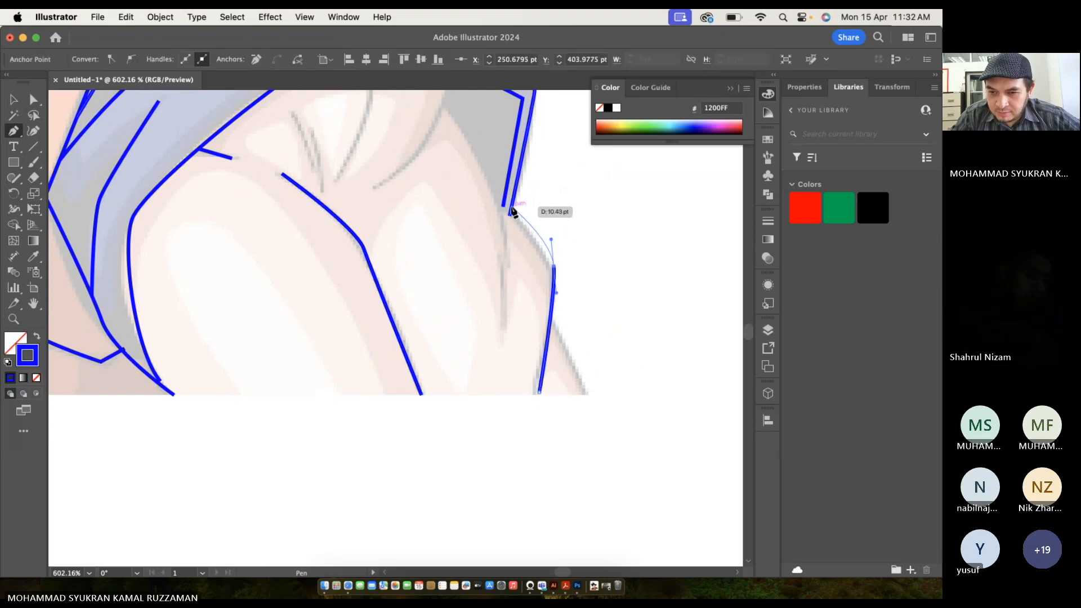
{"action": "scroll", "coordinate": [510, 214], "scroll_direction": "up", "scroll_amount": 3}
{"action": "left_click_drag", "start_coordinate": [491, 264], "coordinate": [483, 250]}
{"action": "scroll", "coordinate": [468, 246], "scroll_direction": "up", "scroll_amount": 3}
{"action": "key", "text": "Escape"}
{"action": "scroll", "coordinate": [459, 242], "scroll_direction": "up", "scroll_amount": 3}
Trace the curved muscle line from the cuff's inner edge down into the arm.
{"action": "left_click", "coordinate": [445, 148]}
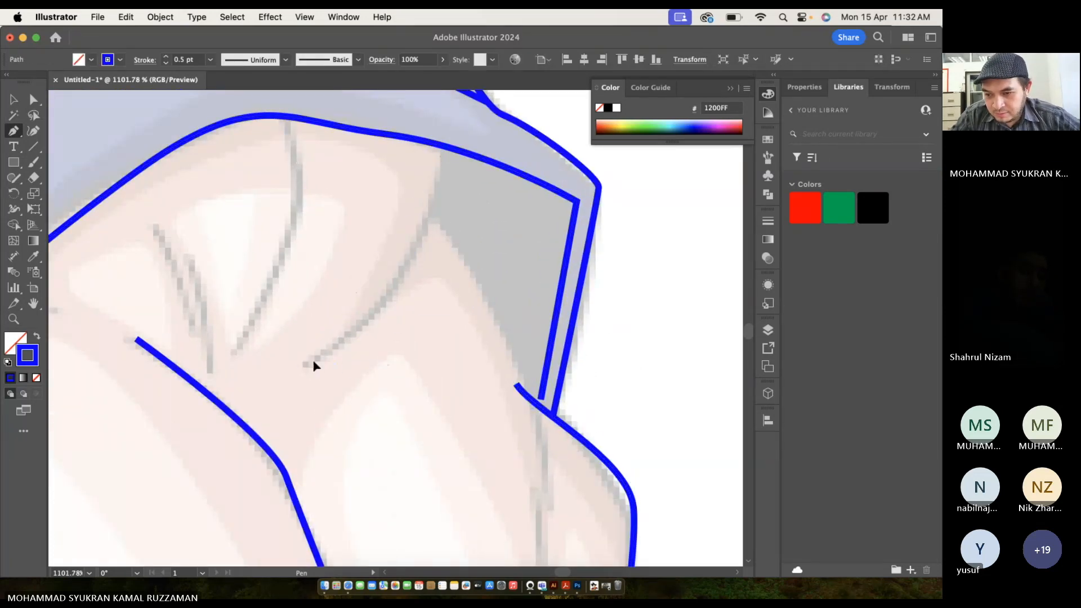
{"action": "left_click_drag", "start_coordinate": [315, 359], "coordinate": [258, 387]}
{"action": "key", "text": "Escape"}
Undo the misplaced point and continue the arm's outer edge in a curve up inside the cuff to the muscle line.
{"action": "left_click_drag", "start_coordinate": [521, 390], "coordinate": [523, 436]}
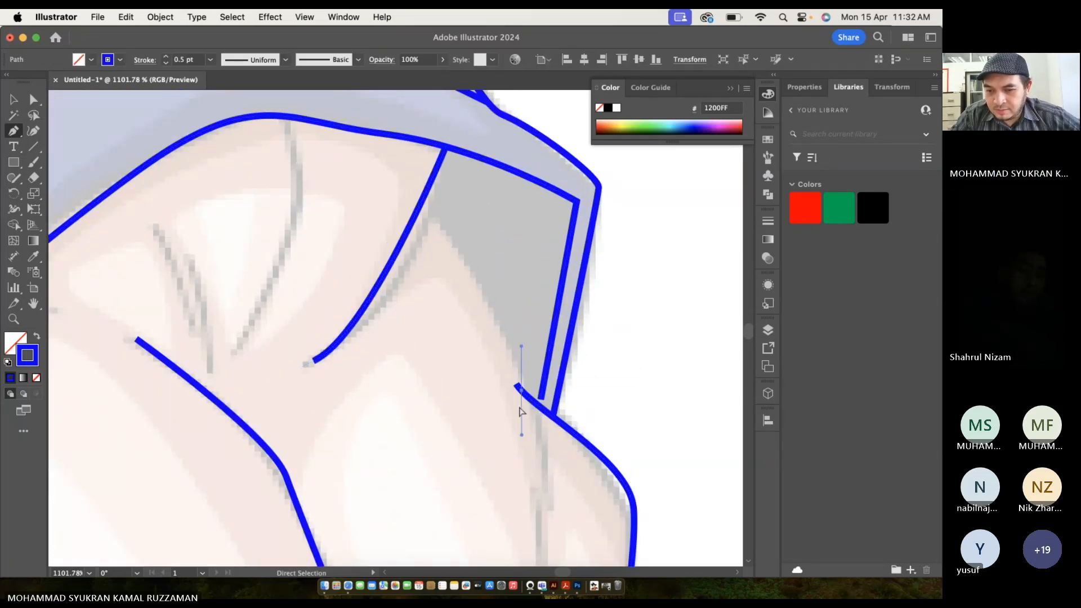
{"action": "key", "text": "super+z"}
{"action": "left_click", "coordinate": [516, 385]}
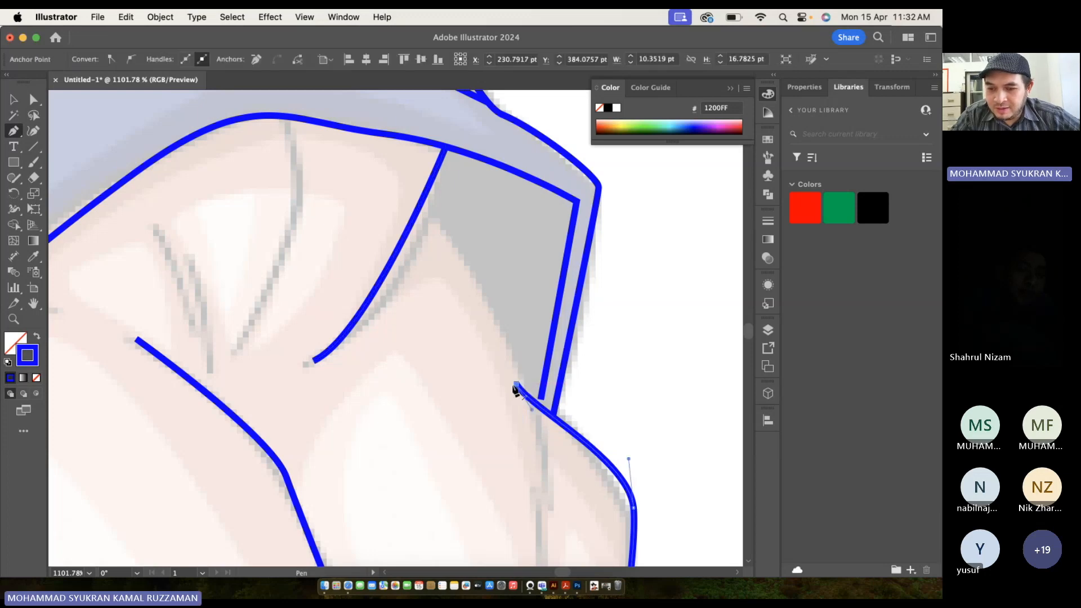
{"action": "left_click_drag", "start_coordinate": [426, 192], "coordinate": [347, 137]}
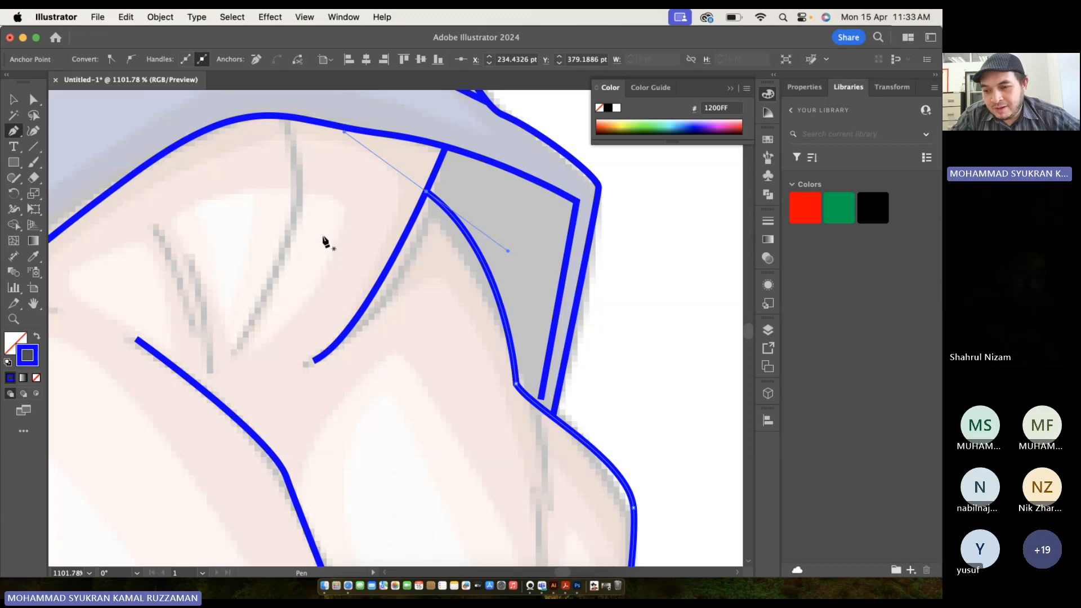
Trace the curved crease that runs from the top of the cuff opening down the shoulder muscle.
{"action": "left_click_drag", "start_coordinate": [287, 116], "coordinate": [290, 232]}
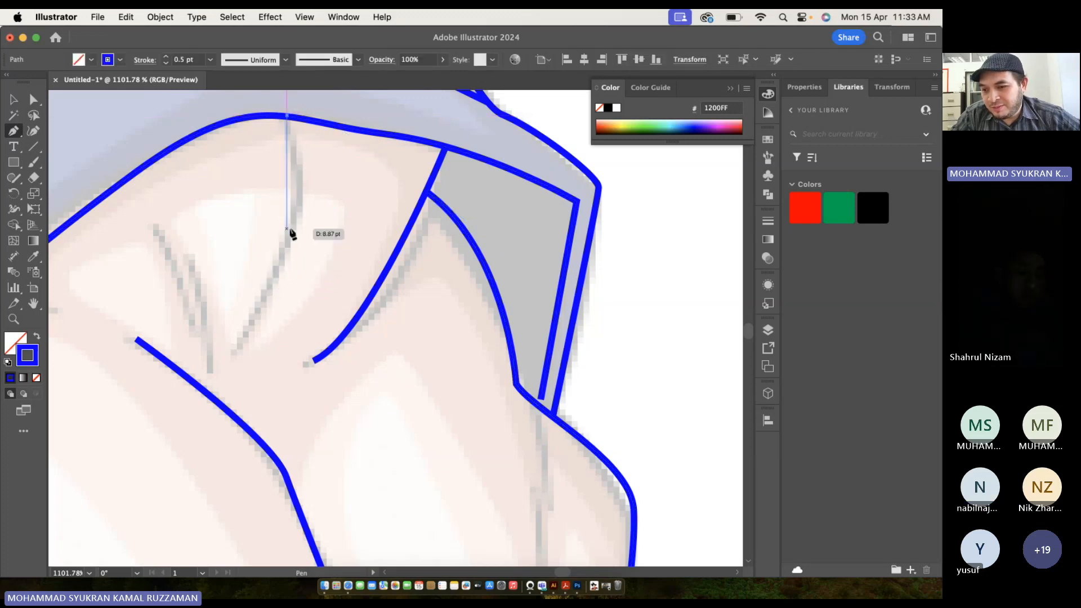
{"action": "left_click_drag", "start_coordinate": [283, 276], "coordinate": [279, 290]}
{"action": "left_click", "coordinate": [233, 364]}
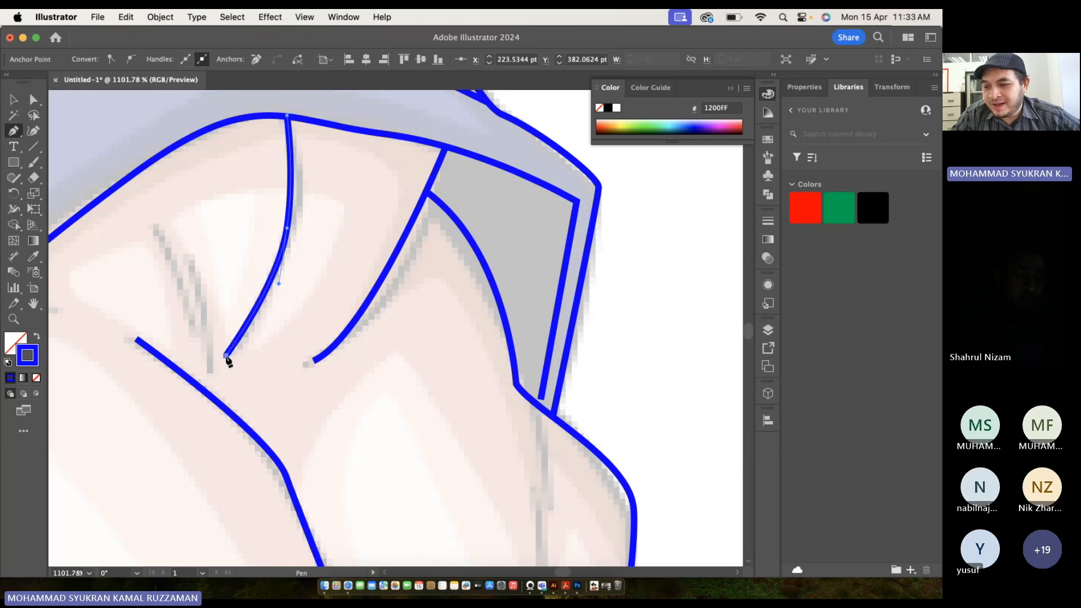
Trace the two short, nearly parallel creases beside the curved shoulder crease.
{"action": "scroll", "coordinate": [231, 362], "scroll_direction": "left", "scroll_amount": 3}
{"action": "scroll", "coordinate": [231, 362], "scroll_direction": "down", "scroll_amount": 2}
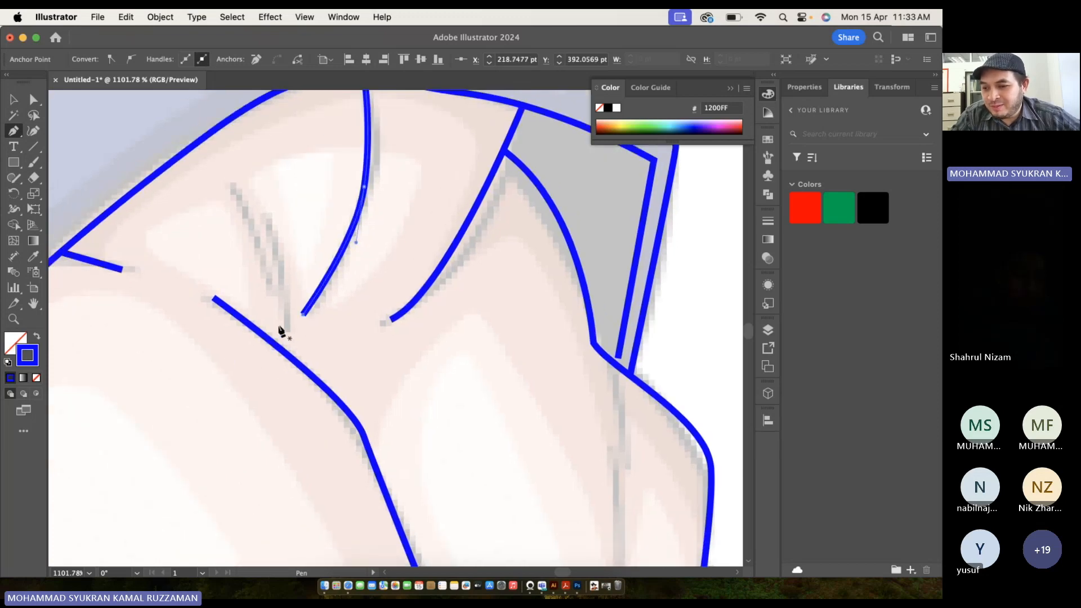
{"action": "left_click", "coordinate": [263, 217]}
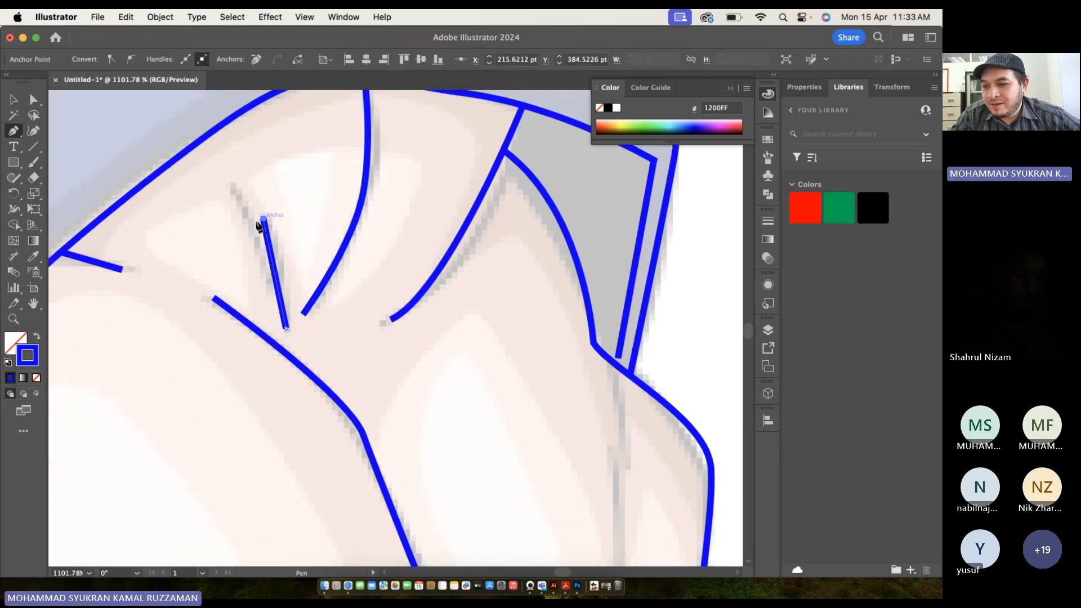
{"action": "key", "text": "Escape"}
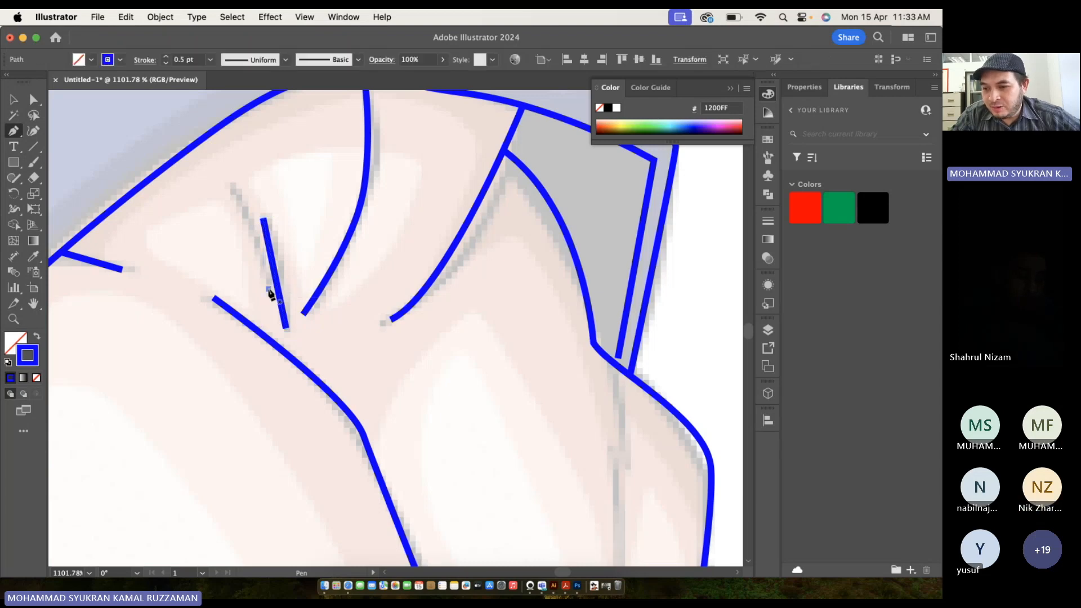
{"action": "left_click", "coordinate": [229, 187]}
{"action": "scroll", "coordinate": [229, 187], "scroll_direction": "down", "scroll_amount": 4}
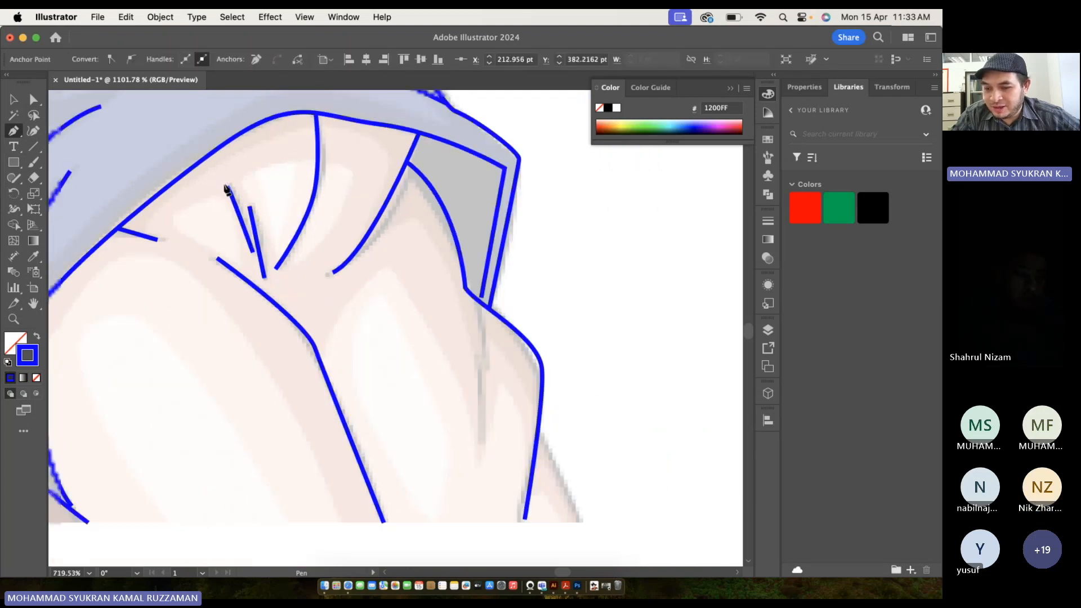
Trace the broken vertical muscle line below the cuff's lower end as two short strokes.
{"action": "scroll", "coordinate": [424, 265], "scroll_direction": "up", "scroll_amount": 4}
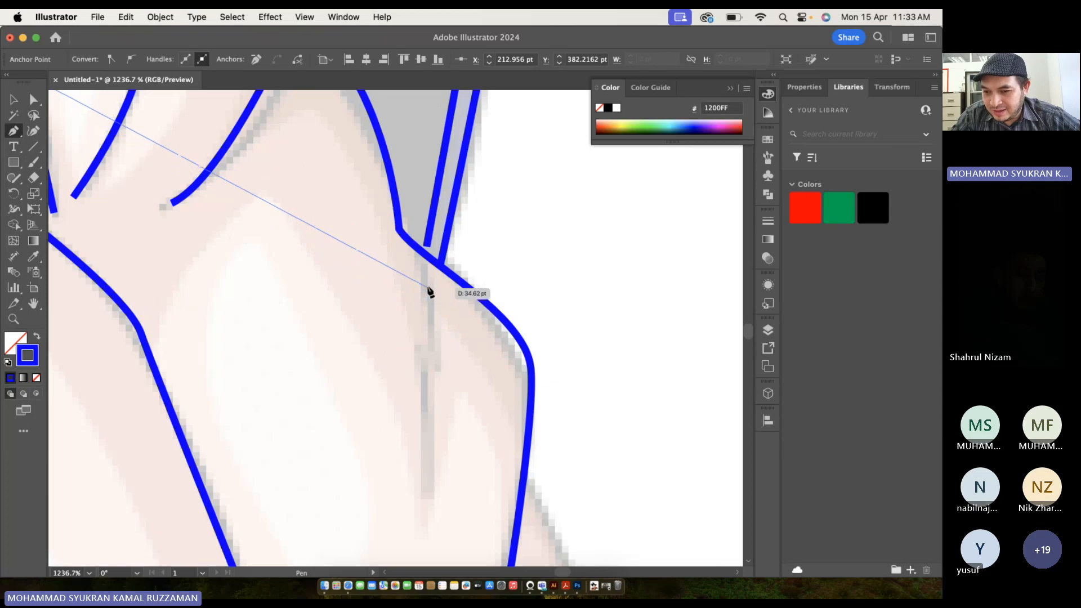
{"action": "left_click", "coordinate": [420, 266]}
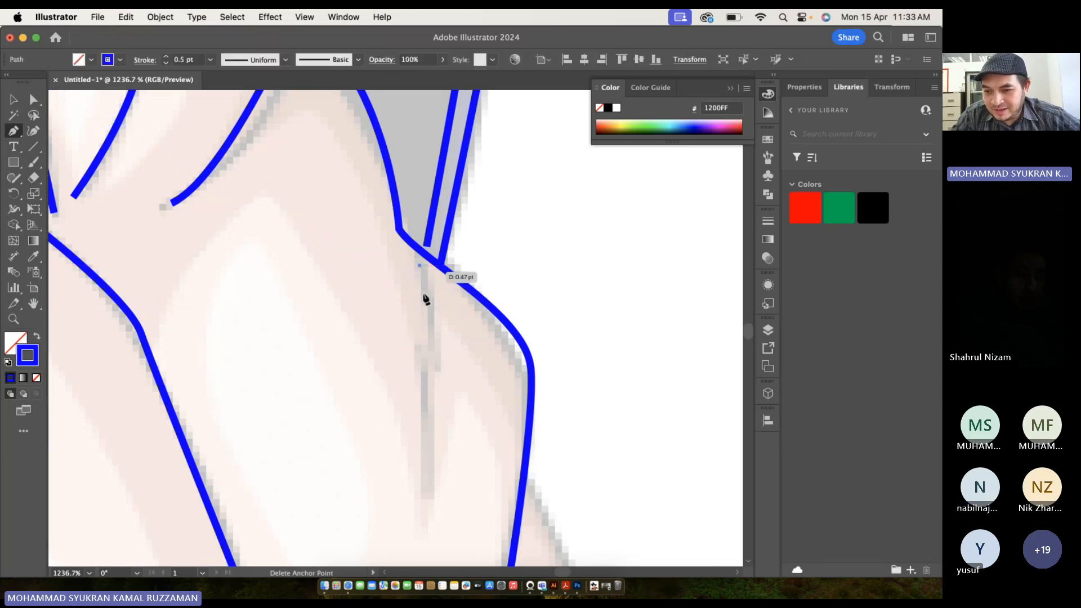
{"action": "left_click", "coordinate": [433, 365]}
{"action": "scroll", "coordinate": [437, 383], "scroll_direction": "down", "scroll_amount": 3}
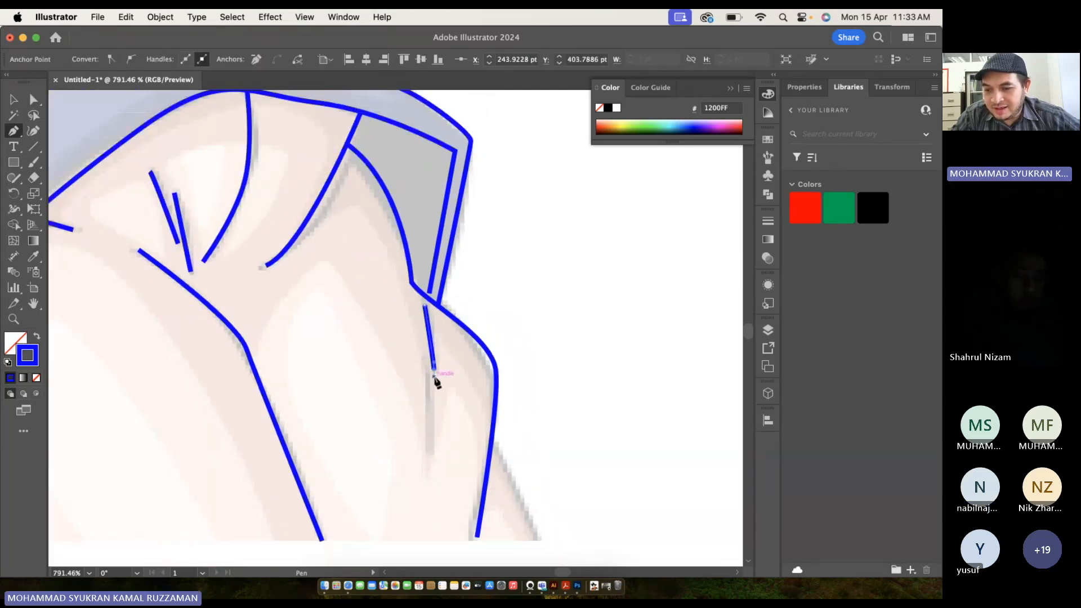
{"action": "left_click", "coordinate": [430, 381]}
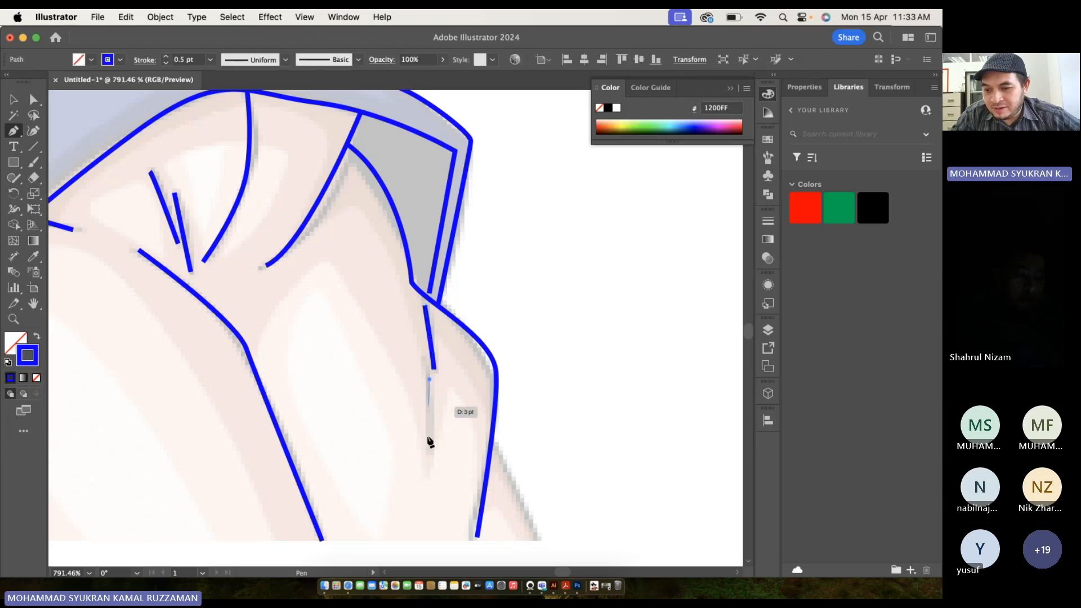
{"action": "left_click", "coordinate": [425, 451]}
Trace the orange top's long fold from the collar's outer end down toward the chest.
{"action": "scroll", "coordinate": [425, 454], "scroll_direction": "down", "scroll_amount": 5}
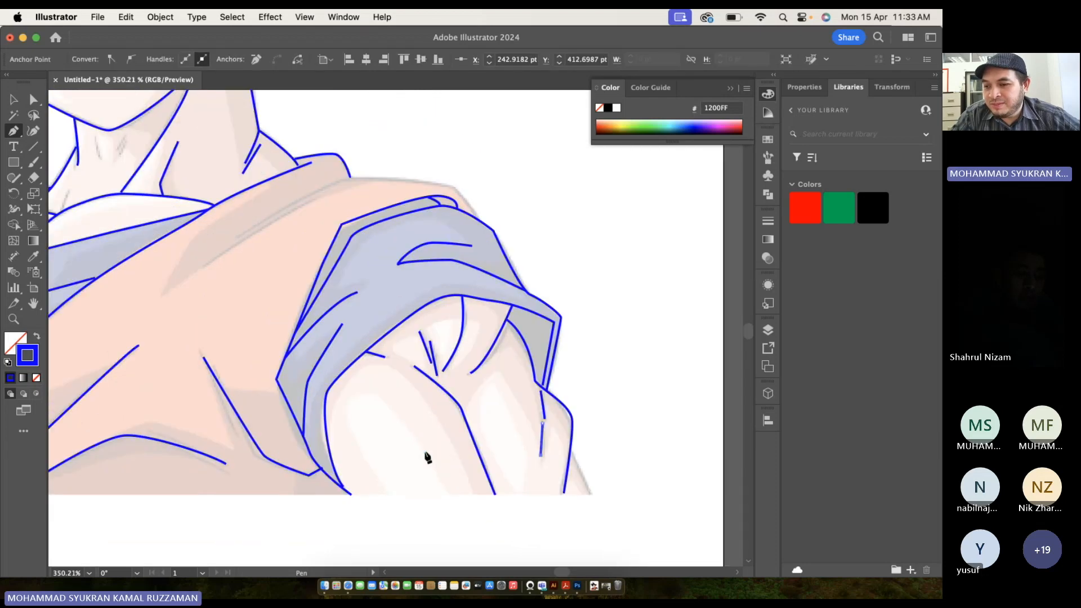
{"action": "scroll", "coordinate": [396, 381], "scroll_direction": "up", "scroll_amount": 5}
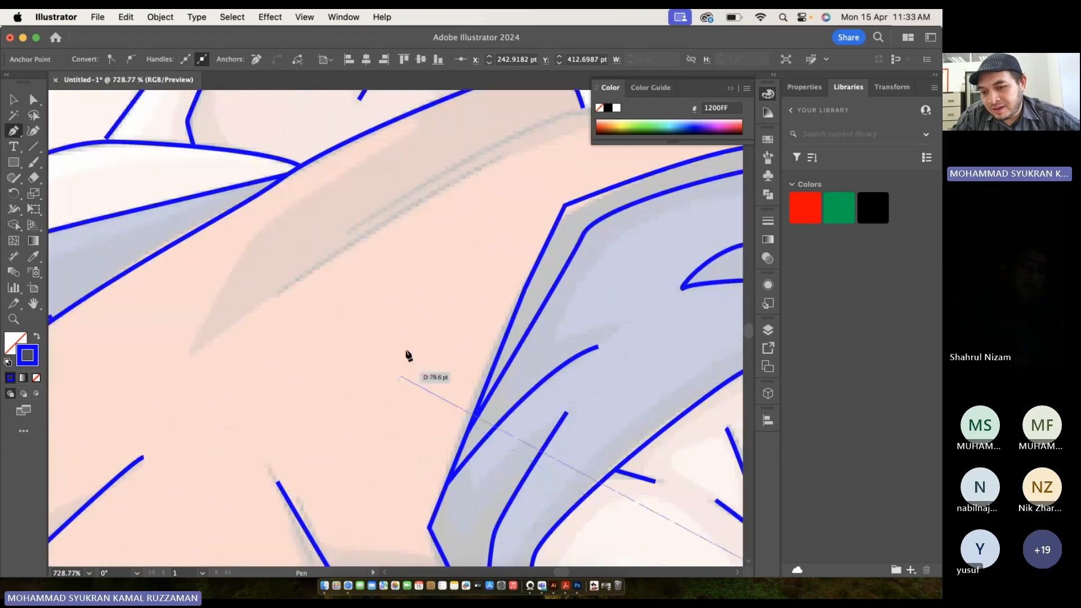
{"action": "key", "text": "Escape"}
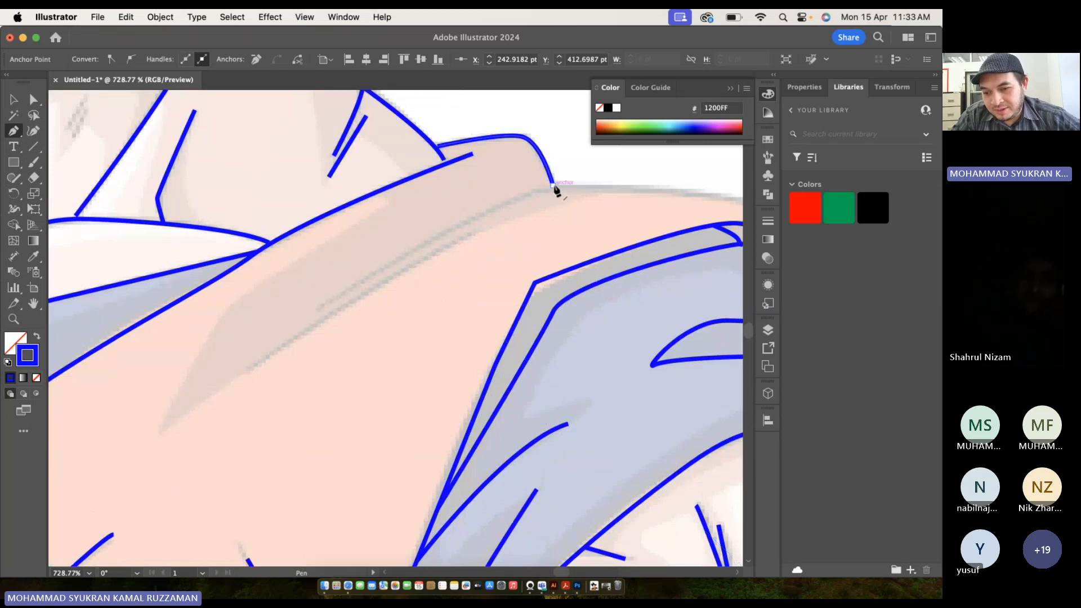
{"action": "mouse_move", "coordinate": [324, 303]}
{"action": "left_mouse_down"}
{"action": "mouse_move", "coordinate": [275, 359]}
{"action": "mouse_move", "coordinate": [257, 364]}
{"action": "left_mouse_up"}
{"action": "key", "text": "Escape"}
Trace the orange top's shoulder edge from the blue sleeve to the collar, plus the short fold line beneath the collar fold.
{"action": "scroll", "coordinate": [258, 365], "scroll_direction": "up", "scroll_amount": 2}
{"action": "scroll", "coordinate": [258, 365], "scroll_direction": "right", "scroll_amount": 5}
{"action": "left_click", "coordinate": [696, 387]}
{"action": "left_click_drag", "start_coordinate": [625, 297], "coordinate": [660, 307]}
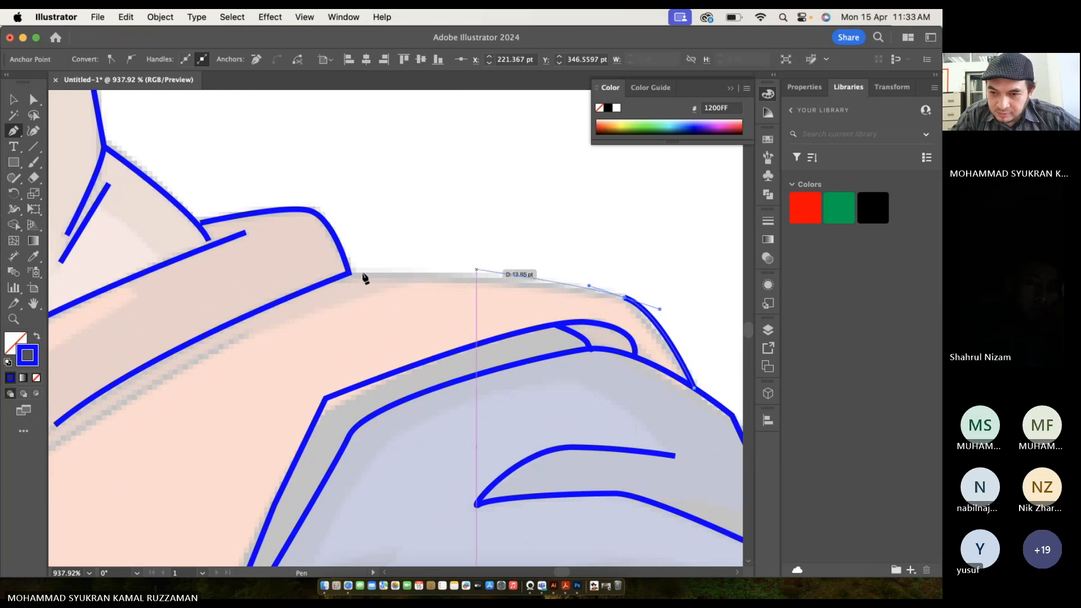
{"action": "left_click", "coordinate": [347, 271]}
{"action": "scroll", "coordinate": [344, 271], "scroll_direction": "left", "scroll_amount": 3}
{"action": "scroll", "coordinate": [346, 276], "scroll_direction": "down", "scroll_amount": 3}
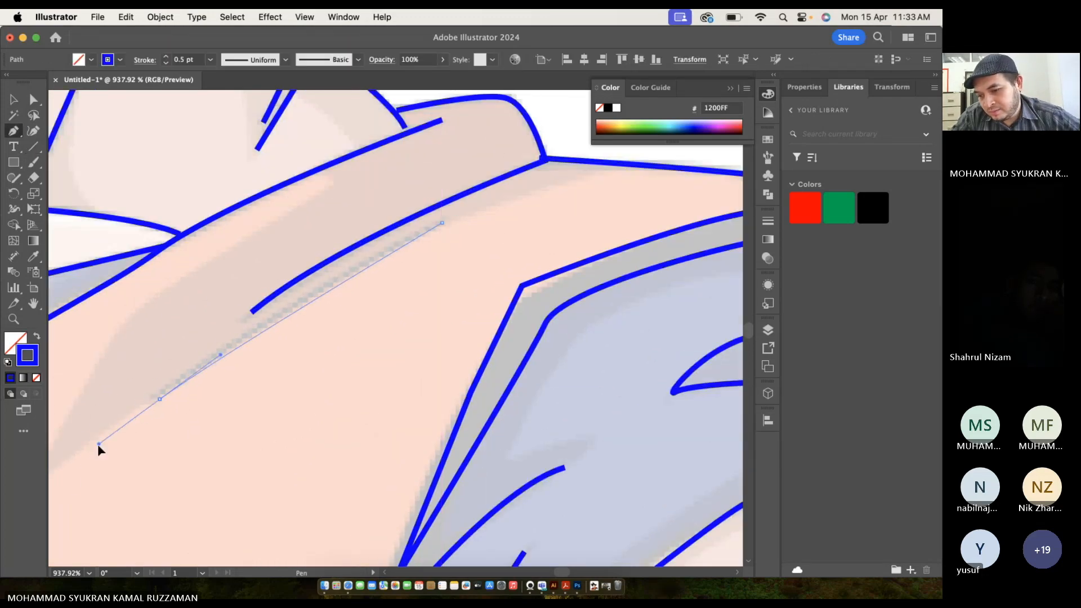
Unlock the reference image and move it off the artboard beside the traced drawing.
{"action": "scroll", "coordinate": [73, 483], "scroll_direction": "down", "scroll_amount": 3}
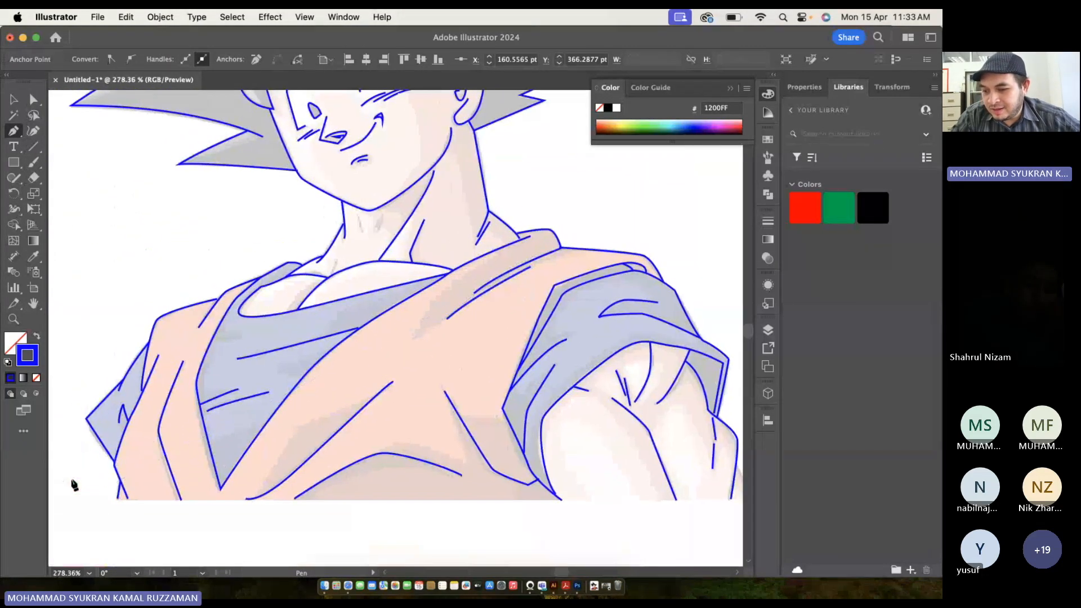
{"action": "scroll", "coordinate": [73, 483], "scroll_direction": "up", "scroll_amount": 5}
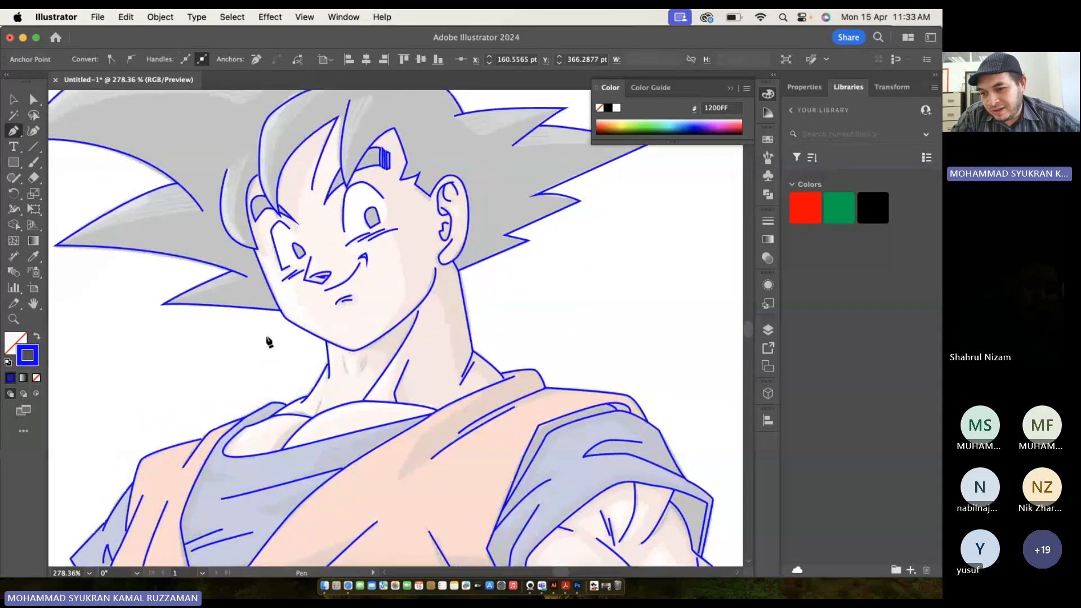
{"action": "scroll", "coordinate": [268, 343], "scroll_direction": "up", "scroll_amount": 2}
{"action": "scroll", "coordinate": [268, 344], "scroll_direction": "down", "scroll_amount": 4}
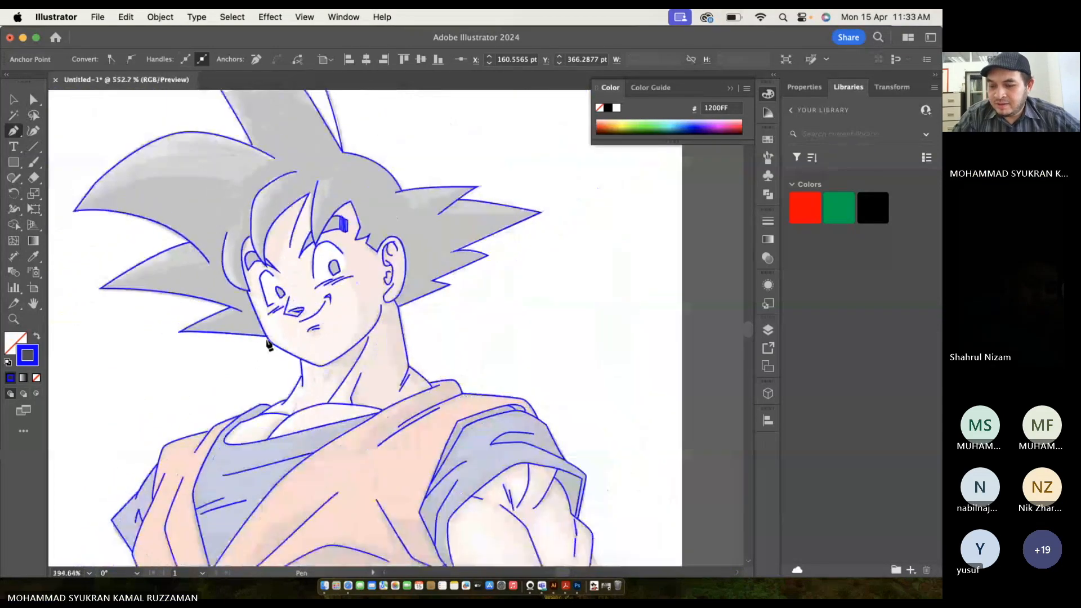
{"action": "scroll", "coordinate": [268, 344], "scroll_direction": "down", "scroll_amount": 3}
{"action": "left_click", "coordinate": [14, 99]}
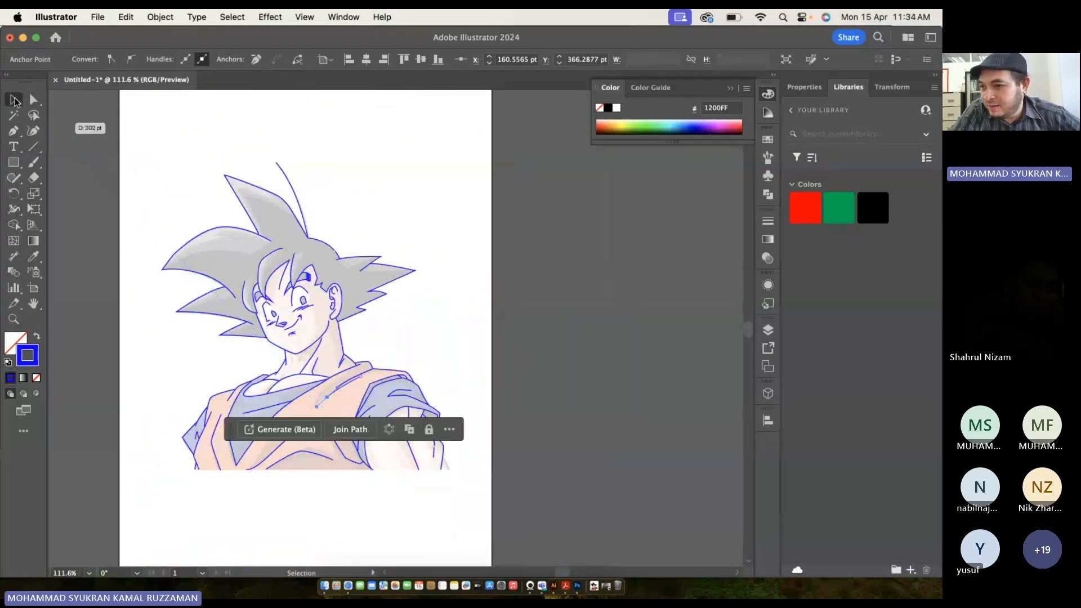
{"action": "left_click", "coordinate": [151, 17]}
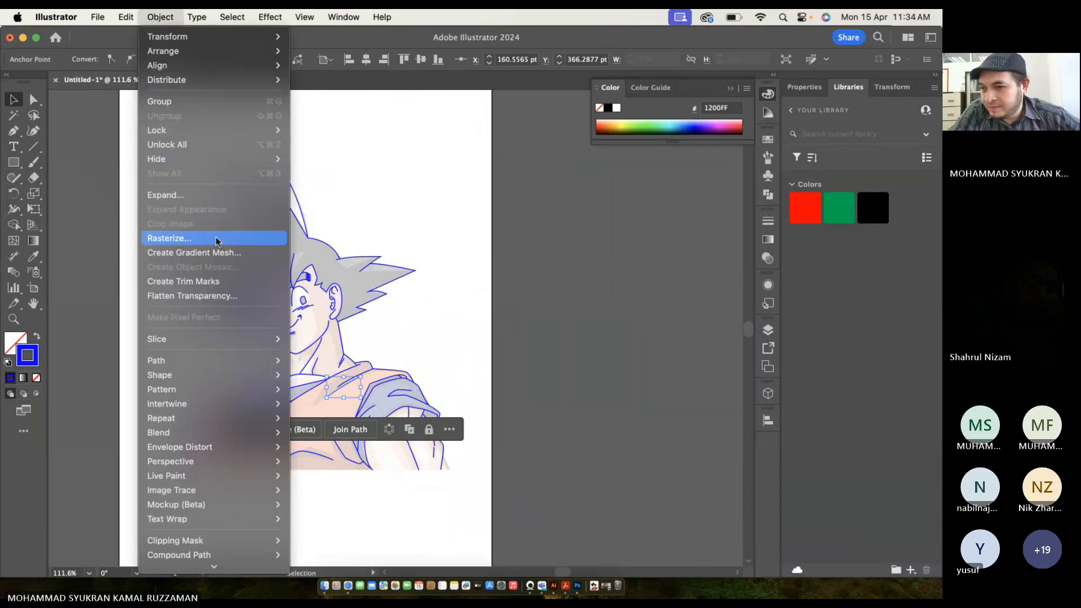
{"action": "left_click", "coordinate": [224, 144]}
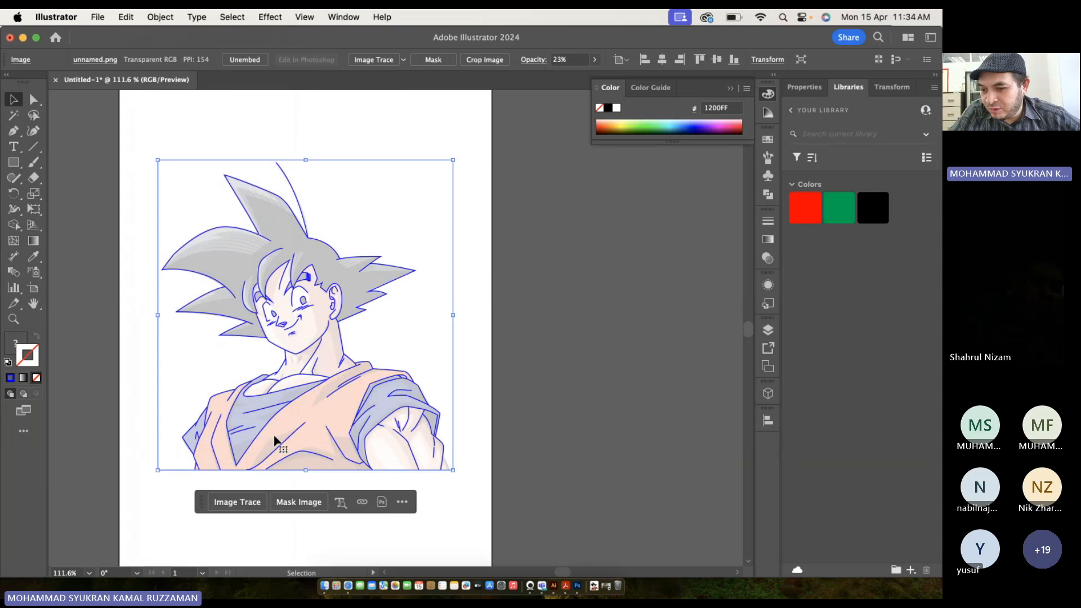
{"action": "left_click_drag", "start_coordinate": [321, 417], "coordinate": [700, 415]}
{"action": "left_click", "coordinate": [510, 357]}
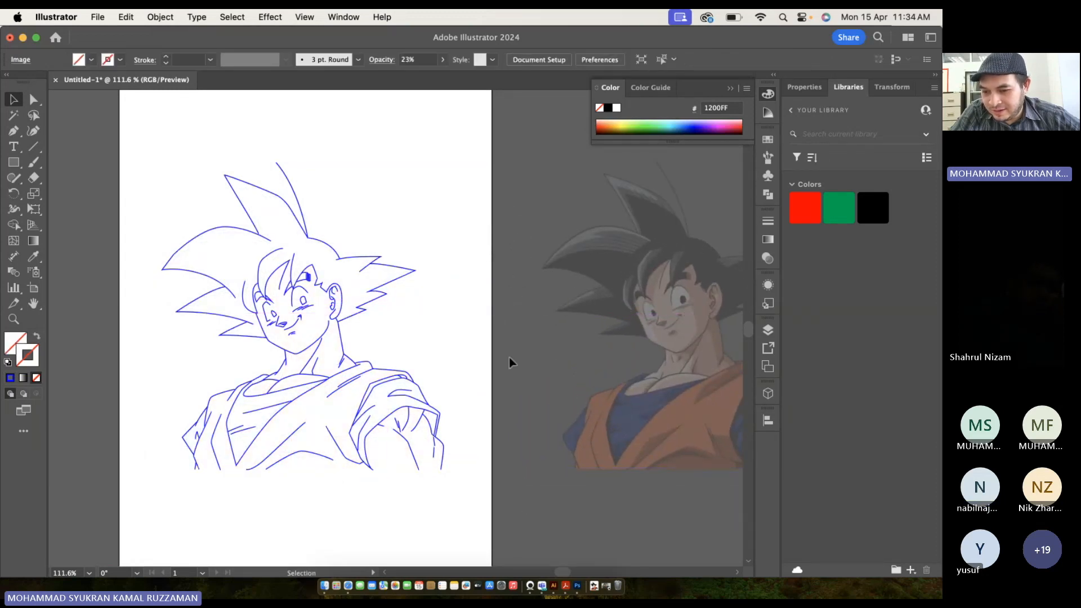
Select the traced character line art and set its stroke color to black (000000).
{"action": "scroll", "coordinate": [509, 357], "scroll_direction": "up", "scroll_amount": 5}
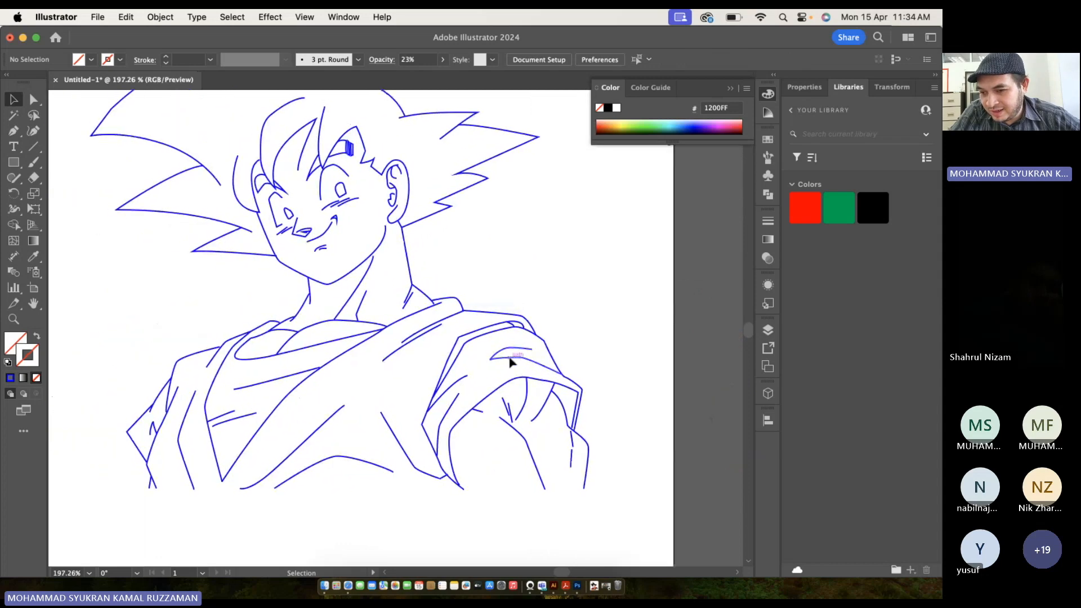
{"action": "scroll", "coordinate": [509, 360], "scroll_direction": "down", "scroll_amount": 3}
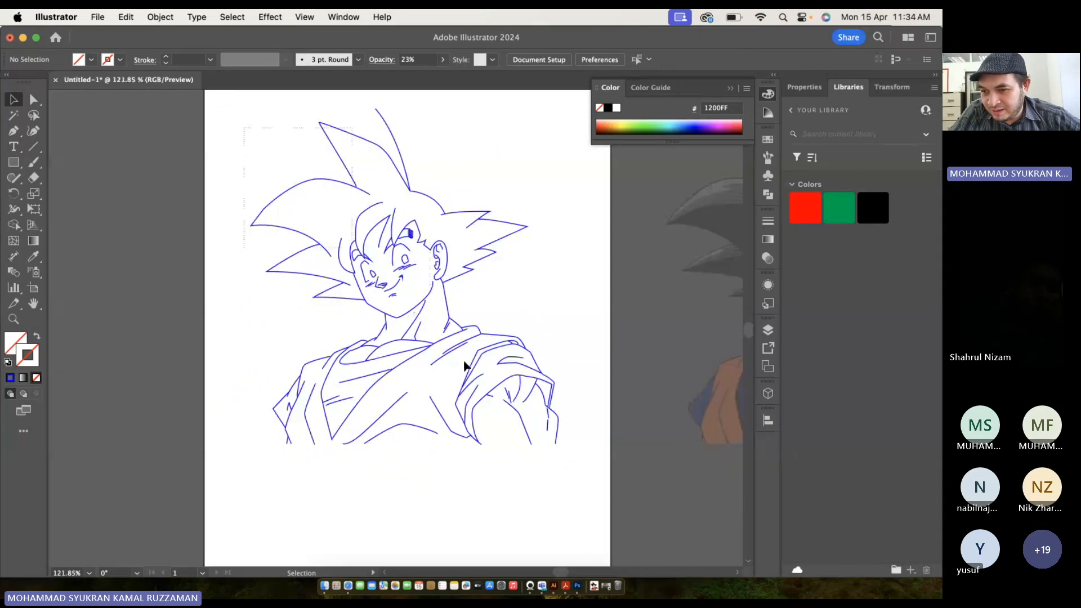
{"action": "left_click", "coordinate": [538, 459]}
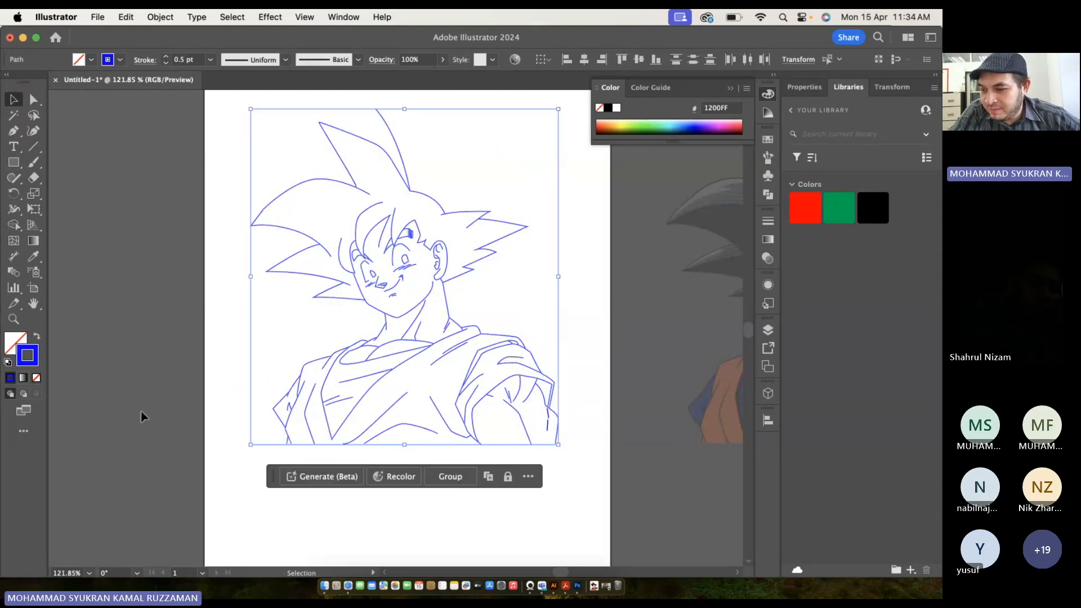
{"action": "double_click", "coordinate": [35, 358]}
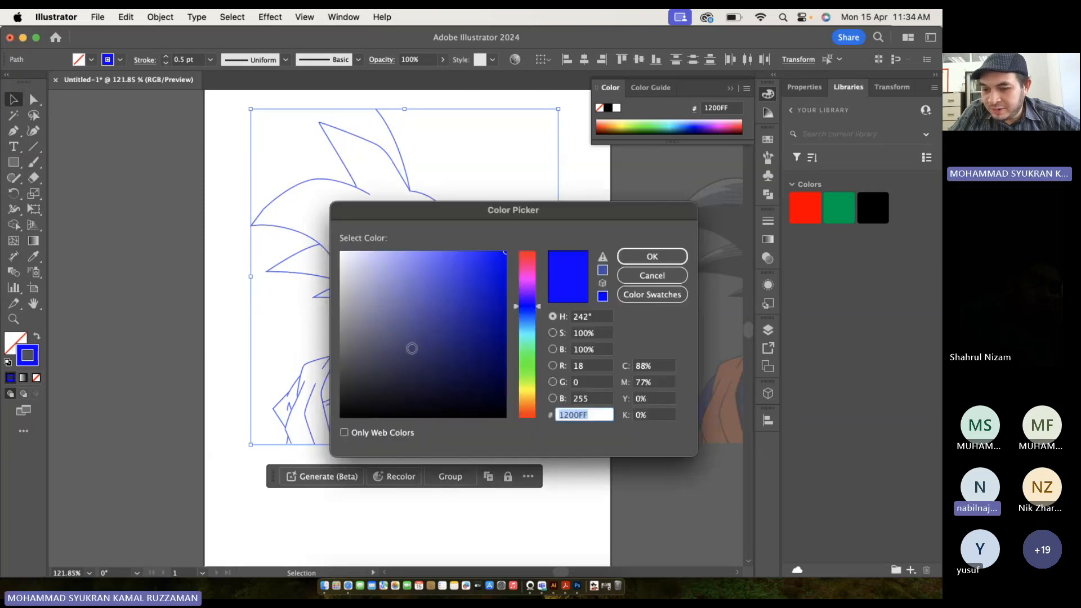
{"action": "left_click", "coordinate": [332, 415]}
{"action": "left_click", "coordinate": [641, 258]}
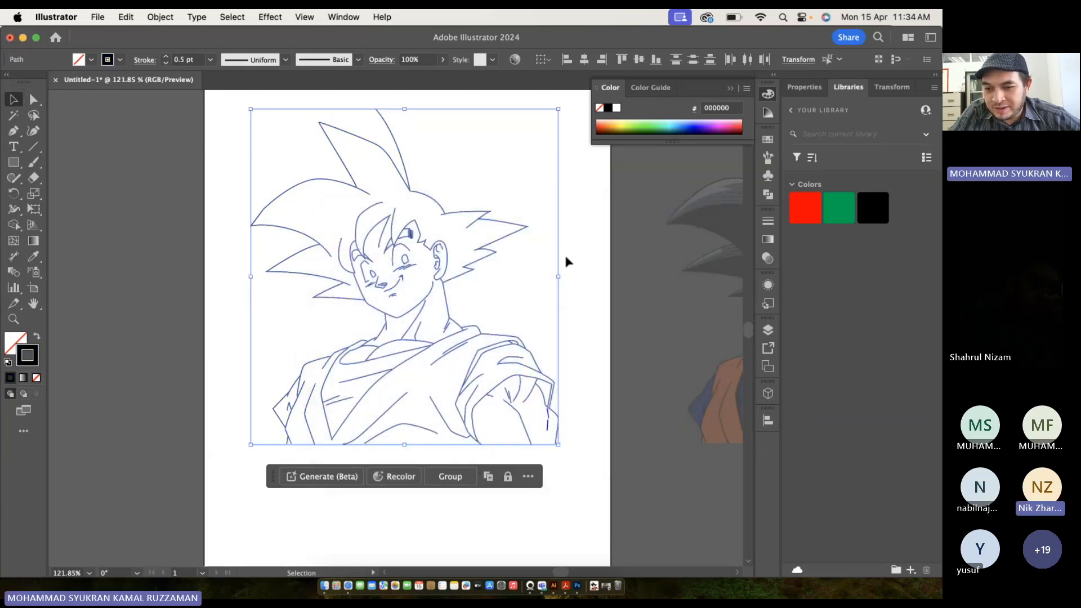
{"action": "left_click", "coordinate": [515, 285]}
Apply Width Profile 1 to the two inner neck lines below the chin, tapering their strokes.
{"action": "scroll", "coordinate": [449, 311], "scroll_direction": "up", "scroll_amount": 10}
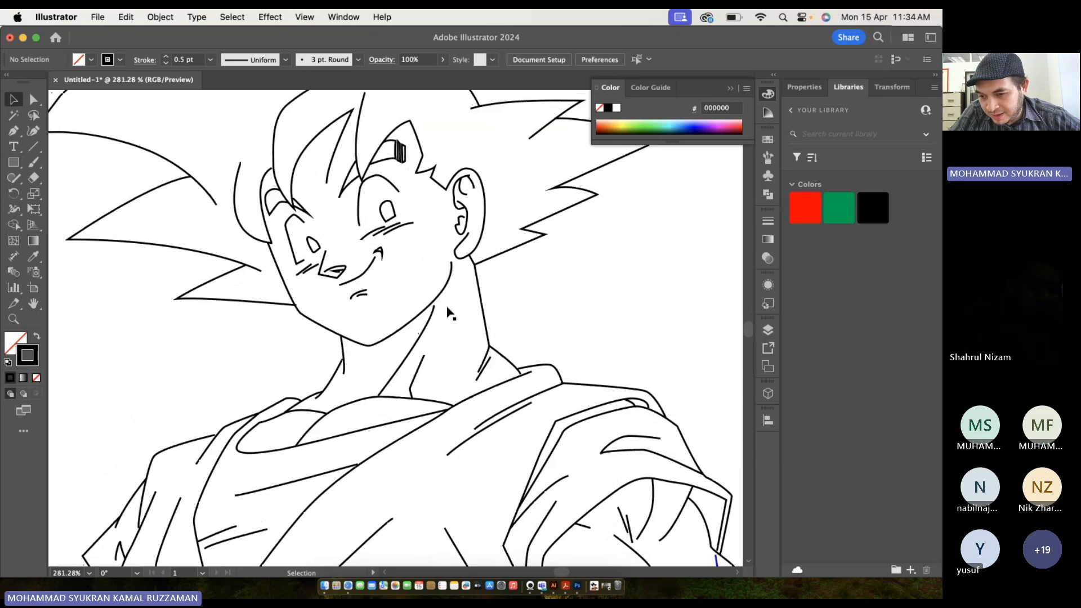
{"action": "scroll", "coordinate": [449, 311], "scroll_direction": "down", "scroll_amount": 5}
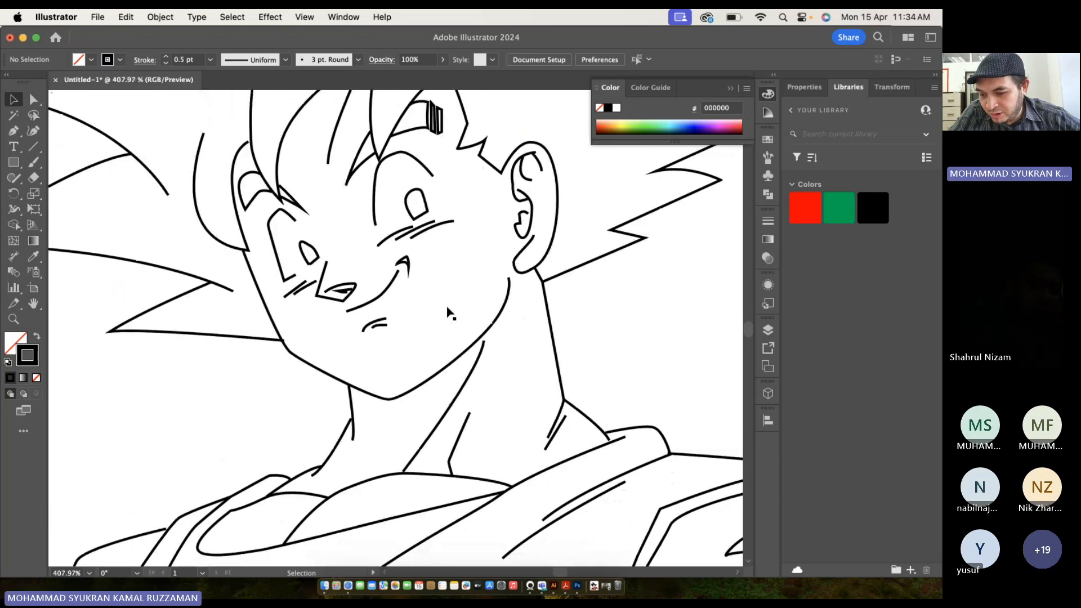
{"action": "scroll", "coordinate": [423, 320], "scroll_direction": "up", "scroll_amount": 2}
{"action": "scroll", "coordinate": [423, 320], "scroll_direction": "up", "scroll_amount": 2}
{"action": "left_click_drag", "start_coordinate": [406, 370], "coordinate": [457, 384]}
{"action": "left_click", "coordinate": [475, 386]}
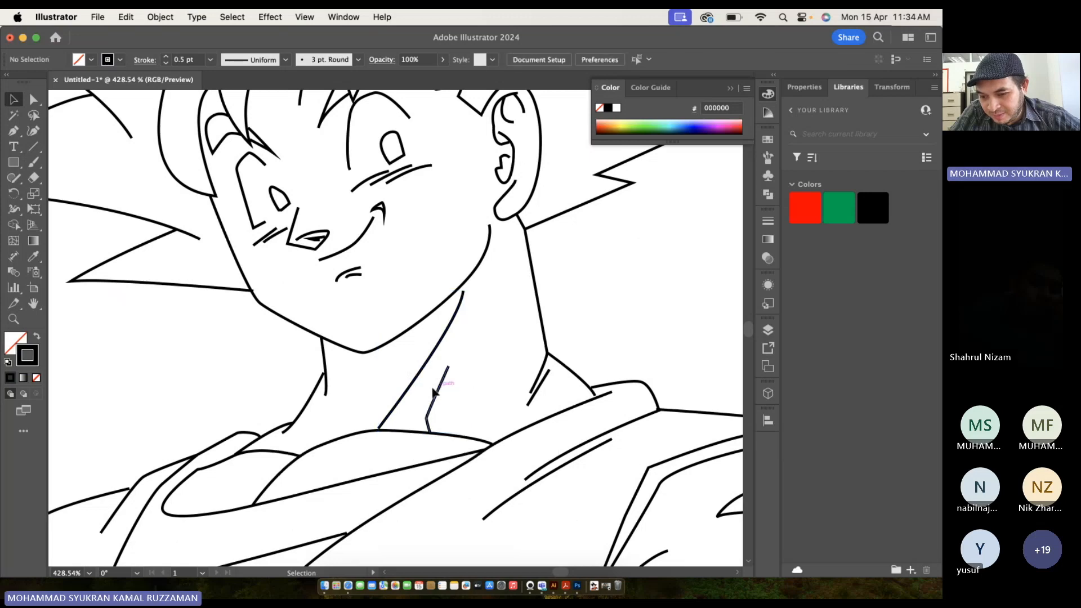
{"action": "left_click", "coordinate": [413, 384]}
{"action": "left_click", "coordinate": [475, 384]}
{"action": "left_click_drag", "start_coordinate": [469, 394], "coordinate": [384, 370]}
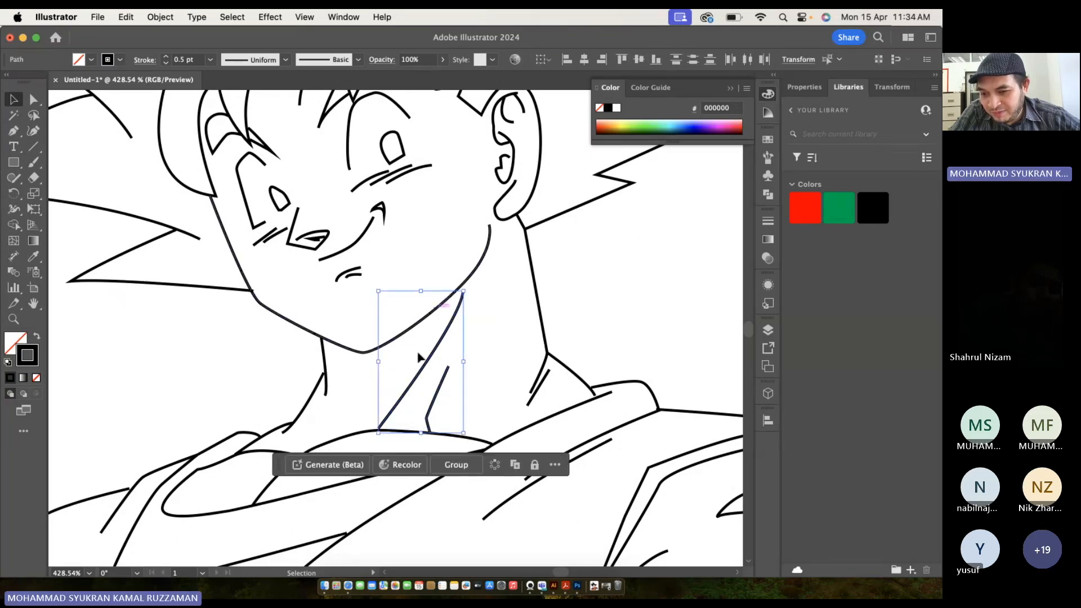
{"action": "left_click", "coordinate": [468, 389]}
{"action": "left_click_drag", "start_coordinate": [469, 390], "coordinate": [404, 376]}
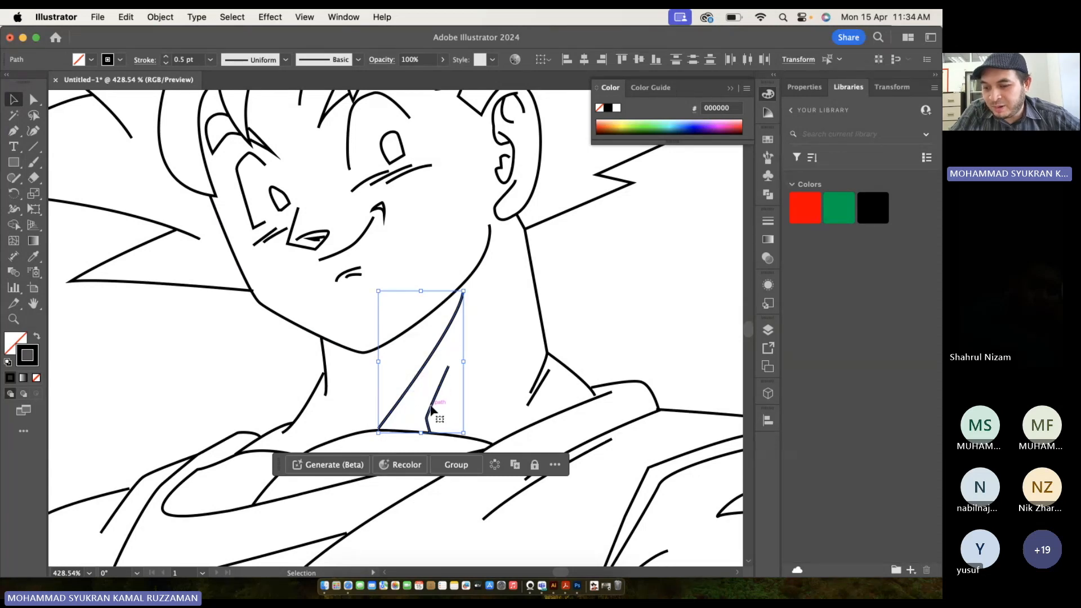
{"action": "left_click", "coordinate": [286, 60]}
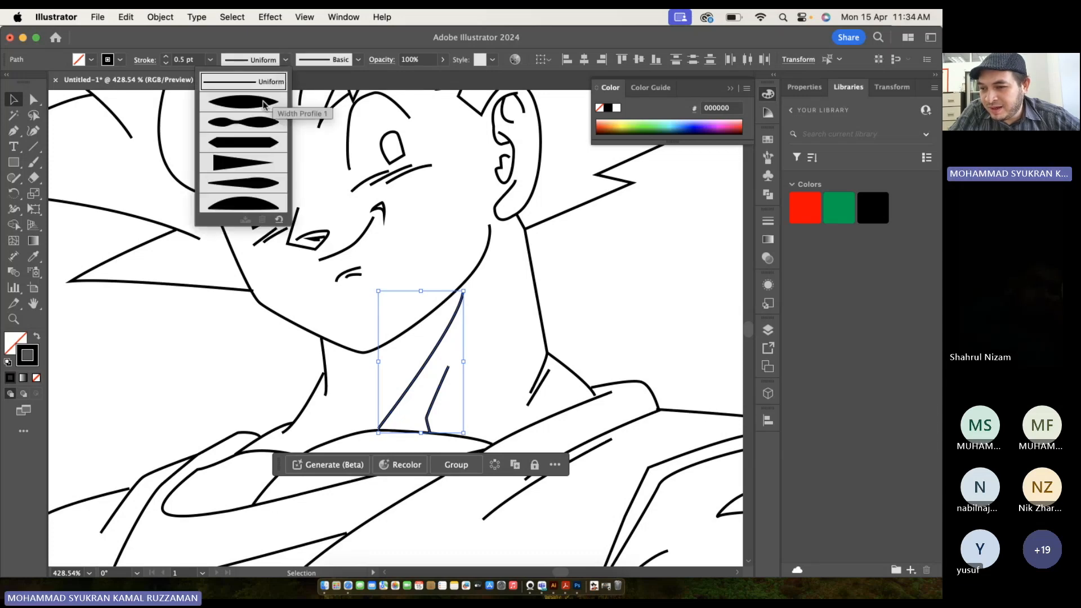
{"action": "left_click", "coordinate": [234, 105]}
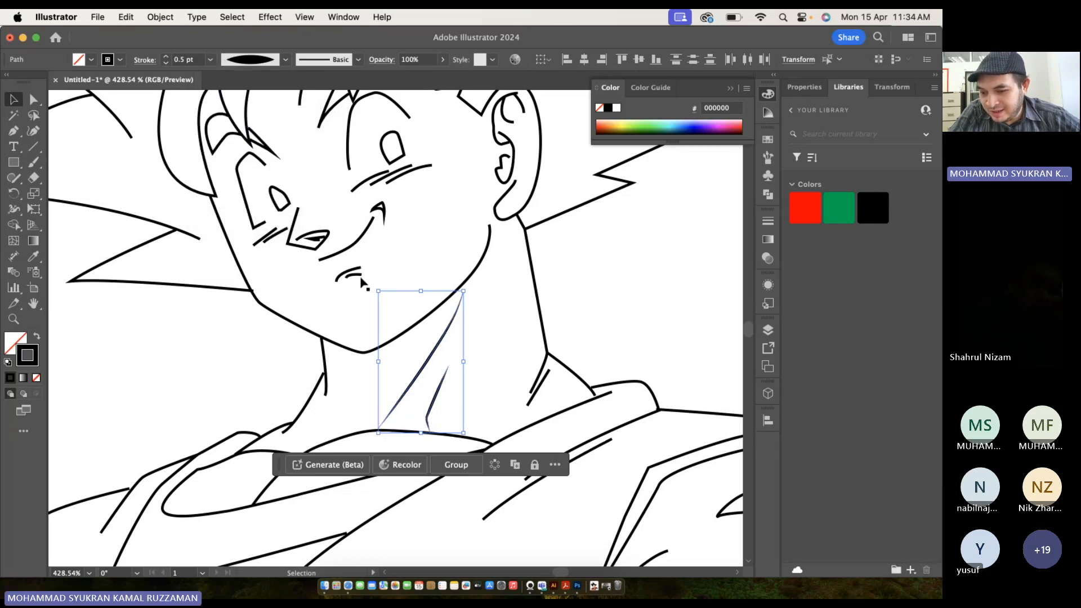
{"action": "left_click", "coordinate": [484, 367]}
Apply Width Profile 1 to the undershirt's neckline curves between the neck and the orange top's collar.
{"action": "scroll", "coordinate": [448, 390], "scroll_direction": "up", "scroll_amount": 5}
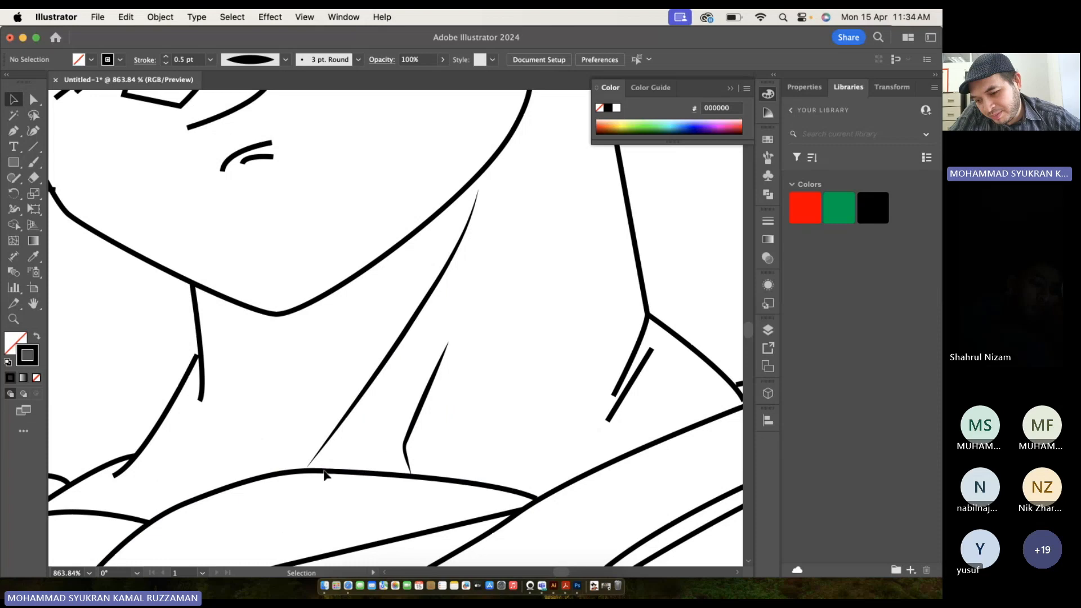
{"action": "scroll", "coordinate": [397, 440], "scroll_direction": "down", "scroll_amount": 2}
{"action": "scroll", "coordinate": [358, 393], "scroll_direction": "down", "scroll_amount": 2}
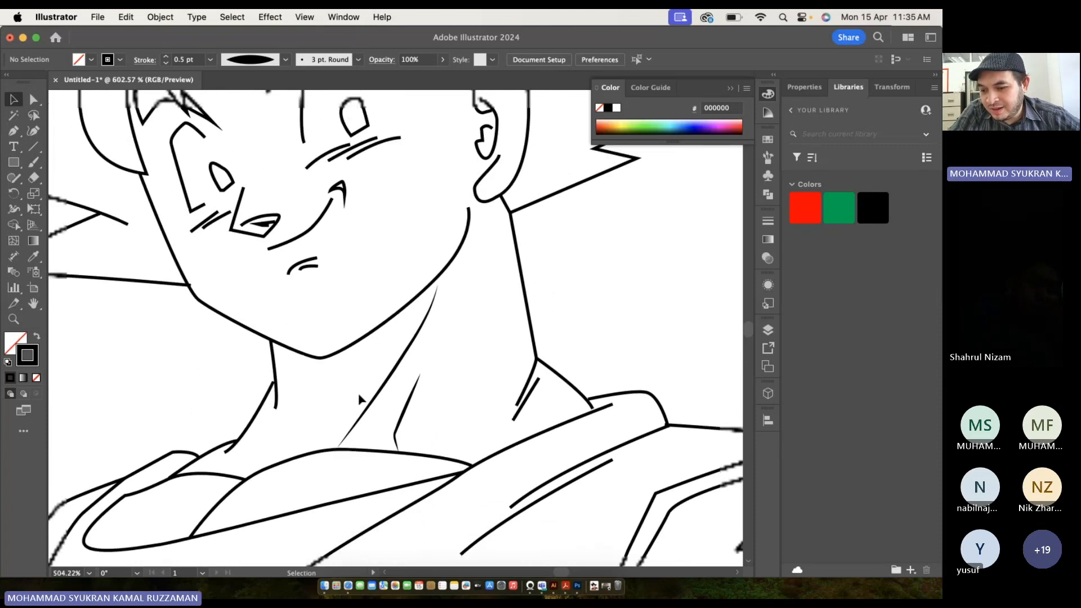
{"action": "left_click", "coordinate": [344, 440]}
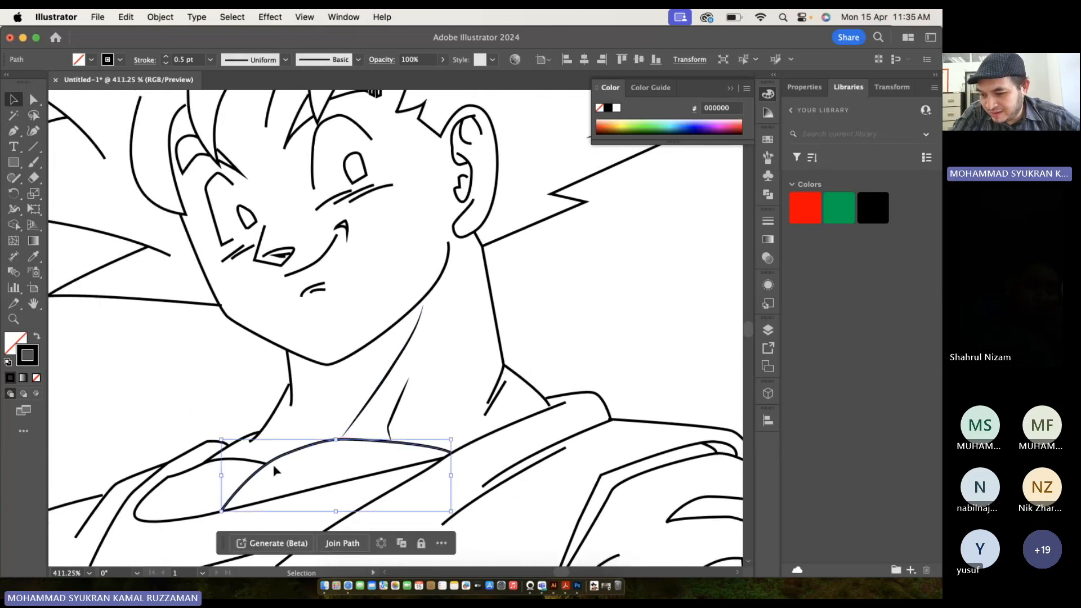
{"action": "left_click", "coordinate": [248, 465], "text": "shift"}
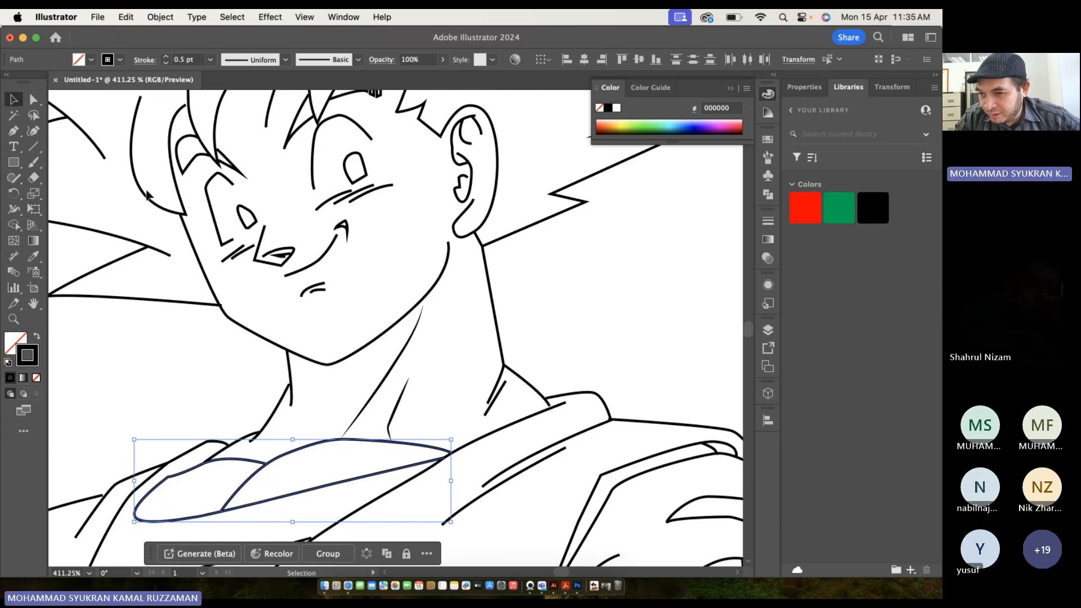
{"action": "left_click", "coordinate": [285, 60]}
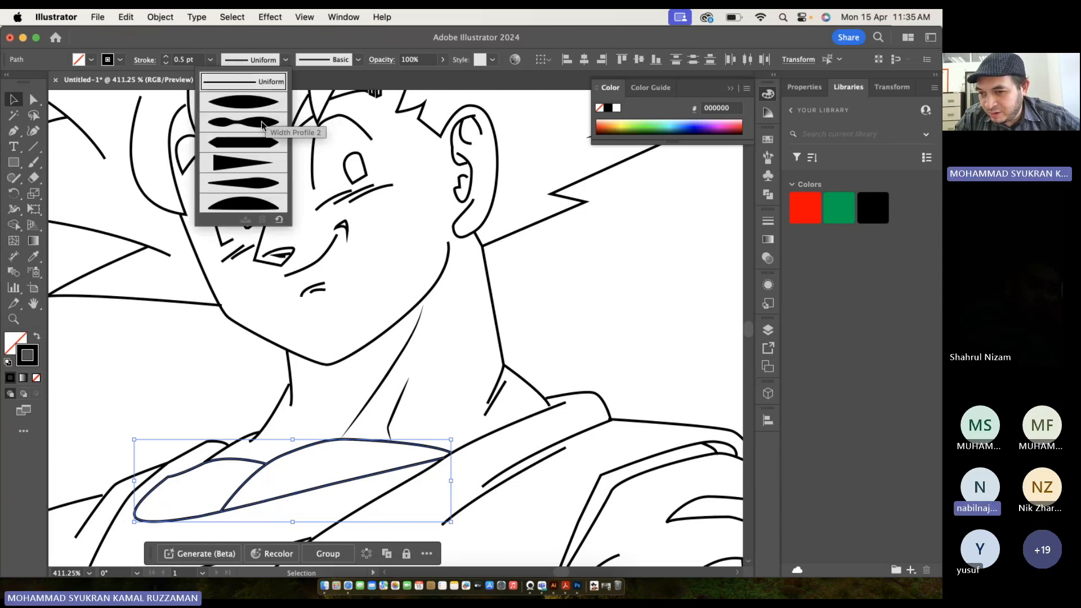
{"action": "left_click", "coordinate": [168, 400]}
Apply Width Profile 1 to the two short strokes at the neck's base, below the ear.
{"action": "scroll", "coordinate": [169, 400], "scroll_direction": "up", "scroll_amount": 3}
{"action": "scroll", "coordinate": [169, 400], "scroll_direction": "right", "scroll_amount": 3}
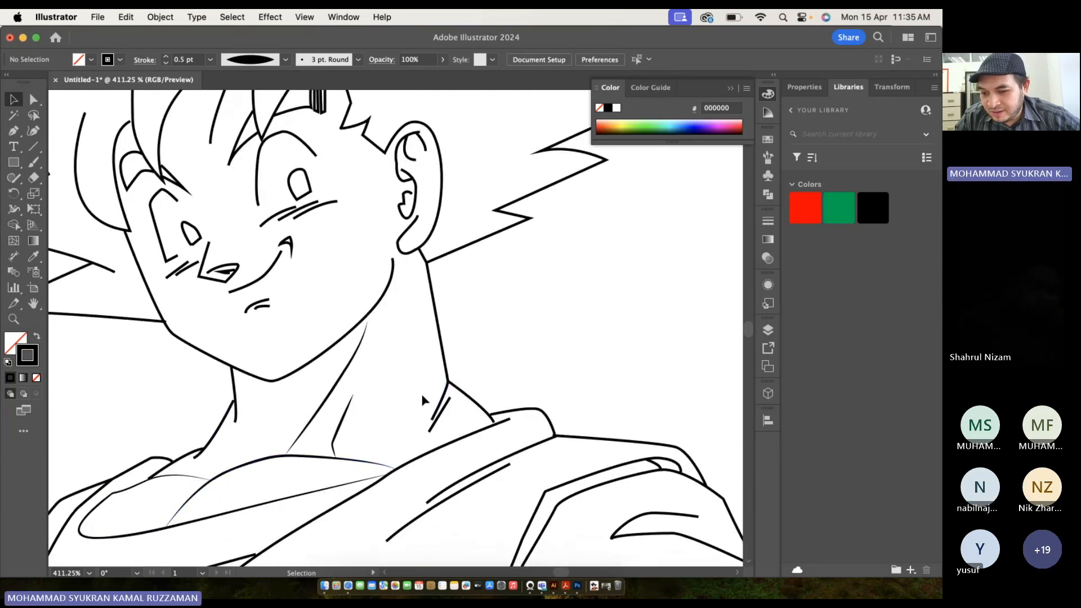
{"action": "left_click_drag", "start_coordinate": [422, 396], "coordinate": [447, 415]}
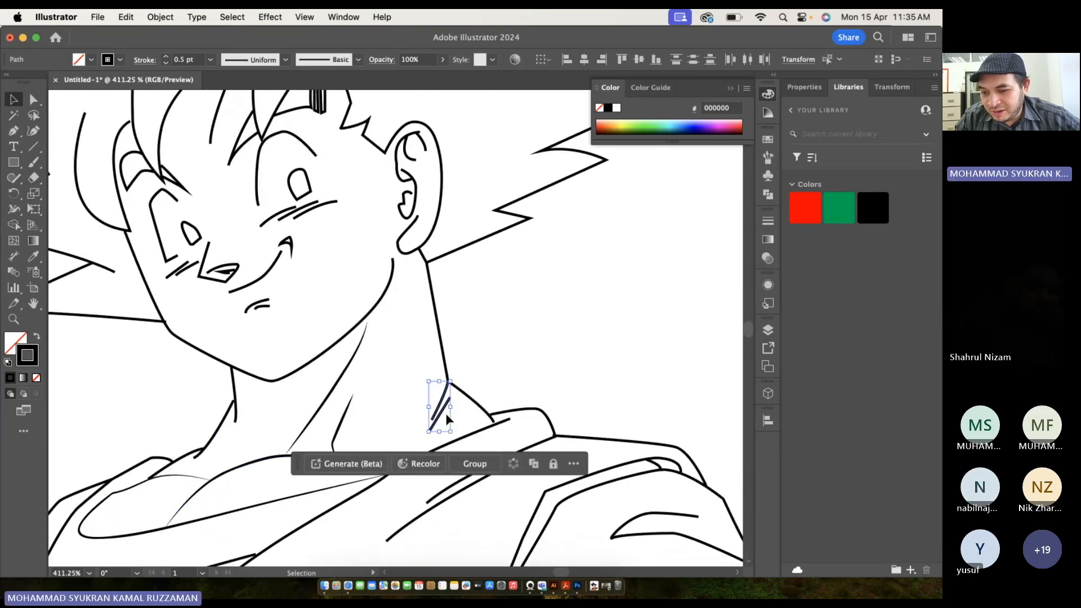
{"action": "left_click", "coordinate": [301, 62]}
{"action": "left_click", "coordinate": [269, 59]}
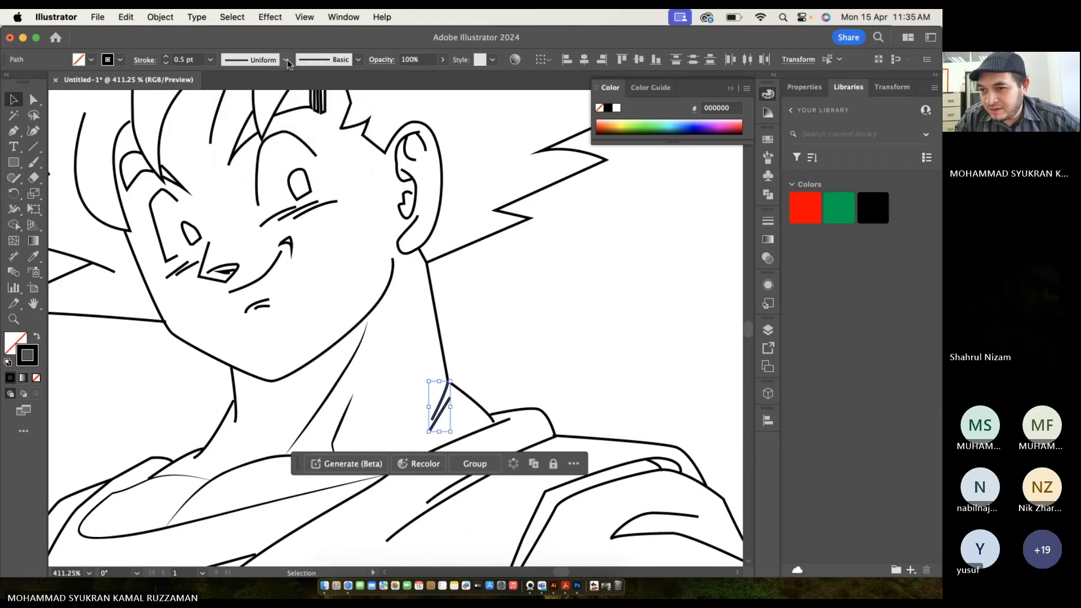
{"action": "left_click", "coordinate": [287, 60]}
{"action": "left_click", "coordinate": [270, 105]}
Apply Width Profile 1 to the short crease strokes beneath both eyes.
{"action": "scroll", "coordinate": [325, 328], "scroll_direction": "up", "scroll_amount": 2}
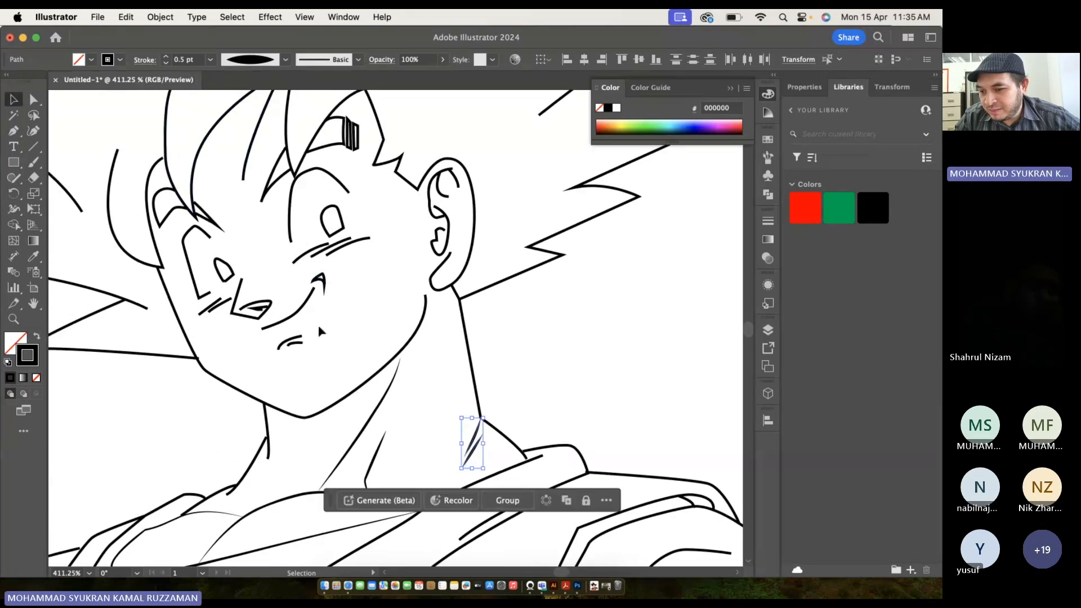
{"action": "scroll", "coordinate": [338, 259], "scroll_direction": "down", "scroll_amount": 1}
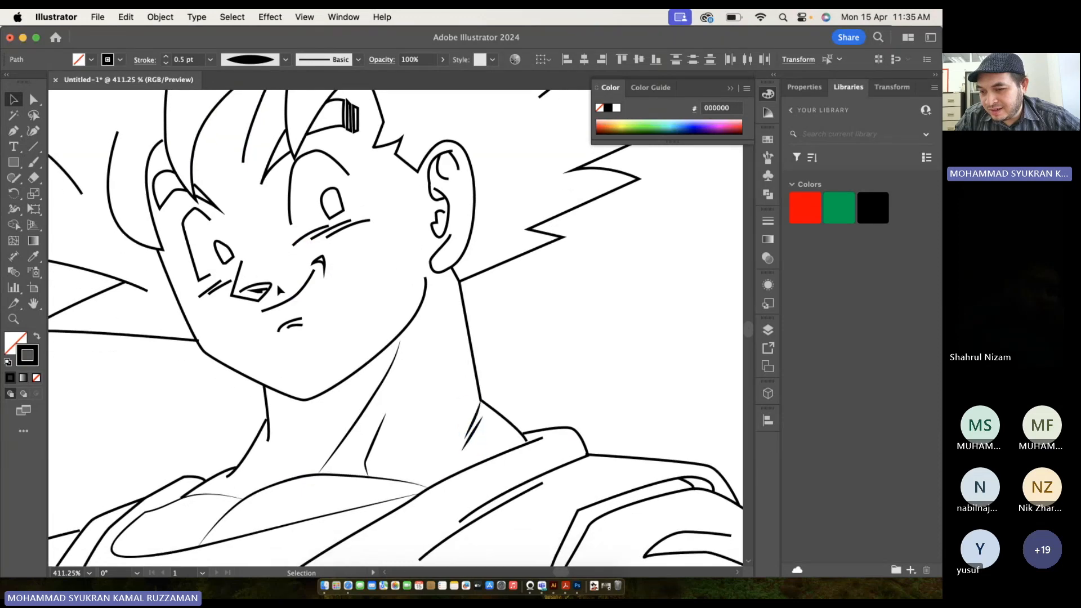
{"action": "scroll", "coordinate": [367, 256], "scroll_direction": "up", "scroll_amount": 2}
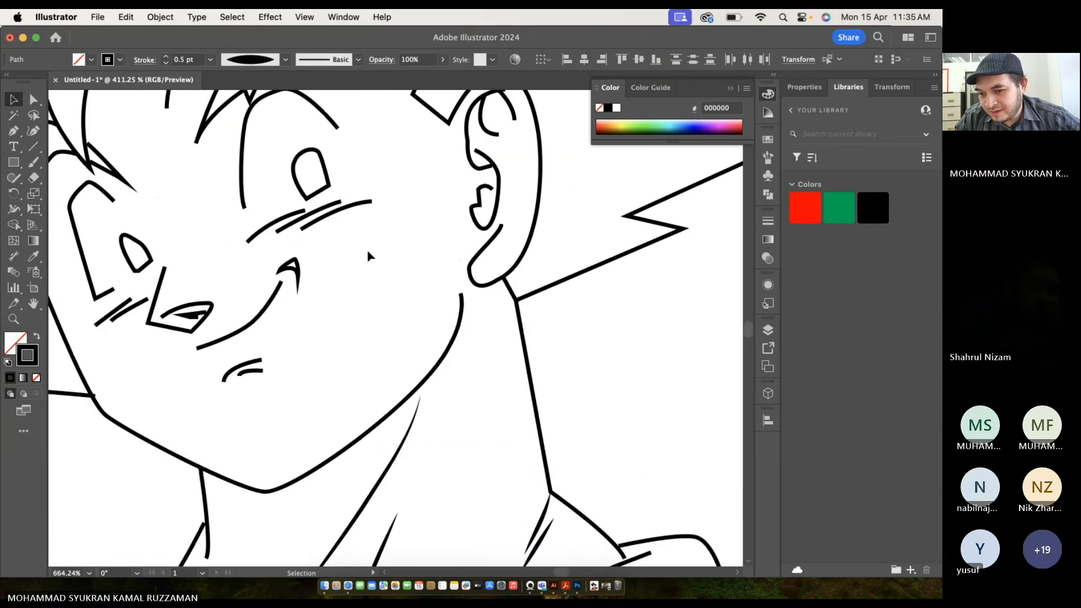
{"action": "left_click", "coordinate": [262, 232]}
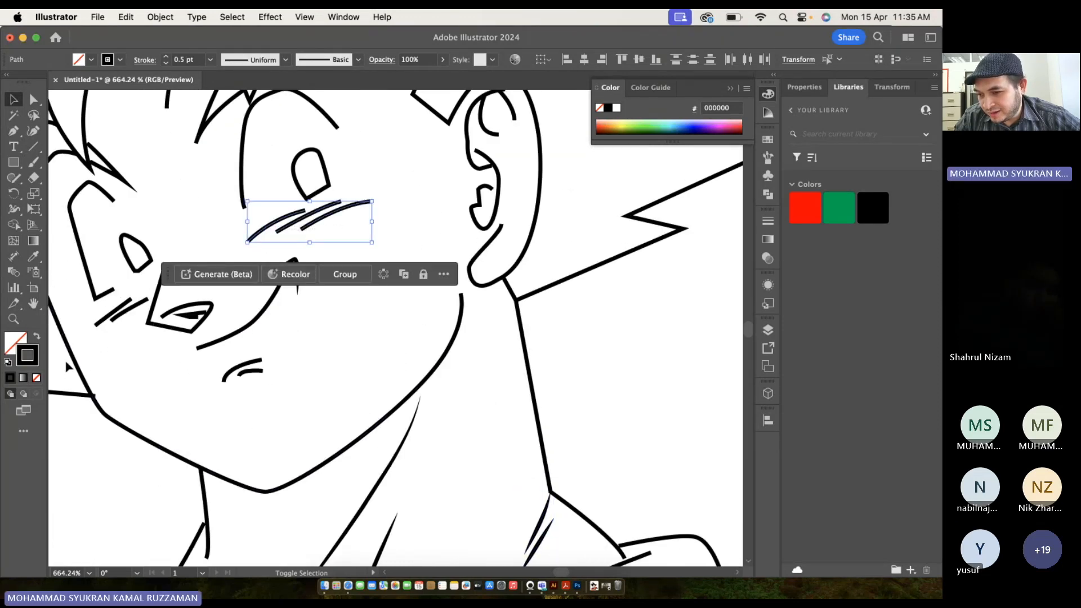
{"action": "left_click_drag", "start_coordinate": [121, 318], "coordinate": [130, 322]}
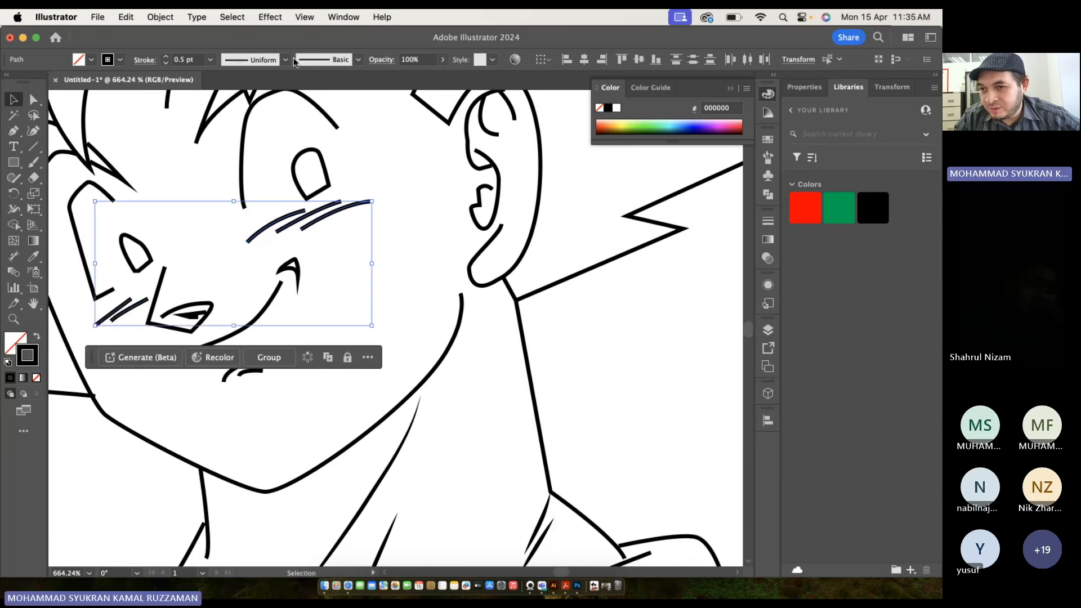
{"action": "scroll", "coordinate": [246, 142], "scroll_direction": "up", "scroll_amount": 3}
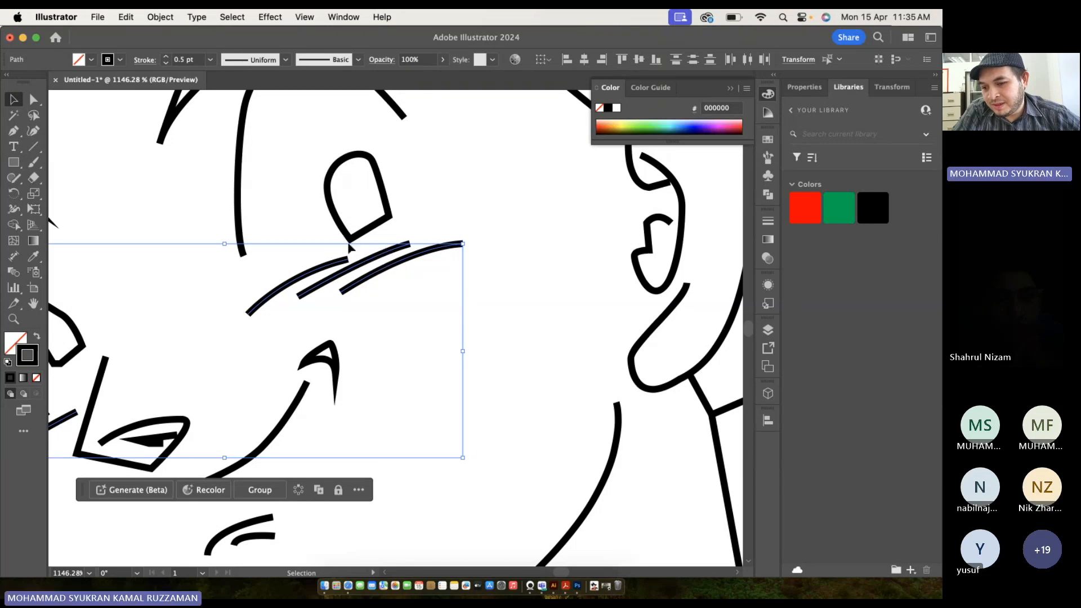
{"action": "left_click", "coordinate": [287, 60]}
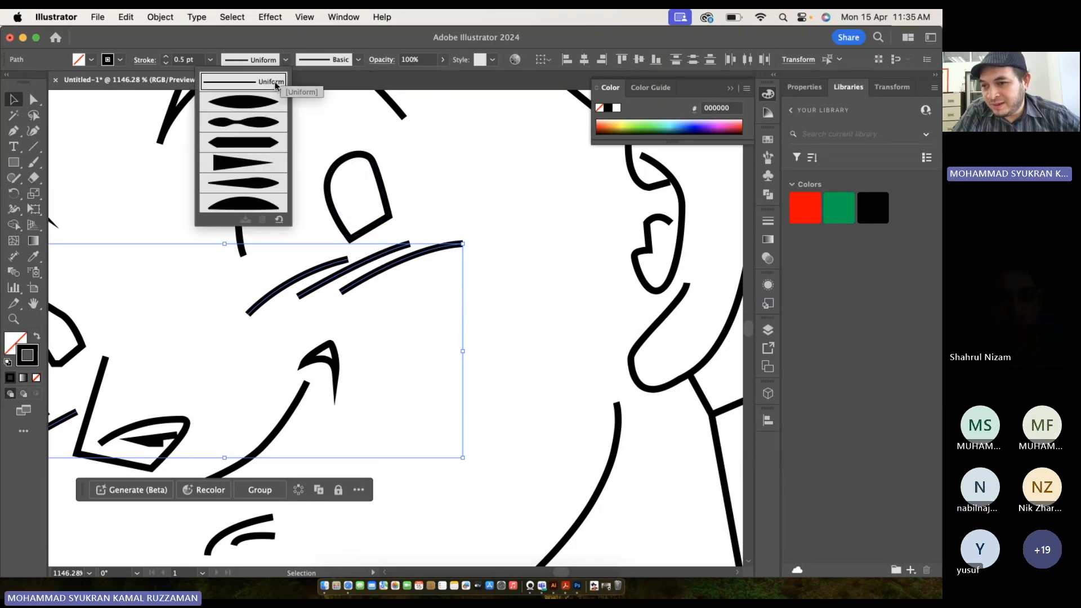
{"action": "left_click", "coordinate": [262, 103]}
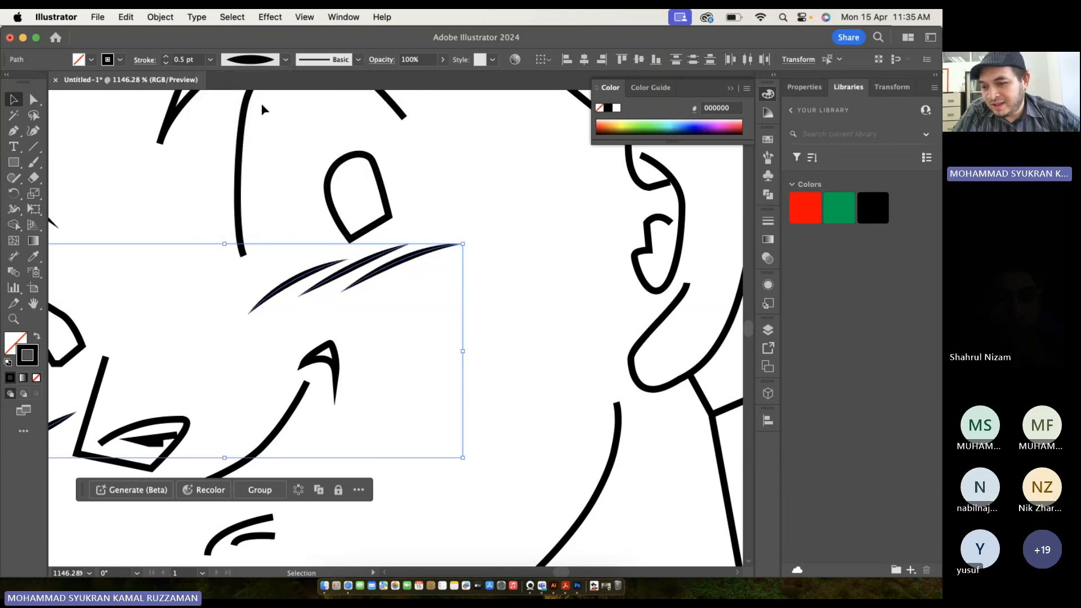
{"action": "left_click", "coordinate": [498, 221]}
Apply Width Profile 1 to the lower chest folds together with the adjoining sleeve and cuff lines.
{"action": "scroll", "coordinate": [498, 221], "scroll_direction": "down", "scroll_amount": 5}
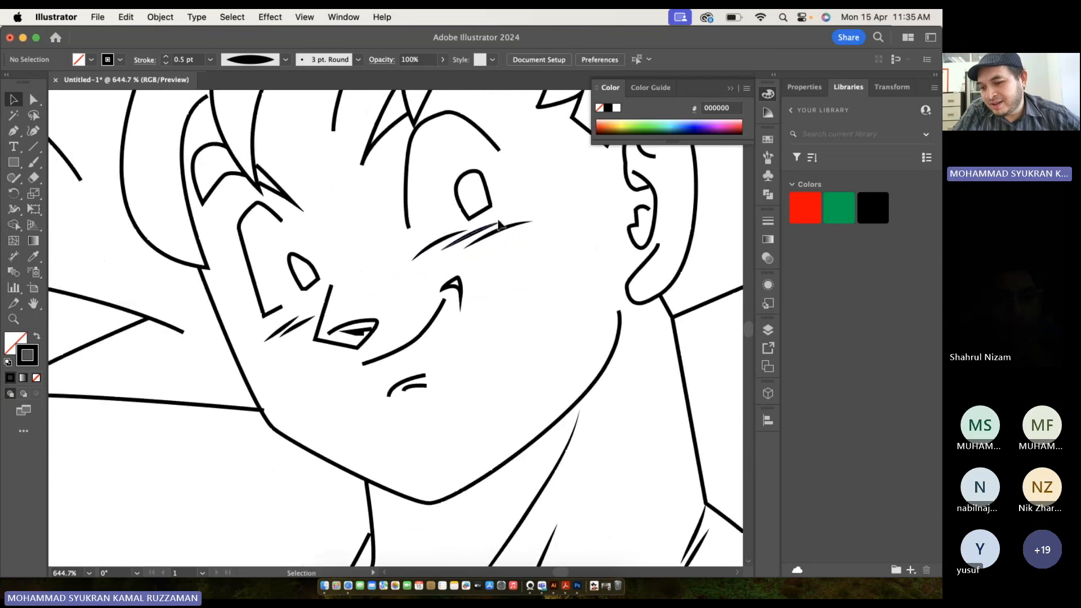
{"action": "scroll", "coordinate": [499, 224], "scroll_direction": "down", "scroll_amount": 2}
{"action": "scroll", "coordinate": [499, 224], "scroll_direction": "down", "scroll_amount": 4}
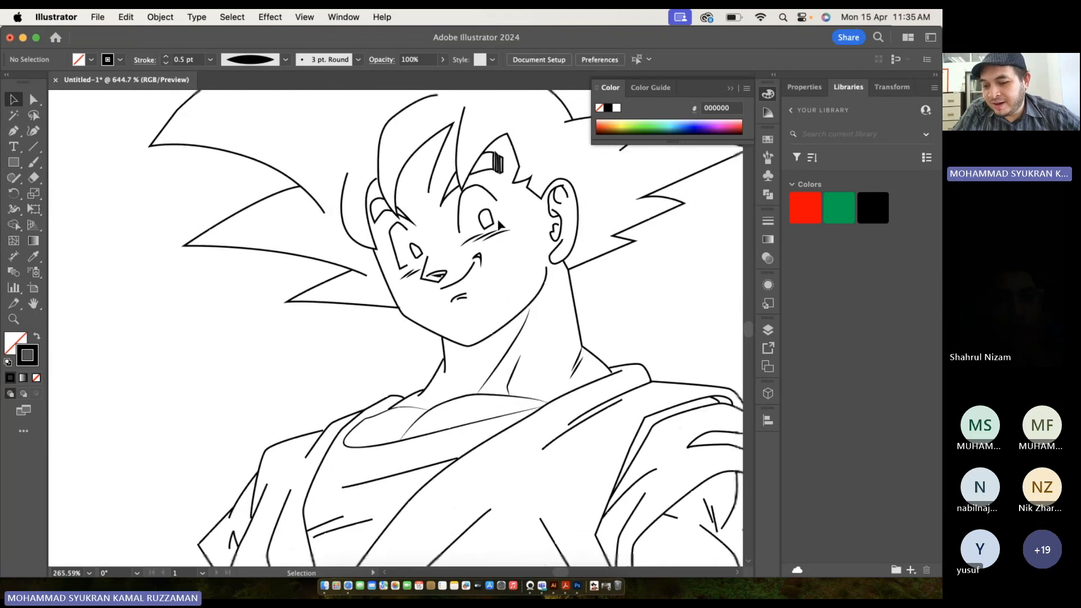
{"action": "scroll", "coordinate": [499, 224], "scroll_direction": "down", "scroll_amount": 3}
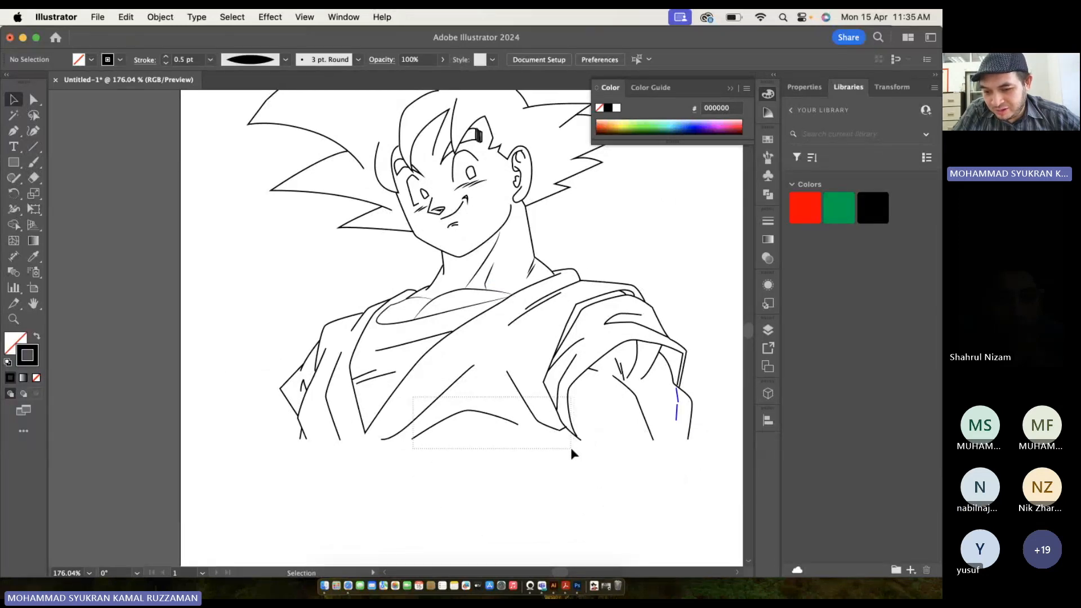
{"action": "left_click_drag", "start_coordinate": [572, 453], "coordinate": [573, 452]}
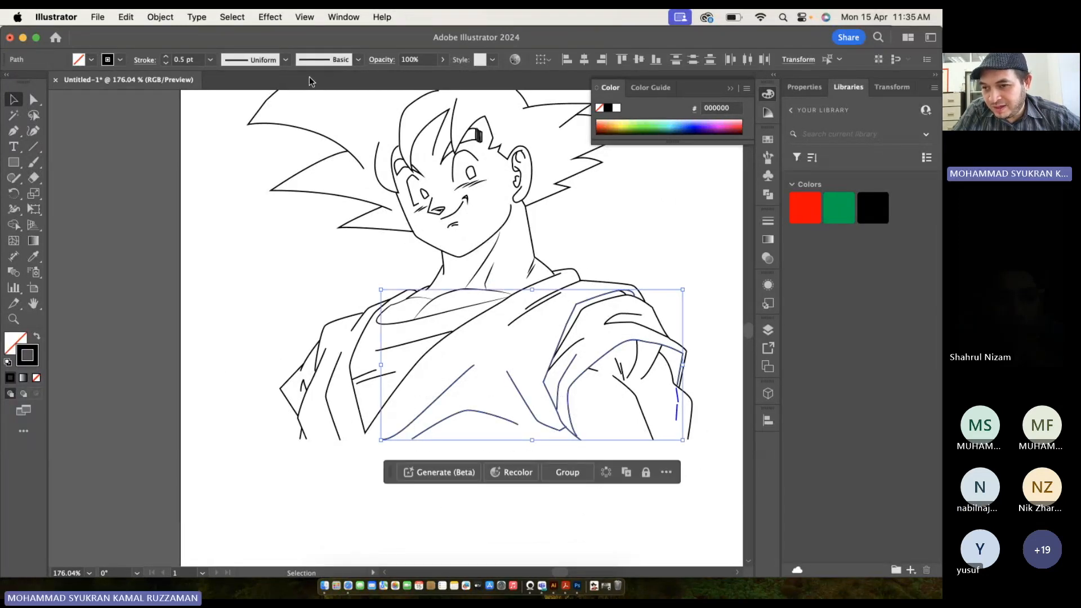
{"action": "left_click", "coordinate": [286, 60]}
{"action": "key", "text": "Escape"}
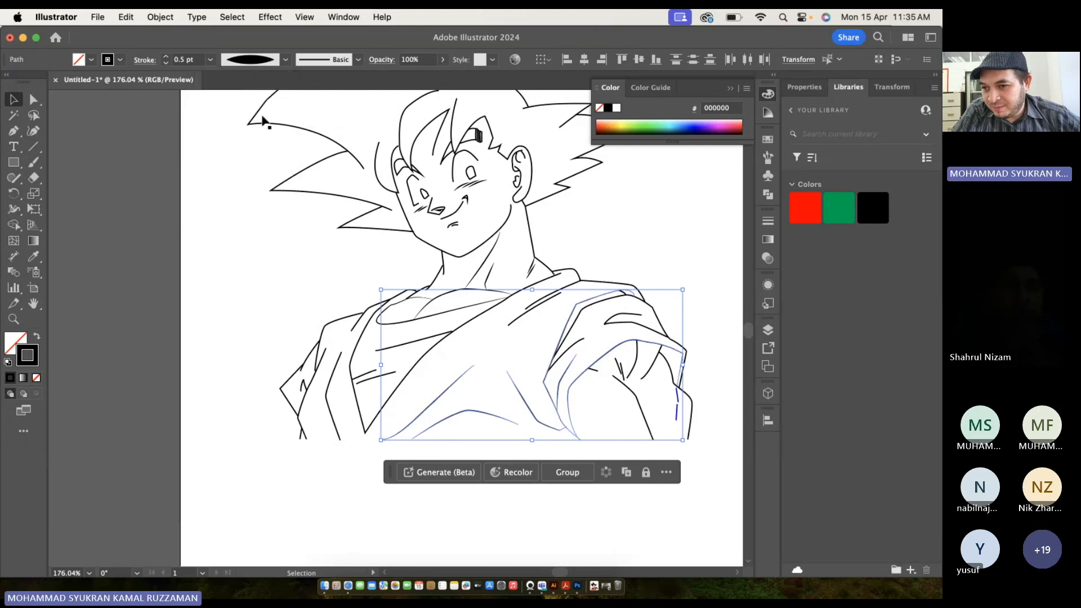
{"action": "left_click", "coordinate": [306, 397]}
Apply Width Profile 1 to the orange top's V-shaped collar lines and the chest crease strokes inside and beside it.
{"action": "scroll", "coordinate": [410, 430], "scroll_direction": "up", "scroll_amount": 5}
{"action": "left_click_drag", "start_coordinate": [254, 254], "coordinate": [430, 386]}
{"action": "scroll", "coordinate": [318, 256], "scroll_direction": "down", "scroll_amount": 4}
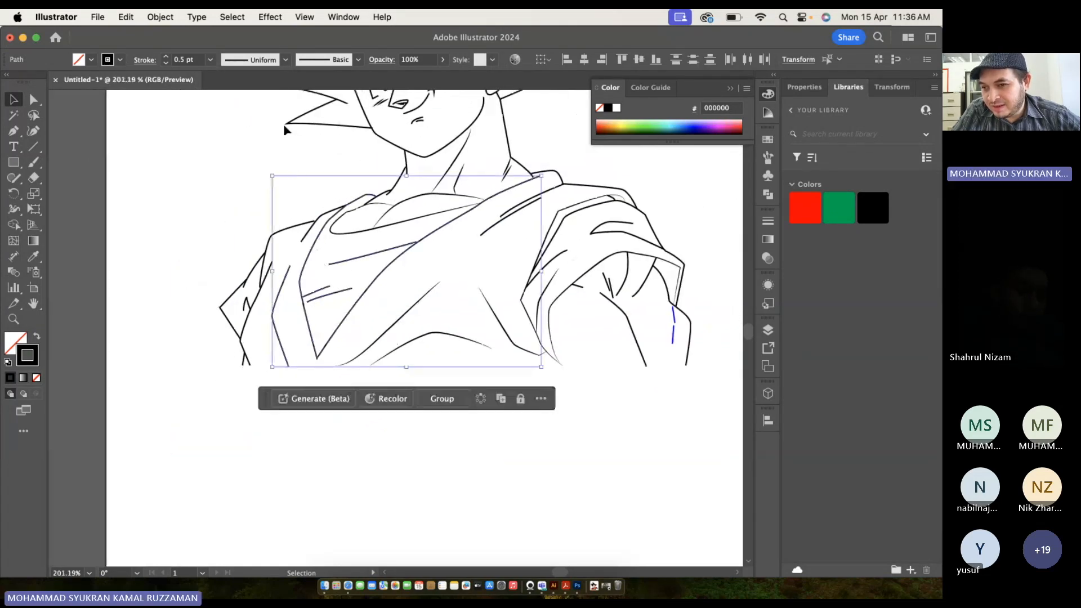
{"action": "left_click", "coordinate": [286, 60]}
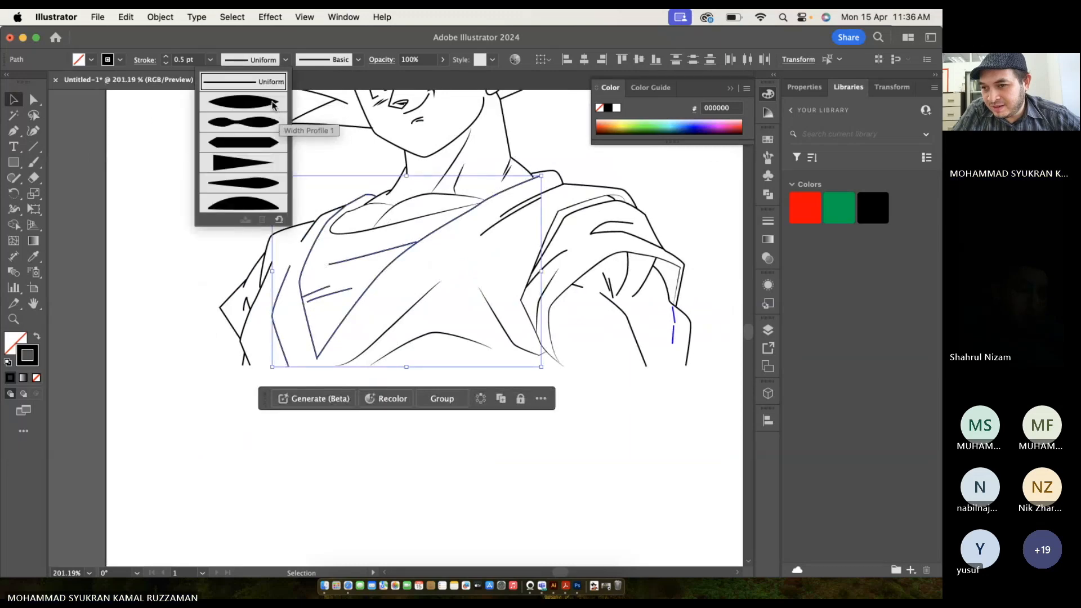
{"action": "left_click", "coordinate": [274, 129]}
{"action": "left_click", "coordinate": [262, 178]}
Extend the lower end anchor of the neck-to-shoulder line until it meets the collar's thin diagonal edge.
{"action": "scroll", "coordinate": [371, 213], "scroll_direction": "up", "scroll_amount": 4}
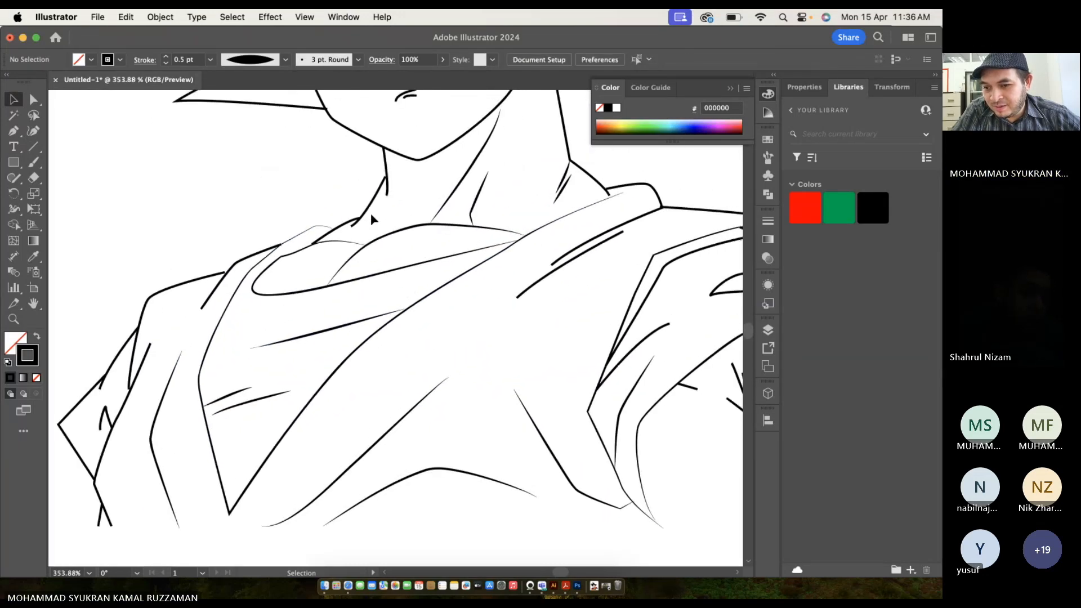
{"action": "scroll", "coordinate": [371, 213], "scroll_direction": "up", "scroll_amount": 5}
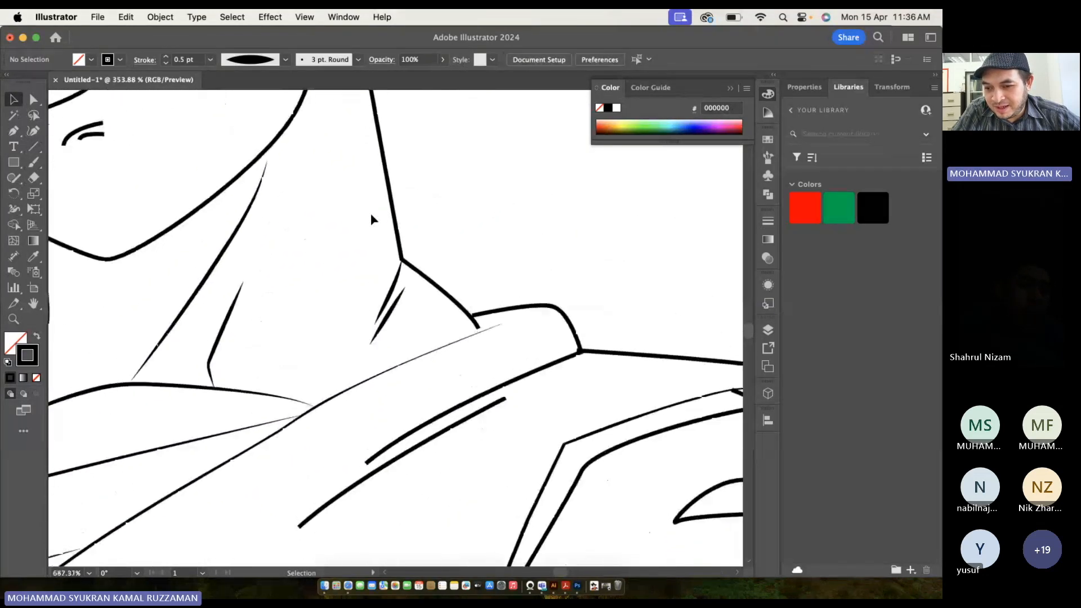
{"action": "scroll", "coordinate": [371, 212], "scroll_direction": "up", "scroll_amount": 5}
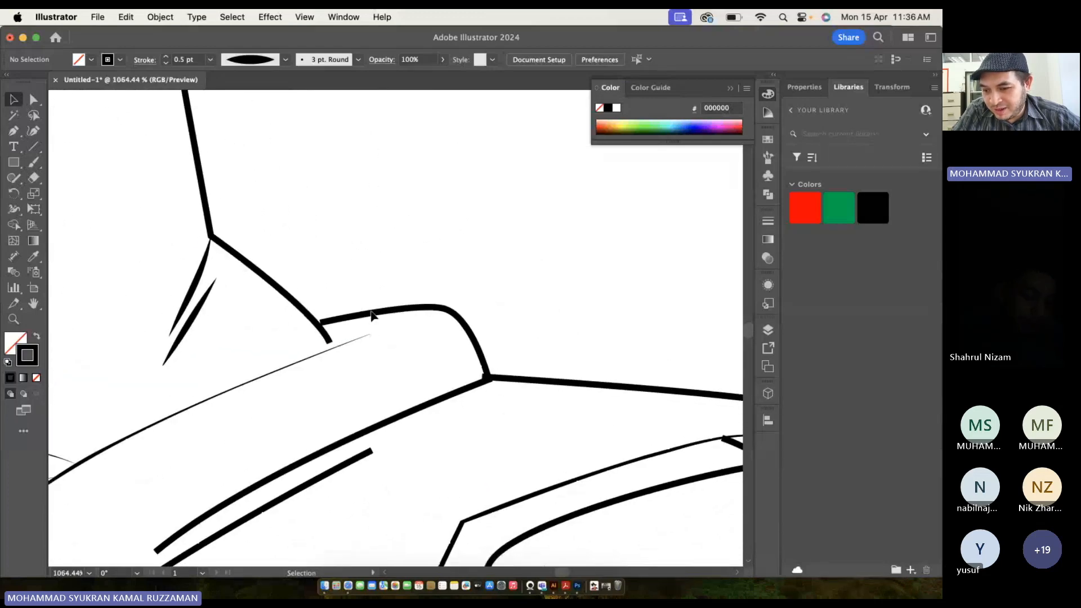
{"action": "left_click", "coordinate": [33, 100]}
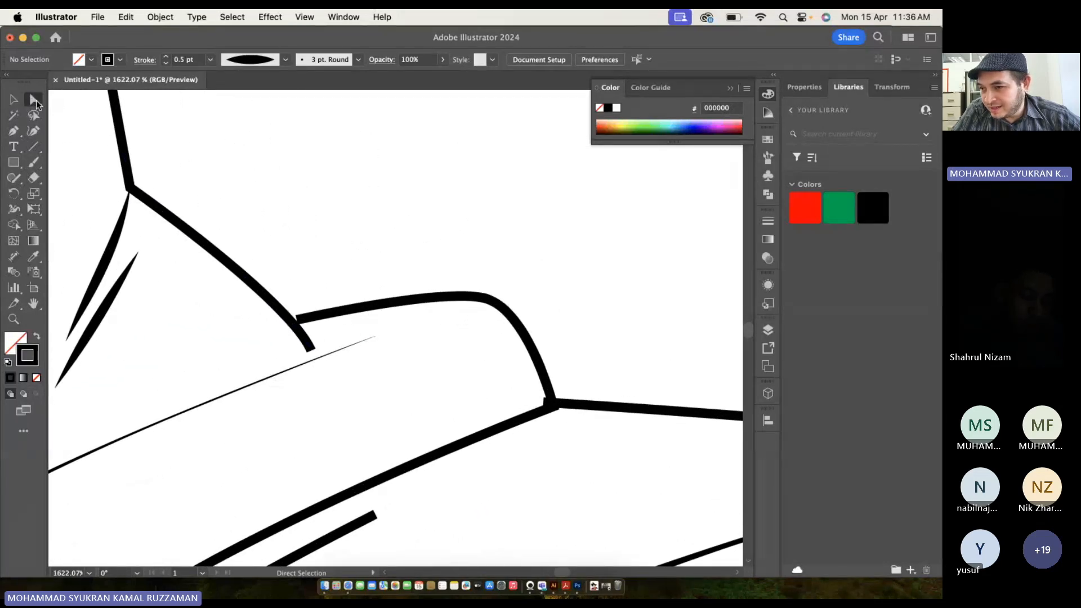
{"action": "left_click", "coordinate": [310, 349]}
{"action": "left_click_drag", "start_coordinate": [310, 350], "coordinate": [314, 358]}
Move the end anchor of the raised collar fold's outline onto the neck-to-shoulder line to close the gap.
{"action": "scroll", "coordinate": [266, 331], "scroll_direction": "up", "scroll_amount": 5}
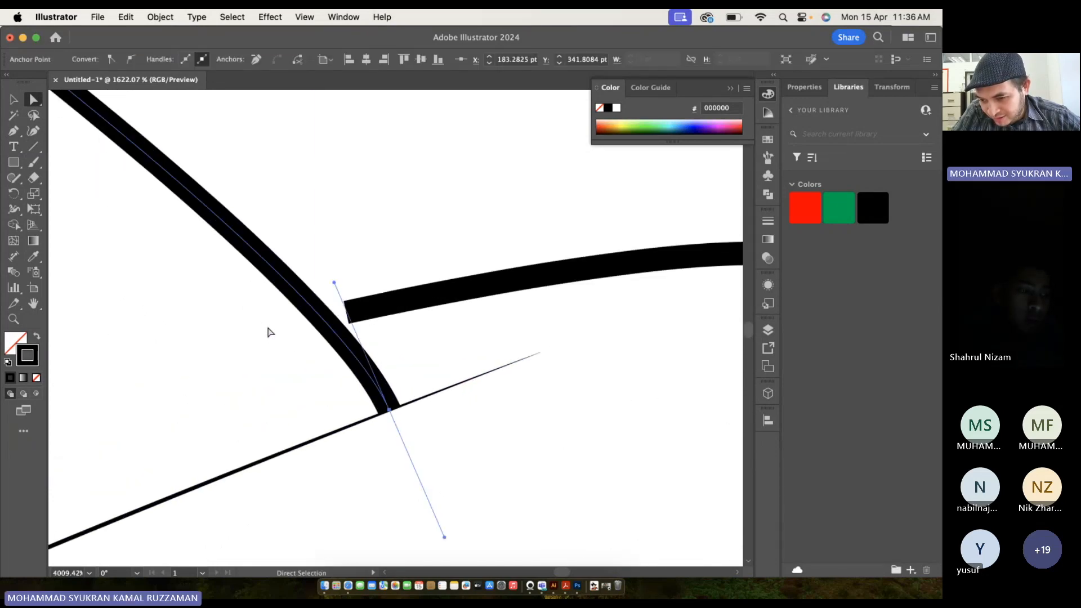
{"action": "left_click", "coordinate": [383, 320]}
{"action": "left_click_drag", "start_coordinate": [349, 316], "coordinate": [327, 320]}
{"action": "scroll", "coordinate": [324, 321], "scroll_direction": "down", "scroll_amount": 10}
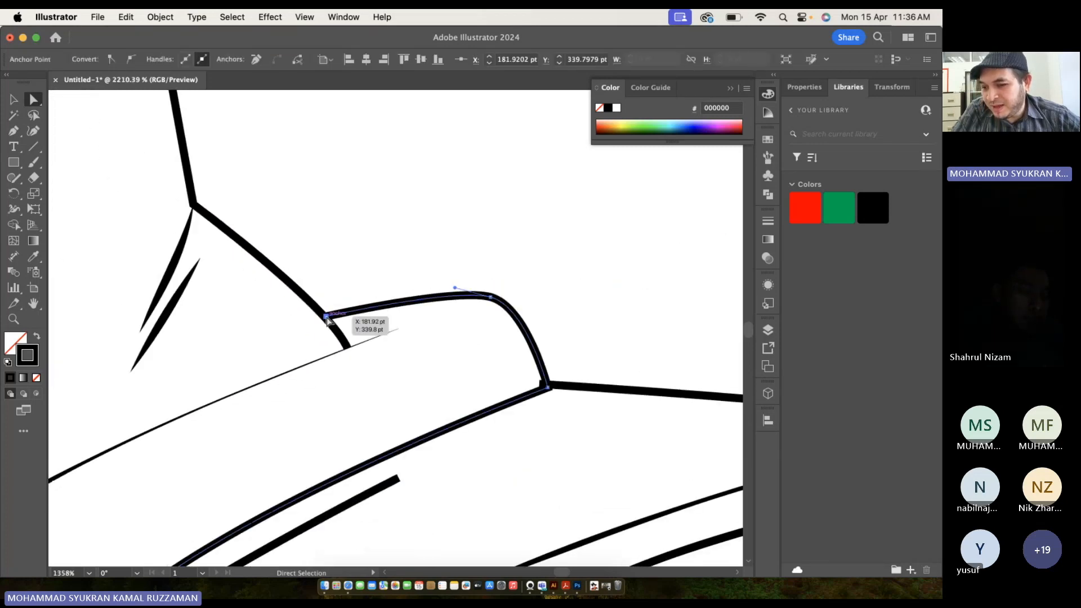
Adjust the lower end anchor of the undershirt's curved neckline stroke so it sits on the neckline's lower line.
{"action": "scroll", "coordinate": [536, 321], "scroll_direction": "down", "scroll_amount": 5}
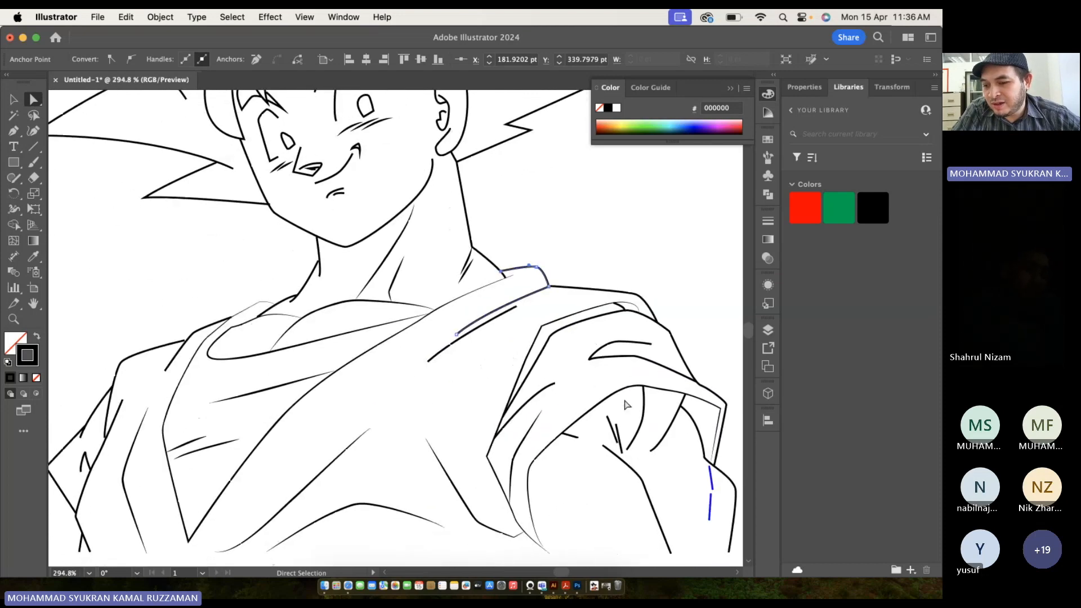
{"action": "scroll", "coordinate": [348, 374], "scroll_direction": "up", "scroll_amount": 10}
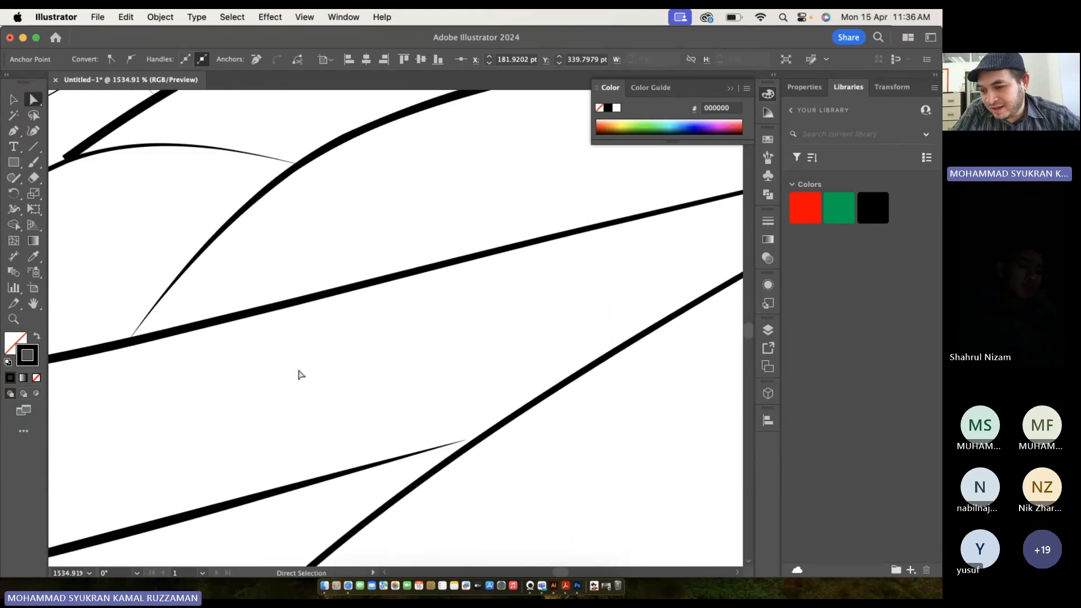
{"action": "left_click", "coordinate": [164, 294]}
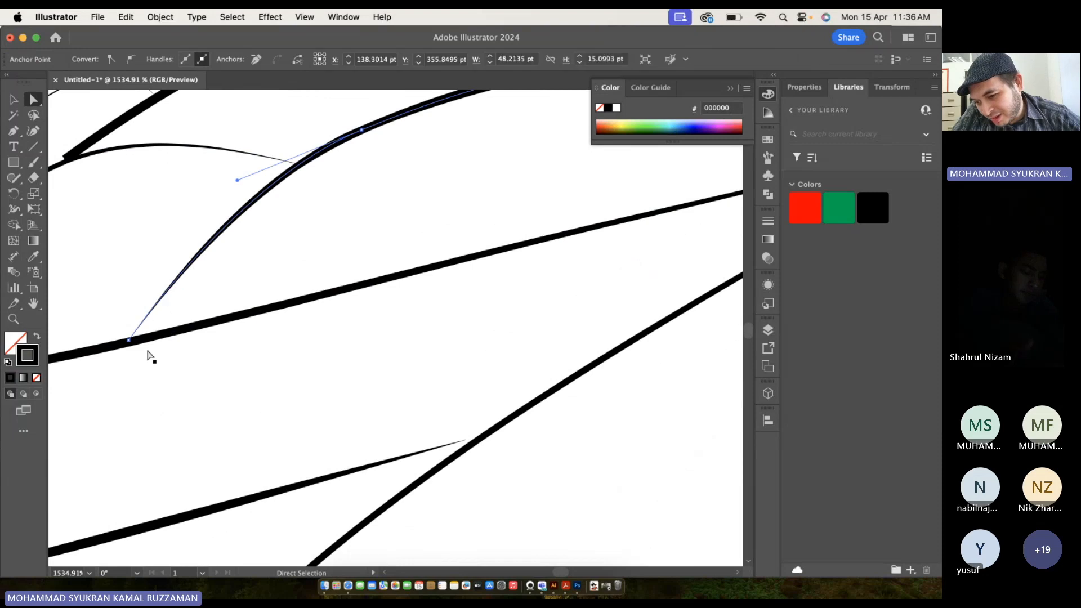
{"action": "scroll", "coordinate": [148, 351], "scroll_direction": "up", "scroll_amount": 5}
{"action": "mouse_move", "coordinate": [109, 336]}
{"action": "left_mouse_down"}
{"action": "mouse_move", "coordinate": [111, 302]}
{"action": "mouse_move", "coordinate": [114, 337]}
{"action": "left_mouse_up"}
{"action": "scroll", "coordinate": [114, 337], "scroll_direction": "down", "scroll_amount": 8}
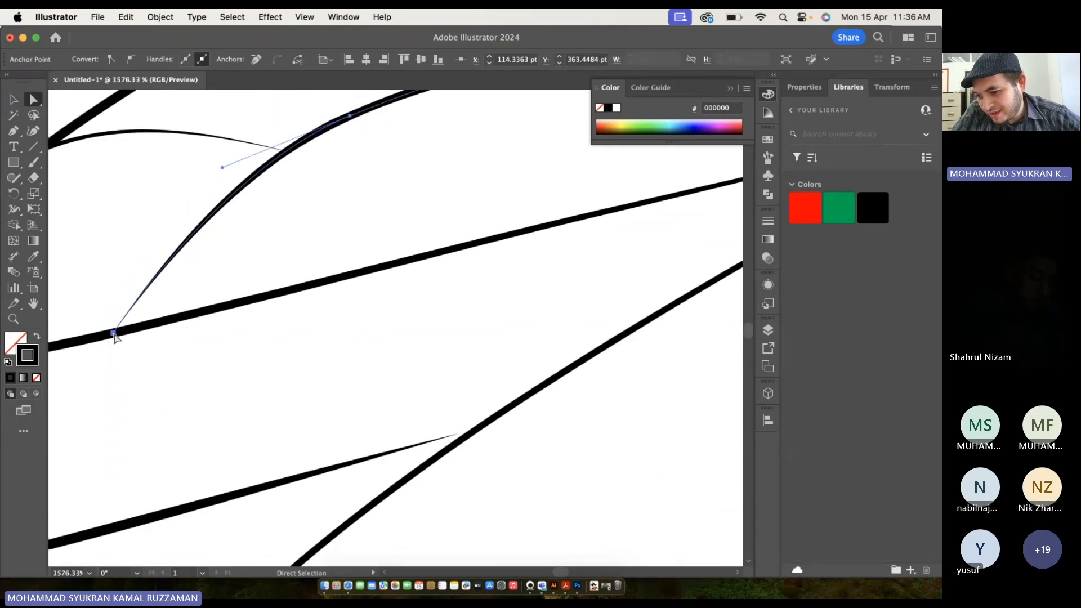
Select all paths of the character line art and group them.
{"action": "scroll", "coordinate": [244, 346], "scroll_direction": "down", "scroll_amount": 4}
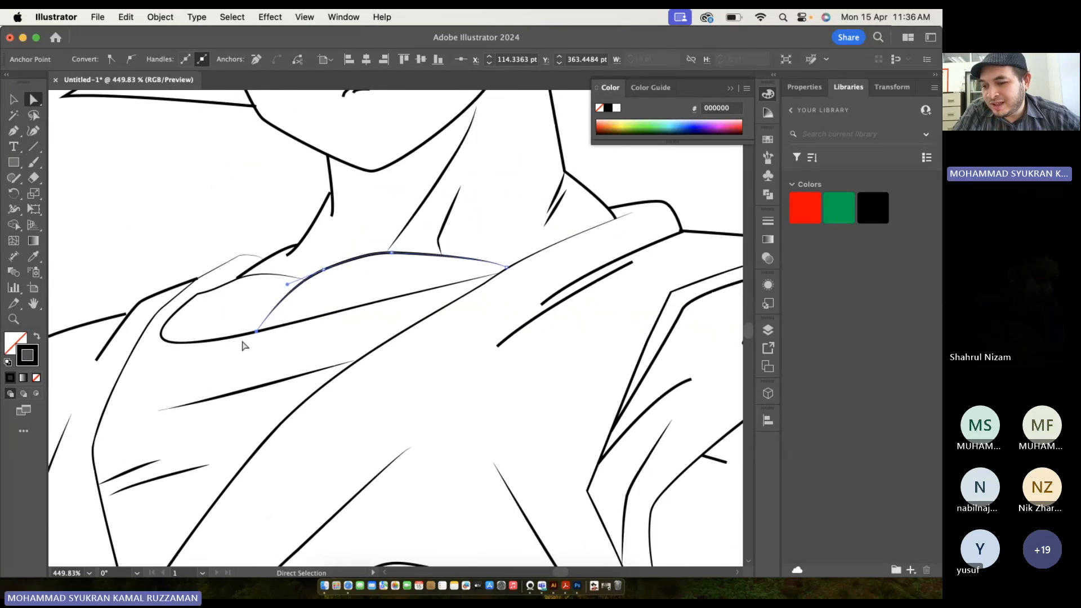
{"action": "scroll", "coordinate": [244, 346], "scroll_direction": "down", "scroll_amount": 2}
{"action": "scroll", "coordinate": [243, 345], "scroll_direction": "up", "scroll_amount": 5}
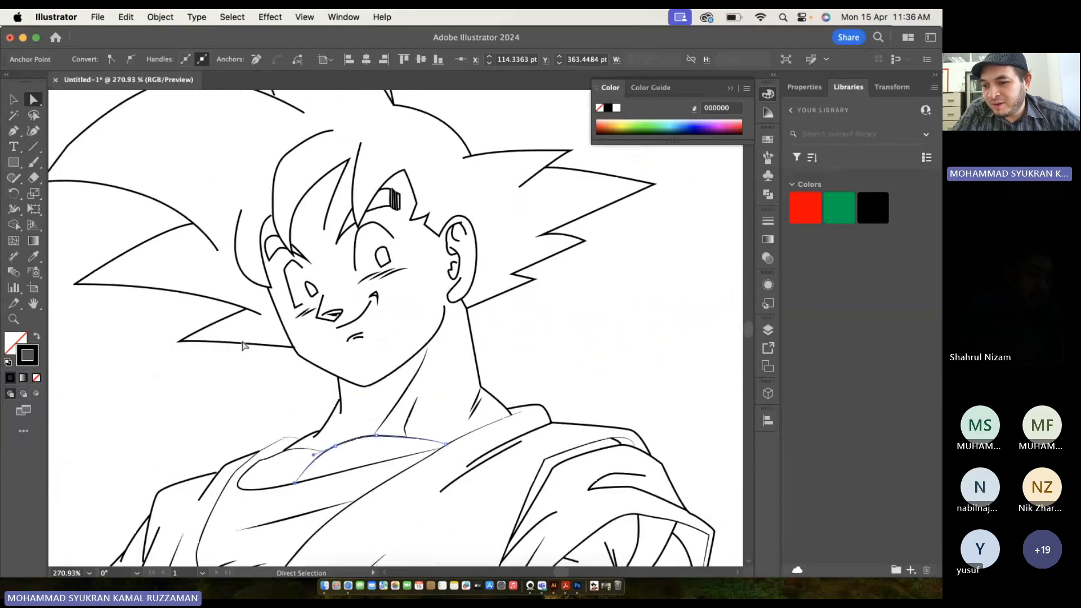
{"action": "scroll", "coordinate": [243, 346], "scroll_direction": "down", "scroll_amount": 3}
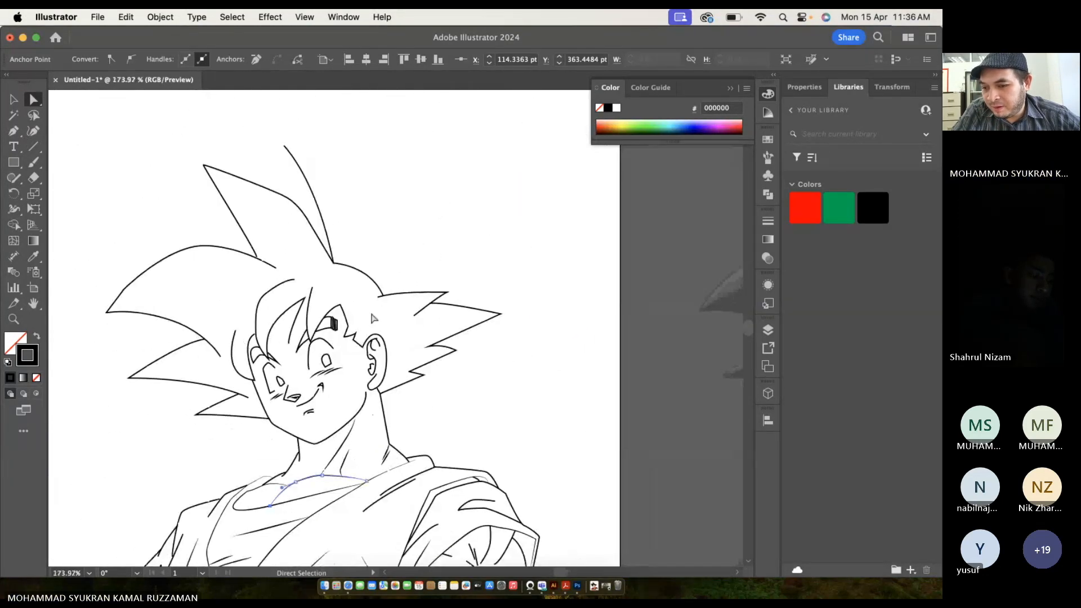
{"action": "scroll", "coordinate": [371, 318], "scroll_direction": "down", "scroll_amount": 4}
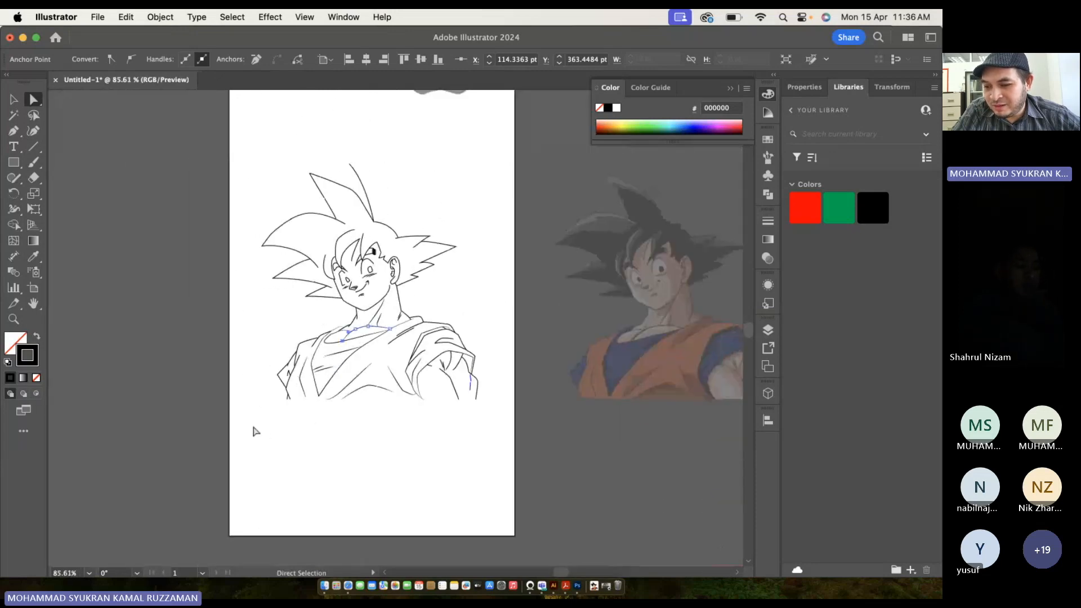
{"action": "left_click", "coordinate": [231, 400]}
{"action": "left_click_drag", "start_coordinate": [226, 184], "coordinate": [388, 345]}
{"action": "left_click_drag", "start_coordinate": [442, 400], "coordinate": [475, 414]}
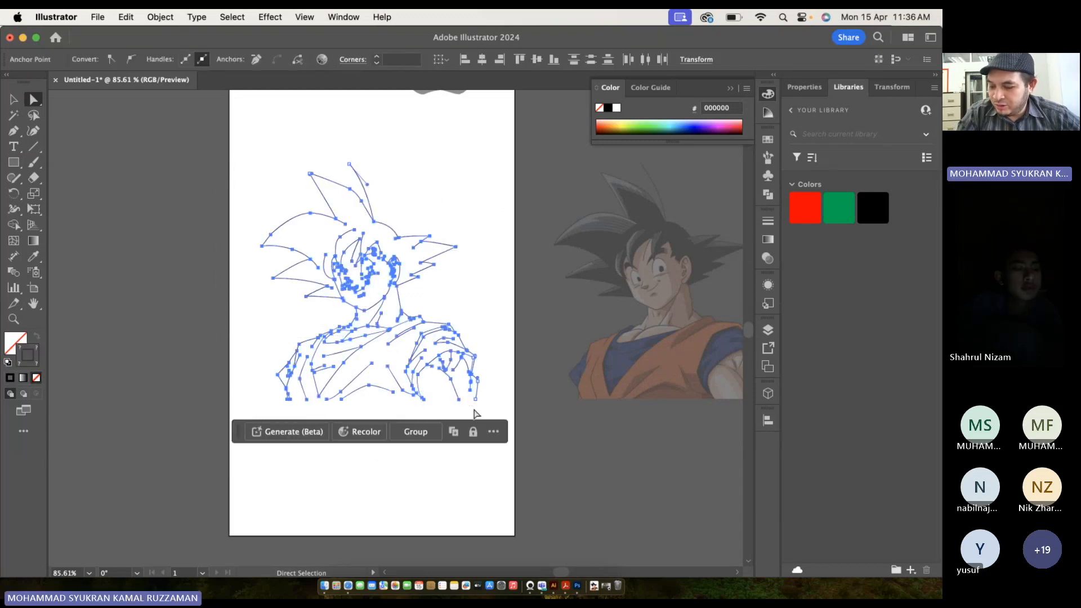
{"action": "key", "text": "v"}
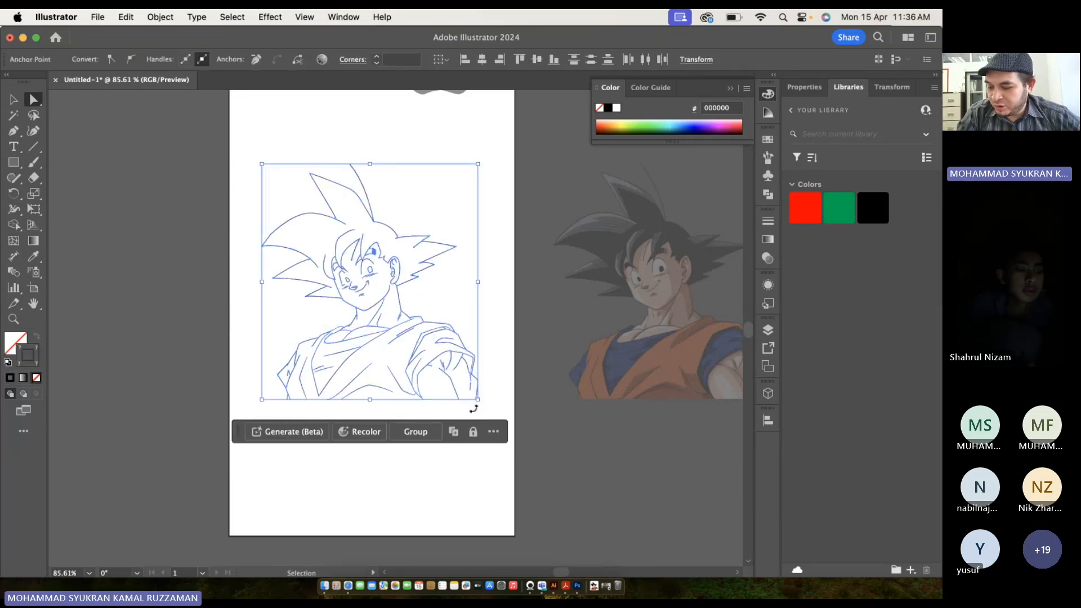
{"action": "key", "text": "super+g"}
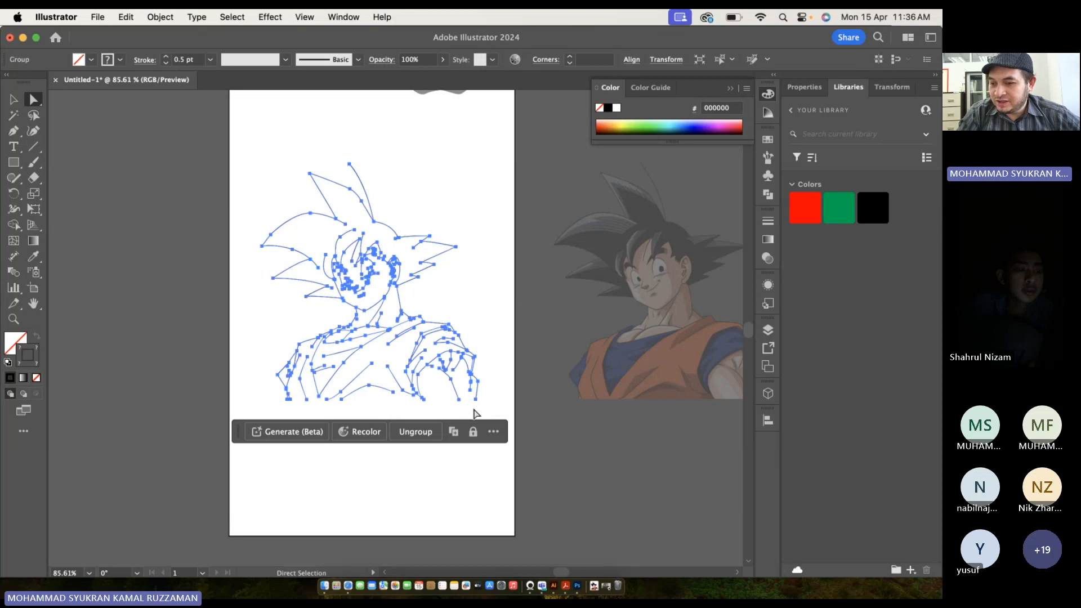
Group the whole line art again as complete objects and move it toward the artboard's upper-left area.
{"action": "left_click", "coordinate": [256, 316]}
{"action": "left_click", "coordinate": [325, 276]}
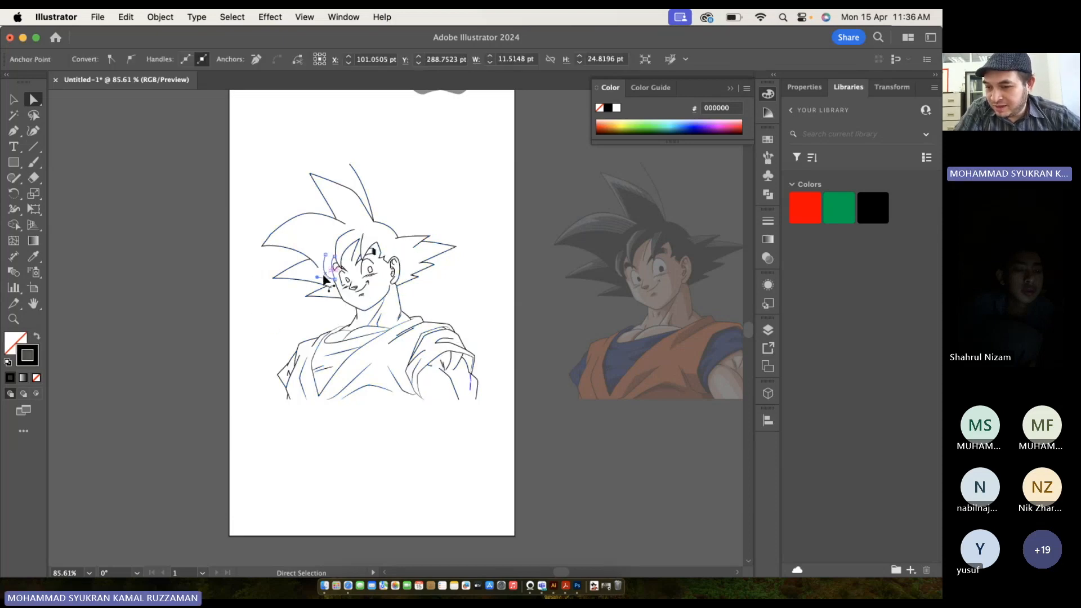
{"action": "left_click", "coordinate": [14, 100]}
{"action": "mouse_move", "coordinate": [164, 179]}
{"action": "left_mouse_down"}
{"action": "mouse_move", "coordinate": [219, 176]}
{"action": "mouse_move", "coordinate": [487, 398]}
{"action": "left_mouse_up"}
{"action": "key", "text": "super+g"}
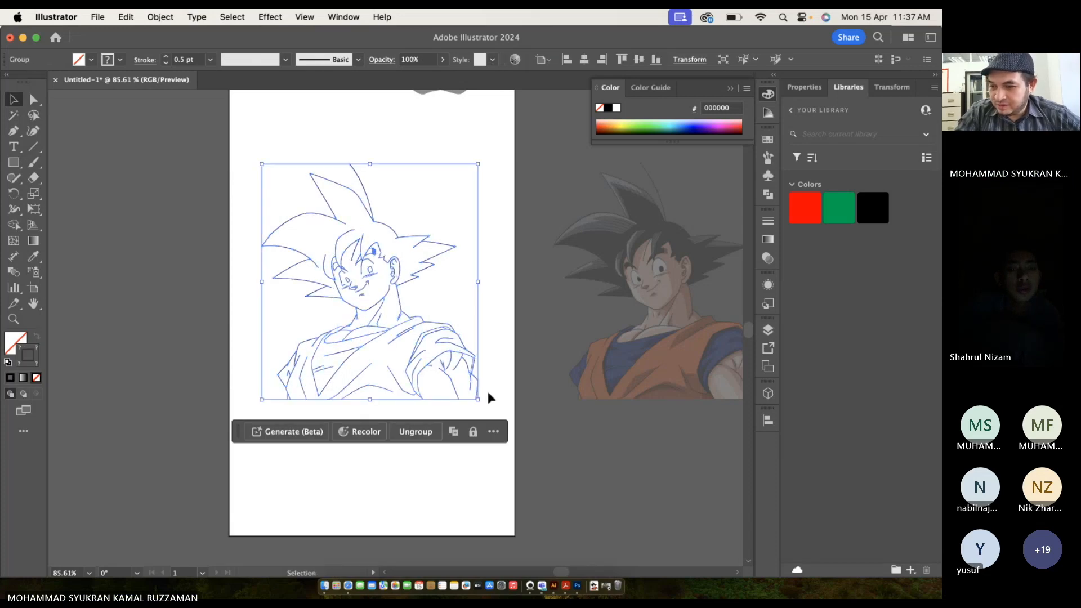
{"action": "left_click_drag", "start_coordinate": [313, 280], "coordinate": [266, 220]}
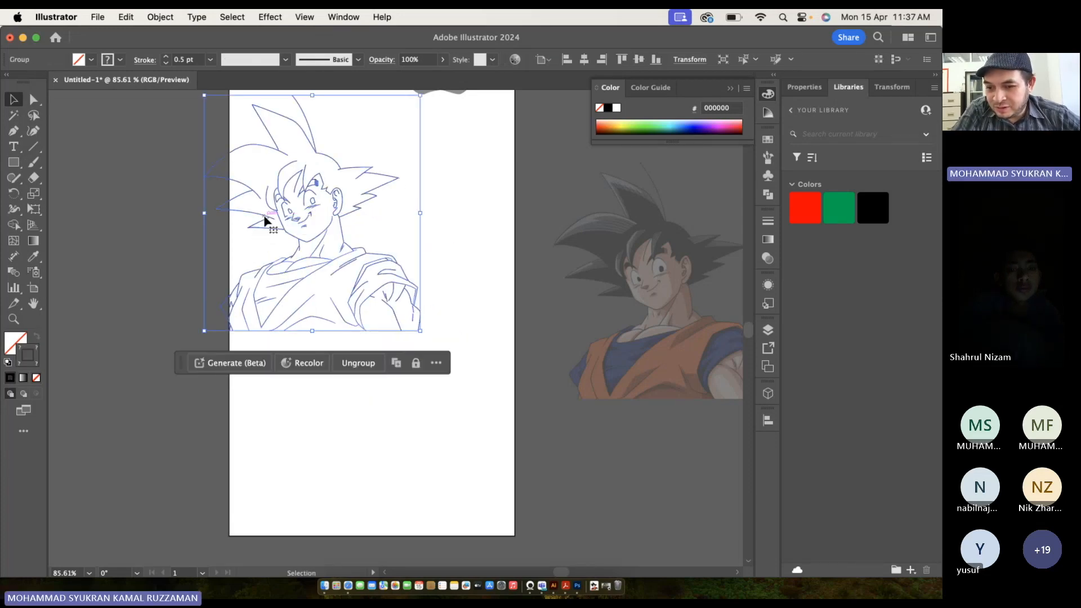
Delete the faded reference image beside the artboard.
{"action": "left_click", "coordinate": [691, 361]}
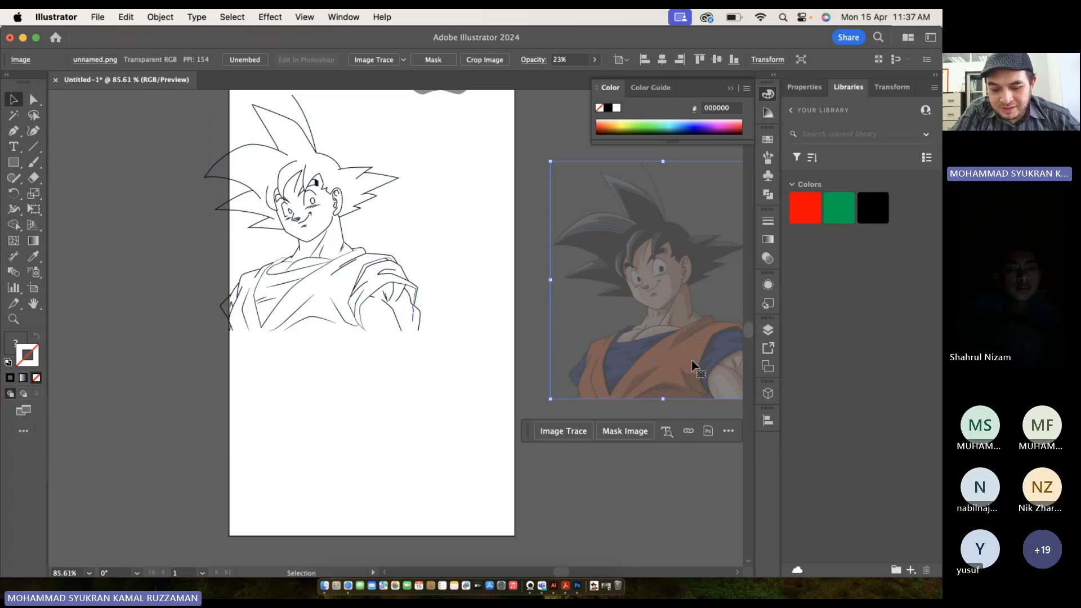
{"action": "key", "text": "Delete"}
Try to scale the grouped line art down proportionally to about three quarters of its size.
{"action": "left_click_drag", "start_coordinate": [468, 303], "coordinate": [430, 334]}
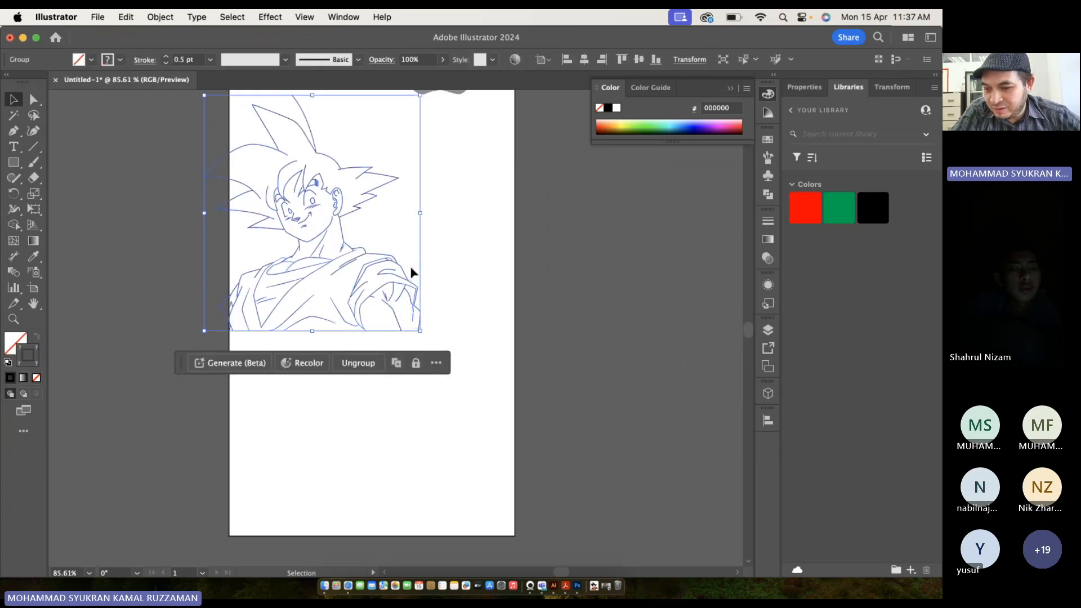
{"action": "left_click_drag", "start_coordinate": [423, 334], "coordinate": [373, 312]}
{"action": "scroll", "coordinate": [438, 259], "scroll_direction": "up", "scroll_amount": 2}
{"action": "scroll", "coordinate": [438, 259], "scroll_direction": "left", "scroll_amount": 1}
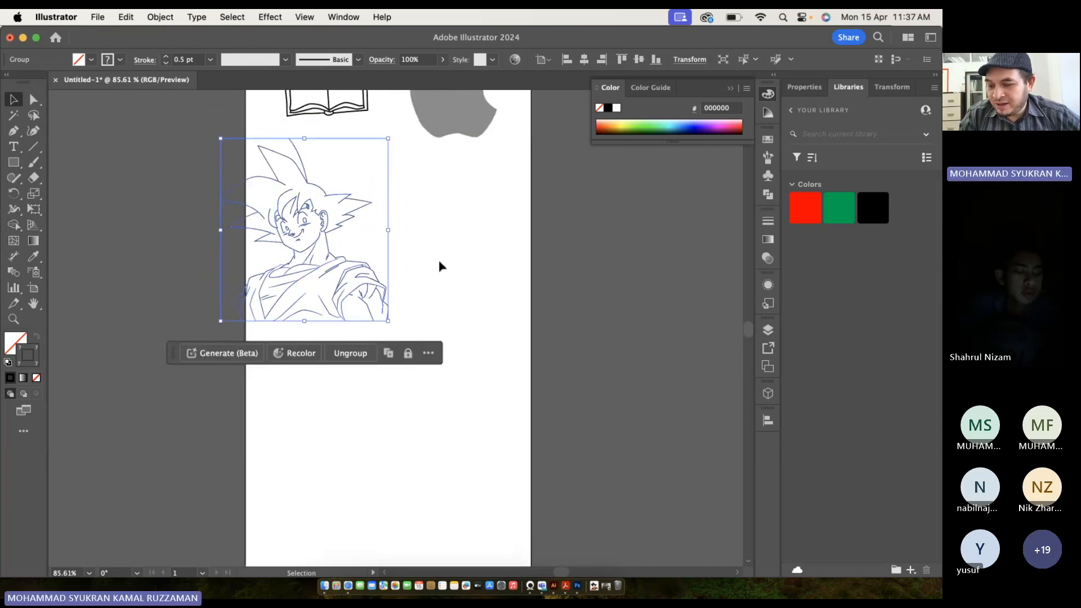
Undo the scaling and move the grouped line art fully onto the artboard, beneath the book and the apple.
{"action": "key", "text": "super+z"}
{"action": "left_click_drag", "start_coordinate": [362, 287], "coordinate": [403, 254]}
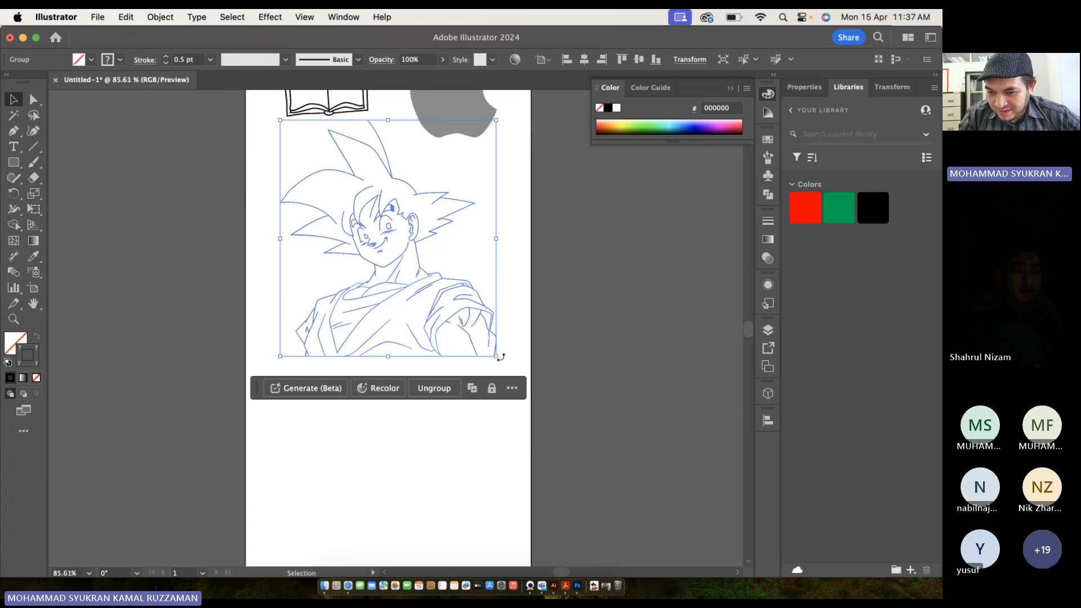
Shrink the grouped line art proportionally to a tiny figure just below the book, then deselect it.
{"action": "left_click_drag", "start_coordinate": [500, 356], "coordinate": [306, 153]}
{"action": "scroll", "coordinate": [309, 160], "scroll_direction": "up", "scroll_amount": 2}
{"action": "scroll", "coordinate": [310, 161], "scroll_direction": "left", "scroll_amount": 2}
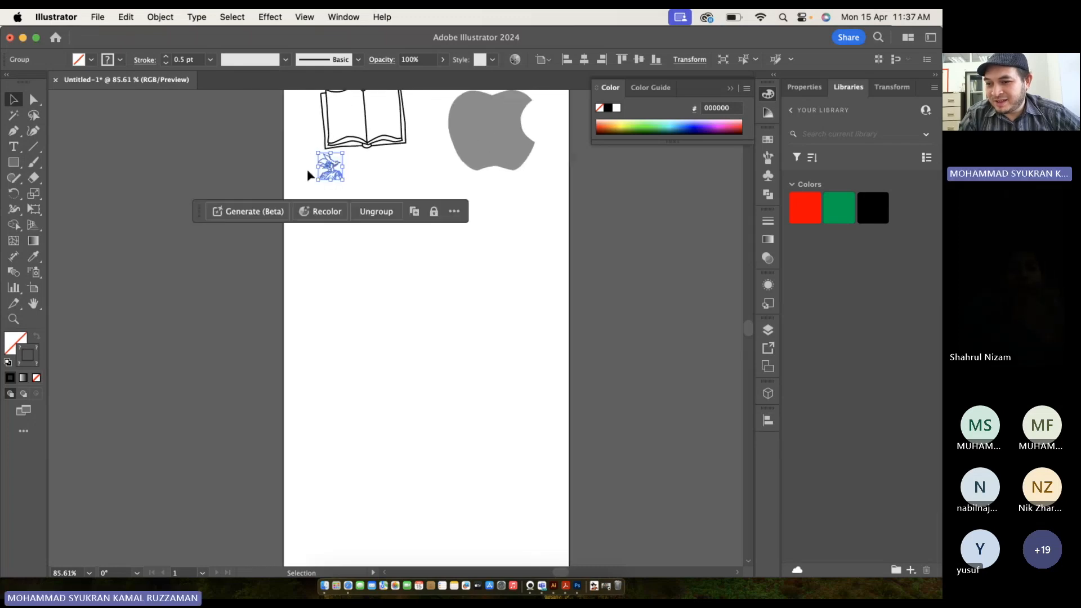
{"action": "left_click", "coordinate": [306, 169]}
Examine the stroke thickness of the shrunken character's face, hair and clothing at high magnification.
{"action": "scroll", "coordinate": [307, 168], "scroll_direction": "up", "scroll_amount": 6}
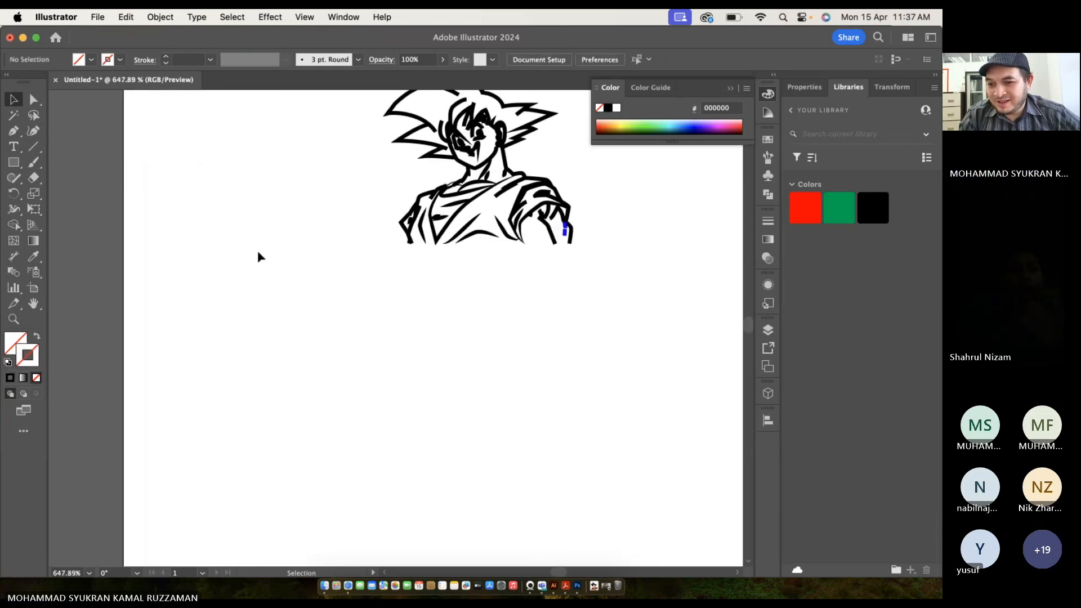
{"action": "scroll", "coordinate": [407, 193], "scroll_direction": "up", "scroll_amount": 4}
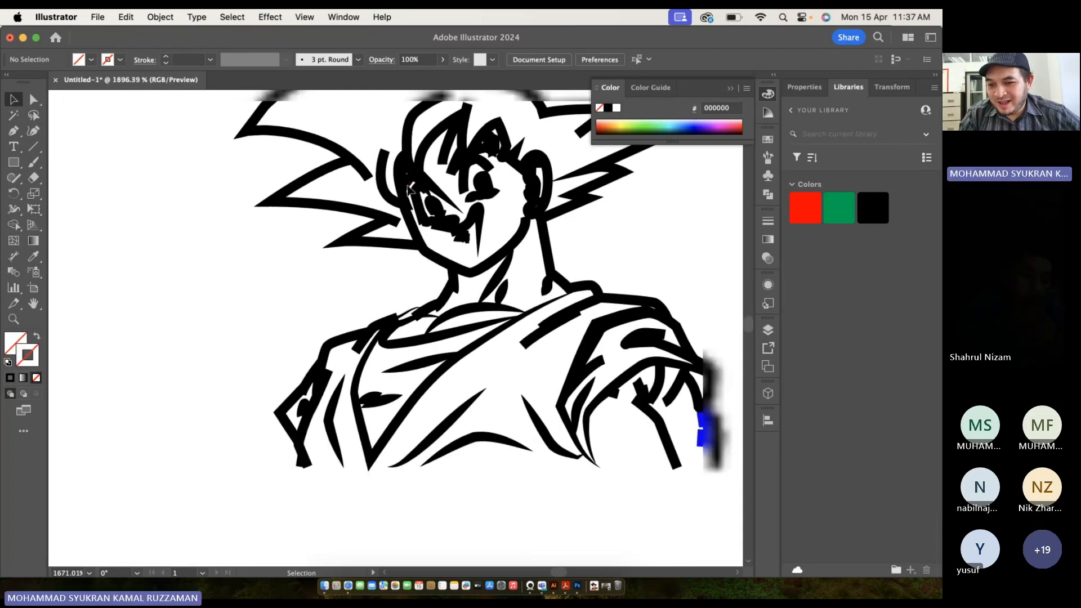
{"action": "scroll", "coordinate": [406, 192], "scroll_direction": "up", "scroll_amount": 3}
{"action": "scroll", "coordinate": [409, 191], "scroll_direction": "down", "scroll_amount": 2}
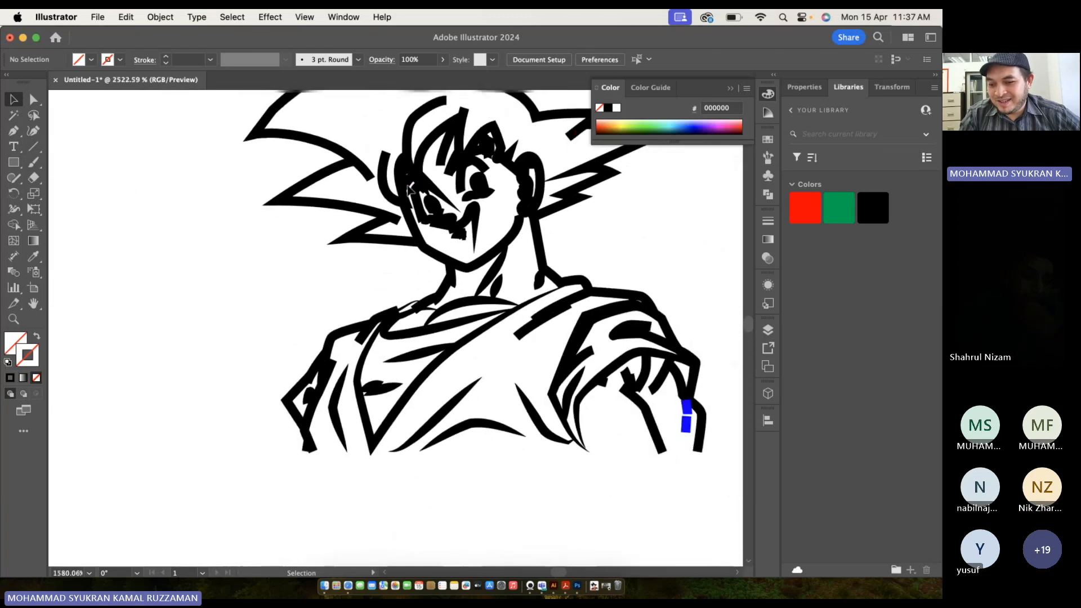
{"action": "scroll", "coordinate": [408, 190], "scroll_direction": "down", "scroll_amount": 4}
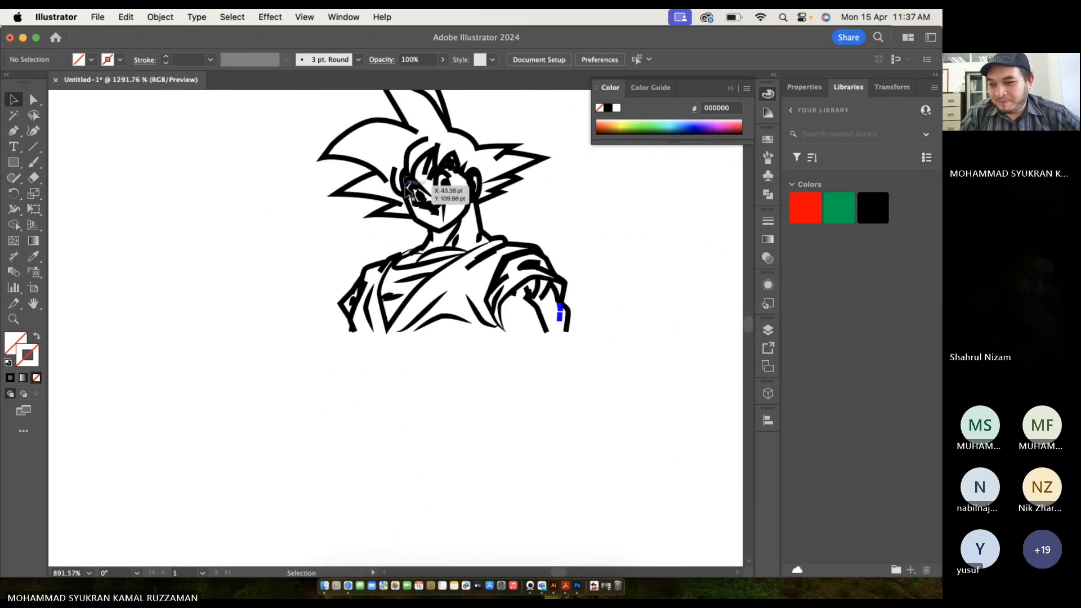
{"action": "scroll", "coordinate": [407, 192], "scroll_direction": "up", "scroll_amount": 2}
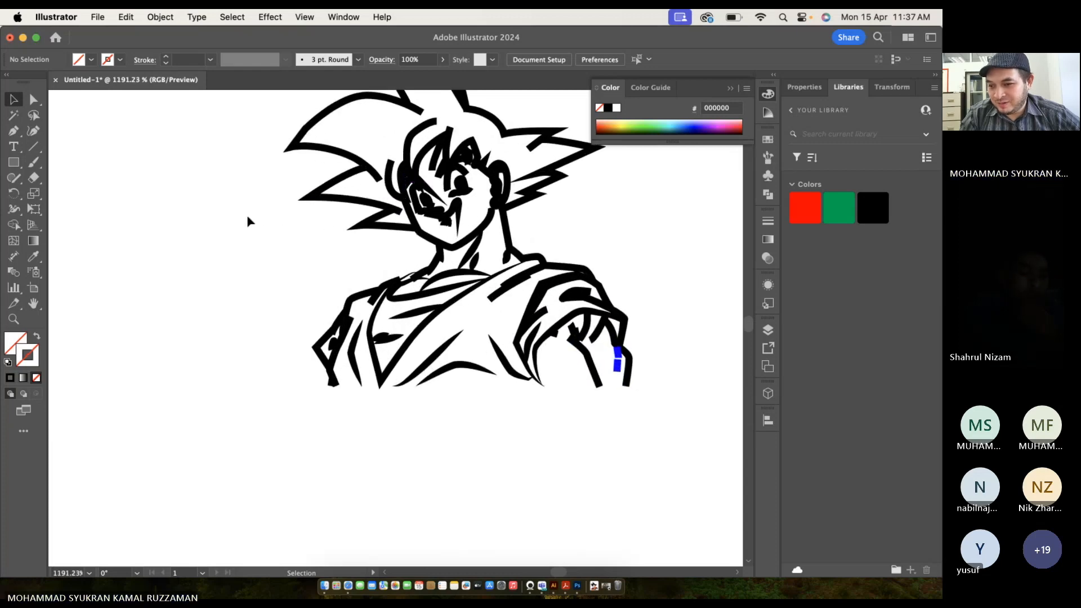
{"action": "scroll", "coordinate": [279, 109], "scroll_direction": "down", "scroll_amount": 5}
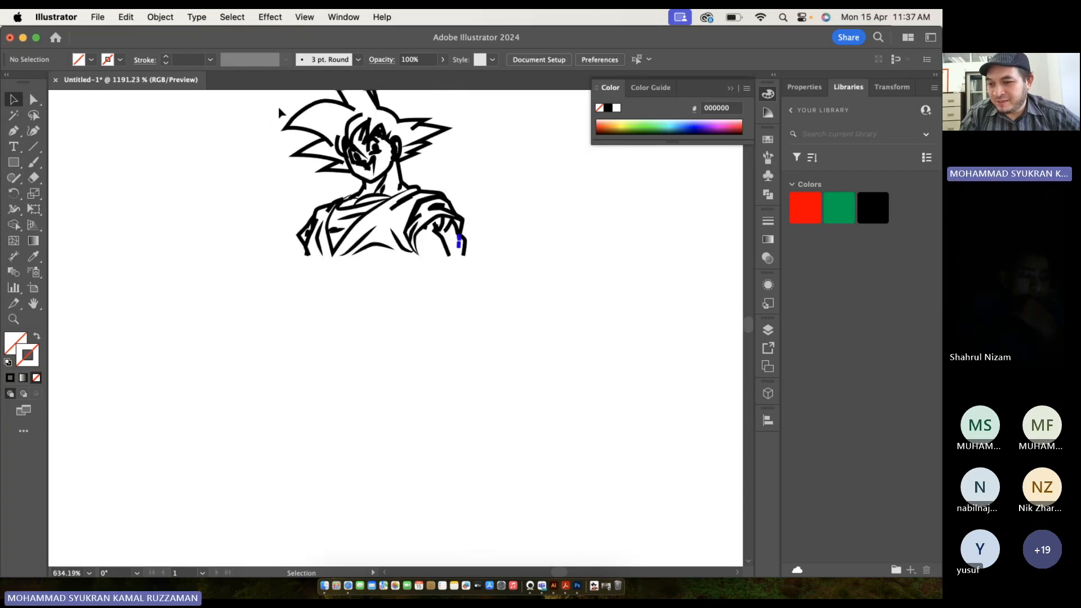
Undo the shrinking of the grouped line art.
{"action": "key", "text": "super+z"}
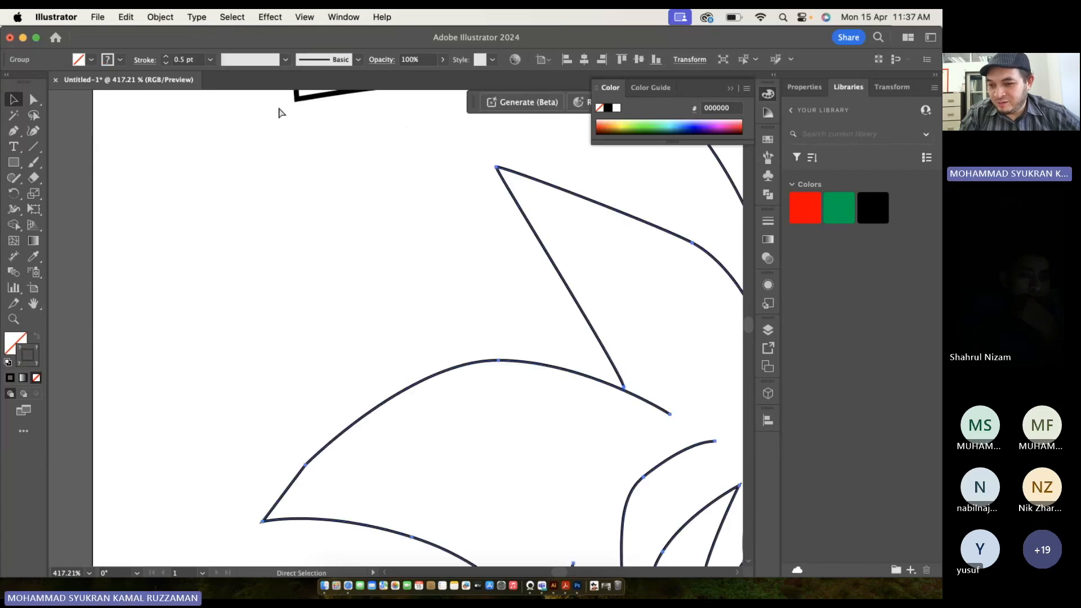
{"action": "scroll", "coordinate": [278, 109], "scroll_direction": "down", "scroll_amount": 7}
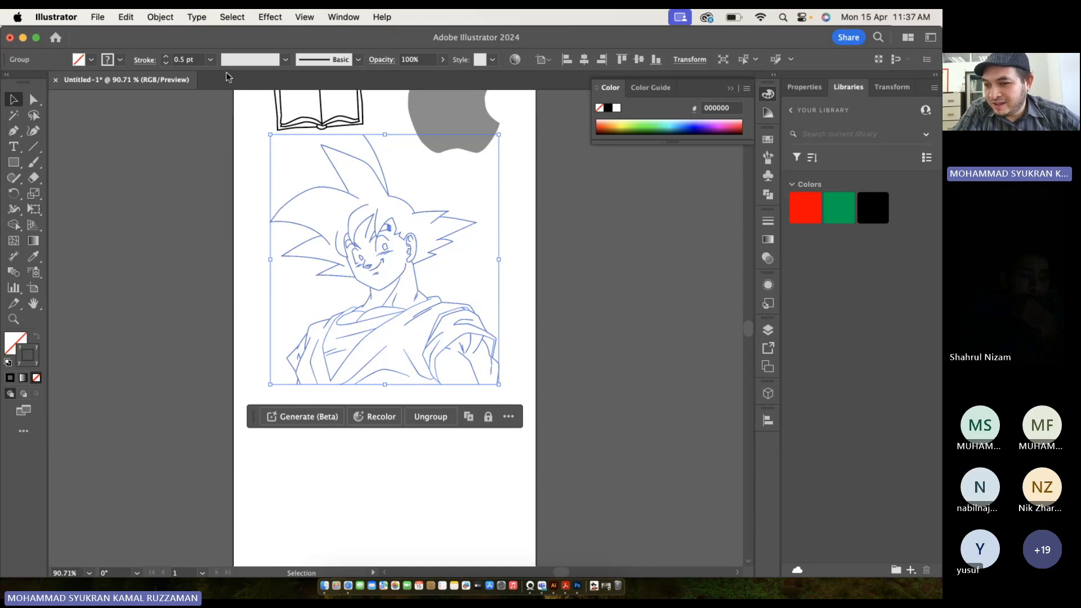
Flatten the transparency of the grouped line art with all strokes converted to outlines.
{"action": "left_click", "coordinate": [161, 17]}
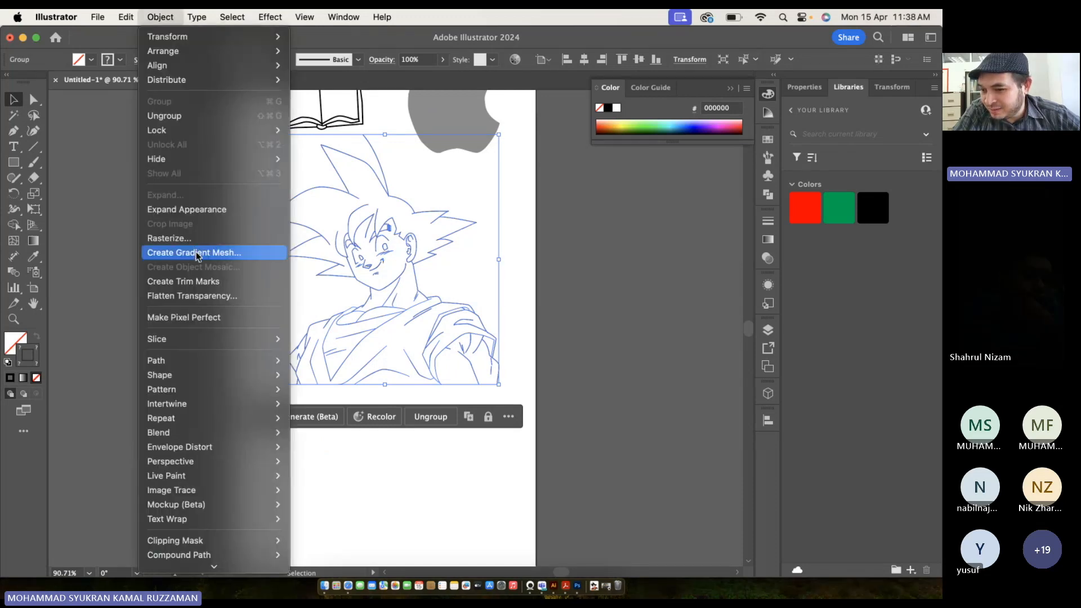
{"action": "left_click", "coordinate": [198, 299]}
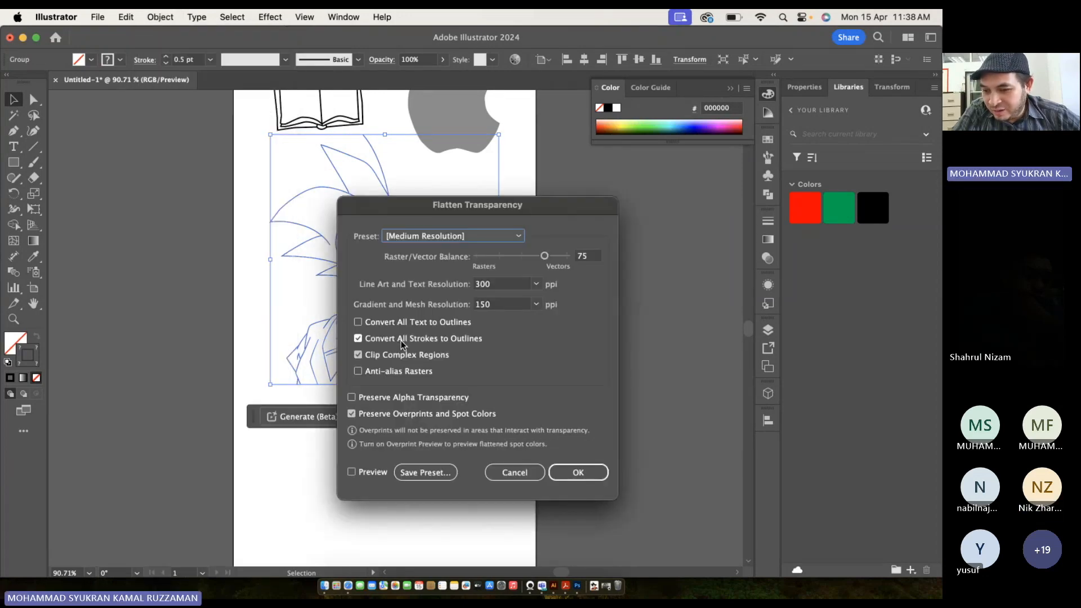
{"action": "left_click", "coordinate": [365, 342]}
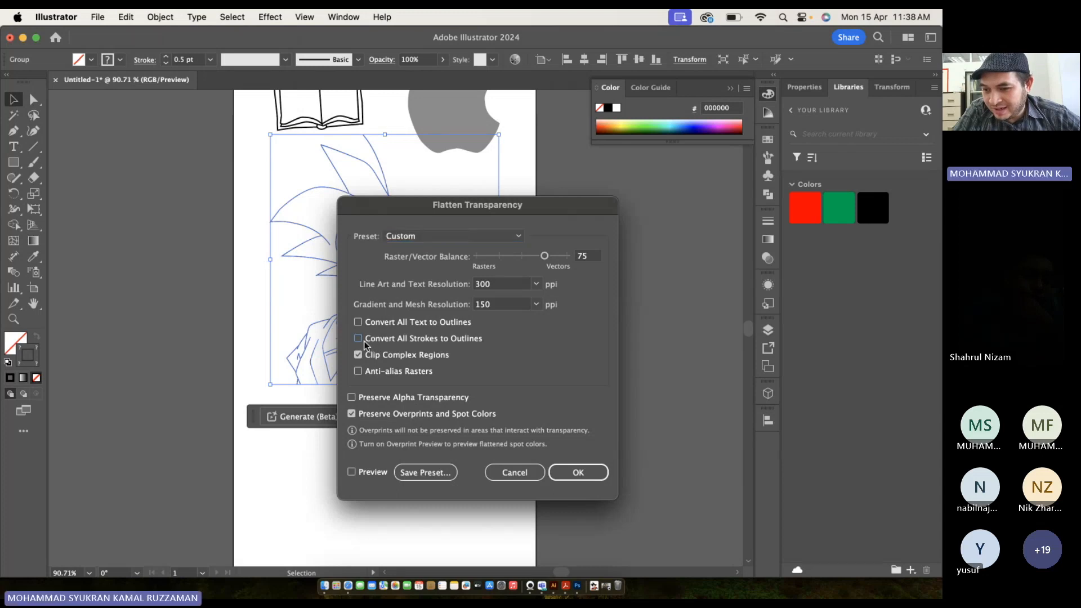
{"action": "left_click", "coordinate": [365, 343]}
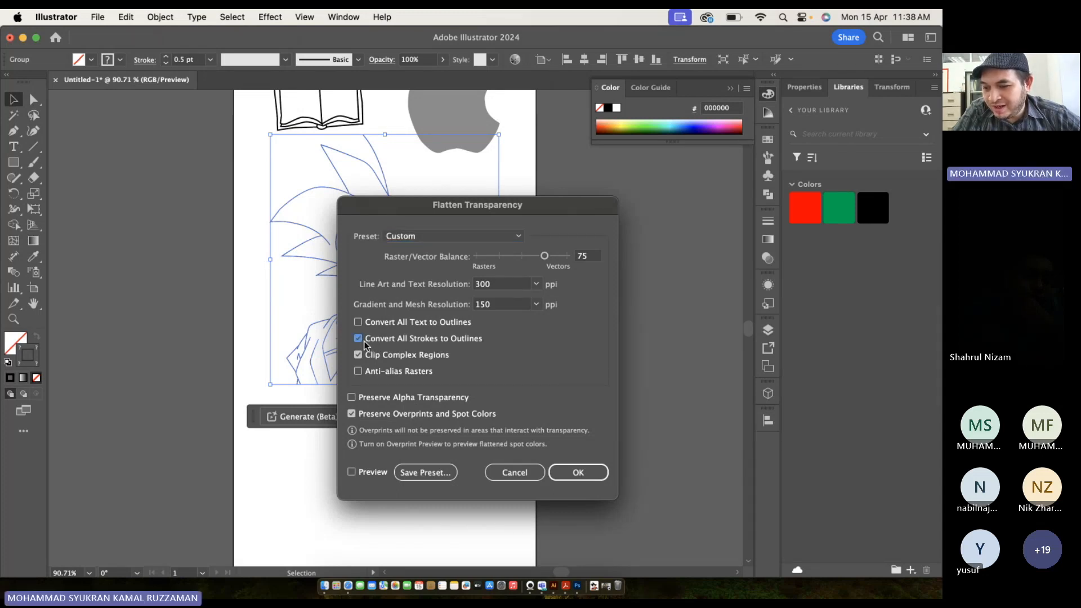
{"action": "left_click", "coordinate": [594, 473]}
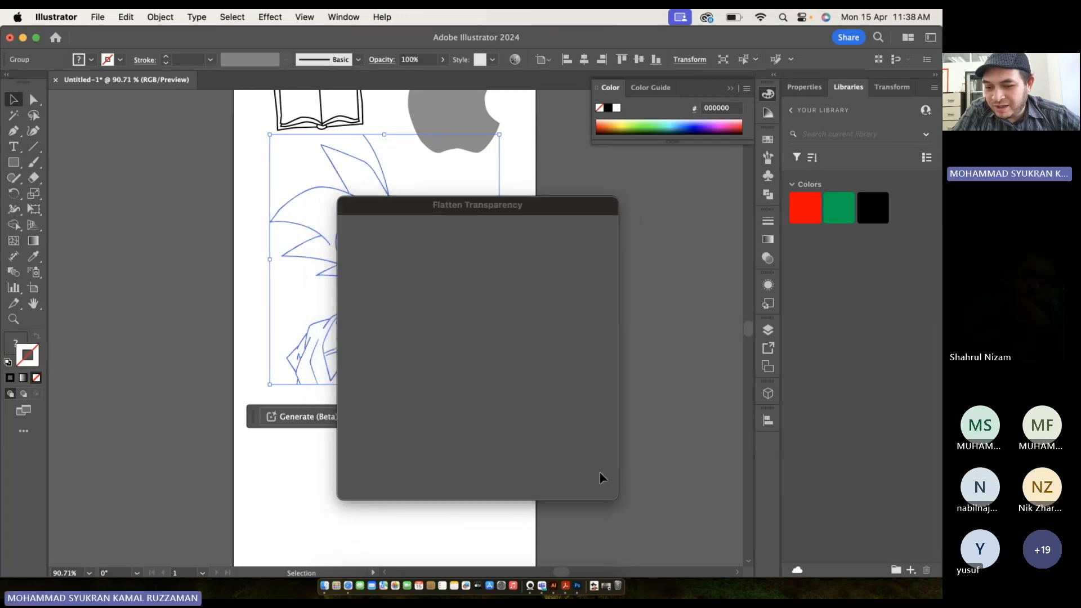
Check the flattened clothing lines up close, and shrink the line art proportionally to a tiny figure just below the book.
{"action": "left_click", "coordinate": [256, 316]}
{"action": "scroll", "coordinate": [389, 322], "scroll_direction": "up", "scroll_amount": 6}
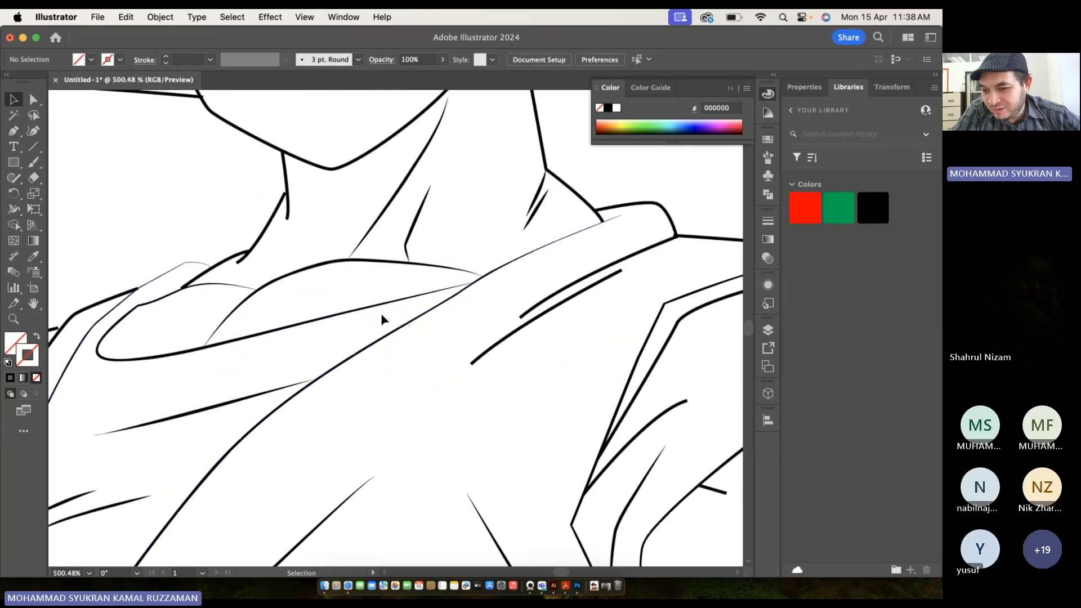
{"action": "left_click", "coordinate": [338, 314]}
{"action": "scroll", "coordinate": [337, 314], "scroll_direction": "down", "scroll_amount": 3}
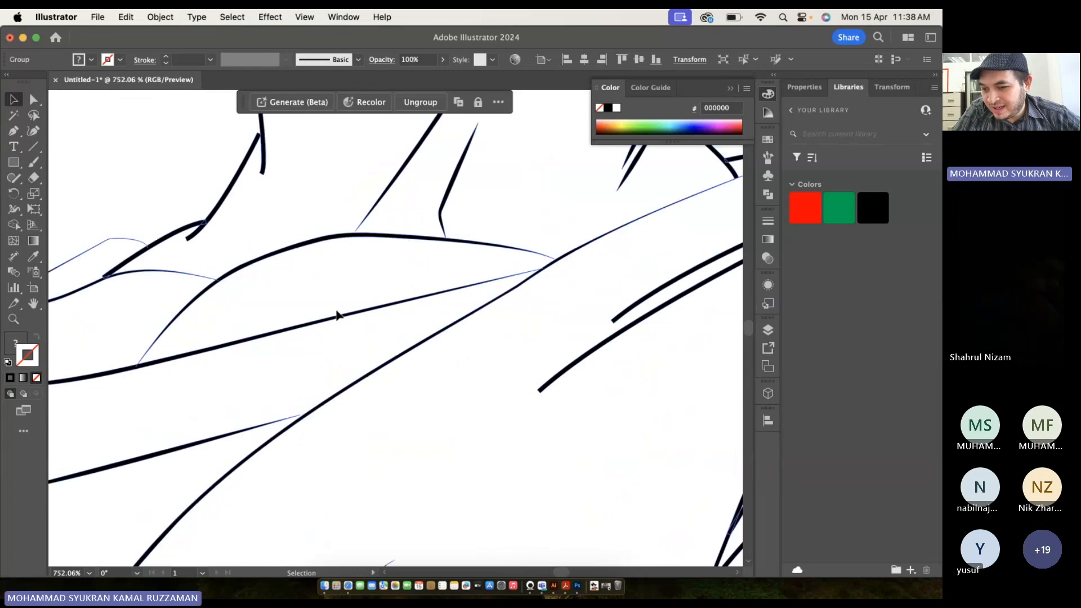
{"action": "scroll", "coordinate": [338, 314], "scroll_direction": "down", "scroll_amount": 4}
{"action": "left_click", "coordinate": [201, 282]}
{"action": "left_click", "coordinate": [452, 377]}
{"action": "left_click_drag", "start_coordinate": [456, 388], "coordinate": [271, 176]}
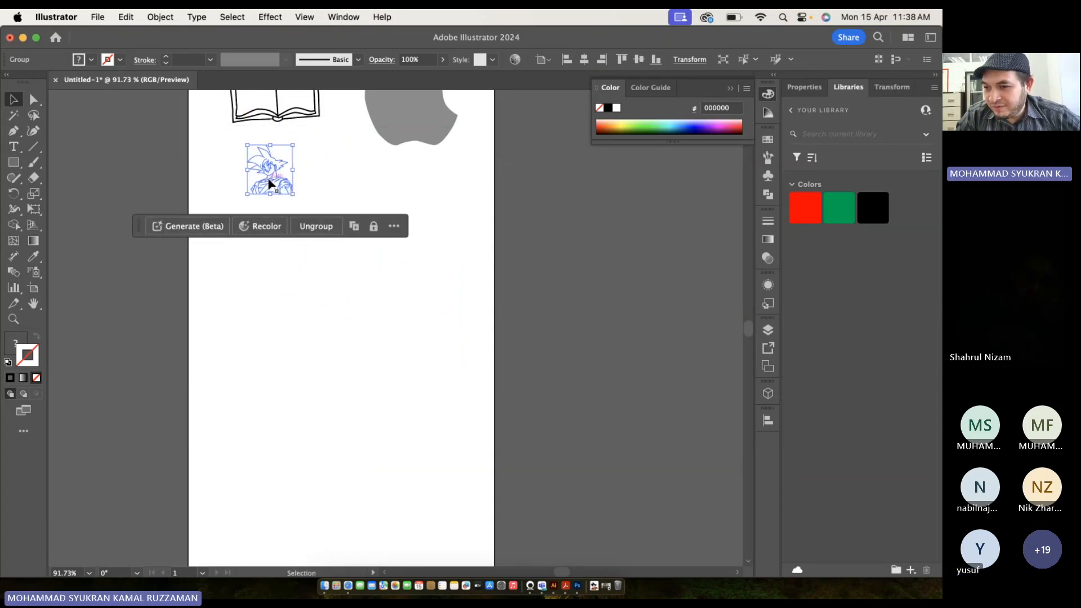
Examine the line thickness of the shrunken flattened character's face, hair and clothing at high magnification.
{"action": "scroll", "coordinate": [269, 176], "scroll_direction": "up", "scroll_amount": 6}
{"action": "scroll", "coordinate": [266, 181], "scroll_direction": "up", "scroll_amount": 4}
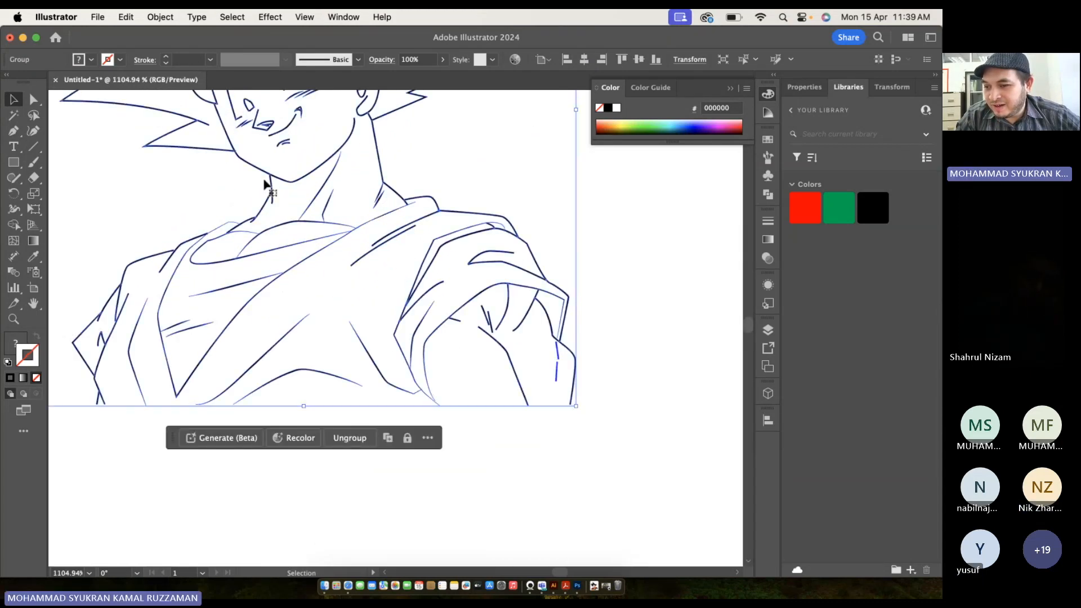
{"action": "left_click", "coordinate": [168, 225]}
{"action": "scroll", "coordinate": [167, 225], "scroll_direction": "up", "scroll_amount": 4}
{"action": "scroll", "coordinate": [168, 224], "scroll_direction": "down", "scroll_amount": 4}
{"action": "scroll", "coordinate": [168, 224], "scroll_direction": "up", "scroll_amount": 2}
{"action": "scroll", "coordinate": [168, 224], "scroll_direction": "left", "scroll_amount": 2}
{"action": "scroll", "coordinate": [169, 231], "scroll_direction": "down", "scroll_amount": 8}
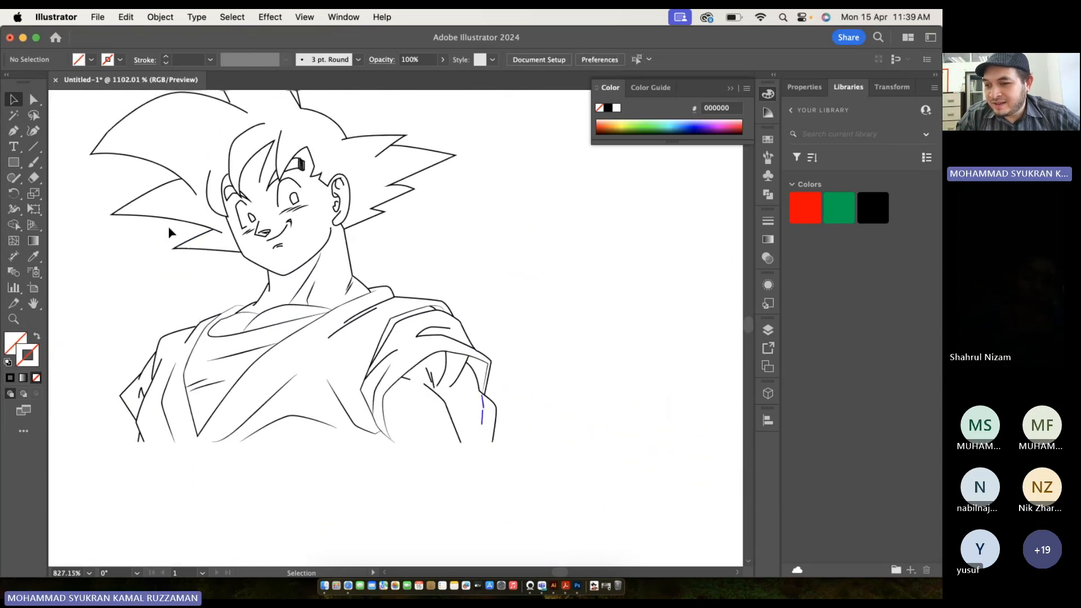
{"action": "scroll", "coordinate": [169, 228], "scroll_direction": "down", "scroll_amount": 2}
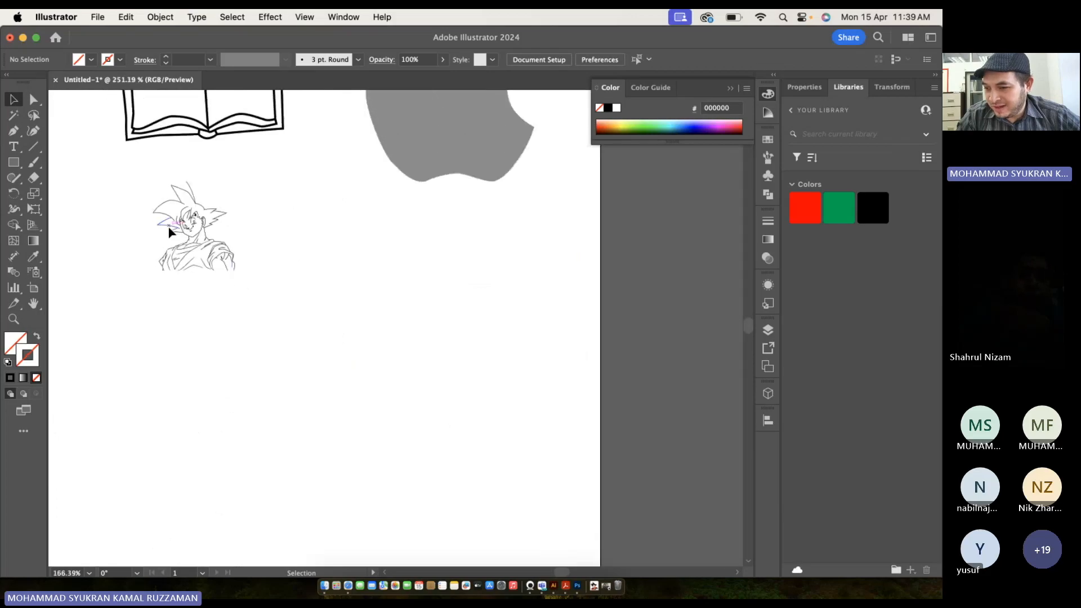
Undo the shrinking and flattening of the line art, and flatten its transparency again with all strokes converted to outlines.
{"action": "key", "text": "super+z"}
{"action": "key", "text": "super+z"}
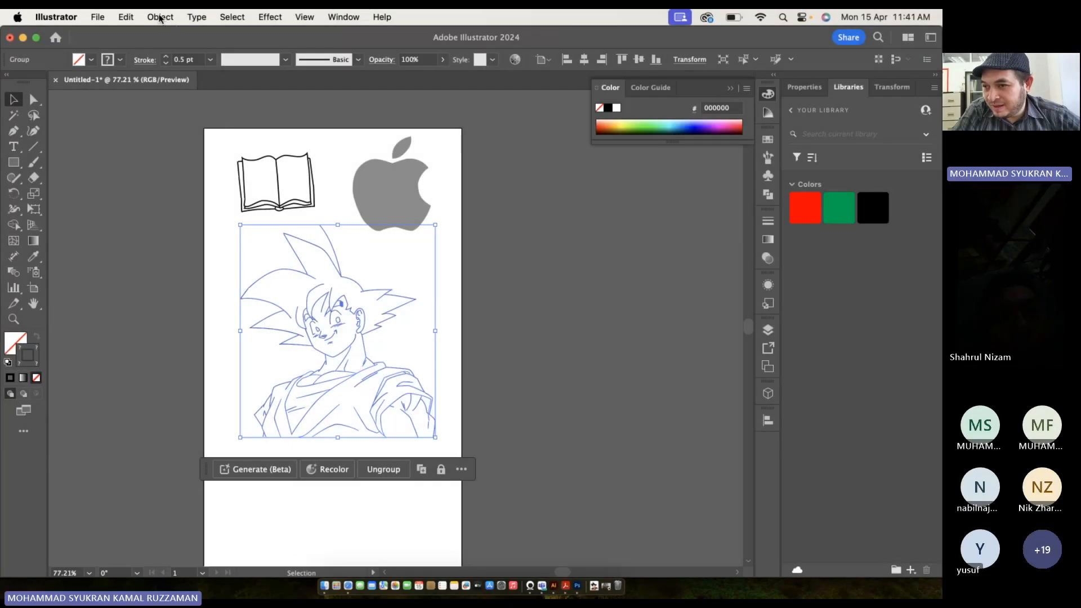
{"action": "left_click", "coordinate": [160, 18]}
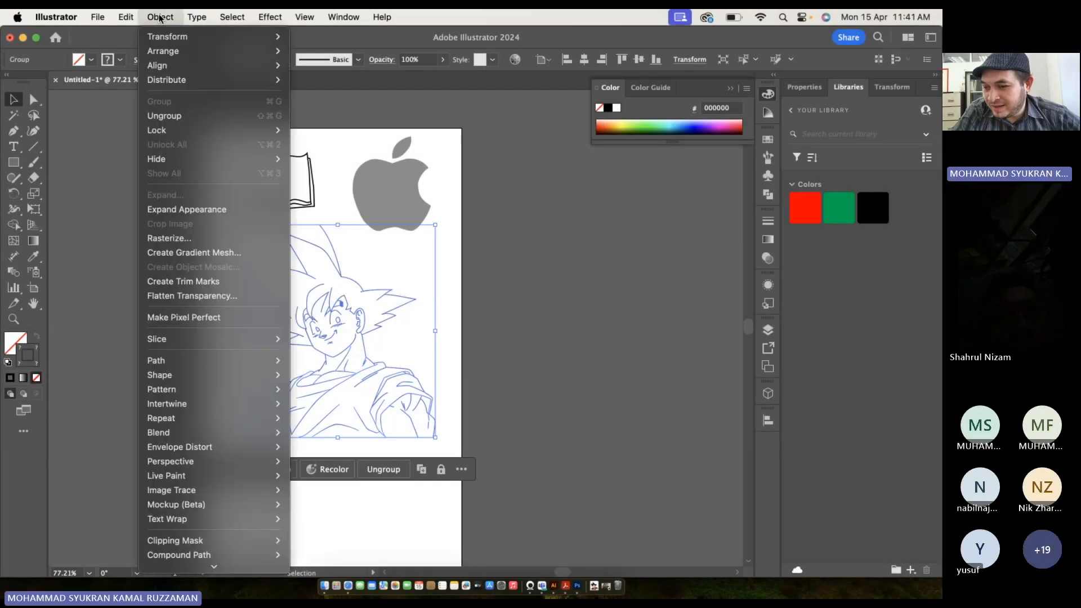
{"action": "mouse_move", "coordinate": [208, 363]}
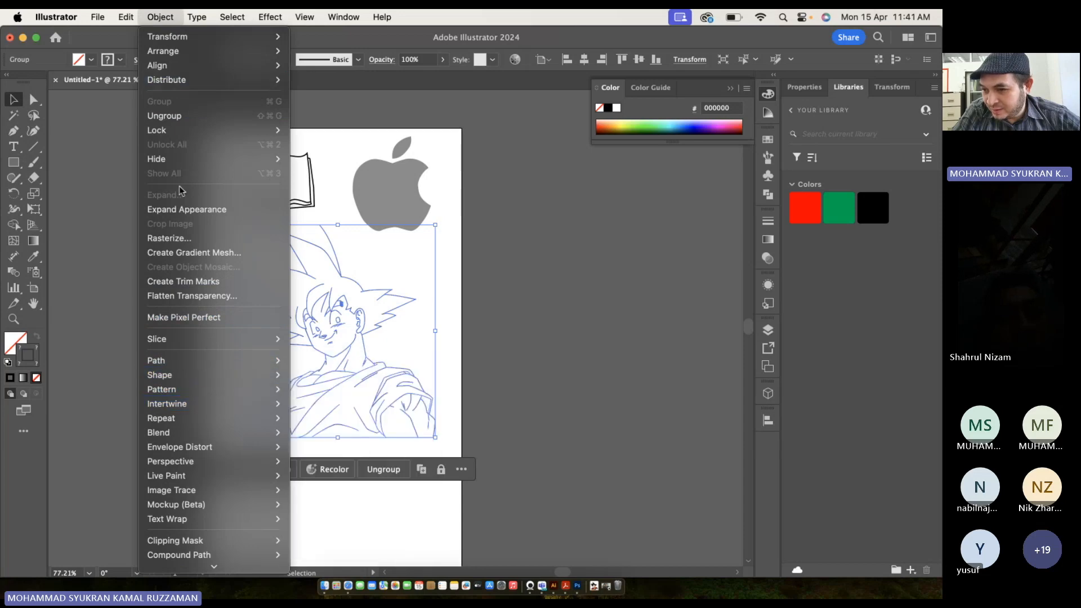
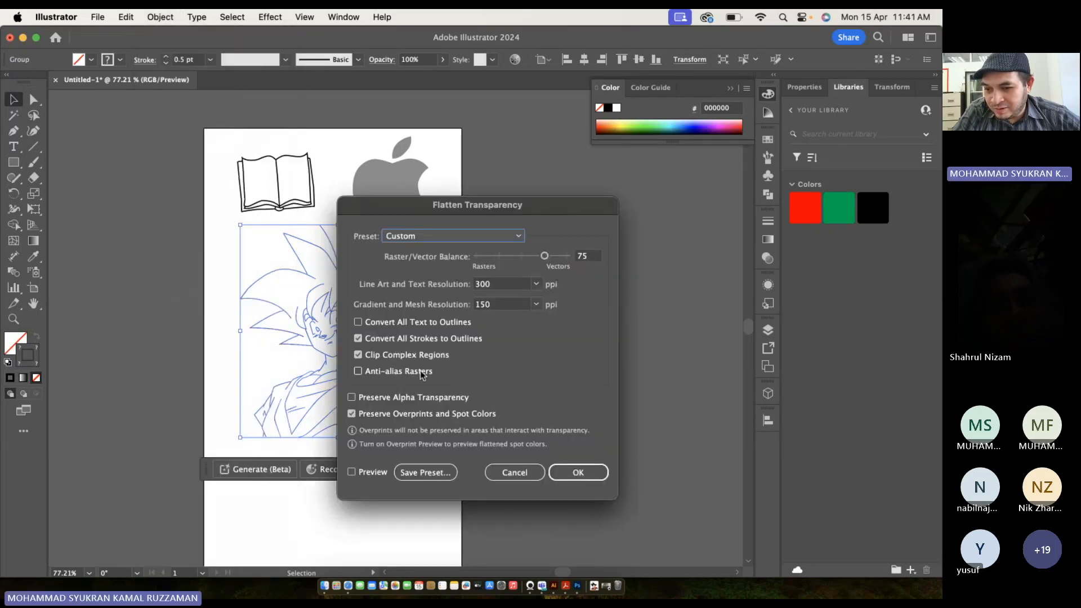
{"action": "left_click", "coordinate": [564, 477]}
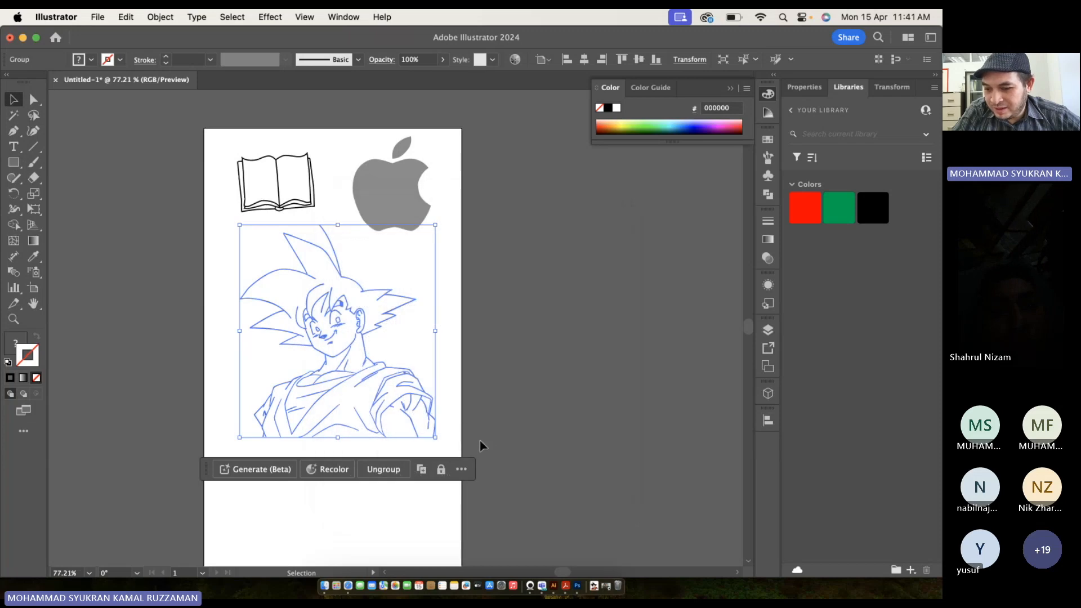
Shrink the flattened line art proportionally to about 115 by 125 pt beneath the book, and deselect it.
{"action": "left_click_drag", "start_coordinate": [437, 437], "coordinate": [345, 338]}
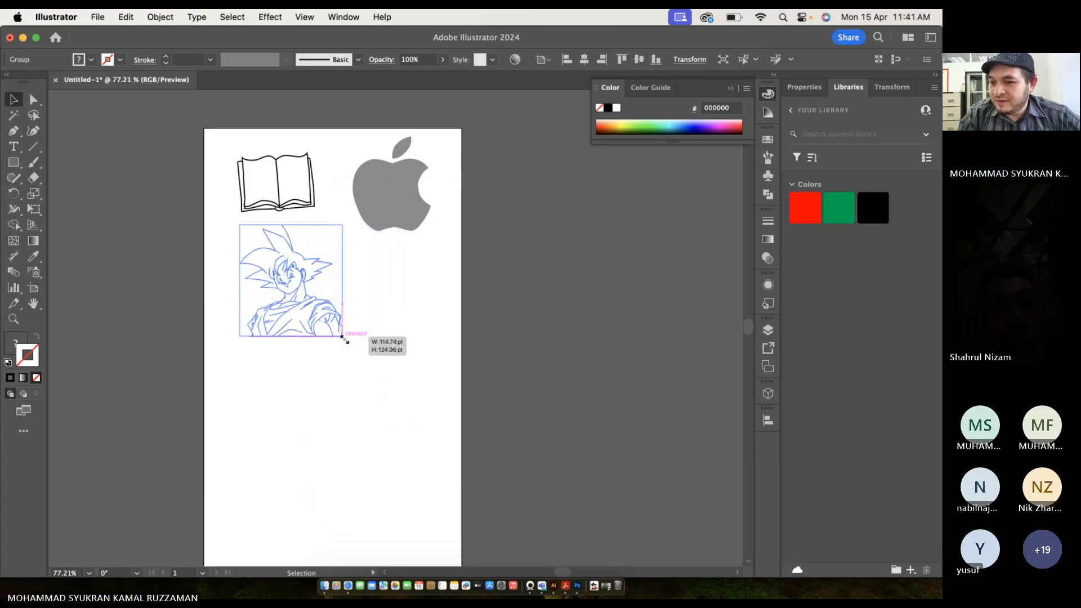
{"action": "left_click", "coordinate": [398, 313]}
{"action": "scroll", "coordinate": [398, 314], "scroll_direction": "up", "scroll_amount": 2}
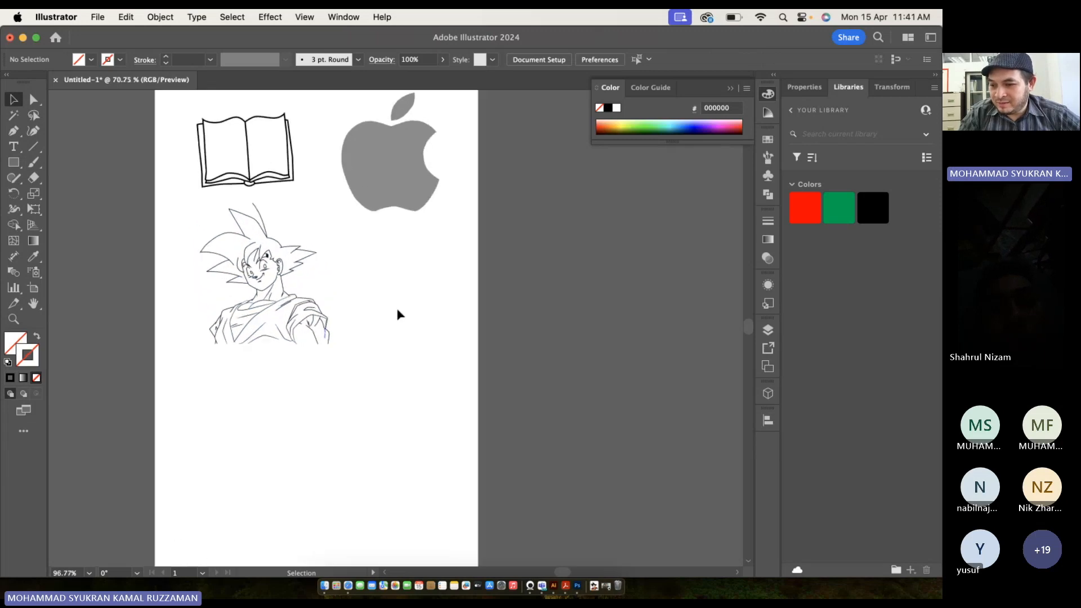
Switch to Safari and search Google Images for "gundam".
{"action": "left_click", "coordinate": [346, 580]}
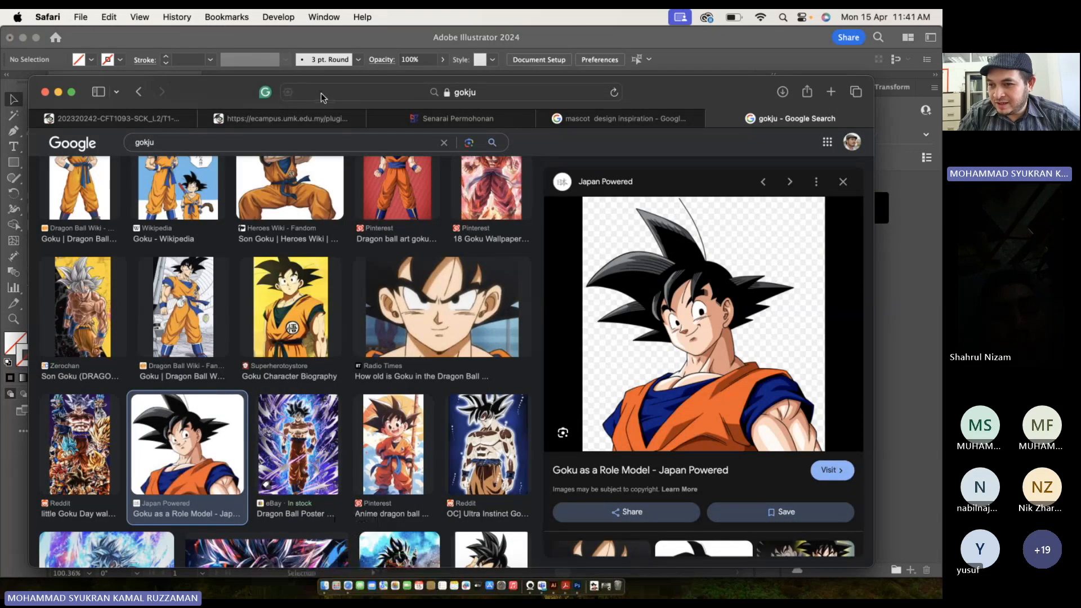
{"action": "left_click", "coordinate": [235, 144]}
{"action": "key", "text": "super+a"}
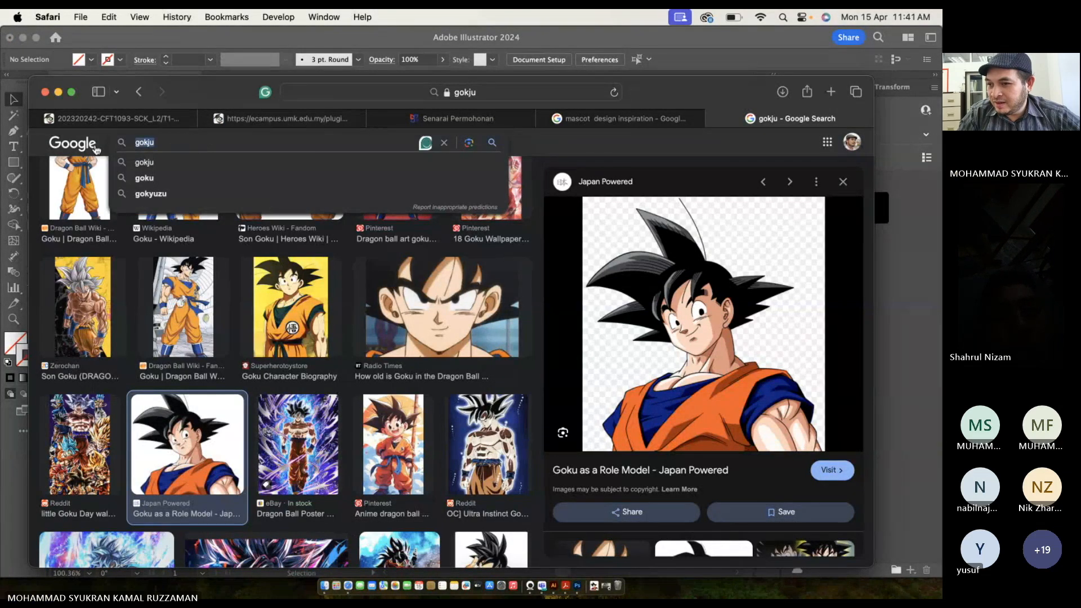
{"action": "type", "text": "gj"}
{"action": "key", "text": "BackSpace"}
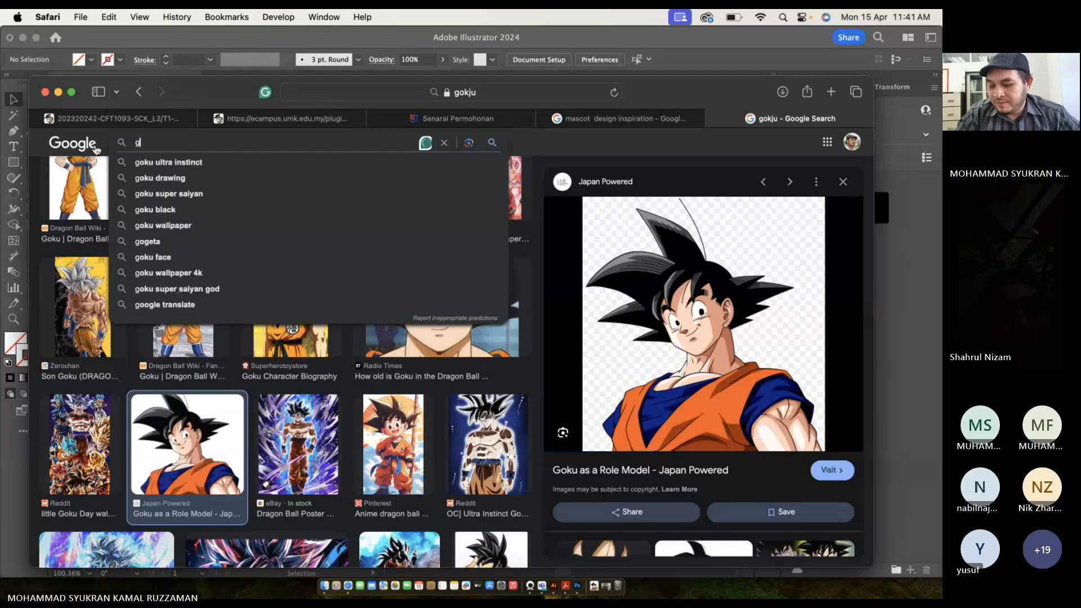
{"action": "type", "text": "undm"}
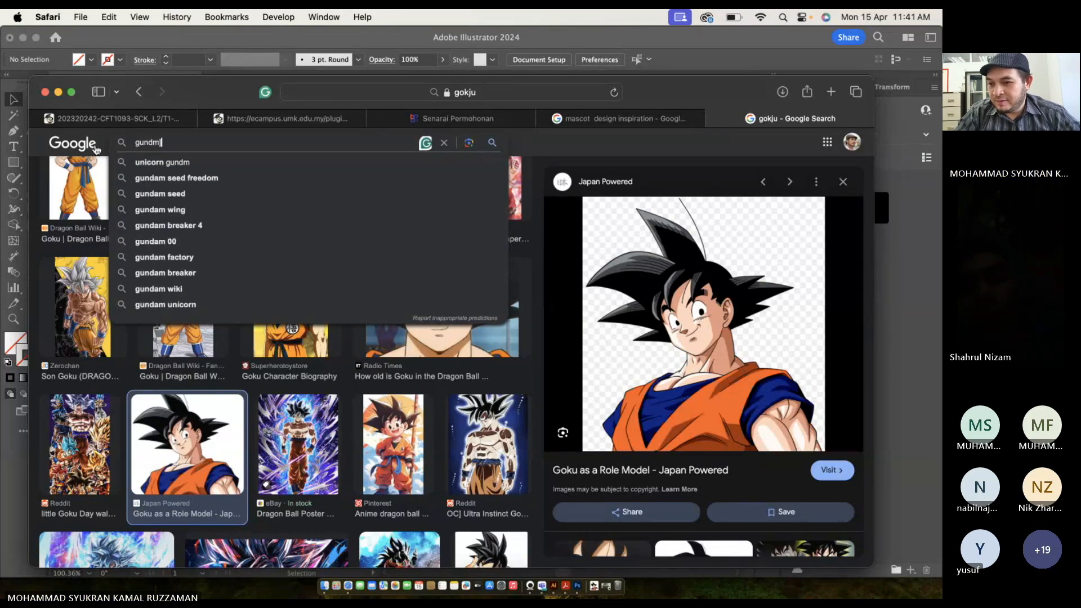
{"action": "key", "text": "Return"}
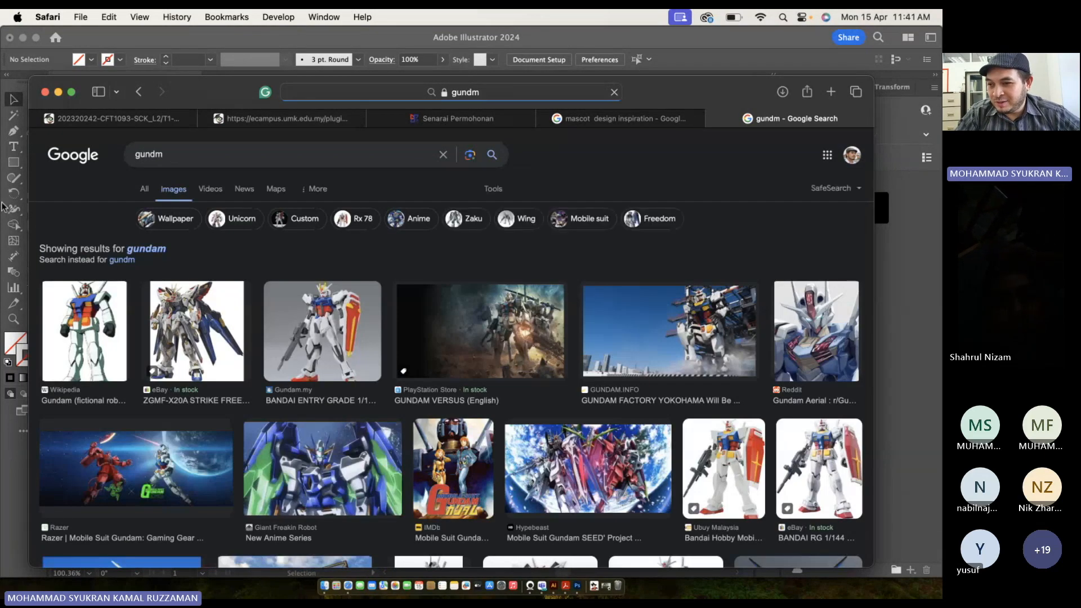
{"action": "left_click", "coordinate": [147, 249]}
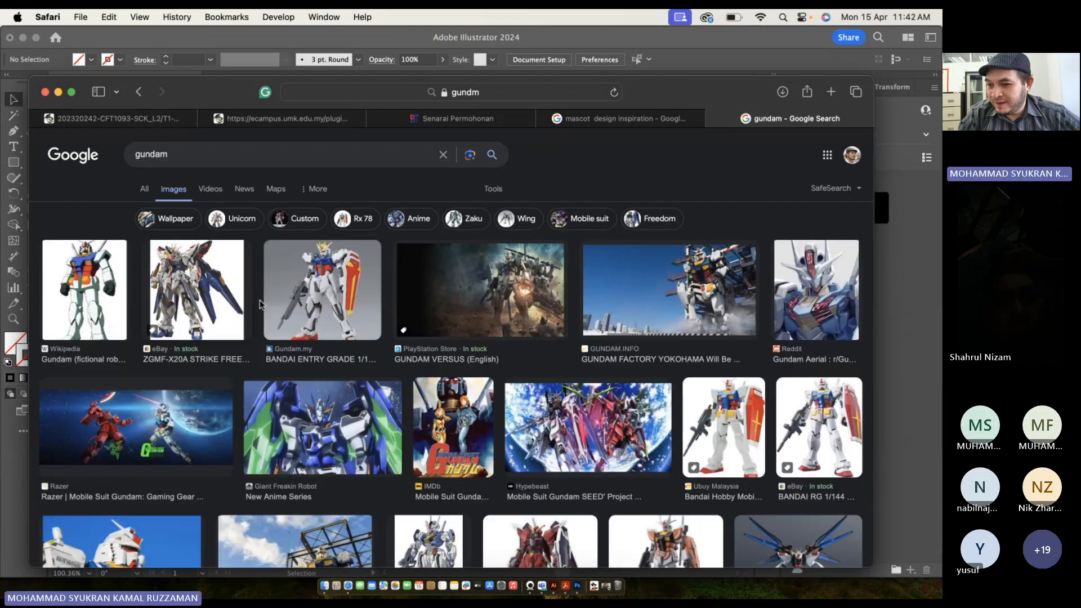
Browse the Gundam image results and preview the blue-and-white Mobile Suit Gundam 00 artwork.
{"action": "scroll", "coordinate": [416, 423], "scroll_direction": "down", "scroll_amount": 15}
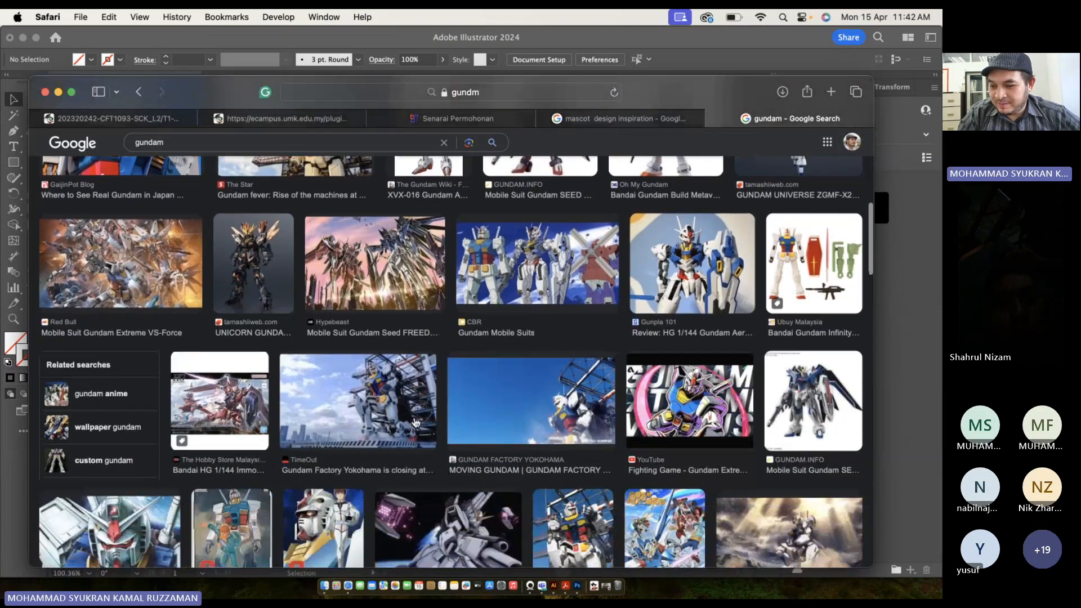
{"action": "scroll", "coordinate": [415, 422], "scroll_direction": "down", "scroll_amount": 3}
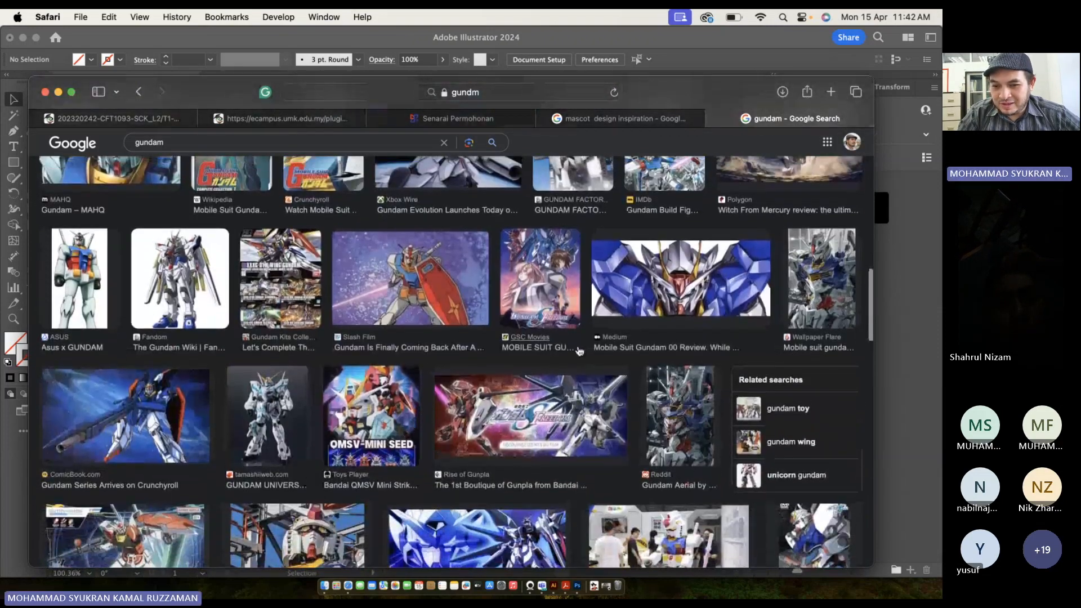
{"action": "left_click", "coordinate": [656, 301]}
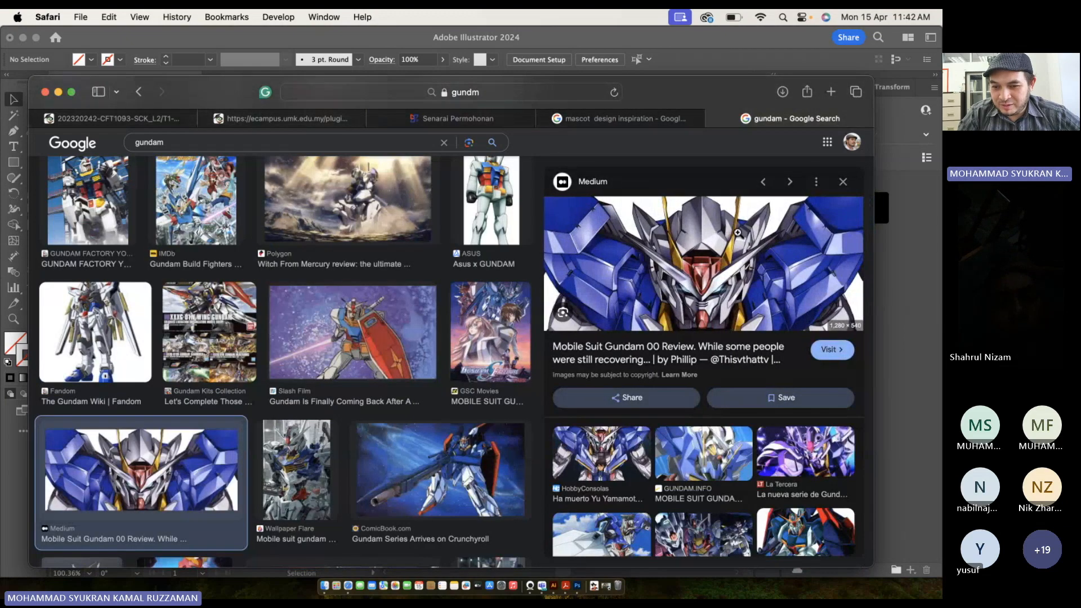
{"action": "scroll", "coordinate": [204, 372], "scroll_direction": "up", "scroll_amount": 10}
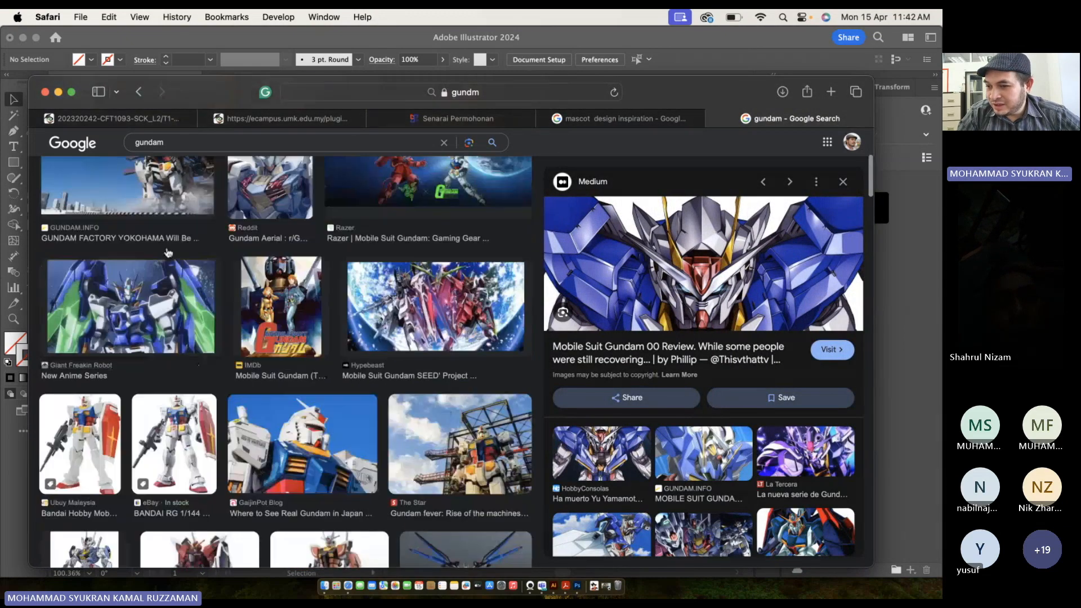
{"action": "scroll", "coordinate": [111, 252], "scroll_direction": "down", "scroll_amount": 1}
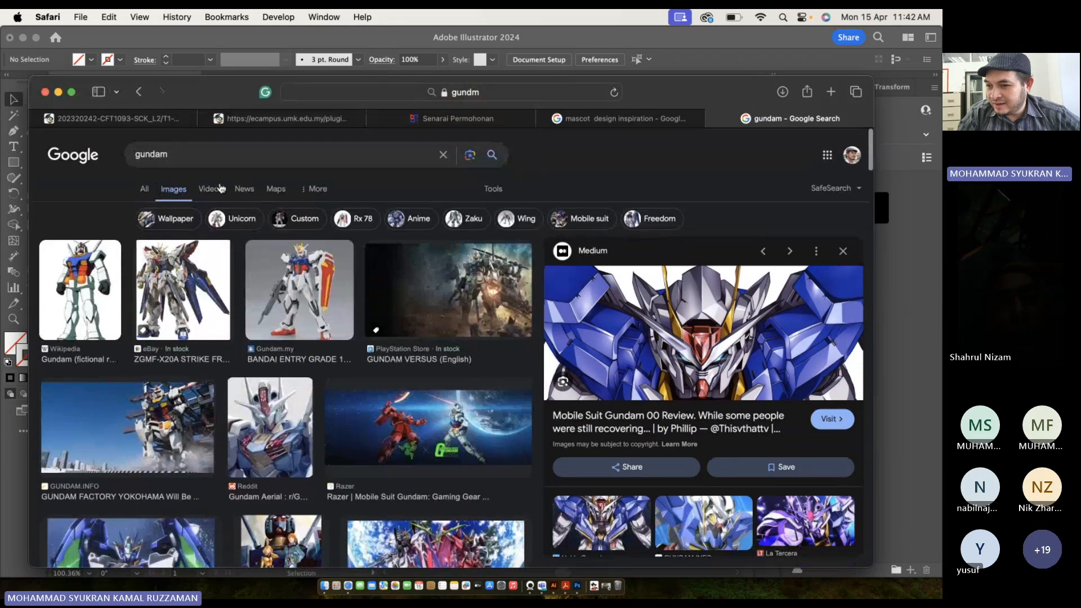
Refine the image search to "gundam head".
{"action": "left_click", "coordinate": [221, 151]}
{"action": "type", "text": "head"}
{"action": "key", "text": "Return"}
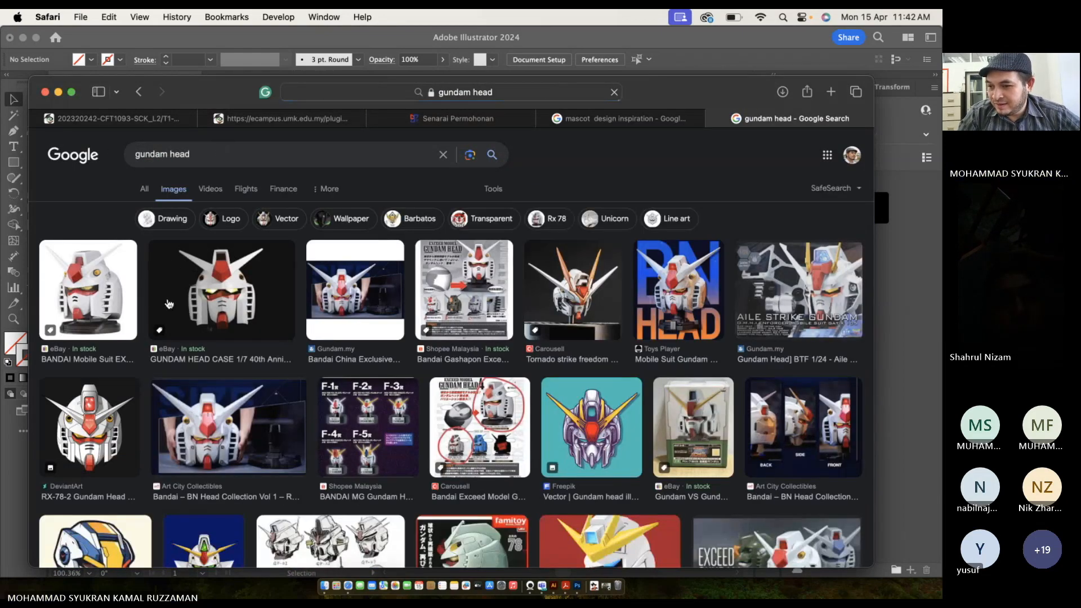
Compare Gundam head images by previewing the Bandai model, the RX-78-2 head illustration and the side-view robot head logo vector.
{"action": "left_click", "coordinate": [124, 318]}
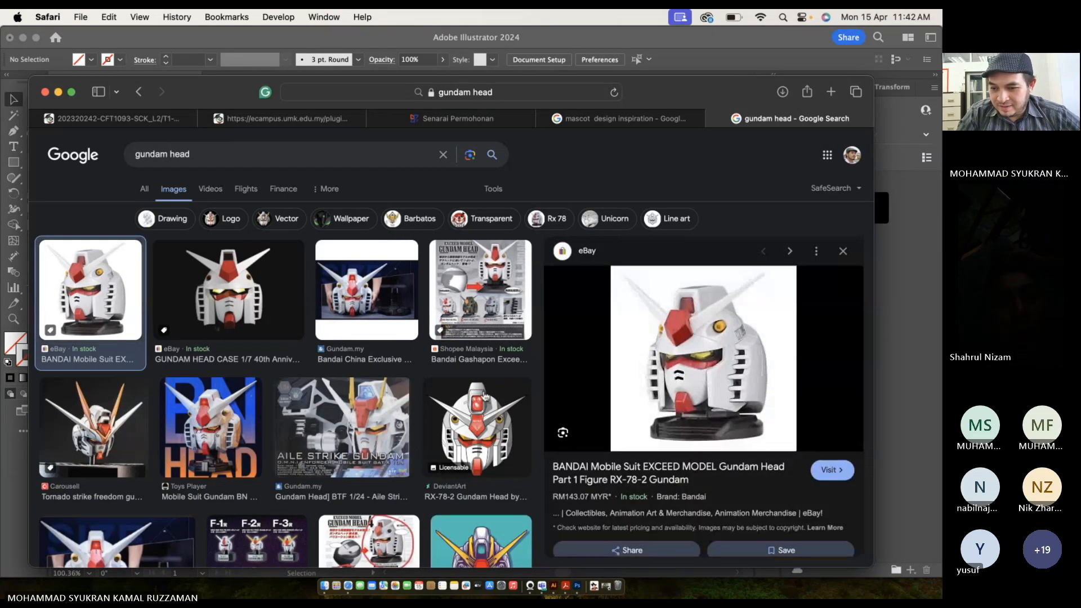
{"action": "left_click", "coordinate": [477, 428]}
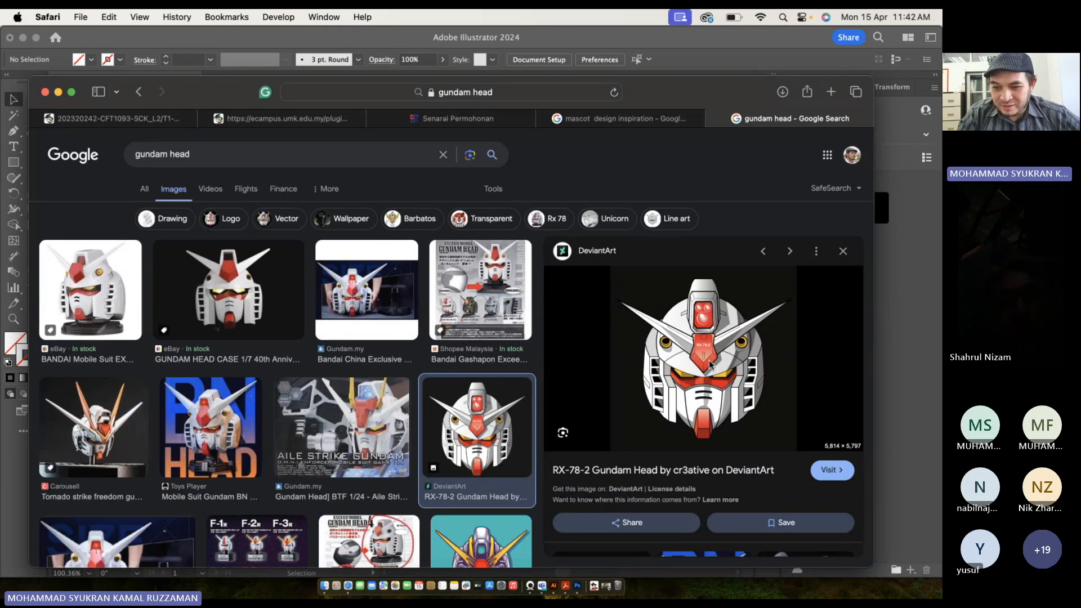
{"action": "scroll", "coordinate": [546, 368], "scroll_direction": "down", "scroll_amount": 5}
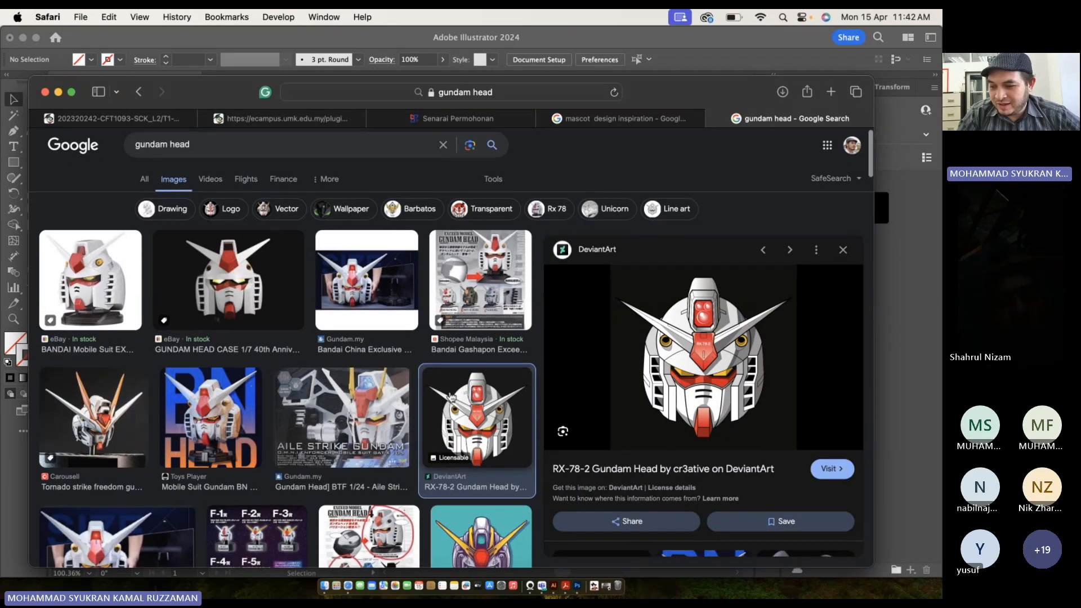
{"action": "scroll", "coordinate": [212, 319], "scroll_direction": "down", "scroll_amount": 2}
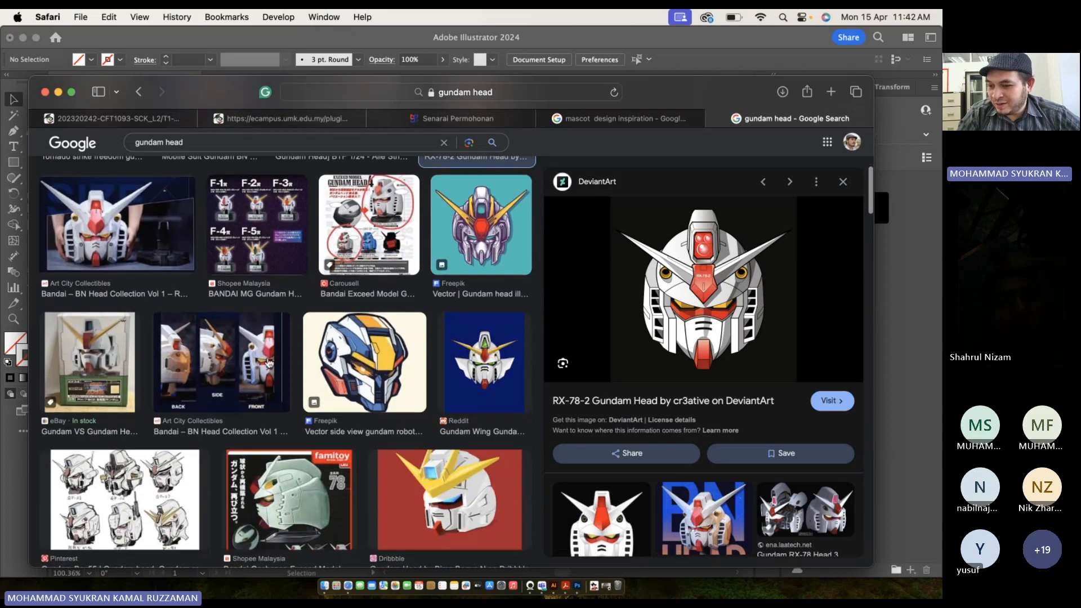
{"action": "left_click", "coordinate": [399, 383]}
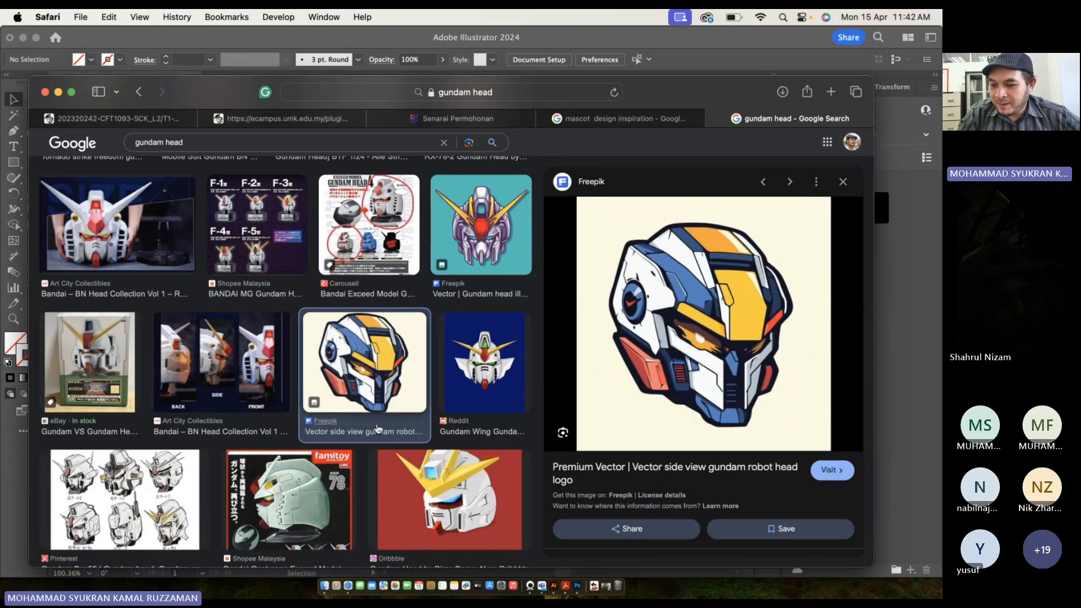
Switch to Illustrator and draw an open curved path with the Pen tool in the blank area beside the cartoon character.
{"action": "scroll", "coordinate": [356, 385], "scroll_direction": "down", "scroll_amount": 5}
{"action": "scroll", "coordinate": [356, 385], "scroll_direction": "up", "scroll_amount": 3}
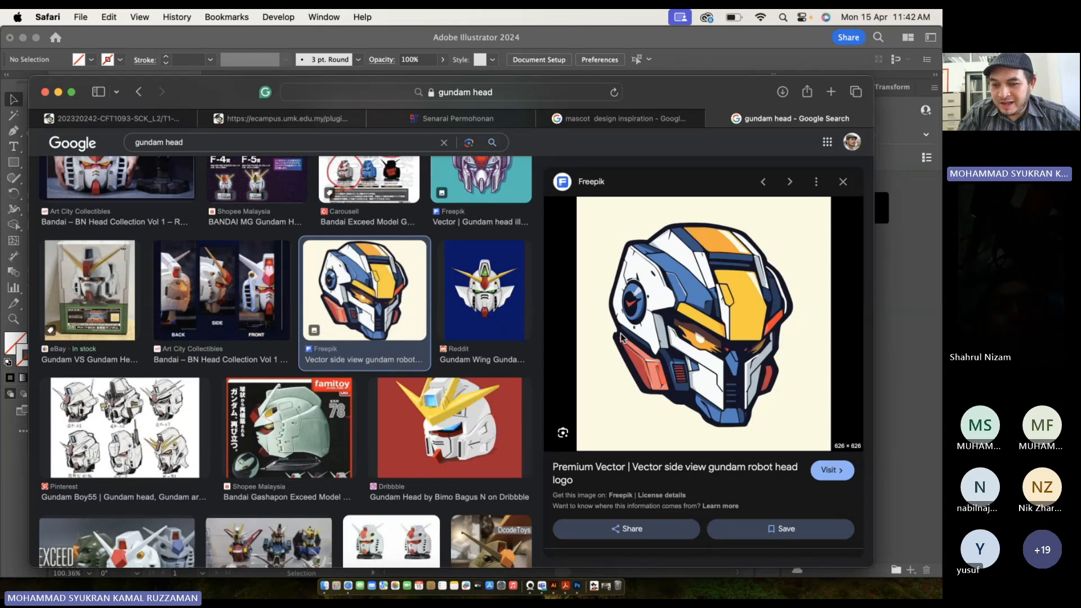
{"action": "key", "text": "ctrl+Up"}
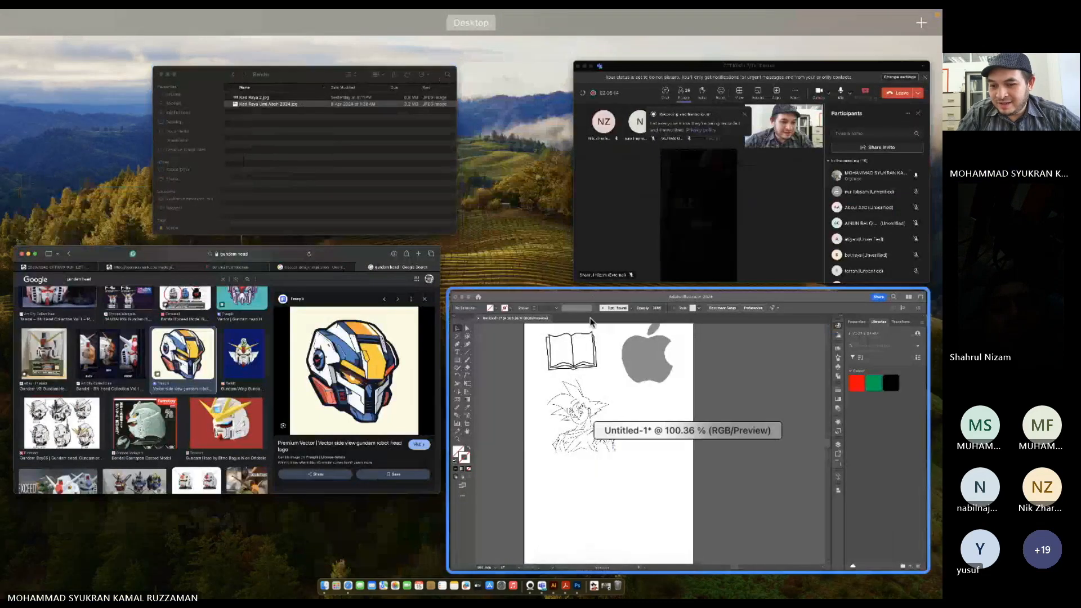
{"action": "left_click", "coordinate": [495, 338]}
{"action": "left_click", "coordinate": [13, 131]}
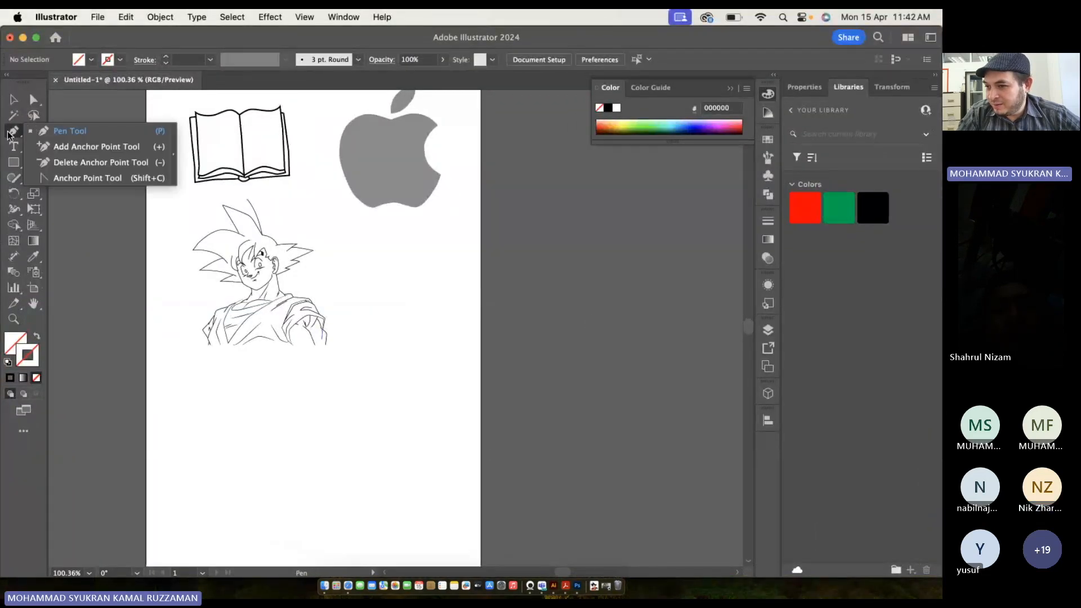
{"action": "left_click", "coordinate": [51, 134]}
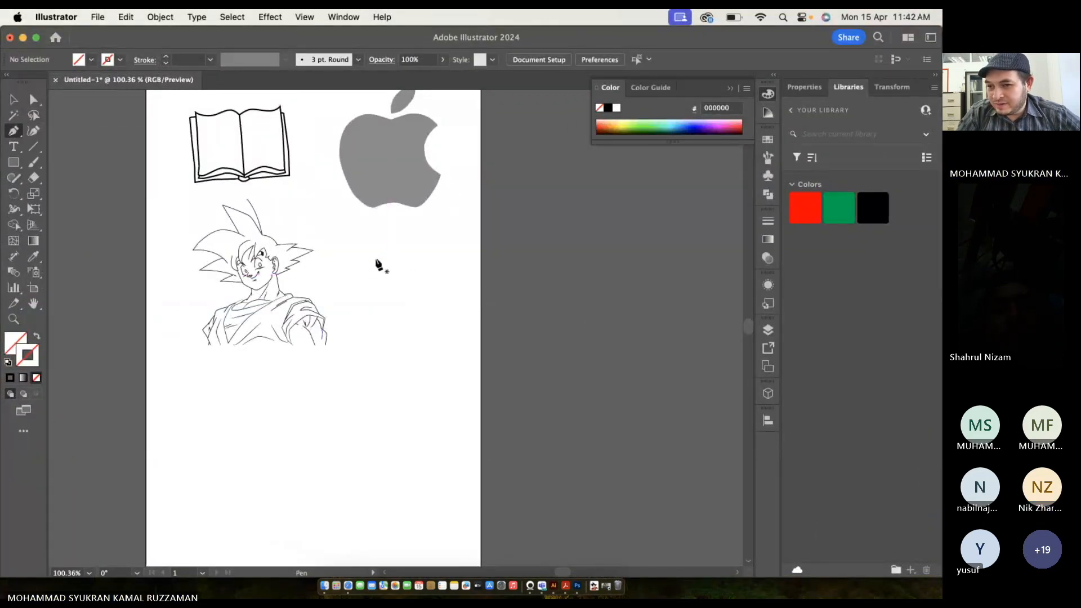
{"action": "left_click_drag", "start_coordinate": [421, 328], "coordinate": [394, 376]}
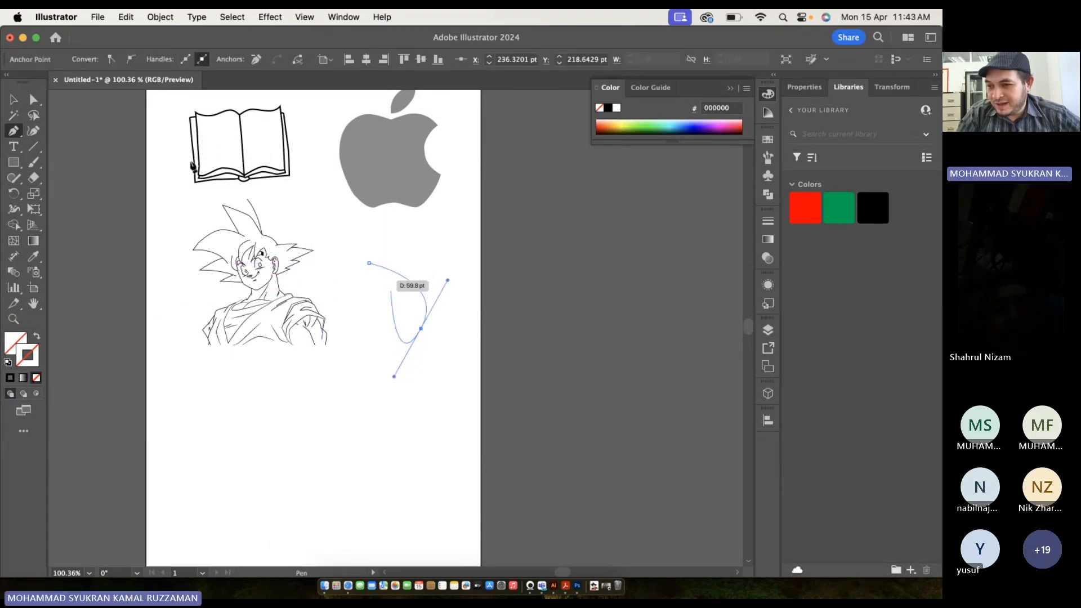
Select the curved path and give it a white (FFFFFF) stroke.
{"action": "left_click", "coordinate": [33, 100]}
{"action": "left_click", "coordinate": [16, 101]}
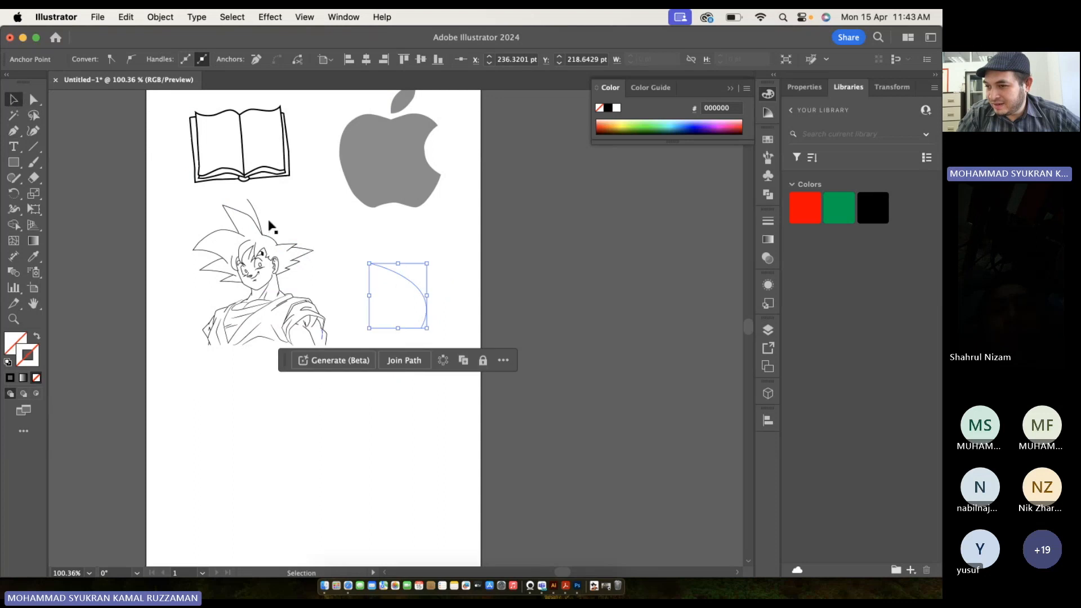
{"action": "left_click", "coordinate": [336, 236]}
{"action": "left_click_drag", "start_coordinate": [365, 244], "coordinate": [456, 321]}
{"action": "double_click", "coordinate": [27, 355]}
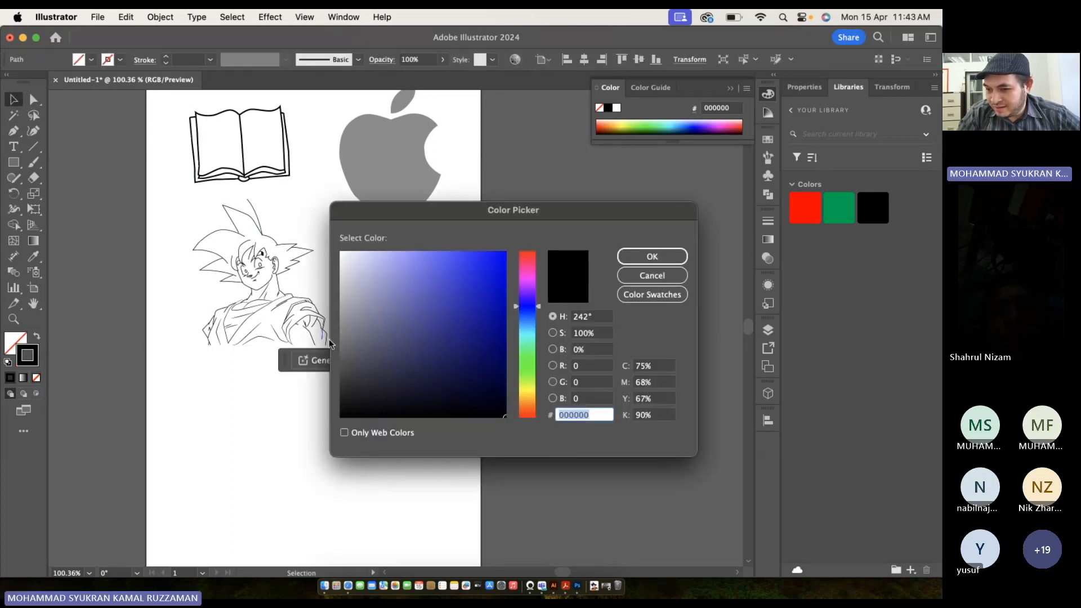
{"action": "left_click", "coordinate": [667, 261]}
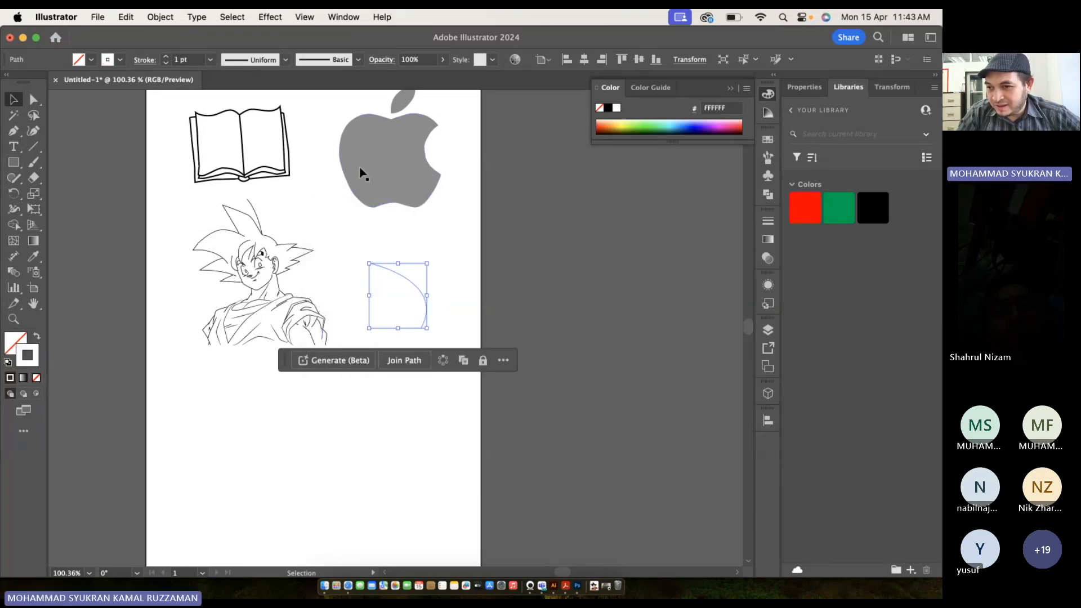
Set the curved path's stroke weight to 8 pt.
{"action": "left_click", "coordinate": [288, 61]}
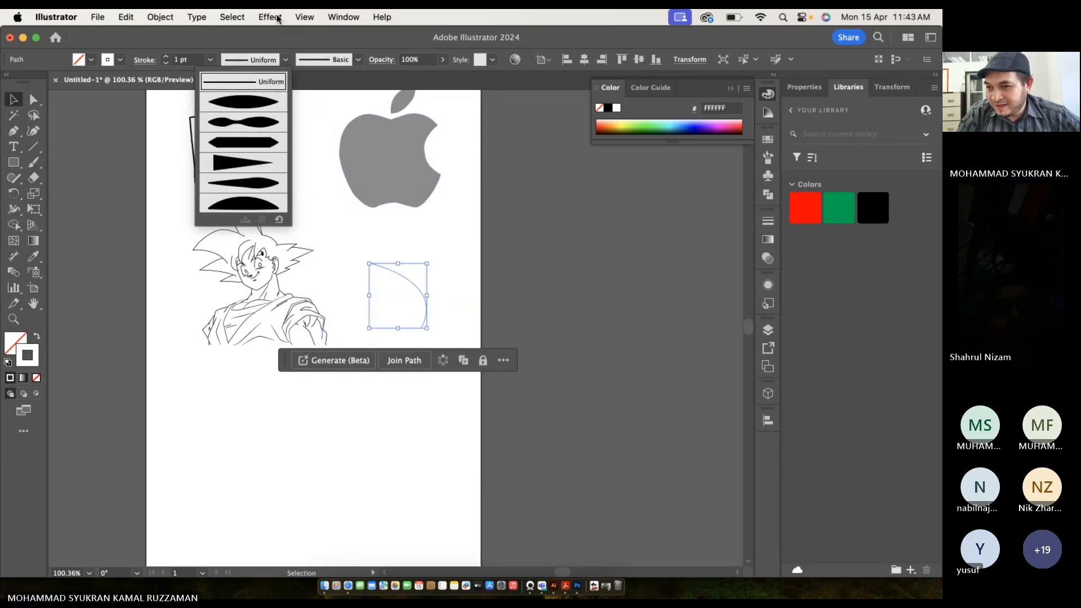
{"action": "left_click", "coordinate": [210, 60]}
{"action": "left_click", "coordinate": [212, 61]}
{"action": "left_click", "coordinate": [227, 174]}
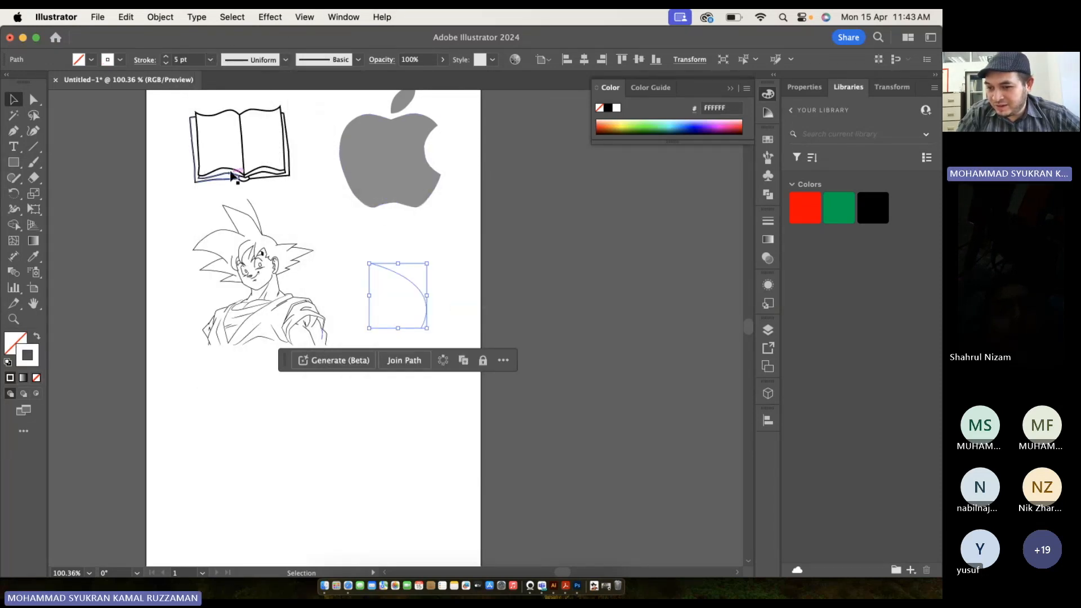
{"action": "left_click", "coordinate": [212, 60]}
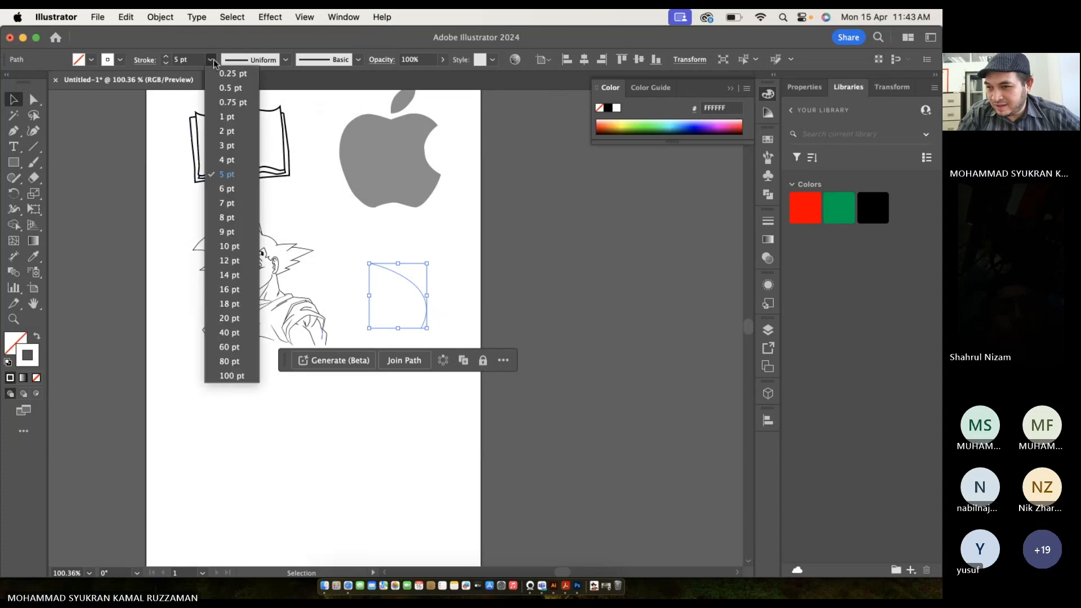
{"action": "left_click", "coordinate": [228, 217]}
Reselect the curved path, set its stroke color to black (000000), and deselect it.
{"action": "left_click", "coordinate": [386, 260]}
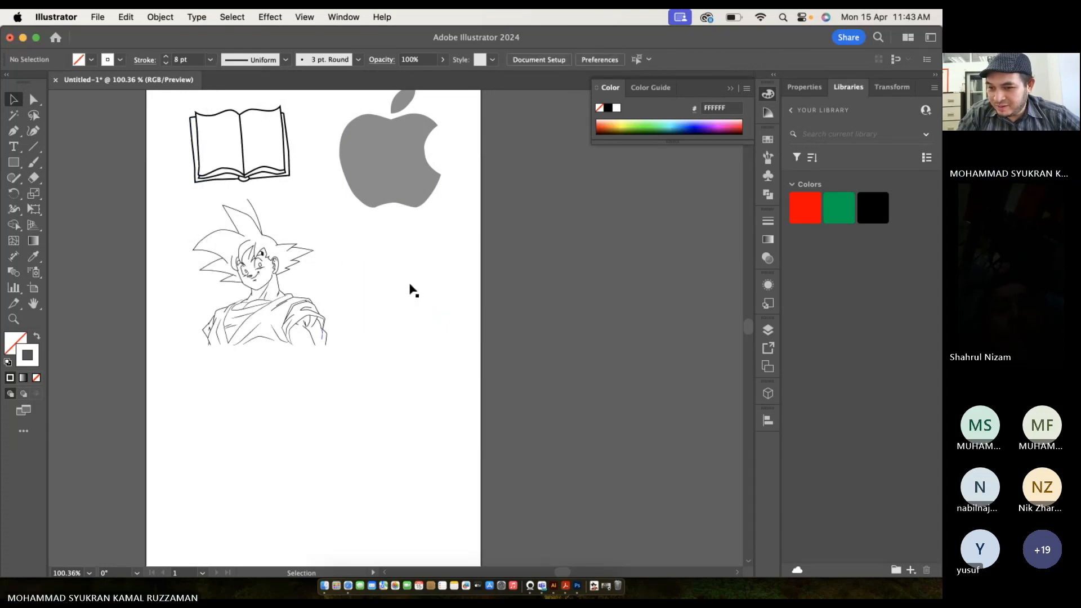
{"action": "left_click_drag", "start_coordinate": [349, 294], "coordinate": [439, 307]}
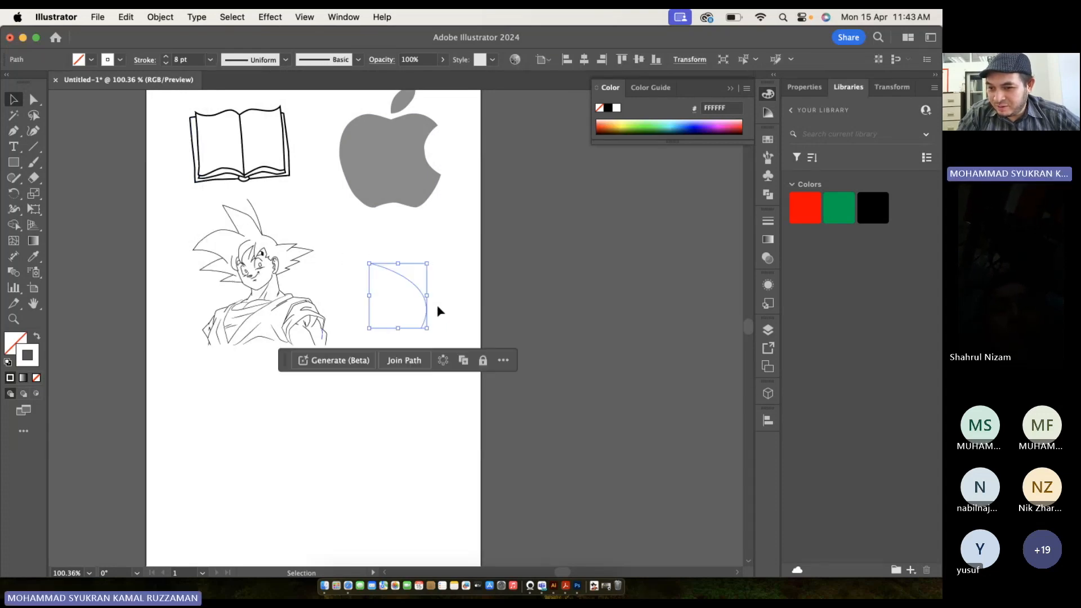
{"action": "double_click", "coordinate": [27, 353]}
{"action": "left_click_drag", "start_coordinate": [345, 403], "coordinate": [341, 417]}
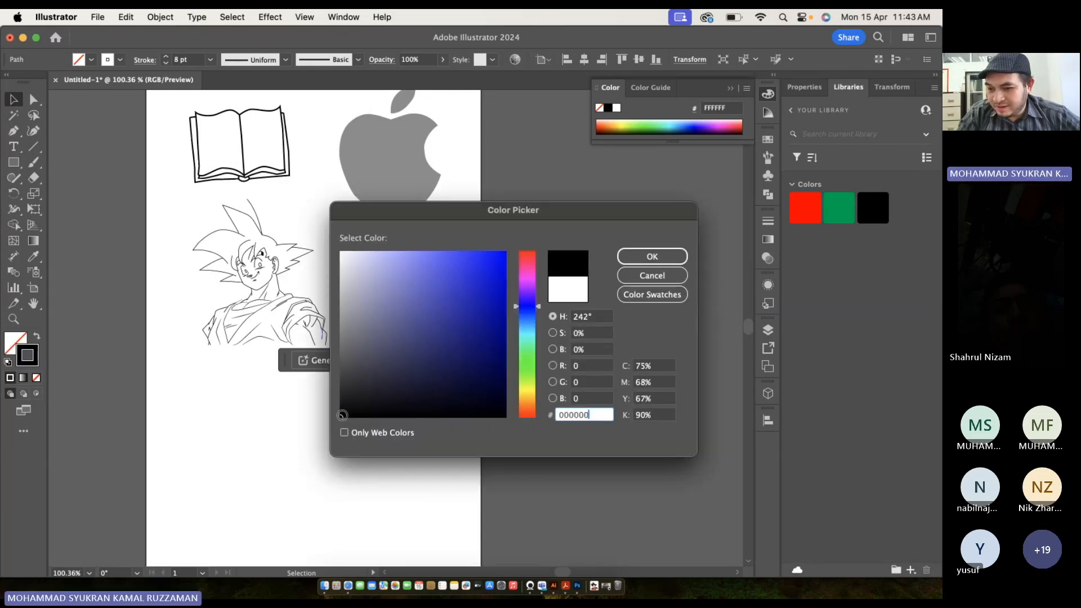
{"action": "left_click", "coordinate": [641, 259]}
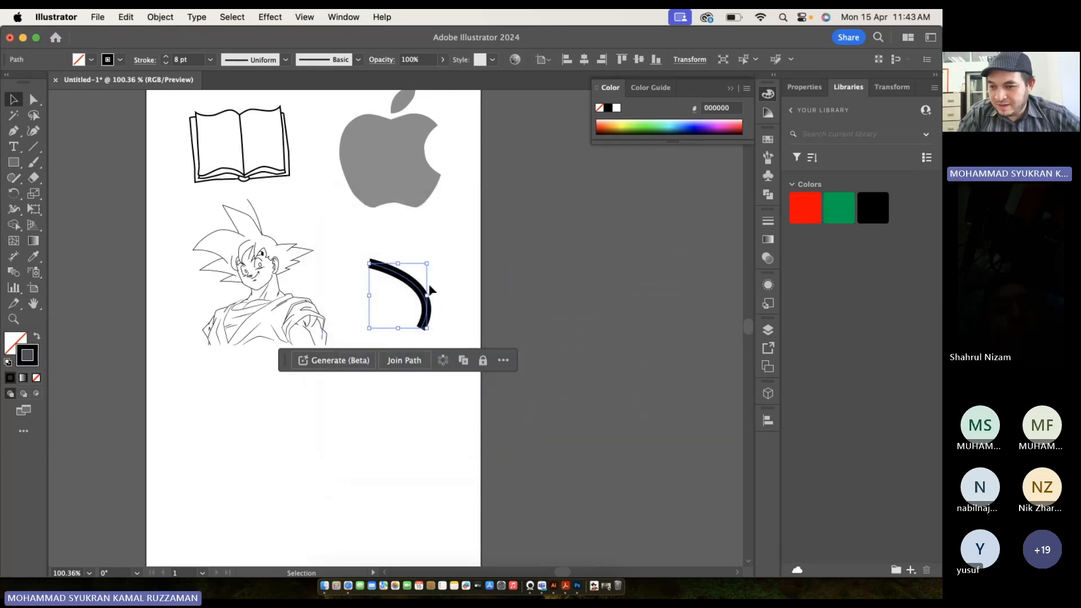
{"action": "left_click", "coordinate": [467, 282]}
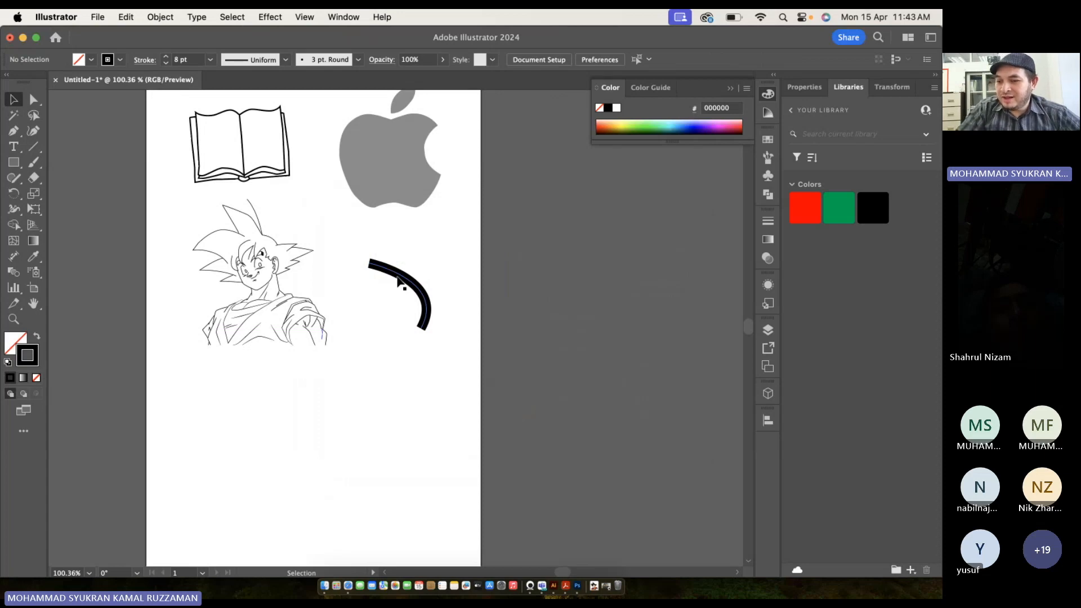
Copy the previewed Freepik side-view gundam robot head image in Safari and paste it into the Illustrator document.
{"action": "key", "text": "ctrl+Up"}
{"action": "left_click", "coordinate": [353, 400]}
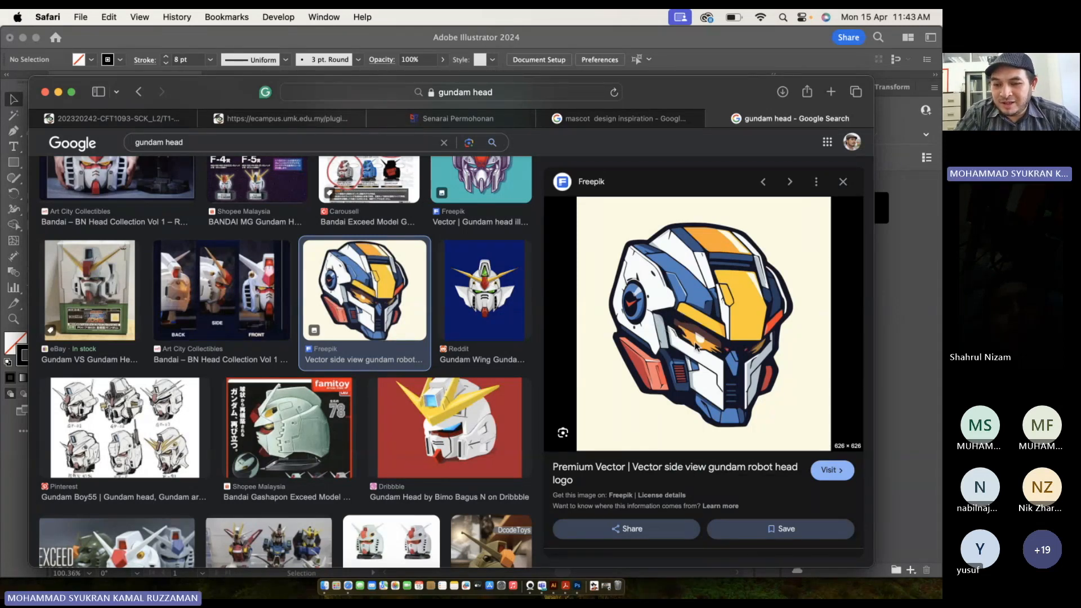
{"action": "right_click", "coordinate": [691, 322]}
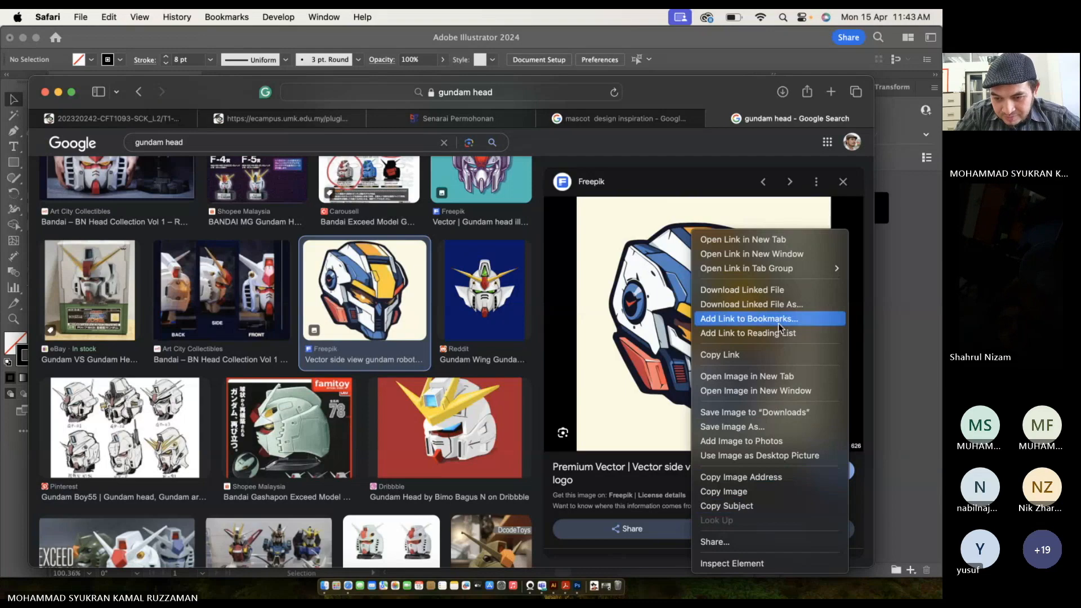
{"action": "left_click", "coordinate": [775, 492]}
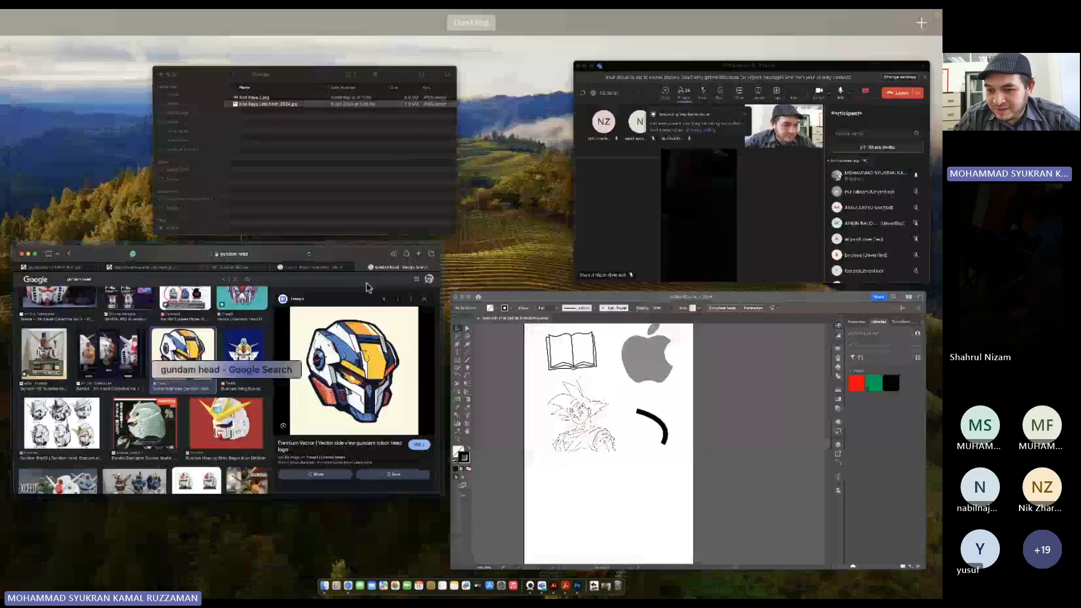
{"action": "left_click", "coordinate": [550, 325]}
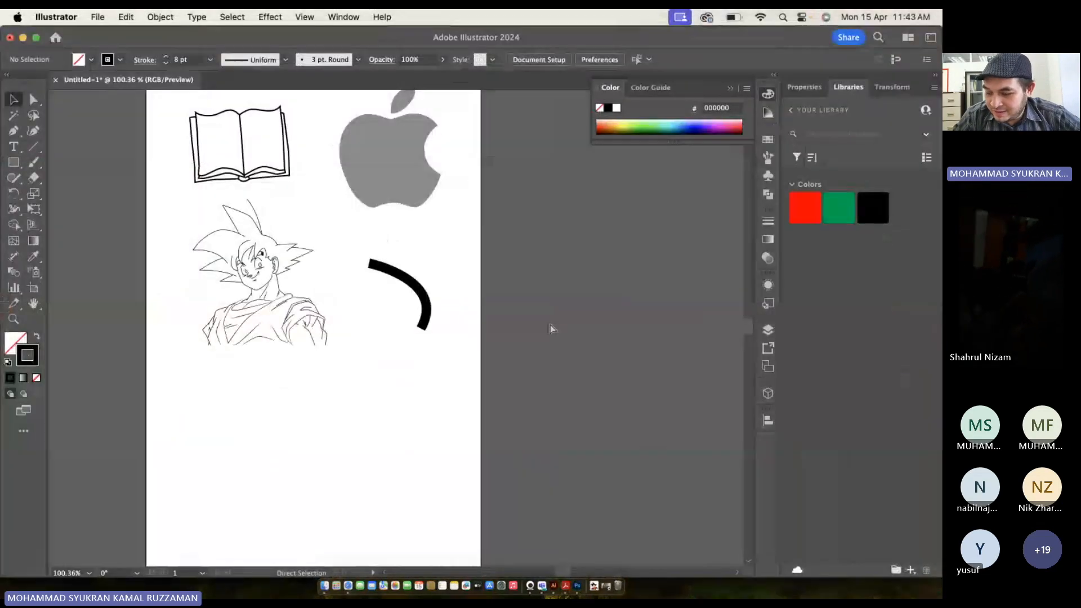
{"action": "key", "text": "super+v"}
Scale the pasted robot head image down to fit below the cartoon character and reduce its opacity to 23%.
{"action": "scroll", "coordinate": [365, 329], "scroll_direction": "down", "scroll_amount": 3}
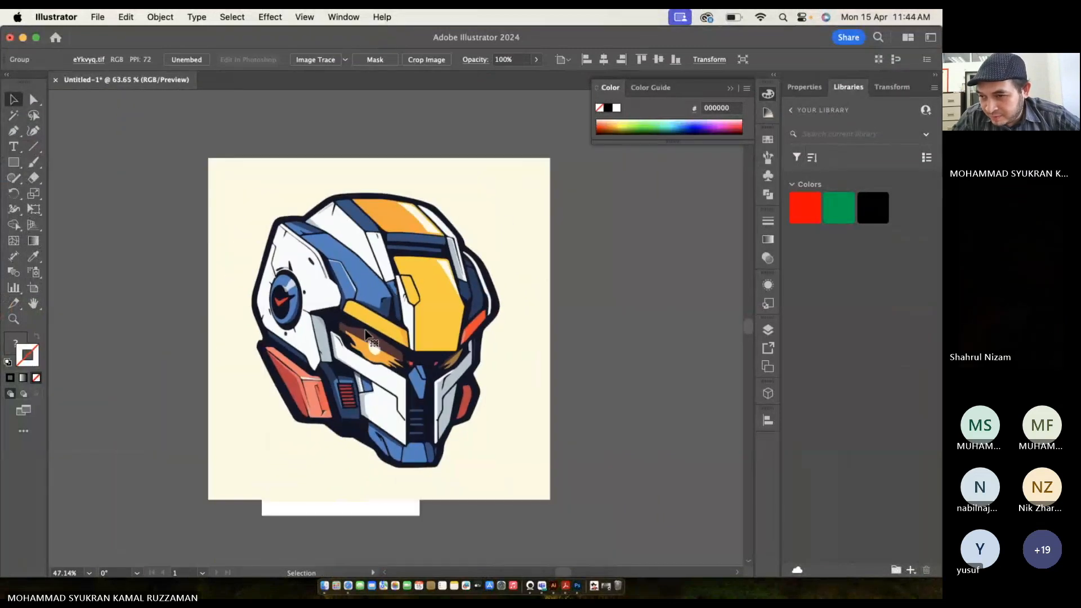
{"action": "left_click_drag", "start_coordinate": [210, 161], "coordinate": [288, 388]}
{"action": "scroll", "coordinate": [295, 384], "scroll_direction": "up", "scroll_amount": 5}
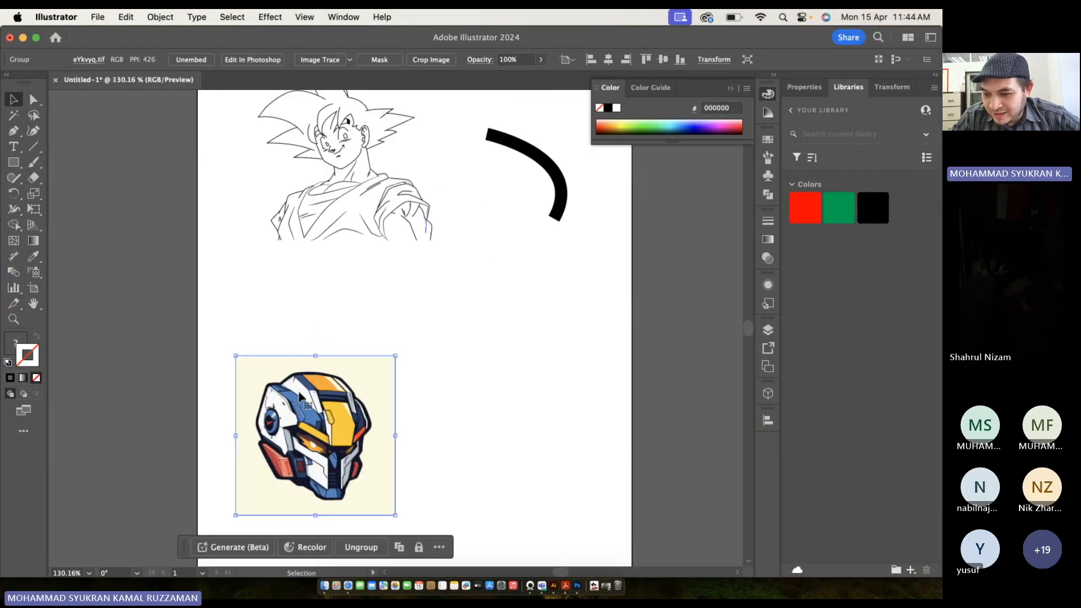
{"action": "scroll", "coordinate": [300, 398], "scroll_direction": "up", "scroll_amount": 10}
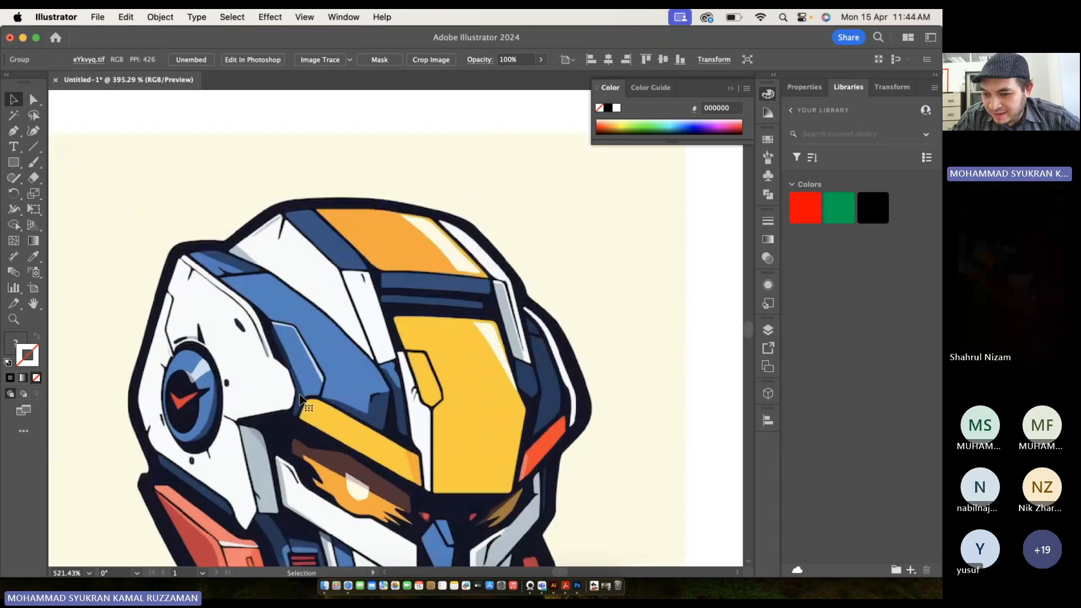
{"action": "scroll", "coordinate": [246, 240], "scroll_direction": "up", "scroll_amount": 5}
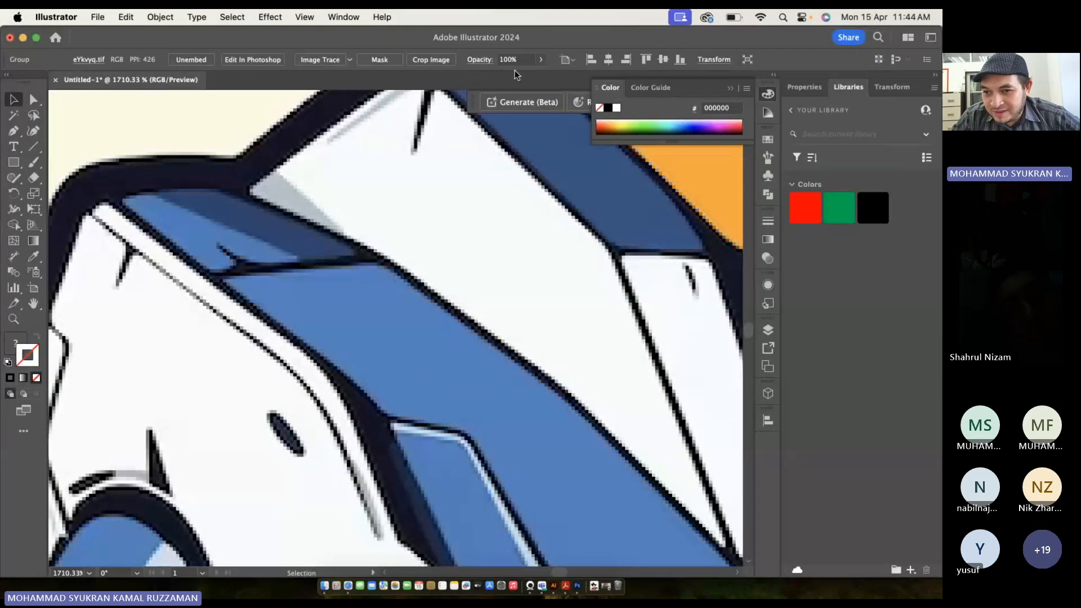
{"action": "left_click", "coordinate": [542, 61]}
{"action": "left_click_drag", "start_coordinate": [539, 75], "coordinate": [502, 76]}
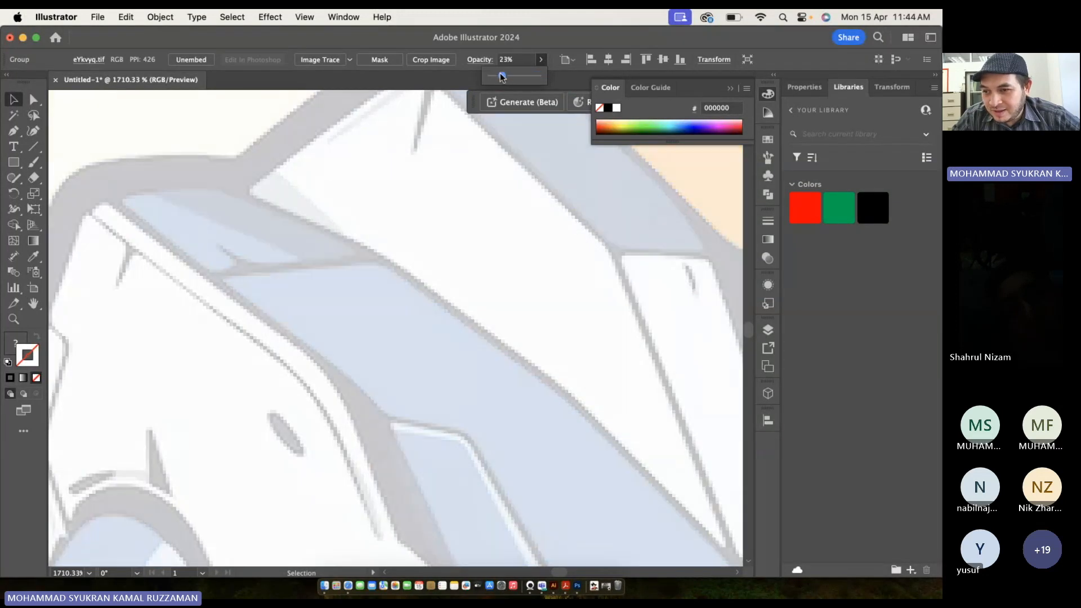
Activate the Pen tool with a bright green (06FC34) stroke for tracing the robot head.
{"action": "scroll", "coordinate": [305, 200], "scroll_direction": "left", "scroll_amount": 1}
{"action": "scroll", "coordinate": [305, 200], "scroll_direction": "left", "scroll_amount": 2}
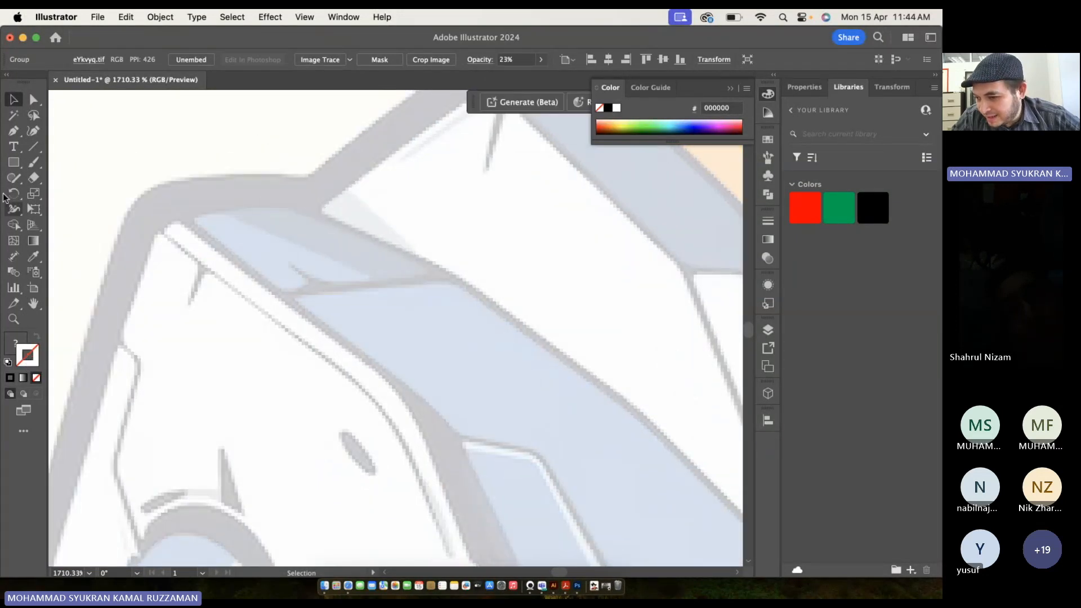
{"action": "left_click", "coordinate": [13, 131]}
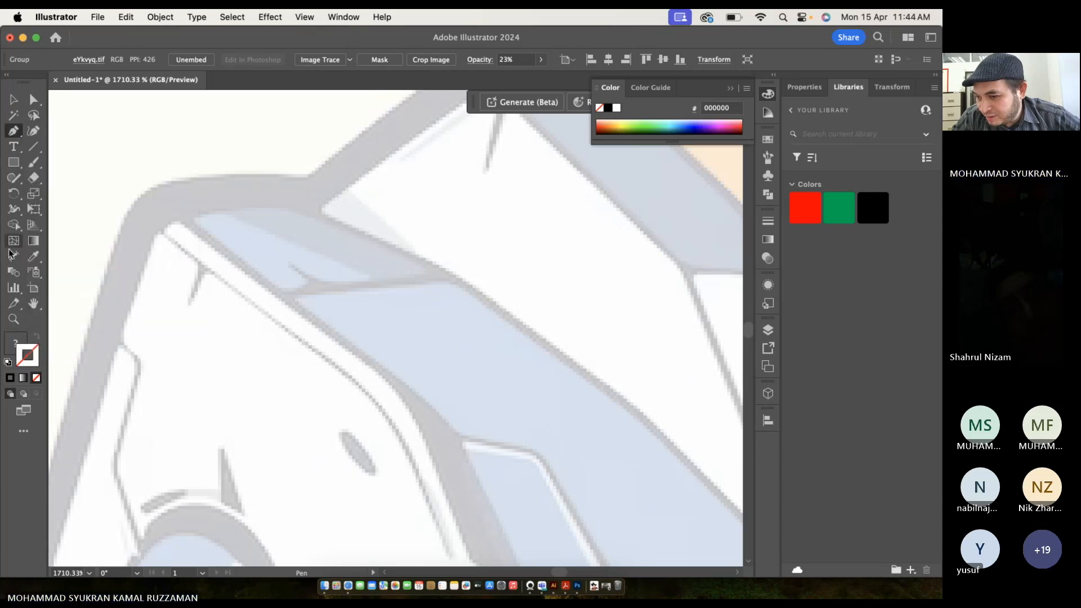
{"action": "double_click", "coordinate": [29, 354]}
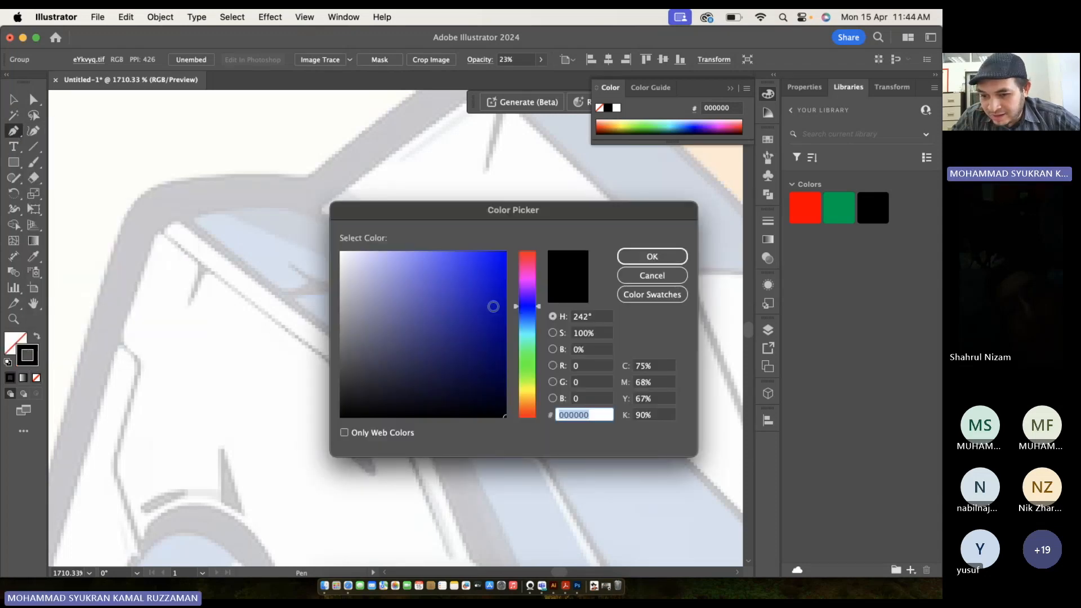
{"action": "left_click", "coordinate": [526, 357]}
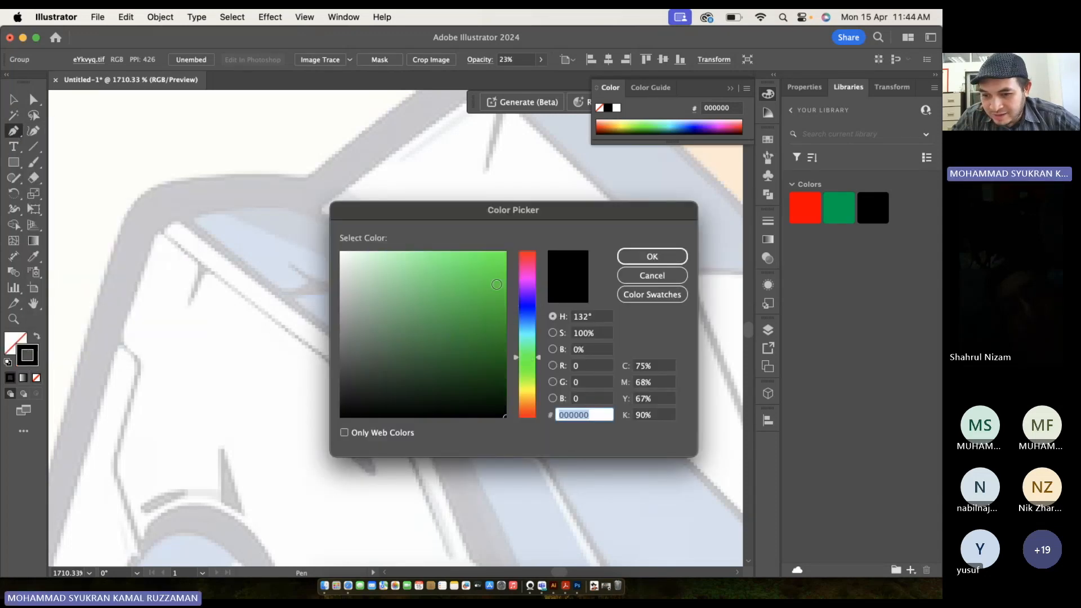
{"action": "left_click", "coordinate": [503, 253]}
{"action": "left_click", "coordinate": [650, 257]}
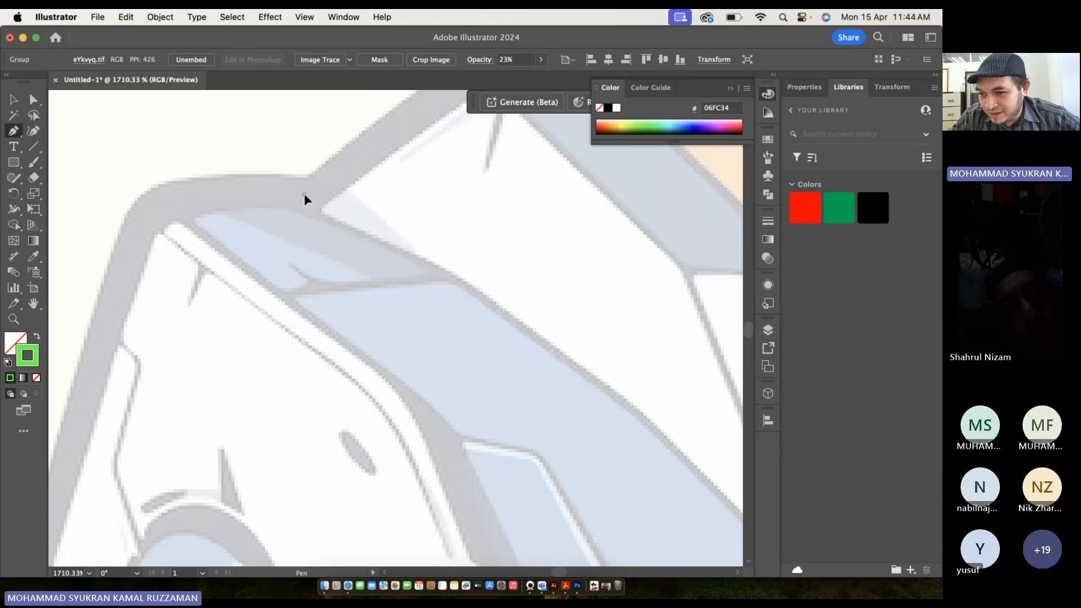
Undo the trial curve segment on the helmet's upper outline and set the path's stroke weight to 2 pt.
{"action": "left_click_drag", "start_coordinate": [159, 210], "coordinate": [140, 229]}
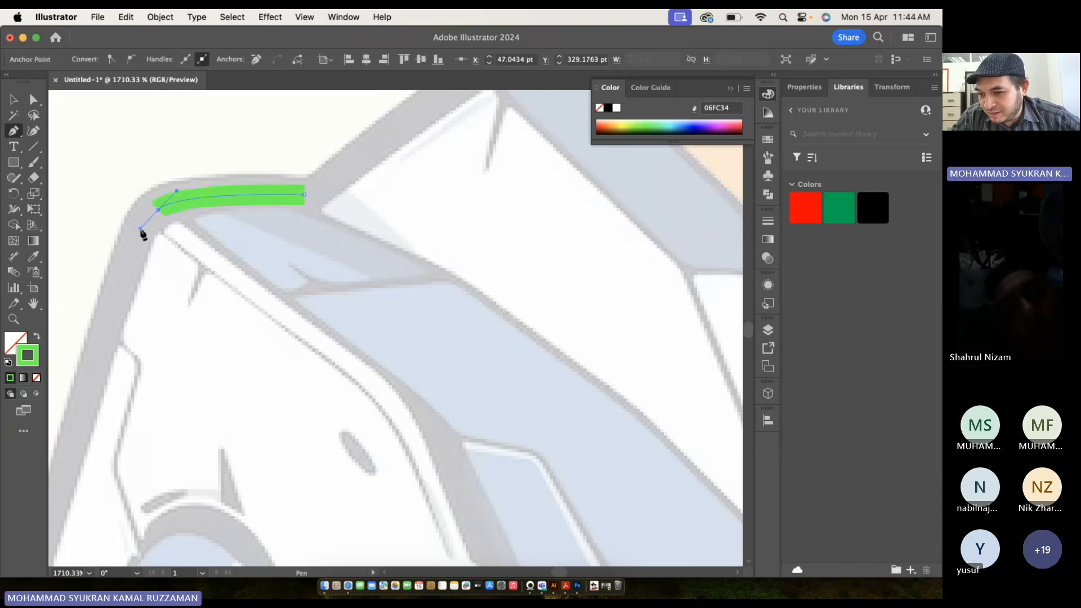
{"action": "key", "text": "cmd+z"}
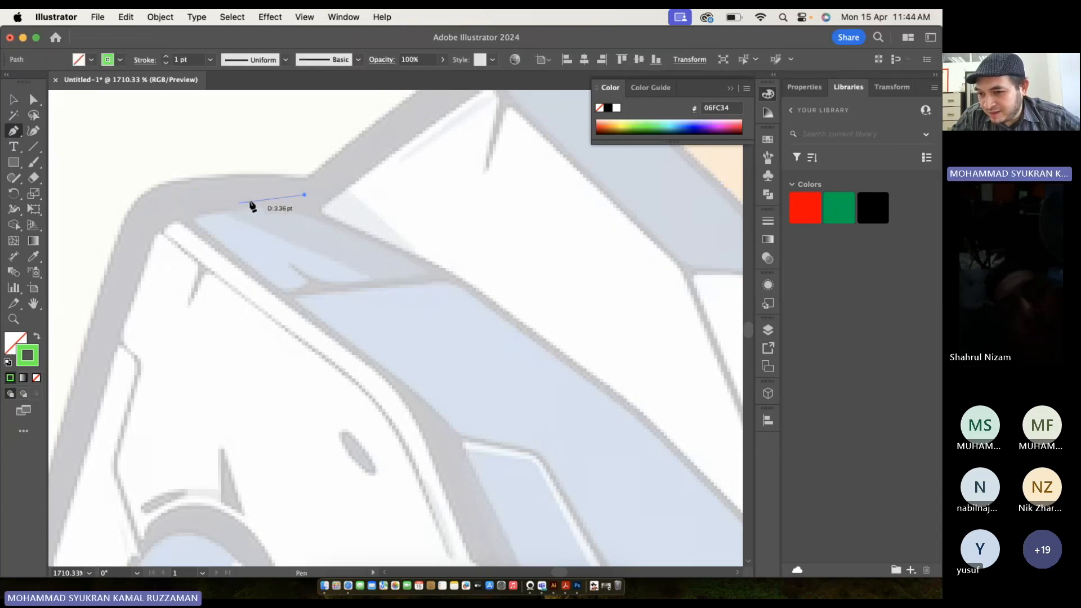
{"action": "left_click", "coordinate": [286, 61]}
{"action": "left_click", "coordinate": [285, 61]}
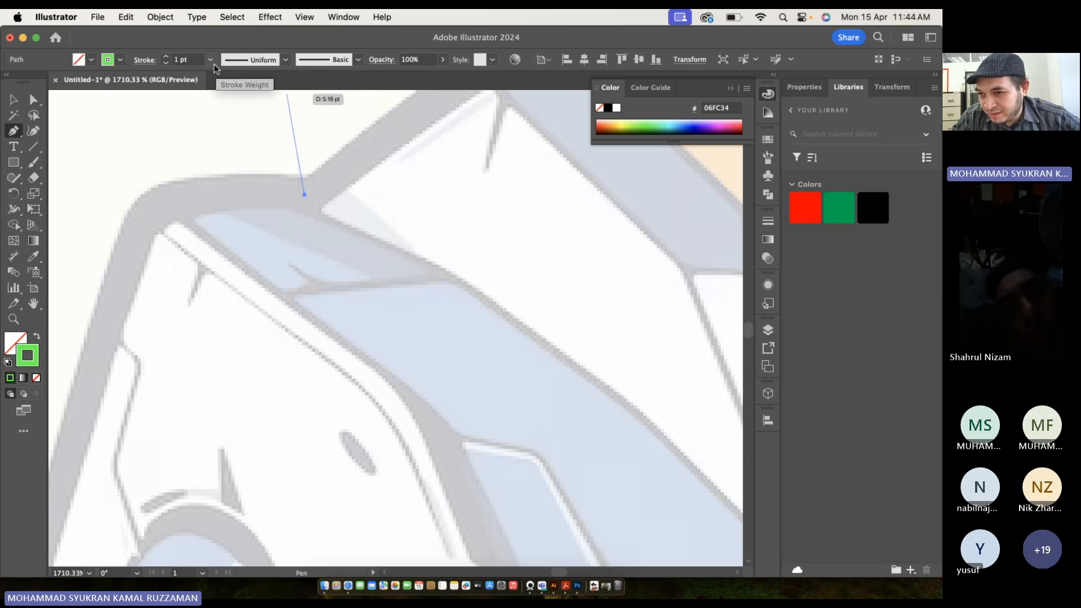
{"action": "left_click", "coordinate": [211, 60]}
{"action": "left_click", "coordinate": [225, 132]}
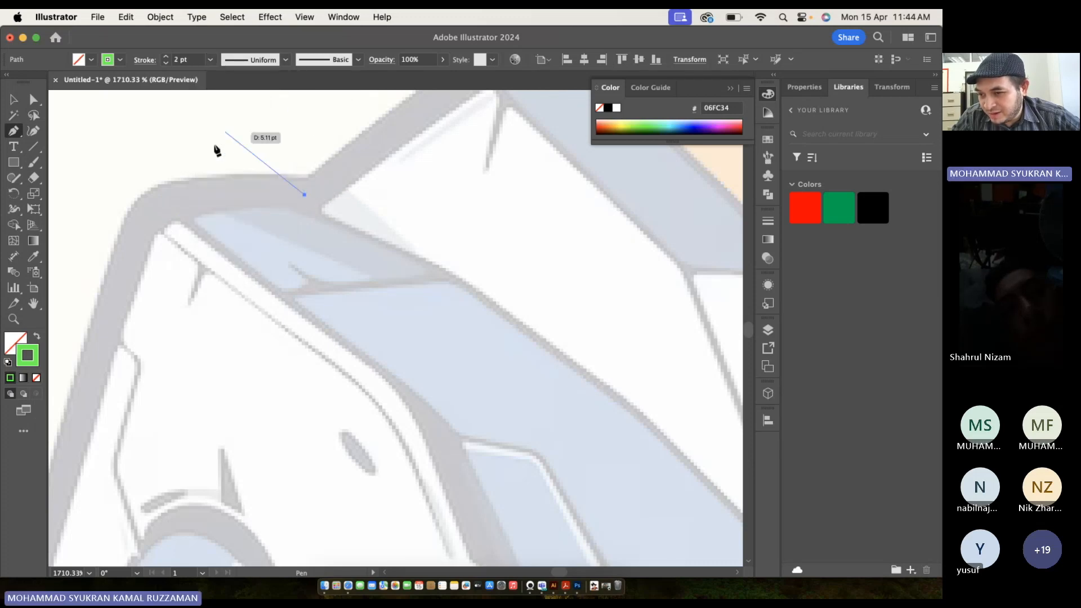
Try tracing the helmet's rear outline with the 2 pt green path, around its upper corner and down the back.
{"action": "left_click_drag", "start_coordinate": [164, 202], "coordinate": [121, 230]}
{"action": "left_click", "coordinate": [106, 340]}
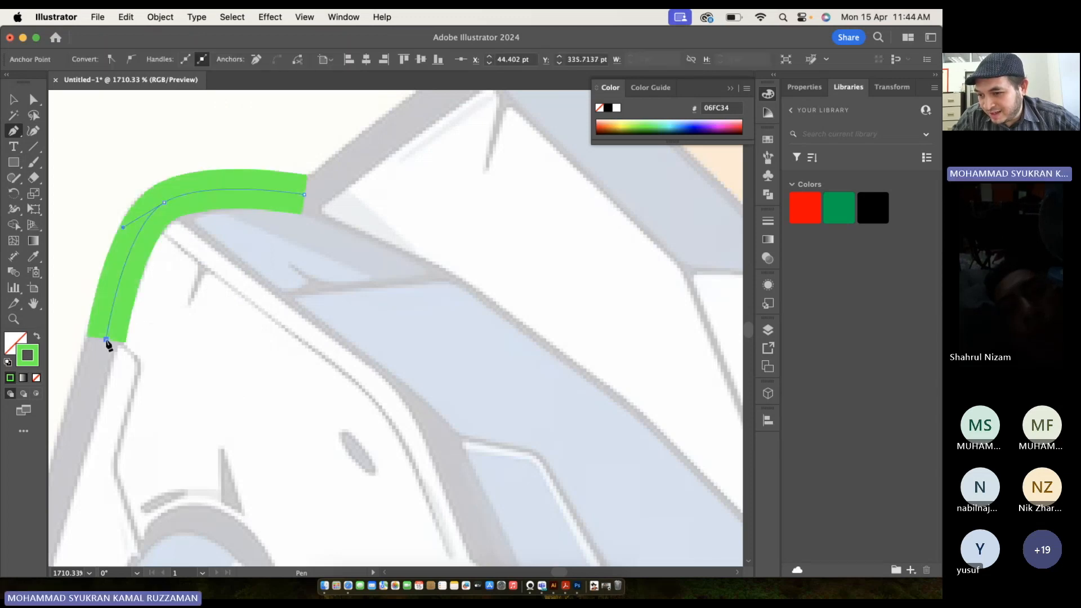
{"action": "scroll", "coordinate": [107, 344], "scroll_direction": "down", "scroll_amount": 5}
{"action": "left_click", "coordinate": [83, 345]}
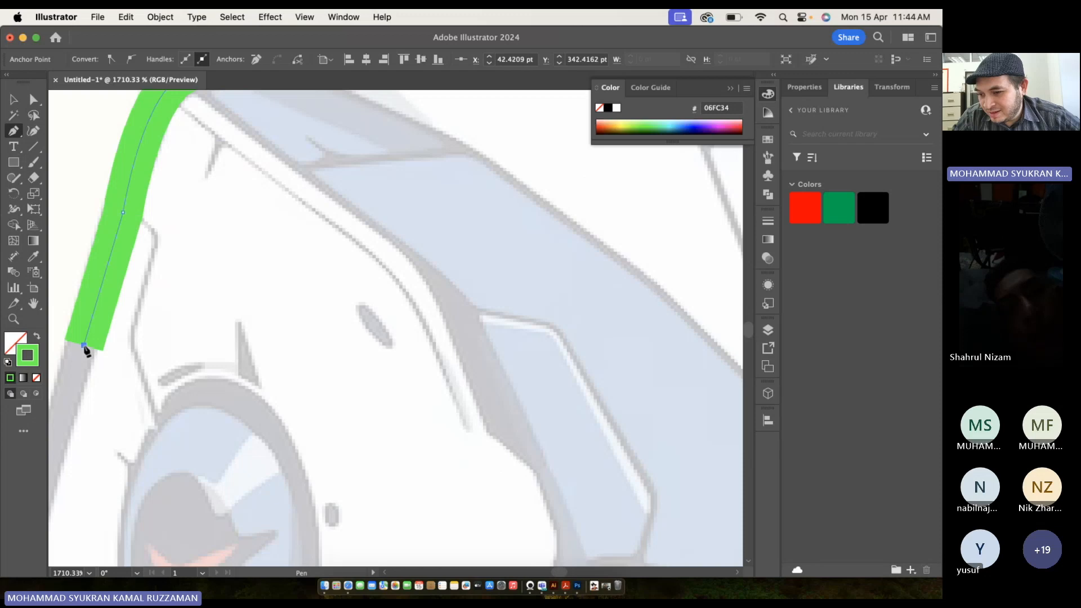
{"action": "scroll", "coordinate": [87, 347], "scroll_direction": "down", "scroll_amount": 5}
{"action": "left_click", "coordinate": [90, 335]}
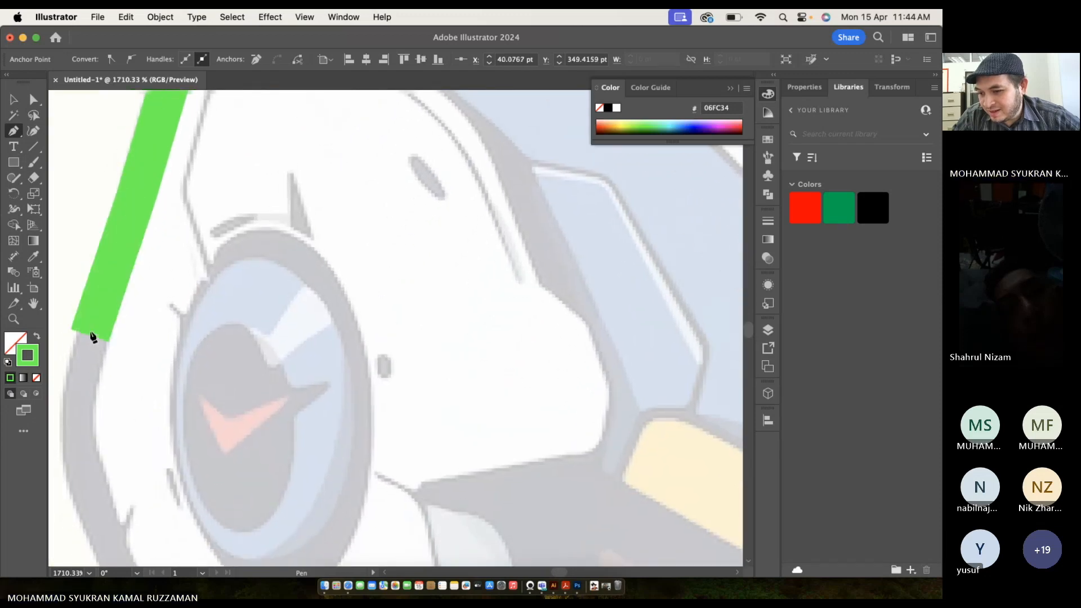
Undo the traced 2 pt segments back to the path's starting anchor.
{"action": "scroll", "coordinate": [92, 336], "scroll_direction": "up", "scroll_amount": 5}
{"action": "key", "text": "super+z"}
{"action": "key", "text": "super+z"}
{"action": "key", "text": "super+z"}
{"action": "key", "text": "super+z"}
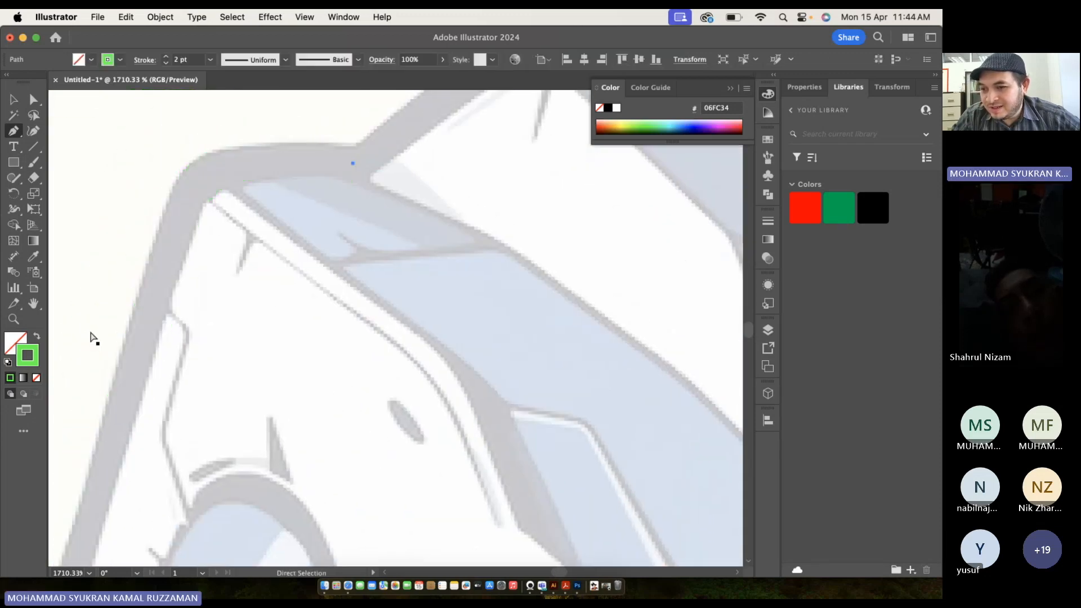
Set the stroke weight to 0.25 pt and end the current path.
{"action": "left_click", "coordinate": [287, 60]}
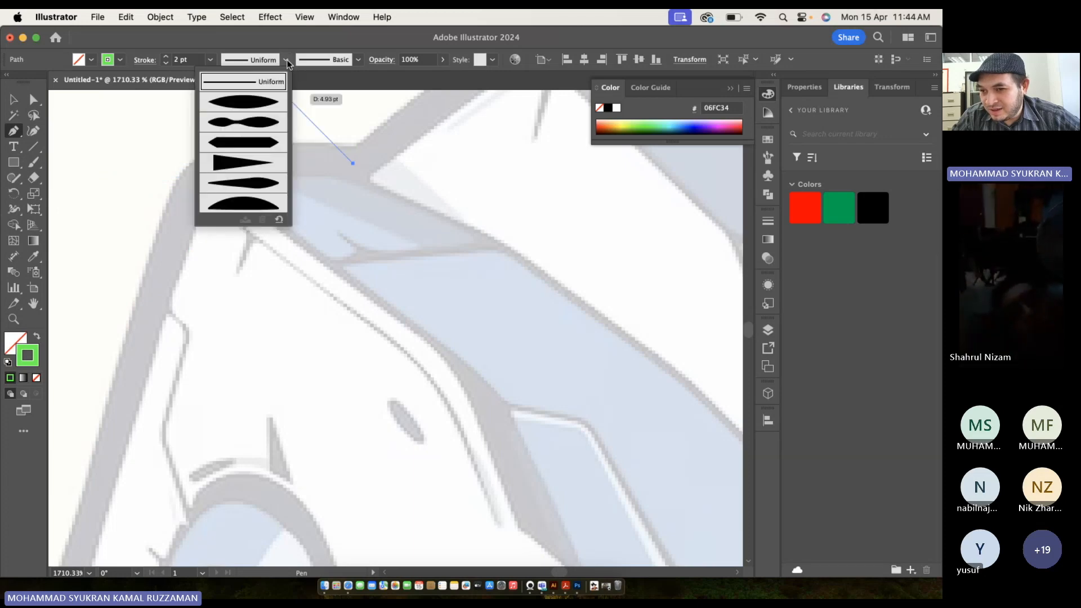
{"action": "left_click", "coordinate": [210, 60]}
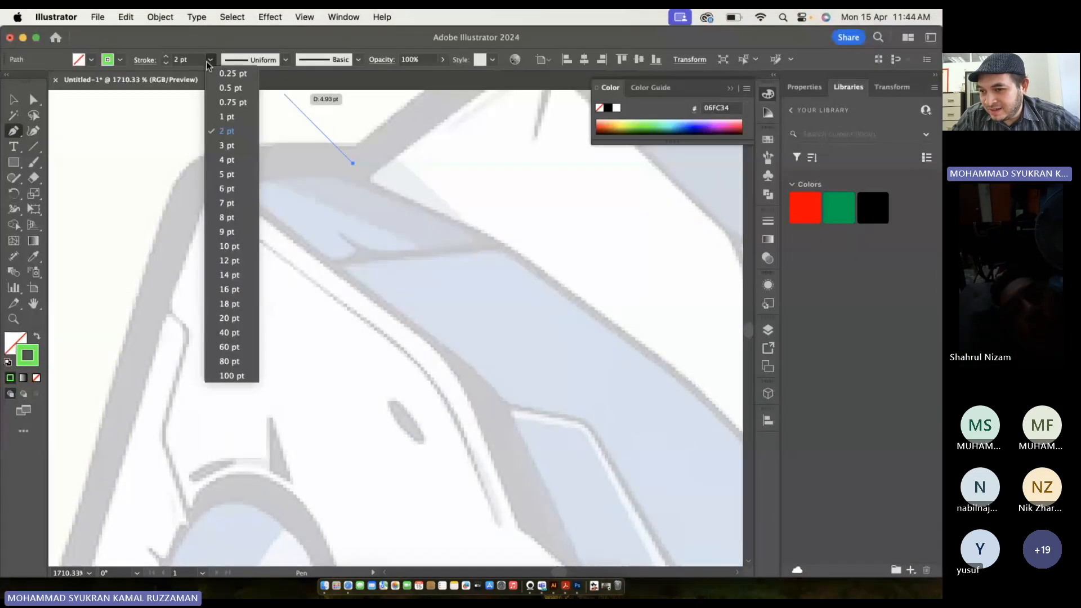
{"action": "left_click", "coordinate": [227, 73]}
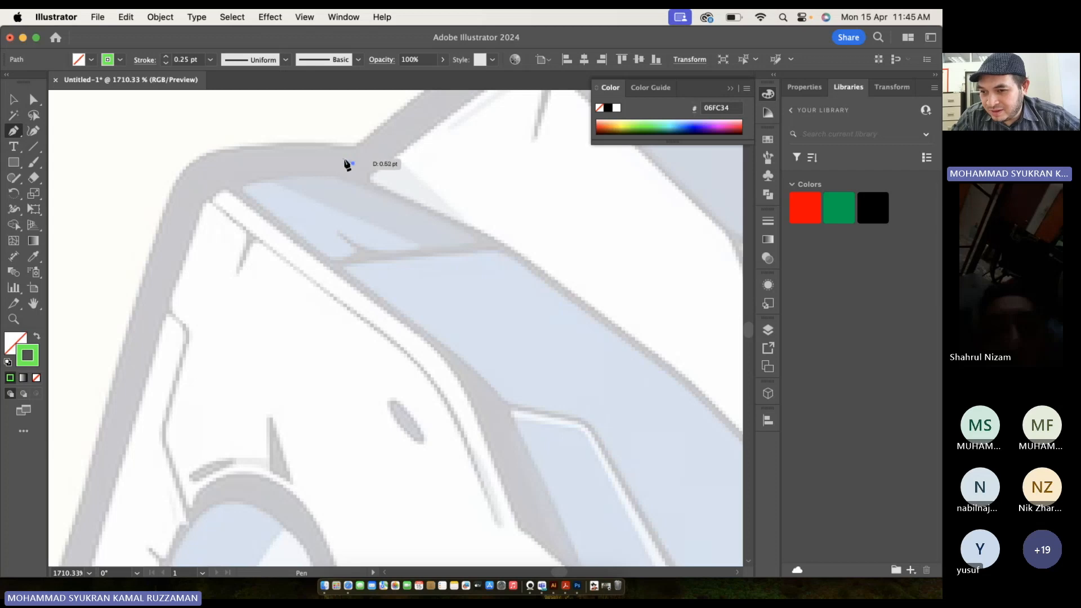
{"action": "key", "text": "Escape"}
Trace the outer and inner edges of the thick outline at the helmet's upper rear corner as two separate curved paths.
{"action": "left_click", "coordinate": [352, 147]}
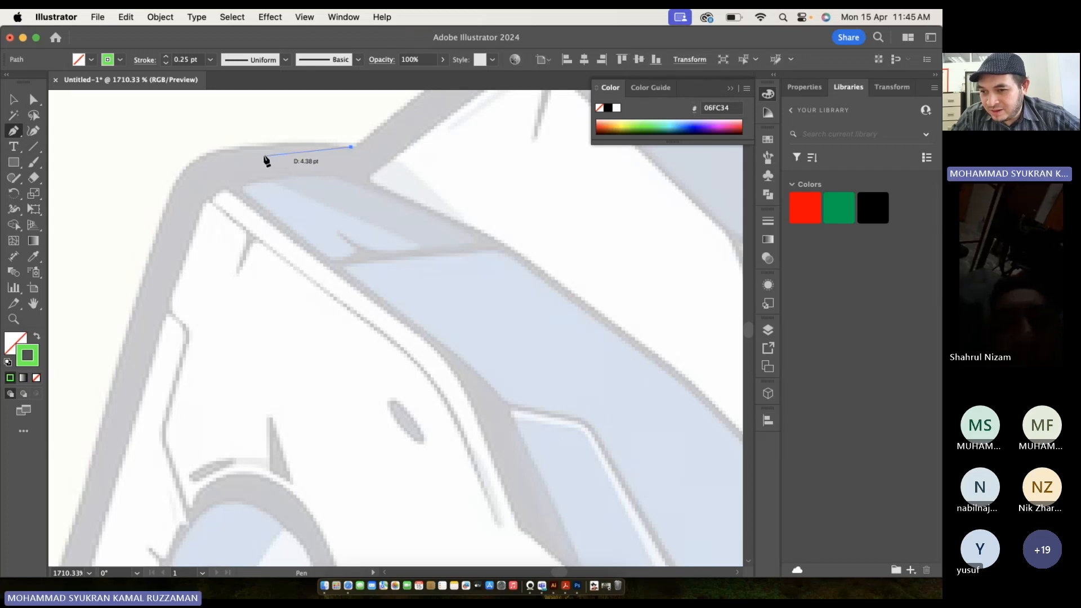
{"action": "left_click_drag", "start_coordinate": [259, 147], "coordinate": [234, 152]}
{"action": "left_click_drag", "start_coordinate": [169, 202], "coordinate": [168, 259]}
{"action": "scroll", "coordinate": [168, 259], "scroll_direction": "down", "scroll_amount": 3}
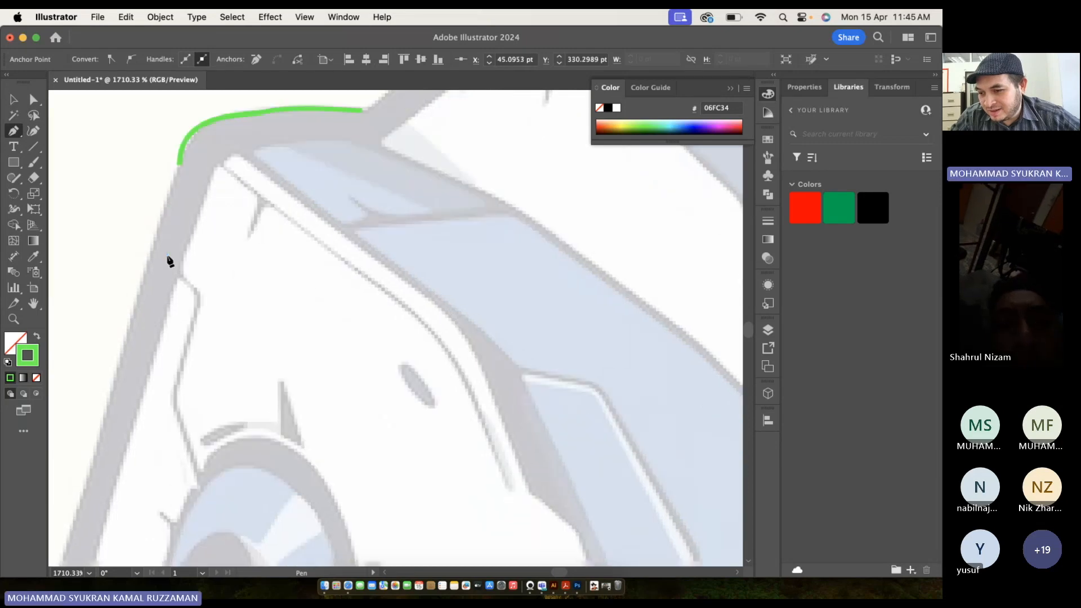
{"action": "left_click", "coordinate": [147, 271]}
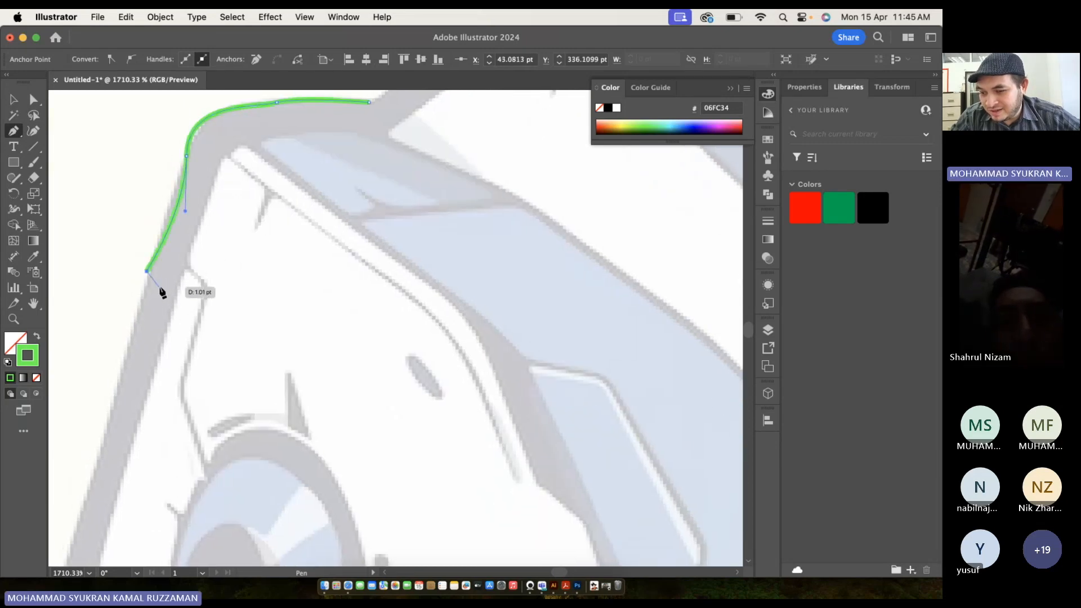
{"action": "left_click", "coordinate": [358, 129]}
{"action": "left_click_drag", "start_coordinate": [268, 139], "coordinate": [212, 201]}
{"action": "left_click", "coordinate": [182, 285]}
Start a path around the dark area at the robot's eye, tracing the eye's upper edge, rear corner and jagged lower edge.
{"action": "scroll", "coordinate": [182, 286], "scroll_direction": "right", "scroll_amount": 2}
{"action": "scroll", "coordinate": [183, 290], "scroll_direction": "down", "scroll_amount": 8}
{"action": "scroll", "coordinate": [183, 290], "scroll_direction": "right", "scroll_amount": 6}
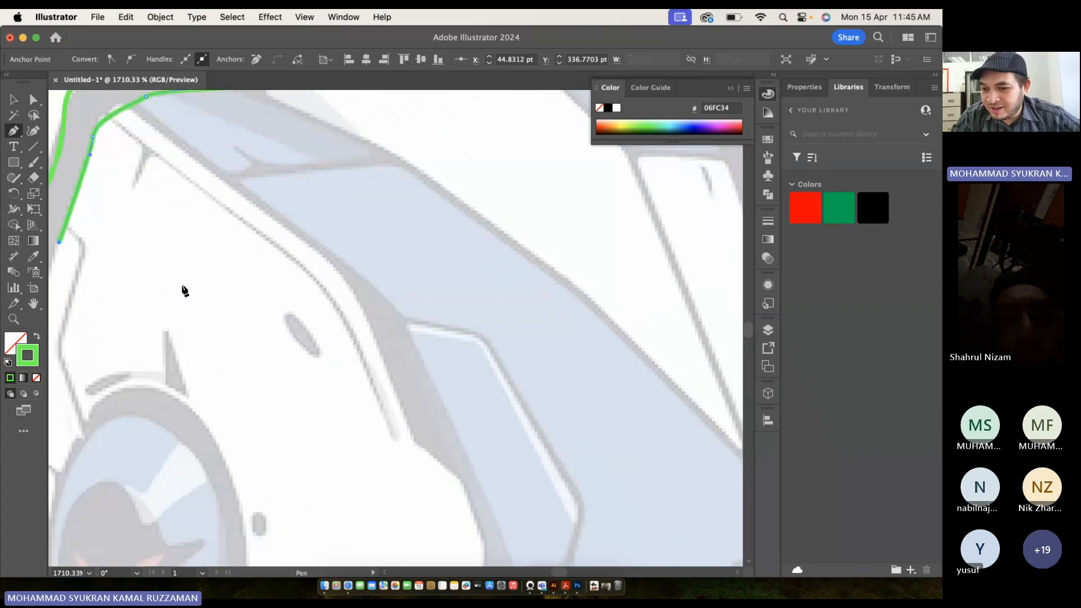
{"action": "scroll", "coordinate": [183, 290], "scroll_direction": "down", "scroll_amount": 5}
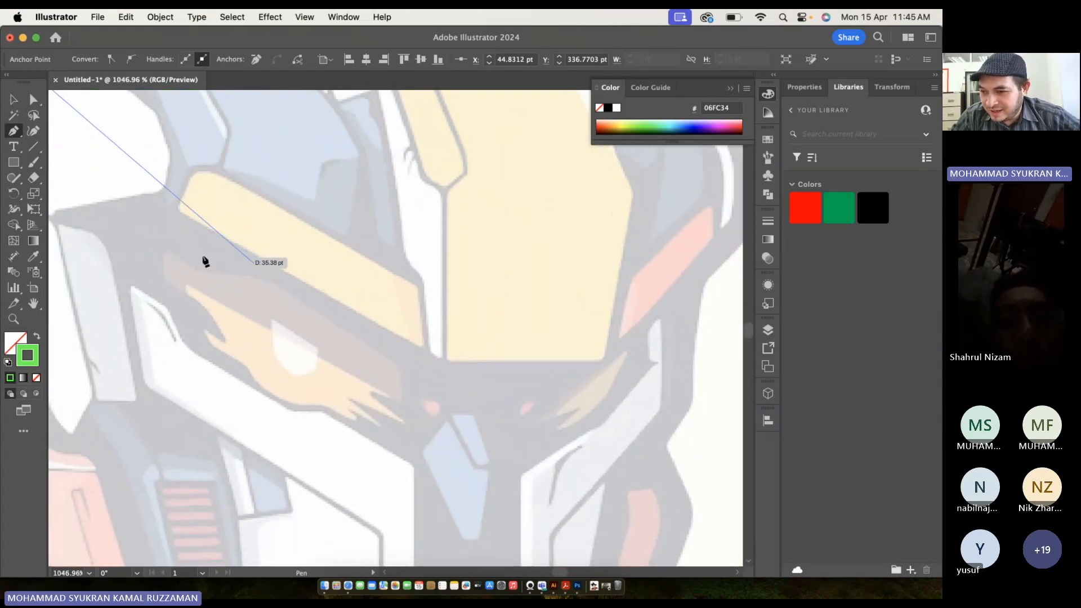
{"action": "scroll", "coordinate": [457, 310], "scroll_direction": "left", "scroll_amount": 4}
{"action": "scroll", "coordinate": [457, 310], "scroll_direction": "up", "scroll_amount": 1}
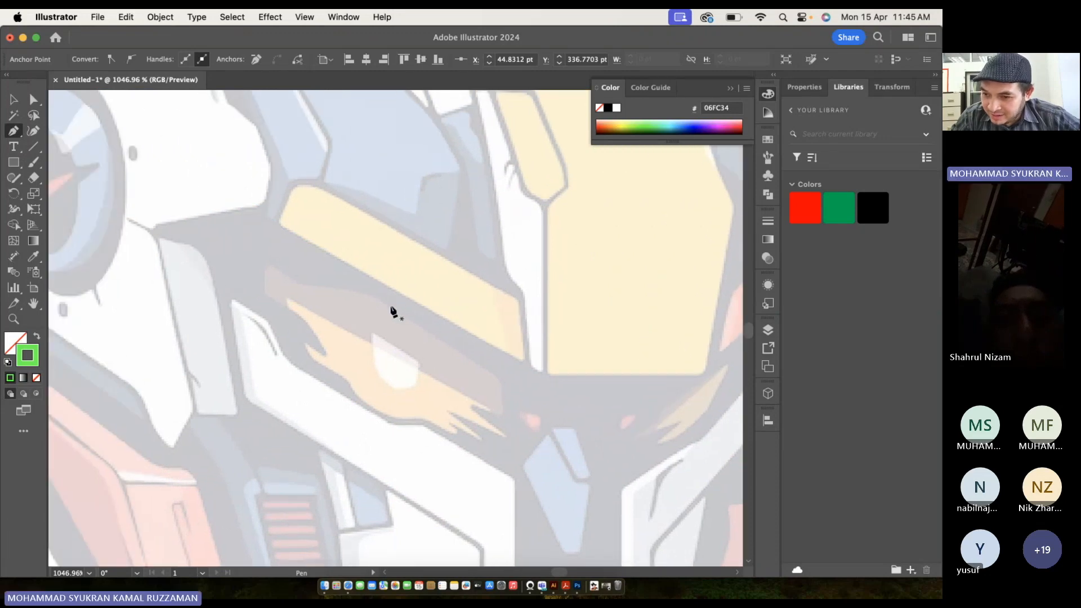
{"action": "left_click", "coordinate": [385, 299]}
{"action": "left_click", "coordinate": [299, 283]}
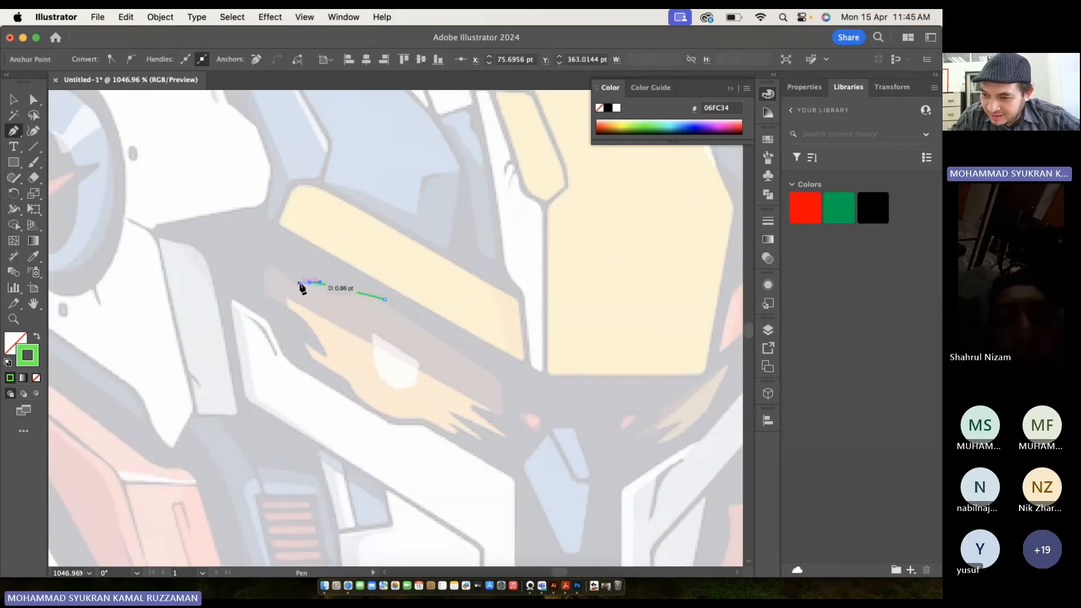
{"action": "left_click", "coordinate": [271, 265]}
{"action": "left_click", "coordinate": [266, 295]}
{"action": "left_click", "coordinate": [288, 306]}
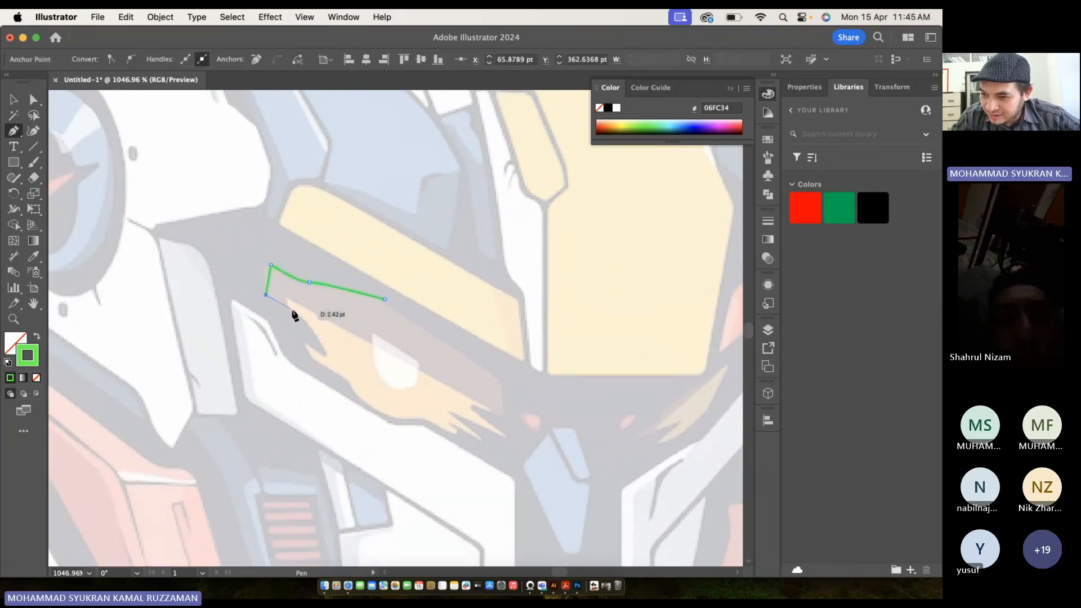
{"action": "left_click", "coordinate": [325, 351]}
{"action": "left_click", "coordinate": [309, 352]}
{"action": "left_click", "coordinate": [312, 360]}
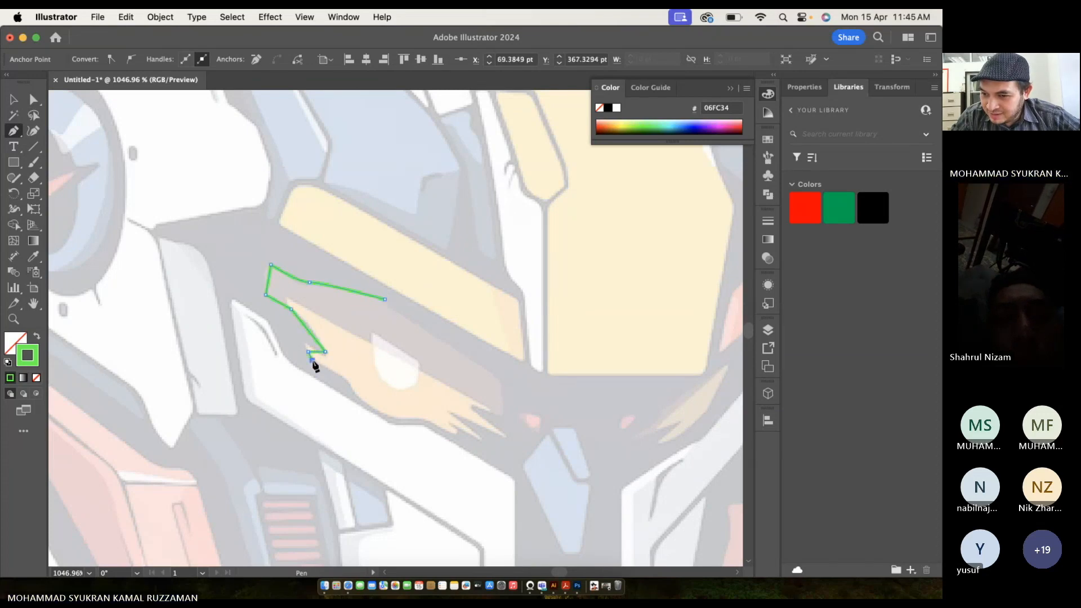
{"action": "left_click", "coordinate": [348, 378]}
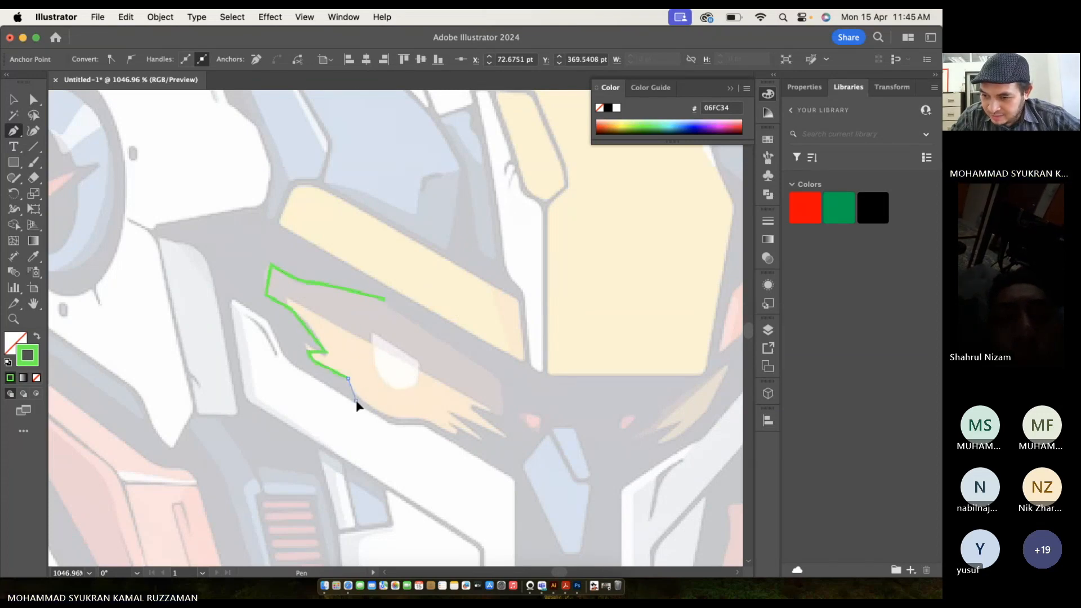
Continue the eye-area path back along the upper edge of the white cheek guard and down its rear edge.
{"action": "left_click", "coordinate": [356, 401]}
{"action": "left_click", "coordinate": [313, 379]}
{"action": "left_click", "coordinate": [282, 354], "text": "super"}
{"action": "left_click", "coordinate": [280, 350]}
{"action": "left_click", "coordinate": [255, 309]}
{"action": "left_click", "coordinate": [237, 303]}
{"action": "left_click", "coordinate": [237, 379]}
{"action": "left_click", "coordinate": [237, 392]}
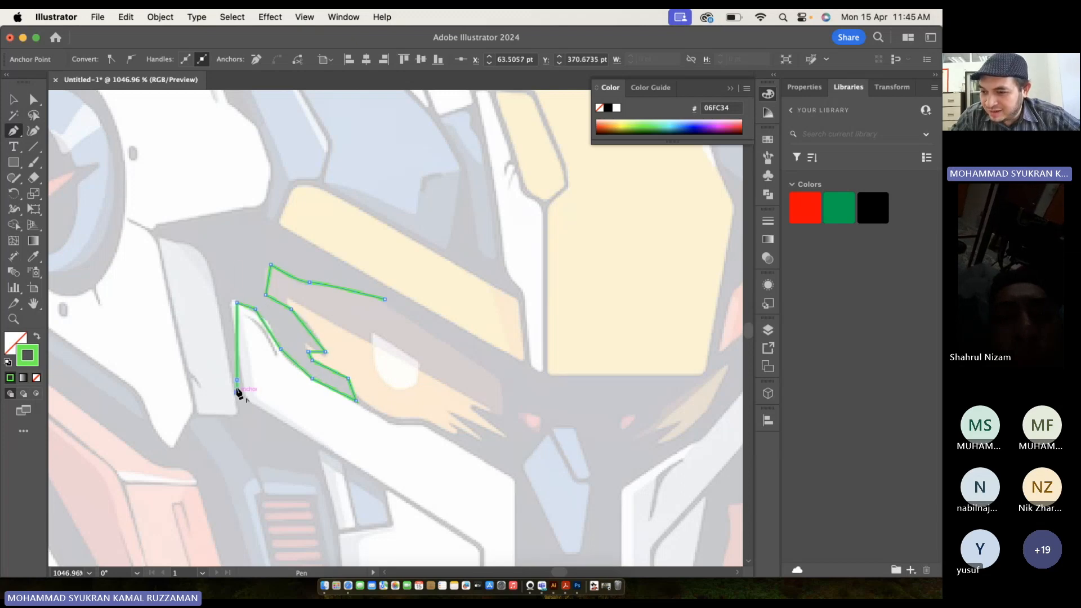
Extend the path up the grey side panel, across its top and along the lower edge of the yellow brow band.
{"action": "left_click", "coordinate": [203, 258]}
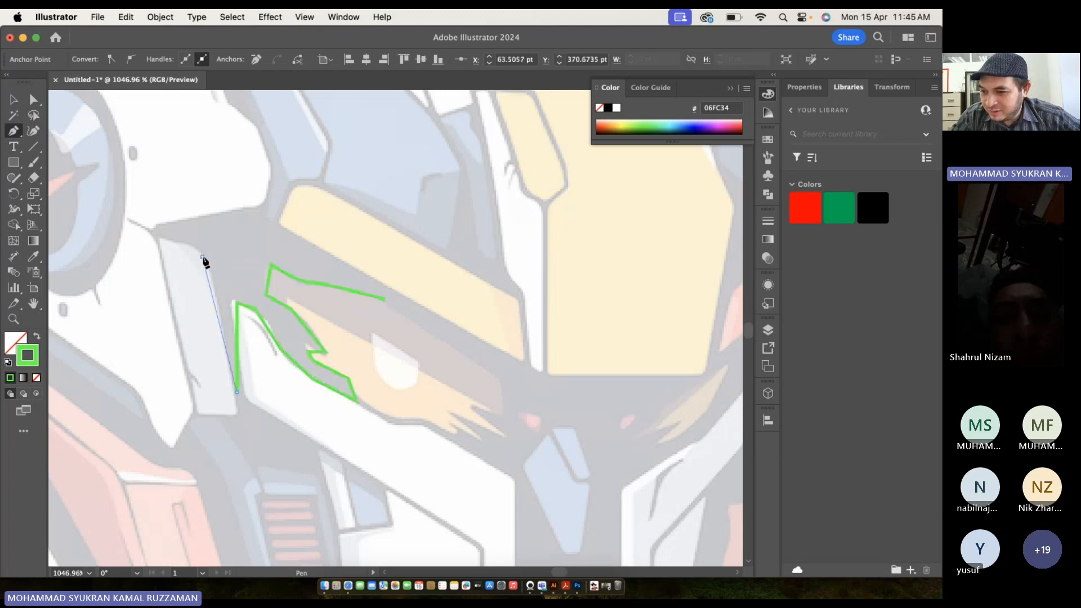
{"action": "left_click", "coordinate": [152, 224]}
{"action": "left_click", "coordinate": [251, 208]}
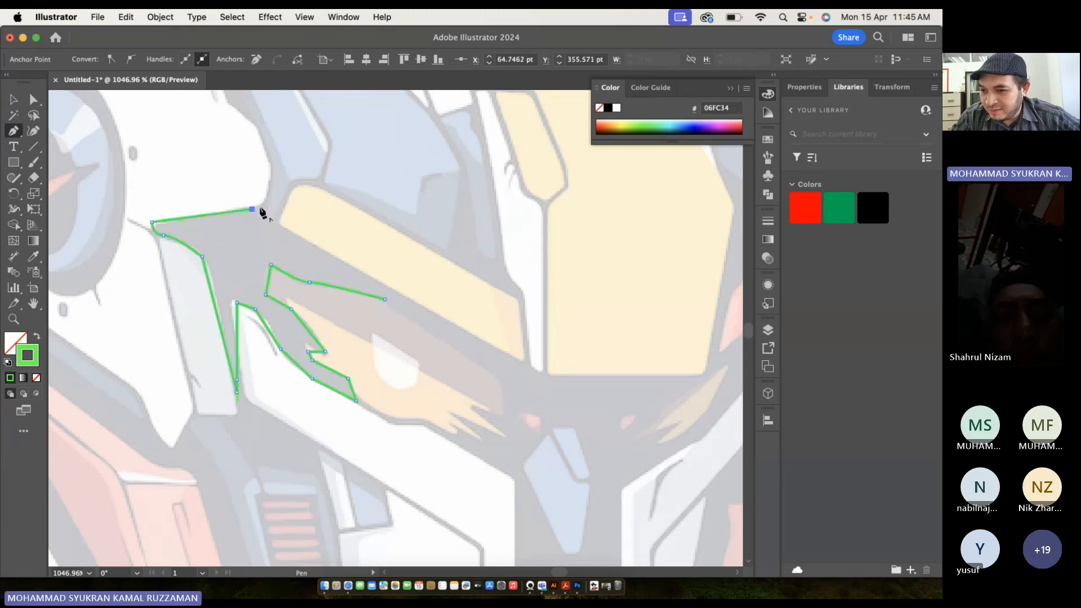
{"action": "left_click", "coordinate": [278, 222]}
{"action": "left_click", "coordinate": [394, 291]}
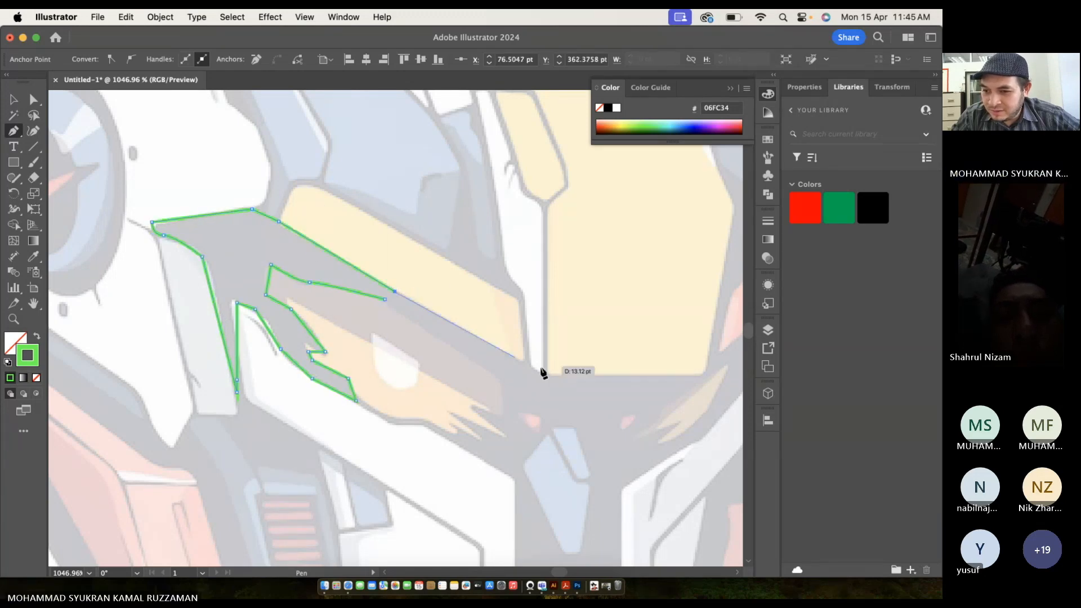
{"action": "left_click", "coordinate": [531, 364]}
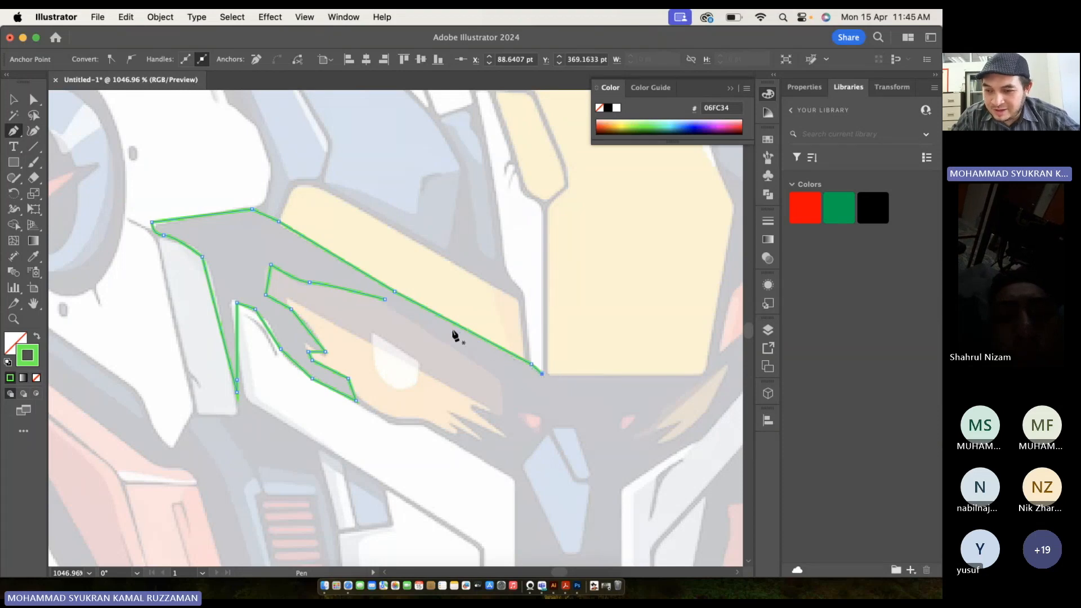
Extend the path's starting end along the eye's upper edge and down its inner corner, and deselect it.
{"action": "left_click", "coordinate": [384, 300]}
{"action": "left_click_drag", "start_coordinate": [480, 361], "coordinate": [490, 365]}
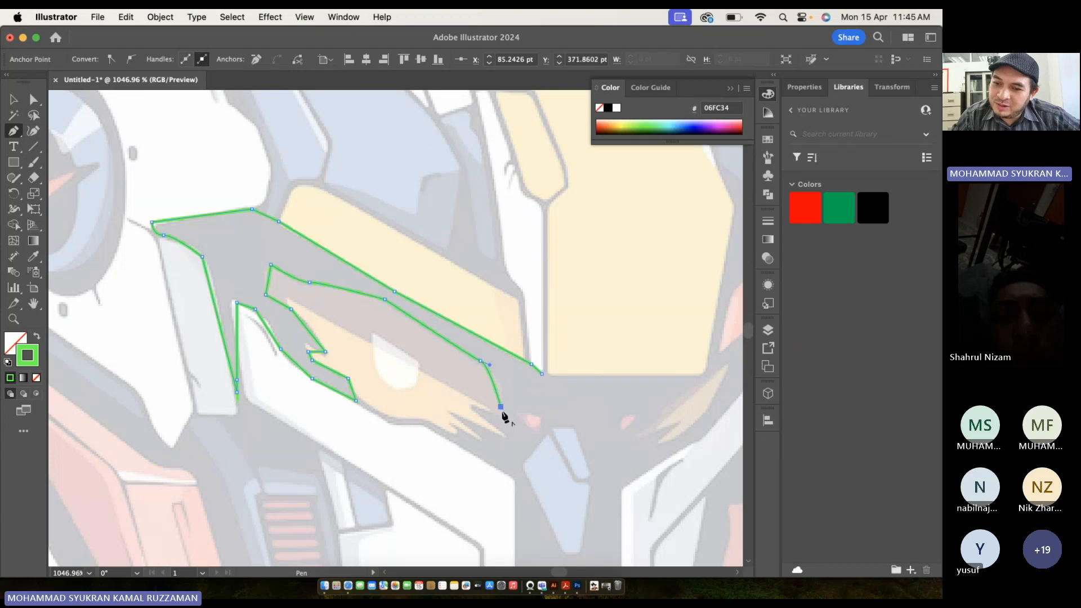
{"action": "scroll", "coordinate": [488, 411], "scroll_direction": "down", "scroll_amount": 5}
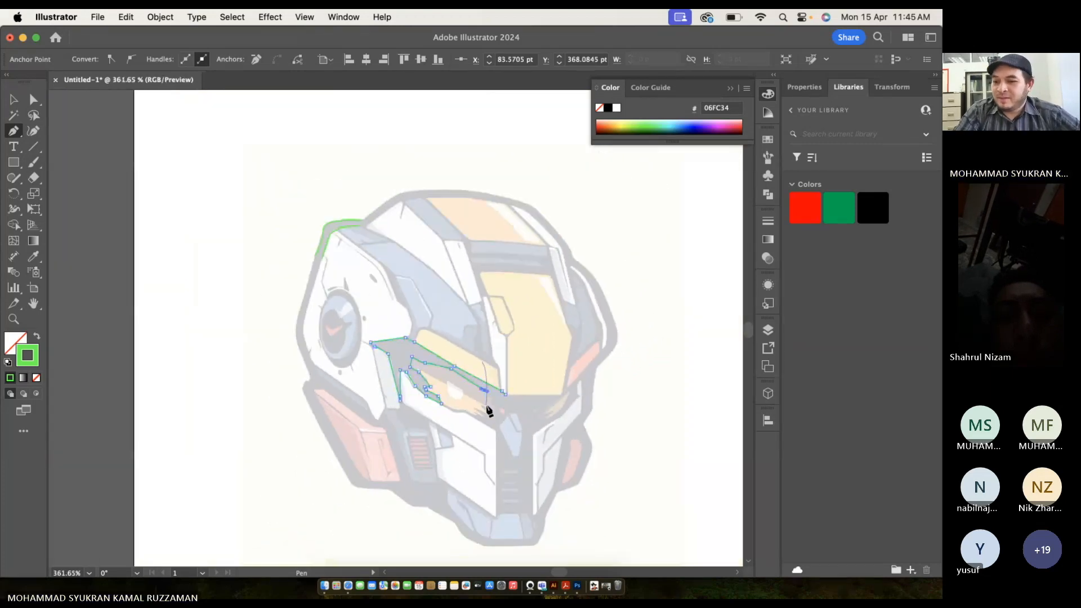
{"action": "left_click", "coordinate": [13, 99]}
{"action": "left_click", "coordinate": [152, 189]}
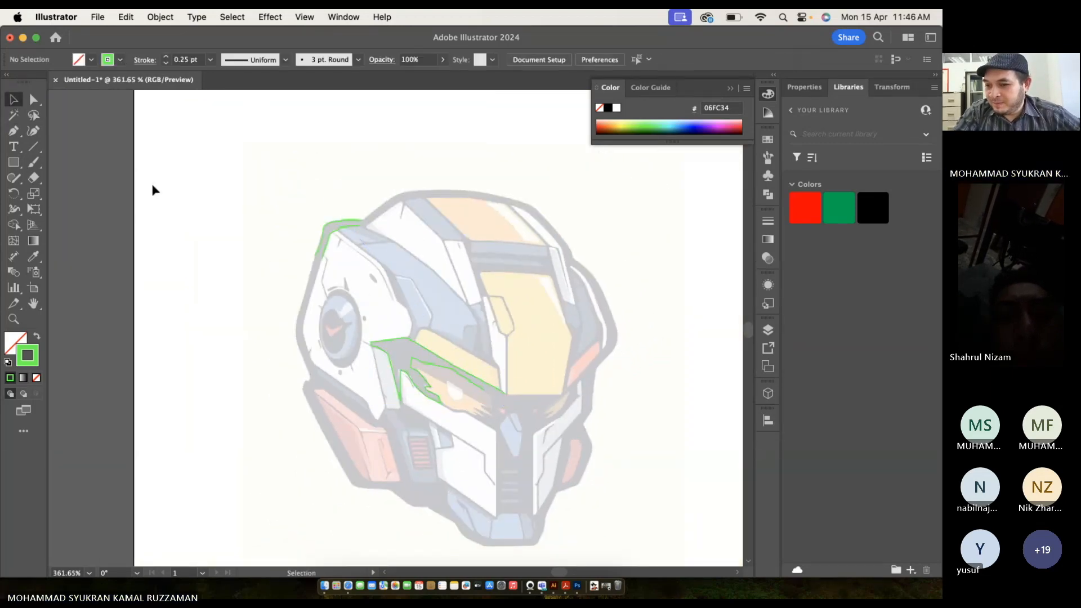
Move the robot head image together with its traced green paths up, closer below the cartoon character, and deselect them.
{"action": "scroll", "coordinate": [152, 190], "scroll_direction": "down", "scroll_amount": 2}
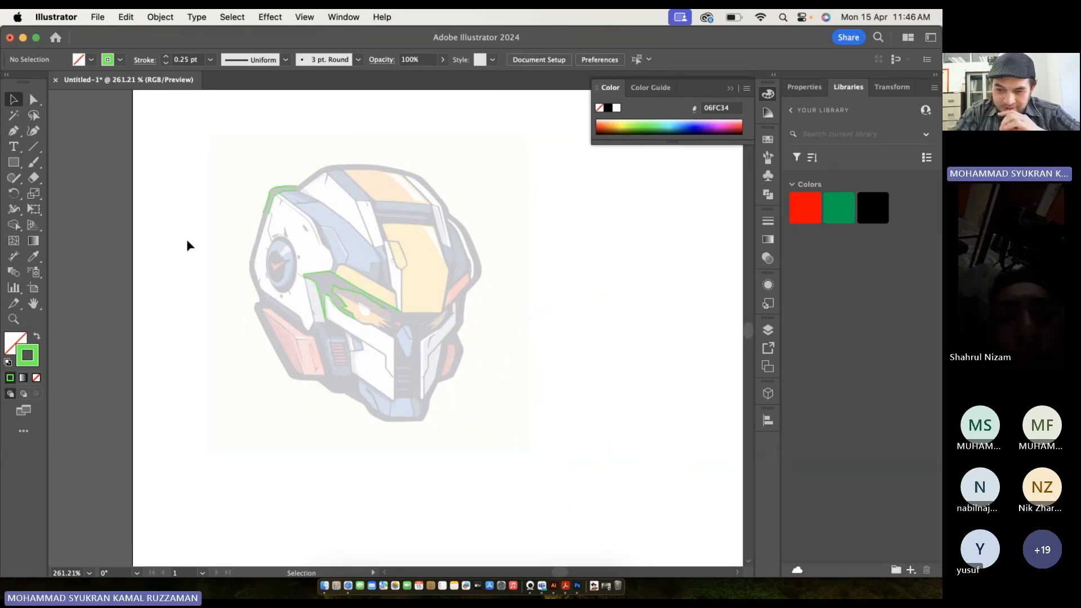
{"action": "scroll", "coordinate": [187, 242], "scroll_direction": "down", "scroll_amount": 3}
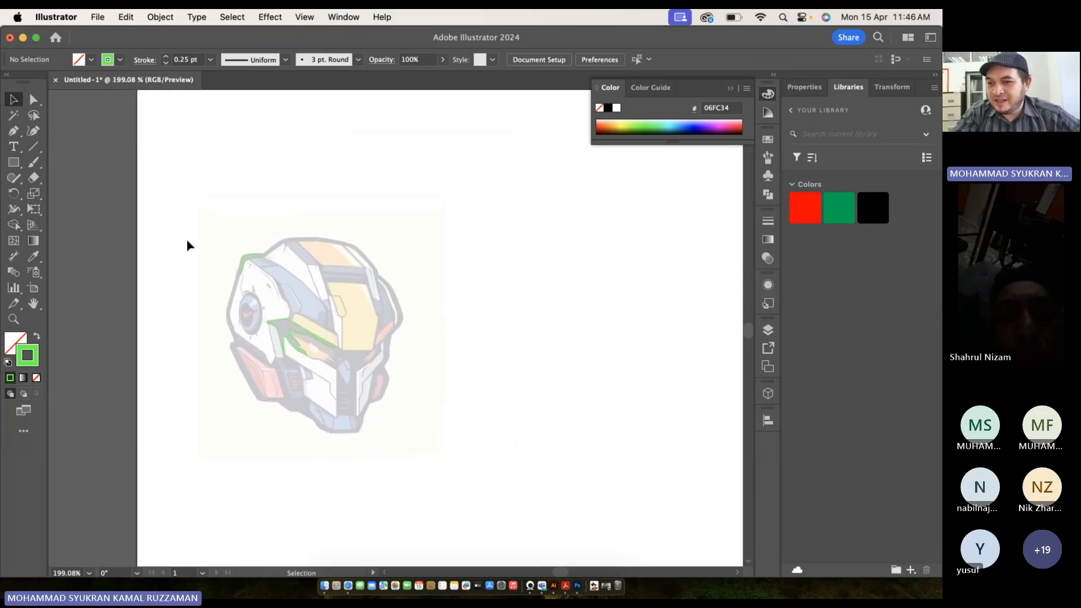
{"action": "scroll", "coordinate": [187, 245], "scroll_direction": "up", "scroll_amount": 3}
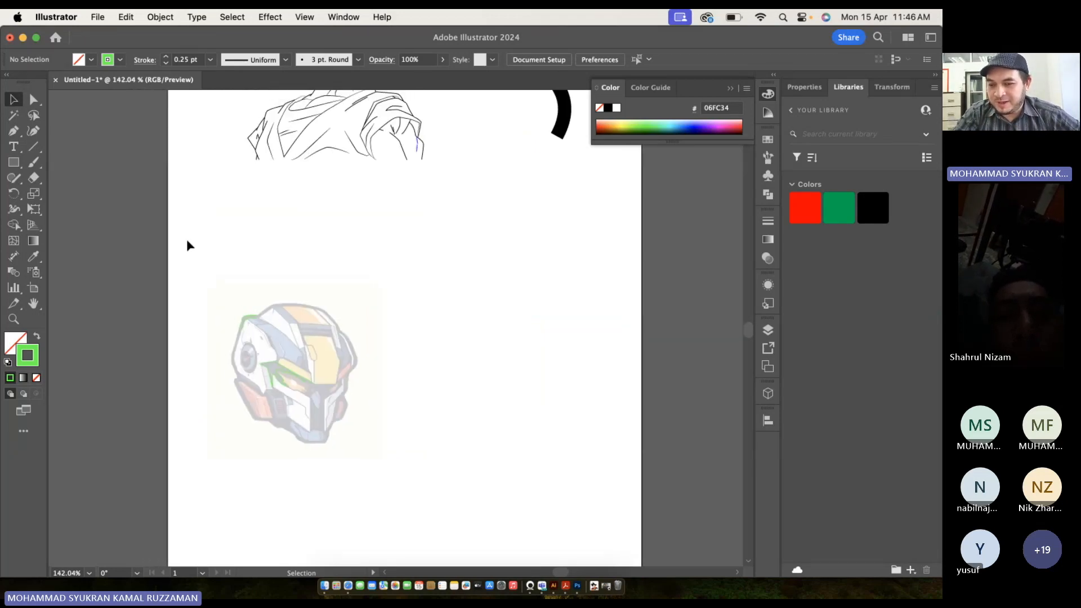
{"action": "scroll", "coordinate": [187, 245], "scroll_direction": "up", "scroll_amount": 1}
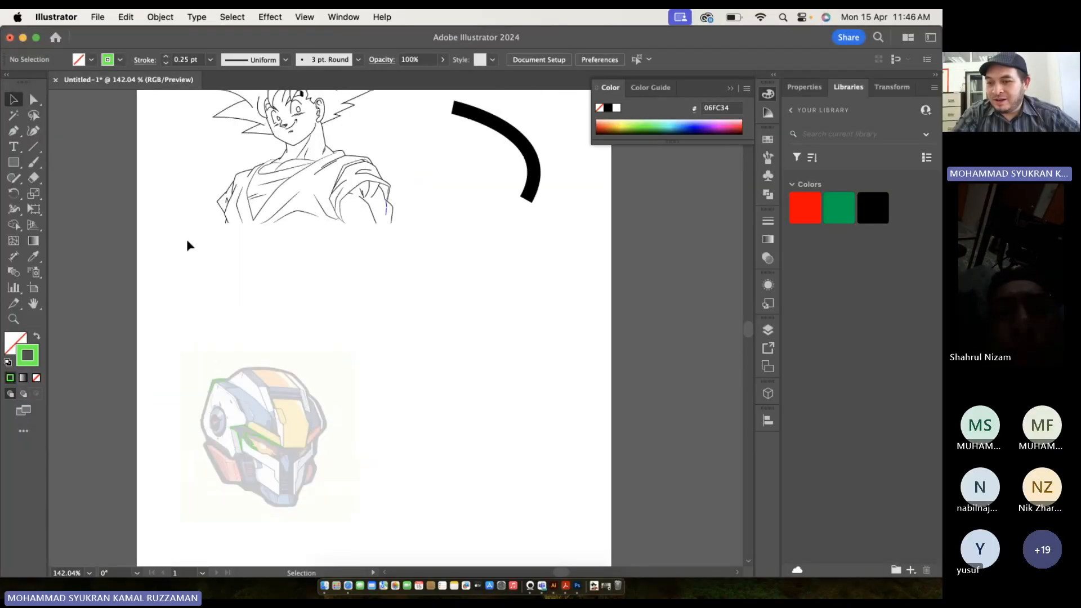
{"action": "scroll", "coordinate": [187, 238], "scroll_direction": "down", "scroll_amount": 2}
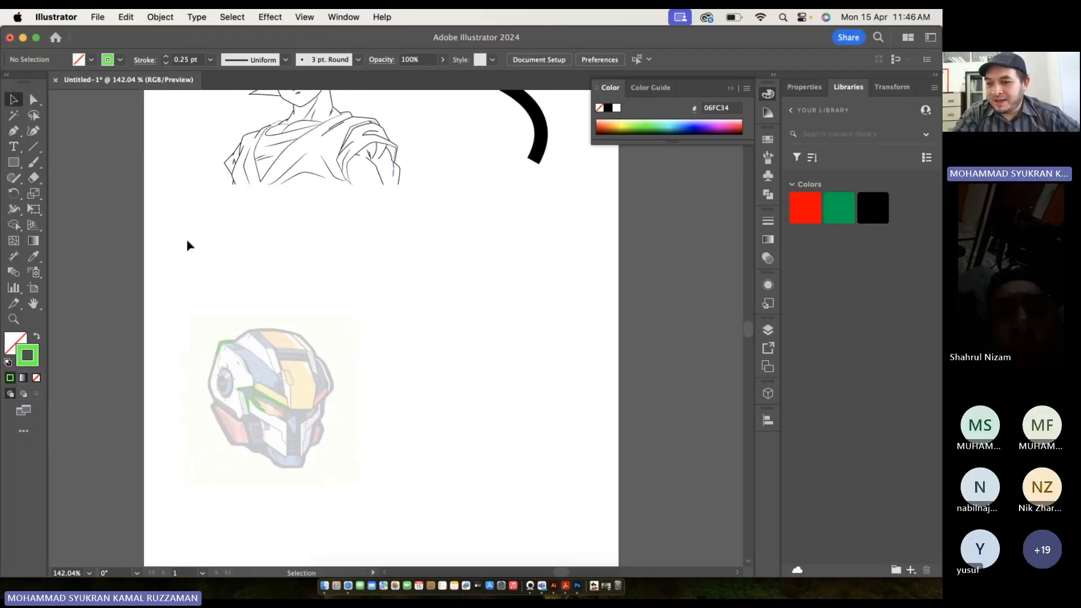
{"action": "left_click_drag", "start_coordinate": [168, 298], "coordinate": [335, 461]}
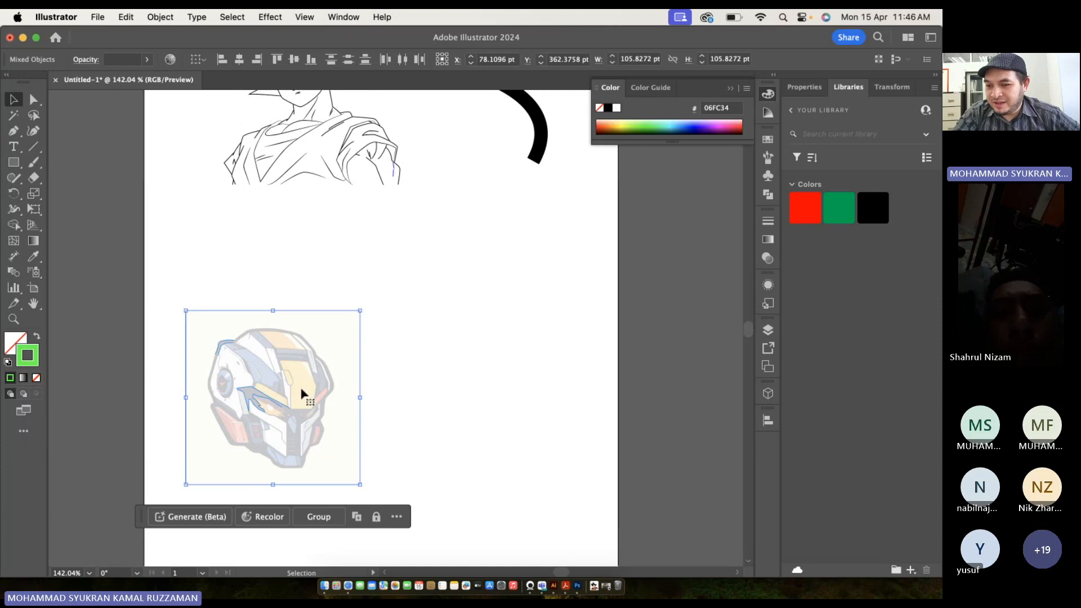
{"action": "left_click_drag", "start_coordinate": [298, 390], "coordinate": [280, 322]}
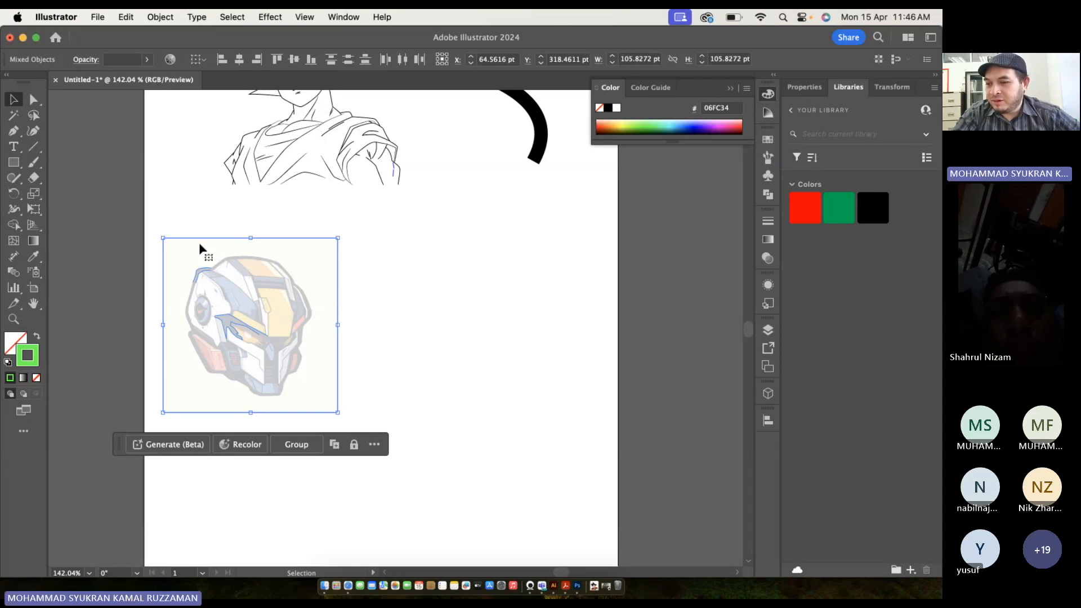
{"action": "left_click", "coordinate": [188, 221]}
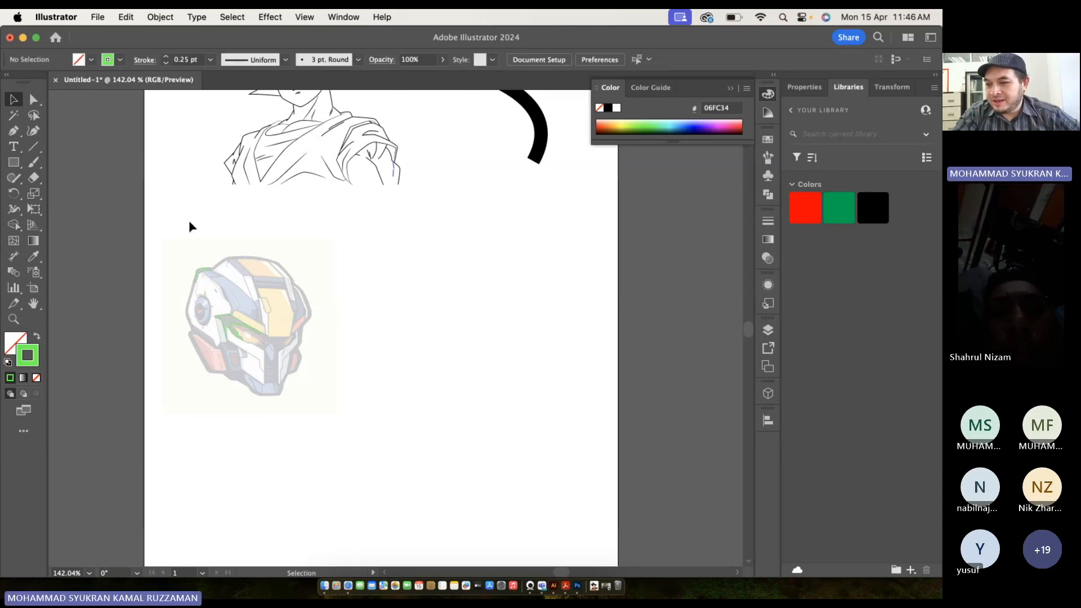
Delete the faded robot head reference image, keeping only the traced green paths.
{"action": "left_click", "coordinate": [198, 291]}
{"action": "key", "text": "backslash"}
{"action": "key", "text": "Delete"}
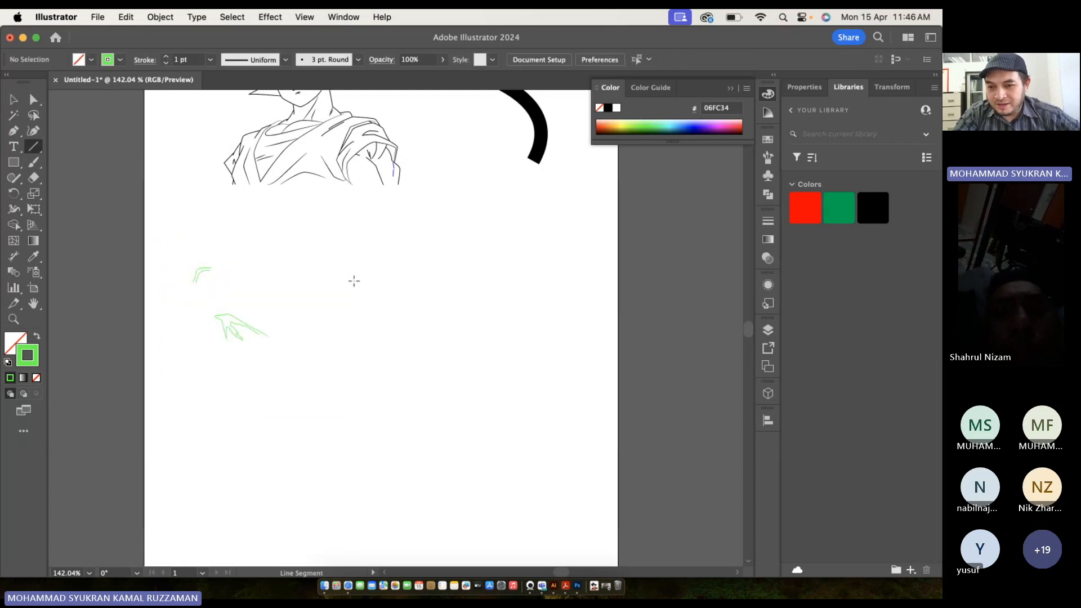
{"action": "left_click", "coordinate": [436, 307]}
{"action": "left_click", "coordinate": [453, 346]}
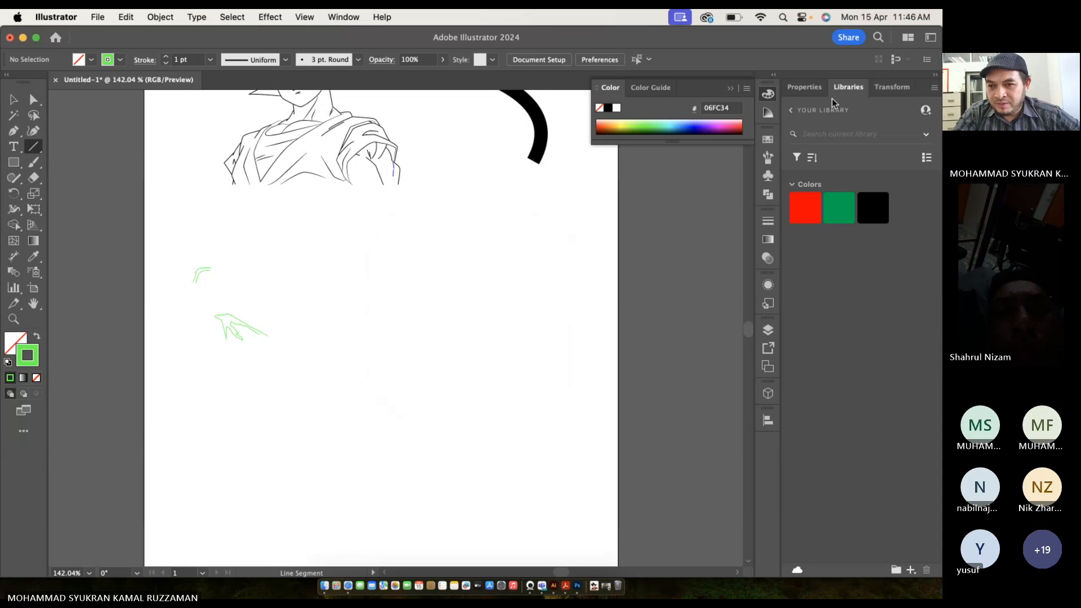
Delete the remaining green traced robot head paths below the cartoon character.
{"action": "left_click", "coordinate": [811, 87]}
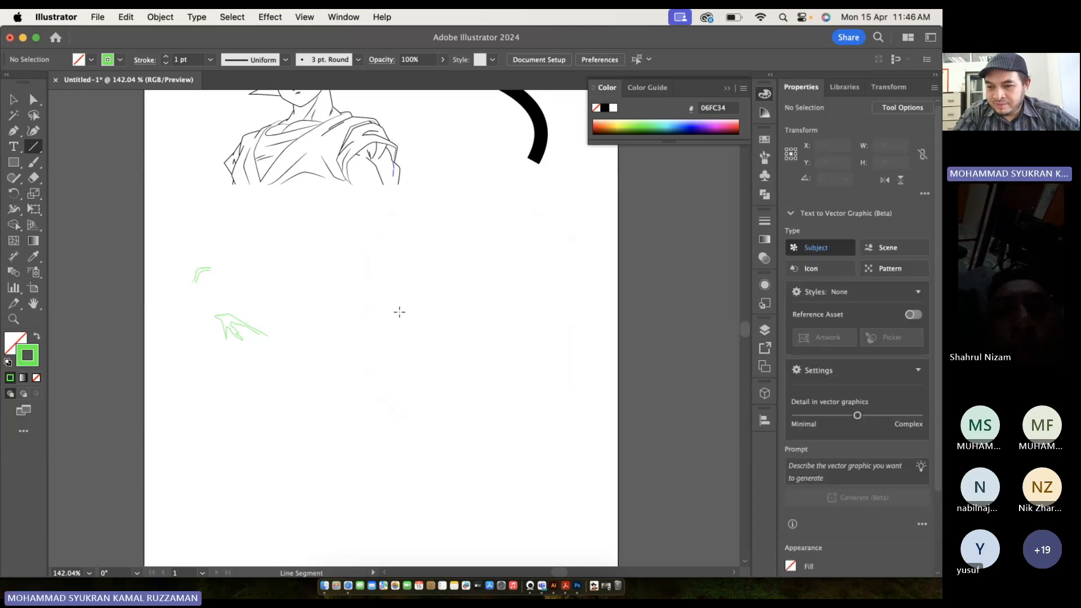
{"action": "left_click", "coordinate": [16, 101]}
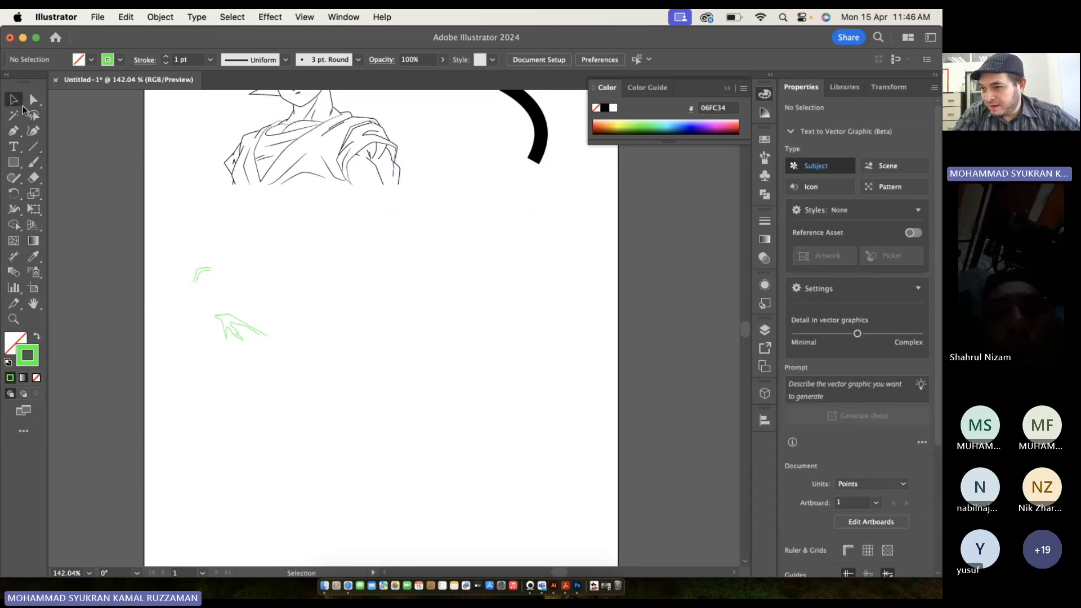
{"action": "left_click_drag", "start_coordinate": [161, 258], "coordinate": [329, 387]}
{"action": "key", "text": "Delete"}
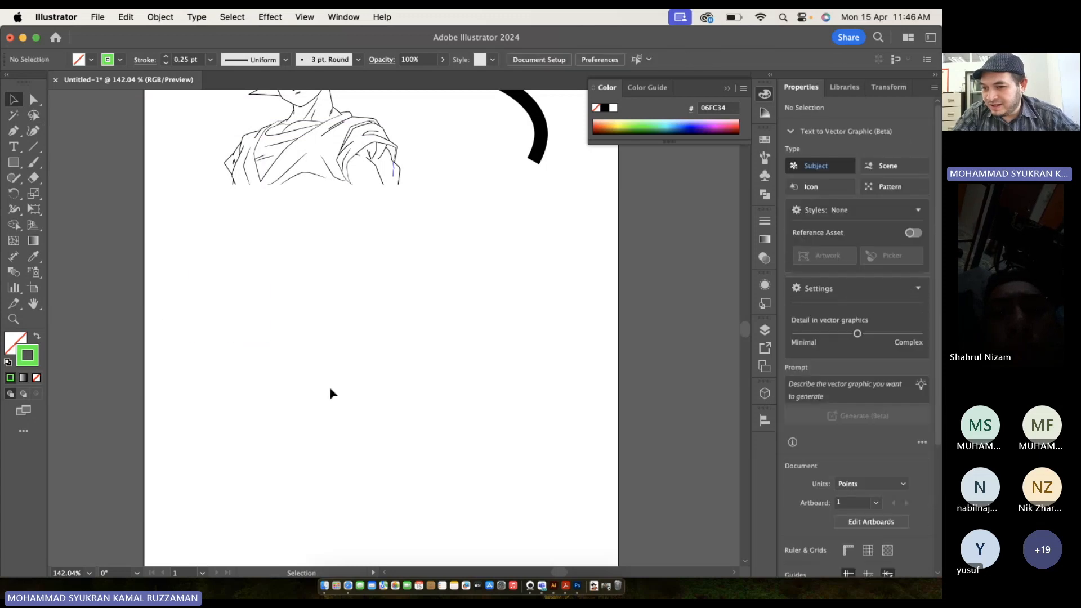
{"action": "scroll", "coordinate": [329, 387], "scroll_direction": "down", "scroll_amount": 1}
{"action": "scroll", "coordinate": [330, 390], "scroll_direction": "down", "scroll_amount": 1}
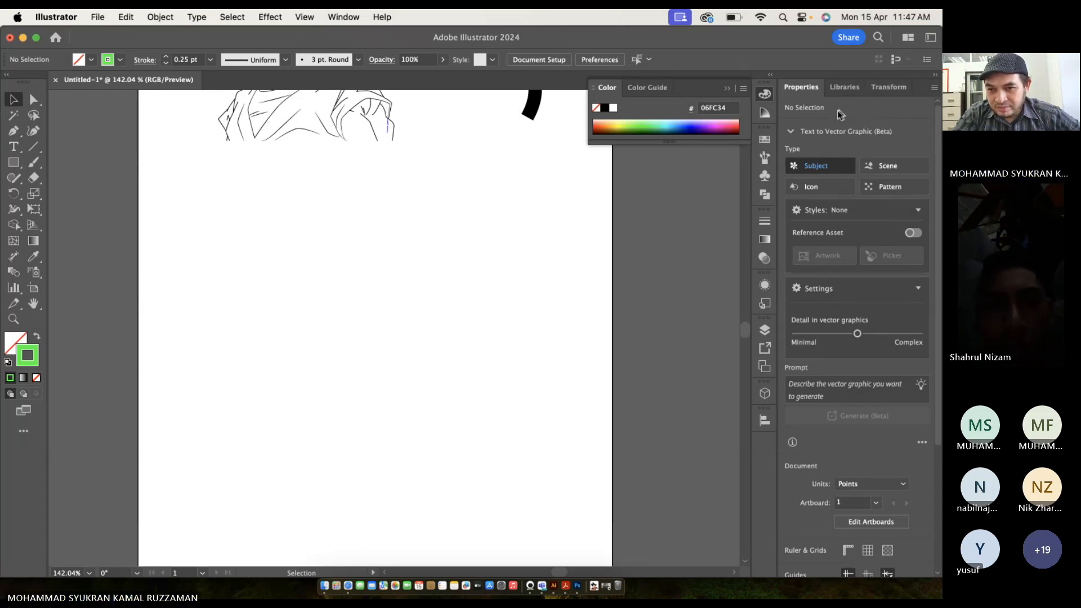
Set the Text to Vector Graphic type to Scene and collapse its style options.
{"action": "left_click", "coordinate": [791, 131]}
{"action": "left_click", "coordinate": [792, 131]}
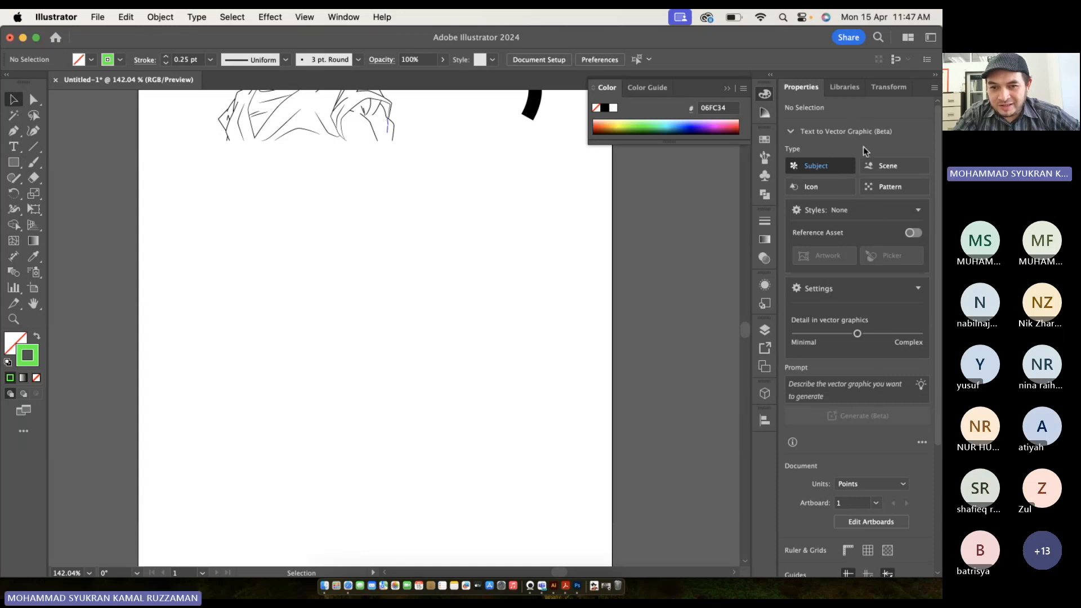
{"action": "left_click", "coordinate": [837, 180]}
{"action": "left_click", "coordinate": [894, 189]}
{"action": "left_click", "coordinate": [899, 166]}
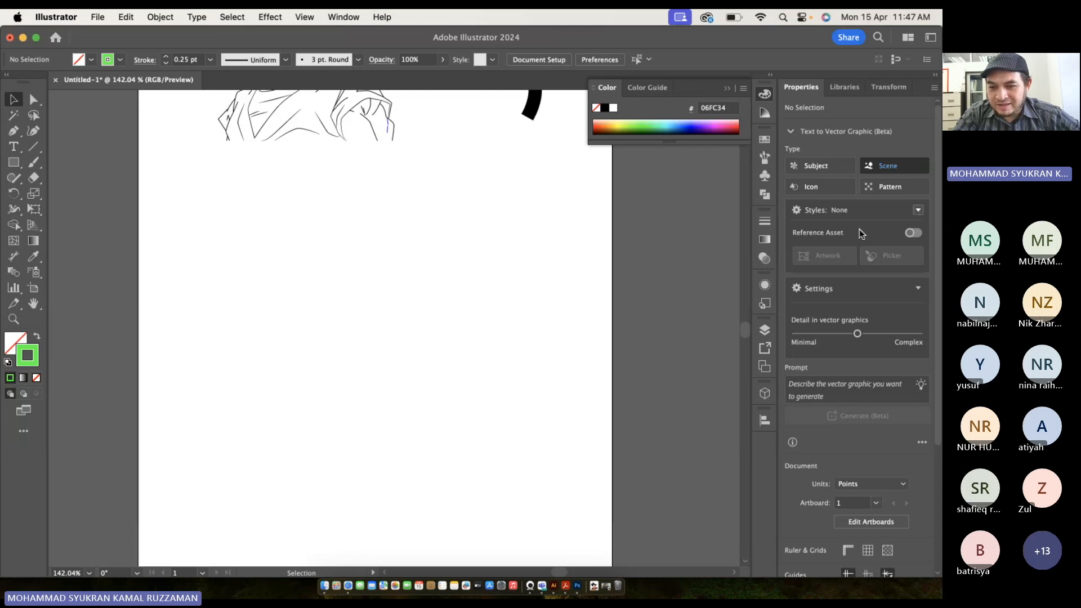
{"action": "left_click", "coordinate": [918, 212]}
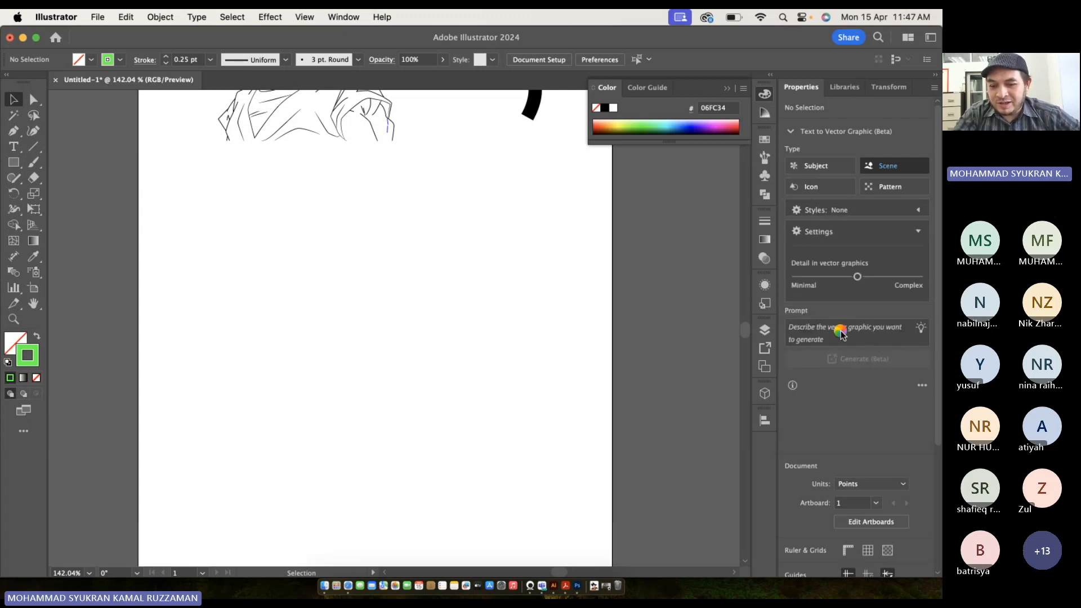
Generate a vector scene from the prompt "a moving car at a forest during sunset".
{"action": "scroll", "coordinate": [843, 336], "scroll_direction": "down", "scroll_amount": 3}
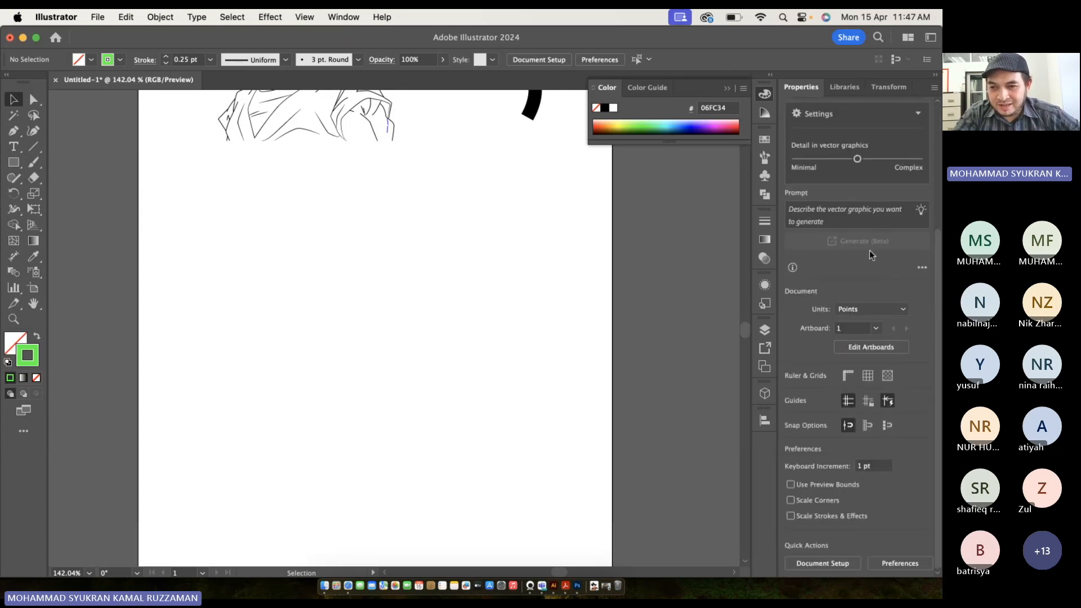
{"action": "left_click", "coordinate": [877, 223]}
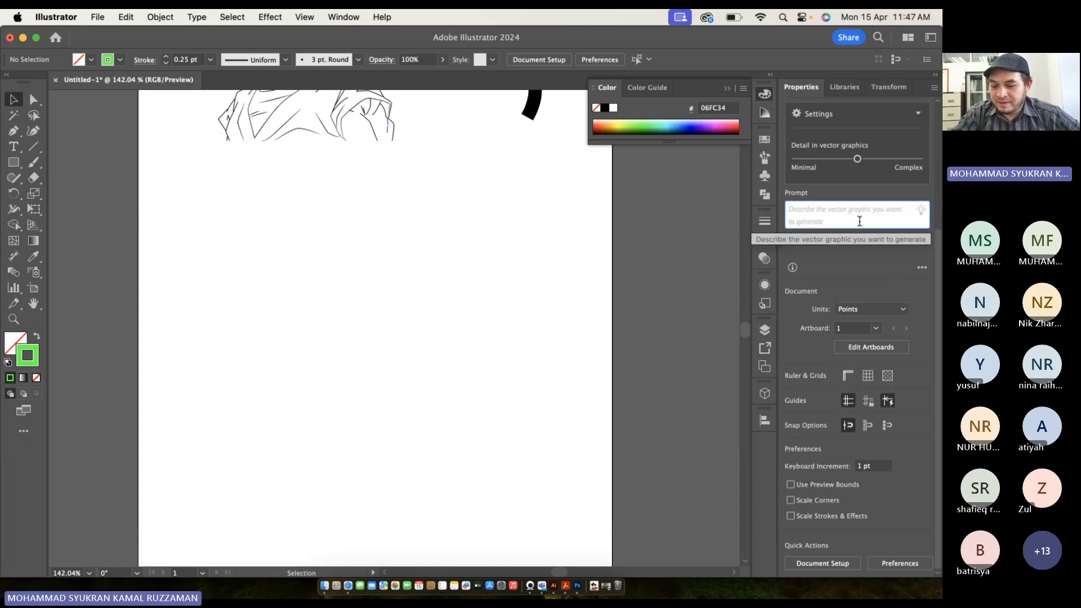
{"action": "type", "text": "a moving car"}
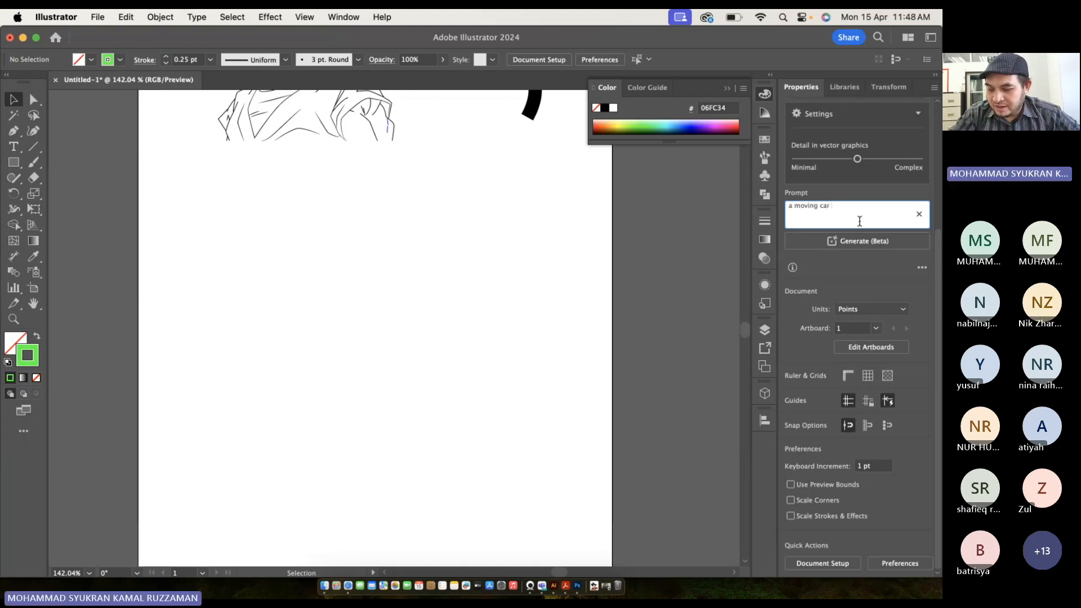
{"action": "type", "text": " at"}
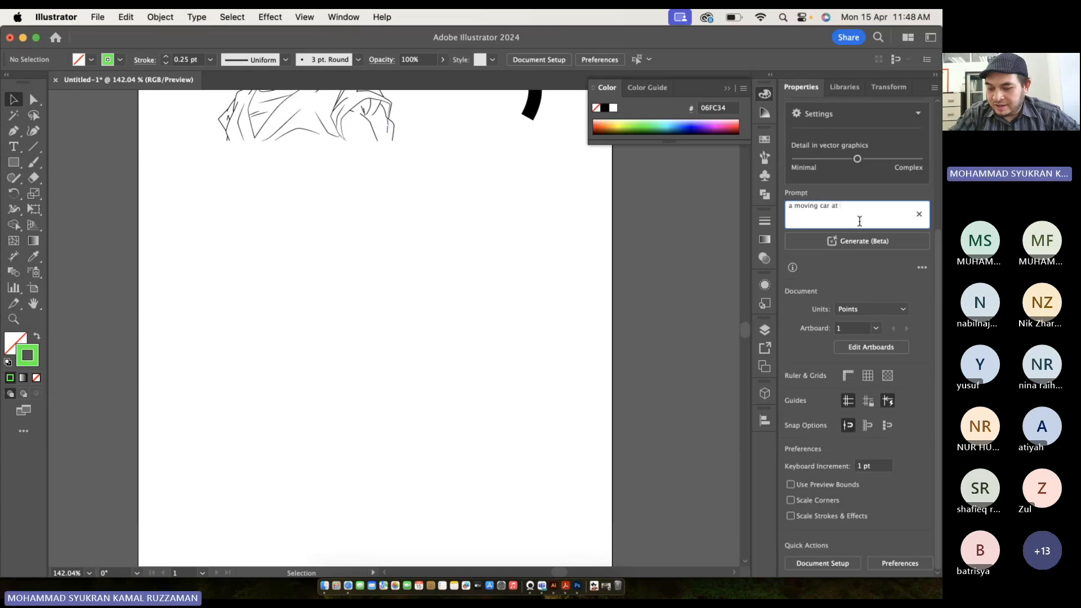
{"action": "type", "text": " a forest"}
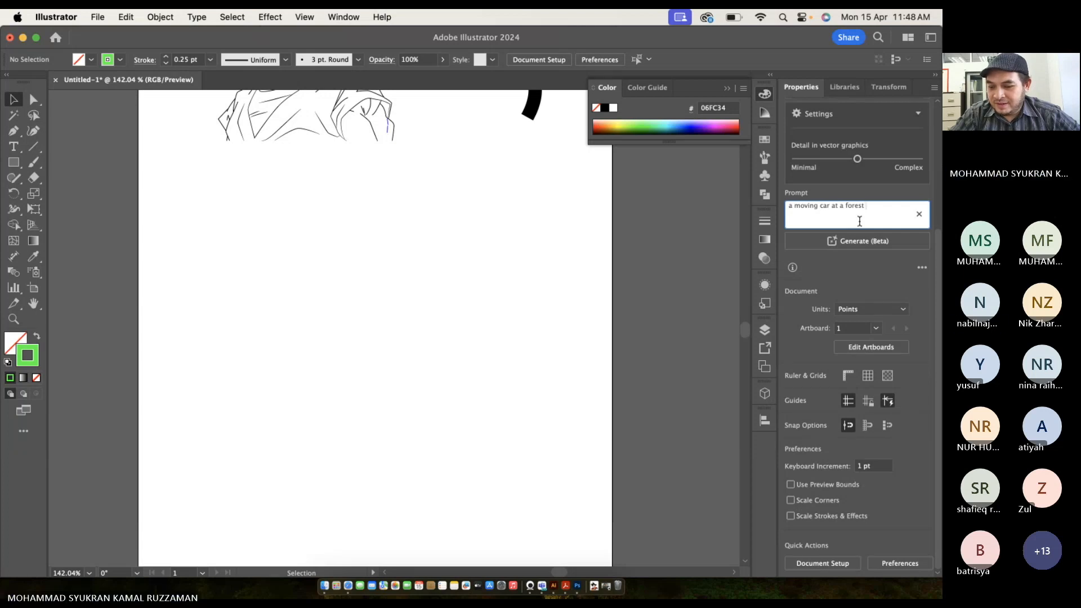
{"action": "type", "text": "ng sunset"}
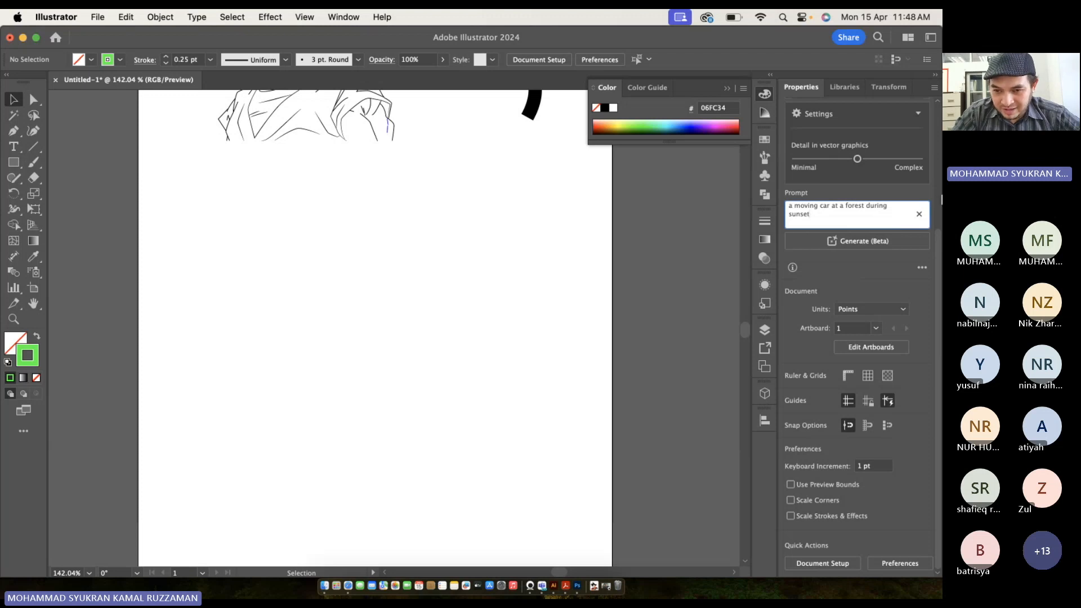
{"action": "left_click", "coordinate": [897, 243]}
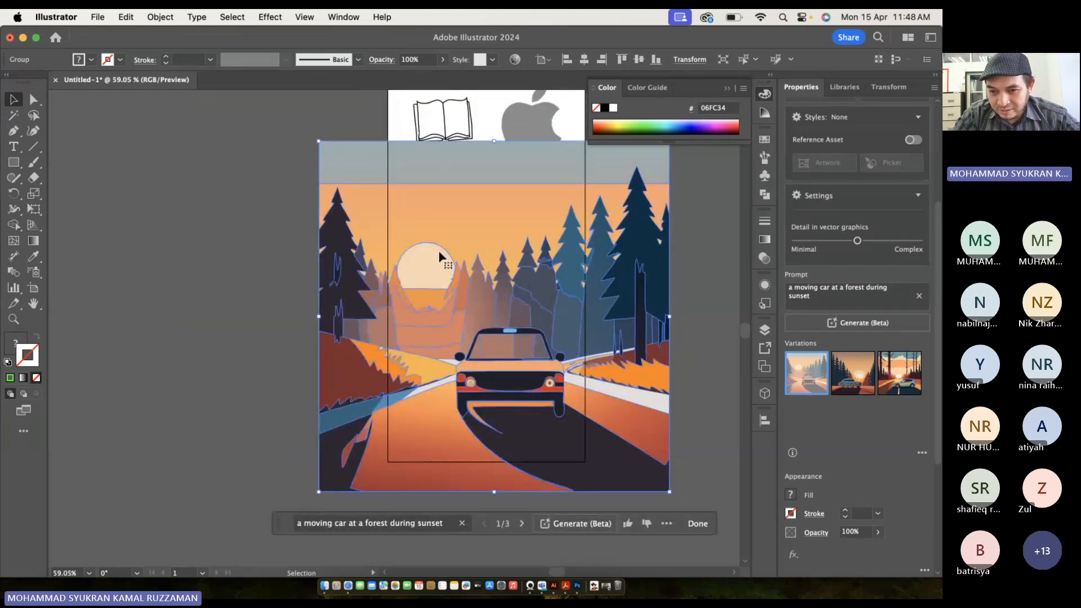
Replace the generated scene with a fresh generation from the same prompt and preview its second and third variations.
{"action": "key", "text": "Delete"}
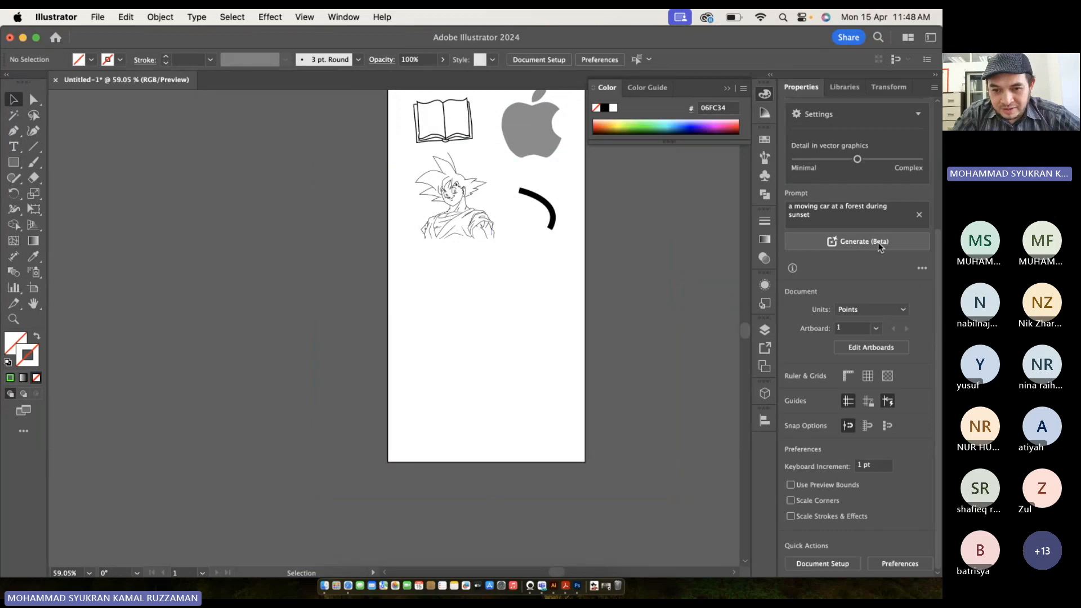
{"action": "left_click", "coordinate": [879, 242]}
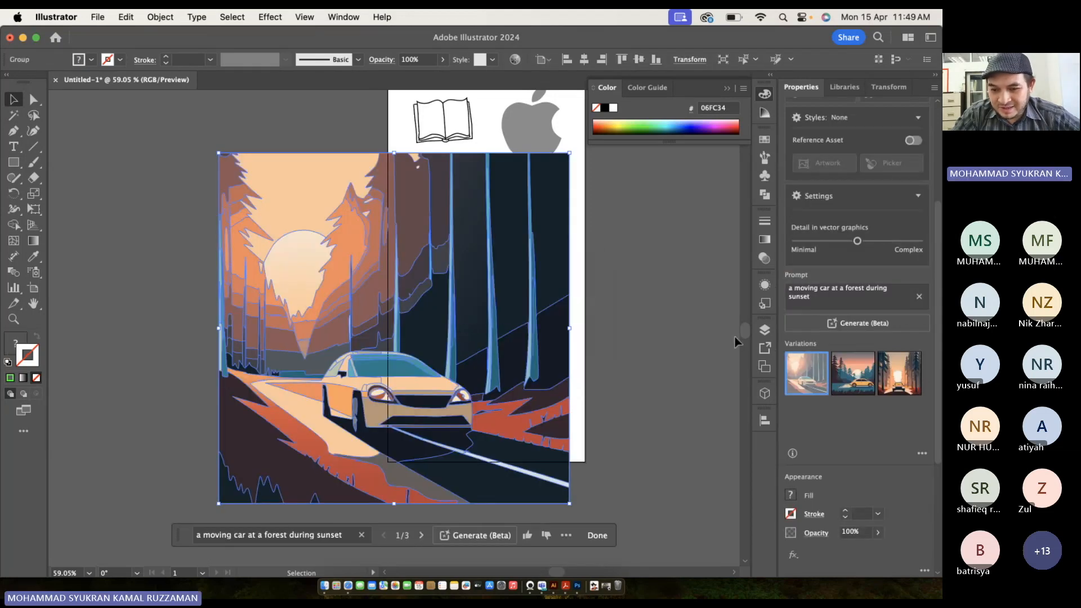
{"action": "left_click", "coordinate": [849, 379]}
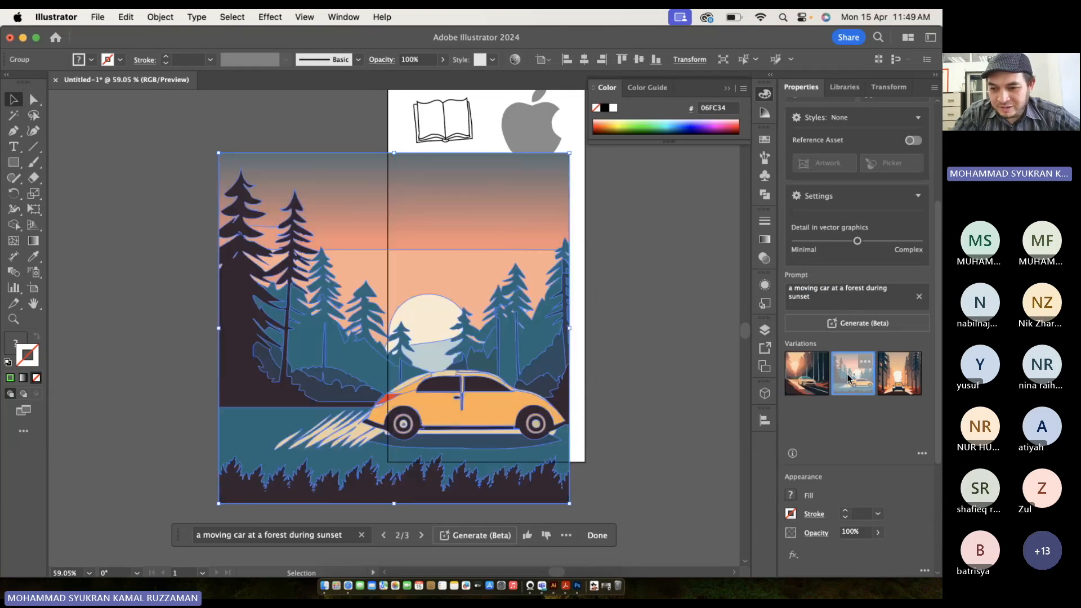
{"action": "scroll", "coordinate": [404, 394], "scroll_direction": "up", "scroll_amount": 5}
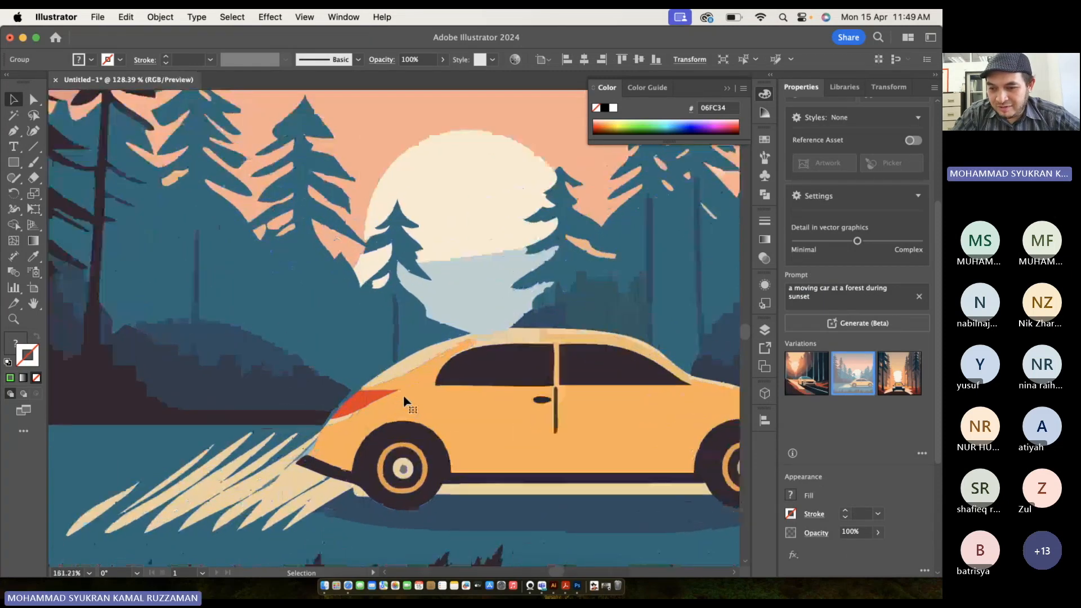
{"action": "scroll", "coordinate": [403, 394], "scroll_direction": "down", "scroll_amount": 5}
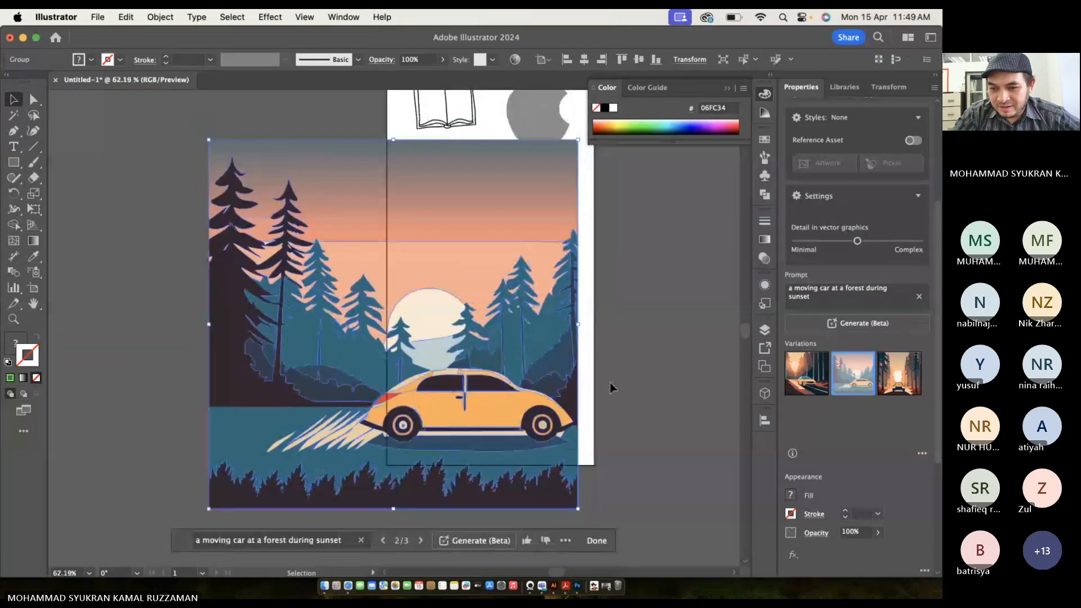
{"action": "left_click", "coordinate": [897, 391]}
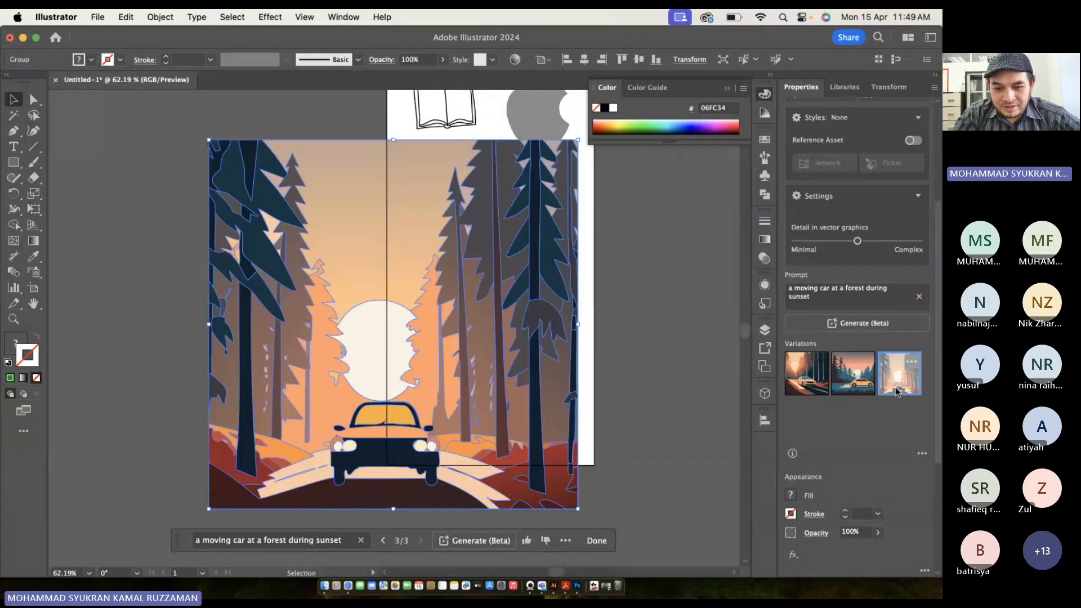
Generate more variations of the car scene and apply the first one.
{"action": "left_click", "coordinate": [870, 326]}
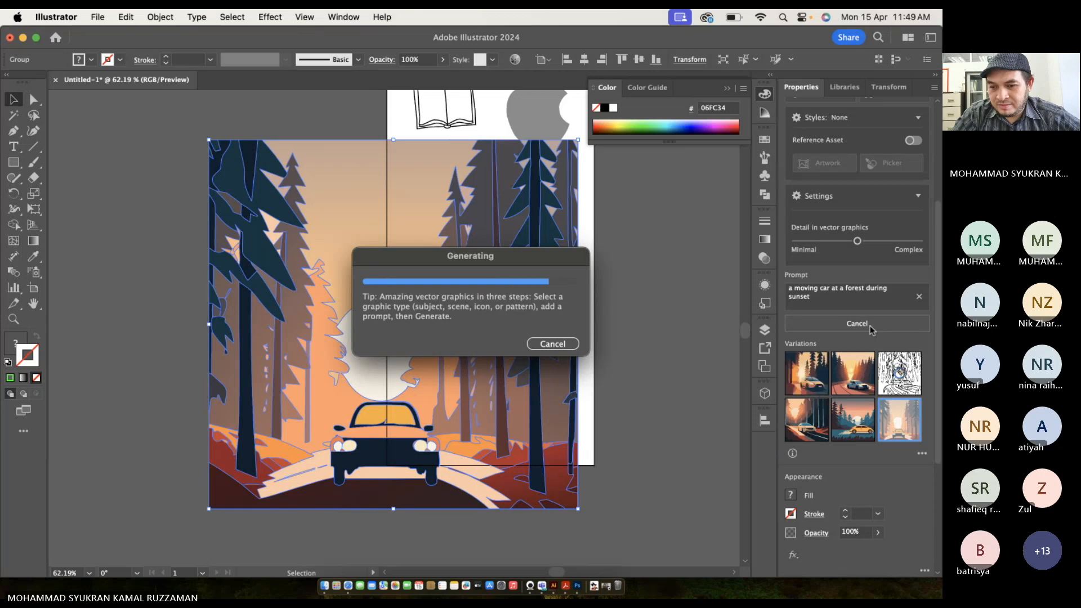
{"action": "left_click", "coordinate": [853, 376]}
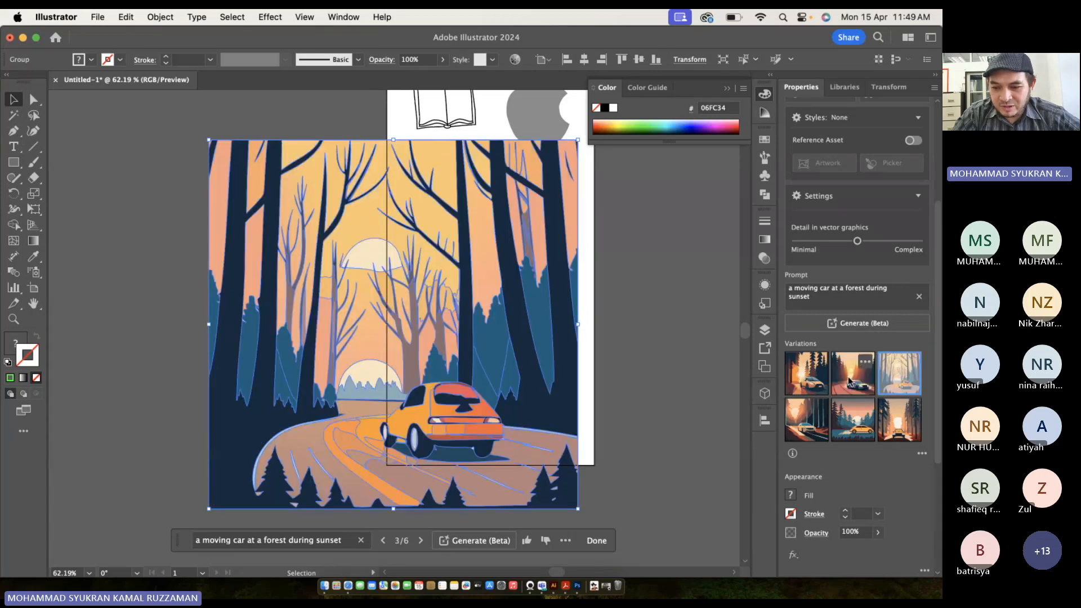
{"action": "left_click", "coordinate": [800, 378]}
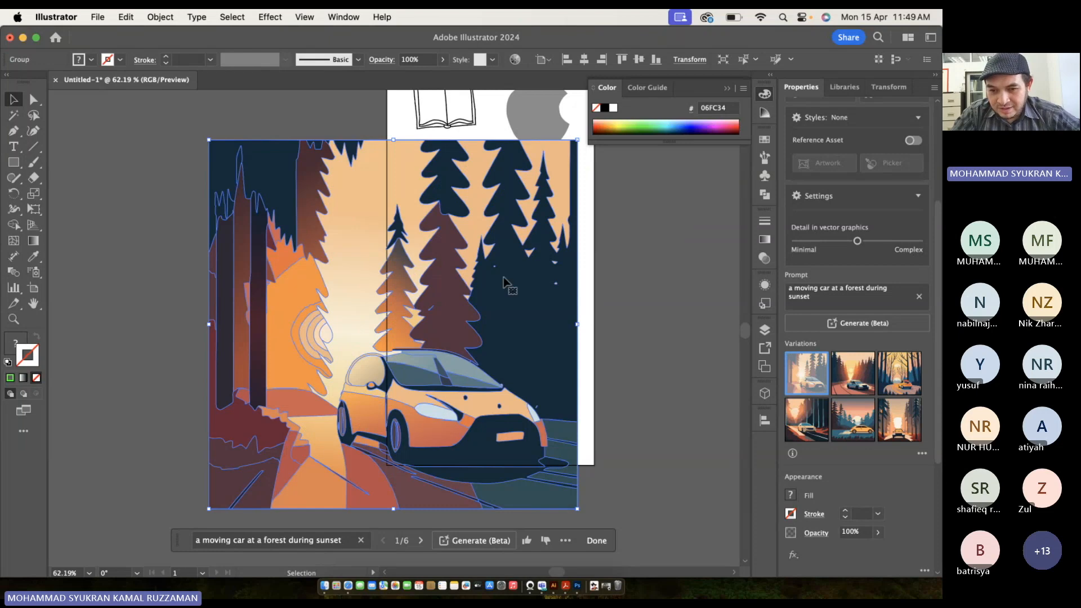
Collapse the style options and delete the generated car scene from the canvas.
{"action": "scroll", "coordinate": [926, 279], "scroll_direction": "down", "scroll_amount": 3}
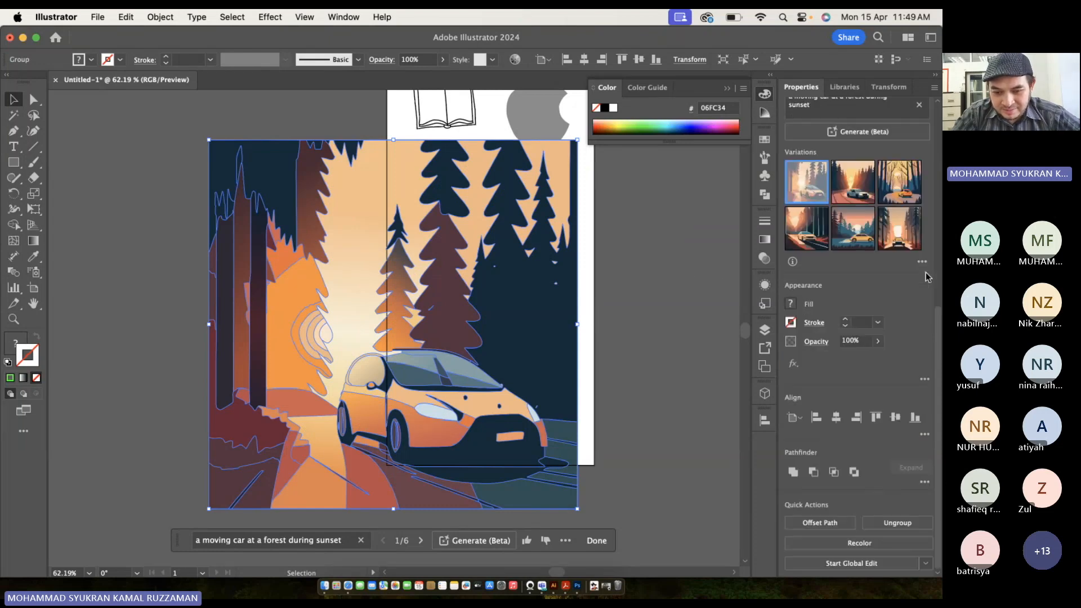
{"action": "scroll", "coordinate": [929, 293], "scroll_direction": "up", "scroll_amount": 6}
{"action": "scroll", "coordinate": [923, 338], "scroll_direction": "down", "scroll_amount": 5}
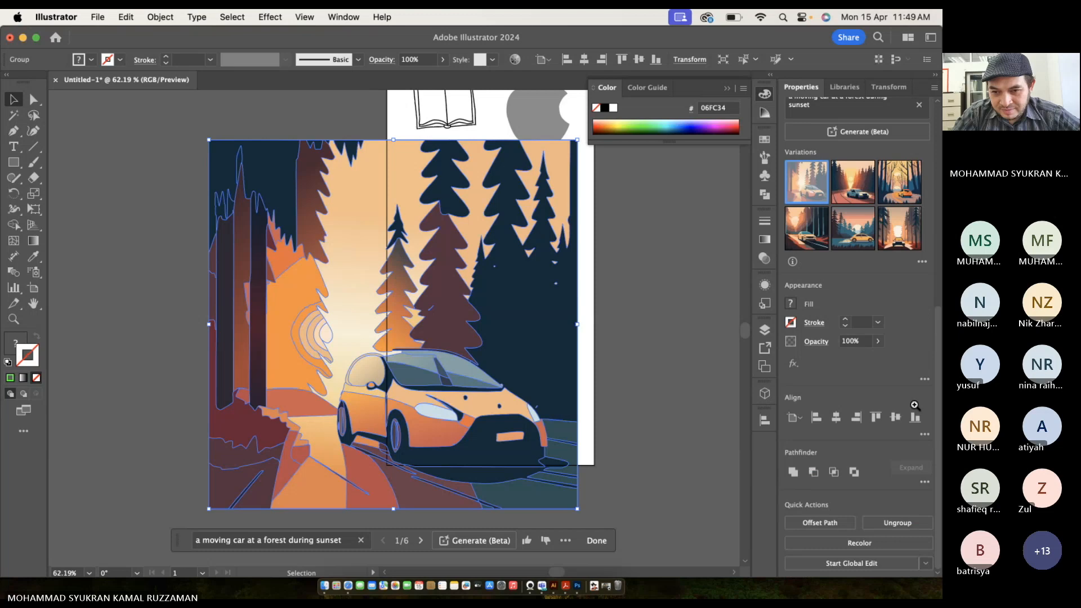
{"action": "scroll", "coordinate": [915, 408], "scroll_direction": "up", "scroll_amount": 5}
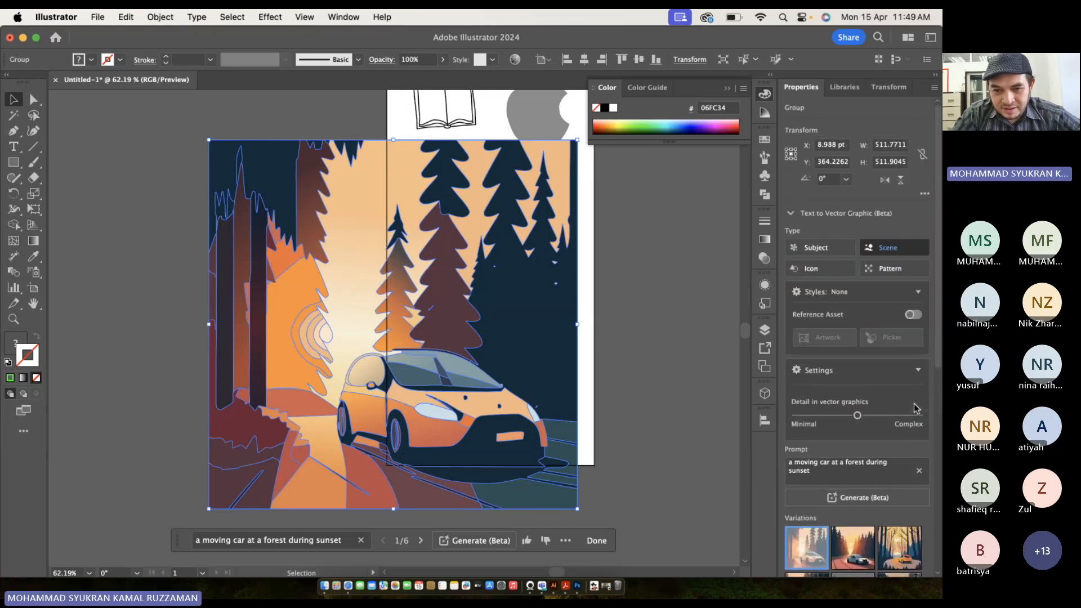
{"action": "left_click", "coordinate": [919, 291]}
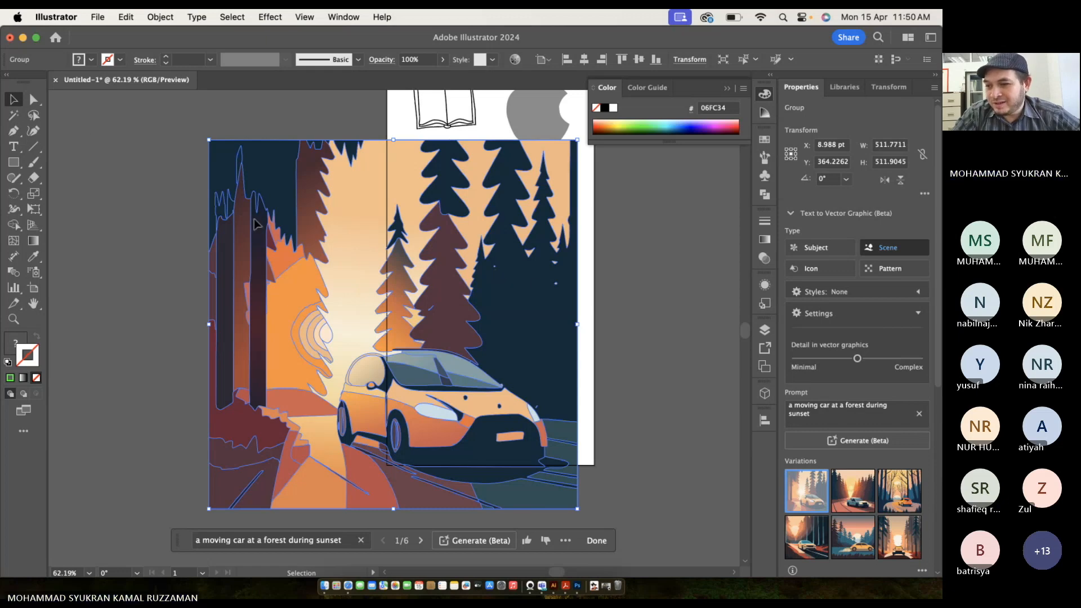
{"action": "left_click", "coordinate": [150, 251]}
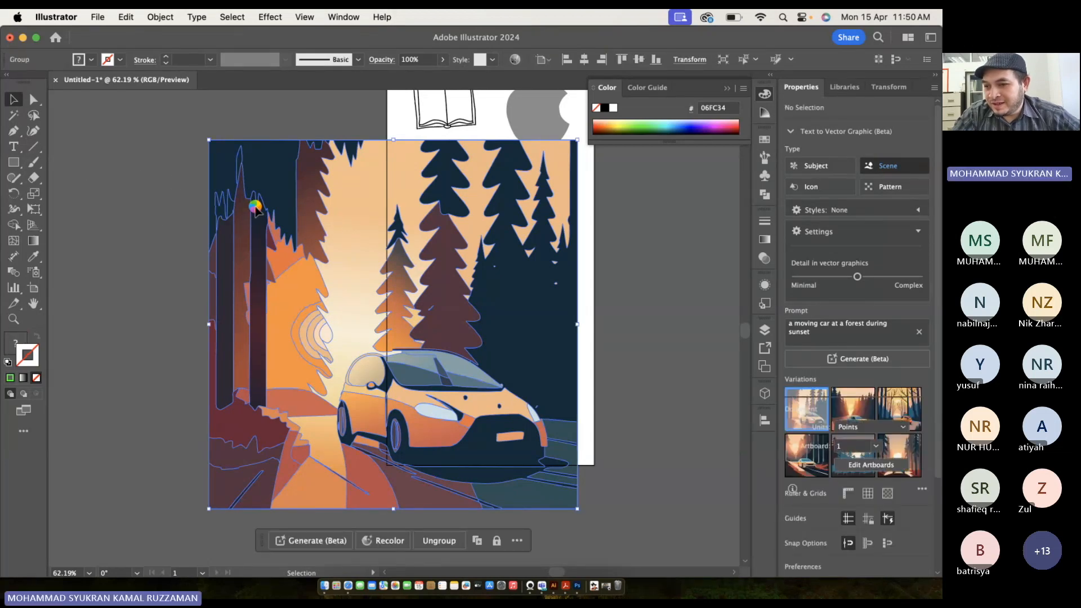
{"action": "key", "text": "Delete"}
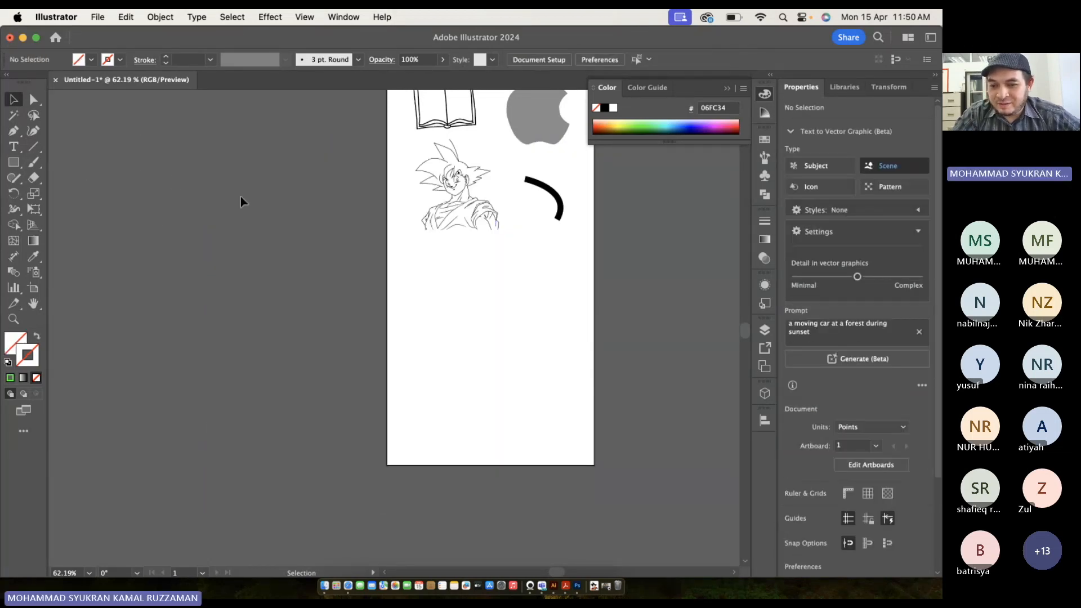
Switch to Safari and replace the gundam head image search with a search for "vector art".
{"action": "key", "text": "ctrl+Up"}
{"action": "left_click", "coordinate": [364, 321]}
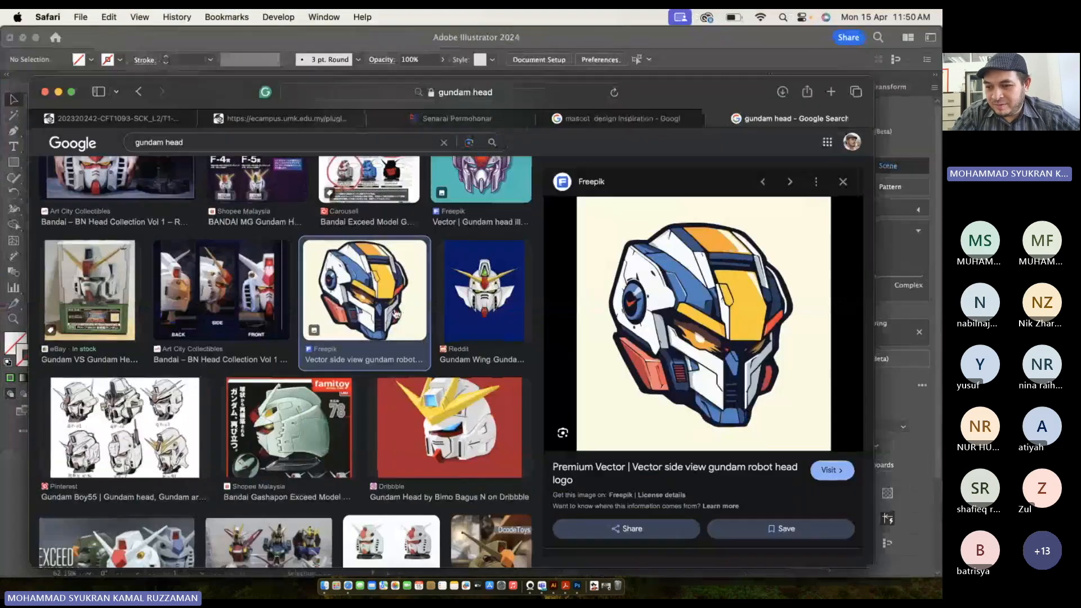
{"action": "left_click", "coordinate": [280, 143]}
{"action": "left_click_drag", "start_coordinate": [281, 143], "coordinate": [142, 143]}
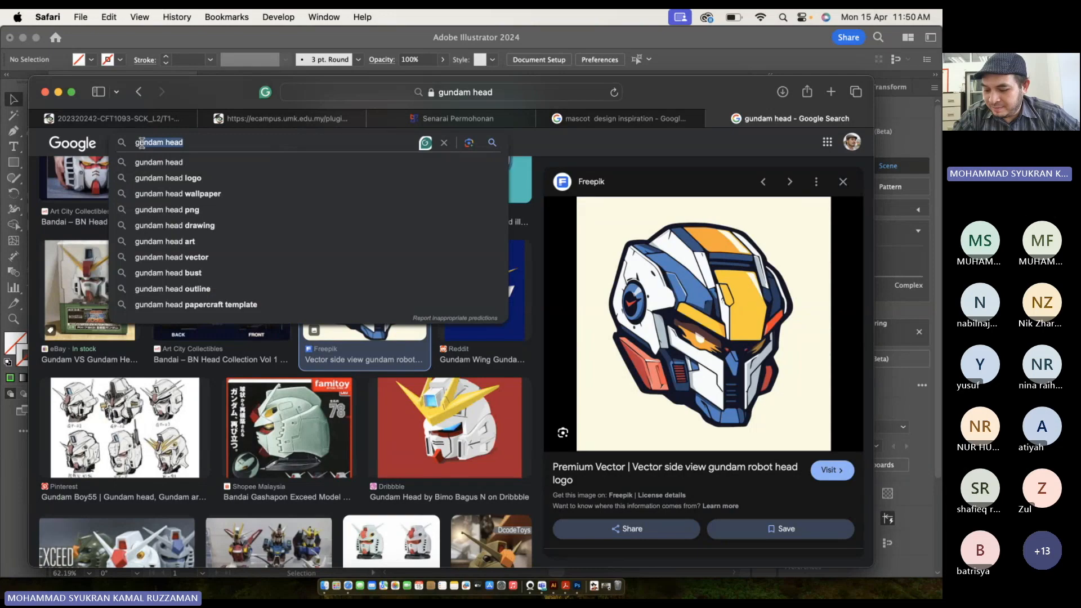
{"action": "type", "text": "vector art"}
{"action": "key", "text": "Return"}
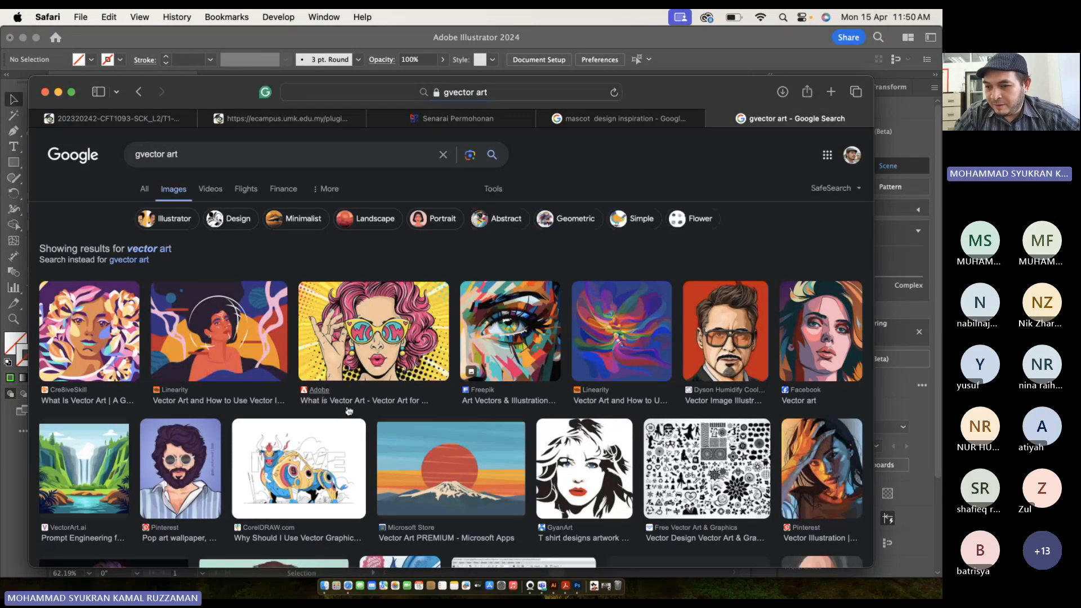
Open the Microsoft Store sunset mountain picture from the vector art image results and copy the image.
{"action": "scroll", "coordinate": [349, 411], "scroll_direction": "down", "scroll_amount": 5}
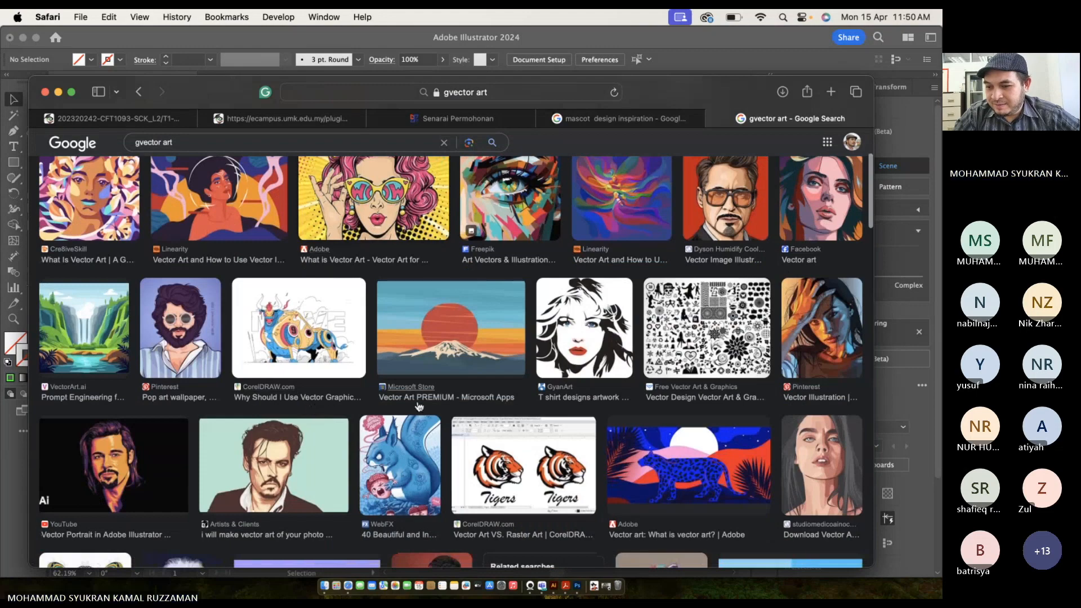
{"action": "left_click", "coordinate": [431, 340]}
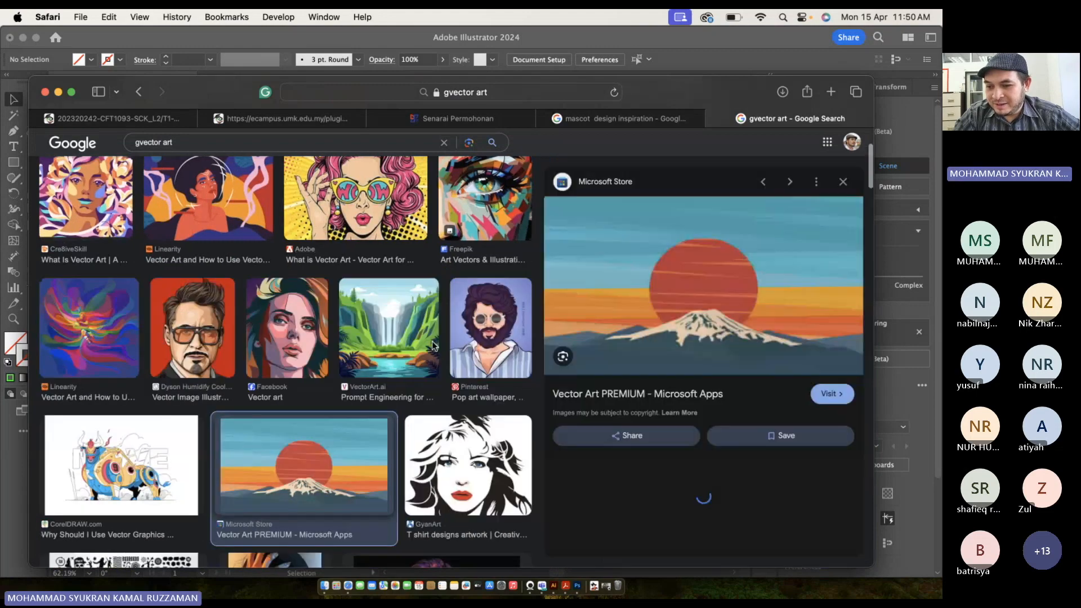
{"action": "right_click", "coordinate": [638, 263]}
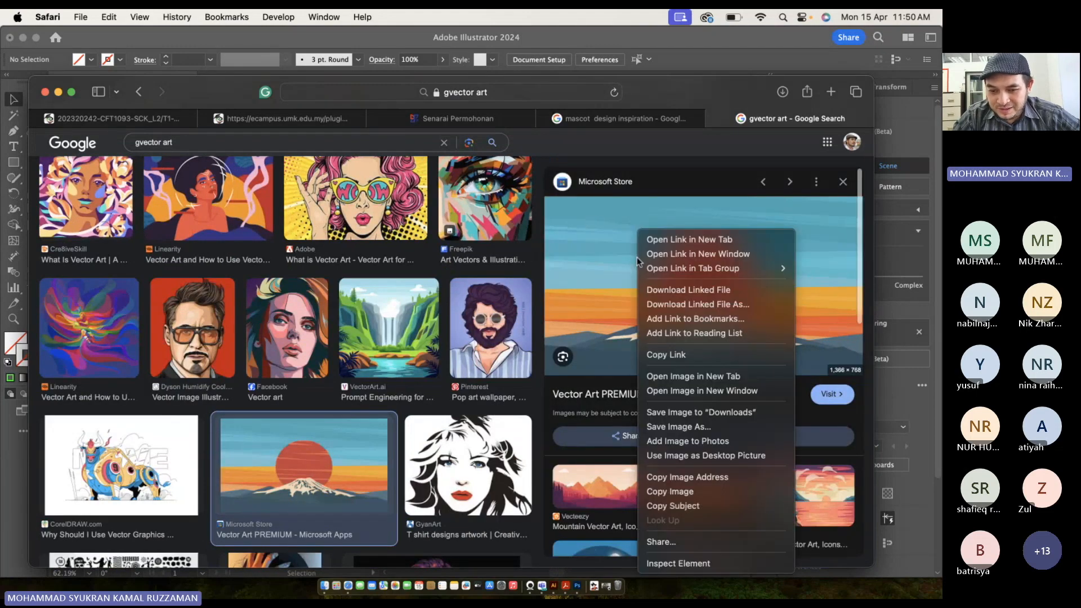
{"action": "left_click", "coordinate": [717, 492]}
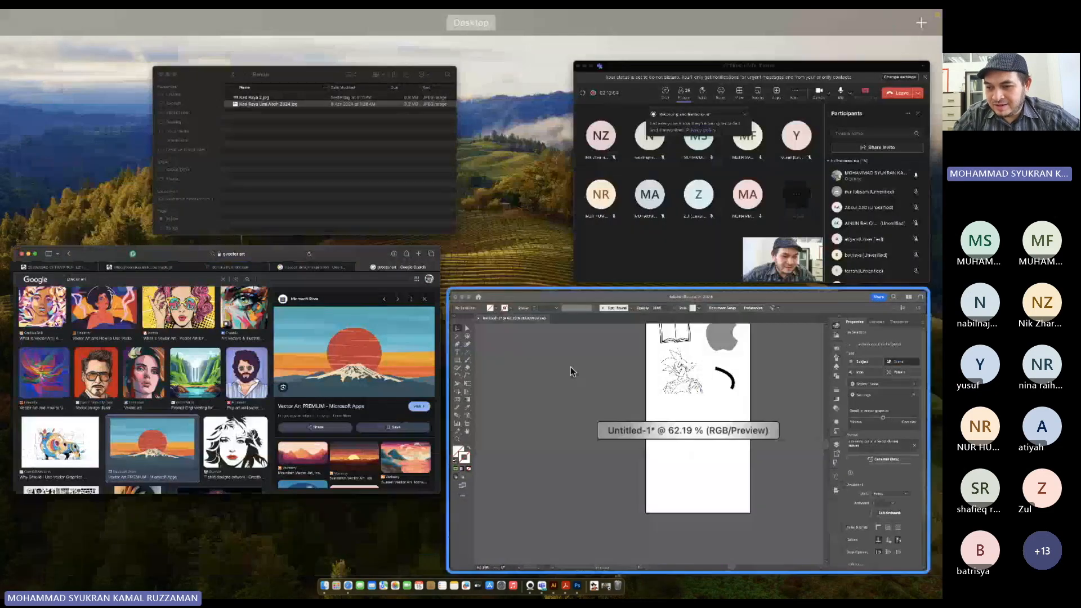
Switch to Illustrator, paste the copied sunset mountain image and shrink it to about 172 by 135 pt below the artboard drawings.
{"action": "left_click", "coordinate": [570, 367]}
{"action": "key", "text": "super+v"}
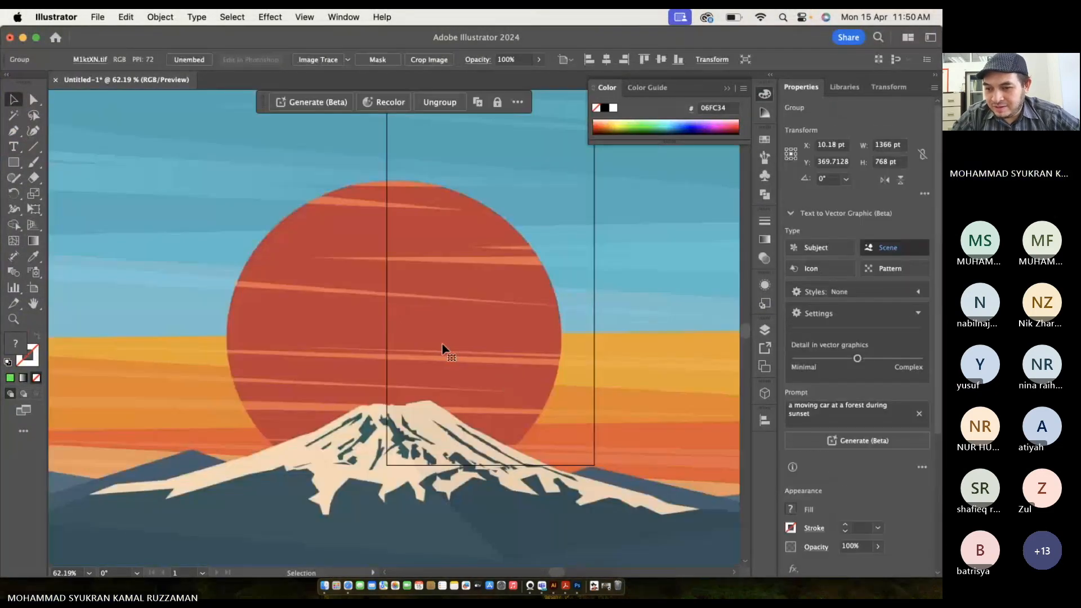
{"action": "scroll", "coordinate": [442, 352], "scroll_direction": "down", "scroll_amount": 5}
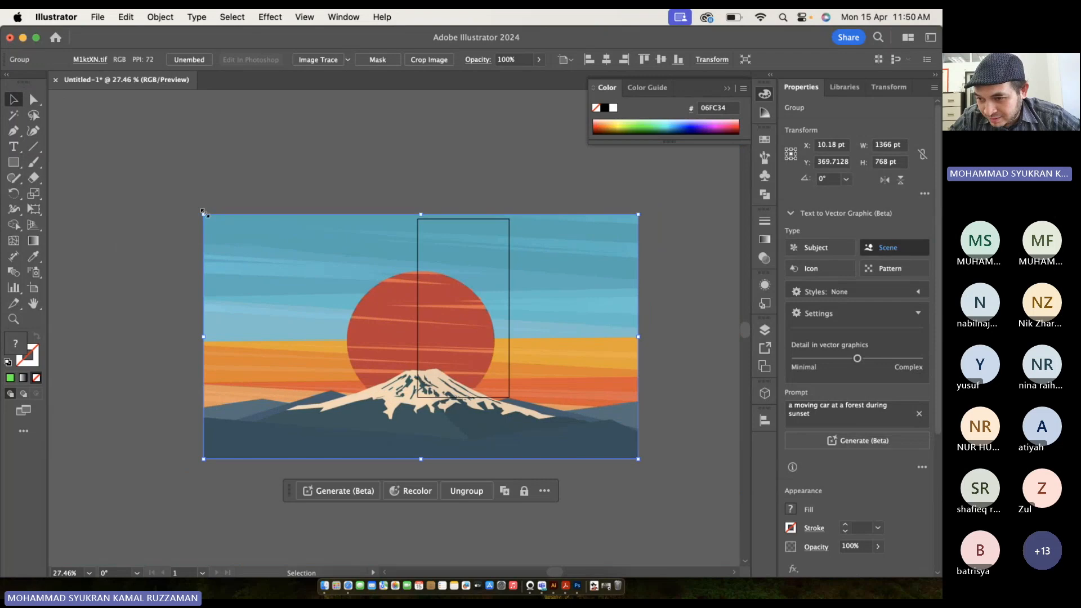
{"action": "mouse_move", "coordinate": [203, 214]}
{"action": "left_mouse_down"}
{"action": "mouse_move", "coordinate": [410, 309]}
{"action": "mouse_move", "coordinate": [584, 418]}
{"action": "mouse_move", "coordinate": [458, 329]}
{"action": "left_mouse_up"}
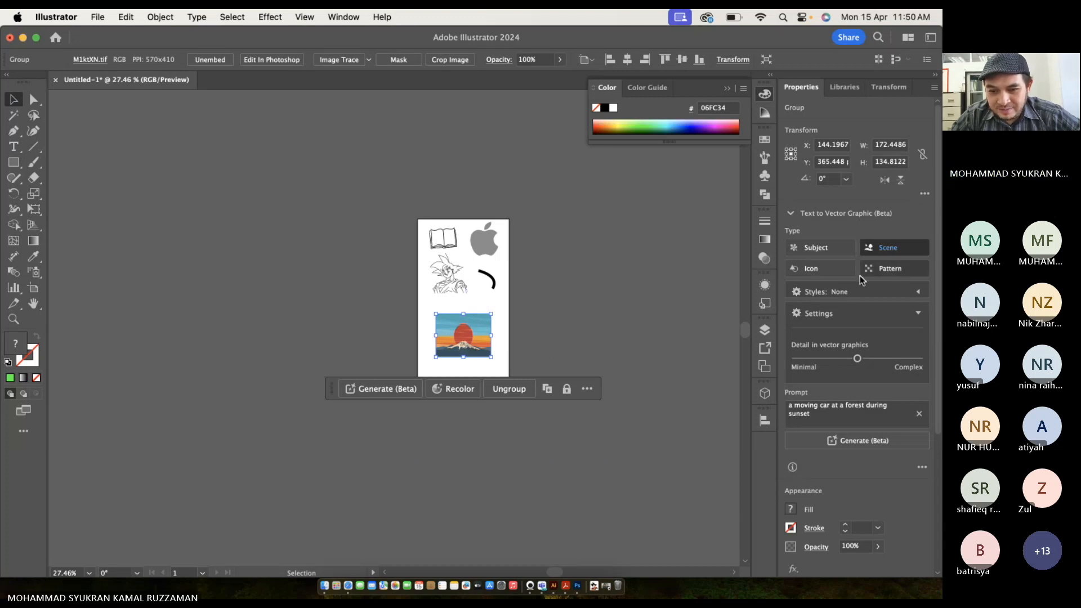
Turn on Reference Asset in the Text to Vector Graphic styles and use the sunset mountain image as the artwork reference.
{"action": "scroll", "coordinate": [873, 282], "scroll_direction": "down", "scroll_amount": 5}
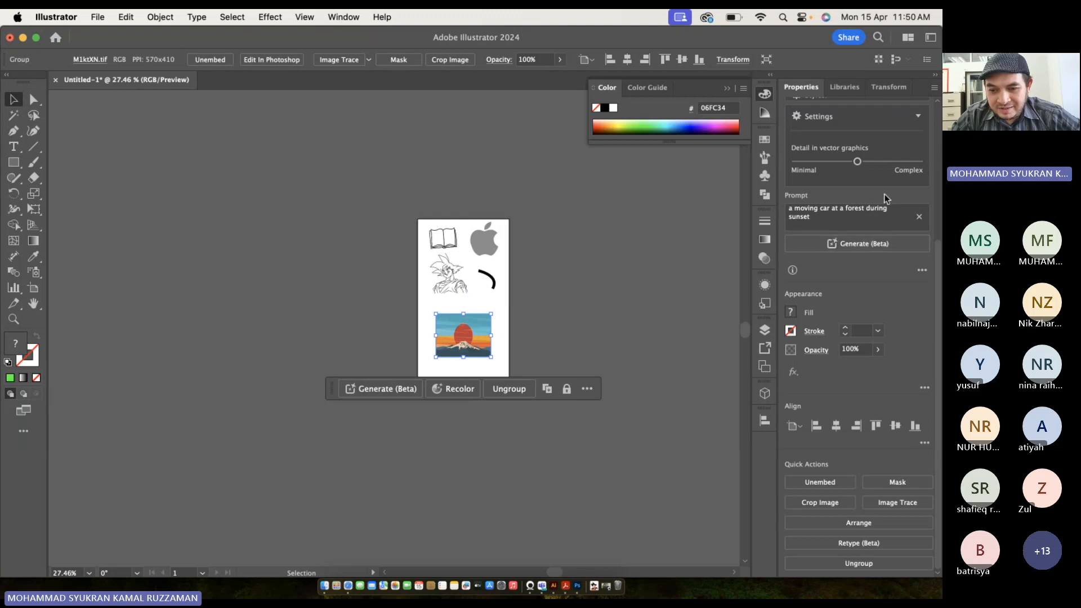
{"action": "scroll", "coordinate": [870, 248], "scroll_direction": "up", "scroll_amount": 5}
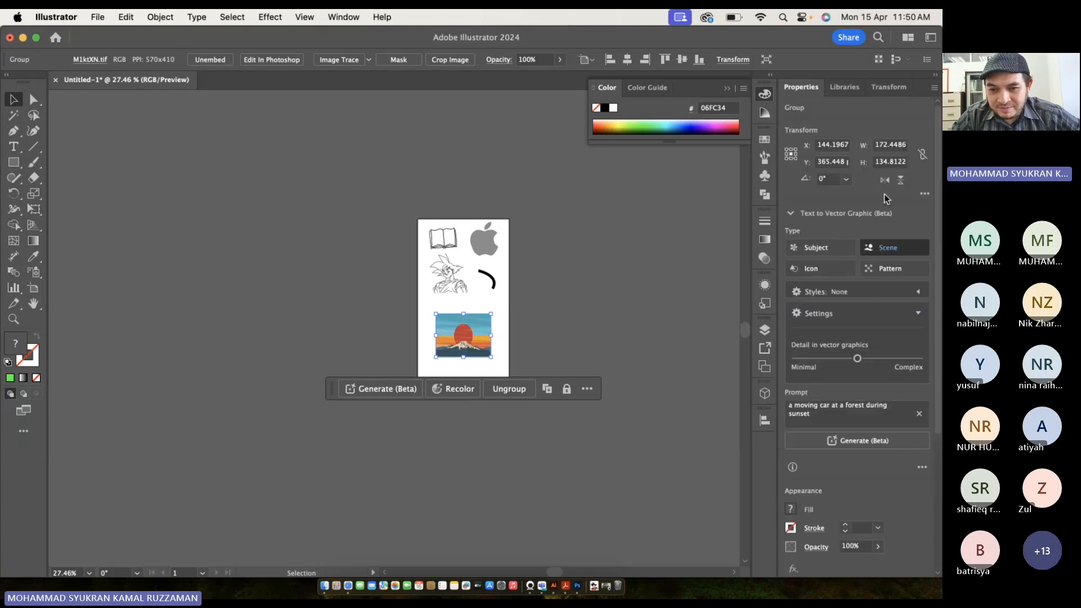
{"action": "left_click", "coordinate": [918, 292]}
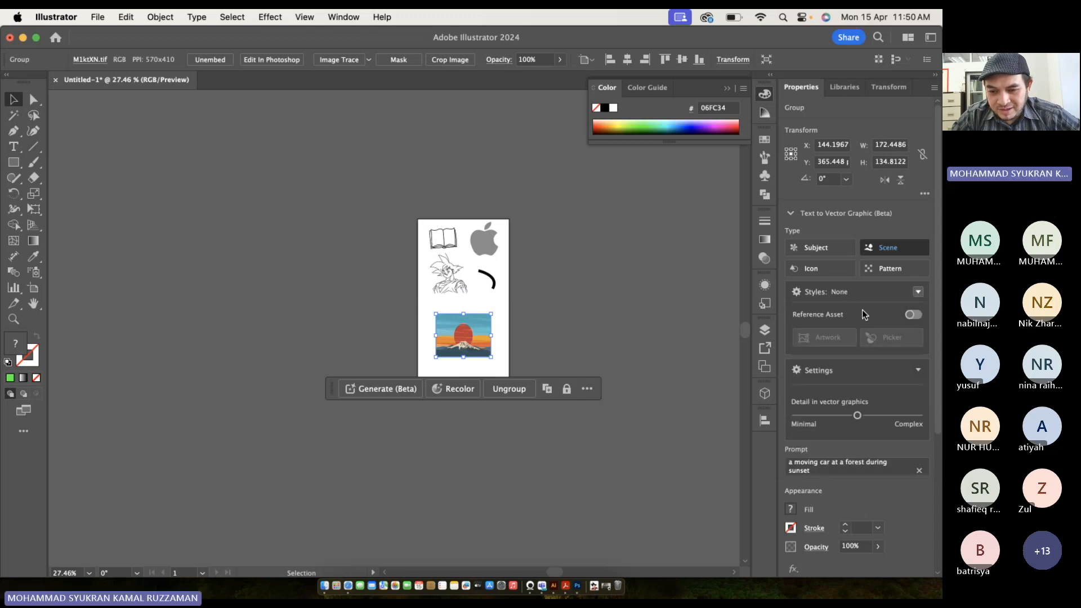
{"action": "left_click", "coordinate": [918, 292]}
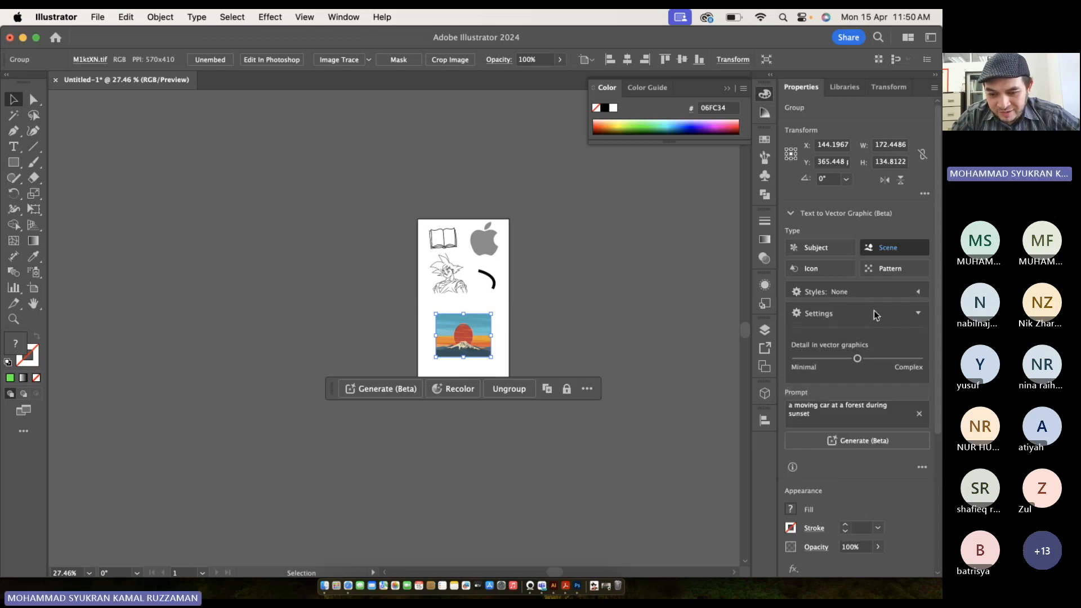
{"action": "left_click", "coordinate": [919, 293]}
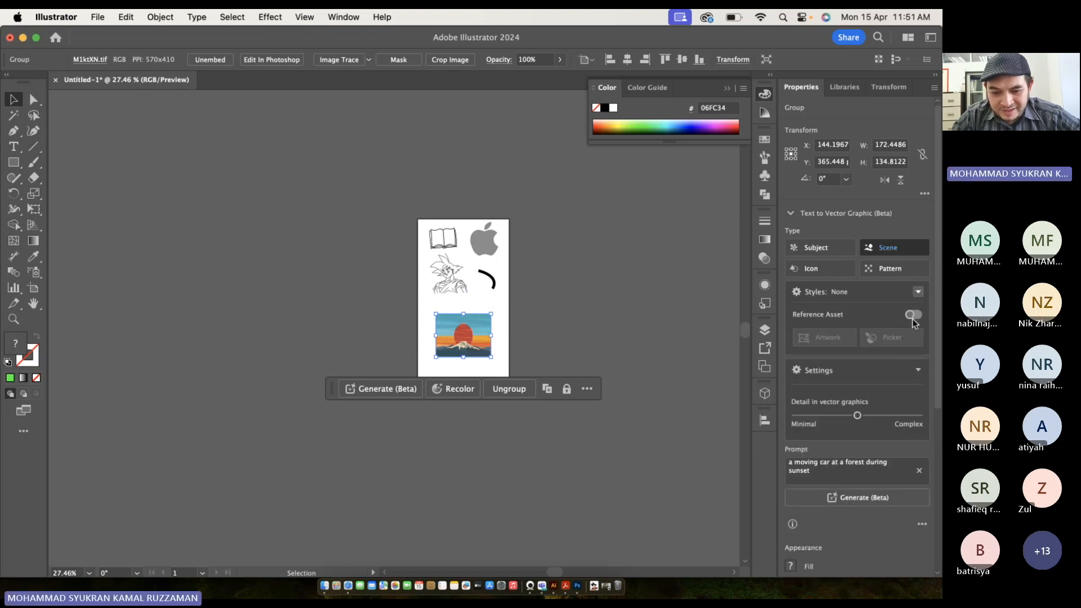
{"action": "scroll", "coordinate": [914, 319], "scroll_direction": "down", "scroll_amount": 3}
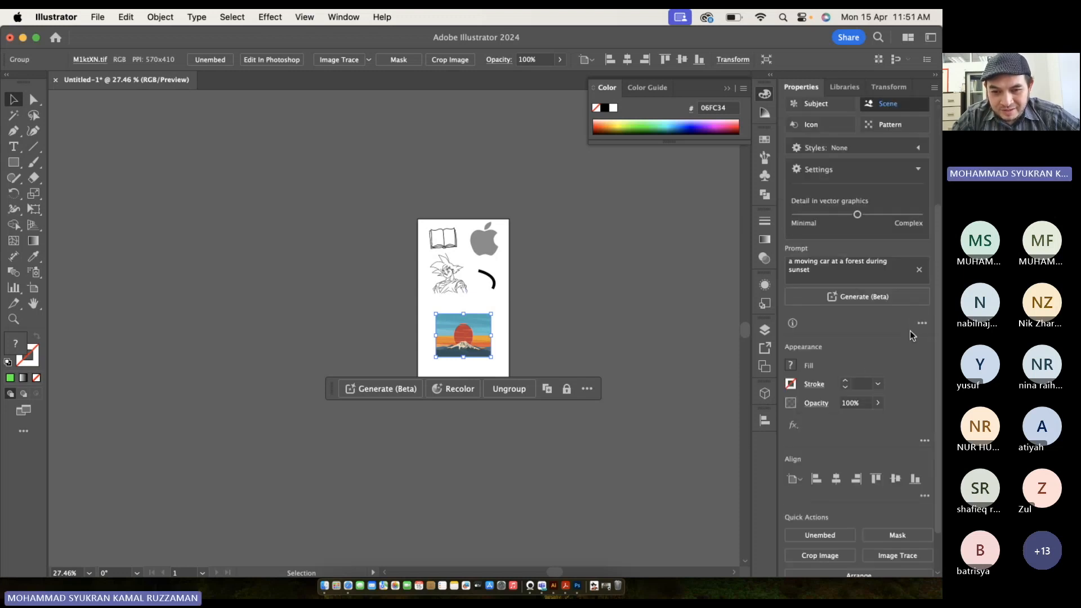
{"action": "left_click", "coordinate": [919, 148]}
{"action": "left_click", "coordinate": [916, 170]}
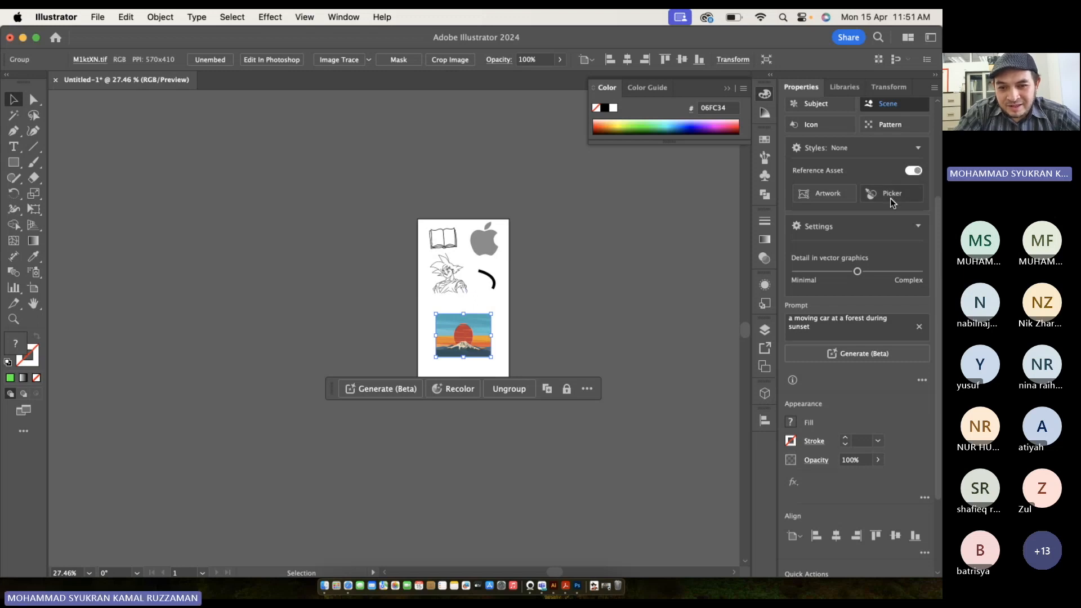
{"action": "left_click", "coordinate": [850, 202]}
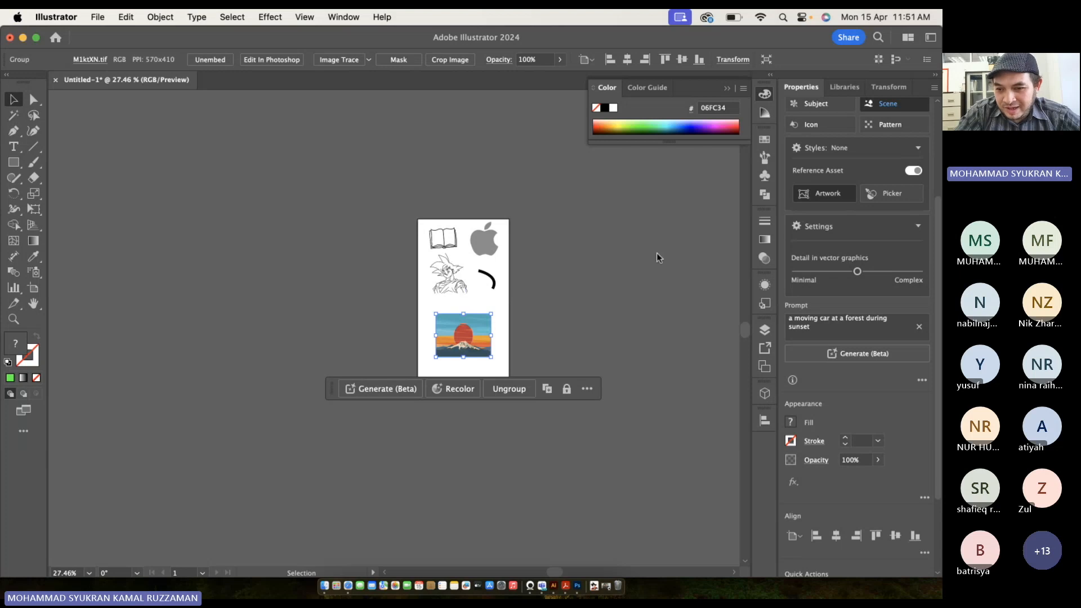
{"action": "left_click", "coordinate": [482, 336]}
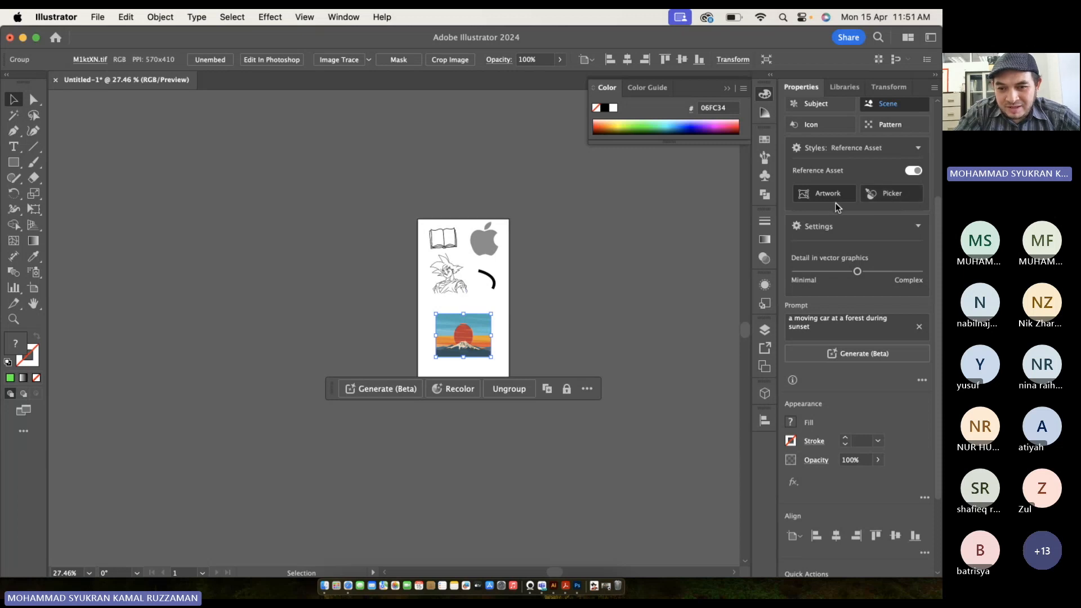
Change the style source to Picker and sample the style of the sunset mountain image.
{"action": "left_click", "coordinate": [892, 194]}
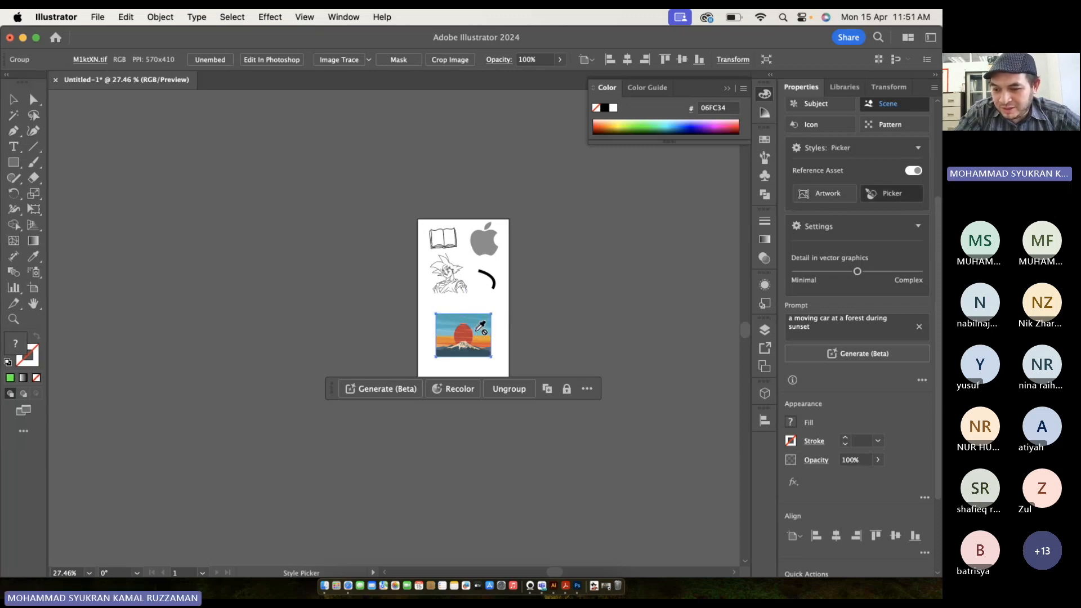
{"action": "scroll", "coordinate": [481, 328], "scroll_direction": "up", "scroll_amount": 6}
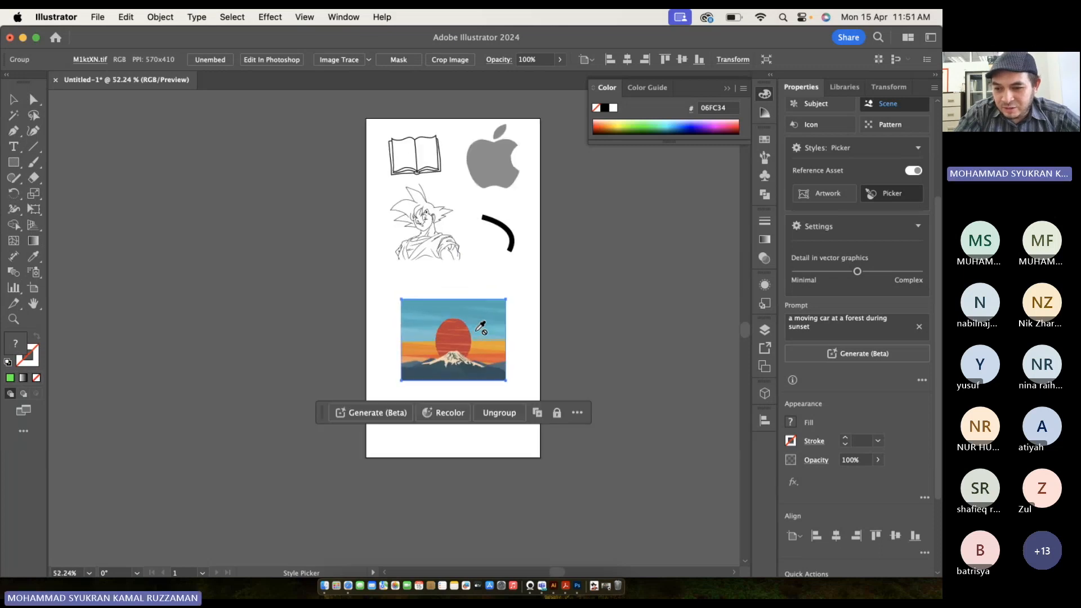
{"action": "left_click", "coordinate": [481, 327]}
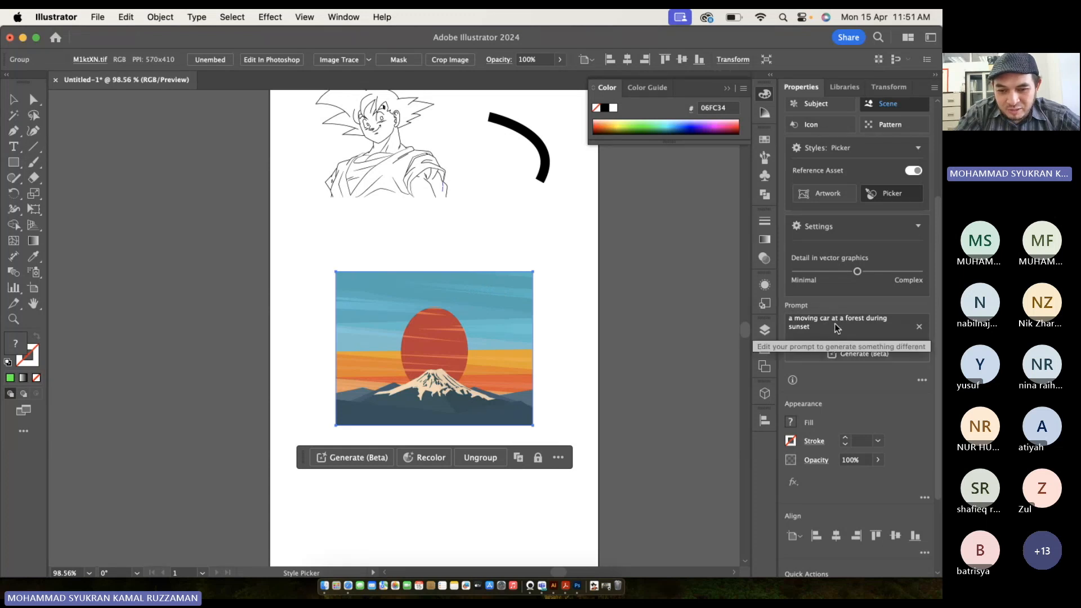
Generate the forest car scene in the sampled style, view the second variation and apply the third.
{"action": "left_click", "coordinate": [846, 353]}
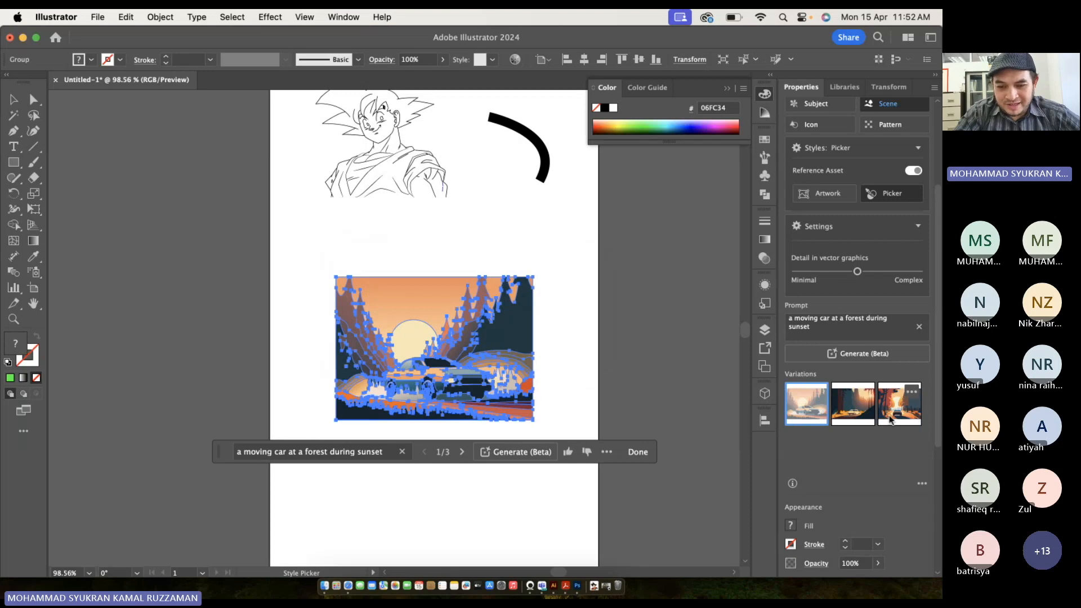
{"action": "left_click", "coordinate": [852, 417]}
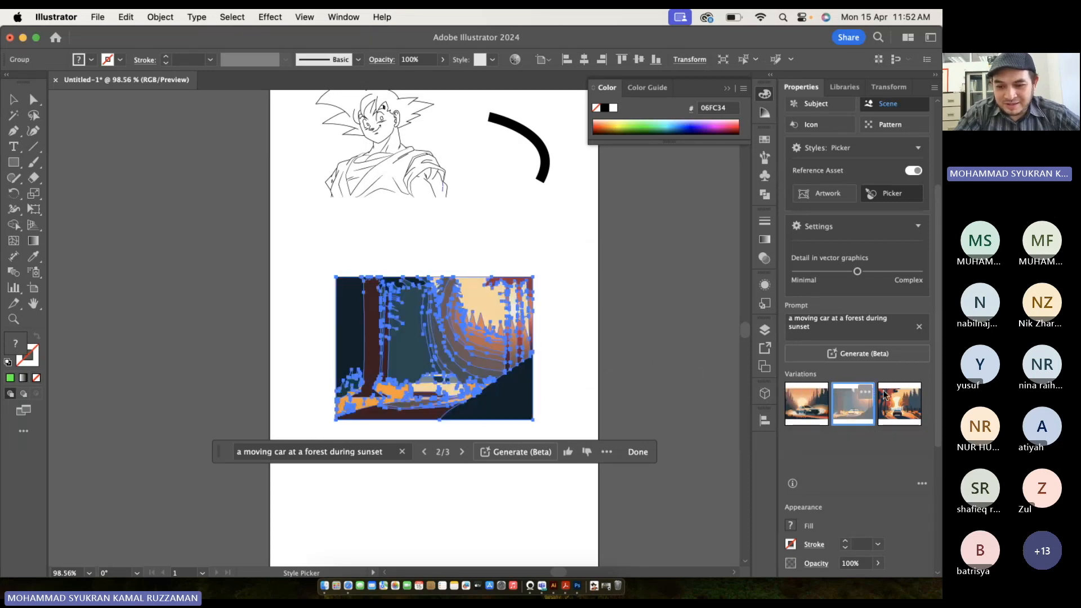
{"action": "left_click", "coordinate": [900, 404]}
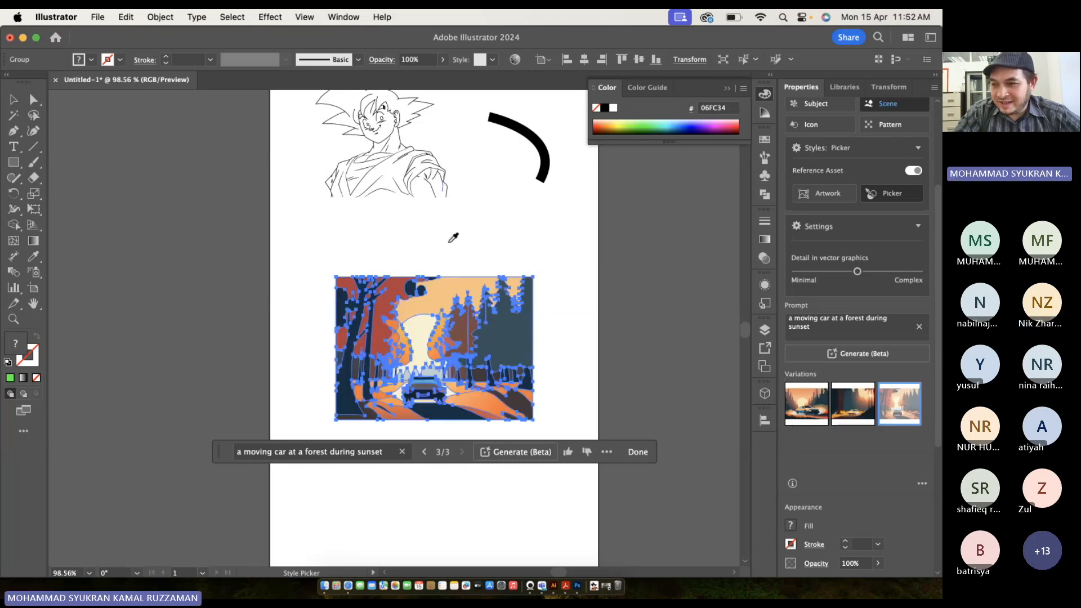
Return to the Selection tool and enlarge the generated car scene to nearly the artboard's width.
{"action": "left_click", "coordinate": [14, 100]}
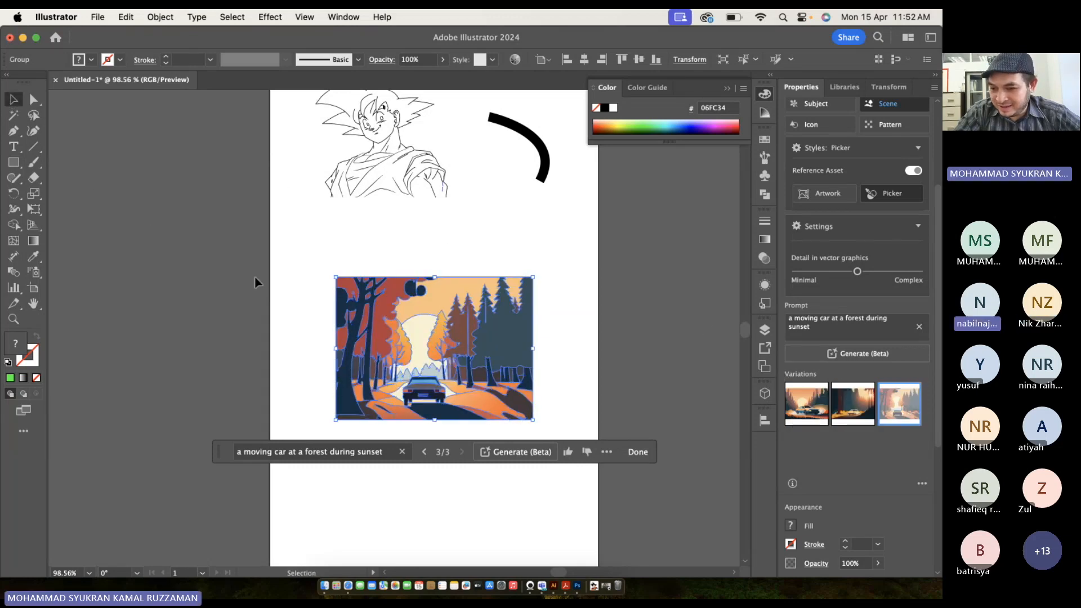
{"action": "left_click", "coordinate": [314, 298]}
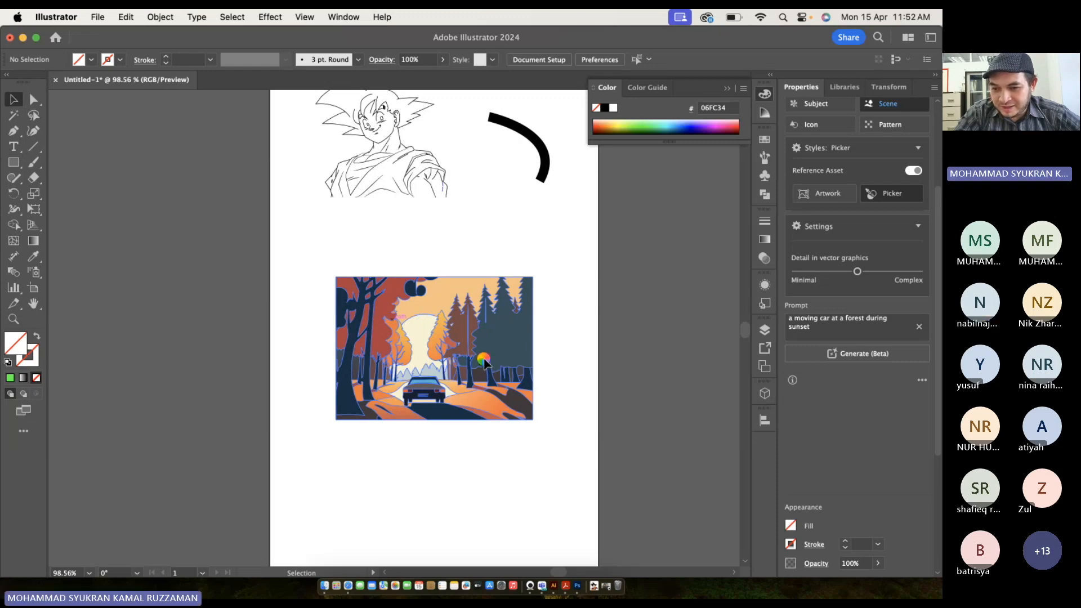
{"action": "left_click", "coordinate": [487, 378]}
{"action": "left_click_drag", "start_coordinate": [532, 419], "coordinate": [497, 385]}
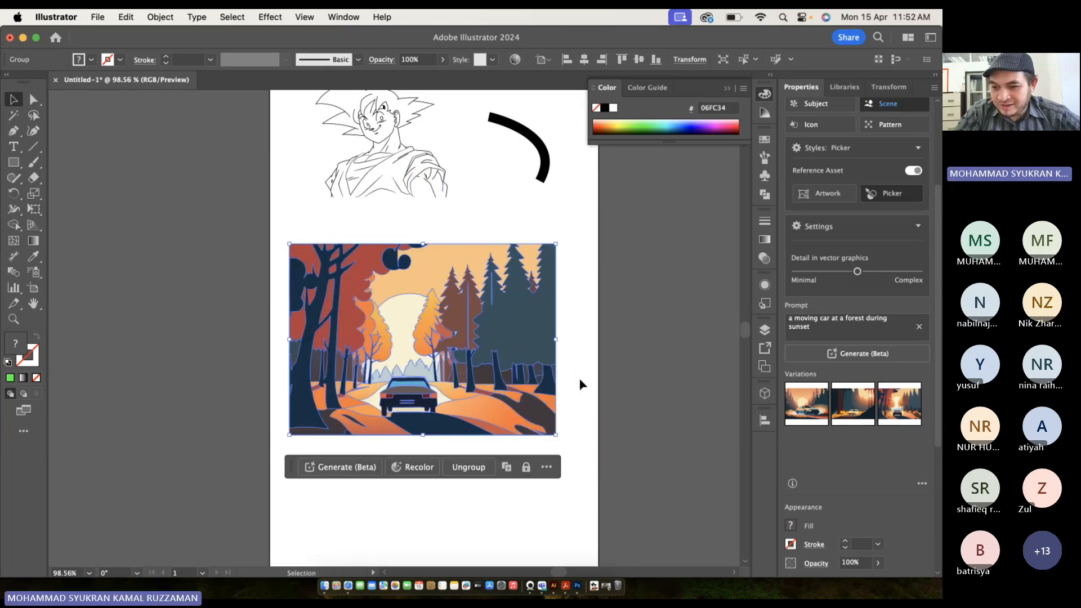
Delete the enlarged forest car scene from the artboard.
{"action": "left_click", "coordinate": [628, 307]}
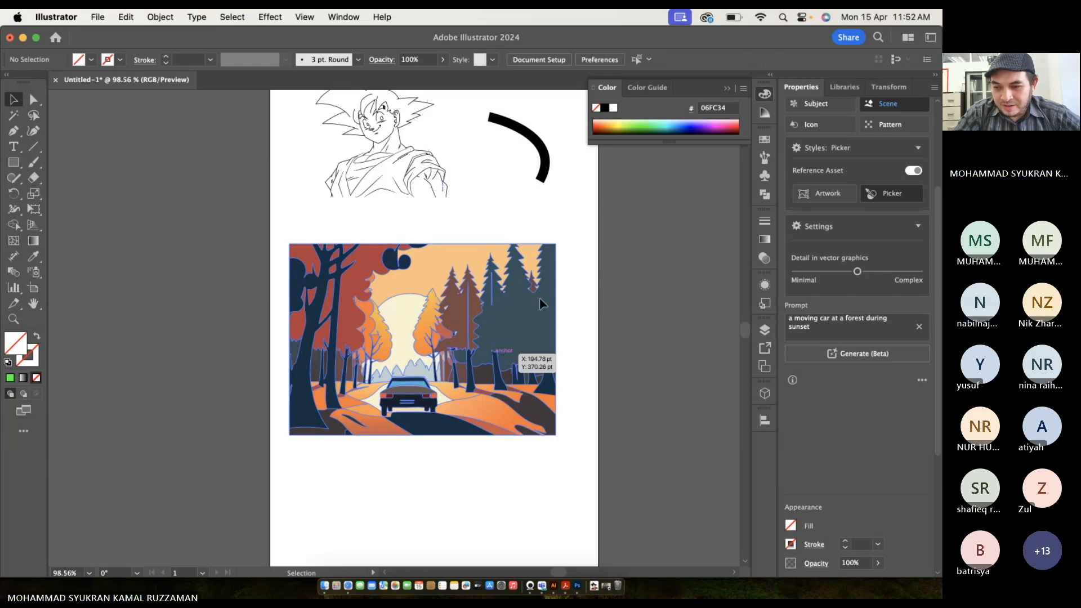
{"action": "left_click", "coordinate": [506, 293]}
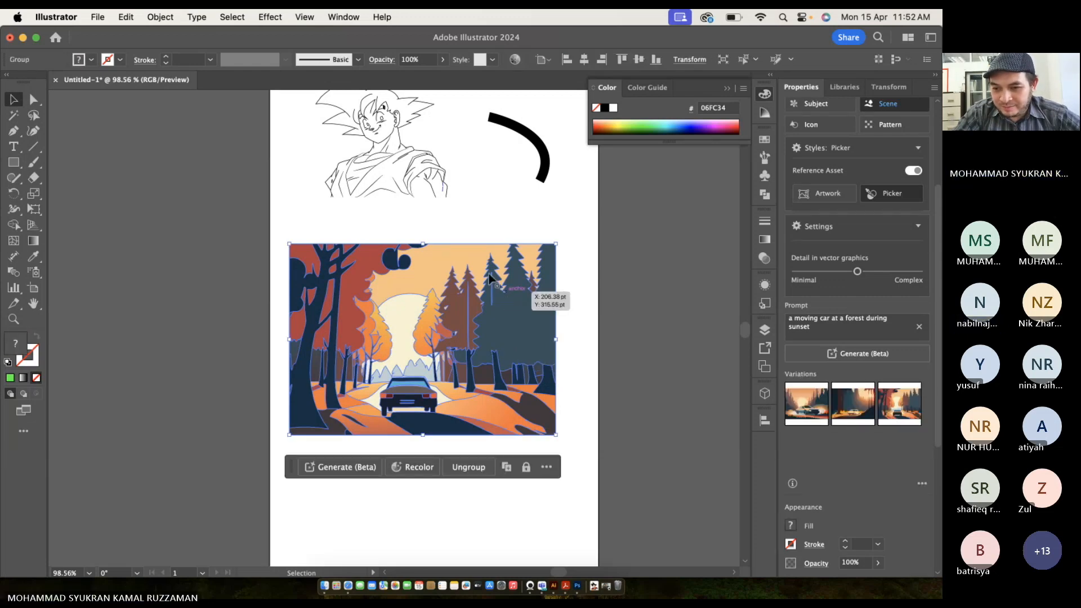
{"action": "key", "text": "Delete"}
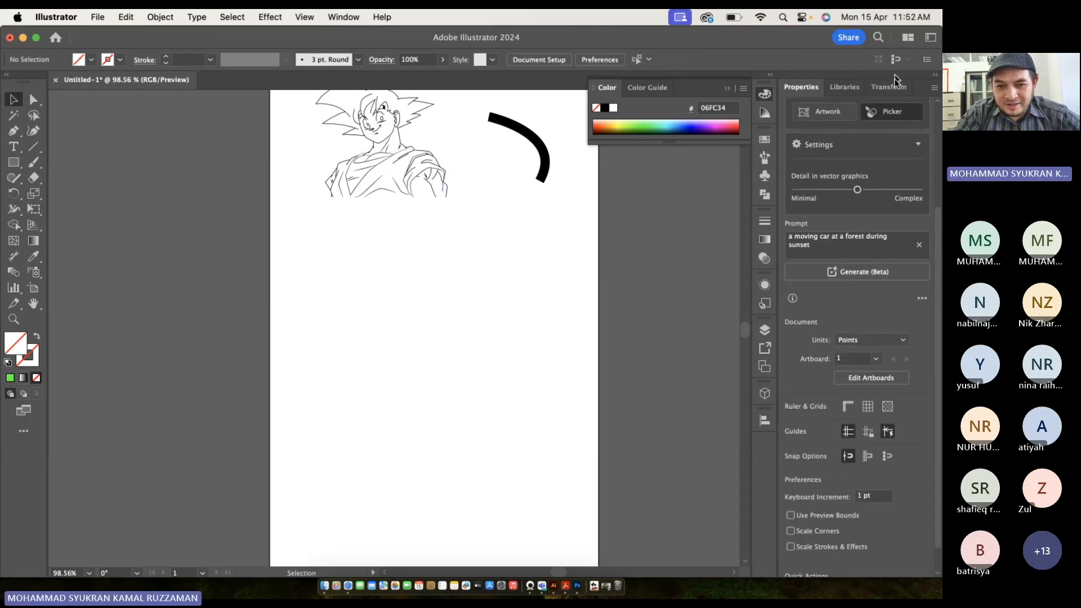
Switch the generation type to Subject and replace the prompt with "a girl mascot with coffee theme".
{"action": "scroll", "coordinate": [895, 133], "scroll_direction": "up", "scroll_amount": 5}
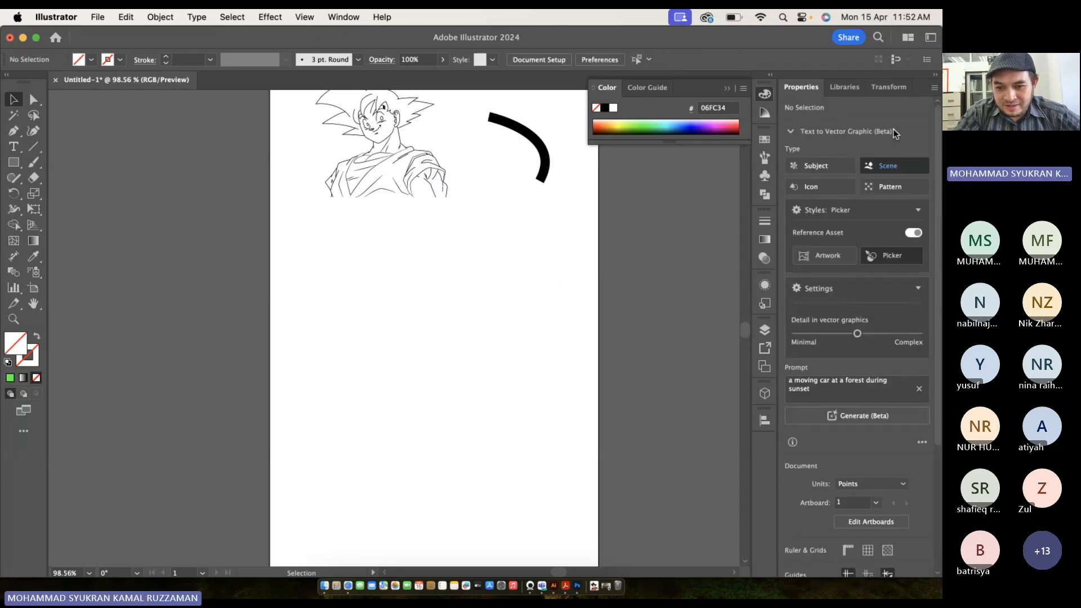
{"action": "left_click", "coordinate": [833, 165]}
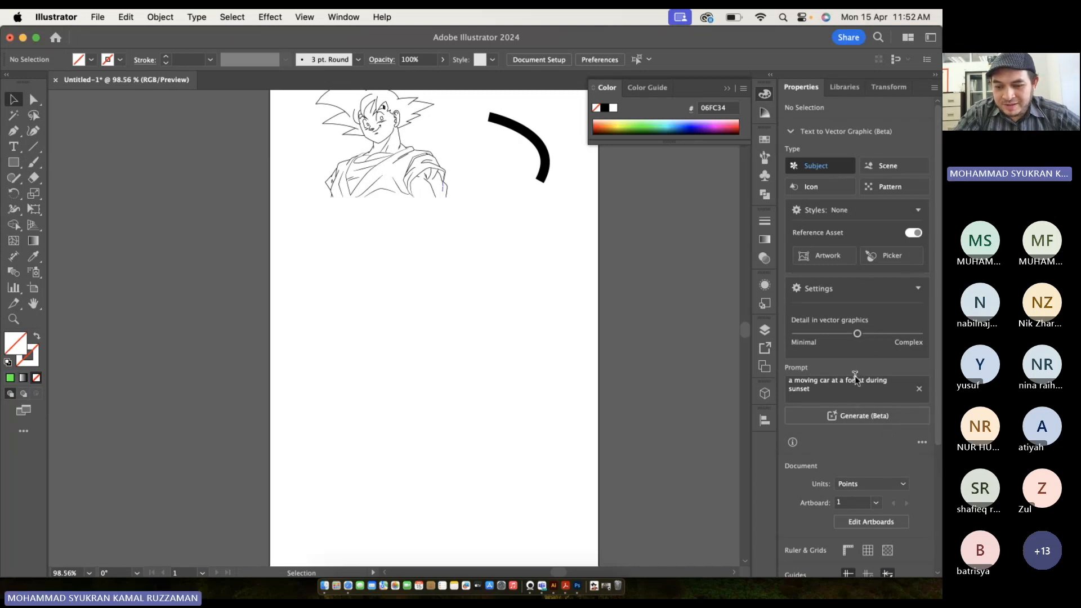
{"action": "left_click", "coordinate": [841, 394]}
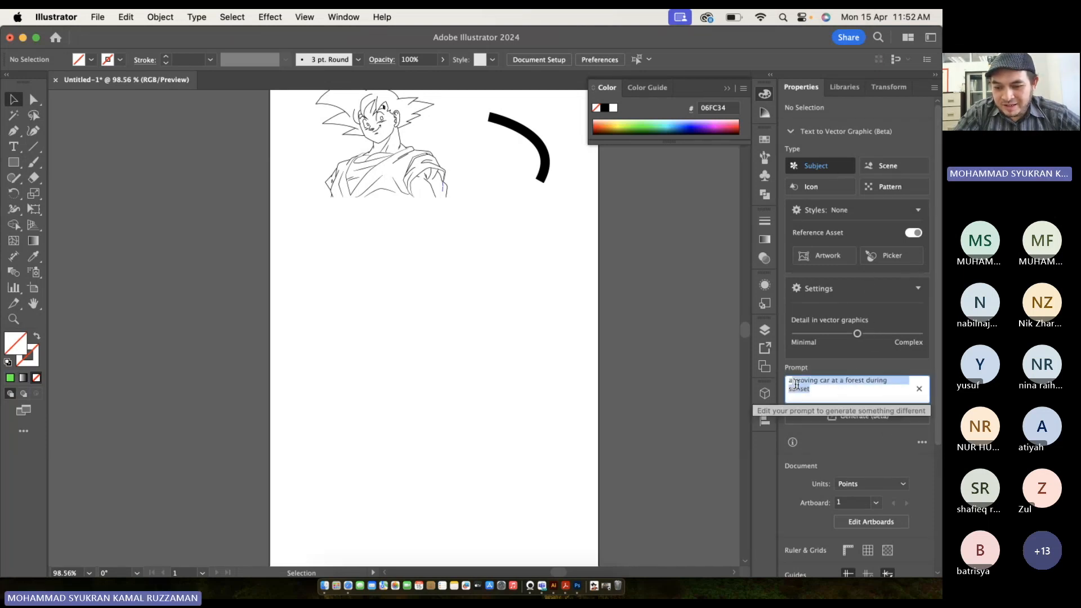
{"action": "left_click", "coordinate": [833, 390]}
{"action": "triple_click", "coordinate": [833, 390]}
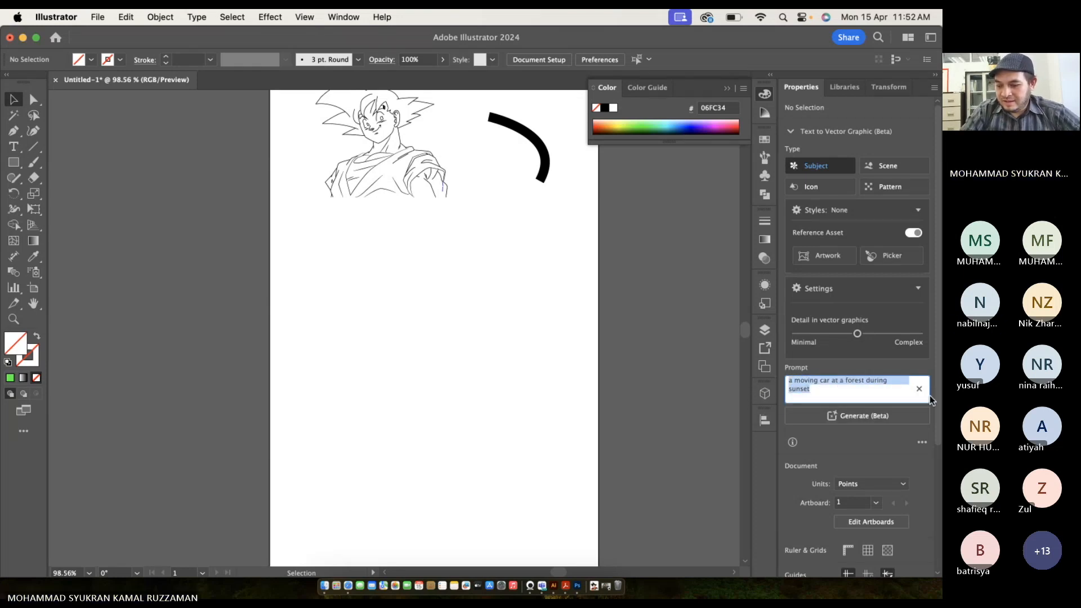
{"action": "type", "text": "a character"}
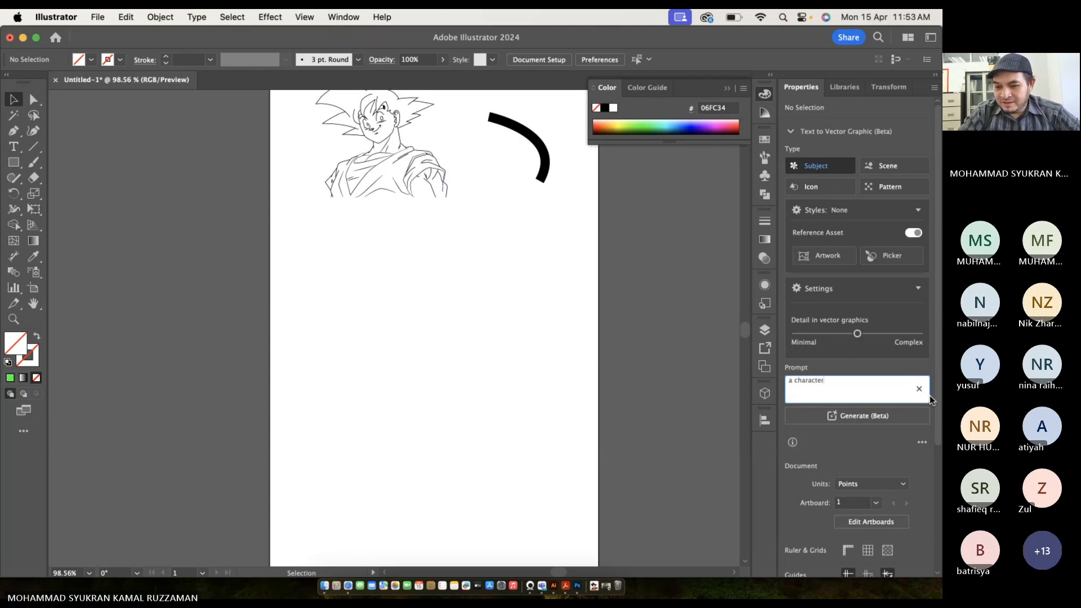
{"action": "double_click", "coordinate": [800, 383]}
{"action": "type", "text": "gi"}
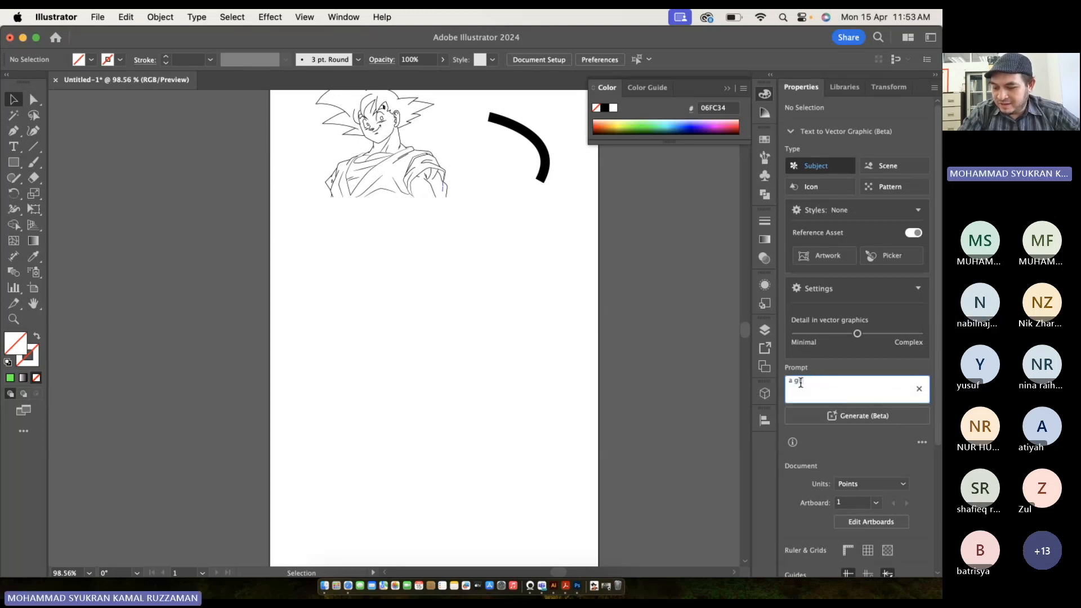
{"action": "type", "text": "rl masc"}
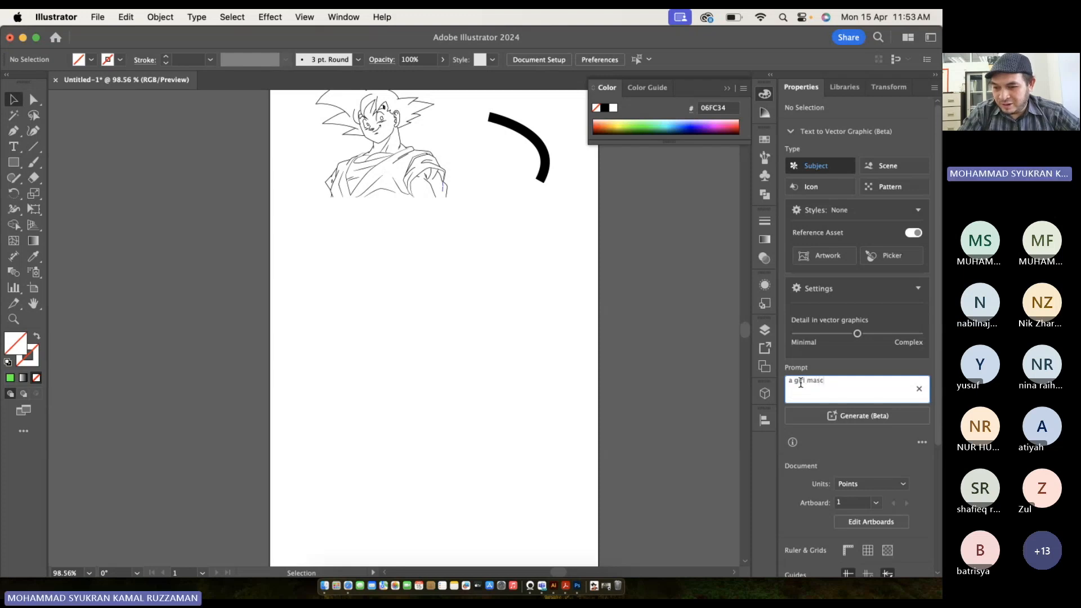
{"action": "type", "text": "ot"}
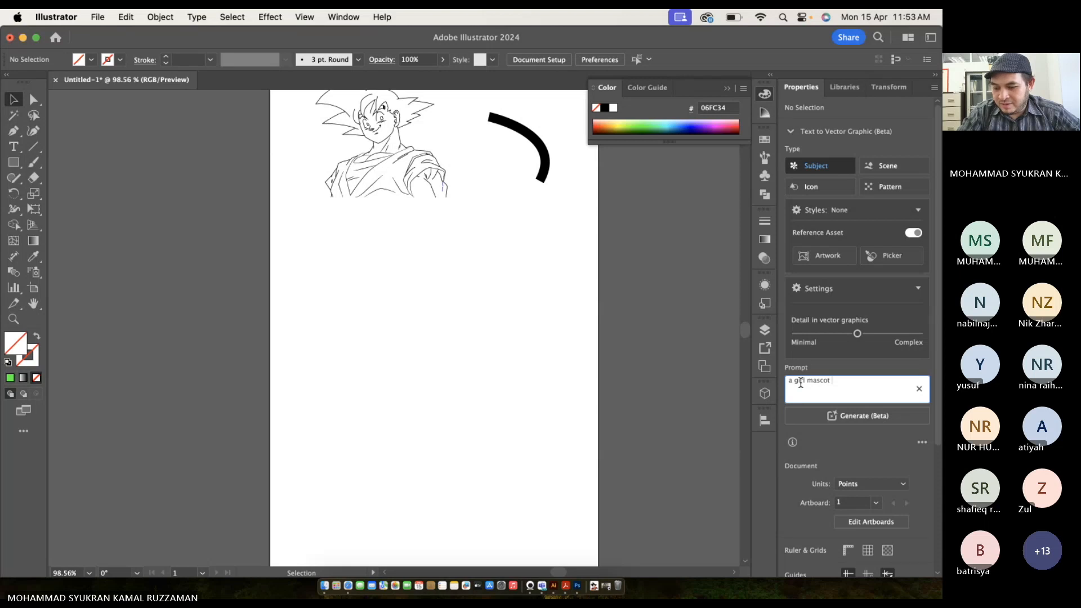
{"action": "type", "text": " with coffee theme"}
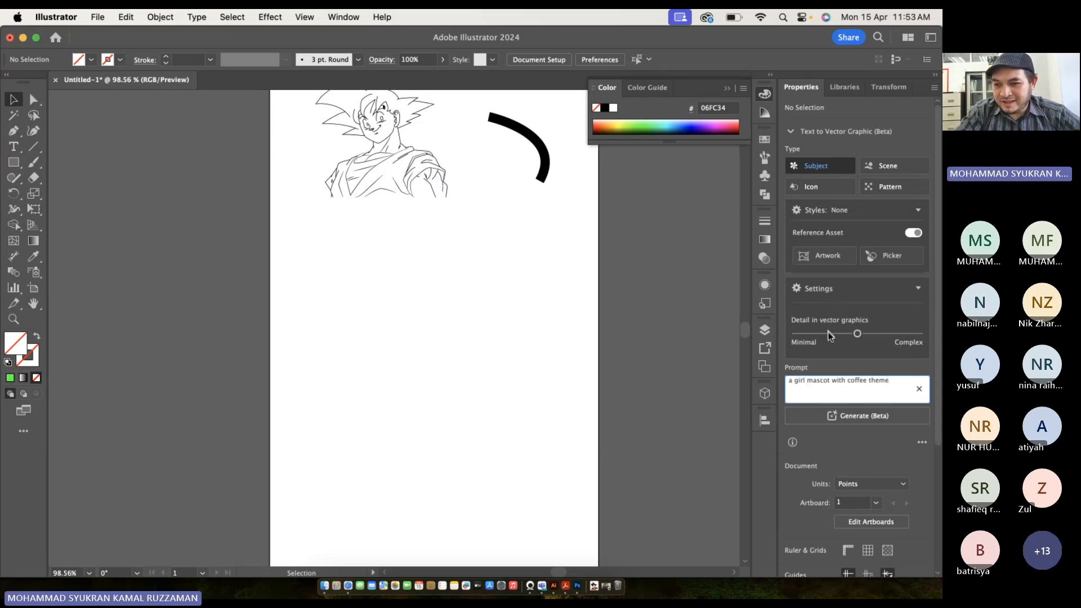
Try the vector detail at Complex, return it to the midpoint and generate the girl mascot.
{"action": "left_click_drag", "start_coordinate": [877, 336], "coordinate": [905, 337]}
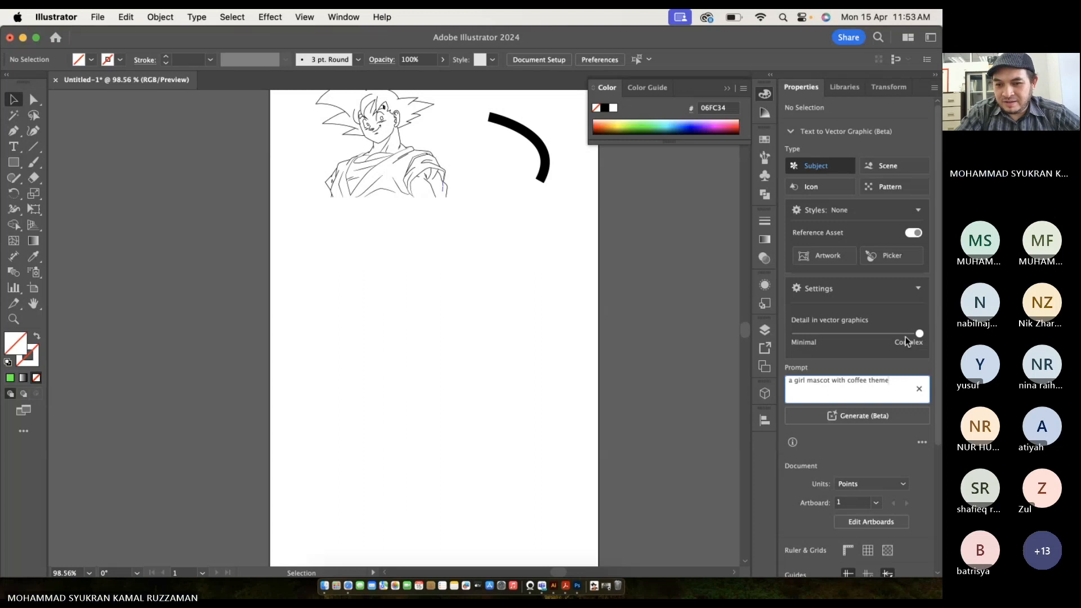
{"action": "mouse_move", "coordinate": [841, 344]}
{"action": "left_mouse_down"}
{"action": "mouse_move", "coordinate": [863, 345]}
{"action": "mouse_move", "coordinate": [834, 350]}
{"action": "left_mouse_up"}
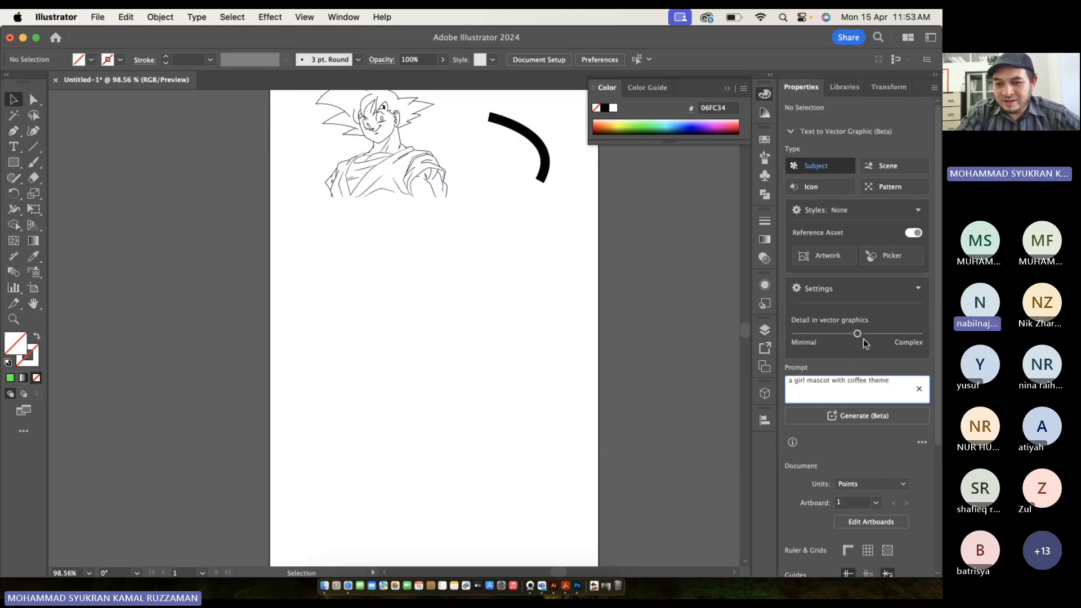
{"action": "left_click", "coordinate": [880, 418]}
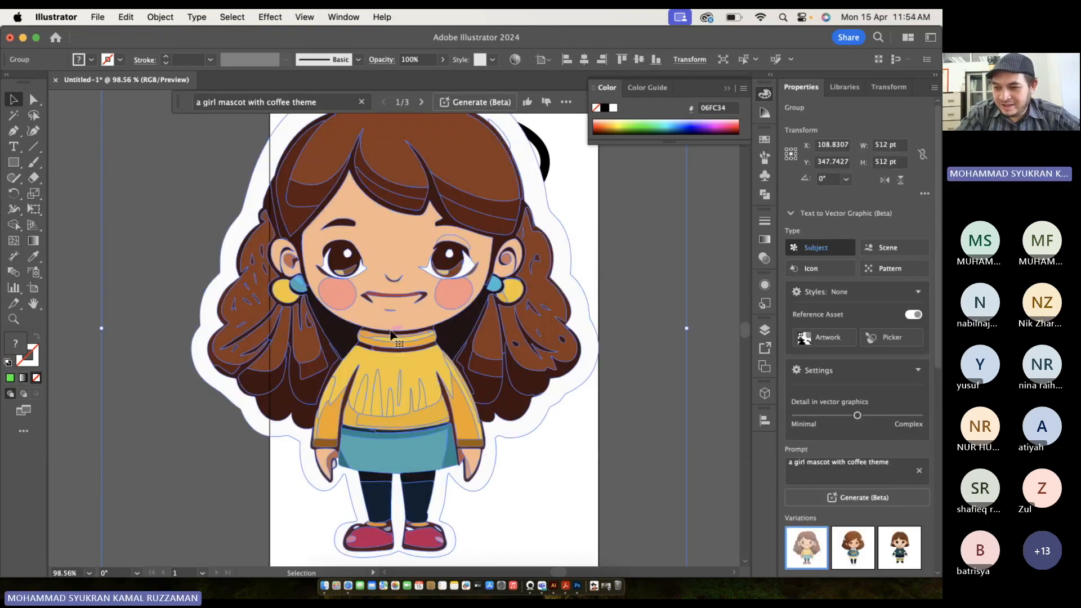
Move the girl mascot over the artboard's left edge and switch it through the second variation to the third.
{"action": "left_click_drag", "start_coordinate": [422, 349], "coordinate": [328, 365]}
{"action": "scroll", "coordinate": [328, 361], "scroll_direction": "down", "scroll_amount": 2}
{"action": "scroll", "coordinate": [328, 361], "scroll_direction": "up", "scroll_amount": 4}
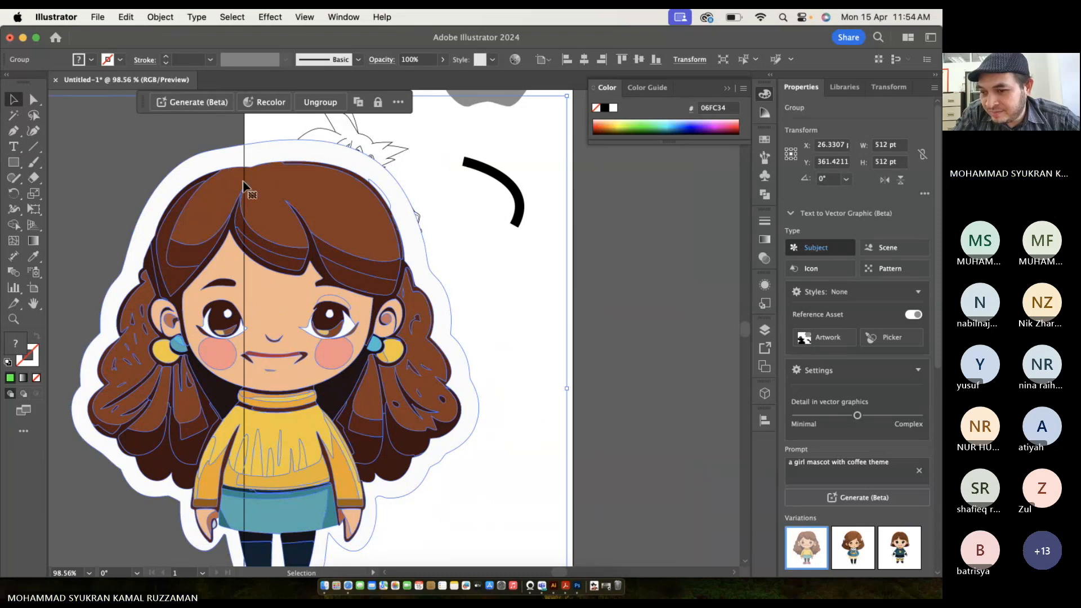
{"action": "left_click", "coordinate": [861, 550]}
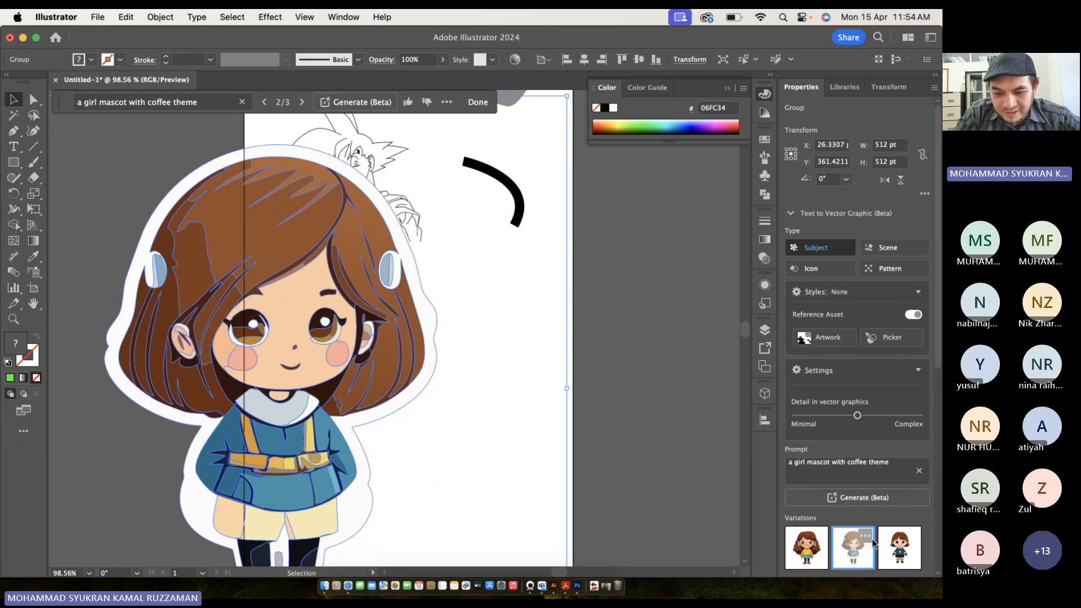
{"action": "left_click", "coordinate": [903, 555]}
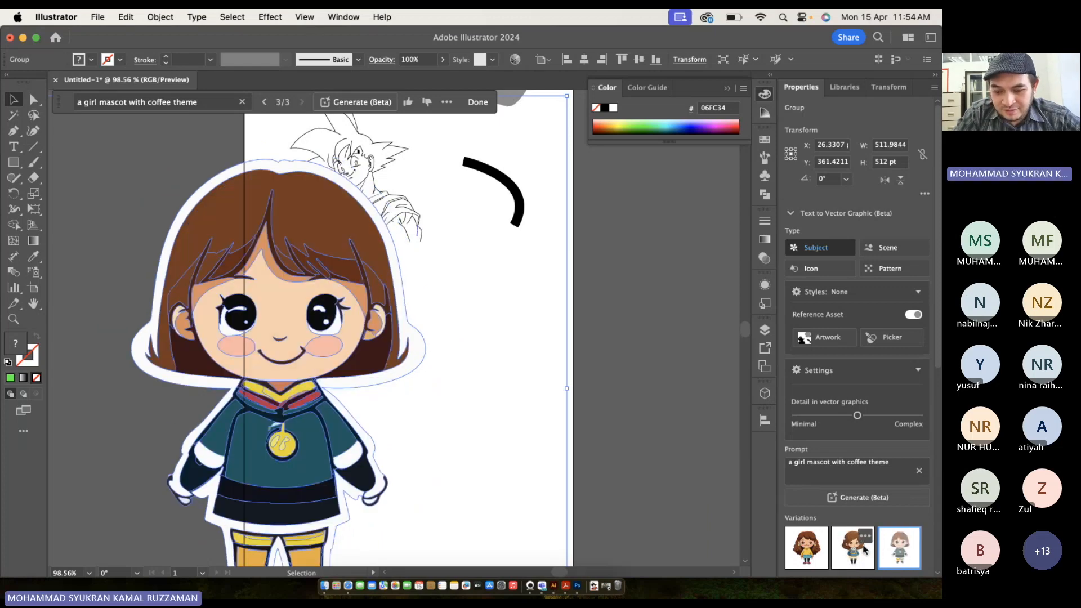
Change the prompt to "a fox mascot with coffee theme" and generate it in place of the girl.
{"action": "left_click", "coordinate": [877, 472]}
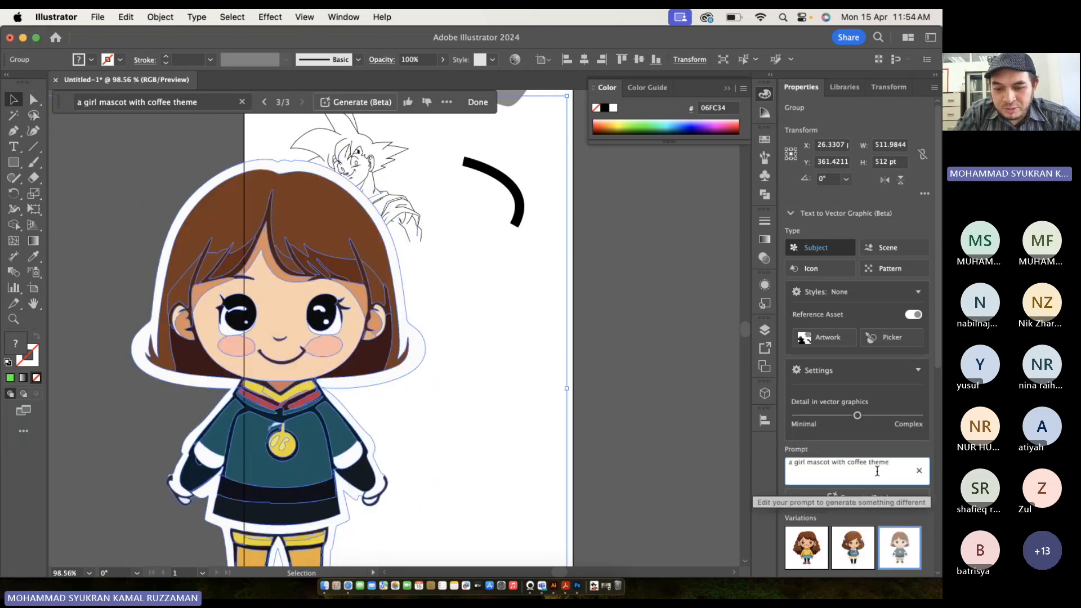
{"action": "double_click", "coordinate": [800, 463]}
{"action": "type", "text": "fox"}
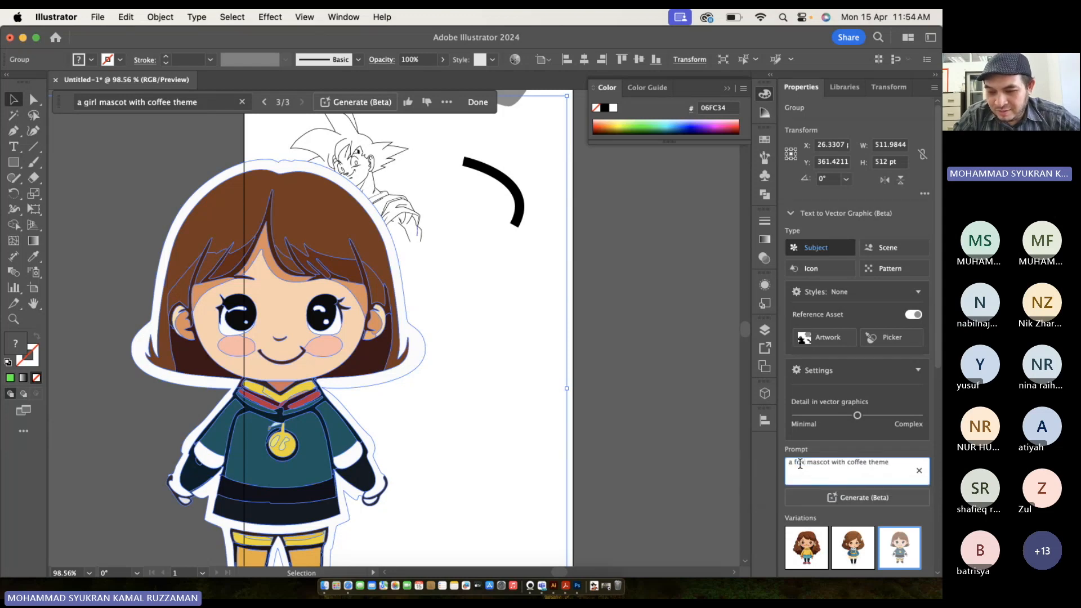
{"action": "left_click", "coordinate": [871, 503]}
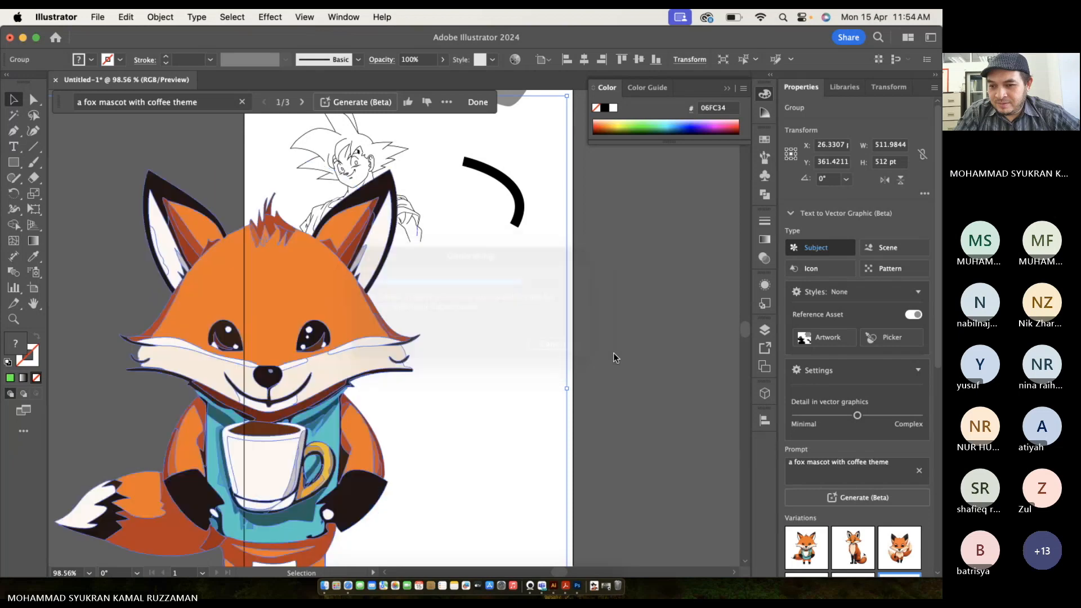
Move the fox mascot onto the middle of the artboard, then shift it slightly up and left.
{"action": "left_click_drag", "start_coordinate": [307, 439], "coordinate": [449, 406]}
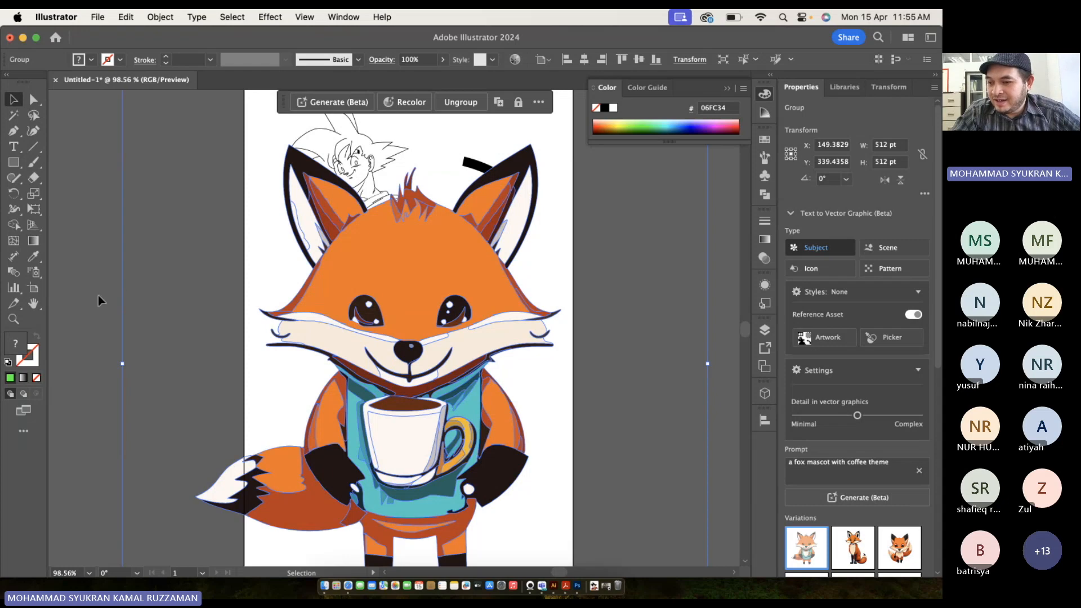
{"action": "left_click", "coordinate": [225, 318]}
{"action": "left_click_drag", "start_coordinate": [405, 333], "coordinate": [393, 310]}
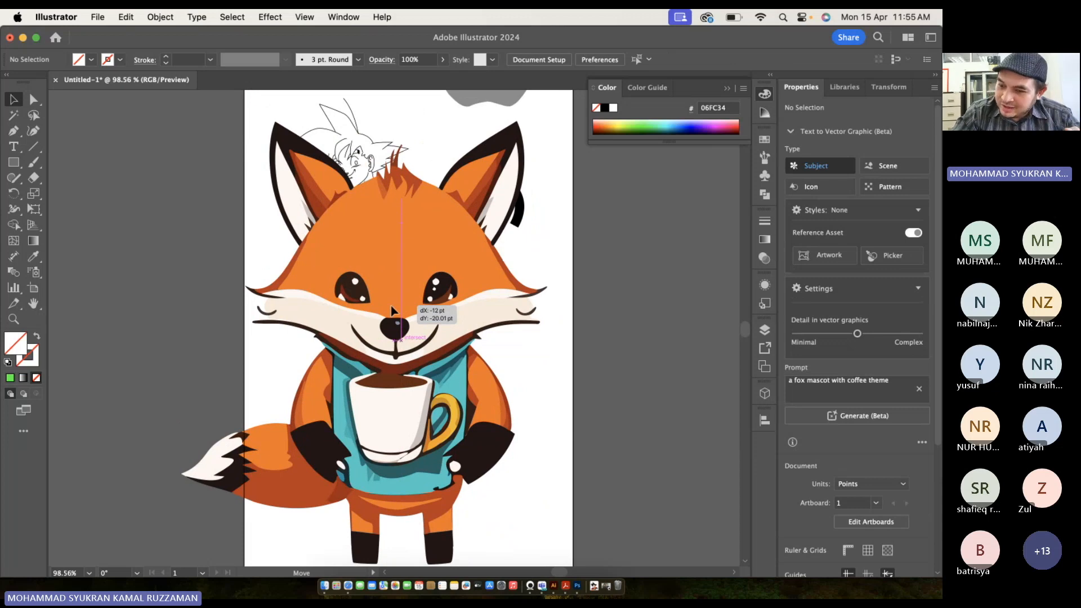
{"action": "left_click_drag", "start_coordinate": [392, 310], "coordinate": [392, 309]}
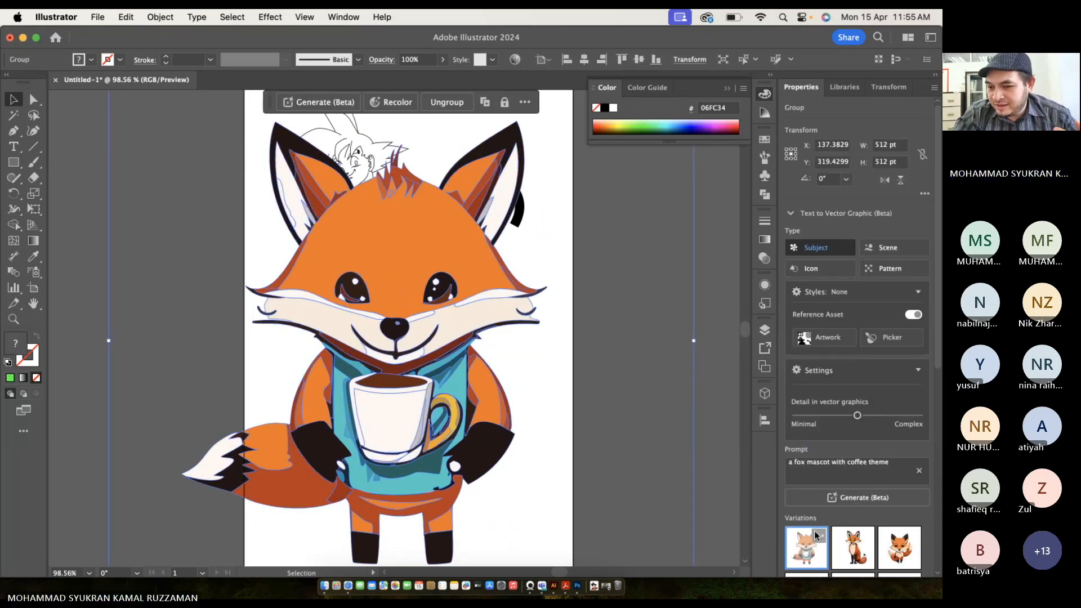
View the second fox variation, apply the third and deselect the artwork.
{"action": "left_click", "coordinate": [858, 551]}
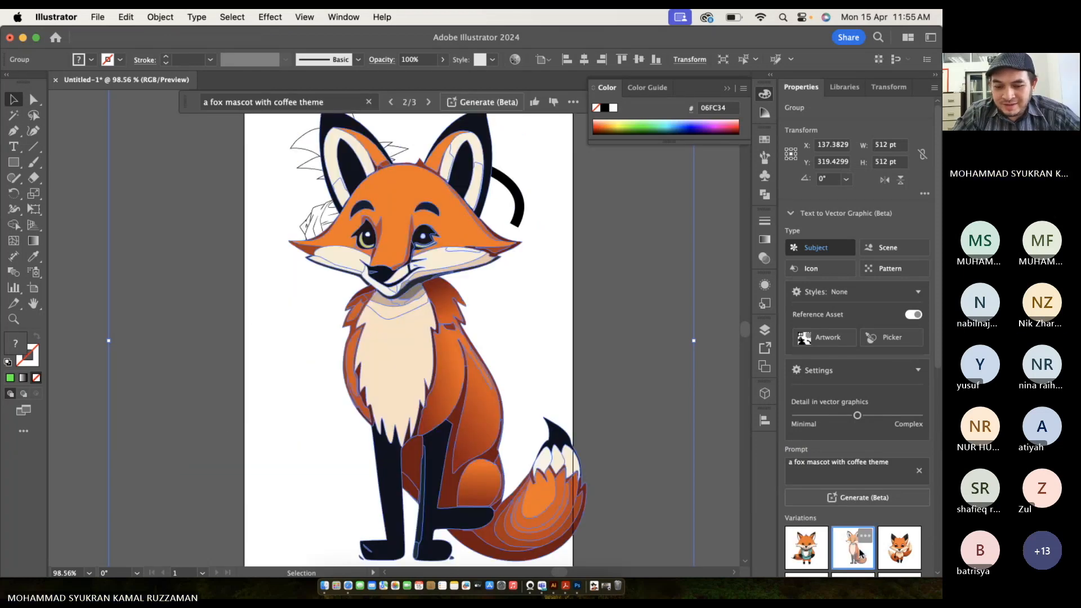
{"action": "left_click", "coordinate": [900, 547]}
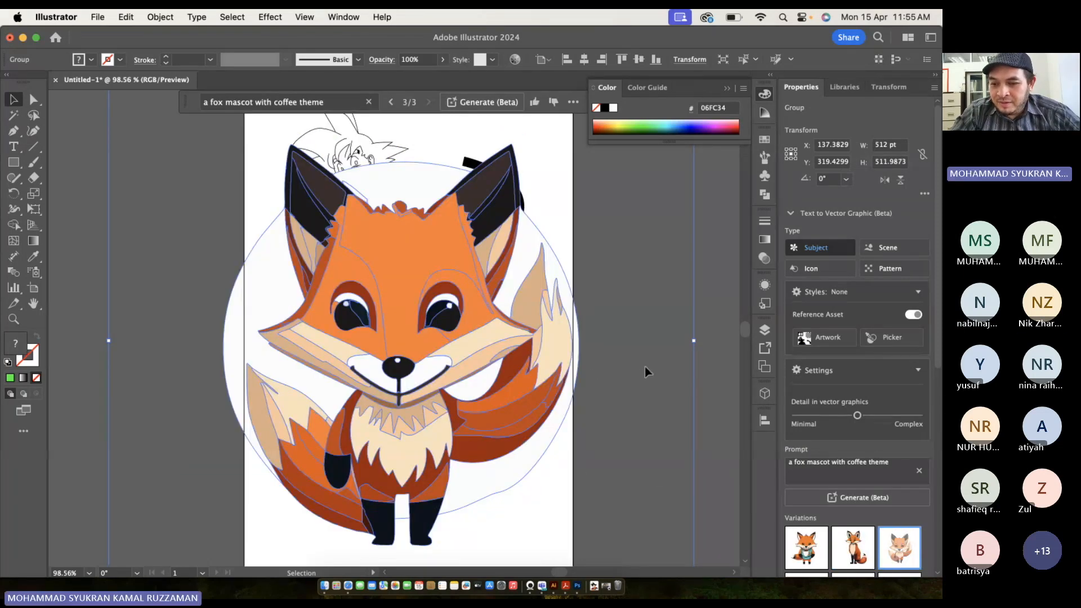
{"action": "left_click", "coordinate": [714, 320]}
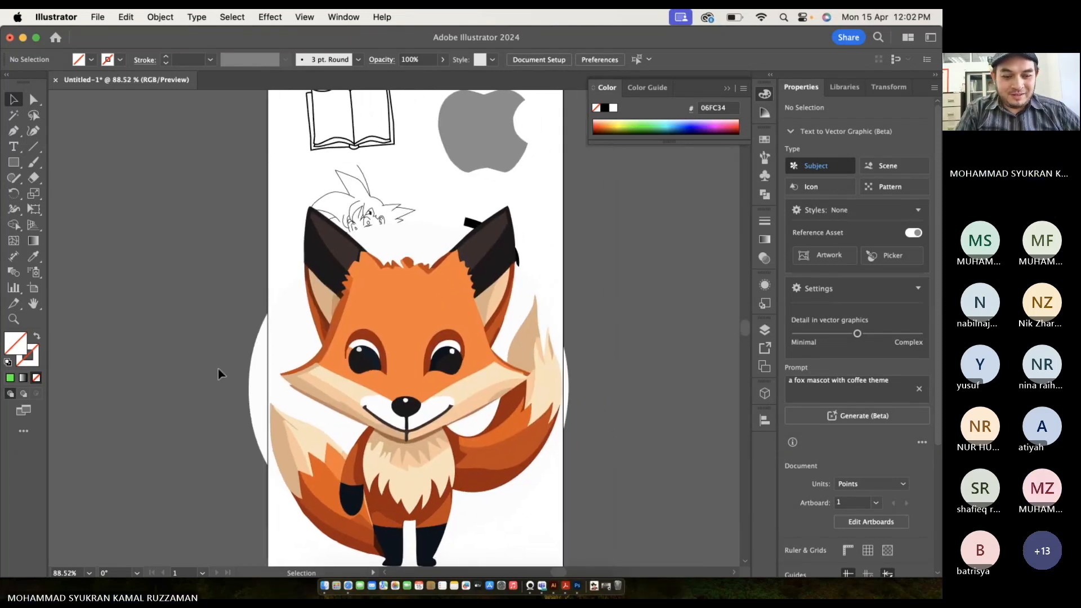
{"action": "scroll", "coordinate": [218, 400], "scroll_direction": "down", "scroll_amount": 2}
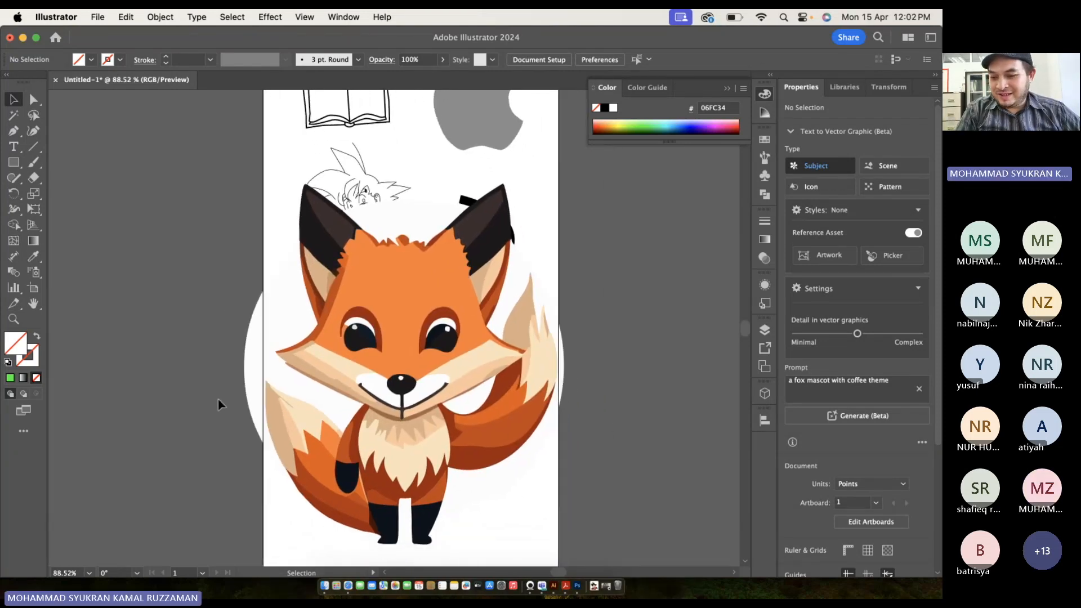